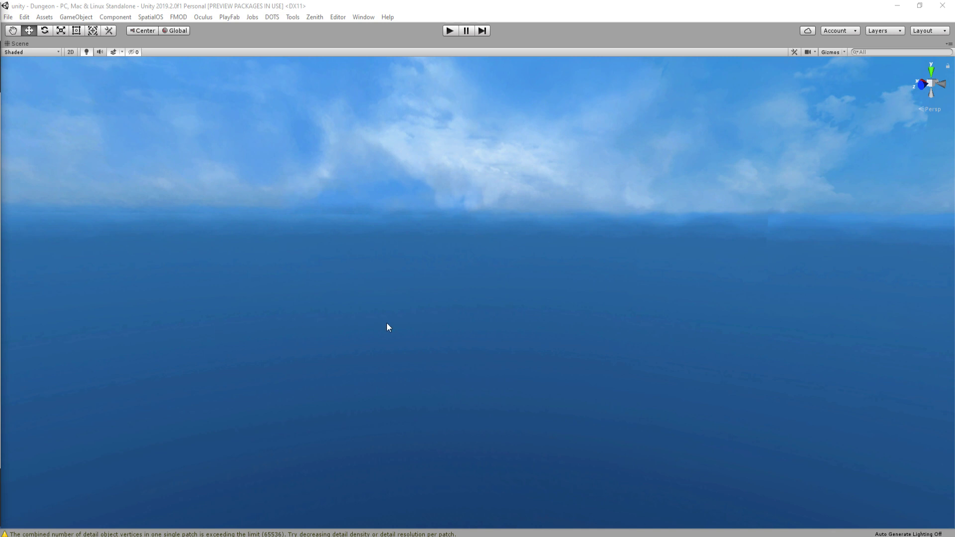
Enable the Dungeon_Floor2_Probuilder object in the scene
right_click_drag(432, 285, 426, 313)
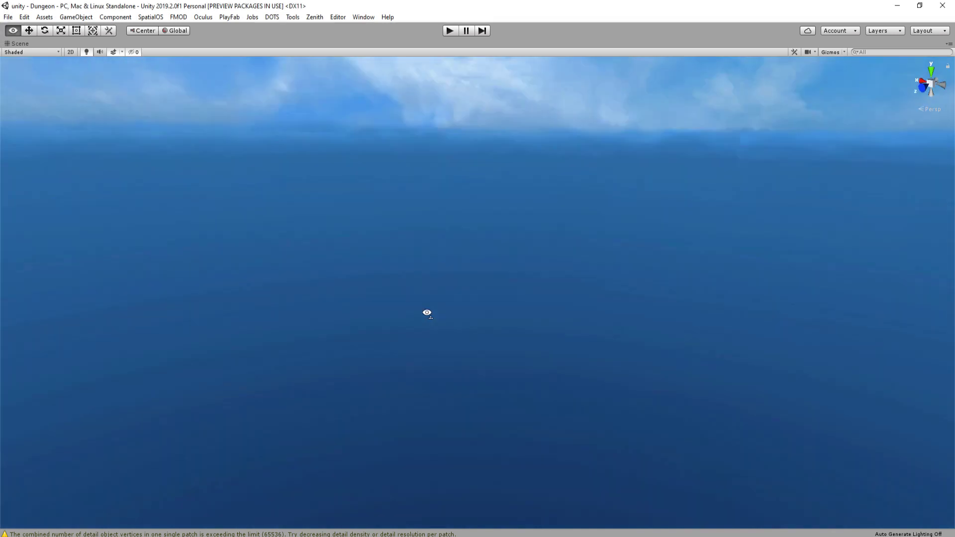
key("shift+space")
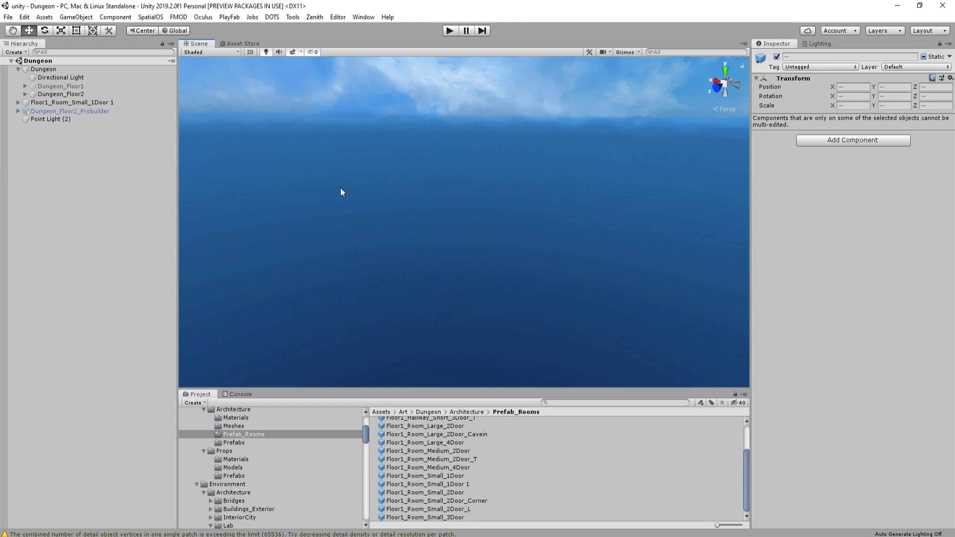
left_click(110, 112)
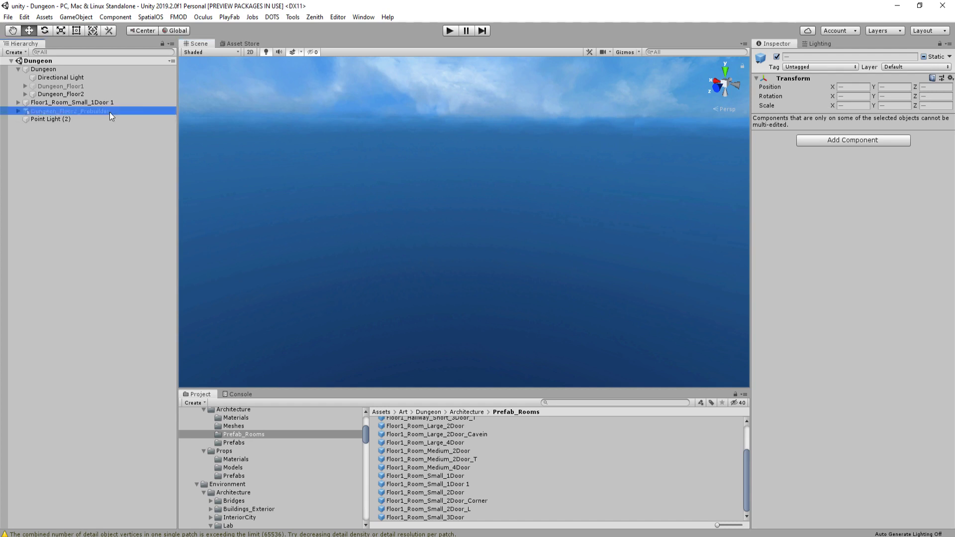
left_click(776, 56)
Examine the white ProBuilder blockout in the maximized Scene view, from its entrance stairs through the interior rooms
left_click_drag(423, 167, 508, 307, "alt")
key("shift+space")
right_click_drag(509, 306, 561, 187)
left_click_drag(561, 187, 366, 170)
right_click_drag(434, 382, 568, 344)
key("w")
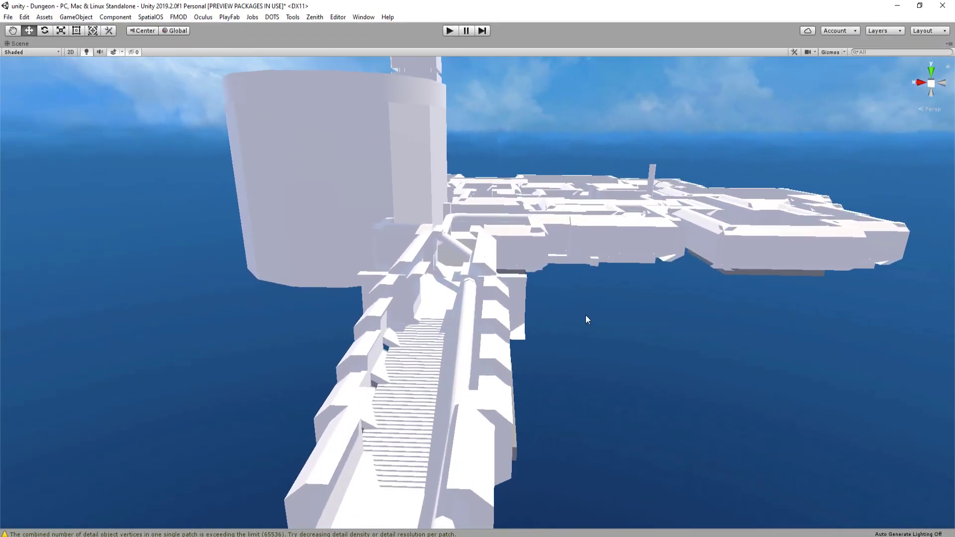
right_click_drag(569, 321, 384, 297)
key("w")
key("s")
key("w")
scroll(444, 436, "down", 1)
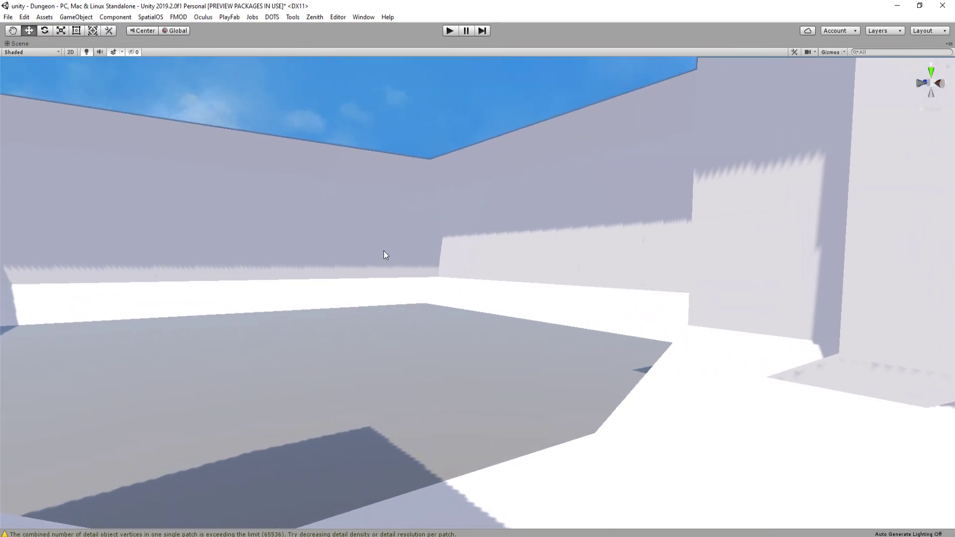
right_click_drag(383, 251, 443, 374)
scroll(562, 321, "down", 2)
scroll(620, 331, "up", 2)
Inspect the textured room and hallway pieces and compare their layout with the white blockout beside them
left_click(456, 381)
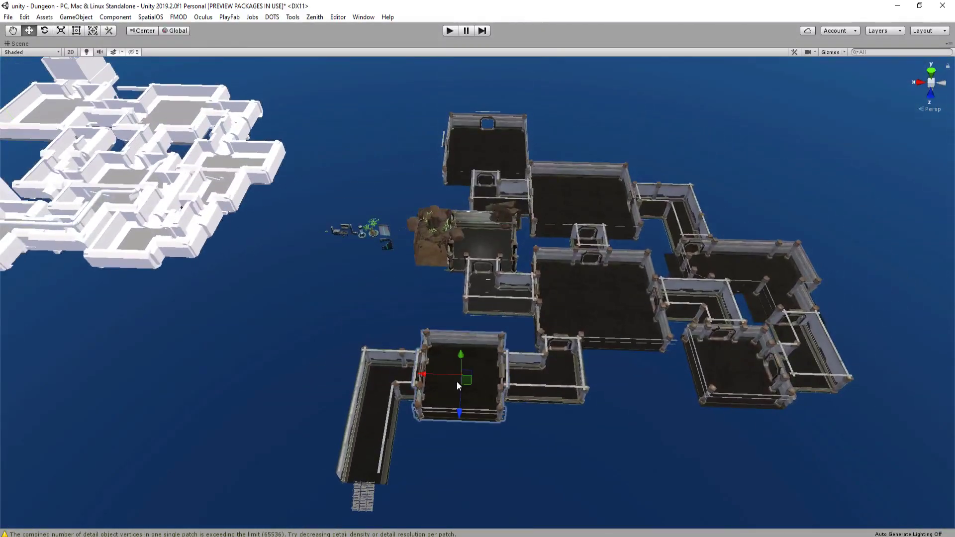
left_click(388, 392)
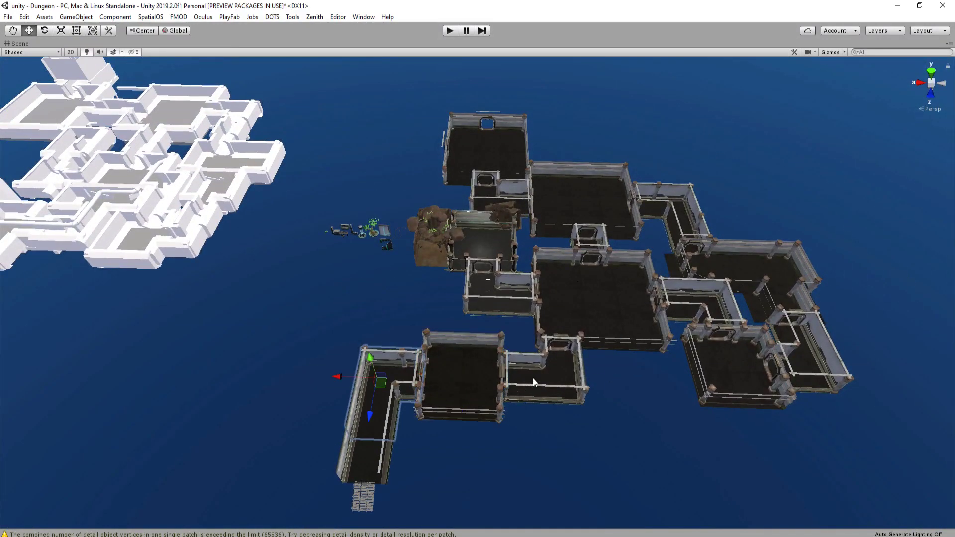
left_click(561, 363)
left_click(584, 306)
right_click_drag(499, 361, 457, 348)
left_click(385, 274)
right_click_drag(387, 277, 229, 280)
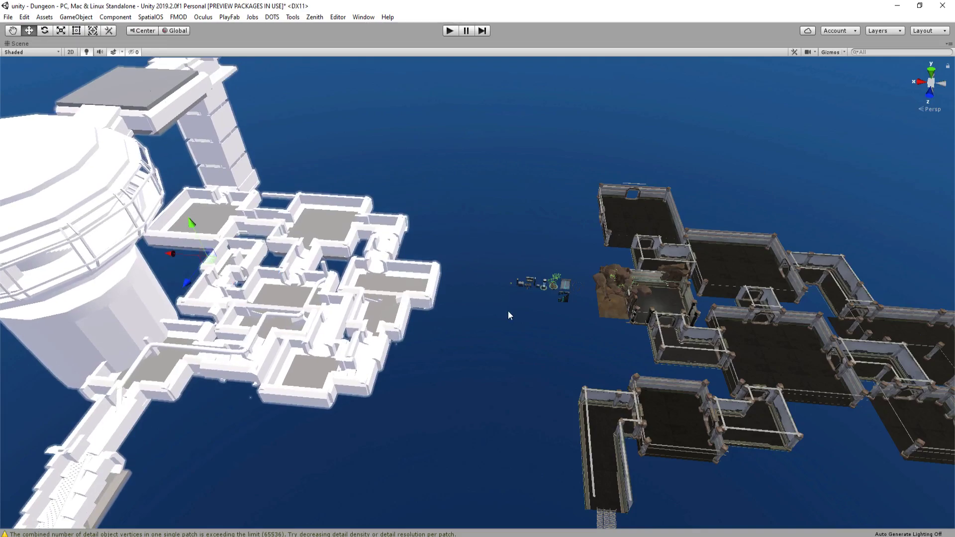
Examine the entrance stairs of the textured dungeon floor and its overall layout from above
right_click_drag(508, 312, 461, 241)
scroll(465, 344, "down", 2)
scroll(537, 337, "down", 1)
key("w")
key("s")
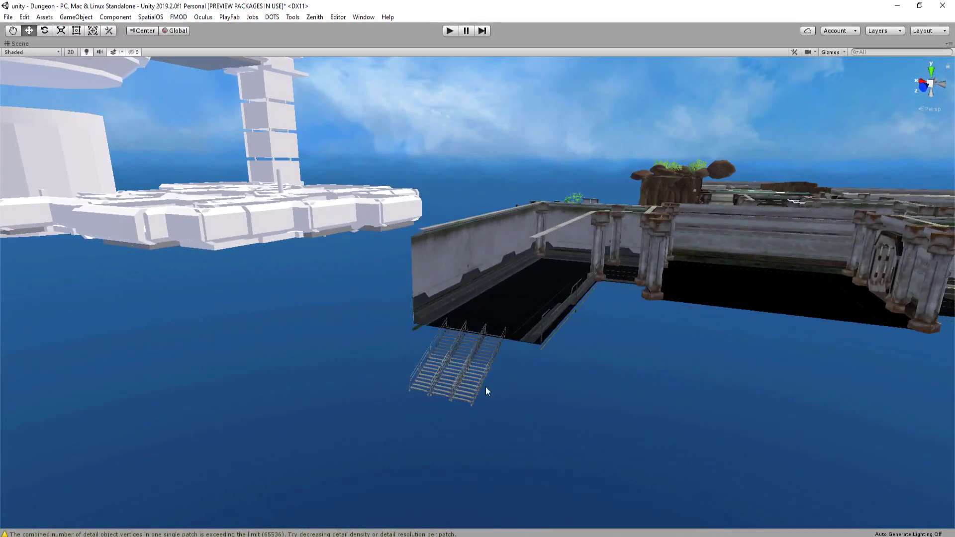
left_click_drag(494, 402, 392, 324)
left_click(497, 383)
right_click_drag(324, 382, 301, 433)
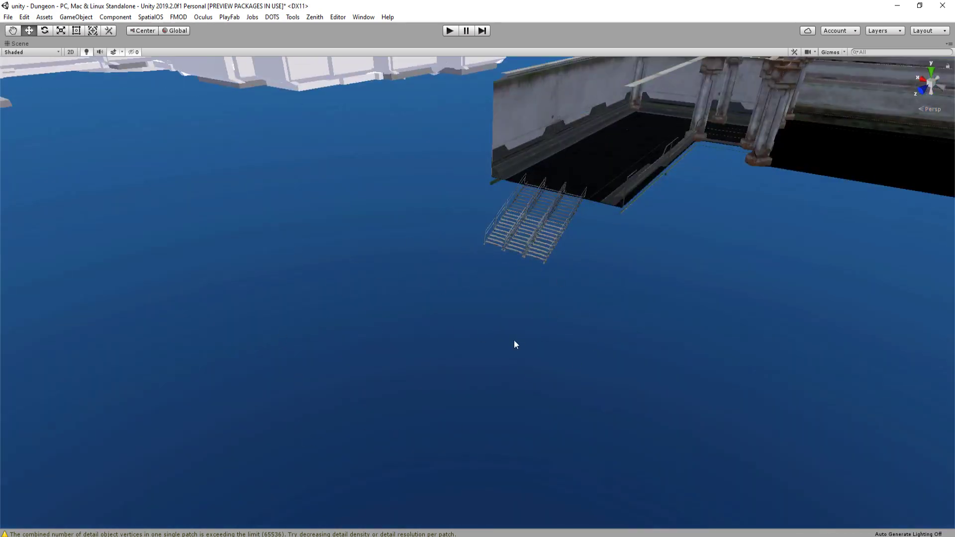
right_click_drag(515, 341, 464, 295)
scroll(508, 328, "down", 2)
scroll(634, 325, "up", 1)
scroll(453, 441, "up", 3)
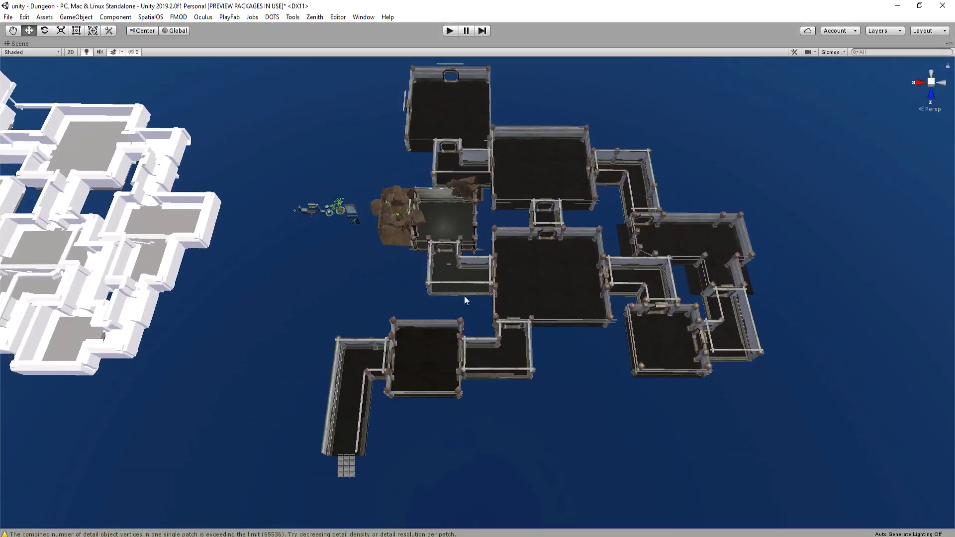
Review the textured floor's large rooms, small room and entrance hallway against the matching parts of the blockout
left_click(541, 170)
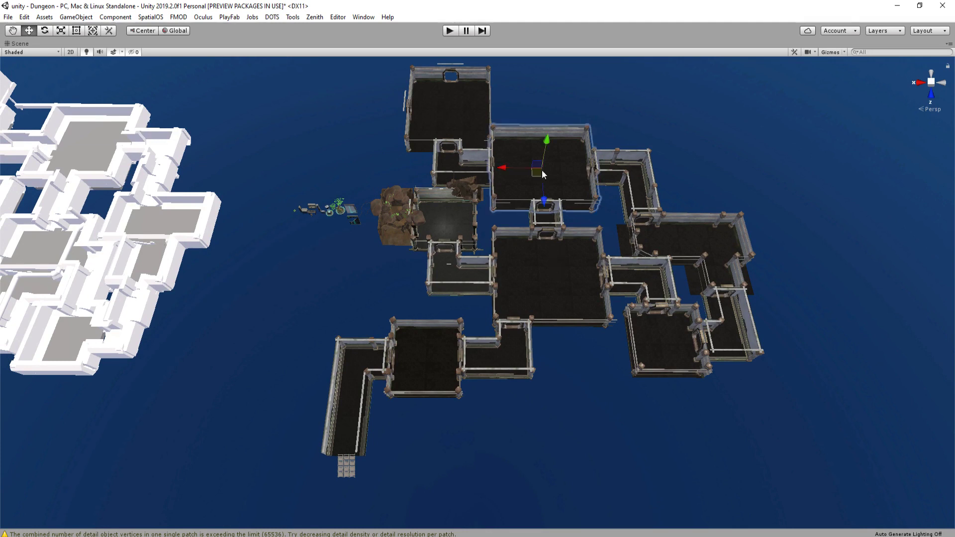
left_click(572, 296)
left_click(447, 382)
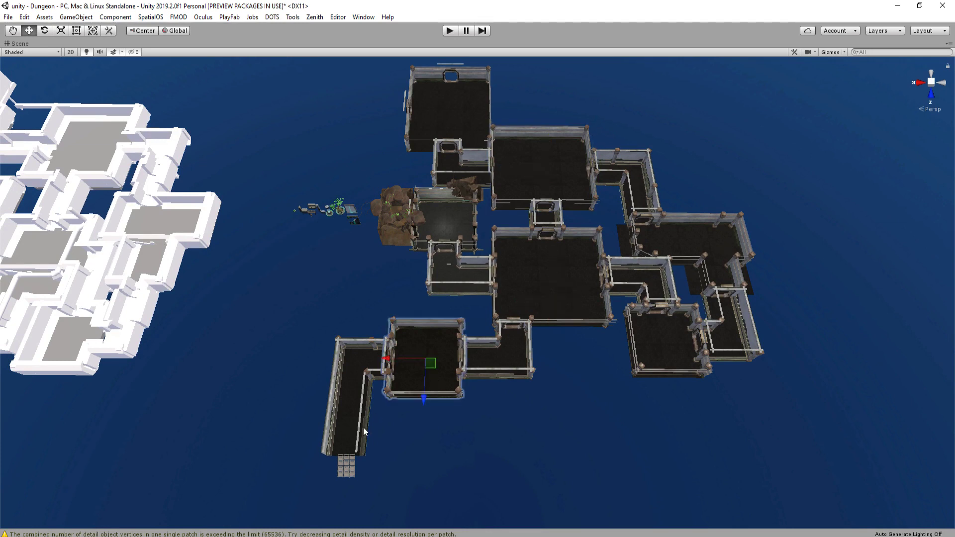
left_click(359, 433)
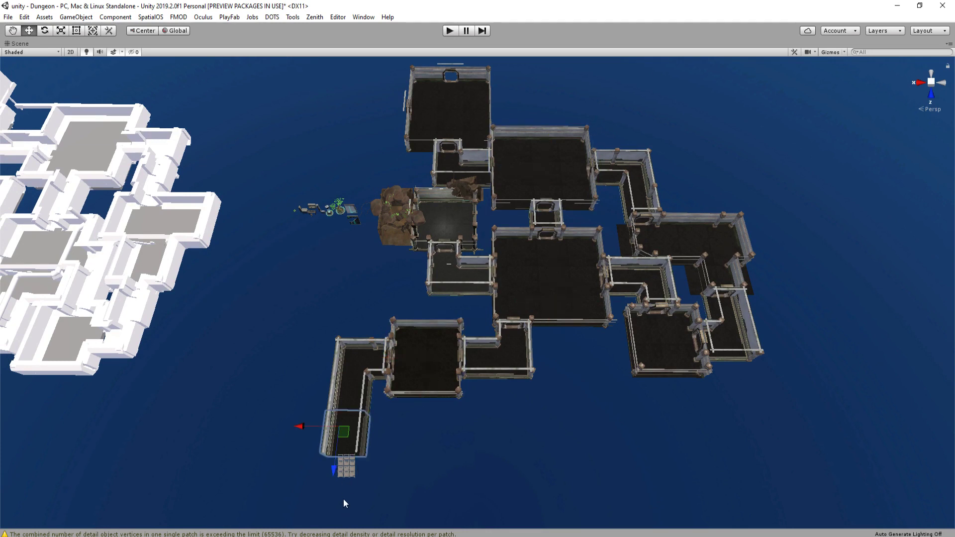
left_click(453, 133)
left_click_drag(493, 165, 474, 144, "alt")
right_click_drag(508, 173, 412, 149)
left_click(396, 159)
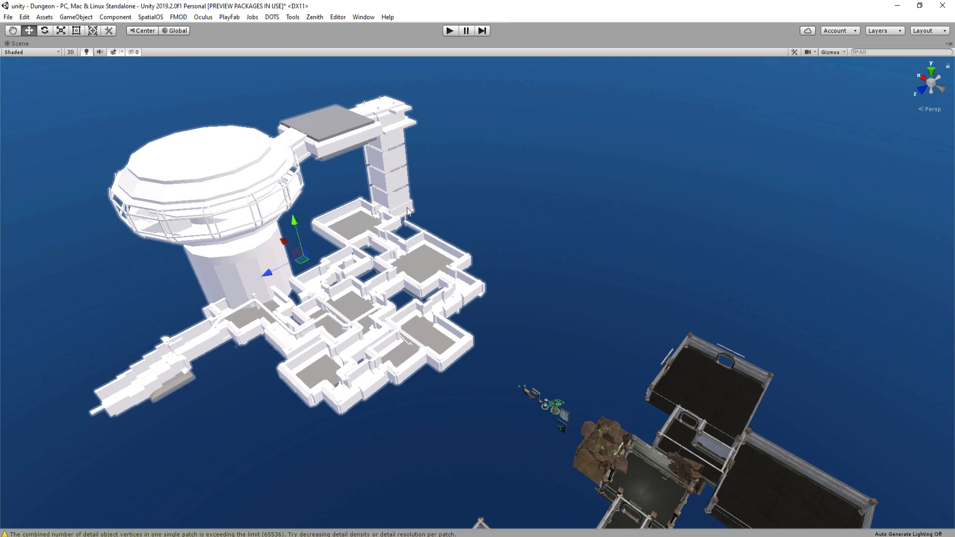
right_click_drag(479, 244, 525, 283)
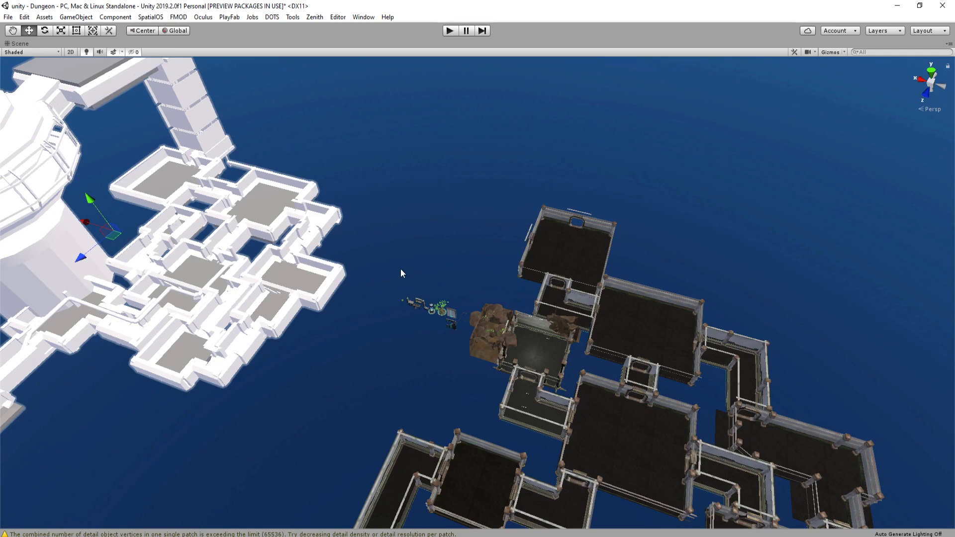
right_click_drag(401, 271, 353, 253)
left_click(354, 236)
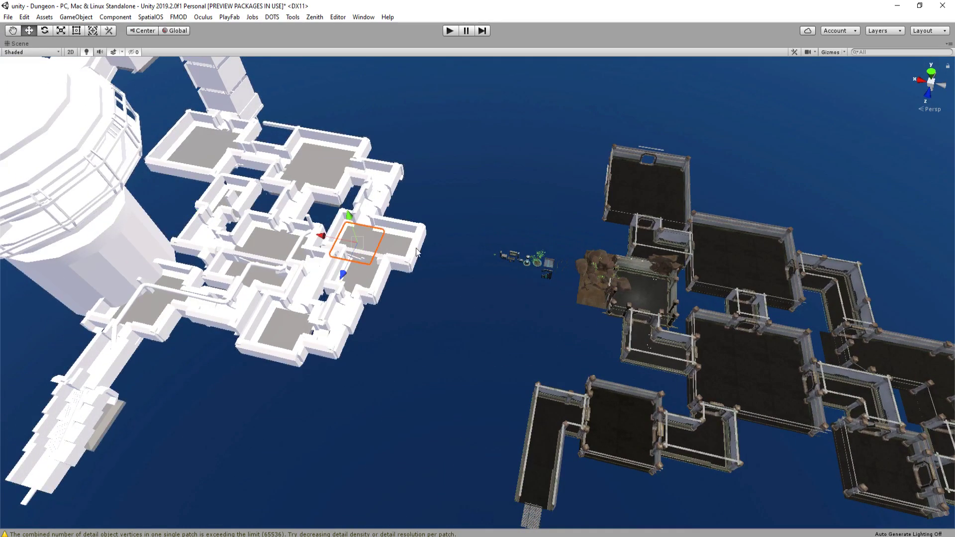
Disable the Dungeon_Floor2_Probuilder object so only the textured dungeon floor is shown
key("shift+space")
left_click(239, 155)
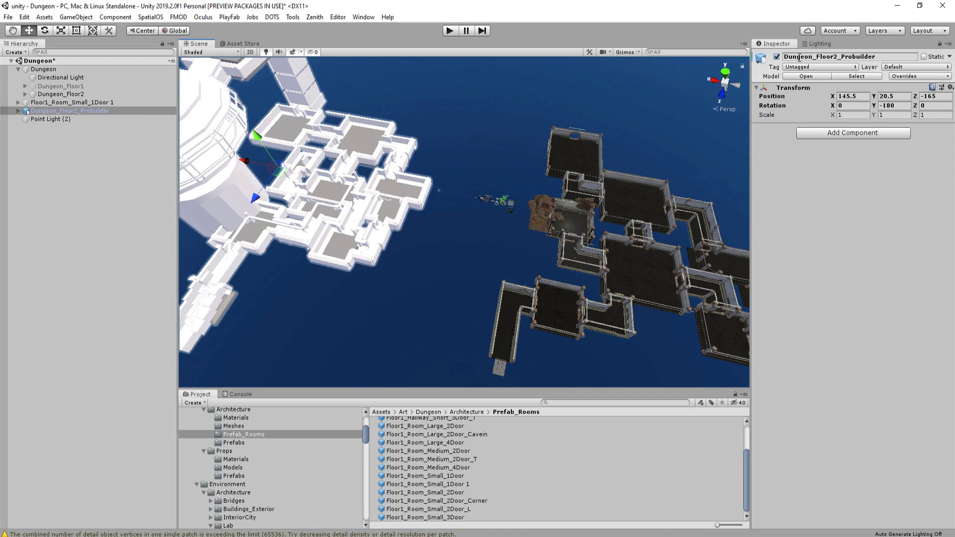
left_click(777, 57)
left_click(340, 221)
right_click_drag(341, 222, 401, 215)
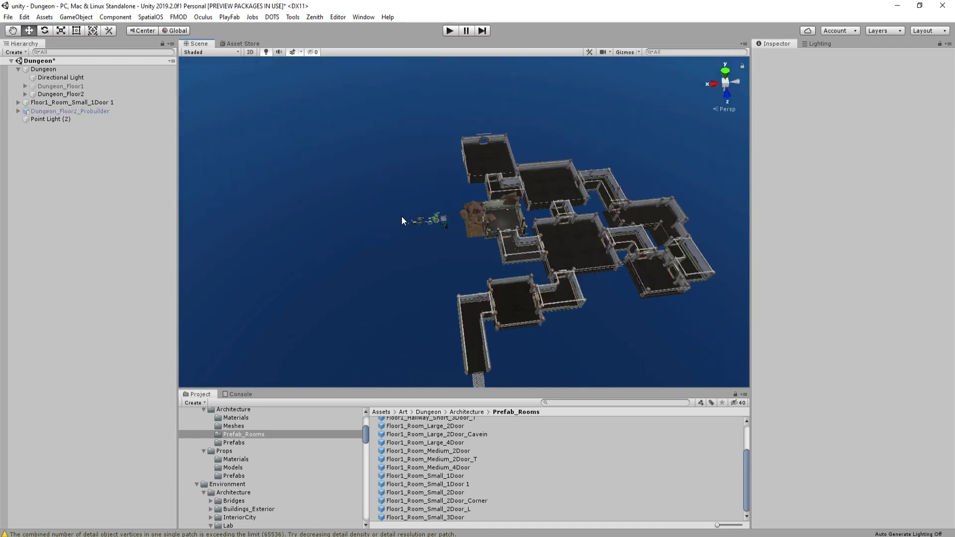
Examine the interior of the cave-in room and the row of props laid out beside the dungeon
key("shift+space")
right_click_drag(490, 281, 425, 277)
key("w")
scroll(576, 229, "down", 1)
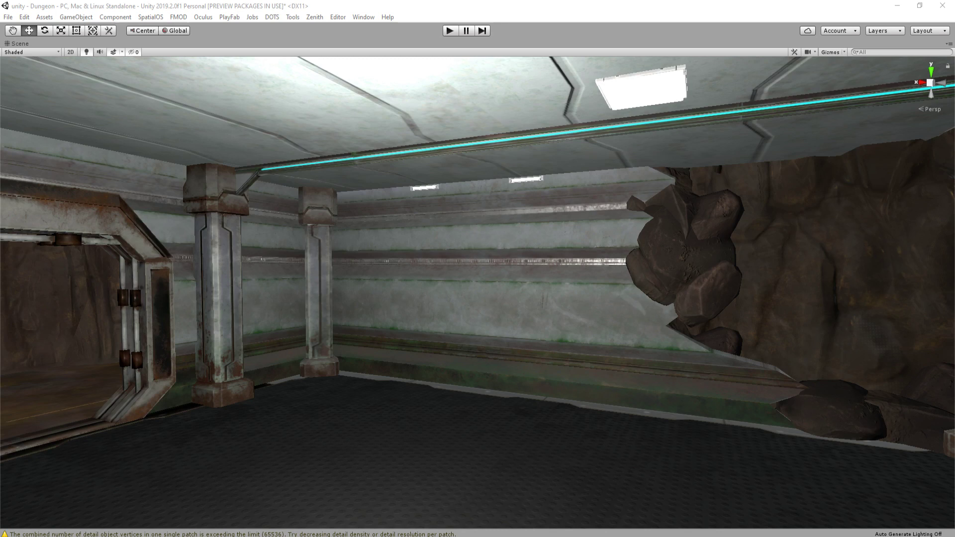
right_click_drag(659, 300, 436, 392)
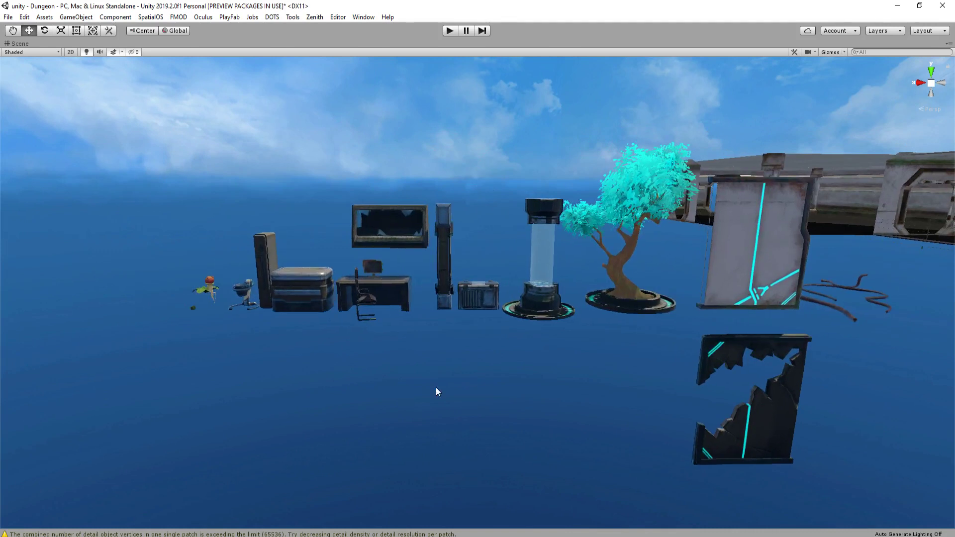
Try moving the large crate out of the prop row, and undo the move
left_click(299, 297)
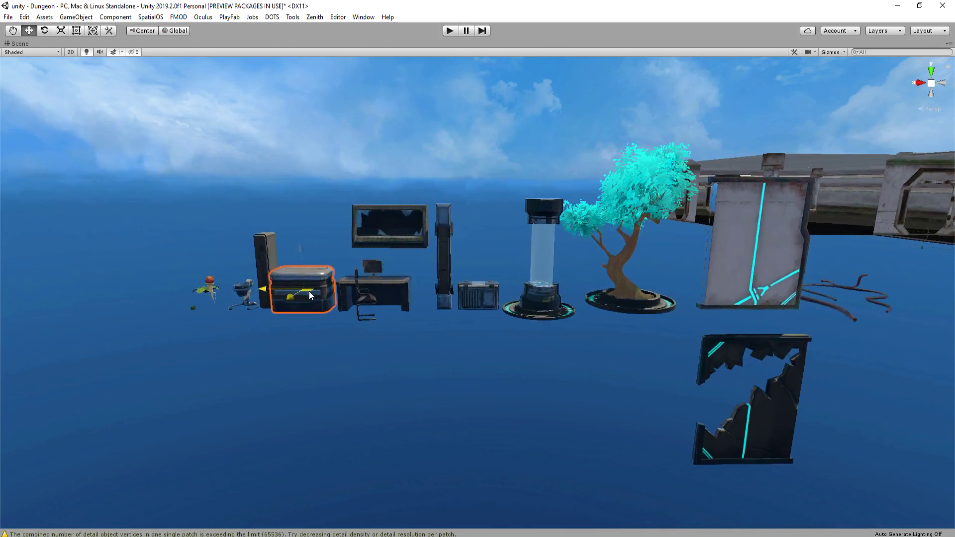
left_click_drag(309, 291, 558, 354)
key("ctrl+z")
left_click(620, 416)
mouse_move(619, 417)
right_mouse_down()
mouse_move(641, 405)
mouse_move(623, 419)
right_mouse_up()
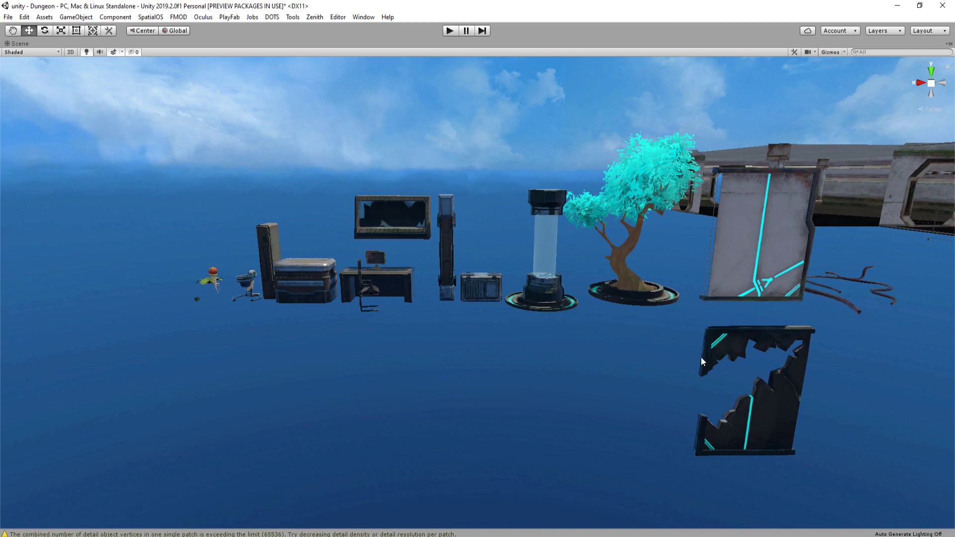
Inspect the desk, chair, large crate, tall locker and plant props up close
right_click_drag(701, 357, 578, 314)
left_click(536, 282)
left_click(602, 306)
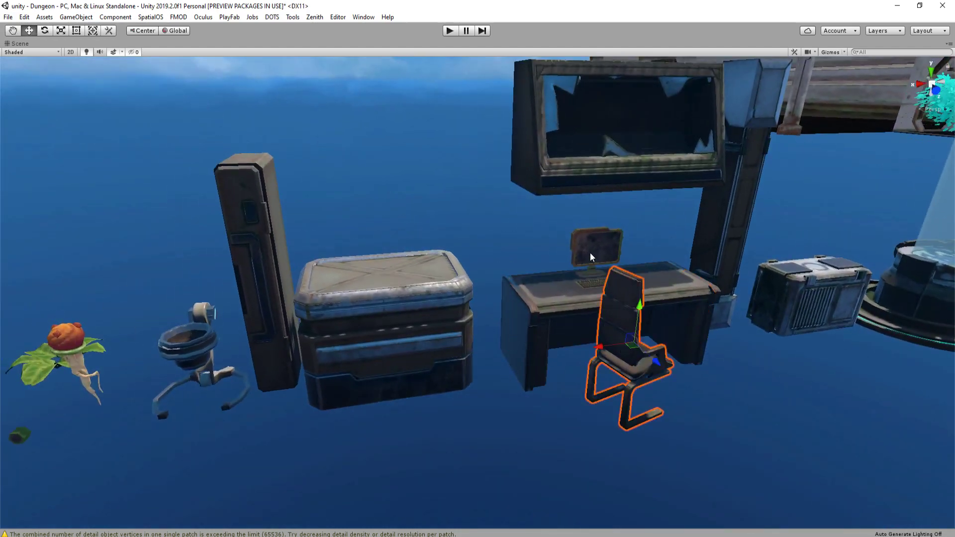
left_click(581, 272)
right_click_drag(582, 272, 516, 276)
left_click(472, 285)
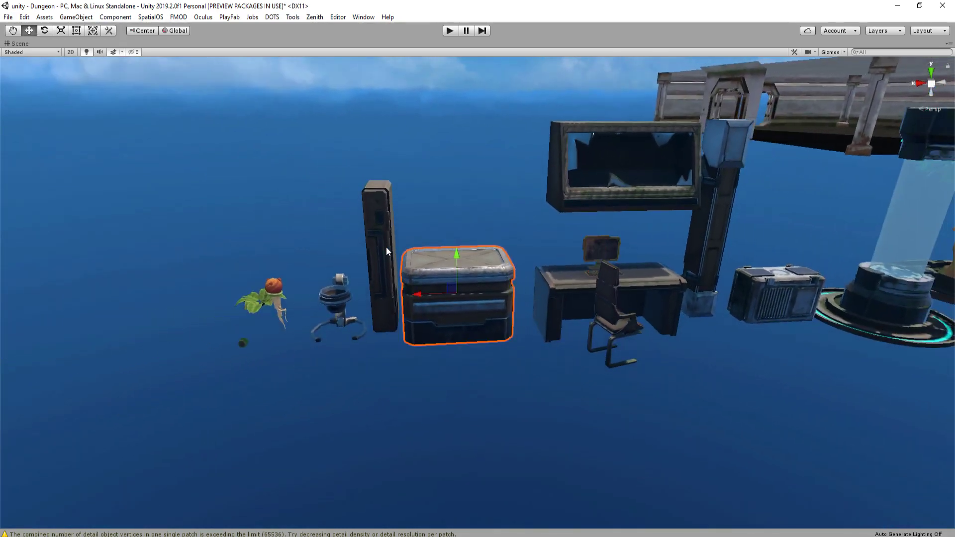
left_click(387, 254)
left_click(268, 301)
Examine the glowing tree, glass tube, wall panels and roots in the prop row, and the cave-in room's interior
right_click_drag(269, 301, 577, 214)
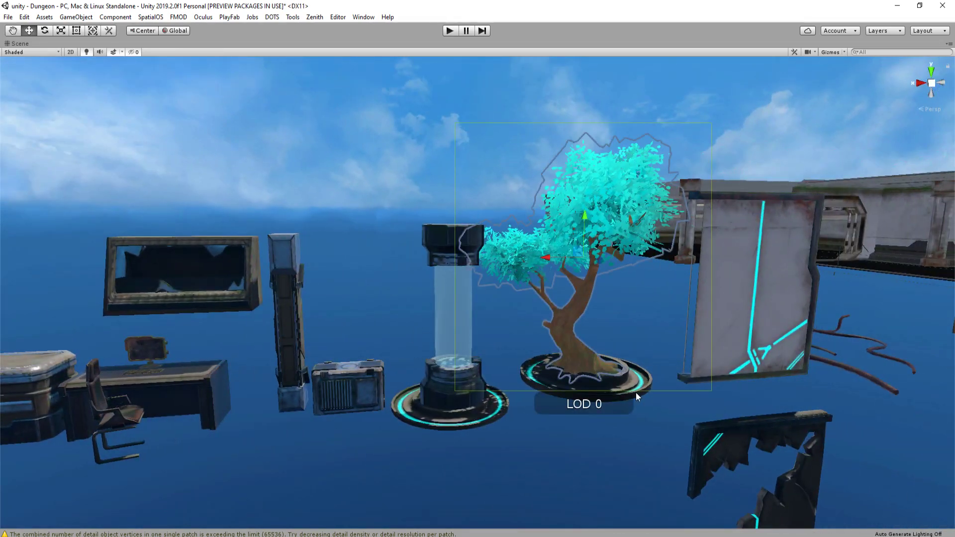
left_click(625, 428)
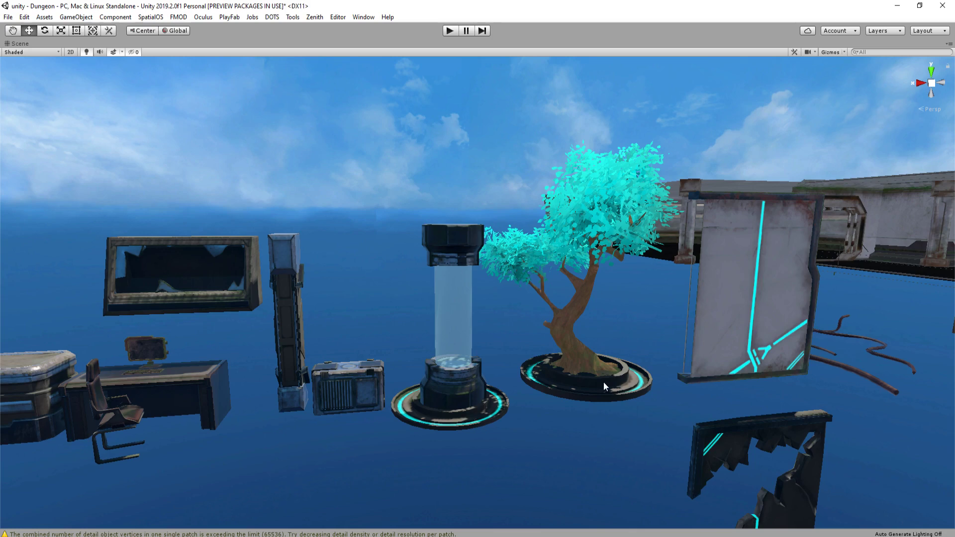
right_click_drag(588, 334, 574, 355)
right_click_drag(716, 269, 700, 291)
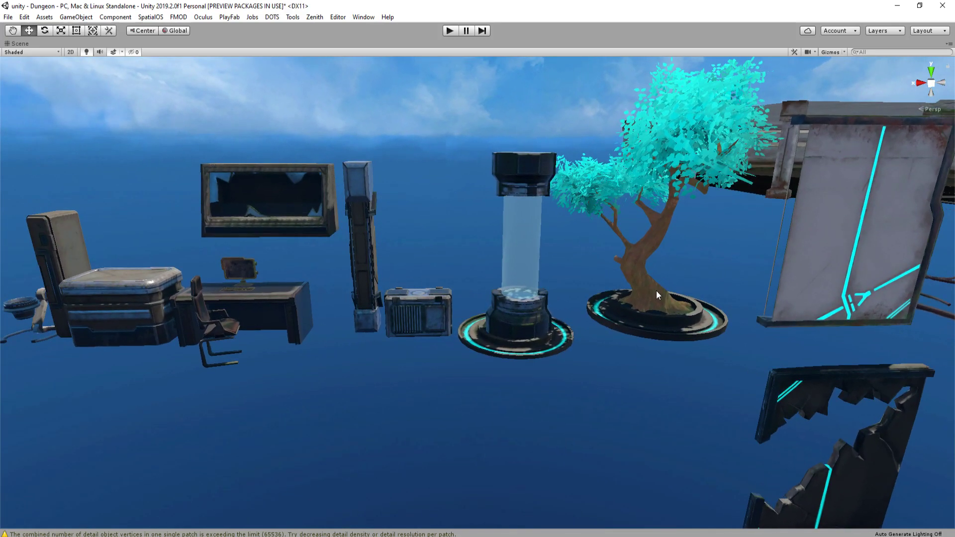
right_click_drag(644, 329, 612, 311)
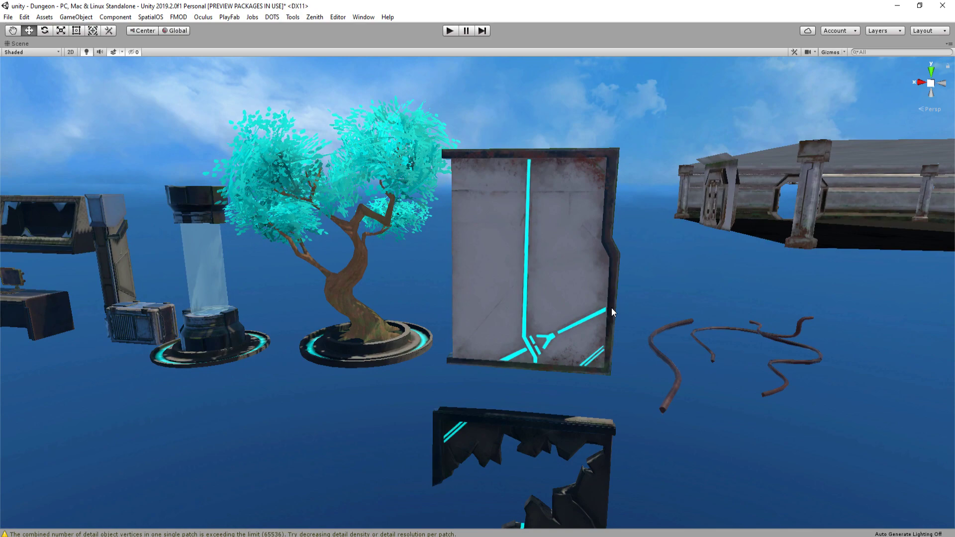
right_click_drag(613, 305, 540, 188)
scroll(535, 228, "down", 2)
scroll(471, 214, "down", 2)
scroll(520, 224, "up", 1)
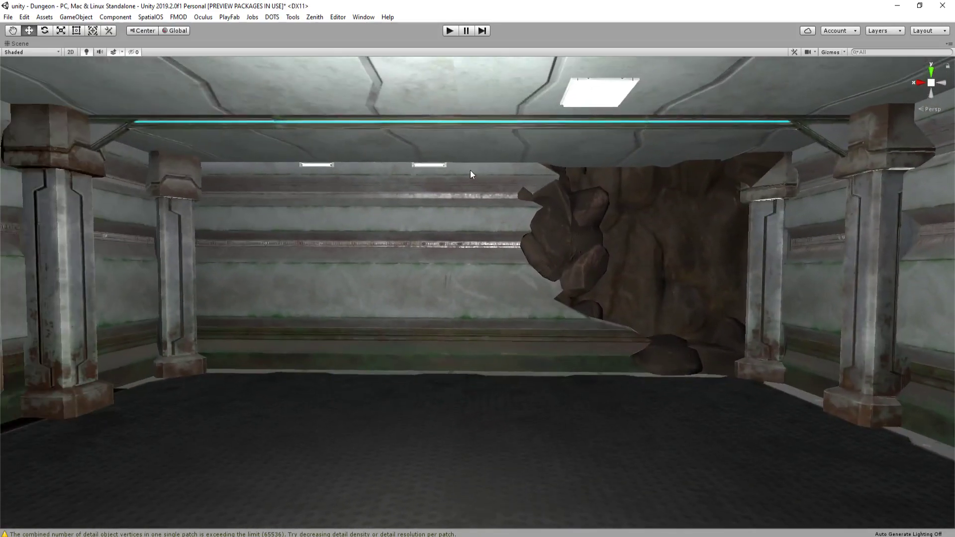
Move the large crate and the small metal case from the prop row into the cave-in room
right_click_drag(444, 165, 390, 285)
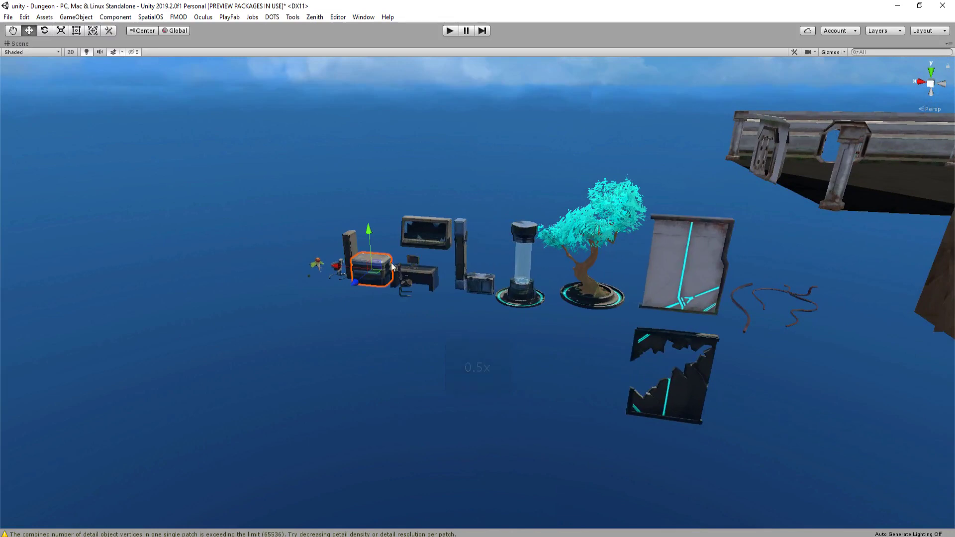
left_click_drag(374, 276, 828, 339)
right_click_drag(647, 335, 609, 342)
left_click_drag(563, 295, 895, 241)
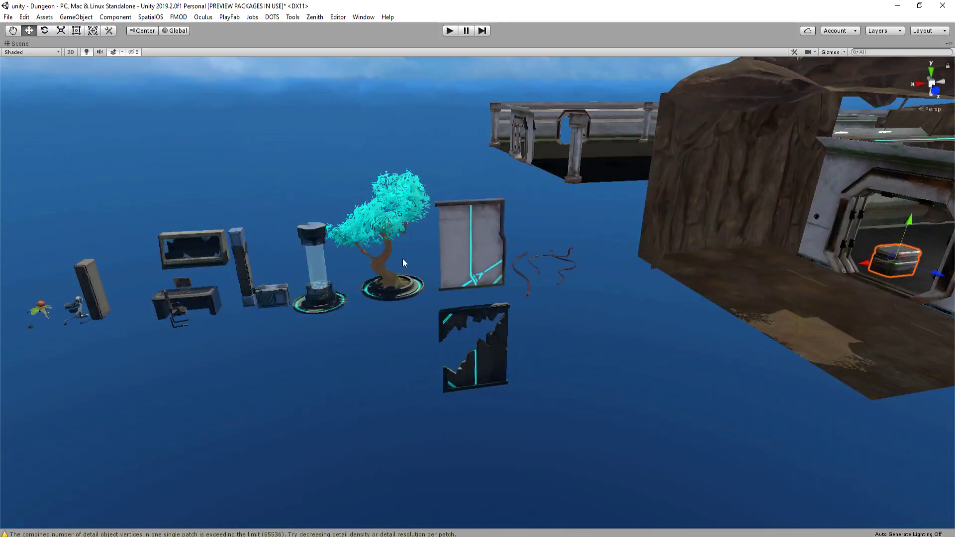
left_click(274, 300)
left_click_drag(276, 301, 915, 254)
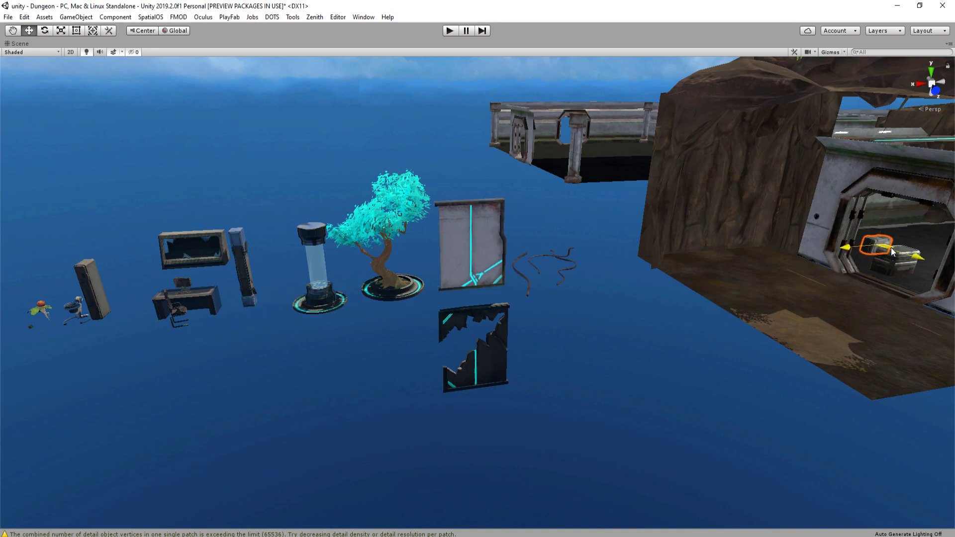
Move the large crate from the doorway toward the corner of the cave-in room
key("f")
right_click_drag(823, 248, 669, 236)
key("s")
scroll(723, 233, "down", 2)
left_click(302, 273)
right_click_drag(378, 264, 475, 247)
key("s")
key("f")
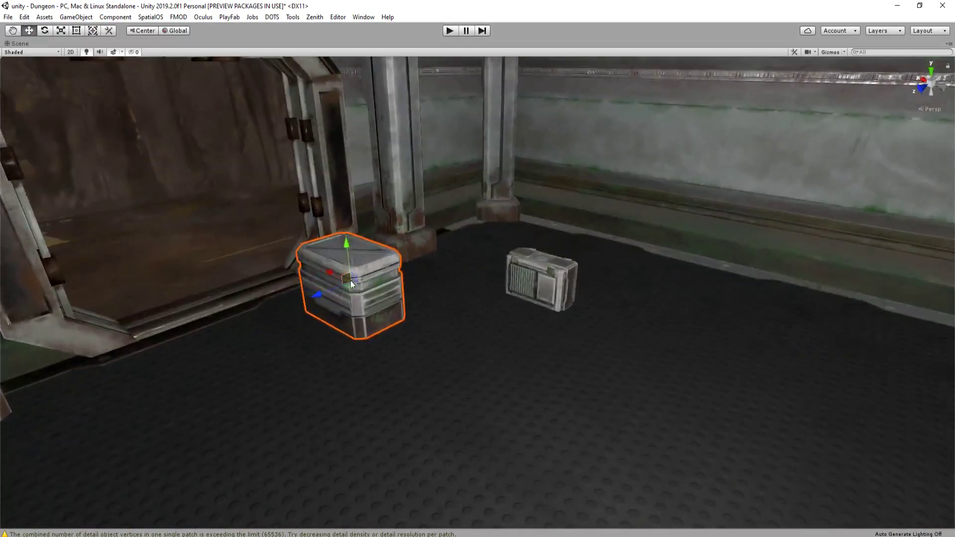
left_click_drag(519, 243, 585, 231)
Duplicate the large crate and arrange the two crates side by side at different angles in the room's corner
mouse_move(548, 290)
right_mouse_down()
mouse_move(594, 273)
mouse_move(571, 312)
mouse_move(533, 288)
right_mouse_up()
key("w")
key("ctrl+d")
left_click_drag(532, 288, 496, 255)
key("e")
key("w")
left_click_drag(403, 269, 396, 242)
left_click(508, 269)
left_click_drag(528, 282, 524, 252)
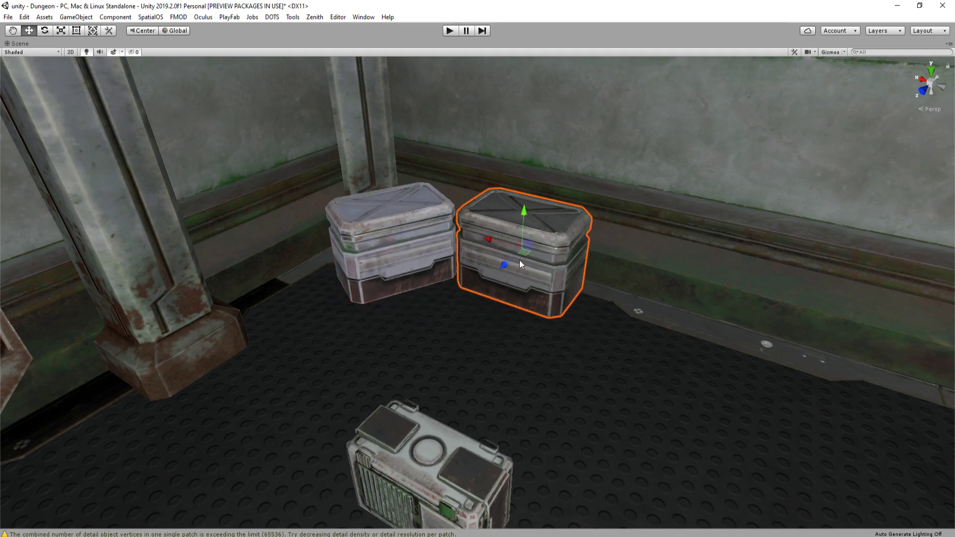
Move the small metal case across the floor to stand in front of the two large crates
right_click_drag(496, 395, 487, 413)
left_click(467, 446)
left_click_drag(447, 447, 485, 246)
key("e")
key("w")
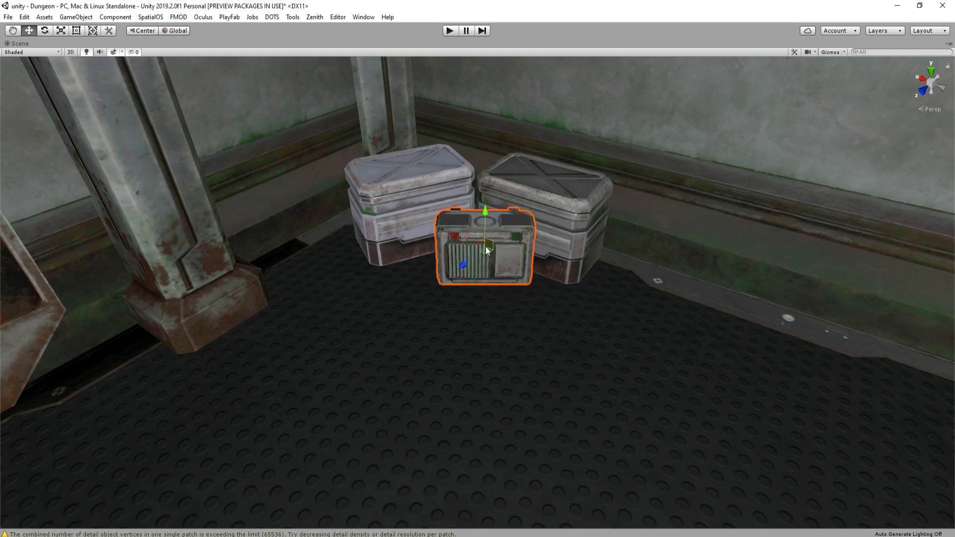
Examine the glass tube, the glowing tree and its ringed base in the prop row
right_click_drag(486, 249, 529, 320)
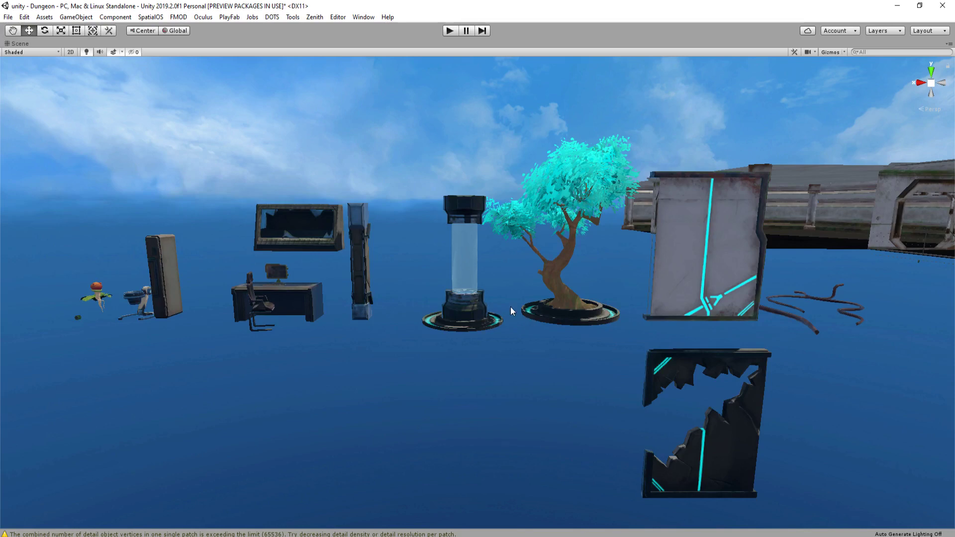
right_click_drag(529, 332, 523, 384)
left_click(532, 203)
left_click(523, 385)
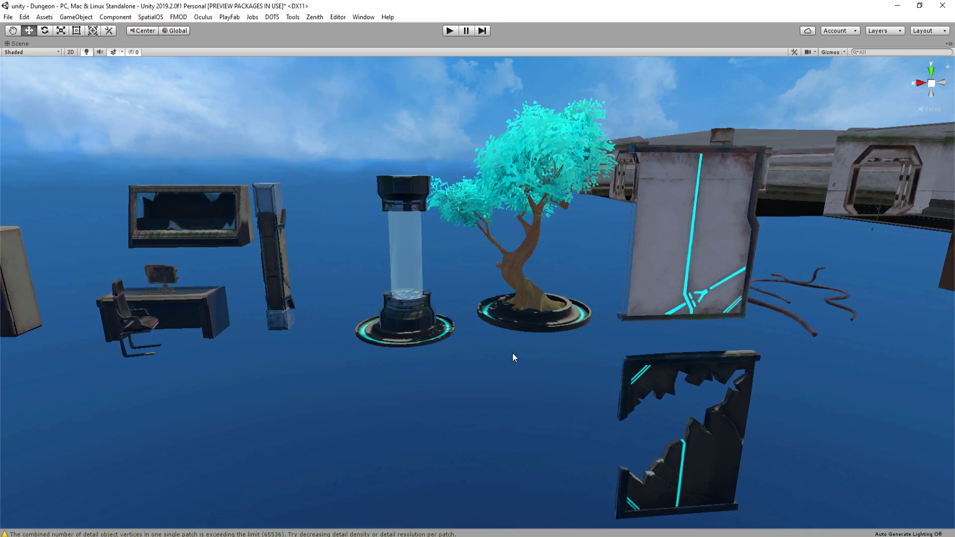
right_click_drag(473, 331, 561, 314)
left_click(538, 220)
right_click_drag(557, 244, 514, 239)
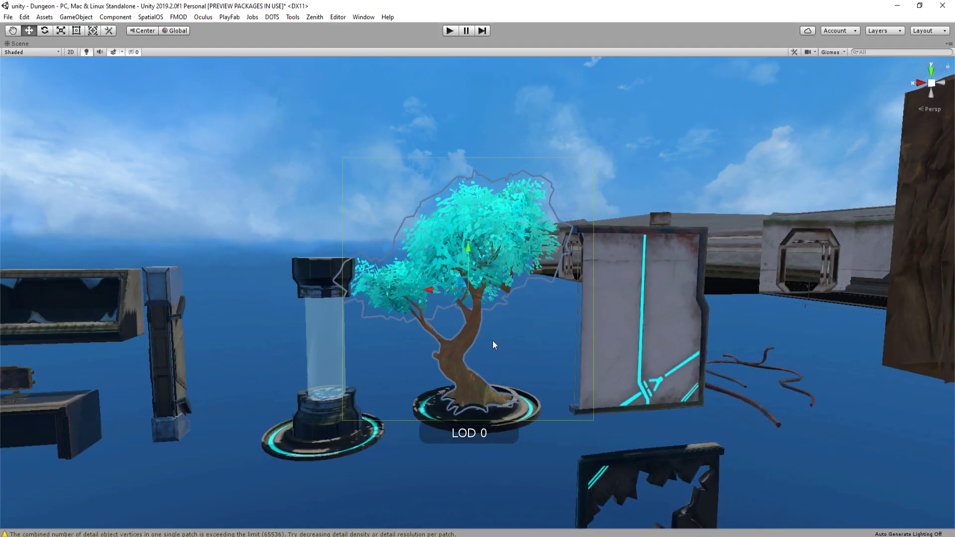
left_click(488, 456)
mouse_move(517, 348)
left_mouse_down("alt")
mouse_move(525, 334)
mouse_move(550, 332)
mouse_move(531, 337)
left_mouse_up("alt")
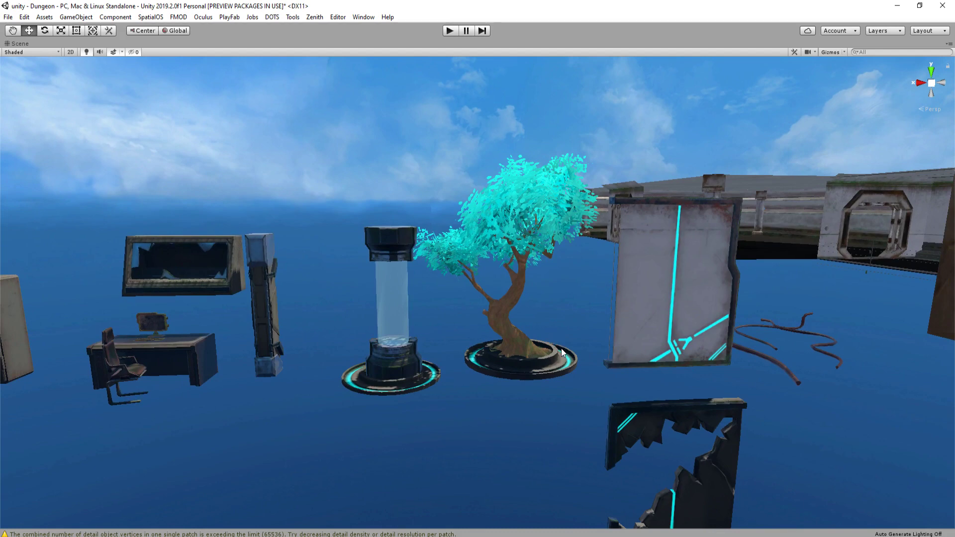
left_click_drag(554, 340, 555, 411, "alt")
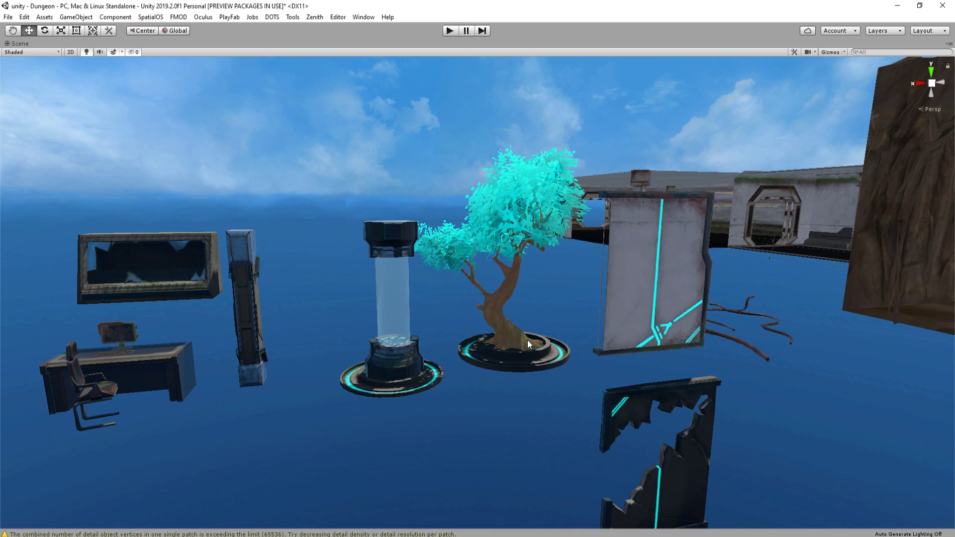
right_click_drag(476, 398, 461, 417)
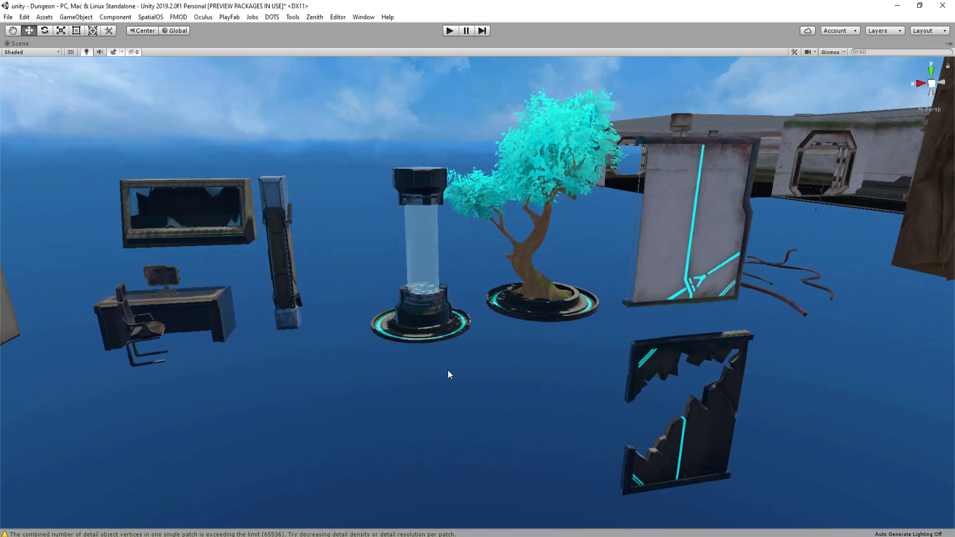
Examine the desk with its monitor, keyboard and chair up close in the prop row
right_click_drag(447, 375, 440, 327)
key("w")
scroll(437, 358, "down", 2)
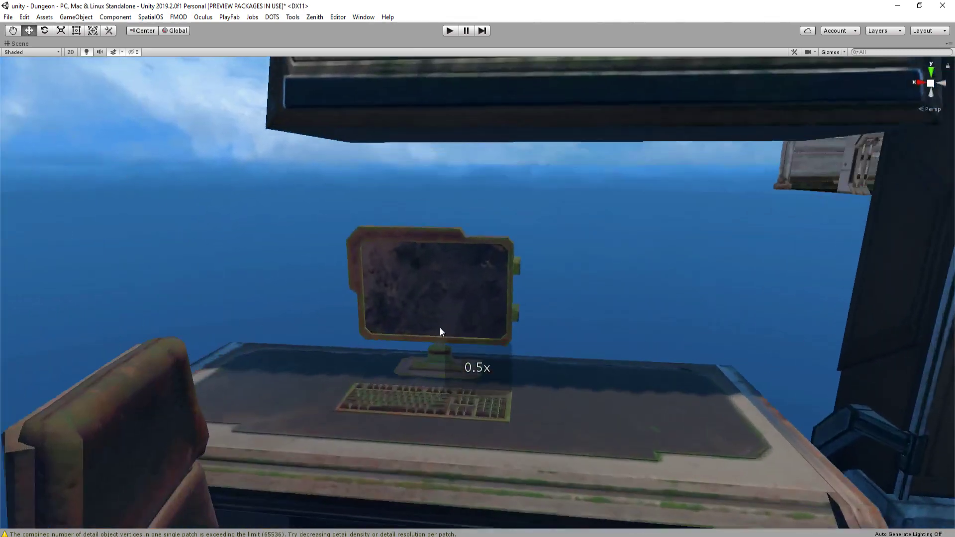
left_click(440, 327)
key("f")
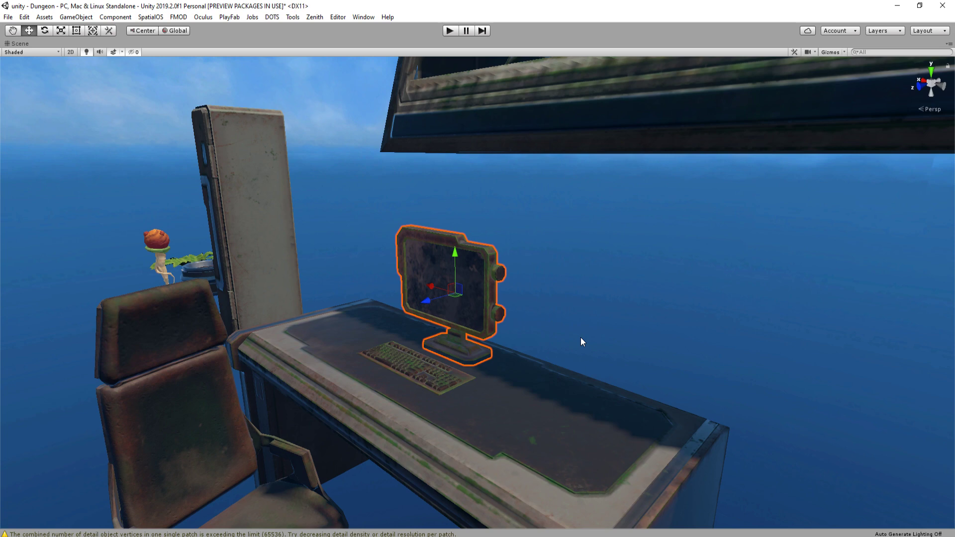
right_click_drag(580, 338, 627, 332)
key("s")
left_click(626, 332)
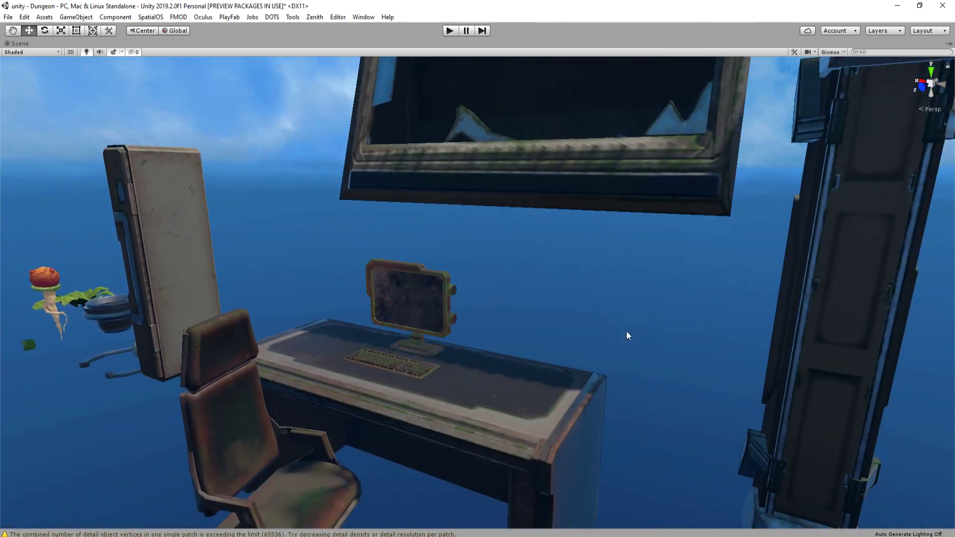
key("s")
right_click_drag(599, 332, 664, 341)
Move the tall locker from the prop row into the cave-in room near the crates
right_click_drag(538, 362, 556, 328)
key("w")
scroll(526, 326, "down", 3)
scroll(513, 312, "up", 2)
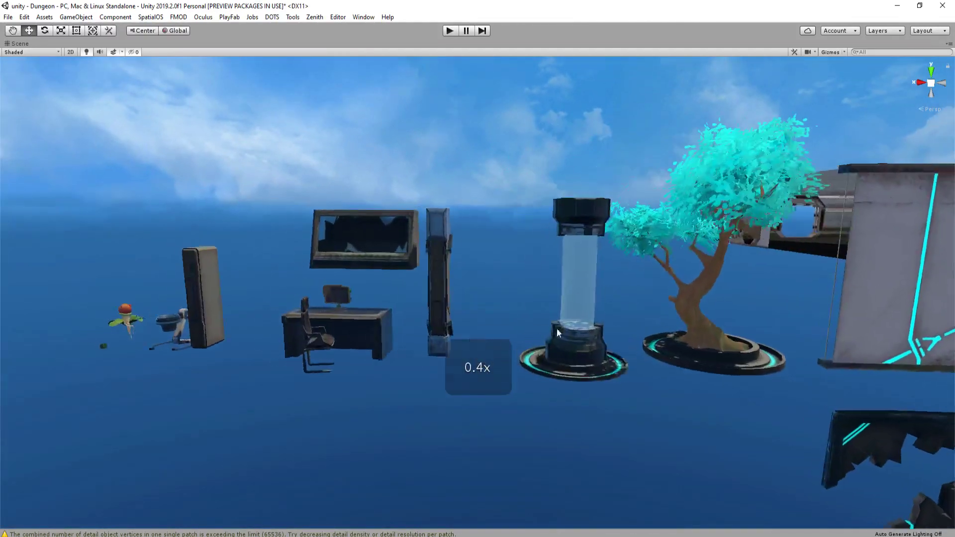
right_click_drag(217, 316, 258, 319)
scroll(298, 311, "down", 2)
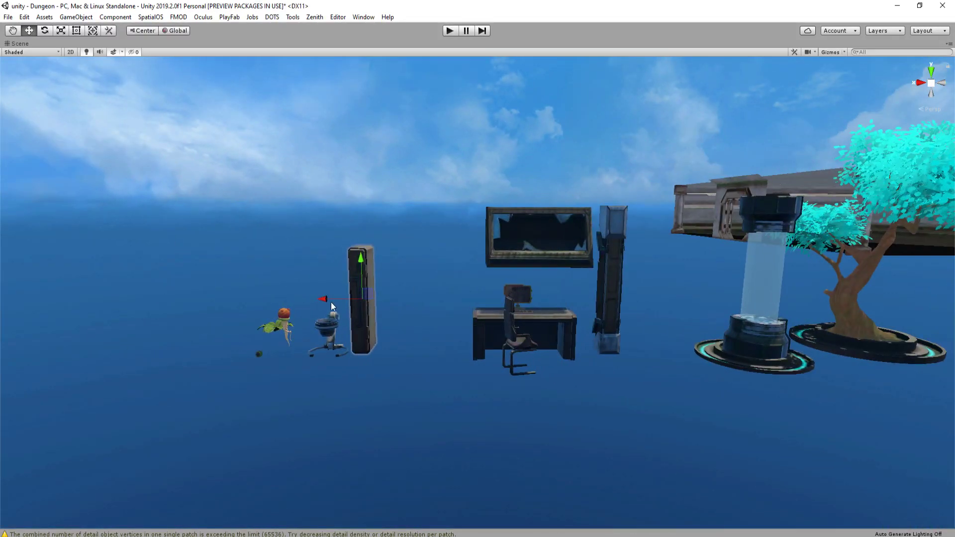
right_click_drag(374, 300, 52, 235)
scroll(373, 356, "up", 1)
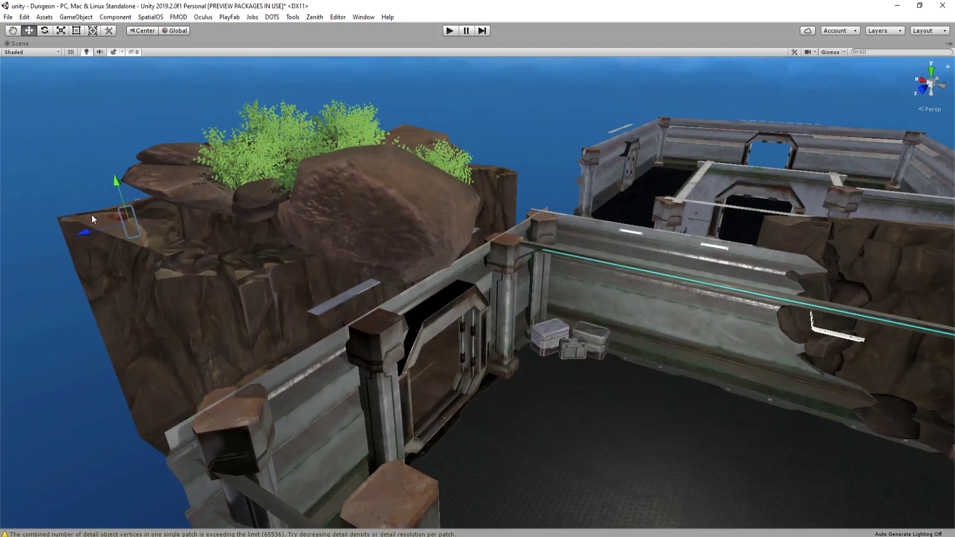
left_click_drag(101, 216, 503, 333)
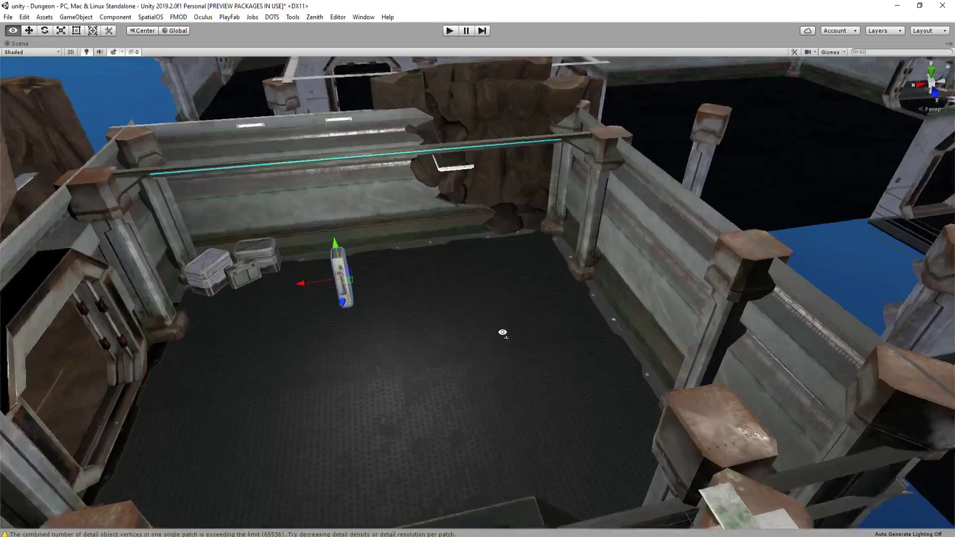
key("w")
right_click_drag(502, 332, 372, 306)
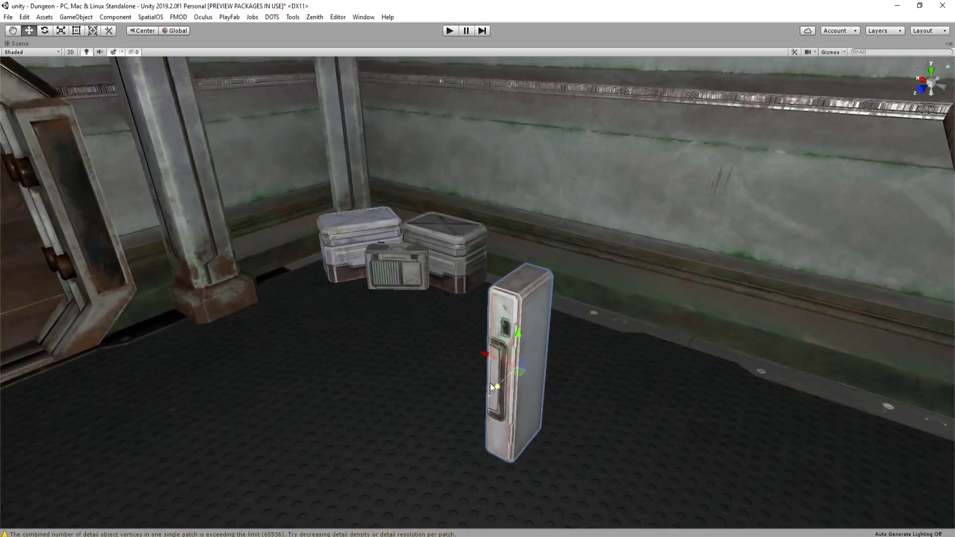
Place the tall locker against the wall beside the crates and adjust its height
left_click_drag(490, 383, 519, 222)
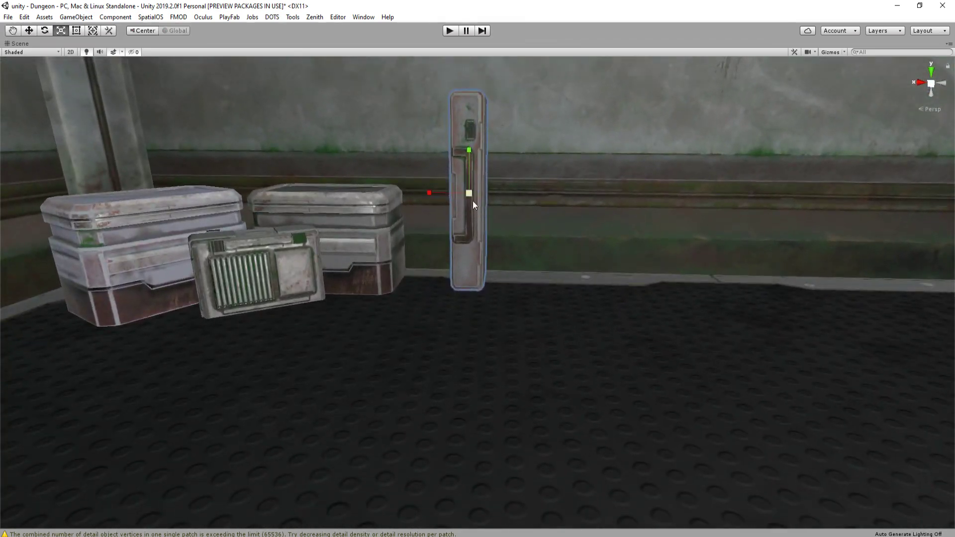
key("r")
key("w")
left_click_drag(470, 166, 473, 117)
left_click_drag(493, 193, 542, 216, "alt")
Duplicate the tall locker twice and line up the three lockers side by side along the wall
key("ctrl+d")
key("ctrl+d")
right_click_drag(542, 216, 548, 222)
key("s")
mouse_move(562, 308)
right_mouse_down()
mouse_move(516, 309)
mouse_move(568, 305)
mouse_move(570, 317)
right_mouse_up()
Duplicate the small metal case and place the copy, turned, against the wall on the far side of the lockers
left_click(336, 294)
key("ctrl+d")
left_click_drag(353, 286, 731, 273)
key("e")
right_click_drag(647, 273, 575, 344)
key("w")
key("d")
scroll(592, 279, "up", 7)
key("w")
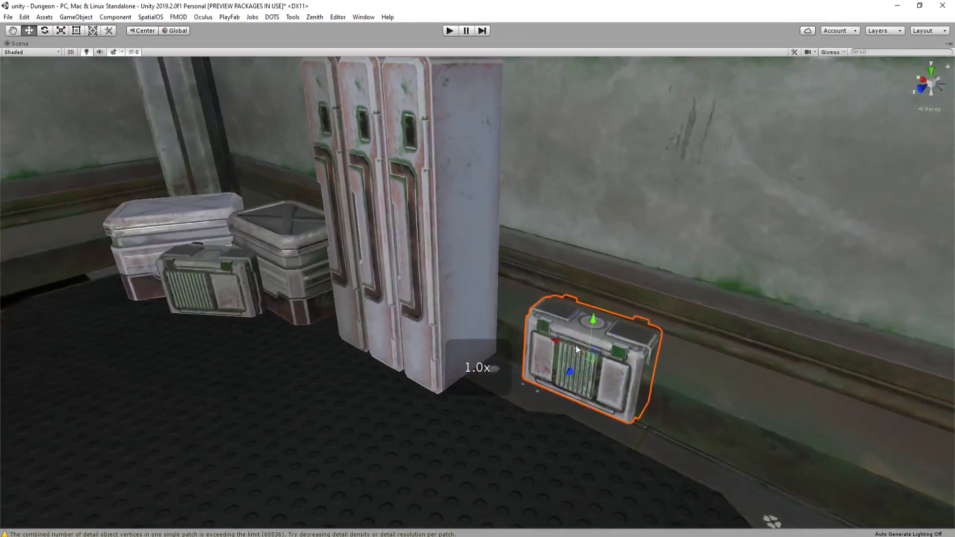
left_click_drag(591, 363, 539, 368)
Review the crate and locker arrangement in the room and survey the props remaining in the prop row
right_click_drag(539, 368, 589, 332)
key("s")
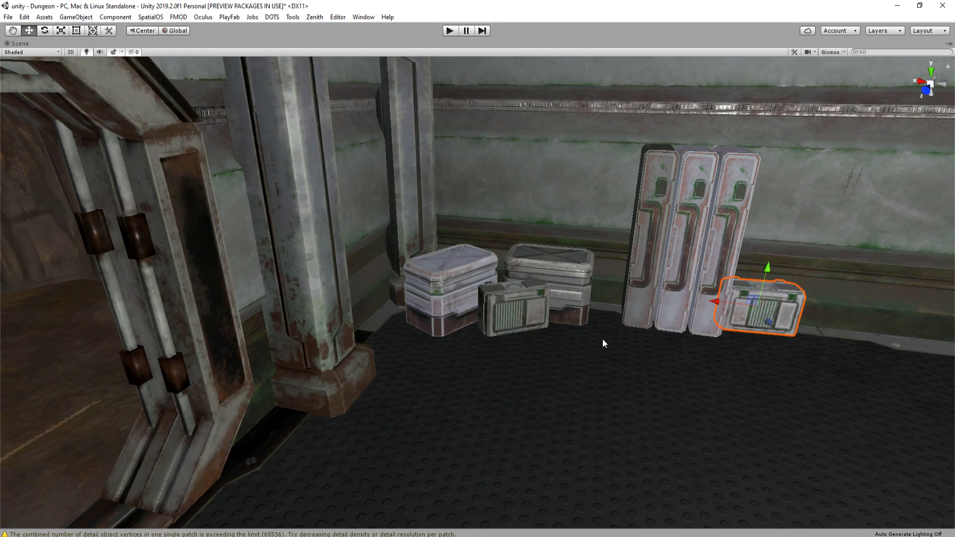
key("s")
right_click_drag(592, 358, 594, 315)
key("w")
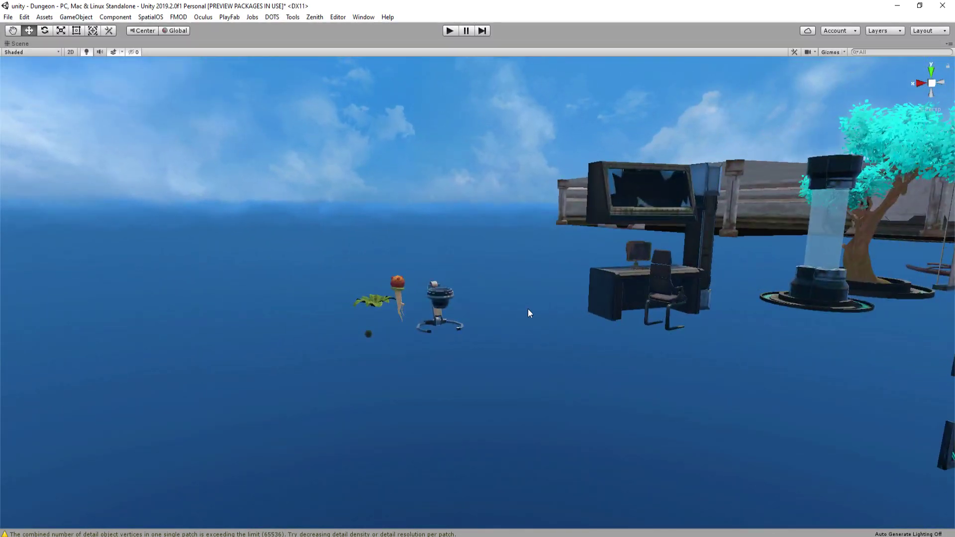
key("w")
right_click_drag(516, 315, 461, 306)
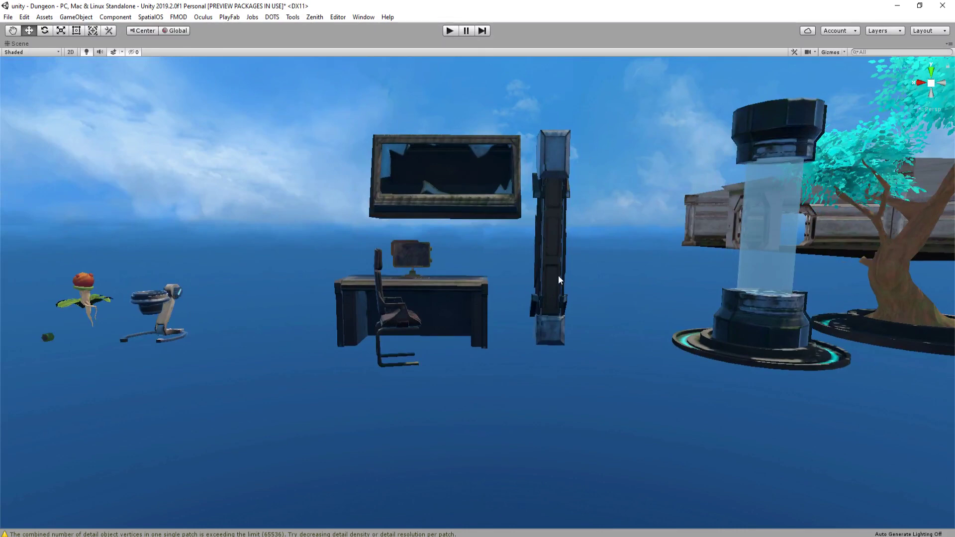
key("w")
right_click_drag(559, 282, 615, 317)
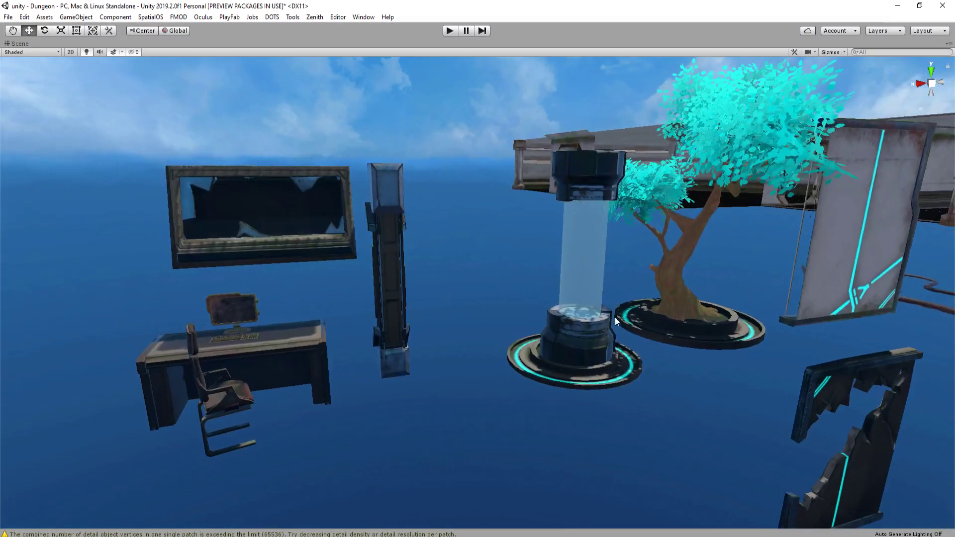
key("s")
right_click_drag(516, 324, 507, 321)
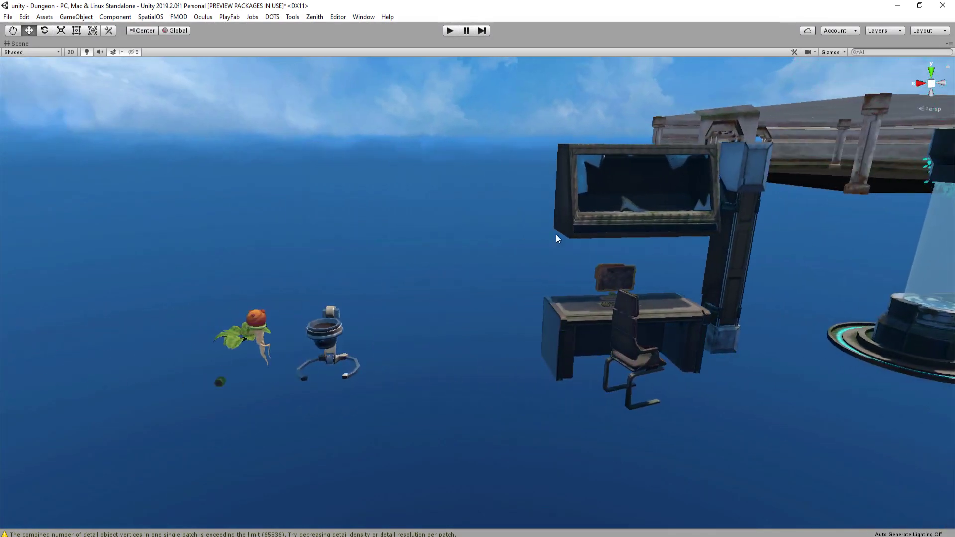
Duplicate the broken-glass wall shelf in the prop row and move the copy into the cave-in room
right_click_drag(556, 238, 523, 199)
key("s")
key("s")
scroll(590, 237, "up", 4)
right_click_drag(549, 224, 590, 238)
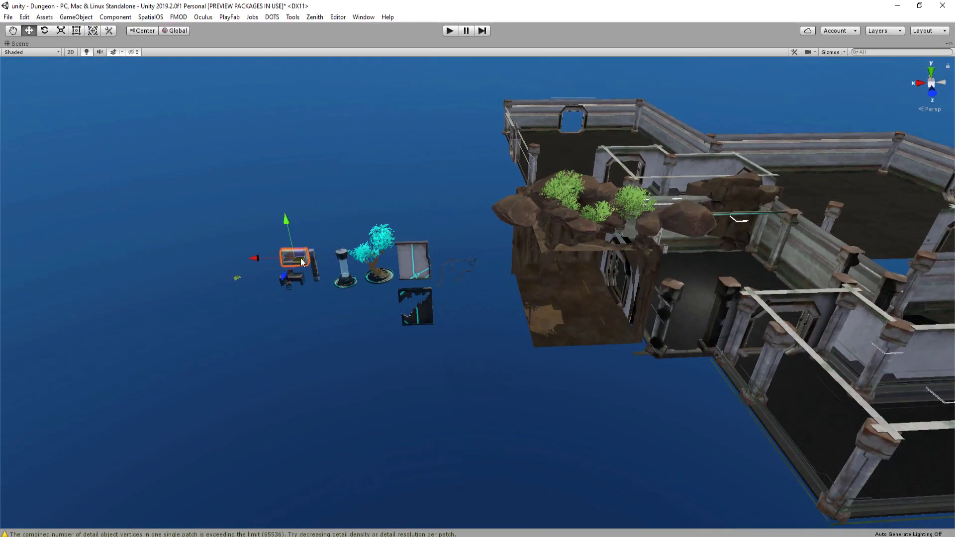
left_click_drag(302, 262, 694, 227)
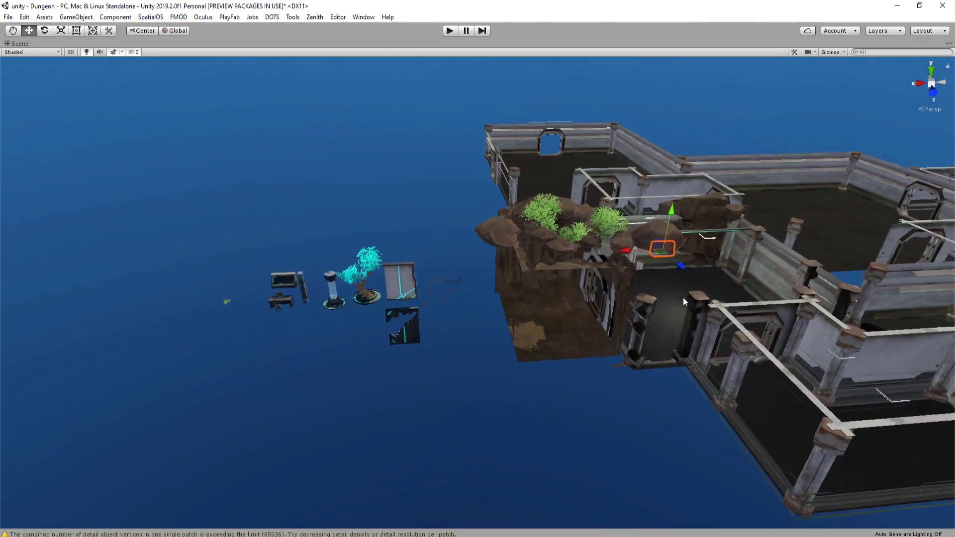
key("w")
right_click_drag(682, 297, 603, 266)
scroll(725, 279, "down", 3)
key("d")
left_click_drag(588, 258, 467, 271)
Position the wall shelf inside the cave-in room, shifting it toward the wall with the crates and lockers
key("d")
right_click_drag(488, 275, 416, 262)
left_click_drag(412, 260, 422, 110)
right_click_drag(518, 239, 500, 224)
key("w")
mouse_move(436, 232)
left_mouse_down()
mouse_move(473, 222)
mouse_move(444, 244)
left_mouse_up()
right_click_drag(444, 243, 628, 224)
key("a")
Scale the wall shelf down and place it on the wall above the two large crates
key("r")
left_click_drag(520, 267, 119, 306)
key("w")
right_click_drag(119, 306, 335, 79)
left_click_drag(328, 84, 322, 253)
right_click_drag(323, 252, 389, 284)
key("r")
key("w")
key("r")
left_click_drag(369, 309, 363, 315)
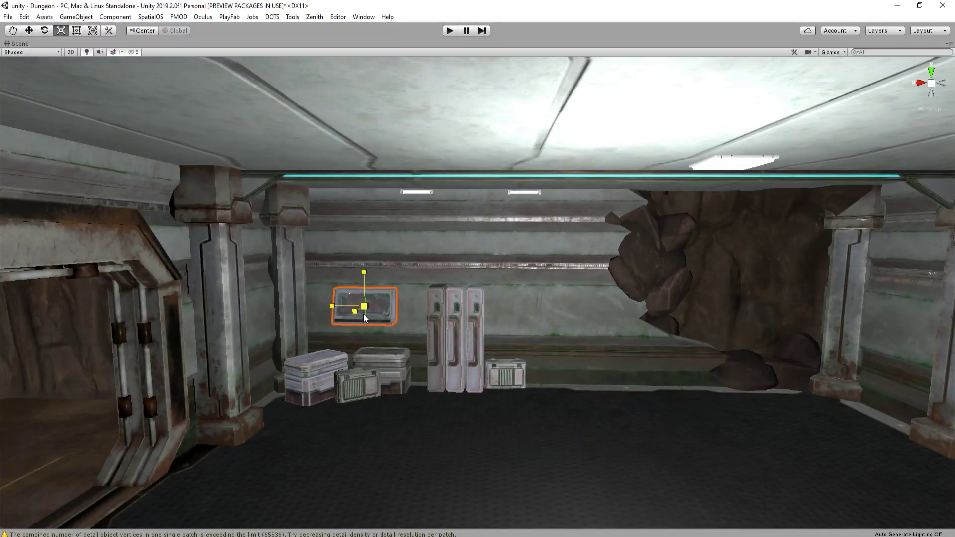
Raise the wall shelf higher above the crates and set its back against the wall surface
key("w")
left_click_drag(375, 273, 372, 207)
right_click_drag(372, 207, 324, 295)
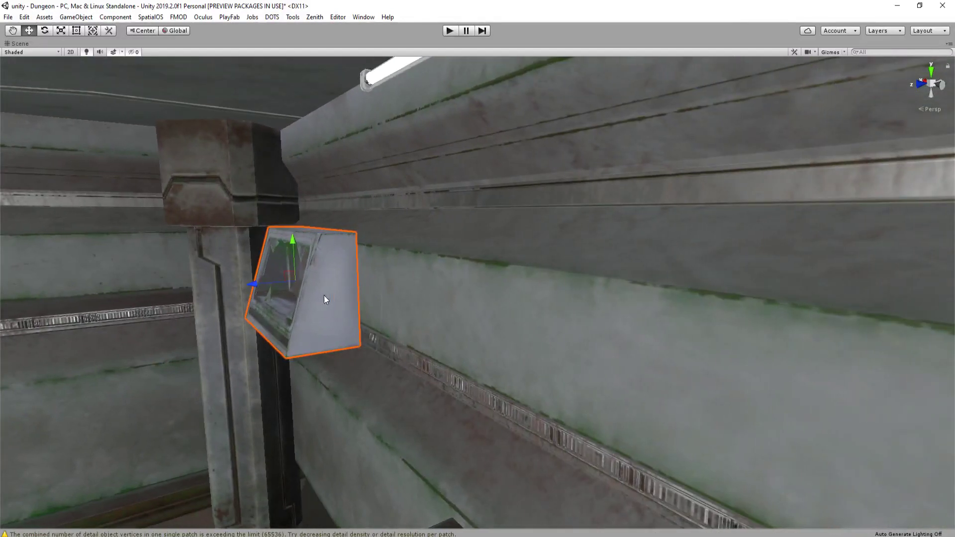
mouse_move(260, 287)
left_mouse_down()
mouse_move(314, 282)
mouse_move(274, 276)
left_mouse_up()
key("r")
key("w")
right_click_drag(273, 276, 417, 249)
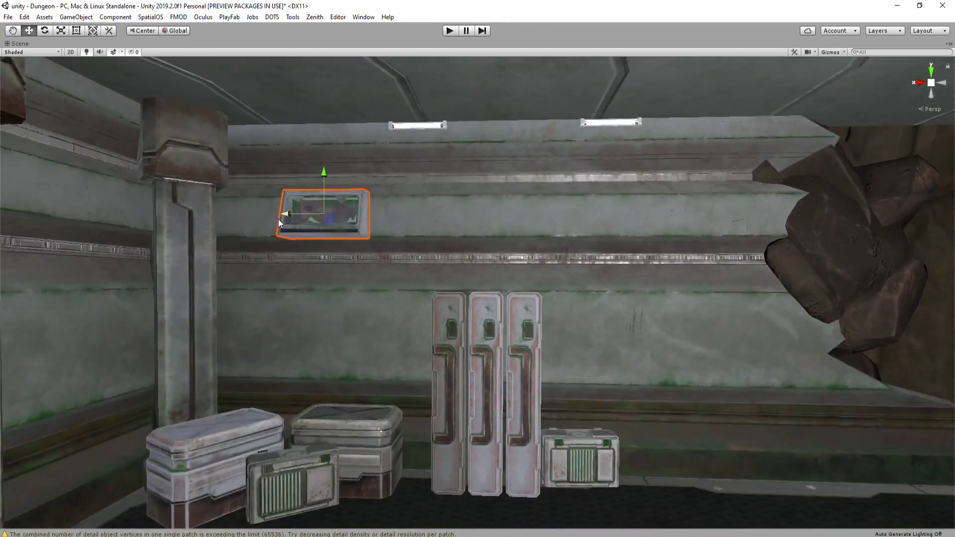
Duplicate the wall shelf twice to form a row of three shelves along the wall
left_click(358, 220)
left_click(297, 219)
key("ctrl+d")
left_click_drag(298, 220, 465, 216)
key("ctrl+d")
mouse_move(466, 216)
right_mouse_down()
mouse_move(471, 209)
mouse_move(463, 227)
mouse_move(466, 219)
right_mouse_up()
key("w")
left_click(484, 396)
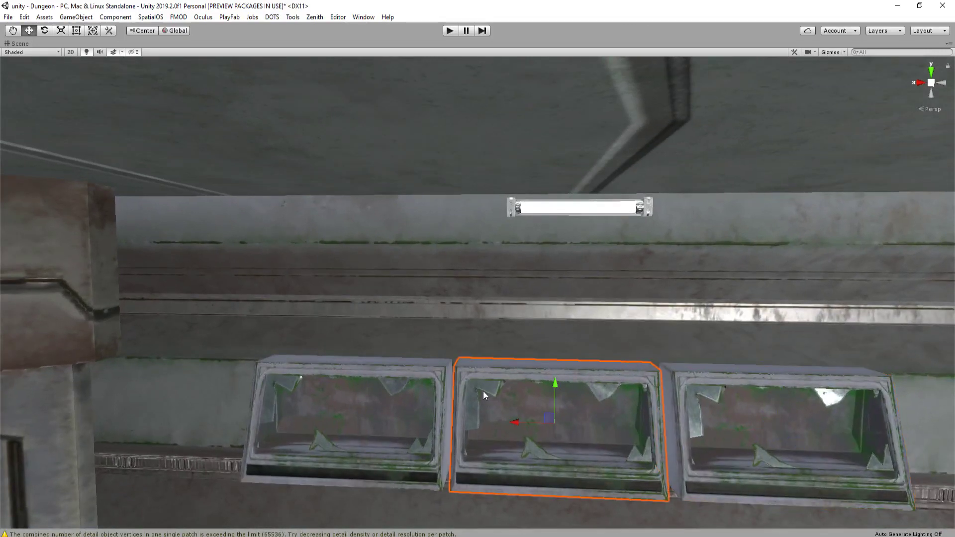
Check the middle shelf's properties and examine its joint with the neighbouring shelf up close
key("shift+space")
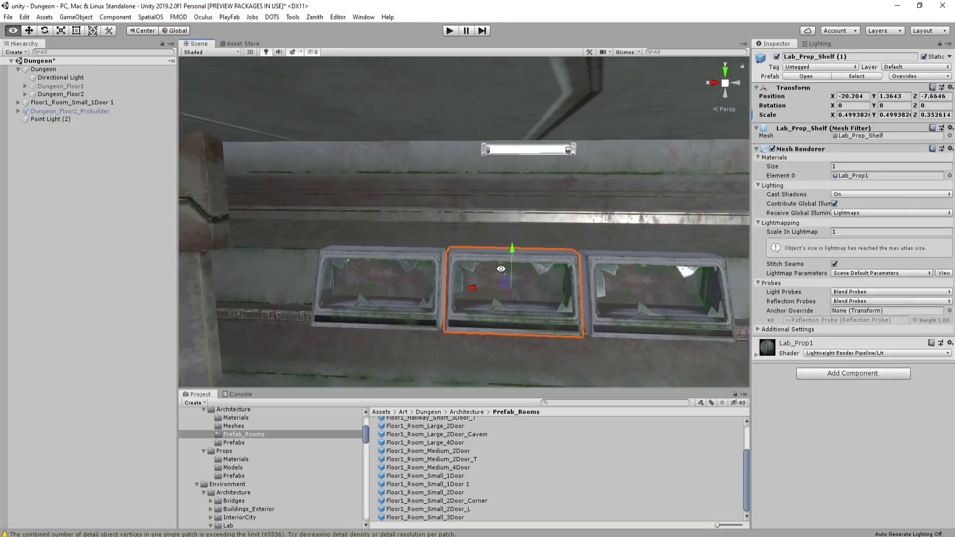
scroll(506, 288, "up", 5)
scroll(506, 287, "down", 2)
scroll(484, 279, "down", 4)
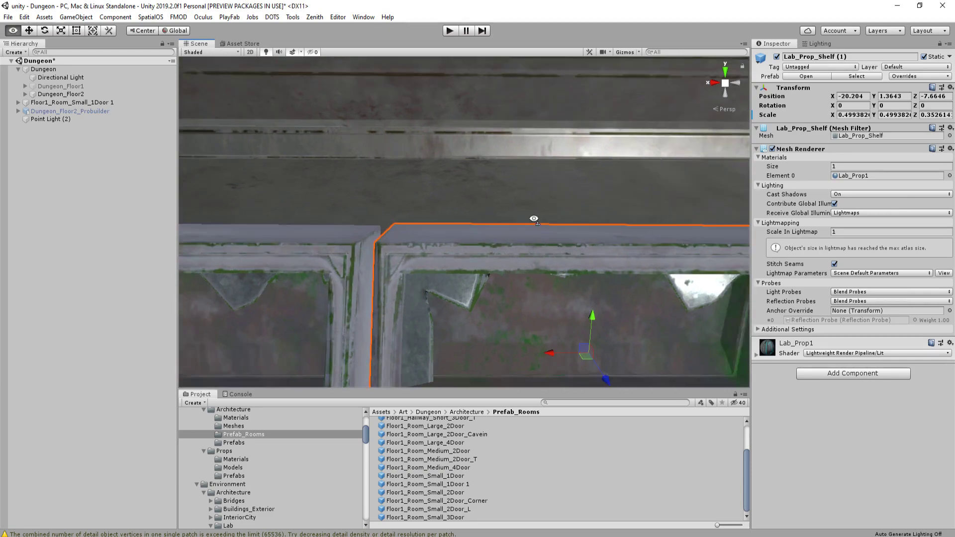
key("shift+space")
Duplicate the tube light fixture near the ceiling and move the copy down below the middle shelf
right_click_drag(579, 244, 540, 267)
left_click(479, 160)
left_click(478, 161)
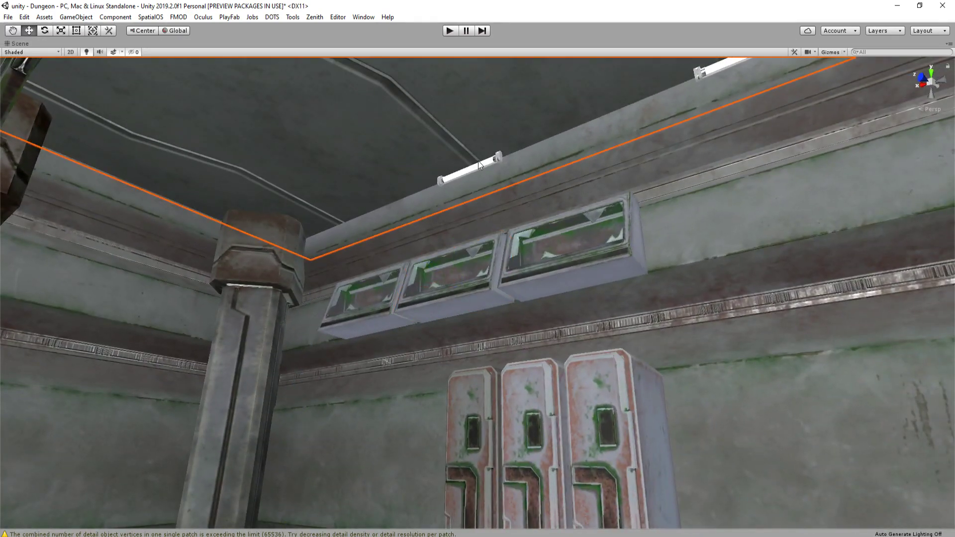
left_click(479, 161)
left_click(479, 163)
key("ctrl+d")
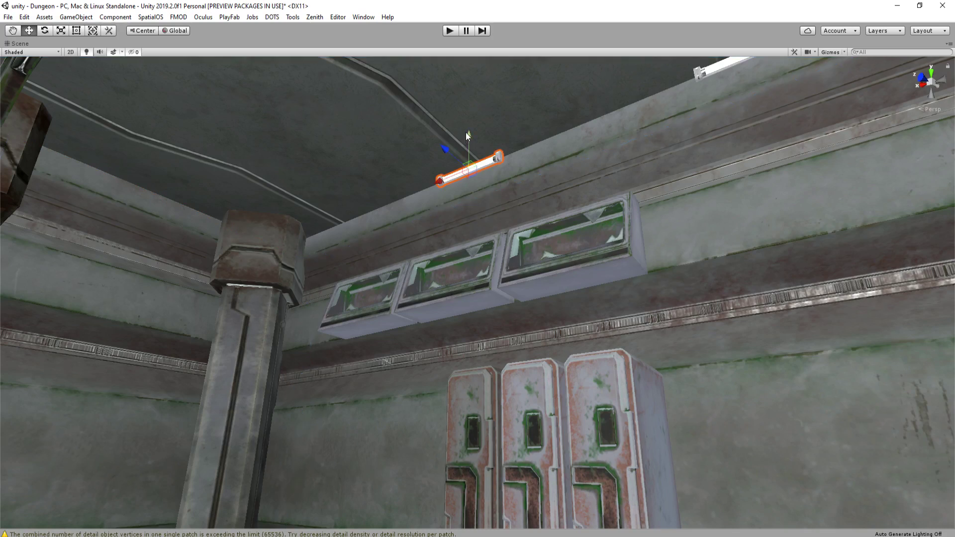
left_click_drag(466, 132, 491, 256)
Rotate the copied tube light about its long axis so it faces down from the underside of the middle wall shelf
key("e")
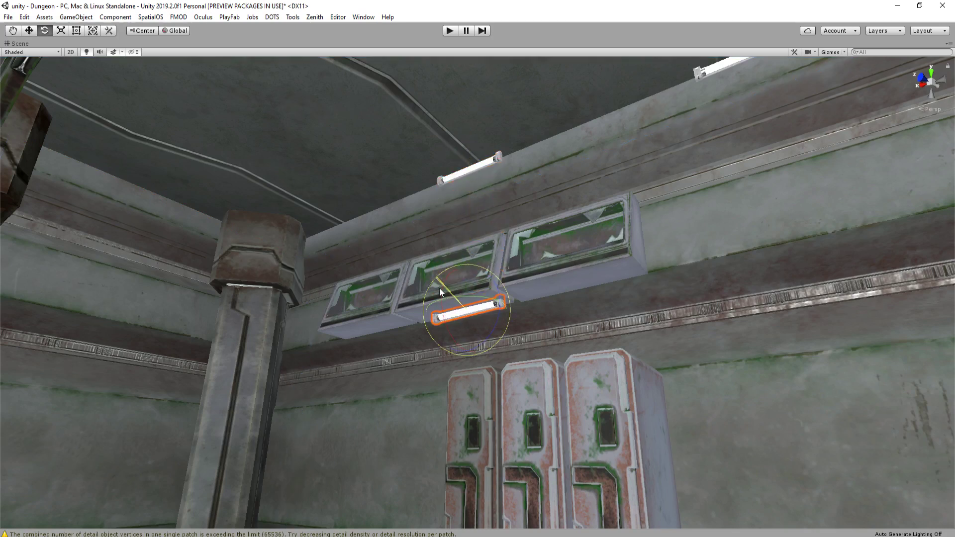
left_click_drag(440, 288, 531, 453)
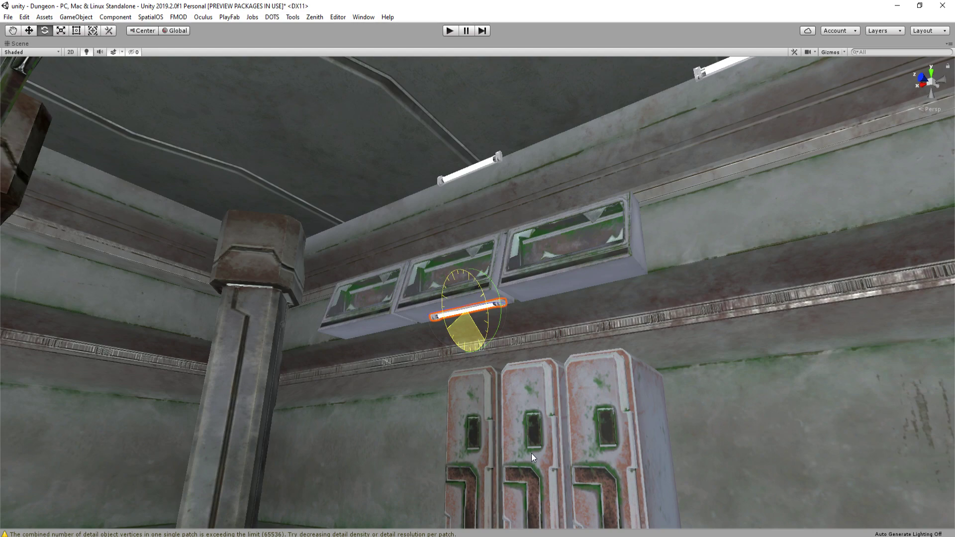
key("w")
right_click_drag(531, 453, 548, 305)
key("w")
key("e")
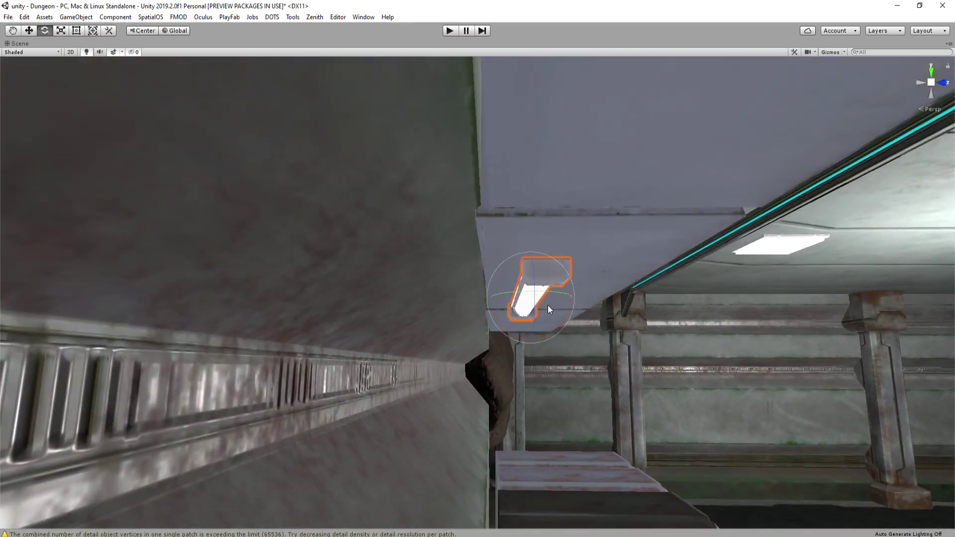
Position the tube light beneath the middle wall shelf and set it flush against the shelf's underside
key("w")
left_click_drag(577, 295, 604, 296)
right_click_drag(605, 294, 388, 276)
left_click_drag(376, 267, 328, 262)
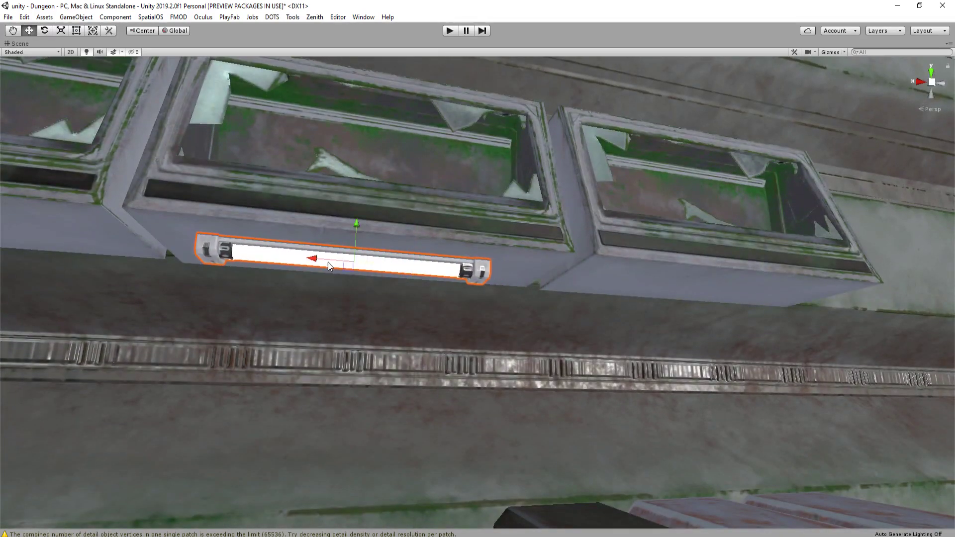
left_click_drag(357, 223, 357, 220)
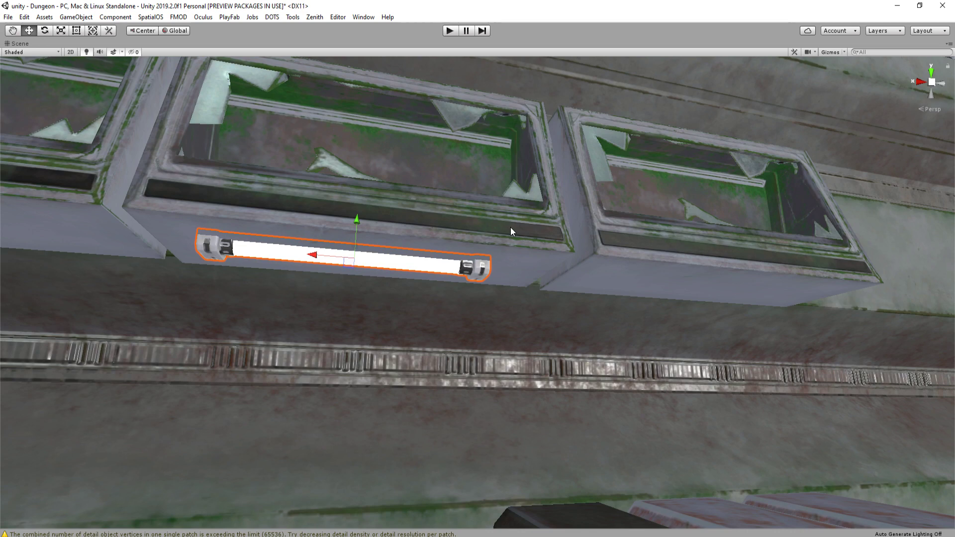
Centre the tube light under the middle shelf and shorten it to a lengthwise scale of about 1.1
scroll(468, 244, "down", 6)
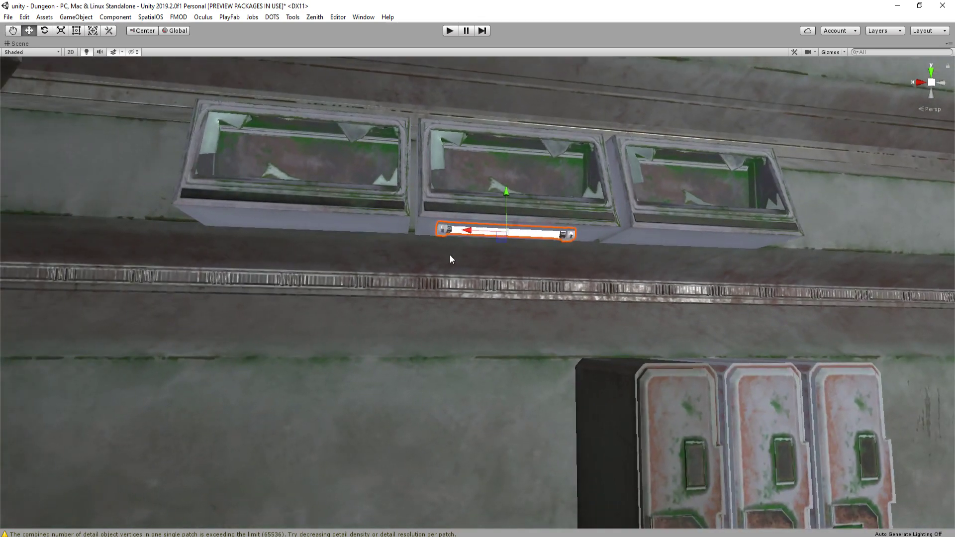
left_click_drag(467, 229, 479, 230)
key("r")
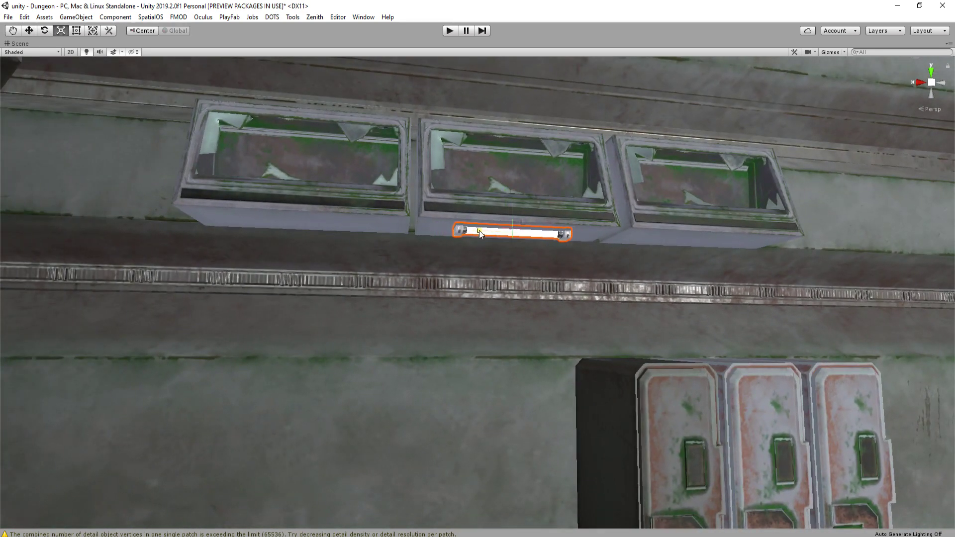
key("w")
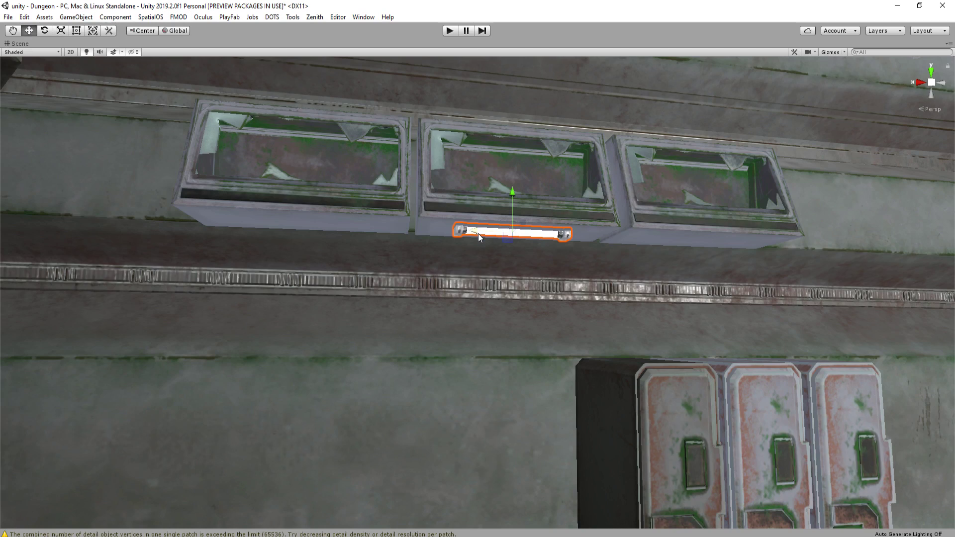
Duplicate the shortened tube light twice and place the copies under the two outer wall shelves
key("ctrl+d")
left_click_drag(470, 233, 275, 221)
key("s")
right_click_drag(276, 222, 246, 240)
key("d")
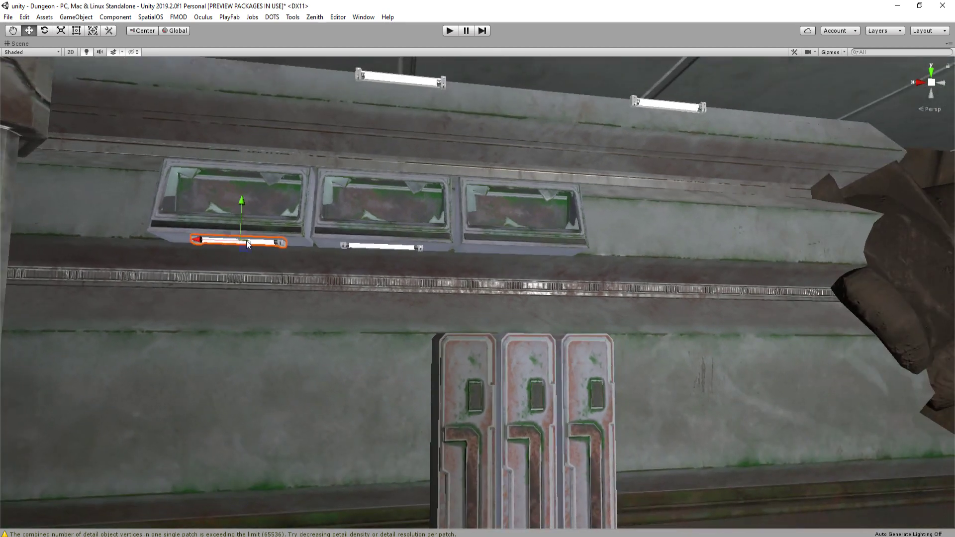
key("ctrl+d")
left_click_drag(212, 243, 639, 255)
Delete the leftover ceiling tube light above the wall shelves and turn on the scene gizmos
left_click(395, 262)
key("Delete")
key("shift+space")
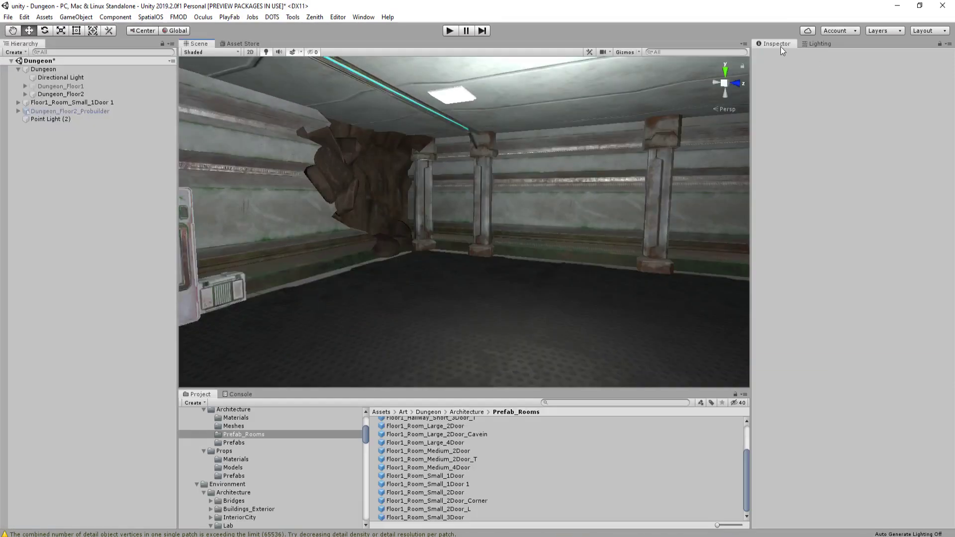
left_click(631, 54)
Examine the under-shelf lights and the arrangement of crates, lockers and cases in the room corner
left_click(531, 185)
left_click_drag(531, 185, 418, 204, "alt")
key("shift+space")
left_click_drag(527, 218, 247, 223, "alt")
left_click_drag(393, 224, 368, 211, "alt")
right_click_drag(420, 231, 393, 211)
left_click(390, 171)
scroll(390, 171, "down", 5)
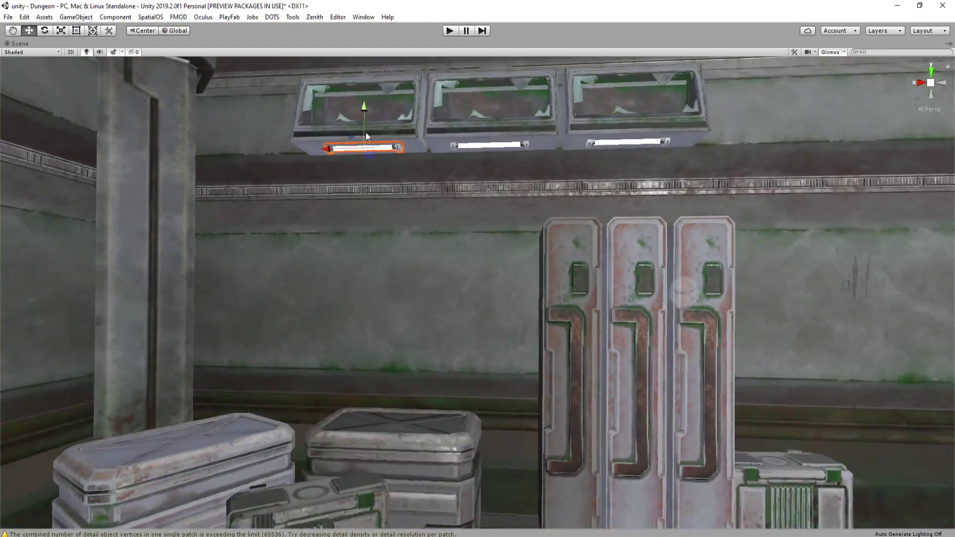
right_click_drag(663, 203, 587, 356)
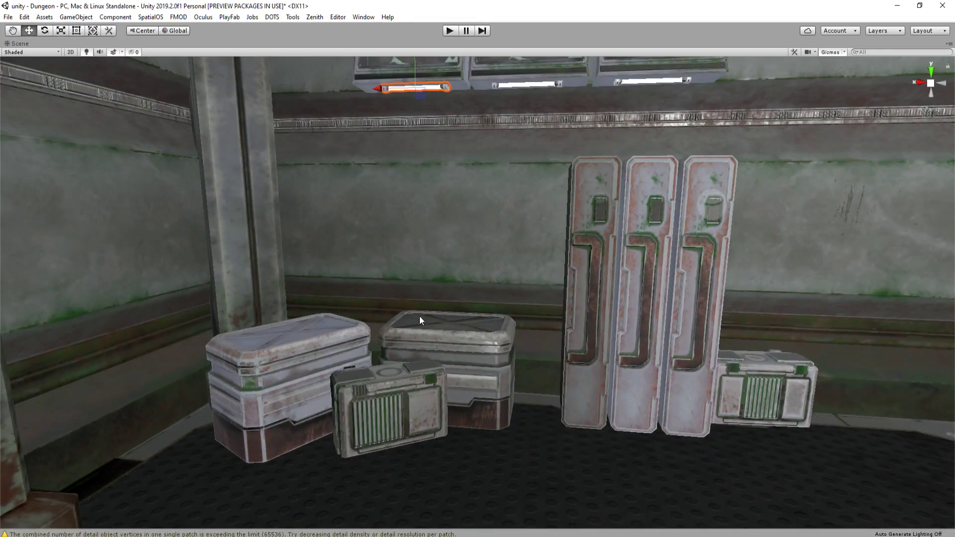
right_click_drag(420, 315, 574, 259)
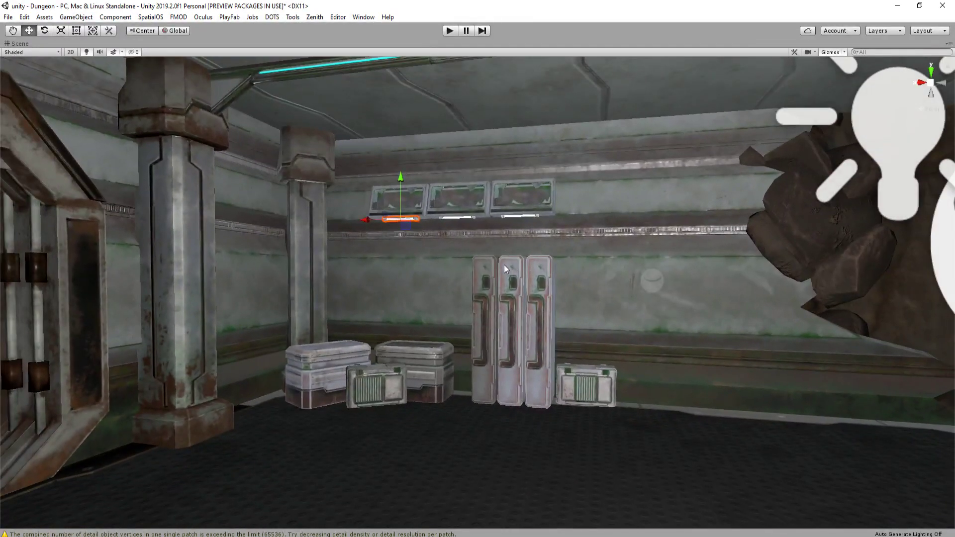
right_click_drag(504, 269, 547, 272)
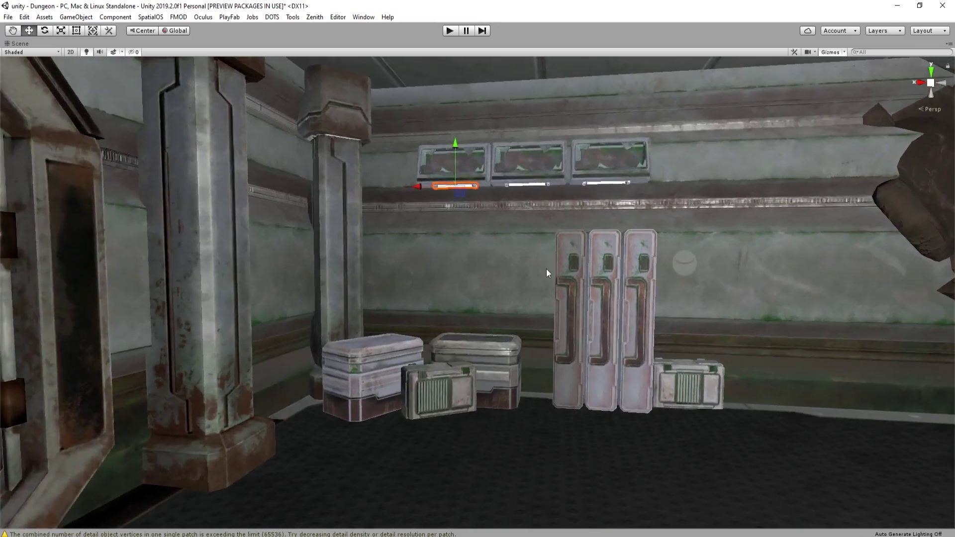
Search the project assets for "wire" and preview the Lab_Prop4_Wire2 prefab
key("shift+space")
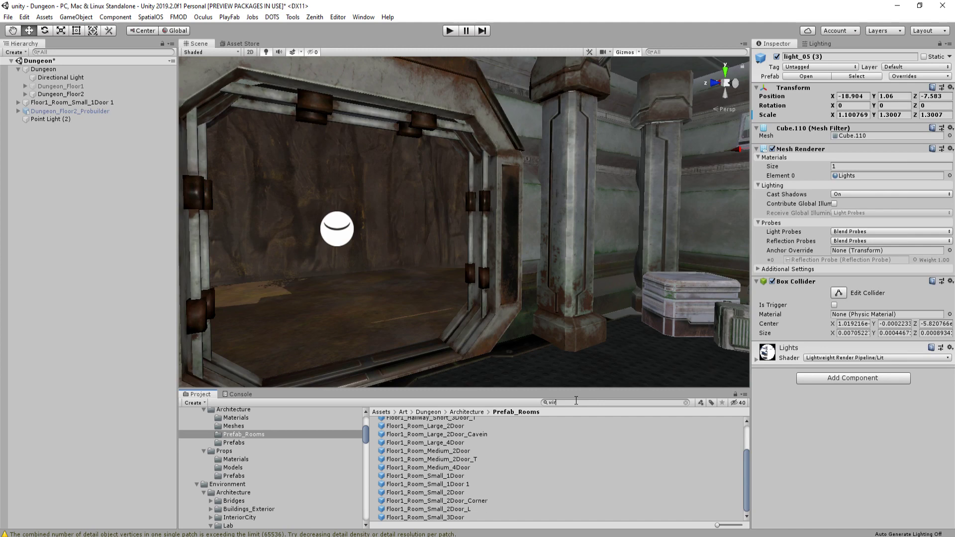
right_click_drag(475, 284, 547, 298)
scroll(463, 456, "down", 3)
scroll(433, 477, "up", 3)
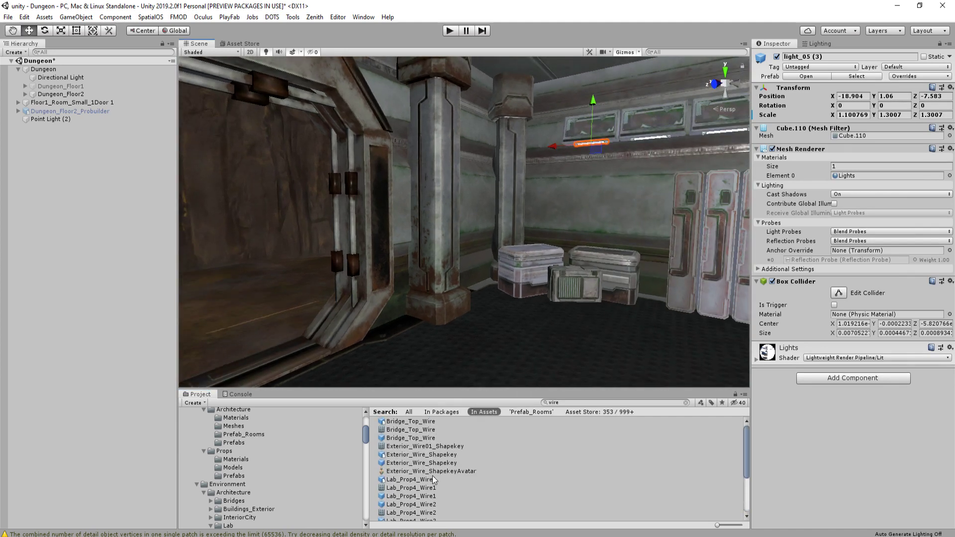
scroll(433, 478, "down", 1)
left_click(432, 473)
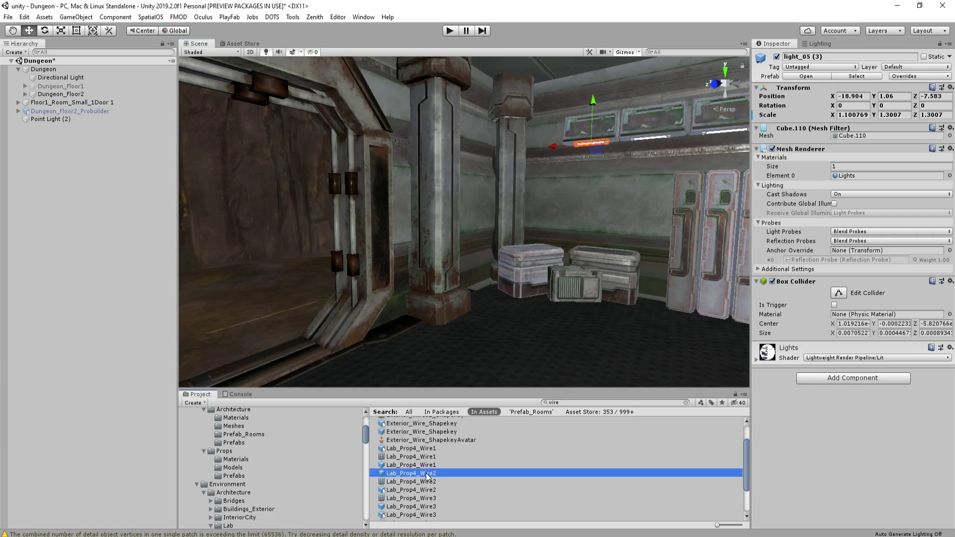
left_click(917, 500)
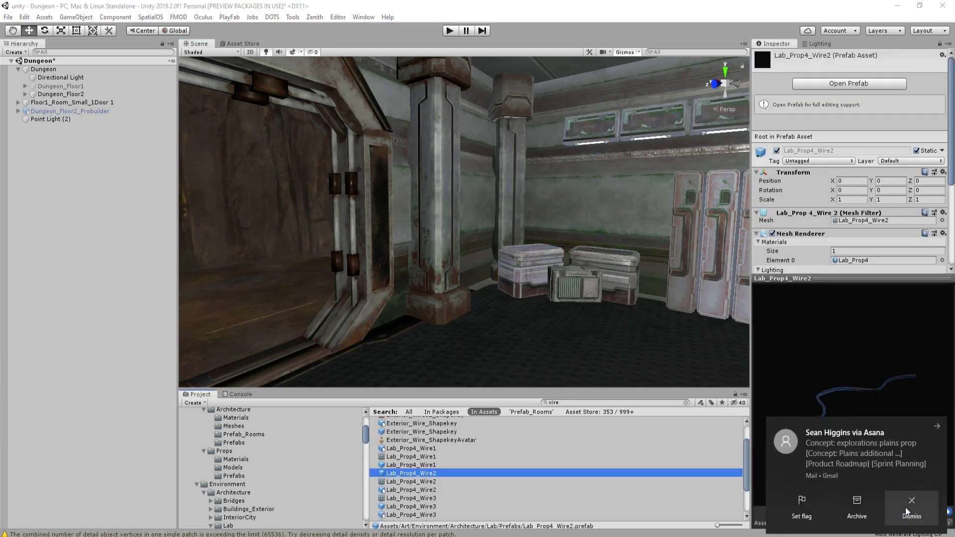
scroll(469, 447, "down", 2)
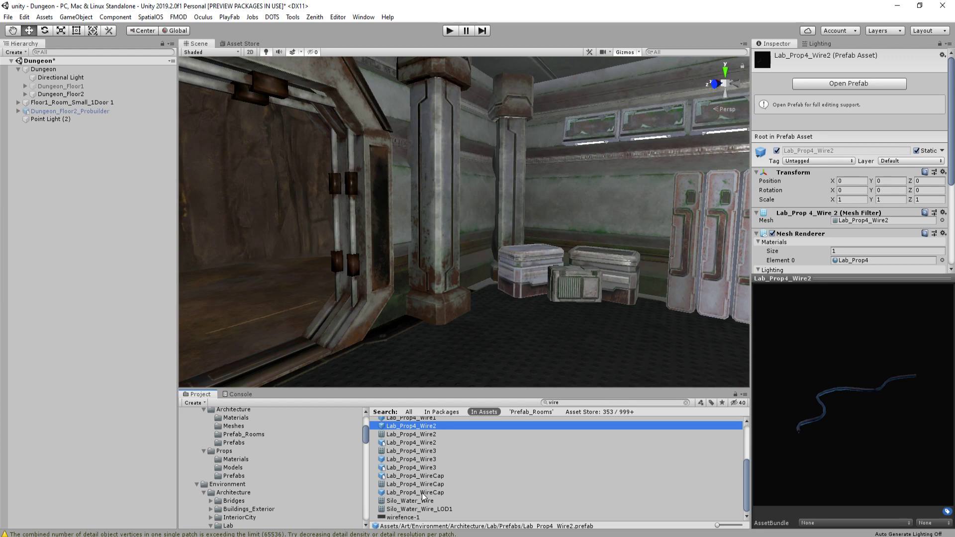
scroll(463, 475, "up", 3)
Search the project assets for "rope" and place the Rope1 prefab in front of the crates and lockers
left_click(575, 402)
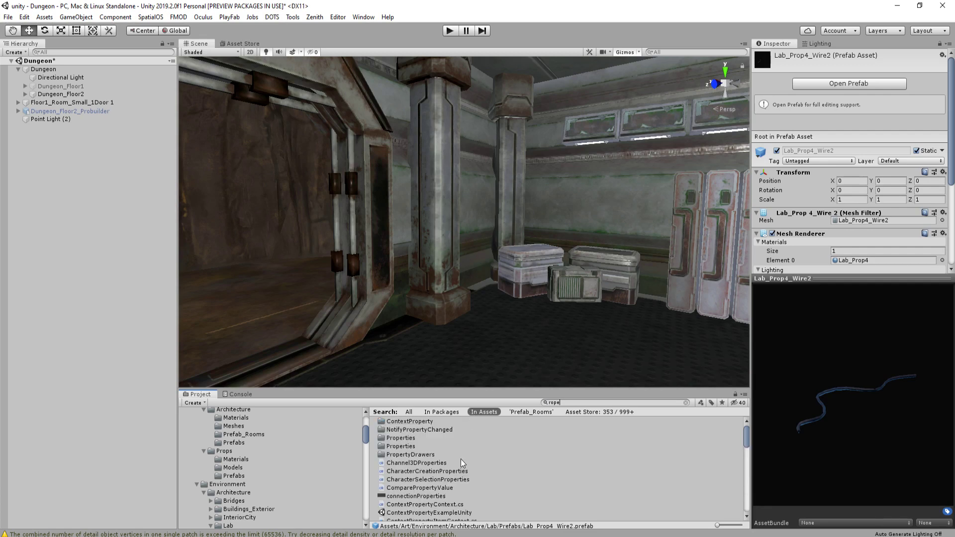
left_click(398, 463)
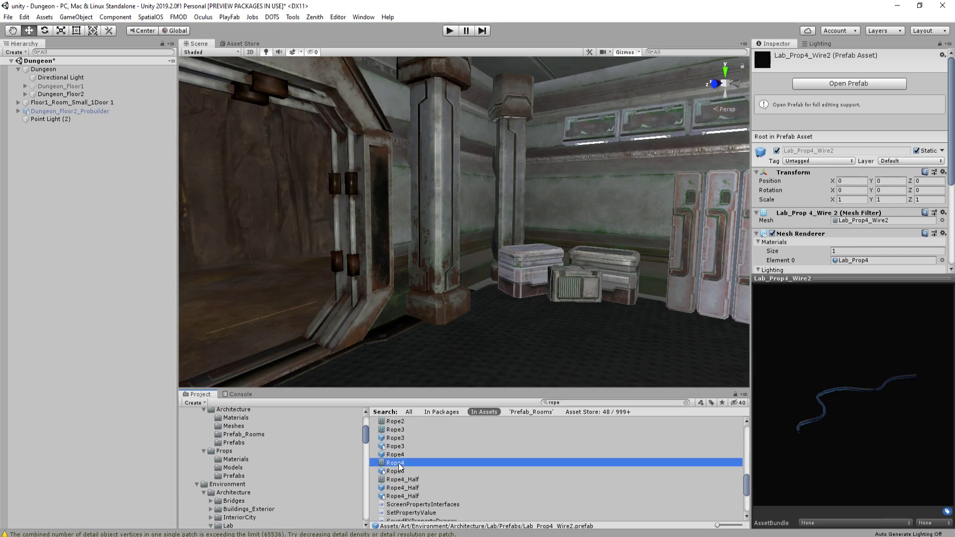
key("Up")
scroll(408, 467, "up", 3)
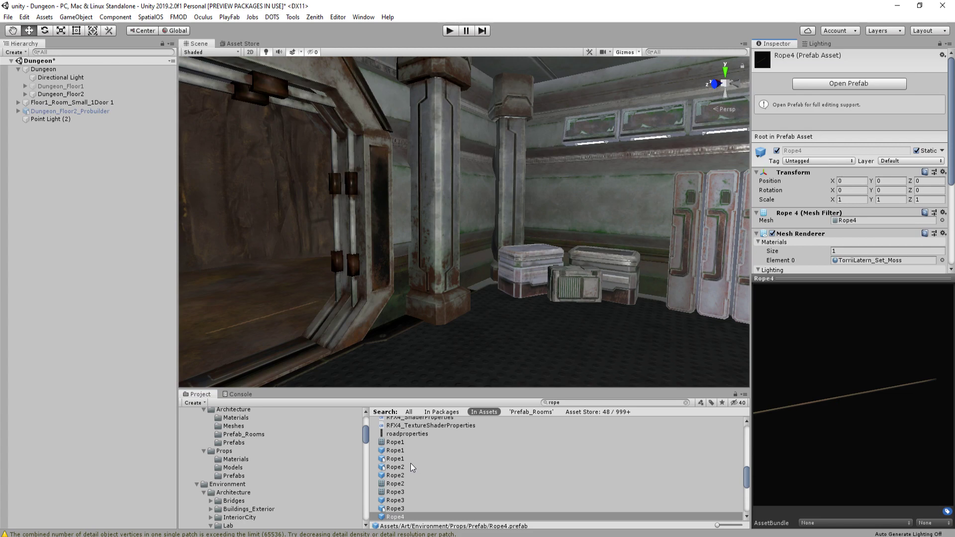
left_click(397, 451)
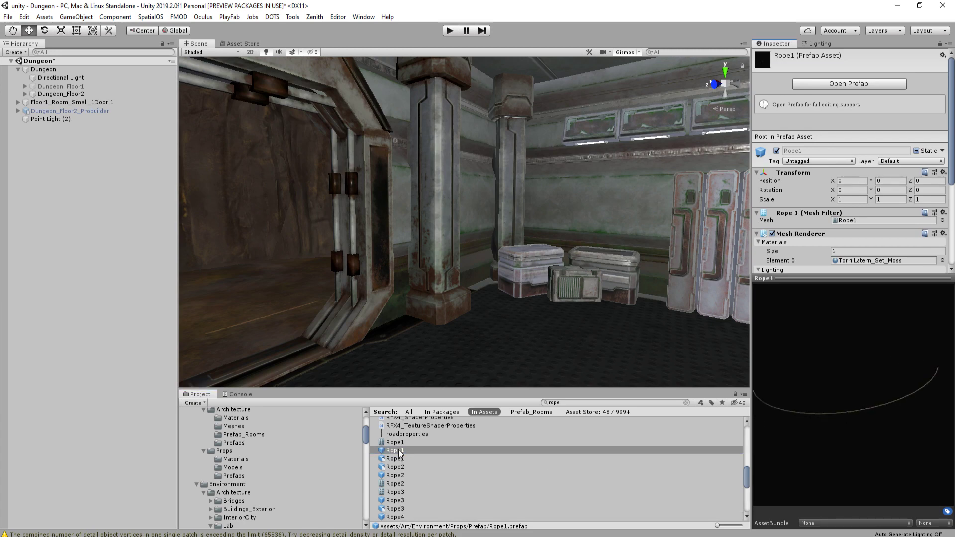
left_click_drag(399, 450, 592, 299)
key("f")
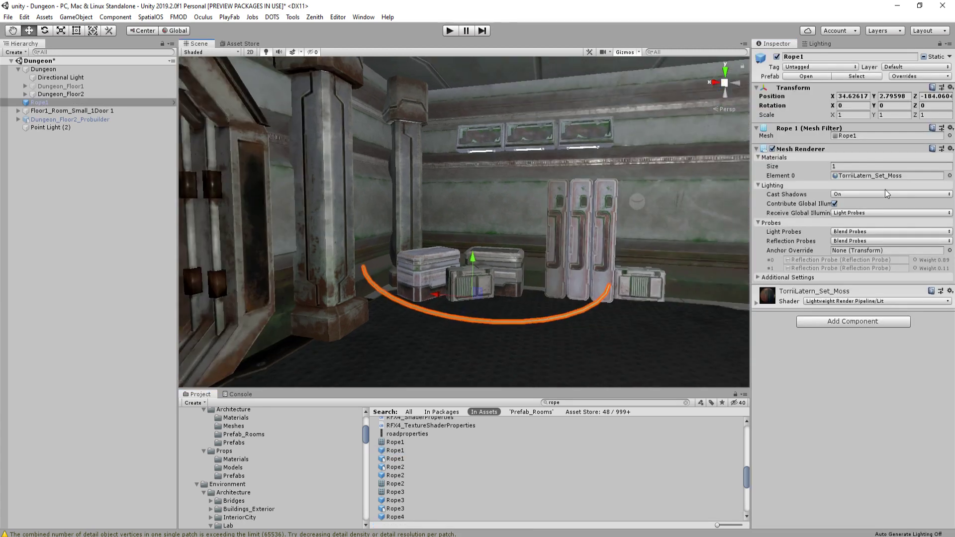
Assign the TorriiLatern_Set_Black material to the rope and check its look up close
left_click(882, 176)
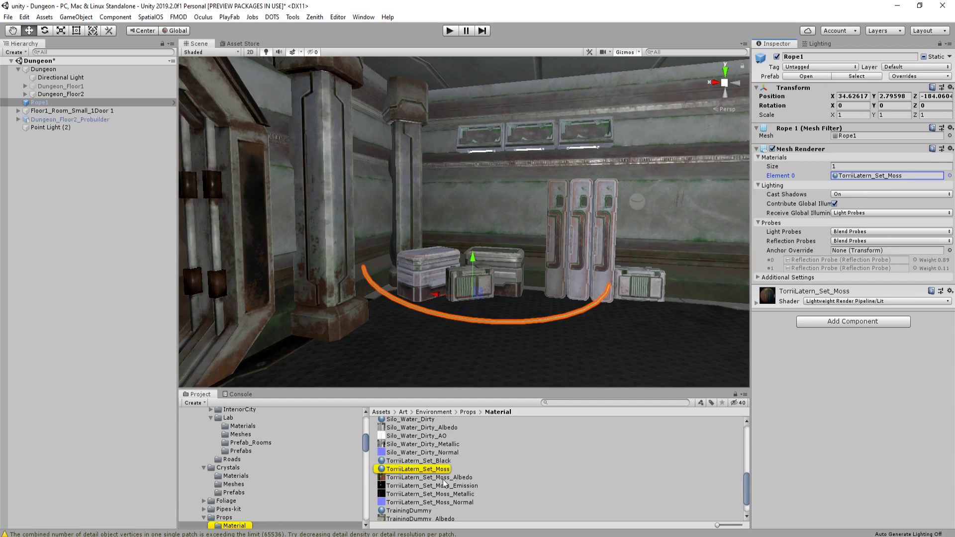
left_click_drag(418, 460, 875, 176)
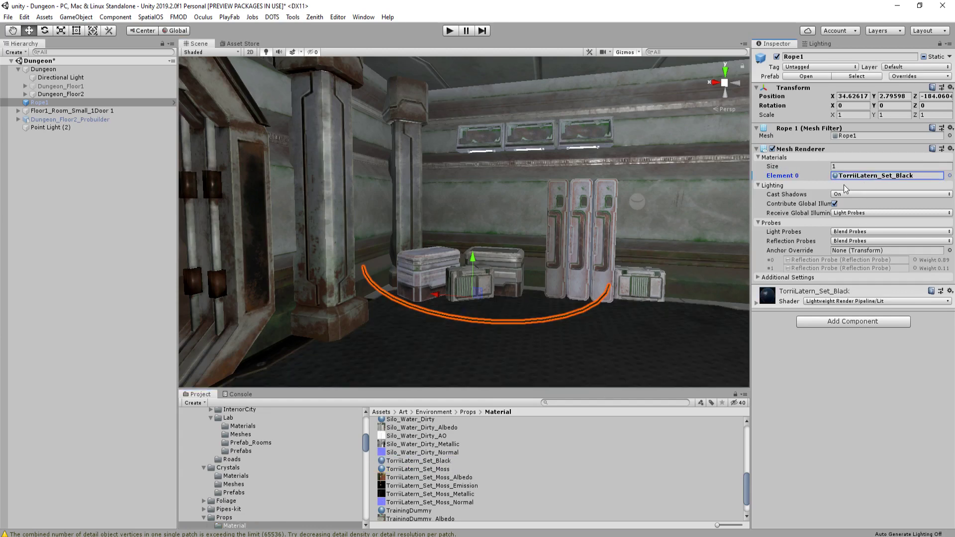
right_click_drag(510, 270, 559, 265)
key("shift+space")
left_click(512, 323)
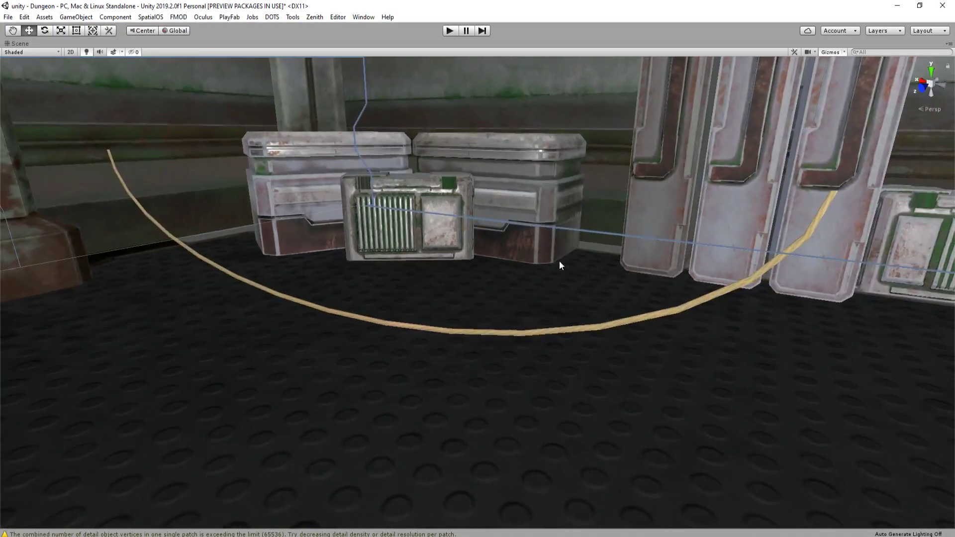
left_click(672, 313)
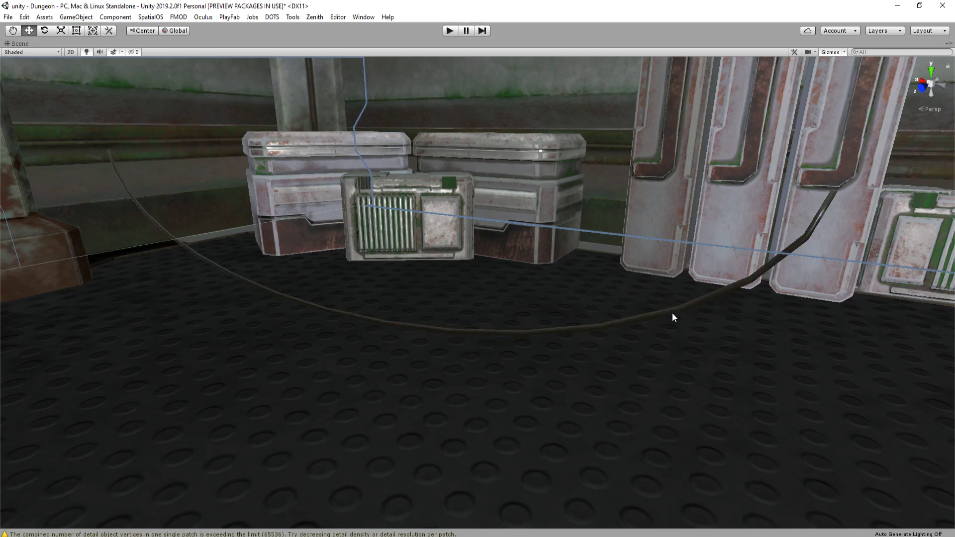
Scale the rope uniformly to about 0.42 and raise it to just below the wall shelves, at a height of about 5.29
right_click_drag(631, 305, 653, 280)
key("r")
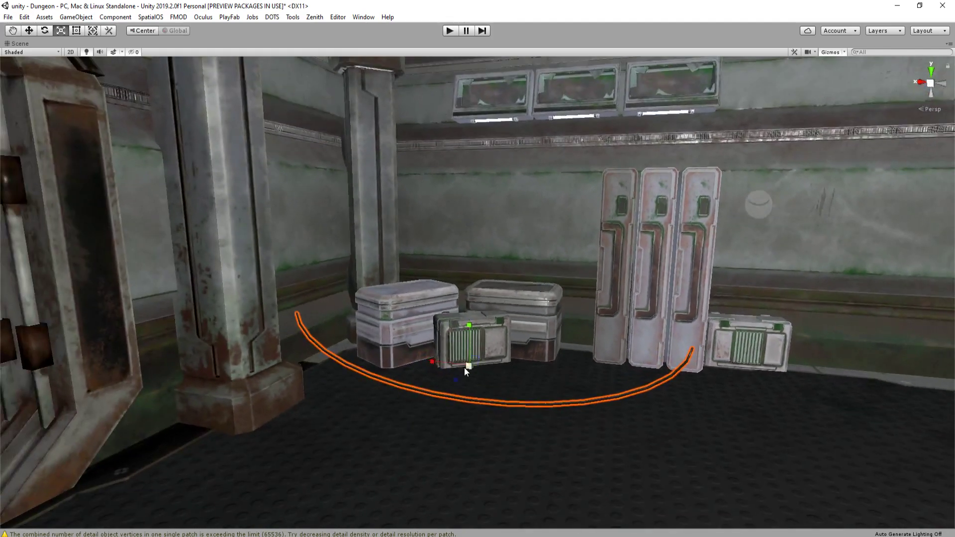
left_click_drag(464, 367, 436, 371)
key("w")
left_click_drag(462, 321, 521, 117)
right_click_drag(521, 118, 538, 270)
key("shift+space")
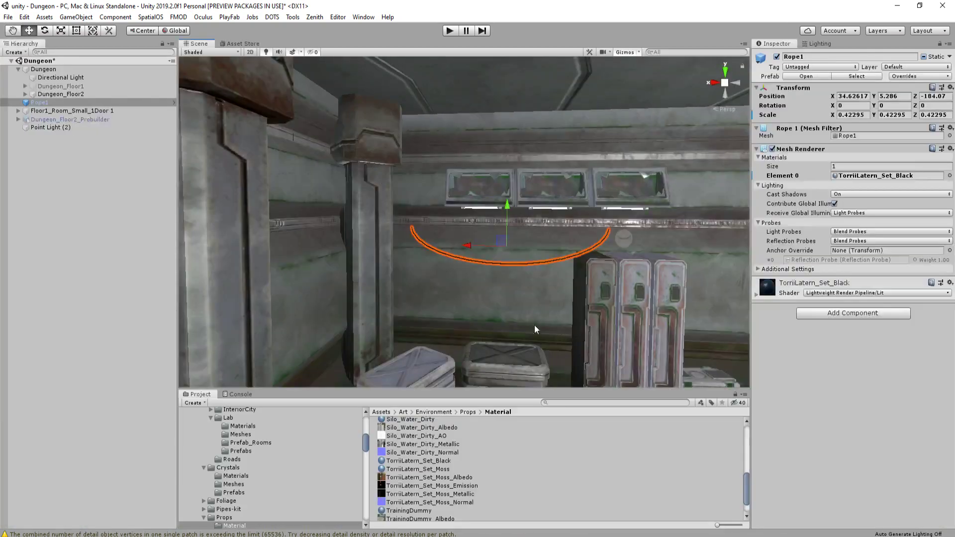
Move the rope back toward the wall so it hangs beneath the two wall shelves nearest the corner pillar
right_click_drag(534, 324, 285, 377)
key("shift+space")
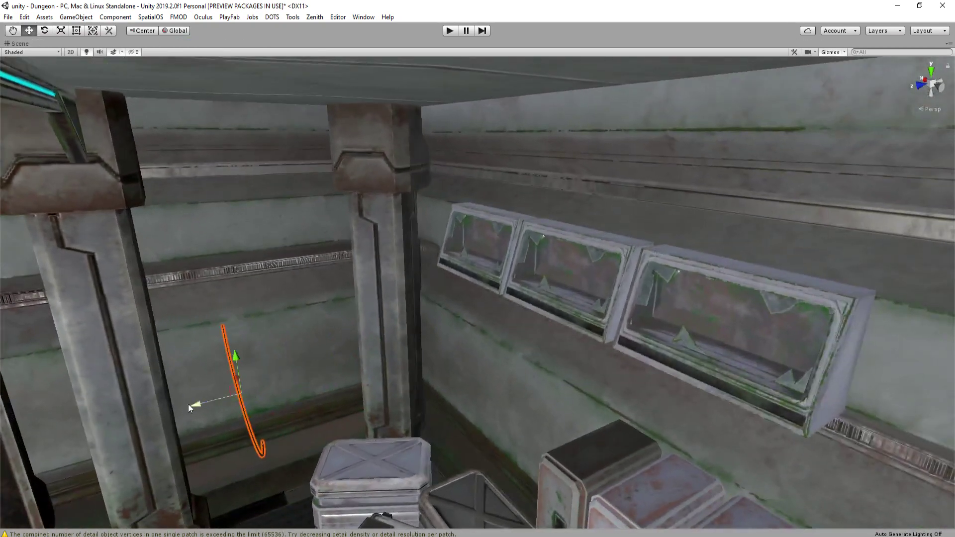
left_click_drag(190, 404, 479, 330)
right_click_drag(479, 330, 473, 176)
left_click_drag(472, 176, 479, 112)
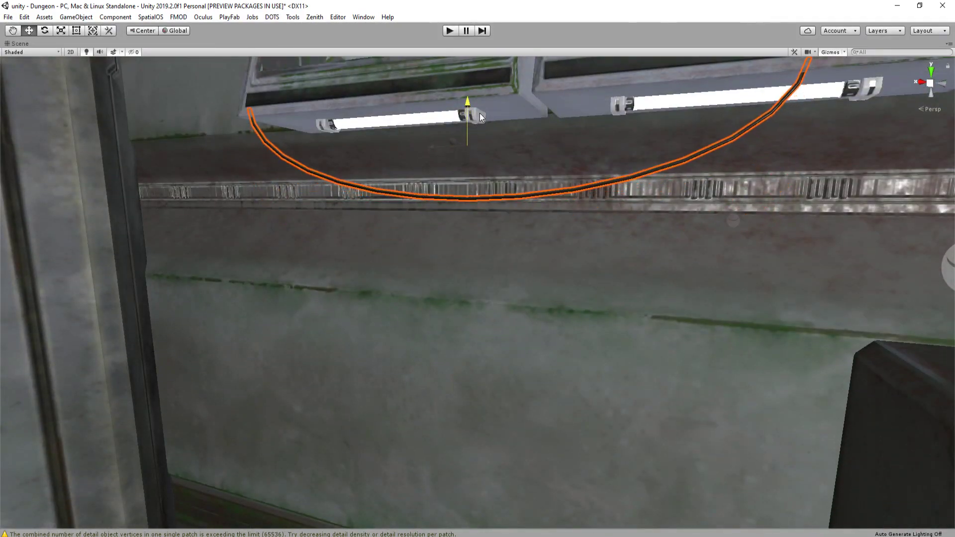
right_click_drag(480, 112, 408, 238)
left_click_drag(369, 225, 383, 224)
Stretch the rope slightly in height for a deeper sag and nudge it sideways toward the corner pillar
key("r")
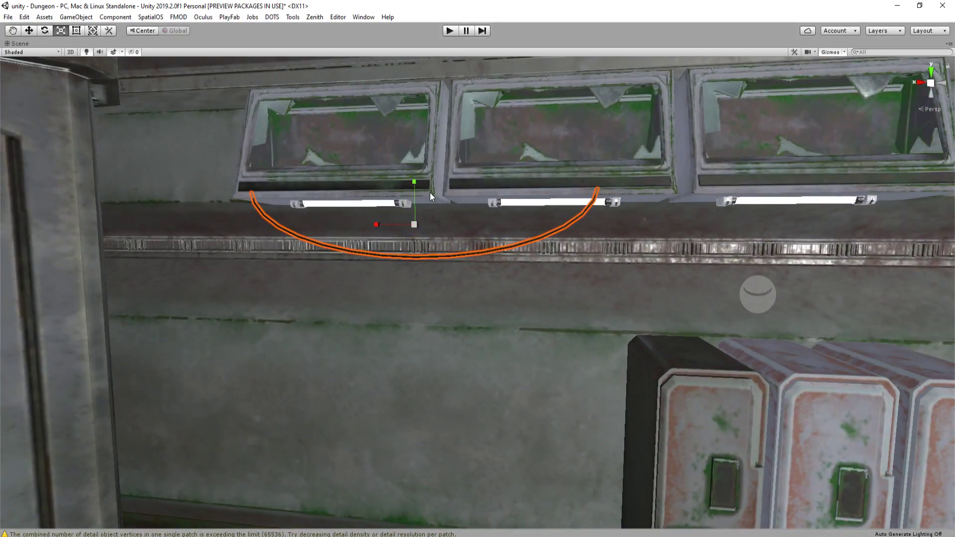
left_click_drag(418, 184, 418, 173)
key("w")
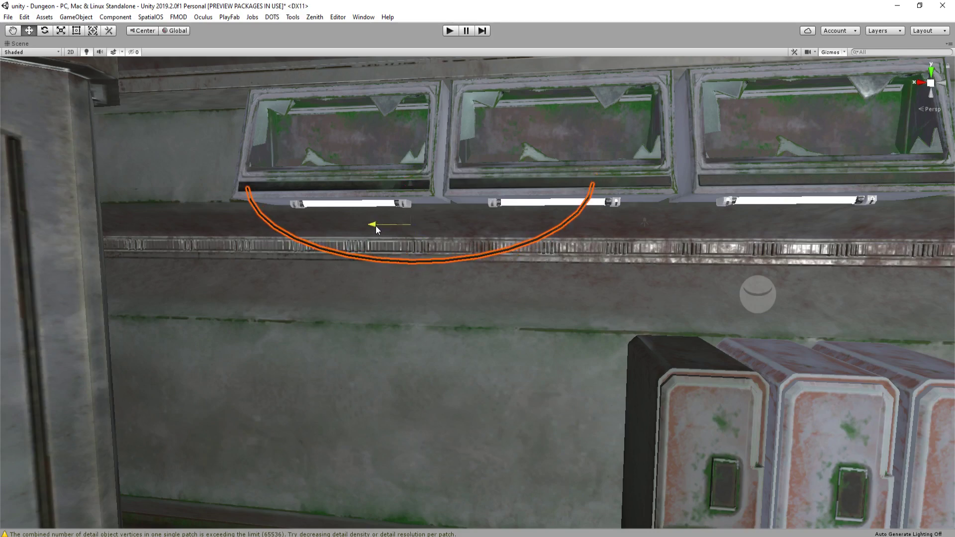
right_click_drag(375, 226, 375, 272)
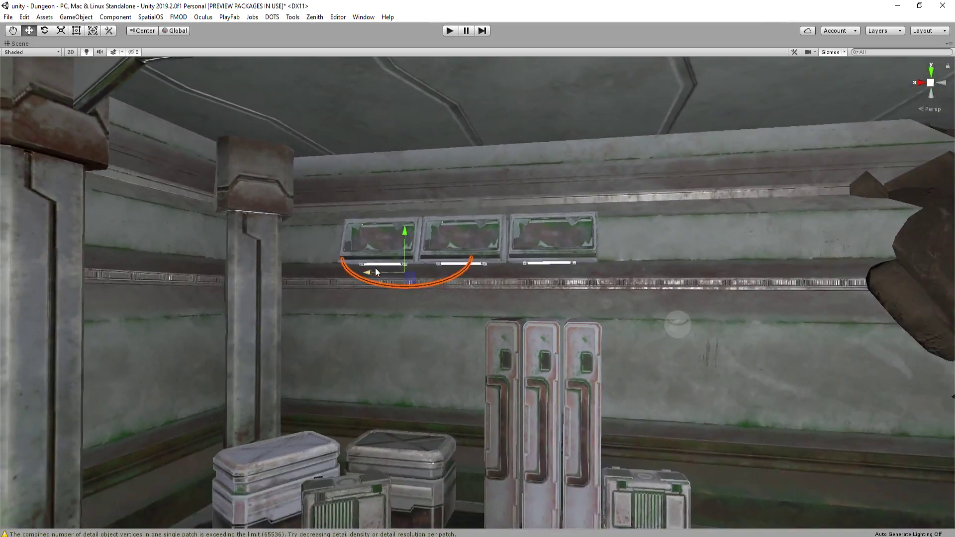
Duplicate the cable, shift the copy toward the corner pillar and tilt it so its pillar end sits higher
key("e")
left_click_drag(435, 251, 302, 272)
key("w")
key("r")
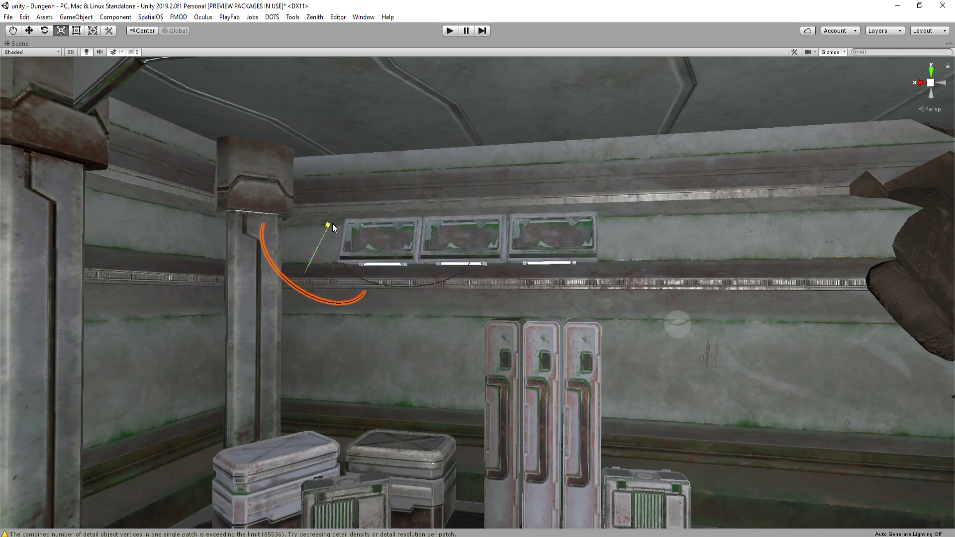
Stretch the cable copy in height and enlarge it uniformly so it can span from the pillar to the shelves
left_click_drag(332, 223, 342, 215)
key("w")
key("r")
left_click_drag(305, 272, 320, 267)
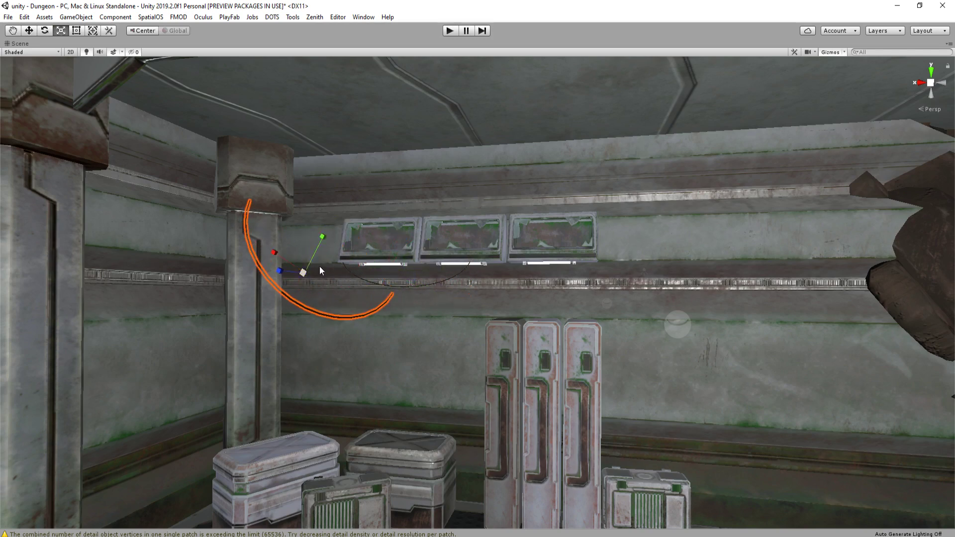
Rotate the cable copy so it runs from the corner pillar toward the nearest wall shelf
right_click_drag(320, 266, 387, 277)
key("e")
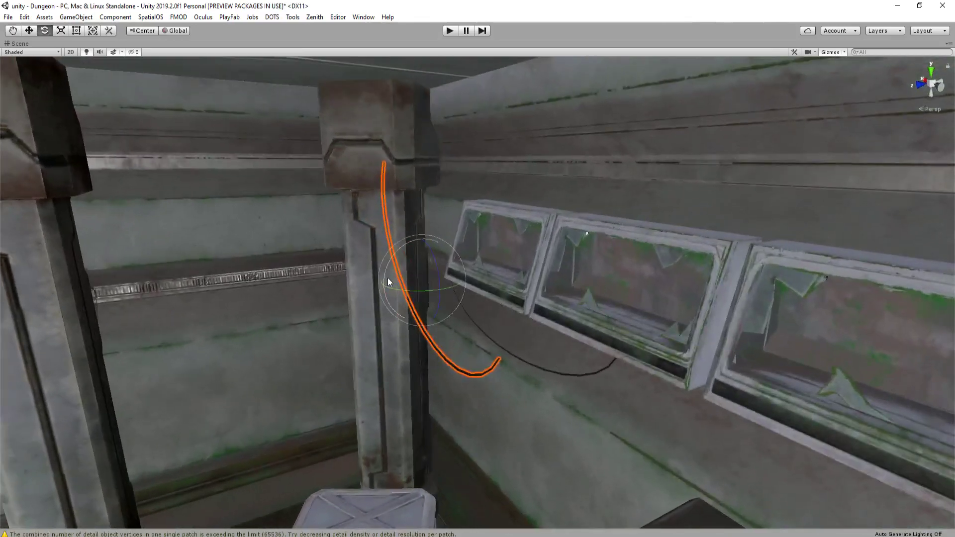
left_click_drag(387, 278, 435, 273)
right_click_drag(435, 273, 515, 258)
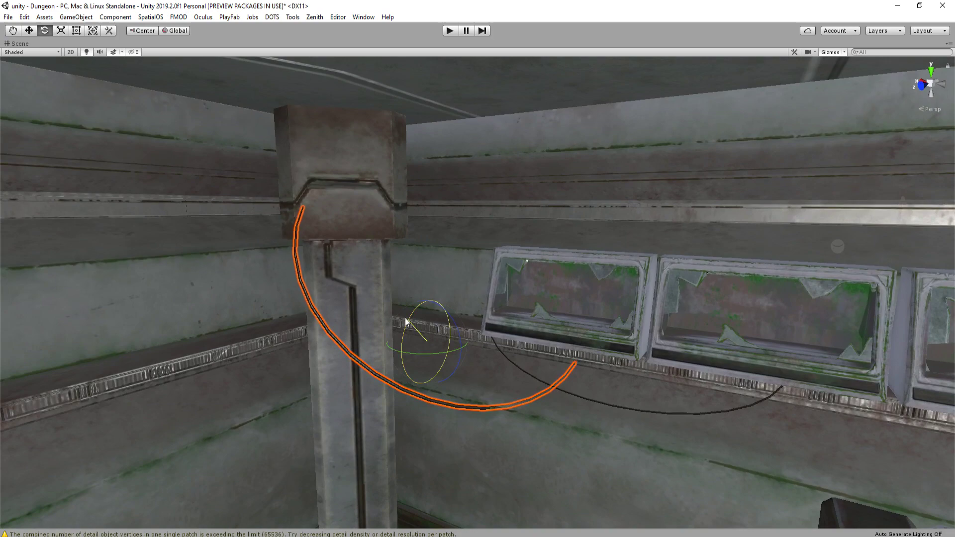
right_click_drag(437, 318, 365, 295)
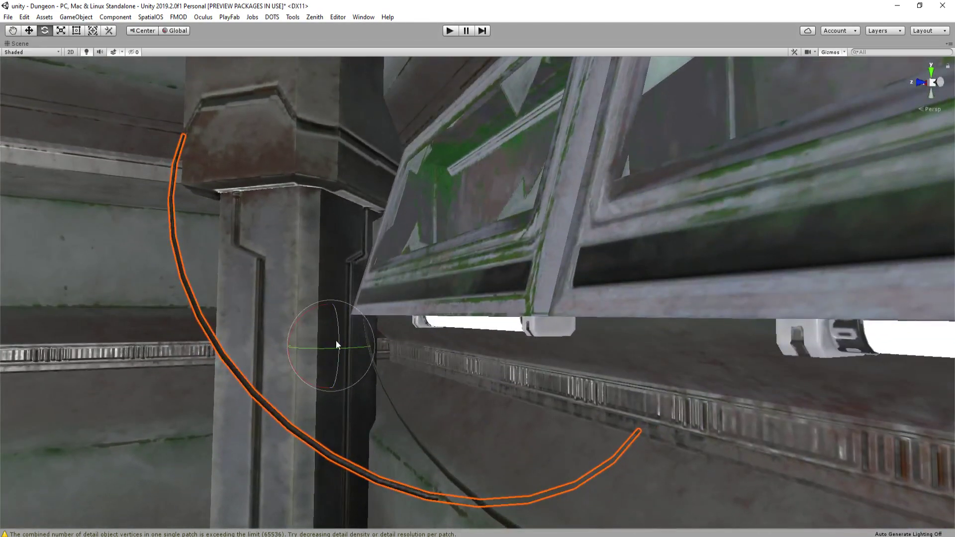
left_click_drag(335, 340, 292, 360)
Raise and shift the cable copy so it hangs between the corner pillar's capital and the underside of the nearest shelf
key("a")
right_click_drag(293, 360, 324, 359)
key("w")
left_click_drag(314, 312, 314, 288)
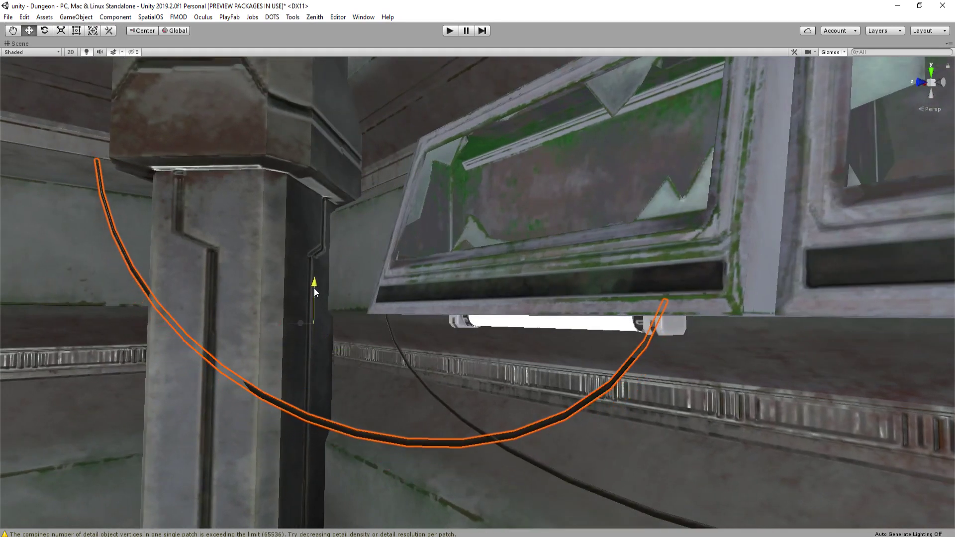
right_click_drag(314, 288, 418, 385)
left_click_drag(361, 404, 440, 426)
key("e")
right_click_drag(440, 426, 395, 346)
Hide the Scene view's gizmo icons and look over the dressed corner and the neighbouring doorway
left_click(860, 258)
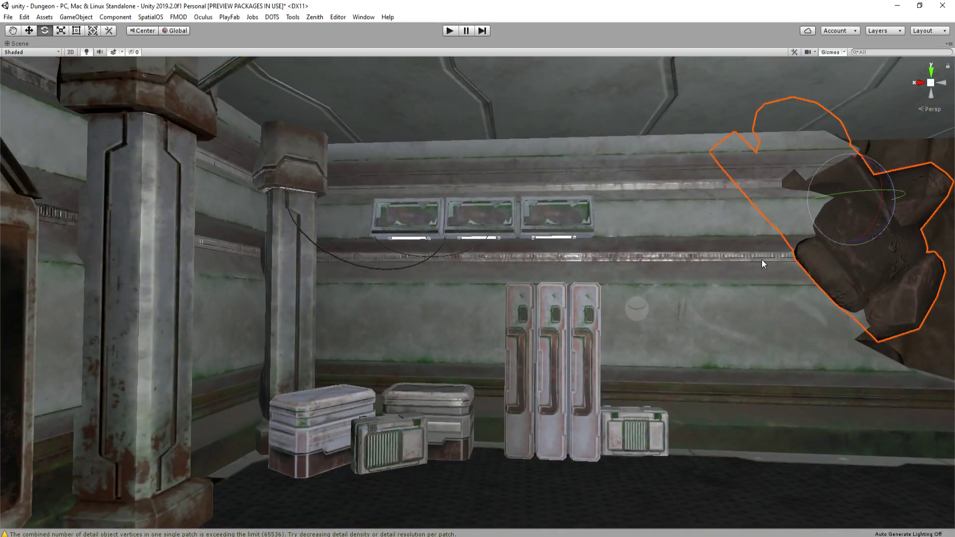
scroll(419, 255, "up", 3)
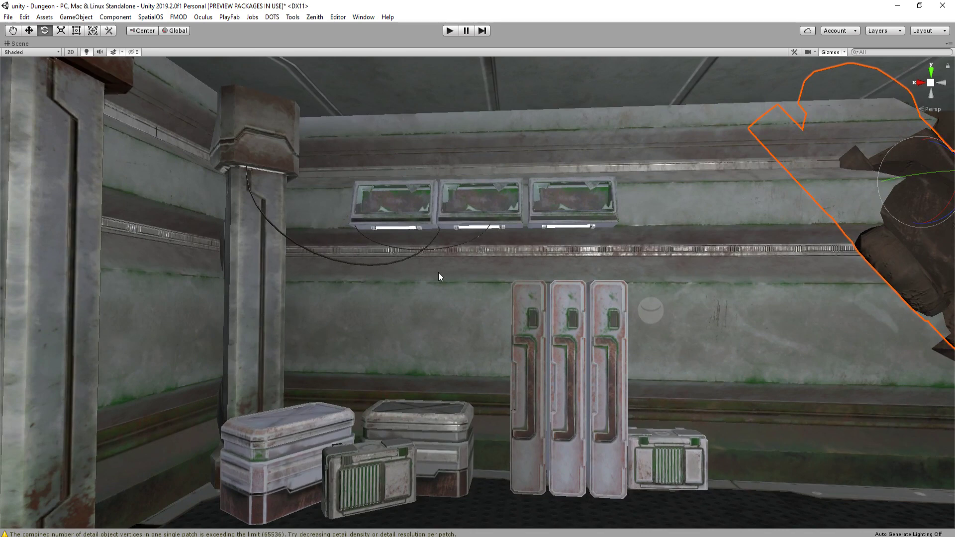
scroll(438, 277, "down", 5)
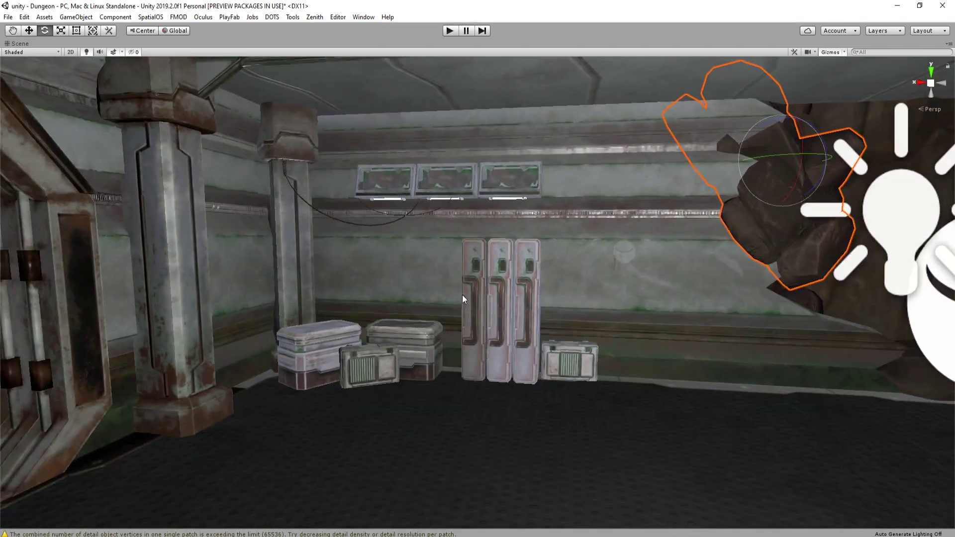
scroll(478, 293, "down", 2)
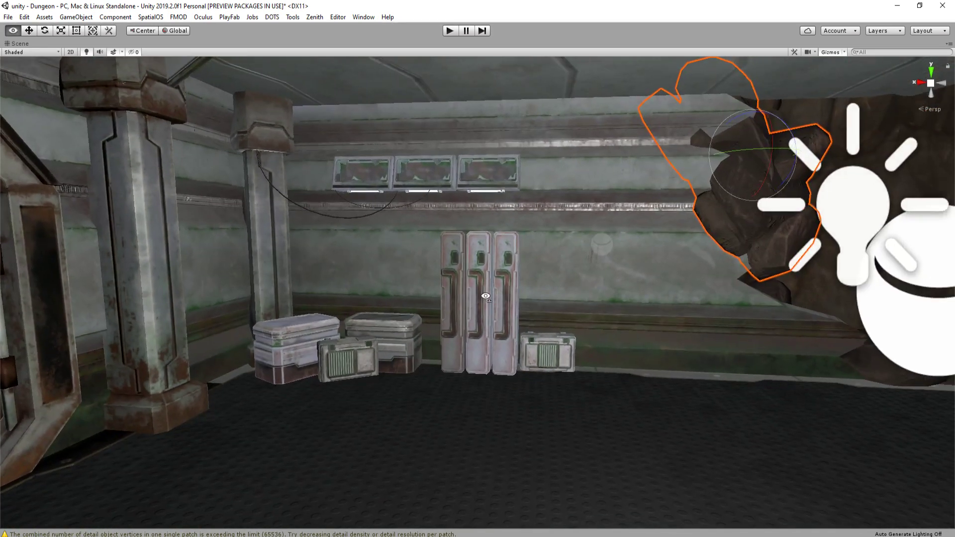
left_click(831, 52)
right_click_drag(724, 173, 704, 194)
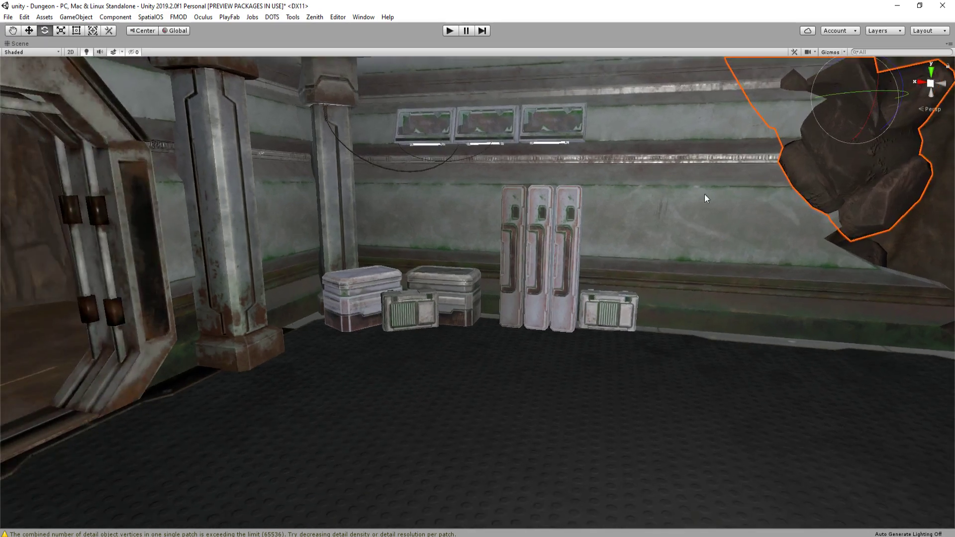
right_click_drag(574, 294, 473, 279)
left_click(400, 187)
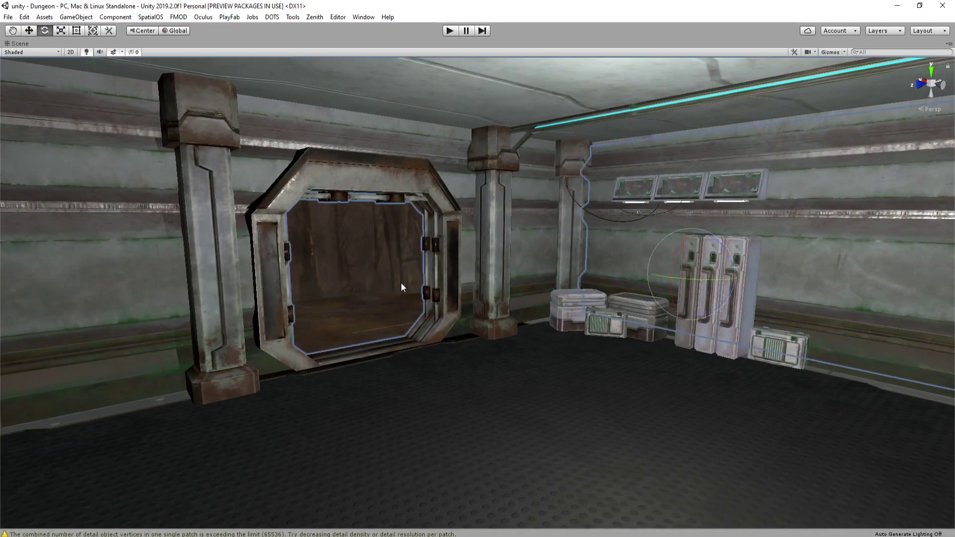
scroll(397, 283, "up", 2)
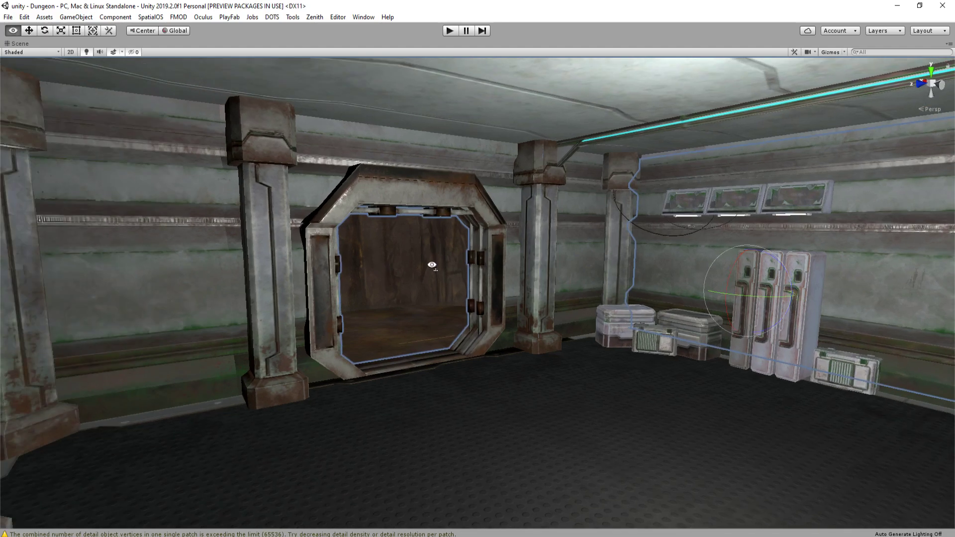
Duplicate the upper rock cluster of the cave-in and place the copy in the octagonal doorway, on the side nearest the crates
right_click_drag(428, 265, 714, 267)
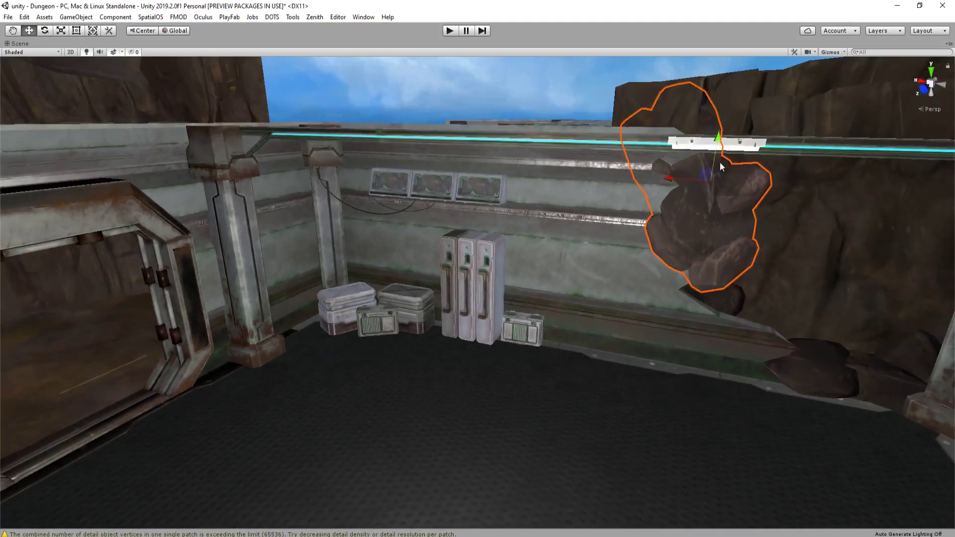
left_click_drag(720, 162, 98, 337)
right_click_drag(98, 337, 531, 287)
key("w")
key("e")
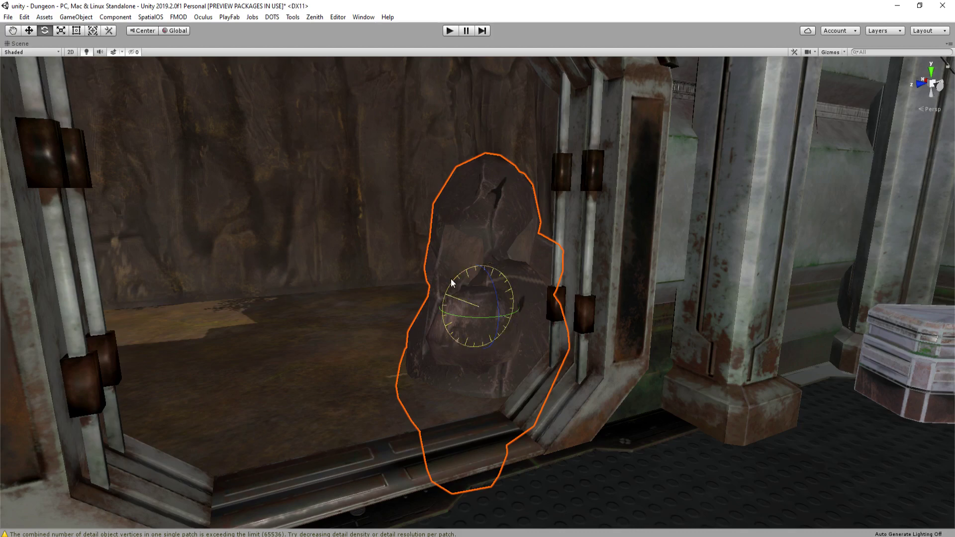
Rotate the rock copy so it lies low on the ground behind the doorway's frame
left_click_drag(454, 277, 465, 317)
right_click_drag(464, 317, 448, 308)
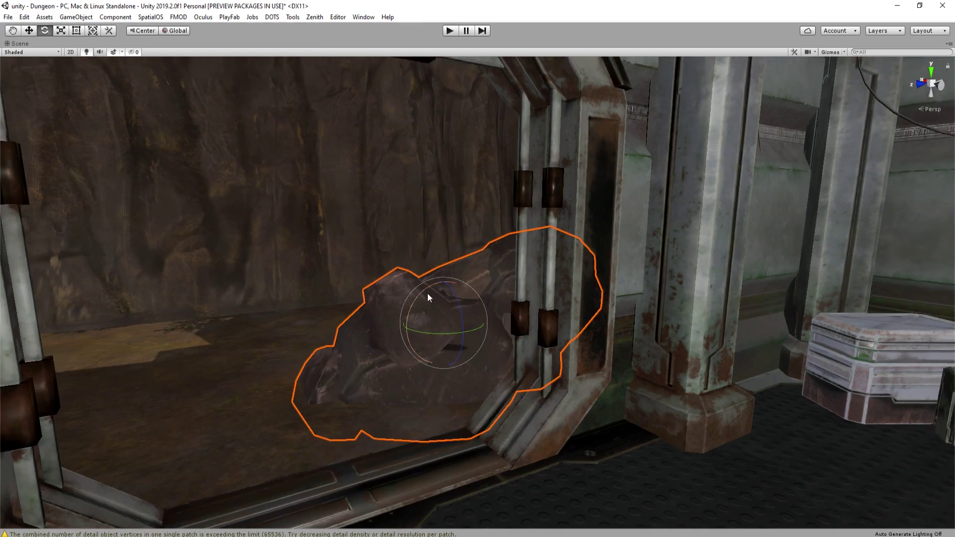
left_click_drag(428, 294, 449, 279)
right_click_drag(448, 278, 596, 277)
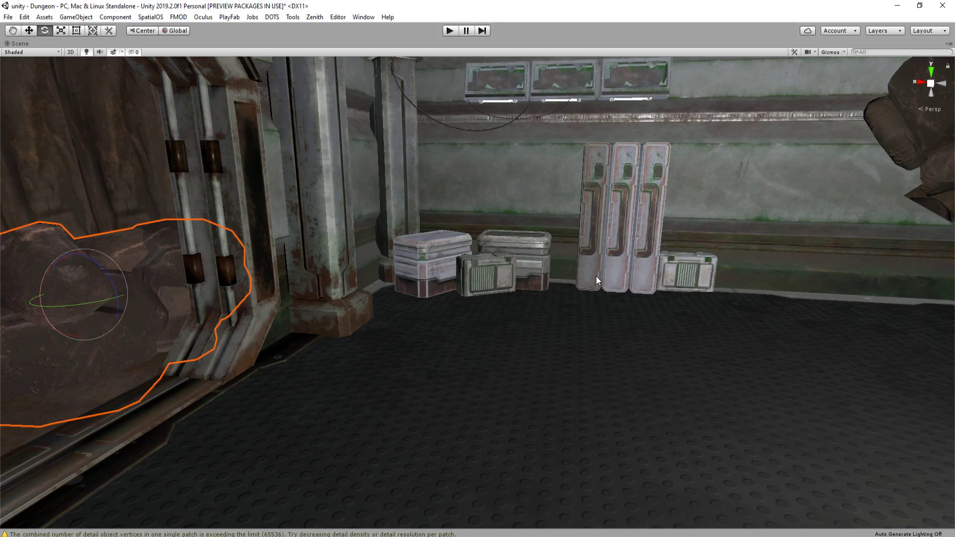
right_click_drag(523, 232, 657, 244)
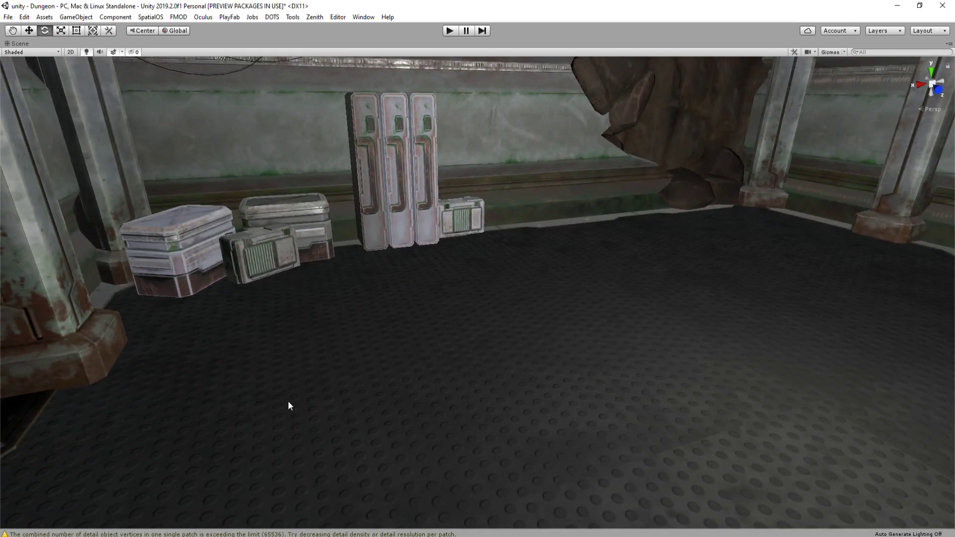
right_click_drag(488, 302, 363, 288)
Scale up the rock pile behind the doorway so it fills more of the opening's lower corner
key("r")
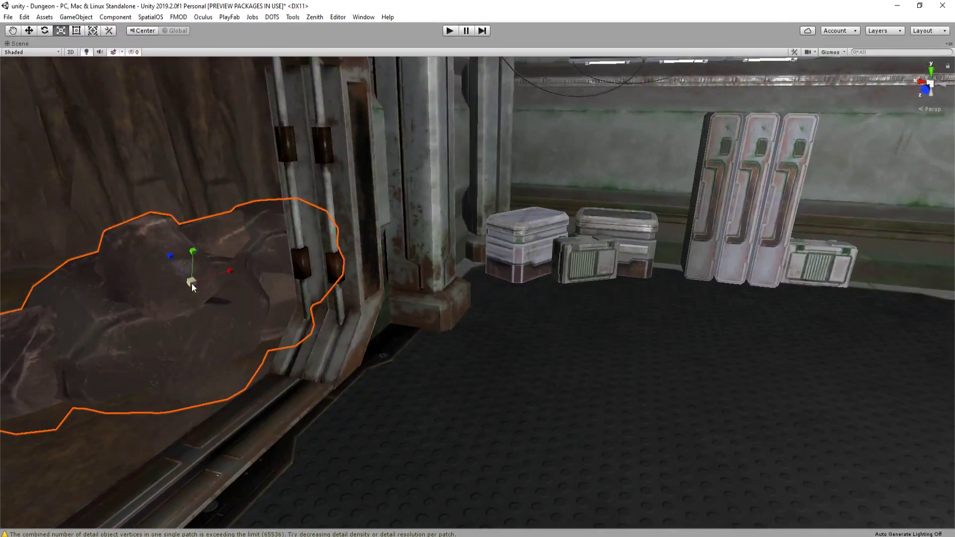
right_click_drag(195, 279, 318, 357)
left_click_drag(294, 337, 324, 313)
key("e")
right_click_drag(324, 312, 294, 346)
key("r")
left_click_drag(387, 263, 419, 234)
Adjust the enlarged rock pile's rotation so it rests against the doorway's frame
key("w")
right_click_drag(420, 234, 461, 305)
key("e")
left_click_drag(504, 286, 531, 273)
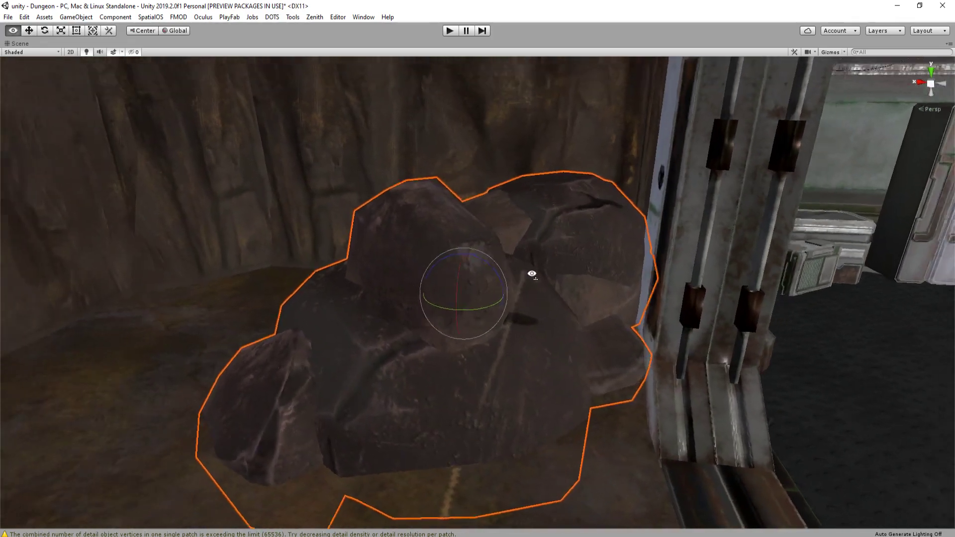
right_click_drag(531, 273, 556, 291)
Duplicate the rock pile and move the copy to the opposite side of the doorway, set back in the cave
key("w")
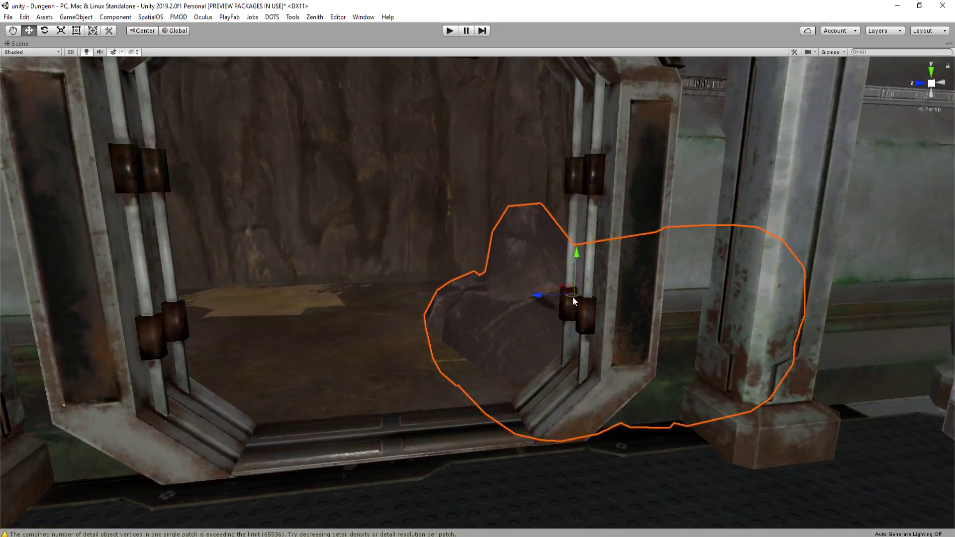
left_click_drag(572, 296, 225, 299)
key("e")
right_click_drag(383, 278, 249, 298)
key("w")
left_click_drag(456, 329, 387, 282)
Duplicate that second rock pile, turn the new copy about its vertical axis and place it in front, close to the door frame
left_click(382, 311)
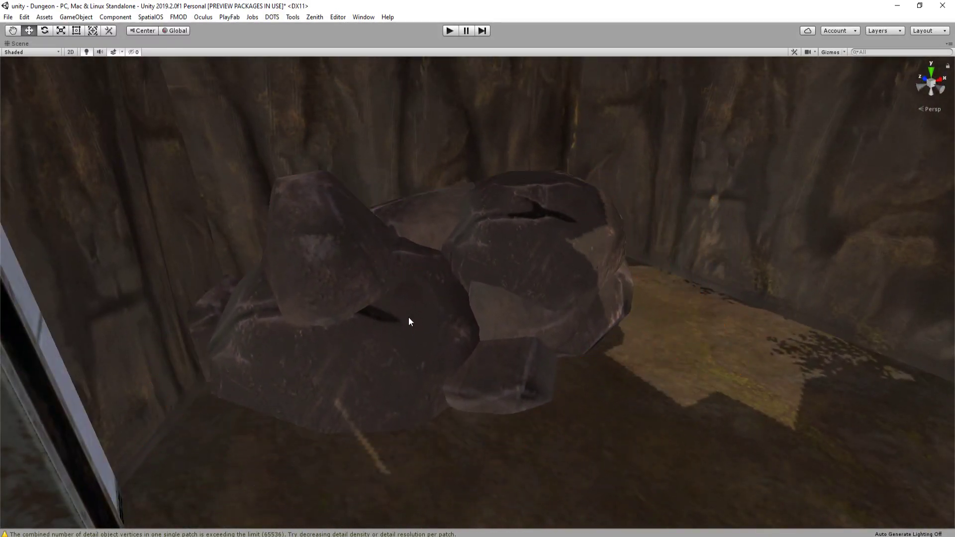
left_click(387, 282)
scroll(386, 348, "up", 3)
key("e")
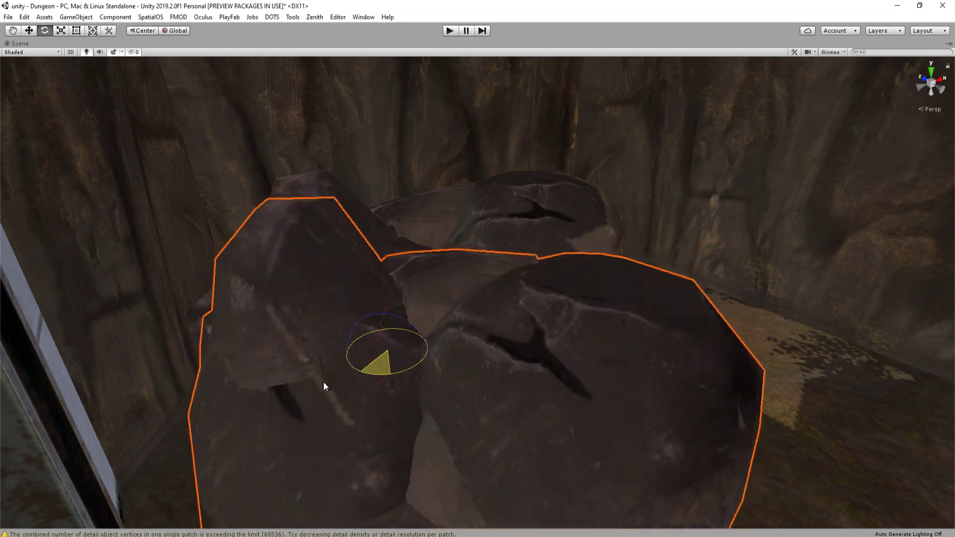
left_click_drag(323, 382, 321, 382)
right_click_drag(321, 382, 383, 291)
left_click_drag(432, 268, 352, 288)
key("w")
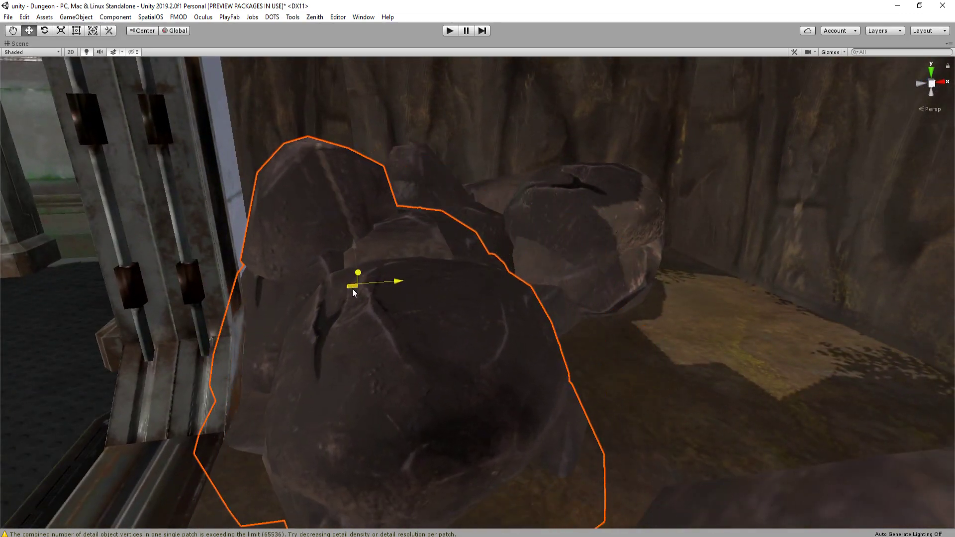
Duplicate the rock pile on the doorway's crate side and rotate the copy so it stands upright
right_click_drag(352, 289, 508, 329)
key("w")
key("e")
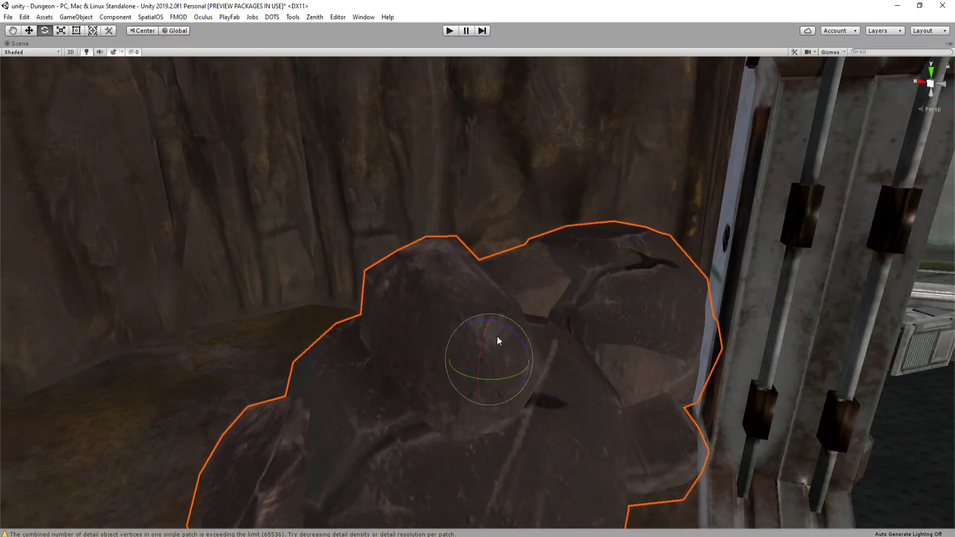
left_click_drag(498, 340, 447, 490)
right_click_drag(447, 490, 356, 371)
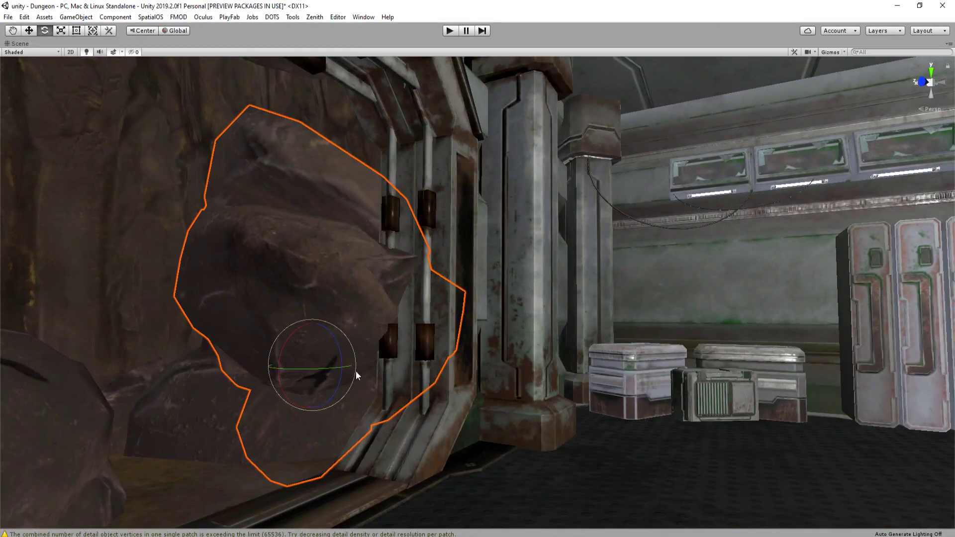
Position the upright rock copy higher so it hangs behind the doorway's upper corner
left_click_drag(341, 376, 392, 184)
scroll(342, 350, "up", 3)
key("w")
right_click_drag(399, 257, 568, 359)
key("e")
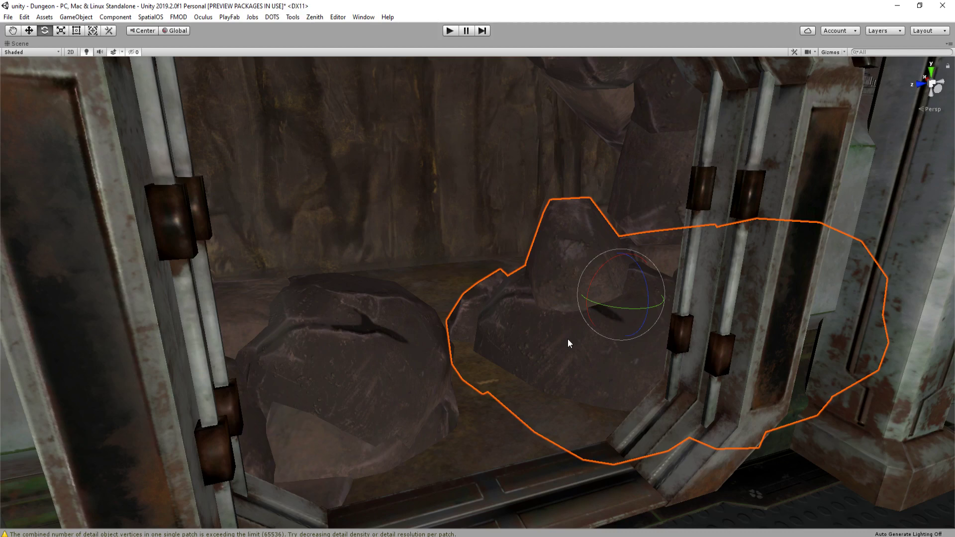
Move the upper rock cluster that pokes through the wall above the doorway back into the cave and check the level from above
right_click_drag(532, 298, 541, 315)
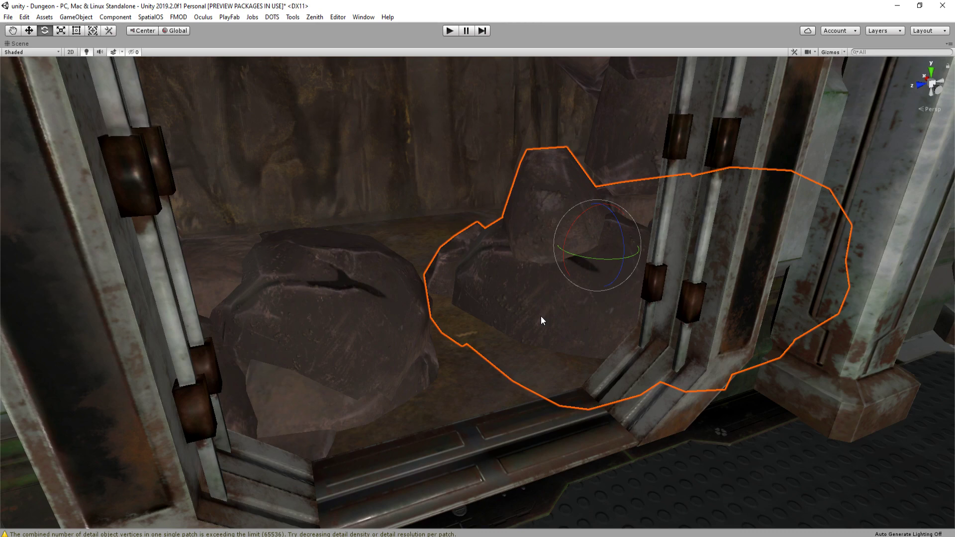
right_click_drag(541, 315, 696, 229)
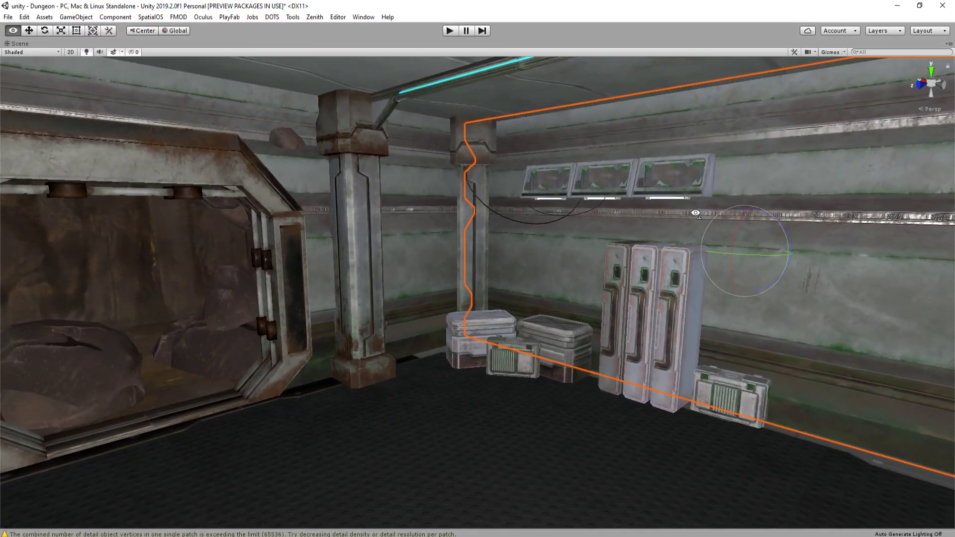
left_click(296, 132)
key("f")
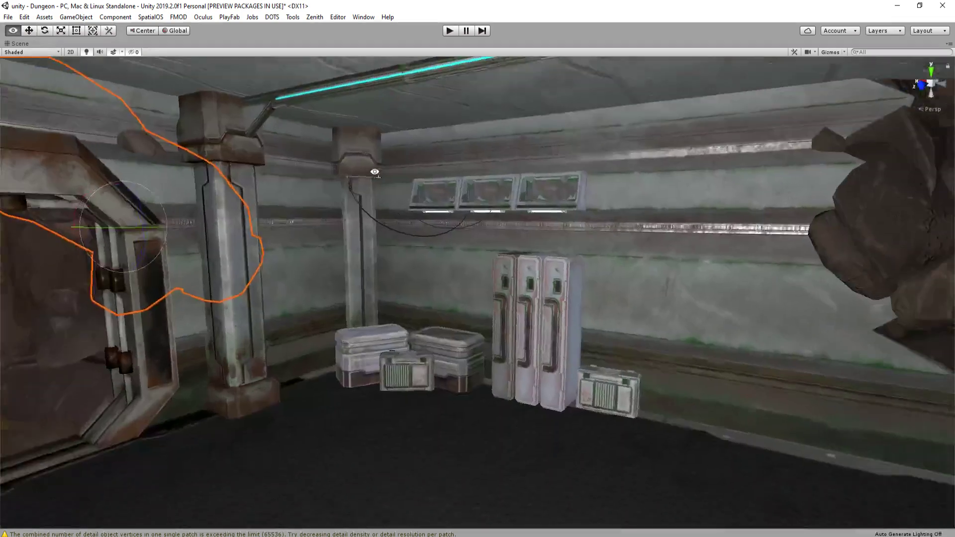
key("w")
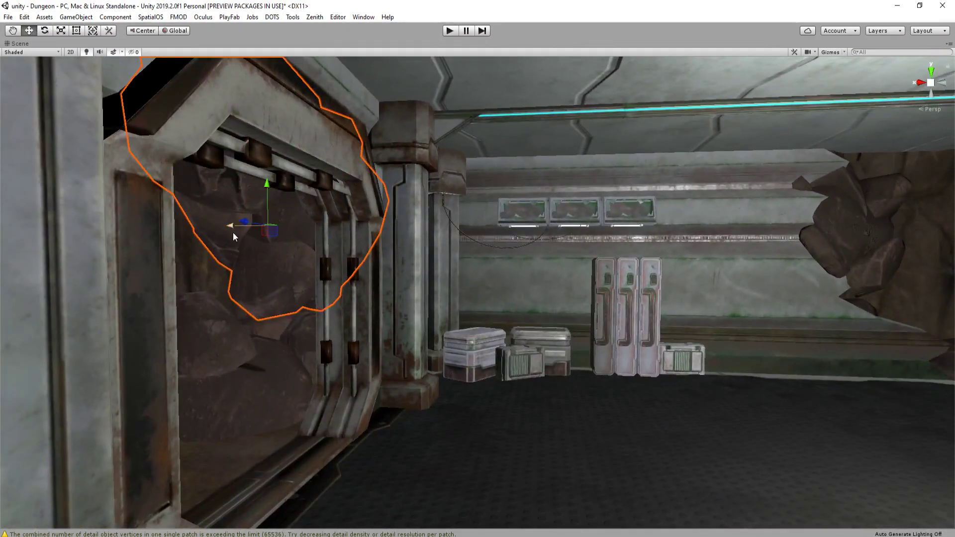
right_click_drag(216, 232, 455, 388)
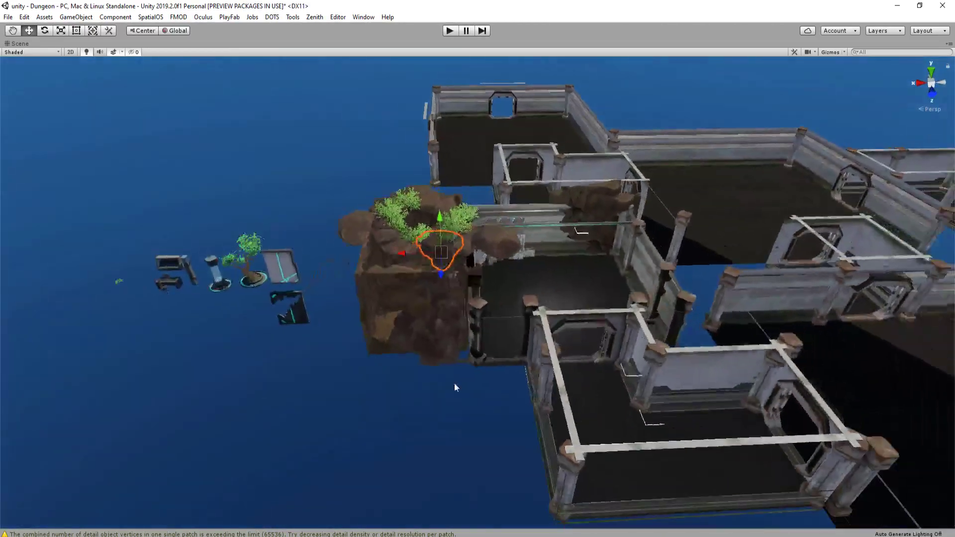
left_click(689, 110)
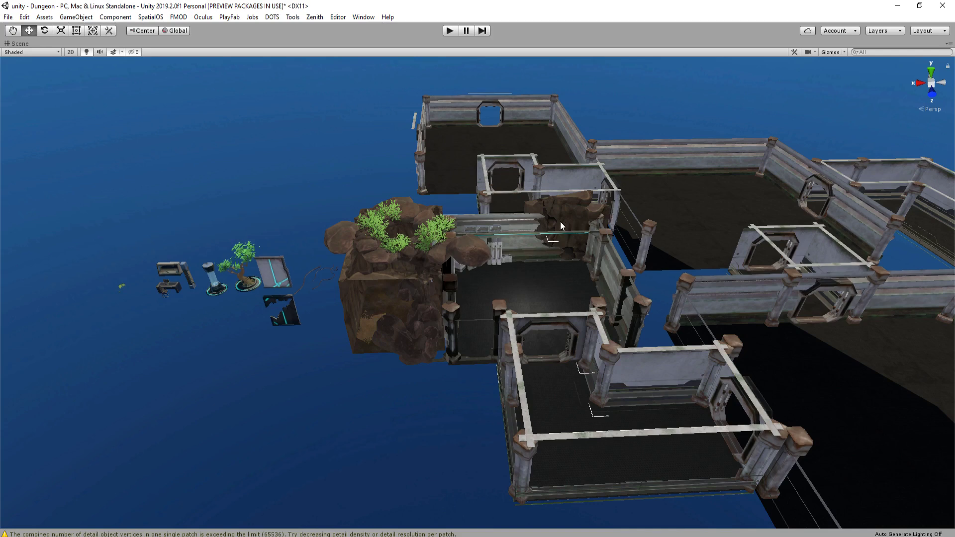
Rescale the rock pile that intersects the door frame, flattening it vertically
right_click_drag(560, 221, 359, 223)
key("w")
scroll(507, 229, "down", 2)
left_click(359, 223)
right_click_drag(530, 218, 366, 222)
key("r")
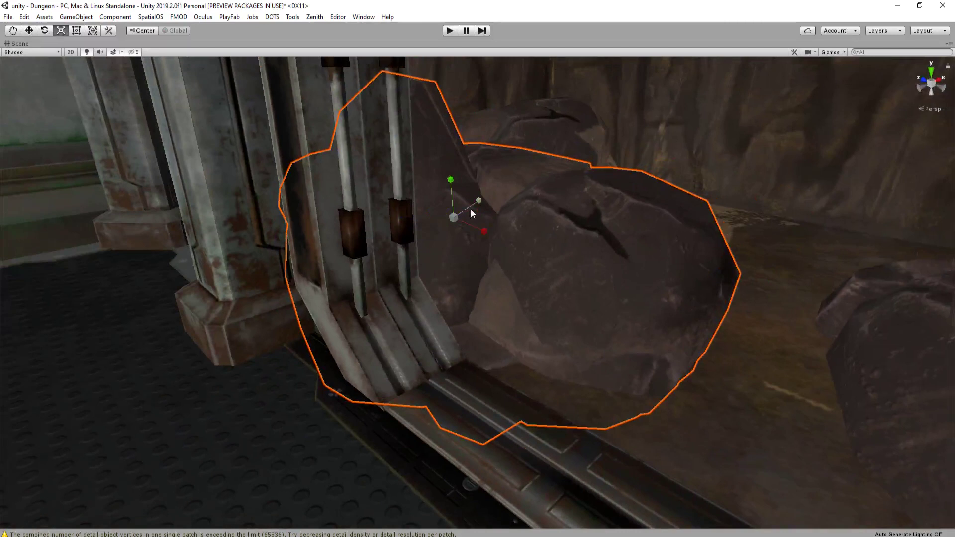
mouse_move(478, 202)
left_mouse_down()
mouse_move(454, 183)
mouse_move(443, 222)
mouse_move(467, 206)
left_mouse_up()
key("e")
key("w")
key("r")
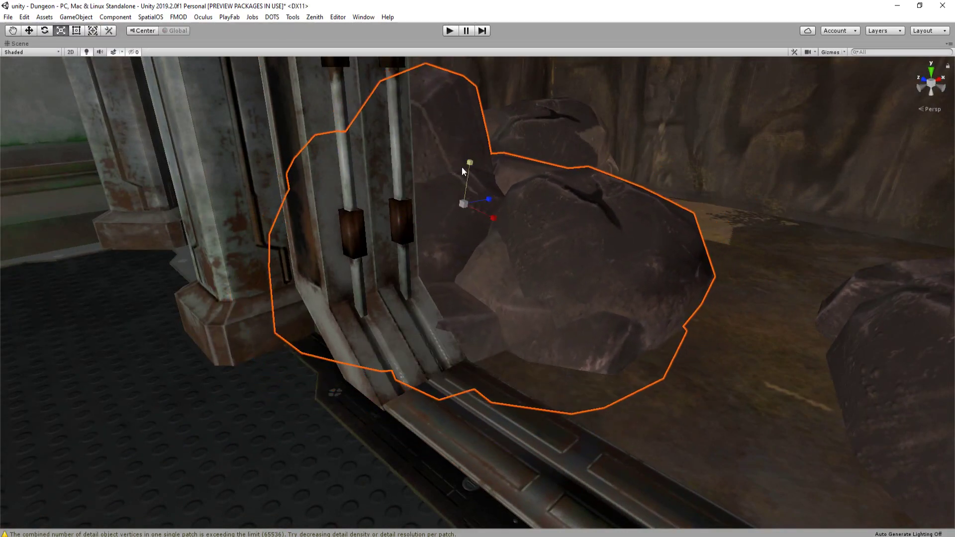
left_click_drag(466, 159, 467, 183)
Lower the flattened rock pile and slide it across the floor inside the doorway
key("w")
left_click_drag(462, 234, 480, 302)
key("e")
right_click_drag(480, 300, 452, 293)
key("s")
key("w")
key("w")
left_click_drag(286, 284, 492, 221)
right_click_drag(492, 218, 440, 205)
Rotate the flattened rock pile behind the doorway to a new orientation
key("e")
left_click_drag(381, 208, 262, 280)
key("r")
key("e")
right_click_drag(263, 280, 439, 305)
Move the flattened rock pile along the threshold to the doorway's lower corner on the crate side
key("w")
left_click_drag(424, 289, 586, 282)
key("e")
right_click_drag(586, 282, 543, 241)
key("w")
right_click_drag(589, 249, 539, 279)
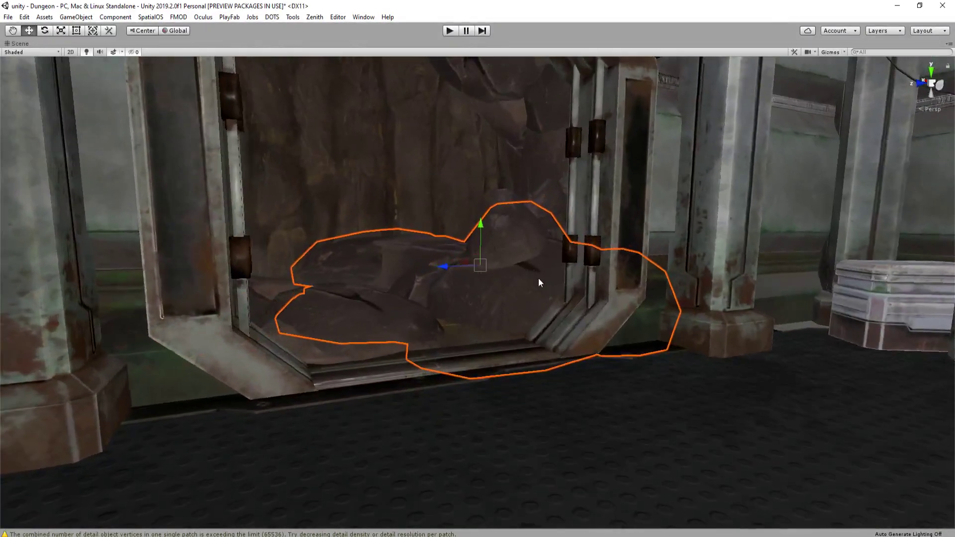
Search the project assets for "mound" and place the Mound1 prefab just behind the doorway's threshold
key("shift+space")
left_click(626, 402)
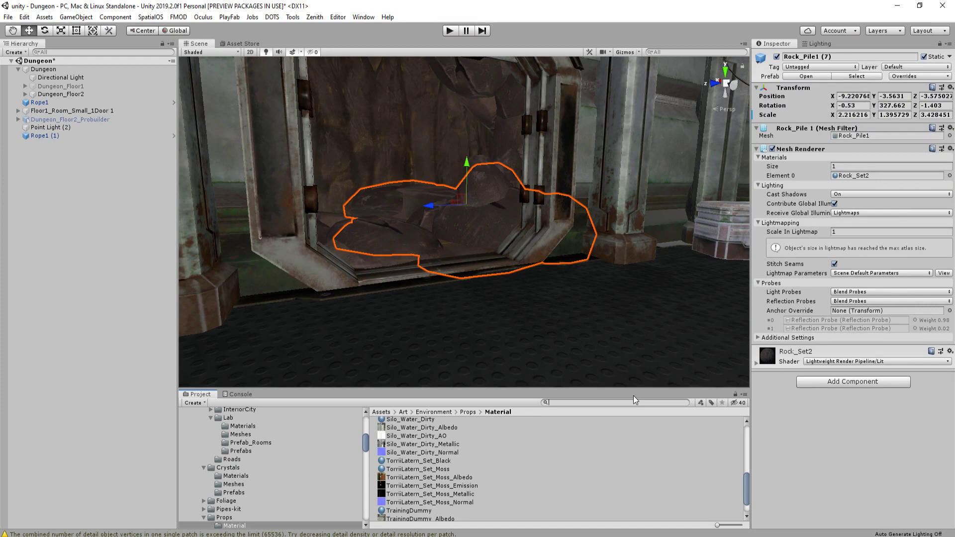
right_click_drag(508, 253, 529, 233)
left_click(586, 401)
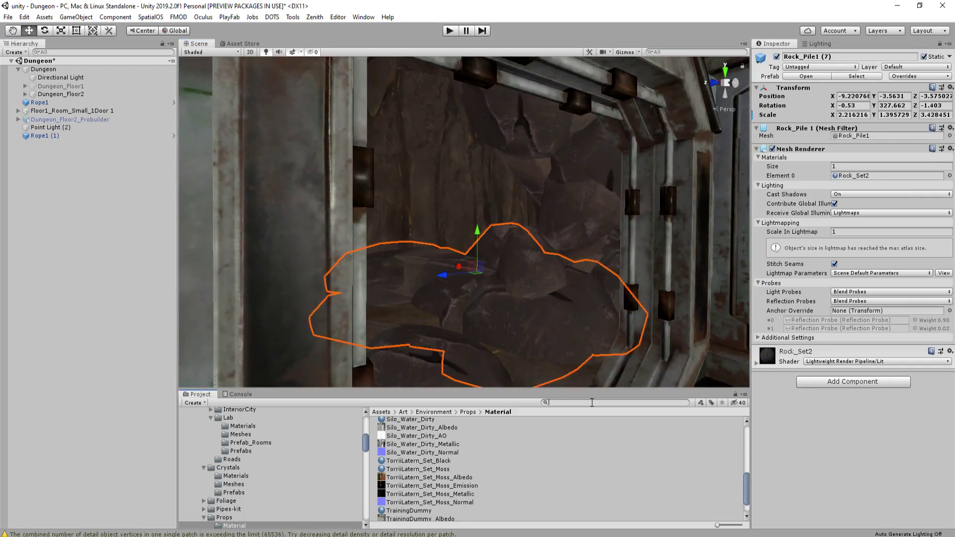
right_click_drag(577, 279, 482, 205)
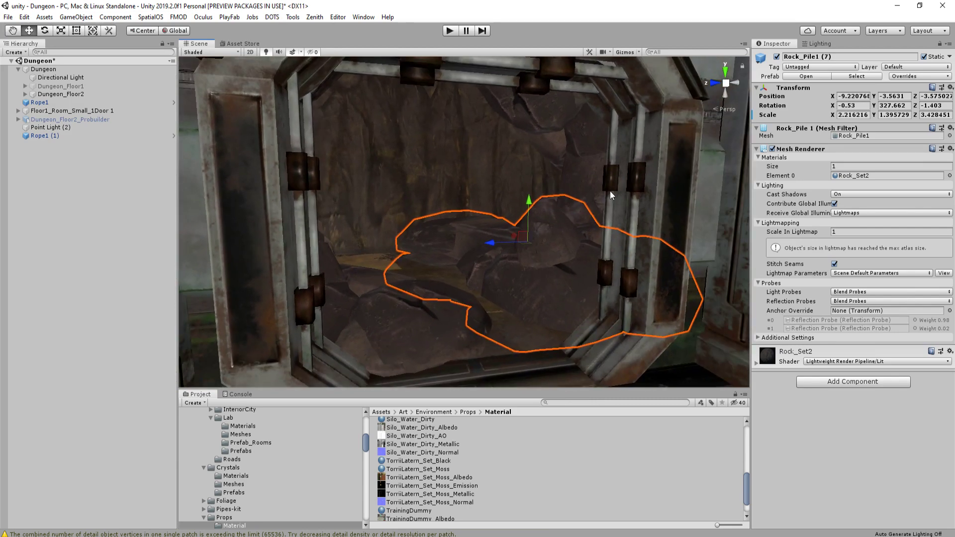
left_click(609, 402)
type("mound")
left_click(397, 438)
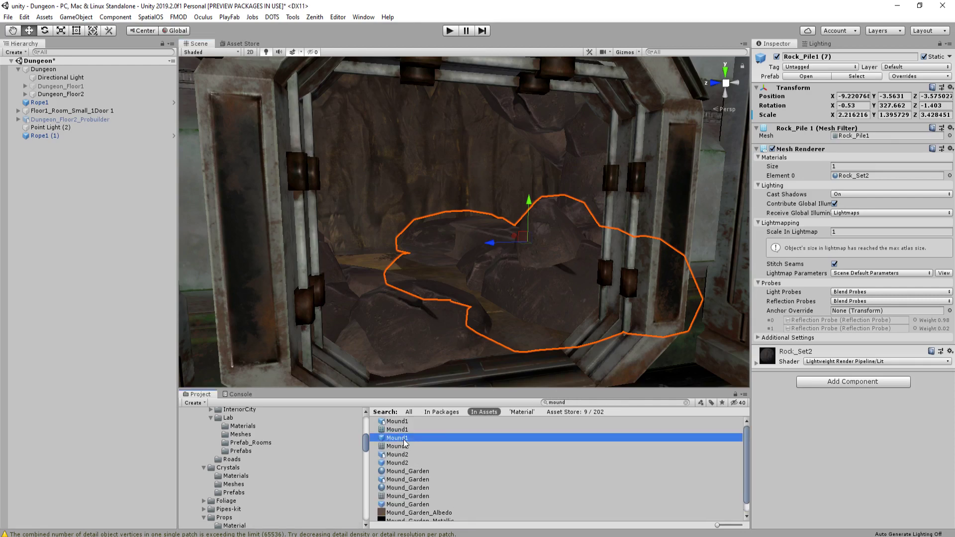
left_click_drag(871, 406, 834, 441)
left_click(404, 463)
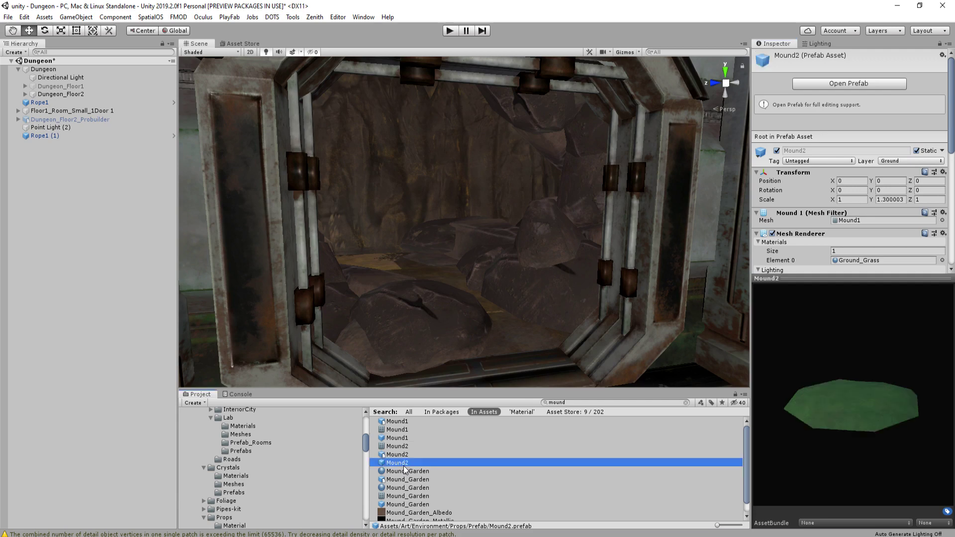
left_click_drag(400, 440, 560, 285)
Stretch the mound vertically to a Y scale of about 4.32
key("r")
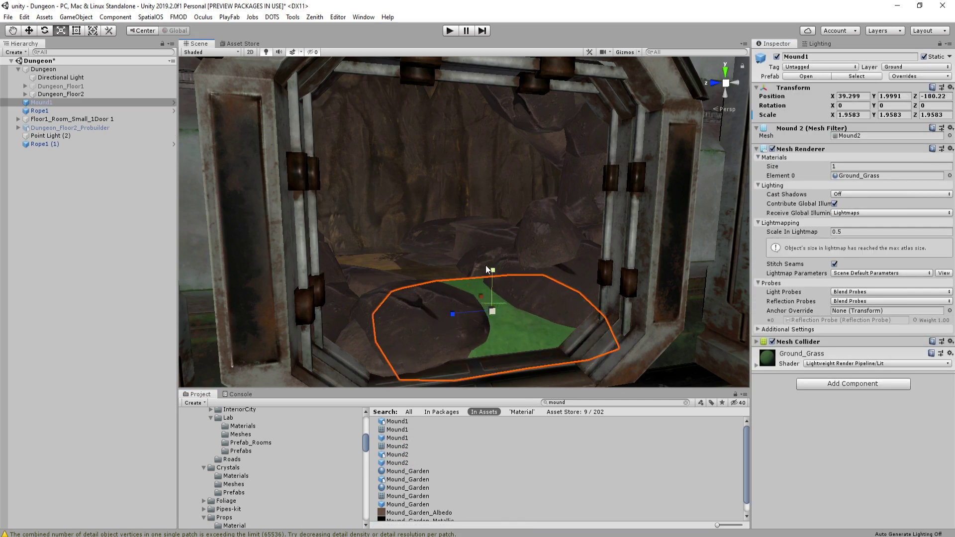
mouse_move(493, 266)
left_mouse_down()
mouse_move(499, 209)
mouse_move(493, 254)
left_mouse_up()
key("w")
Replace the mound's Ground_Grass material with Dungeon_Floor, found by searching the materials for "dungeon"
left_click(891, 178)
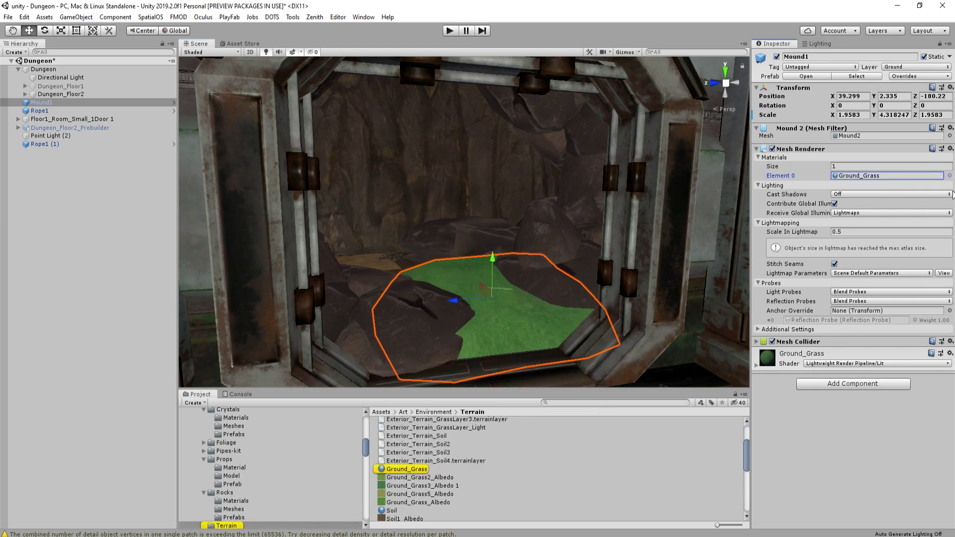
left_click(950, 176)
type("cave")
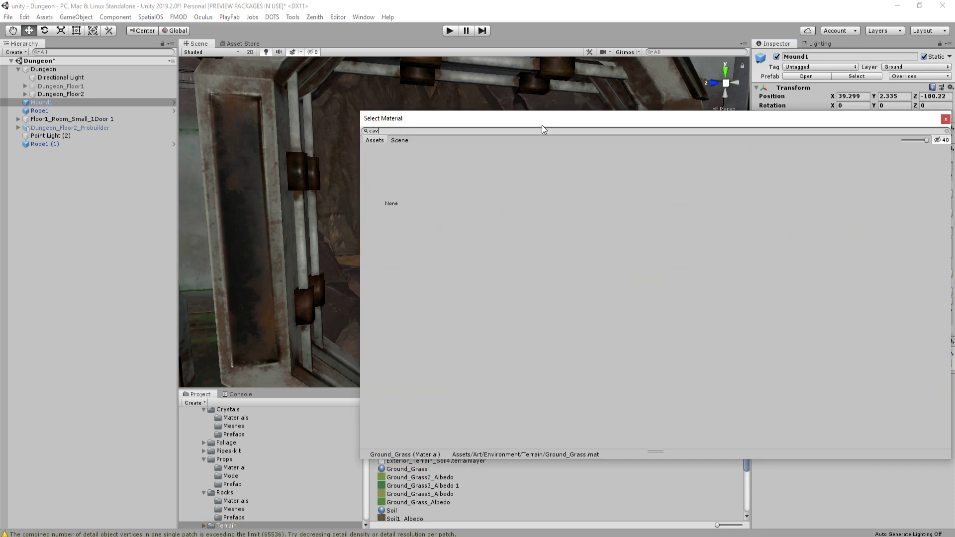
left_click_drag(542, 123, 385, 135)
key("BackSpace")
key("BackSpace")
key("BackSpace")
key("BackSpace")
type("dungeon")
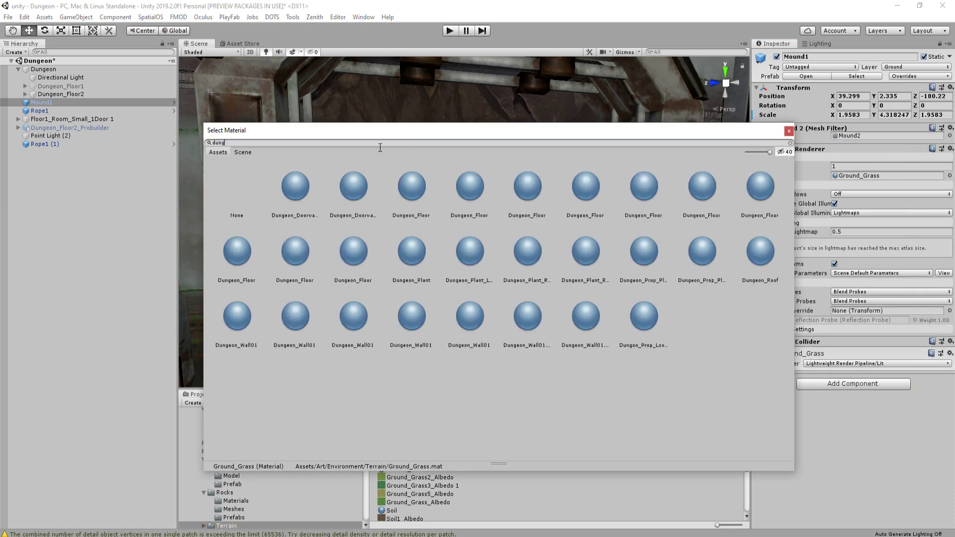
double_click(300, 261)
Slide the dirt mound deeper into the cave and lower it slightly into the ground
left_click_drag(537, 222, 557, 299, "alt")
middle_click_drag(557, 298, 616, 304)
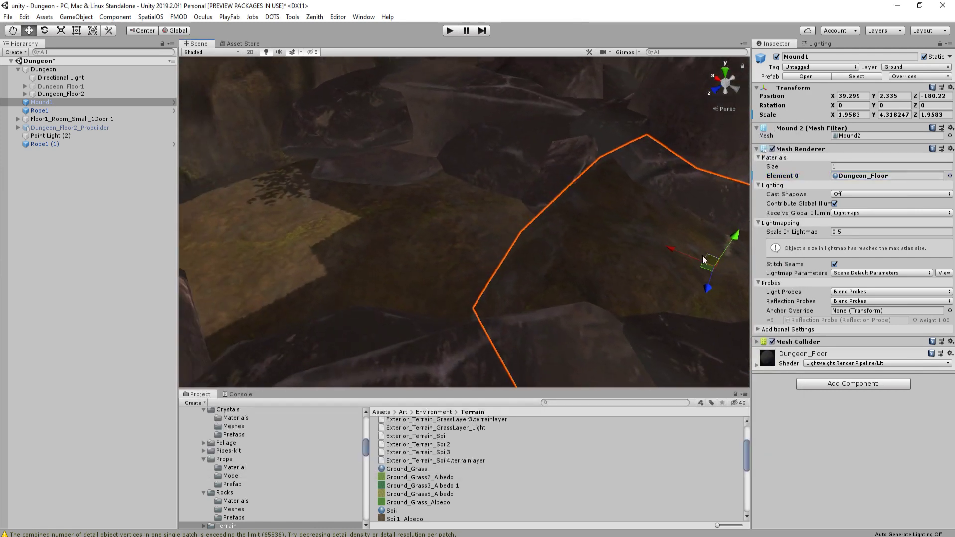
left_click_drag(676, 249, 466, 228)
mouse_move(545, 154)
left_mouse_down()
mouse_move(539, 199)
mouse_move(547, 165)
left_mouse_up()
right_click_drag(565, 171, 515, 143)
key("shift+space")
Move the rock pile resting over the mound farther back toward the cave's crate side
mouse_move(544, 268)
right_mouse_down()
mouse_move(548, 241)
mouse_move(522, 247)
mouse_move(556, 258)
right_mouse_up()
key("s")
key("w")
left_click(557, 257)
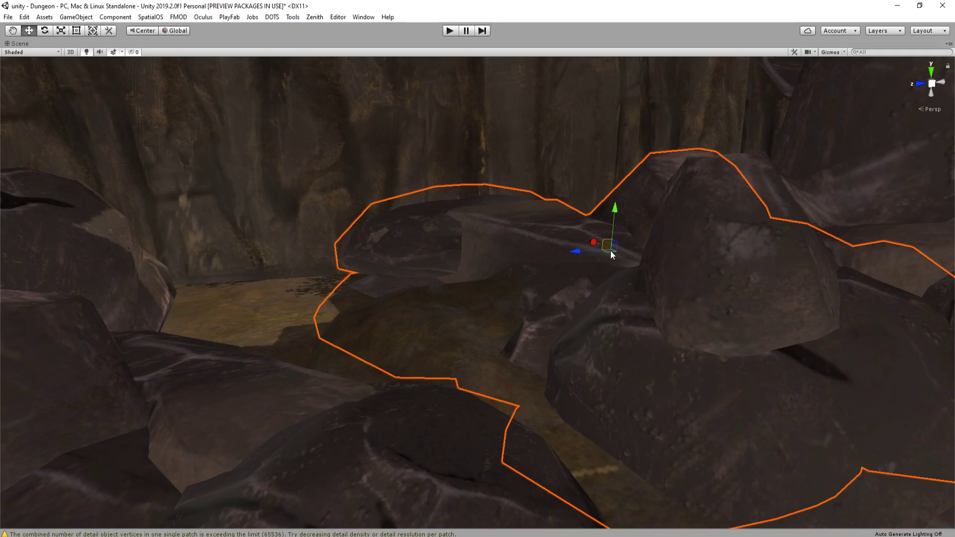
left_click_drag(611, 251, 726, 201)
Enlarge the dirt mound and tilt it so its slope rises toward the crate side of the doorway
left_click(468, 301)
key("r")
left_click_drag(490, 341, 480, 321)
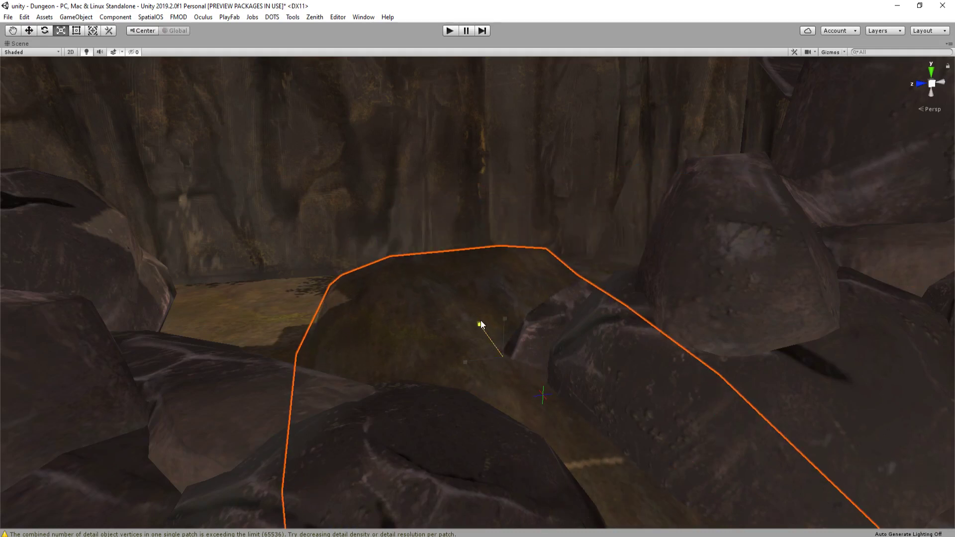
left_click_drag(466, 361, 439, 363)
key("e")
left_click_drag(484, 328, 643, 270)
key("w")
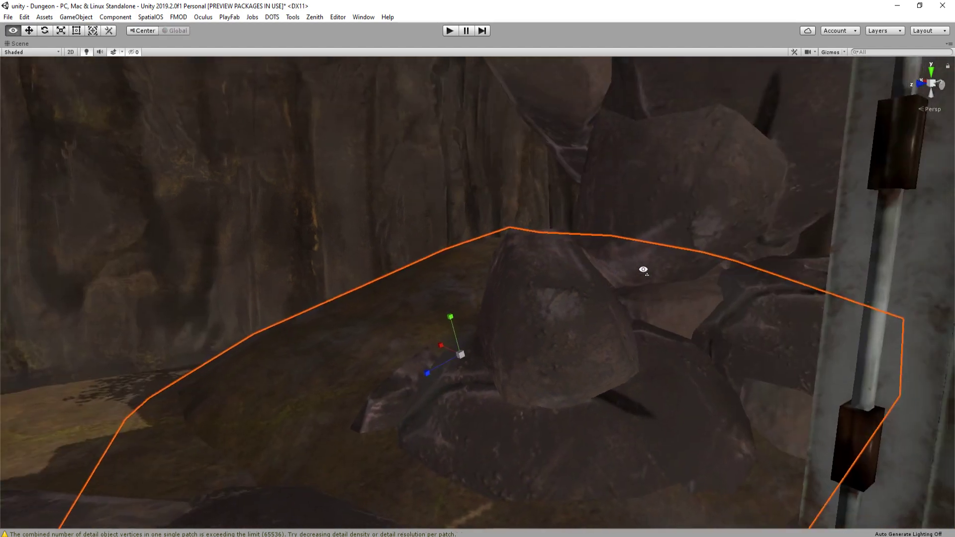
Raise the tilted mound slightly so its slope shows between the rocks in the doorway
key("s")
right_click_drag(643, 270, 433, 244)
key("s")
left_click(464, 238)
left_click(374, 370)
left_click(537, 338)
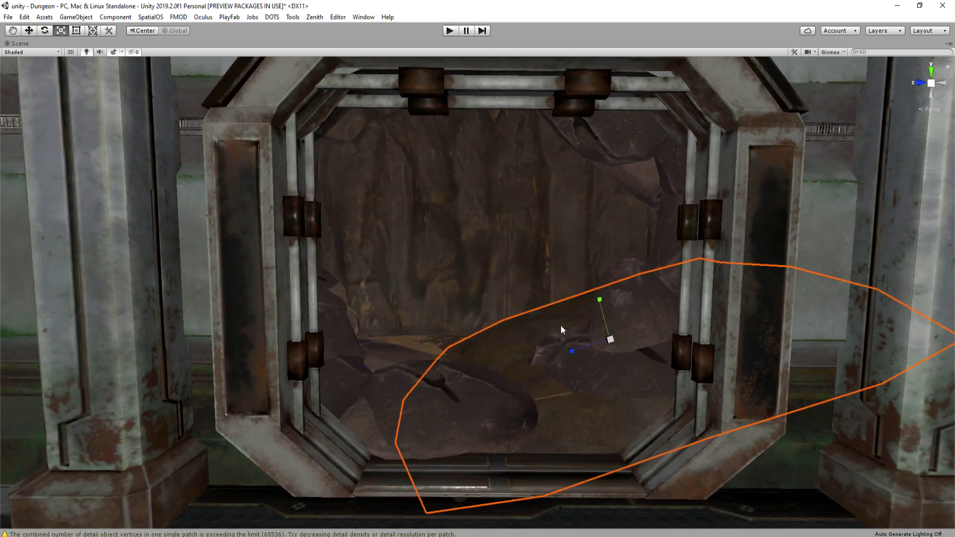
key("w")
left_click_drag(600, 298, 610, 393)
left_click(569, 328)
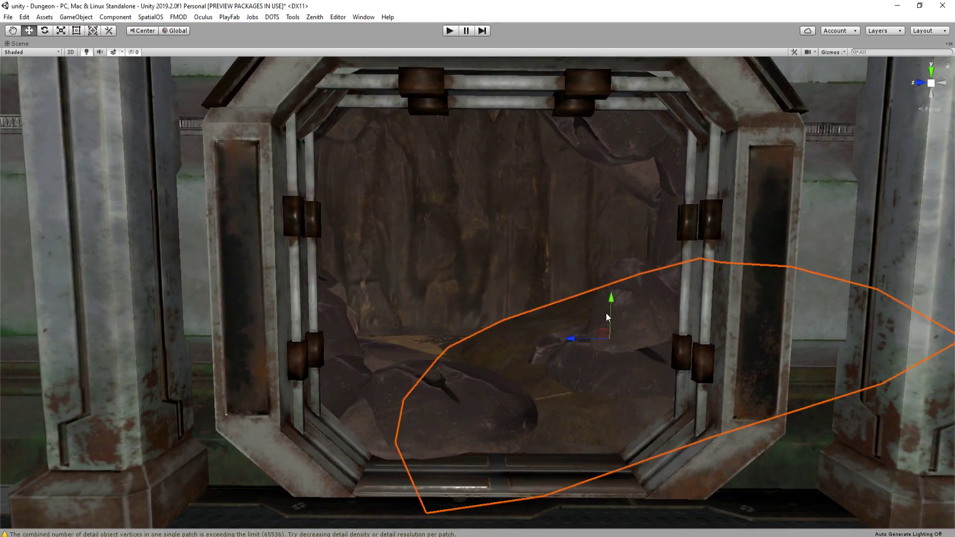
left_click_drag(609, 306, 640, 301)
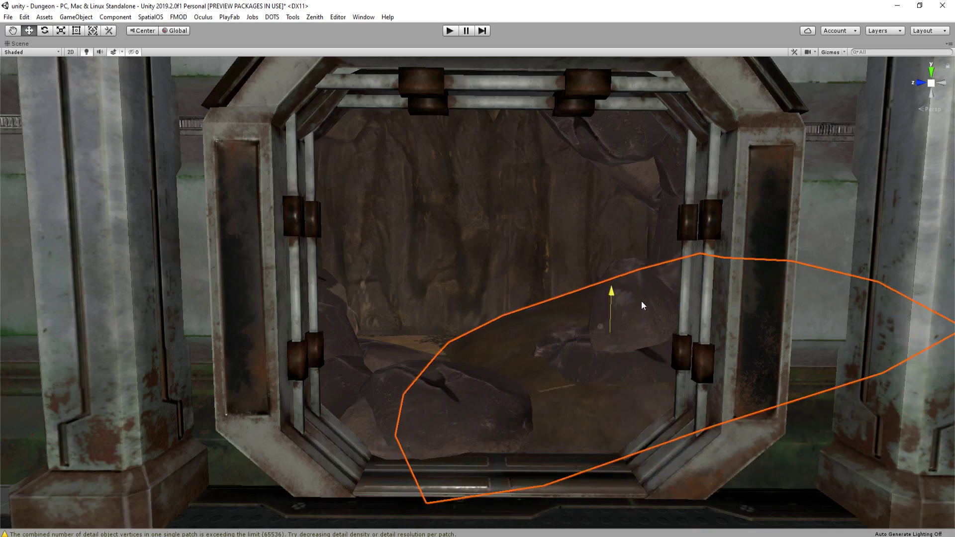
Lower the rock pile at the back of the mound and rotate it to settle into the slope
right_click_drag(641, 300, 559, 261)
left_click(566, 370)
key("shift+space")
key("shift+space")
left_click_drag(559, 263, 522, 285)
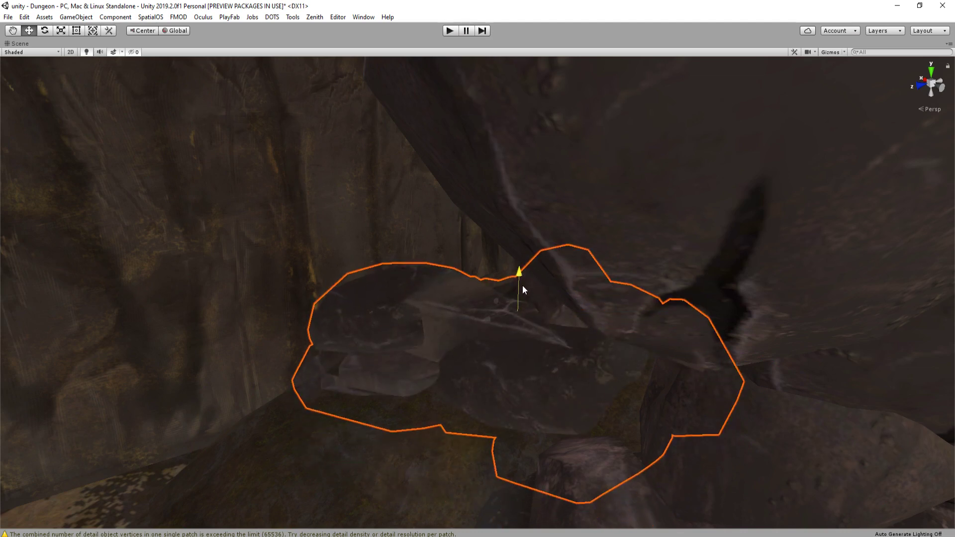
key("e")
left_click_drag(519, 327, 581, 307)
left_click_drag(496, 285, 500, 294)
right_click_drag(500, 294, 416, 293)
key("s")
Duplicate the dirt mound and move the copy toward the opposite side of the cave floor
left_click(396, 288)
left_click(413, 301)
key("a")
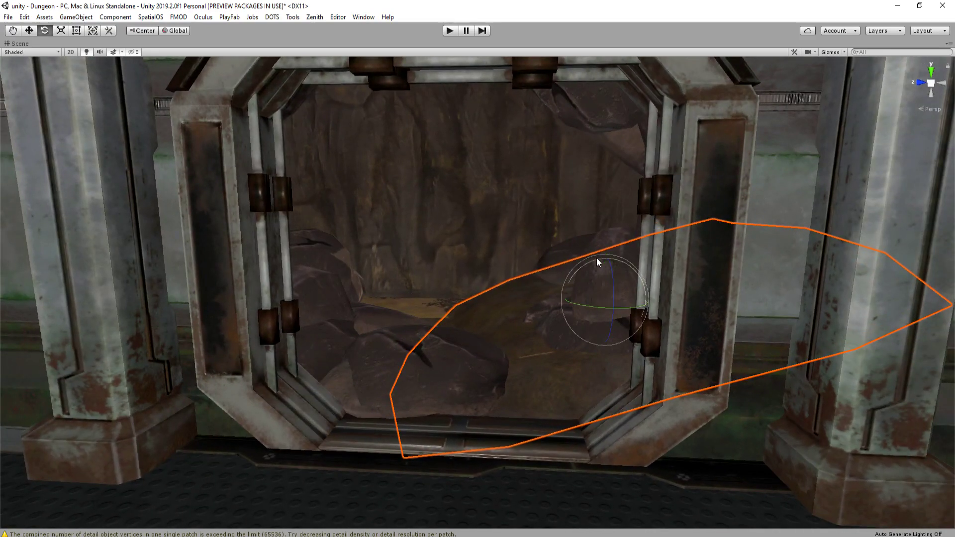
left_click_drag(596, 258, 393, 273)
key("w")
mouse_move(399, 233)
left_mouse_down()
mouse_move(398, 202)
mouse_move(387, 254)
mouse_move(398, 244)
mouse_move(391, 227)
left_mouse_up()
key("e")
key("alt")
left_click_drag(472, 212, 515, 256, "alt")
right_click_drag(515, 255, 537, 264)
Rotate and rescale the mound copy so it forms a raised slope at the back of the cave
key("e")
left_click_drag(537, 252, 517, 216)
right_click_drag(517, 216, 380, 324)
key("r")
left_click_drag(388, 324, 378, 348)
key("w")
key("e")
right_click_drag(378, 347, 451, 241)
key("s")
key("Delete")
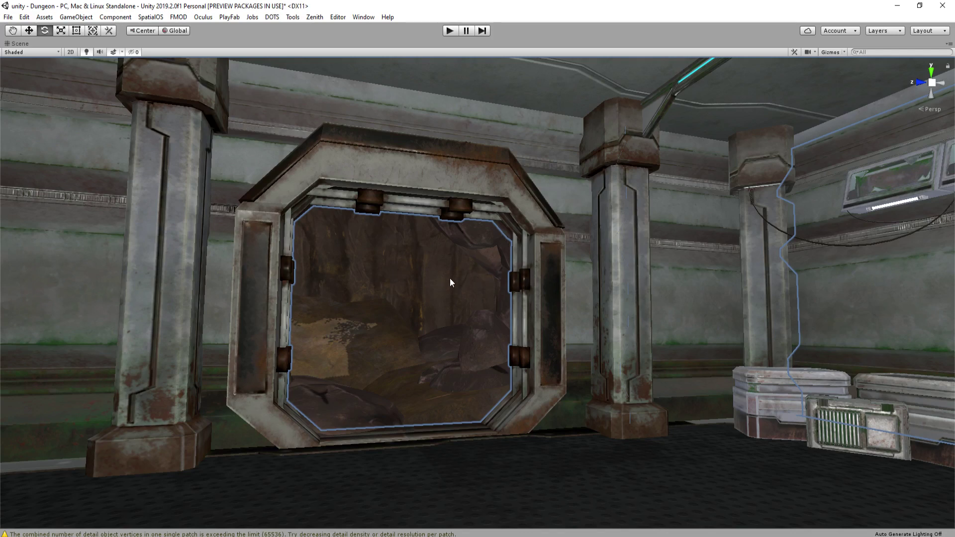
Examine the cave-in doorway, the overall level layout and the furnished corner of the room
right_click_drag(455, 313, 455, 263)
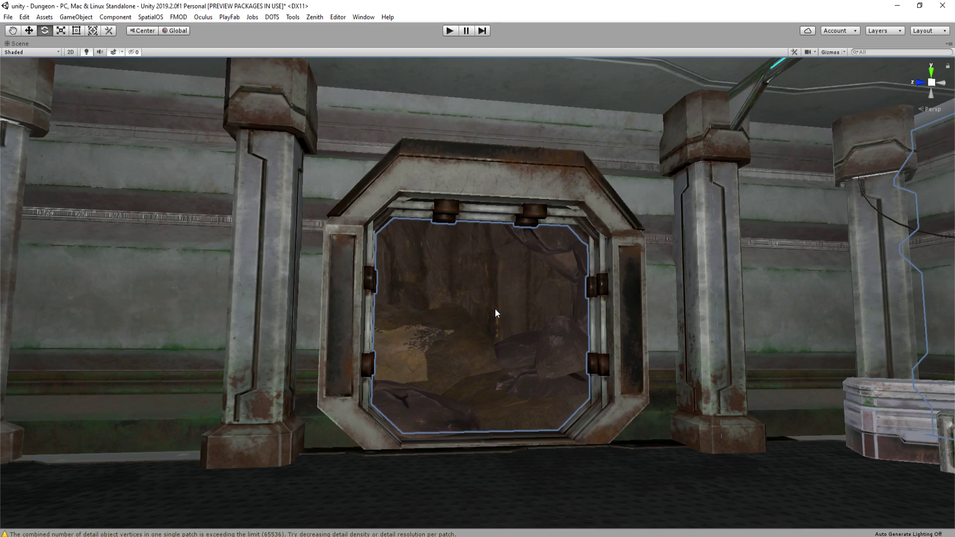
right_click_drag(496, 312, 323, 332)
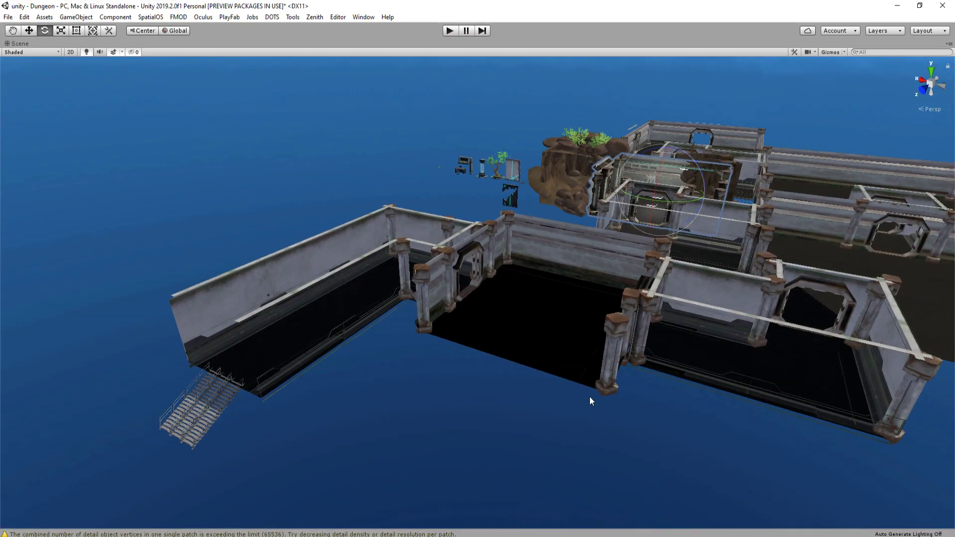
right_click_drag(590, 400, 611, 243)
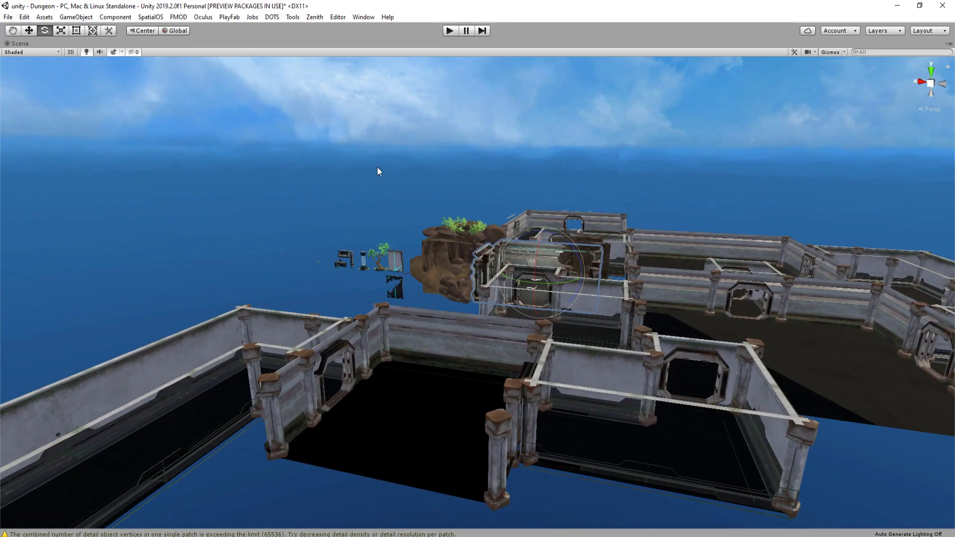
right_click_drag(381, 206, 333, 220)
scroll(344, 224, "down", 3)
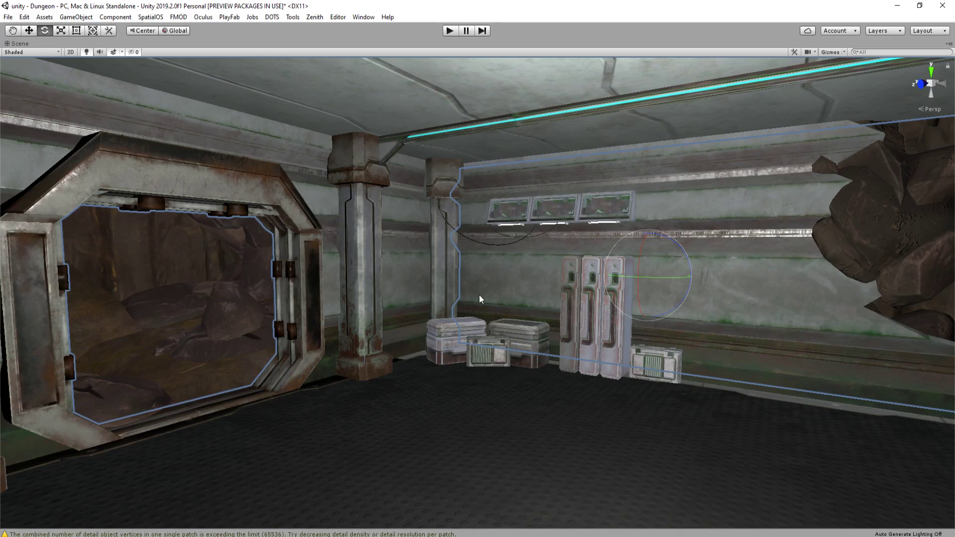
right_click_drag(503, 284, 427, 281)
key("w")
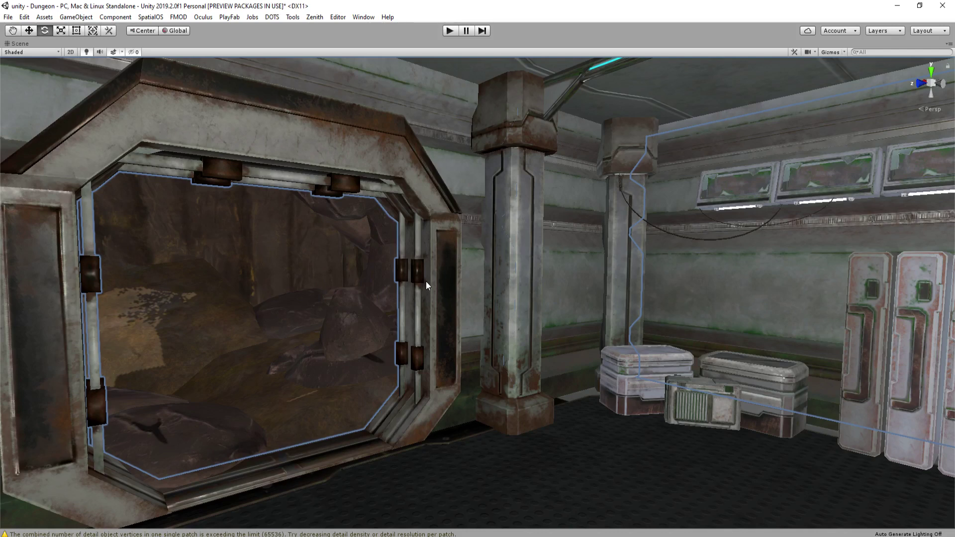
right_click_drag(426, 282, 317, 271)
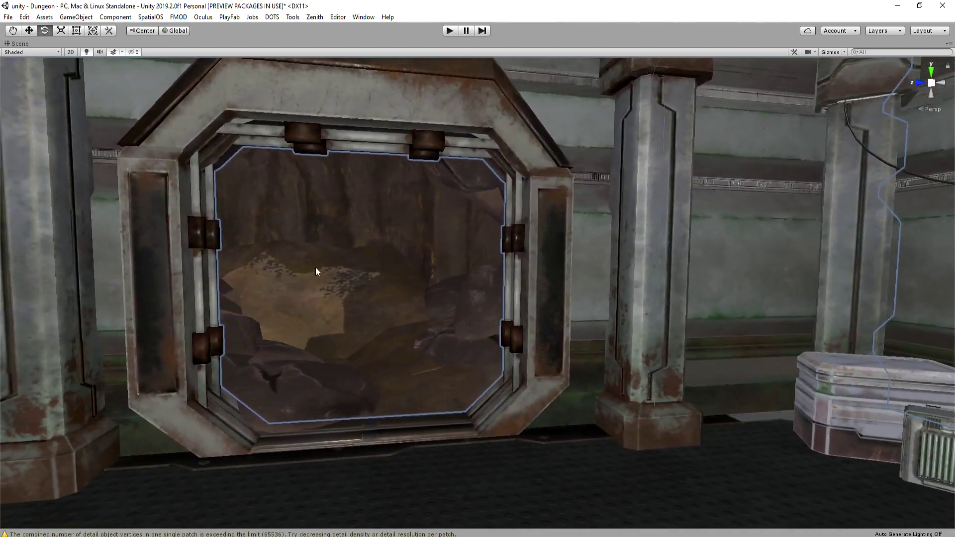
left_click(300, 297)
Bring the broken wall divider with cyan strips from the spare props outside the level to the cave-in doorway
right_click_drag(399, 264, 551, 361)
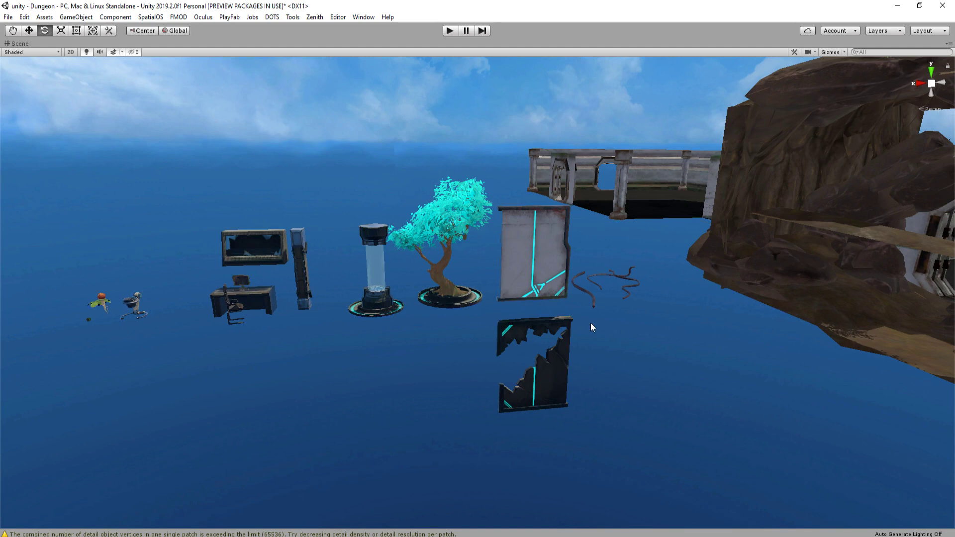
right_click_drag(592, 322, 608, 342)
right_click_drag(525, 287, 503, 337)
left_click(503, 300)
right_click_drag(503, 300, 361, 252)
left_click_drag(361, 251, 423, 229)
key("w")
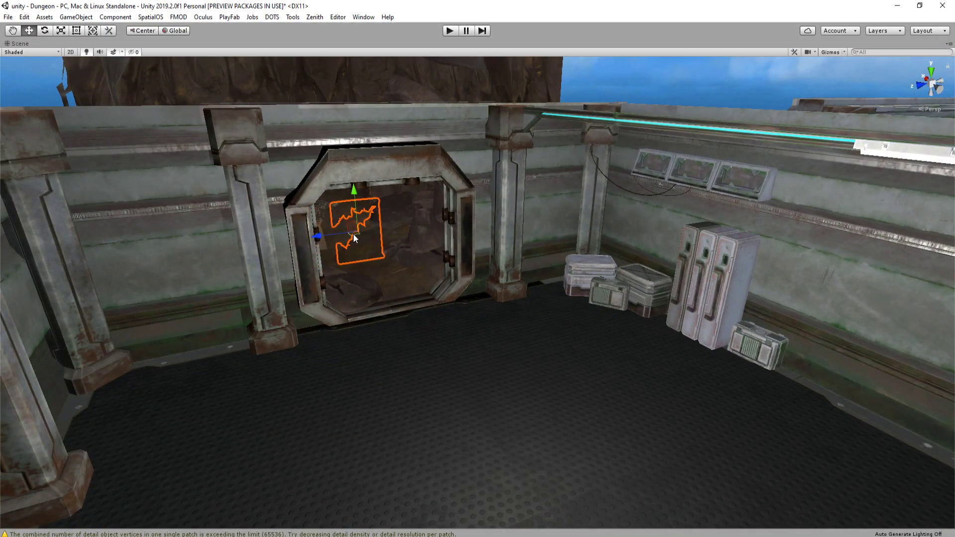
Move the broken wall divider up to the crate-side half of the doorway
right_click_drag(357, 234, 431, 250)
left_click_drag(237, 273, 466, 353)
right_click_drag(466, 353, 393, 342)
left_click_drag(472, 335, 389, 268)
key("w")
mouse_move(425, 265)
right_mouse_down()
mouse_move(417, 257)
mouse_move(437, 254)
right_mouse_up()
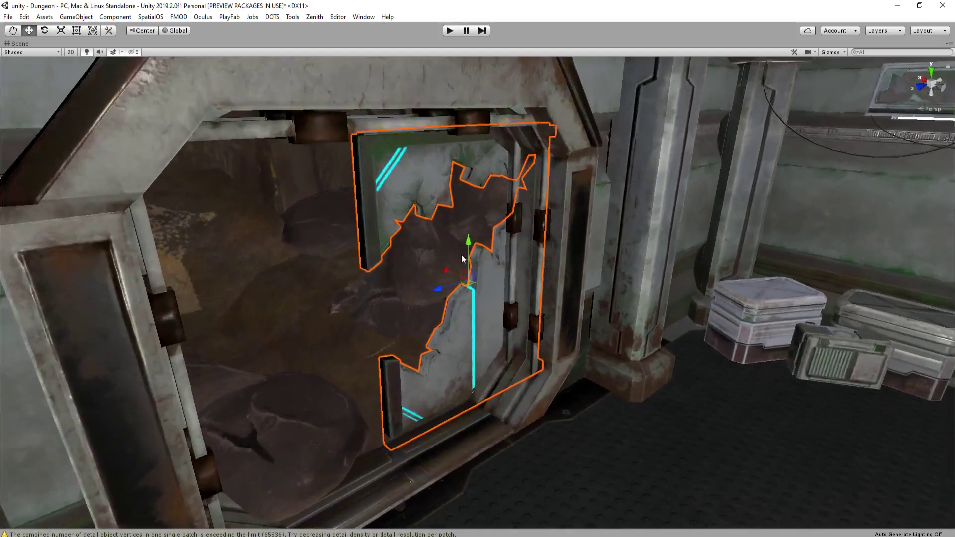
Fit the broken divider inside the door frame's crate-side edge and adjust its height
left_click_drag(444, 269, 423, 329)
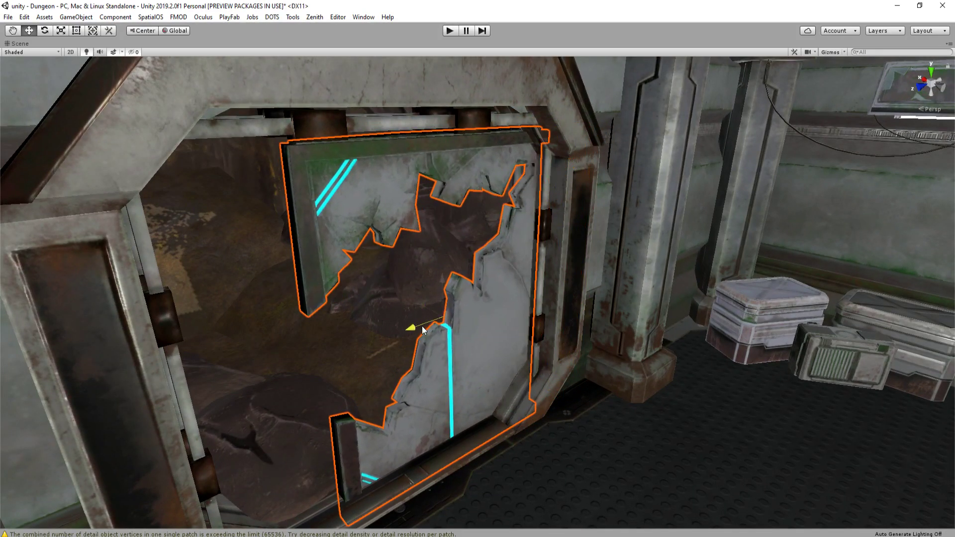
key("d")
mouse_move(422, 328)
right_mouse_down()
mouse_move(420, 288)
mouse_move(407, 292)
mouse_move(434, 313)
right_mouse_up()
key("w")
mouse_move(452, 274)
left_mouse_down()
mouse_move(457, 249)
mouse_move(455, 263)
left_mouse_up()
Place a copy of the broken divider in the doorway's other half and mirror it by making its X scale positive
left_click_drag(415, 304, 274, 318)
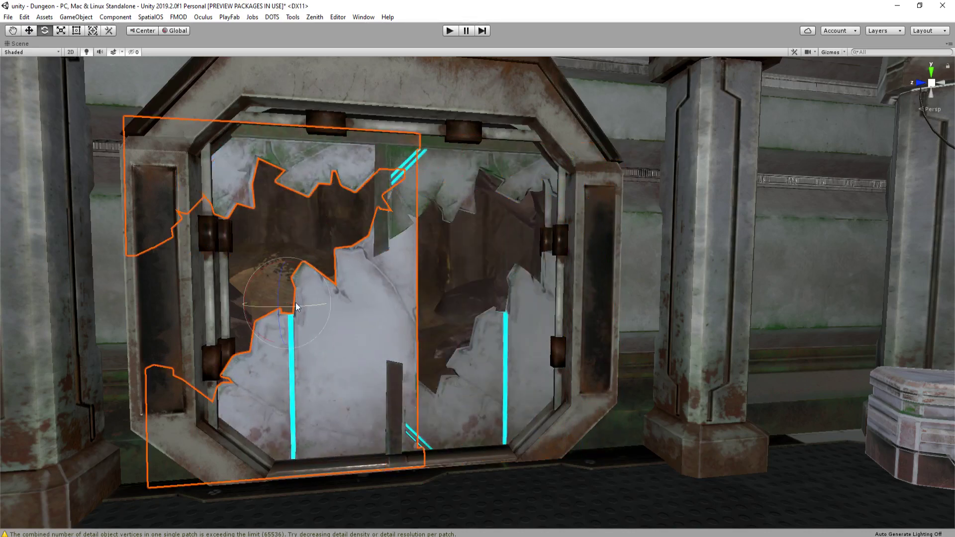
key("r")
key("shift+space")
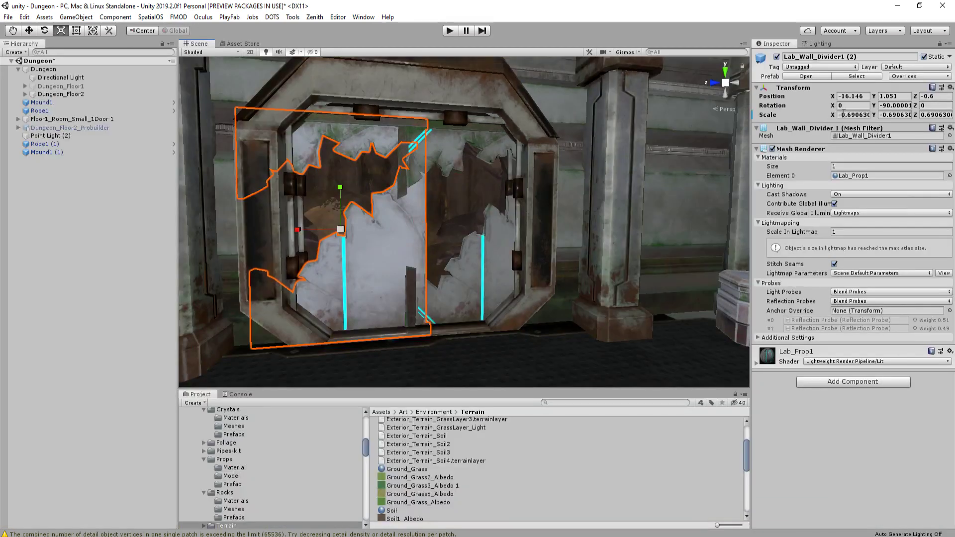
left_click(843, 114)
key("Home")
key("Delete")
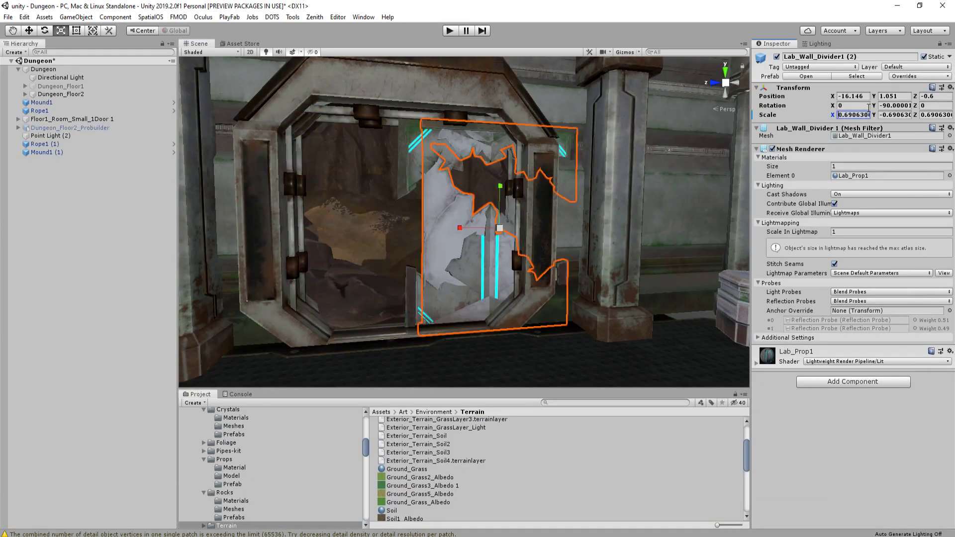
Slide the mirrored divider copy to the doorway half opposite the crates so both dividers meet mid-doorway, and maximize the scene view
right_click_drag(562, 147, 538, 194)
key("w")
left_click_drag(519, 212, 339, 229)
scroll(452, 208, "up", 3)
key("shift+space")
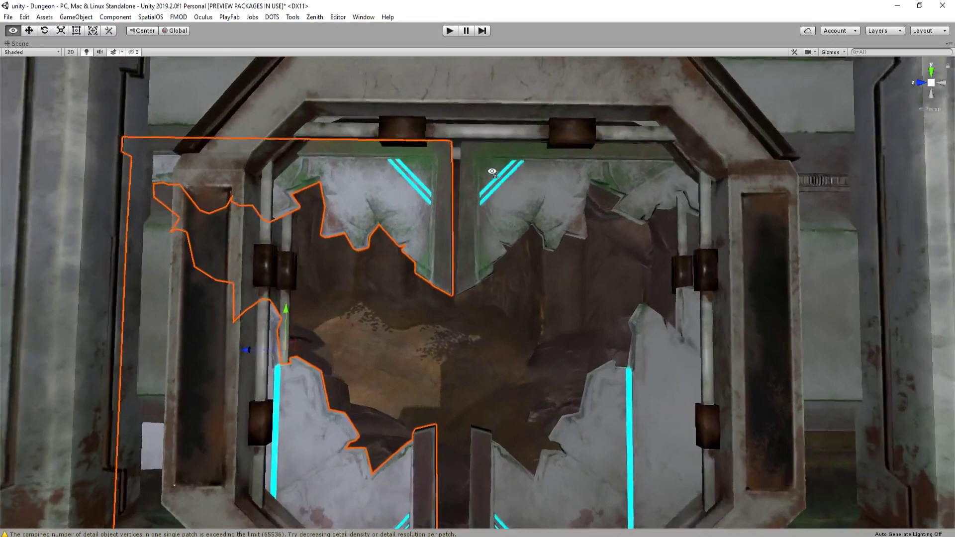
scroll(475, 244, "up", 3)
scroll(463, 286, "down", 6)
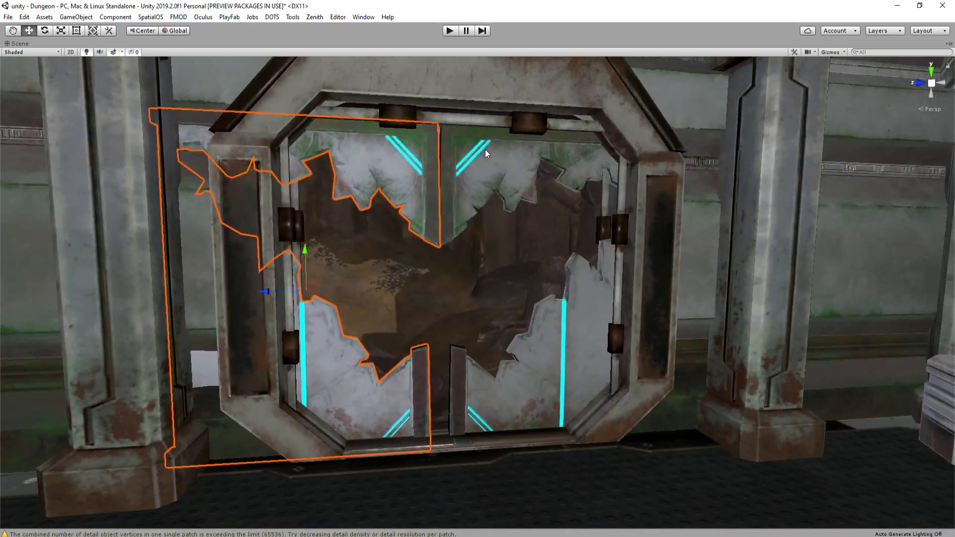
Shift both broken dividers together toward the crate side of the doorway and undo the last adjustment
left_click(485, 149, "shift")
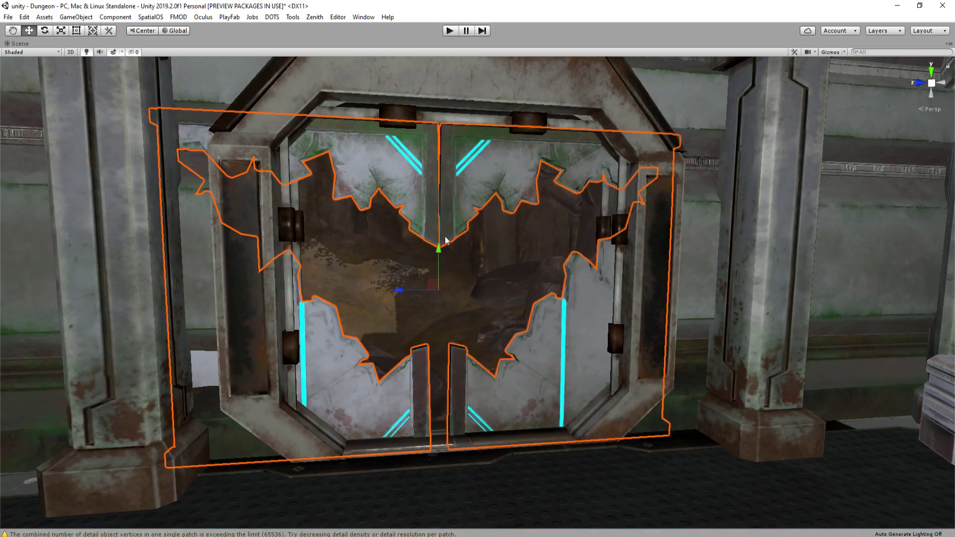
left_click_drag(405, 284, 420, 289)
key("r")
key("w")
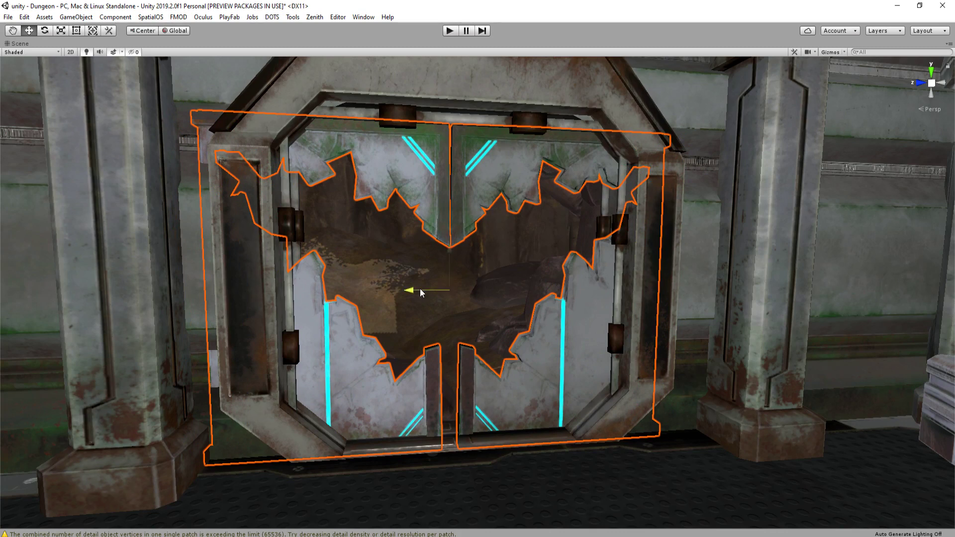
key("ctrl+z")
Tilt the broken divider opposite the crates and shift it sideways and down into the door frame
left_click(428, 181)
key("e")
left_click_drag(339, 255, 356, 217)
key("w")
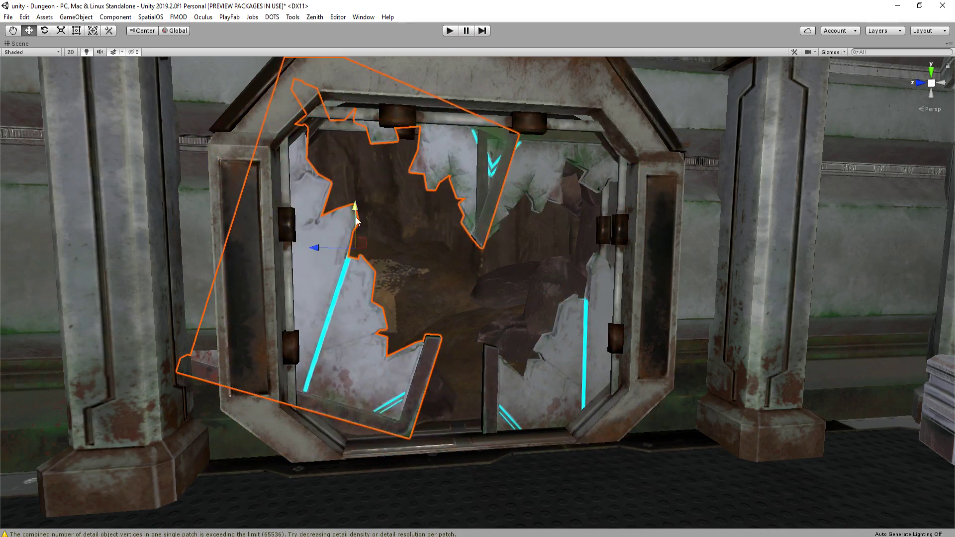
left_click_drag(326, 250, 293, 252)
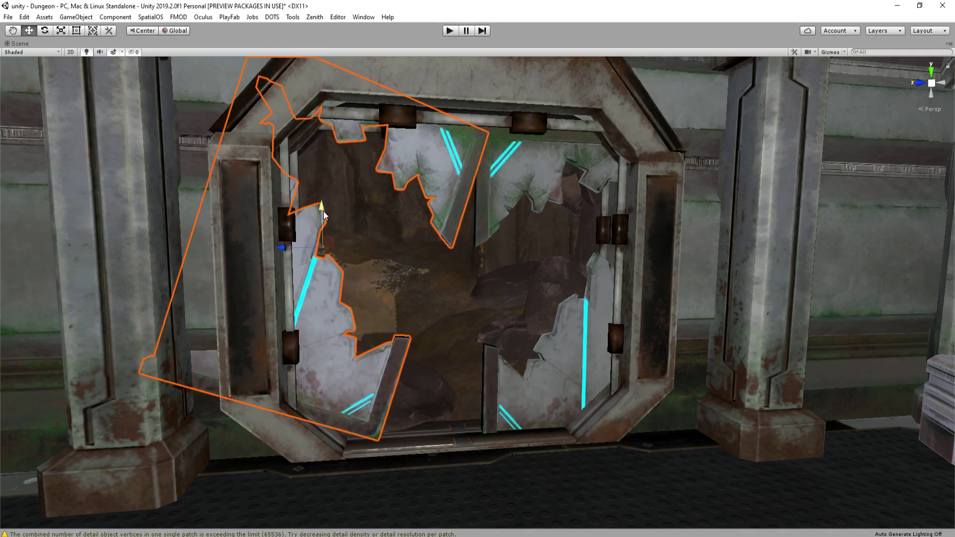
left_click_drag(322, 213, 321, 228)
left_click(286, 269)
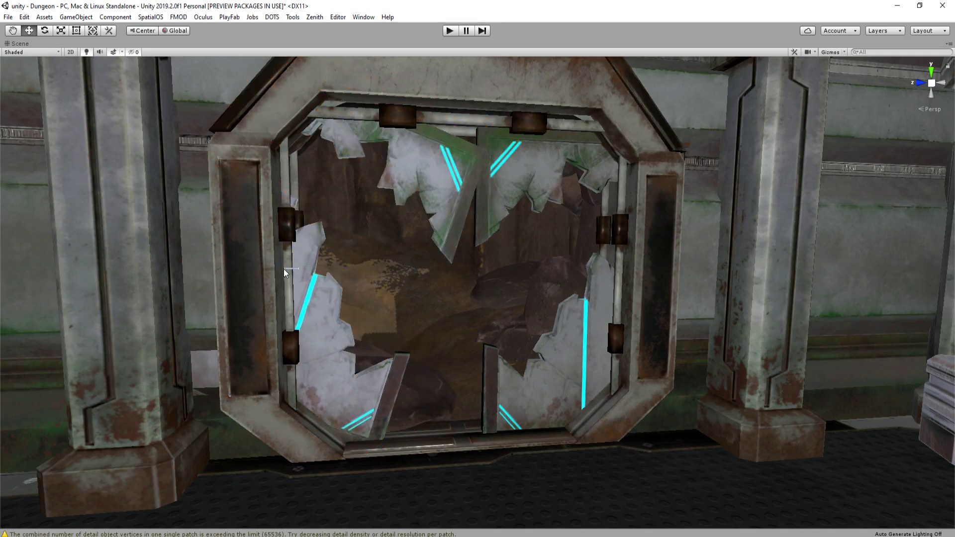
left_click(426, 180)
left_click_drag(298, 264, 280, 264)
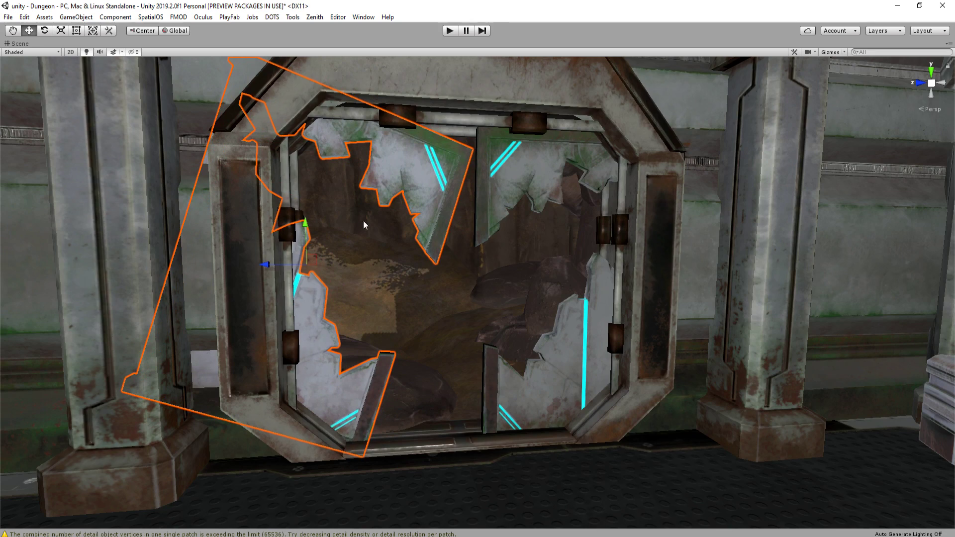
Flip the tilted divider upside down and tuck its outer edge behind the door frame opposite the crates
left_click_drag(306, 225, 310, 320)
key("r")
middle_click_drag(307, 273, 326, 261)
key("w")
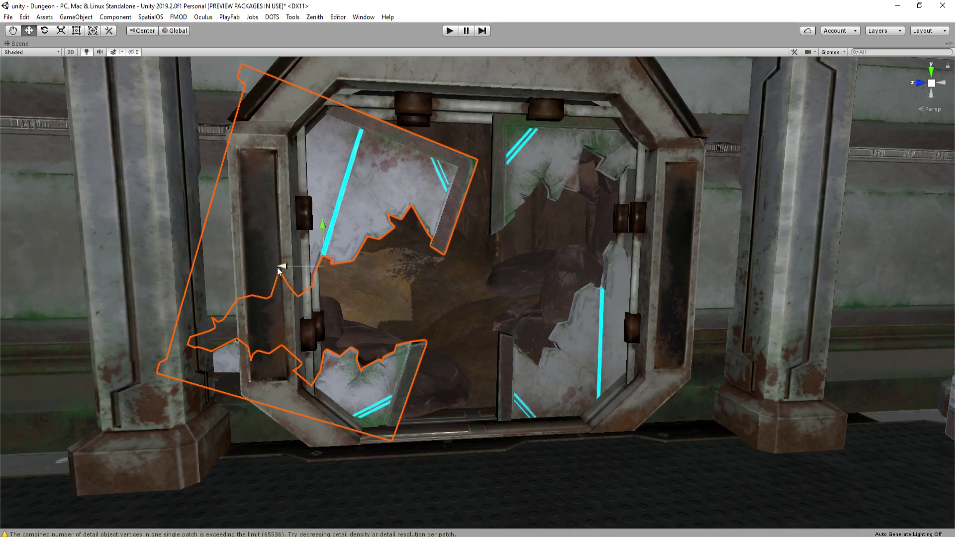
mouse_move(279, 271)
left_mouse_down()
mouse_move(264, 267)
mouse_move(273, 266)
left_mouse_up()
key("s")
mouse_move(353, 250)
right_mouse_down()
mouse_move(381, 224)
mouse_move(354, 240)
right_mouse_up()
left_click_drag(245, 297, 219, 297)
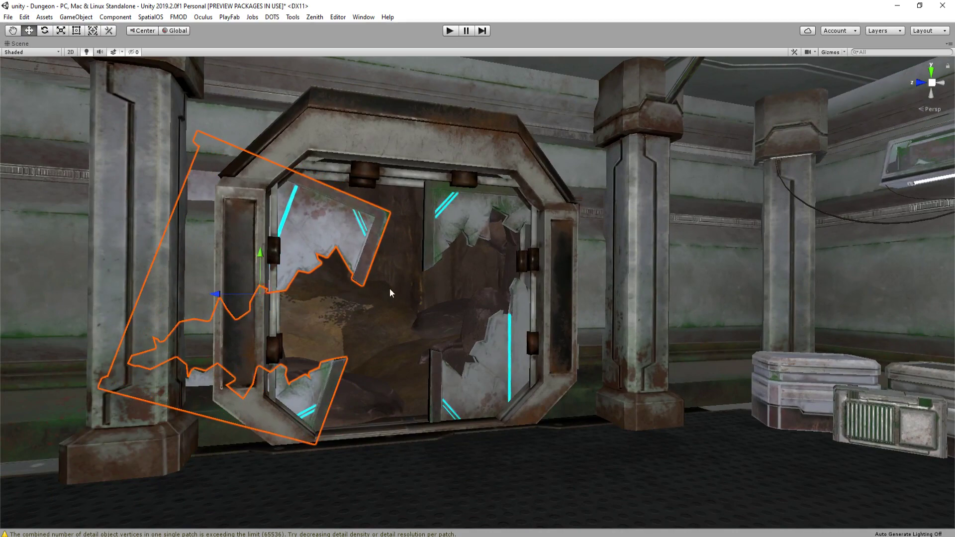
left_click(389, 288)
Bring a dirt mound out of the doorway to the floor on the side opposite the crates and rotate it
right_click_drag(452, 259, 395, 264)
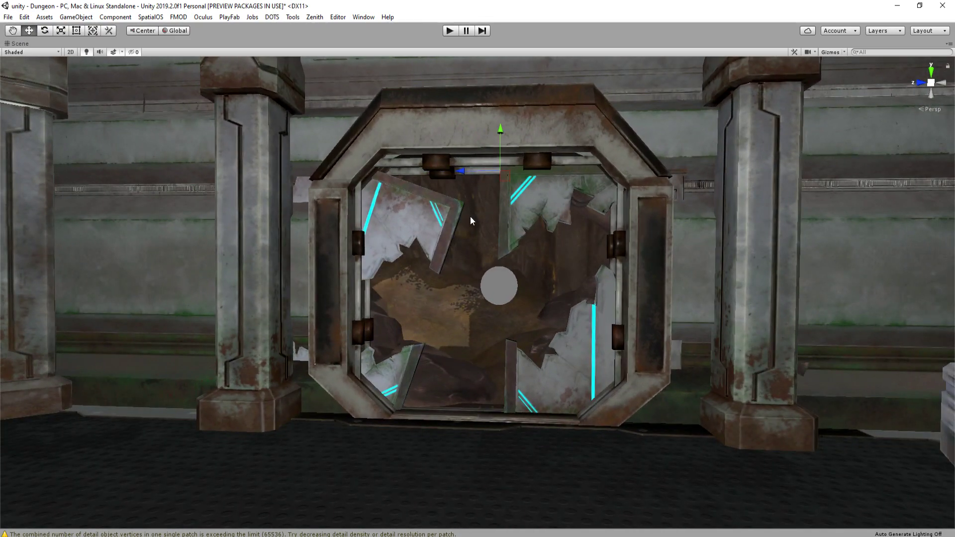
right_click_drag(466, 217, 605, 196)
key("w")
key("s")
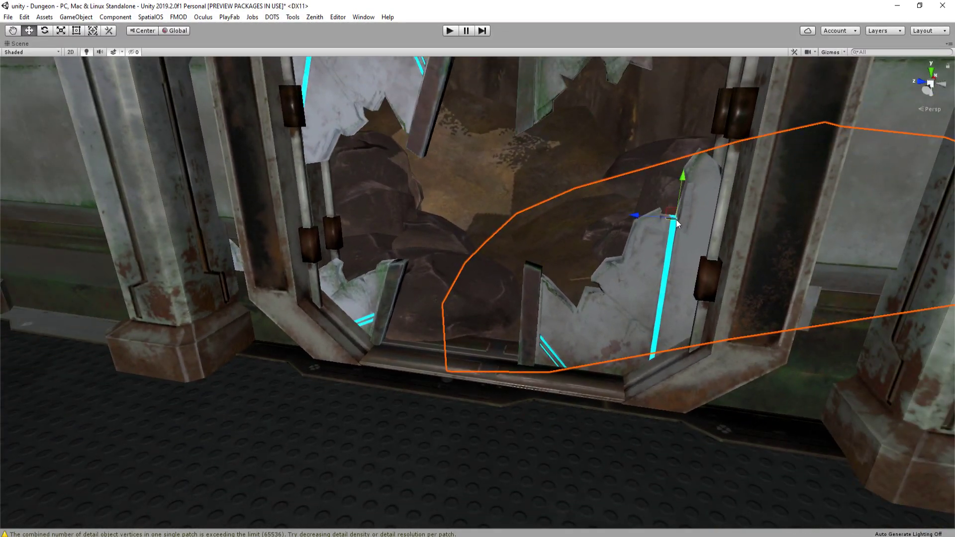
left_click_drag(676, 220, 301, 329)
right_click_drag(302, 329, 261, 326)
key("e")
left_click_drag(451, 314, 414, 321)
Adjust the dirt mound's position, tilt and height so it spills from the doorway onto the floor
key("r")
key("e")
key("w")
left_click_drag(423, 353, 473, 348)
mouse_move(477, 306)
left_mouse_down()
mouse_move(466, 309)
mouse_move(476, 314)
left_mouse_up()
key("e")
mouse_move(453, 349)
left_mouse_down()
mouse_move(481, 362)
mouse_move(458, 369)
mouse_move(486, 347)
mouse_move(463, 335)
mouse_move(503, 336)
mouse_move(481, 319)
mouse_move(449, 361)
left_mouse_up()
key("r")
key("w")
left_click_drag(451, 325, 447, 327)
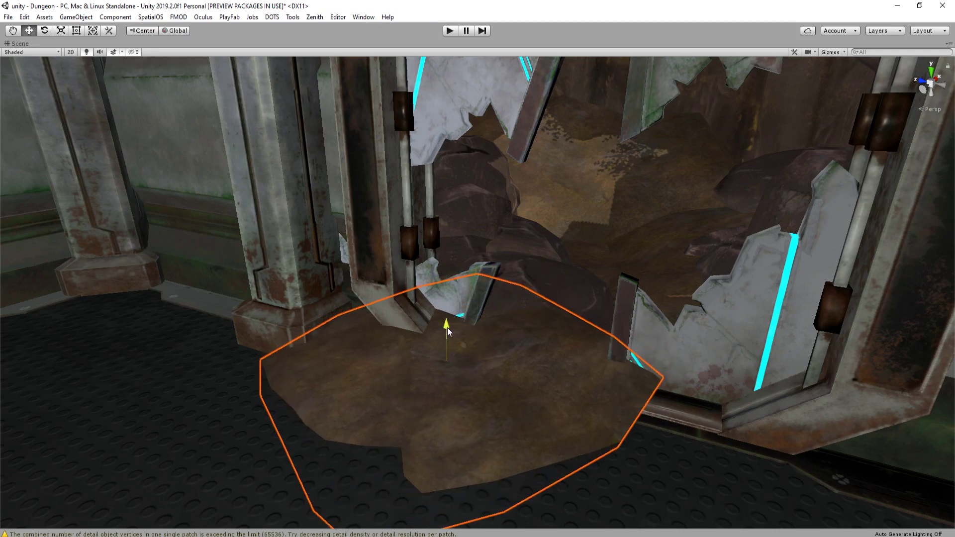
Move a rock pile from inside the doorway out in front of it, undoing the first placement
left_click(544, 252)
right_click_drag(544, 252, 449, 291)
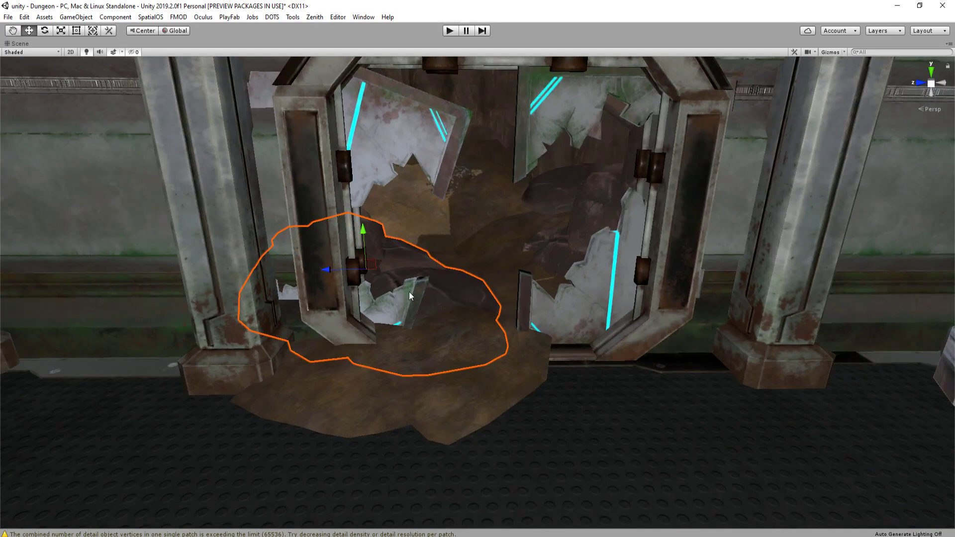
left_click_drag(380, 284, 562, 383)
key("ctrl+z")
left_click_drag(373, 275, 396, 377)
right_click_drag(396, 377, 396, 401)
Shrink and rotate the rock pile so it sits on the dirt mound in front of the doorway
key("r")
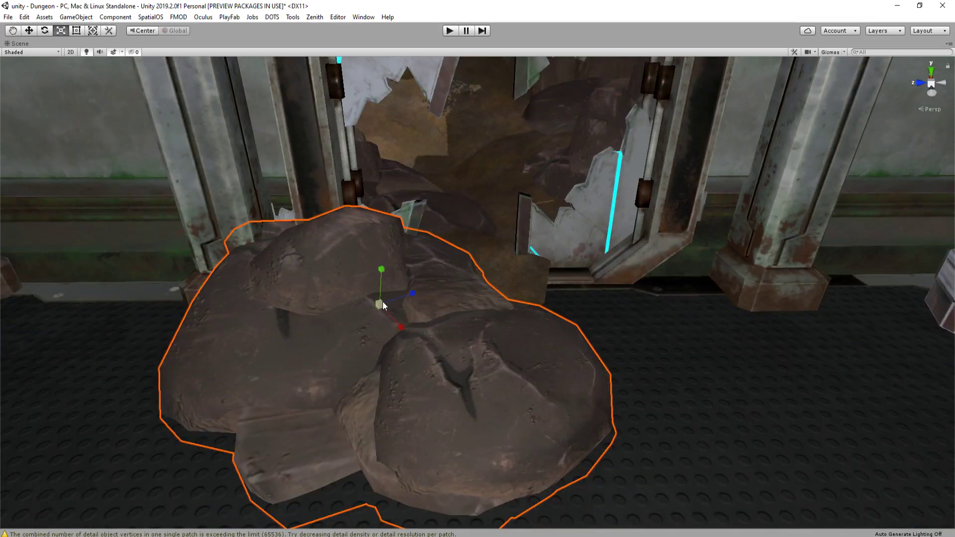
left_click_drag(382, 302, 704, 261)
key("e")
left_click_drag(397, 279, 415, 286)
key("w")
Try placing a second dirt mound on the floor at the doorway's crate side
left_click_drag(524, 281, 505, 288, "alt")
key("e")
key("r")
key("w")
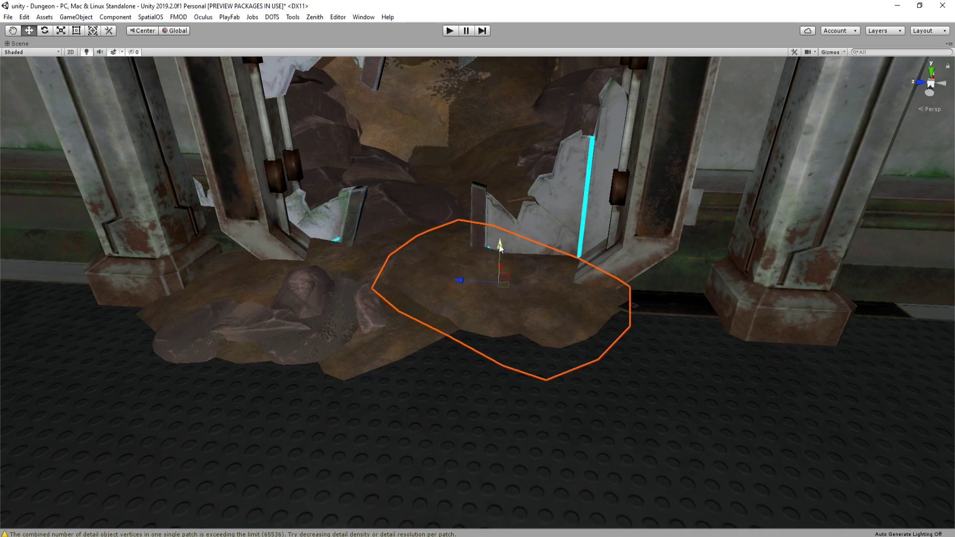
right_click_drag(507, 257, 514, 196)
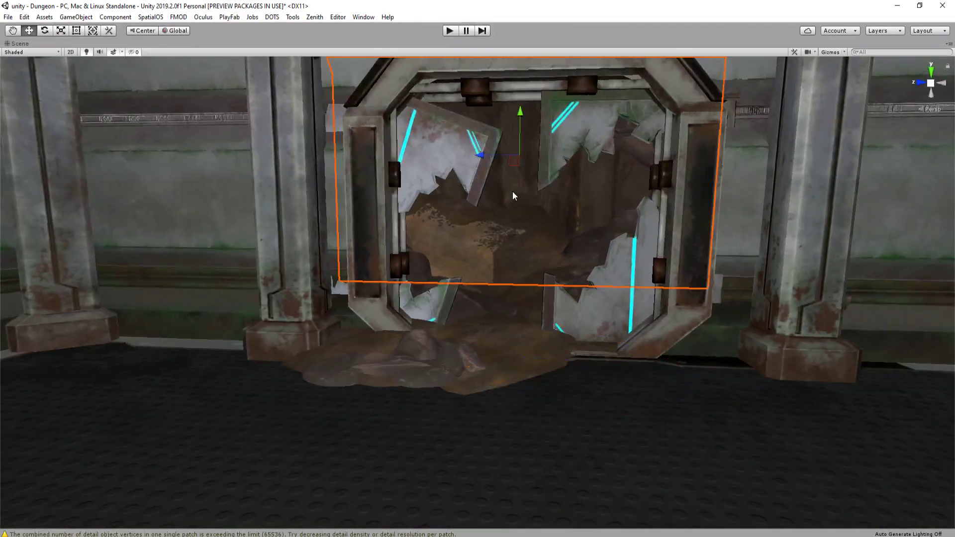
right_click_drag(535, 250, 420, 317)
Tilt the dirt mound beneath the small rock pile and lower it slightly into the floor
left_click(496, 276)
right_click_drag(496, 277, 458, 256)
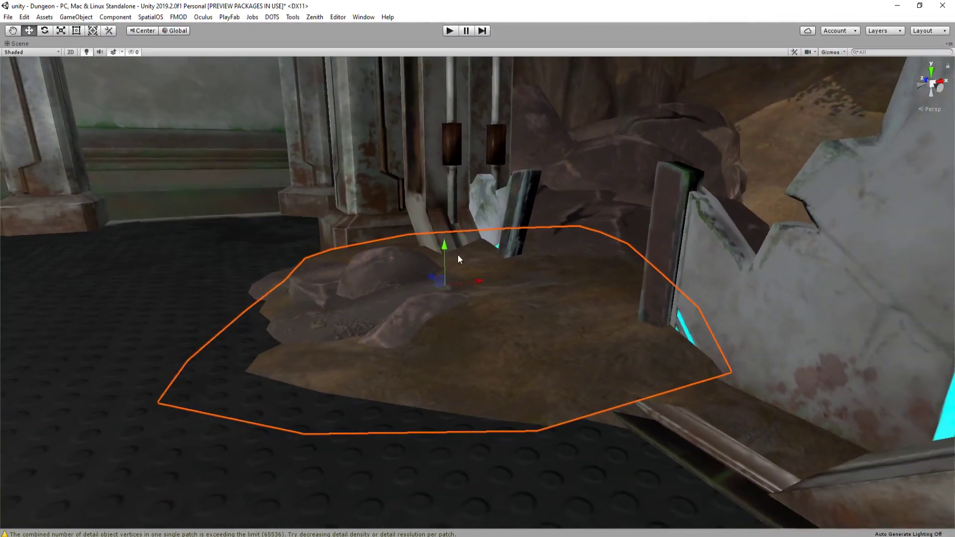
key("e")
left_click_drag(434, 252, 449, 252)
key("w")
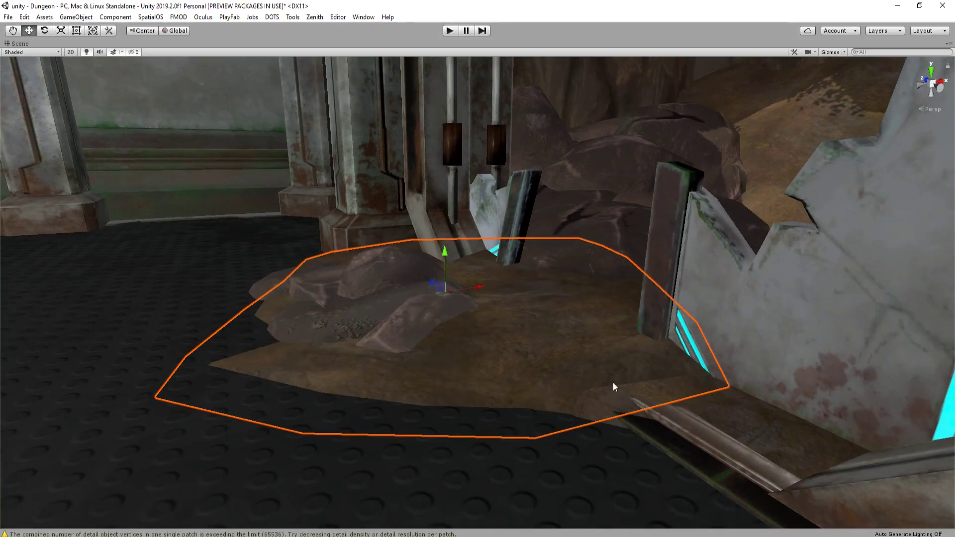
Place another dirt mound in front of the doorway's crate-side half and undo the last height adjustment
left_click_drag(610, 401, 539, 333, "alt")
key("e")
key("w")
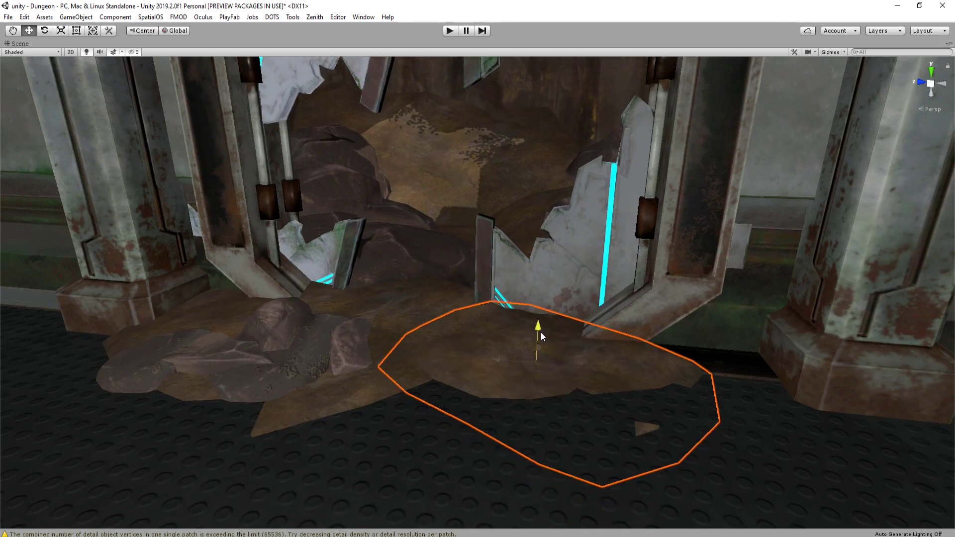
key("ctrl+z")
Tilt the crate-side dirt mound and slide it toward the doorway's middle to overlap the first mound
key("e")
left_click_drag(553, 374, 565, 340)
key("w")
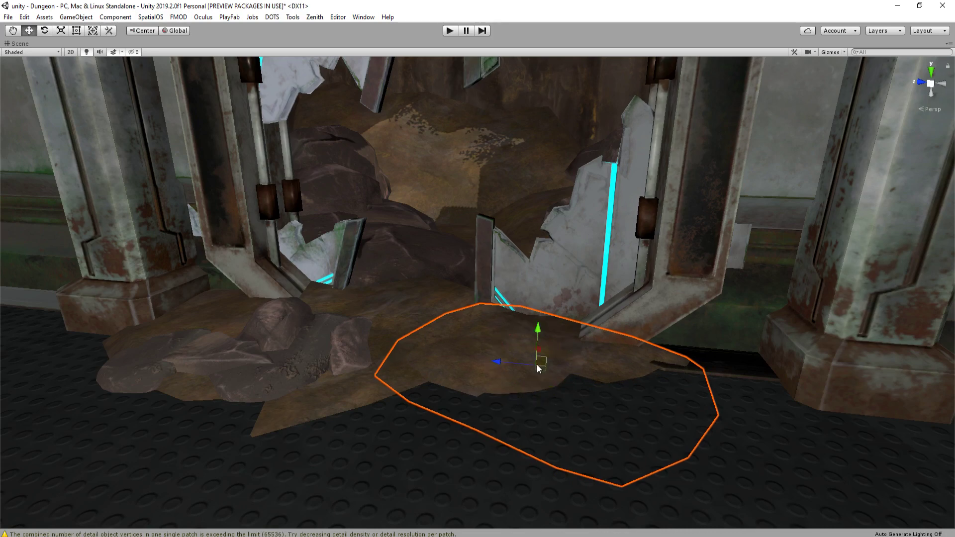
left_click_drag(537, 368, 499, 371)
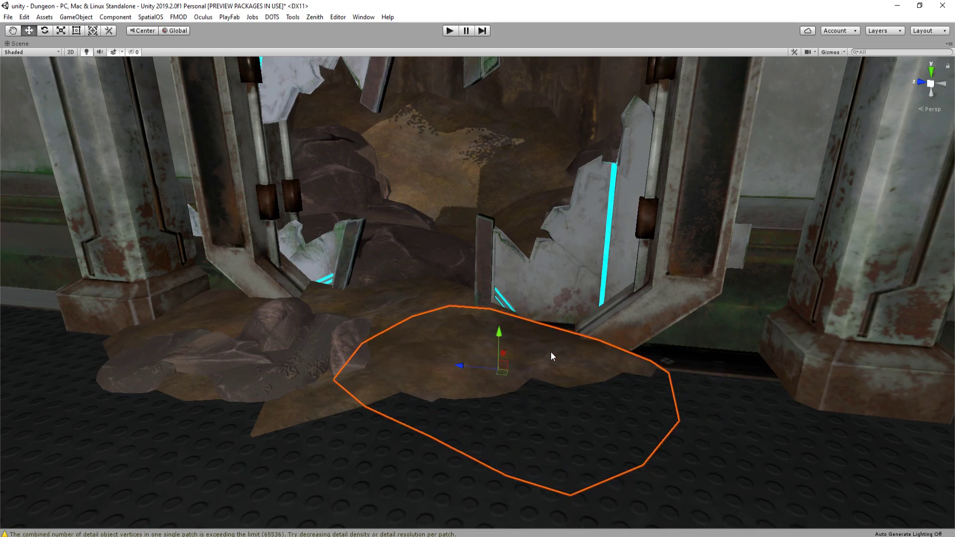
left_click_drag(551, 351, 462, 341, "alt")
key("e")
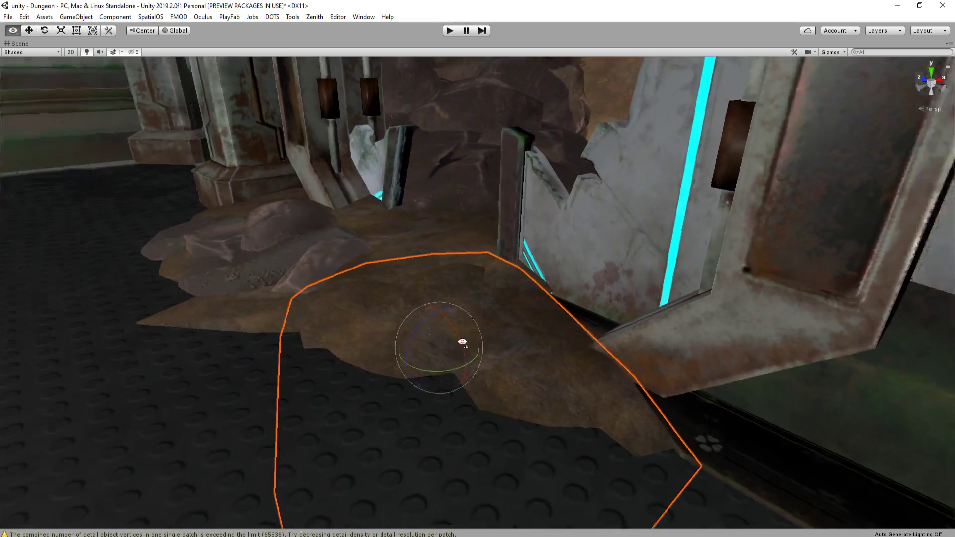
key("s")
right_click_drag(462, 341, 616, 261)
key("w")
Duplicate the small rock pile and move the copy to the crate side of the doorway
left_click(517, 244)
right_click_drag(517, 245, 449, 352)
key("s")
key("w")
key("w")
left_click(421, 359)
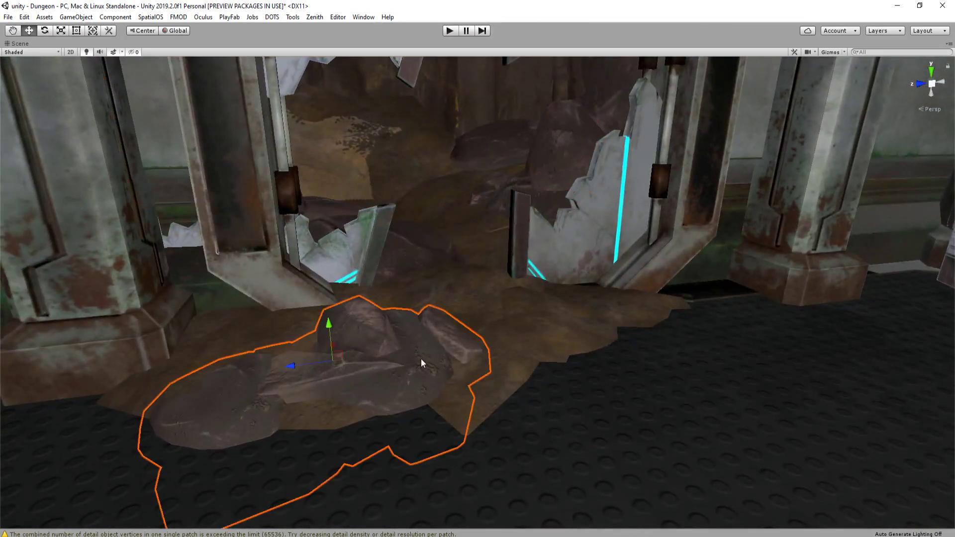
key("ctrl+d")
left_click_drag(336, 363, 601, 321)
Rotate and rescale the copied rock pile in front of the crate-side divider
key("e")
right_click_drag(601, 322, 556, 343)
key("w")
key("d")
key("r")
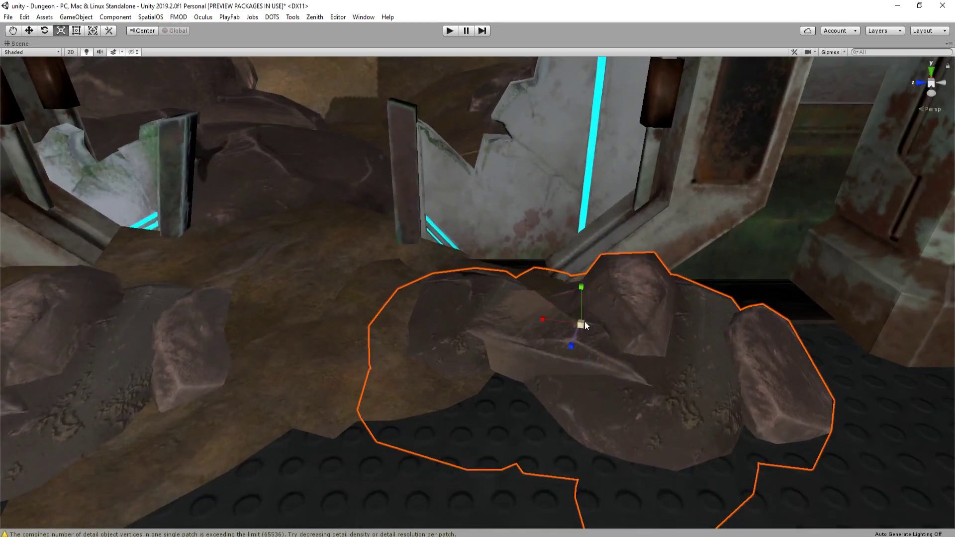
mouse_move(582, 325)
left_mouse_down()
mouse_move(472, 318)
mouse_move(575, 305)
mouse_move(567, 322)
left_mouse_up()
Move the copied rock pile against the door frame's crate-side base and turn it to fit beside the pillar
key("w")
key("e")
key("w")
left_click_drag(482, 314, 656, 331)
key("e")
scroll(652, 333, "down", 10)
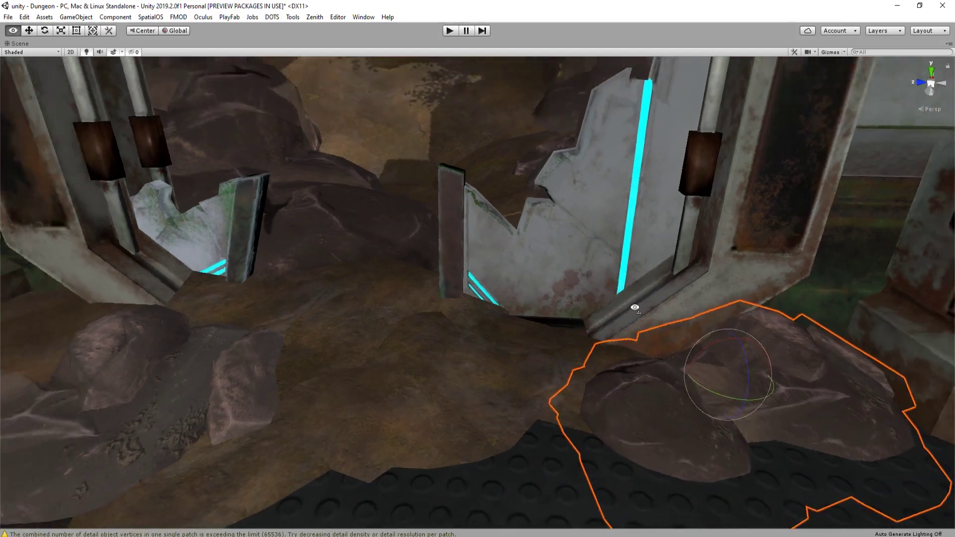
key("w")
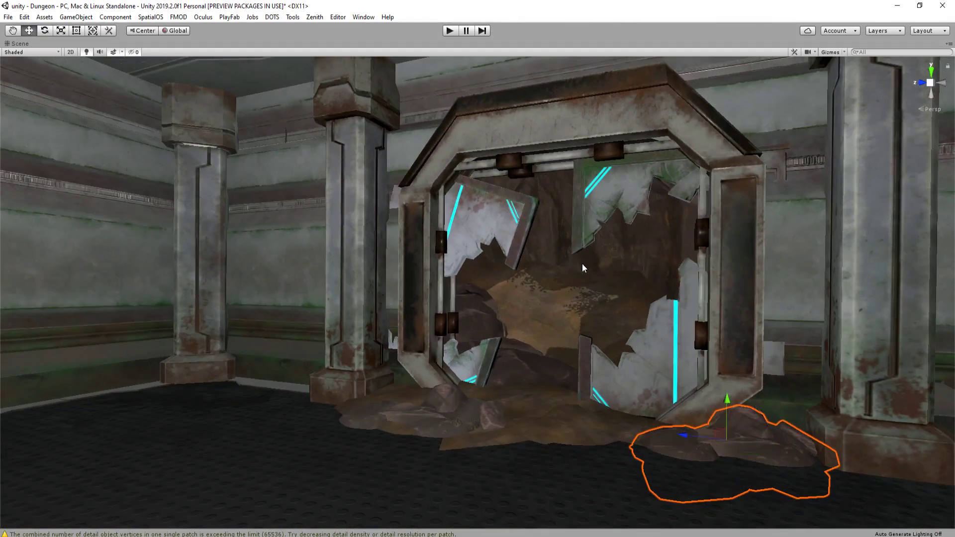
Examine the dressed cave-in doorway and the surrounding room from several angles
left_click(580, 264)
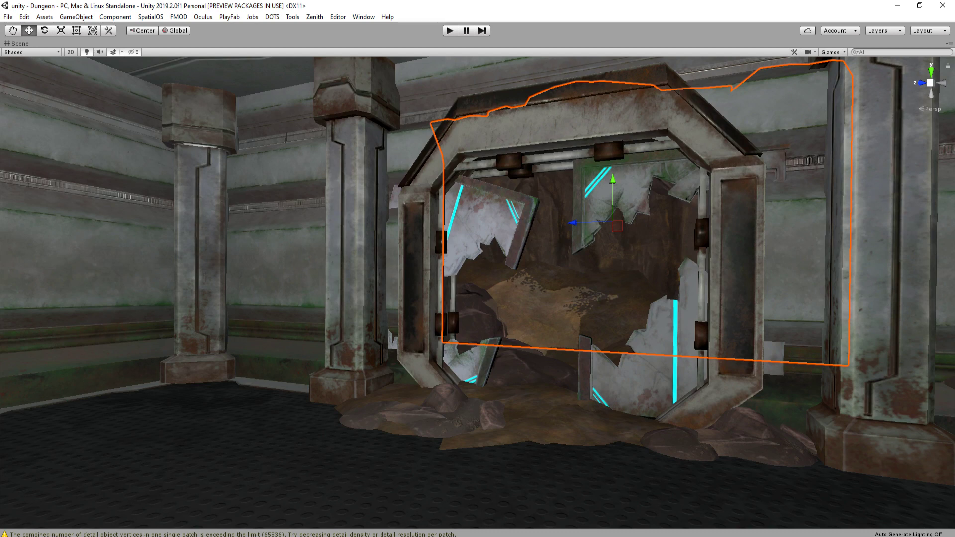
right_click_drag(616, 230, 654, 276)
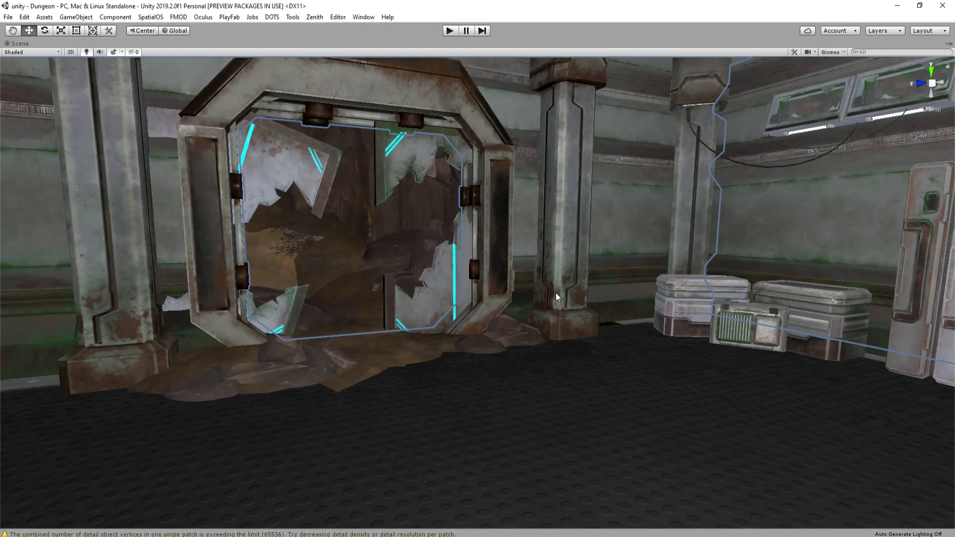
right_click_drag(556, 293, 660, 297)
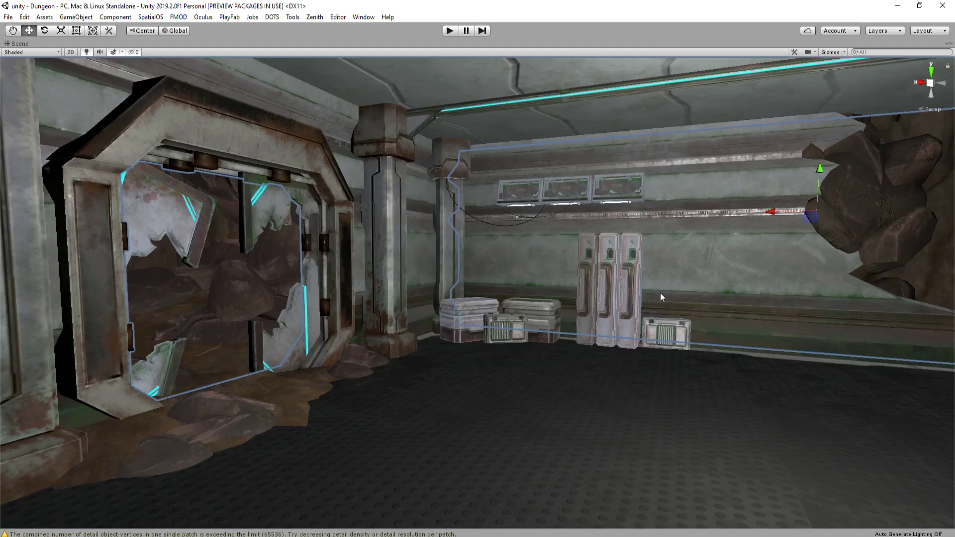
right_click_drag(539, 343, 452, 294)
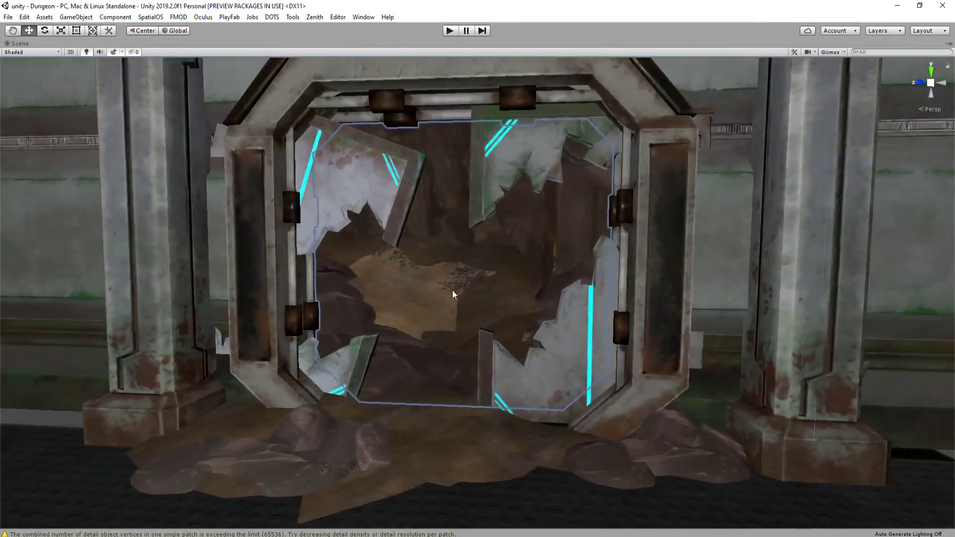
key("shift+space")
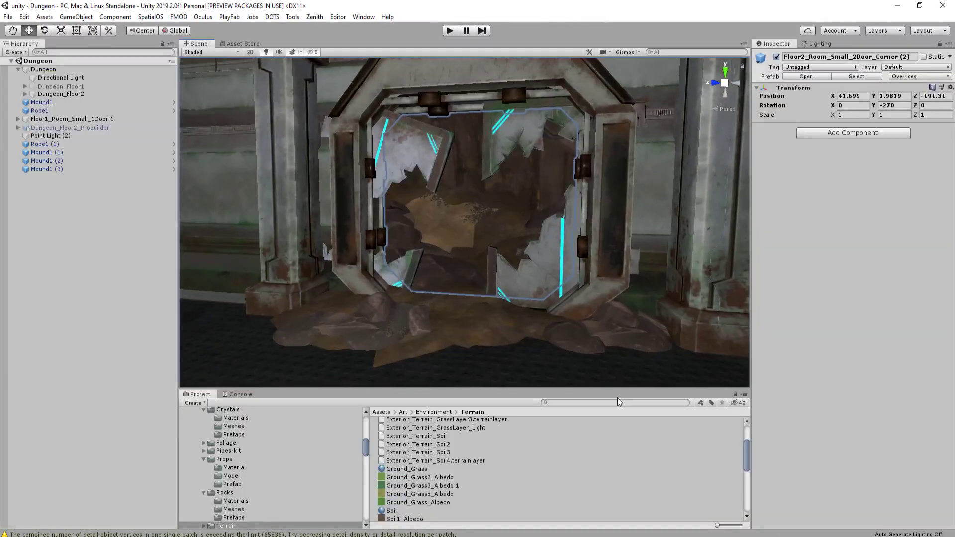
left_click(613, 401)
key("s")
right_click_drag(566, 256, 434, 246)
key("shift+space")
Try sliding the wall panel between the two corner pillars along the wall, and undo the move
left_click(356, 261)
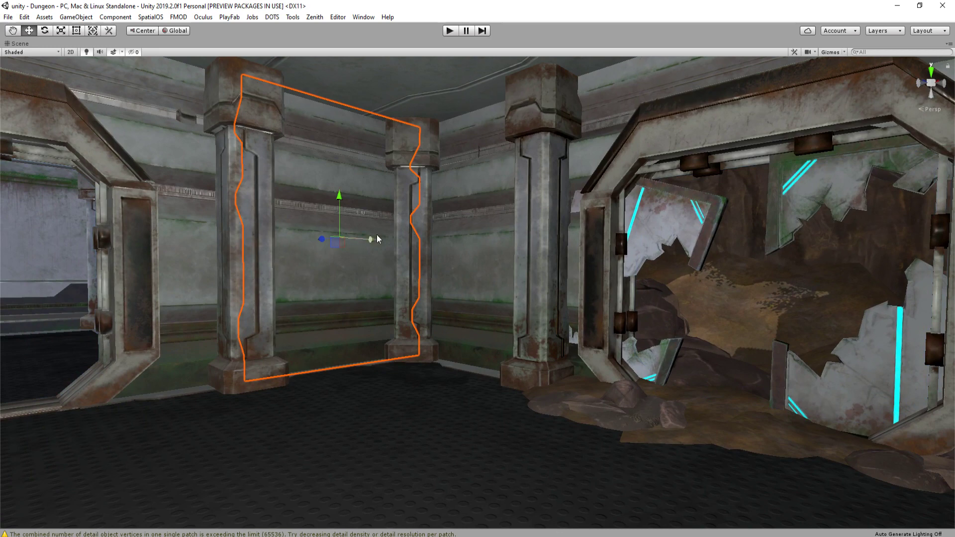
left_click_drag(377, 234, 465, 222)
key("ctrl+z")
key("ctrl+z")
Try lowering the floor section beside the cave-in doorway
left_click(396, 383)
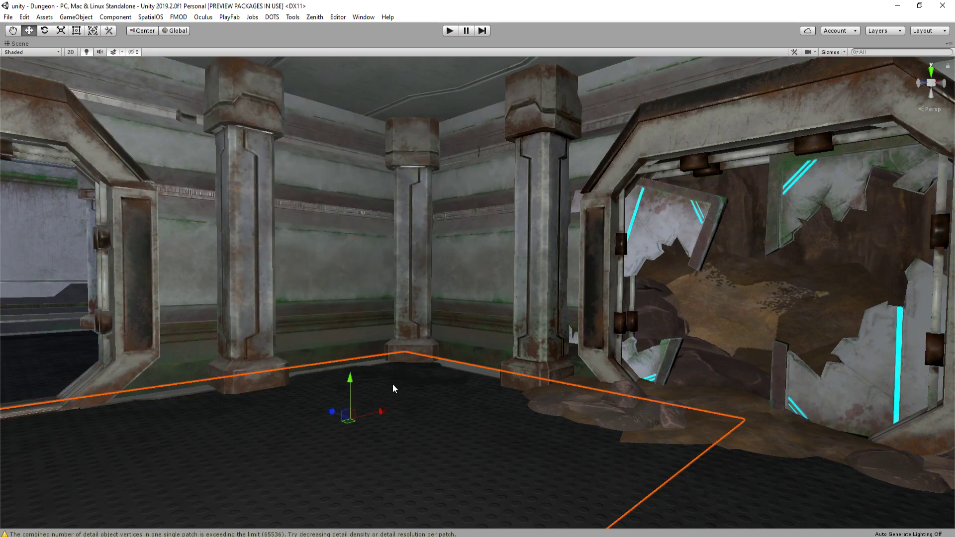
left_click_drag(354, 382, 358, 412)
right_click_drag(435, 336, 645, 320)
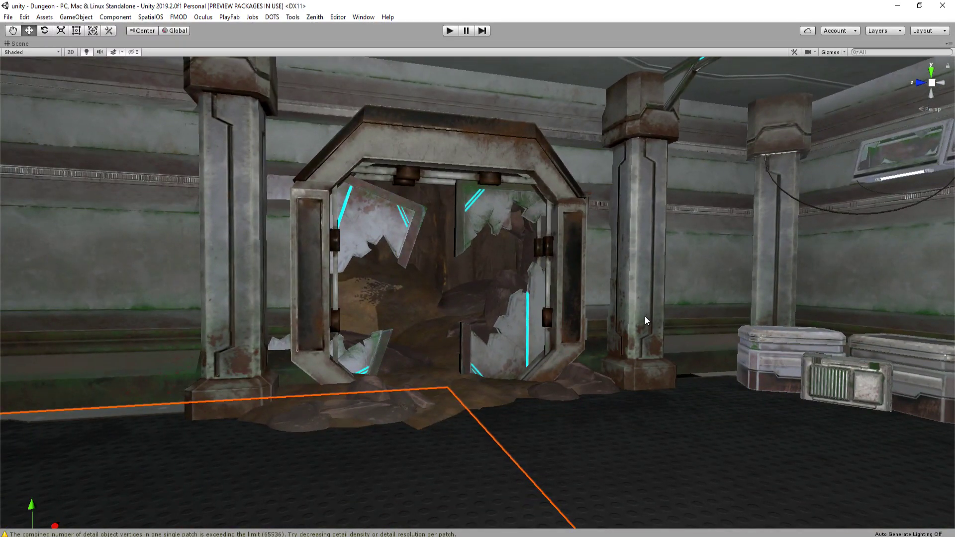
Search the project assets for "bush" and look through the results for a plant suited to the cave-in
right_click_drag(631, 315, 572, 344)
key("shift+space")
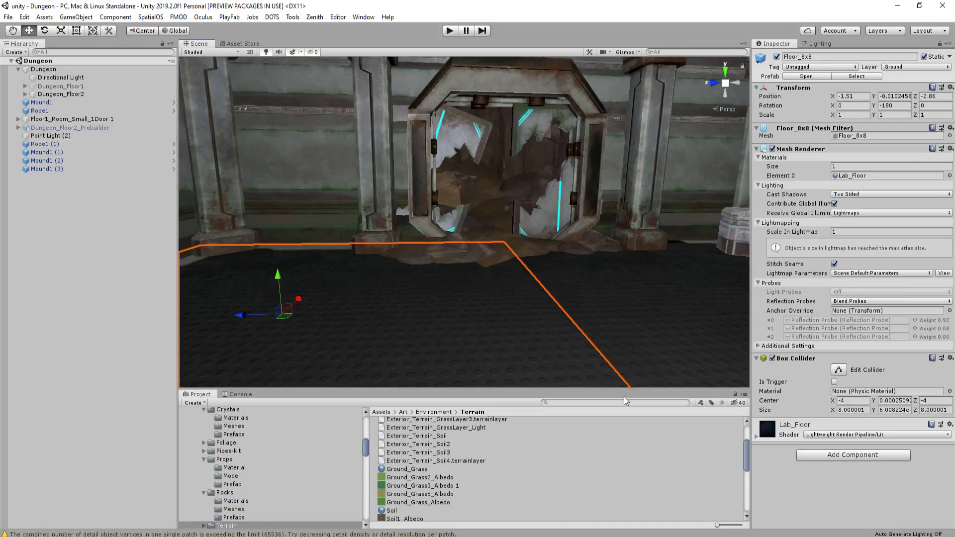
left_click(624, 402)
type("bush")
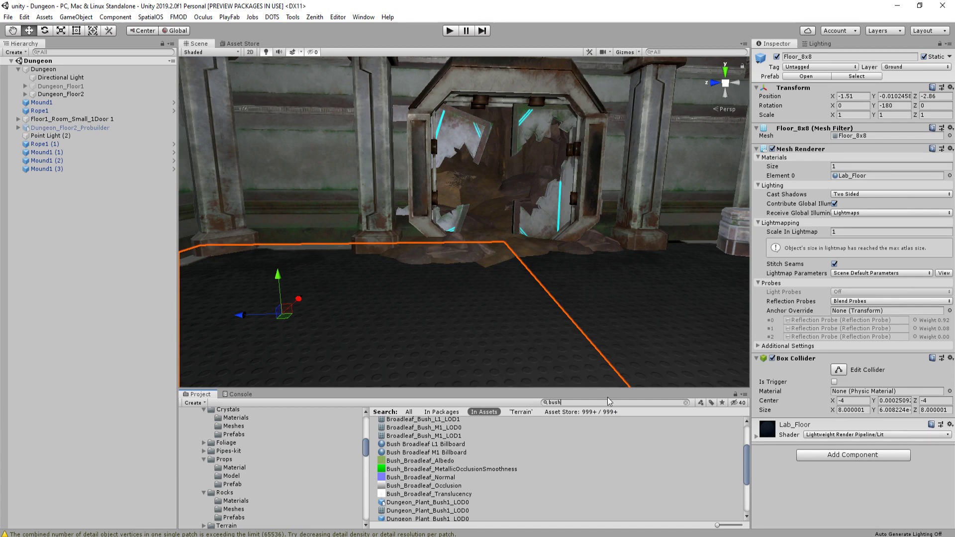
right_click_drag(500, 259, 473, 165)
key("w")
key("shift+space")
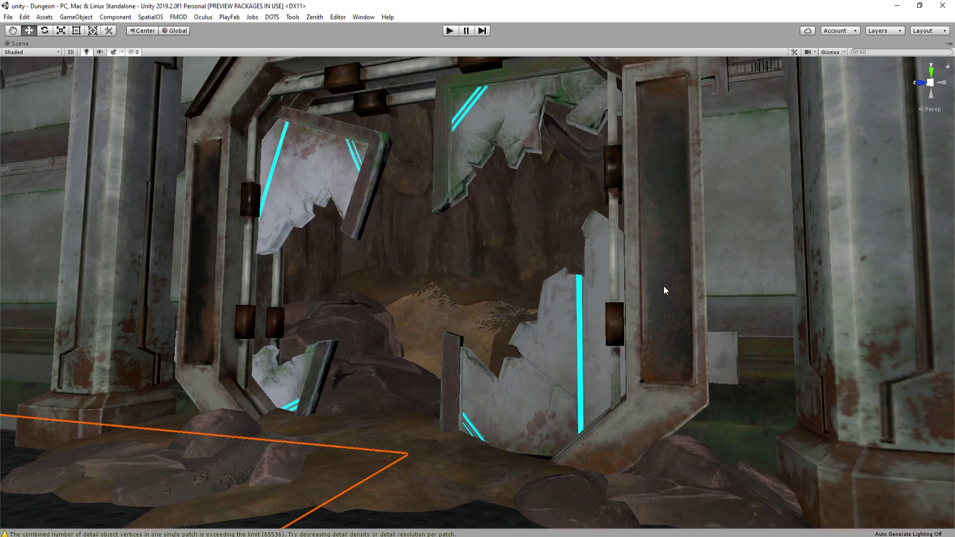
right_click_drag(663, 290, 477, 348)
key("shift+space")
scroll(463, 465, "down", 4)
scroll(460, 462, "up", 6)
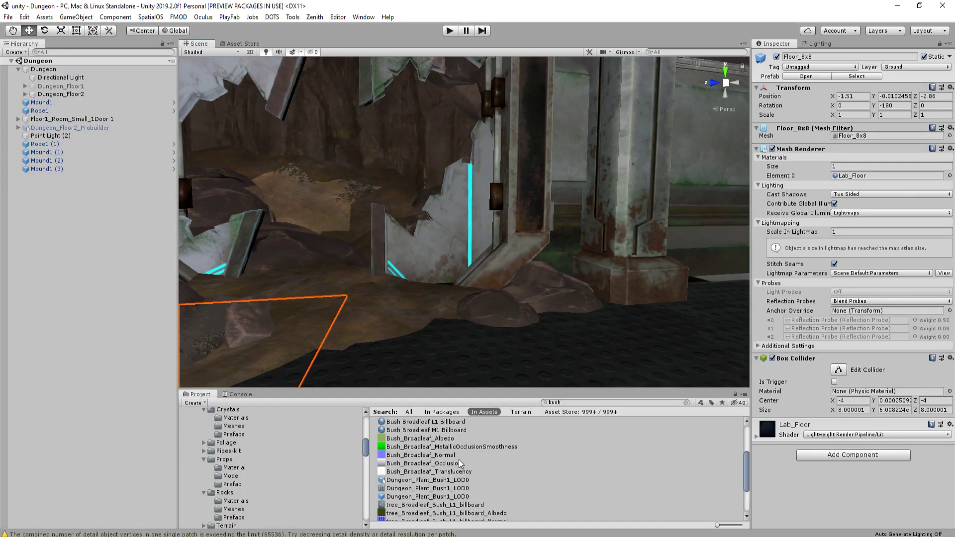
scroll(451, 459, "down", 6)
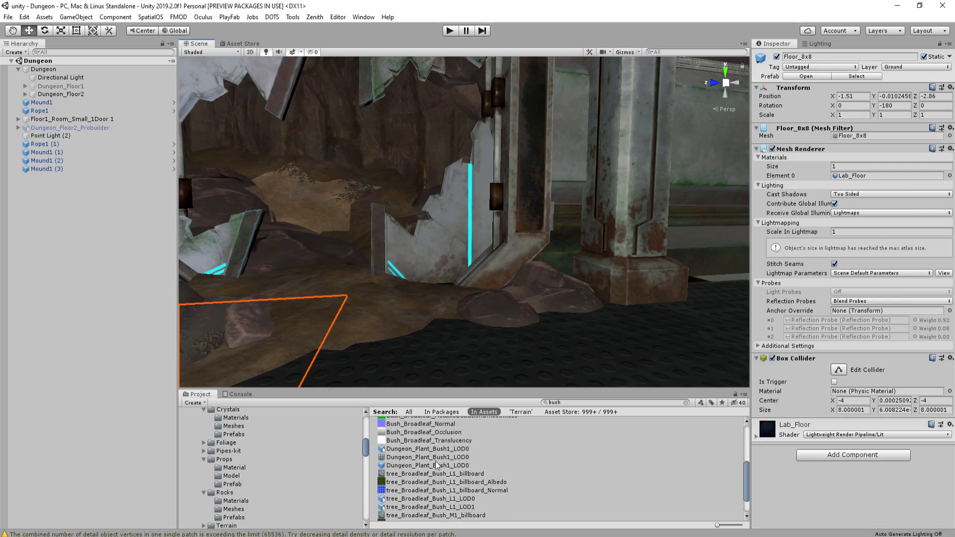
scroll(447, 468, "up", 5)
Preview the Broadleaf Bush L1 and M1 prefabs, add Broadleaf Bush M1 inside the cave-in doorway and resize it
left_click(434, 426)
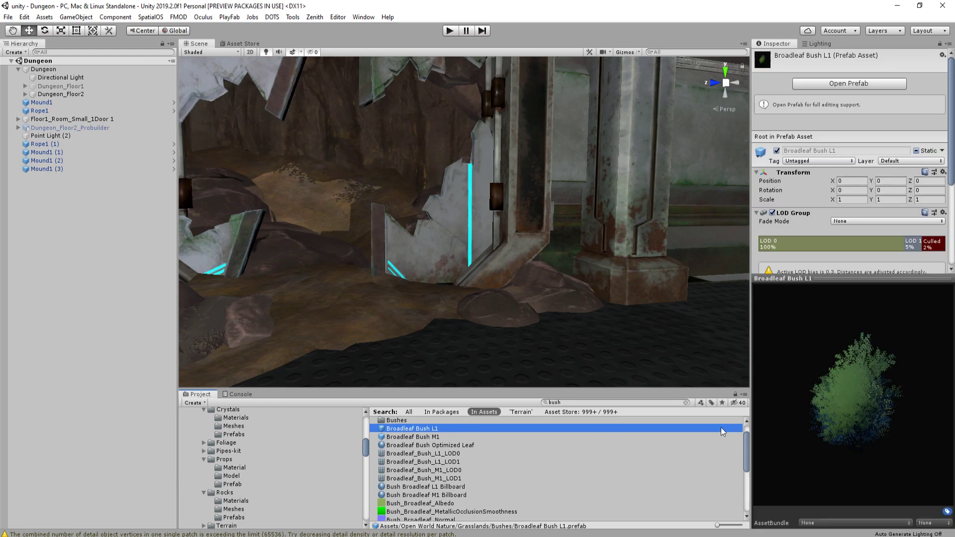
left_click(441, 440)
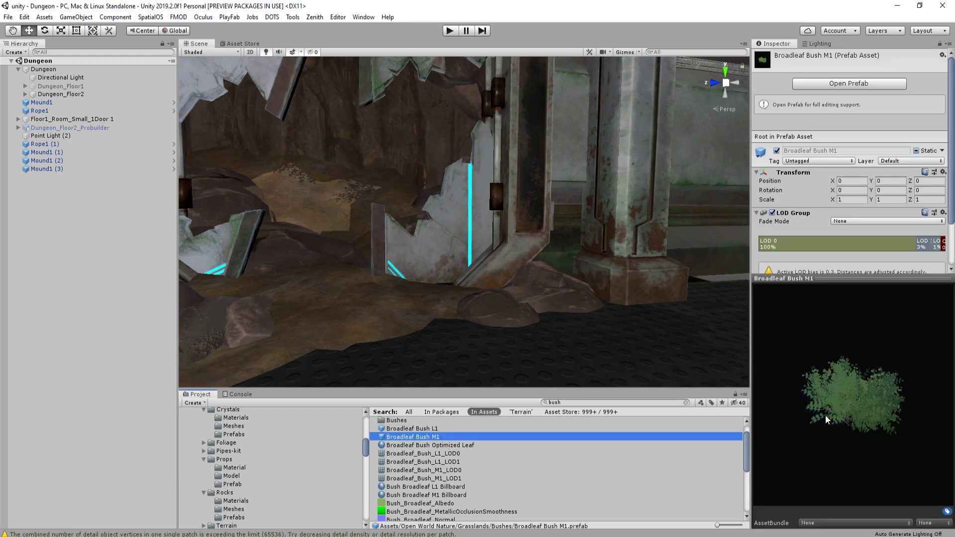
left_click_drag(431, 441, 364, 257)
key("shift+space")
right_click_drag(518, 242, 491, 265)
key("w")
key("r")
left_click_drag(538, 252, 702, 241)
Move the bush deeper into the cave and settle it among the dark rocks
key("w")
key("s")
right_click_drag(703, 242, 890, 255)
right_click_drag(405, 263, 533, 344)
key("w")
left_click_drag(548, 305, 410, 190)
key("e")
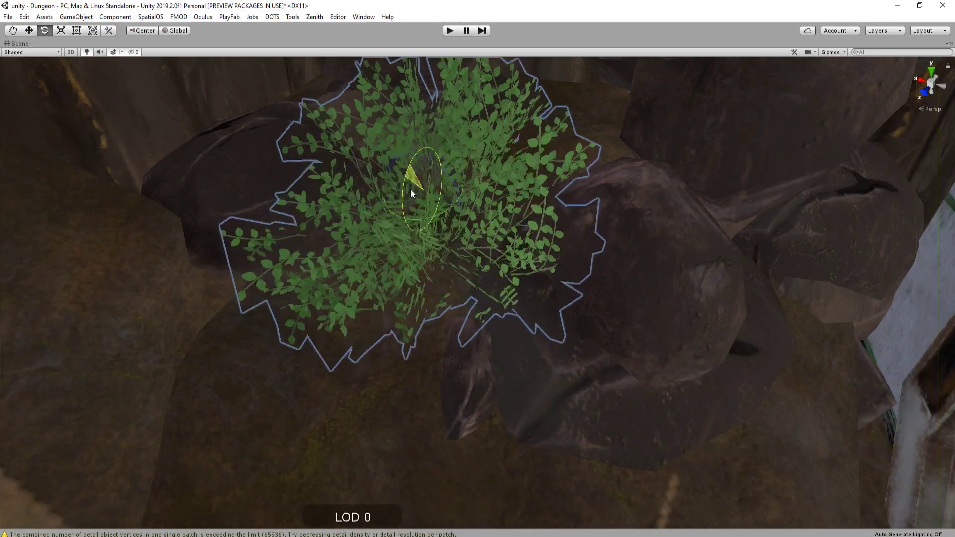
key("w")
left_click_drag(428, 157, 434, 183)
Duplicate the bush and position the copy behind the rocks on the opposite side of the sandy patch
right_click_drag(434, 182, 651, 339)
key("ctrl+d")
left_click_drag(750, 388, 153, 273)
key("e")
key("r")
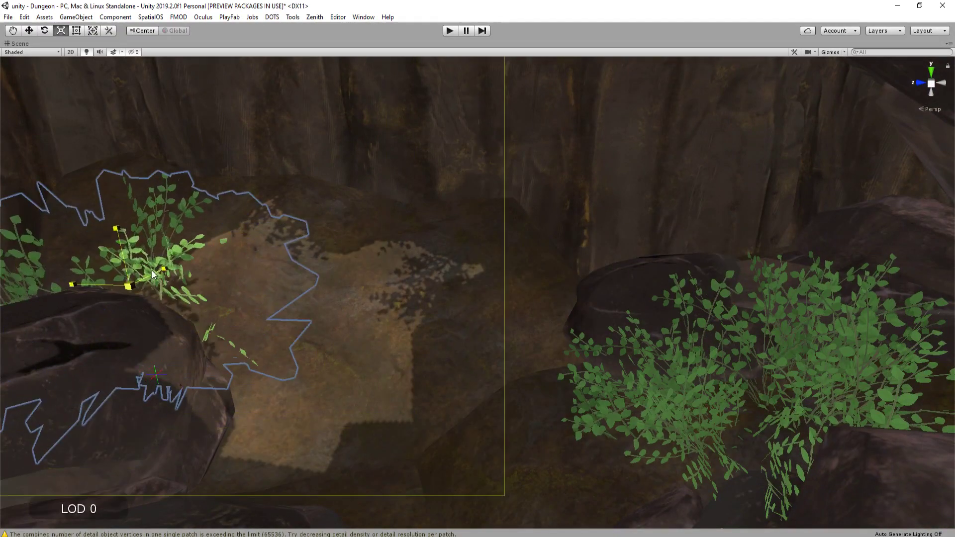
right_click_drag(294, 266, 257, 250)
left_click_drag(275, 276, 298, 211)
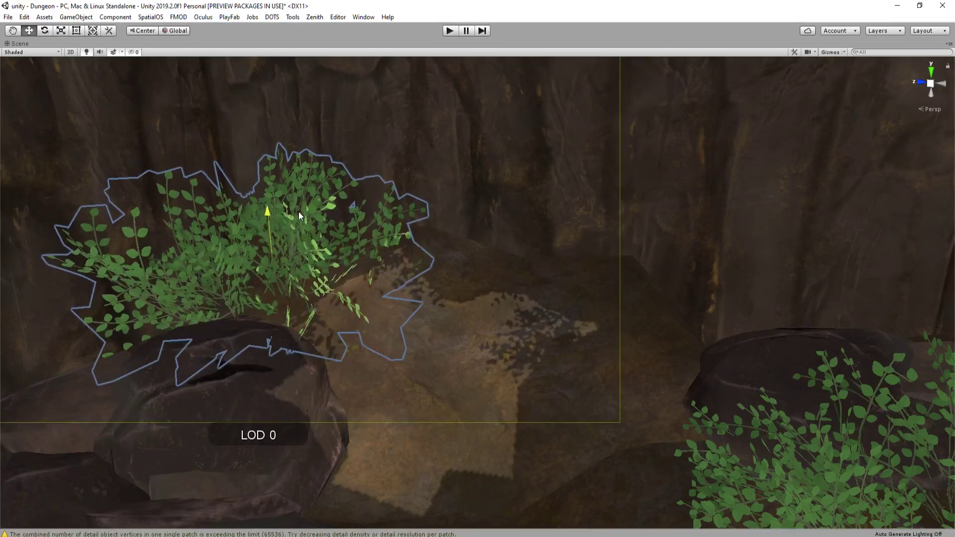
mouse_move(257, 240)
left_mouse_down()
mouse_move(271, 267)
mouse_move(321, 260)
mouse_move(252, 226)
mouse_move(248, 241)
left_mouse_up()
Examine the bushes, the cave's sky opening and the broken doorway from inside and outside the room
right_click_drag(274, 242, 208, 241)
key("s")
key("w")
right_click_drag(542, 240, 349, 279)
right_click_drag(88, 318, 437, 204)
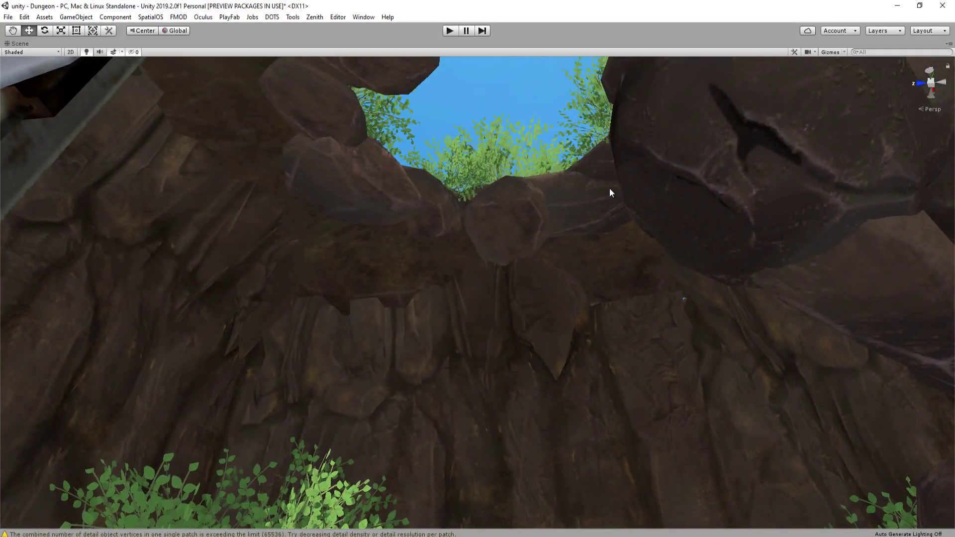
right_click_drag(555, 188, 550, 169)
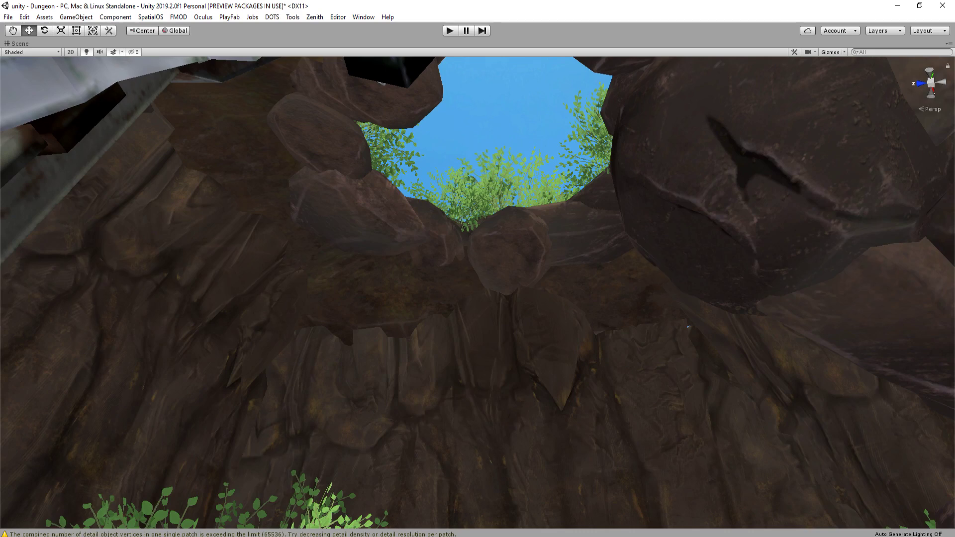
right_click_drag(445, 244, 567, 204)
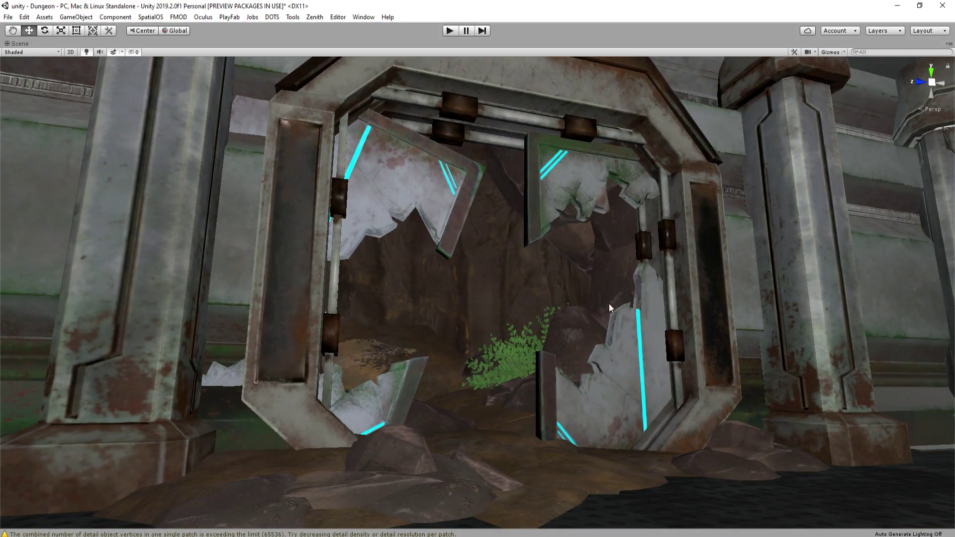
key("w")
right_click_drag(586, 275, 490, 320)
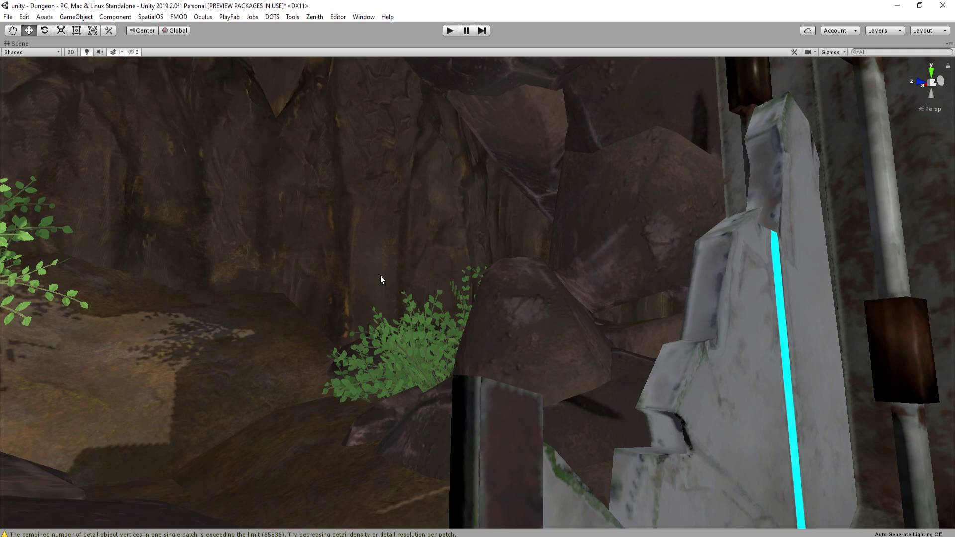
key("s")
right_click_drag(381, 279, 318, 285)
key("d")
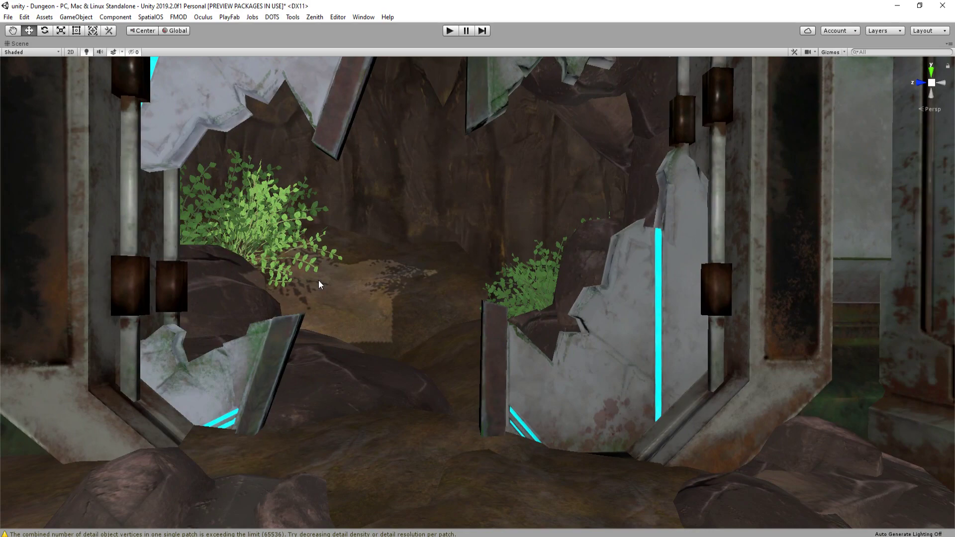
right_click_drag(319, 282, 278, 268)
key("w")
key("s")
key("w")
scroll(455, 282, "down", 3)
key("s")
key("w")
right_click_drag(461, 319, 520, 328)
left_click(520, 327)
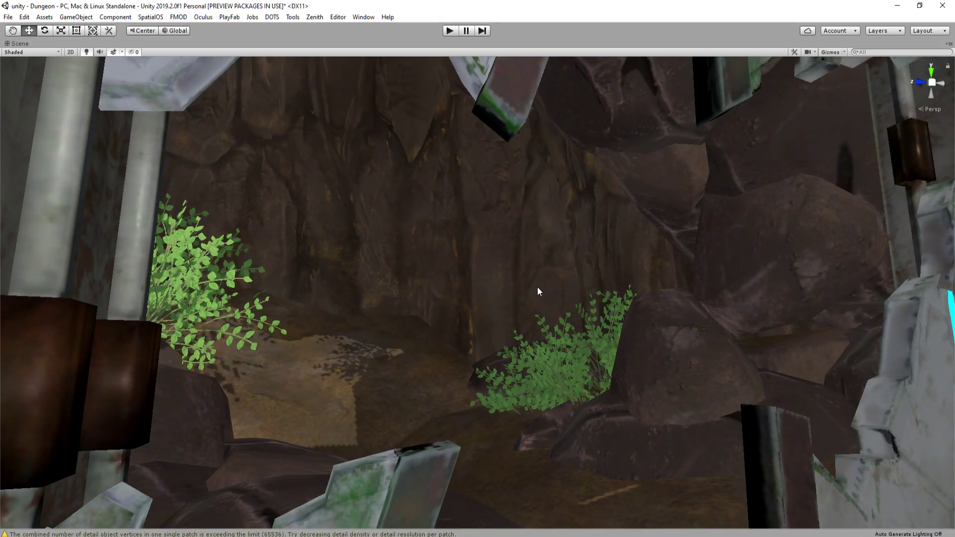
Turn and resize the rock pile at the cave's back wall behind the bush, and shift it along the wall
right_click_drag(560, 213, 516, 243)
left_click(514, 242)
key("e")
left_click_drag(432, 261, 581, 273)
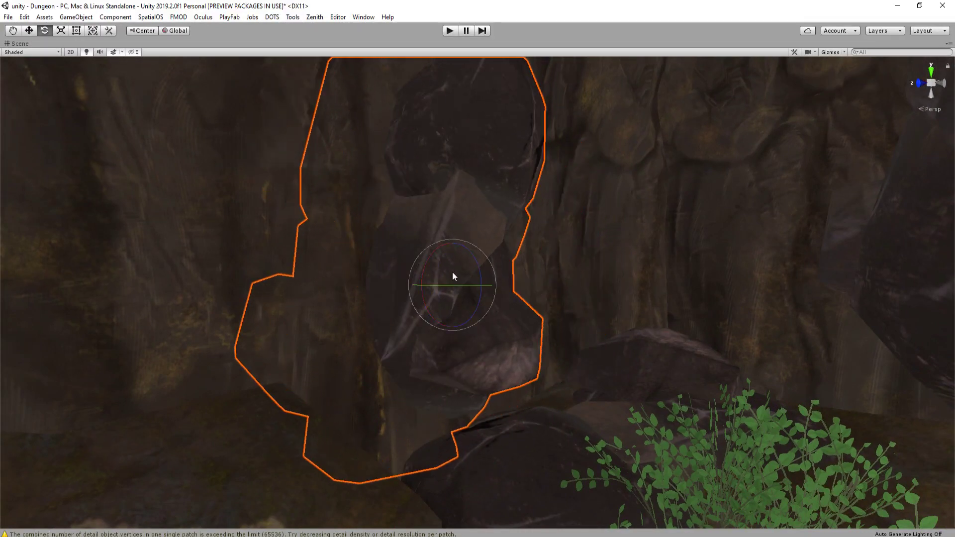
key("r")
left_click_drag(426, 272, 418, 280)
left_click_drag(459, 249, 457, 256)
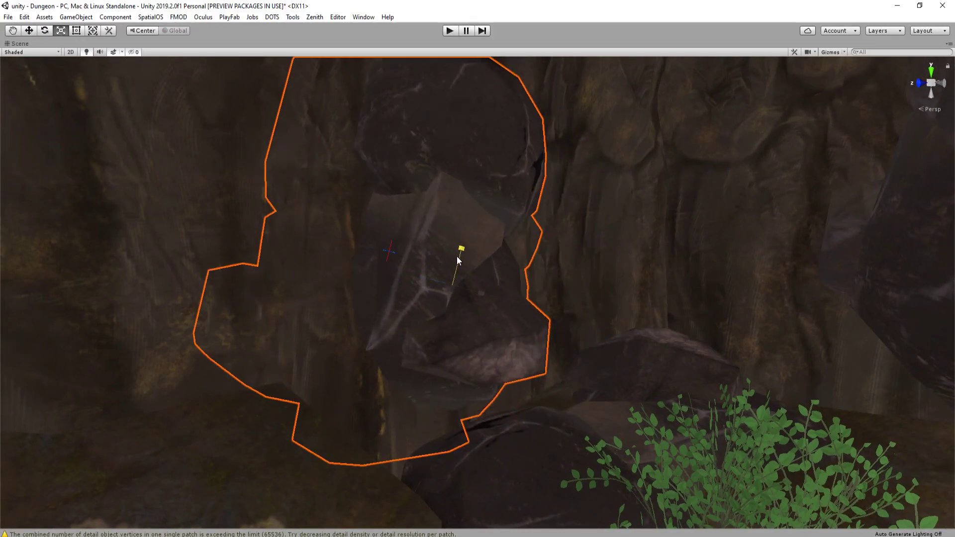
left_click_drag(480, 290, 516, 215)
Rotate the back-wall rock pile further to change which rock faces show toward the doorway
key("e")
key("w")
key("r")
key("e")
left_click_drag(501, 260, 488, 273)
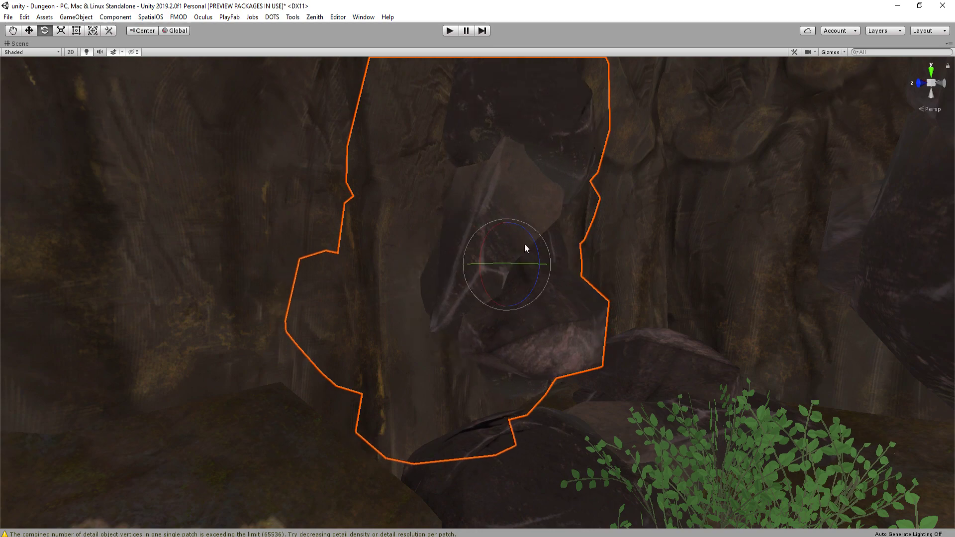
left_click_drag(524, 247, 446, 248)
key("w")
scroll(446, 249, "down", 10)
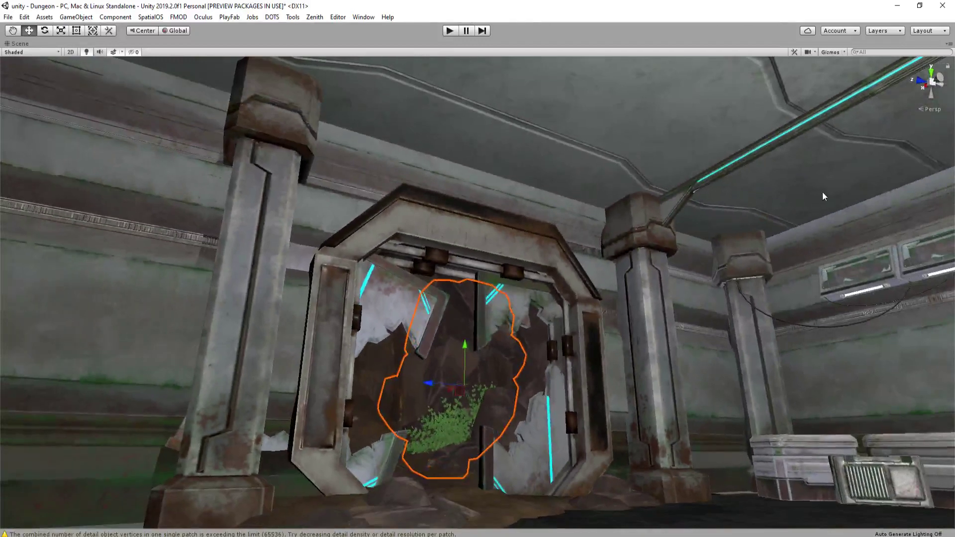
Slide the rock pile along the back wall toward the crate side, judging its place through the doorway
left_click(822, 192)
right_click_drag(557, 234, 541, 275)
key("w")
left_click(500, 283)
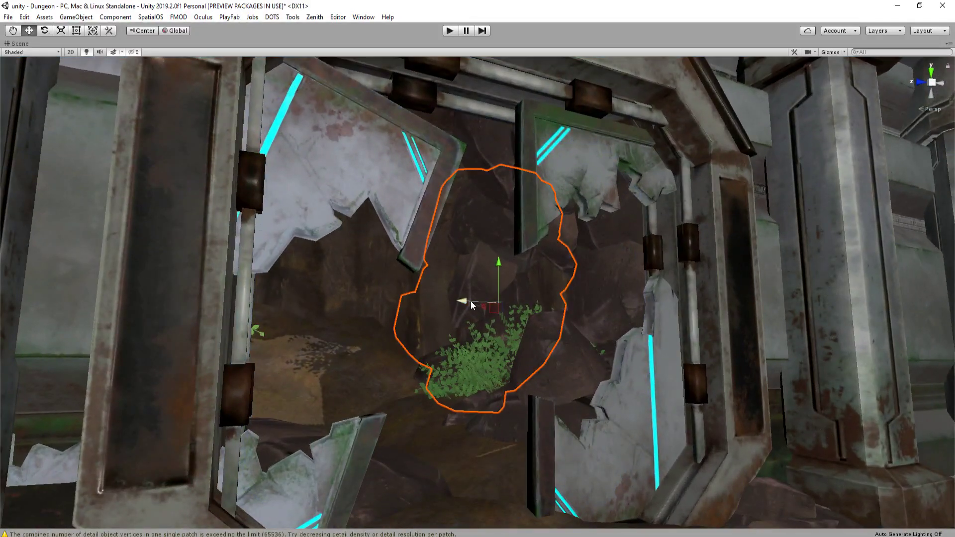
left_click_drag(470, 300, 520, 291)
Turn the rock pile again and adjust its height against the cave wall above the bush
key("e")
key("w")
right_click_drag(527, 258, 485, 298)
key("e")
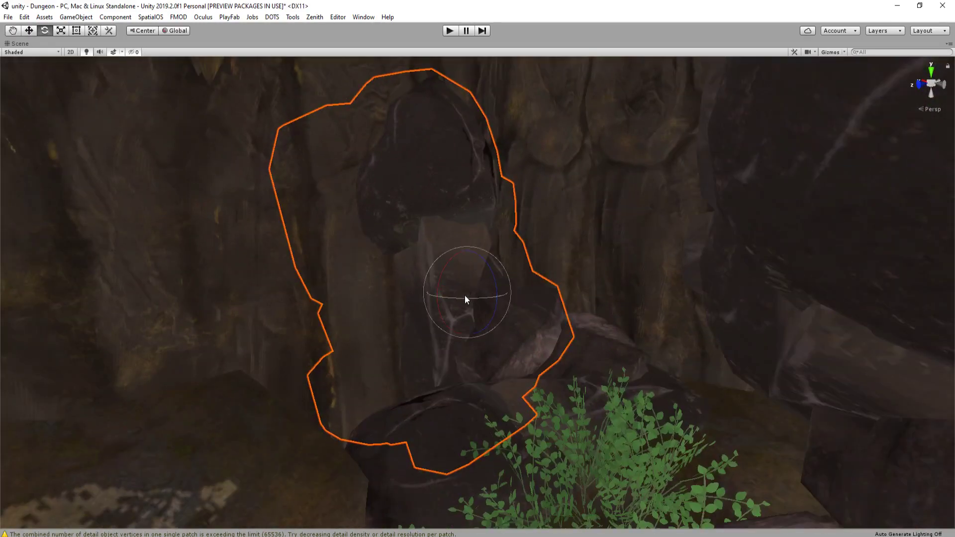
left_click_drag(465, 295, 419, 313)
key("w")
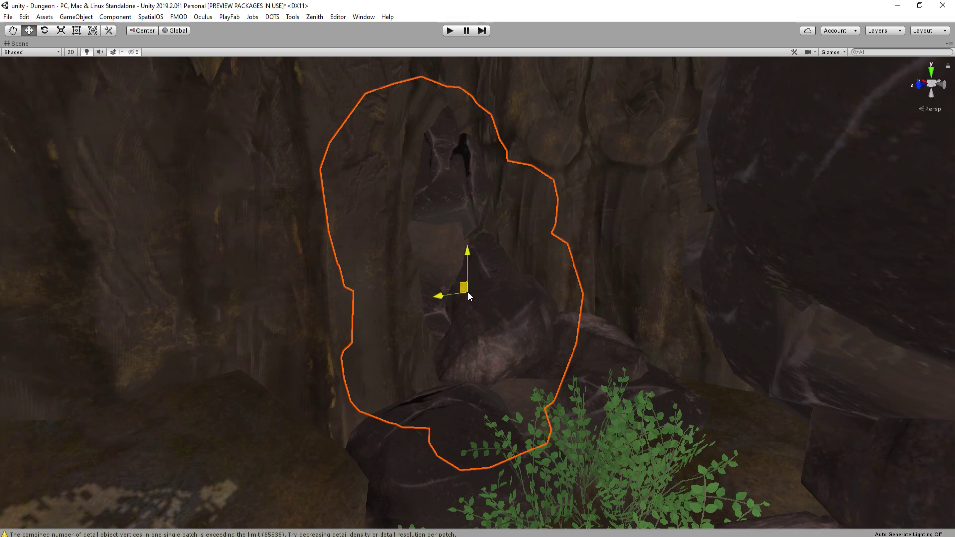
left_click_drag(467, 291, 461, 302)
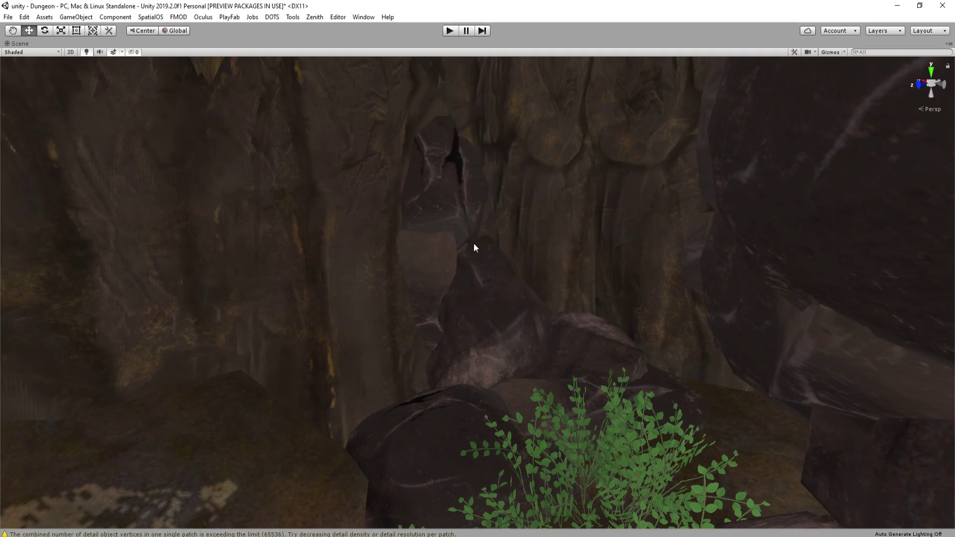
left_click_drag(460, 261, 935, 346)
Flip the rock pile upside down by scaling it, and rotate it to fit the wall
key("e")
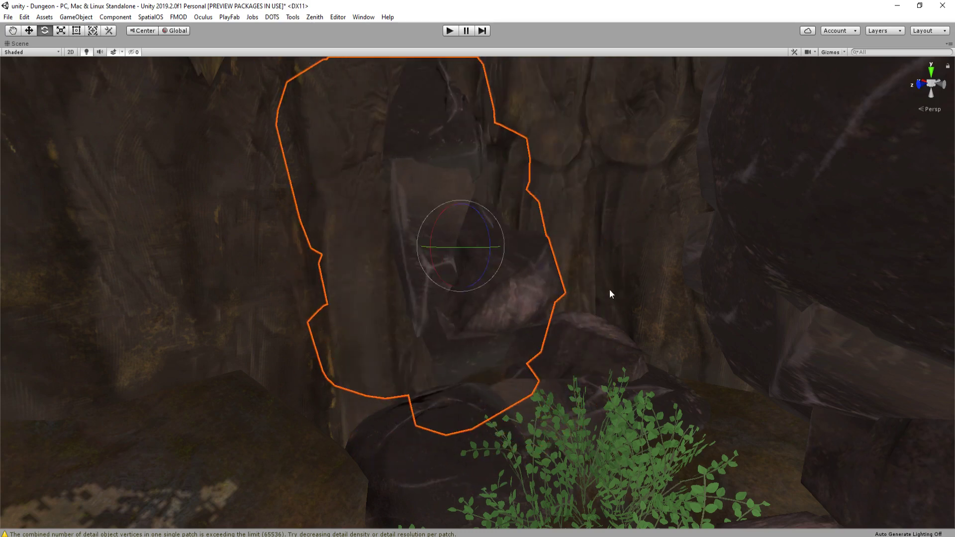
key("r")
left_click_drag(461, 247, 503, 252)
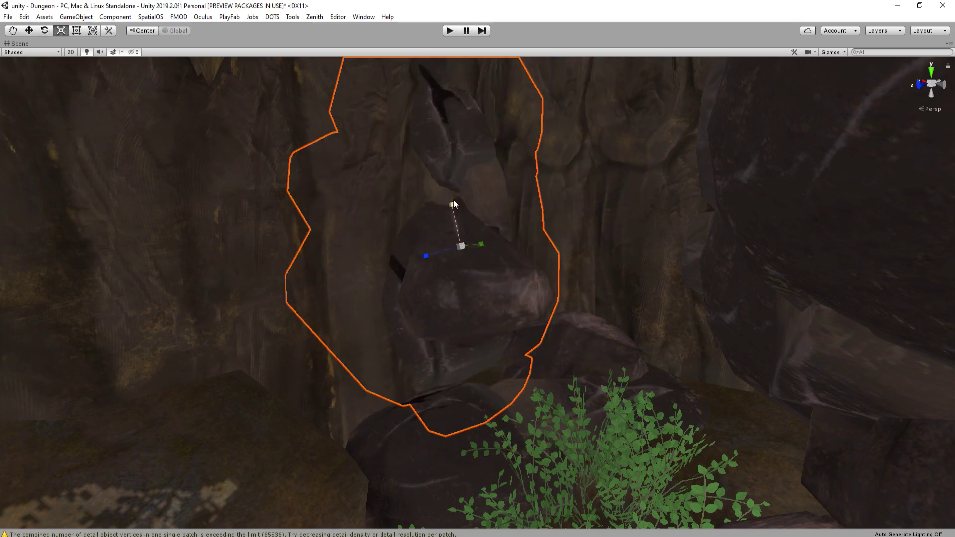
left_click_drag(453, 202, 476, 285)
key("e")
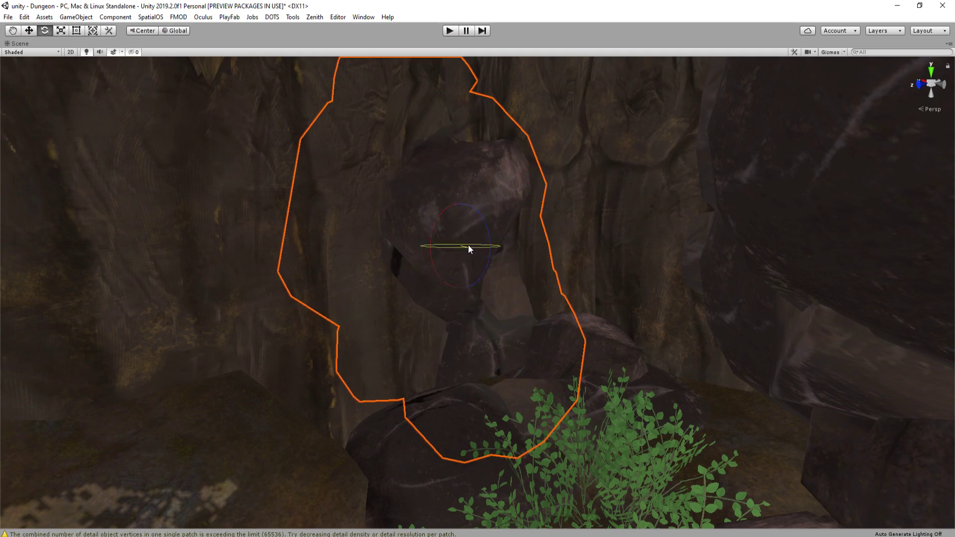
left_click_drag(467, 245, 470, 229)
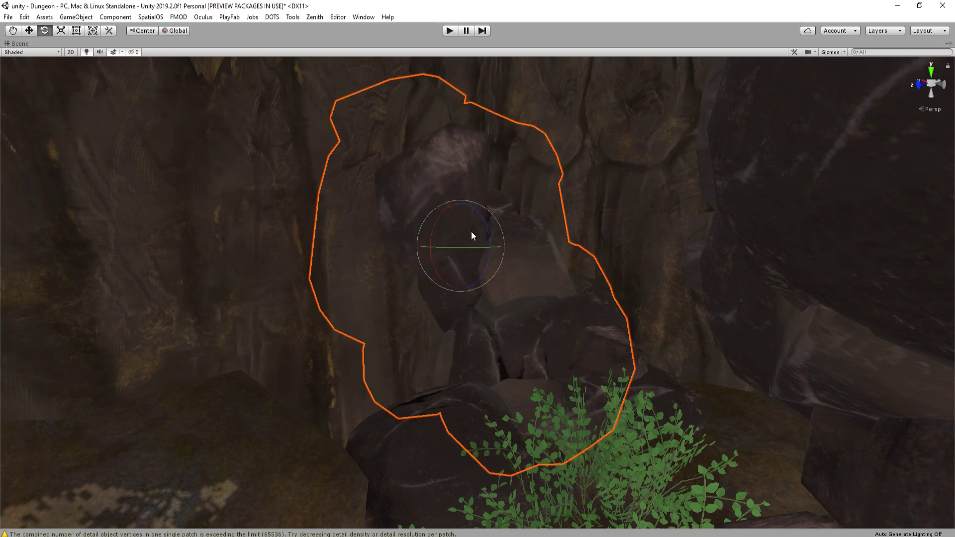
Move the flipped rock pile against the surrounding rocks behind the bush and fine-tune its rotation
right_click_drag(471, 252, 501, 289)
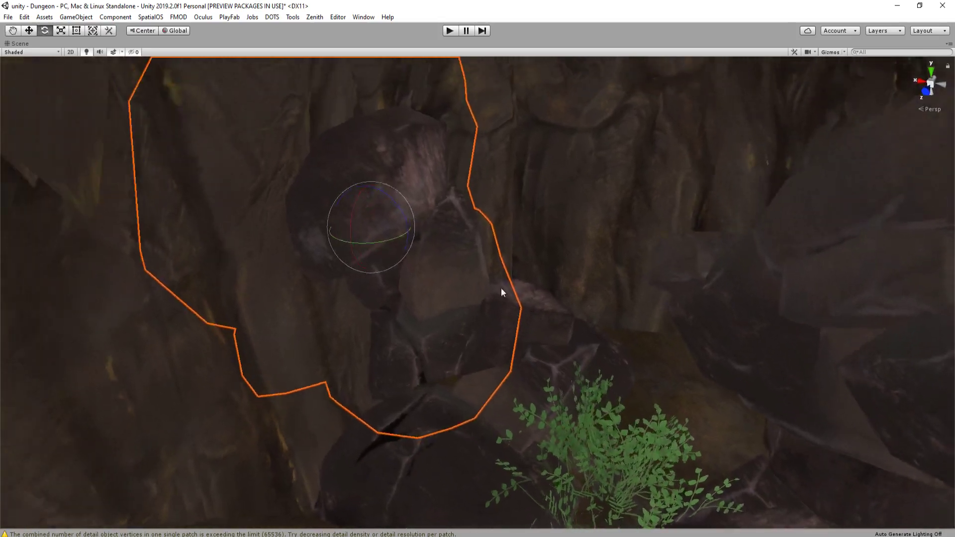
key("w")
left_click_drag(378, 243, 426, 258)
key("e")
right_click_drag(426, 258, 502, 216)
key("w")
key("e")
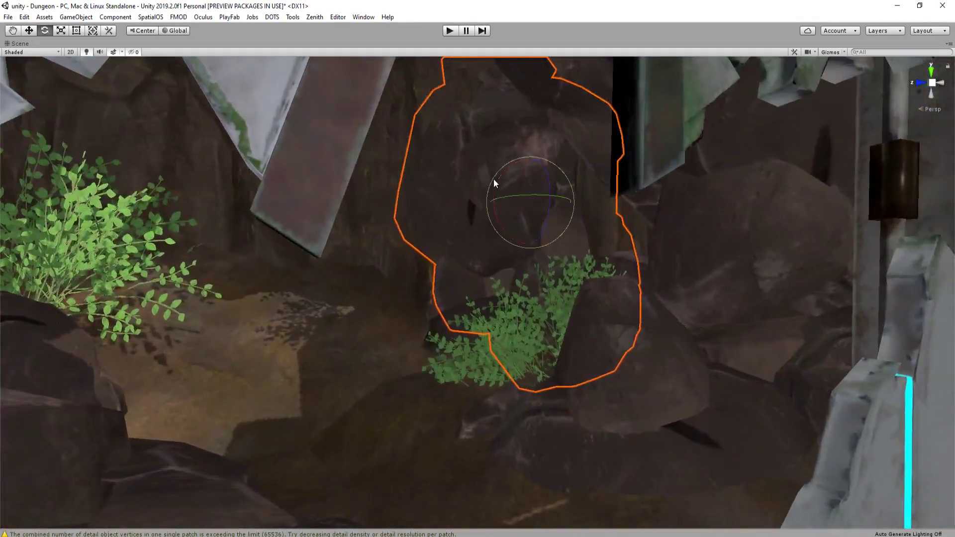
left_click_drag(493, 178, 548, 207)
Check the dressed cave-in doorway from the room and save the scene
key("w")
mouse_move(549, 207)
right_mouse_down()
mouse_move(539, 213)
mouse_move(549, 213)
right_mouse_up()
key("s")
left_click(638, 218)
key("s")
right_click_drag(638, 219, 657, 214)
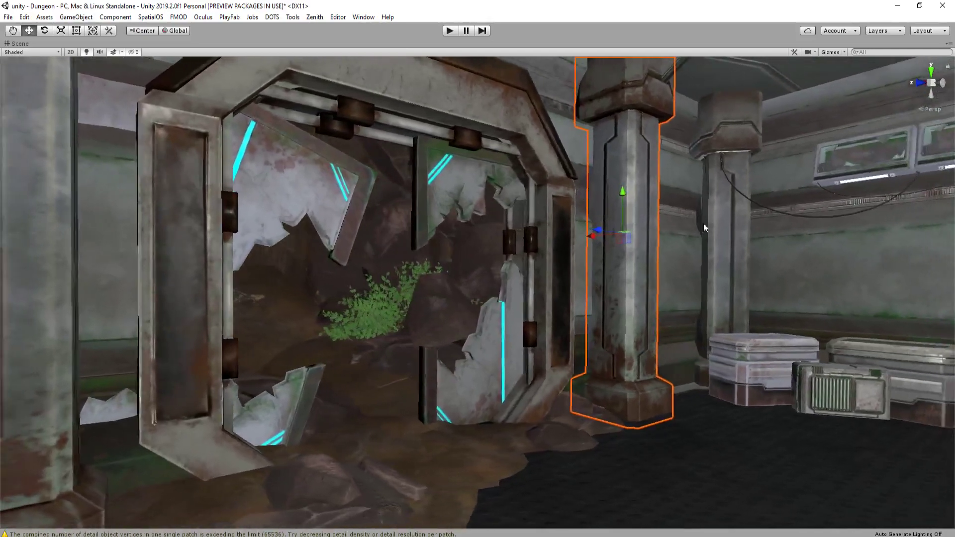
right_click_drag(517, 307, 470, 320)
key("w")
key("s")
key("ctrl+s")
Search the project assets for "mushroom" and add the mushroom1, mushroom2 and mushroom3 prefabs to the scene hierarchy
key("shift+space")
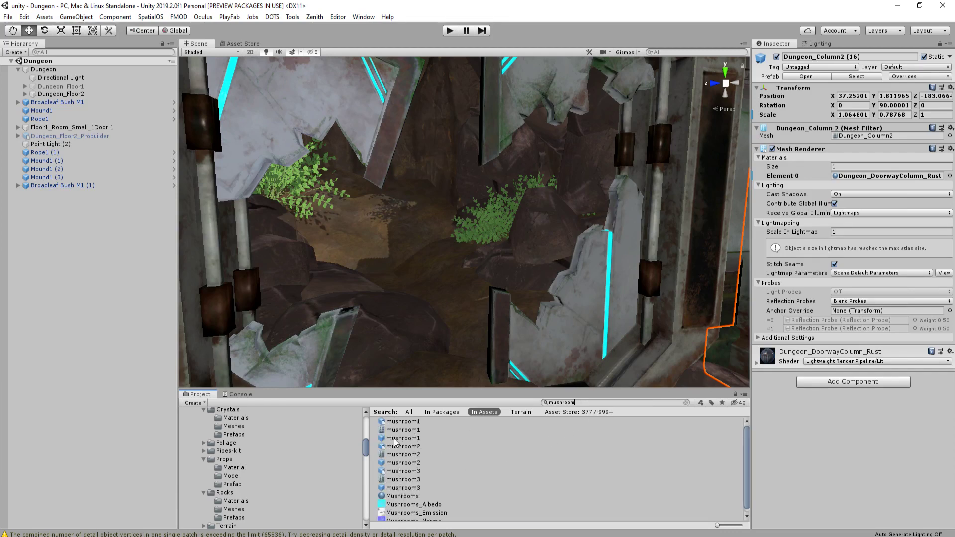
left_click(396, 441)
left_click(401, 462)
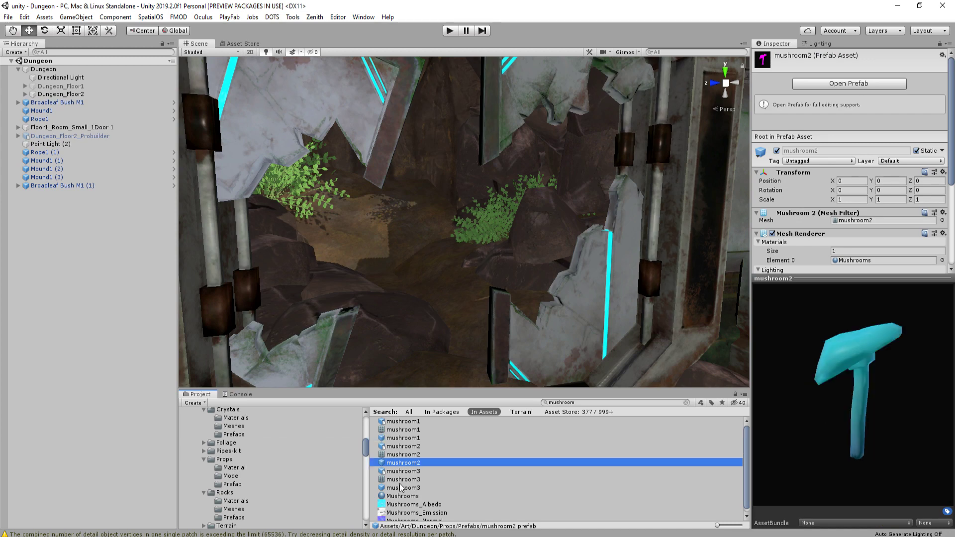
left_click(400, 487)
left_click(404, 463, "ctrl")
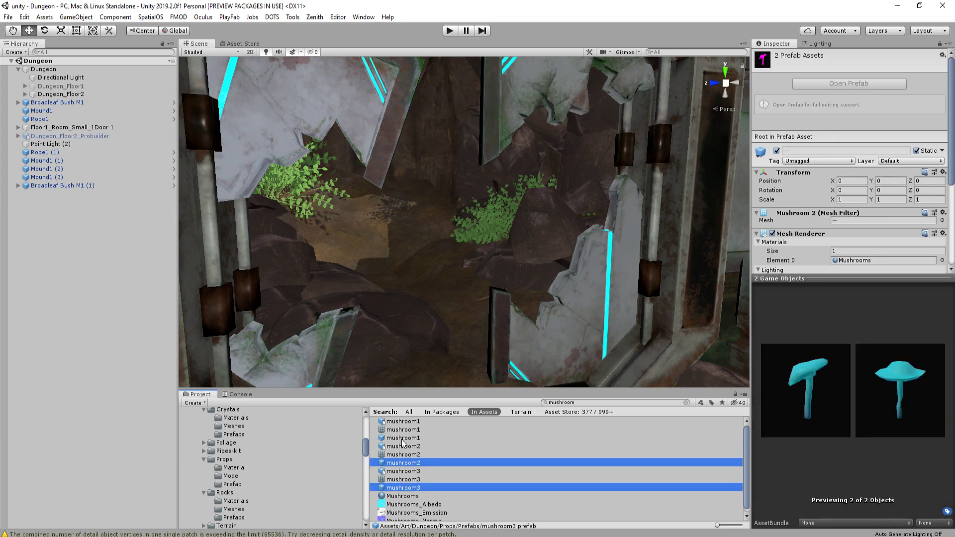
left_click(404, 438, "ctrl")
left_click_drag(405, 440, 78, 396)
Create an empty object named Mushrooms and parent mushroom1, mushroom2 and mushroom3 under it
key("s")
right_click_drag(522, 194, 553, 218)
key("w")
left_click(58, 298)
right_click(58, 297)
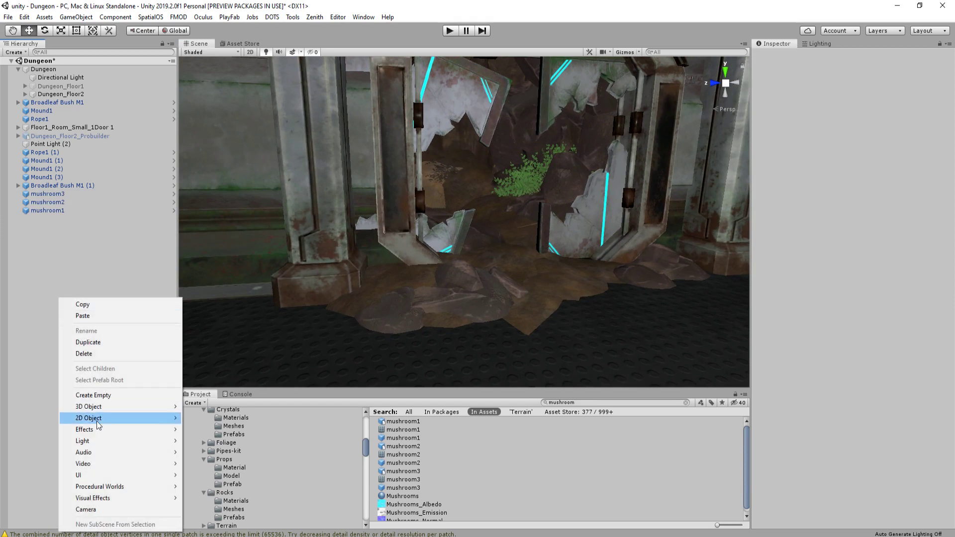
left_click(107, 396)
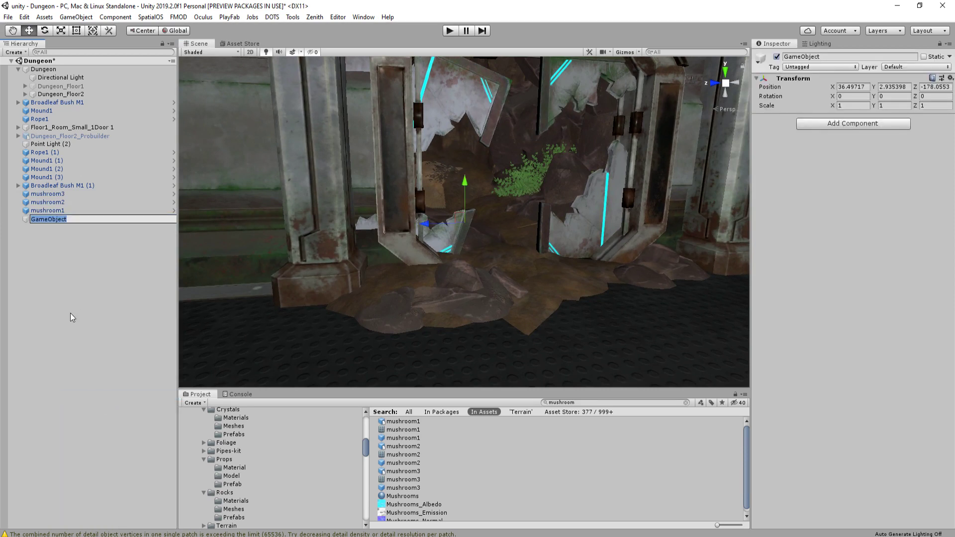
type("Mushrooms")
key("Return")
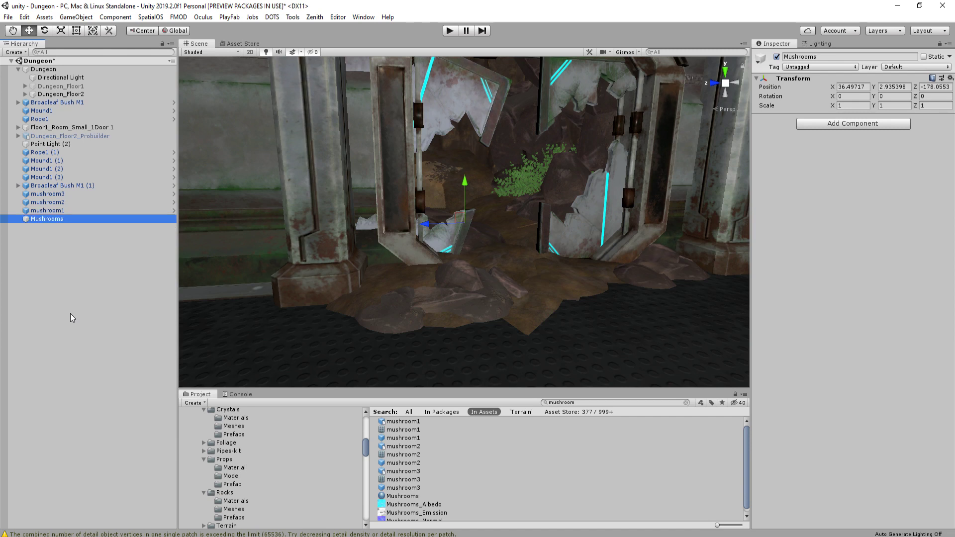
left_click(75, 193)
left_click(55, 211, "shift")
left_click_drag(55, 211, 47, 220)
Create an empty object named Mound and parent Mound1 (1), Mound1 (2) and Mound1 (3) under it
right_click(67, 255)
left_click(110, 353)
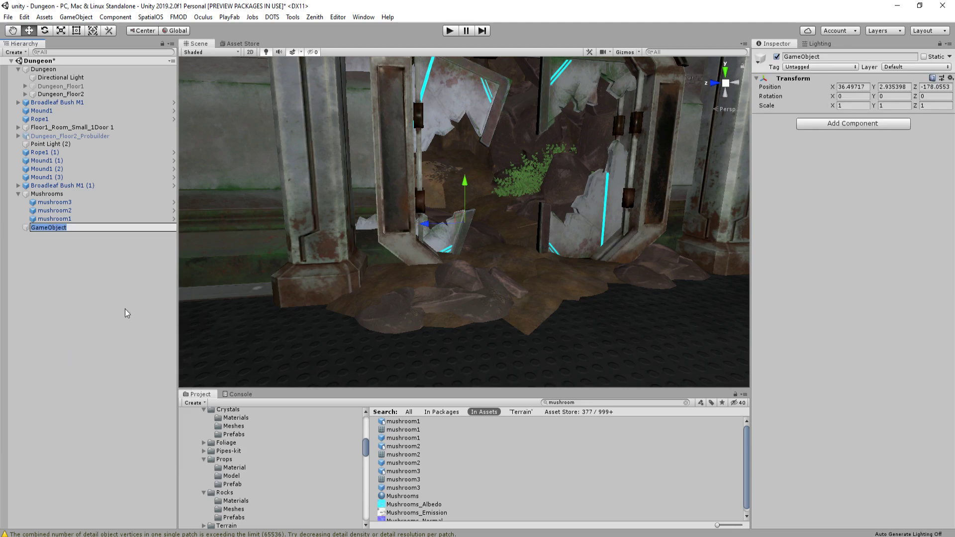
type("Mound")
key("Return")
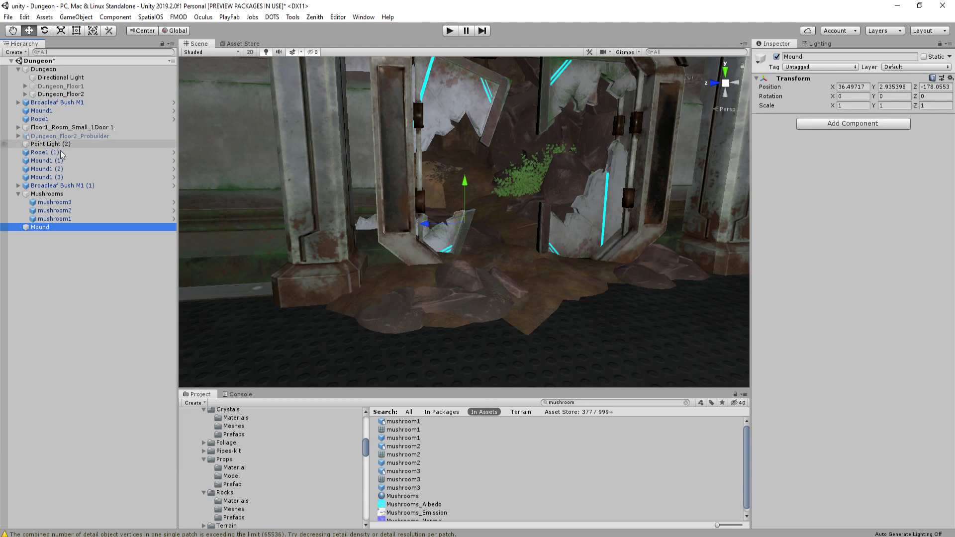
left_click(45, 160)
left_click(47, 178, "shift")
left_click_drag(47, 178, 41, 230)
Create an empty object named Rope and parent Rope1 and Rope1 (1) under it
right_click(47, 255)
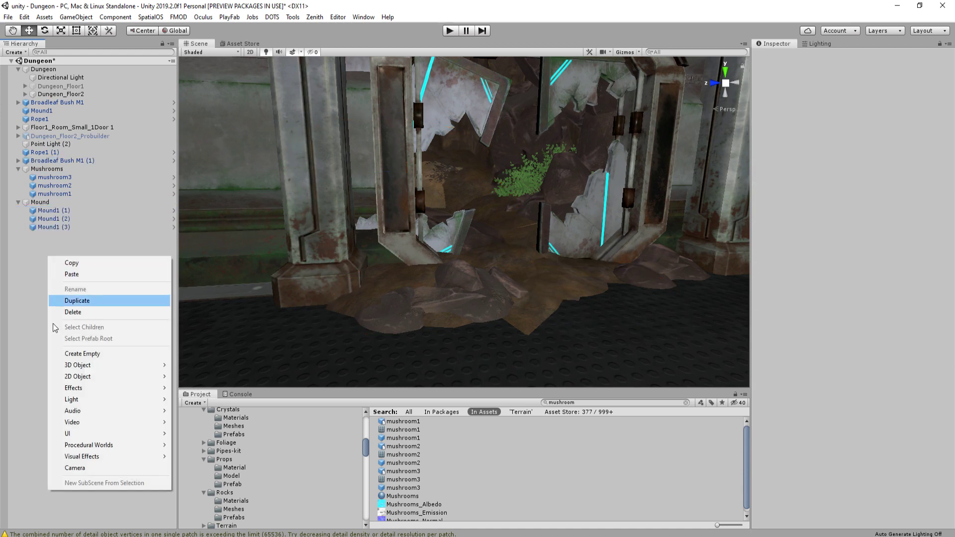
left_click(88, 355)
type("Rope")
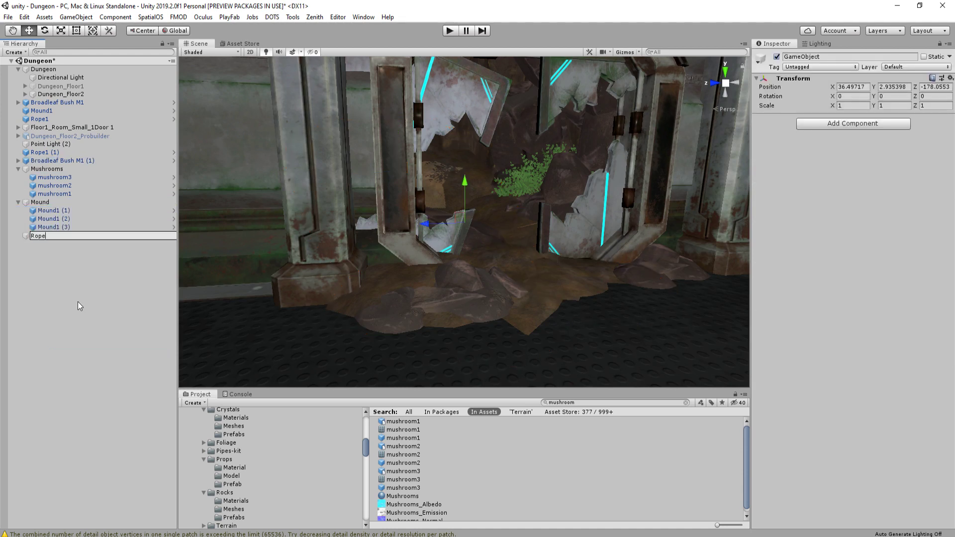
key("Return")
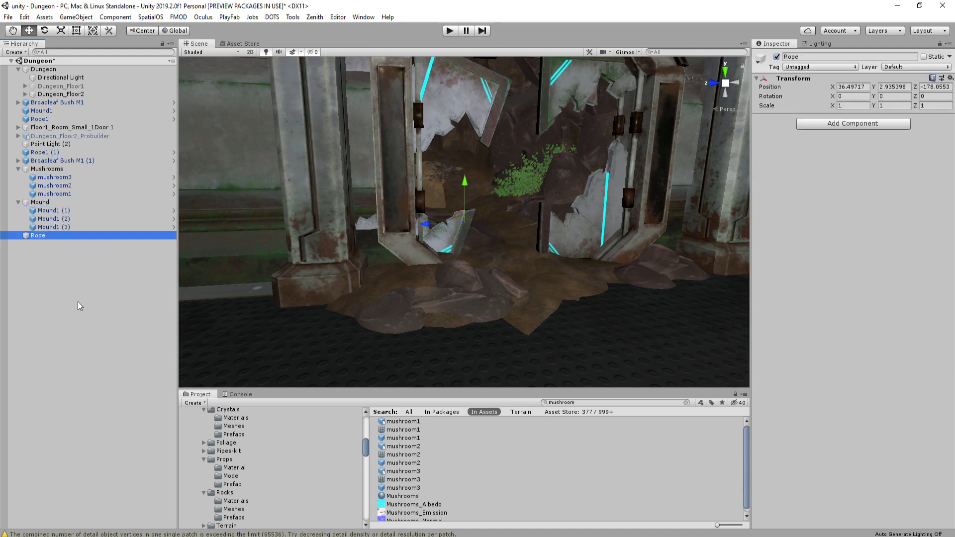
left_click(78, 120)
left_click(50, 152, "ctrl")
left_click_drag(50, 153, 51, 234)
Create an empty object named Bush and parent Broadleaf Bush M1 and Broadleaf Bush M1 (1) under it
right_click(46, 280)
left_click(110, 378)
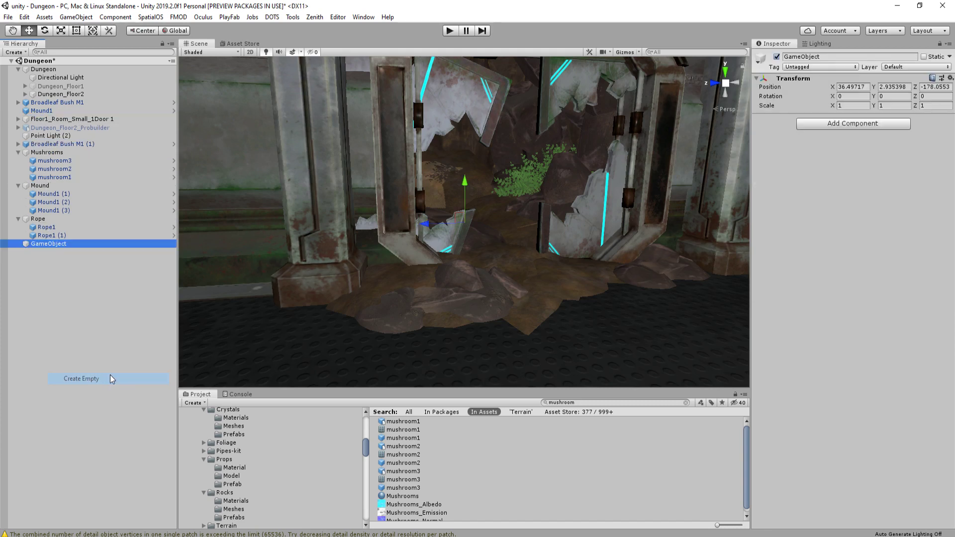
key("BackSpace")
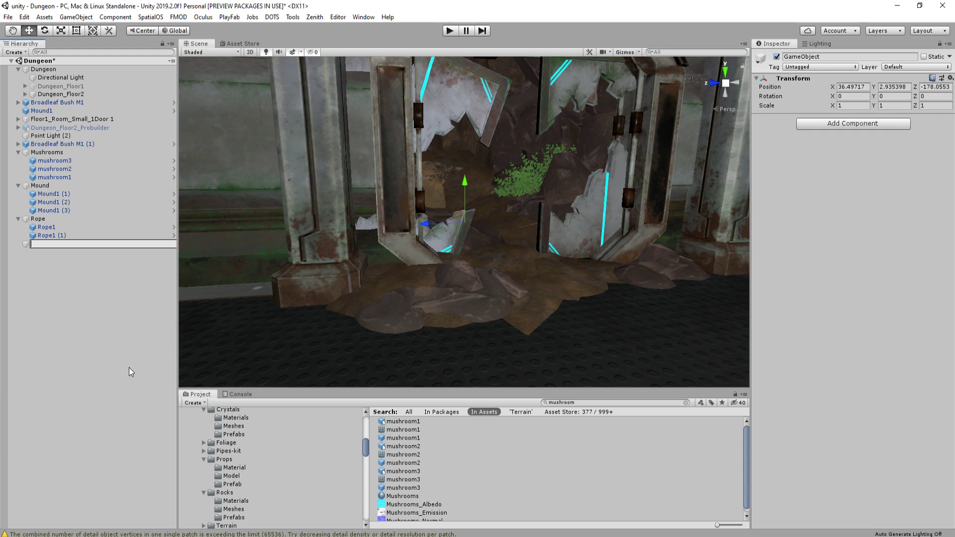
type("Bush")
key("Return")
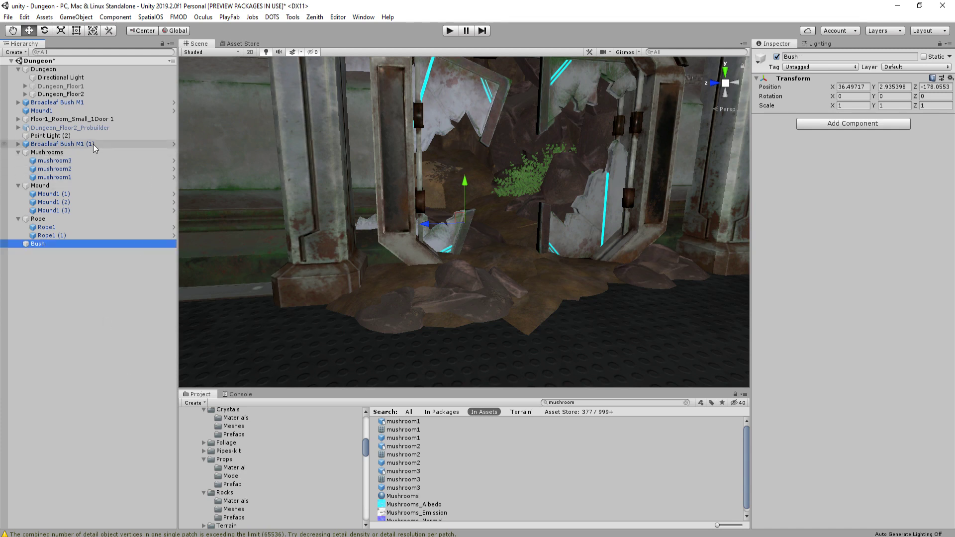
left_click(74, 145)
left_click_drag(74, 145, 46, 244)
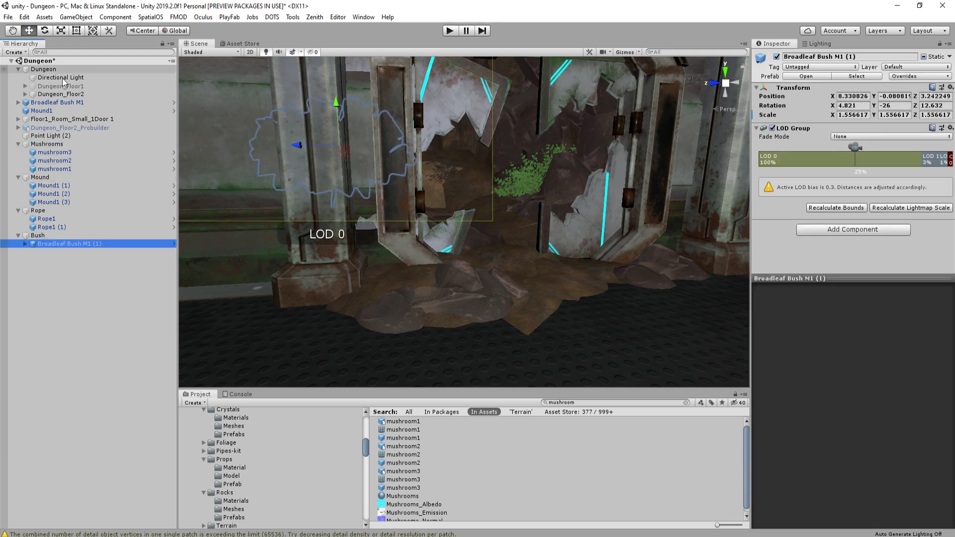
left_click_drag(52, 102, 54, 247)
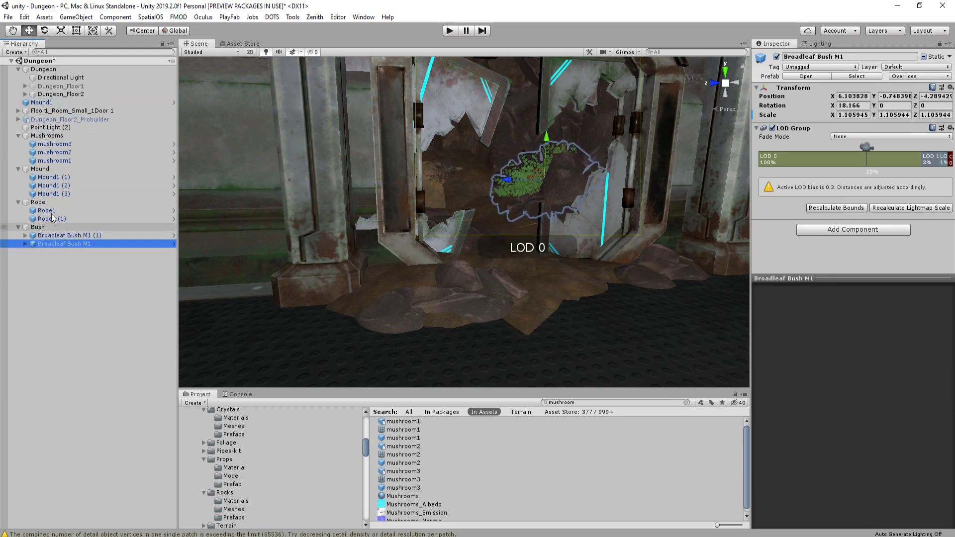
Move Mound1 into the Mound group, then deactivate and reactivate the group to check its effect on the cave-in
left_click_drag(42, 104, 42, 168)
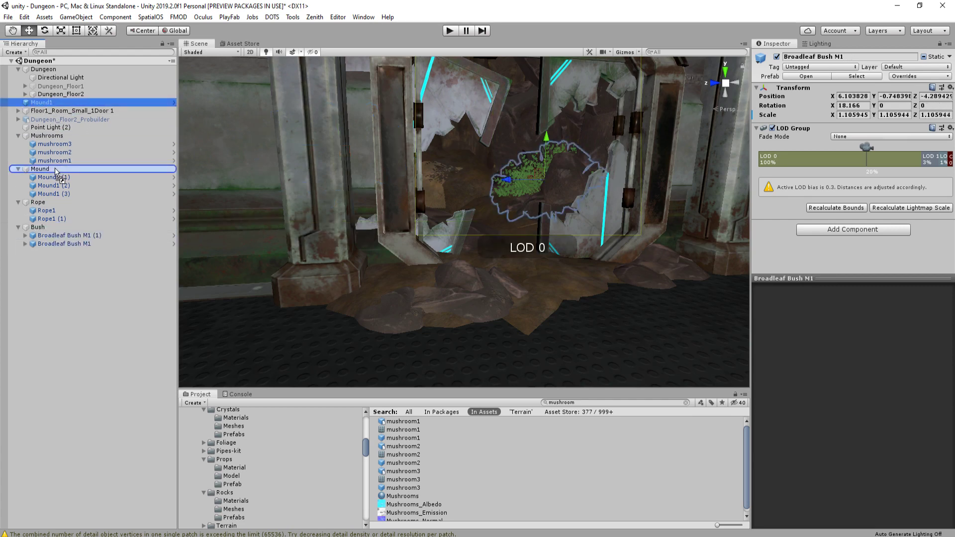
right_click_drag(242, 177, 393, 179)
key("w")
left_click(41, 161)
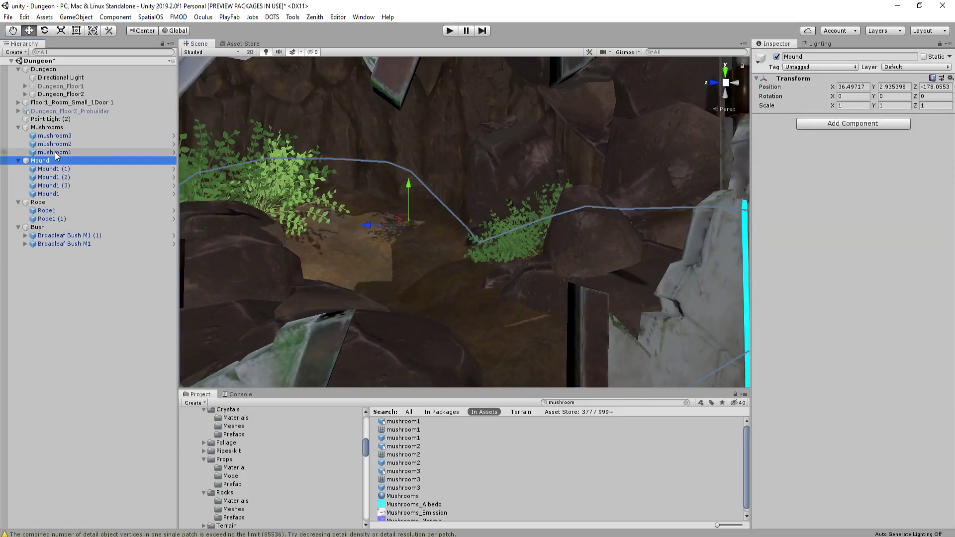
right_click_drag(502, 196, 741, 99)
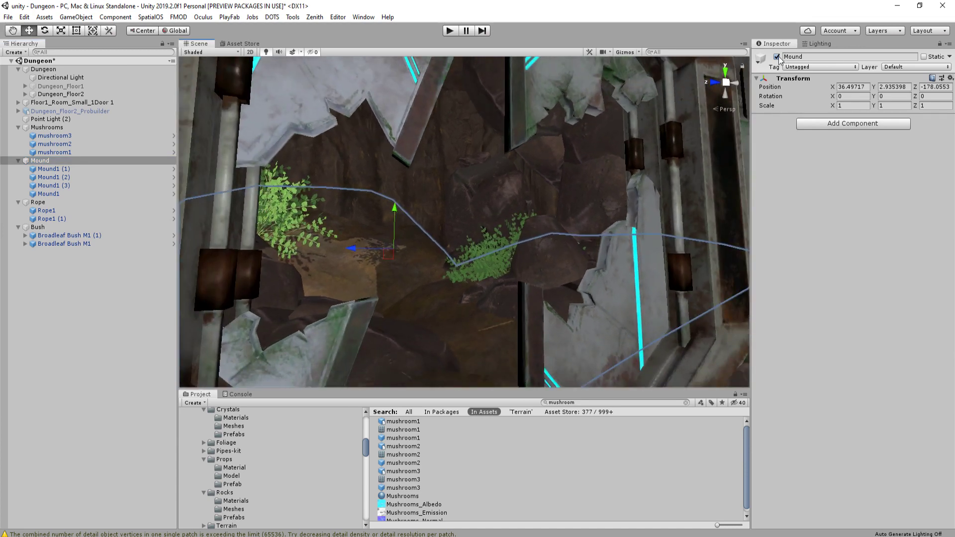
left_click(777, 56)
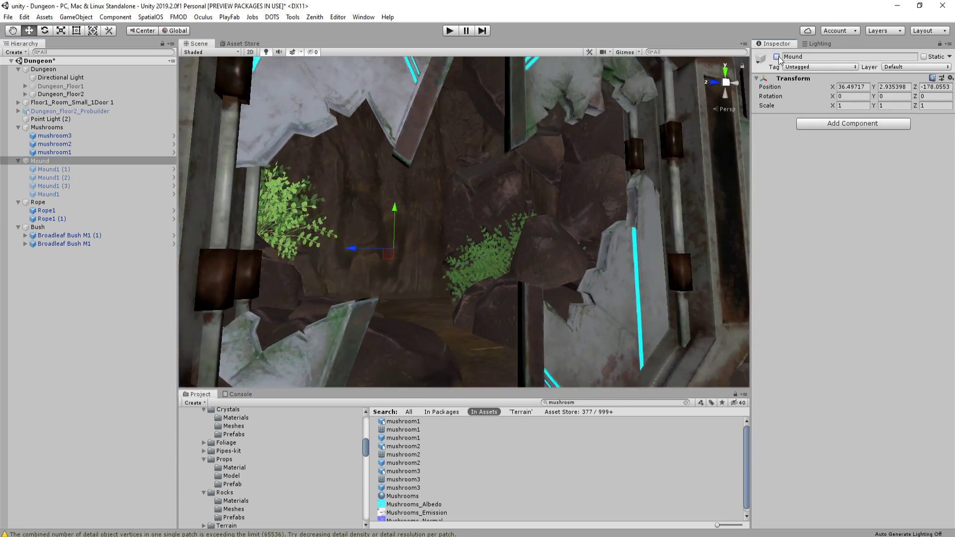
left_click(777, 57)
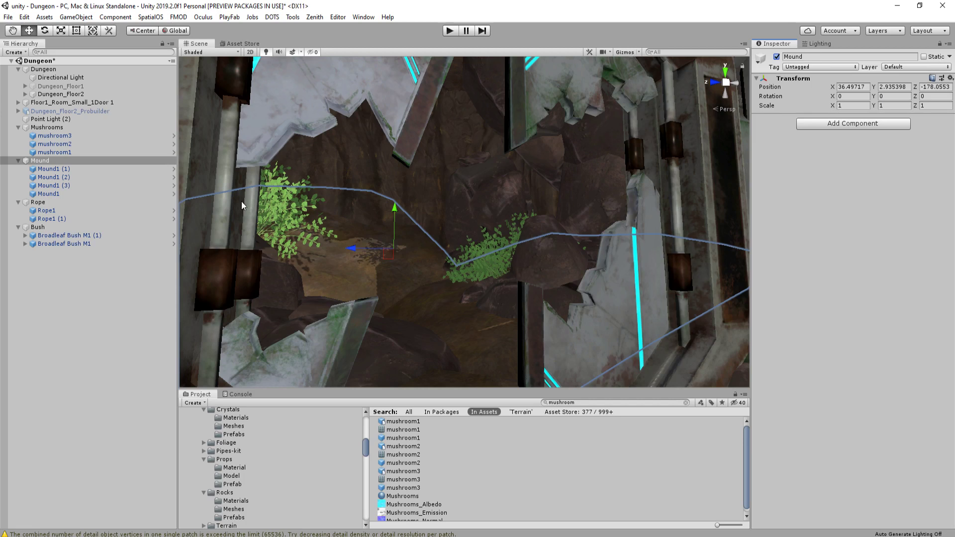
Collapse the Mound, Rope and Bush groups in the hierarchy
left_click(19, 160)
left_click(19, 169)
left_click(19, 177)
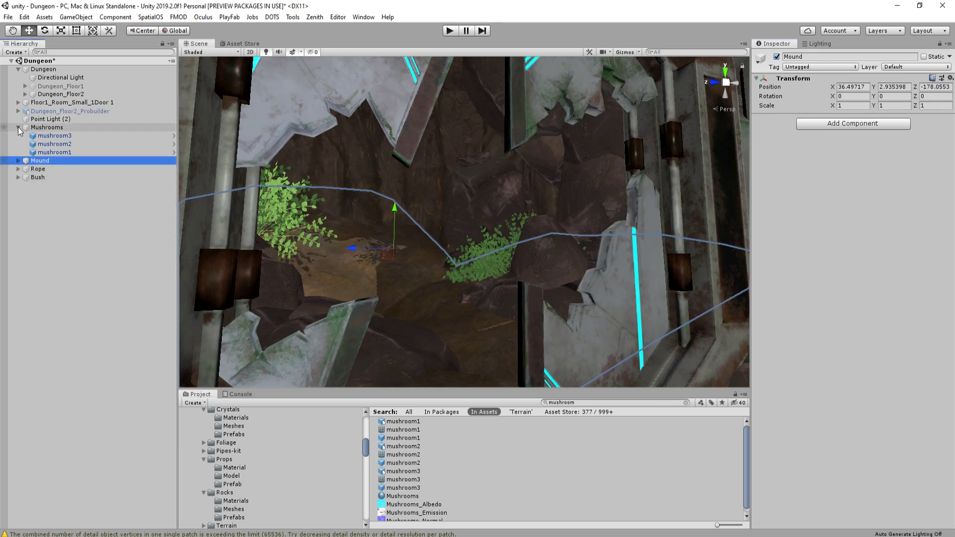
Select all three mushrooms in the Mushrooms group, locate them in the scene and maximize the scene view
left_click(41, 136)
key("s")
right_click_drag(356, 159, 348, 212)
key("f")
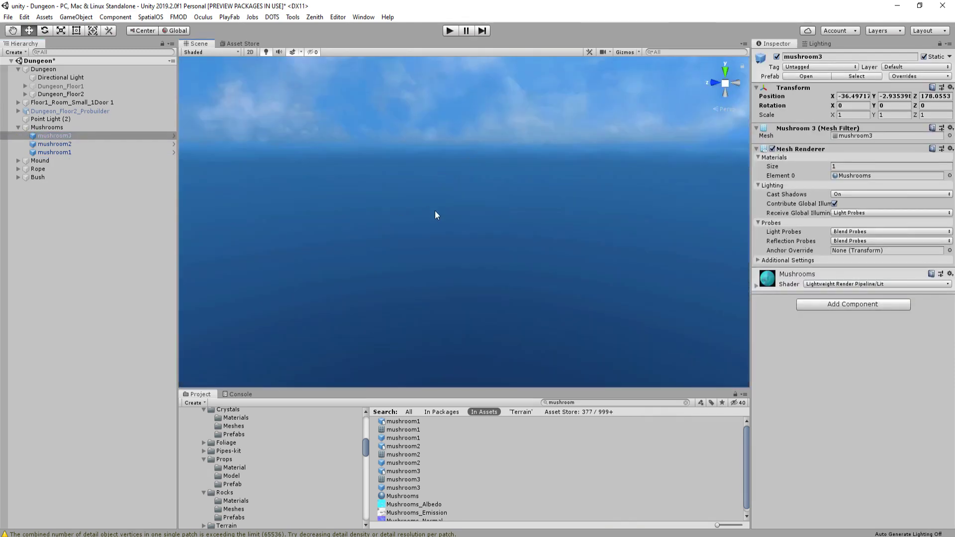
key("s")
right_click_drag(417, 209, 497, 209)
left_click(5, 152, "shift")
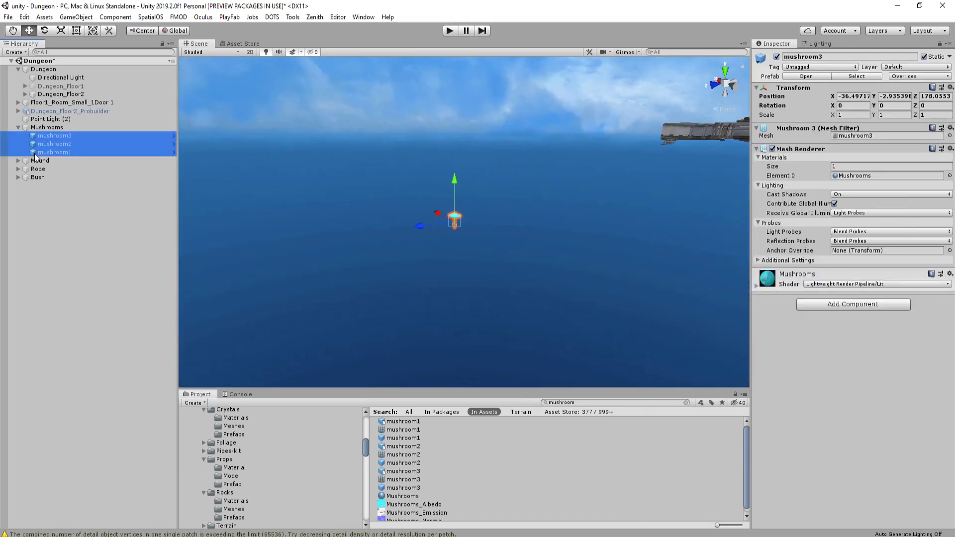
right_click_drag(432, 186, 410, 266)
scroll(565, 164, "up", 10)
key("e")
key("w")
scroll(512, 242, "up", 2)
key("shift+space")
Move the three selected mushrooms to the cave-in doorway and scale them
scroll(393, 234, "up", 3)
key("s")
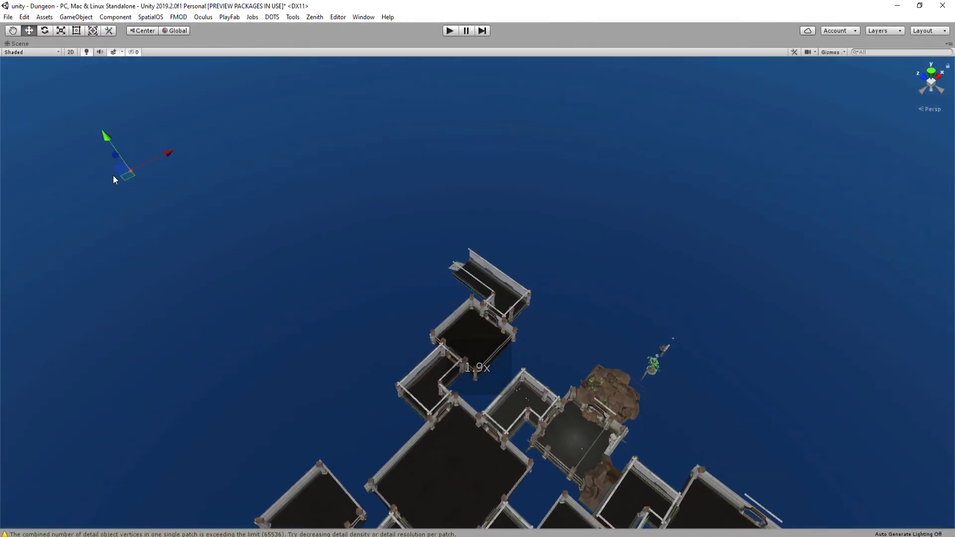
left_click_drag(123, 177, 600, 424)
key("ctrl+z")
key("f")
left_click_drag(526, 421, 483, 330, "alt")
left_click_drag(457, 374, 342, 312)
key("r")
left_click_drag(338, 348, 355, 338)
Move the flat-capped mushroom onto the dirt mound in the middle of the broken doorway
key("d")
right_click_drag(356, 328, 291, 306)
key("w")
key("s")
key("e")
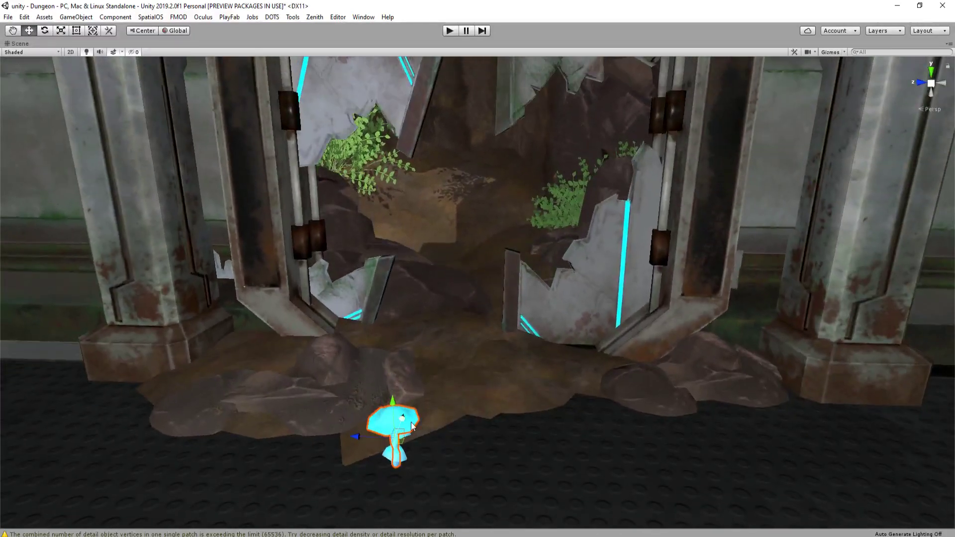
key("ctrl+d")
left_click_drag(396, 447, 488, 310)
left_click_drag(548, 324, 450, 337)
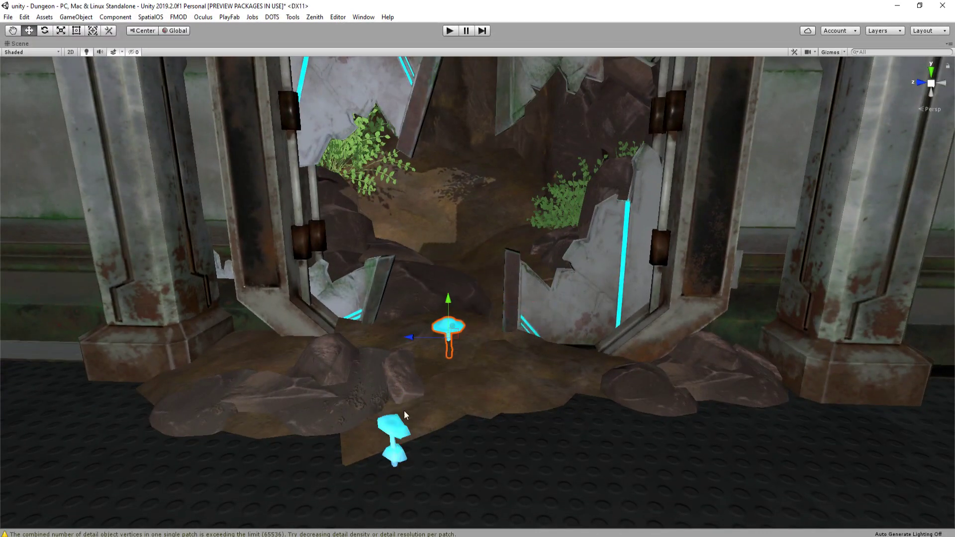
Place the tall tilted mushroom on the dirt at the base of the right broken divider and rotate it
left_click(394, 442)
key("ctrl+d")
left_click_drag(401, 452, 597, 355)
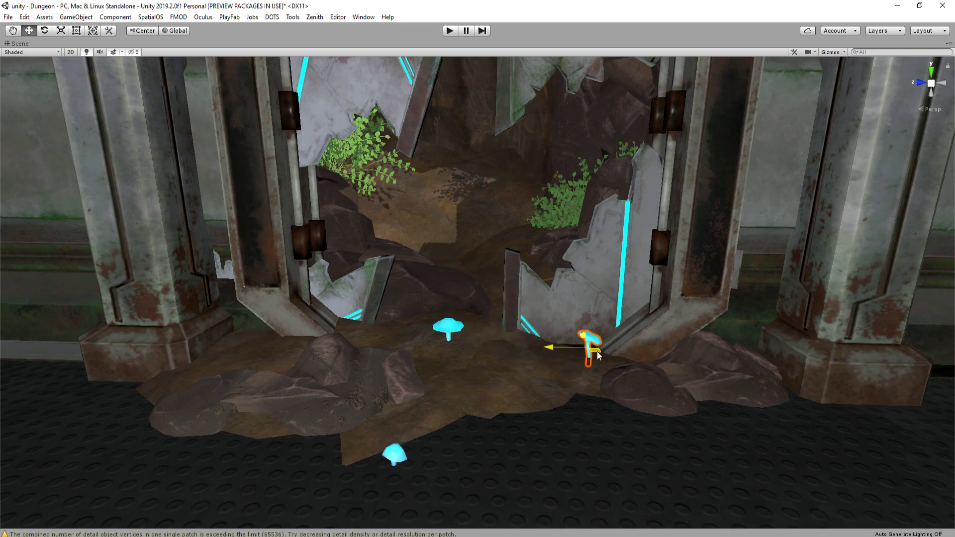
key("f")
key("e")
left_click_drag(515, 339, 503, 321)
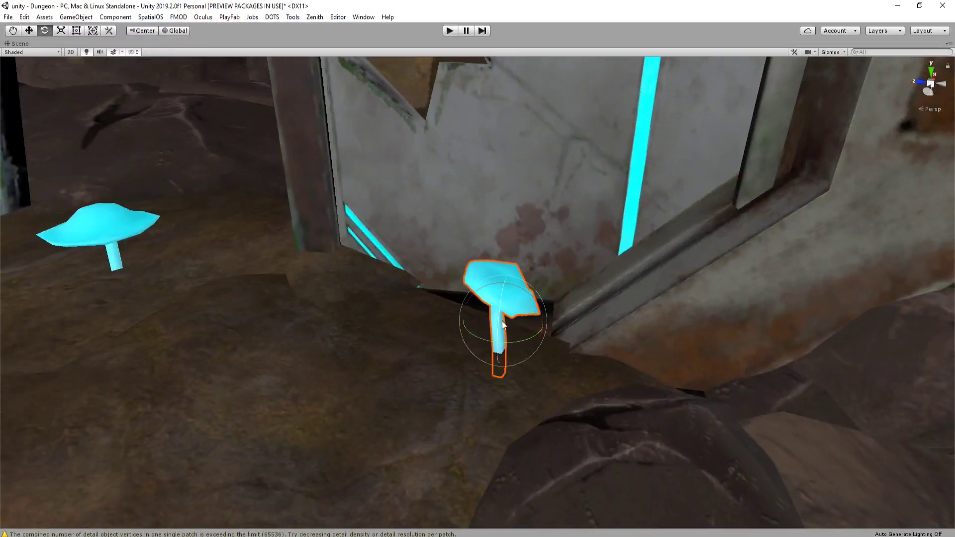
key("r")
scroll(502, 284, "down", 5)
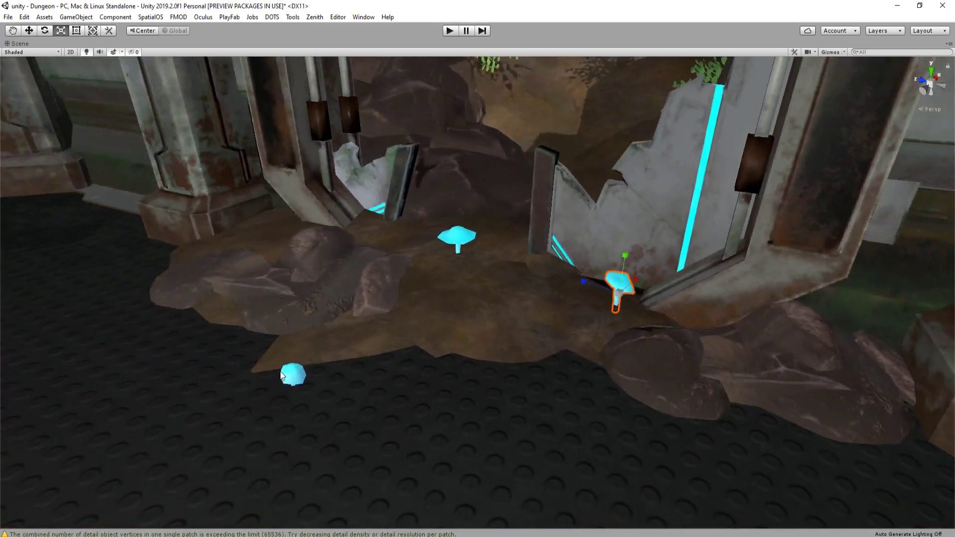
Move the small mushroom beside the tall tilted one, rotate it and raise it out of the dirt
left_click(296, 376)
key("w")
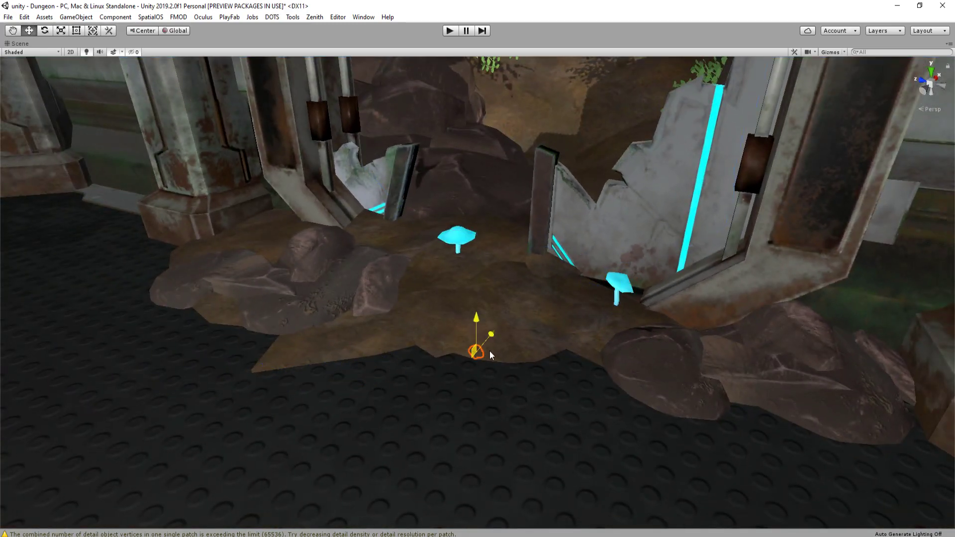
left_click_drag(564, 338, 604, 306)
key("f")
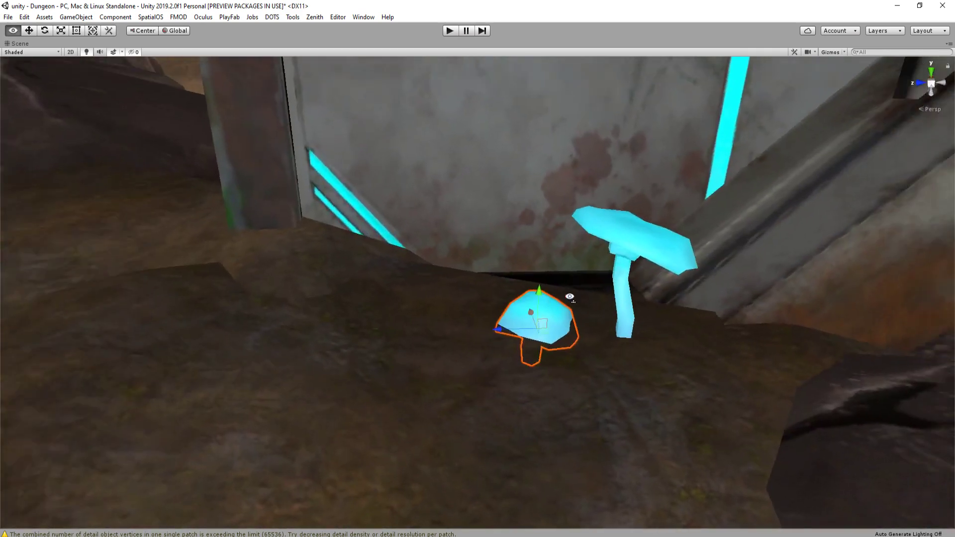
key("e")
left_click_drag(571, 305, 652, 301)
key("w")
left_click_drag(535, 285, 533, 254)
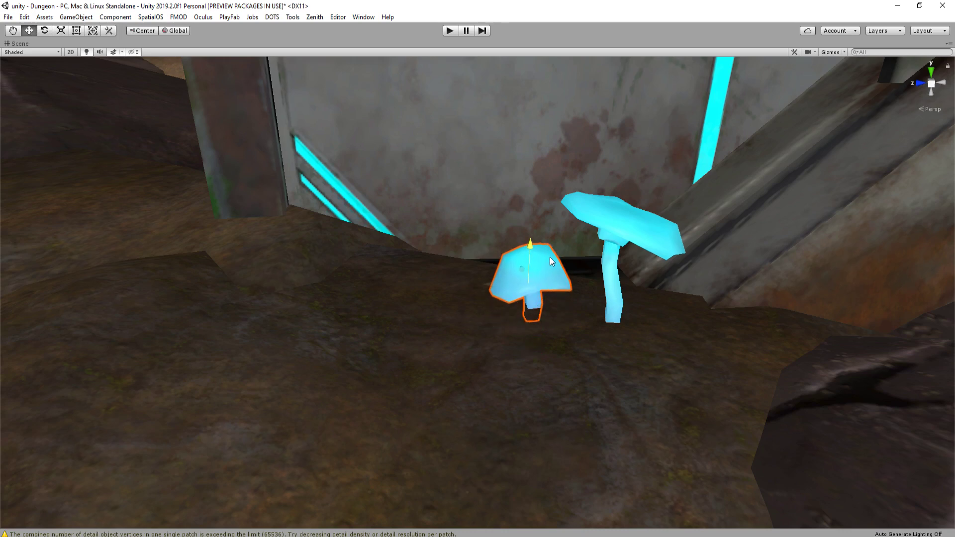
Check the mushroom placement from across the doorway and up close at the right divider
scroll(552, 249, "down", 6)
left_click(563, 294)
left_click_drag(563, 294, 545, 258, "alt")
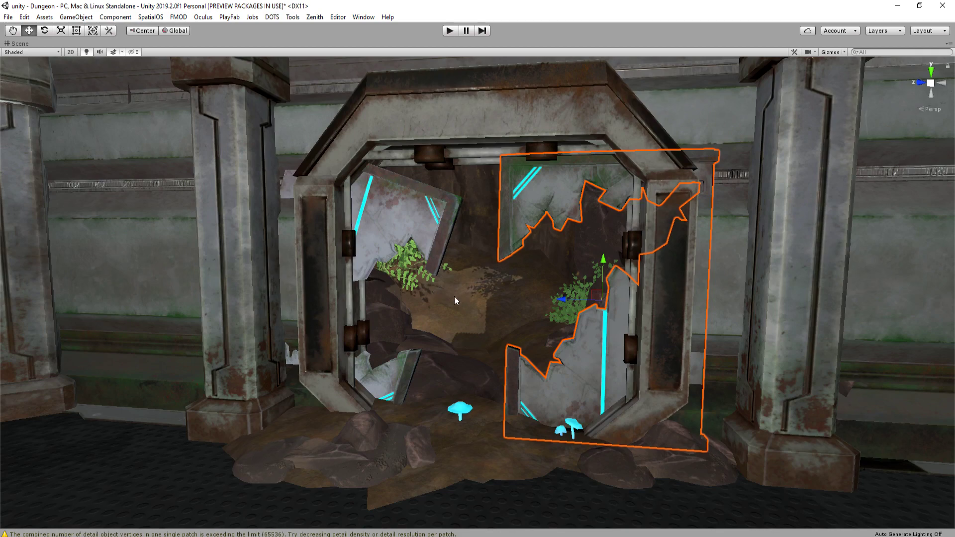
right_click_drag(455, 296, 492, 381)
key("w")
key("s")
left_click(522, 372)
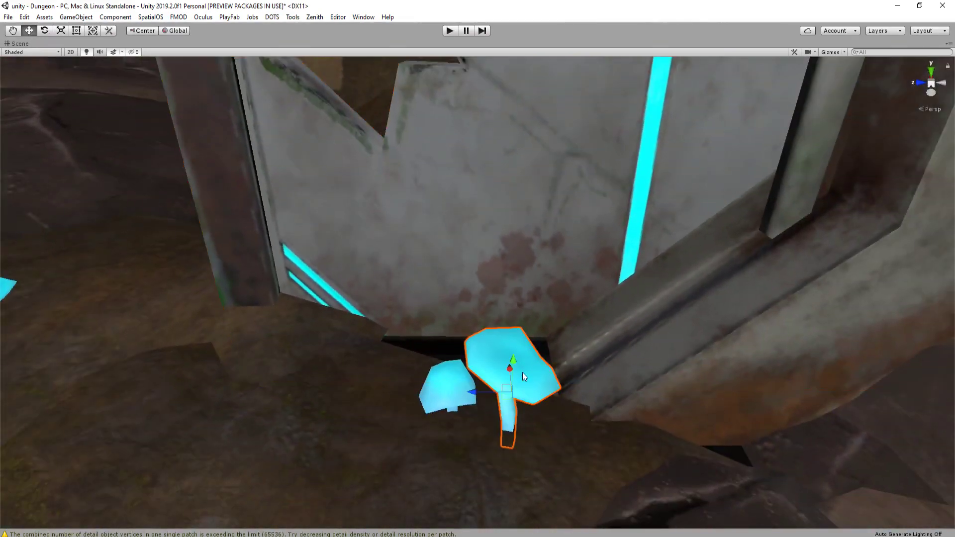
left_click_drag(509, 396, 446, 350)
Move the small mushroom slightly forward of the tall tilted one at the right divider and rotate it
left_click(446, 352)
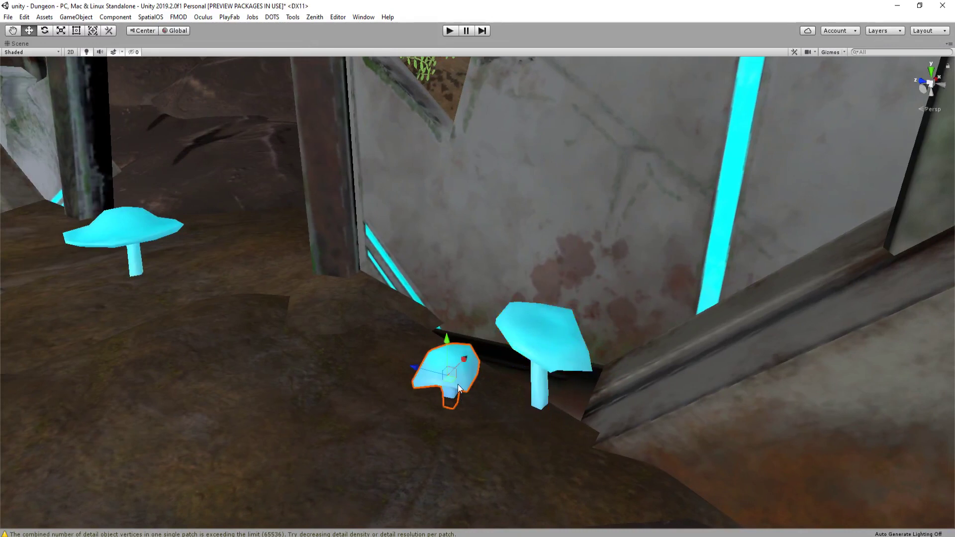
left_click_drag(458, 389, 412, 434)
key("e")
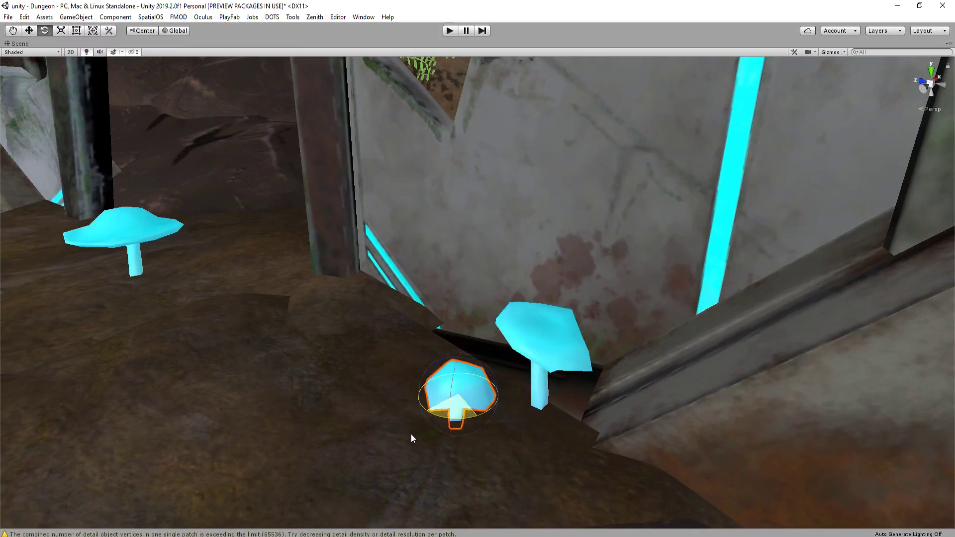
key("w")
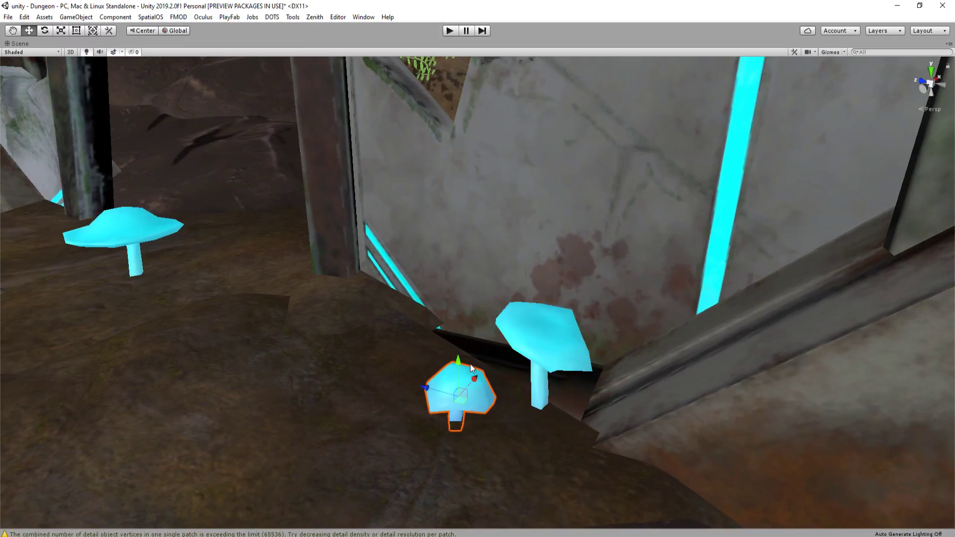
Move the flat-capped mushroom from the doorway mound into the cave, onto the dirt slope beside the large bush
left_click_drag(469, 398, 505, 228)
left_click_drag(473, 263, 472, 253, "ctrl+shift")
left_click_drag(469, 207, 501, 117)
right_click_drag(503, 119, 468, 279)
scroll(514, 275, "up", 3)
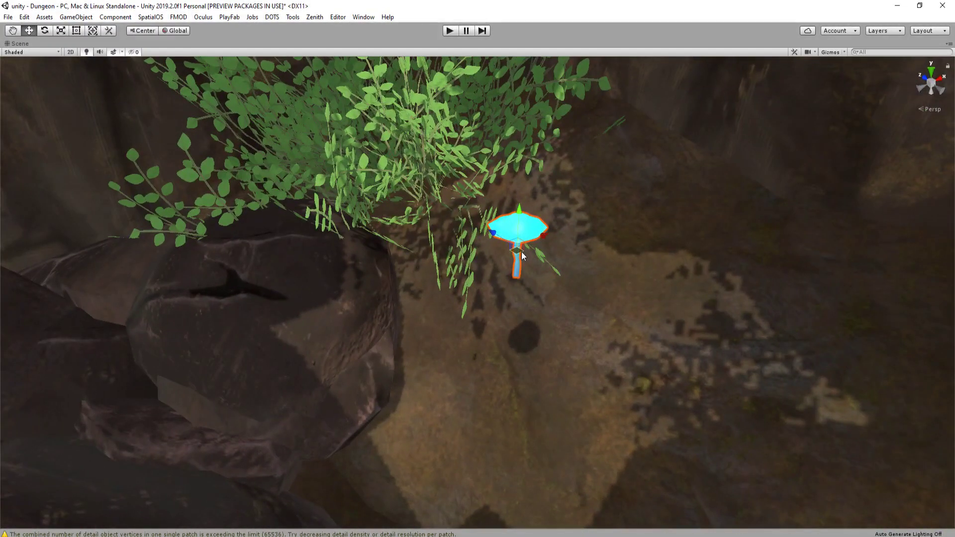
left_click_drag(519, 254, 710, 177)
right_click_drag(706, 179, 507, 209)
Rotate the flat-capped mushroom, enlarge it and adjust its height so the stem base sits in the dirt
key("e")
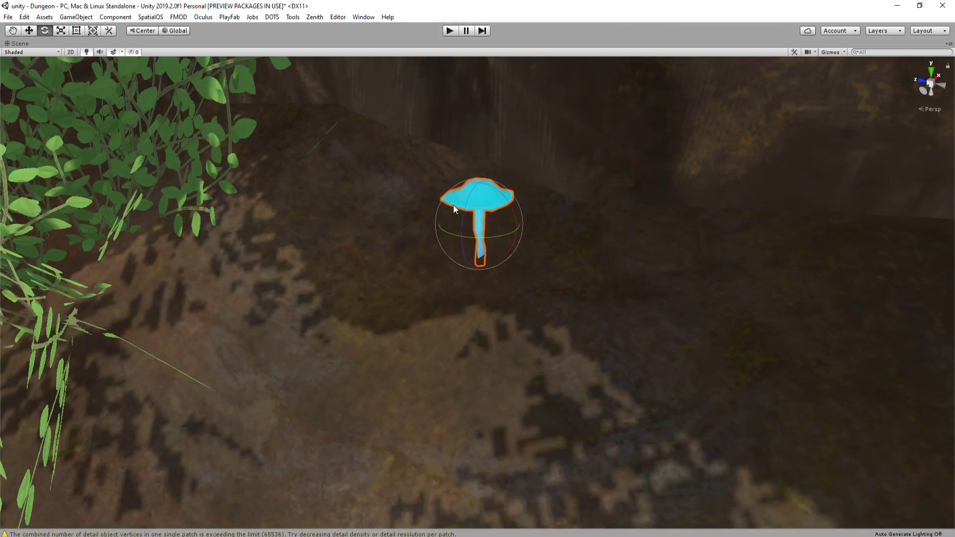
left_click_drag(454, 205, 505, 218)
key("r")
right_click_drag(504, 219, 499, 201)
key("w")
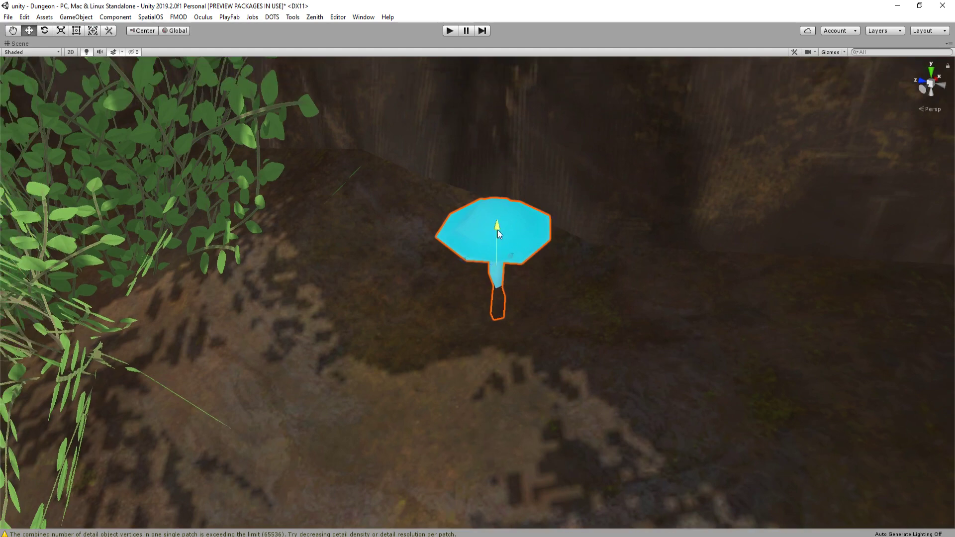
left_click_drag(498, 230, 507, 213)
right_click_drag(507, 214, 537, 248)
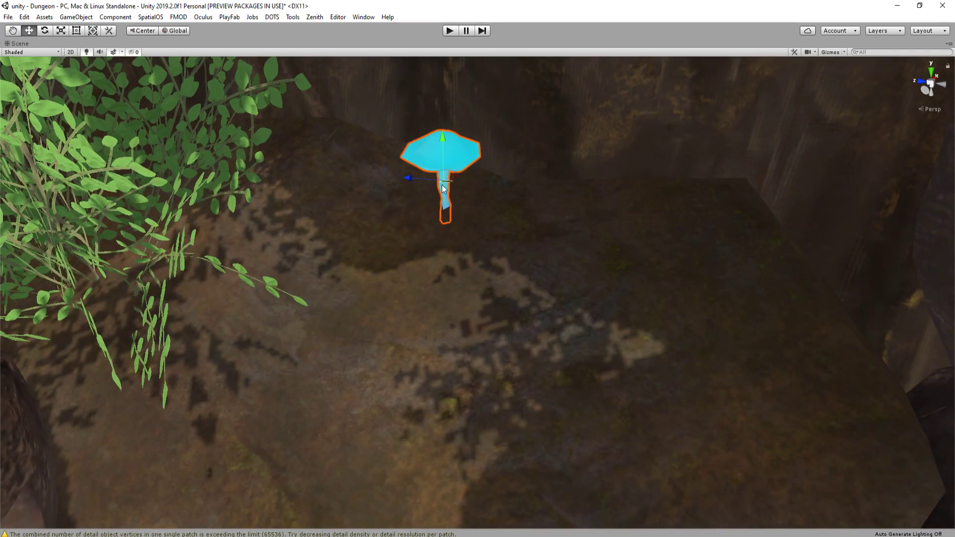
Duplicate the flat-capped mushroom, shrink the copy and place it lower on the slope on the bush side
key("ctrl+d")
left_click_drag(443, 188, 368, 199)
key("r")
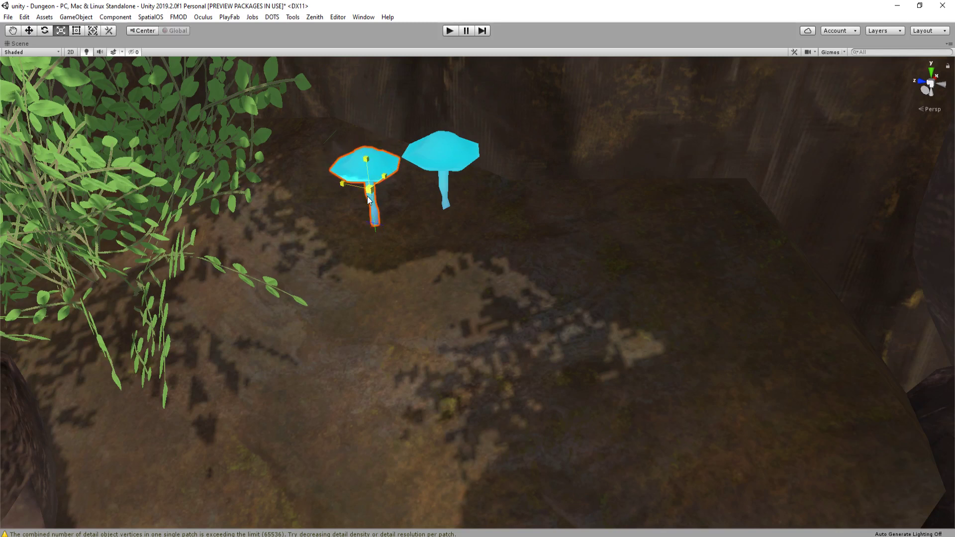
key("w")
left_click_drag(366, 145, 380, 193)
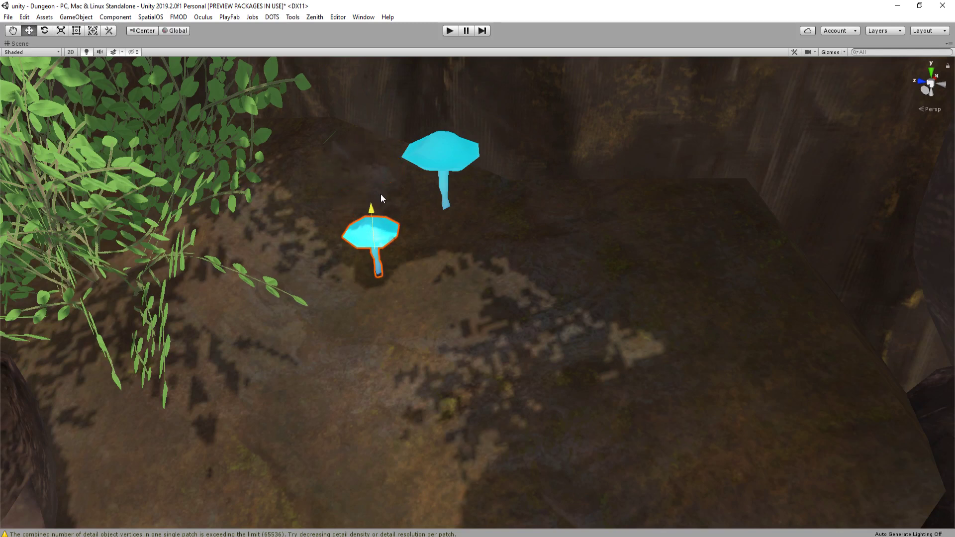
mouse_move(380, 255)
left_mouse_down()
mouse_move(404, 235)
mouse_move(418, 250)
mouse_move(390, 252)
left_mouse_up()
Tilt the small mushroom copy toward the bush and adjust its position against the dirt slope
key("e")
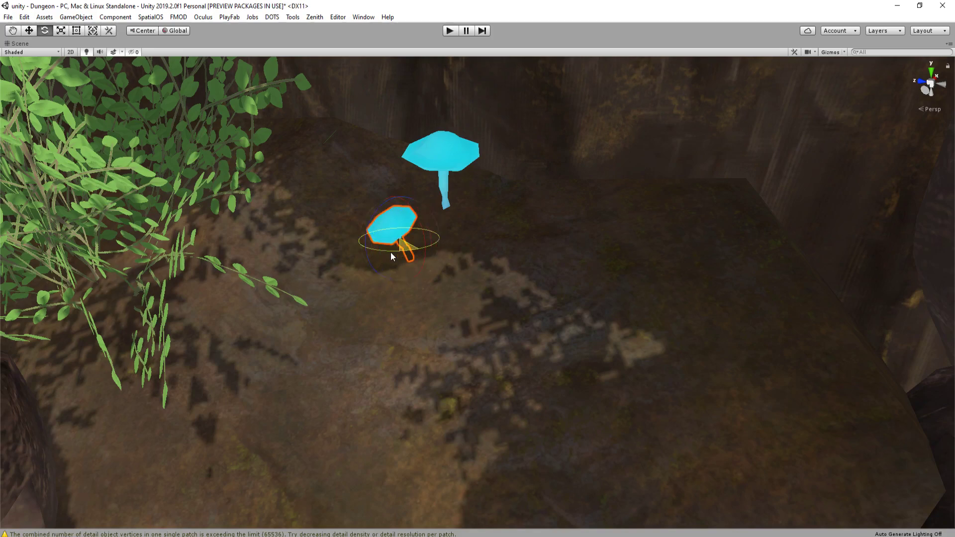
right_click_drag(390, 252, 414, 269)
key("w")
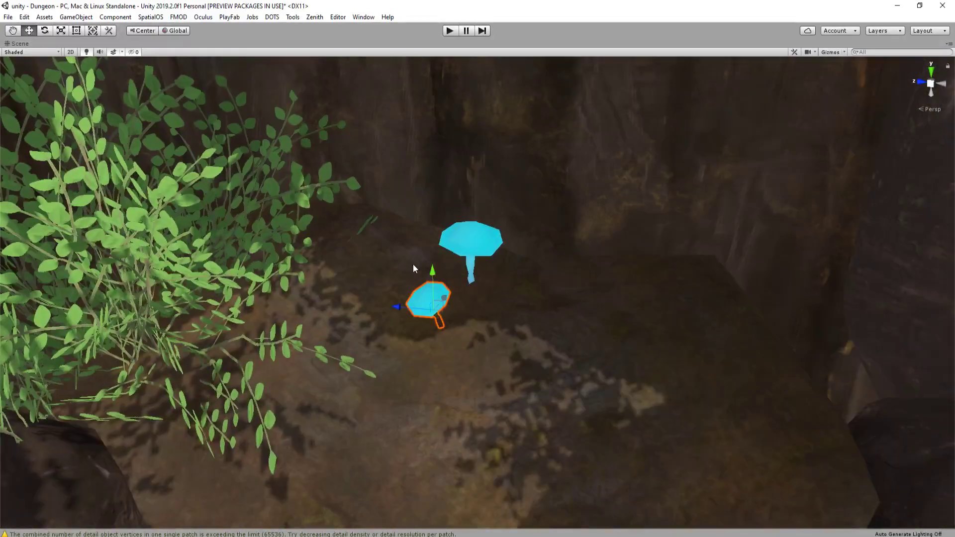
left_click_drag(432, 271, 432, 256)
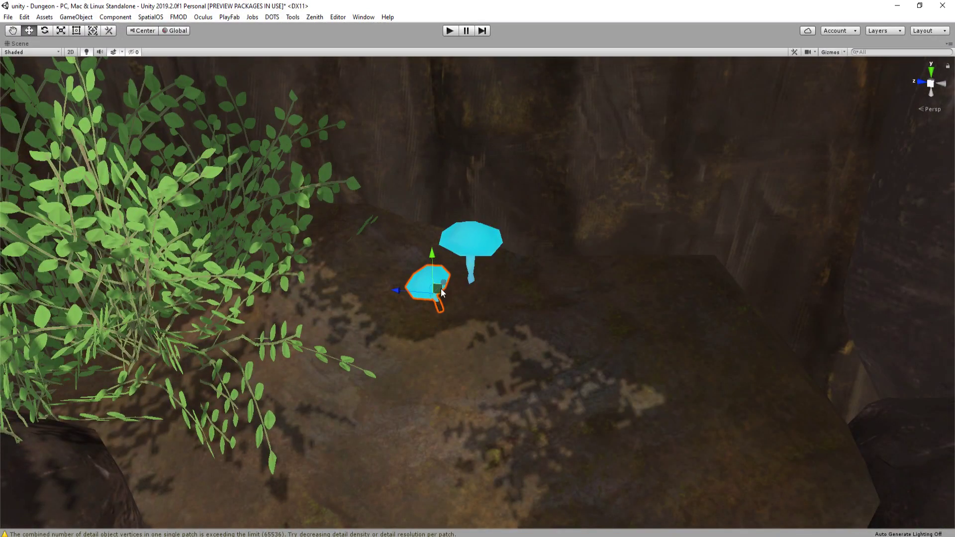
left_click_drag(439, 301, 439, 313)
left_click_drag(435, 275, 436, 289)
right_click_drag(435, 289, 448, 269)
scroll(329, 297, "up", 2)
mouse_move(529, 262)
left_mouse_down()
mouse_move(547, 261)
mouse_move(515, 273)
left_mouse_up()
Sink the small mushroom's stem slightly into the slope and dismiss the mail notifications
key("e")
key("r")
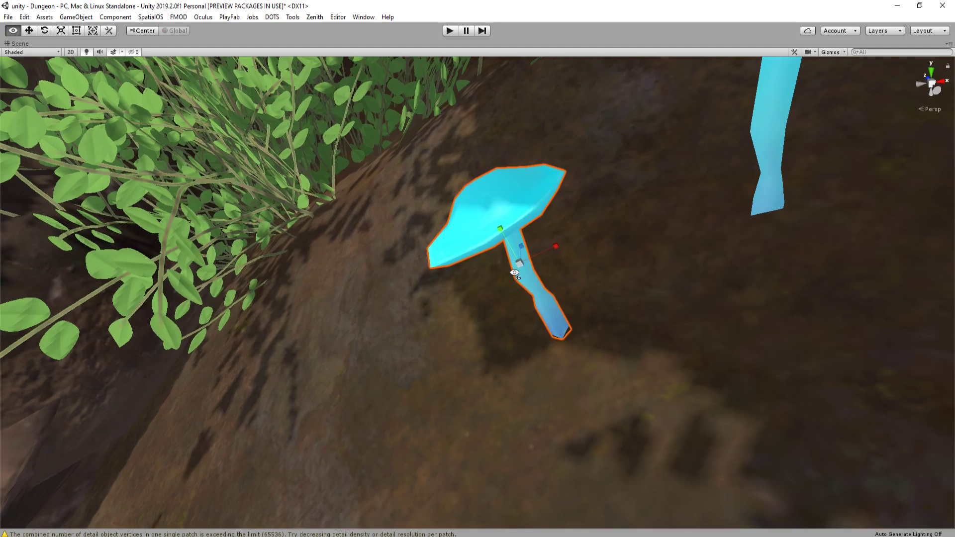
key("w")
left_click_drag(530, 228, 528, 230)
left_click_drag(554, 269, 560, 269)
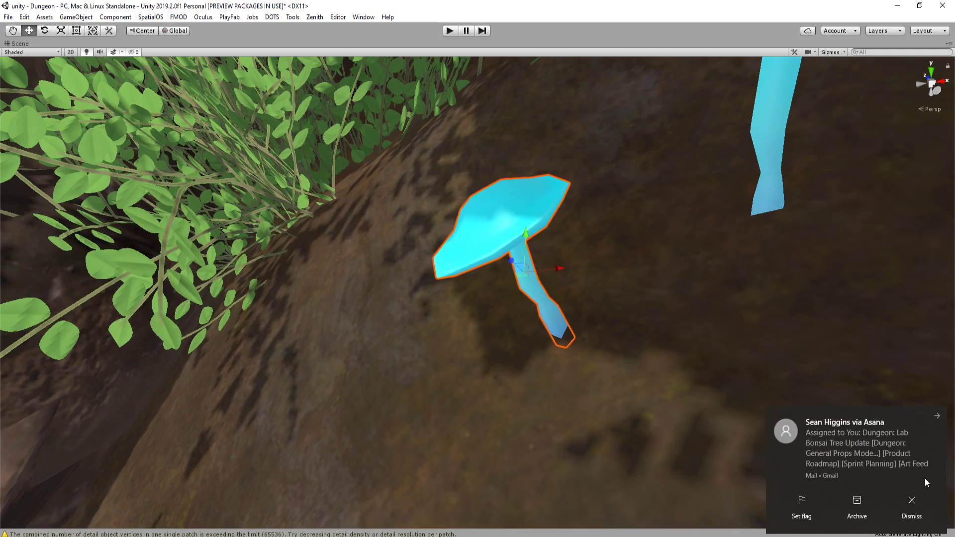
left_click(926, 512)
right_click_drag(615, 292, 515, 289)
left_click_drag(515, 289, 503, 289)
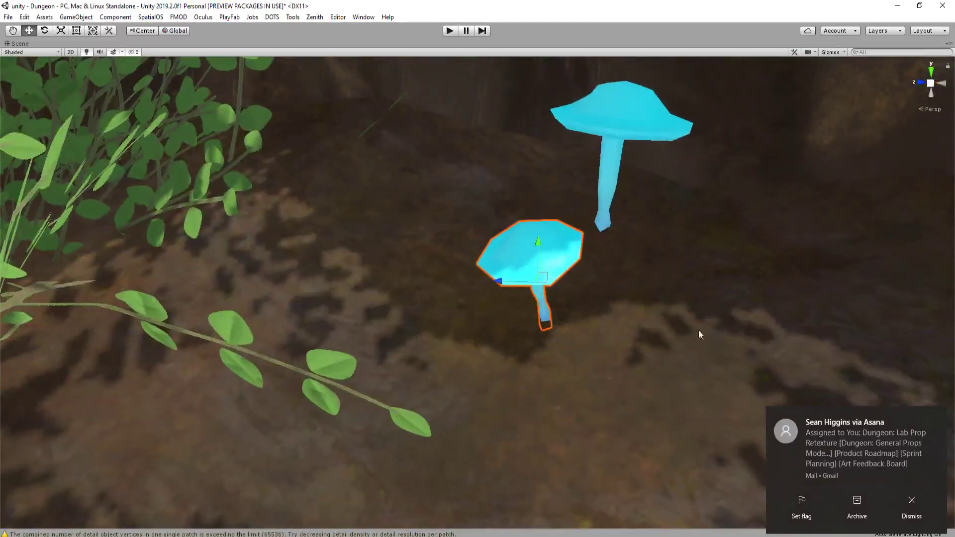
left_click(920, 499)
Check the mushroom placement from across the room and up close through the broken doorway
mouse_move(586, 293)
right_mouse_down()
mouse_move(605, 250)
mouse_move(532, 273)
mouse_move(580, 285)
right_mouse_up()
key("s")
scroll(532, 275, "down", 4)
left_click(539, 268)
key("s")
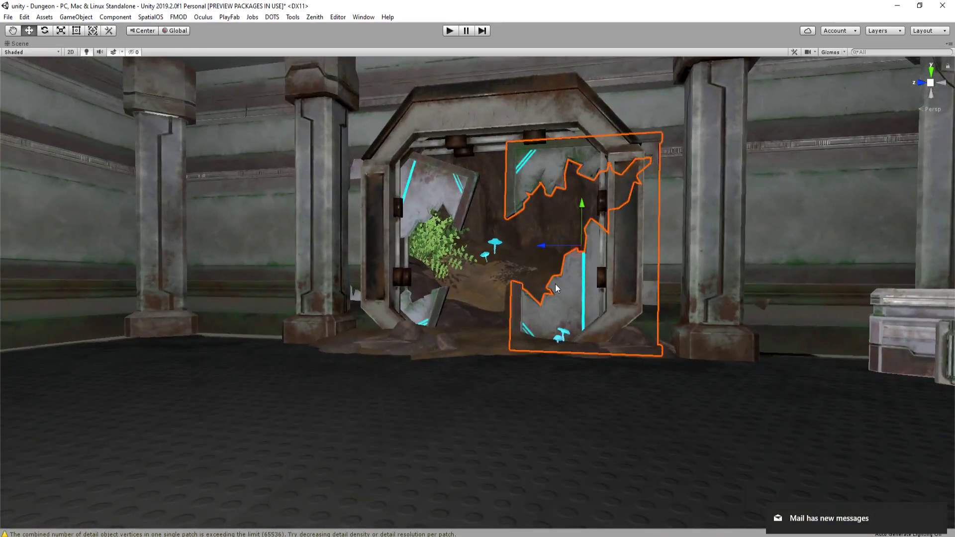
left_click(212, 358)
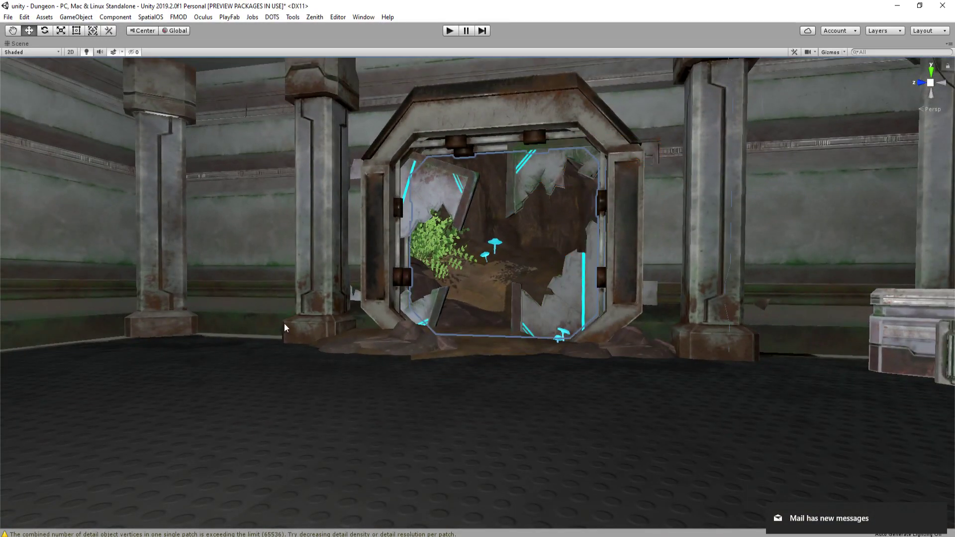
right_click_drag(284, 327, 547, 374)
key("w")
scroll(673, 302, "down", 2)
key("w")
right_click_drag(537, 281, 513, 290)
key("d")
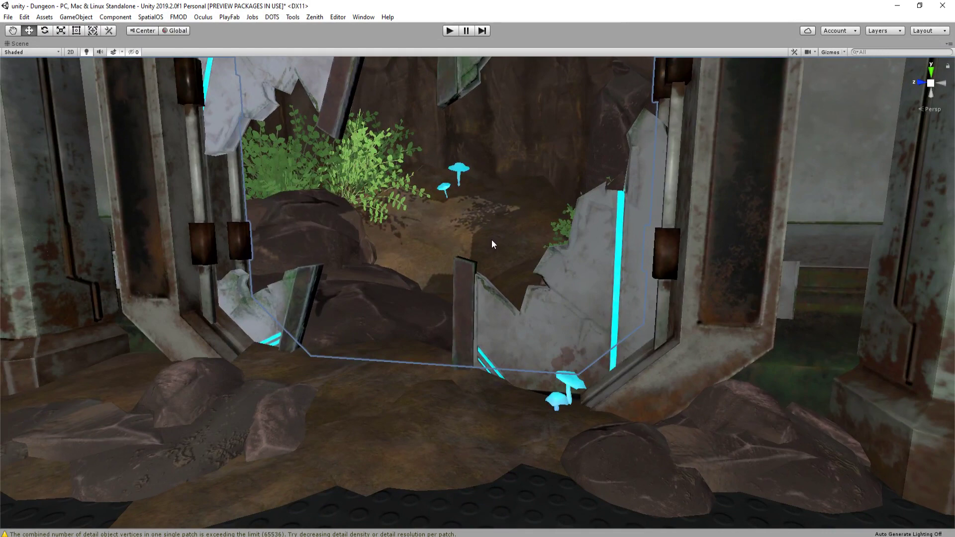
Search the project assets for "crystal" and place the Crystal_Cluster2 prefab in the cave near the two mushrooms
key("shift+space")
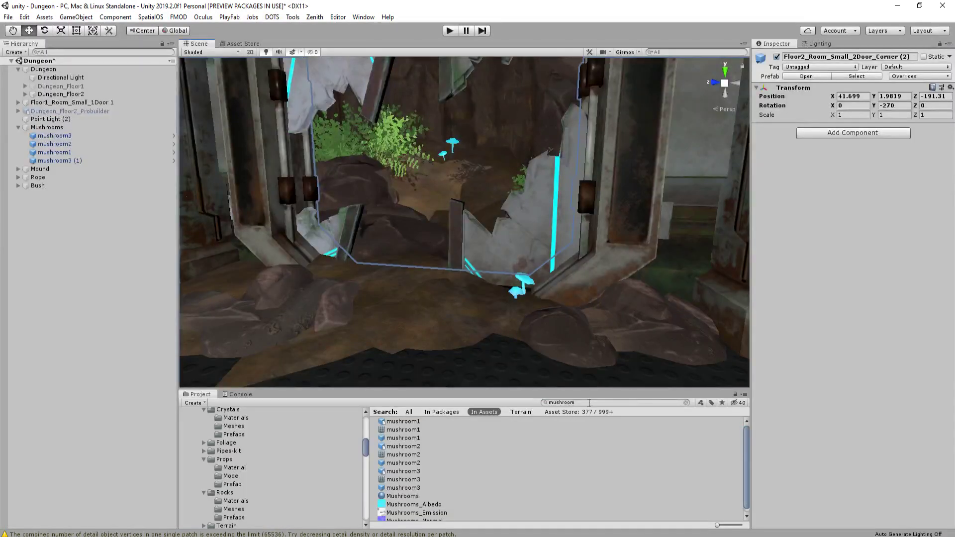
type("crystal")
scroll(415, 478, "down", 5)
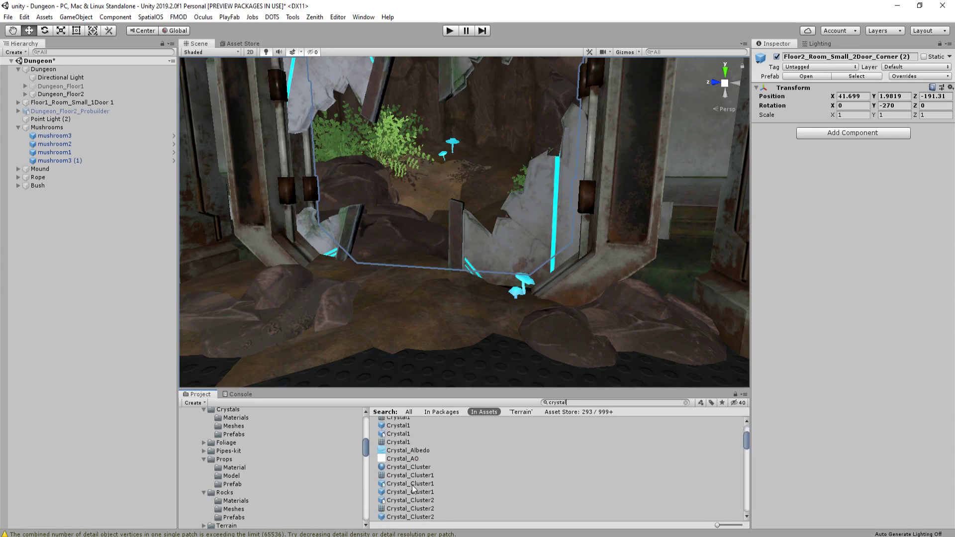
left_click(416, 454)
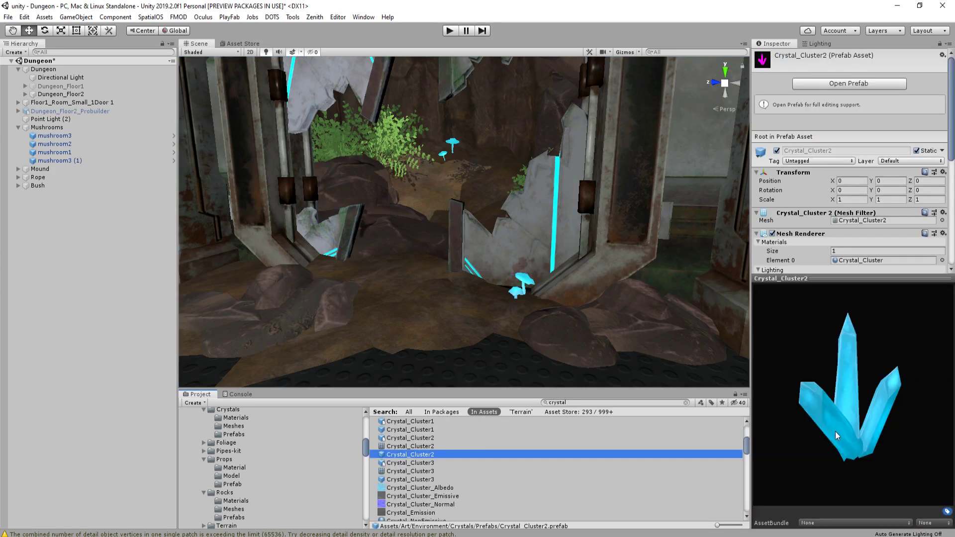
left_click_drag(836, 433, 790, 445)
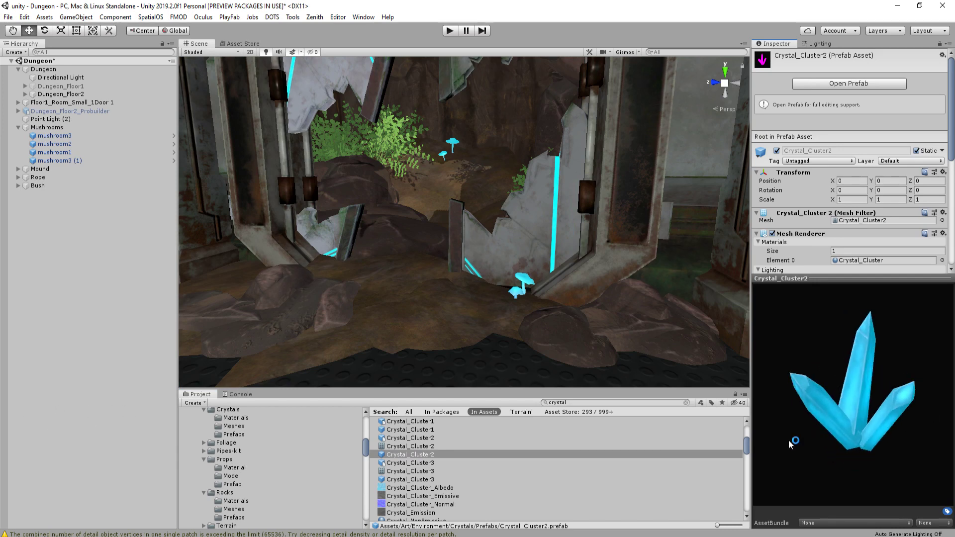
left_click_drag(418, 458, 497, 149)
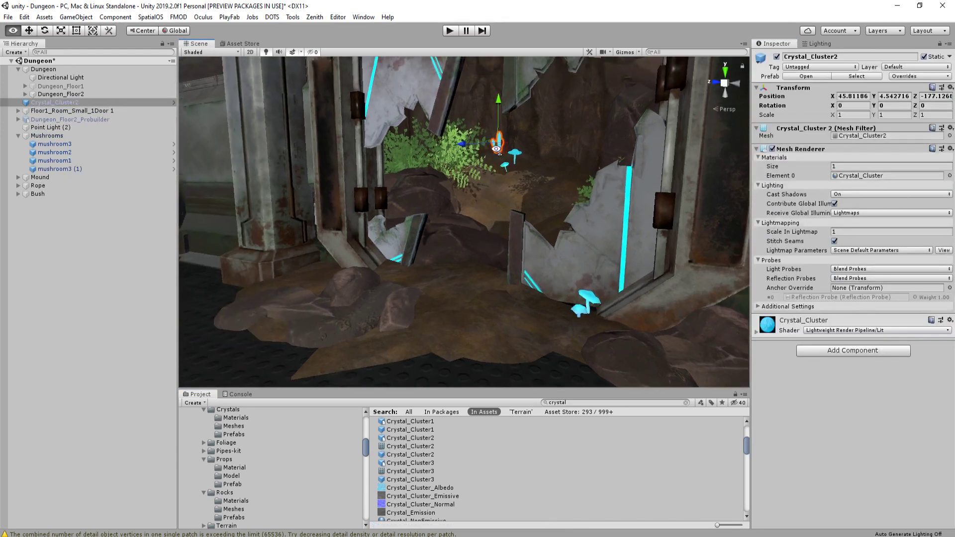
Rotate the crystal cluster against the cave wall behind the mushrooms and enlarge it
key("shift+space")
key("f")
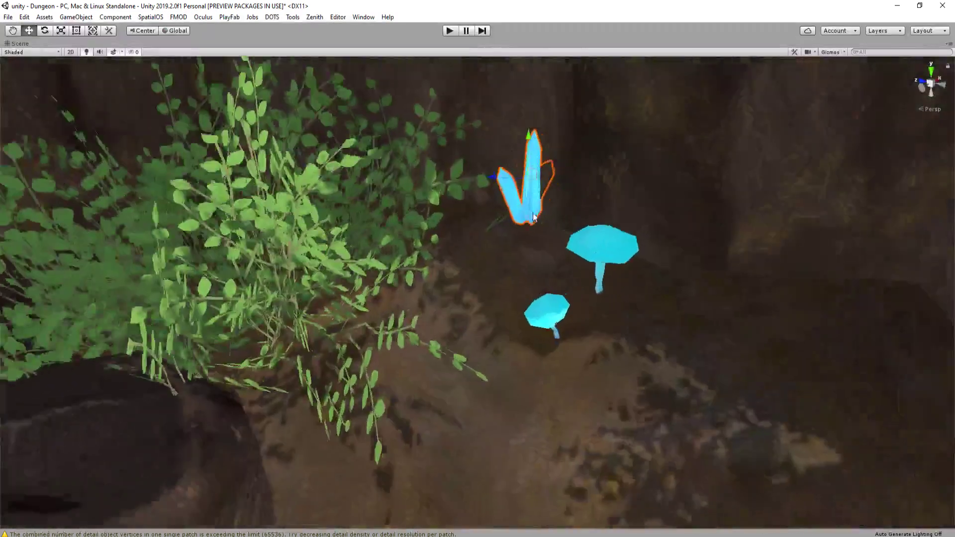
left_click_drag(534, 218, 523, 184, "alt")
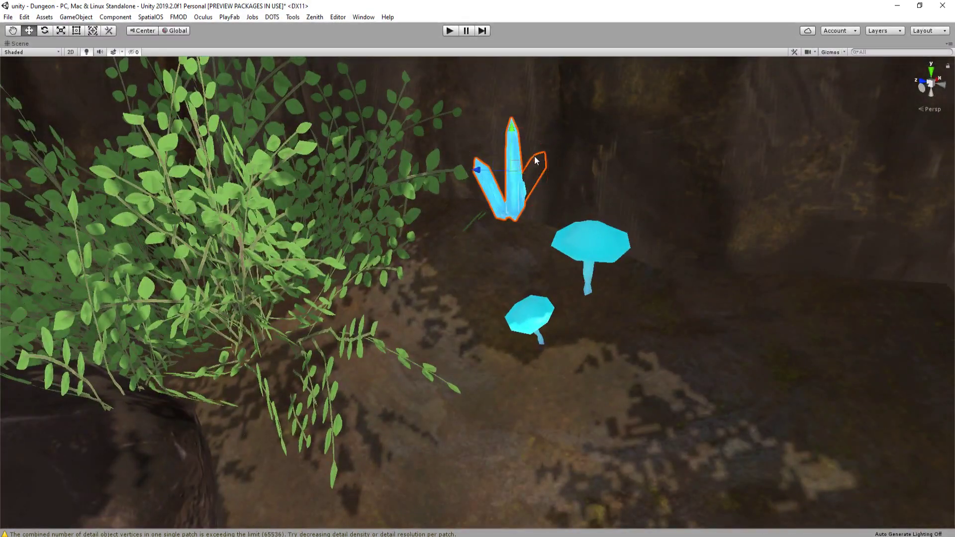
key("e")
left_click_drag(534, 161, 661, 181)
key("r")
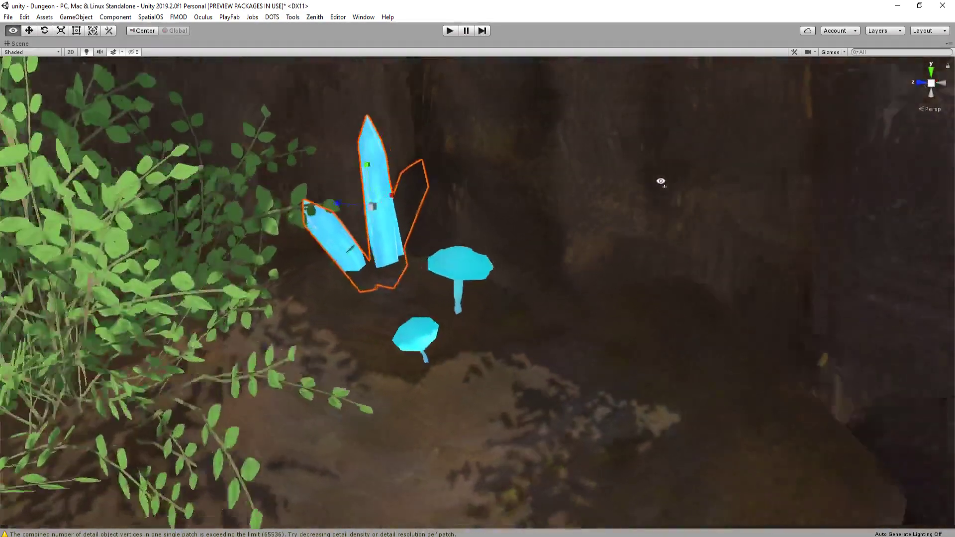
right_click_drag(661, 182, 632, 153)
Turn and reposition the crystal cluster so that all three crystals stand clear of the cave wall
key("e")
left_click_drag(469, 280, 446, 293)
key("w")
key("r")
left_click_drag(438, 257, 425, 287)
key("e")
key("r")
scroll(446, 293, "up", 5)
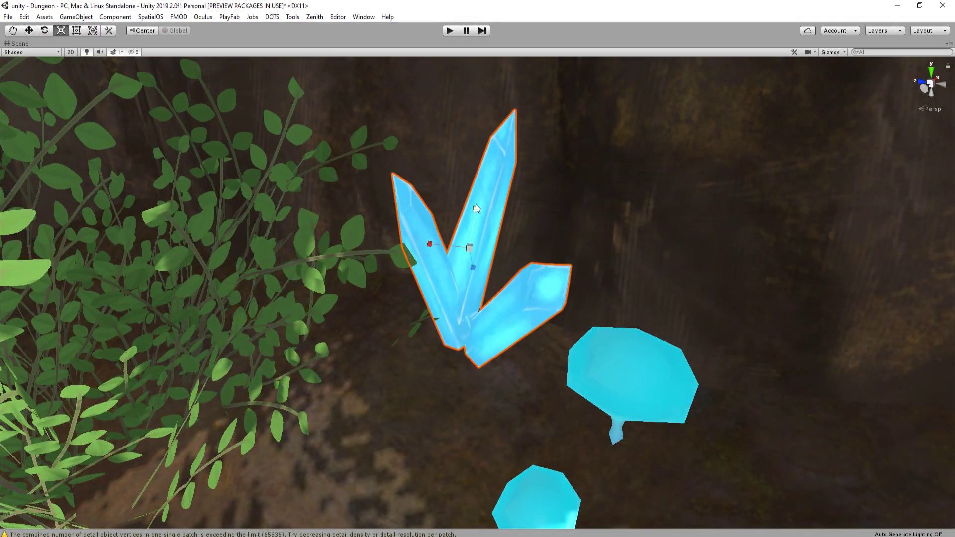
Shorten the crystal cluster, reposition it at the base of the cave wall and fine-tune its rotation
left_click_drag(476, 206, 461, 275)
key("w")
left_click_drag(468, 320, 472, 246)
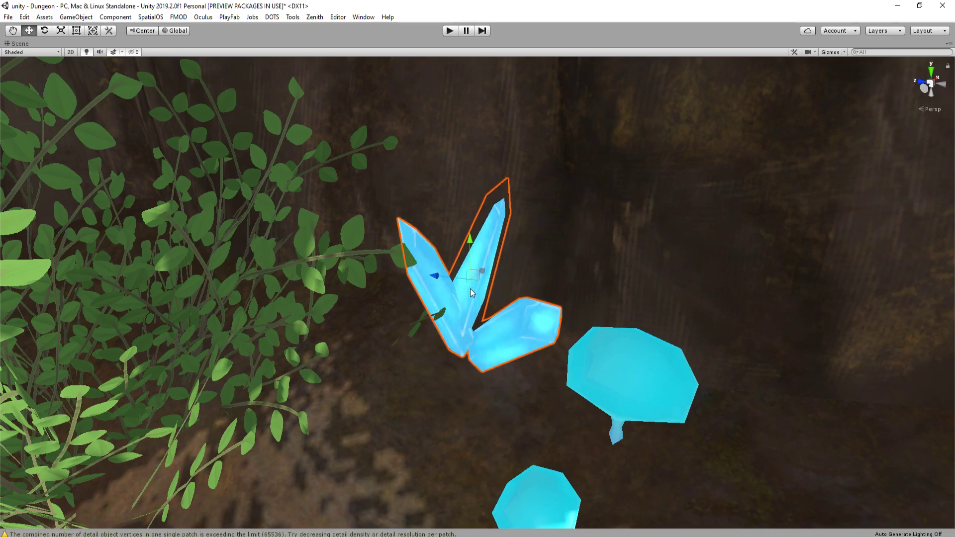
left_click_drag(472, 283, 464, 251)
key("e")
key("w")
right_click_drag(473, 279, 506, 194)
key("e")
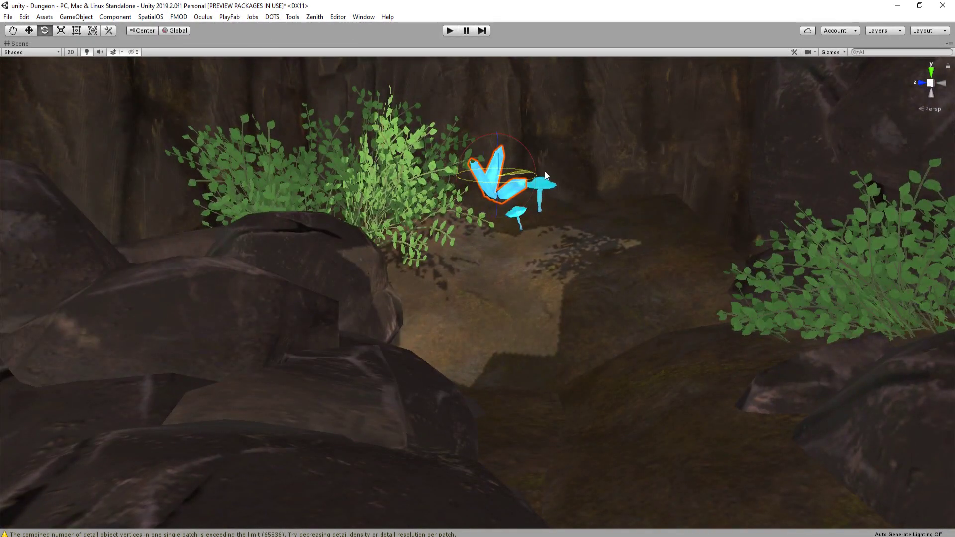
left_click_drag(545, 171, 512, 153)
Duplicate the bush on the cave's right side and move the copy up beside the rock at the back wall
right_click_drag(513, 153, 546, 313)
left_click(266, 379)
right_click_drag(267, 380, 557, 318)
key("w")
left_click(557, 318)
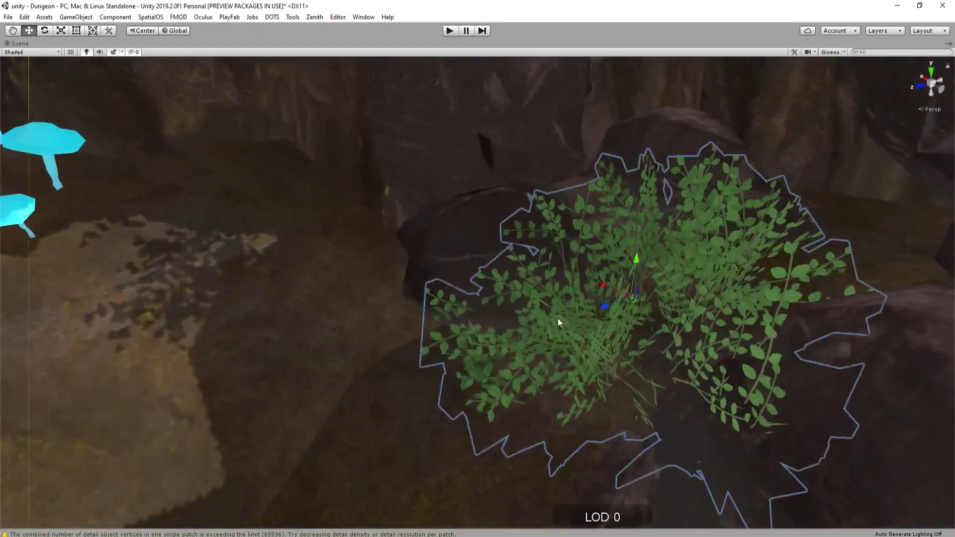
left_click_drag(629, 303, 337, 247)
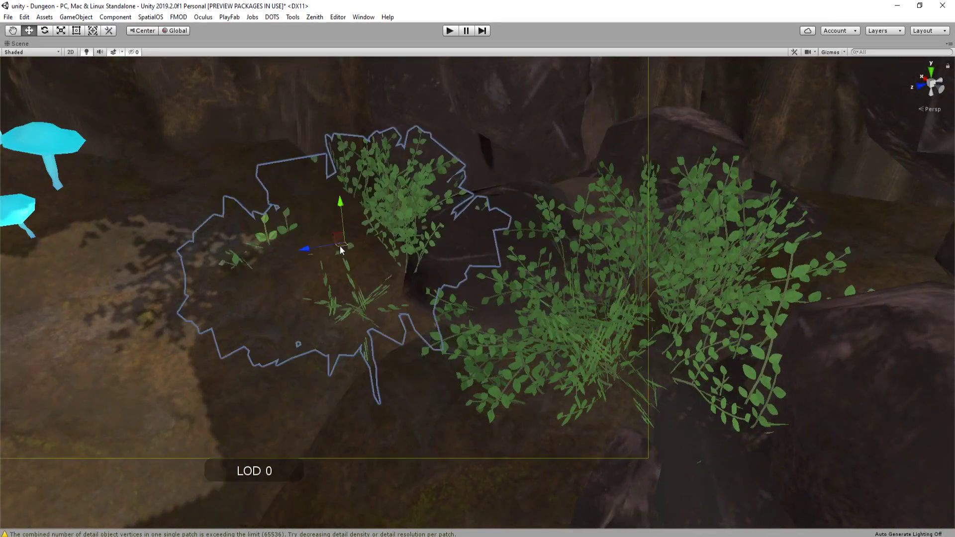
left_click_drag(341, 205, 340, 134)
Scale down the duplicated bush, tilt it and raise it slightly on the slope
key("r")
left_click_drag(344, 178, 324, 152)
key("e")
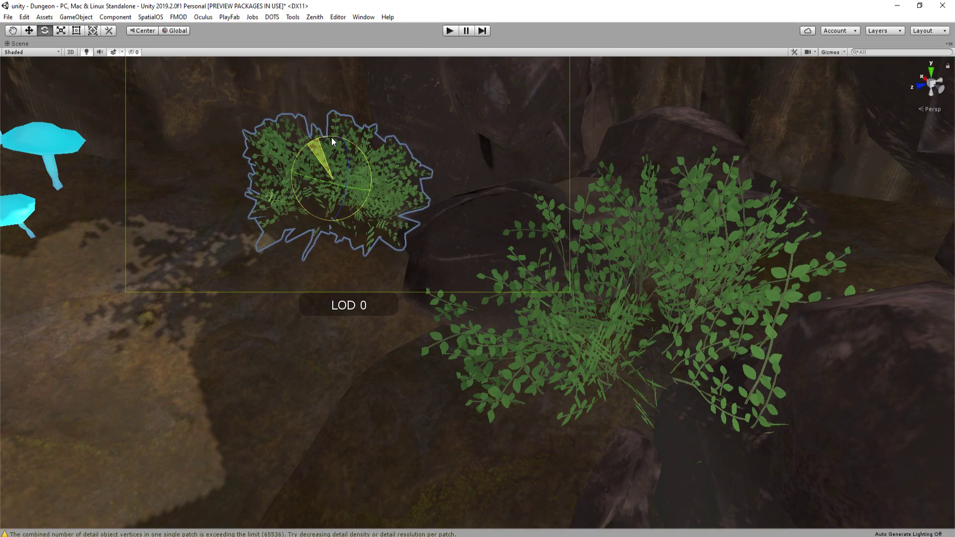
key("w")
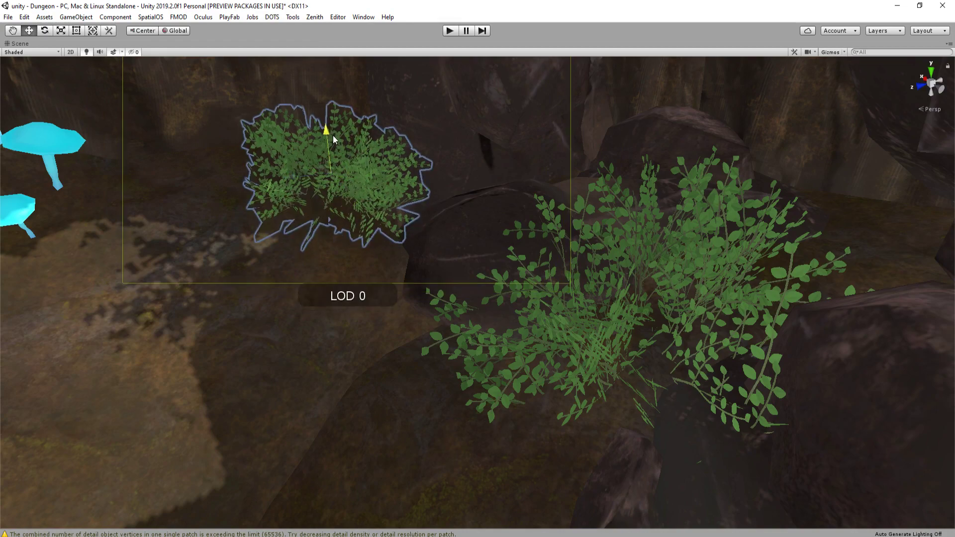
Duplicate the rope hanging below the broken windows and move the copy to the right side of the doorway
right_click_drag(333, 135, 711, 233)
key("s")
left_click(518, 290)
left_click(750, 211)
key("w")
left_click(630, 229)
left_click_drag(712, 233, 120, 323)
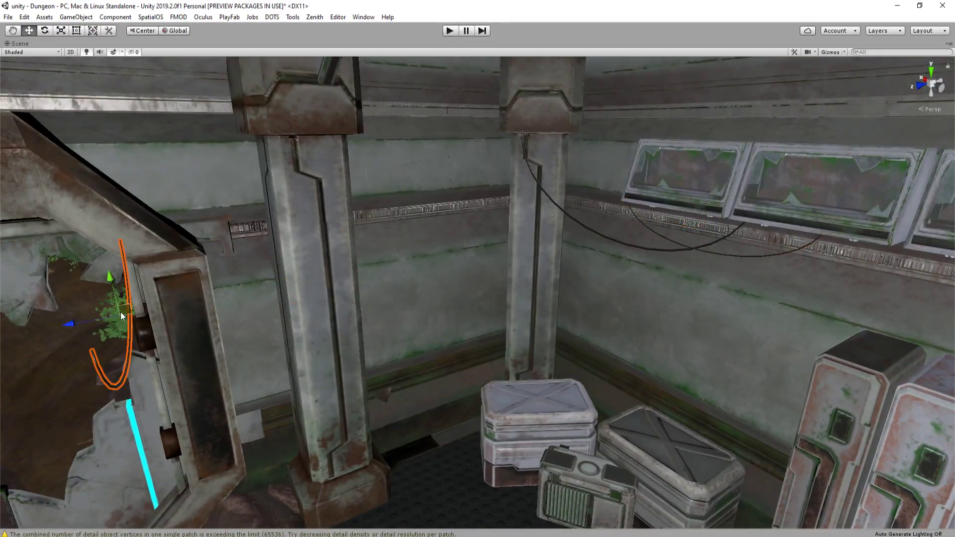
Rotate the duplicated rope to run parallel to the doorway and move it up under the frame's upper edge
right_click_drag(497, 264, 424, 257)
key("e")
left_click_drag(529, 298, 663, 276)
key("r")
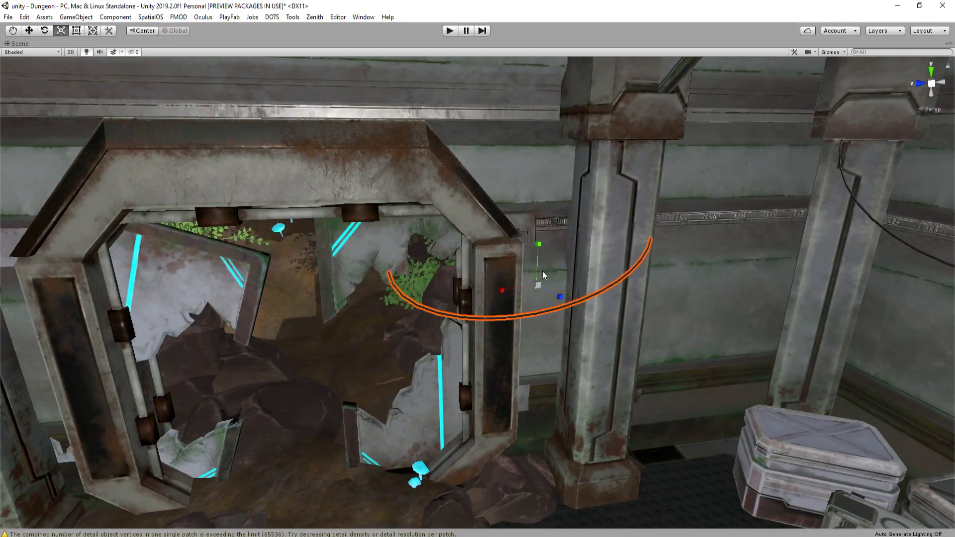
left_click_drag(537, 284, 305, 223)
key("w")
key("ctrl+z")
key("w")
right_click_drag(305, 223, 506, 199)
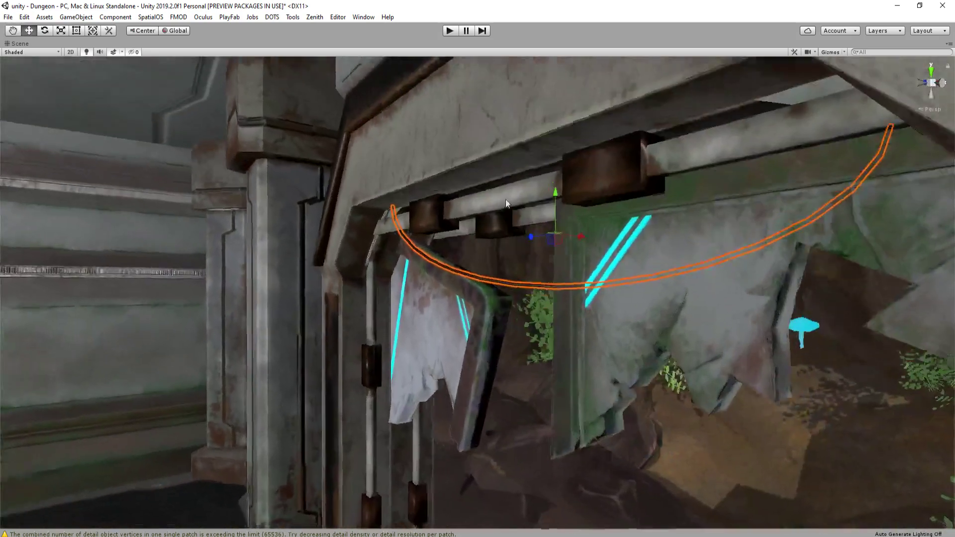
Resize the rope copy and tilt it so it hangs at a slant across the top of the doorway
key("r")
left_click_drag(574, 223, 537, 277)
key("e")
key("w")
right_click_drag(537, 277, 461, 283)
key("e")
left_click_drag(434, 276, 470, 225)
key("w")
key("r")
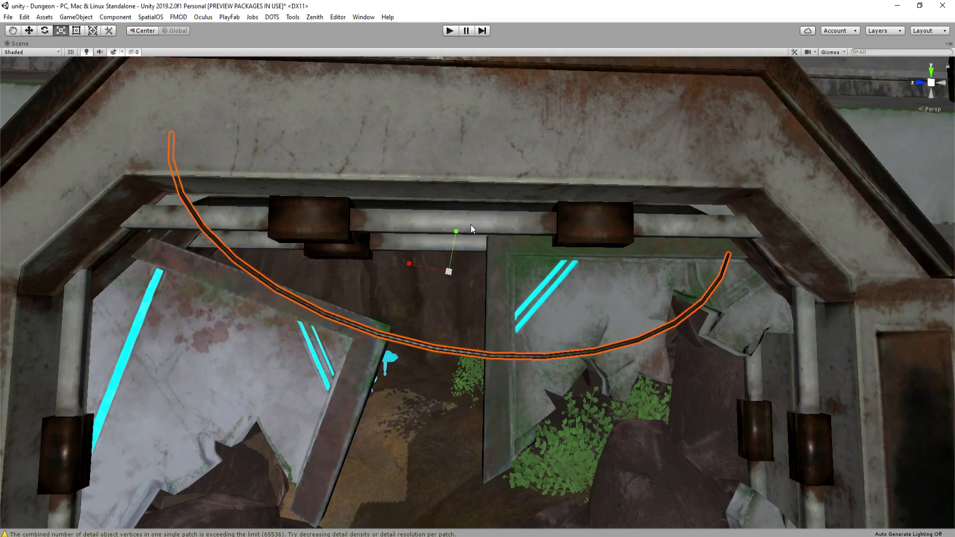
Stretch the rope wider and lower it so its ends meet both sides of the door frame
key("w")
key("r")
left_click_drag(408, 264, 450, 286)
key("w")
left_click_drag(503, 232, 485, 279)
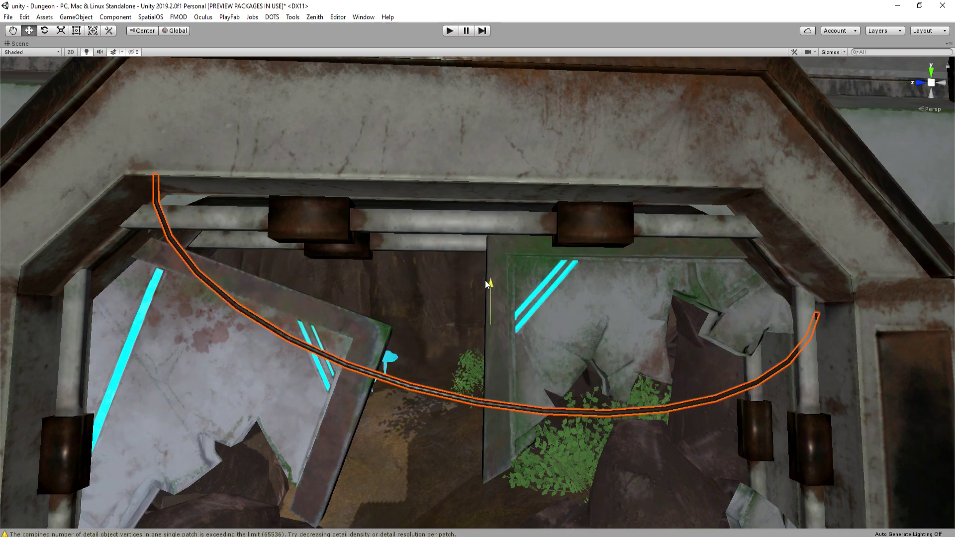
Shift the broken door panels on both sides of the doorway slightly inward
scroll(485, 279, "down", 5)
left_click(467, 308)
right_click_drag(466, 308, 545, 293)
key("s")
left_click(654, 294)
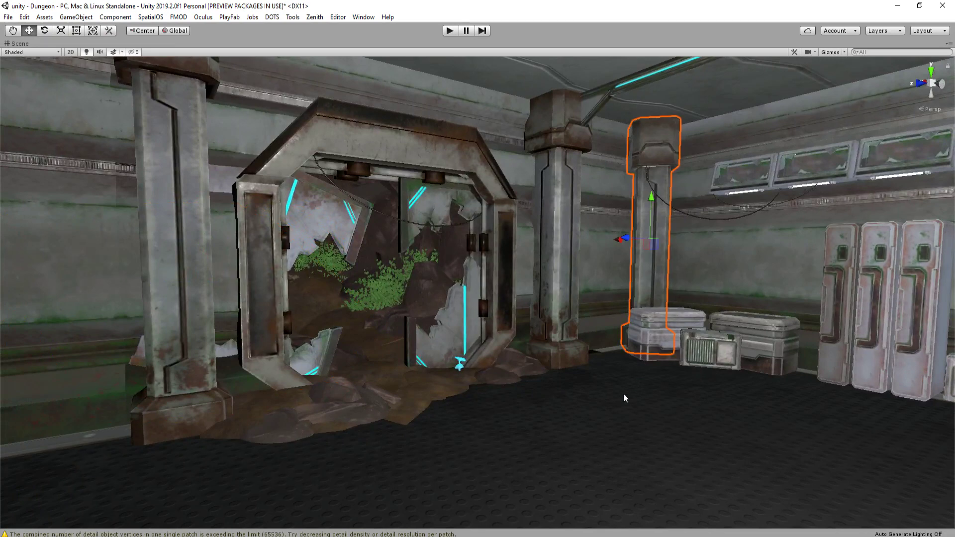
right_click_drag(572, 305, 503, 296)
key("d")
key("w")
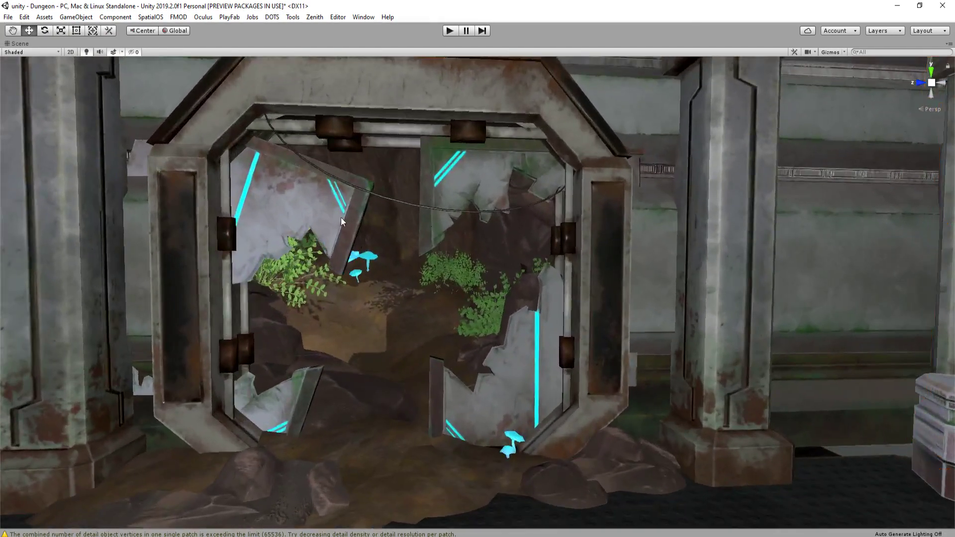
left_click(325, 230)
left_click_drag(185, 283, 221, 284)
left_click(462, 208)
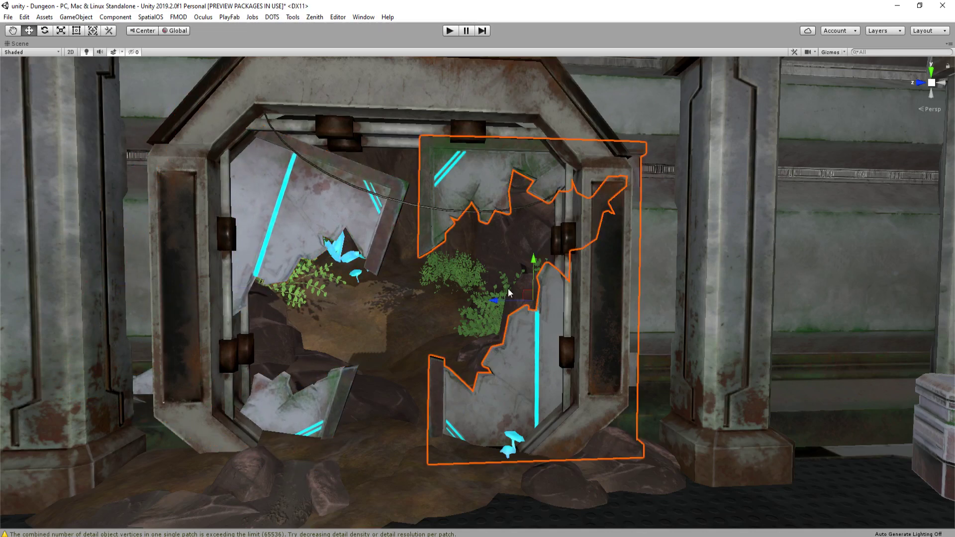
mouse_move(508, 294)
left_mouse_down()
mouse_move(493, 302)
mouse_move(501, 307)
left_mouse_up()
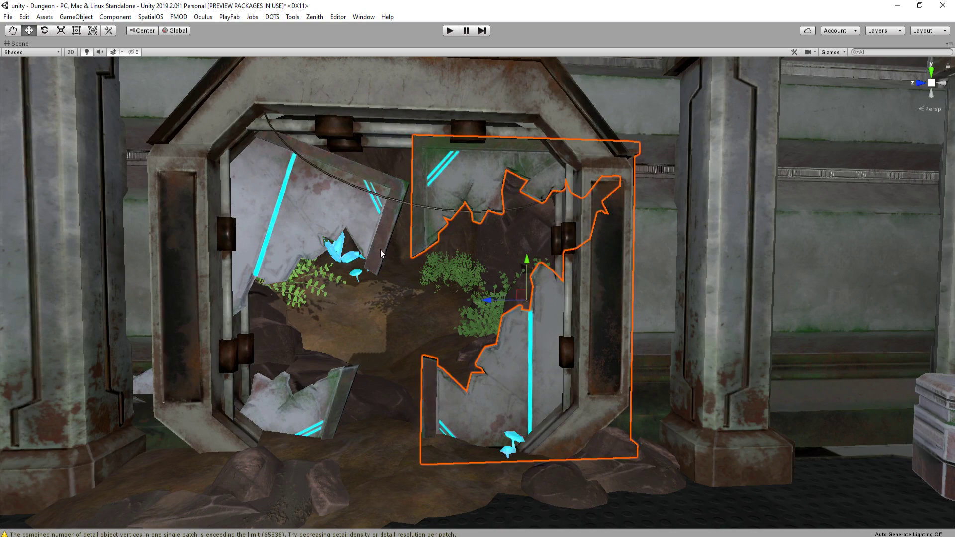
right_click_drag(382, 254, 442, 337)
left_click(440, 341)
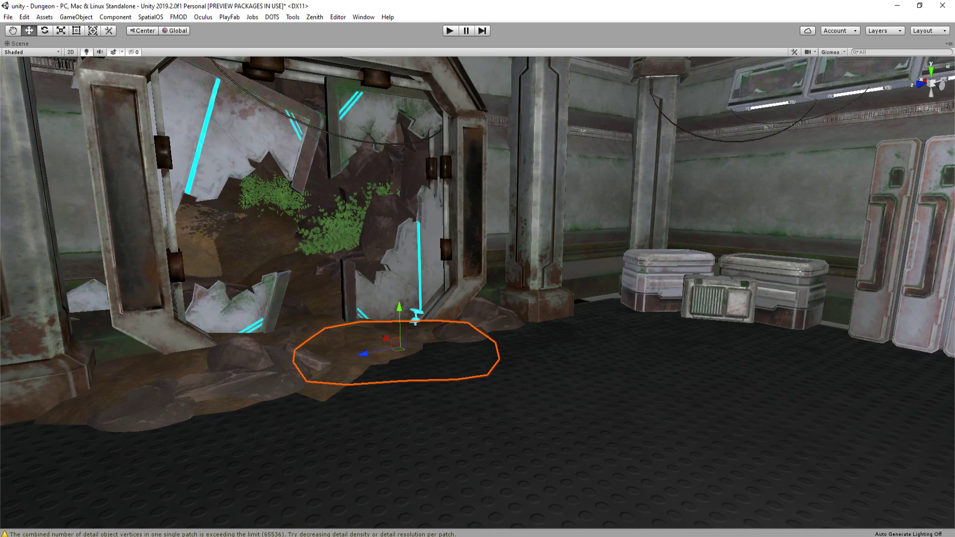
right_click_drag(285, 240, 527, 259)
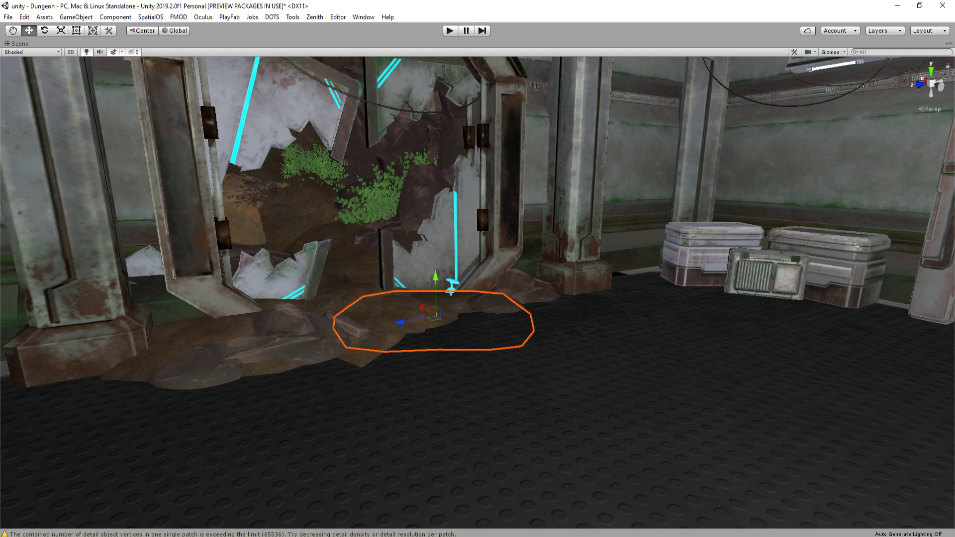
right_click_drag(485, 294, 535, 330)
key("q")
key("e")
Search the project assets for "branch" and preview the Tree_GiantBonsai_Branch1, Branch2 and Branch3 prefabs
key("shift+space")
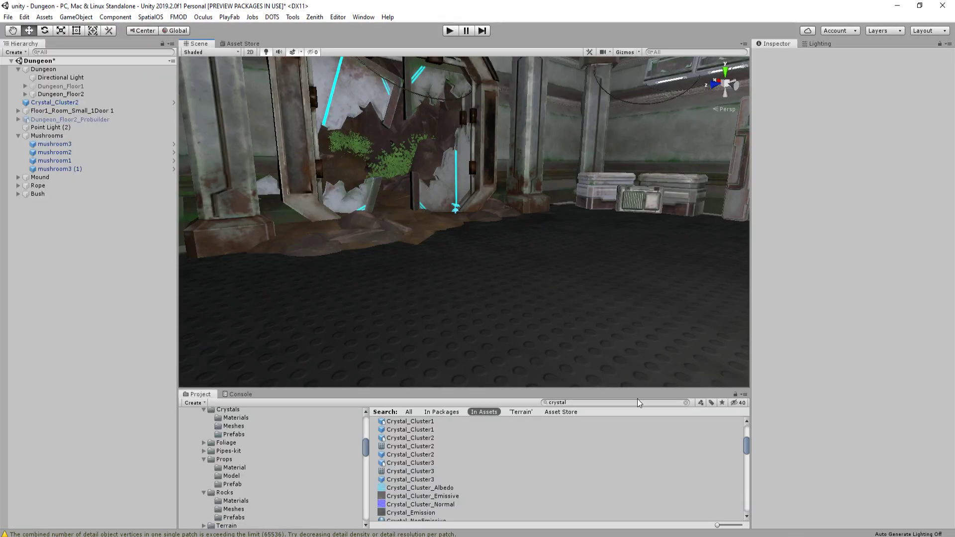
key("BackSpace")
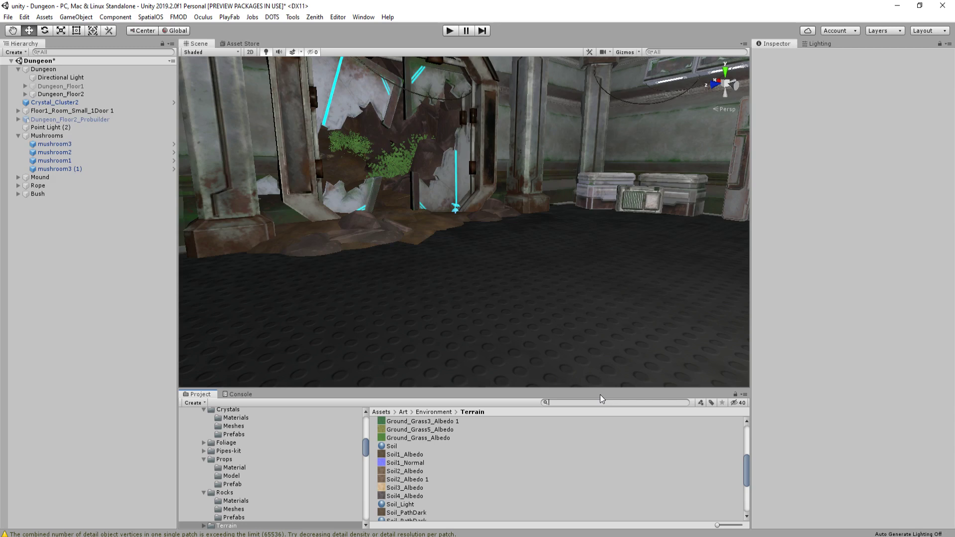
type("branch")
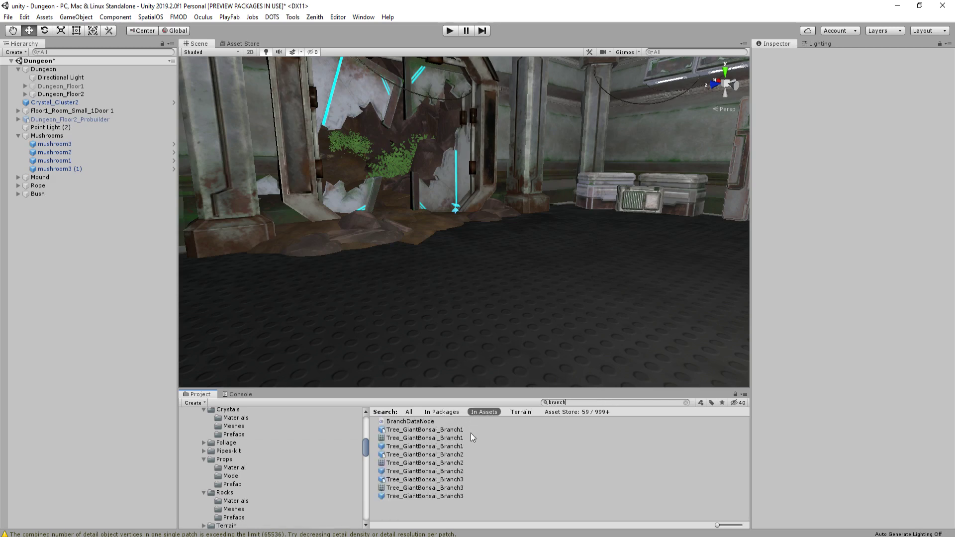
left_click(437, 447)
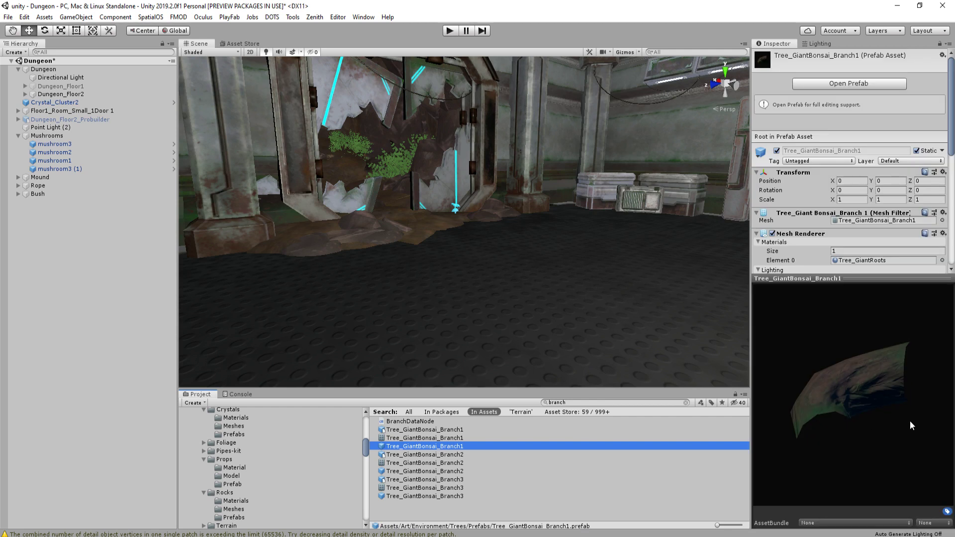
left_click(435, 471)
left_click_drag(828, 377, 756, 452)
left_click(422, 496)
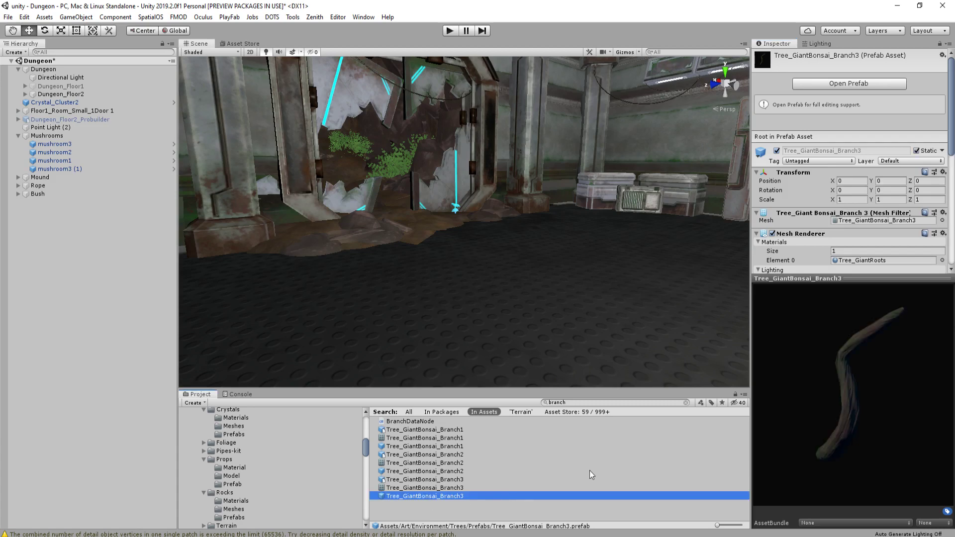
Place the Tree_GiantBonsai_Branch3 prefab in the room and rotate it onto its side
left_click_drag(444, 500, 380, 273)
left_click_drag(437, 249, 570, 378, "alt")
key("r")
key("shift+space")
key("w")
left_click_drag(570, 378, 550, 433, "alt")
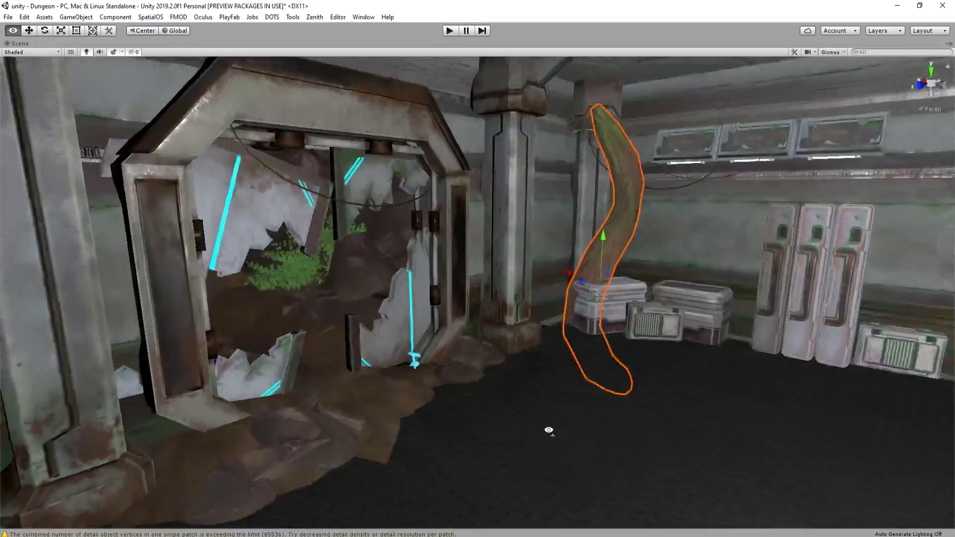
scroll(382, 340, "up", 3)
scroll(443, 366, "down", 4)
key("e")
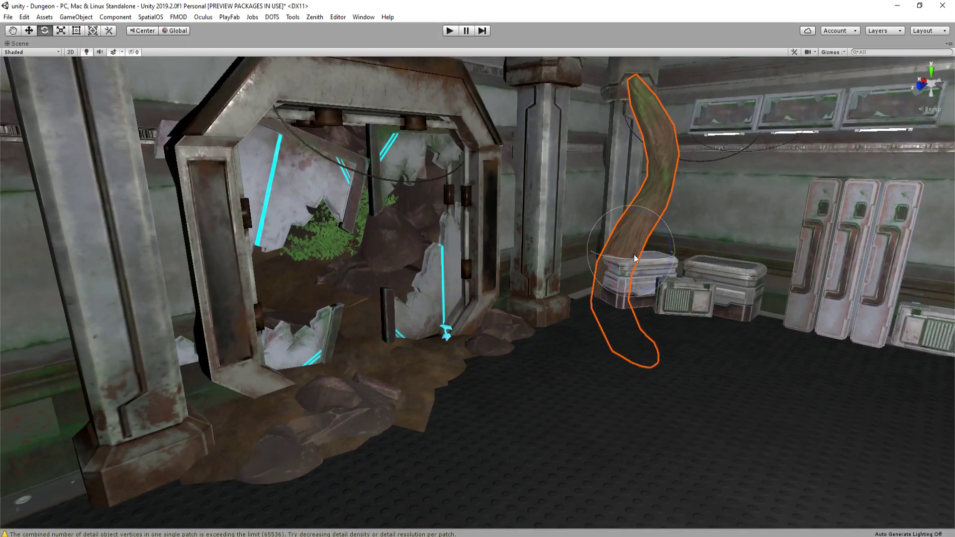
left_click_drag(633, 255, 560, 287)
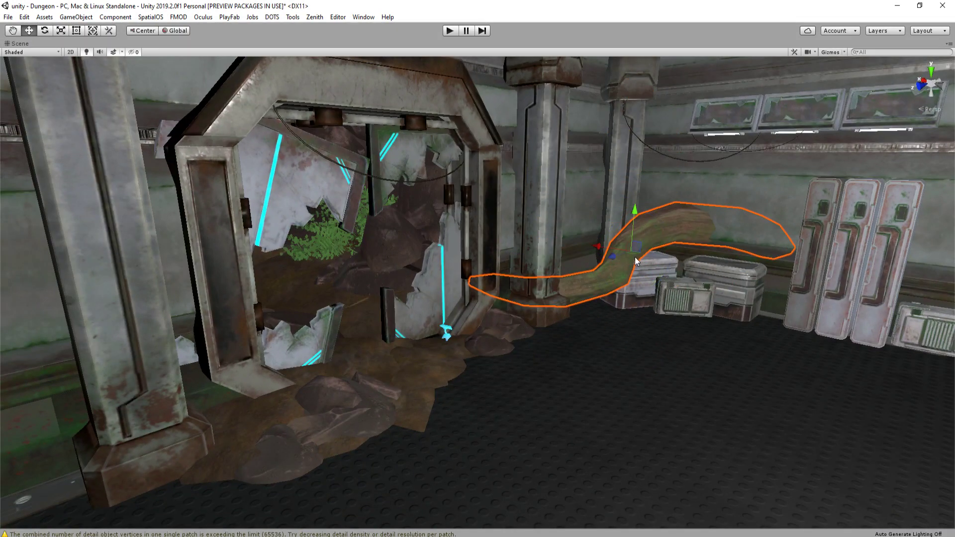
Move the branch into the cave-in doorway and lower it behind the broken lower door panels
key("w")
left_click_drag(633, 258, 379, 271)
key("e")
right_click_drag(423, 262, 219, 273)
key("w")
key("w")
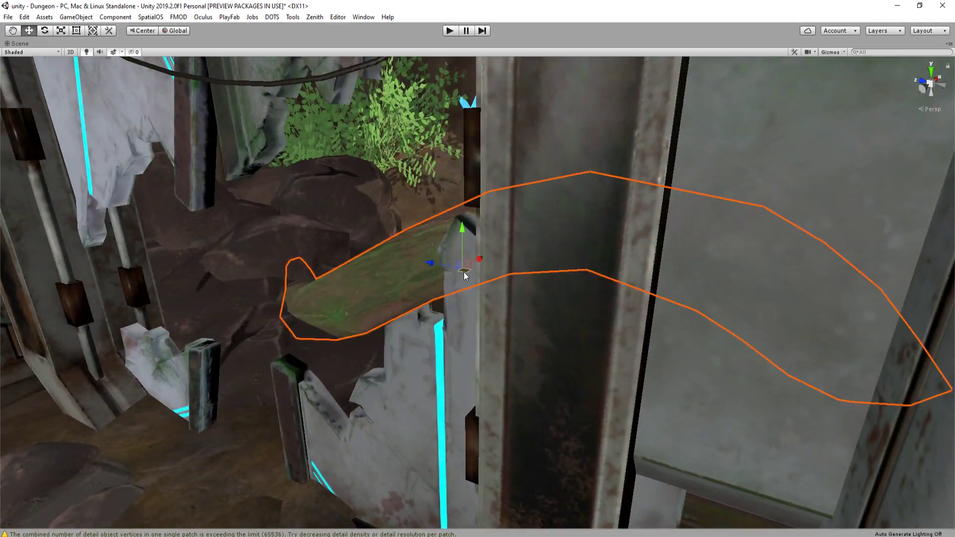
left_click_drag(465, 273, 317, 284)
key("a")
right_click_drag(323, 280, 479, 276)
key("s")
left_click_drag(350, 276, 420, 271)
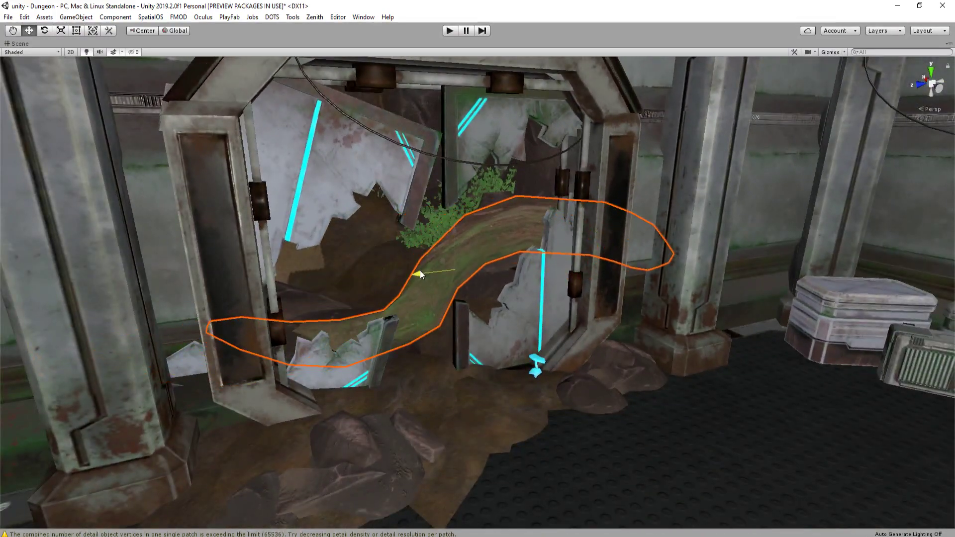
left_click_drag(453, 234, 453, 247)
Fine-tune the branch's sideways position and height so it rests on the soil inside the doorway
right_click_drag(454, 247, 536, 261)
key("s")
key("a")
key("a")
key("q")
left_click(538, 264)
right_click_drag(575, 303, 511, 276)
key("w")
left_click(521, 281)
key("s")
key("d")
left_click_drag(517, 268, 562, 265)
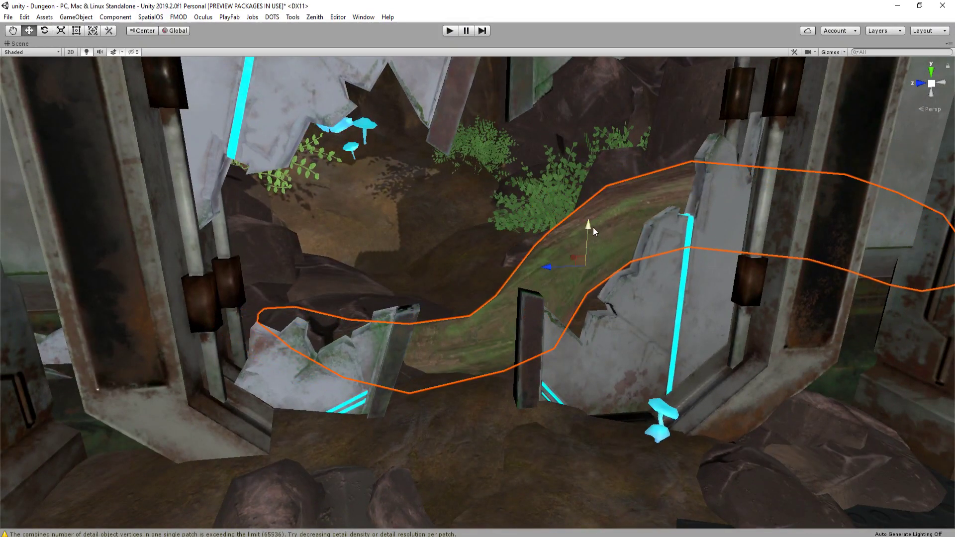
left_click_drag(593, 227, 593, 234)
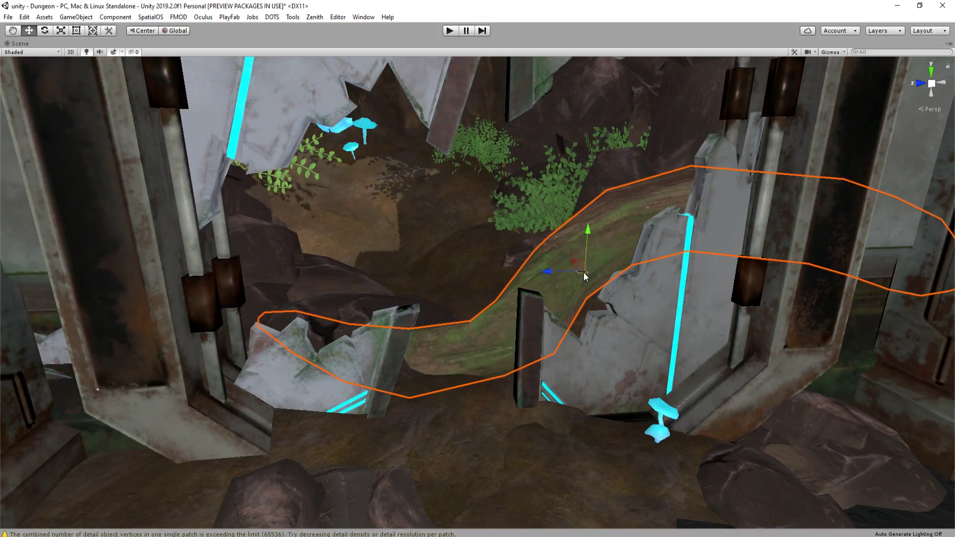
Duplicate the branch, turn the copy the opposite way and move it to the doorway's left side
key("e")
left_click_drag(594, 274, 823, 260)
key("w")
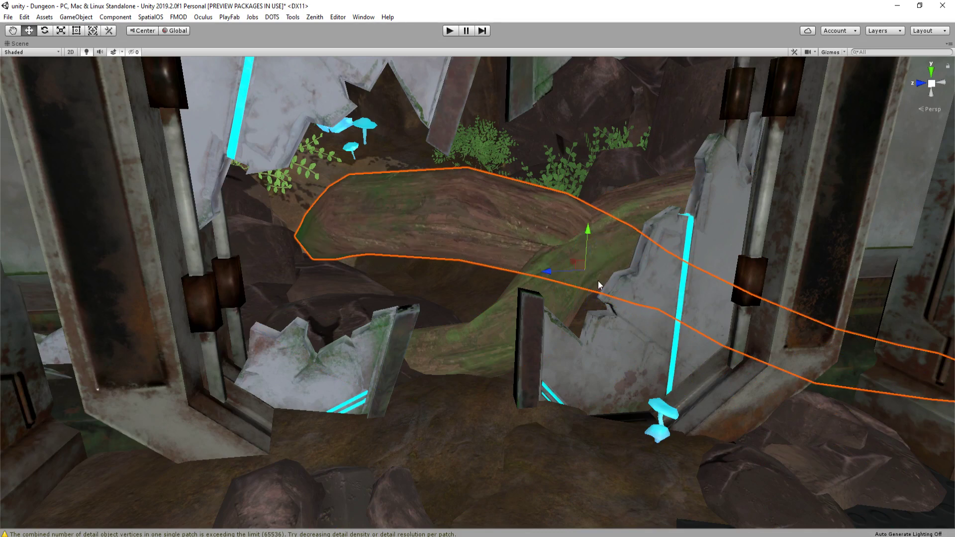
left_click_drag(583, 272, 284, 317)
key("e")
mouse_move(346, 301)
right_mouse_down()
mouse_move(363, 299)
mouse_move(348, 298)
right_mouse_up()
key("q")
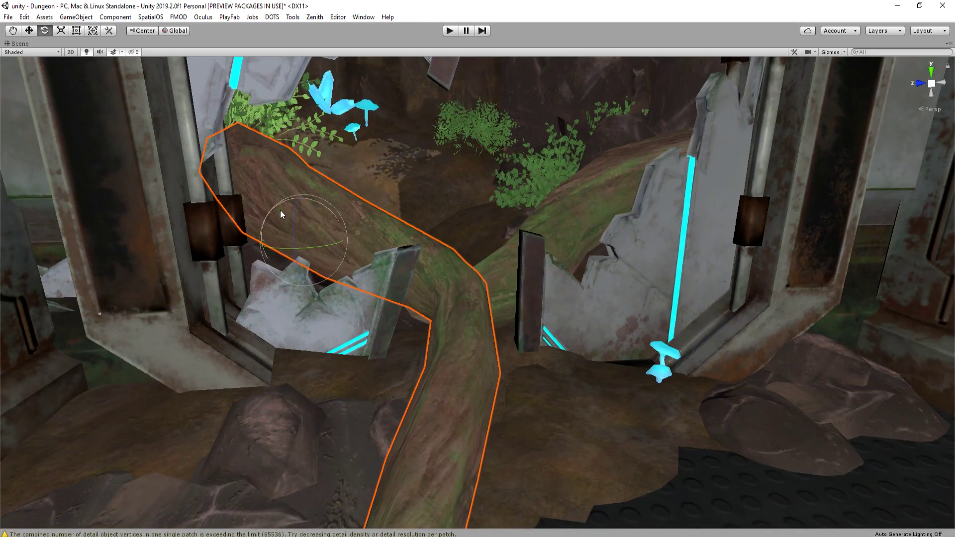
Rotate the branch copy to reach out over the mound, then shift it left and lower it
left_click_drag(278, 208, 355, 246)
right_click_drag(355, 246, 339, 251)
key("w")
left_click_drag(354, 223, 261, 221)
left_click_drag(260, 187, 281, 231)
key("e")
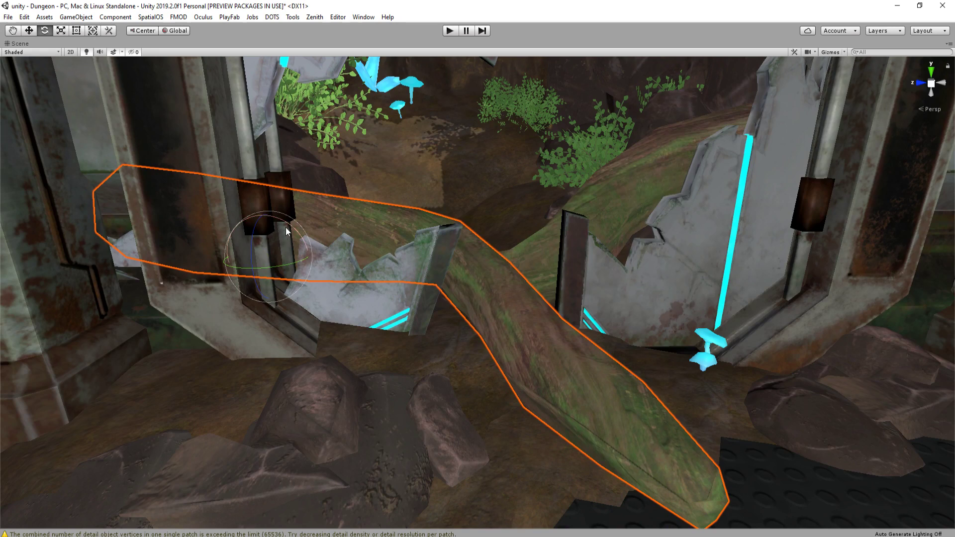
Adjust the branch copy's tilt and scale it down slightly
left_click_drag(294, 225, 265, 249)
key("w")
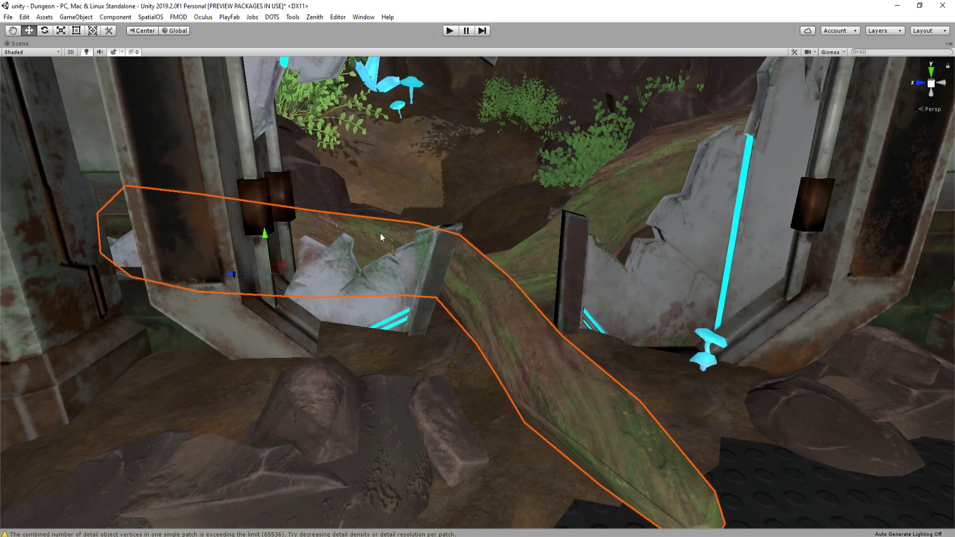
key("e")
left_click_drag(284, 254, 290, 234)
right_click_drag(355, 241, 434, 244)
key("r")
left_click_drag(270, 290, 259, 293)
right_click_drag(260, 293, 278, 255)
key("w")
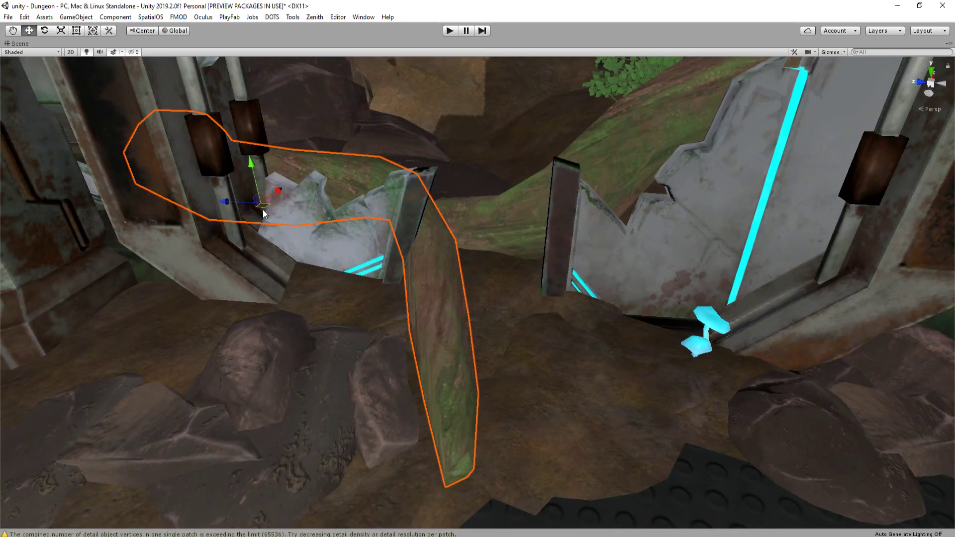
Move the branch copy toward the doorway's centre and swing its tip over the rocks in front
left_click_drag(263, 210, 410, 184)
key("e")
key("w")
key("e")
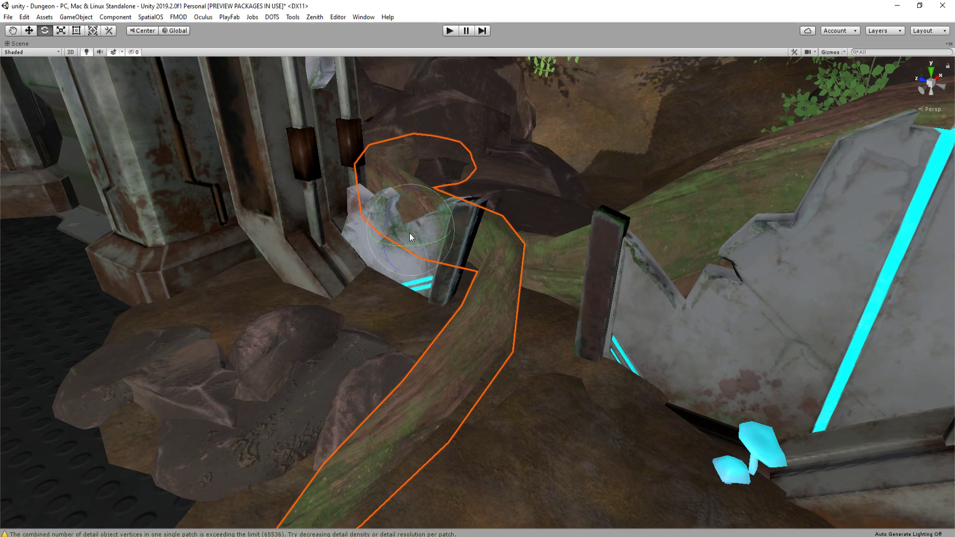
left_click_drag(409, 245, 456, 227)
key("w")
key("r")
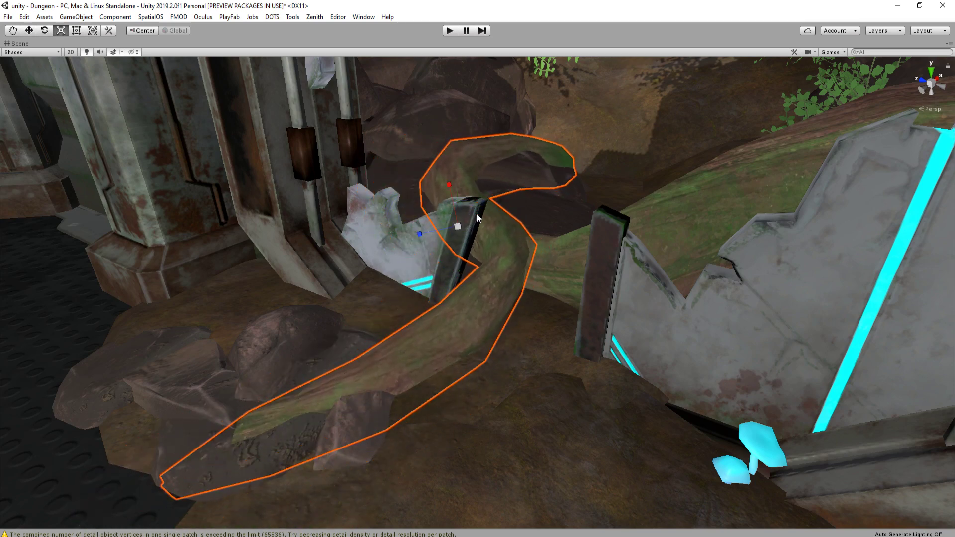
Rescale the branch copy slightly and tilt its front end over the rocks
right_click_drag(457, 229, 559, 219)
mouse_move(559, 219)
left_mouse_down()
mouse_move(570, 211)
mouse_move(568, 219)
left_mouse_up()
right_click_drag(568, 219, 512, 171)
key("e")
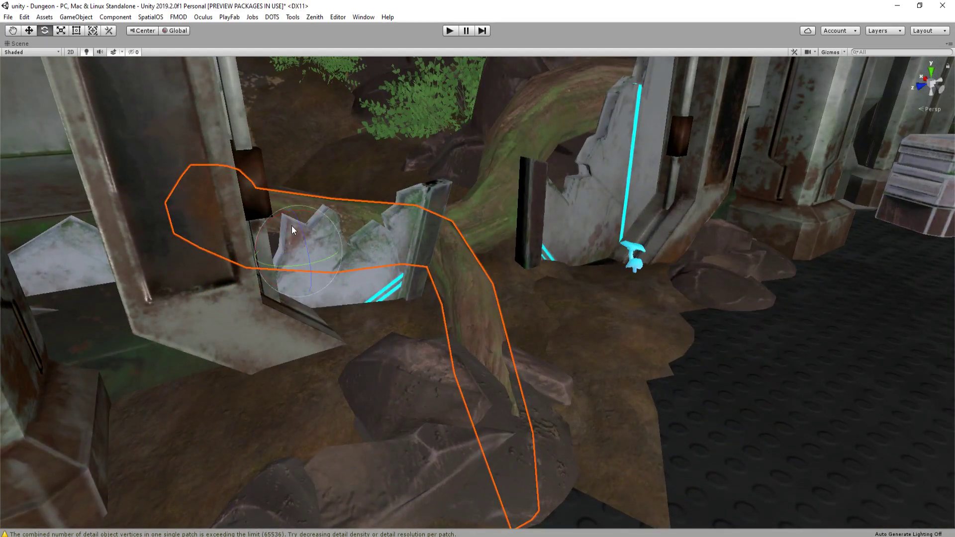
left_click_drag(292, 225, 292, 213)
Delete the branch copy that reaches out over the rocks
right_click_drag(294, 213, 401, 220)
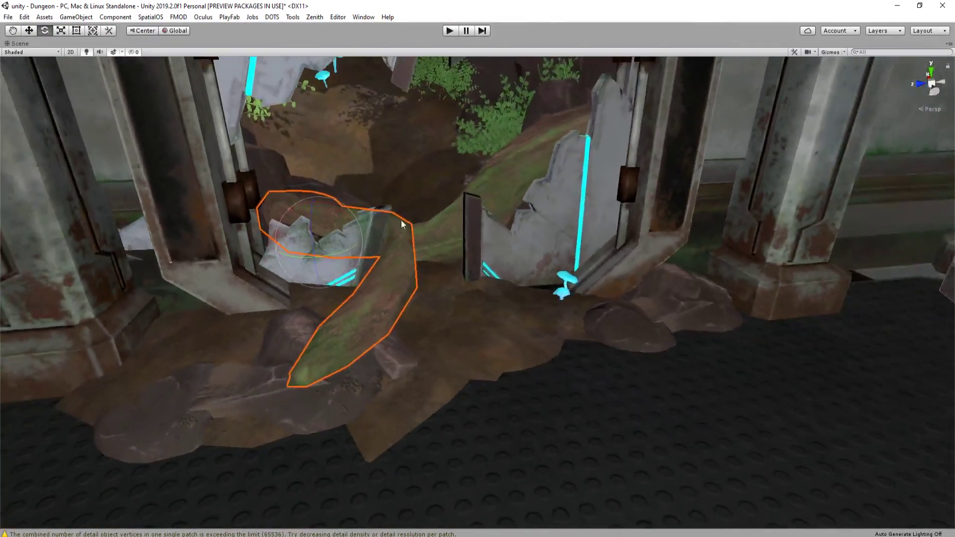
key("Delete")
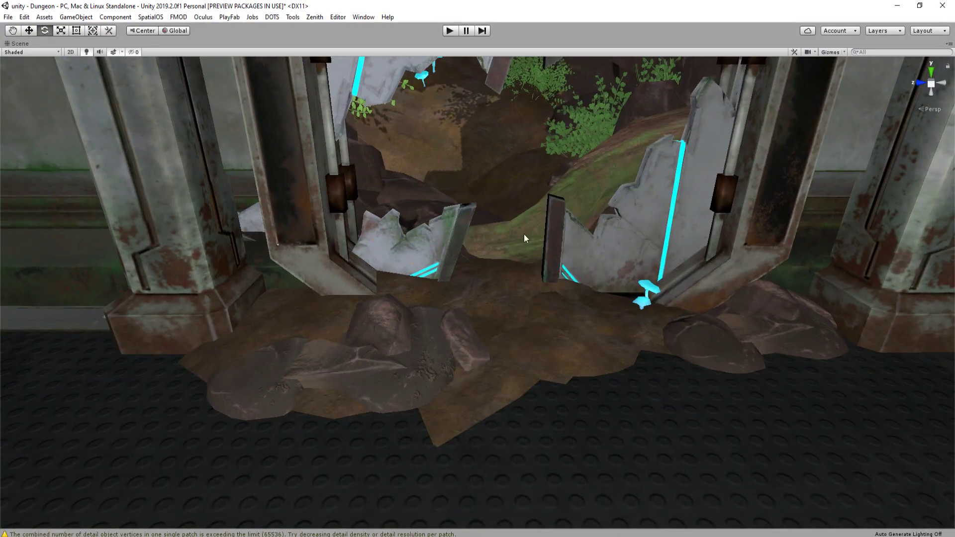
key("ctrl+z")
key("f")
left_click_drag(541, 238, 562, 193)
key("w")
key("s")
right_click_drag(561, 193, 632, 190)
left_click(633, 194)
scroll(633, 194, "up", 2)
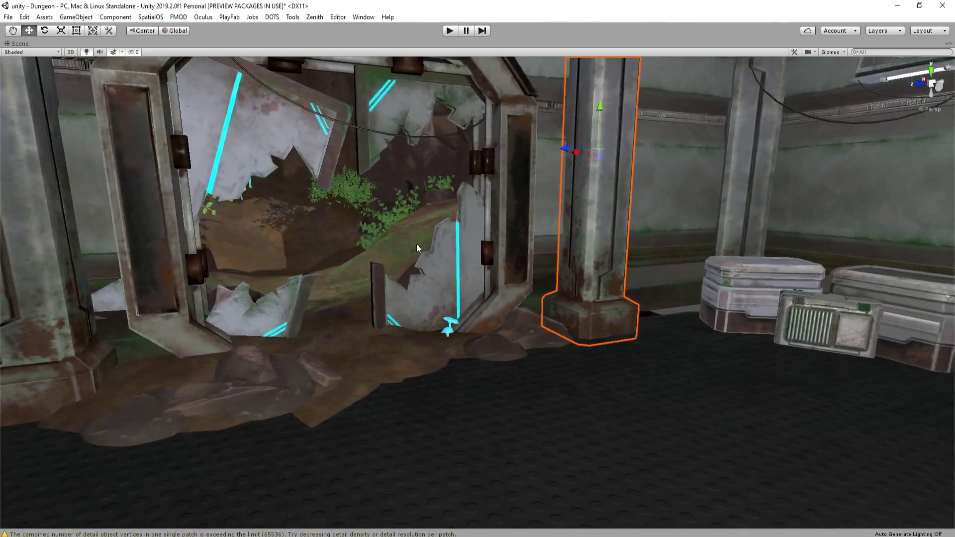
Select the remaining branch lying across the doorway and adjust its scale
left_click(408, 250)
key("r")
left_click_drag(417, 247, 499, 238)
key("w")
key("e")
key("w")
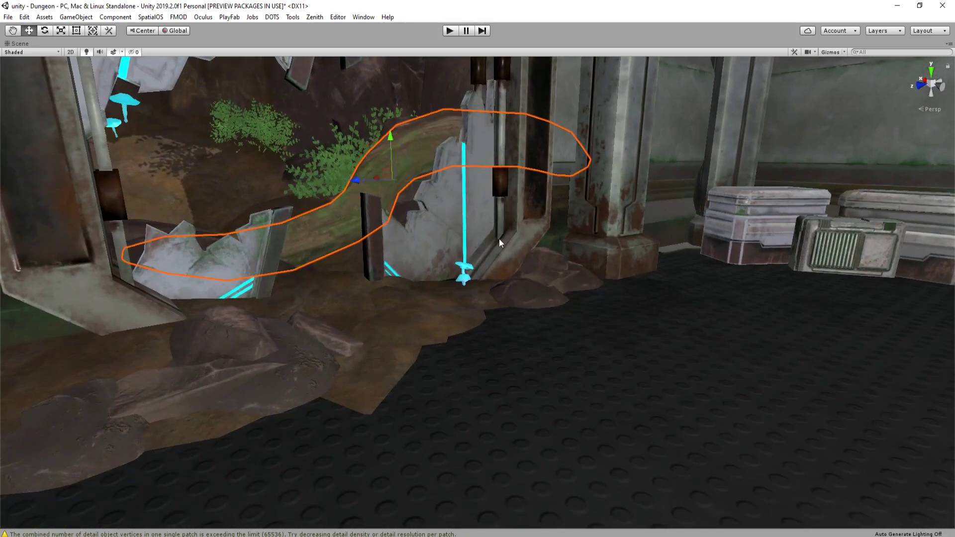
right_click_drag(516, 341, 517, 335)
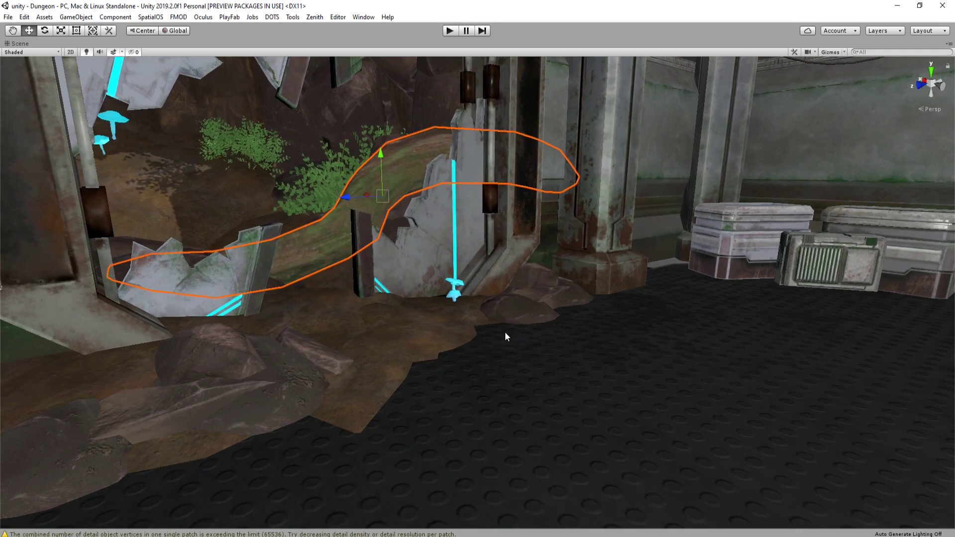
Add the Tree_GiantBonsai_Branch1 prefab to the room and scale it down uniformly
key("shift+space")
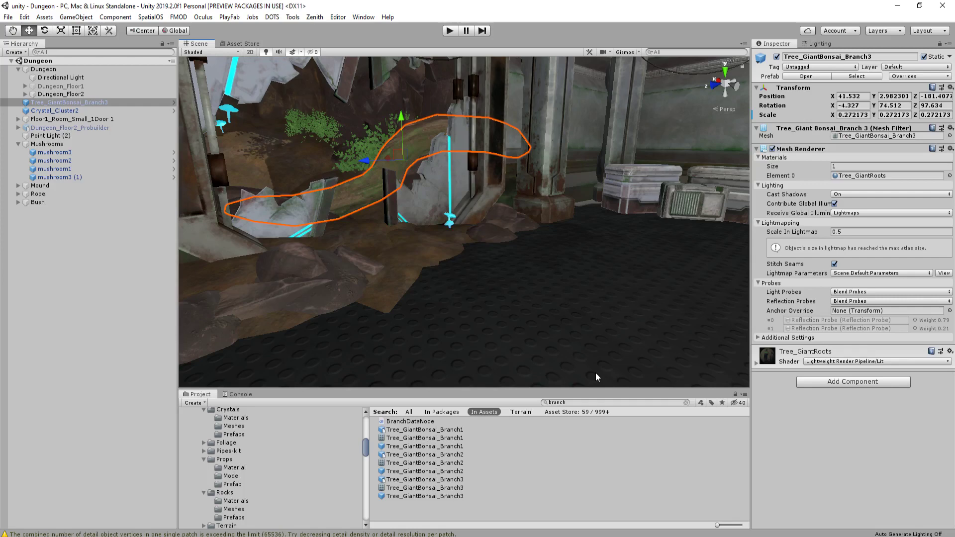
left_click(587, 402)
left_click(419, 446)
left_click_drag(866, 416, 824, 419)
left_click_drag(432, 446, 431, 301)
key("s")
right_click_drag(497, 283, 615, 220)
key("r")
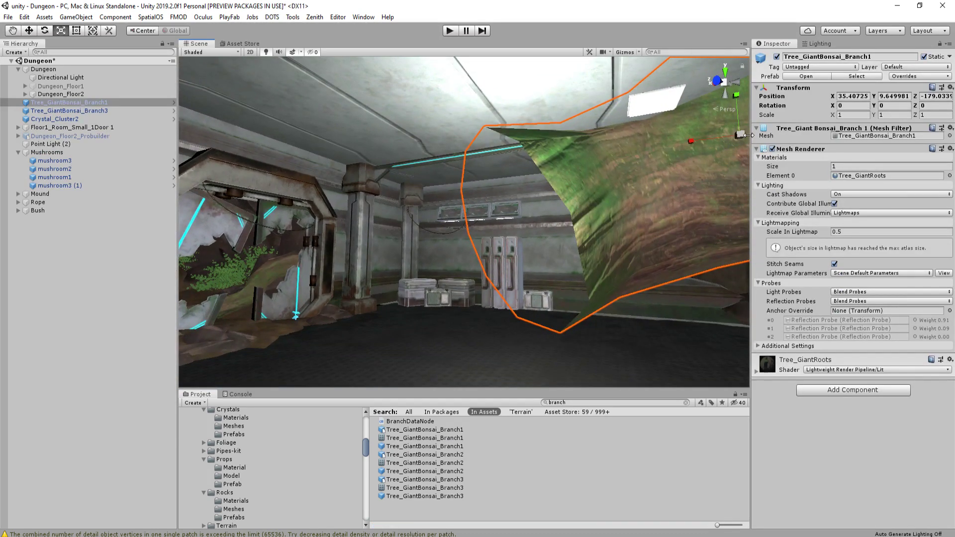
left_click_drag(739, 133, 714, 159)
scroll(605, 203, "down", 3)
Rotate the new branch and move it across the room towards the broken doorway
key("shift+space")
key("e")
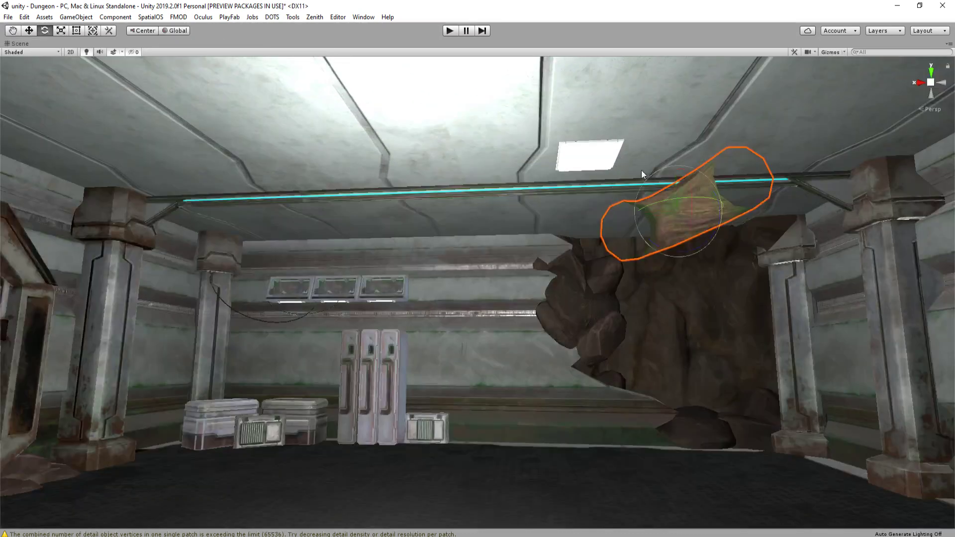
left_click_drag(696, 249, 694, 294)
key("w")
right_click_drag(694, 293, 738, 203)
left_click_drag(752, 199, 63, 314)
right_click_drag(395, 268, 399, 188)
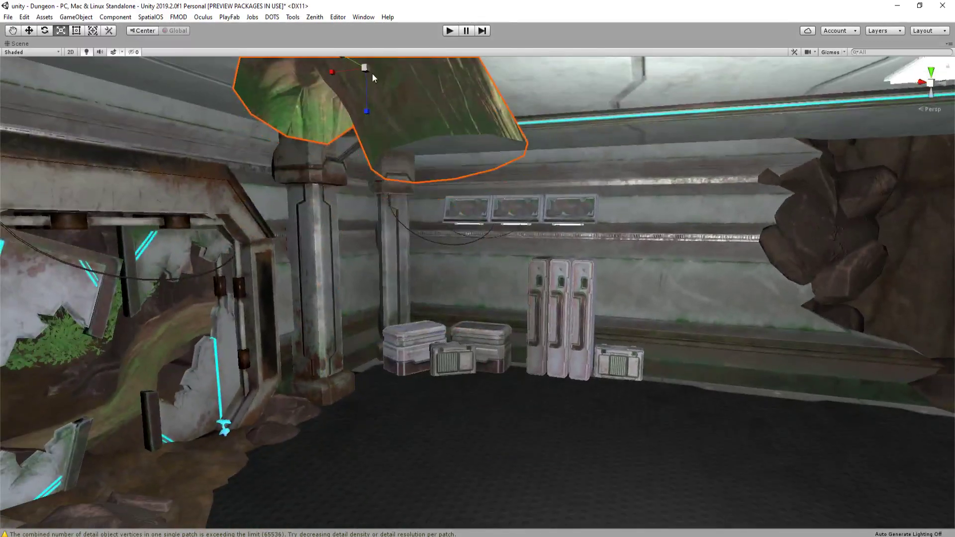
Shrink the branch further, lower it to the floor and shift it over to the broken doorway
left_click_drag(368, 71, 370, 58)
right_click_drag(398, 144, 407, 109)
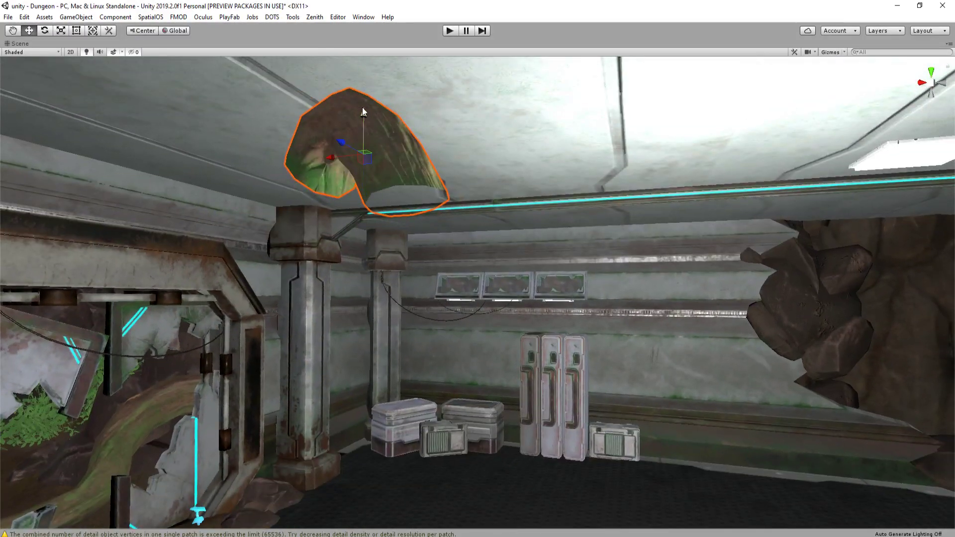
left_click_drag(363, 111, 395, 472)
right_click_drag(395, 472, 402, 350)
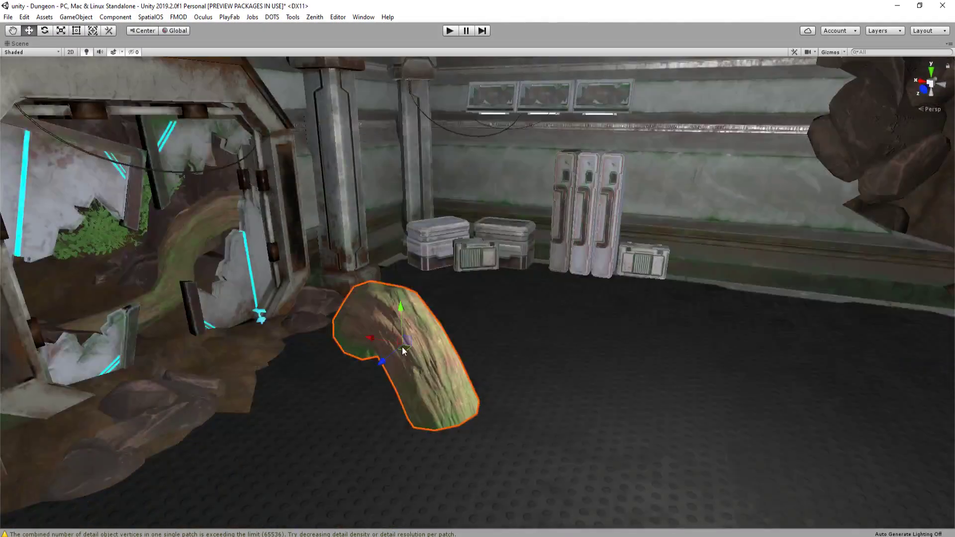
left_click_drag(403, 350, 144, 303)
right_click_drag(144, 303, 264, 242)
Rotate, resize and sink the branch into the soil at the doorway beside the lower broken door panel
key("e")
left_click_drag(263, 242, 203, 249)
key("r")
key("w")
key("x")
left_click_drag(201, 202, 244, 435)
left_click_drag(238, 470, 374, 341)
key("r")
key("w")
key("e")
key("w")
key("r")
key("w")
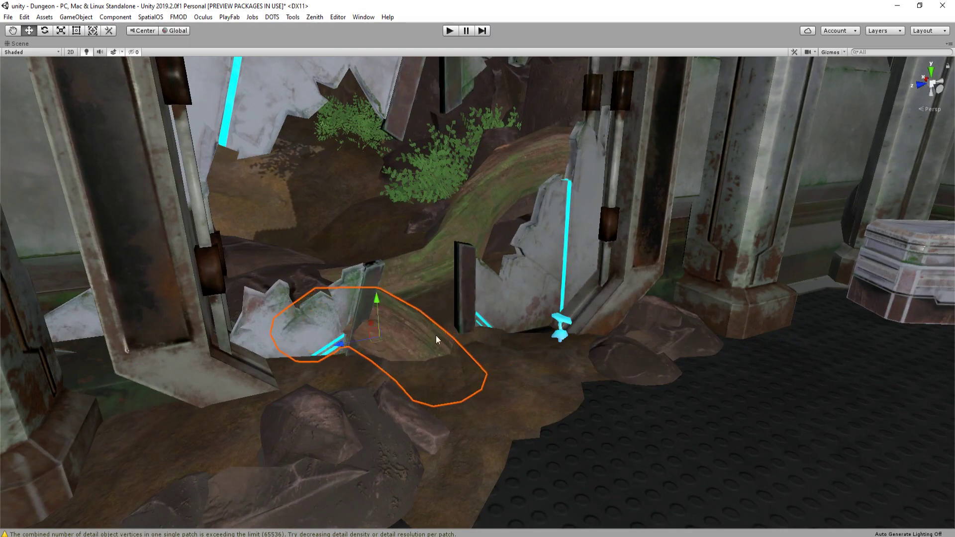
Duplicate the large curved branch in the doorway and place a smaller, rotated copy over the partly buried branch
left_click_drag(435, 335, 443, 289, "alt")
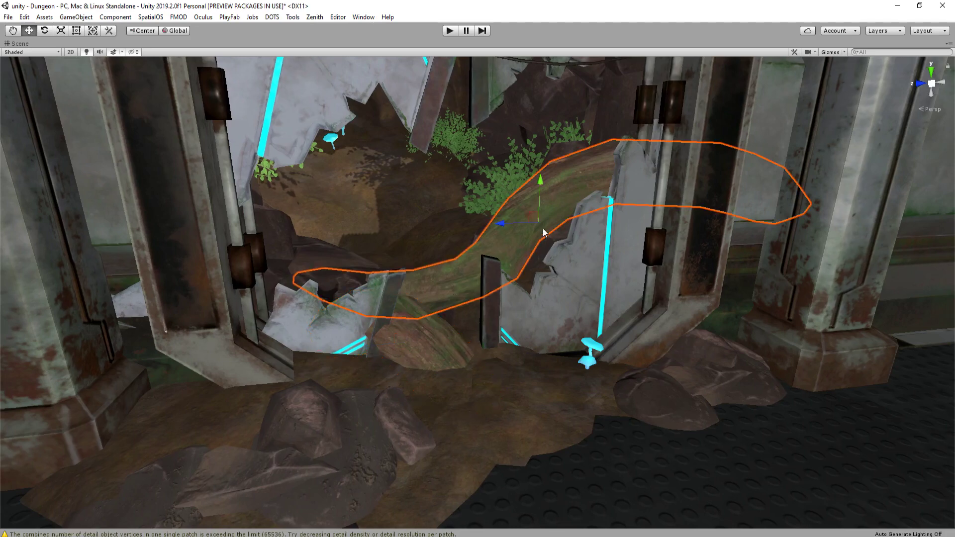
key("e")
left_click_drag(530, 231, 408, 277)
key("r")
key("e")
key("w")
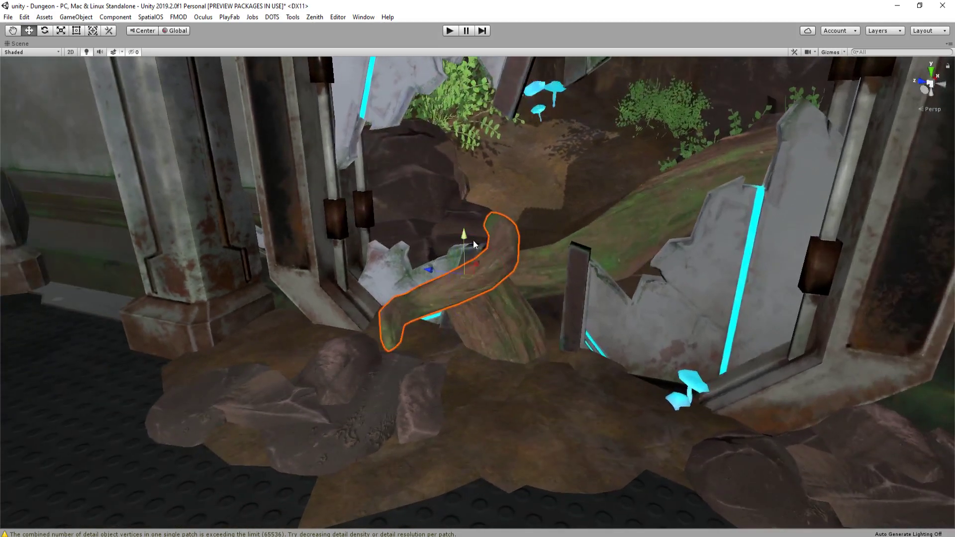
Enlarge, rotate and reposition the branch copy so it runs from the buried branch out over the soil
left_click_drag(456, 233, 585, 401)
key("r")
left_click_drag(438, 361, 410, 257)
key("w")
key("e")
left_click_drag(420, 295, 473, 251)
key("r")
key("e")
key("w")
left_click_drag(395, 272, 415, 272)
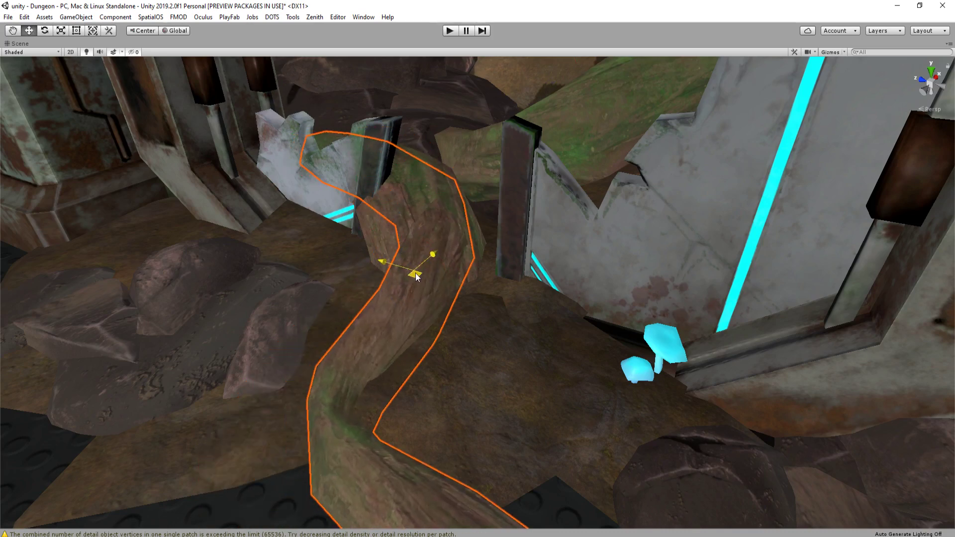
Fine-tune the branch copy's rotation so its end lies along the floor in front of the doorway
left_click_drag(422, 222, 581, 212, "alt")
left_click(581, 211)
right_click_drag(581, 212, 622, 248)
left_click(460, 274)
key("e")
left_click_drag(365, 233, 379, 245)
left_click(507, 246)
key("s")
right_click_drag(507, 247, 515, 314)
key("w")
left_click(515, 314)
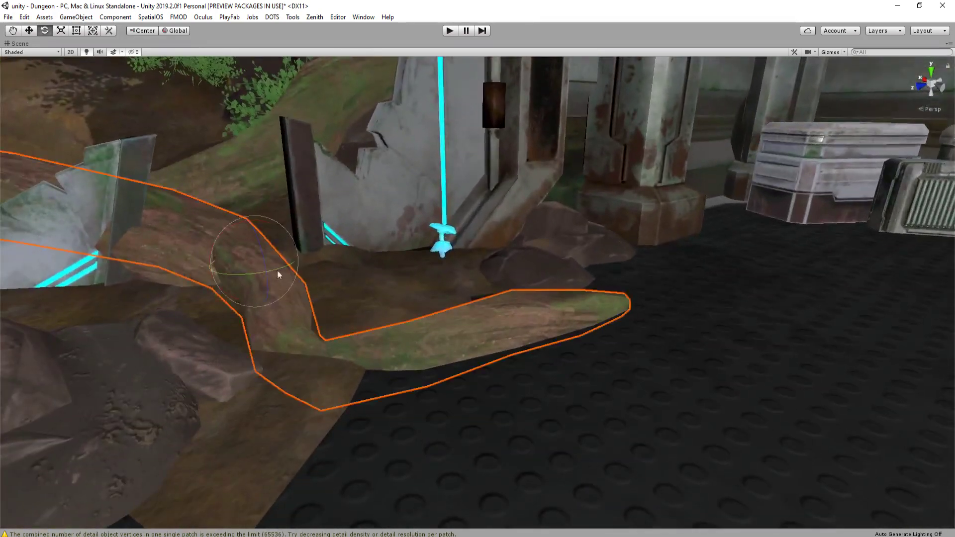
left_click_drag(261, 242, 284, 264)
Reselect the front branch and nudge its position so it joins the buried branch and rests on the ground
right_click_drag(330, 256, 615, 299)
left_click(458, 261)
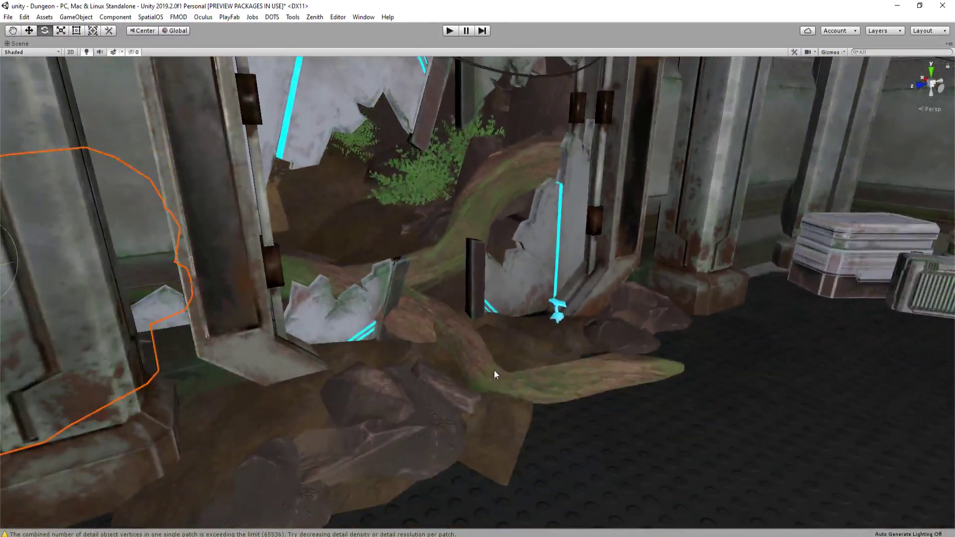
left_click(494, 370)
key("f")
mouse_move(359, 346)
left_mouse_down()
mouse_move(394, 367)
mouse_move(359, 345)
mouse_move(371, 345)
left_mouse_up()
key("w")
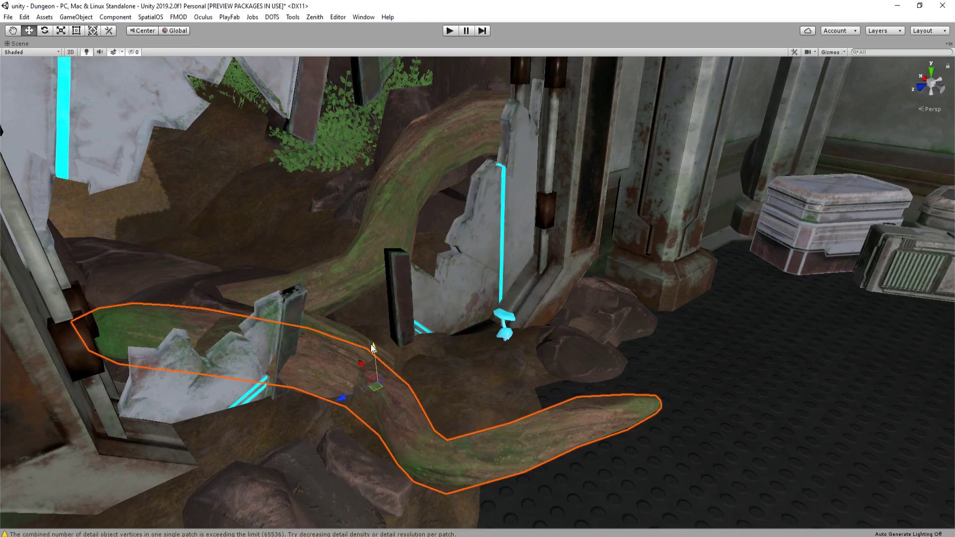
left_click_drag(376, 390, 366, 366)
key("e")
key("w")
left_click_drag(487, 351, 319, 302, "alt")
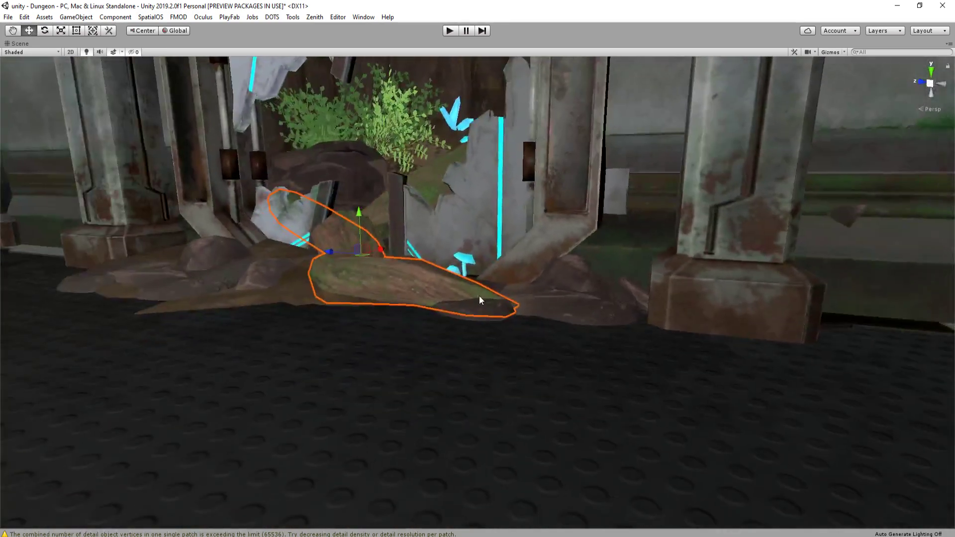
Duplicate a bush inside the cave and move the rotated copy to the rocks beside the door frame
left_click_drag(479, 297, 649, 218, "alt")
left_click(503, 264)
right_click_drag(658, 258, 812, 262)
left_click(681, 332)
right_click_drag(682, 333, 622, 354)
key("ctrl+d")
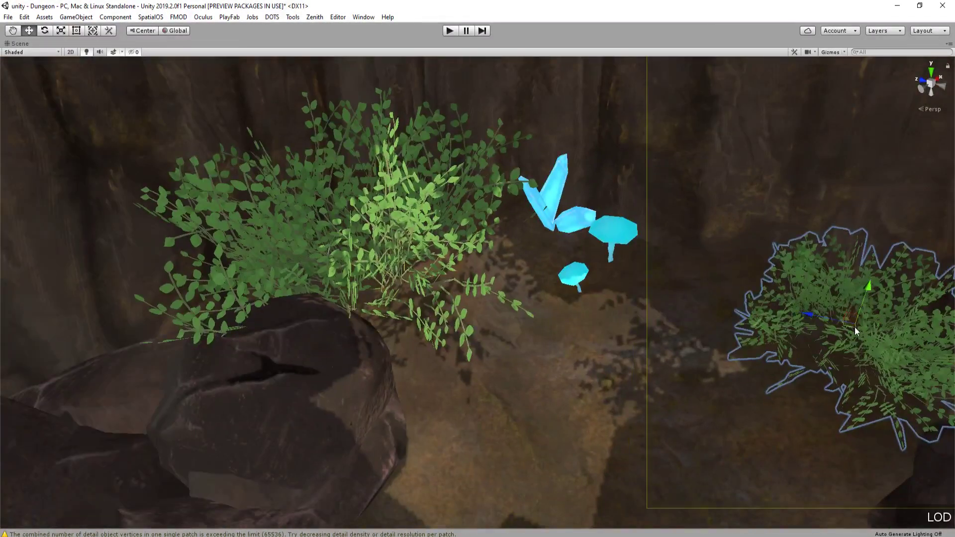
left_click_drag(854, 327, 151, 395)
right_click_drag(152, 396, 20, 437)
key("e")
left_click_drag(646, 256, 315, 291)
key("w")
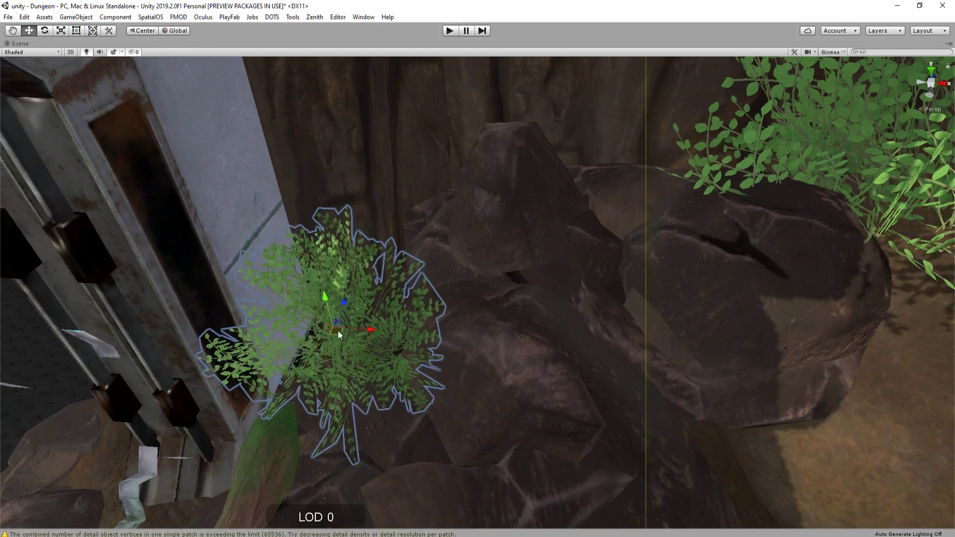
Lower the bush copy and settle it over the branch end behind the broken door panel
left_click_drag(338, 335, 311, 368)
key("e")
right_click_drag(311, 368, 398, 298)
key("w")
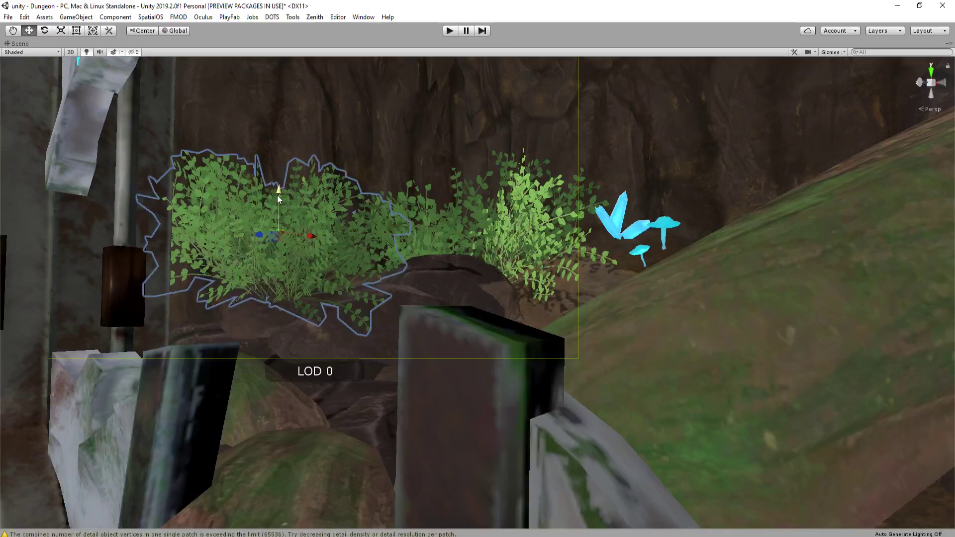
left_click_drag(277, 196, 280, 287)
right_click_drag(280, 286, 306, 337)
left_click_drag(327, 337, 309, 367)
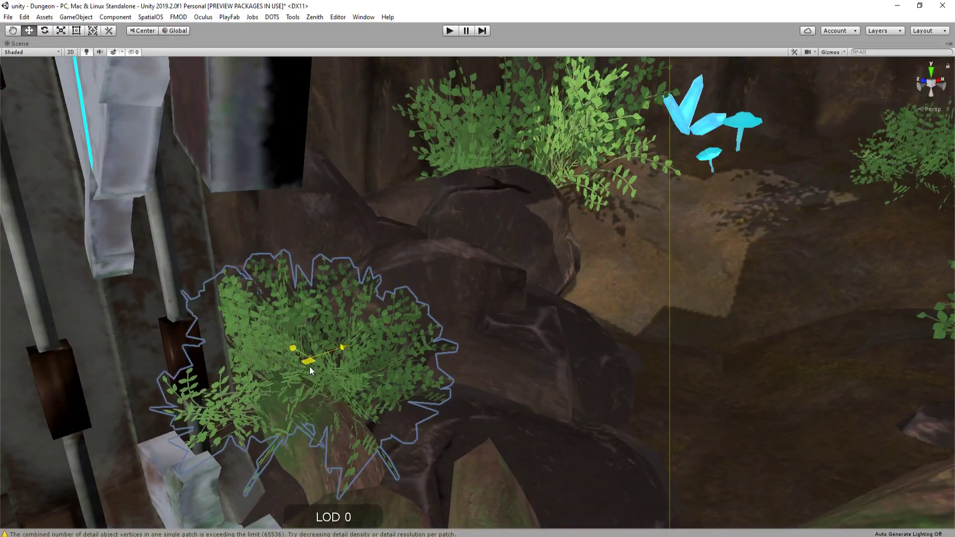
Try to fill the area beside the door frame with a rotated, enlarged copy of the rock cluster
left_click(530, 231)
key("f")
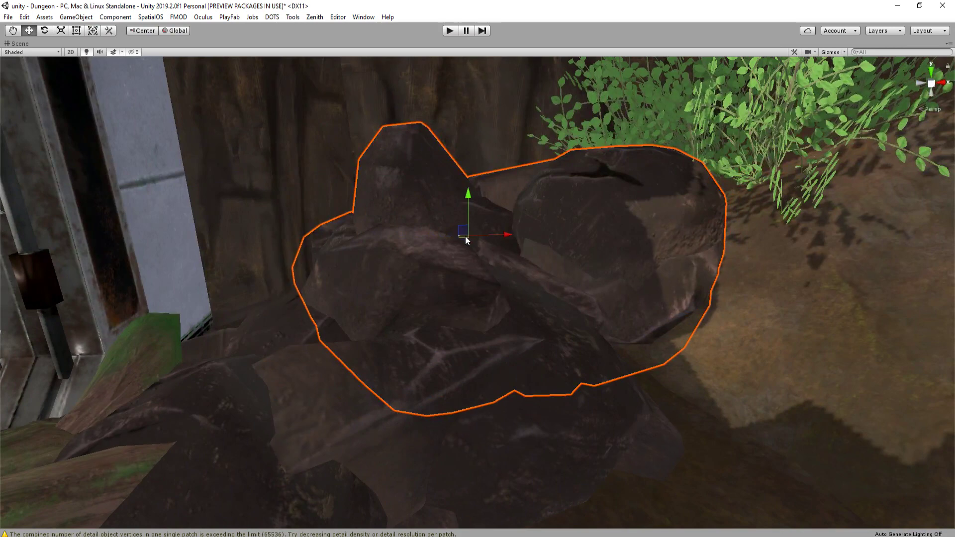
left_click_drag(433, 257, 369, 282)
left_click(518, 224)
key("f")
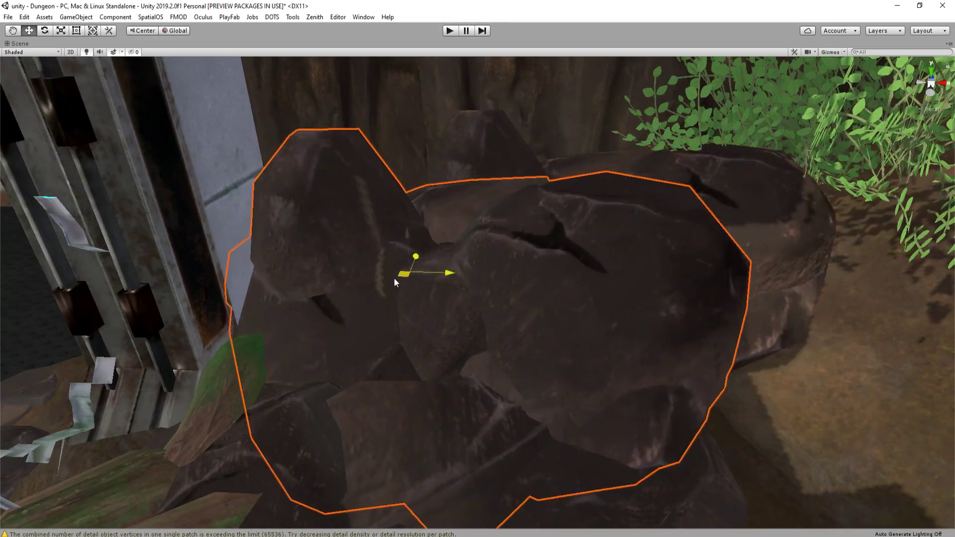
key("e")
left_click(340, 315)
left_click(399, 350)
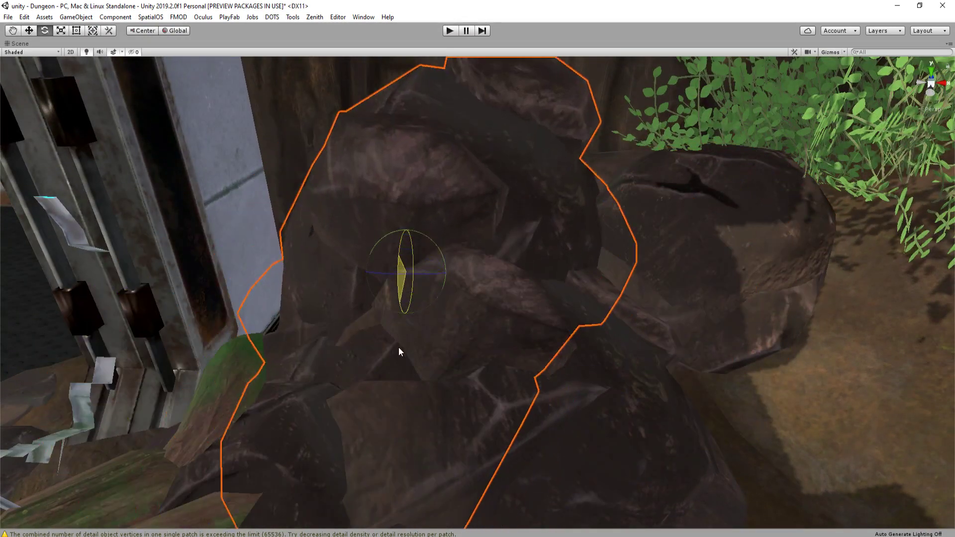
key("r")
left_click(420, 262)
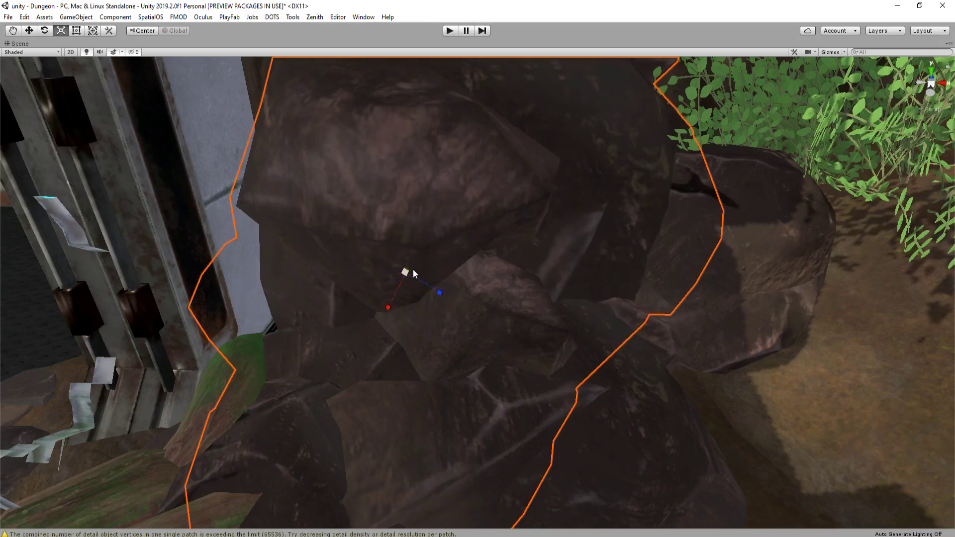
Move a copy of the soil mound over to the rocks beside the door frame and adjust its size
right_click_drag(412, 270, 768, 218)
key("w")
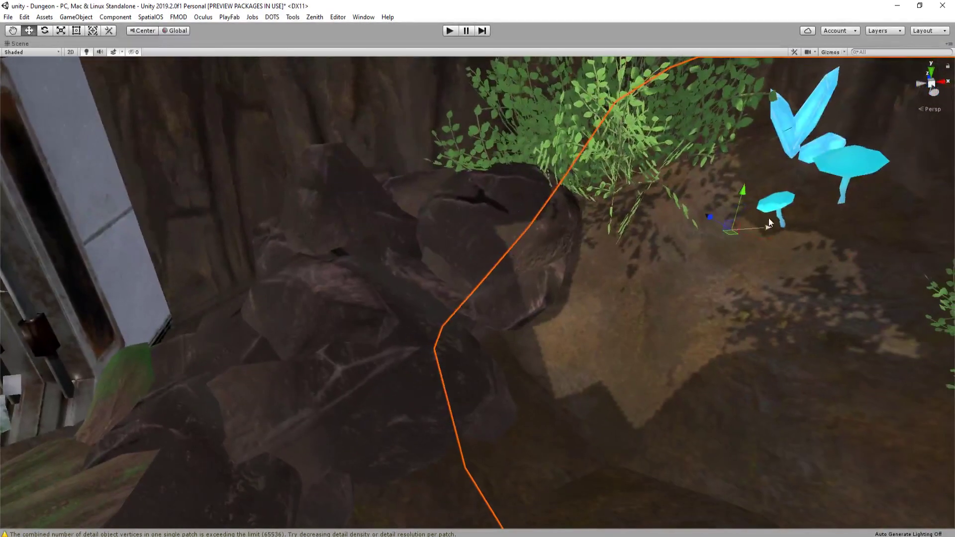
left_click_drag(735, 234, 389, 222)
key("e")
key("r")
left_click_drag(249, 196, 299, 204)
key("f")
Rotate the soil mound copy so it slopes over the rocks between the cave wall and door frame
key("e")
left_click_drag(464, 198, 499, 169)
mouse_move(499, 174)
right_mouse_down()
mouse_move(526, 167)
mouse_move(484, 168)
right_mouse_up()
left_click_drag(516, 249, 621, 228)
key("w")
left_click(665, 286)
left_click(691, 389)
right_click_drag(692, 389, 599, 338)
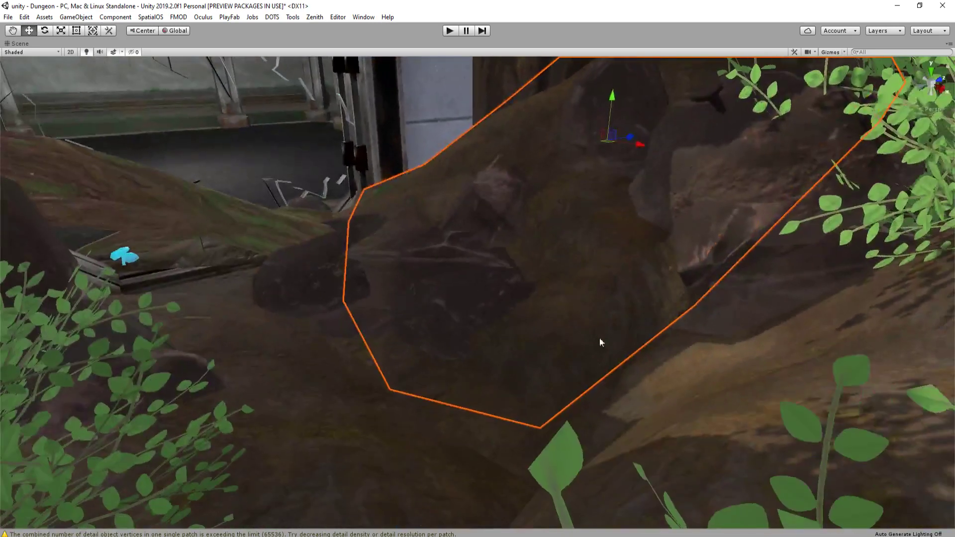
Undo the mound copy's last change, then readjust its scale and position around the rocks
key("r")
mouse_move(611, 100)
left_mouse_down()
mouse_move(617, 124)
mouse_move(613, 87)
left_mouse_up()
key("w")
key("ctrl+z")
key("r")
left_click_drag(640, 154, 644, 154)
right_click_drag(643, 153, 587, 147)
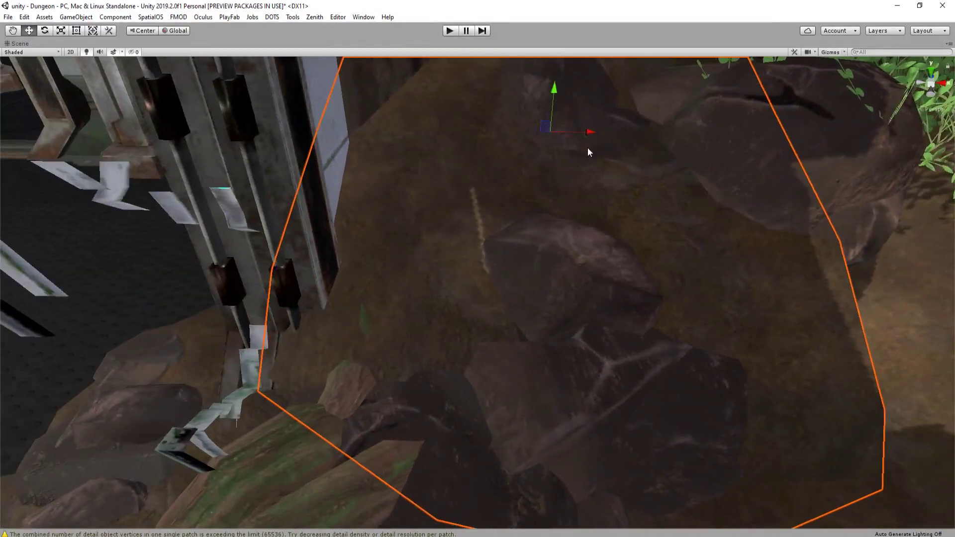
left_click_drag(627, 134, 628, 134)
Select the rock cluster next to the bushes, then rotate and reposition it within the soil mound
key("s")
right_click_drag(629, 134, 480, 286)
key("w")
left_click(629, 249)
key("s")
left_click_drag(613, 171, 610, 226)
key("e")
right_click_drag(611, 225, 548, 171)
left_click_drag(504, 160, 542, 126)
key("w")
left_click_drag(501, 150, 533, 153)
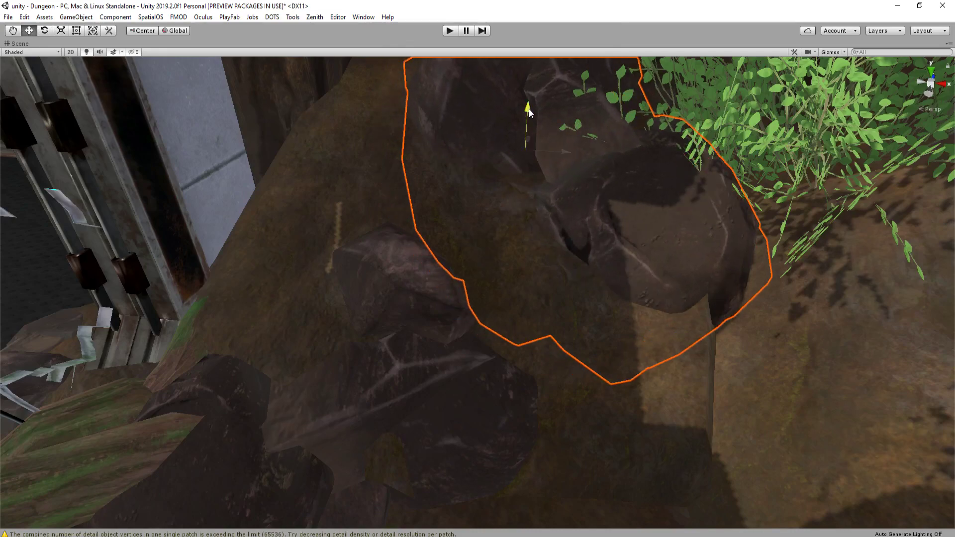
Inspect the dressed doorway with its branches, rocks and bushes from close up and farther back
right_click_drag(530, 113, 276, 198)
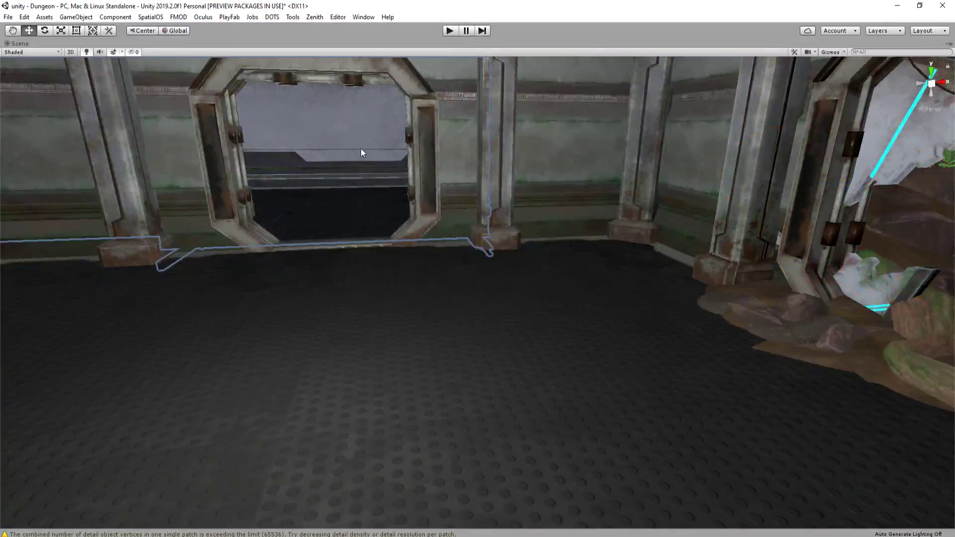
right_click_drag(349, 204, 628, 260)
scroll(481, 225, "down", 2)
scroll(356, 213, "up", 3)
scroll(388, 251, "down", 3)
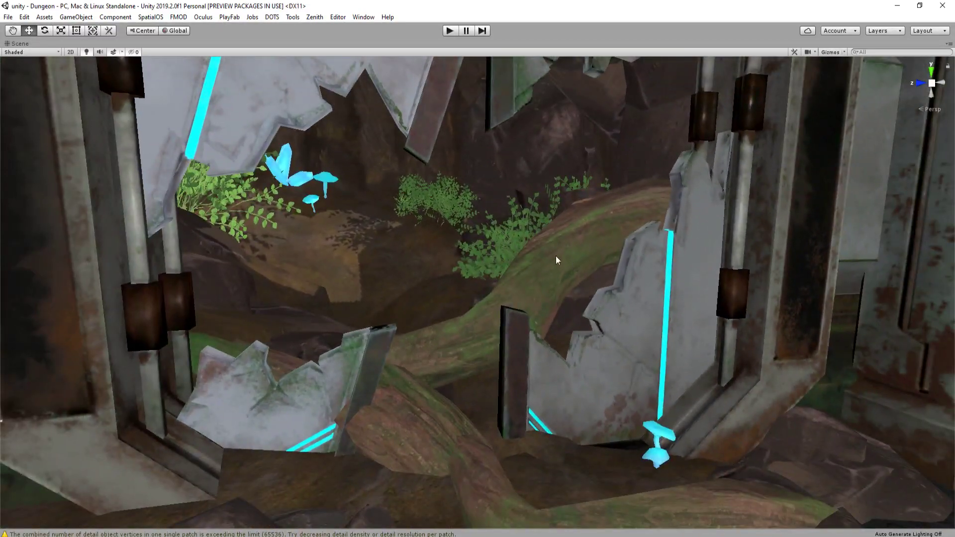
key("s")
right_click_drag(556, 255, 567, 351)
key("w")
key("s")
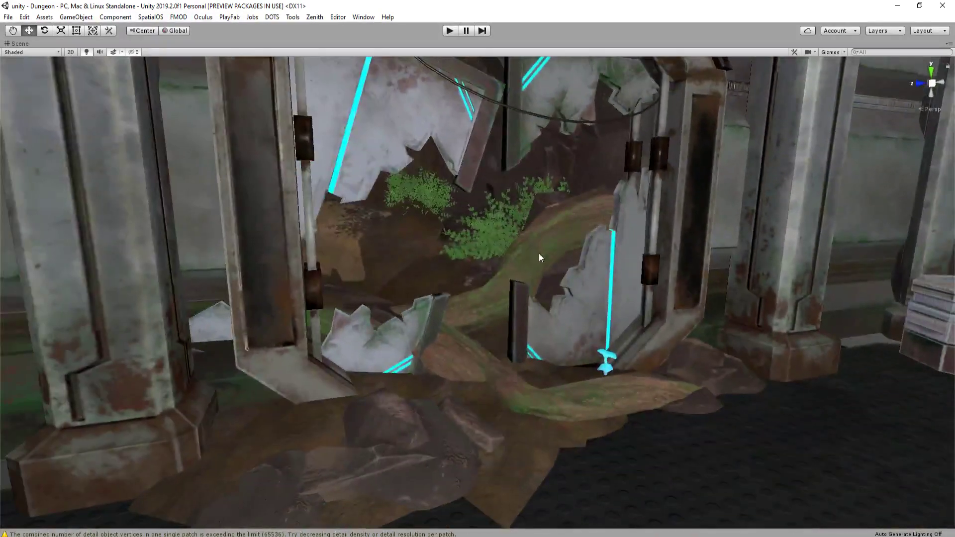
right_click_drag(503, 280, 524, 288)
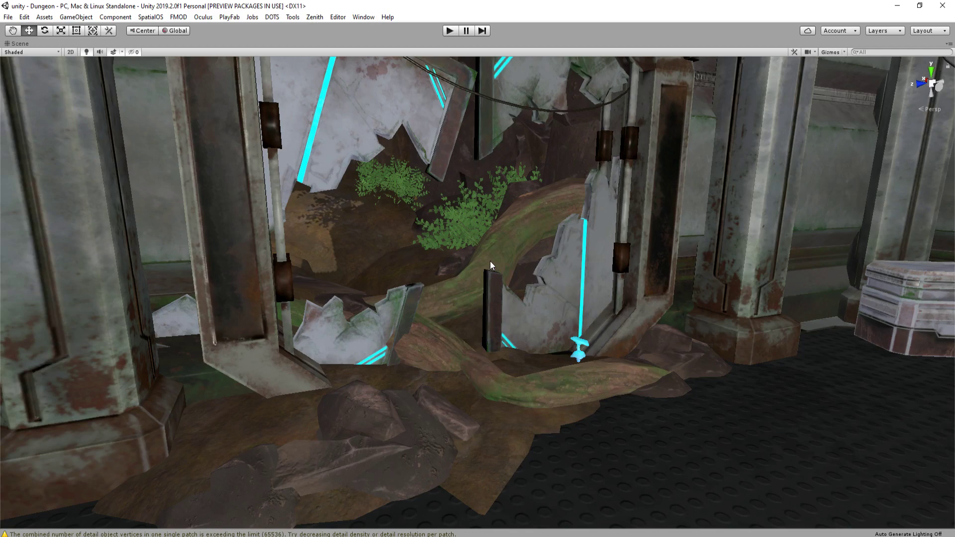
key("s")
right_click_drag(362, 282, 307, 319)
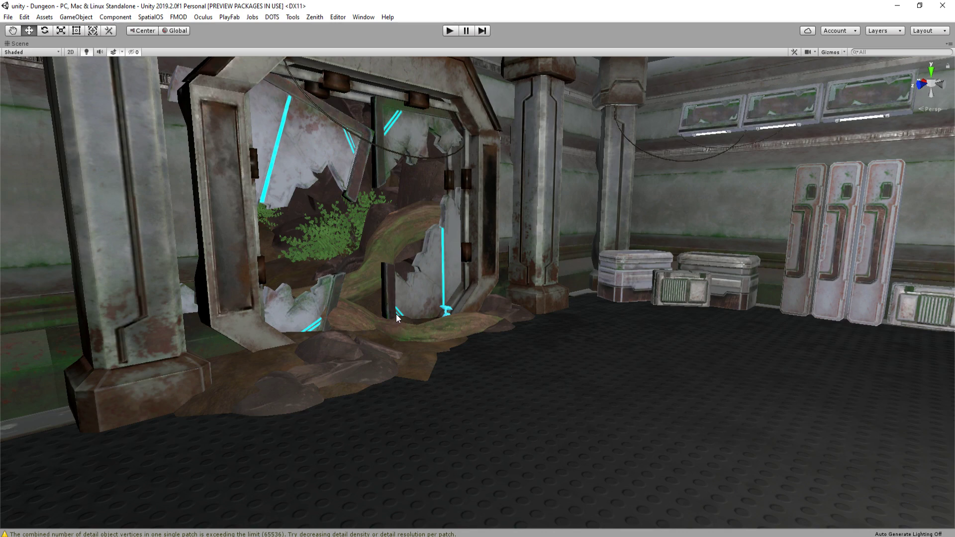
Review the overgrown doorway against the rest of the room, including the crates, lockers and collapsed rock wall
left_click_drag(757, 201, 387, 288, "alt")
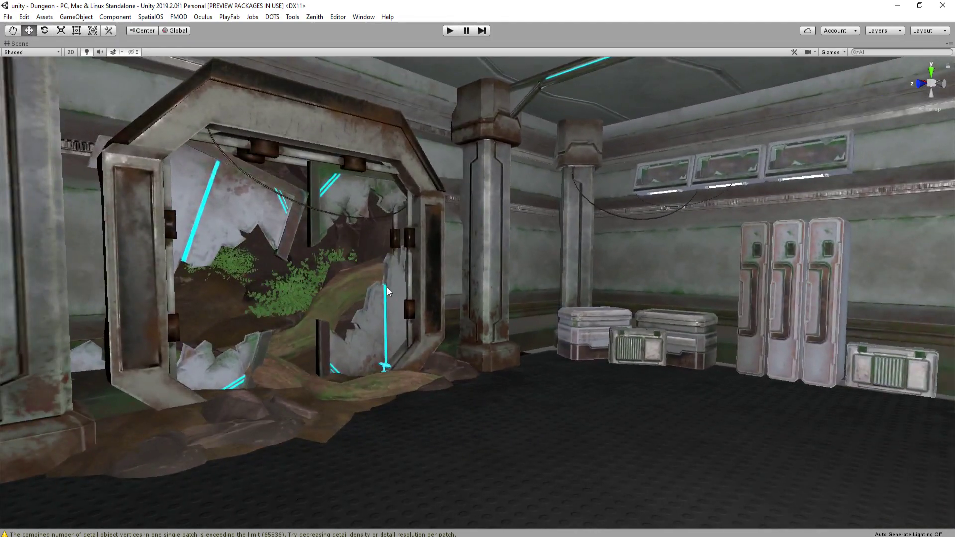
left_click_drag(317, 294, 234, 149, "alt")
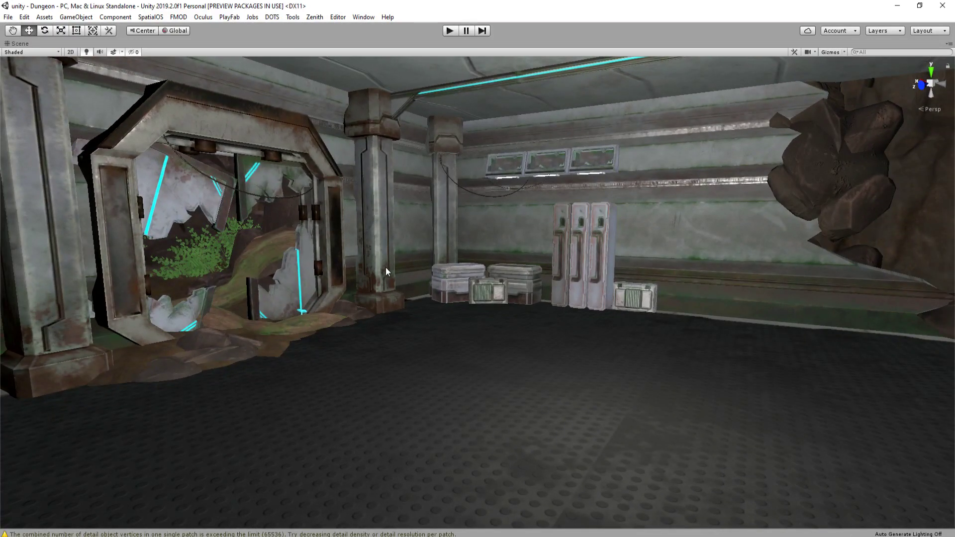
left_click_drag(380, 267, 261, 273, "alt")
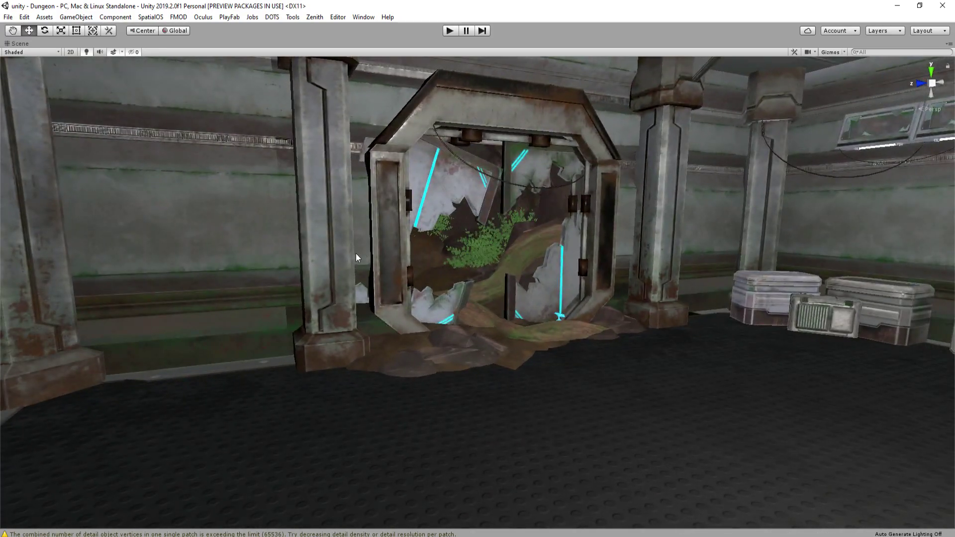
left_click_drag(356, 254, 567, 263, "alt")
right_click_drag(567, 264, 383, 271)
key("w")
left_click(445, 195)
left_click_drag(446, 195, 207, 171, "alt")
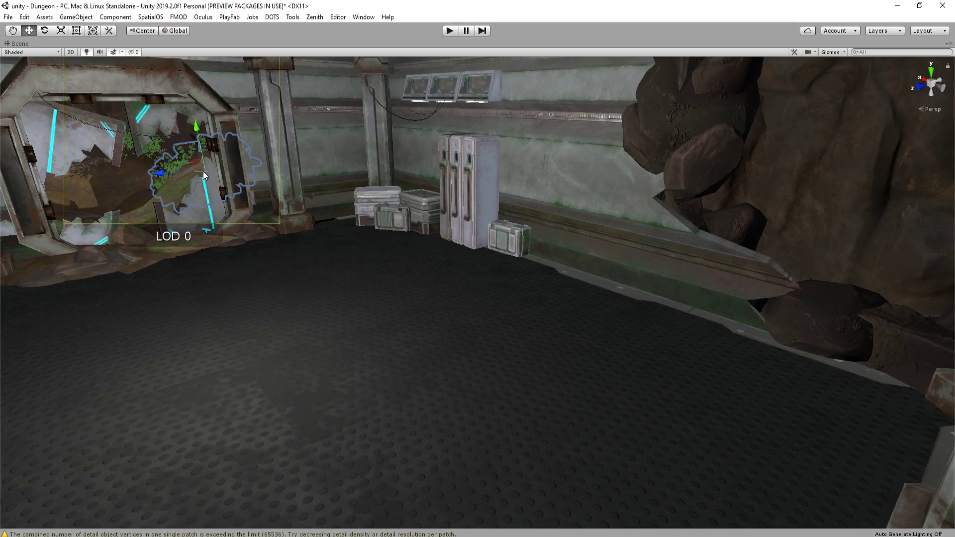
Duplicate the bush in the doorway and move the copy to the collapsed rock wall across the room
left_click(487, 257)
left_click(198, 198)
left_click_drag(197, 172, 224, 189, "alt")
key("ctrl+d")
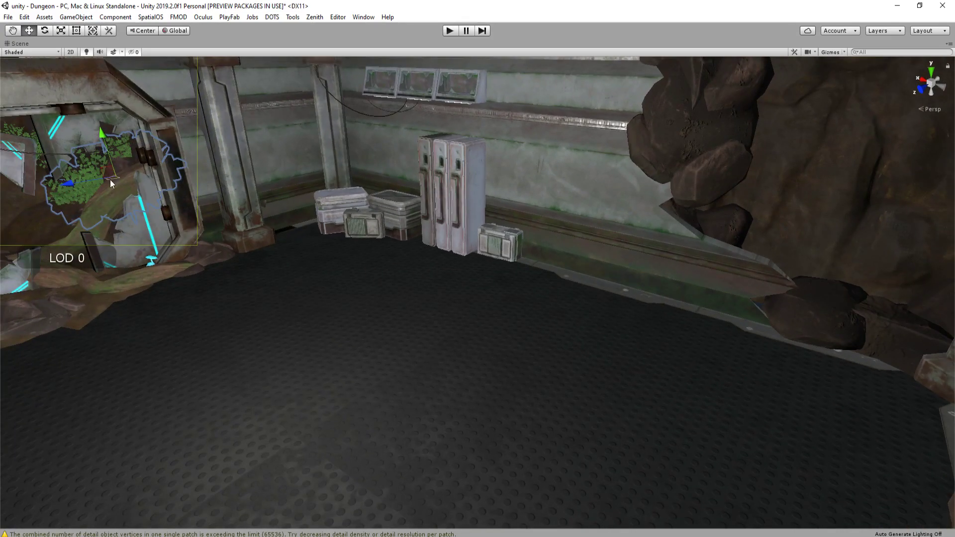
left_click_drag(108, 178, 739, 219)
key("w")
right_click_drag(739, 218, 647, 342)
Scale the bush copy down and move it to the gap between the boulders and the broken wall panel
key("r")
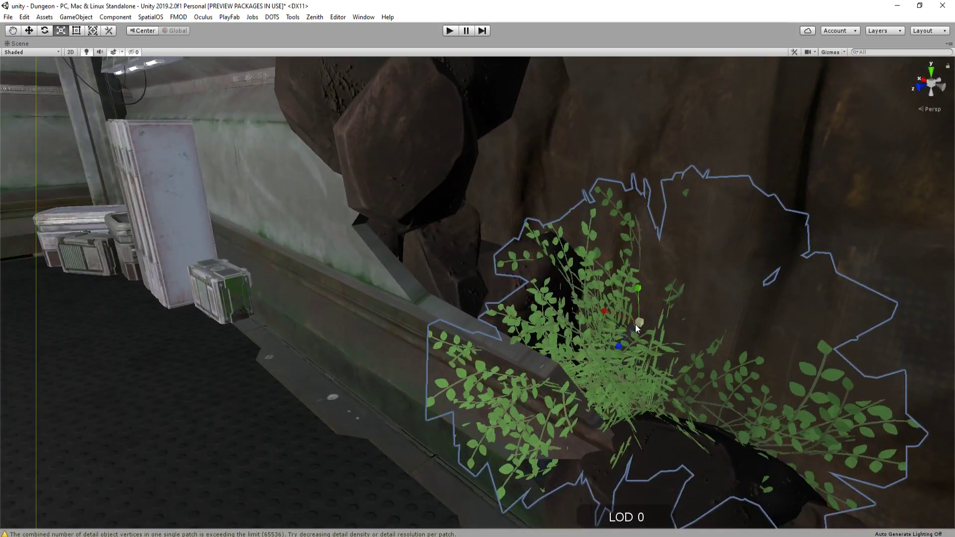
left_click_drag(636, 326, 492, 275)
key("w")
key("ctrl+z")
right_click_drag(562, 304, 592, 301)
left_click_drag(569, 294, 393, 211)
right_click_drag(393, 211, 339, 216)
left_click_drag(320, 214, 479, 200)
Rotate the bush copy and settle it behind the jagged edge of the wall panel, beneath the boulders
key("e")
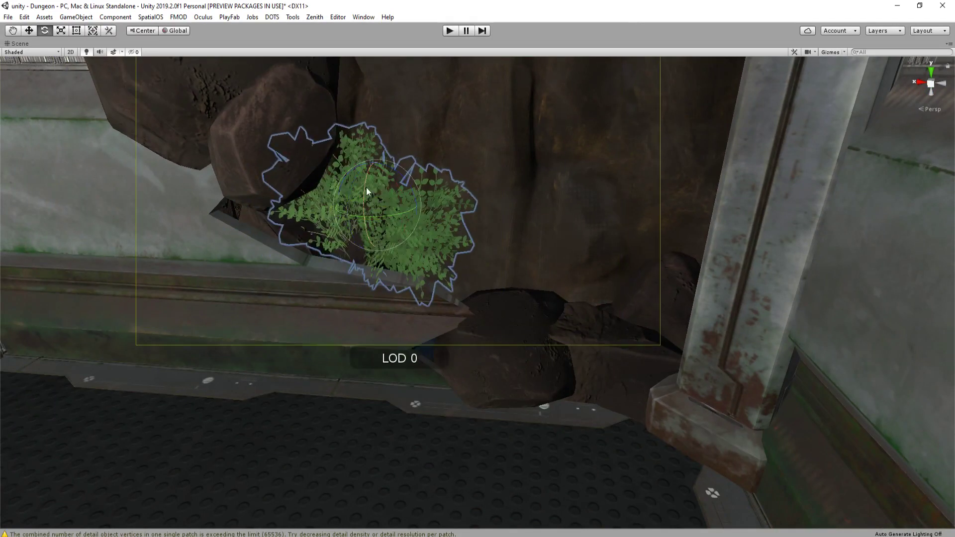
mouse_move(366, 187)
left_mouse_down()
mouse_move(362, 208)
mouse_move(371, 186)
left_mouse_up()
key("w")
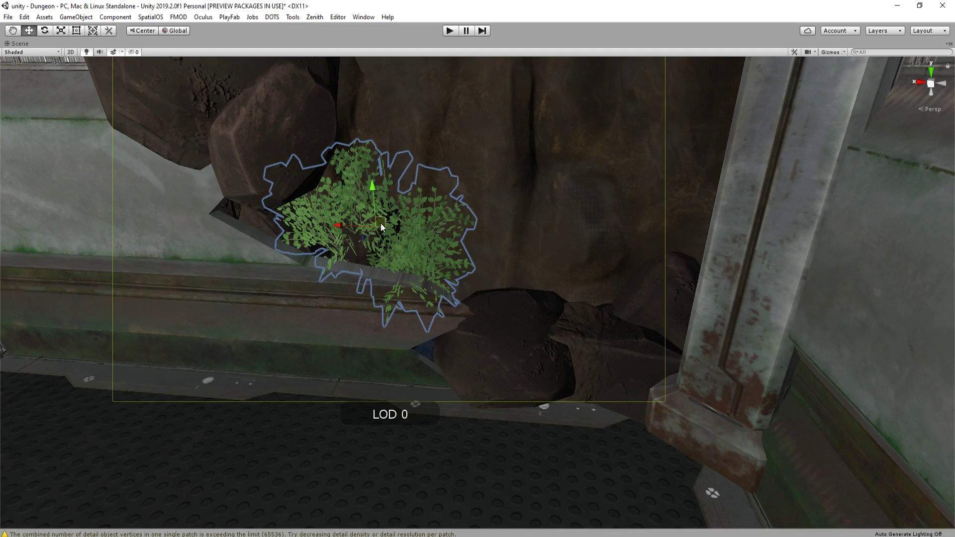
left_click_drag(383, 227, 365, 232)
right_click_drag(365, 232, 470, 300)
scroll(470, 299, "up", 5)
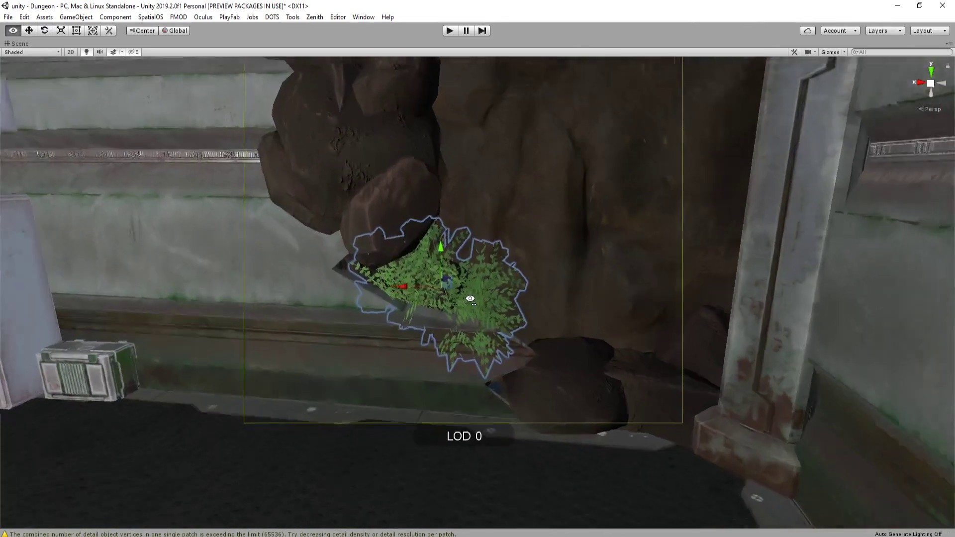
left_click_drag(476, 257, 475, 236)
left_click_drag(439, 274, 428, 282)
right_click_drag(427, 280, 484, 221)
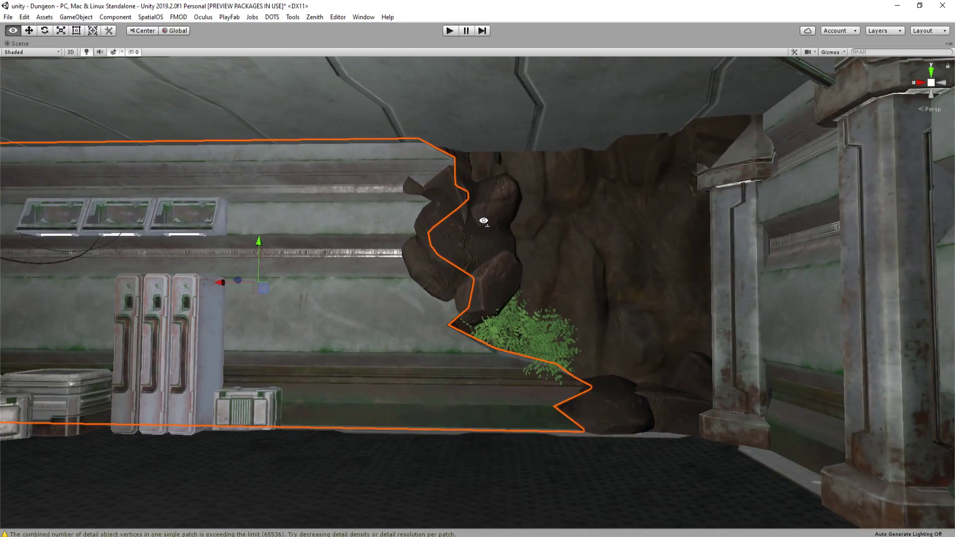
Try a second bush copy near the ceiling above the boulders, adjusting its rotation and height
left_click(538, 342)
left_click_drag(530, 294, 467, 222)
key("e")
key("w")
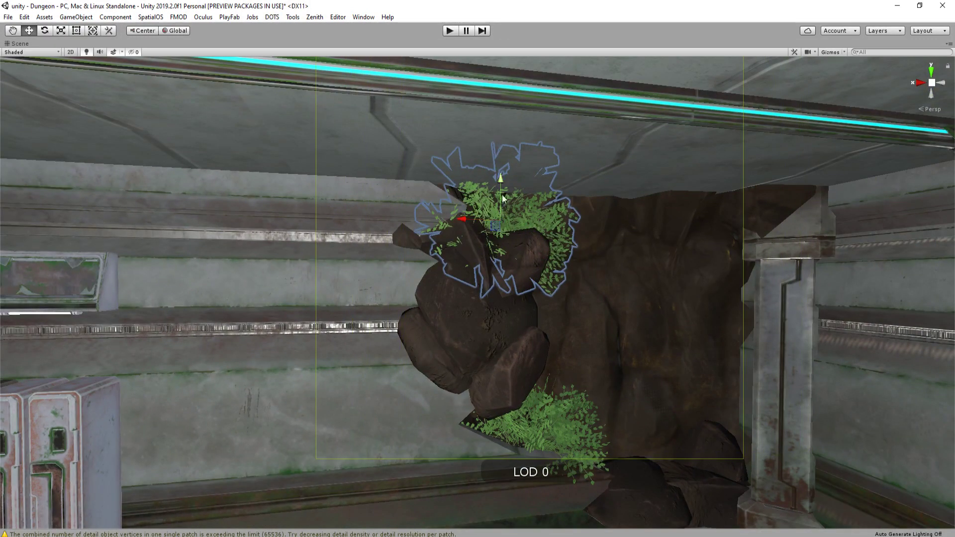
left_click_drag(507, 184, 508, 169)
key("r")
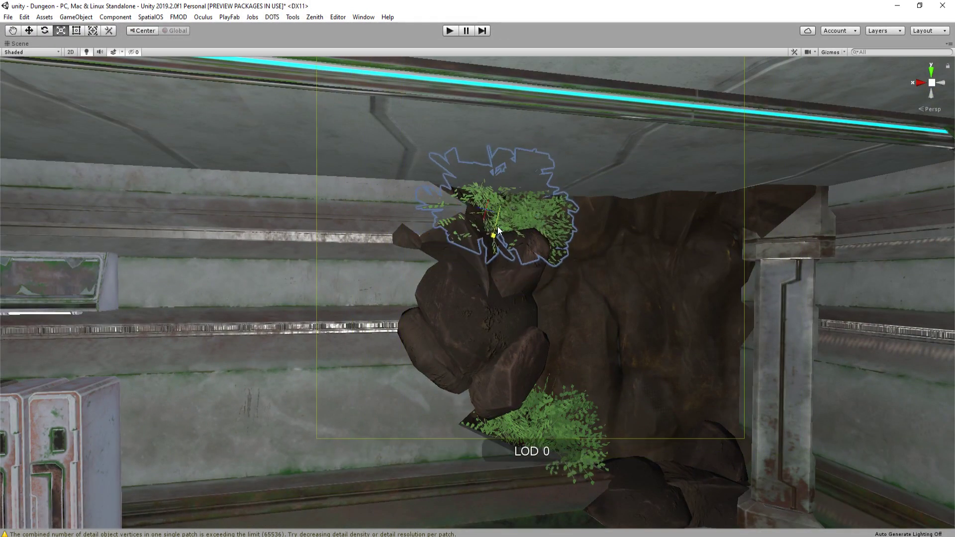
key("w")
left_click(477, 208)
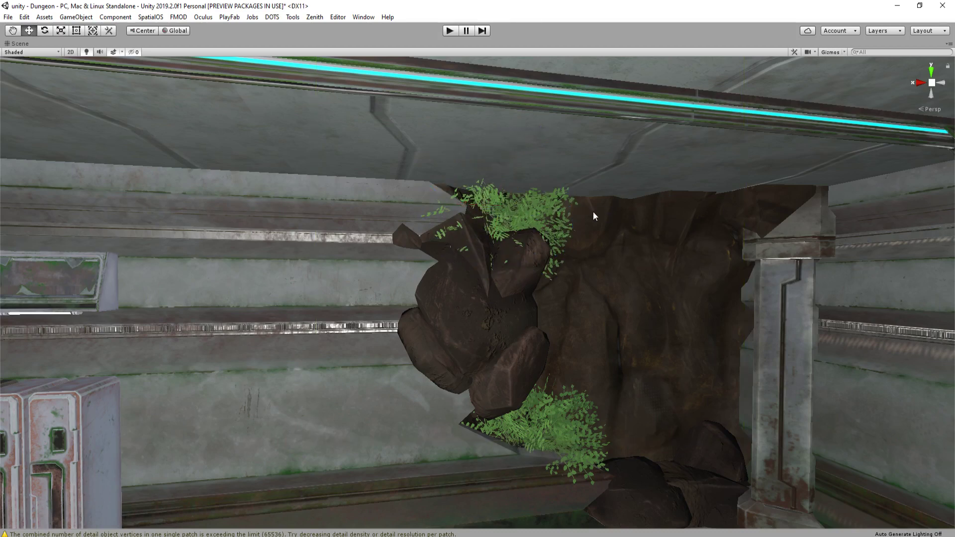
Try the upper bush copy beside the corner pillar with a different rotation, and delete it
left_click(470, 217)
left_click_drag(471, 217, 685, 209)
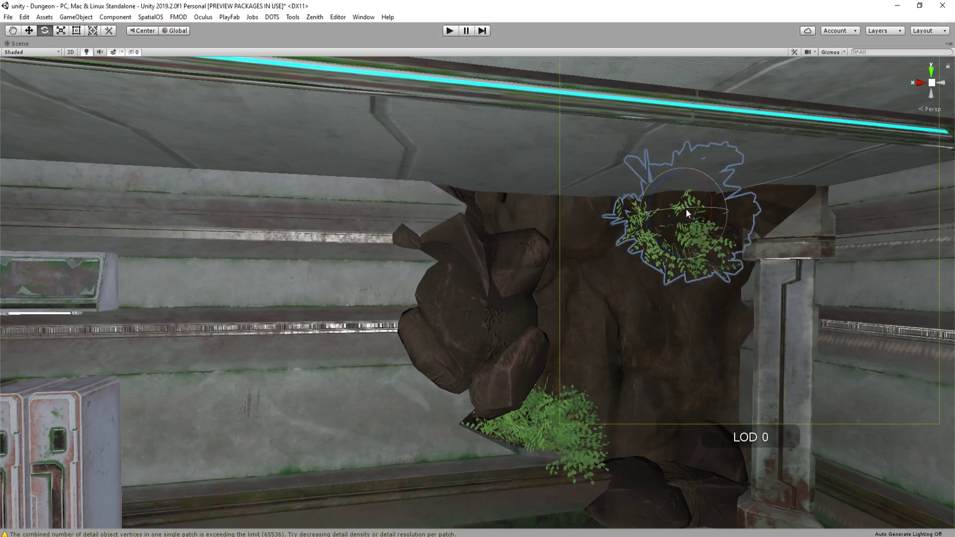
left_click_drag(696, 175, 685, 212)
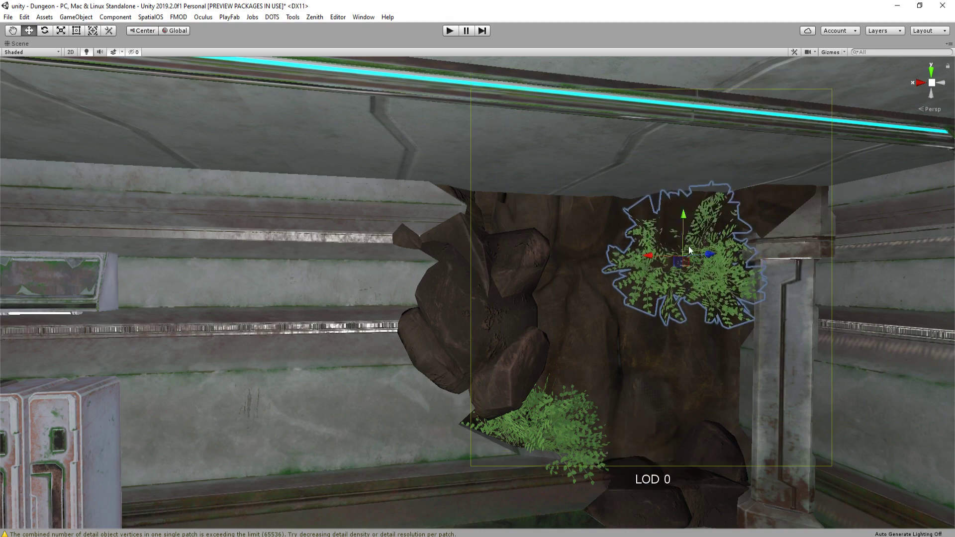
right_click_drag(689, 249, 526, 288)
key("Delete")
Spread the soil in front of the doorway by moving another mound out onto the metal floor
left_click(726, 285)
left_click_drag(745, 287, 754, 311)
right_click_drag(753, 311, 604, 317)
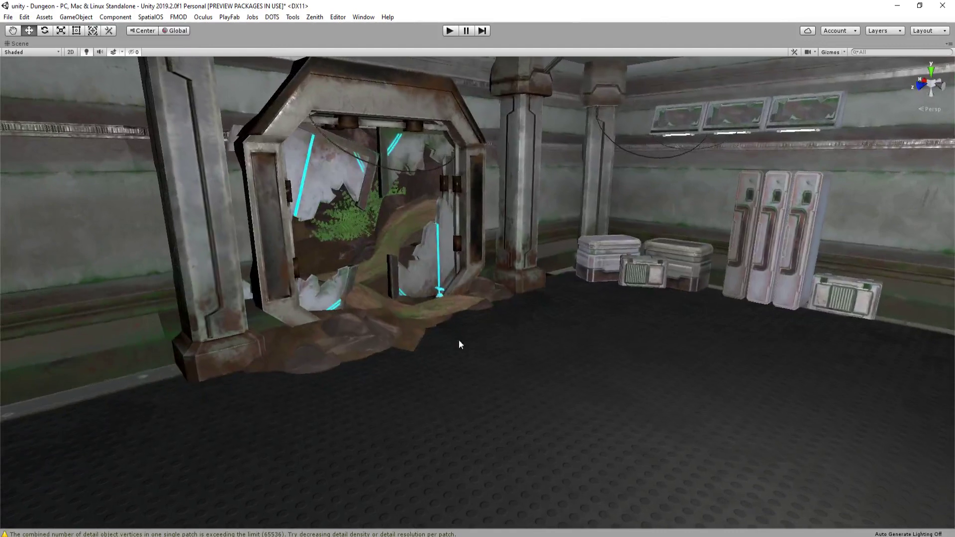
left_click(408, 338)
right_click_drag(407, 338, 402, 341)
left_click_drag(300, 334, 372, 342)
key("w")
right_click_drag(450, 325, 467, 325)
Rotate and fine-tune the doorway's outer soil mound so it blends into the existing soil
key("e")
left_click_drag(467, 324, 501, 321)
key("w")
key("e")
key("r")
key("w")
left_click(657, 290)
key("s")
right_click_drag(657, 290, 687, 285)
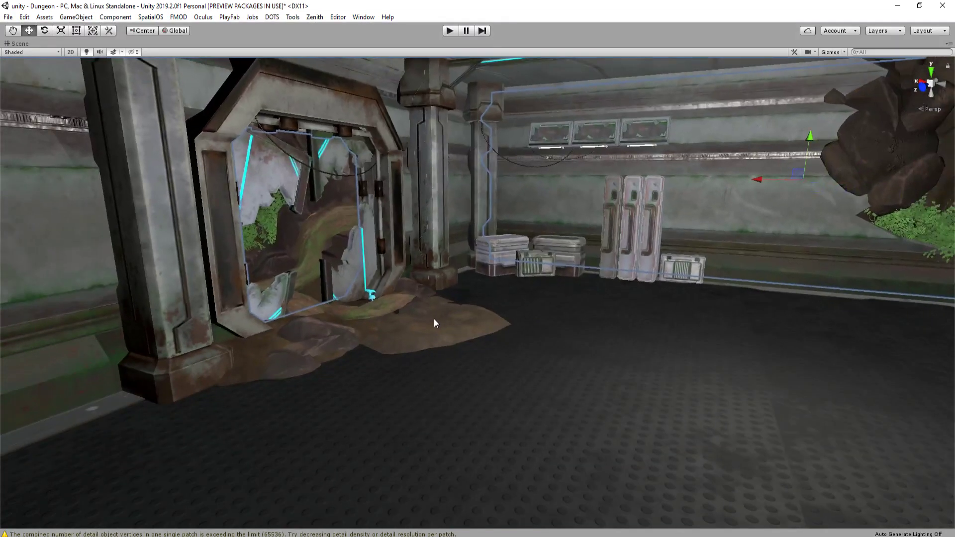
Duplicate a soil mound at the doorway and move the copy to the fallen rocks by the collapsed wall
left_click(434, 319)
right_click_drag(433, 319, 435, 300)
key("Delete")
left_click(435, 300)
key("ctrl+d")
left_click_drag(384, 308, 911, 284)
right_click_drag(678, 303, 503, 342)
left_click_drag(503, 342, 588, 359)
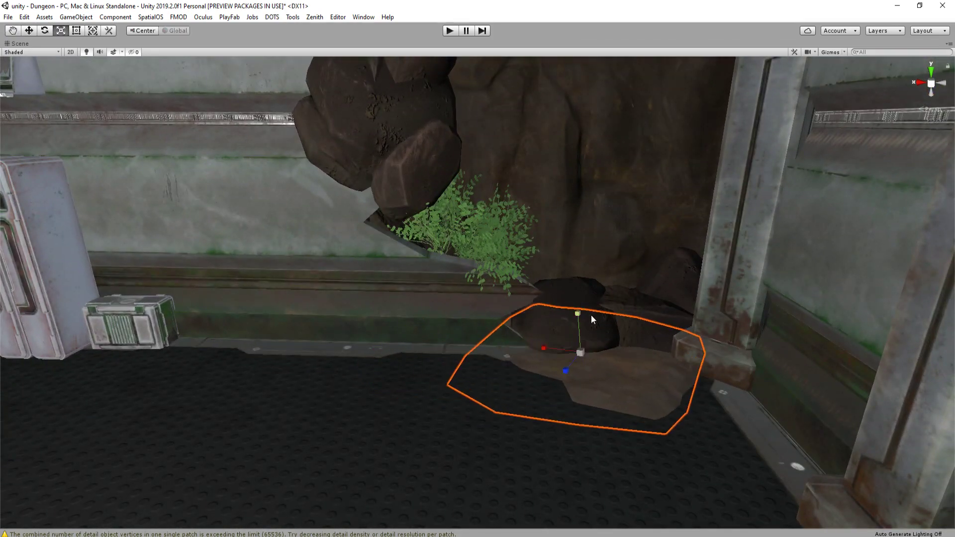
Stretch, rotate and raise the soil copy so it surrounds the fallen rocks in the corner
left_click_drag(590, 315, 591, 290)
key("e")
left_click_drag(573, 337, 541, 360)
key("w")
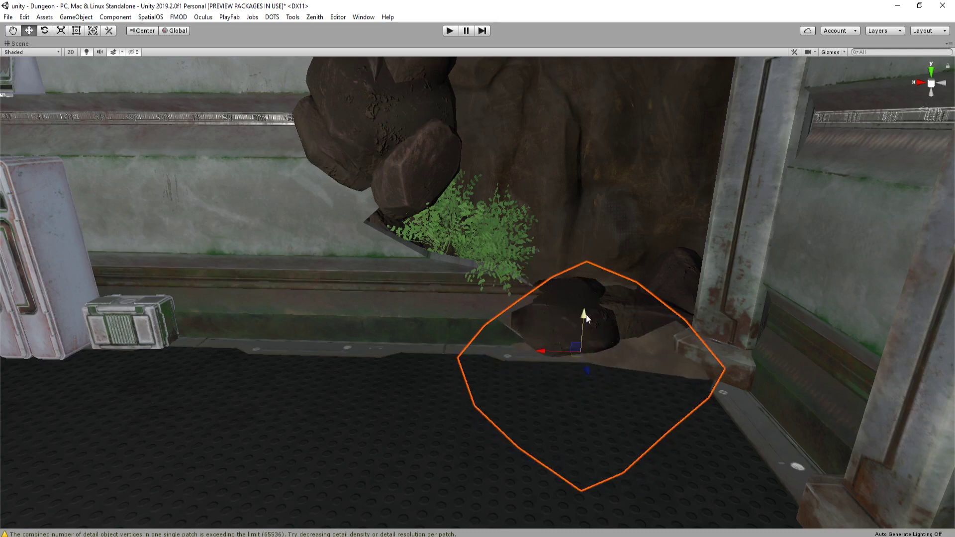
left_click_drag(586, 314, 591, 299)
scroll(591, 300, "up", 5)
scroll(574, 342, "up", 2)
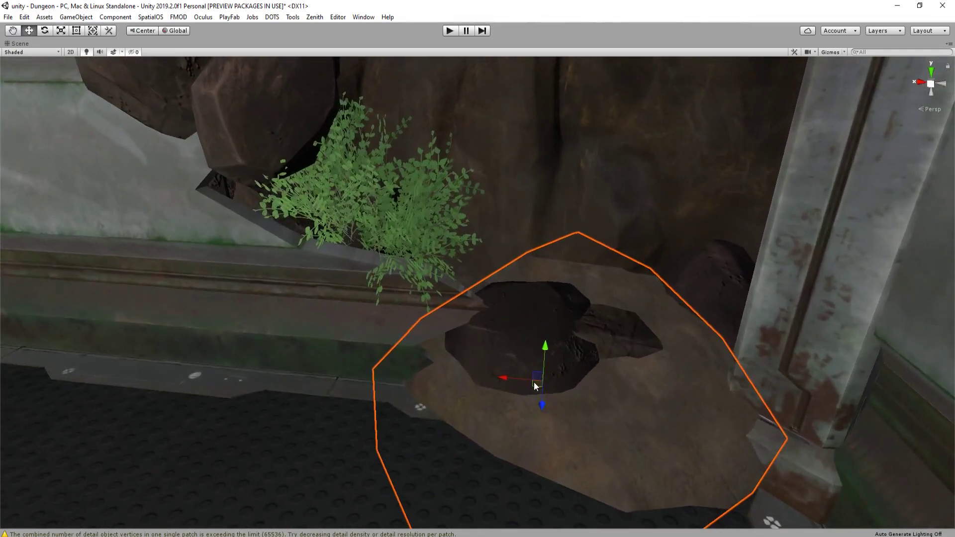
left_click_drag(533, 381, 515, 324)
Add another soil mound in front of the fallen rocks, scaling and positioning it against the first one
key("e")
key("r")
left_click_drag(374, 332, 433, 368, "alt")
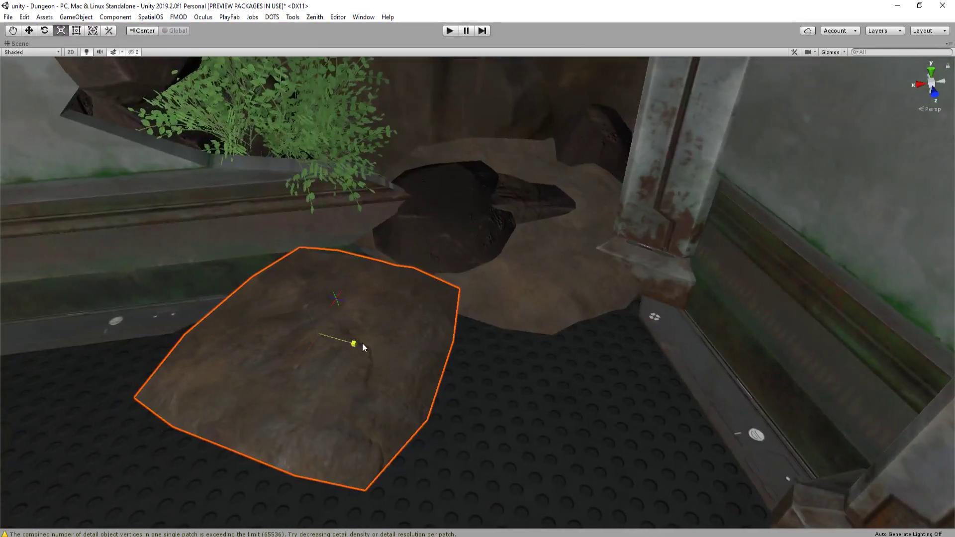
left_click_drag(362, 342, 396, 323)
key("w")
Rotate and tilt the front soil mound so its edges sink into the floor
key("e")
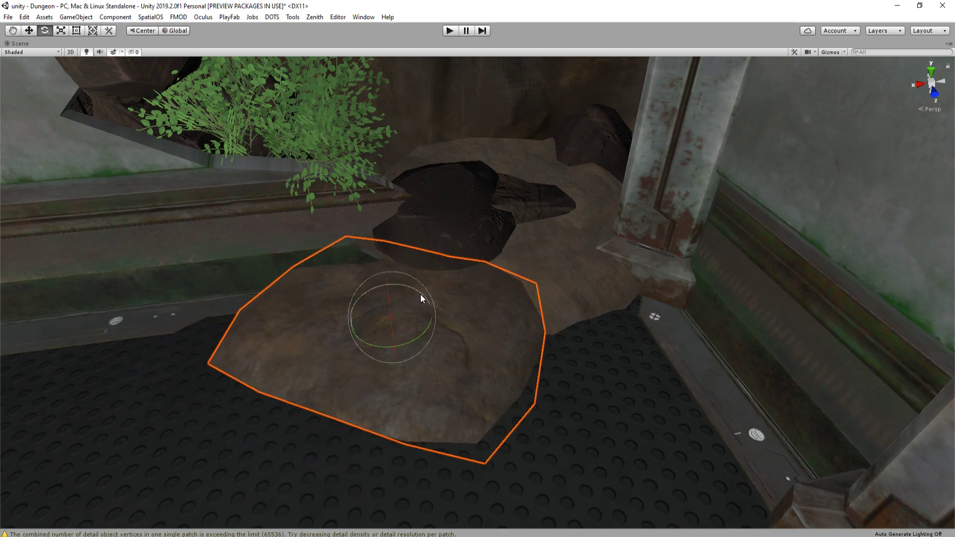
left_click_drag(420, 294, 388, 296)
key("w")
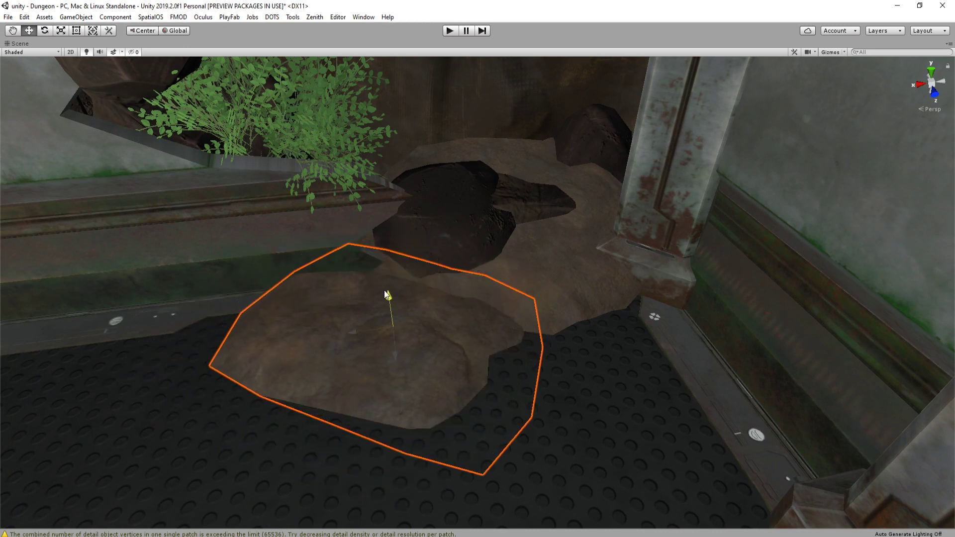
right_click_drag(450, 293, 485, 298)
key("w")
key("e")
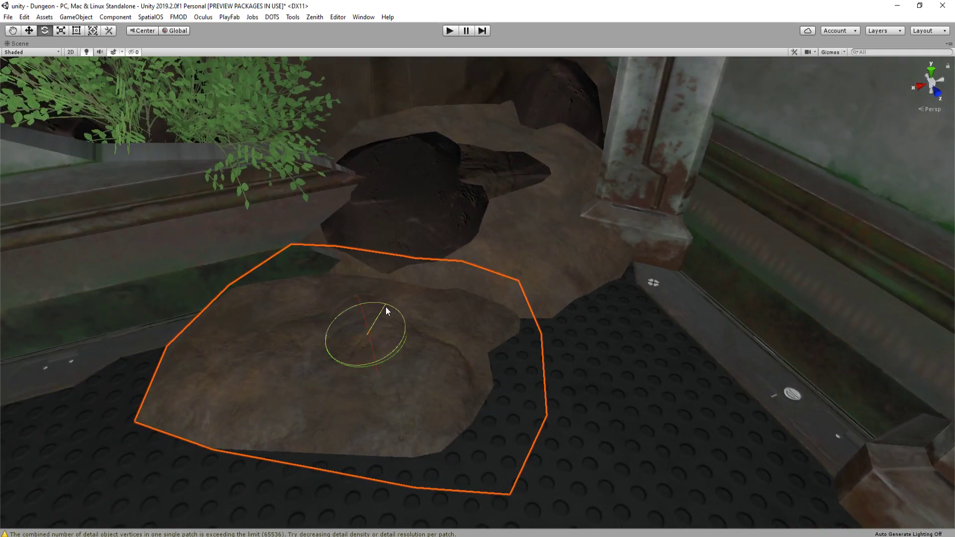
left_click_drag(383, 313, 366, 303)
key("w")
Try moving and rotating the dark rock cluster in the corner soil, and undo the last moves
left_click(446, 234)
right_click_drag(446, 234, 526, 306)
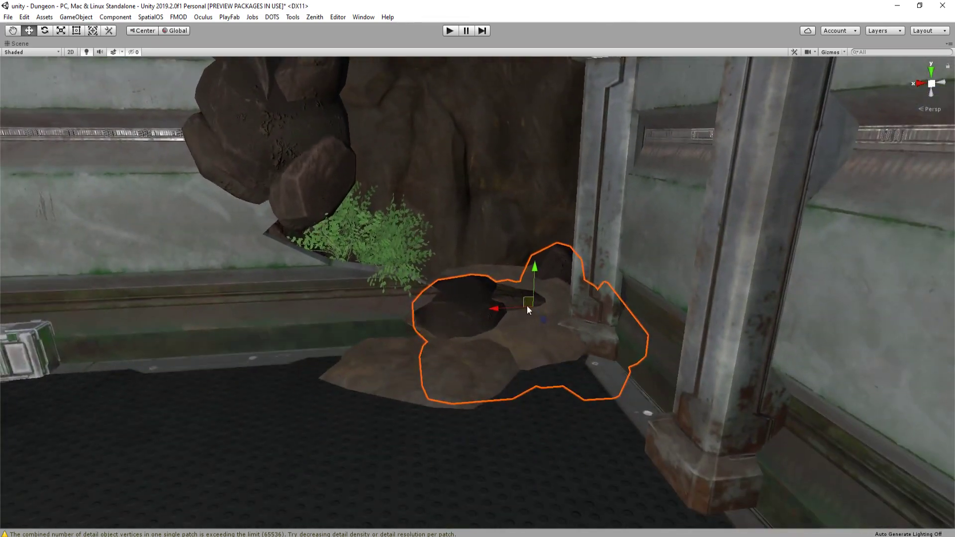
left_click_drag(527, 306, 538, 327)
right_click_drag(538, 328, 593, 320)
key("e")
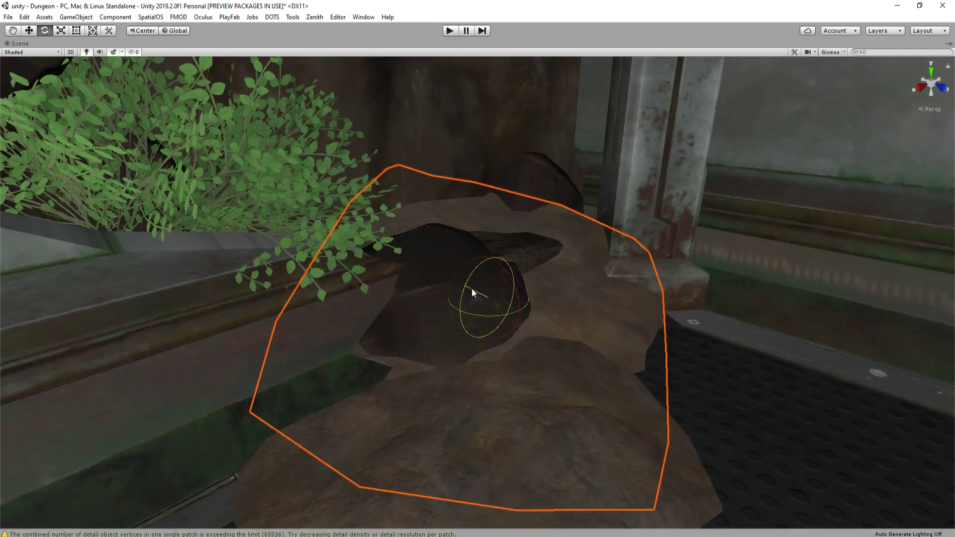
left_click_drag(472, 293, 565, 252)
right_click_drag(565, 251, 517, 283)
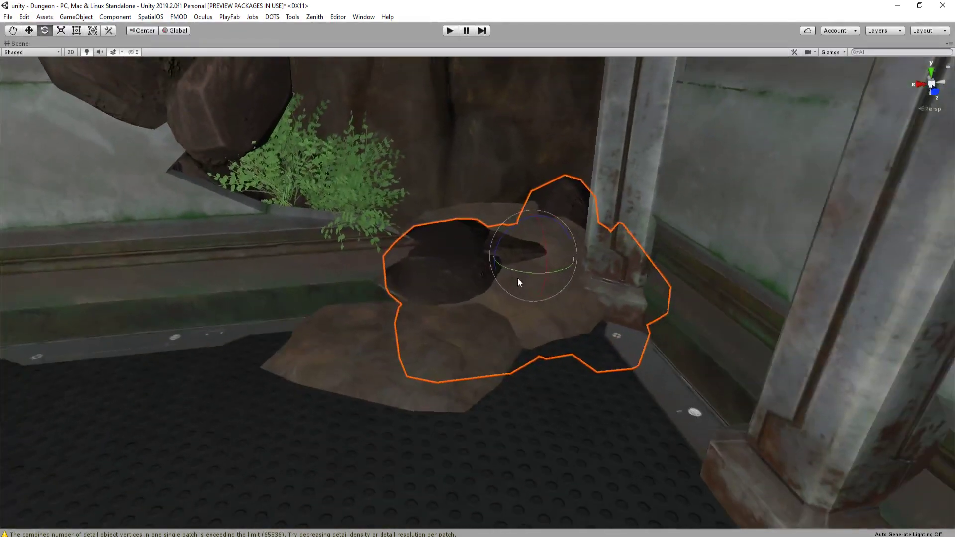
key("w")
left_click_drag(537, 258, 516, 281)
key("ctrl+z")
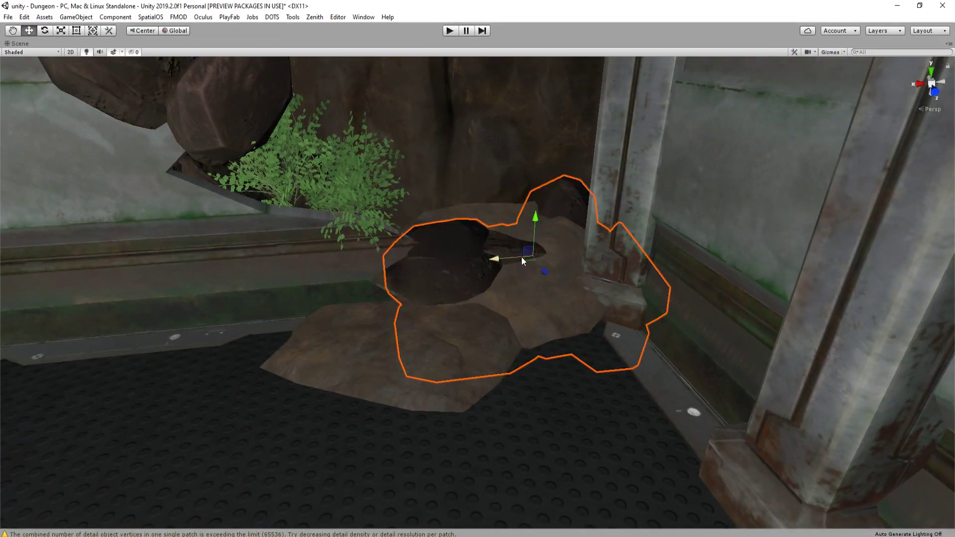
left_click_drag(539, 228, 538, 166)
key("ctrl+z")
Move the dark rock cluster back against the cave wall beside the bush and rotate it around its vertical axis
left_click_drag(530, 212, 635, 200)
key("r")
key("e")
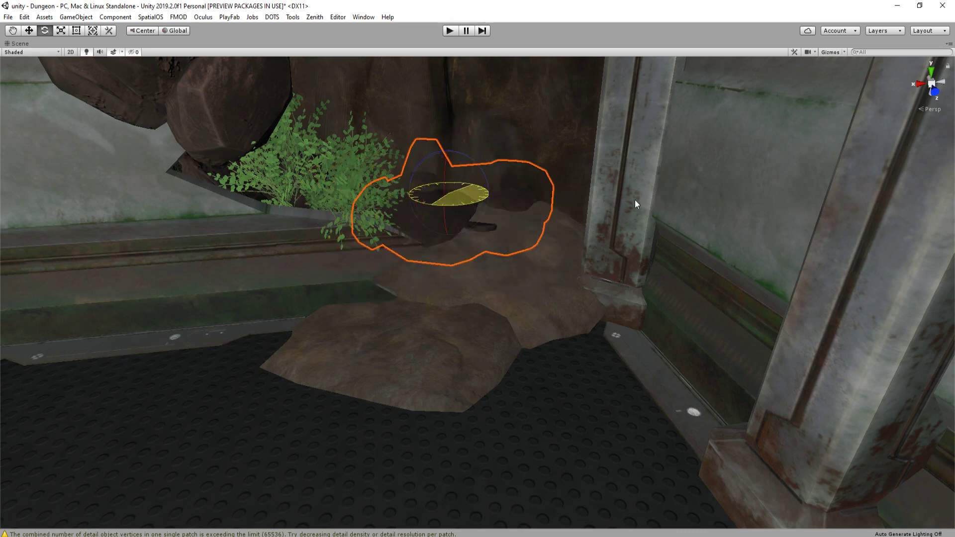
right_click_drag(635, 200, 515, 228)
key("w")
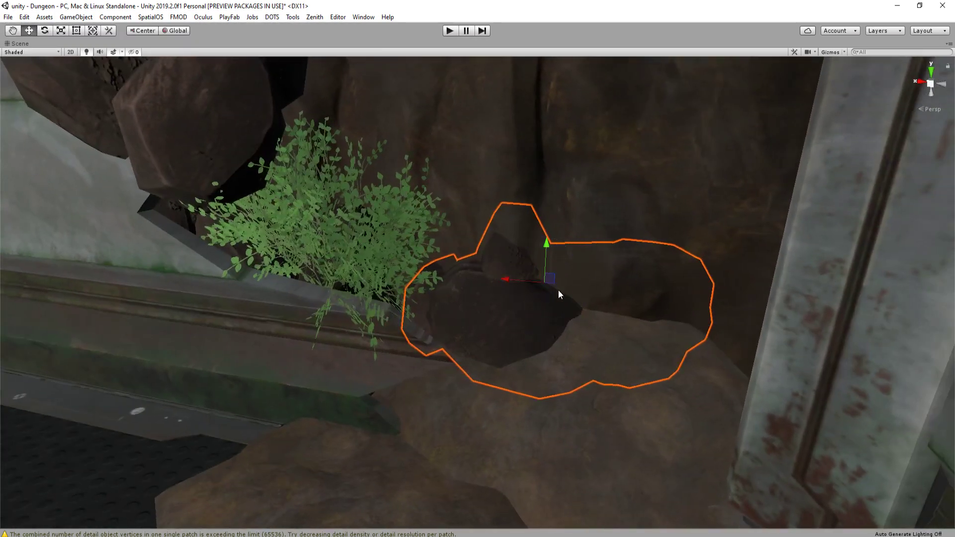
left_click_drag(558, 290, 512, 314)
key("e")
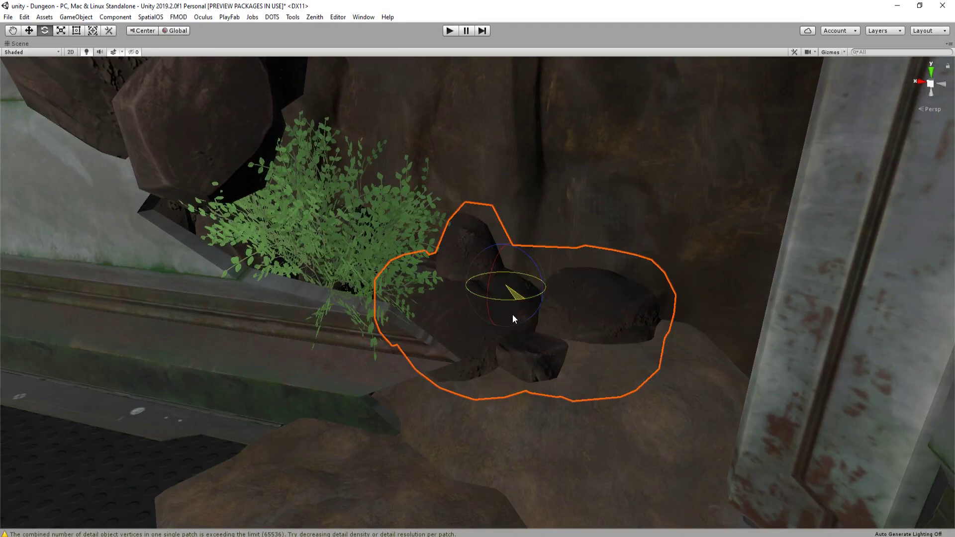
right_click_drag(512, 315, 467, 368)
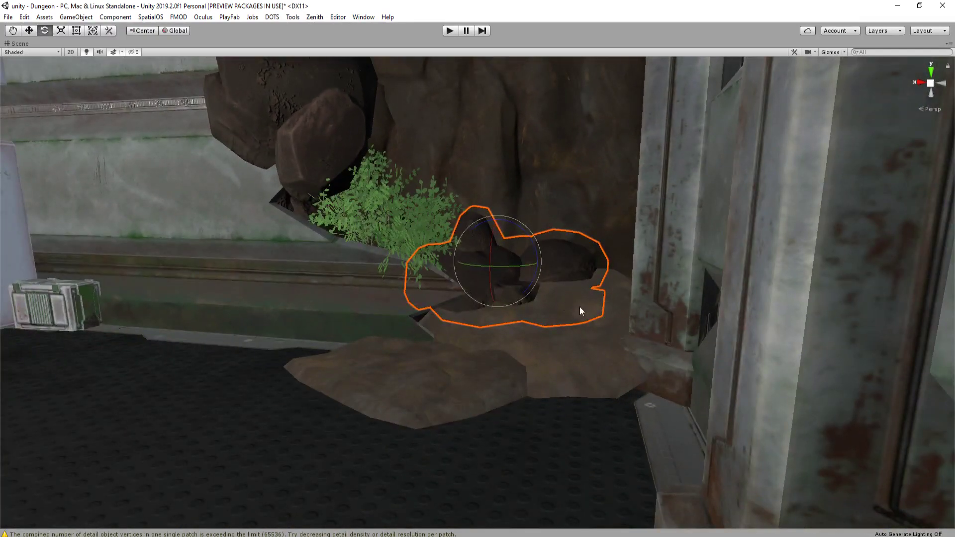
Refine the dark rock cluster's rotation so it sits naturally between the bush and the soil
right_click_drag(580, 306, 429, 237)
key("w")
key("e")
left_click_drag(428, 238, 409, 279)
key("w")
right_click_drag(410, 279, 464, 256)
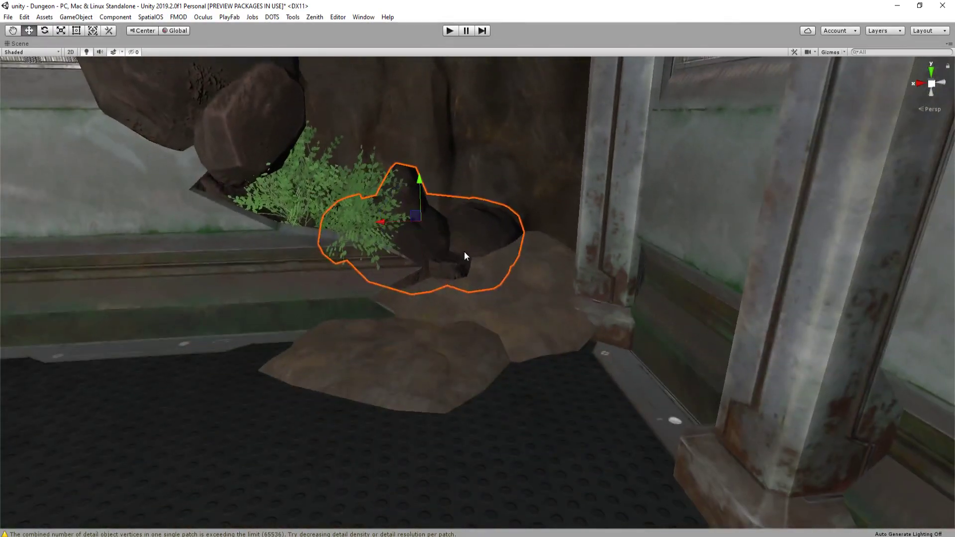
Place another rock cluster at the corner pillar, on the back edge of the soil
left_click_drag(420, 223, 578, 295)
key("e")
key("w")
right_click_drag(578, 294, 701, 326)
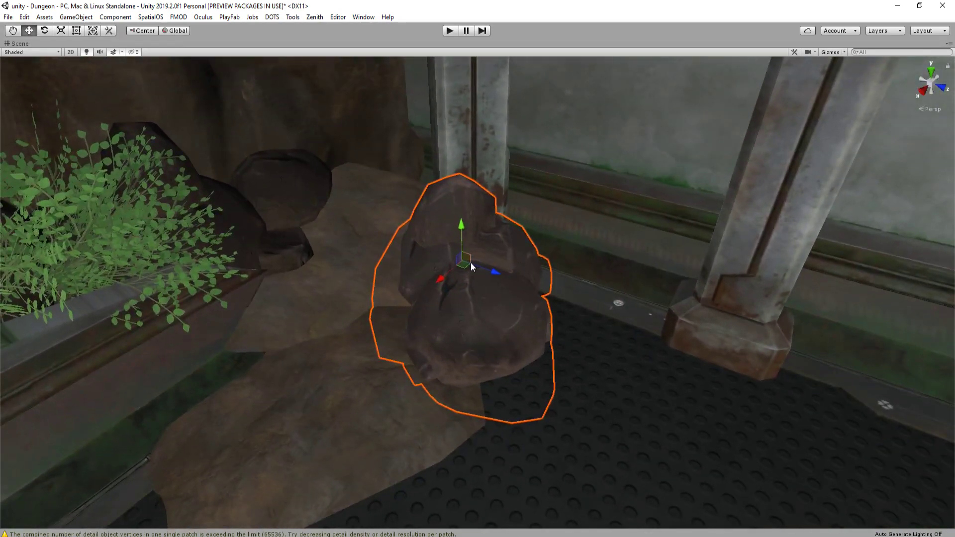
left_click_drag(463, 267, 419, 124)
key("f")
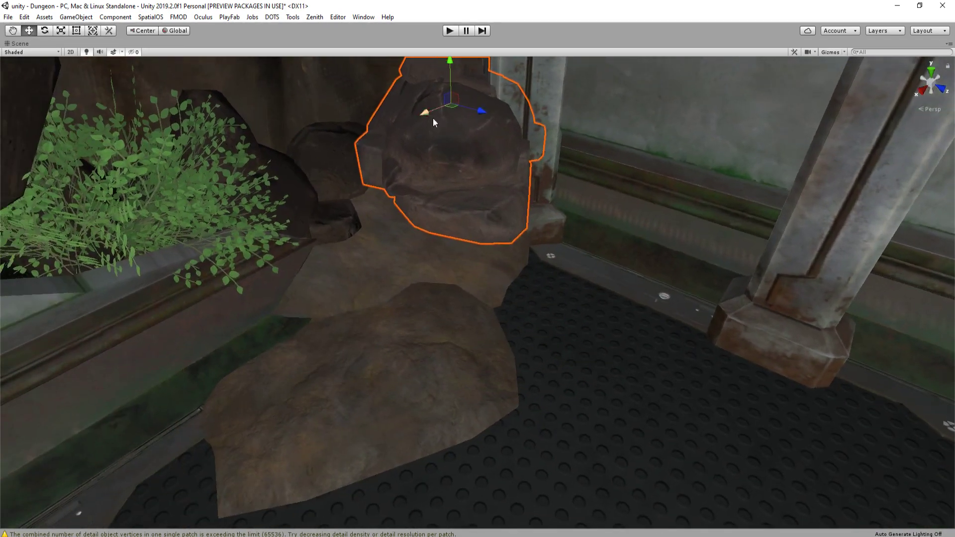
Rotate the pillar's rock cluster upright and adjust its scale so it leans against the cave wall
key("e")
left_click_drag(452, 277, 441, 326)
right_click_drag(443, 327, 473, 333)
key("r")
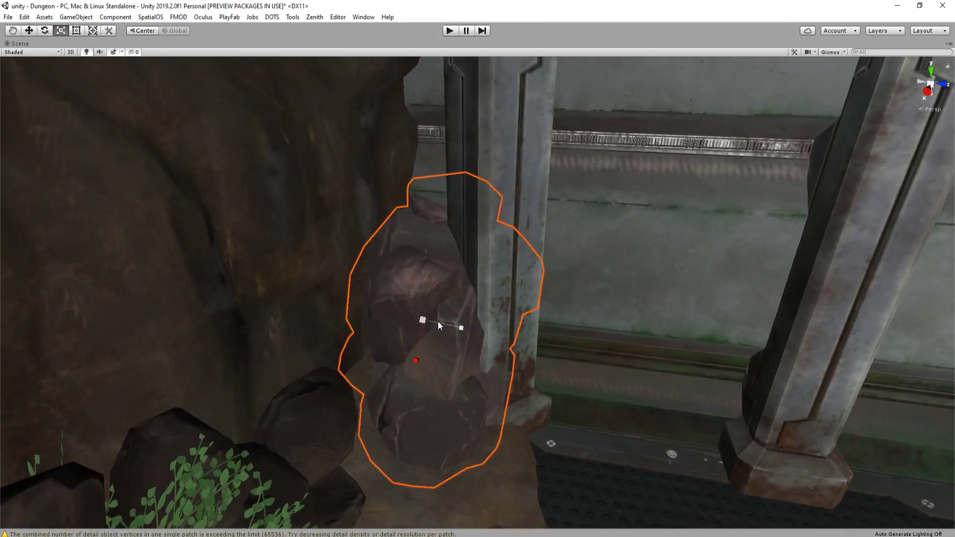
key("e")
left_click_drag(433, 333, 494, 329)
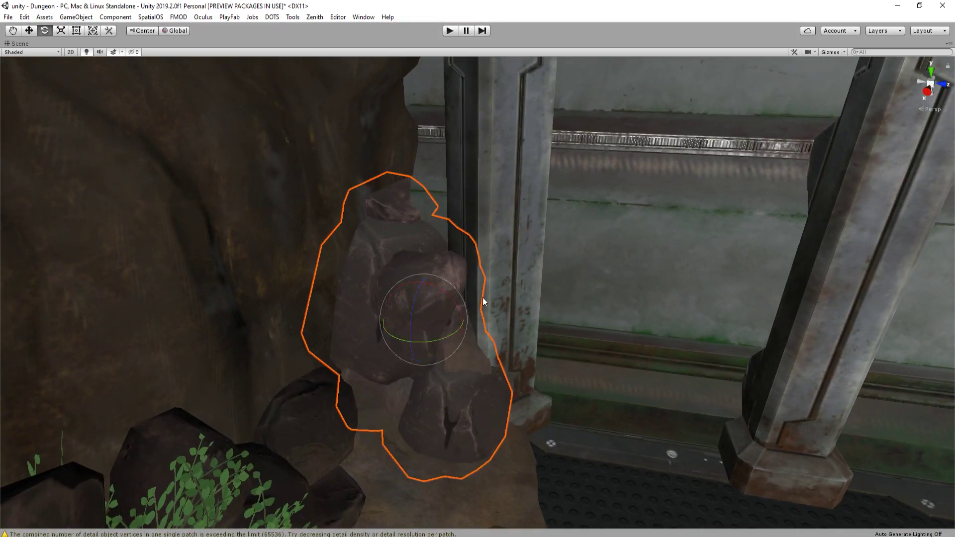
key("r")
left_click_drag(419, 320, 437, 317)
Extend the corner soil with a copy of the front soil patch placed closer to the pillar
right_click_drag(437, 316, 479, 363)
left_click(361, 311)
left_click(479, 363)
key("f")
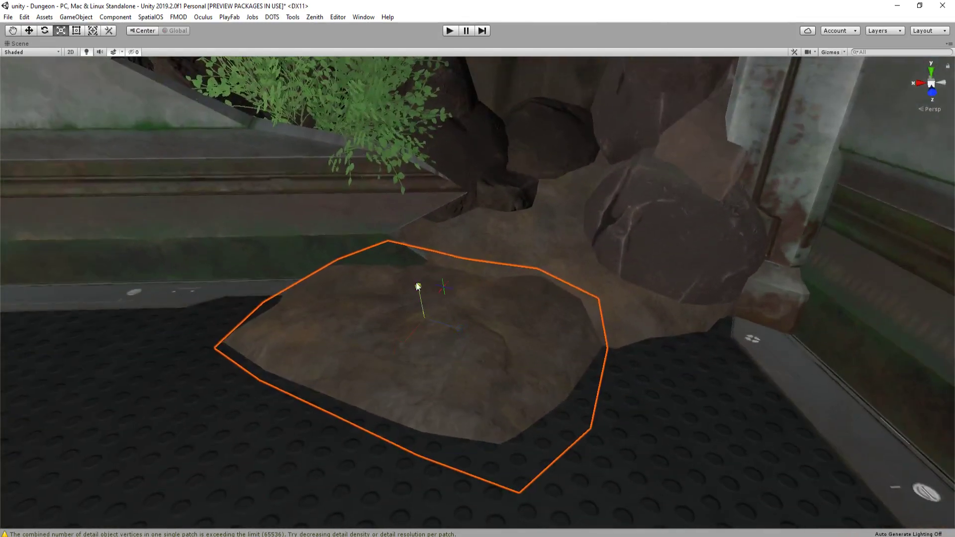
right_click_drag(443, 289, 613, 272)
left_click(614, 272)
left_click(438, 381)
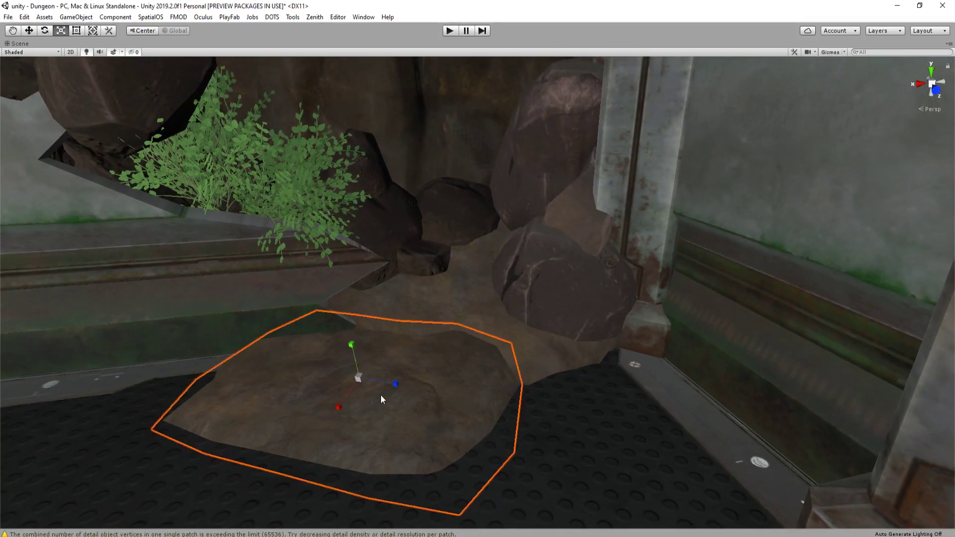
key("w")
left_click_drag(362, 386, 492, 386)
key("e")
key("w")
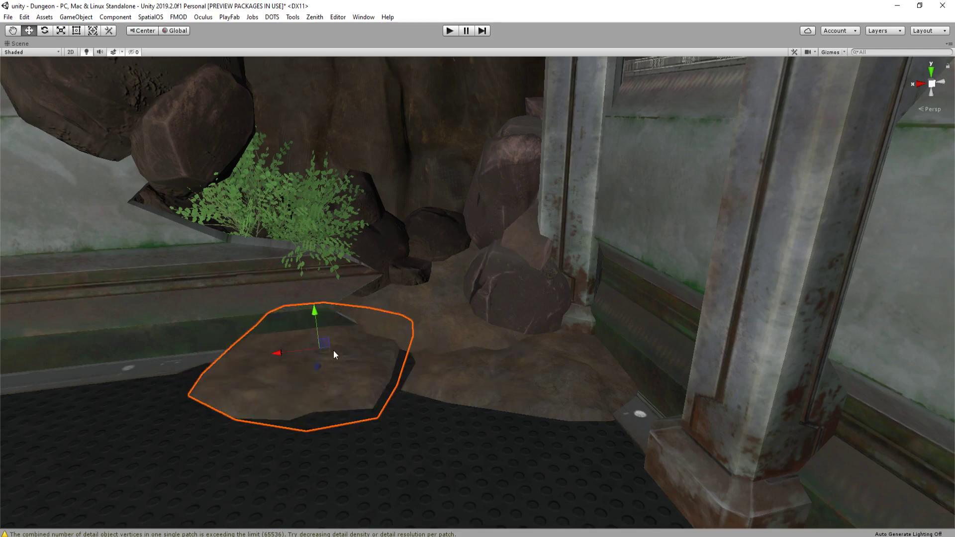
Turn the outer soil patch around its vertical axis and move it to overlap the soil in front of the corner rocks
left_click_drag(333, 351, 359, 356)
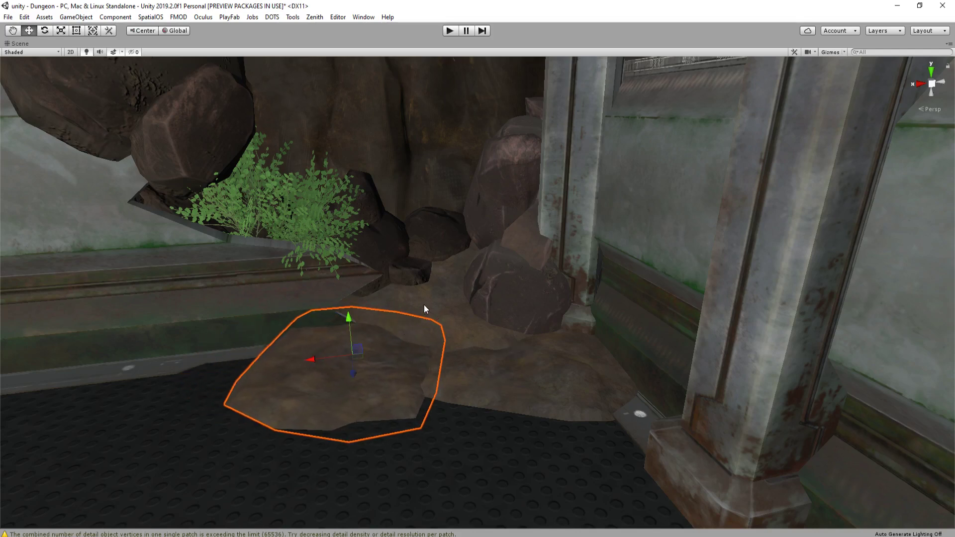
left_click_drag(424, 304, 450, 316, "alt")
right_click_drag(449, 316, 345, 330)
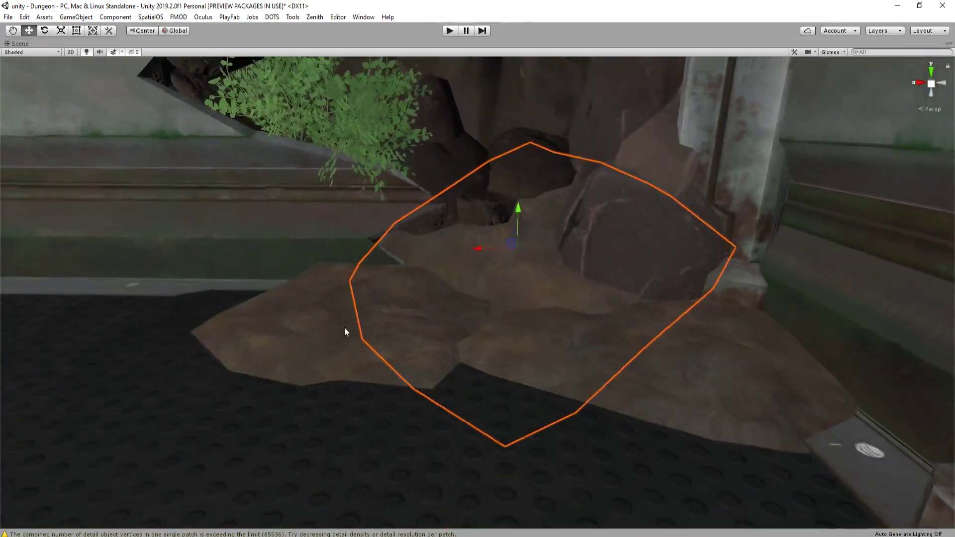
key("e")
left_click_drag(398, 309, 345, 328)
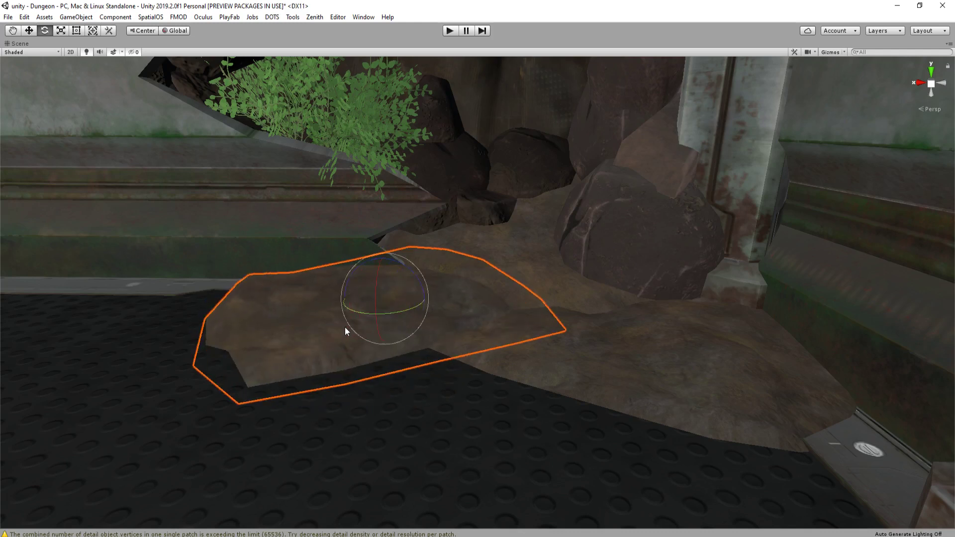
key("w")
left_click_drag(393, 306, 526, 320)
mouse_move(507, 279)
left_mouse_down()
mouse_move(512, 257)
mouse_move(508, 301)
mouse_move(502, 276)
left_mouse_up()
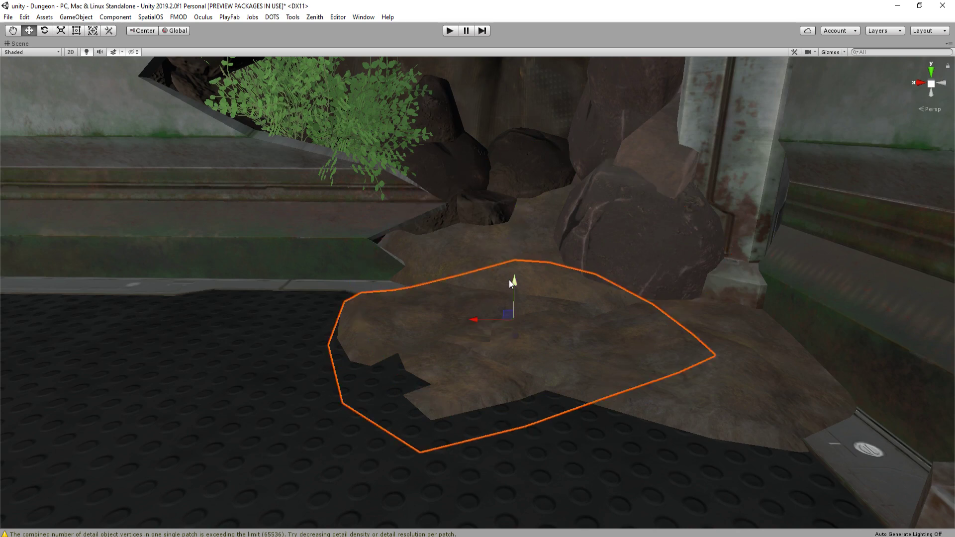
Place a copy of the doorway's glowing blue mushrooms on the soil at the cave corner
right_click_drag(517, 279, 520, 232)
left_click(520, 232)
right_click_drag(640, 241, 527, 326)
key("w")
scroll(481, 302, "down", 2)
left_click(477, 303)
left_click(407, 245)
left_click(405, 248)
key("w")
key("s")
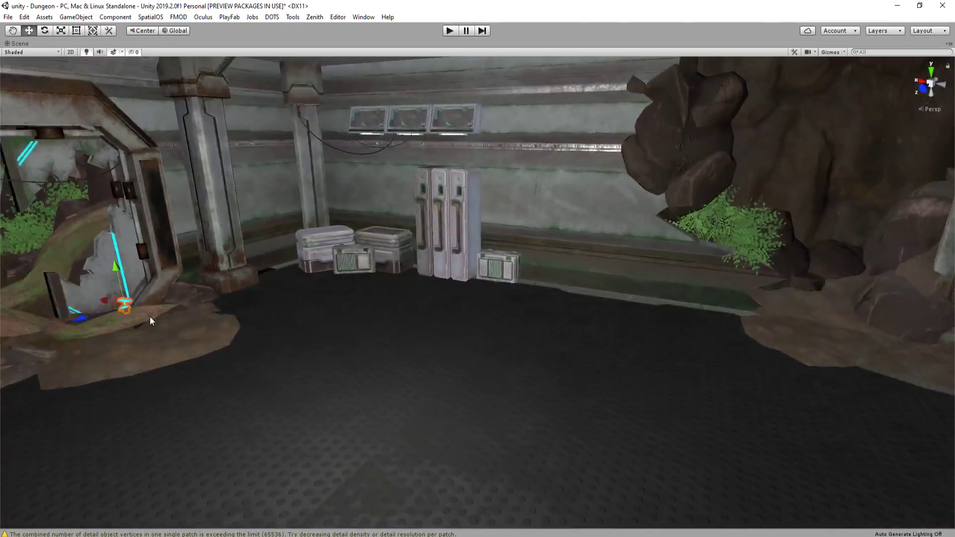
left_click_drag(128, 310, 907, 343)
Adjust the mushrooms' height and rotate them so they stand on the soil beside the boulder
right_click_drag(677, 354, 781, 374)
key("w")
key("w")
scroll(780, 373, "down", 3)
left_click_drag(530, 218, 530, 207)
key("e")
left_click_drag(527, 253, 500, 269)
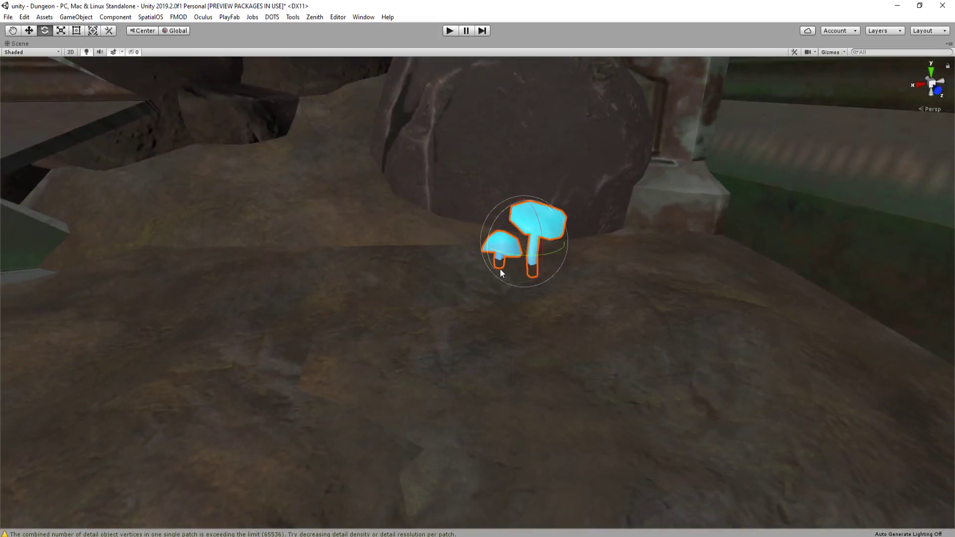
key("s")
right_click_drag(572, 258, 476, 328)
left_click(587, 333)
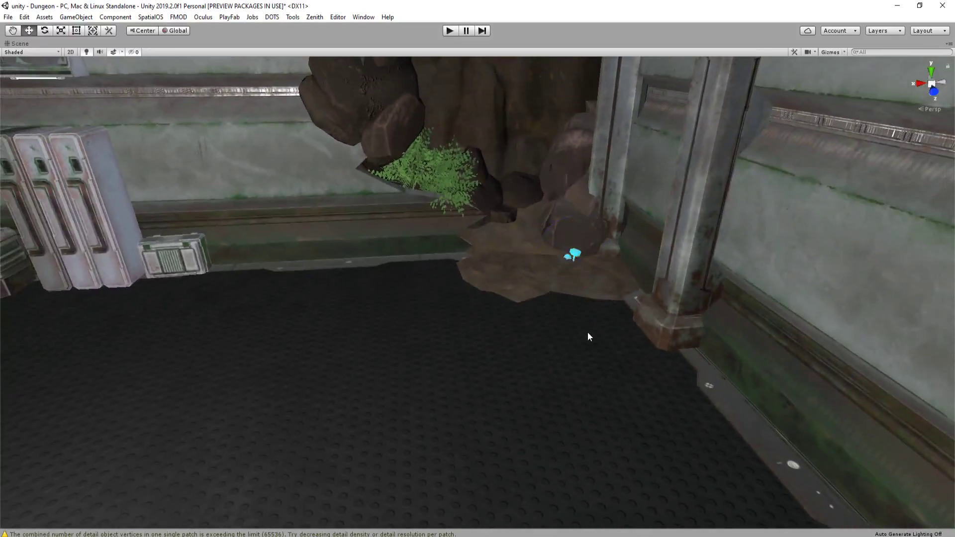
right_click_drag(587, 332, 505, 294)
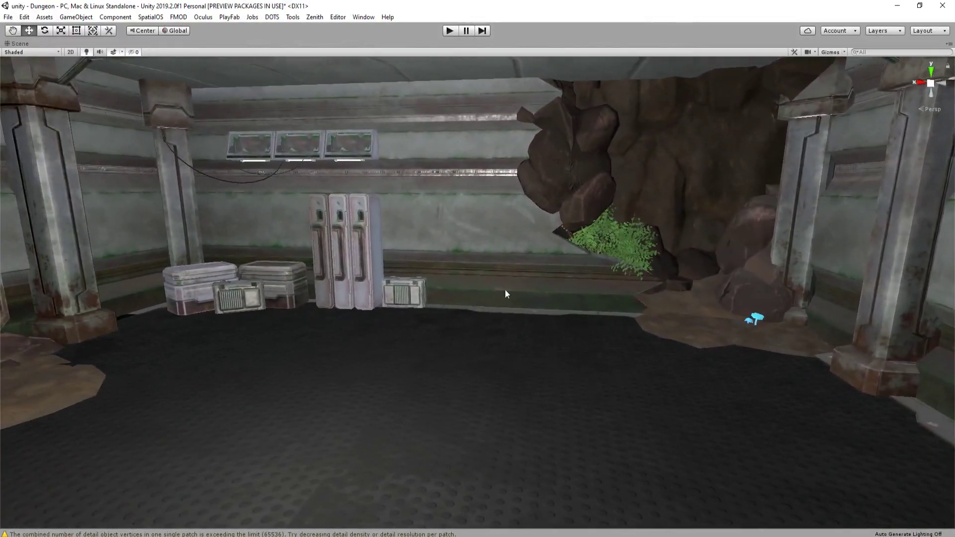
Duplicate the end locker, lay the copy sideways in front of the cave opening, and try lowering its front panel
left_click(304, 287)
left_click(377, 267)
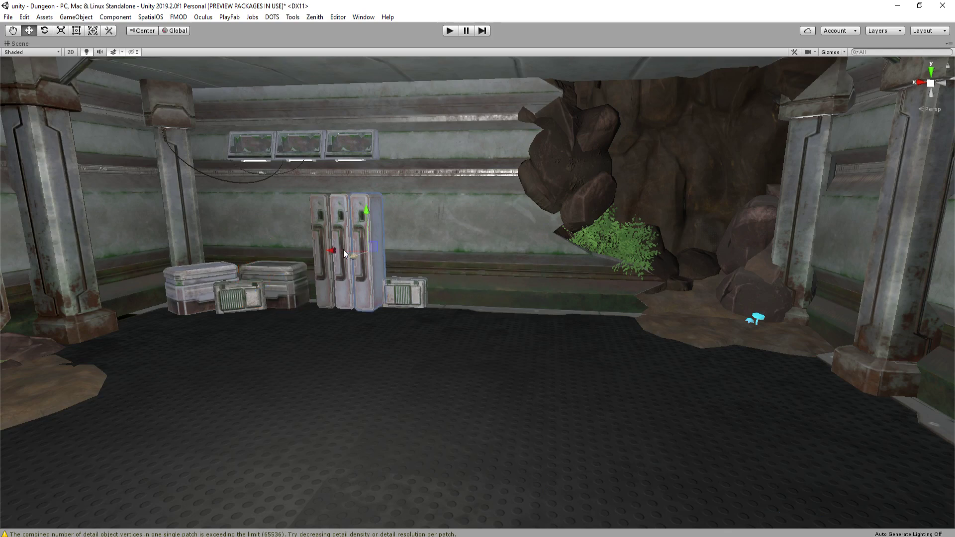
key("ctrl+d")
left_click_drag(343, 249, 625, 253)
left_click_drag(736, 237, 814, 210)
key("w")
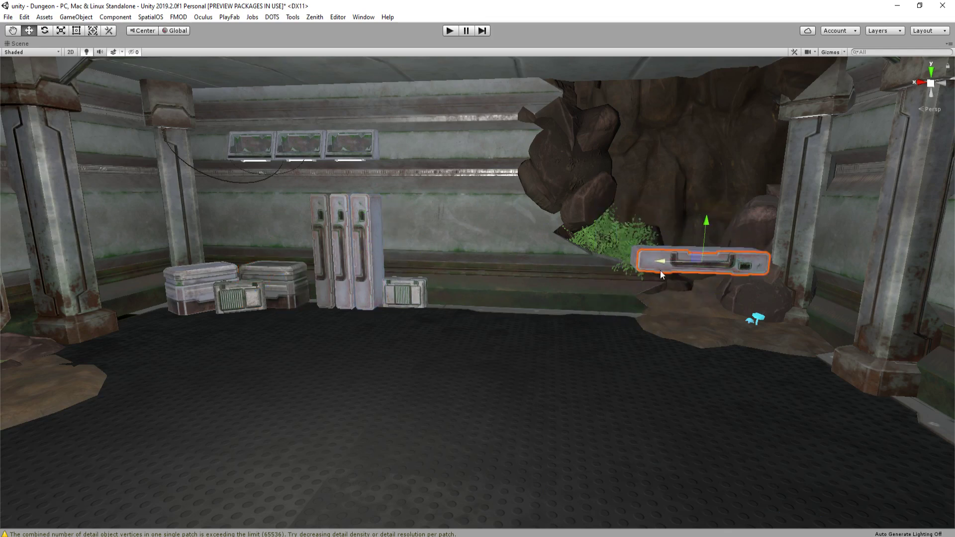
right_click_drag(660, 270, 675, 249)
left_click_drag(599, 222, 605, 277)
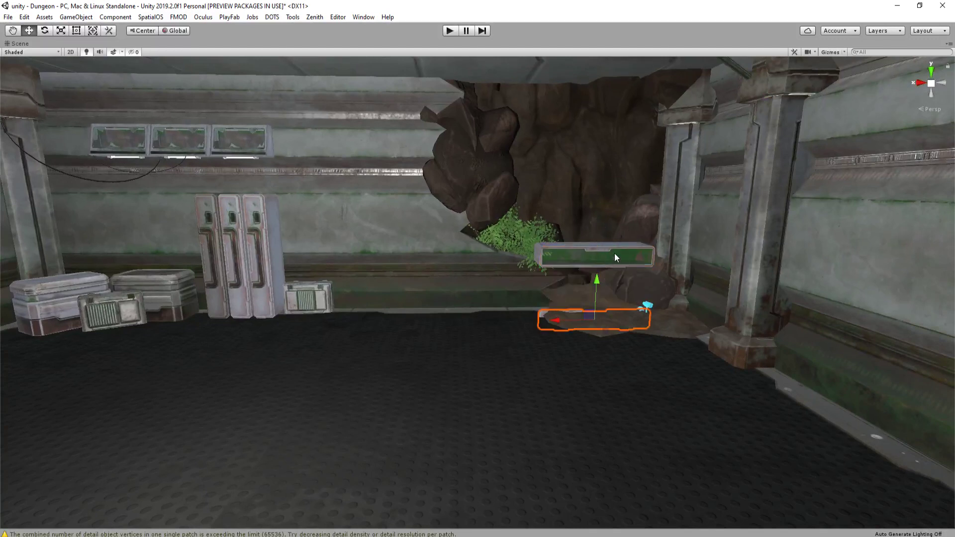
key("ctrl+z")
Tilt the copied locker diagonally and shift it toward the rocks at the cave corner
left_click(560, 255)
right_click_drag(559, 255, 578, 256)
key("e")
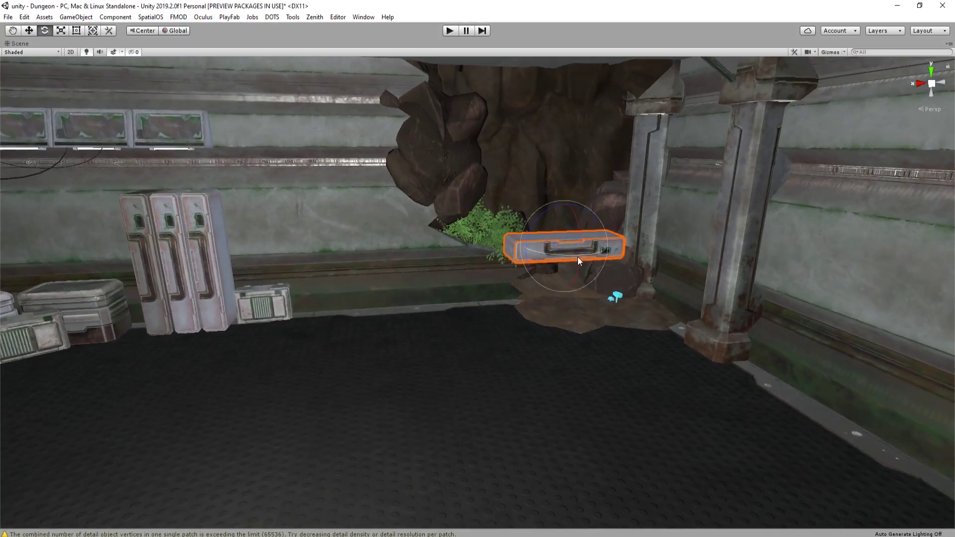
left_click_drag(590, 214, 587, 240)
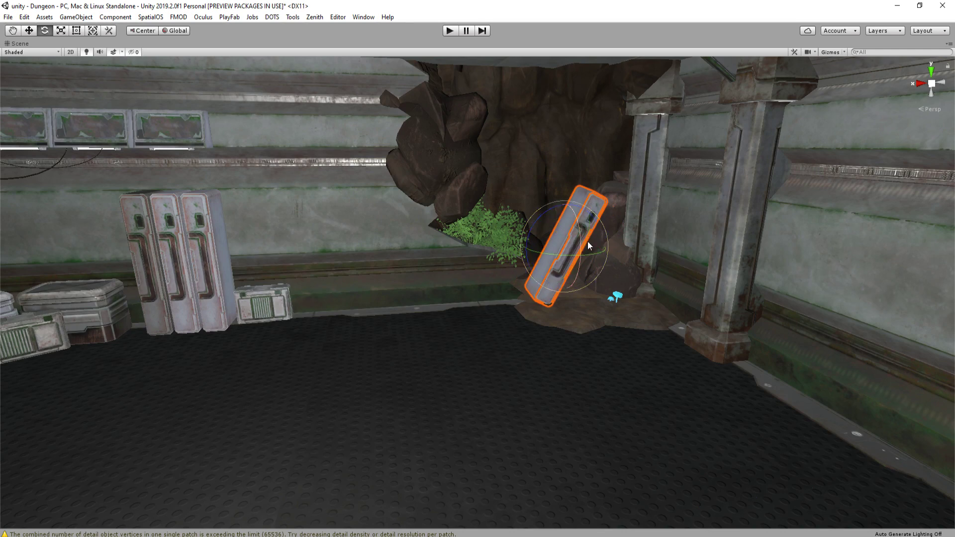
scroll(572, 249, "up", 5)
middle_click_drag(537, 262, 540, 278)
key("w")
mouse_move(543, 266)
left_mouse_down()
mouse_move(586, 244)
mouse_move(573, 267)
mouse_move(555, 272)
left_mouse_up()
key("e")
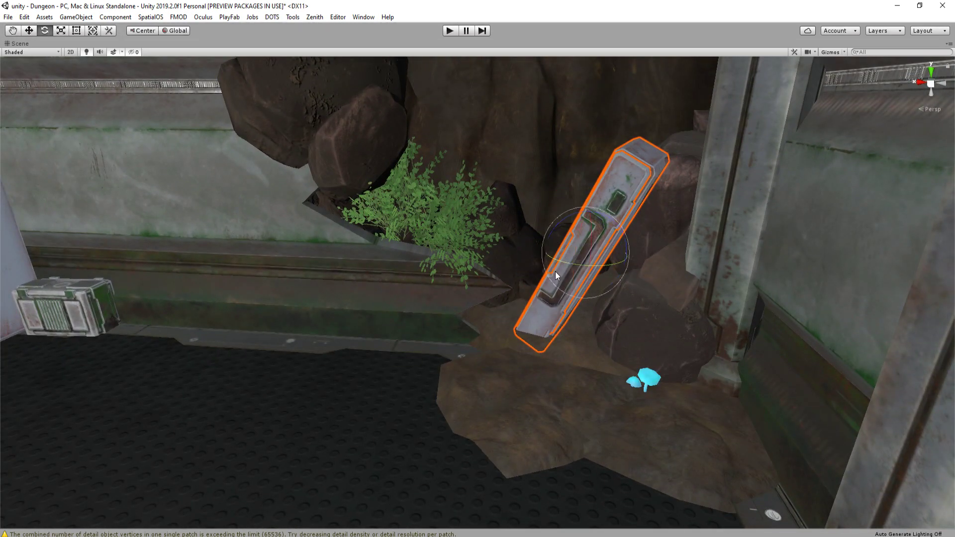
Delete the whole leaning locker copy from the cave corner
right_click_drag(562, 268, 640, 223)
key("s")
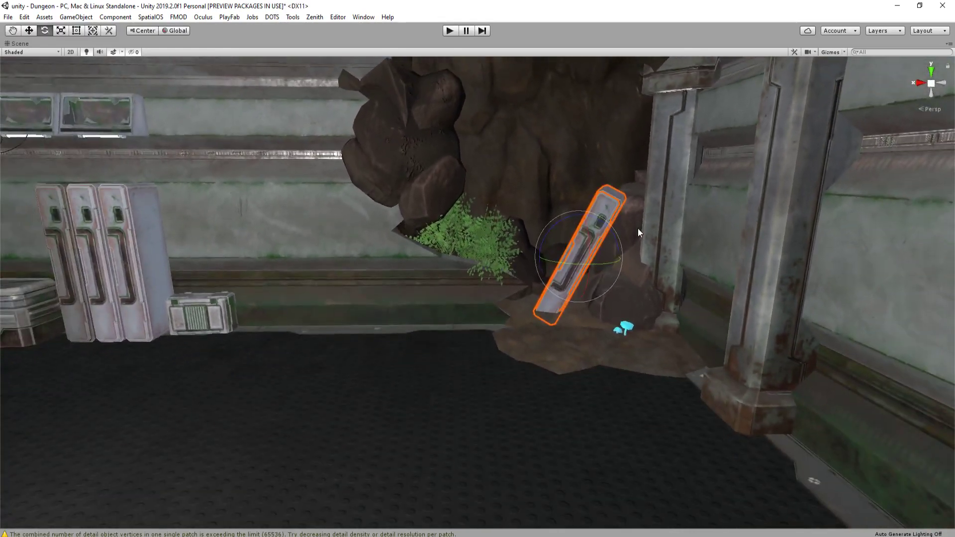
key("Delete")
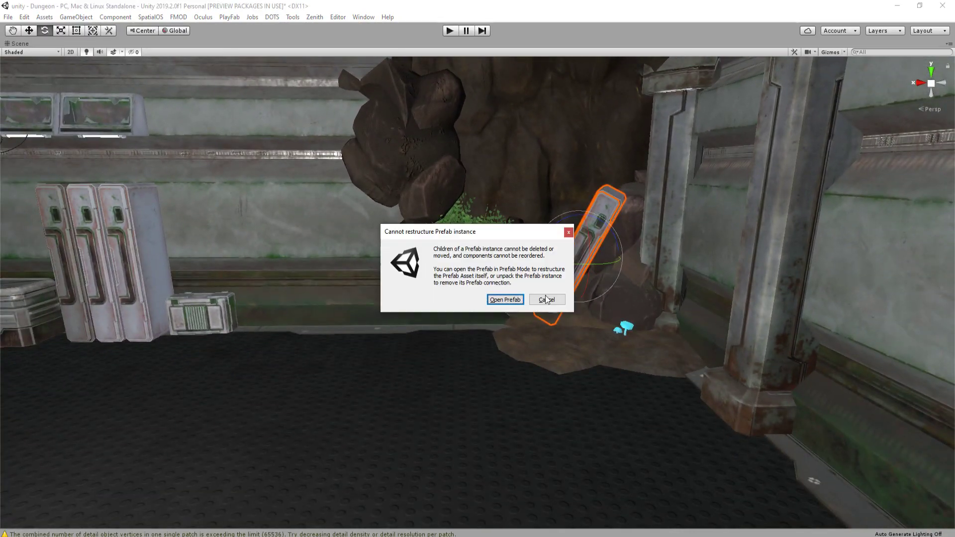
left_click(568, 232)
left_click(529, 249)
left_click(609, 202)
key("Delete")
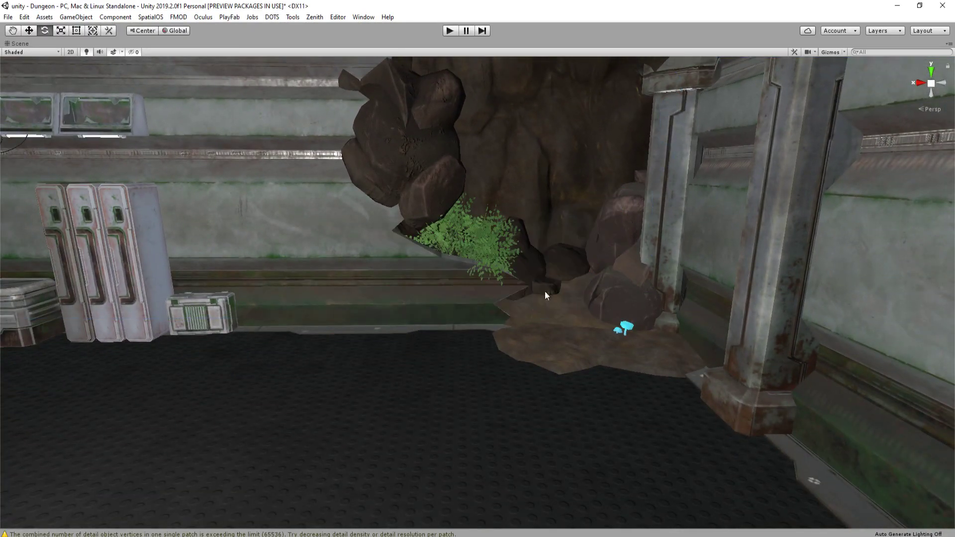
Try tilting the end locker over toward the small crate beside it
mouse_move(546, 293)
right_mouse_down()
mouse_move(557, 273)
mouse_move(535, 278)
right_mouse_up()
key("s")
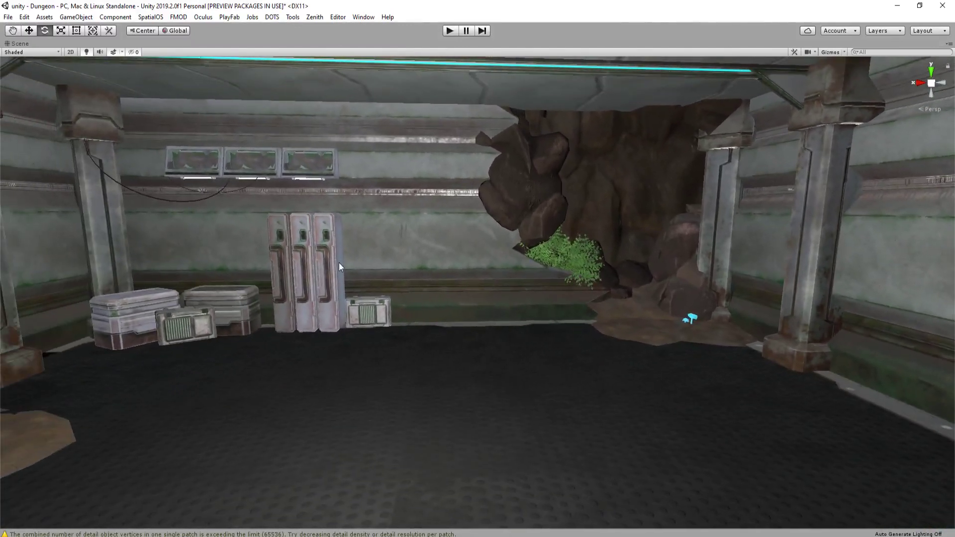
left_click(334, 258)
left_click_drag(357, 240, 414, 269)
left_click(369, 258)
left_click(353, 273)
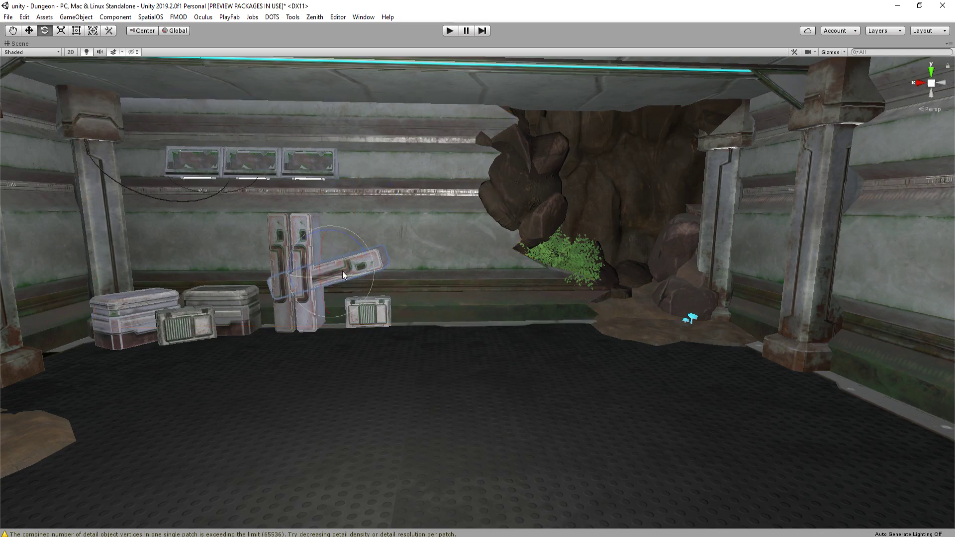
left_click(372, 268)
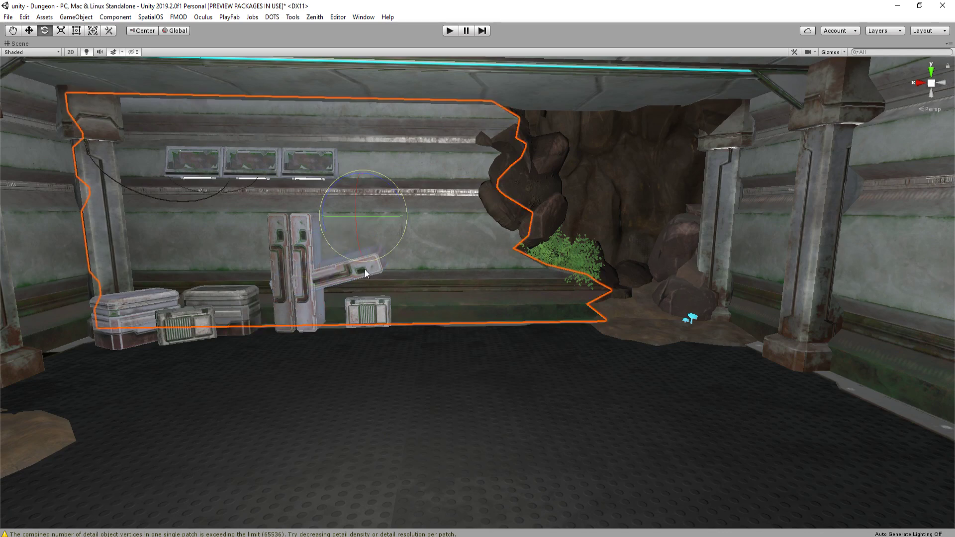
left_click(365, 269)
left_click(366, 264)
key("f")
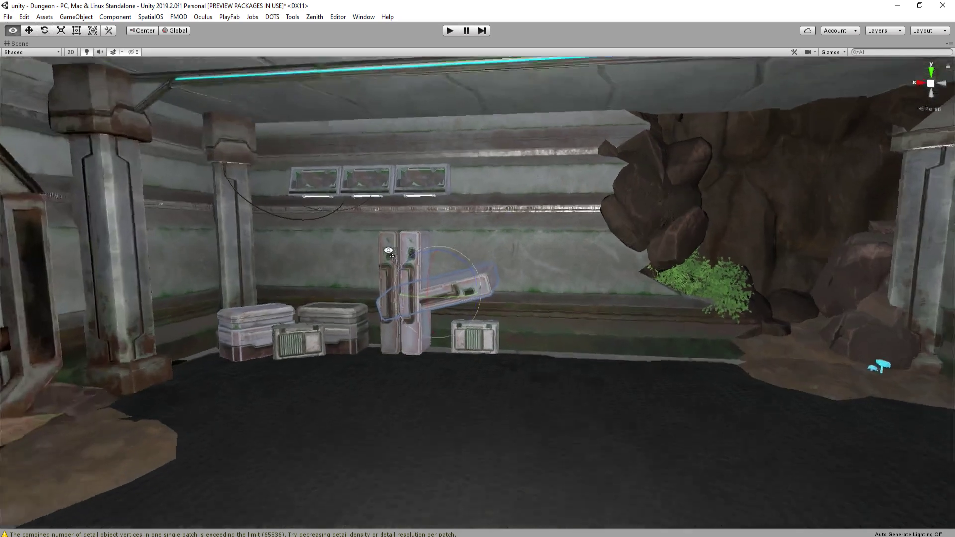
key("w")
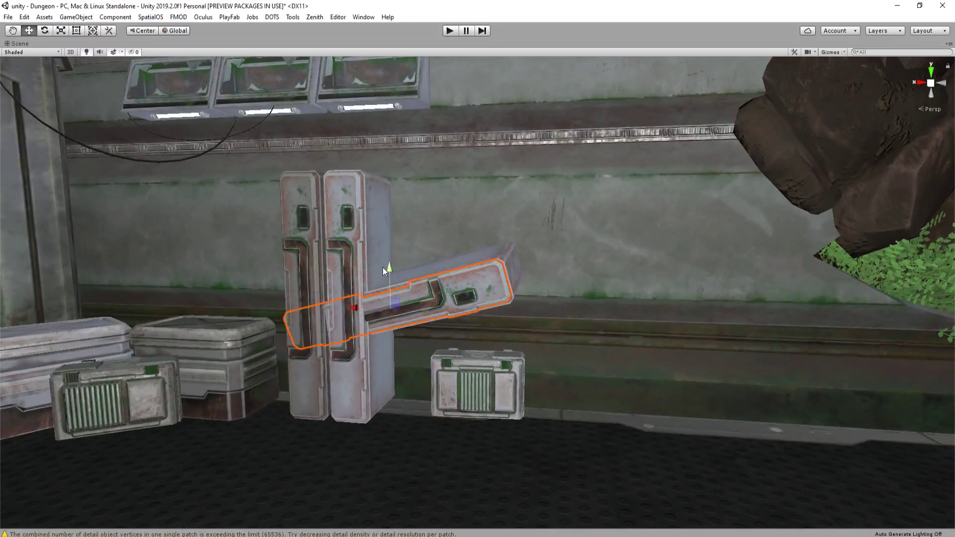
Try lowering the tilted locker's front panel, and undo both that move and the locker's tilt
left_click_drag(388, 269, 387, 333)
key("ctrl+z")
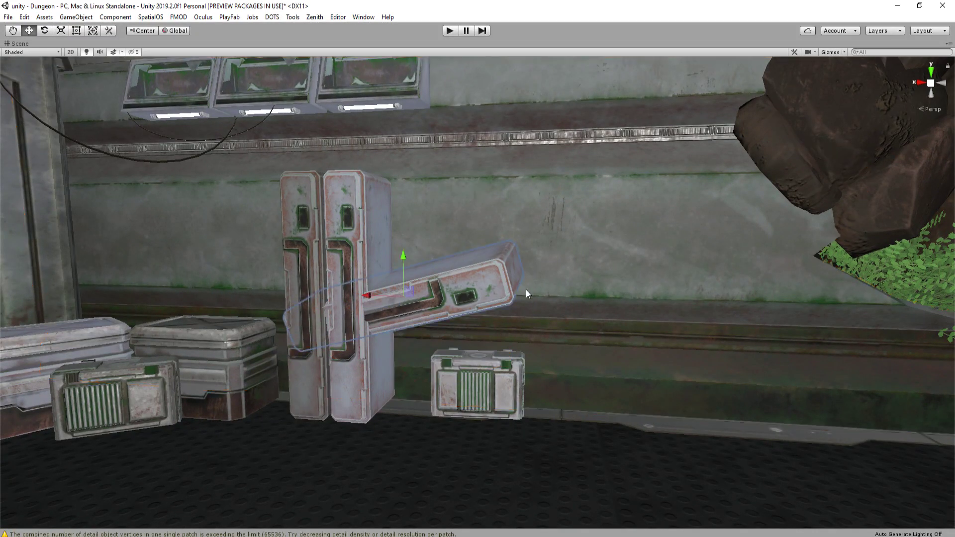
left_click(535, 295)
key("ctrl+z")
key("ctrl+z")
key("ctrl+z")
key("ctrl+z")
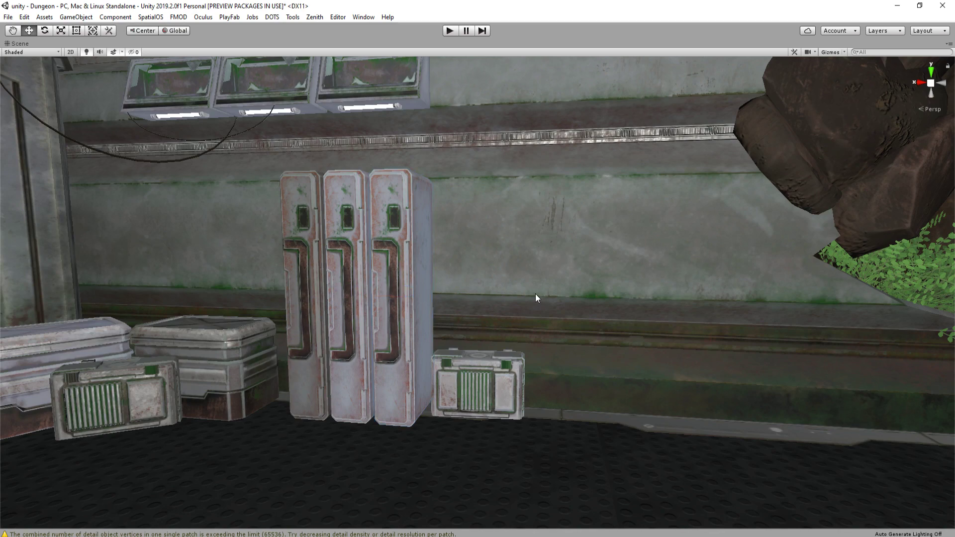
Place a copy of the hanging wall cable in front of the cave opening
right_click_drag(535, 294, 505, 197)
key("s")
key("w")
left_click(473, 238)
key("s")
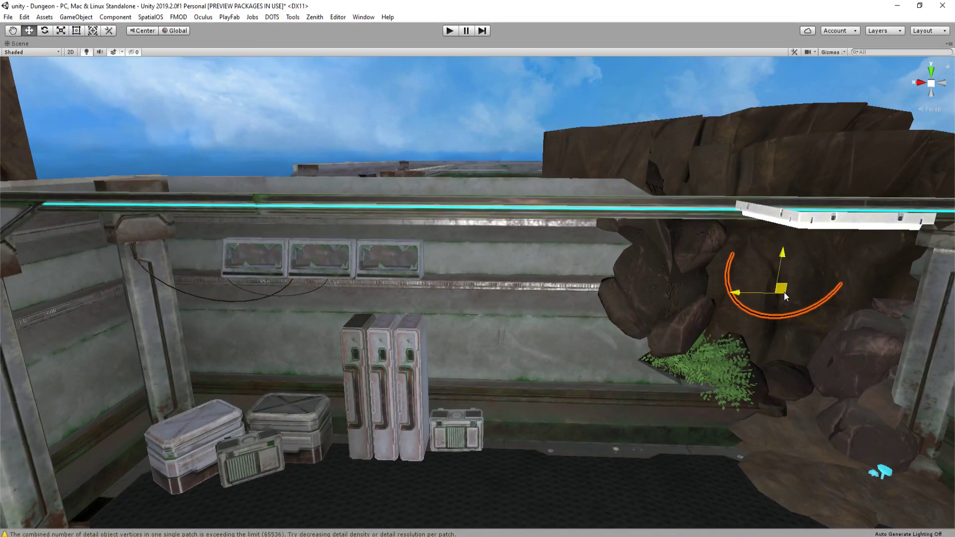
key("f")
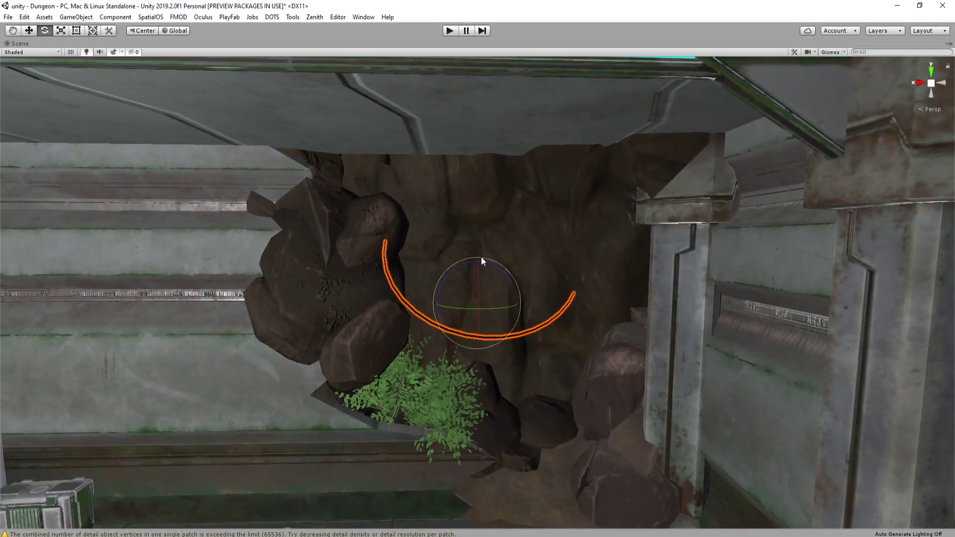
Rotate the copied cable so its two ends are level and scale it up
left_click_drag(482, 257, 469, 258)
key("r")
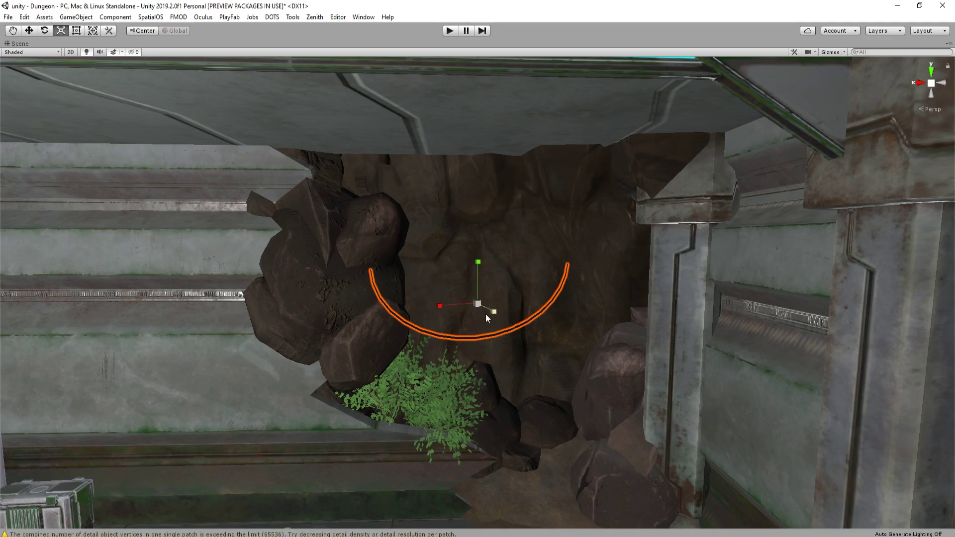
left_click_drag(484, 303, 519, 301)
key("w")
right_click_drag(519, 301, 503, 329)
Raise the cable and shift it sideways so it hangs across the cave opening from the rocks to the pillar
key("w")
left_click_drag(518, 323, 529, 149)
right_click_drag(529, 149, 464, 227)
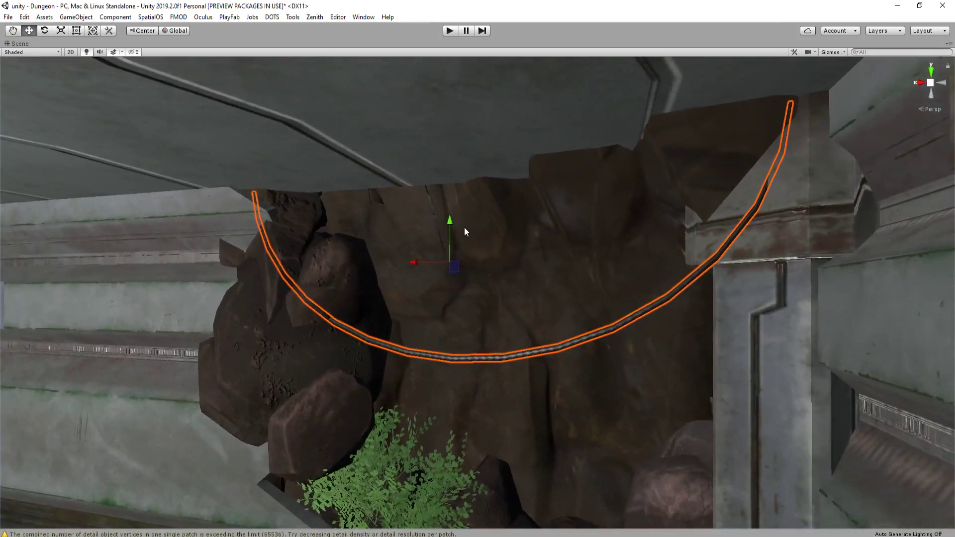
left_click_drag(447, 256, 453, 209)
left_click_drag(438, 241, 462, 241)
key("e")
key("w")
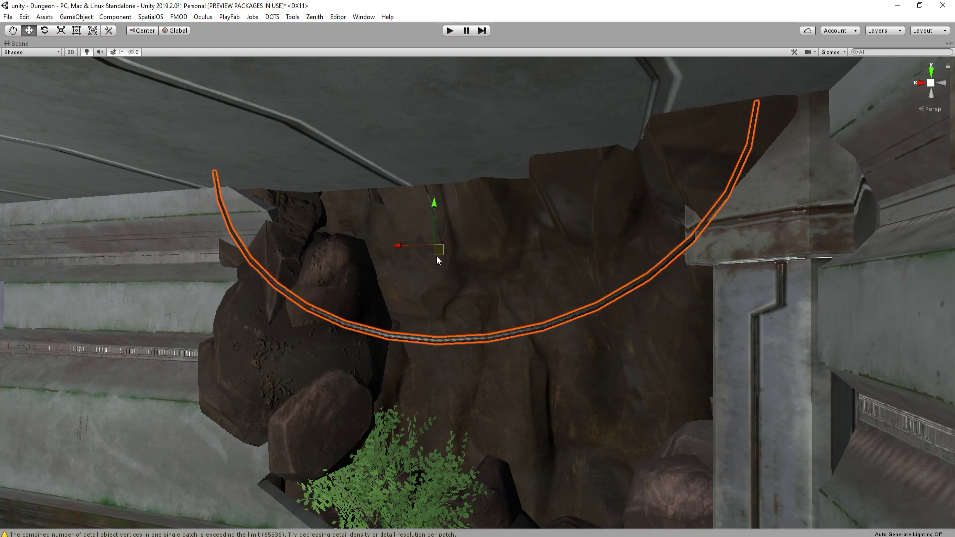
right_click_drag(436, 255, 453, 244)
left_click_drag(495, 239, 473, 213)
right_click_drag(473, 213, 548, 317)
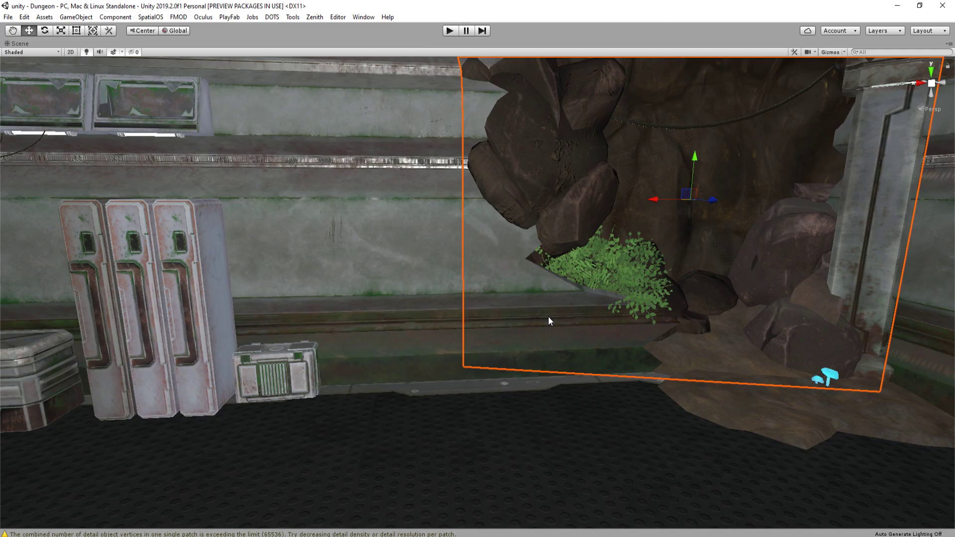
right_click_drag(539, 315, 628, 292)
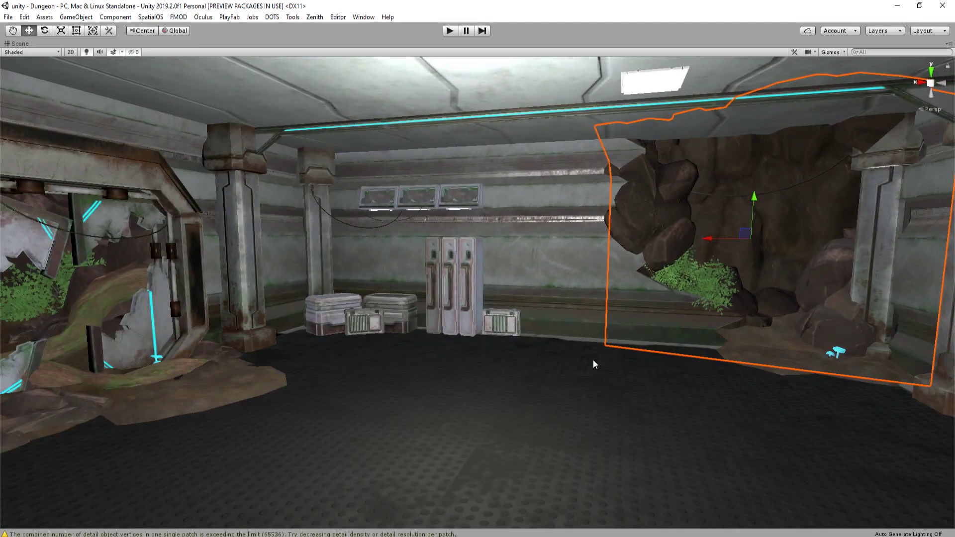
right_click_drag(593, 359, 515, 320)
right_click_drag(363, 289, 513, 311)
key("a")
left_click(575, 351)
right_click_drag(574, 351, 463, 314)
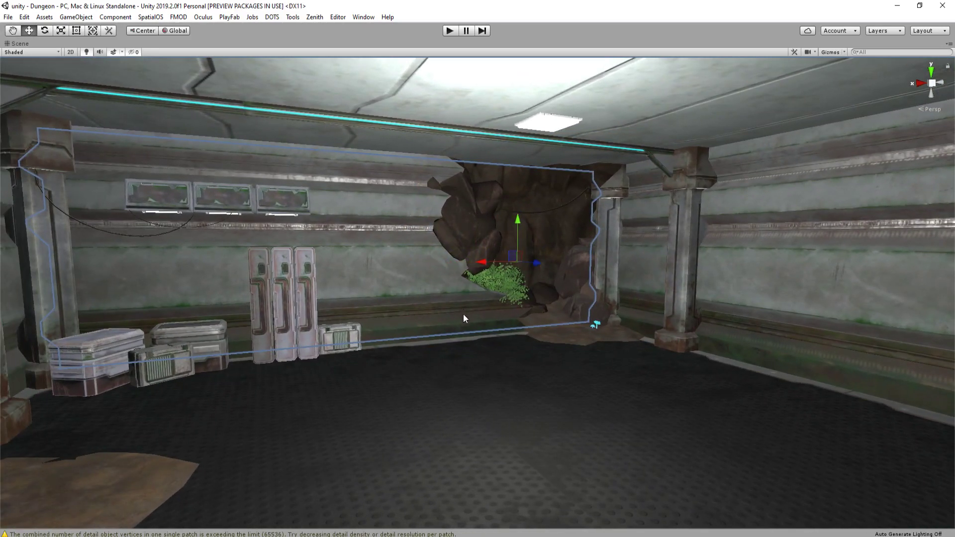
Move the small legged device from the prop line-up into the room, onto the floor near the collapsed rock wall
right_click_drag(578, 352, 535, 352)
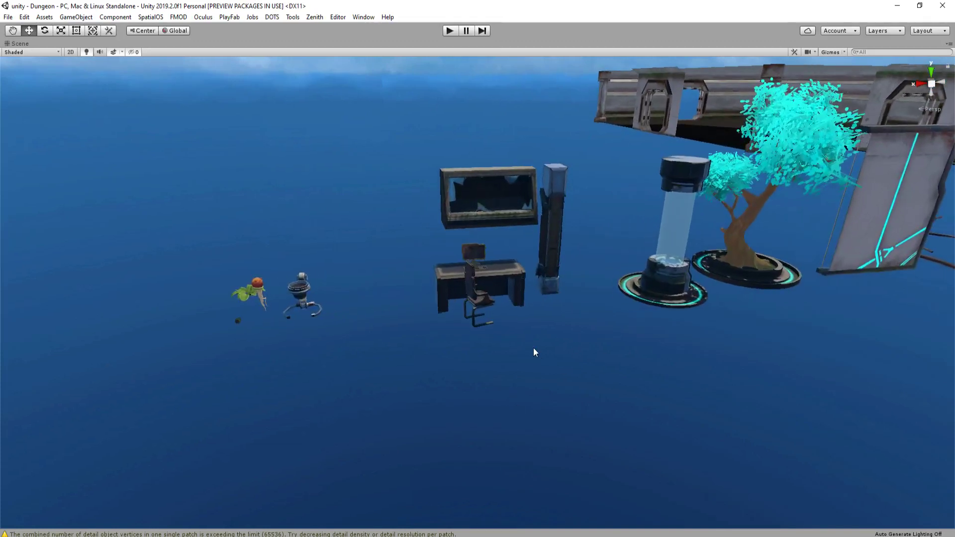
left_click(299, 288)
right_click_drag(450, 279, 417, 276)
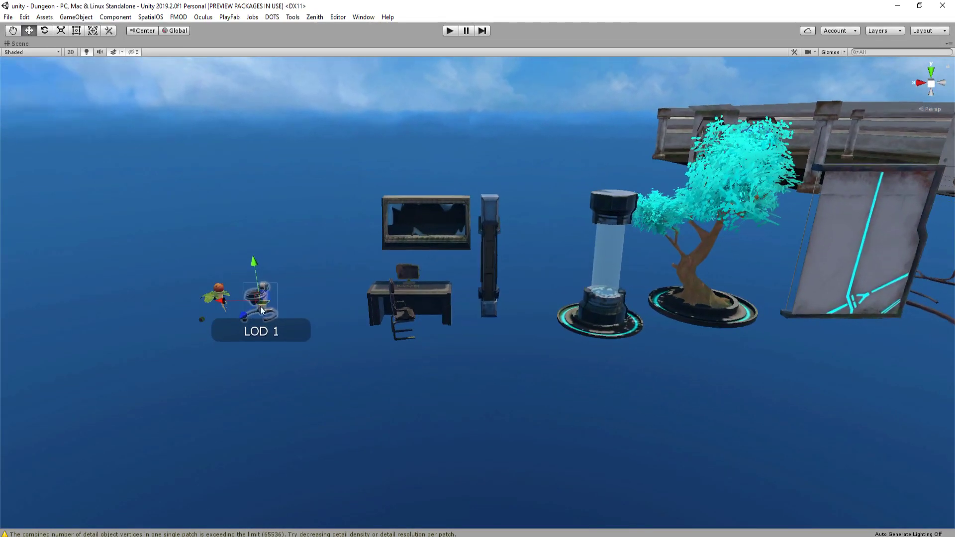
left_click_drag(262, 310, 718, 363)
right_click_drag(716, 359, 314, 254)
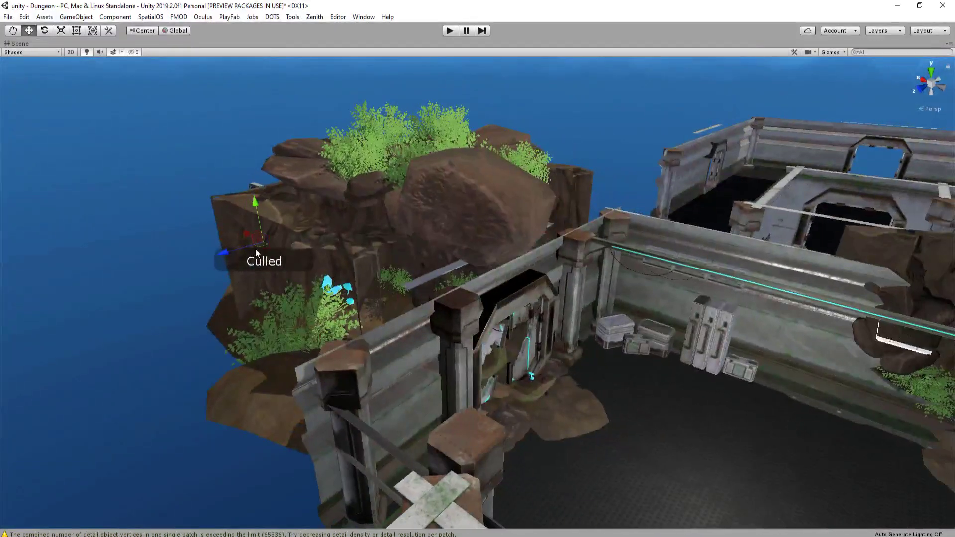
left_click_drag(255, 249, 498, 367)
left_click_drag(261, 248, 900, 438)
key("f")
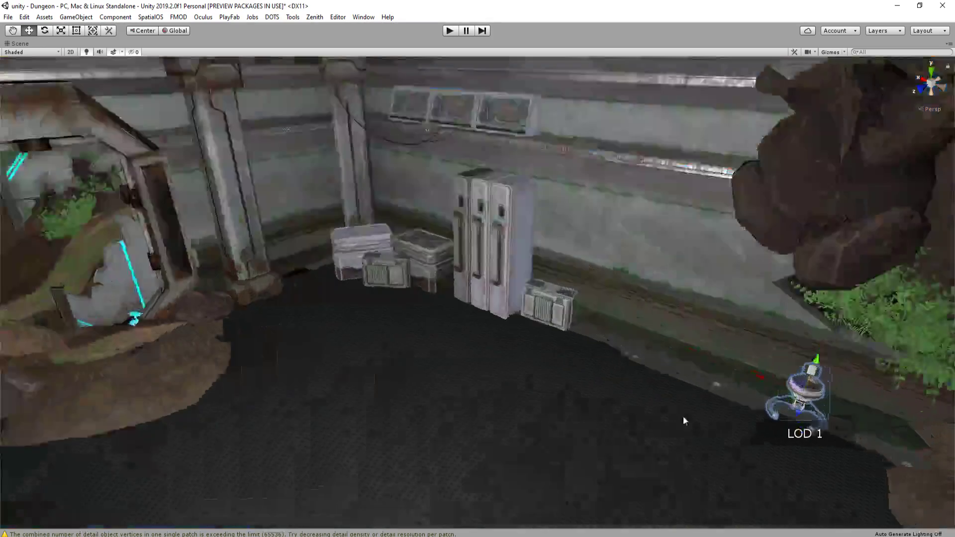
key("e")
key("w")
left_click_drag(513, 354, 538, 252)
left_click(538, 252)
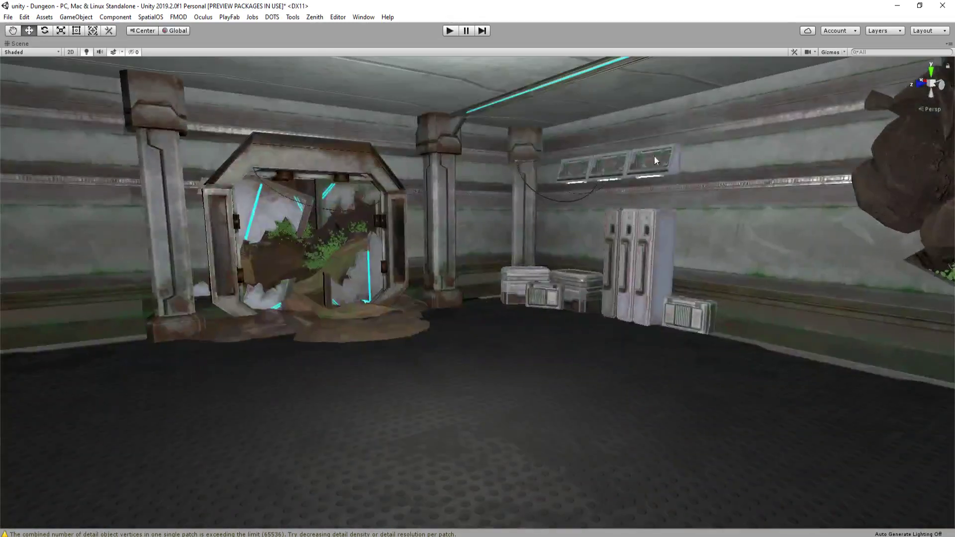
Show the scene gizmos and select the room's point light, Point Light (2)
key("shift+space")
left_click(626, 54)
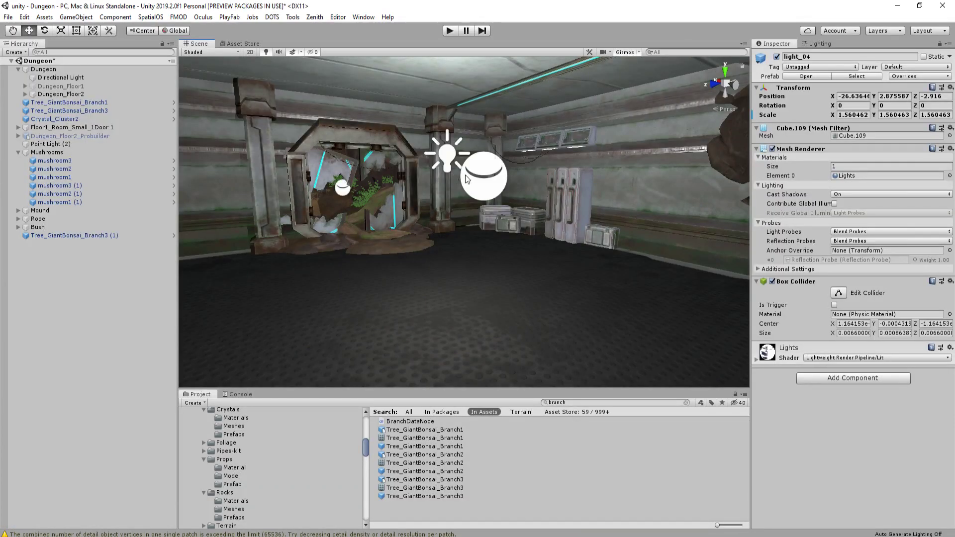
left_click(443, 149)
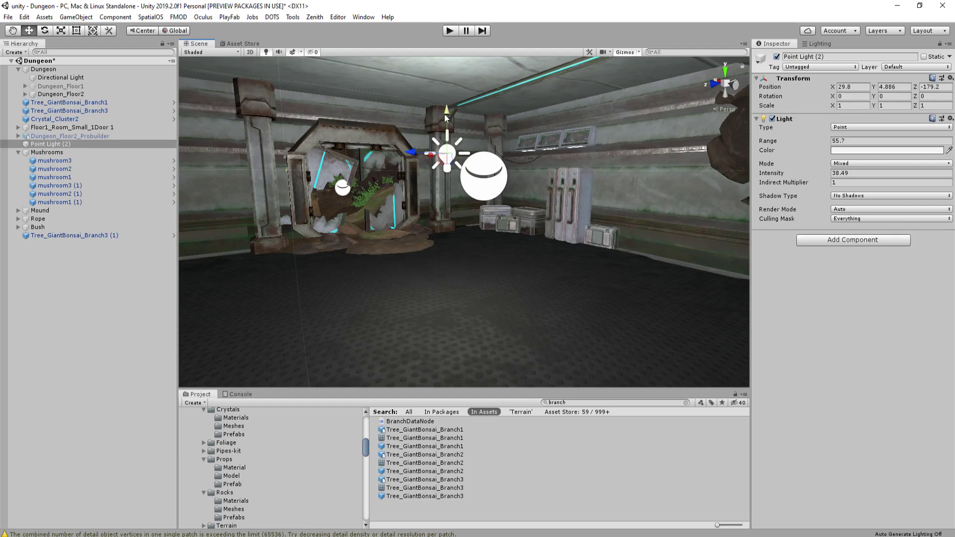
left_click_drag(446, 118, 627, 230, "alt")
key("shift+space")
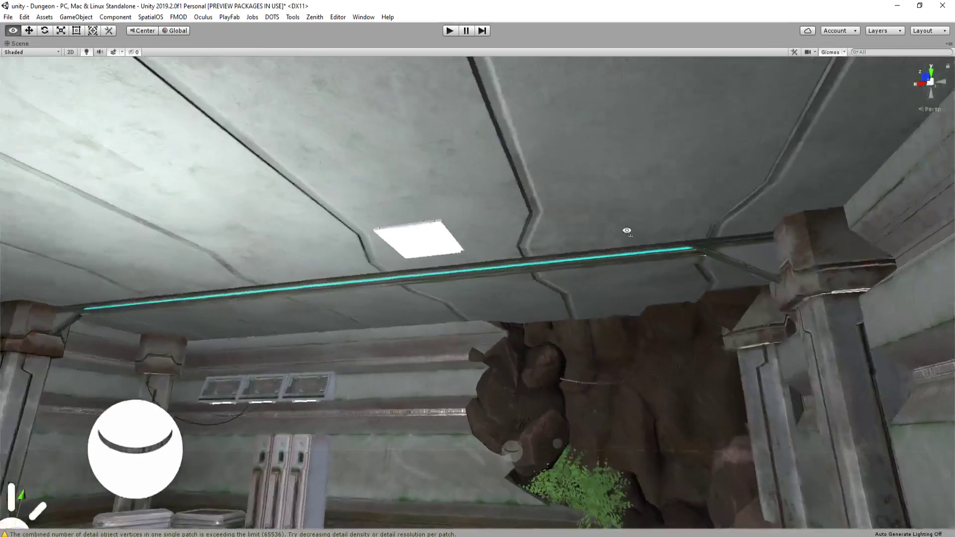
Move the ceiling light panel towards the pillar beside the cave, and position a copy of it further along the ceiling
right_click_drag(627, 230, 591, 222)
left_click(505, 214)
right_click_drag(506, 214, 461, 241)
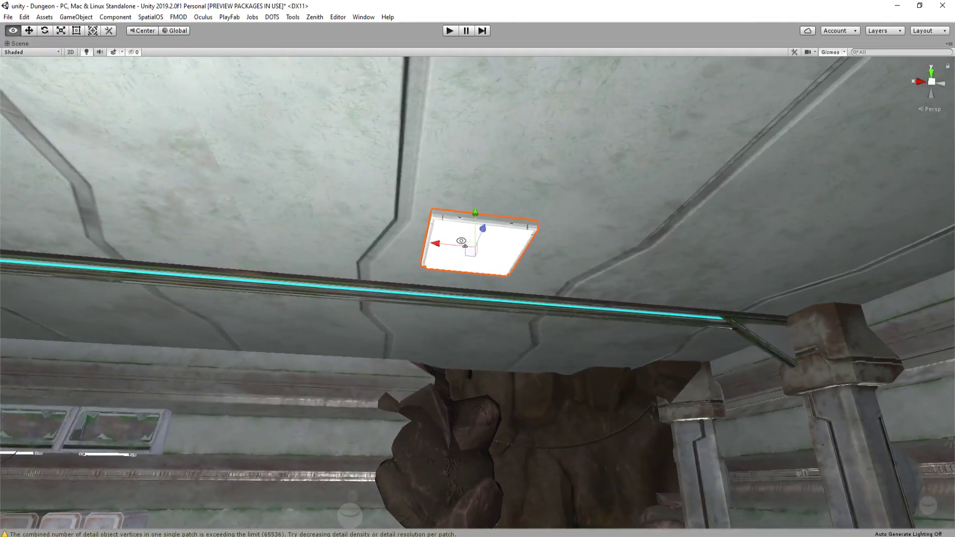
left_click_drag(443, 243, 699, 255)
right_click_drag(700, 254, 392, 275)
left_click_drag(604, 275, 278, 273)
right_click_drag(410, 243, 778, 266)
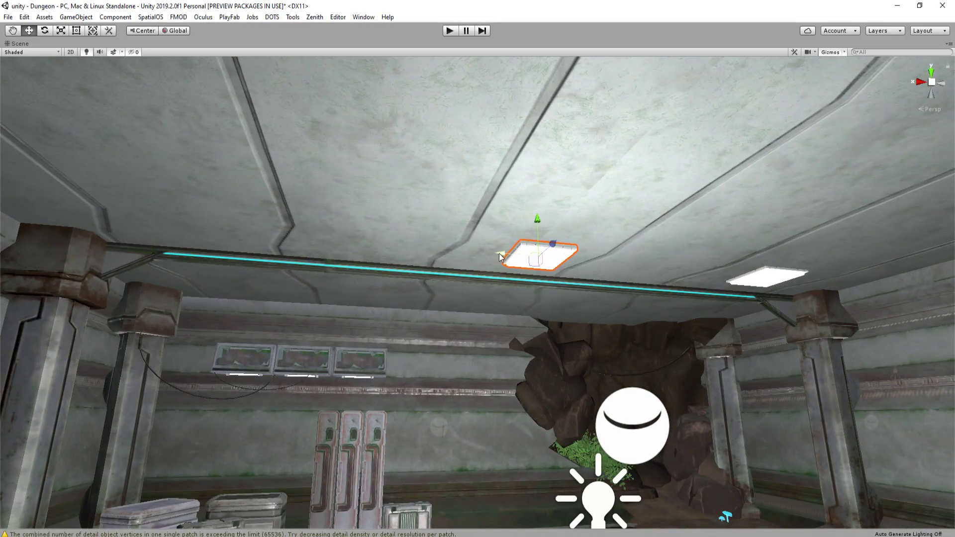
left_click_drag(499, 257, 202, 252)
right_click_drag(202, 252, 375, 288)
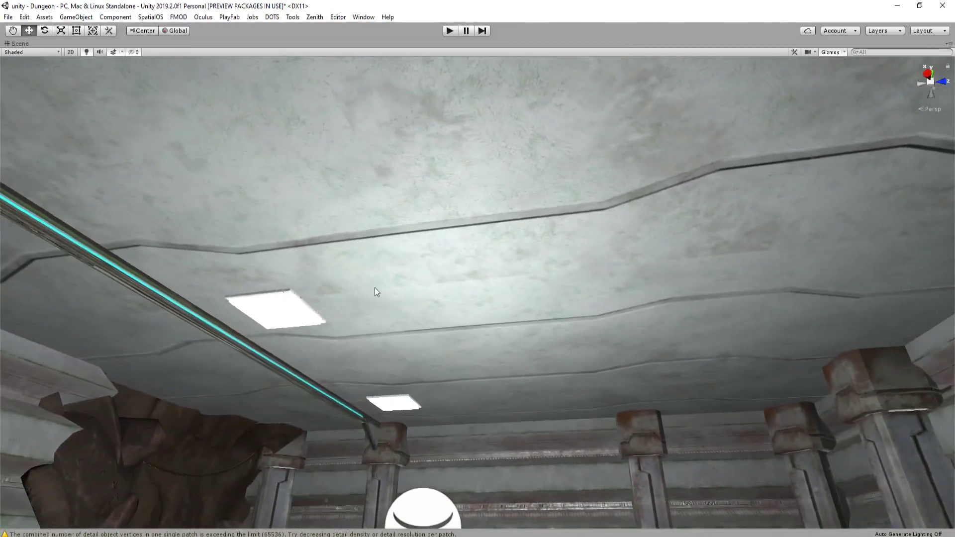
Select both ceiling light panels and shift them together towards the glowing ceiling beam
left_click(400, 407, "shift")
right_click_drag(399, 407, 401, 384)
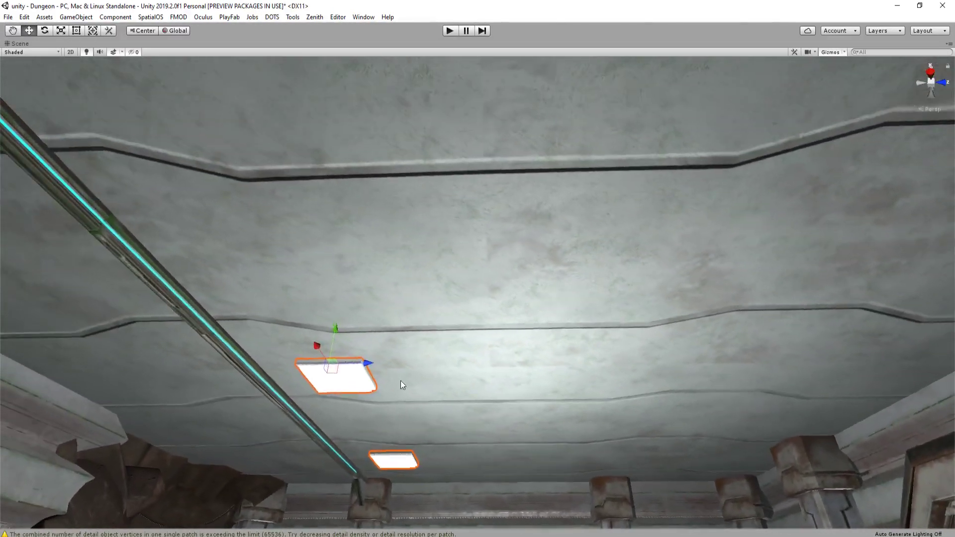
left_click_drag(379, 366, 286, 372)
right_click_drag(271, 376, 294, 351)
Duplicate the pair of ceiling lights twice across the ceiling to form three evenly spaced pairs
key("ctrl+d")
left_click_drag(293, 351, 610, 363)
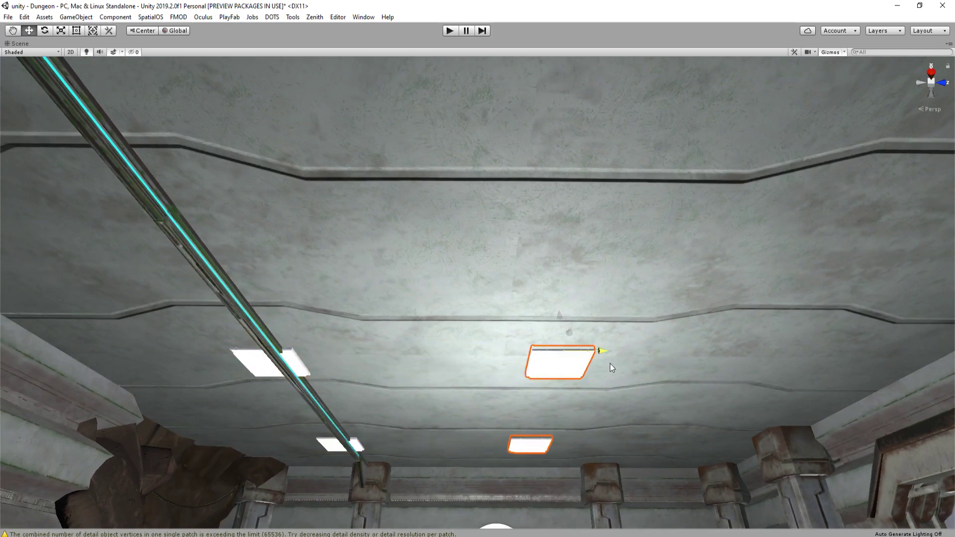
right_click_drag(610, 363, 461, 306)
key("ctrl+d")
left_click_drag(460, 312, 722, 324)
Move the glowing ceiling beam out of the room to the prop line-up outside
right_click_drag(659, 318, 520, 343)
left_click(346, 335)
right_click_drag(658, 306, 801, 326)
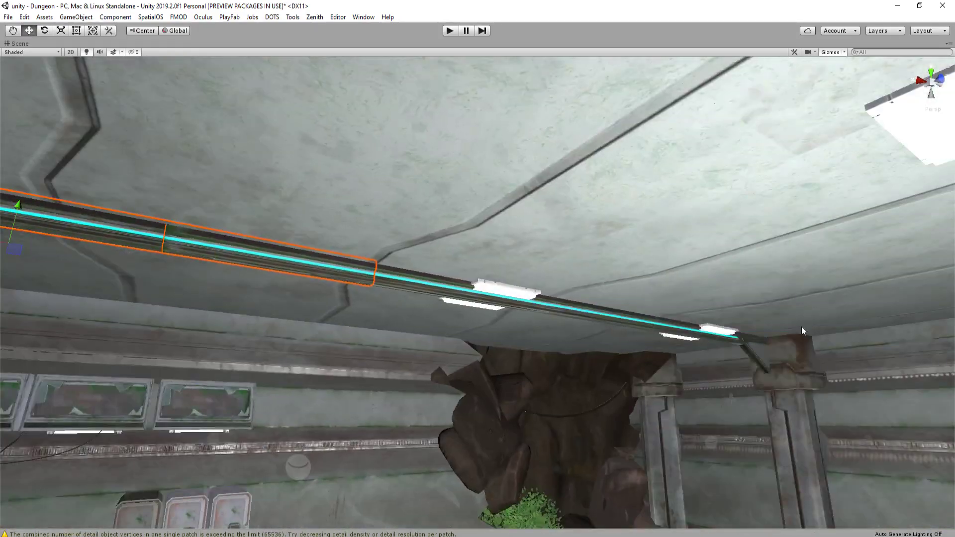
right_click_drag(748, 354, 839, 273)
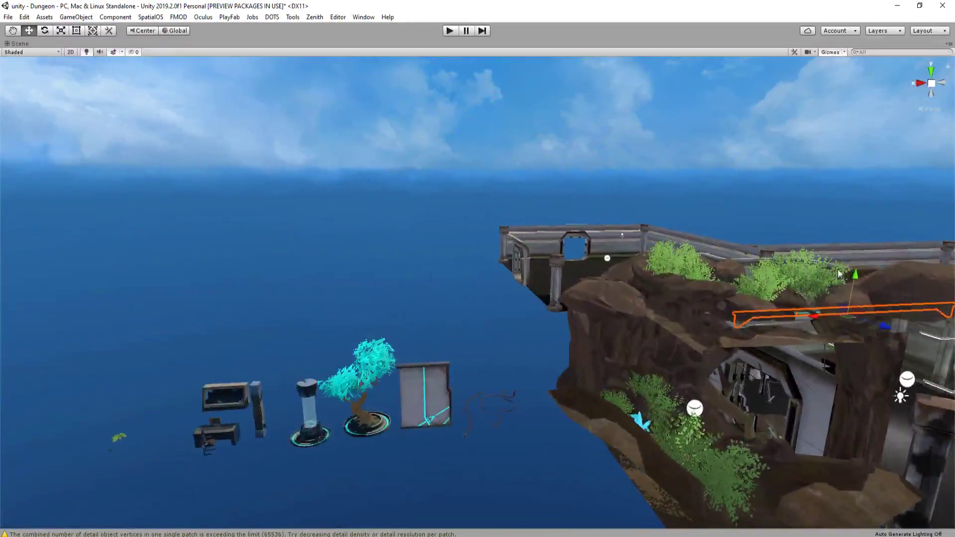
left_click_drag(815, 319, 412, 405)
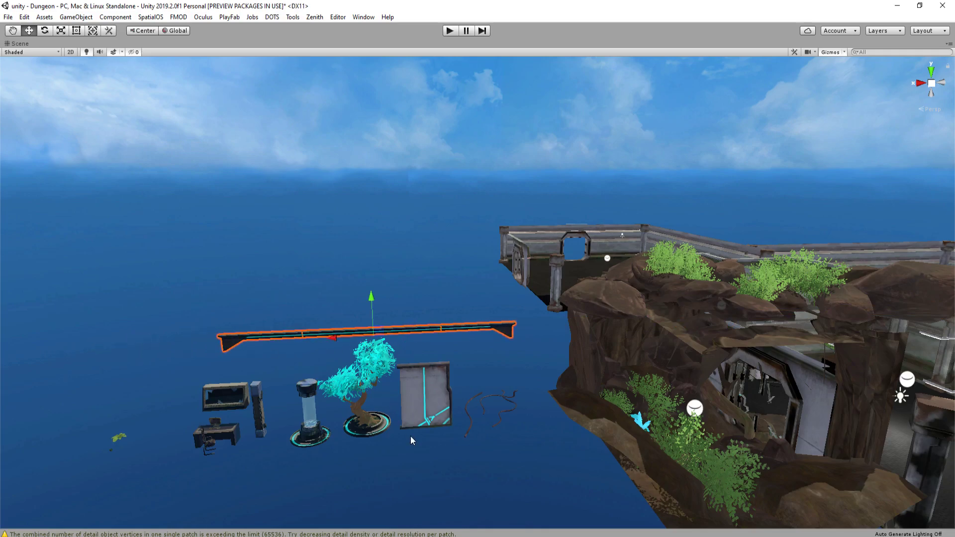
Select a ceiling light panel and locate its Lights material in the project's Materials folder
right_click_drag(410, 436, 640, 343)
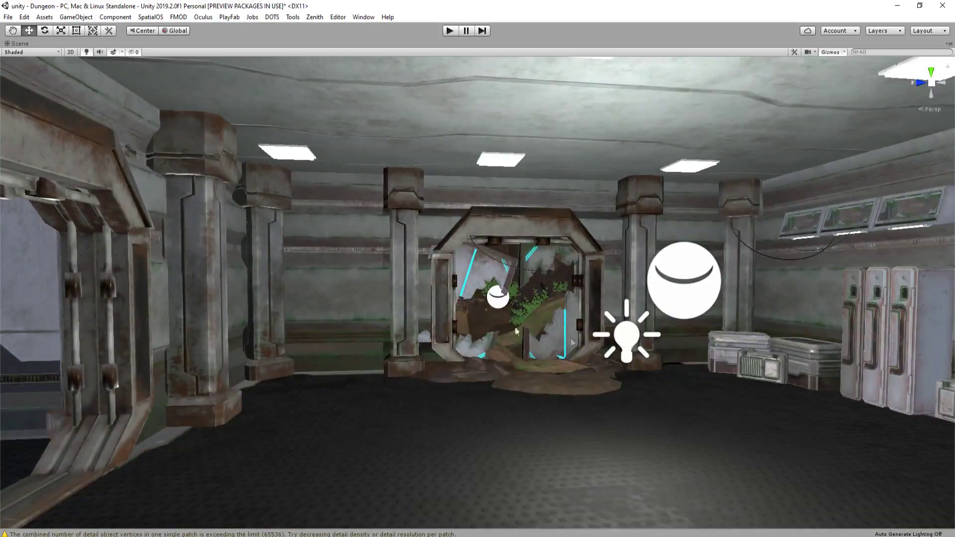
right_click_drag(572, 342, 538, 278)
key("shift+space")
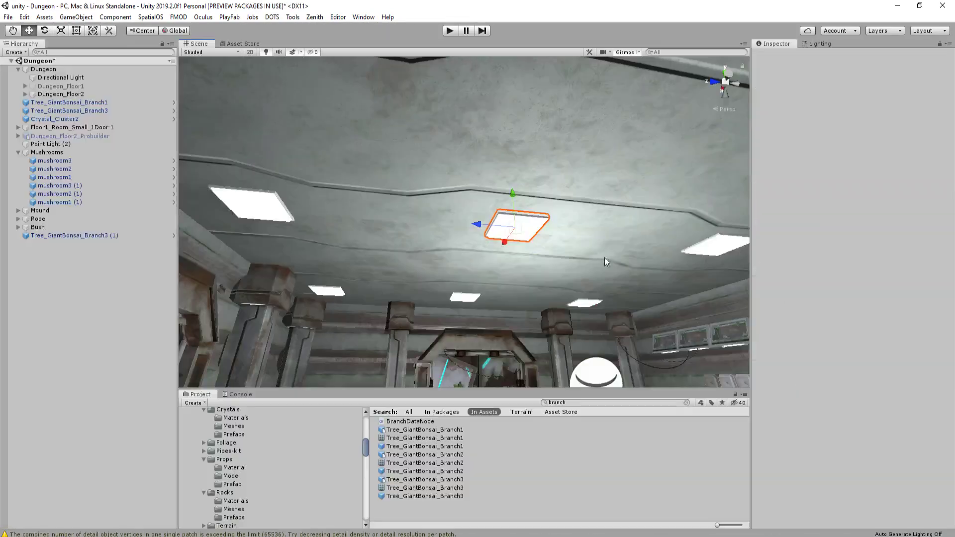
left_click(755, 359)
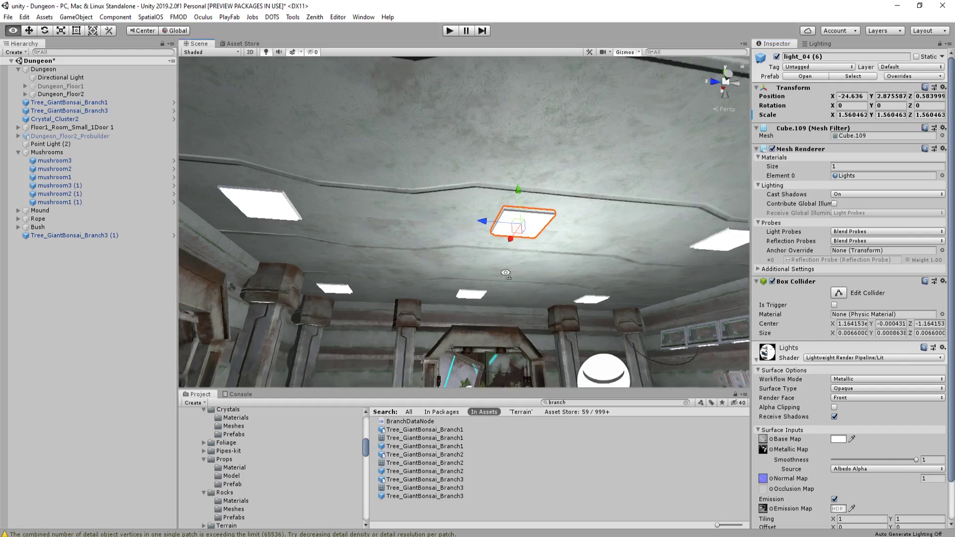
left_click(865, 177)
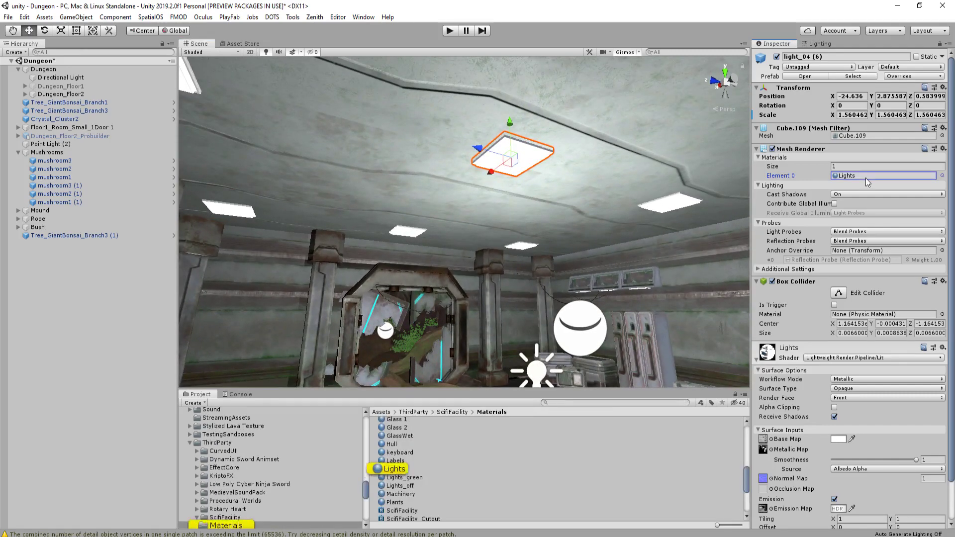
Duplicate the Lights material and rename the copy Lights_Dim
left_click(401, 468)
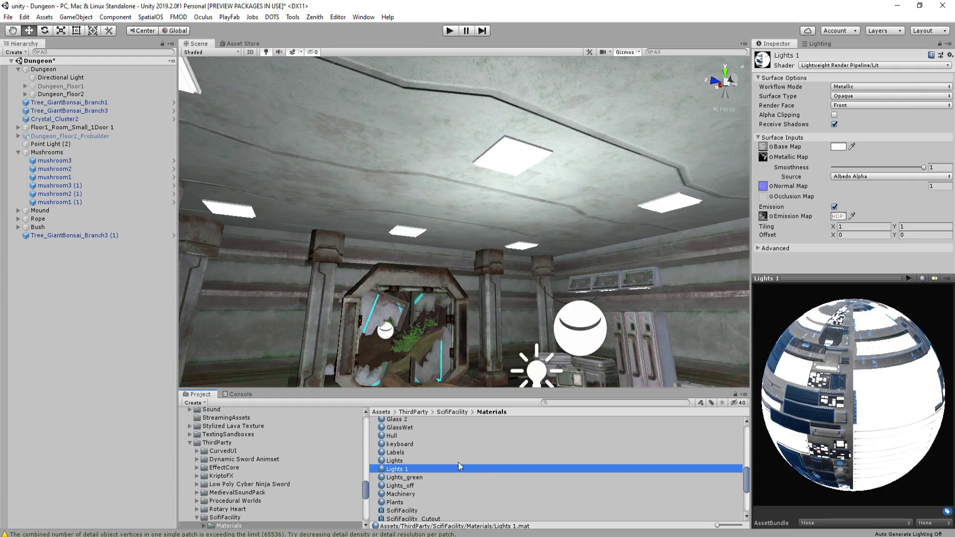
scroll(494, 453, "down", 3)
scroll(468, 450, "up", 2)
key("F2")
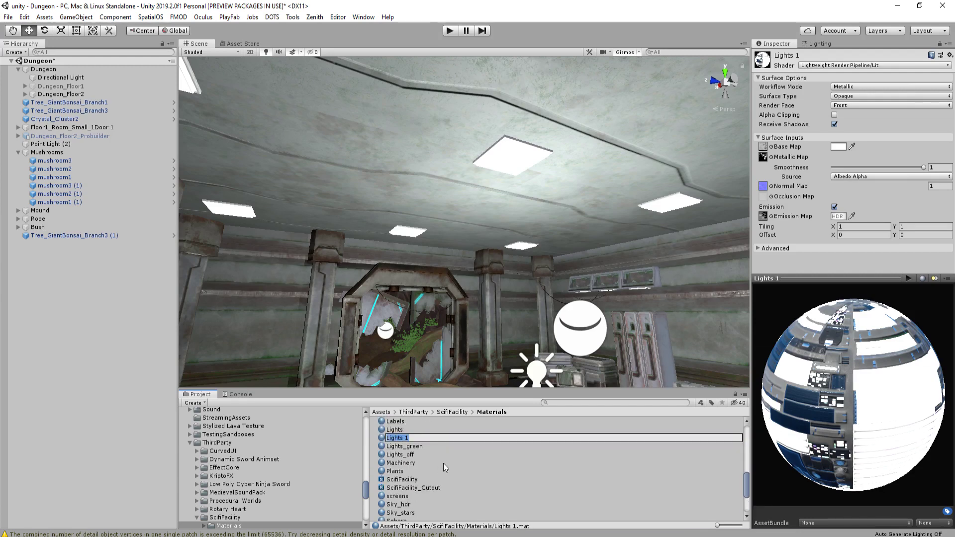
type("Lights_Dim")
key("Return")
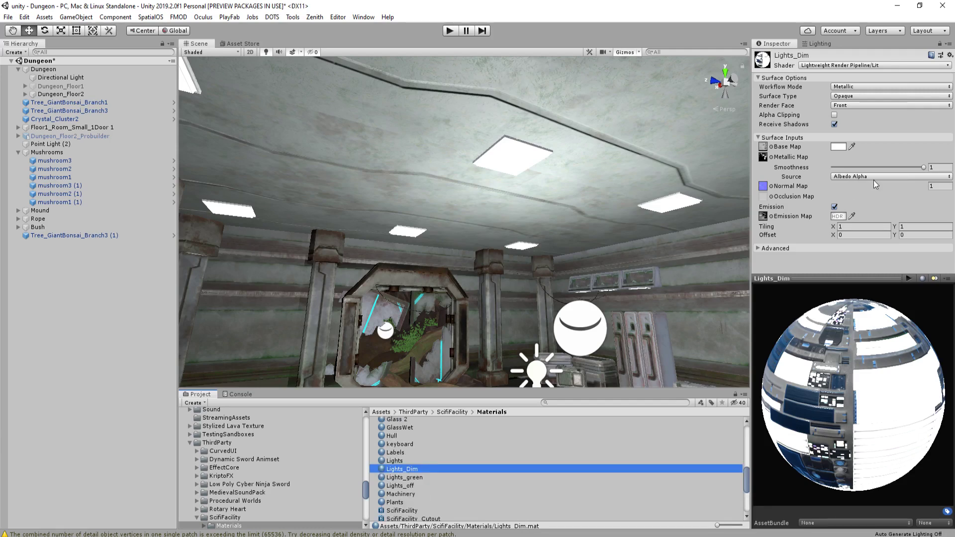
Lower the emission intensity of the Lights_Dim material to 0.4
left_click(838, 216)
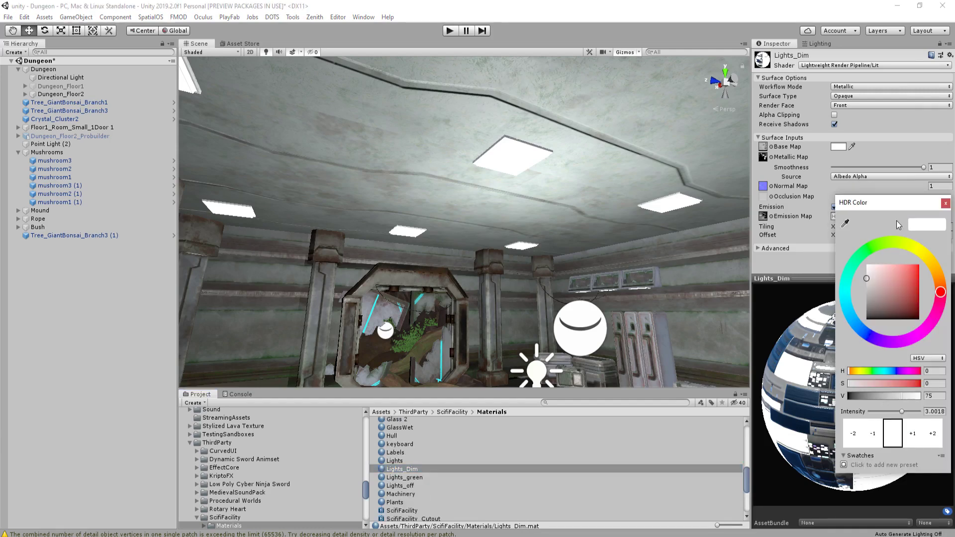
left_click_drag(895, 203, 601, 196)
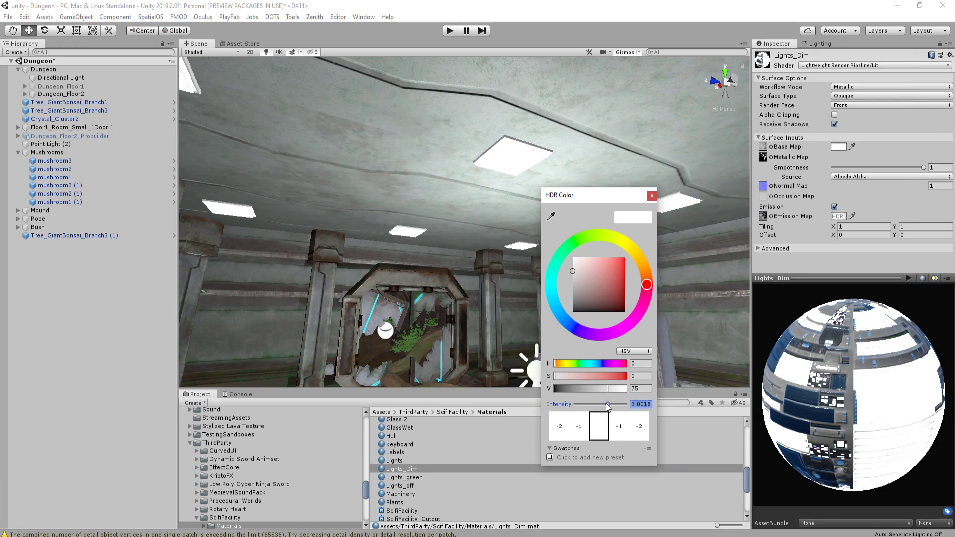
mouse_move(608, 407)
left_mouse_down()
mouse_move(583, 407)
mouse_move(602, 407)
left_mouse_up()
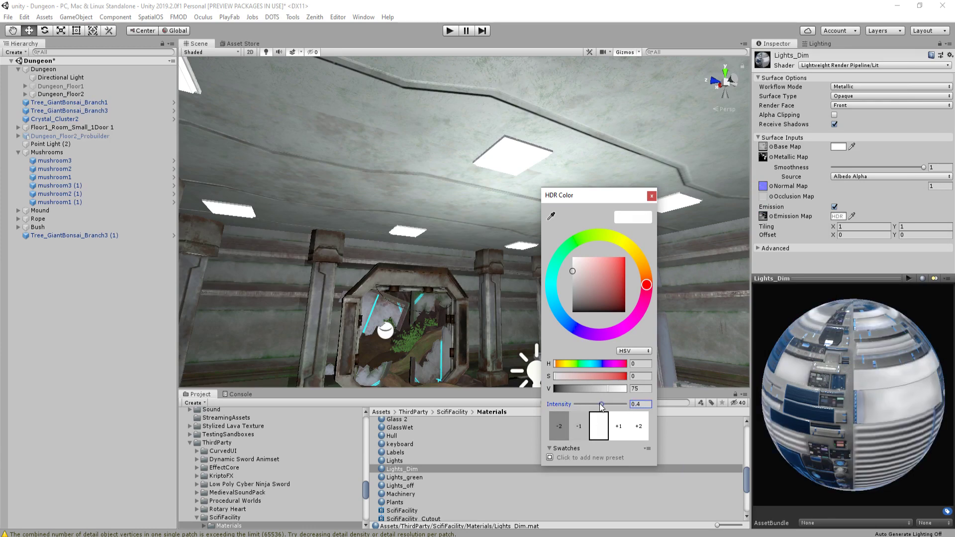
Apply the Lights_Dim material to several of the ceiling light panels, leaving the others bright
right_click_drag(448, 224, 240, 126)
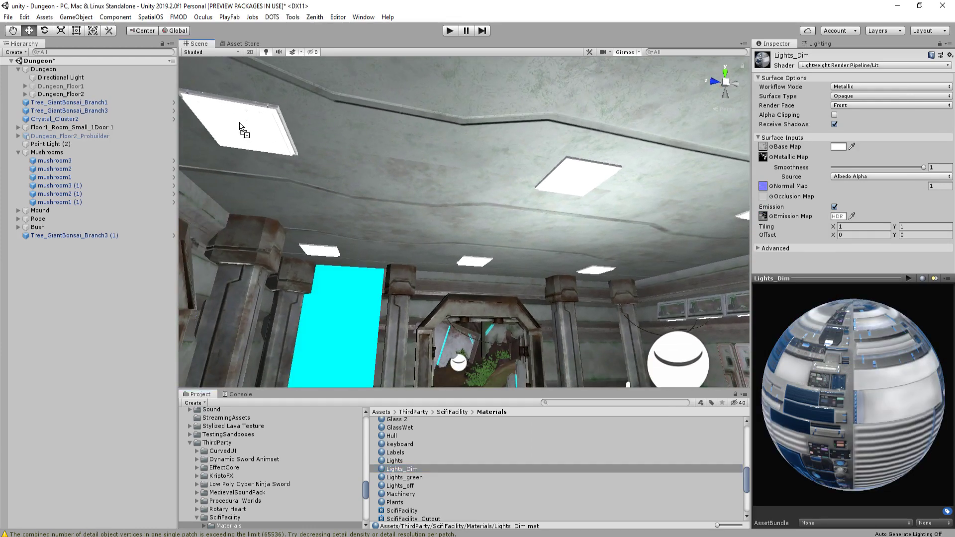
left_click_drag(240, 126, 251, 131)
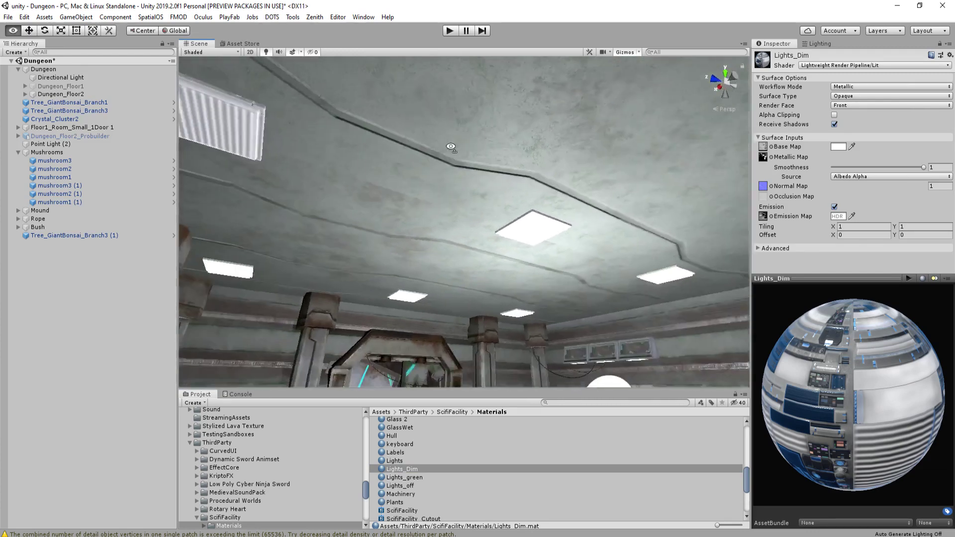
right_click_drag(441, 328, 436, 324)
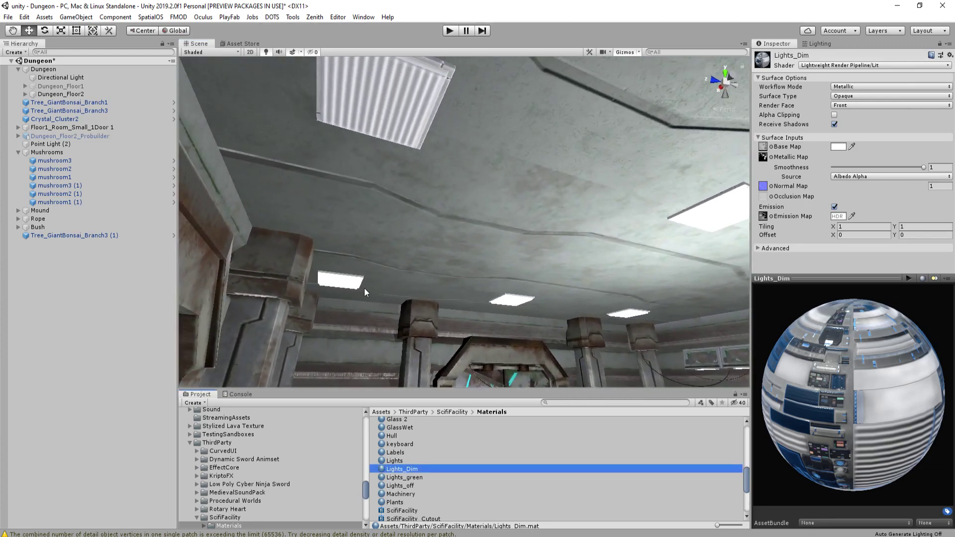
right_click_drag(460, 204, 393, 370)
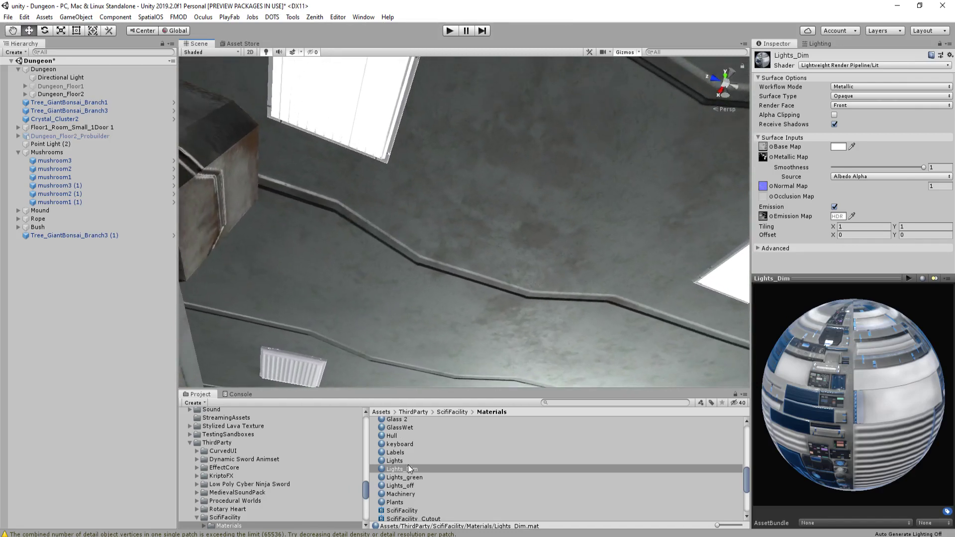
left_click_drag(408, 467, 354, 86)
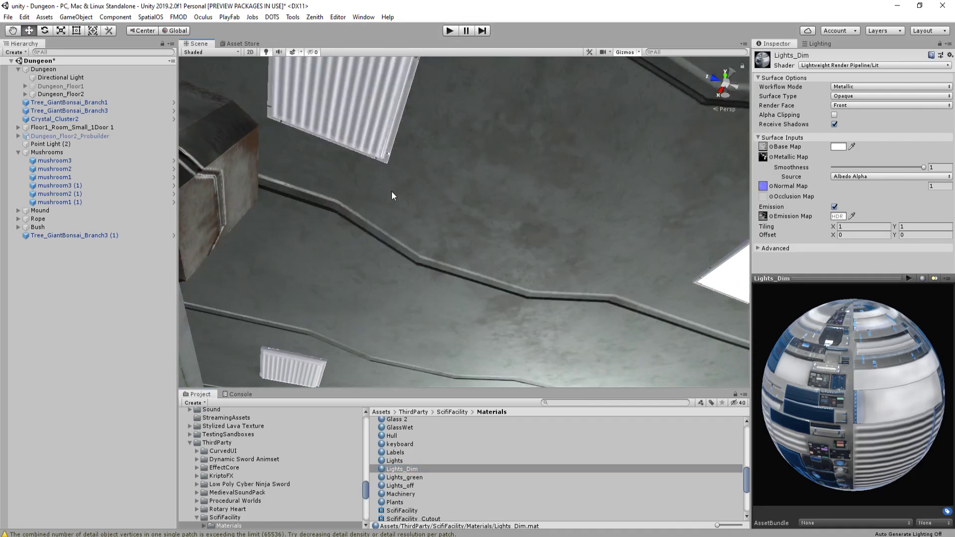
right_click_drag(392, 196, 415, 500)
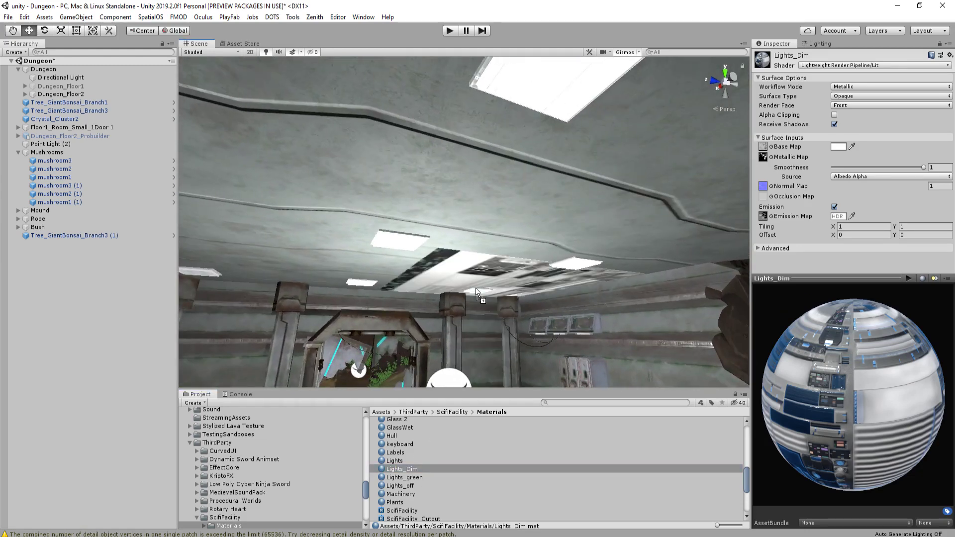
right_click_drag(478, 291, 562, 288)
Apply the Lights_Dim material to the ceiling light panel in front of the broken door
key("w")
key("shift+space")
right_click_drag(388, 326, 553, 264)
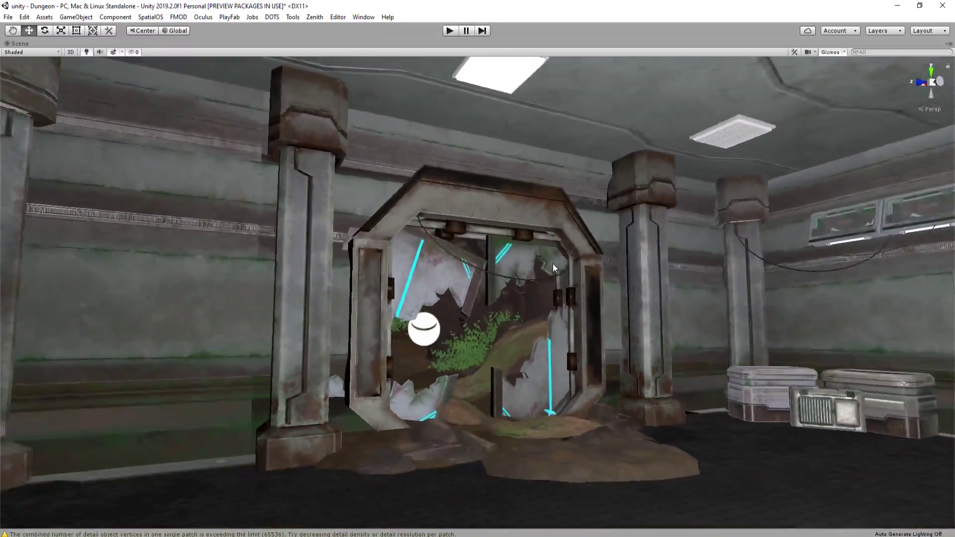
right_click_drag(470, 108, 494, 259)
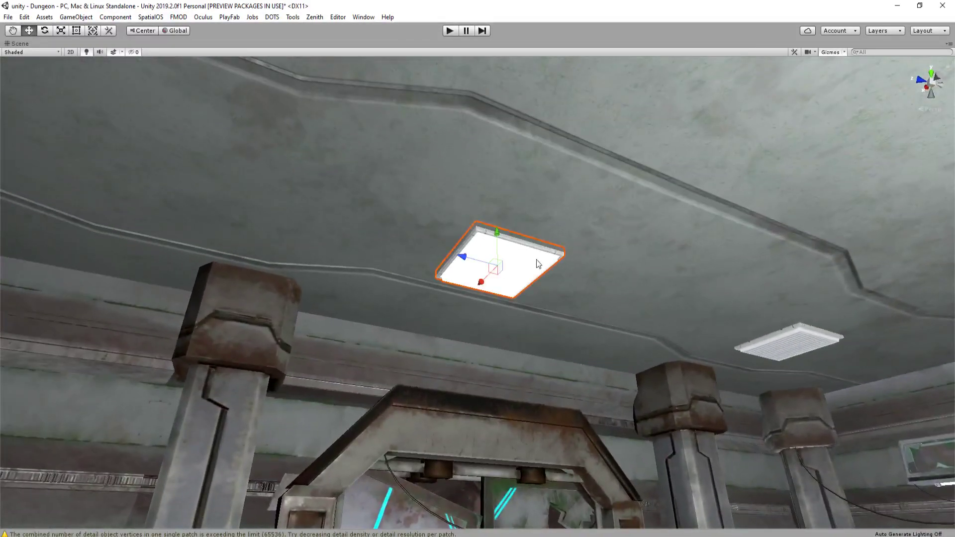
key("shift+space")
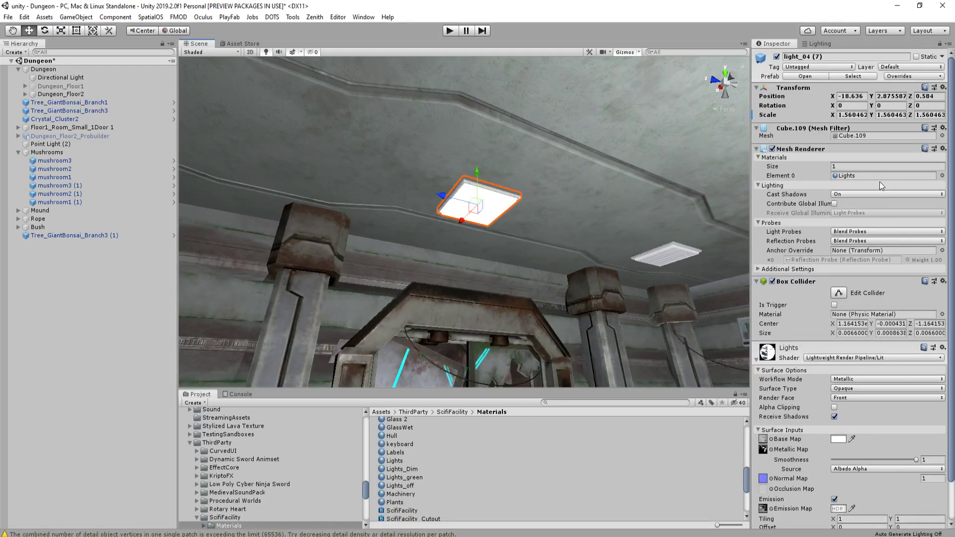
left_click_drag(500, 317, 505, 201)
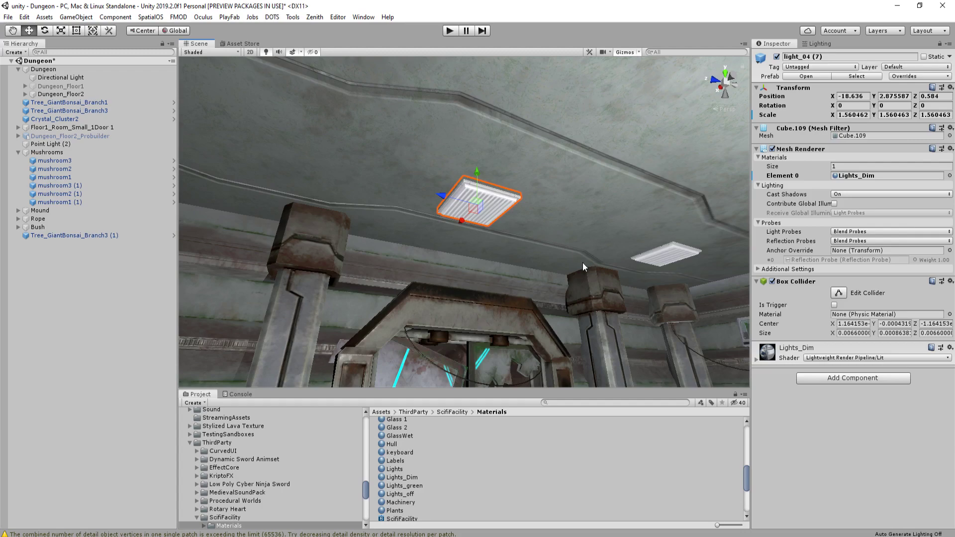
Apply the Lights_Dim material to another ceiling light panel near the caved-in rock corner
right_click_drag(583, 266, 671, 223)
key("s")
right_click_drag(443, 207, 399, 232)
key("w")
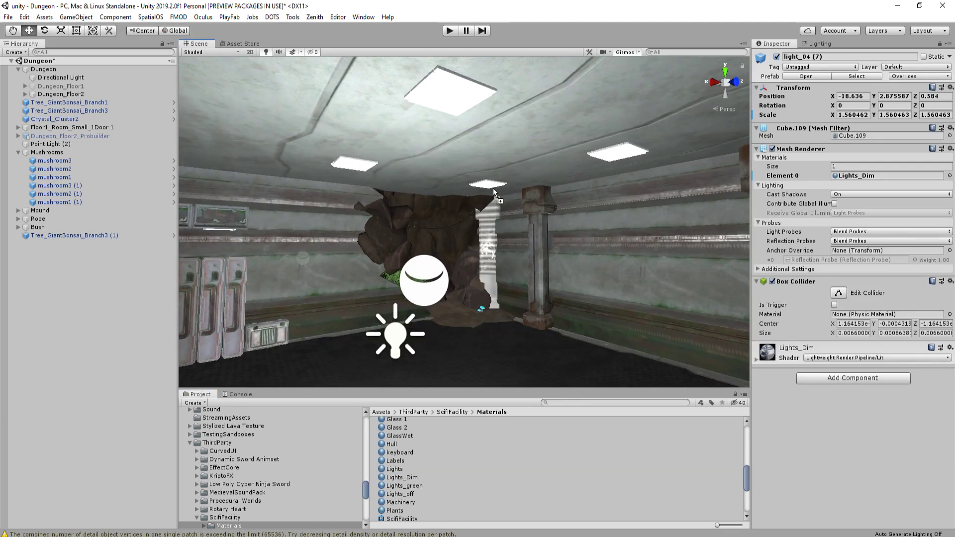
right_click_drag(583, 224, 453, 325)
right_click_drag(490, 298, 532, 283)
Inspect the ceiling section by the broken door and locate its Floor_8x8 mesh in the project's Lab Meshes folder
key("shift+space")
right_click_drag(658, 273, 366, 304)
key("w")
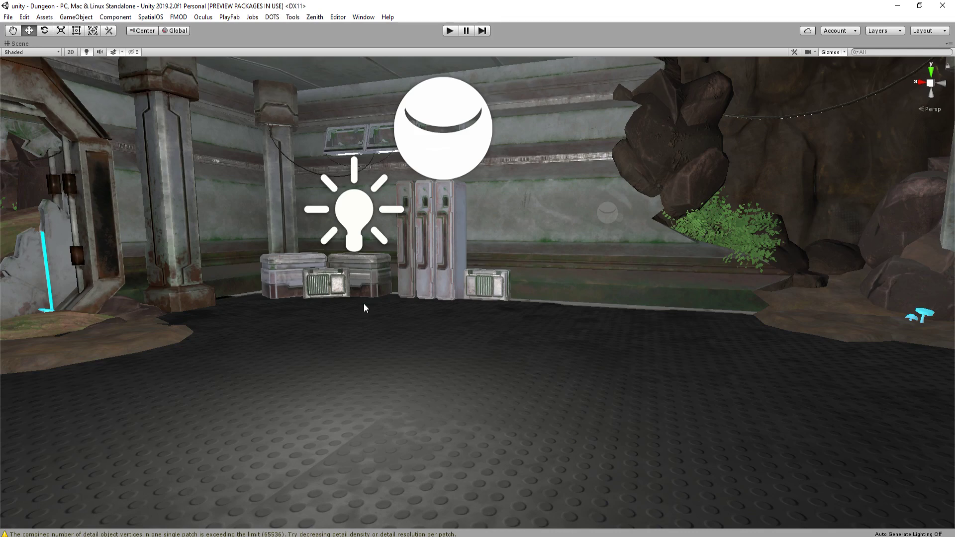
right_click_drag(368, 401, 350, 384)
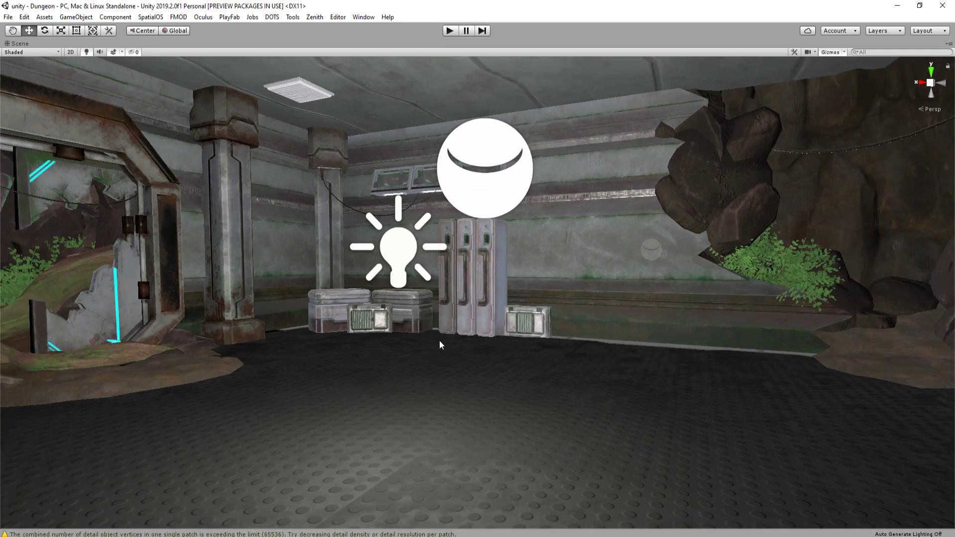
right_click_drag(491, 261, 606, 235)
left_click(506, 191)
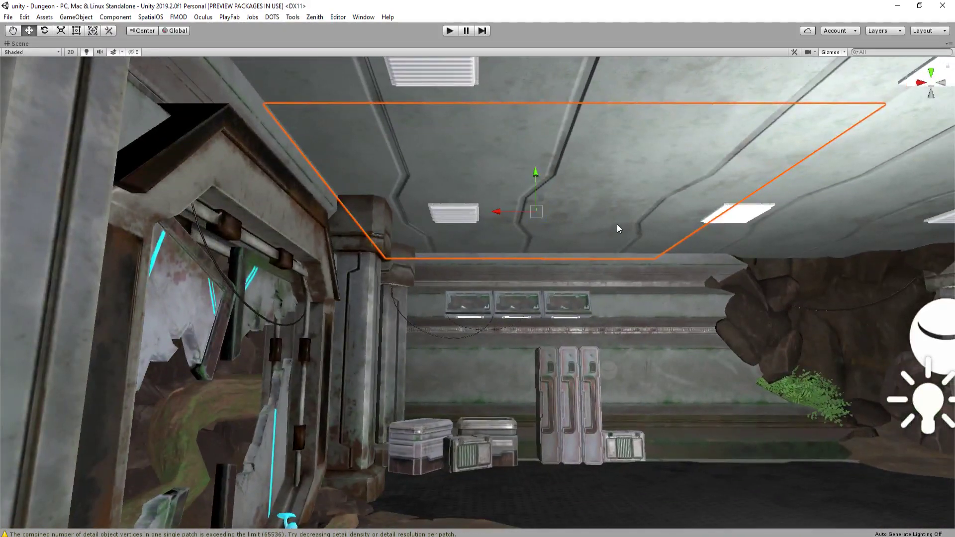
key("shift+space")
left_click(868, 138)
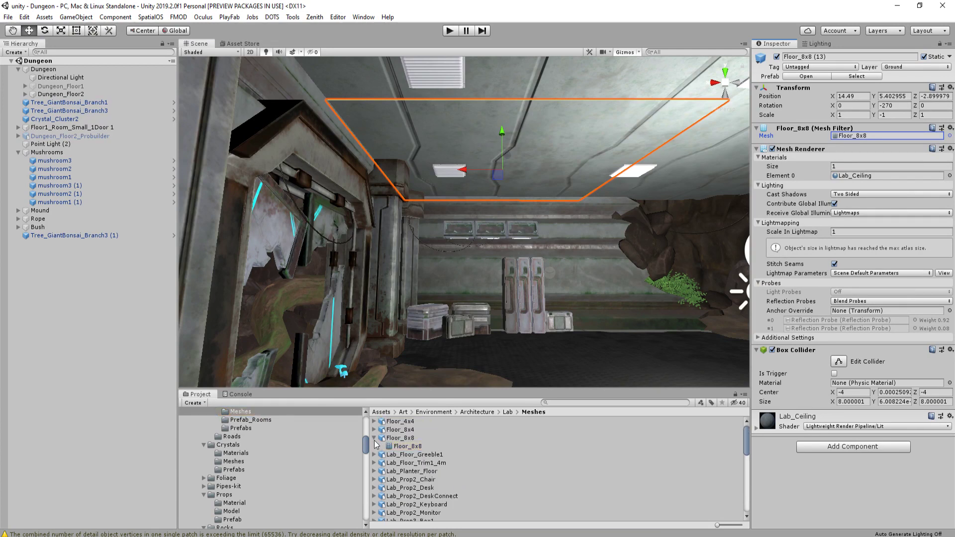
left_click(382, 439)
Place a copy of the Lab_Prop4_Wire1 cable from outside the room on the floor in front of the lockers
right_click_drag(579, 189, 591, 285)
key("shift+space")
key("w")
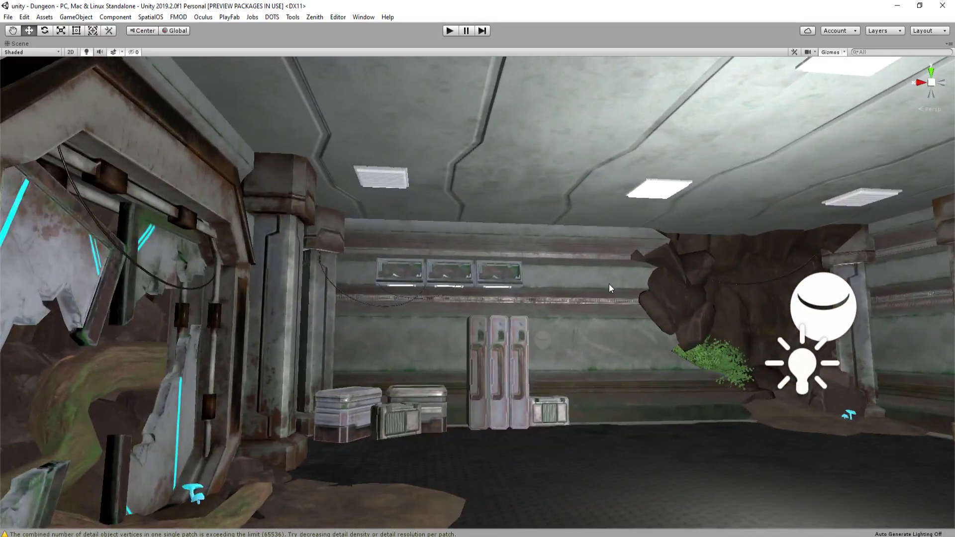
right_click_drag(517, 285, 557, 360)
right_click_drag(433, 382, 309, 307)
left_click(458, 294)
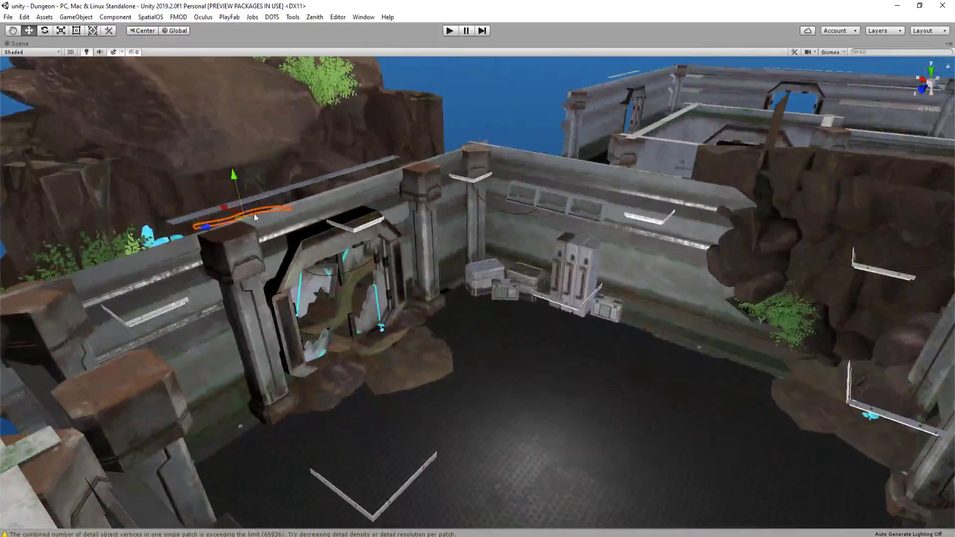
left_click_drag(238, 218, 572, 360)
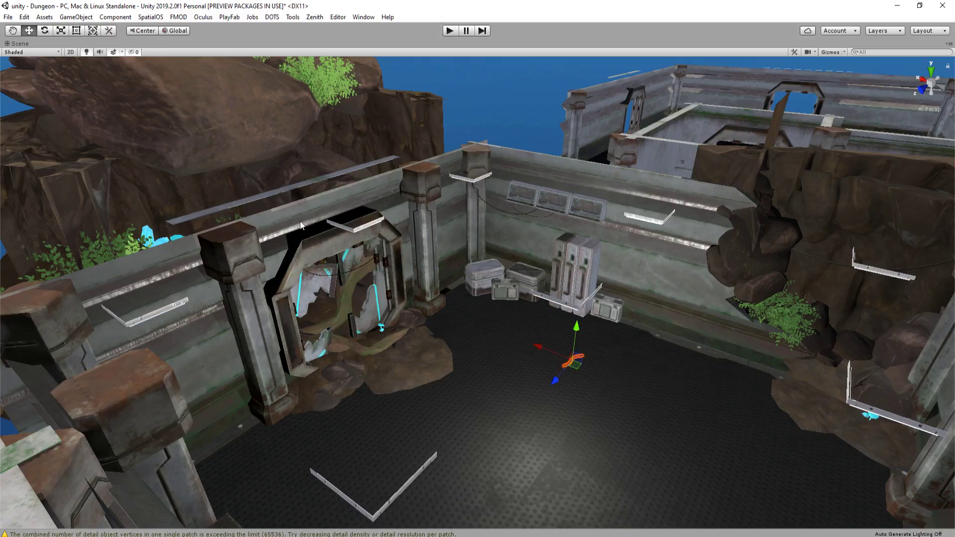
key("ctrl+z")
left_click_drag(241, 219, 578, 393)
right_click_drag(577, 393, 542, 371)
key("e")
left_click_drag(542, 370, 554, 341)
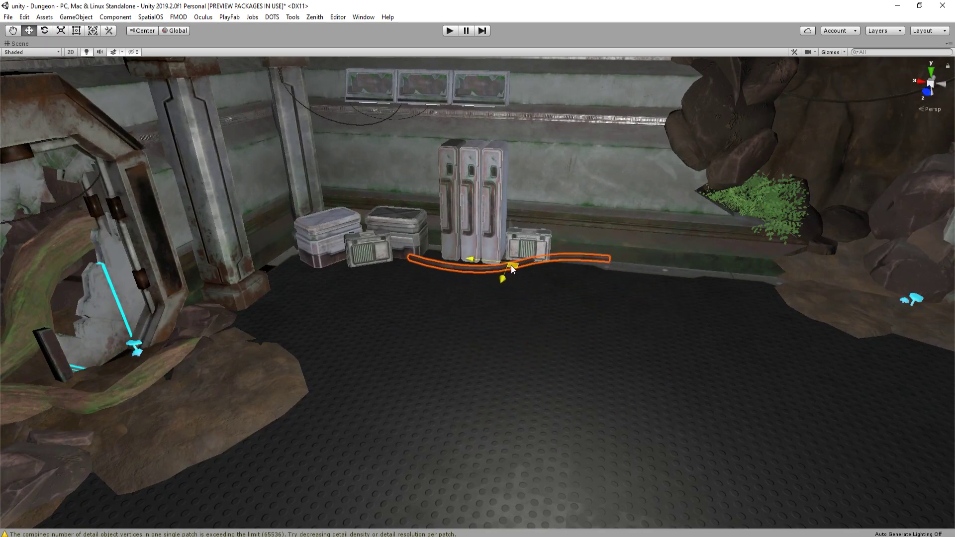
right_click_drag(511, 265, 479, 311)
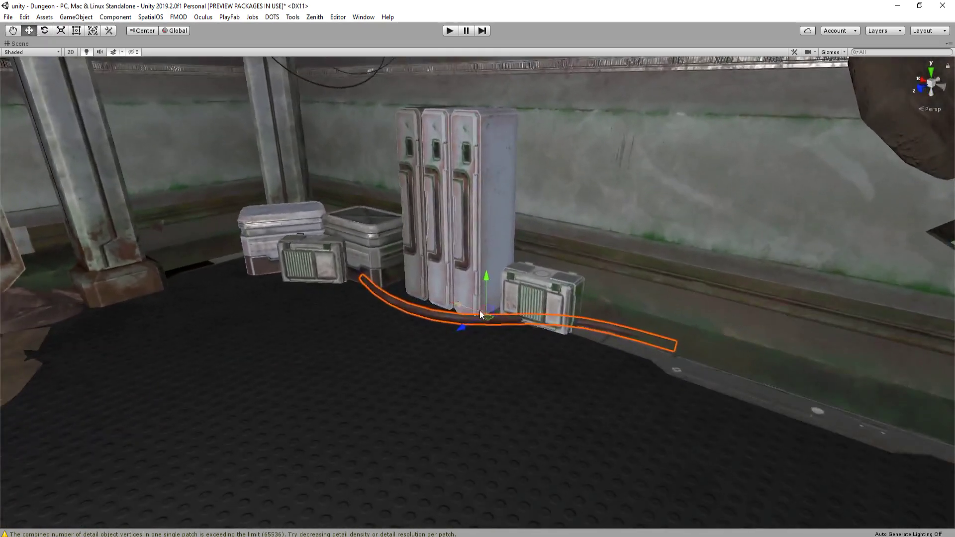
Enlarge the floor cable and position it so it runs from the pillar base past the crates to the lockers
left_click_drag(485, 320, 465, 383)
key("e")
key("r")
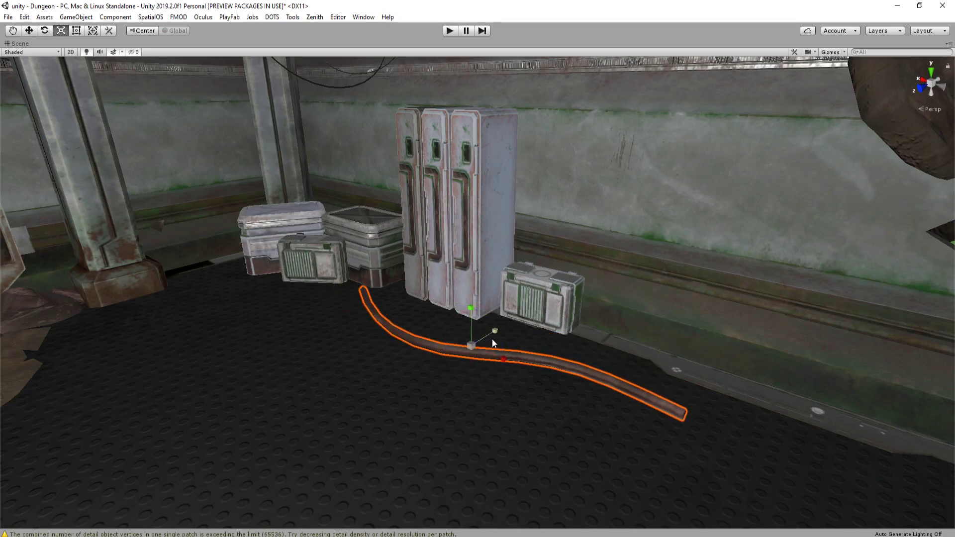
left_click_drag(493, 341, 267, 307)
key("e")
key("w")
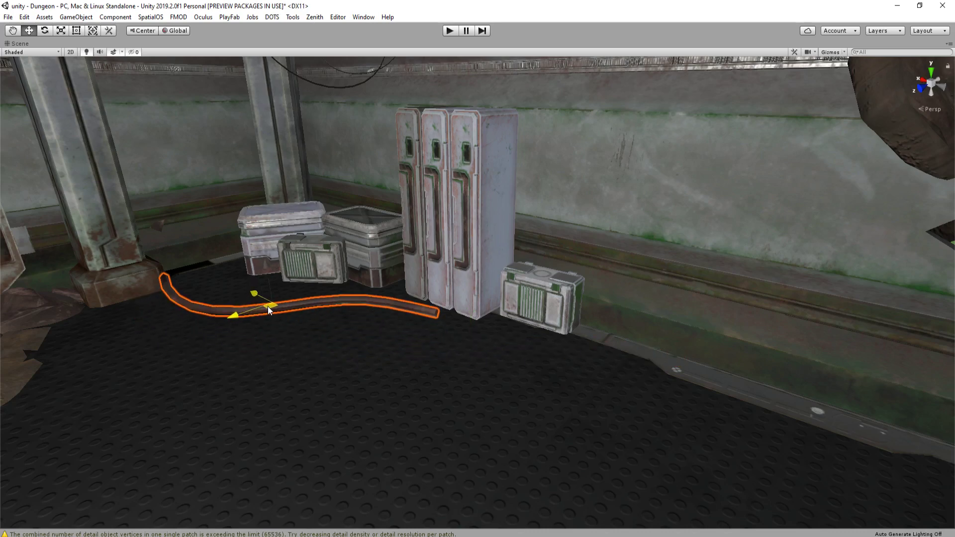
key("w")
right_click_drag(267, 306, 406, 316)
left_click_drag(401, 328, 378, 320)
Place a copy of the wavy Lab_Prop4_Wire2 cable on the floor, rotated to continue from the first cable's end by the lockers
right_click_drag(378, 321, 466, 263)
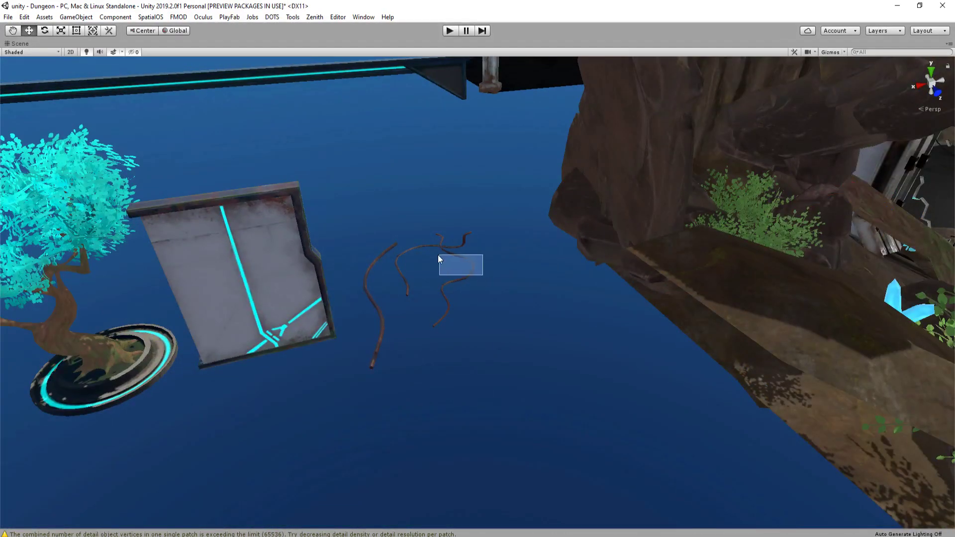
right_click_drag(371, 306, 445, 303)
left_click(543, 277)
right_click_drag(543, 278, 294, 251)
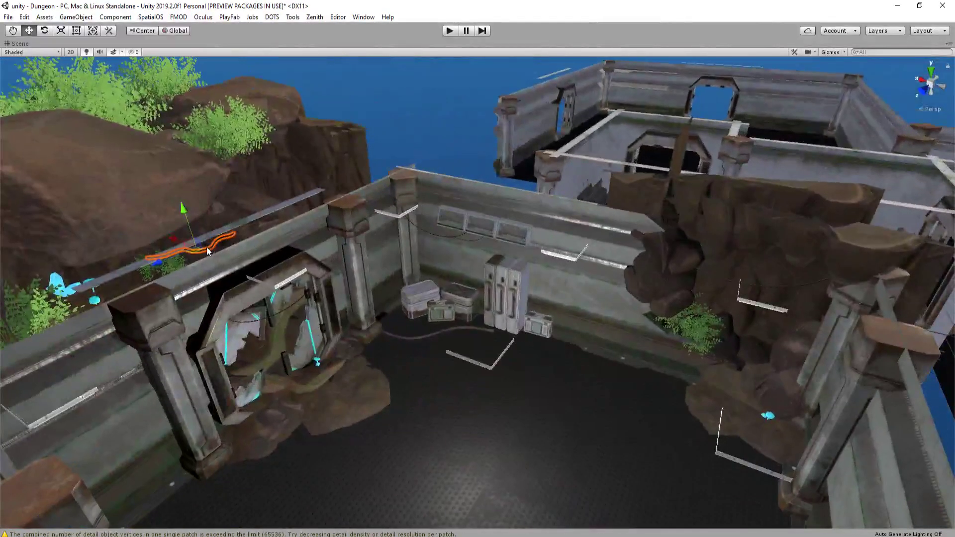
left_click_drag(197, 249, 446, 331)
key("f")
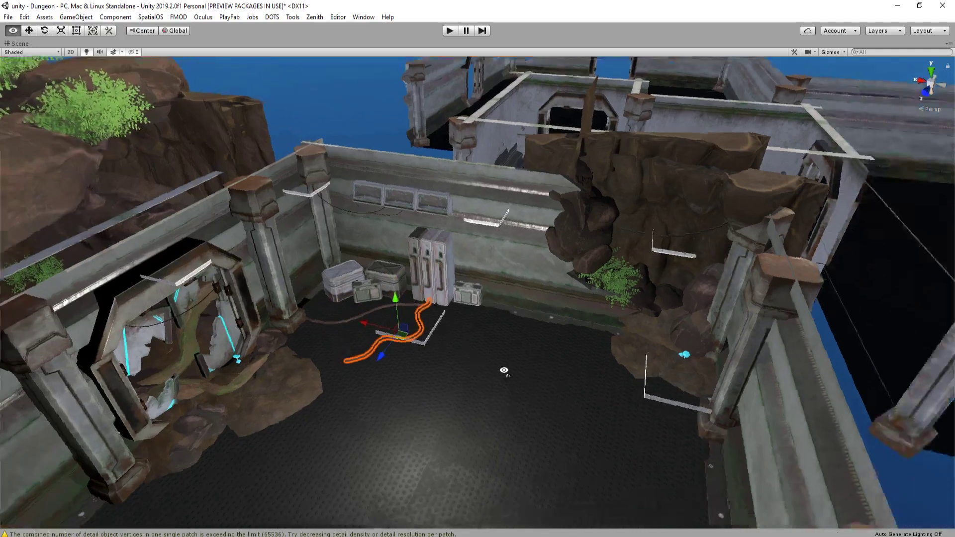
key("e")
left_click_drag(438, 390, 335, 369)
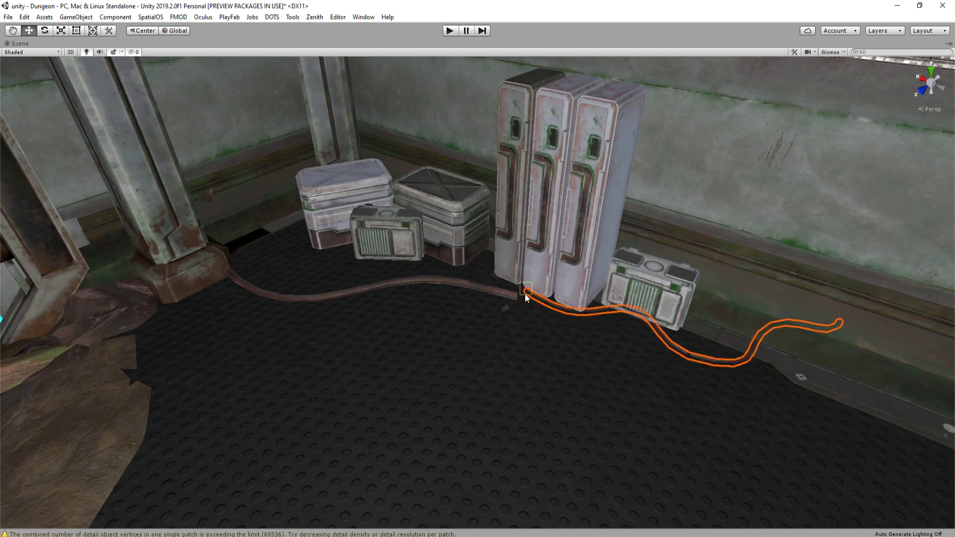
Set the scale of the Lab_Prop4_Wire1 (1) cable to 1.5 on X, Y and Z
left_click_drag(521, 295, 477, 232, "alt")
key("shift+space")
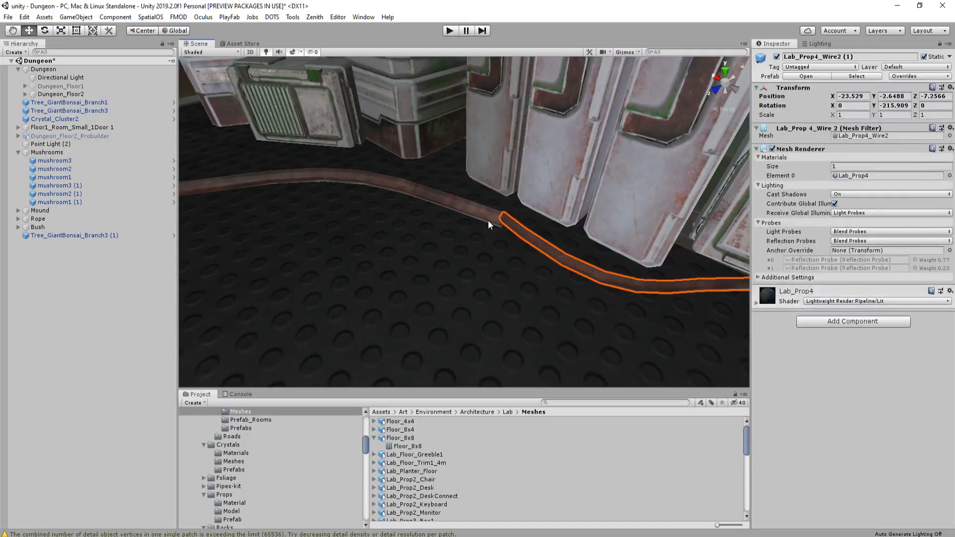
left_click(487, 220)
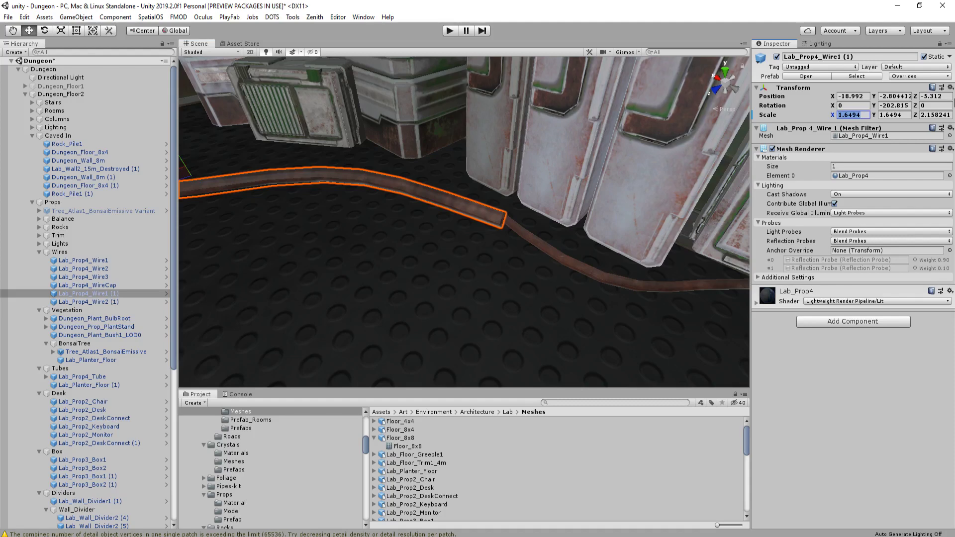
type("1.5")
key("Tab")
type("1.5")
key("Tab")
type("1.5")
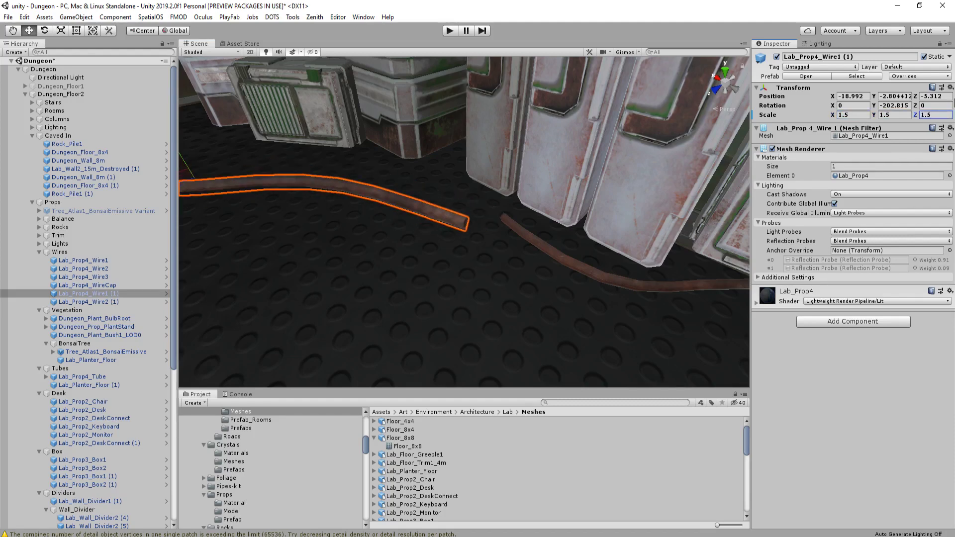
Scale the Lab_Prop4_Wire2 (1) cable to 1.5 and snap its end onto the end of the first cable
left_click_drag(621, 278, 633, 243, "alt")
left_click(635, 155)
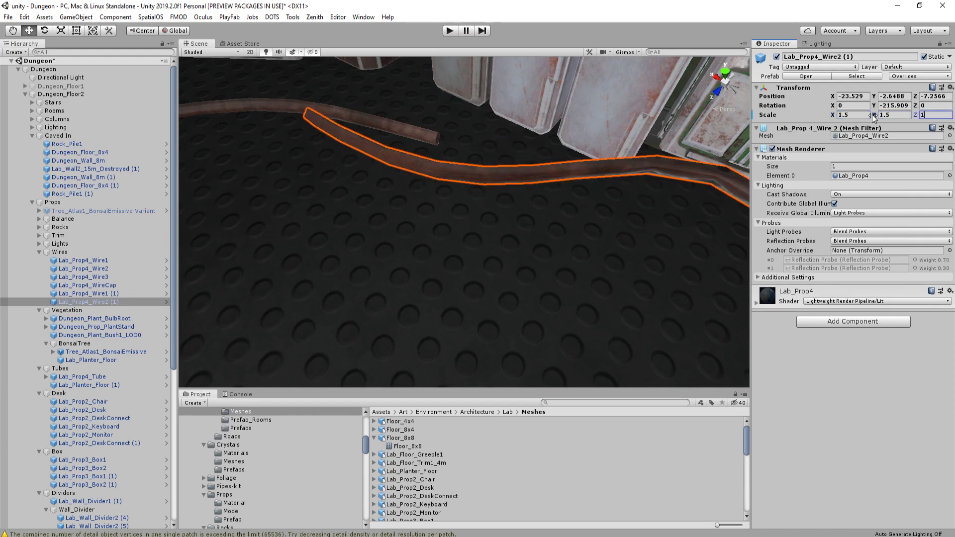
right_click_drag(460, 130, 426, 106)
key("shift+space")
right_click_drag(432, 150, 422, 176)
left_click_drag(376, 217, 550, 390)
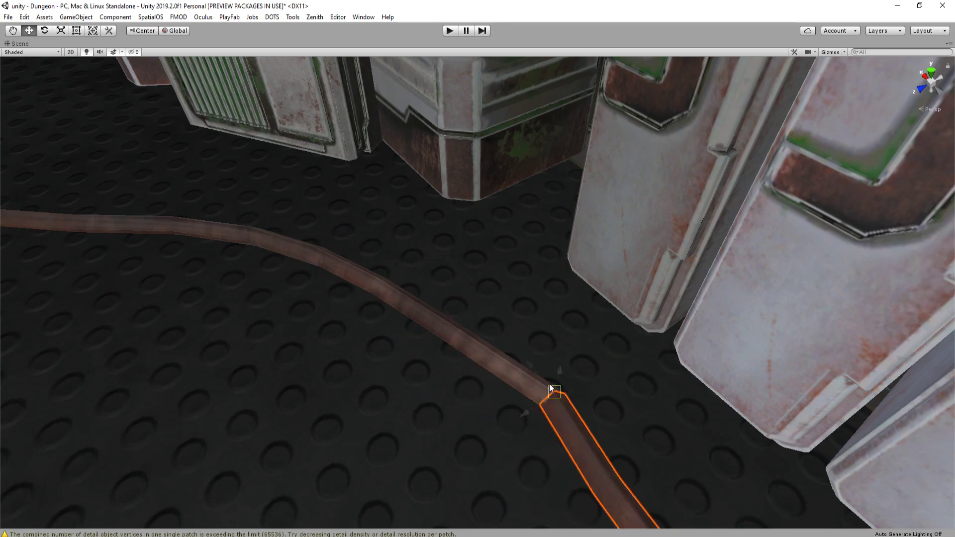
Place a copy of the wire cap from outside the room at the joint between the two floor cables
right_click_drag(550, 390, 658, 276)
key("s")
right_click_drag(711, 323, 306, 338)
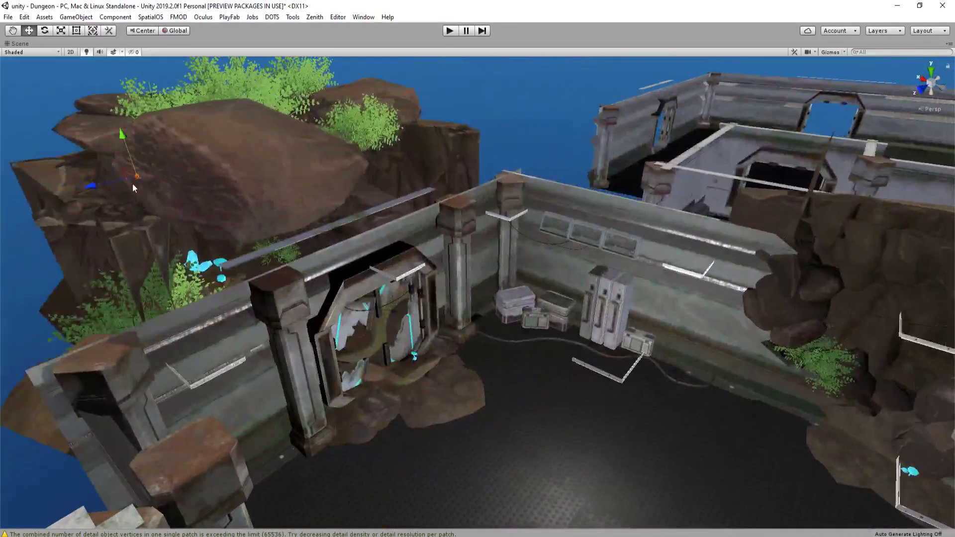
left_click_drag(133, 183, 575, 365)
key("f")
Rotate, enlarge and align the wire cap so it wraps around the cable joint
key("e")
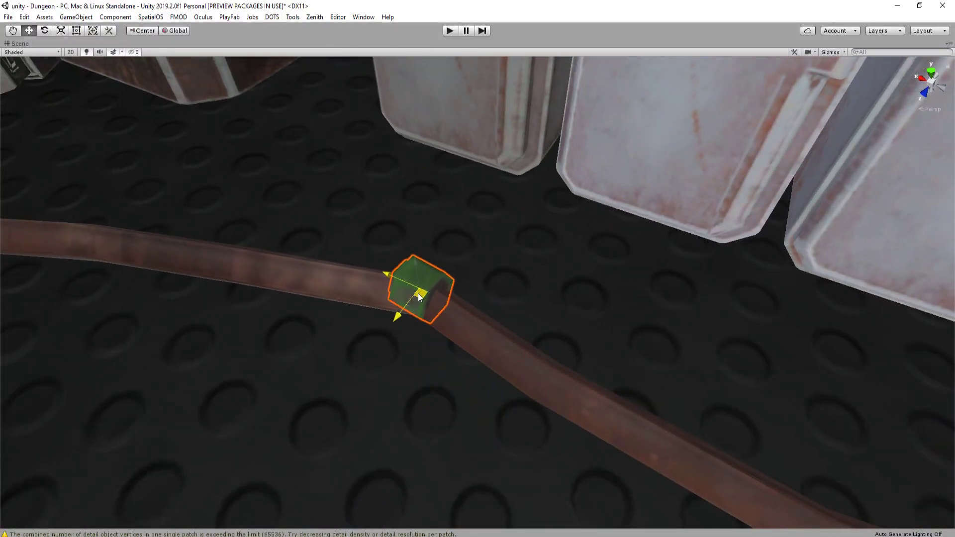
mouse_move(419, 297)
left_mouse_down()
mouse_move(415, 285)
mouse_move(423, 307)
left_mouse_up()
key("r")
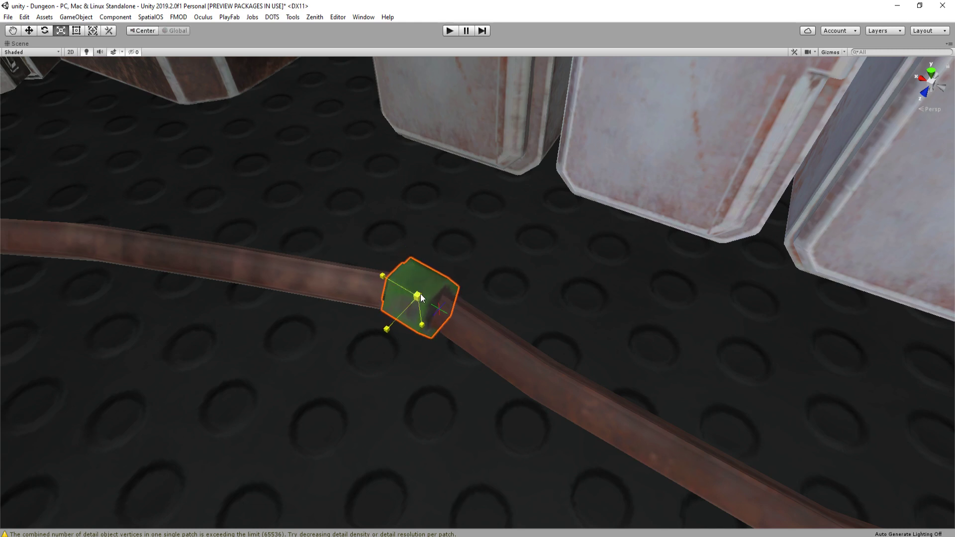
left_click_drag(471, 284, 313, 250, "alt")
key("e")
key("w")
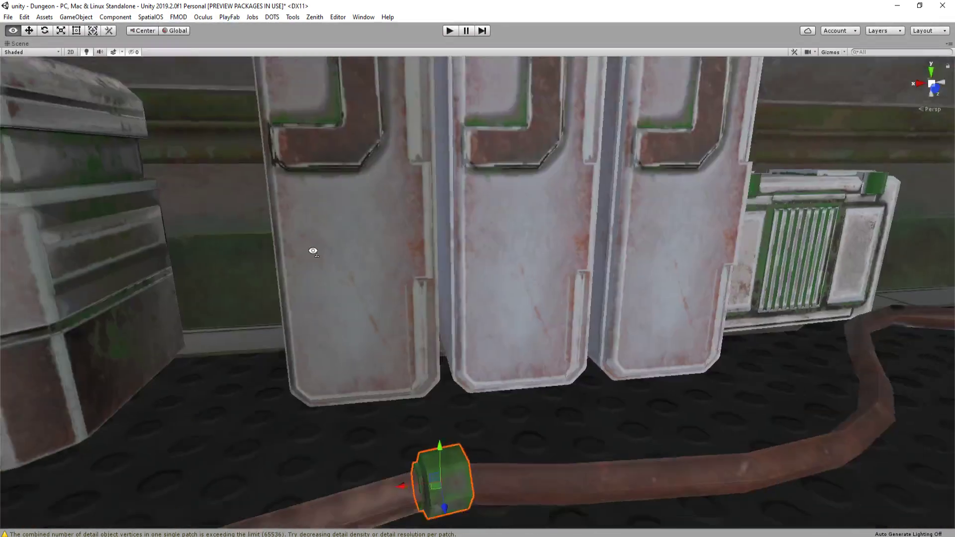
Duplicate the wire cap and move the copy to the far end of the wavy cable at the wall
right_click_drag(313, 250, 323, 251)
key("s")
left_click(277, 249)
right_click_drag(567, 249, 503, 271)
key("s")
key("d")
left_click(336, 328)
key("w")
key("d")
right_click_drag(392, 315, 261, 329)
key("ctrl+d")
left_click_drag(250, 288, 665, 345)
Rotate the copied wire cap and align it with the cable end against the wall
right_click_drag(599, 347, 543, 348)
key("e")
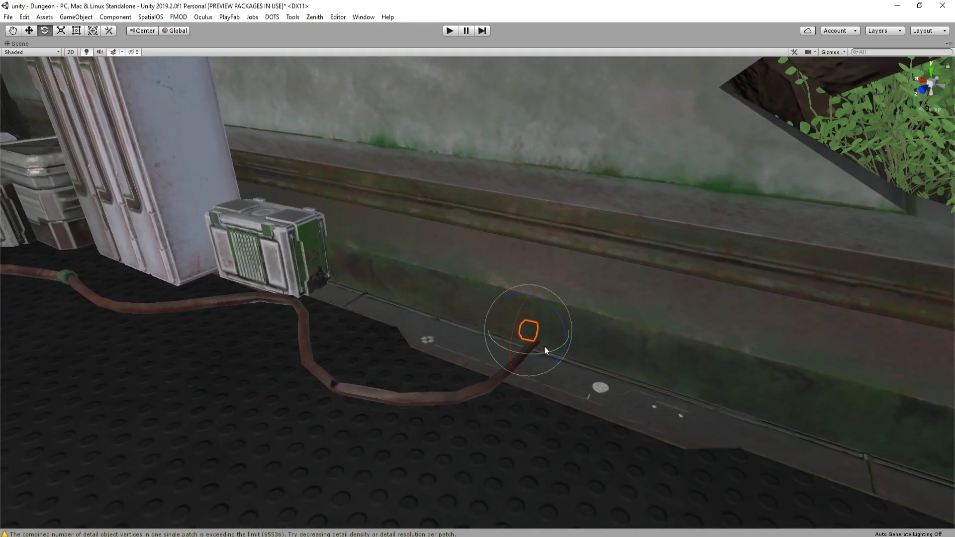
left_click_drag(543, 347, 433, 390)
right_click_drag(433, 390, 446, 369)
key("w")
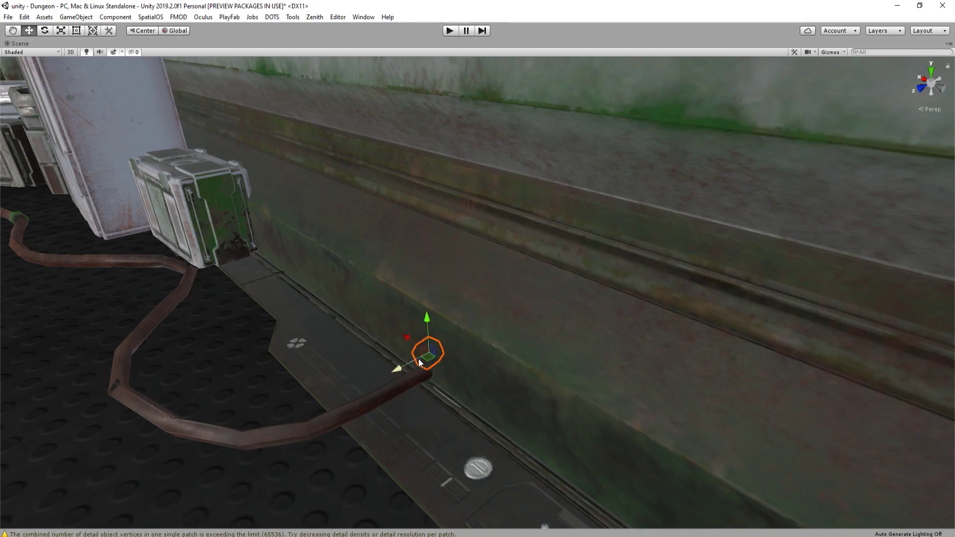
Look over the room from the locker and cave-in side to the opposite wall with its pillars
right_click_drag(425, 362, 539, 371)
scroll(418, 330, "up", 2)
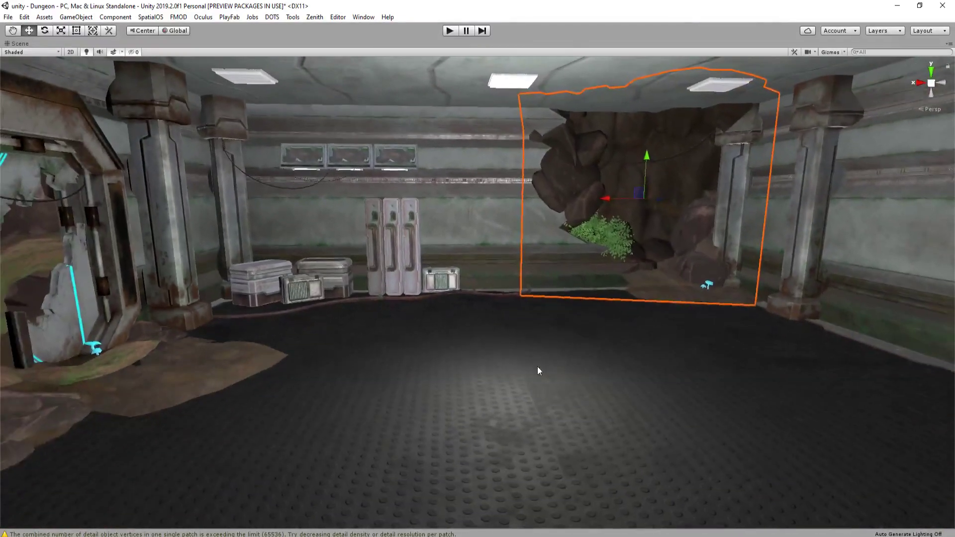
left_click(505, 337)
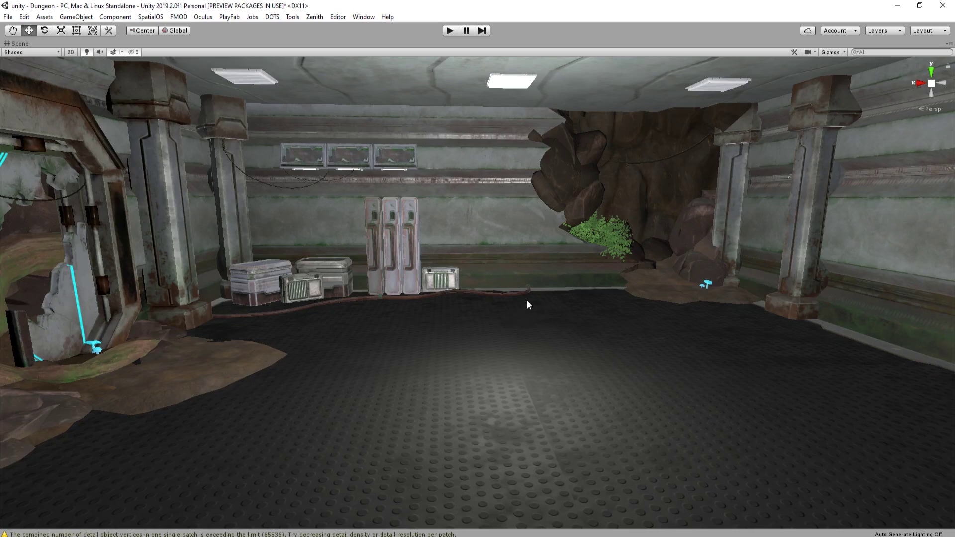
right_click_drag(522, 293, 677, 322)
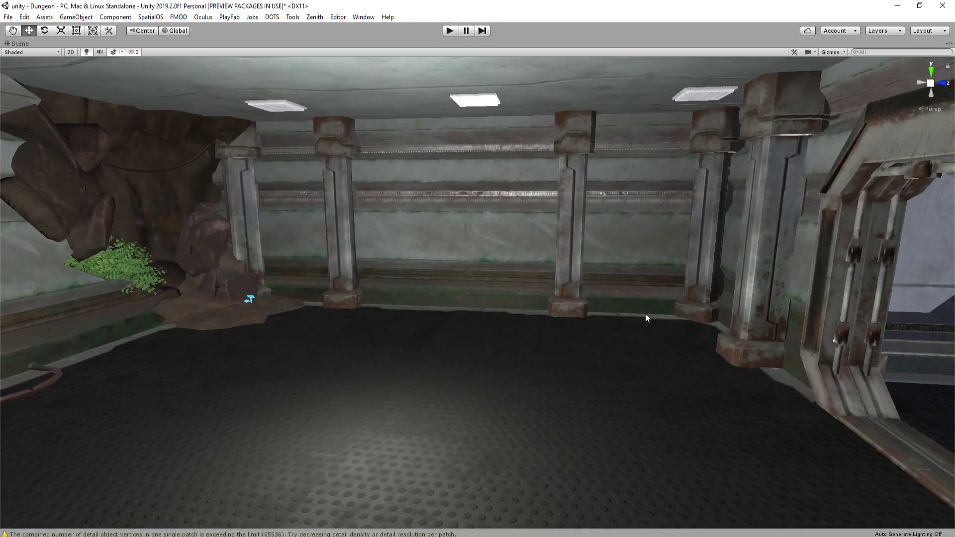
scroll(666, 318, "up", 6)
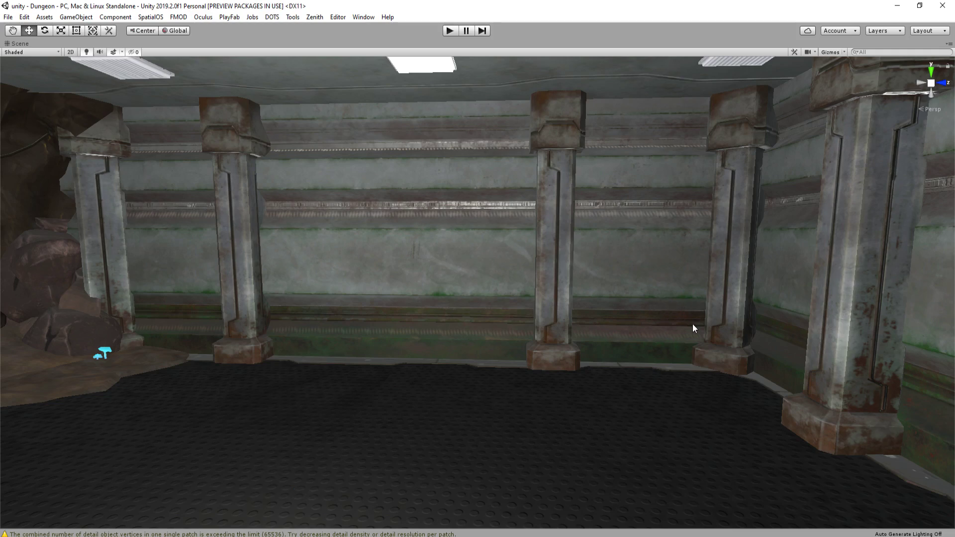
Try to move the chair, desk and monitor from the prop area into the dungeon room
right_click_drag(655, 324, 416, 432)
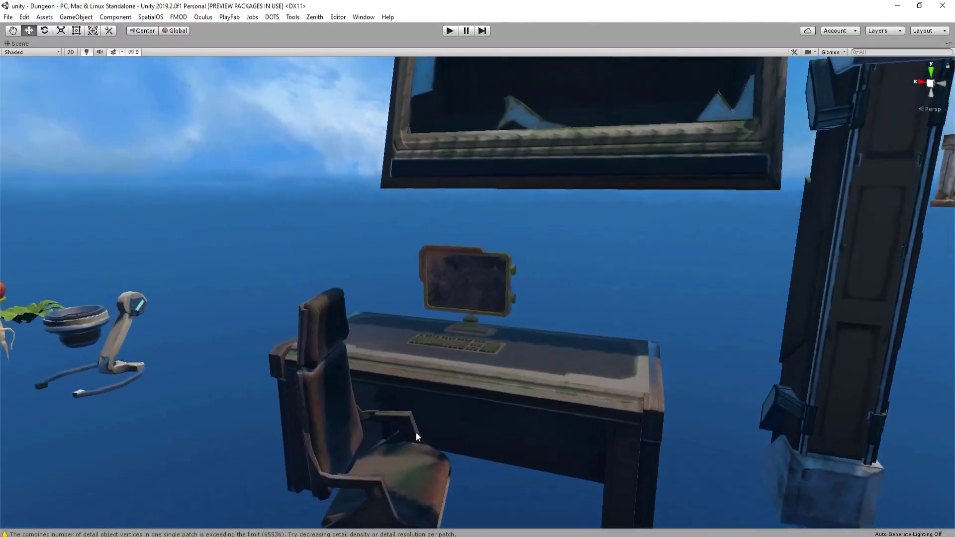
left_click(417, 428)
left_click(450, 368, "shift")
left_click(485, 291, "shift")
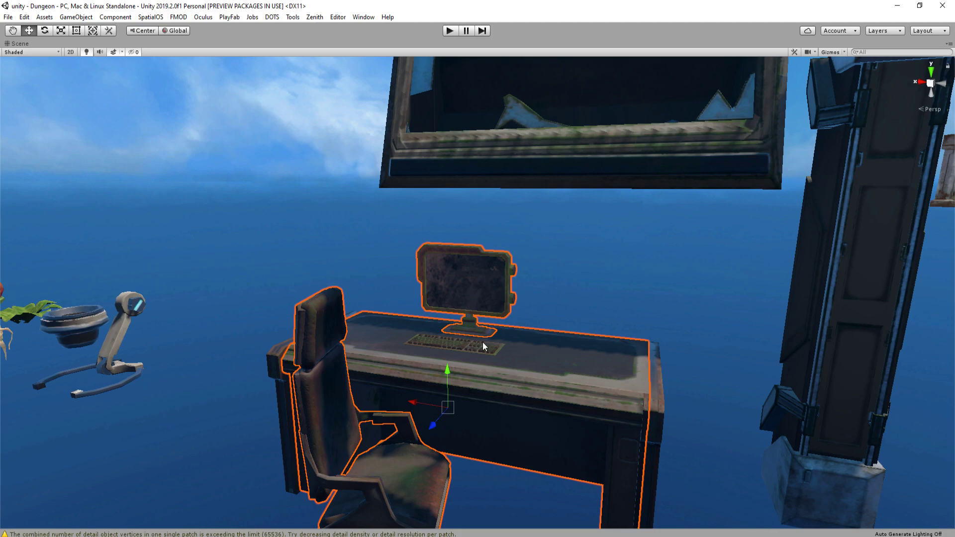
right_click_drag(482, 342, 234, 267)
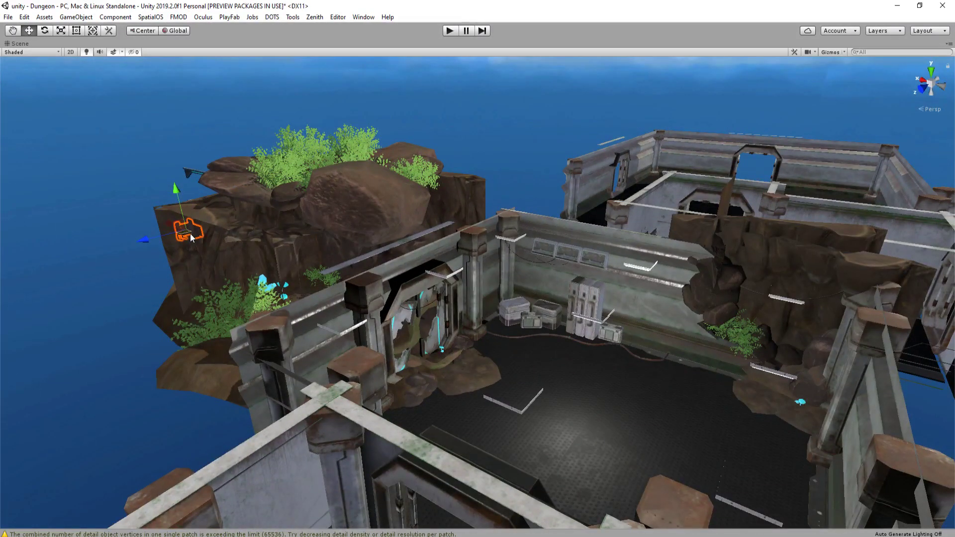
left_click_drag(187, 233, 664, 443)
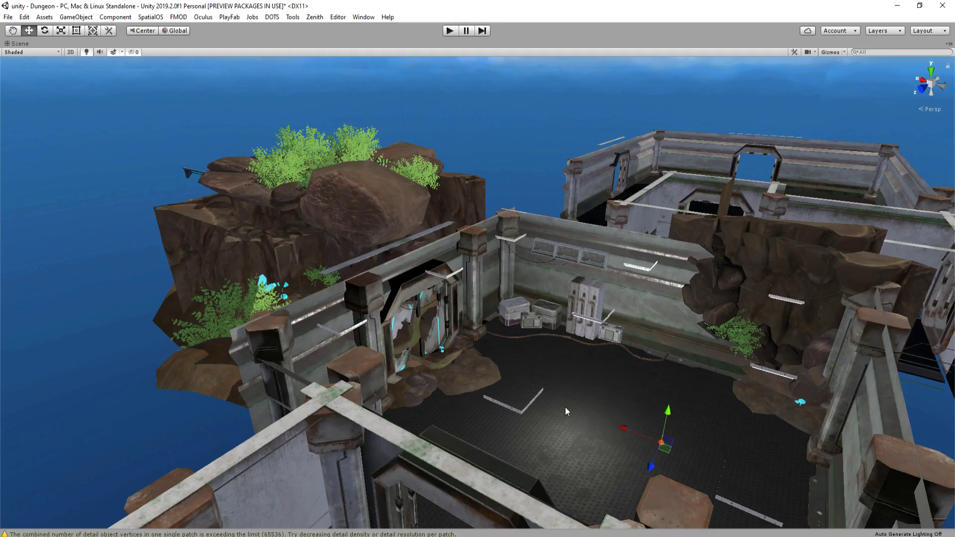
key("ctrl+z")
left_click_drag(184, 232, 716, 455)
right_click_drag(716, 455, 366, 352)
key("e")
left_click_drag(366, 352, 434, 338)
right_click_drag(434, 338, 508, 376)
Select the complete desk set with its chair in the prop area, duplicate it, and move the copy into the room
left_click(508, 375)
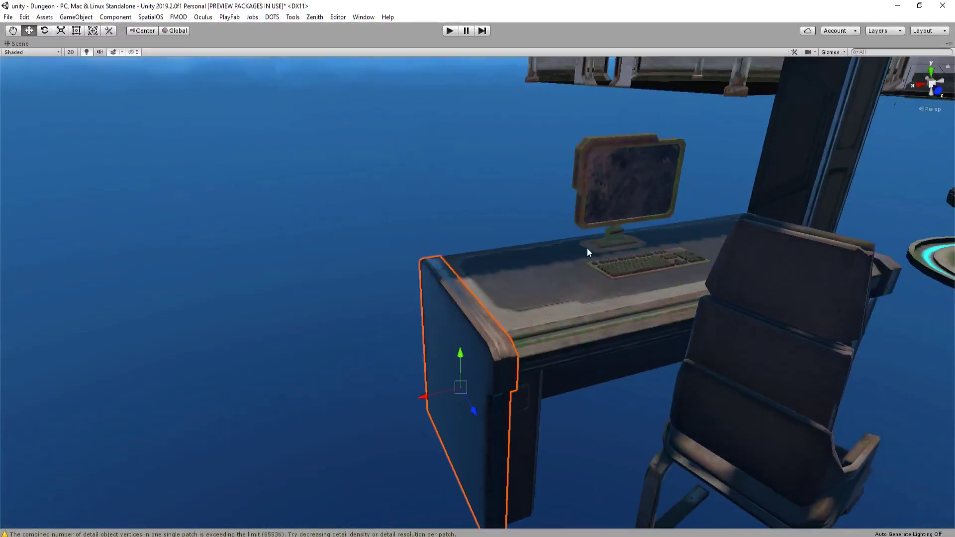
left_click(587, 248)
left_click_drag(662, 268, 521, 323, "alt")
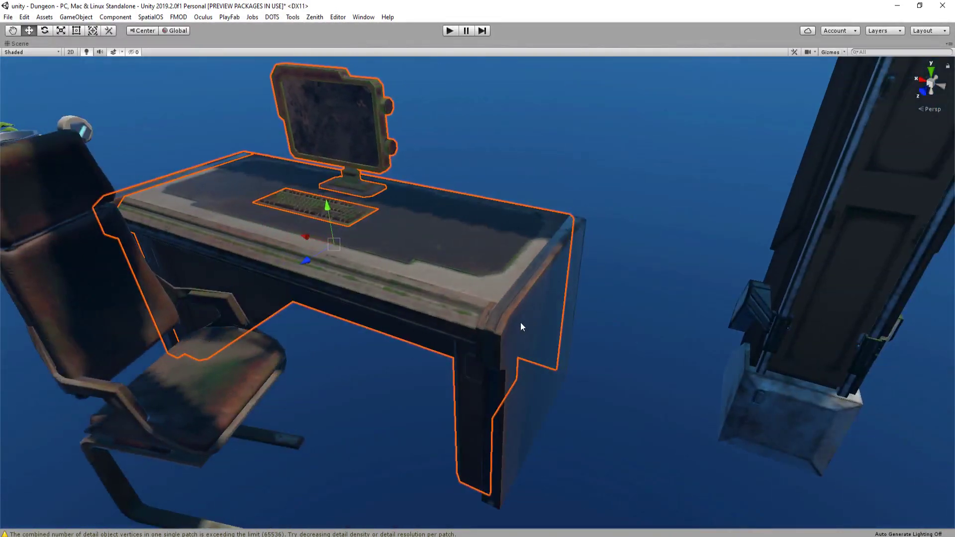
left_click(167, 400, "shift")
right_click_drag(288, 355, 374, 330)
right_click_drag(447, 291, 510, 303)
key("ctrl+d")
left_click_drag(168, 288, 855, 398)
Rotate the copied desk set to back onto the wall and position it between the pillars
right_click_drag(856, 398, 528, 311)
key("e")
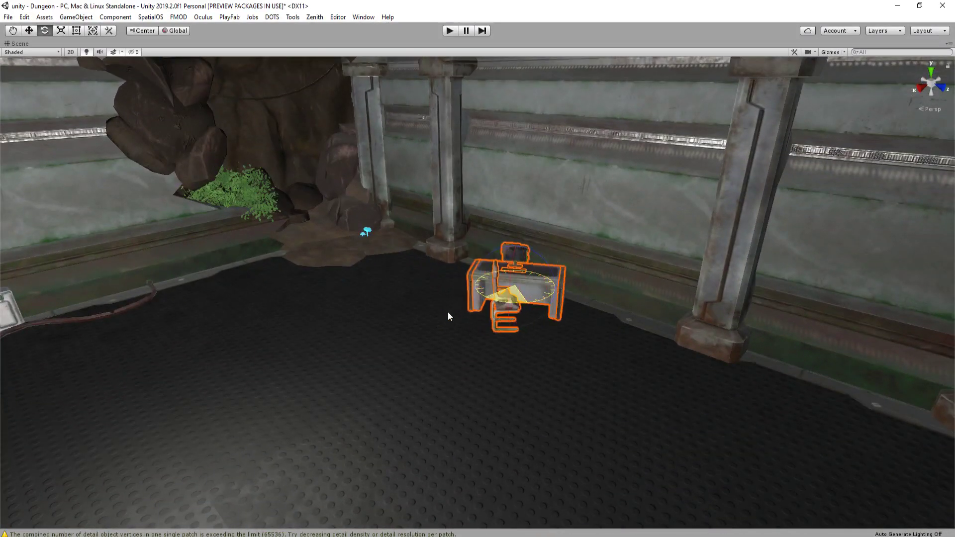
key("w")
right_click_drag(415, 321, 447, 341)
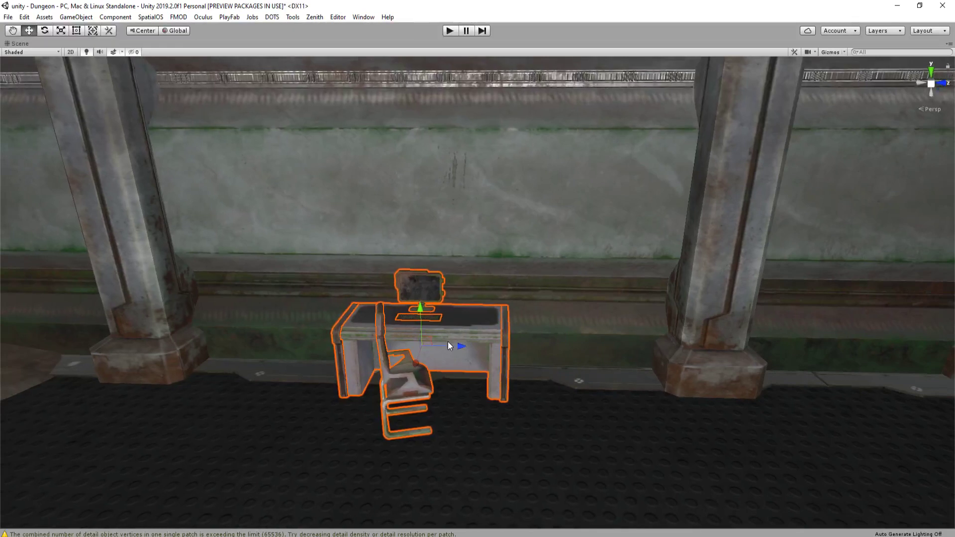
left_click_drag(474, 347, 510, 343)
Duplicate the desk set and snap the copy flush against the side of the first desk
key("ctrl+d")
right_click_drag(510, 343, 468, 345)
scroll(469, 347, "up", 2)
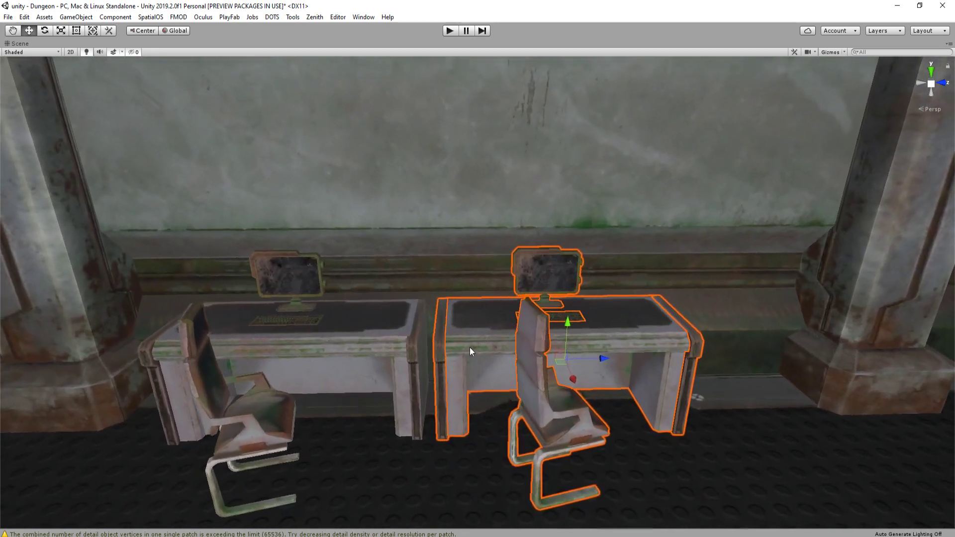
key("ctrl+z")
key("ctrl+d")
left_click_drag(322, 365, 595, 355)
right_click_drag(595, 355, 565, 386)
key("v")
left_click_drag(526, 371, 518, 371)
key("s")
Select both desk sets with their monitors, keyboards and chairs, and slide them along the wall
right_click_drag(517, 371, 497, 344)
left_click(479, 348, "shift")
left_click(458, 382, "shift")
left_click(309, 219, "shift")
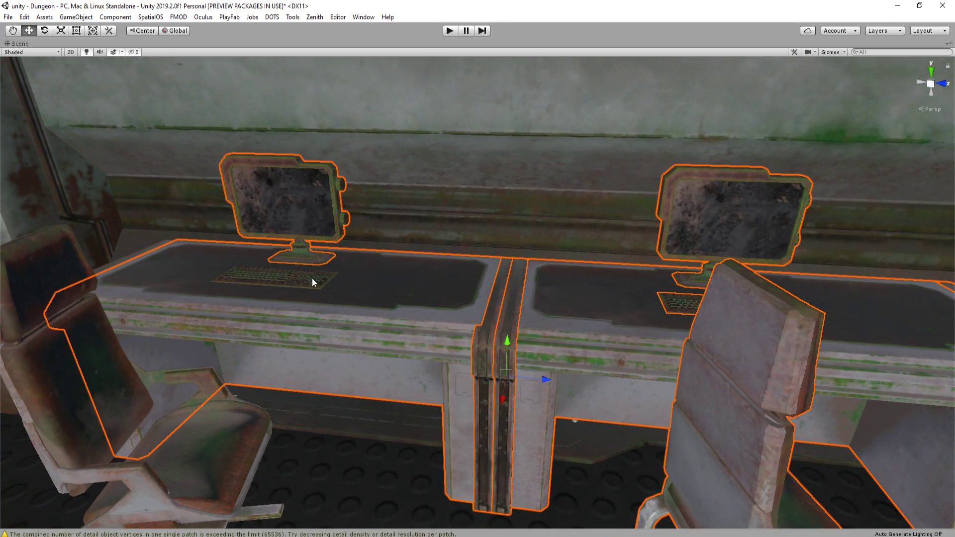
left_click(312, 279, "shift")
left_click(202, 454, "shift")
key("s")
right_click_drag(202, 453, 387, 324)
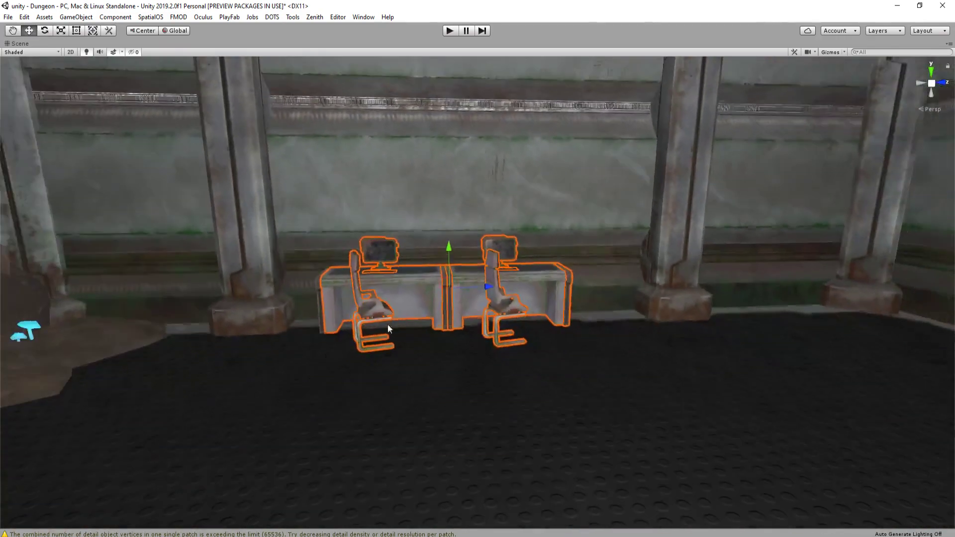
left_click_drag(489, 287, 527, 287)
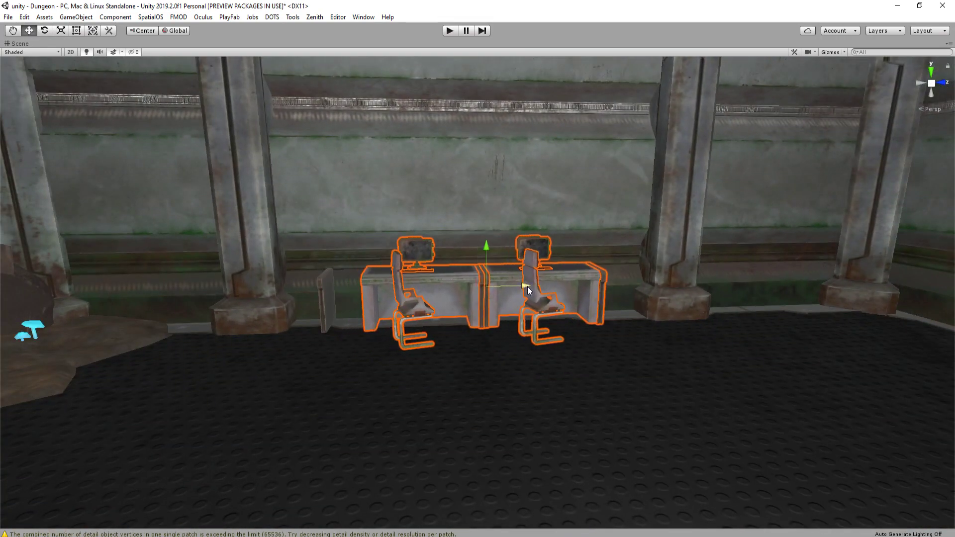
key("s")
Place the paired desks, including the outer side panel, between the two wall pillars
right_click_drag(416, 326, 482, 295)
key("a")
key("w")
key("s")
left_click_drag(482, 293, 515, 297)
key("d")
right_click_drag(525, 300, 512, 328)
Rotate the right desk's chair to an angle and move it away from its desk
key("w")
left_click(512, 327)
key("e")
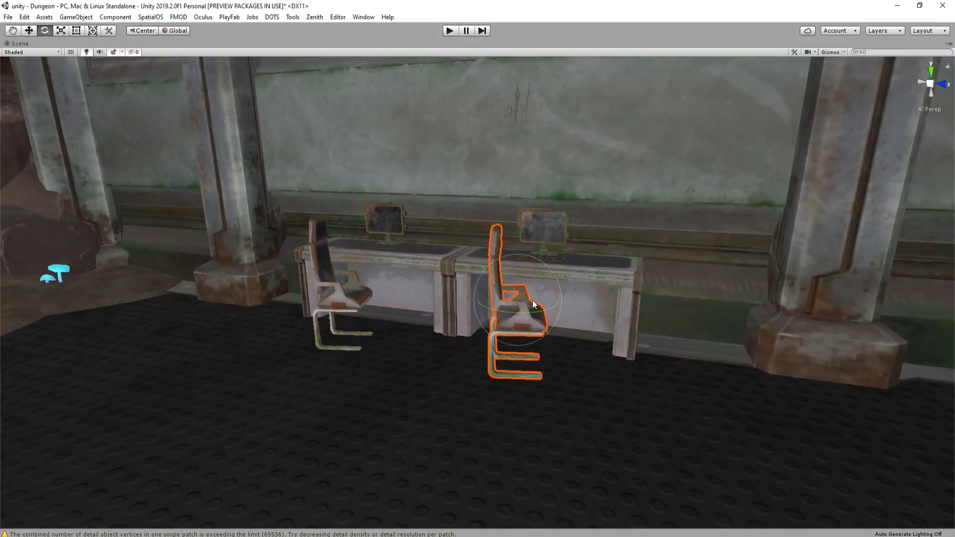
left_click_drag(532, 300, 568, 314)
right_click_drag(568, 315, 423, 246)
key("w")
left_click_drag(422, 245, 466, 234)
right_click_drag(467, 234, 374, 247)
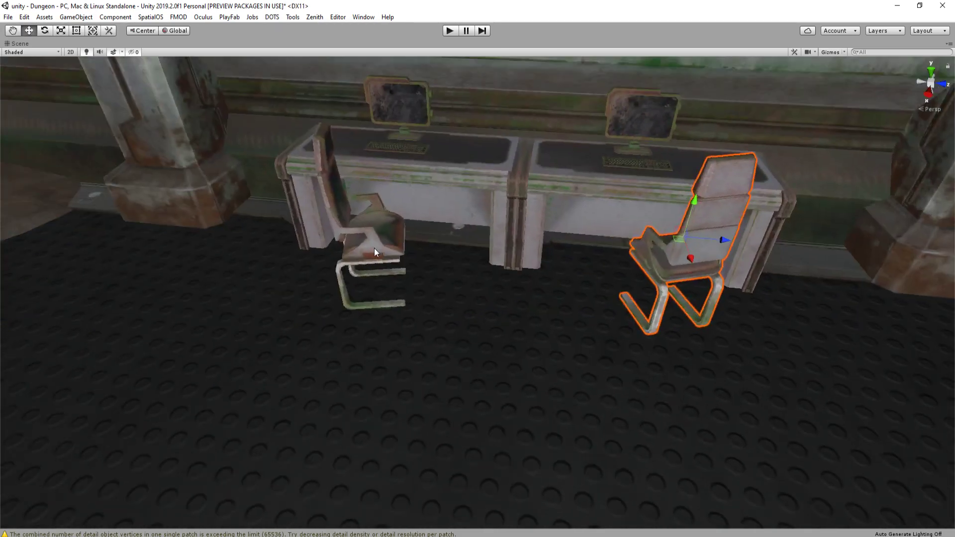
Try turning the left desk's chair, undo that, and shift the chair slightly to a new spot by the desk
left_click(374, 247)
key("e")
left_click_drag(380, 237, 421, 227)
right_click_drag(420, 226, 339, 219)
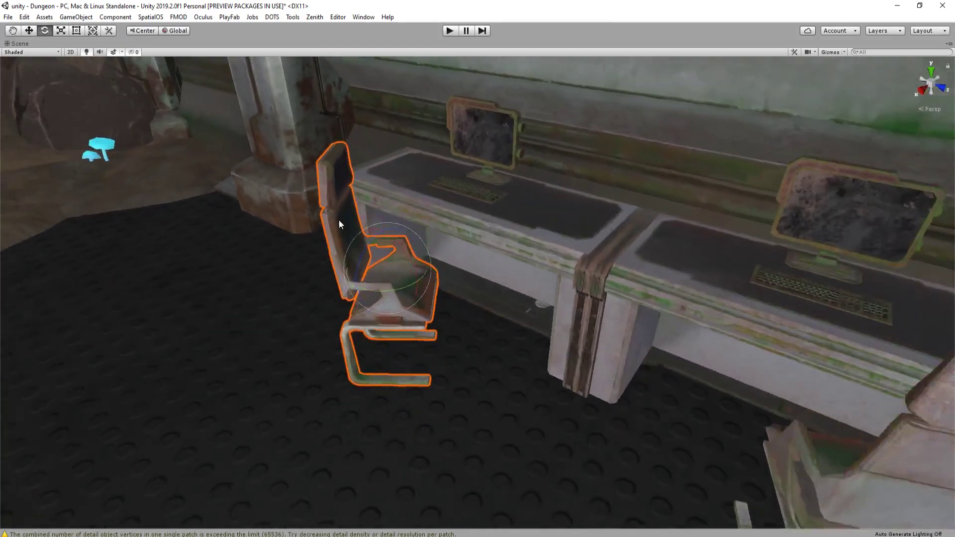
key("w")
left_click_drag(362, 304, 379, 286)
key("ctrl+z")
key("ctrl+z")
left_click_drag(363, 318, 380, 296)
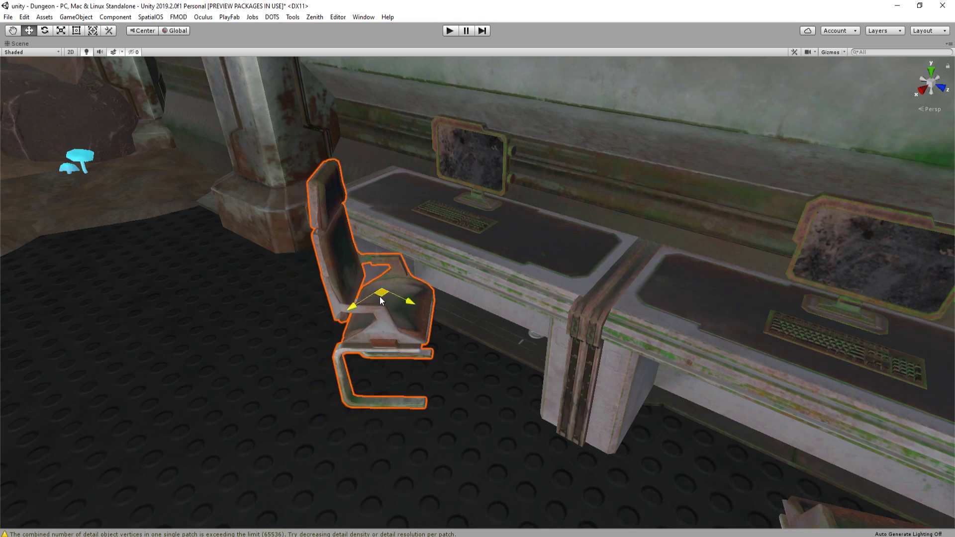
Rotate the left desk's monitor and keyboard so they sit at uneven angles
right_click_drag(380, 296, 422, 246)
left_click(492, 234)
key("e")
left_click_drag(494, 244, 565, 245)
key("w")
key("e")
mouse_move(434, 231)
left_mouse_down()
mouse_move(419, 230)
mouse_move(428, 238)
left_mouse_up()
left_click(447, 280)
key("f")
left_click_drag(477, 427, 499, 389)
key("w")
key("s")
right_click_drag(517, 378, 495, 346)
Tip the right desk's monitor onto its side and lay it on the desktop
left_click(446, 318)
right_click_drag(448, 318, 461, 251)
key("e")
key("s")
key("w")
left_click_drag(497, 205, 608, 132)
right_click_drag(608, 132, 541, 429)
left_click_drag(541, 429, 545, 394)
key("w")
right_click_drag(544, 394, 523, 346)
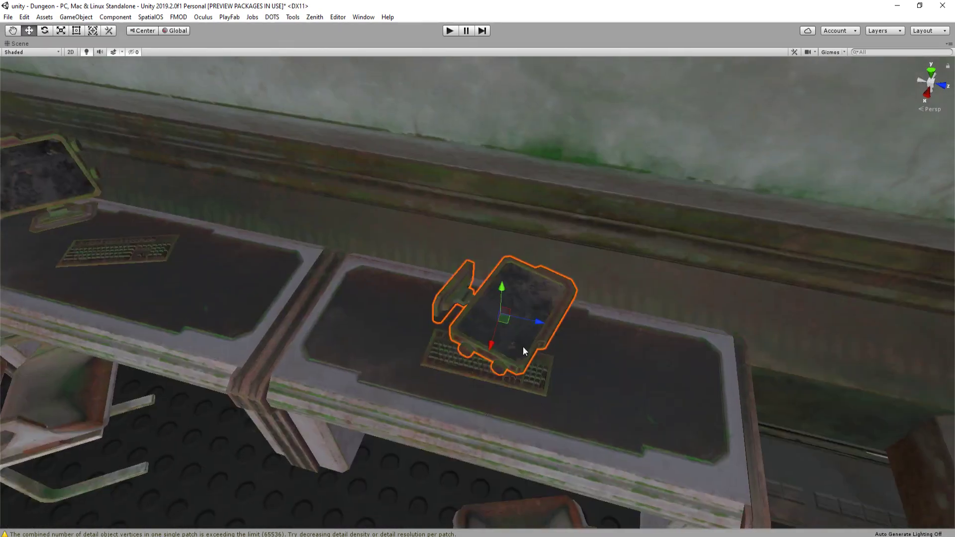
left_click_drag(505, 326, 607, 330)
Rotate the right desk's keyboard and place it askew beside the toppled monitor
key("e")
left_click(508, 374)
left_click_drag(518, 382, 602, 392)
key("f")
left_click_drag(516, 342, 508, 221)
key("w")
Adjust the toppled monitor's rotation so it rests naturally on the right desk
left_click(539, 290)
key("f")
key("e")
key("s")
right_click_drag(507, 221, 557, 255)
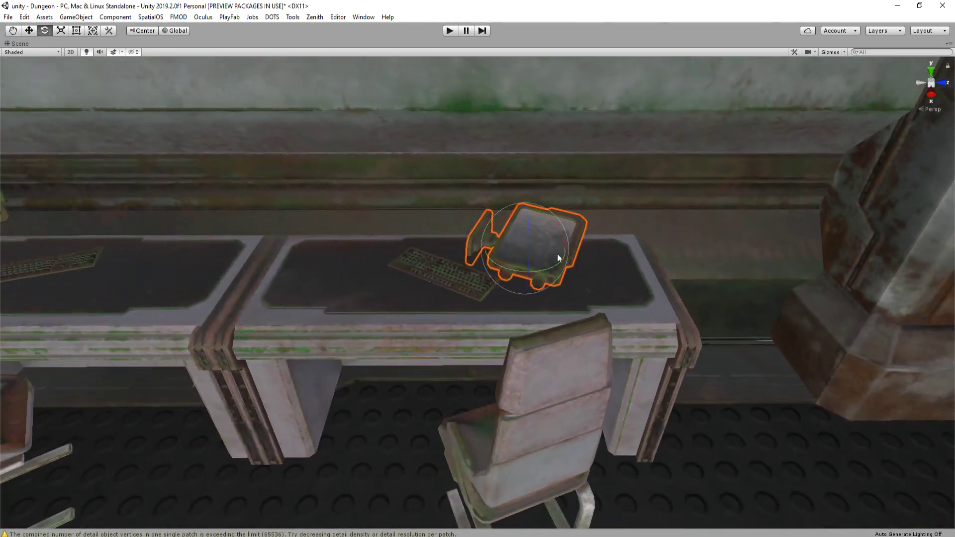
left_click_drag(550, 268, 544, 278)
key("w")
right_click_drag(544, 278, 428, 319)
Duplicate the right desk with its side panels, move the copy near the left pillar, and tilt it
key("s")
left_click(363, 331)
key("s")
left_click(471, 309)
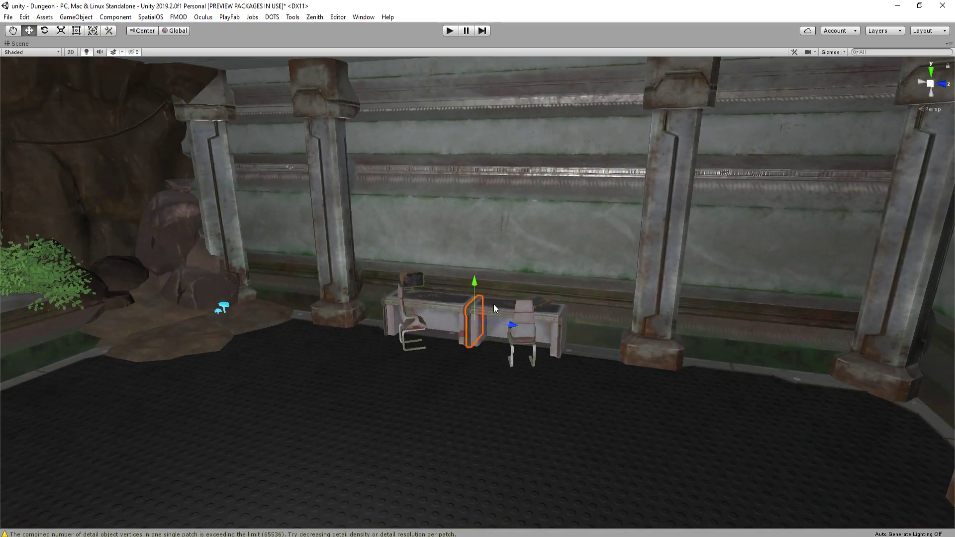
left_click(545, 329)
left_click(562, 345, "shift")
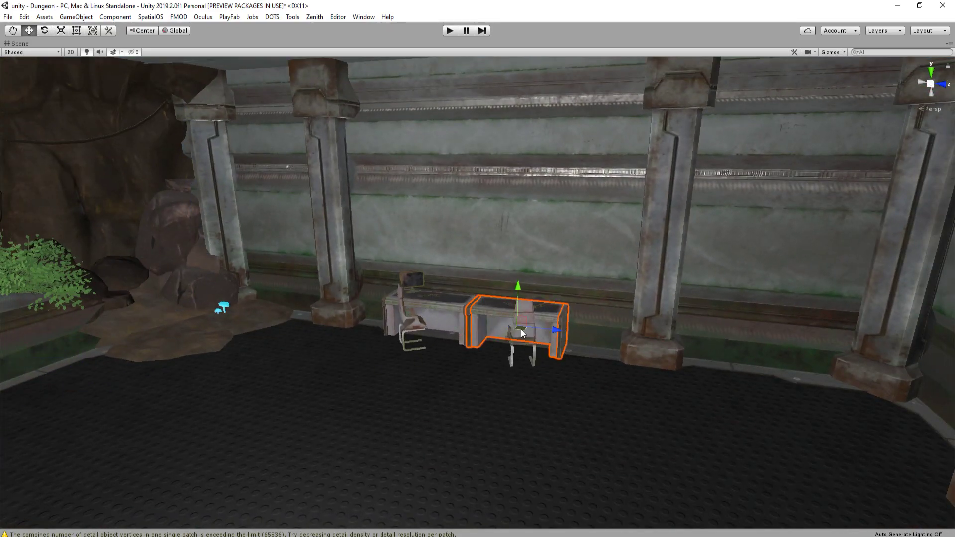
key("ctrl+d")
left_click_drag(521, 329, 335, 323)
key("e")
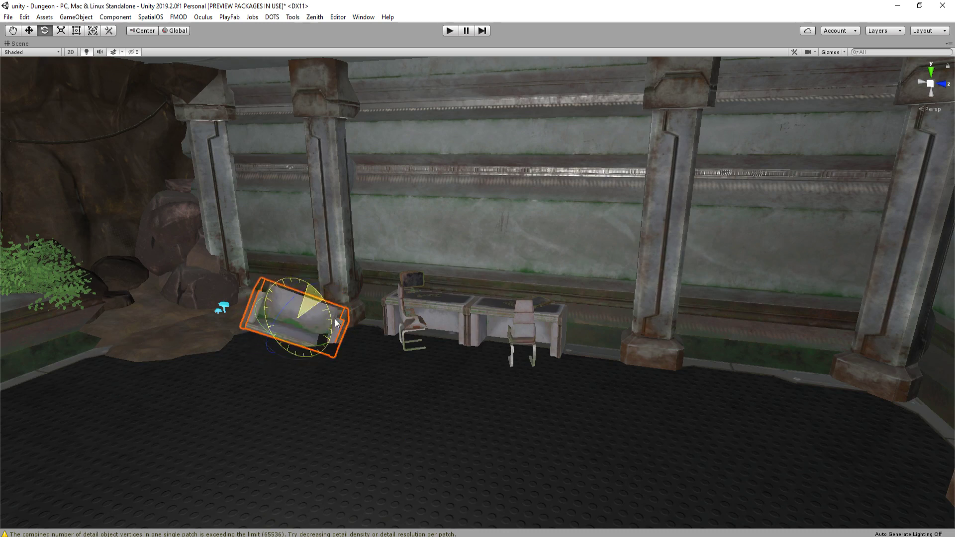
Lower the tilted desk copy to the floor and move it to the room's far right corner
right_click_drag(336, 320, 295, 345)
key("w")
left_click_drag(412, 283, 417, 332)
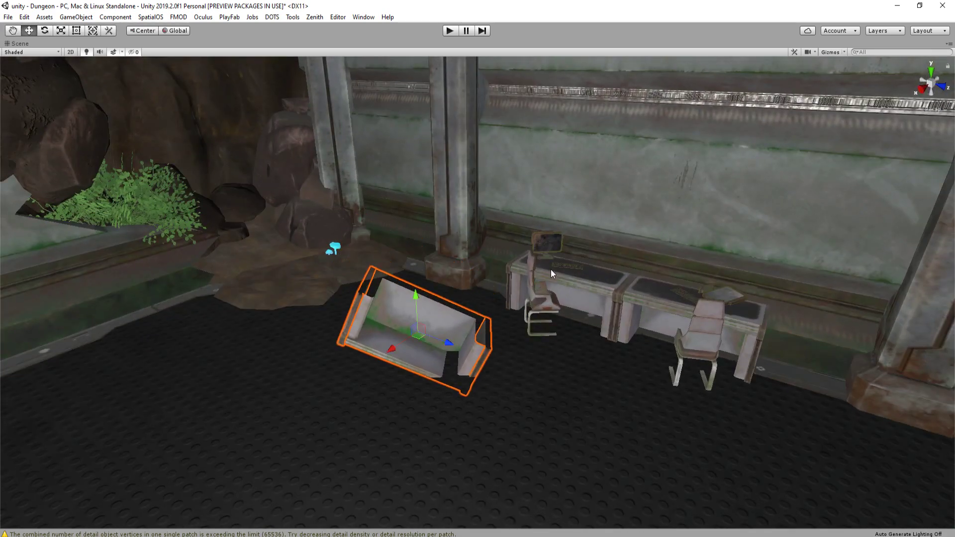
right_click_drag(551, 269, 498, 278)
left_click_drag(287, 337, 872, 354)
right_click_drag(871, 354, 763, 333)
Rotate and raise the desk copy so it lies overturned with its tabletop facing the room
key("e")
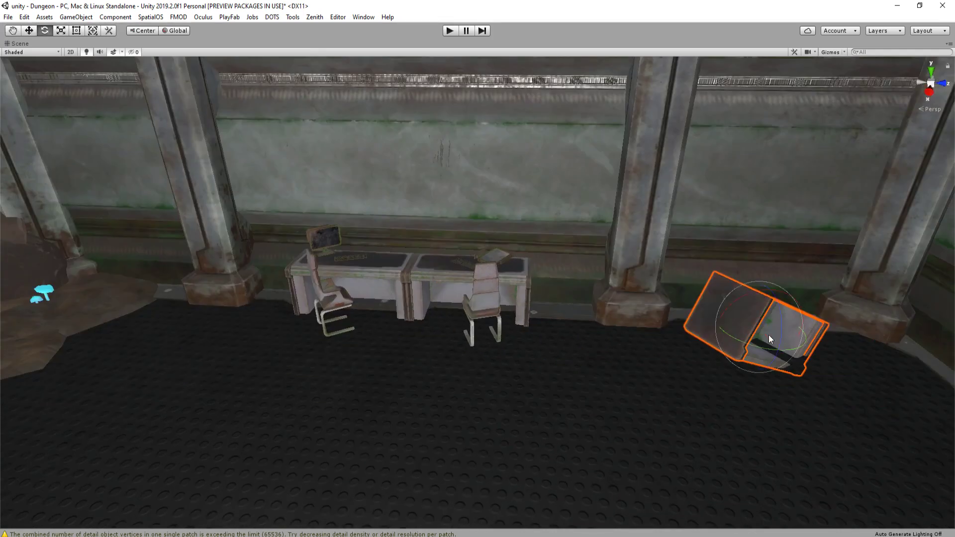
left_click_drag(769, 335, 655, 310)
key("w")
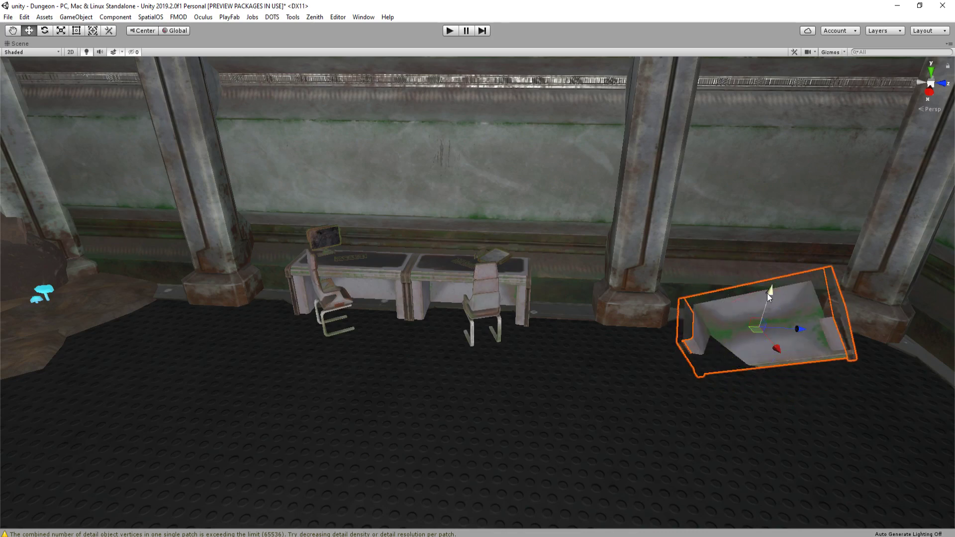
left_click_drag(767, 294, 776, 274)
right_click_drag(776, 273, 649, 305)
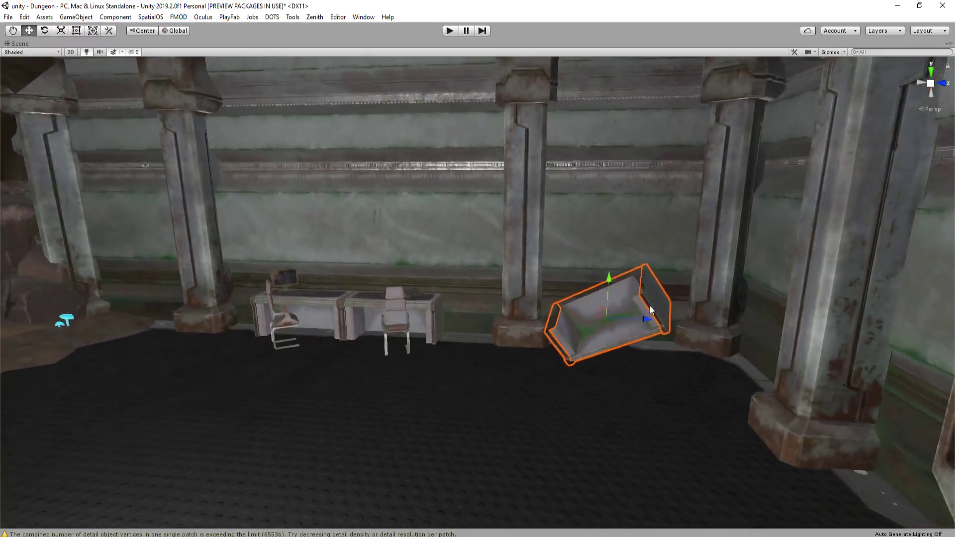
key("e")
left_click_drag(614, 265, 649, 328)
key("w")
right_click_drag(649, 328, 405, 277)
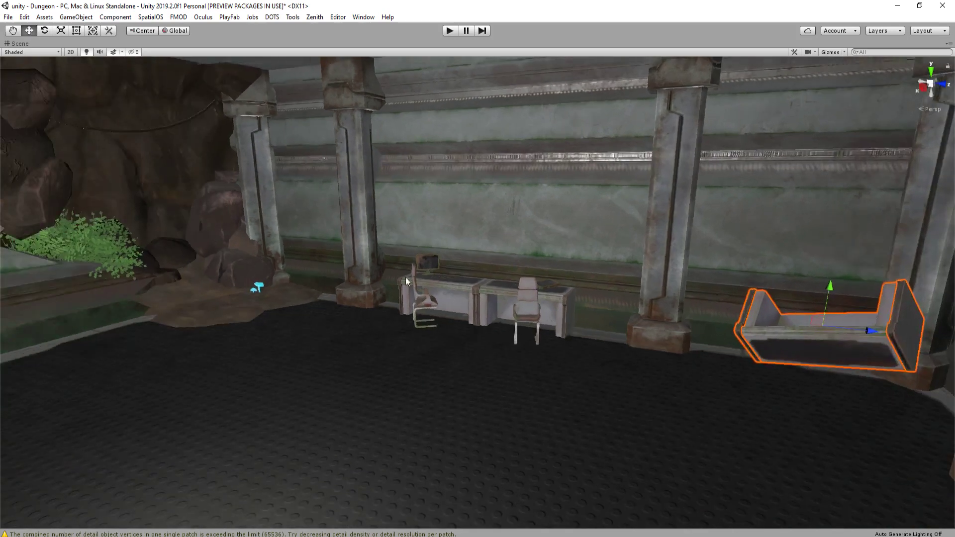
Duplicate the dirt patch by the cave-in, place the copy under the overturned desk, and adjust its rotation and position
left_click(268, 295)
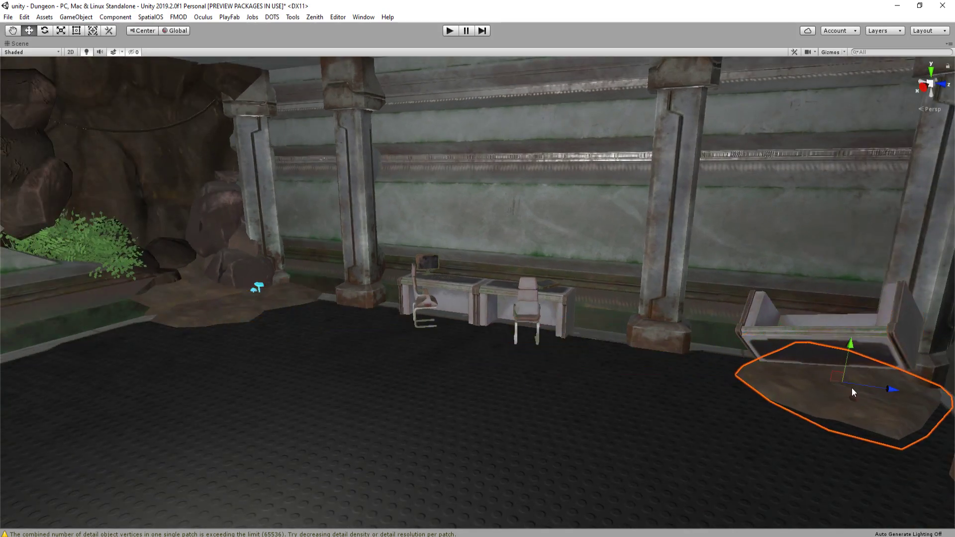
key("f")
key("r")
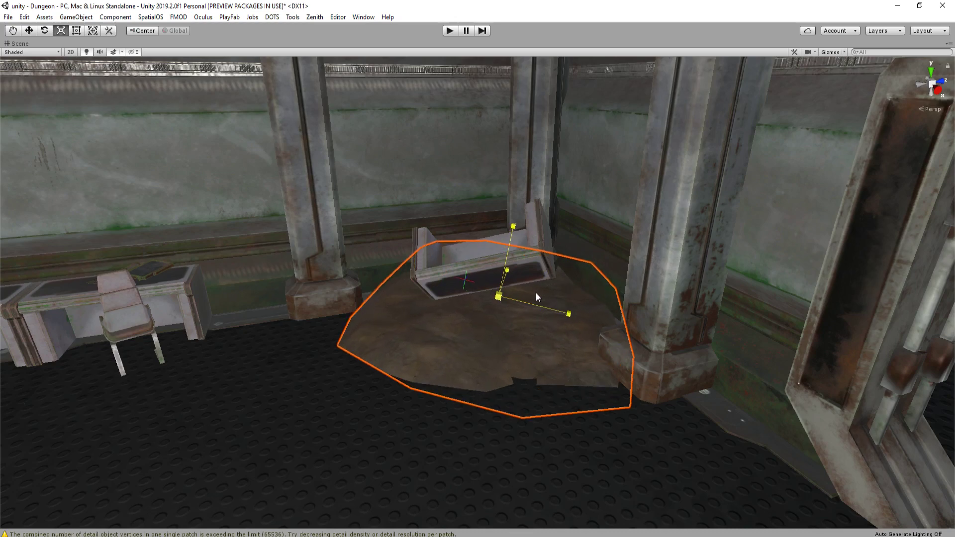
left_click_drag(514, 253, 519, 245, "alt")
right_click_drag(519, 246, 515, 252)
key("w")
key("e")
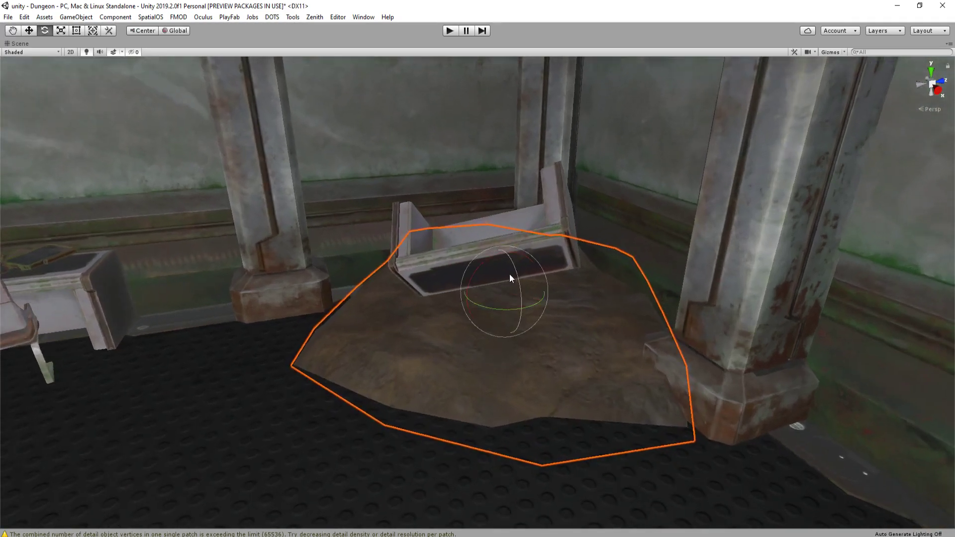
left_click_drag(510, 275, 509, 282)
mouse_move(510, 282)
right_mouse_down()
mouse_move(522, 288)
mouse_move(519, 273)
right_mouse_up()
key("w")
mouse_move(483, 296)
left_mouse_down()
mouse_move(480, 281)
mouse_move(485, 290)
mouse_move(447, 294)
mouse_move(488, 281)
left_mouse_up()
key("e")
Select the overturned desk and rotate it to rest at an angle on the dirt patch
left_click(549, 258)
left_click(549, 258)
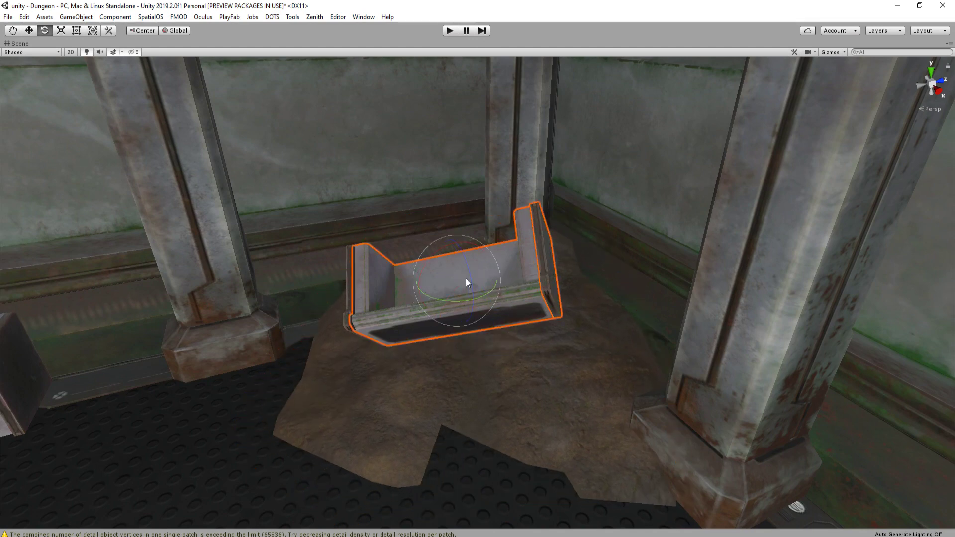
right_click_drag(465, 278, 518, 276)
left_click_drag(535, 273, 575, 252)
key("w")
key("w")
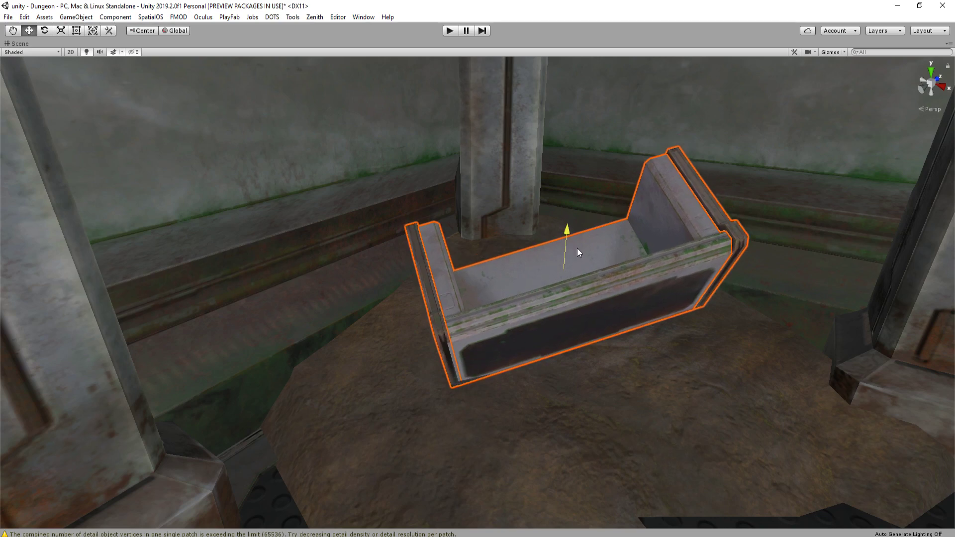
Adjust the overturned desk's rotation and shift its position on the corner dirt patch
scroll(547, 243, "down", 8)
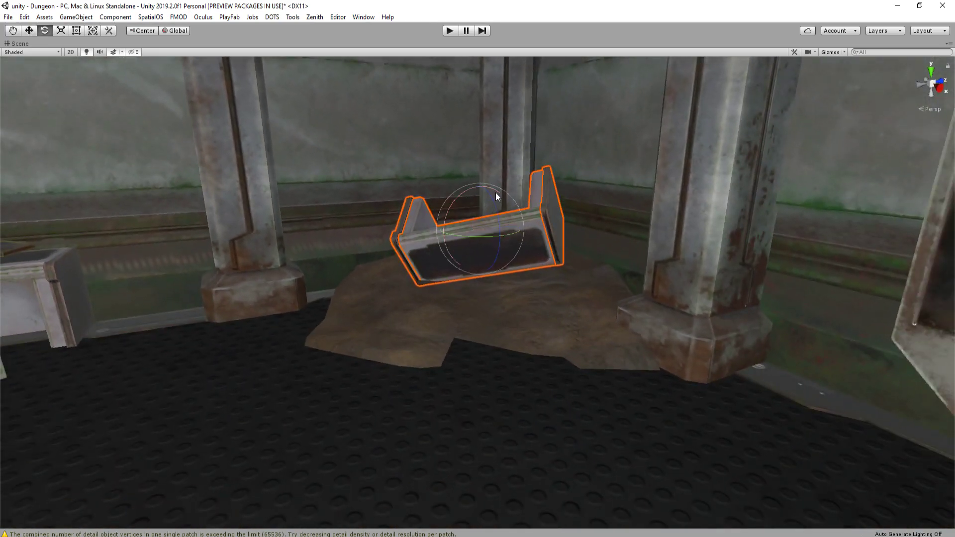
left_click_drag(495, 193, 514, 192)
right_click_drag(540, 216, 515, 217)
key("s")
key("w")
mouse_move(562, 209)
left_mouse_down()
mouse_move(562, 222)
mouse_move(571, 207)
left_mouse_up()
right_click_drag(571, 211, 539, 216)
key("s")
key("e")
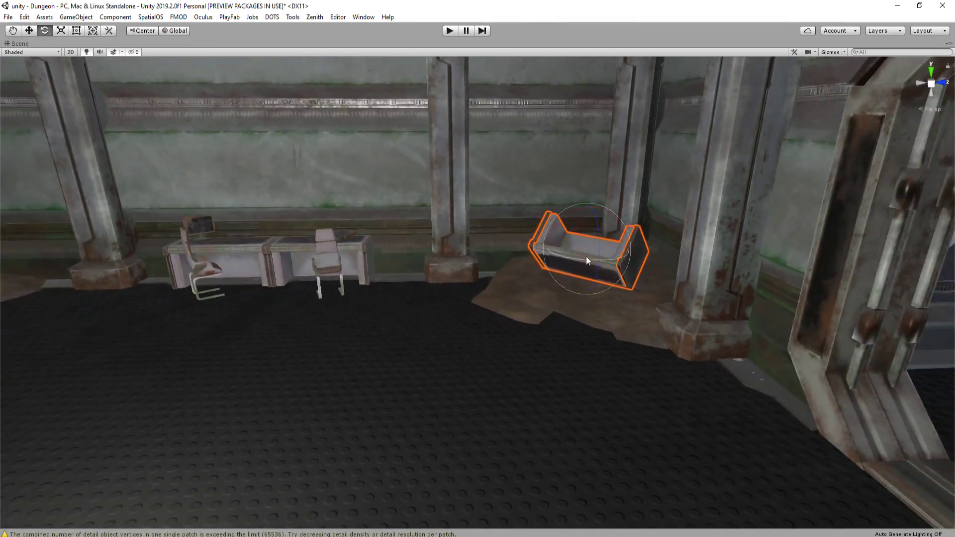
Delete the overturned desk from the dirt patch
left_click_drag(585, 256, 29, 333)
right_click_drag(573, 254, 670, 274)
key("a")
key("Delete")
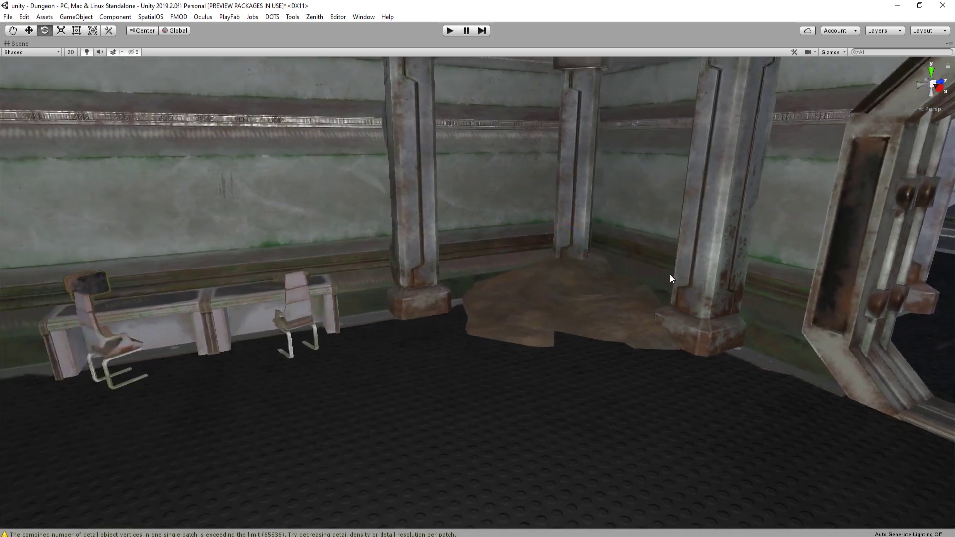
Reposition the dirt patch between the pillars in the corner beyond the desks
left_click(601, 309)
right_click_drag(602, 309, 558, 268)
key("w")
left_click_drag(535, 304, 545, 283)
key("w")
right_click_drag(545, 284, 542, 280)
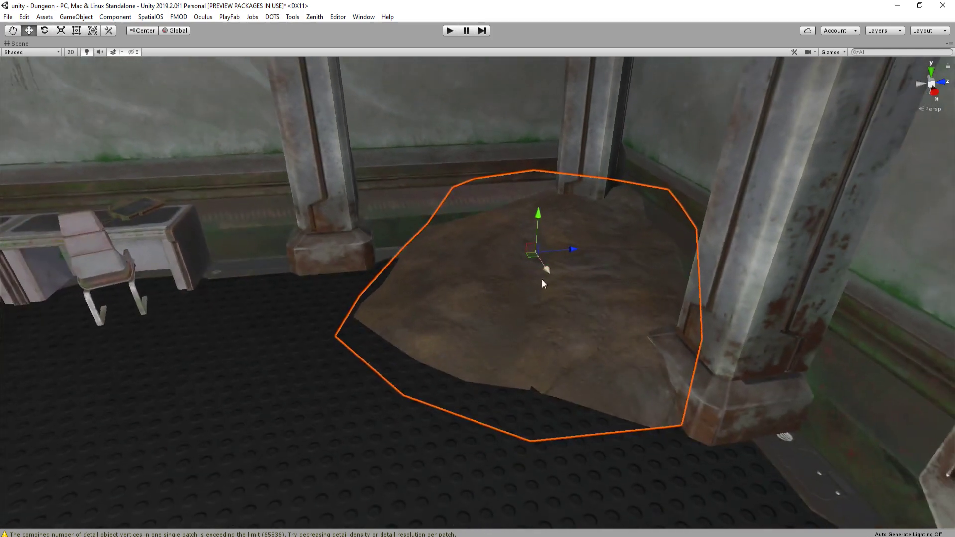
left_click_drag(530, 261, 359, 273)
left_click(530, 264)
right_click_drag(359, 271, 438, 277)
right_click_drag(529, 311, 437, 296)
Duplicate a locker from the row by the crates, place the copy in the corner left of the broken doorway, and turn it to face the room
right_click_drag(312, 321, 837, 278)
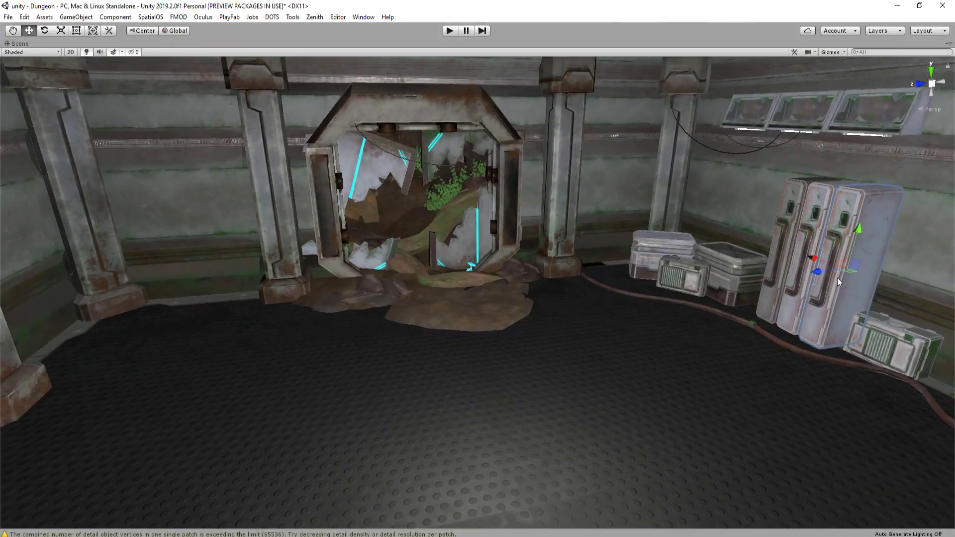
key("ctrl+d")
left_click_drag(844, 274, 356, 234)
key("e")
right_click_drag(356, 234, 425, 249)
left_click_drag(425, 248, 308, 240)
key("w")
Duplicate the corner locker and stand the copy beside it on the doorway side
key("ctrl+d")
key("e")
key("w")
left_click(347, 243)
left_click(381, 251)
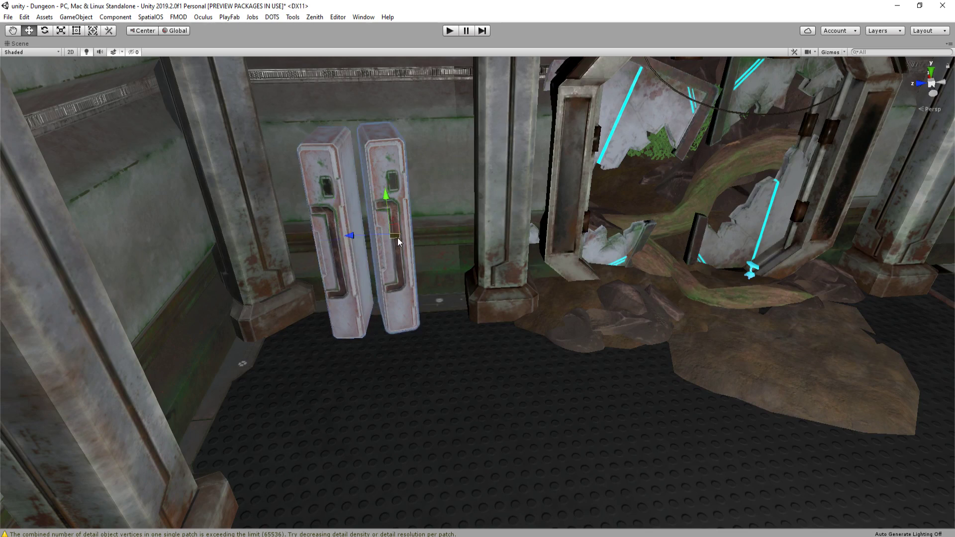
left_click_drag(394, 232, 390, 236)
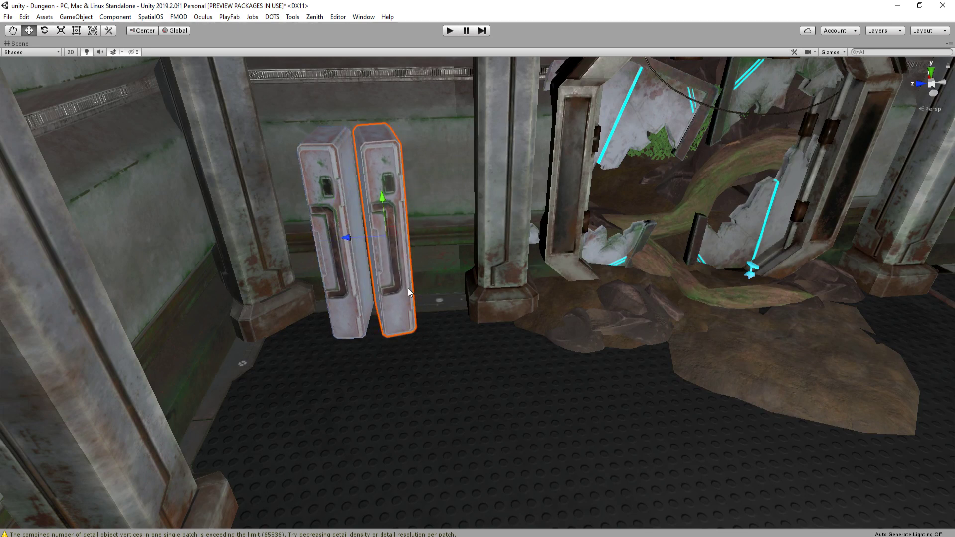
Rotate and offset the door of the locker nearest the broken doorway so that it stands ajar
key("f")
key("w")
right_click_drag(483, 208, 480, 209)
left_click(480, 208)
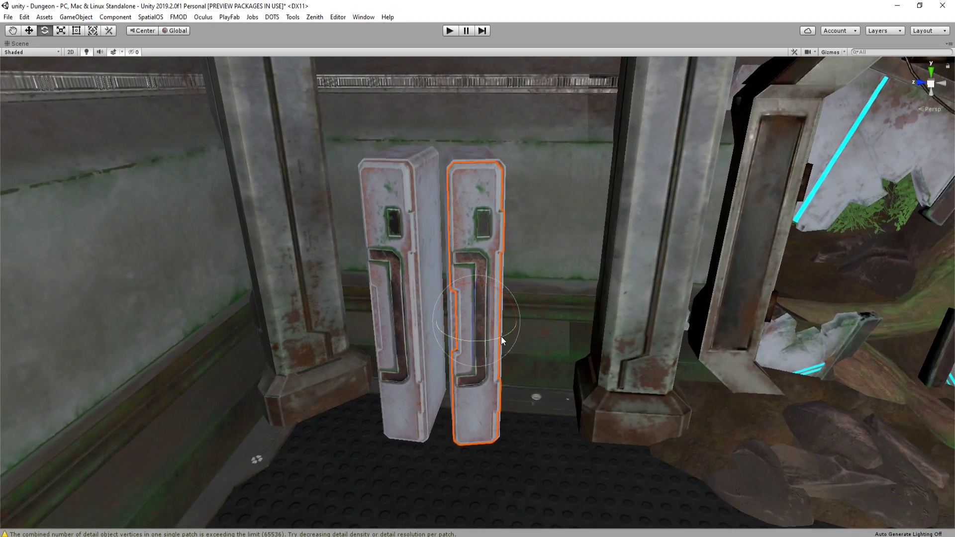
left_click_drag(503, 336, 538, 339)
key("w")
left_click_drag(438, 319, 447, 325)
right_click_drag(492, 321, 413, 312)
key("d")
left_click_drag(560, 300, 560, 299)
right_click_drag(560, 299, 485, 326)
key("s")
Duplicate the left locker and try tipping the copy onto its side
left_click(486, 318)
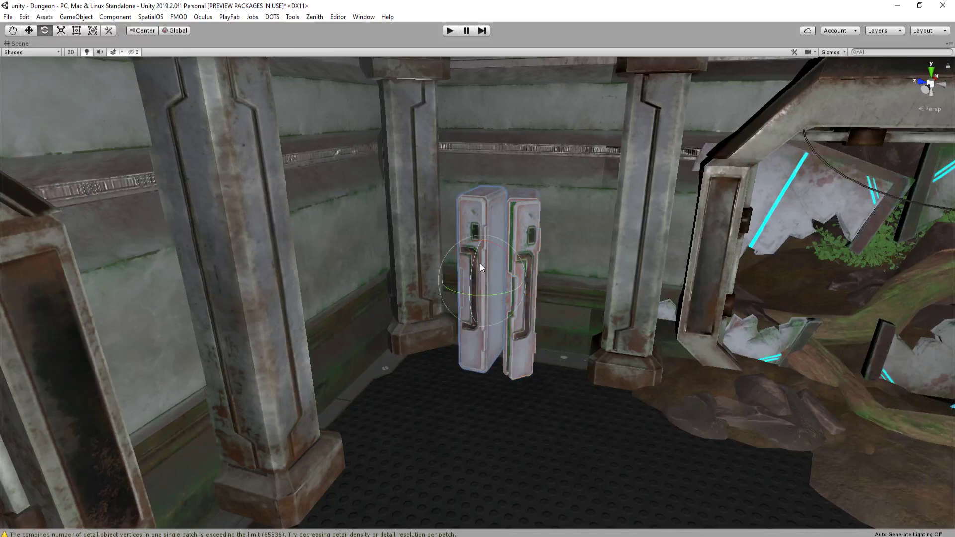
left_click_drag(472, 245, 575, 241, "ctrl")
left_click_drag(494, 301, 557, 289, "ctrl")
key("w")
left_click_drag(485, 285, 434, 330)
key("w")
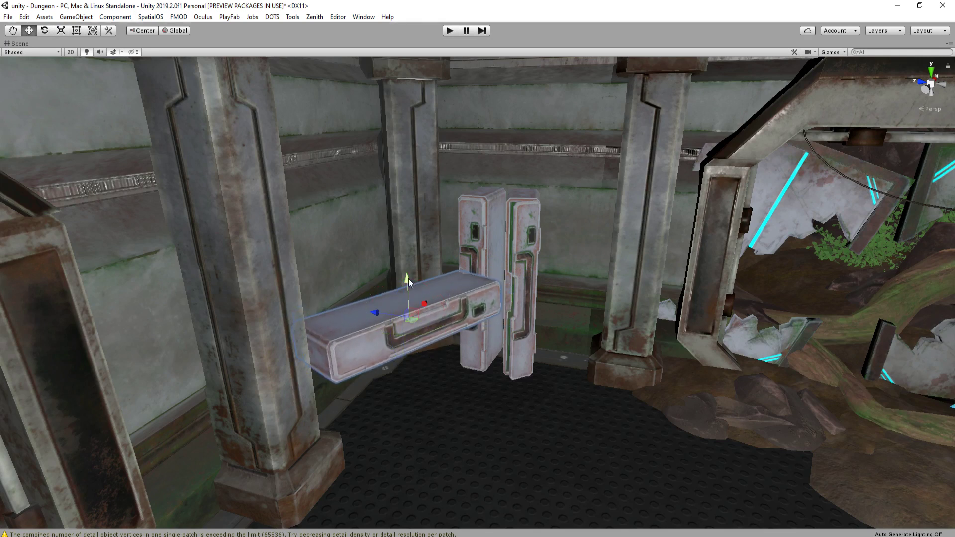
left_click_drag(407, 278, 468, 301)
key("ctrl+z")
key("ctrl+z")
key("ctrl+z")
Rotate the upright locker copy slightly and stand it on the corner side of the other two
key("e")
left_click_drag(391, 263, 416, 264)
right_click_drag(511, 245, 491, 273)
key("w")
key("w")
left_click_drag(466, 236, 497, 218)
right_click_drag(497, 218, 566, 223)
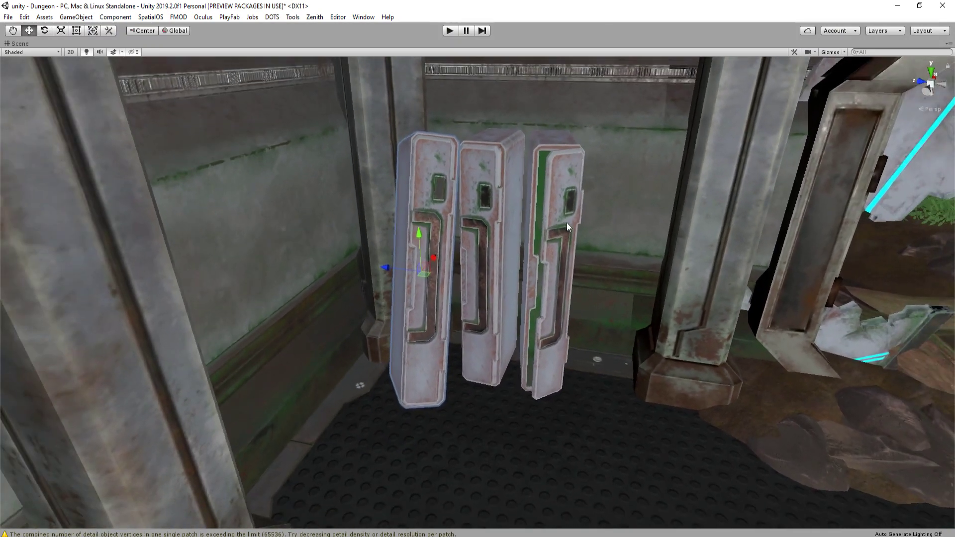
Select all three lockers and move them together towards the pillar beside the broken doorway
left_click(562, 142)
left_click(511, 161, "shift")
left_click(430, 194, "shift")
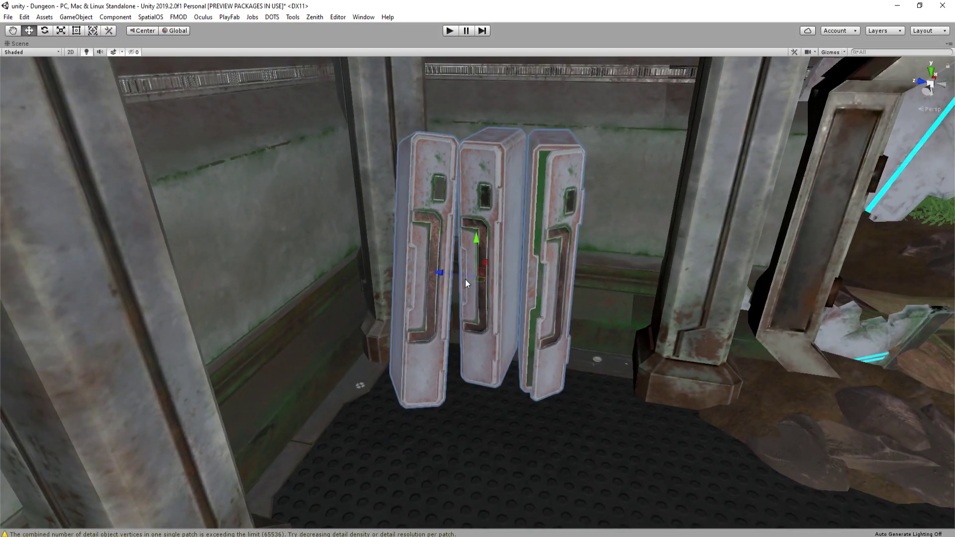
left_click_drag(446, 272, 494, 280)
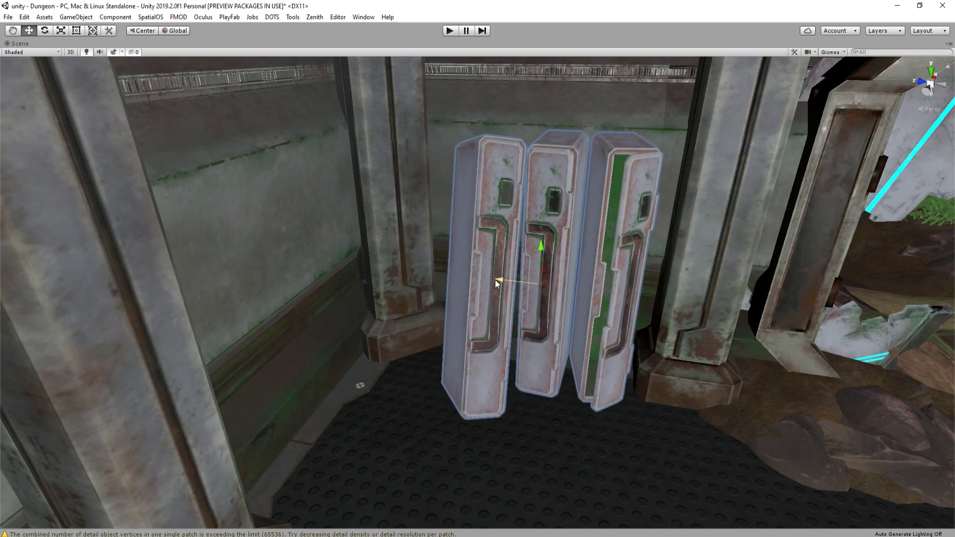
Tilt the leftmost locker so it leans against the middle one, and adjust its height and position on the floor
left_click(478, 330)
right_click_drag(478, 331, 487, 260)
key("e")
left_click_drag(496, 284, 496, 224)
scroll(496, 225, "down", 5)
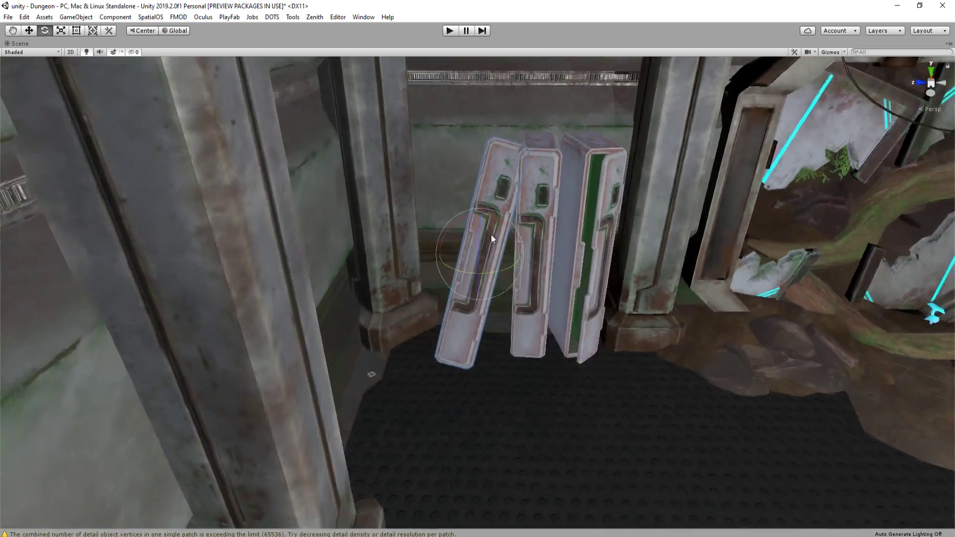
key("w")
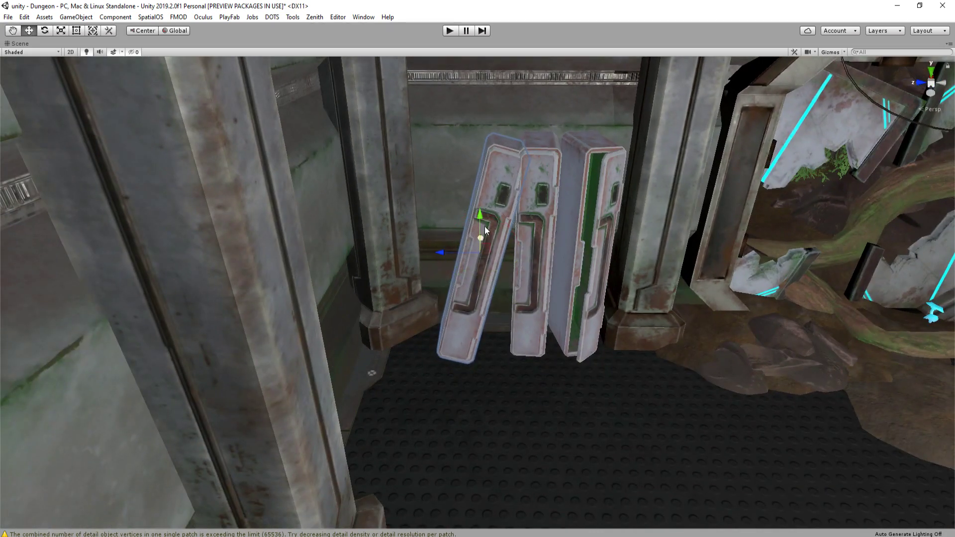
left_click_drag(484, 226, 431, 257)
scroll(431, 257, "down", 5)
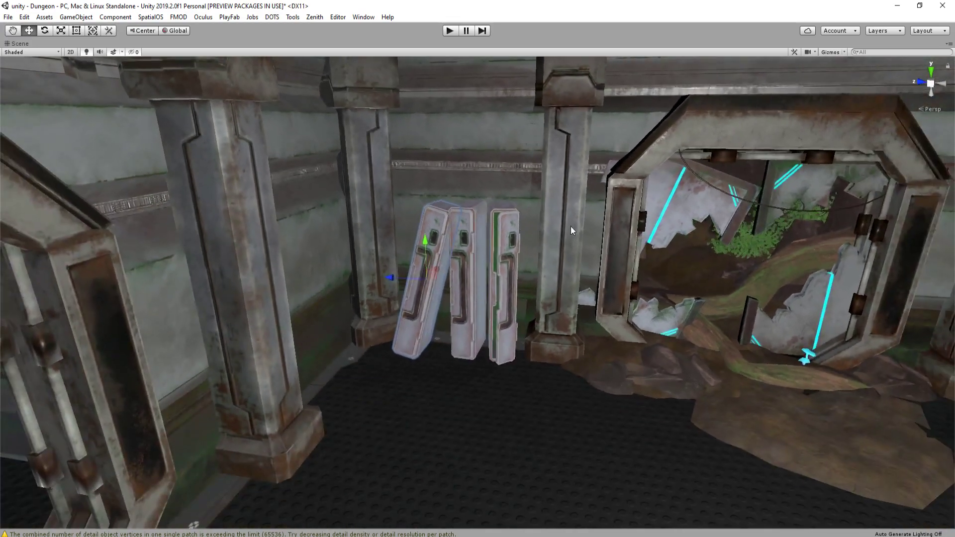
Duplicate a storage crate from the opposite wall and place the copy in front of the leaning lockers
left_click(571, 226)
right_click_drag(571, 226, 636, 276)
left_click(663, 271)
left_click(701, 291)
key("ctrl+d")
left_click_drag(695, 310, 403, 321)
key("e")
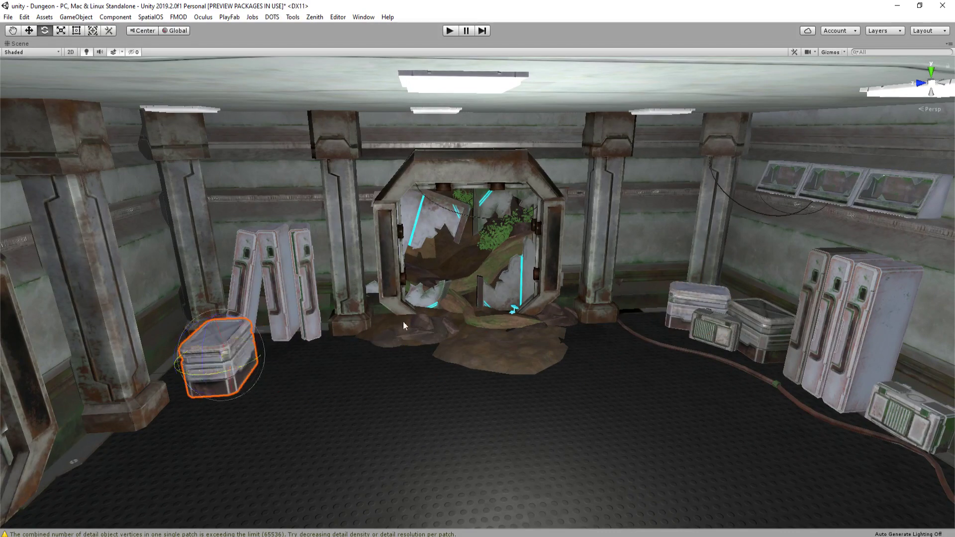
right_click_drag(402, 321, 455, 331)
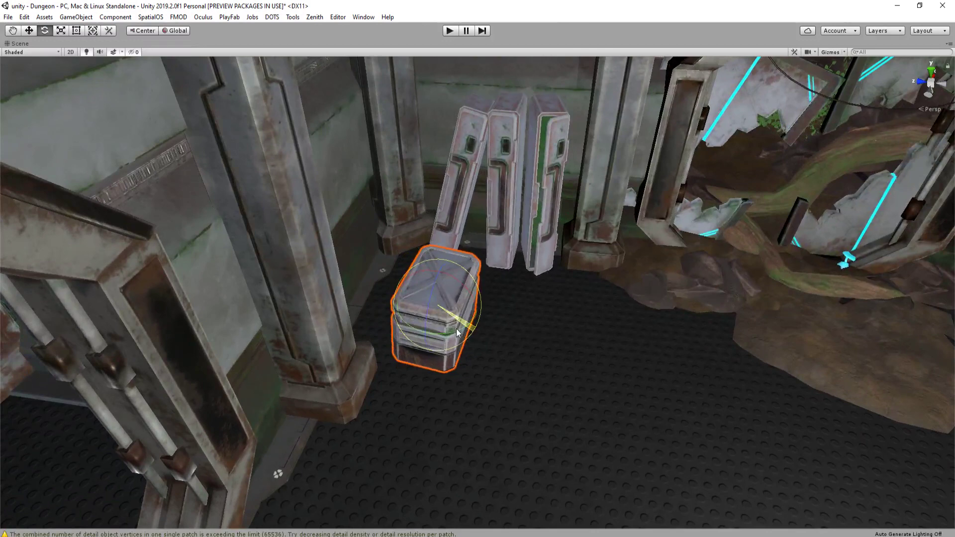
Rotate the crate copy to an angle and move it against the wall between the corner pillars
left_click_drag(457, 333, 399, 296)
key("w")
right_click_drag(399, 296, 451, 318)
key("e")
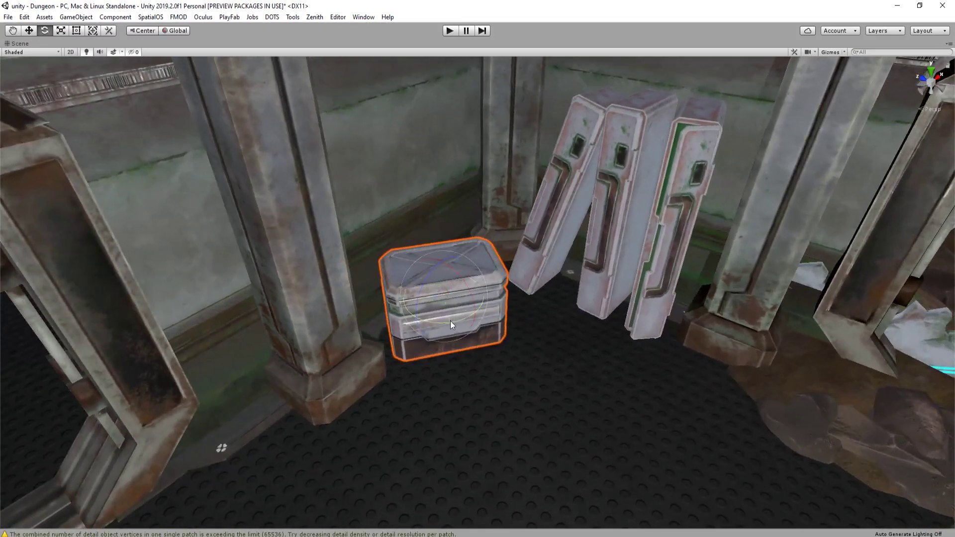
left_click_drag(451, 324, 433, 293)
key("w")
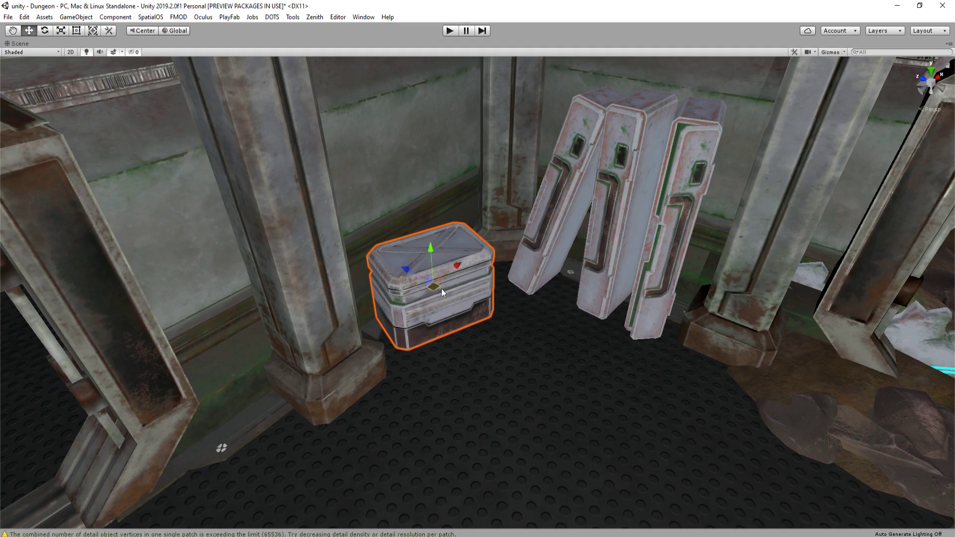
right_click_drag(440, 289, 601, 228)
left_click(601, 228)
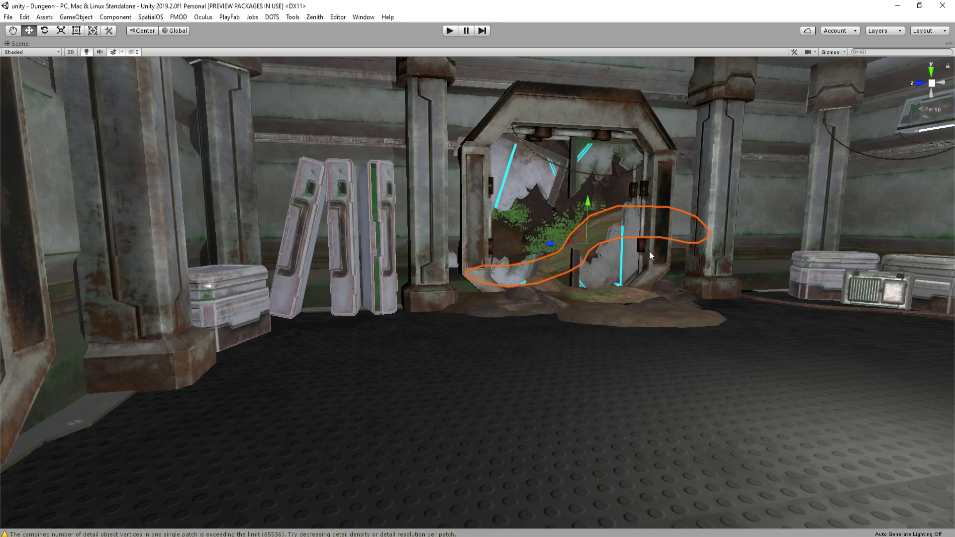
right_click_drag(486, 270, 175, 206)
left_click(316, 276)
left_click(353, 197)
mouse_move(353, 197)
right_mouse_down()
mouse_move(321, 179)
mouse_move(348, 190)
right_mouse_up()
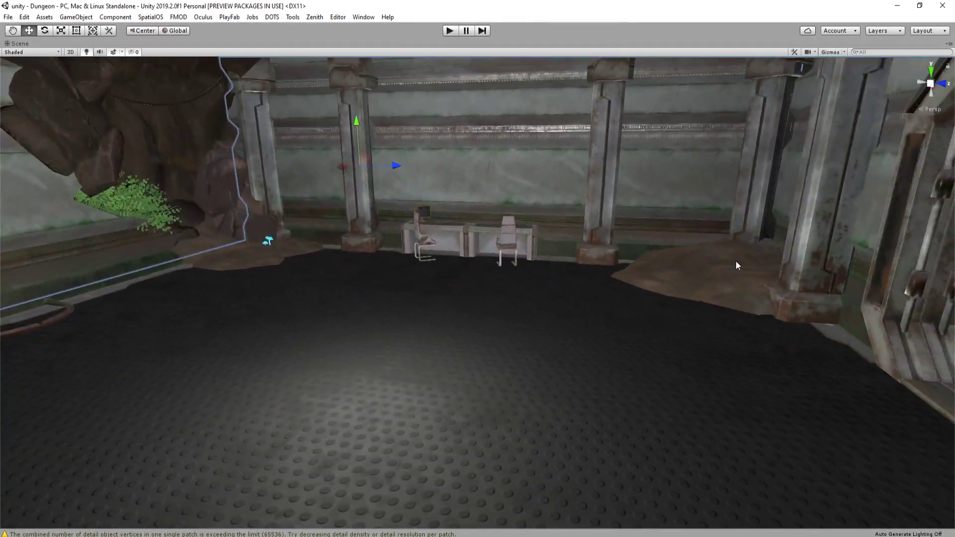
Nudge the dirt patch in the corner beyond the desks across the floor towards the room
left_click(736, 261)
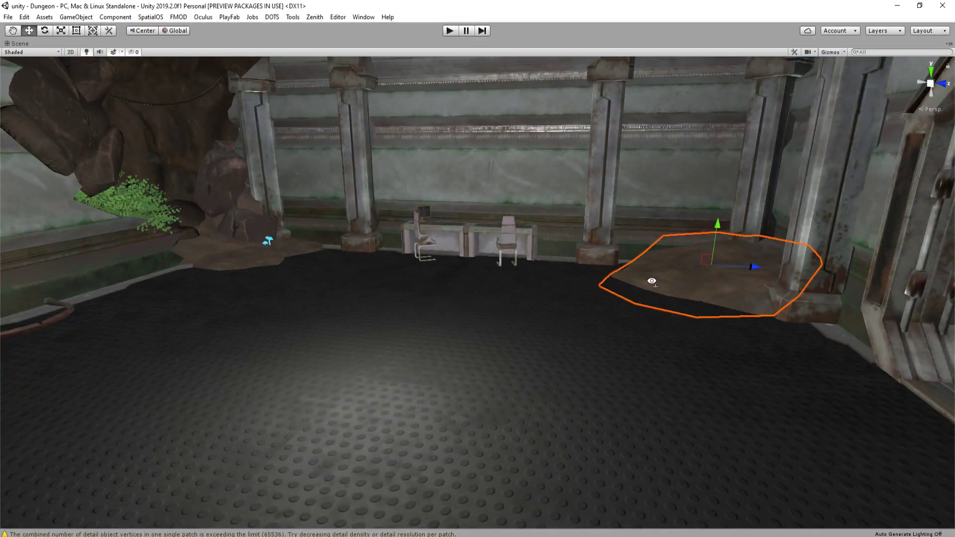
right_click_drag(652, 281, 739, 287)
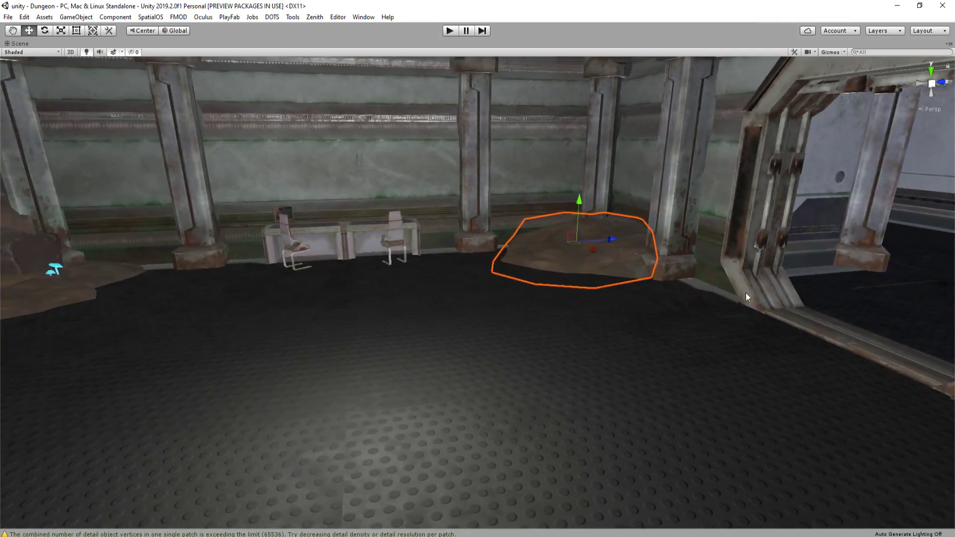
right_click_drag(596, 253, 593, 293)
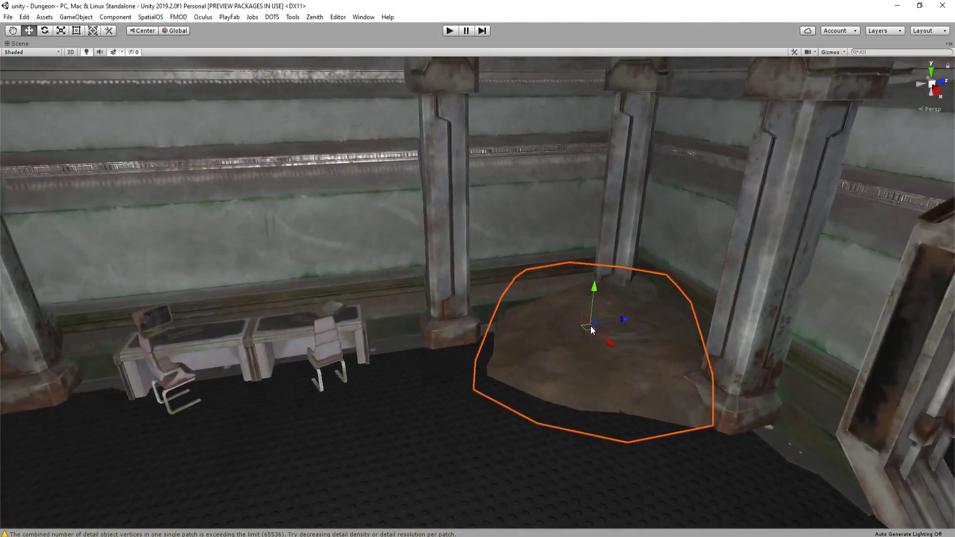
left_click_drag(588, 329, 589, 357)
key("e")
right_click_drag(589, 357, 503, 302)
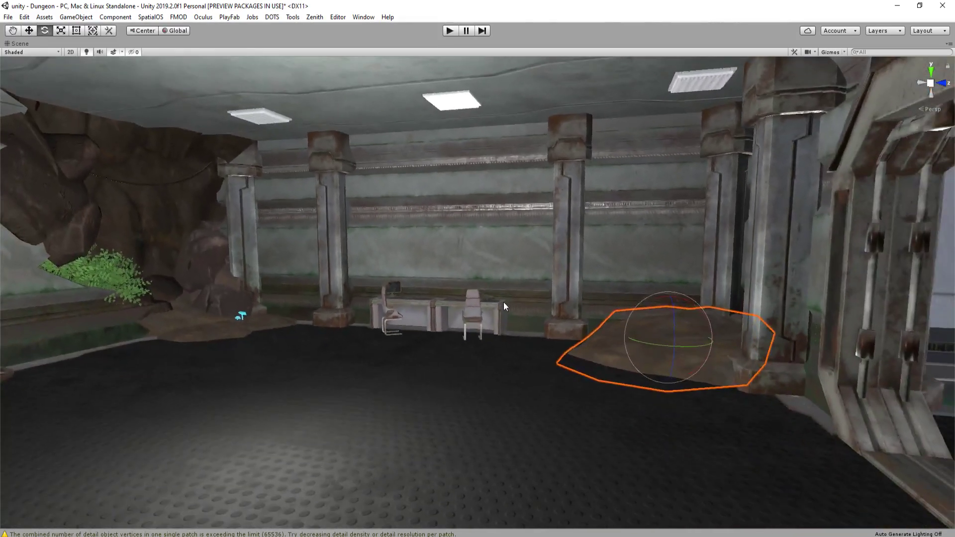
key("w")
left_click(482, 293)
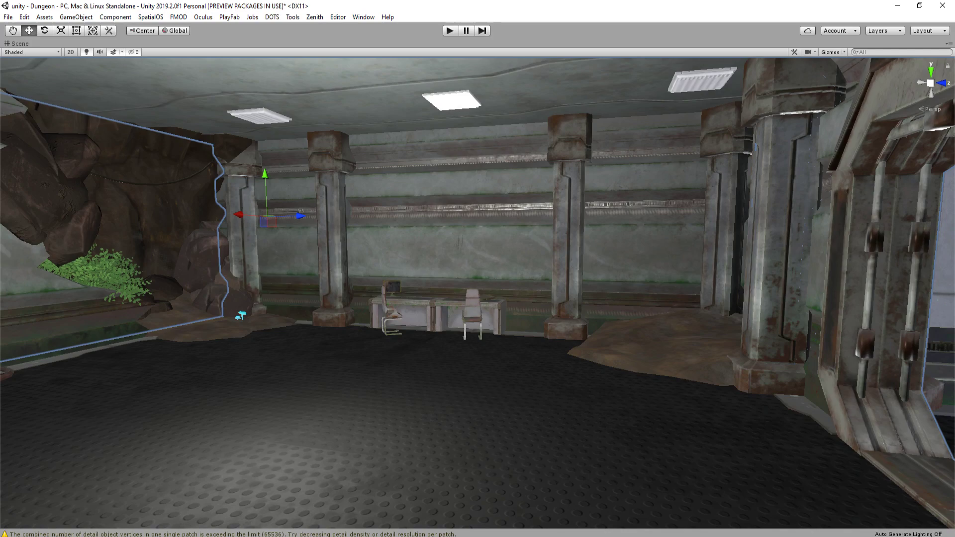
Move the curved cable from the spare props outside the level onto the floor in front of the desks
right_click_drag(581, 316, 333, 249)
scroll(689, 345, "down", 2)
left_click(566, 213)
key("f")
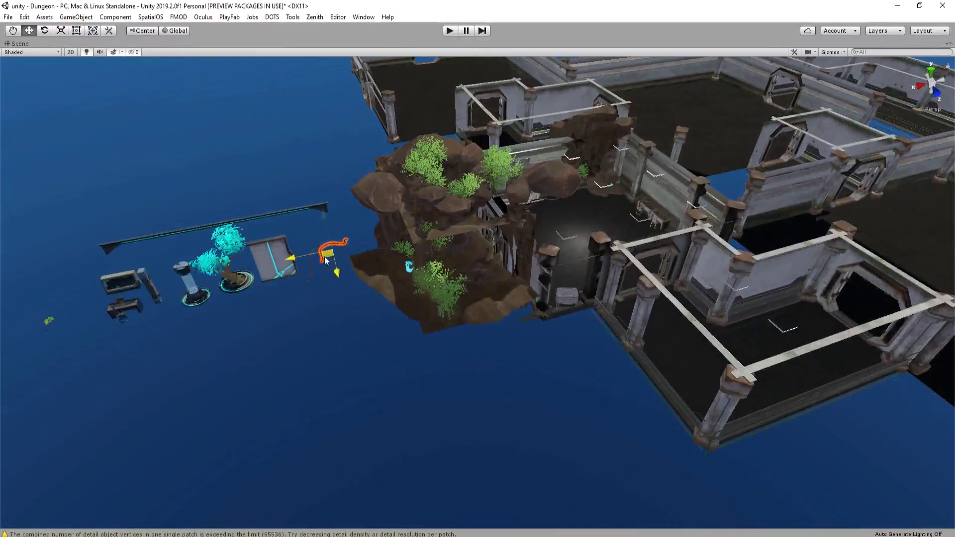
left_click_drag(326, 259, 620, 247)
right_click_drag(652, 240, 737, 251)
Rotate the cable and move it along the floor to the gap between the desks and the cave-in dirt
key("e")
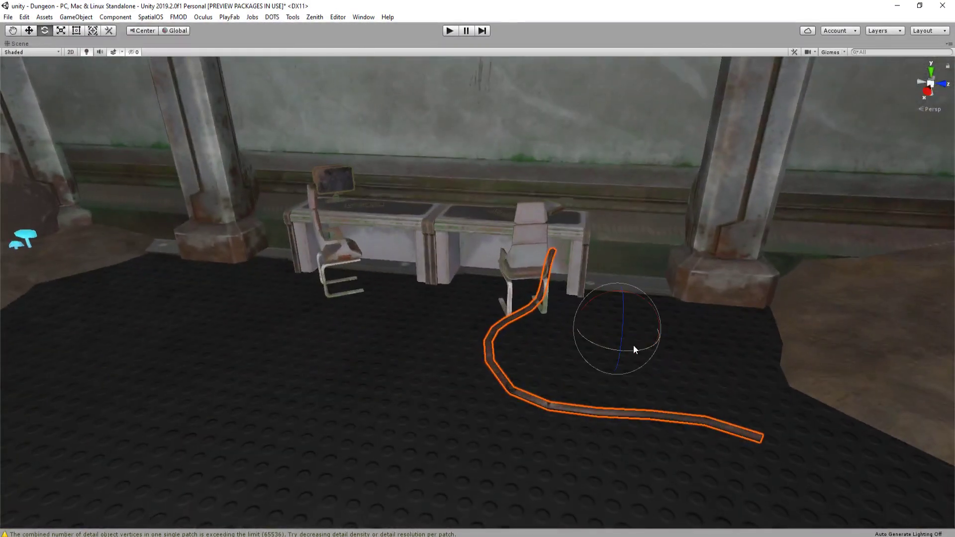
left_click_drag(634, 346, 709, 327)
key("w")
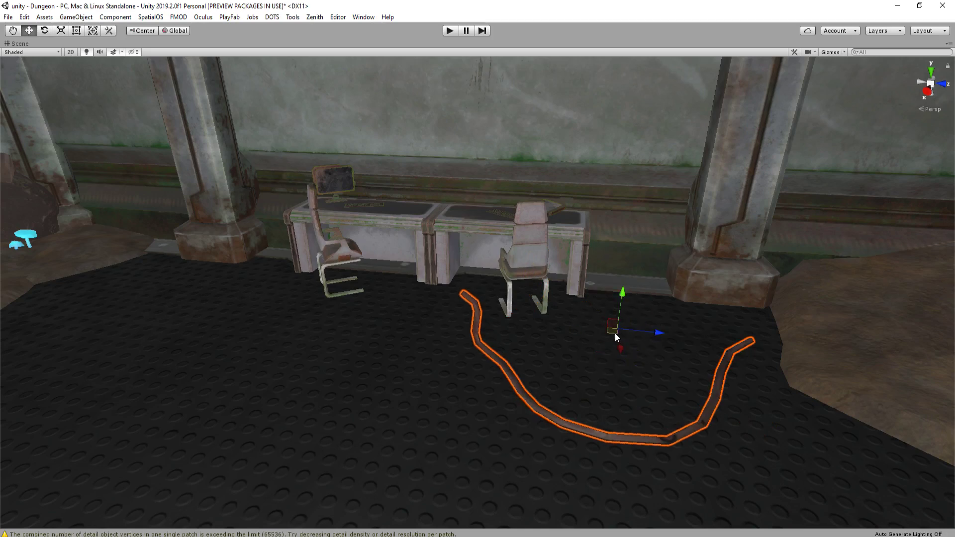
left_click_drag(615, 333, 344, 286)
key("f")
key("e")
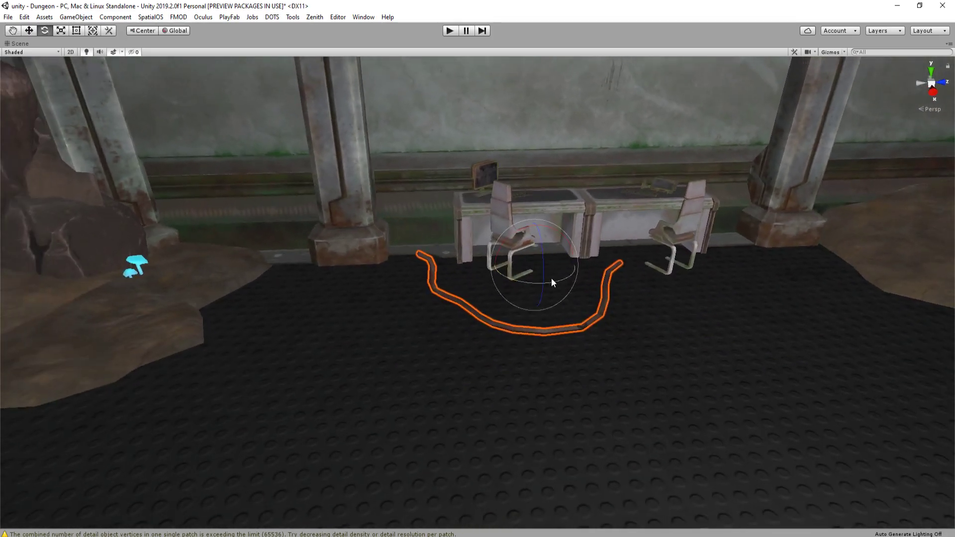
left_click_drag(550, 277, 599, 292)
key("w")
left_click_drag(595, 259, 572, 311)
key("e")
key("f")
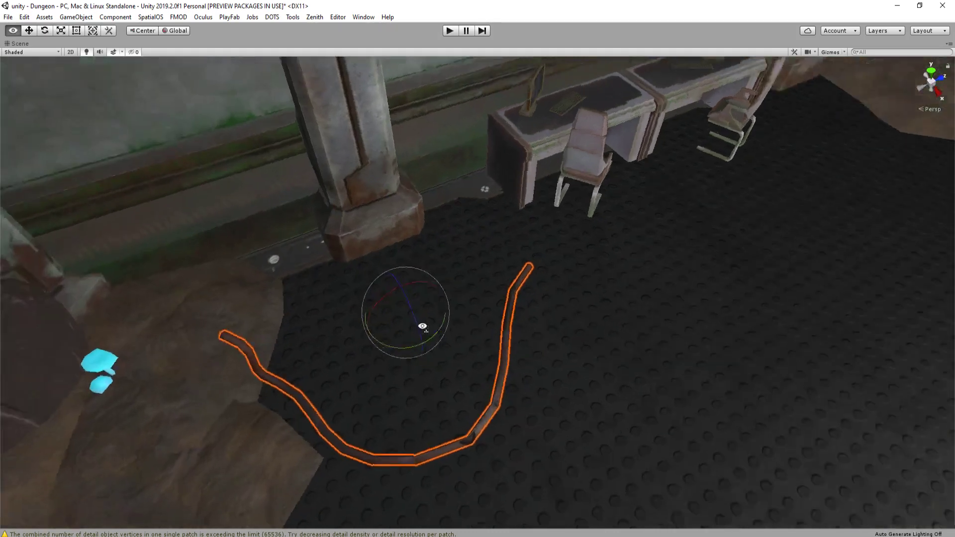
Move the cable back towards the wall so it curves around the pillar base beside the desks
key("w")
left_click_drag(410, 318, 411, 225)
key("ctrl+z")
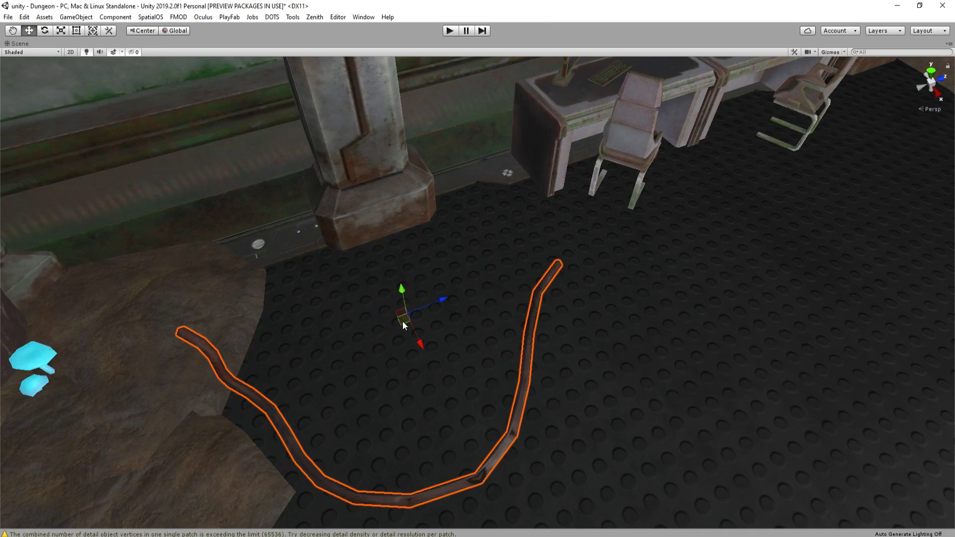
left_click_drag(405, 320, 392, 188)
right_click_drag(392, 189, 408, 176)
left_click(422, 182)
Duplicate the monitor on the left desk and place the copy on the dirt patch in the corner
right_click_drag(512, 188, 542, 232)
left_click(340, 259)
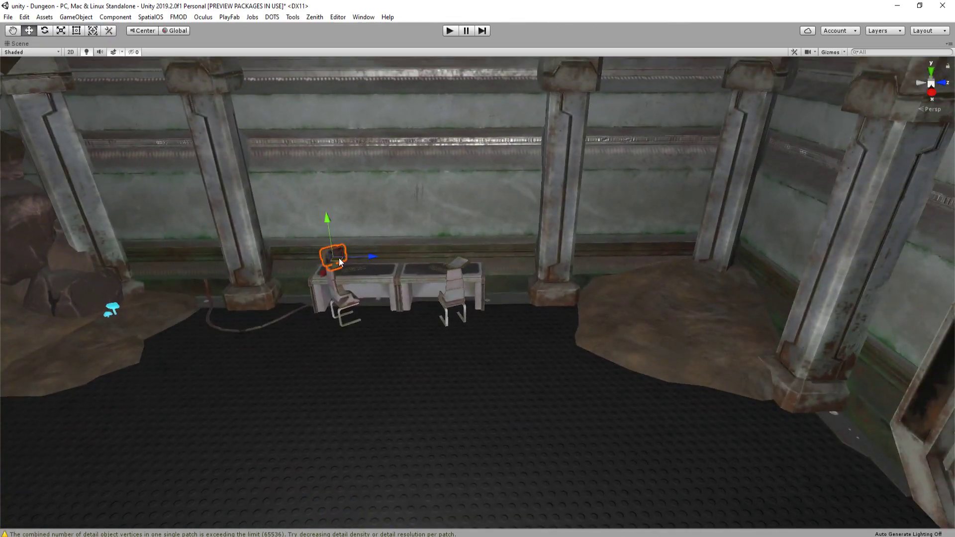
key("ctrl+d")
left_click_drag(340, 262, 732, 229)
key("f")
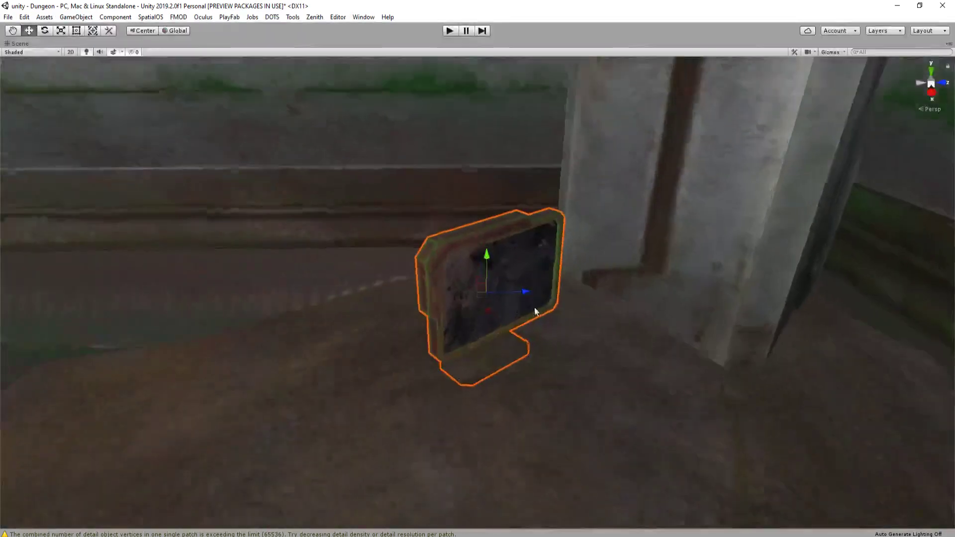
Scale the corner dirt patch beneath the tilted monitor and move it across the floor between the pillars
left_click_drag(566, 296, 586, 304, "alt")
key("e")
left_click(564, 312)
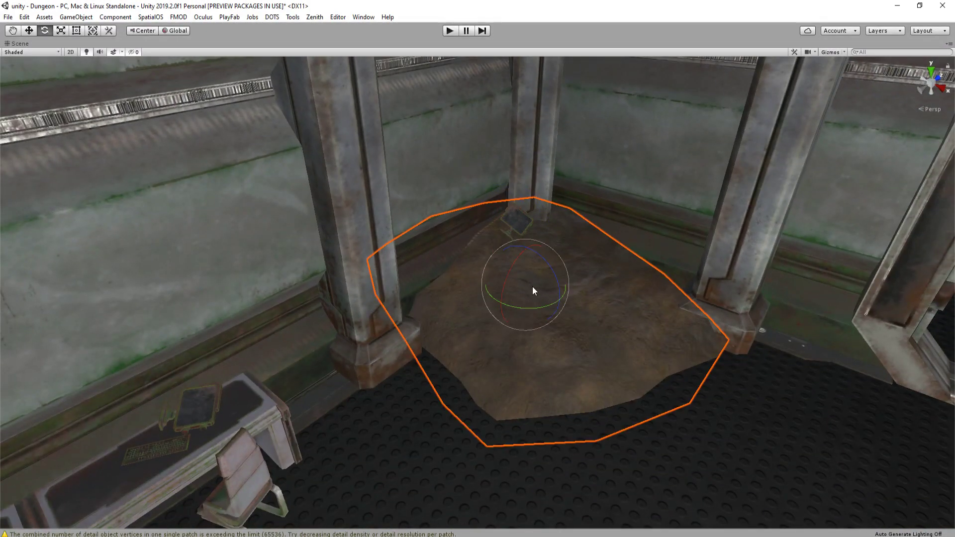
key("r")
mouse_move(532, 291)
left_mouse_down()
mouse_move(515, 291)
mouse_move(556, 266)
mouse_move(550, 294)
mouse_move(532, 254)
mouse_move(540, 279)
left_mouse_up()
key("w")
right_click_drag(567, 284, 537, 300)
left_click_drag(562, 302, 591, 278)
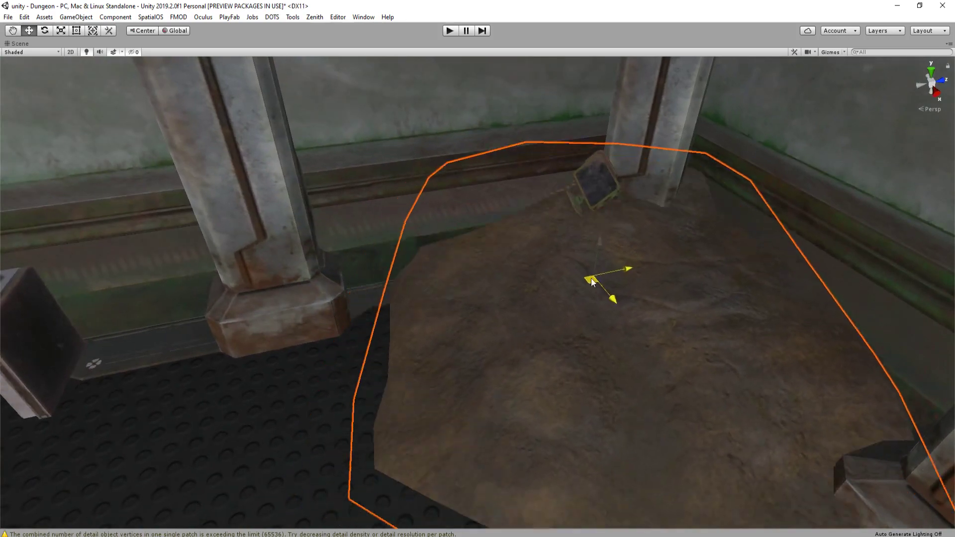
scroll(592, 282, "down", 5)
Adjust the corner monitor's height and lay a duplicate of it tipped over in the middle of the dirt patch
right_click_drag(632, 249, 430, 344)
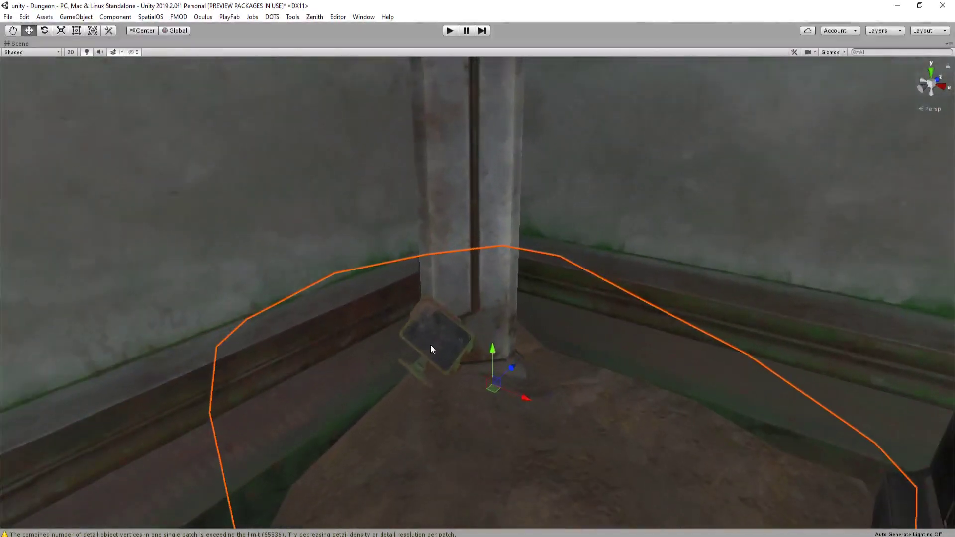
left_click(428, 347)
left_click_drag(452, 312, 456, 346)
key("ctrl+d")
left_click_drag(442, 392, 766, 377)
key("e")
right_click_drag(767, 377, 787, 412)
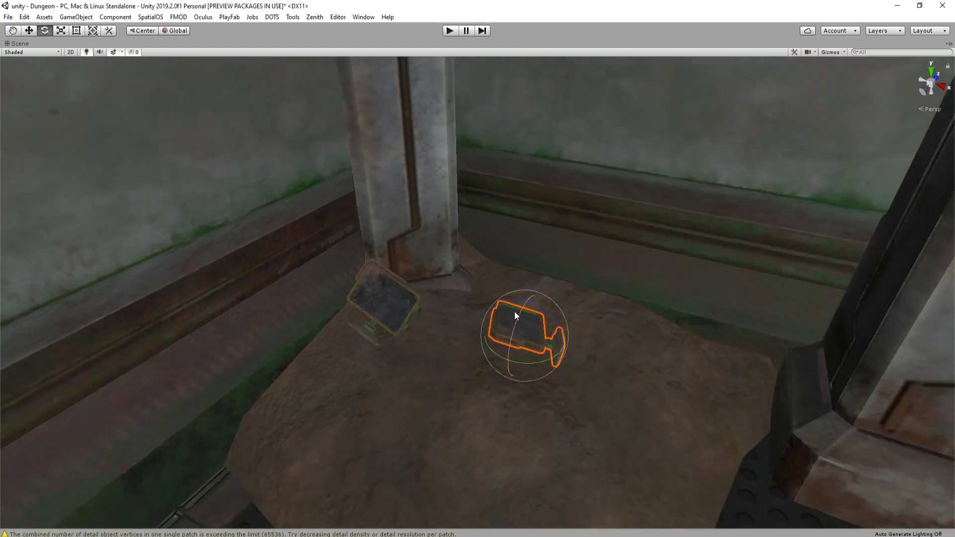
left_click_drag(514, 313, 479, 318)
left_click_drag(520, 341, 568, 342)
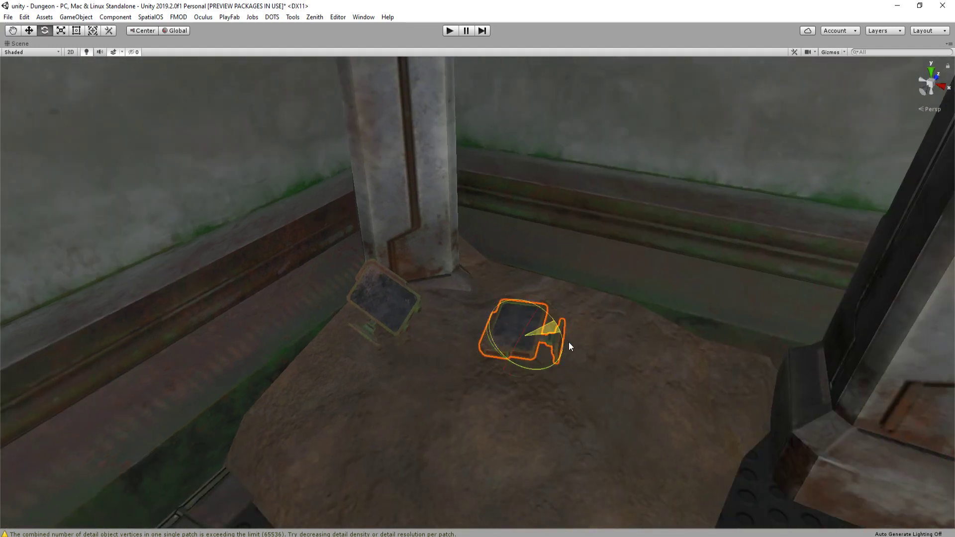
key("w")
left_click_drag(528, 310, 535, 374)
key("e")
key("w")
Place a copy of the right desk's keyboard on the dirt patch beside the tilted monitor
right_click_drag(562, 357, 353, 328)
key("a")
key("s")
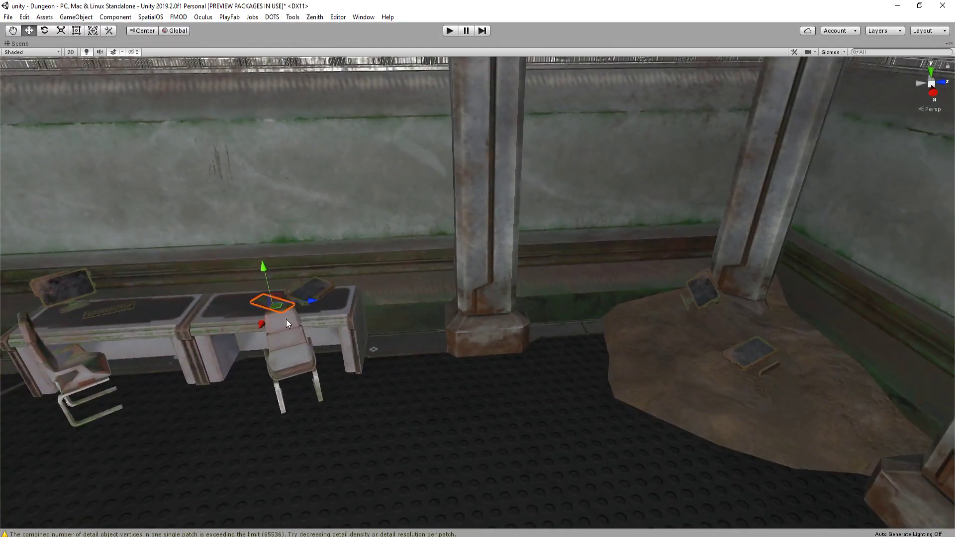
left_click_drag(278, 309, 714, 314)
key("w")
right_click_drag(713, 315, 613, 289)
key("e")
key("w")
left_click_drag(550, 253, 571, 309)
left_click_drag(560, 357, 470, 305)
key("e")
key("r")
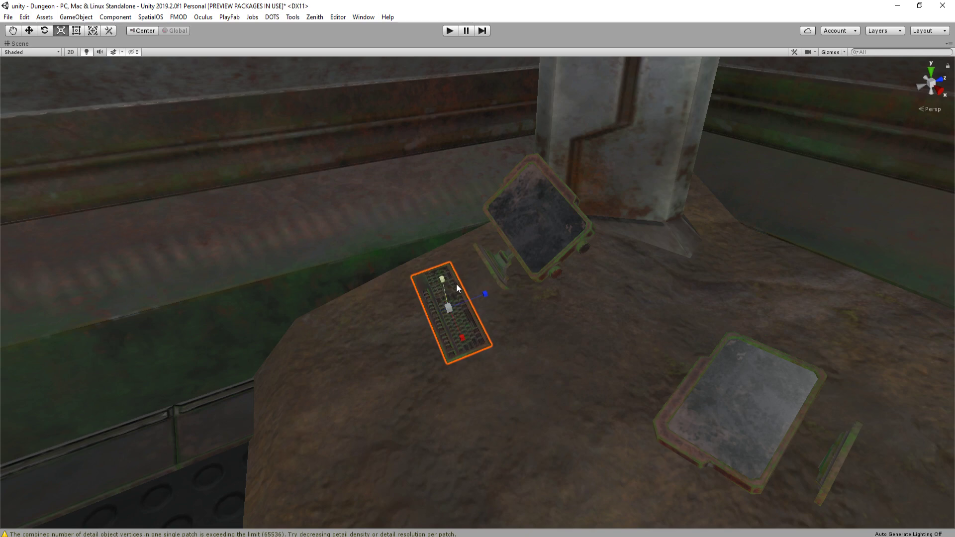
key("w")
left_click_drag(447, 273, 498, 279)
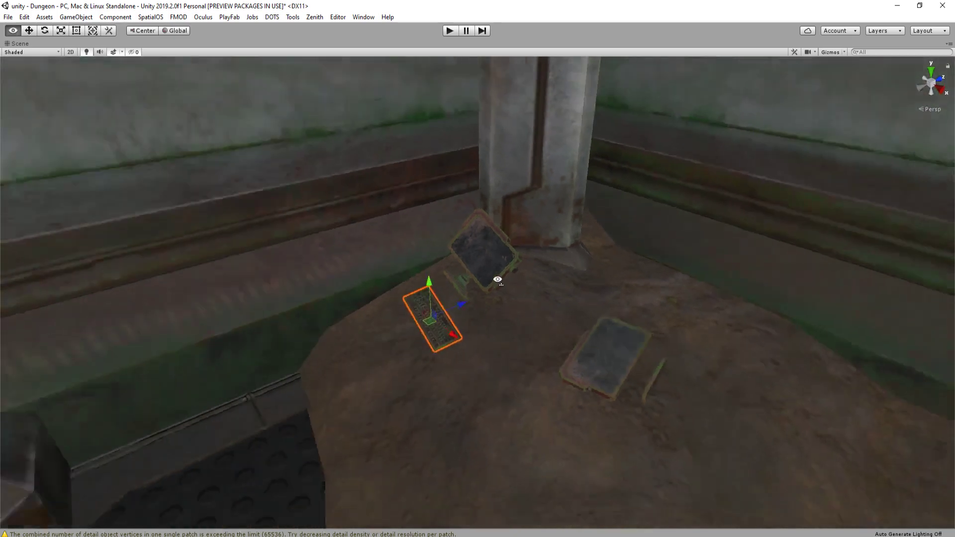
Delete the monitors and the keyboard from the corner dirt patch
right_click_drag(497, 279, 512, 296)
key("s")
left_click(545, 326)
right_click_drag(545, 326, 567, 299)
key("s")
key("w")
key("Delete")
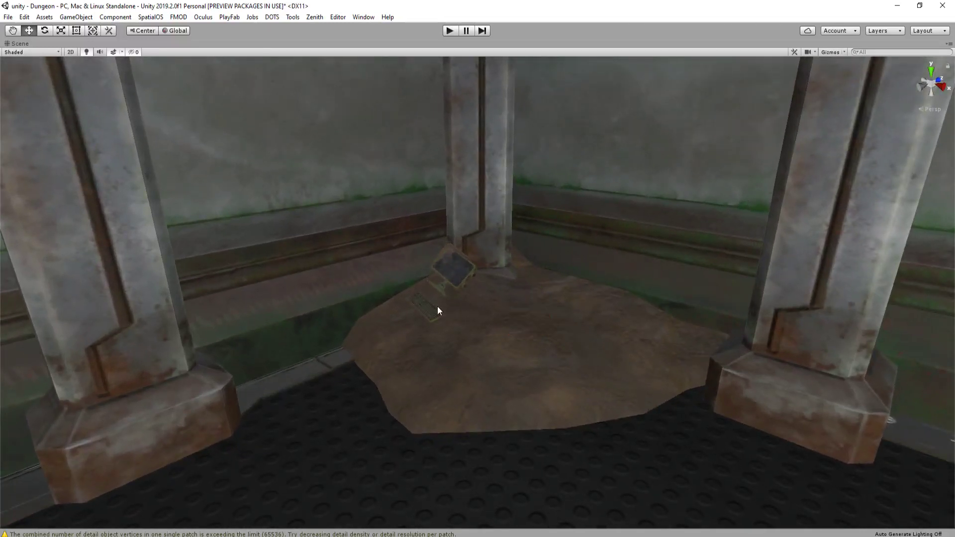
Nudge the corner dirt patch slightly along the floor
right_click_drag(437, 306, 485, 296)
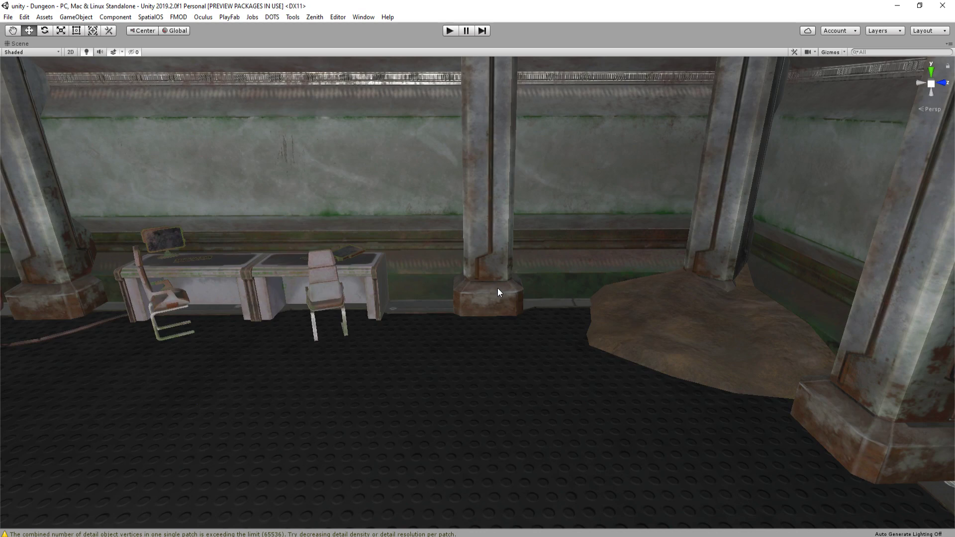
right_click_drag(520, 298, 606, 316)
left_click(593, 322)
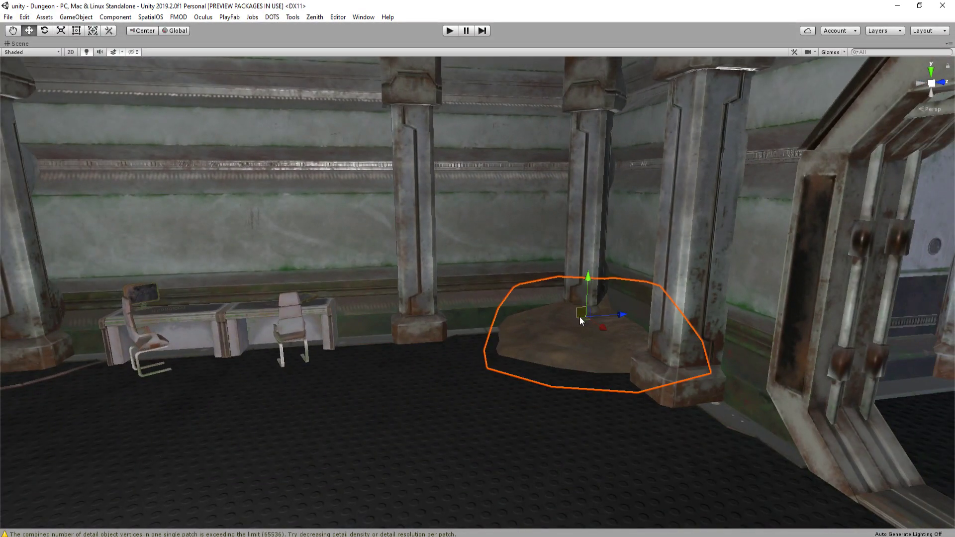
left_click_drag(580, 317, 574, 320)
right_click_drag(571, 323, 527, 298)
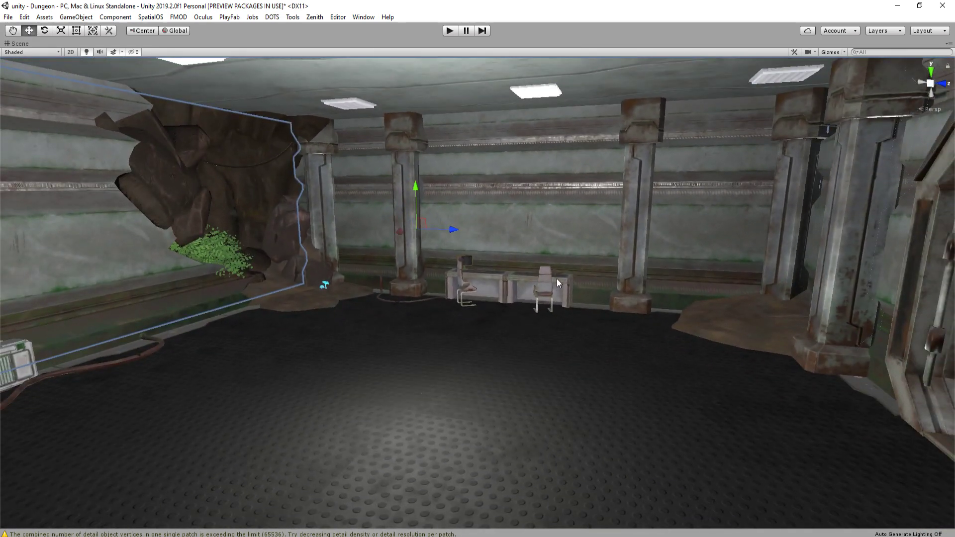
left_click(471, 263)
right_click_drag(584, 309, 756, 290)
left_click(598, 318)
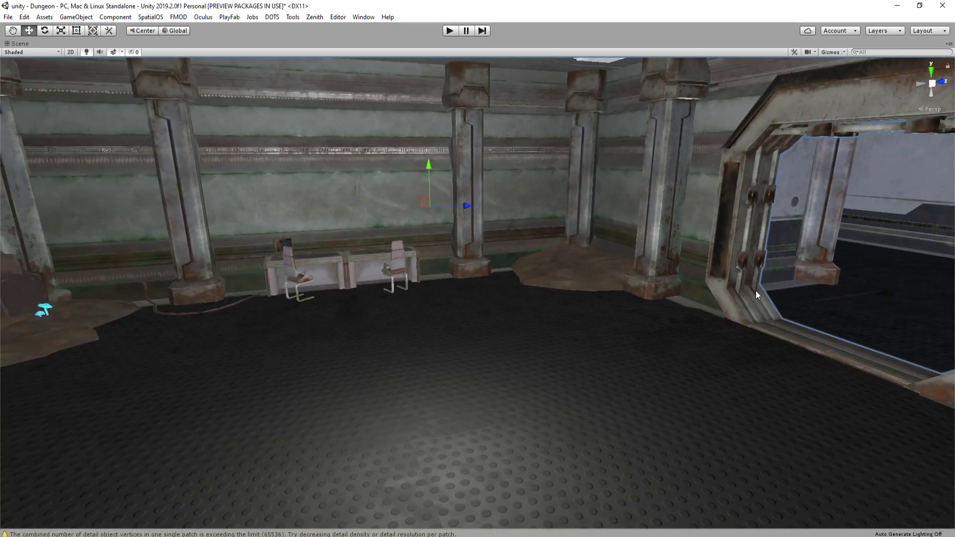
right_click_drag(729, 363, 622, 349)
Duplicate the chair at the right desk and tip the copy over on the corner dirt patch
left_click(421, 311)
mouse_move(421, 311)
right_mouse_down()
mouse_move(443, 314)
mouse_move(428, 324)
right_mouse_up()
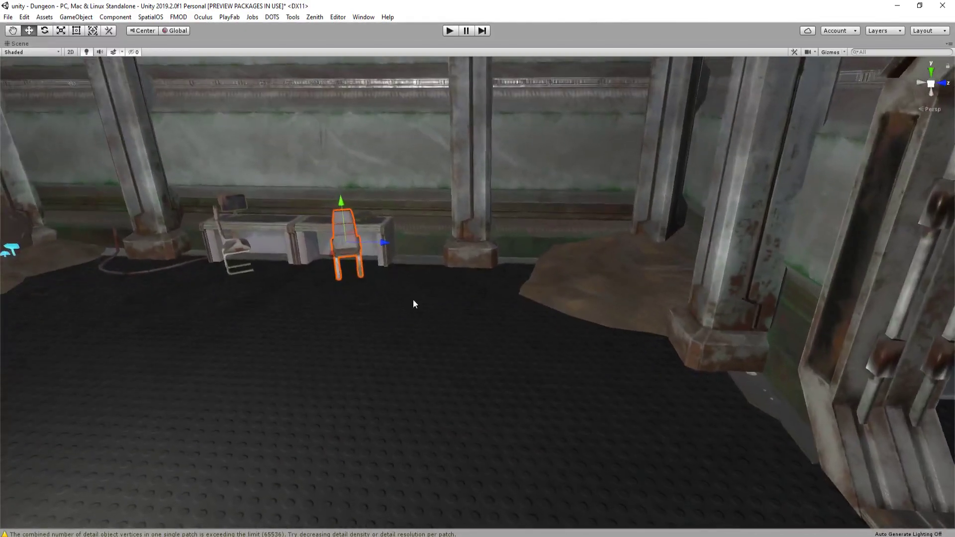
key("ctrl+d")
left_click_drag(345, 250, 584, 215)
key("e")
right_click_drag(584, 214, 598, 251)
key("w")
left_click_drag(557, 238, 581, 246)
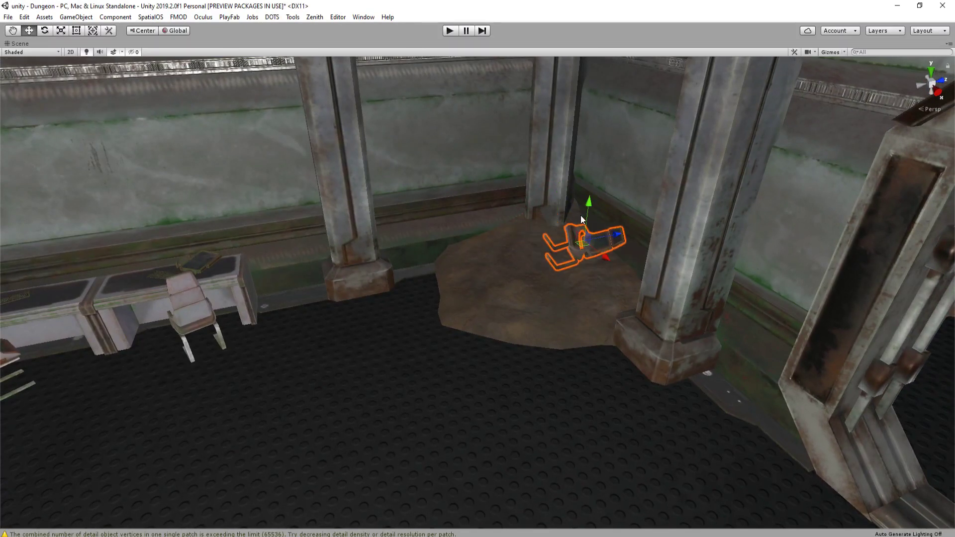
key("e")
right_click_drag(577, 238, 578, 323)
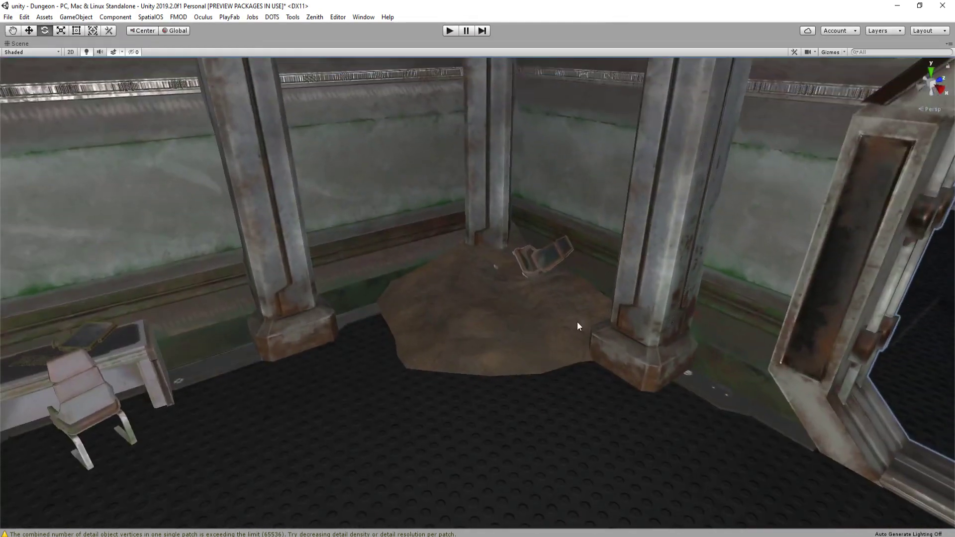
Rescale the dirt patch under the fallen chair
left_click(491, 285)
key("r")
left_click_drag(487, 280, 529, 283)
key("w")
Rotate the fallen chair so its legs point towards the corner pillar and adjust its height on the dirt
left_click(551, 259)
right_click_drag(551, 259, 545, 351)
left_click(545, 351)
left_click(596, 312)
key("e")
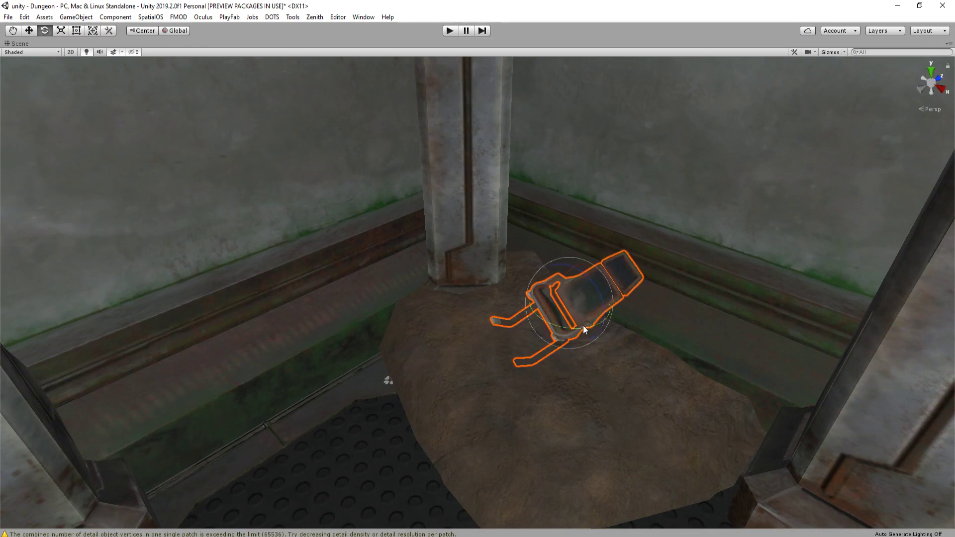
mouse_move(583, 326)
left_mouse_down()
mouse_move(490, 332)
mouse_move(566, 294)
mouse_move(559, 276)
mouse_move(566, 320)
mouse_move(557, 306)
mouse_move(580, 281)
mouse_move(575, 270)
mouse_move(583, 288)
mouse_move(551, 299)
mouse_move(597, 316)
left_mouse_up()
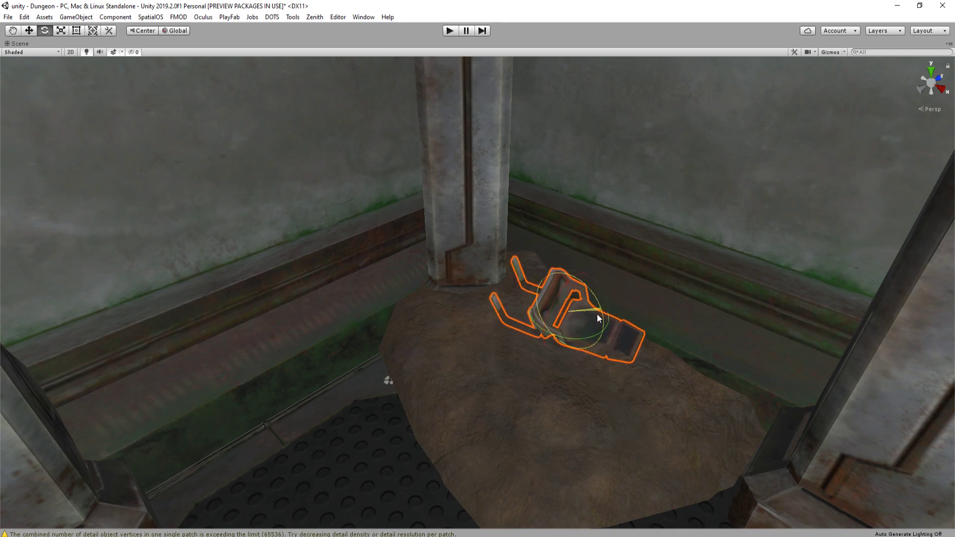
key("w")
left_click_drag(572, 282, 573, 273)
Duplicate the fallen chair, move the copy to the desk-side edge of the dirt patch and turn it
right_click_drag(573, 273, 563, 239)
key("w")
key("s")
left_click(485, 243)
key("s")
right_click_drag(561, 291, 570, 313)
key("w")
left_click(571, 312)
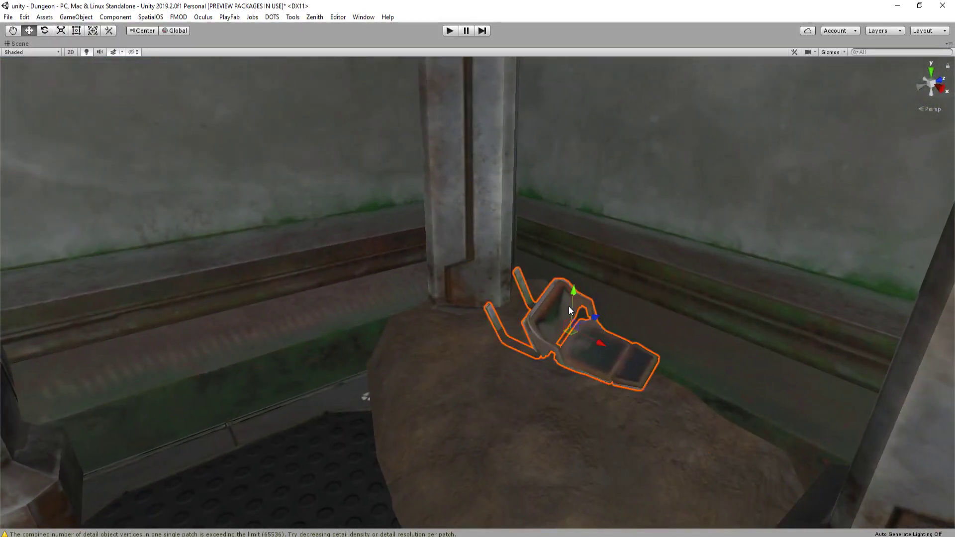
key("ctrl+d")
left_click_drag(569, 337, 390, 401)
key("e")
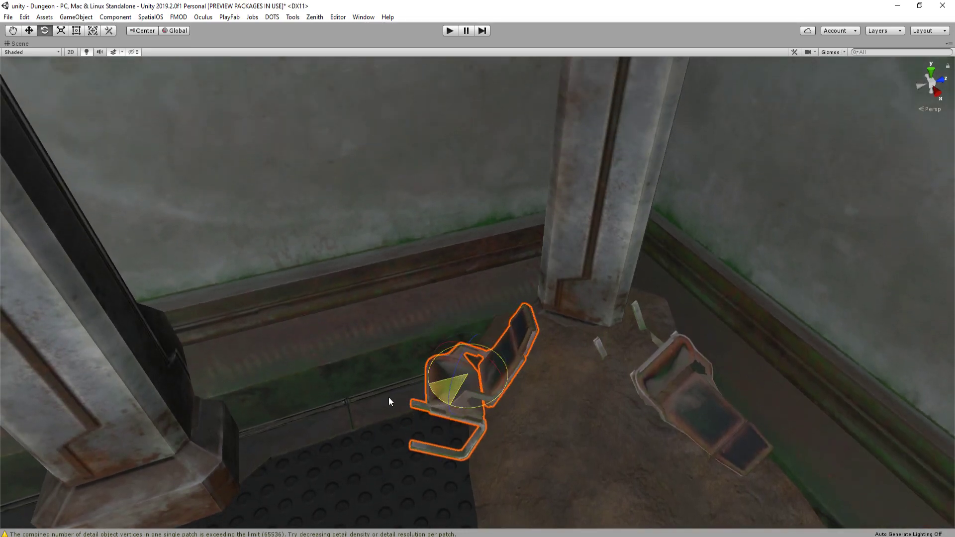
Move and rotate the duplicated chair so it leans against the corner pillar beside the fallen chair
key("w")
left_click_drag(465, 386, 536, 309)
key("e")
key("w")
left_click_drag(521, 352, 561, 312)
key("e")
key("w")
scroll(572, 308, "up", 5)
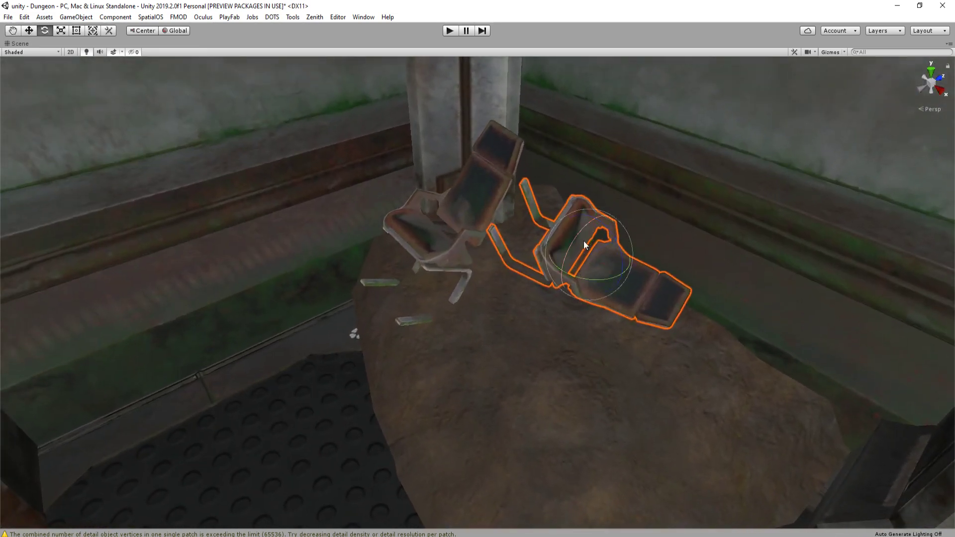
scroll(592, 266, "down", 10)
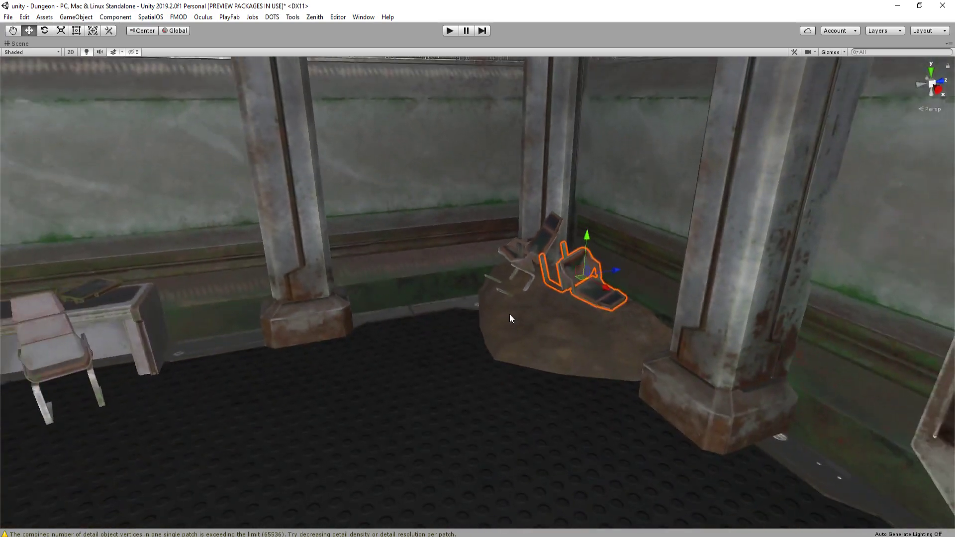
Adjust the dirt patch under the two chairs, checking its edge from floor level
left_click(510, 316)
key("a")
right_click_drag(511, 315, 707, 252)
key("w")
key("d")
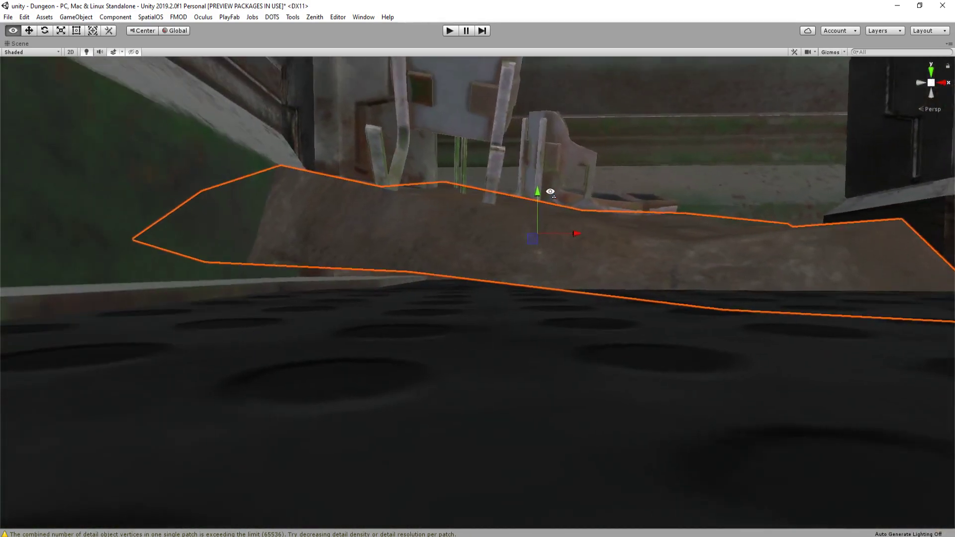
left_click_drag(548, 192, 559, 210, "alt")
key("r")
key("w")
key("r")
key("w")
right_click_drag(551, 227, 424, 312)
Flatten the dirt patch by scaling down its height
left_click(463, 269)
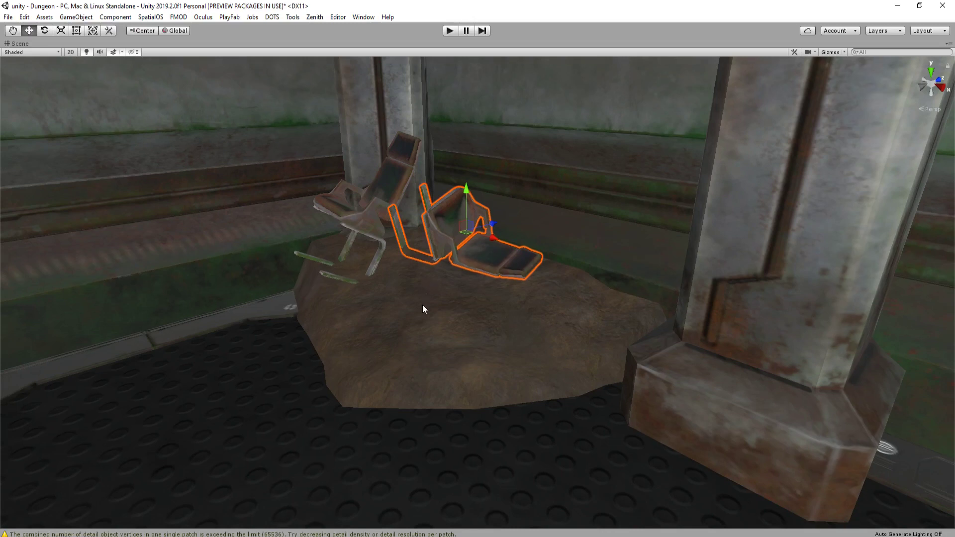
left_click(424, 311)
key("f")
key("e")
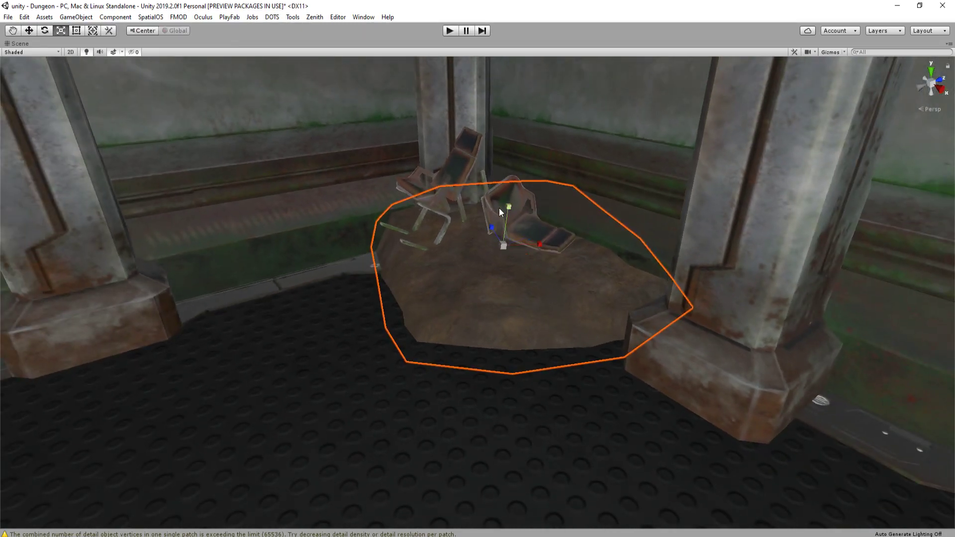
left_click_drag(499, 209, 497, 261)
right_click_drag(497, 261, 528, 291)
key("w")
Shift the fallen chair slightly on the flattened dirt patch
left_click(568, 312)
left_click(563, 326)
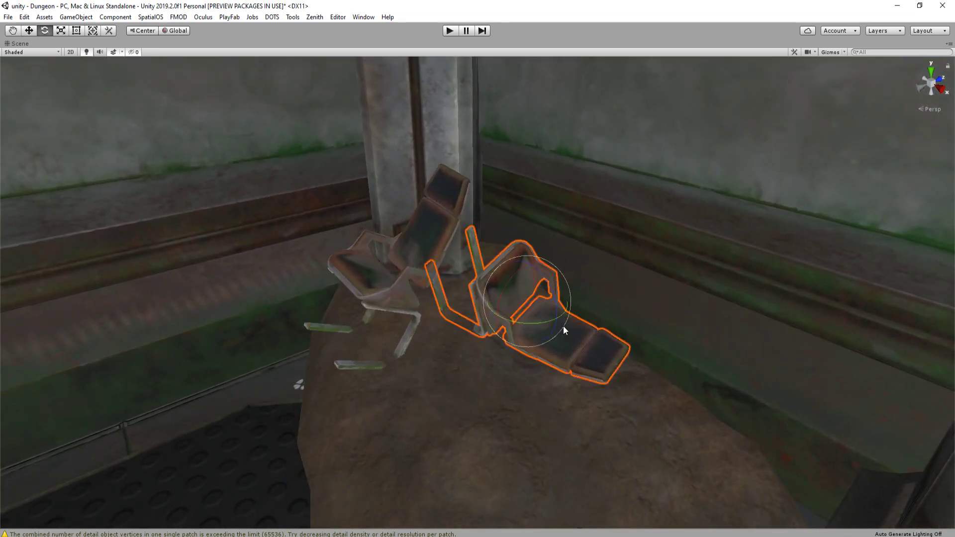
key("w")
mouse_move(559, 321)
left_mouse_down()
mouse_move(544, 319)
mouse_move(552, 324)
left_mouse_up()
Tilt the second chair against the corner pillar, adjust it along its local axes and undo the last change
right_click_drag(552, 324, 402, 249)
key("e")
left_click_drag(484, 297, 473, 248)
key("x")
key("w")
left_click_drag(479, 236, 483, 229)
left_click_drag(470, 263, 516, 210, "alt")
key("e")
key("w")
key("ctrl+z")
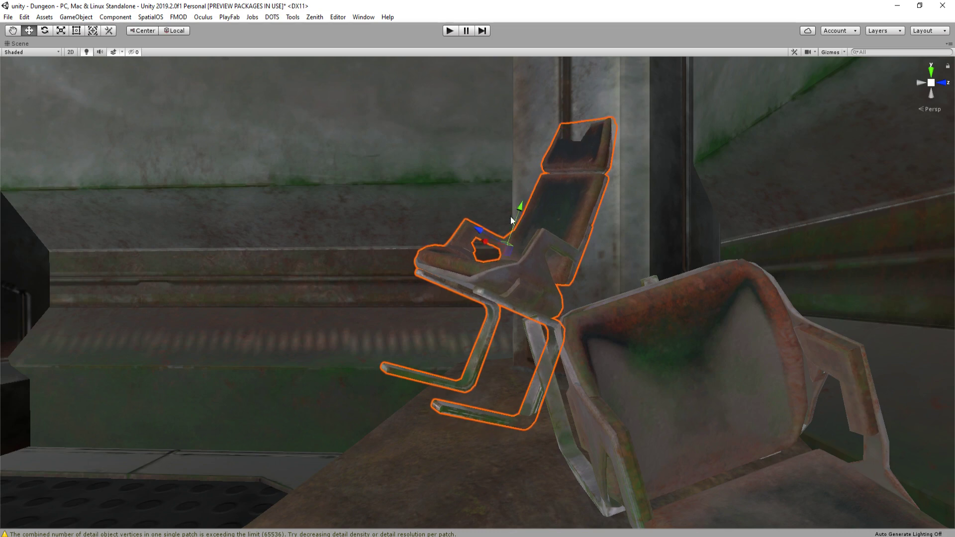
Place a copy of the left desk's monitor on the seat of the chair leaning against the corner pillar
left_click_drag(486, 243, 446, 278, "alt")
scroll(663, 279, "down", 5)
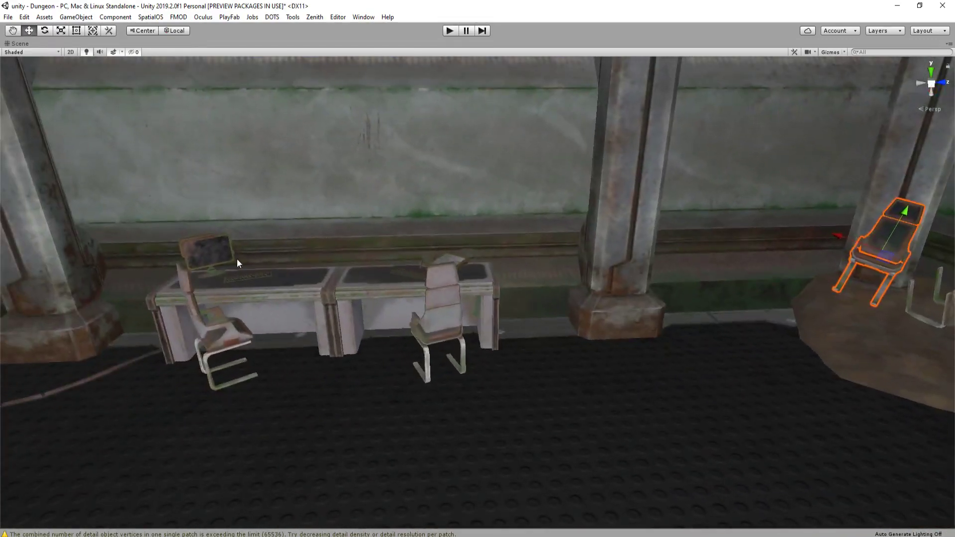
left_click(214, 253)
left_click_drag(213, 253, 178, 328, "alt")
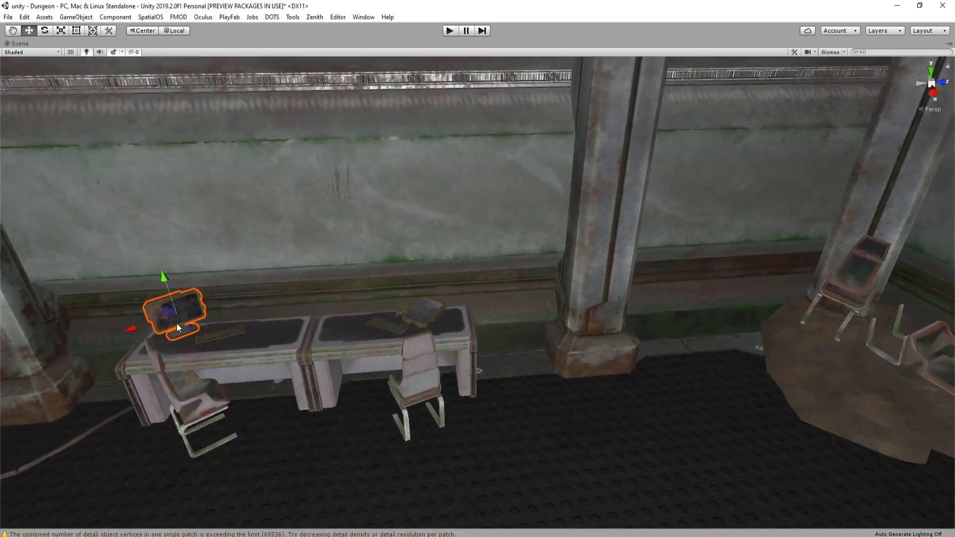
left_click(840, 313)
left_click_drag(863, 247, 834, 273, "alt")
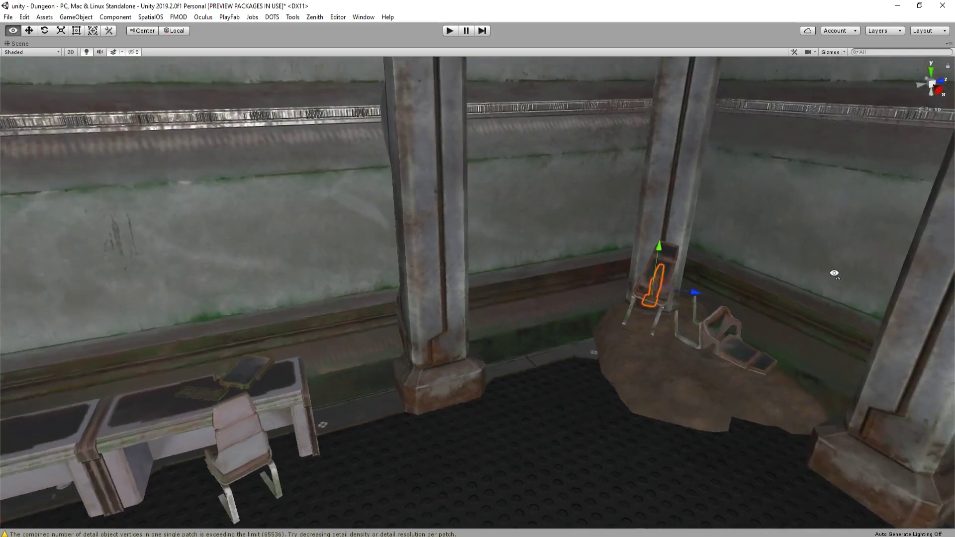
key("f")
Rotate the monitor on the leaning chair so its screen faces away from the backrest
key("e")
left_click_drag(523, 374, 529, 321)
key("w")
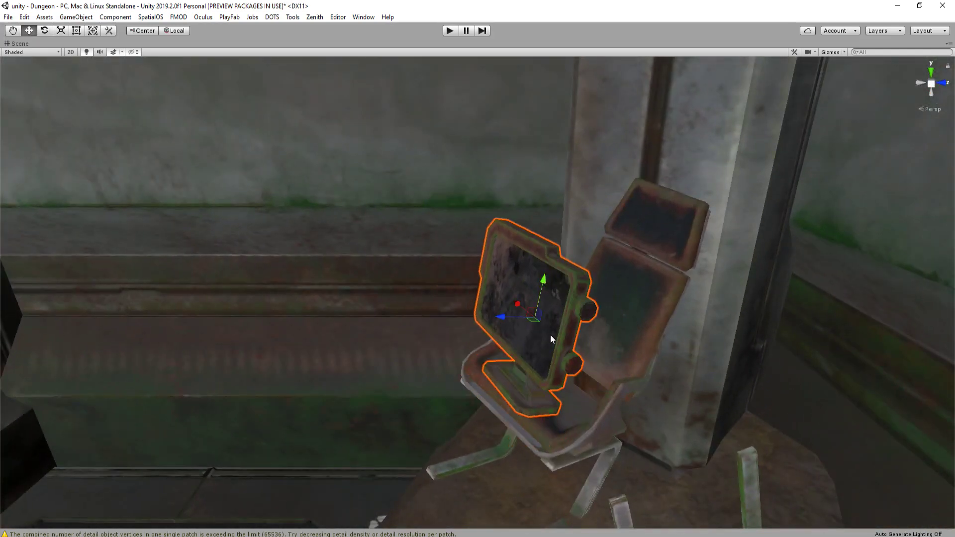
left_click_drag(544, 281, 608, 279)
key("e")
left_click_drag(577, 327, 180, 296)
right_click_drag(366, 298, 439, 279)
key("s")
key("w")
Tilt the monitor back and fit it onto the seat against the chair's backrest
left_click(416, 244)
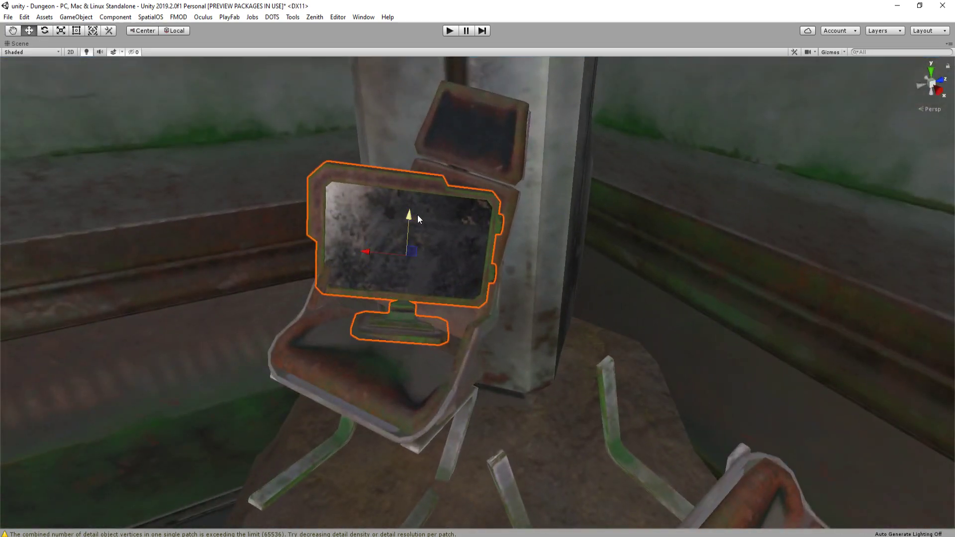
key("e")
left_click_drag(418, 215, 419, 262)
key("w")
left_click(423, 235)
left_click(430, 234)
left_click_drag(422, 218, 435, 219)
Remove the monitor from the chair leaning against the corner pillar
right_click_drag(434, 219, 398, 202)
left_click(380, 182)
right_click_drag(578, 235, 420, 221)
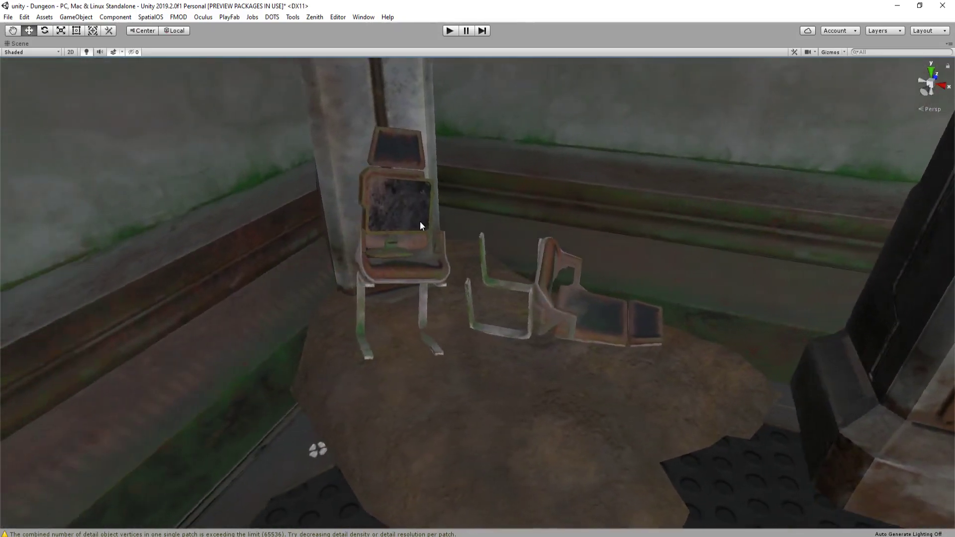
left_click(420, 222)
right_click_drag(539, 225, 271, 286)
Place a copy of the desk keyboard on the seat of the chair leaning against the corner pillar
left_click(346, 235)
left_click_drag(217, 261, 762, 273)
right_click_drag(684, 279, 618, 327)
key("e")
key("w")
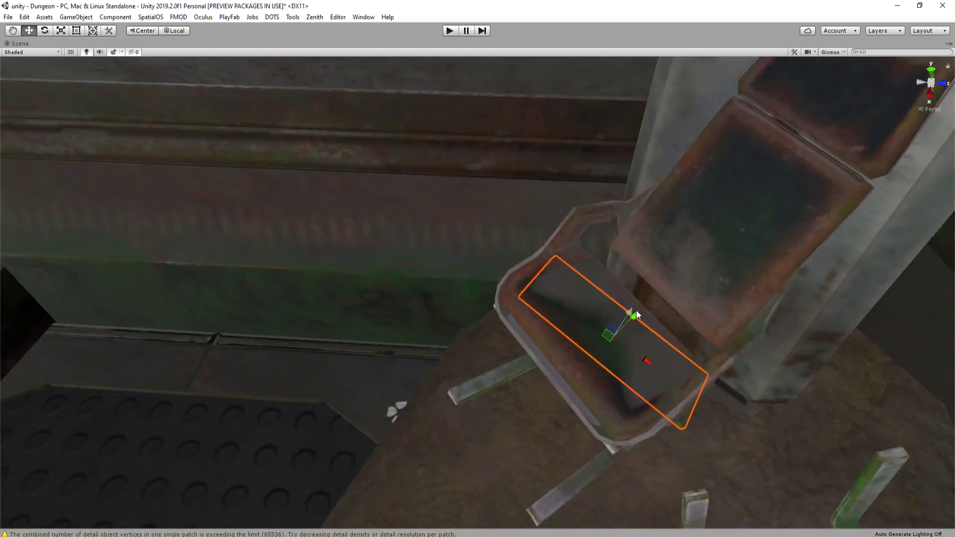
Raise the keyboard out of the chair seat and shift it clear of the backrest
left_click_drag(630, 310, 650, 305)
right_click_drag(651, 305, 440, 274)
left_click(453, 264)
left_click(447, 286)
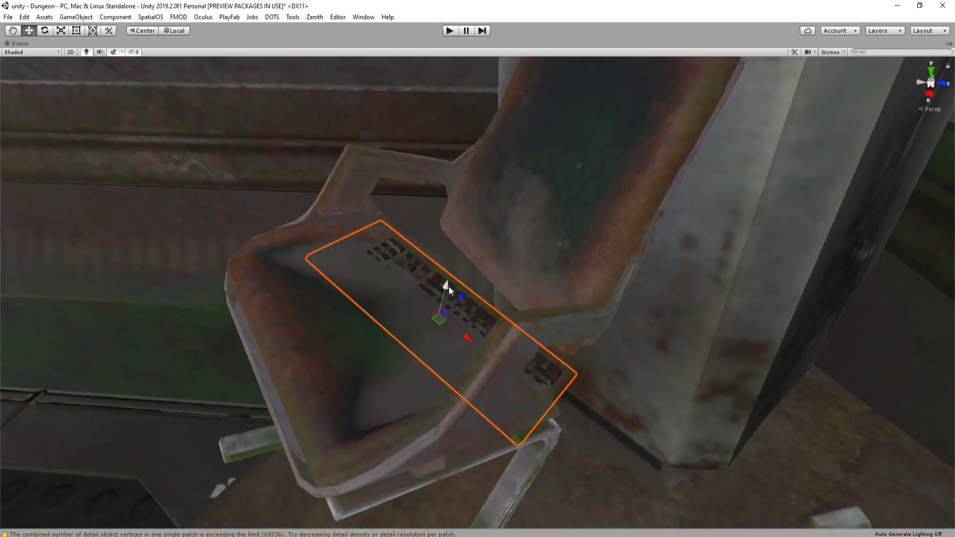
left_click_drag(447, 287, 407, 303)
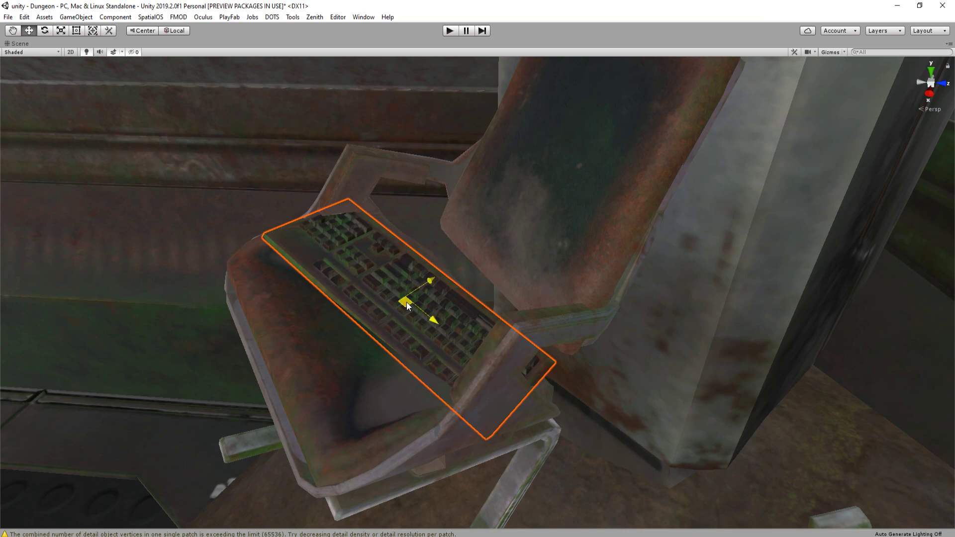
Turn the keyboard on the leaning chair's seat and adjust its position
right_click_drag(407, 302, 585, 258)
key("e")
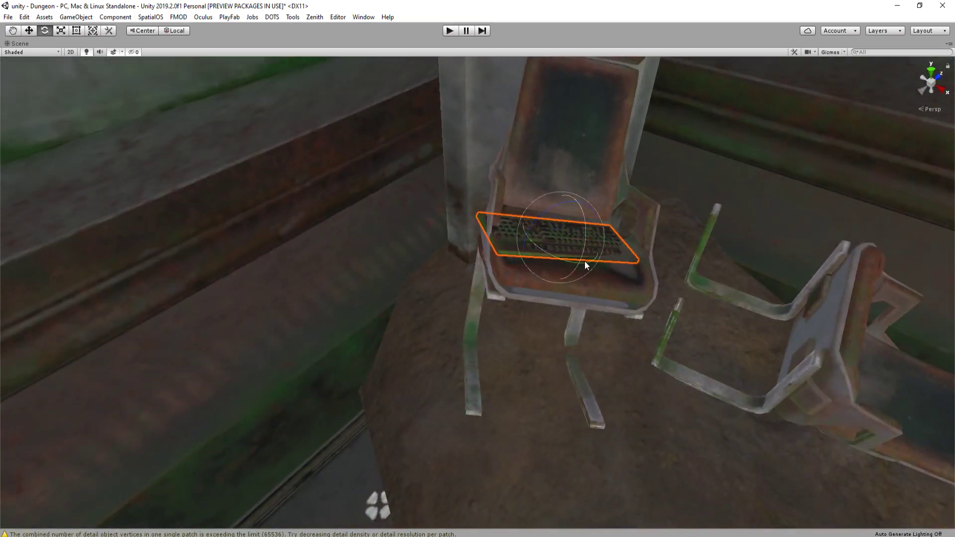
left_click_drag(585, 265, 553, 277)
right_click_drag(553, 277, 467, 326)
scroll(256, 335, "down", 3)
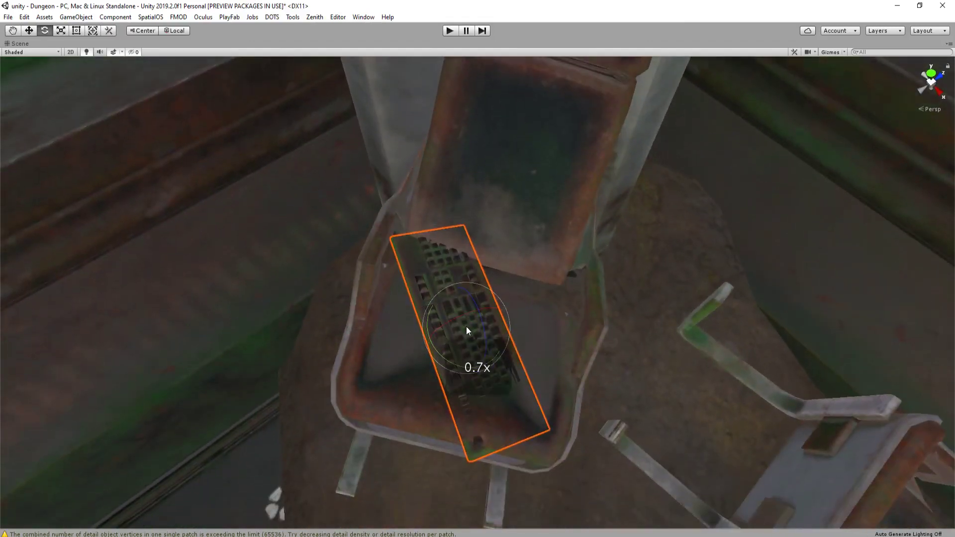
left_click_drag(488, 324, 559, 350)
right_click_drag(559, 351, 393, 330)
key("w")
left_click_drag(366, 334, 379, 345)
Duplicate the dirt patch under the toppled chairs and lay the copy beside it, widening the dirt toward the desks
right_click_drag(379, 345, 505, 332)
left_click(416, 241)
left_click(514, 347)
key("ctrl+d")
left_click_drag(561, 322, 465, 323)
key("e")
key("w")
key("e")
key("w")
right_click_drag(476, 324, 420, 306)
key("r")
key("w")
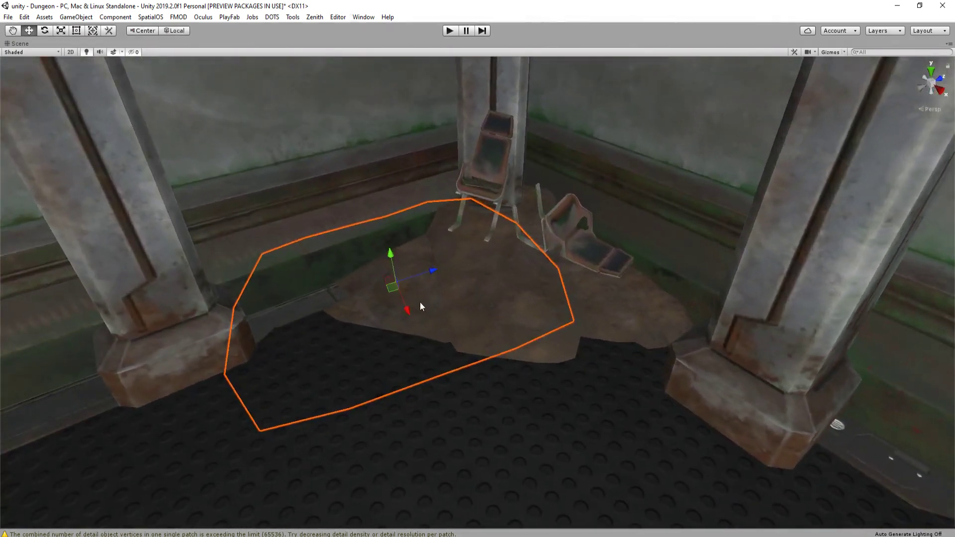
left_click_drag(421, 306, 416, 253)
Place a copy of the right desk's monitor on the dirt patch near the toppled chairs
right_click_drag(416, 253, 378, 258)
left_click(342, 309)
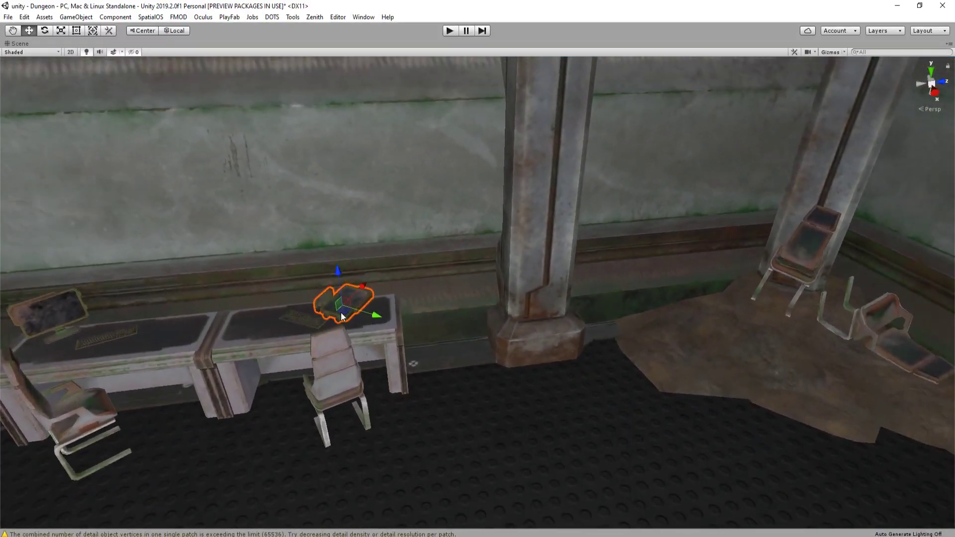
left_click_drag(341, 312, 824, 340)
right_click_drag(824, 339, 619, 330)
Lay the copied monitor on its back on the dirt in front of the leaning chair
key("e")
mouse_move(619, 330)
left_mouse_down()
mouse_move(420, 365)
mouse_move(571, 295)
mouse_move(600, 311)
mouse_move(629, 294)
mouse_move(610, 323)
left_mouse_up()
key("w")
right_click_drag(611, 323, 573, 378)
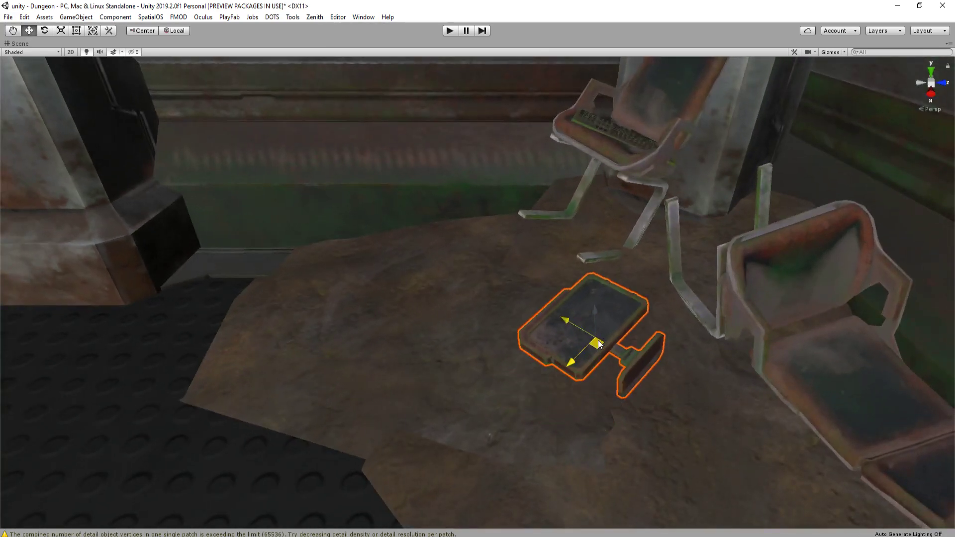
right_click_drag(599, 343, 668, 290)
left_click(634, 311)
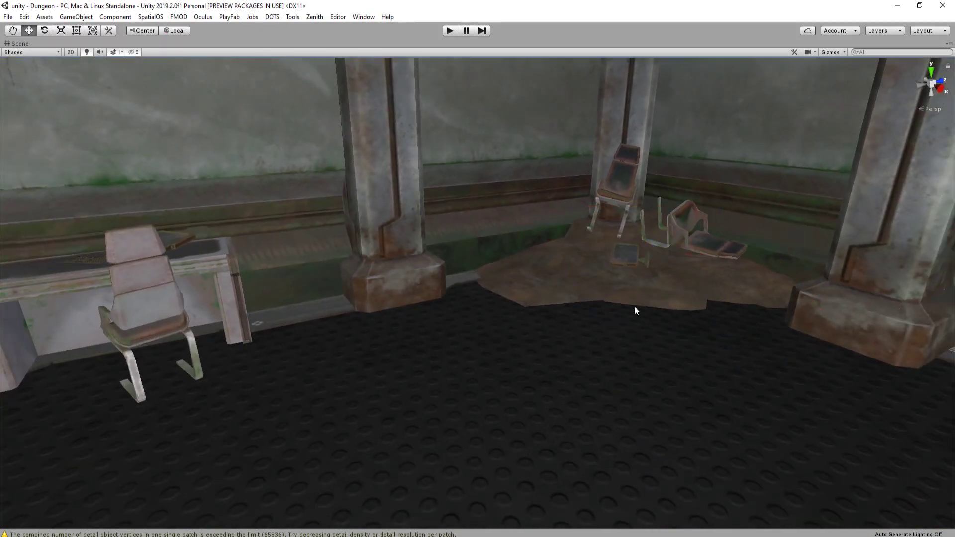
Bring a copy of the cable beside the crates across the room and rotate it
right_click_drag(612, 301, 546, 320)
left_click(536, 332)
right_click_drag(616, 331, 667, 332)
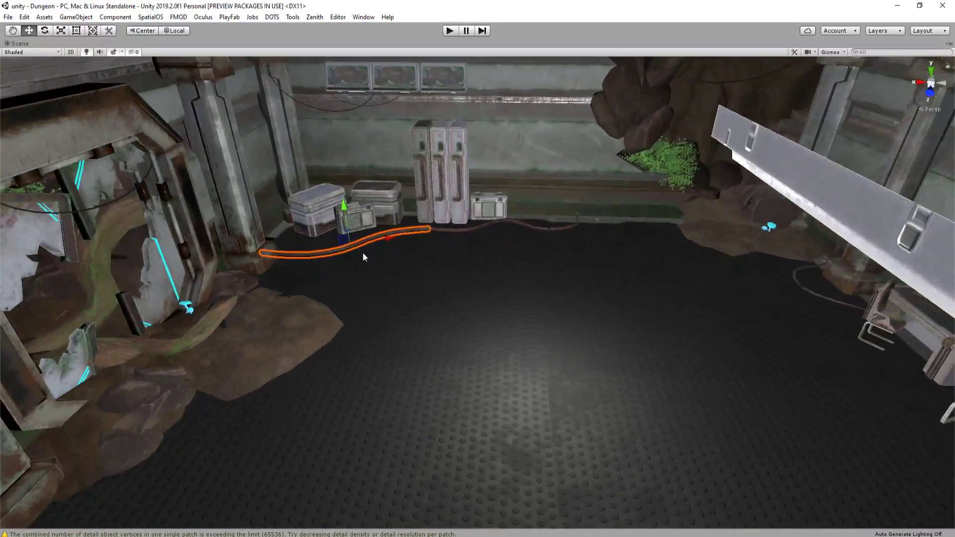
left_click_drag(347, 249, 840, 440)
right_click_drag(378, 344, 577, 323)
key("e")
left_click_drag(425, 316, 301, 361)
Move the copied cable across the dirt patch in the toppled chairs' corner
right_click_drag(301, 361, 457, 366)
key("w")
left_click_drag(504, 351, 716, 213)
right_click_drag(716, 213, 743, 214)
key("f")
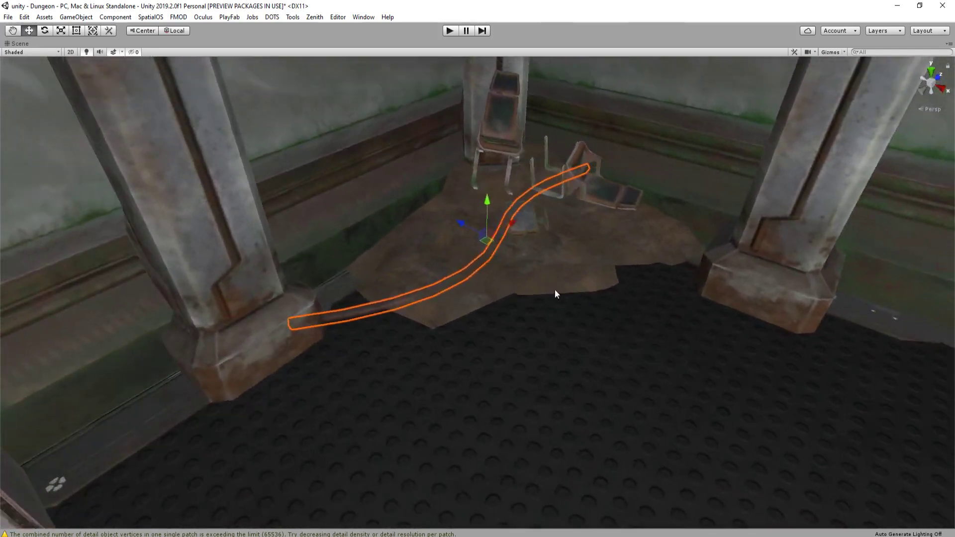
Rotate the copied cable and pull it onto the floor in front of the dirt patch
key("e")
left_click_drag(505, 255, 416, 345)
key("w")
key("s")
right_click_drag(456, 344, 577, 358)
key("f")
Level the cable on the floor and move it so one end reaches the open doorway
key("e")
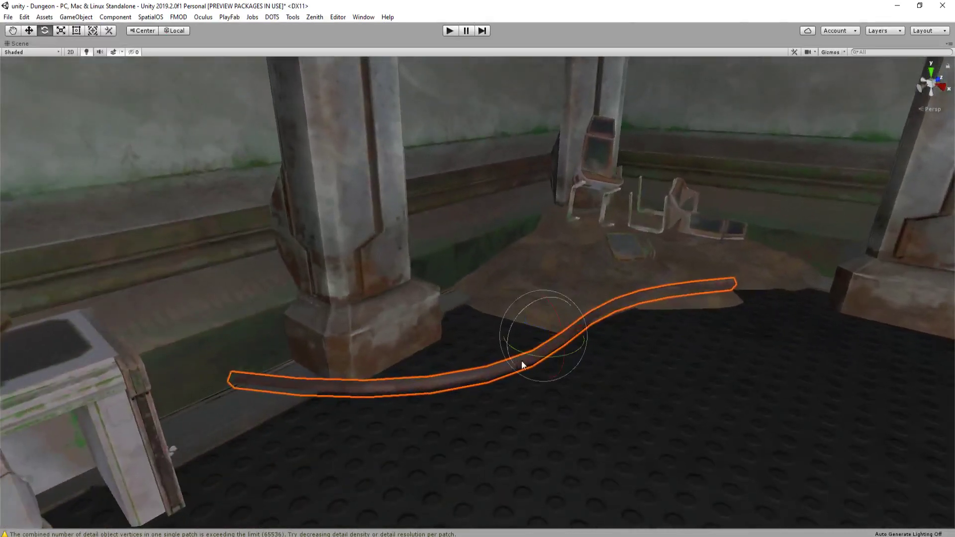
left_click_drag(521, 360, 553, 353)
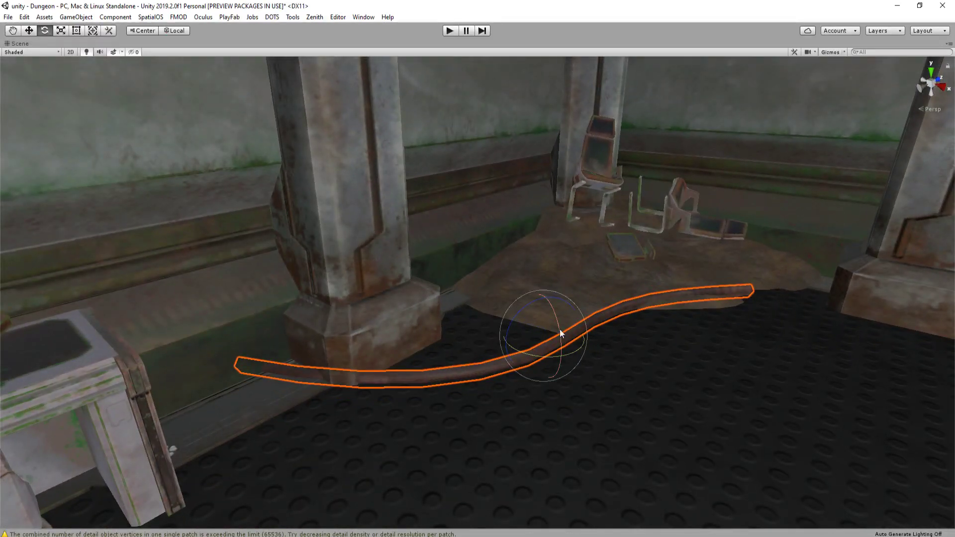
key("w")
left_click_drag(554, 297, 547, 300)
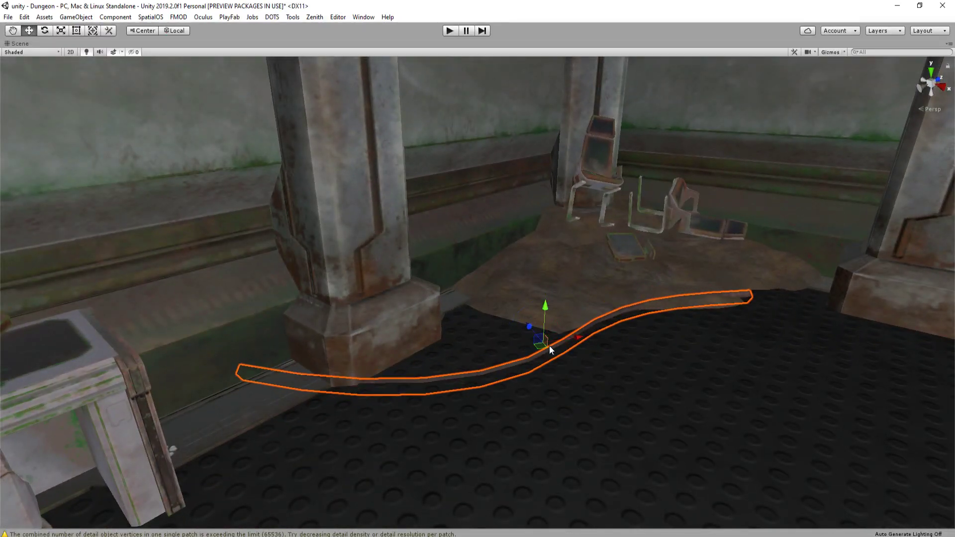
left_click_drag(549, 345, 400, 319)
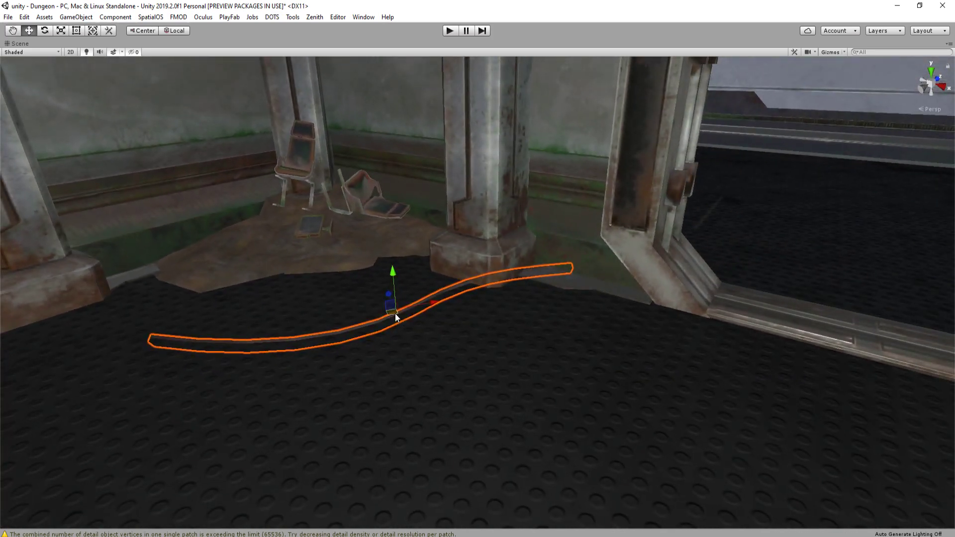
scroll(502, 365, "up", 4)
left_click_drag(530, 336, 273, 388)
Try to extend the doorway cable with a duplicate laid end to end across the floor
key("e")
key("w")
key("ctrl+d")
key("e")
key("w")
left_click(301, 303)
left_click(289, 292)
right_click_drag(357, 371, 360, 395)
key("e")
key("r")
key("w")
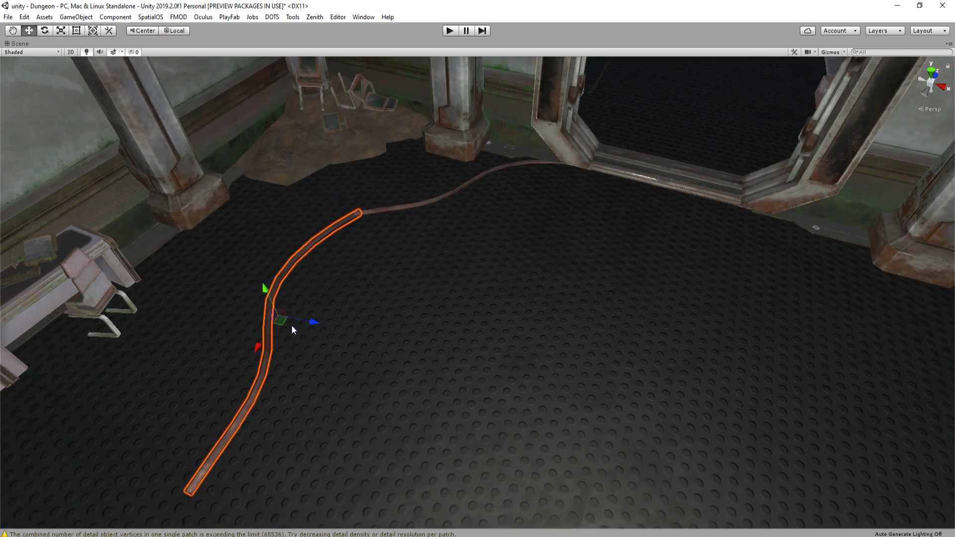
Rotate and shift the duplicate cable section, and delete it
key("e")
left_click_drag(285, 343, 333, 335)
key("w")
left_click_drag(287, 312, 386, 327)
right_click_drag(386, 327, 515, 306)
key("Delete")
Place a copy of the long wavy cable in the middle of the floor and rotate it toward the doorway cable
right_click_drag(652, 296, 616, 328)
key("ctrl+z")
left_click(395, 274)
key("e")
left_click_drag(590, 296, 436, 330)
key("shift+space")
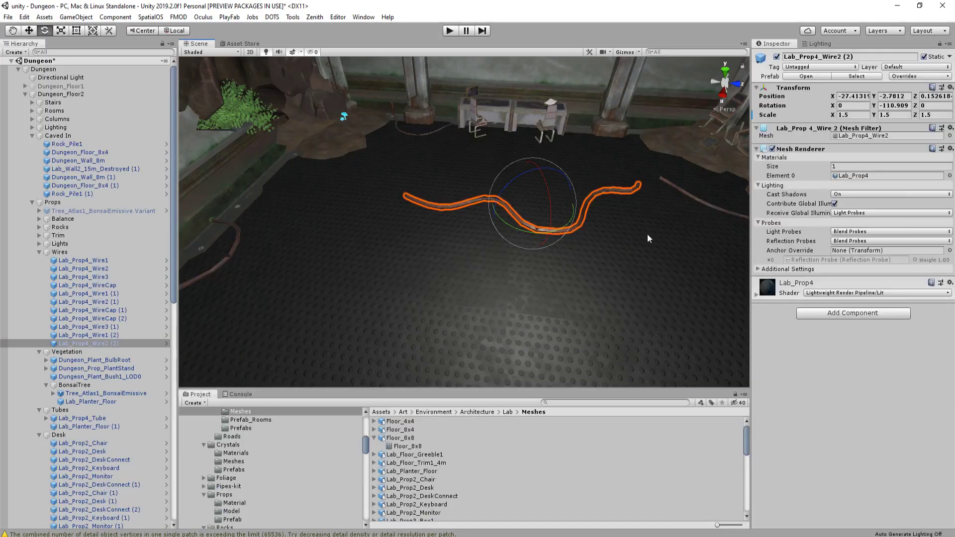
key("r")
left_click_drag(520, 184, 558, 244)
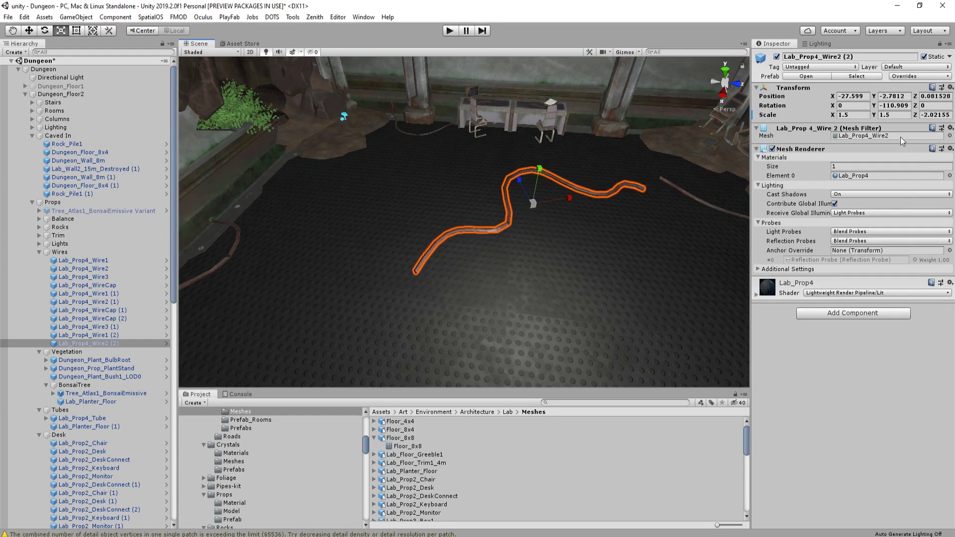
key("ctrl+z")
Mirror the wavy floor cable by setting its Z scale to -1.5
left_click(941, 113)
key("Home")
type("-")
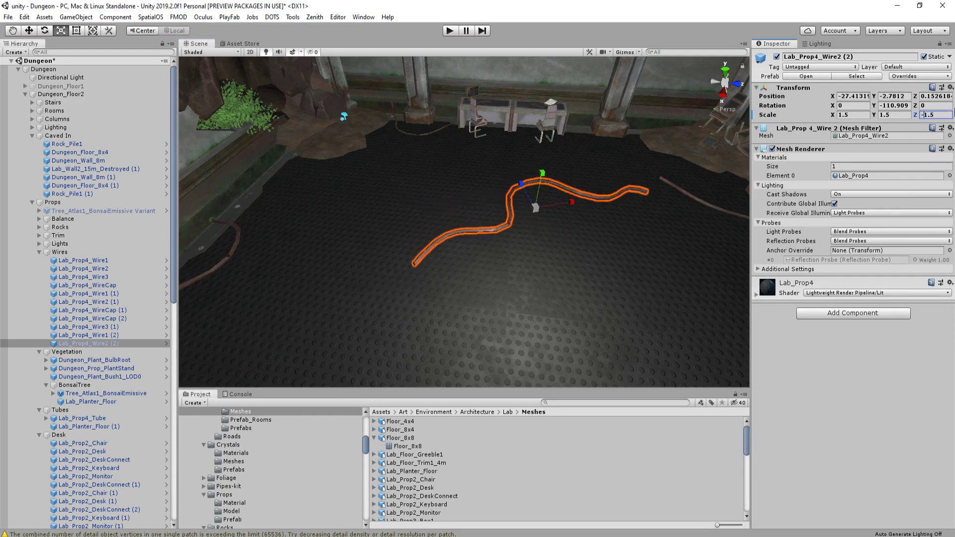
Move the mirrored cable so its end meets the free end of the doorway cable
right_click_drag(572, 224, 358, 228)
key("shift+space")
scroll(478, 224, "down", 3)
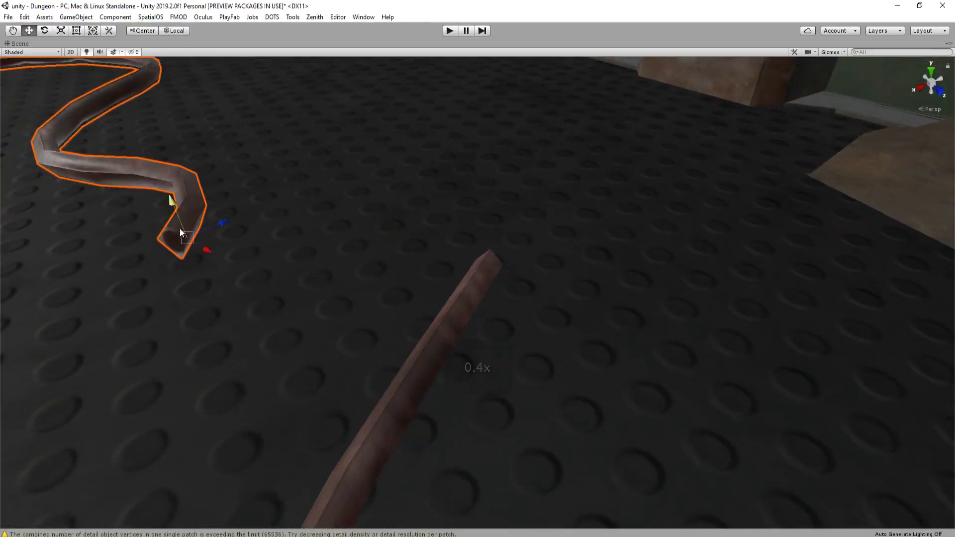
left_click_drag(275, 225, 478, 228)
right_click_drag(479, 227, 382, 256)
Bring a copy of the green cable connector in front of the lockers over to the new floor cables
left_click(452, 202)
left_click(369, 273)
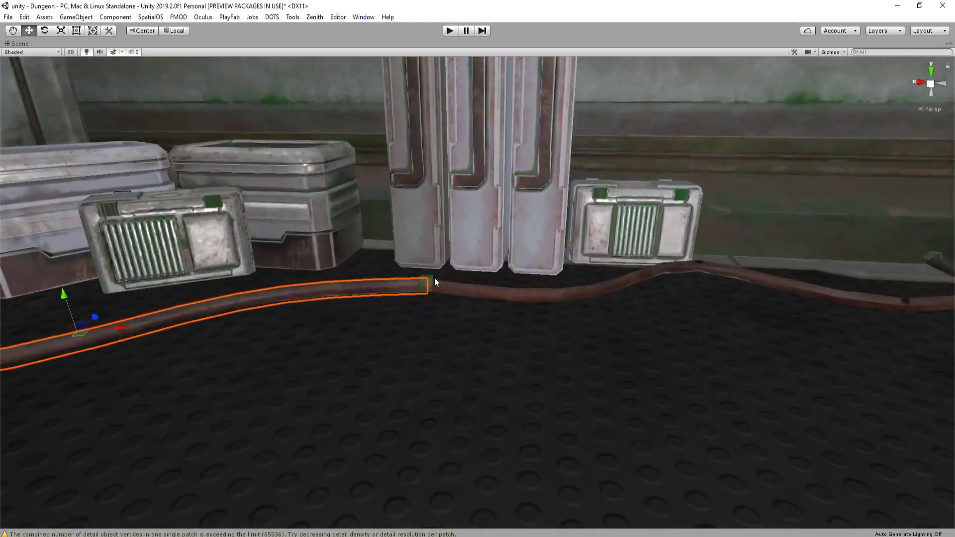
right_click_drag(430, 278, 326, 265)
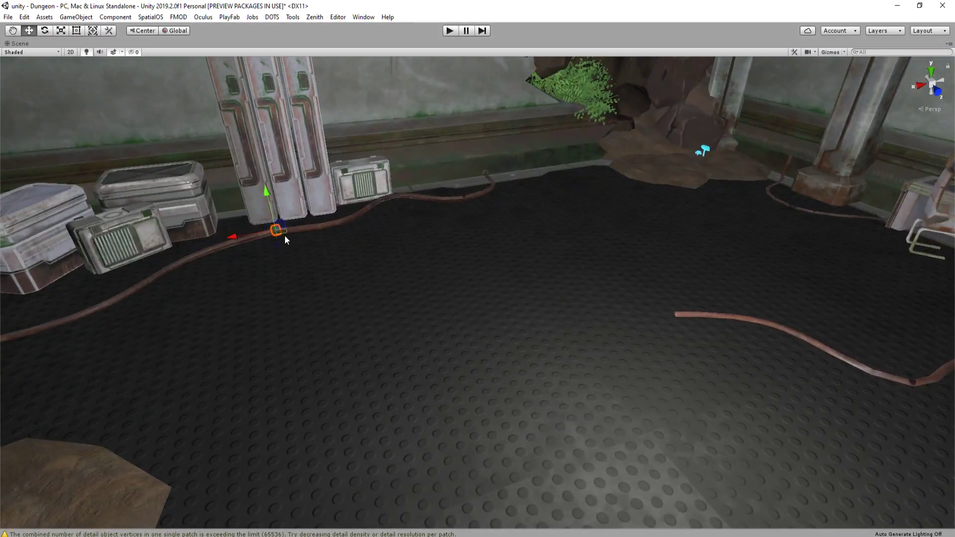
left_click_drag(283, 239, 893, 409)
right_click_drag(198, 340, 642, 358)
key("w")
Move the copied connector onto the joint between the wavy cable and the doorway cable
left_click(569, 248)
right_click_drag(419, 294, 466, 288)
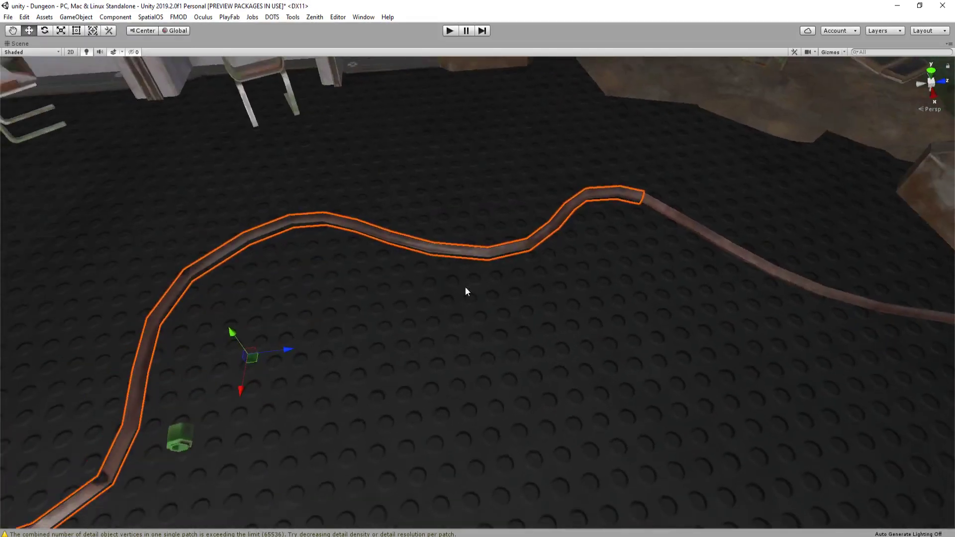
left_click(188, 439)
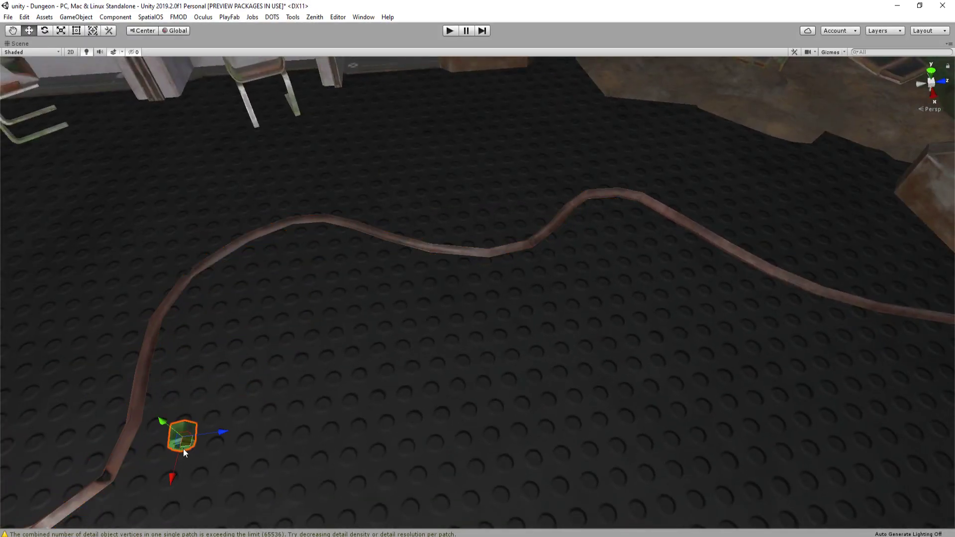
left_click_drag(183, 448, 658, 205)
right_click_drag(647, 187, 613, 155)
Line the green connector up with the two cables at their joint
key("e")
right_click_drag(618, 379, 565, 345)
key("w")
left_click_drag(572, 345, 539, 363)
right_click_drag(539, 363, 590, 333)
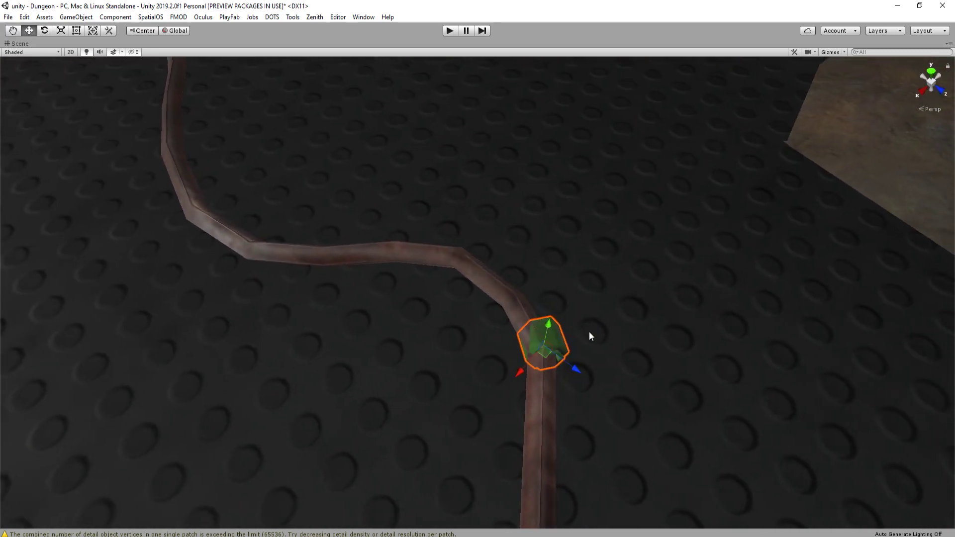
right_click_drag(663, 343, 498, 382)
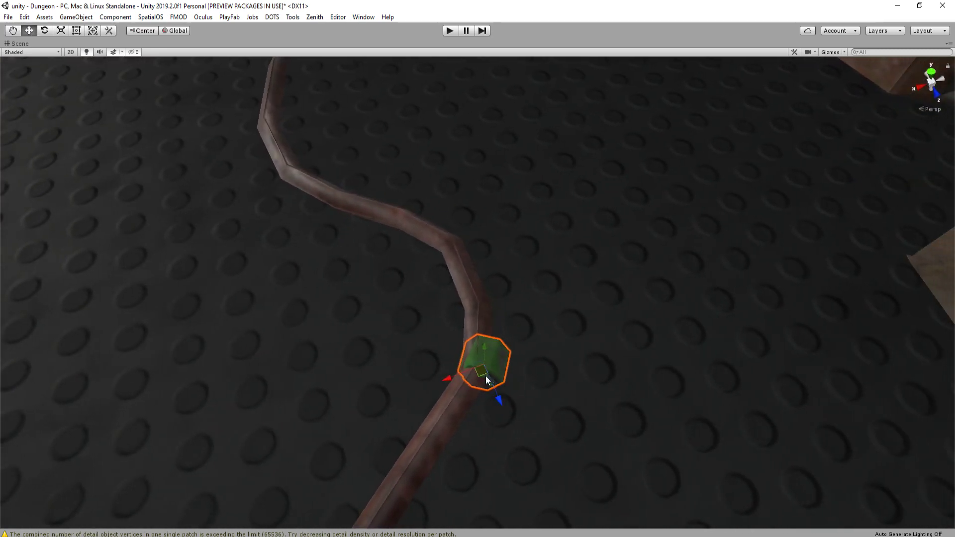
Nudge the green connector so it covers the seam between the two cables
left_click_drag(480, 372, 478, 374)
right_click_drag(469, 377, 451, 367)
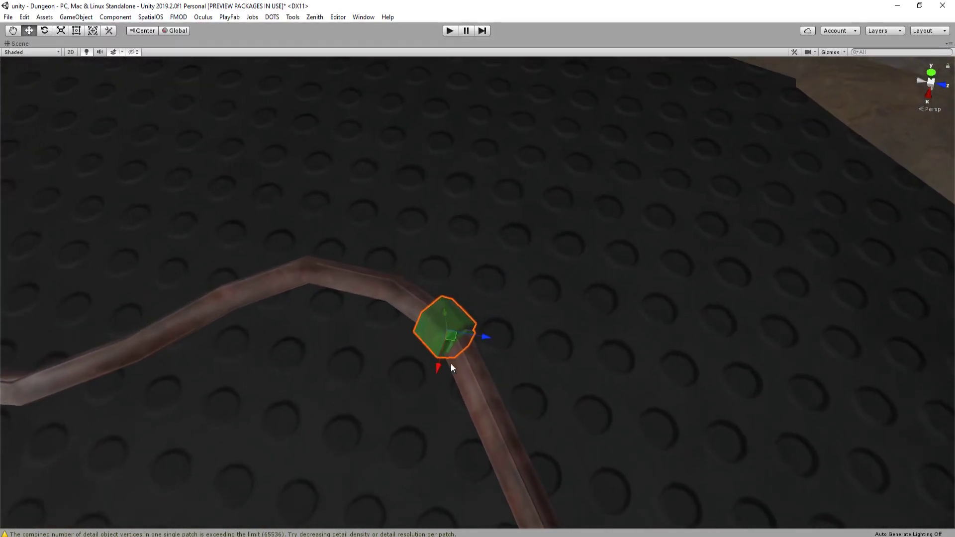
left_click_drag(452, 334, 471, 366)
key("e")
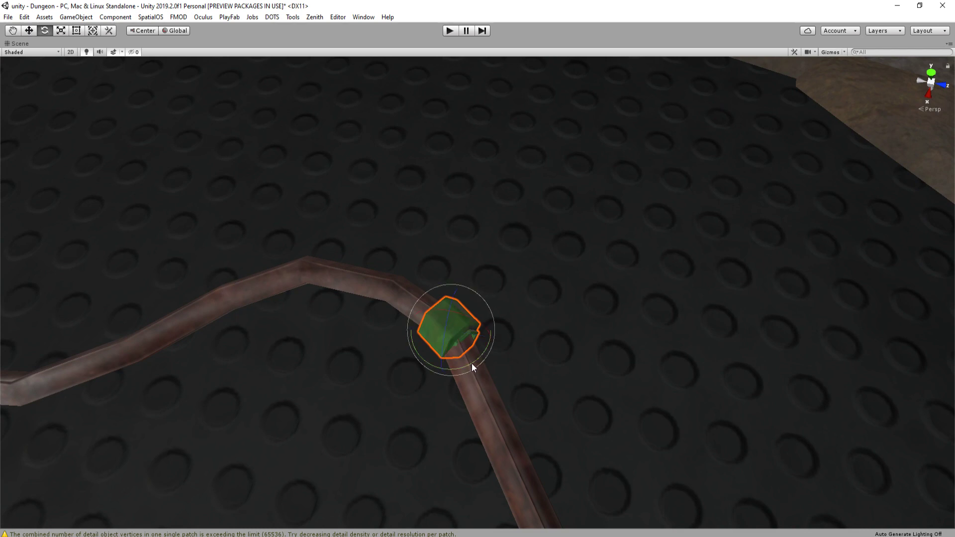
key("w")
right_click_drag(453, 357, 588, 364)
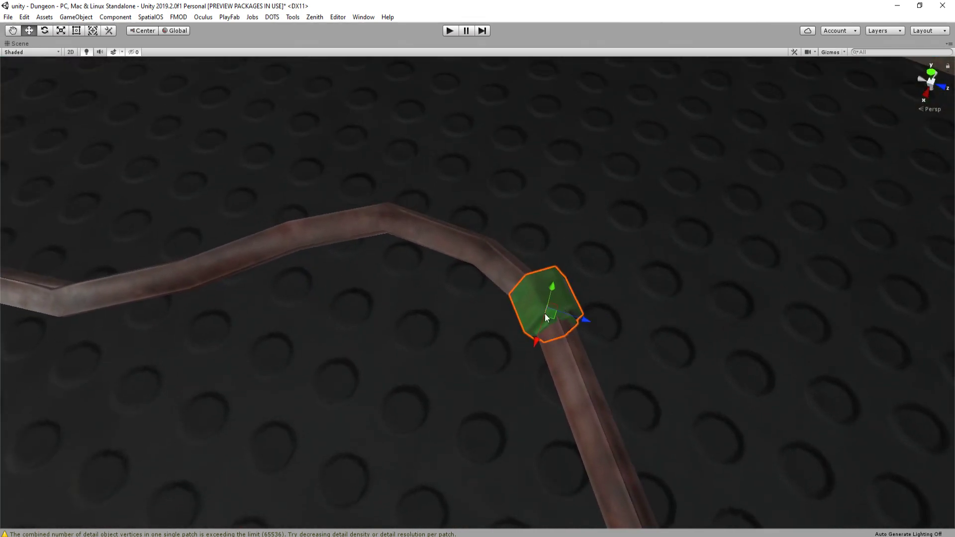
right_click_drag(542, 318, 875, 254)
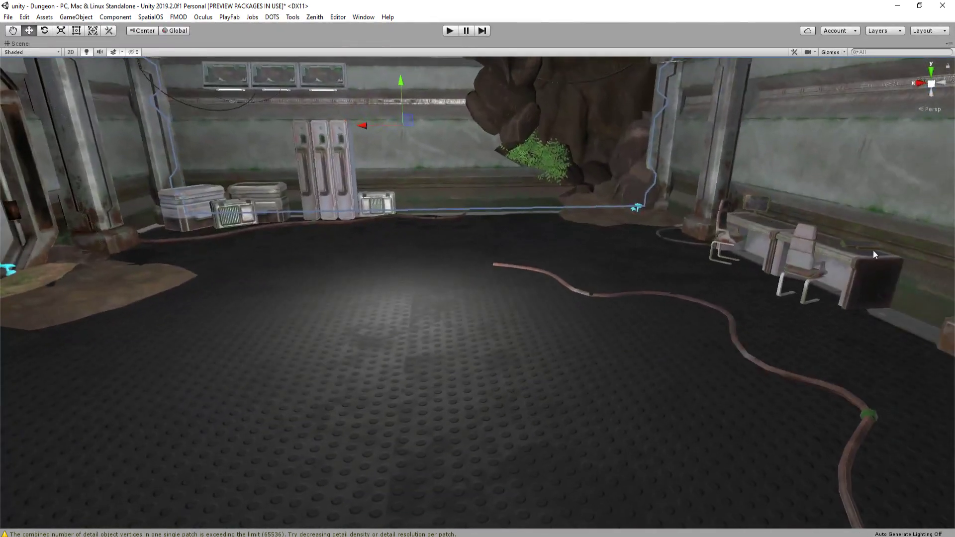
right_click_drag(596, 286, 714, 252)
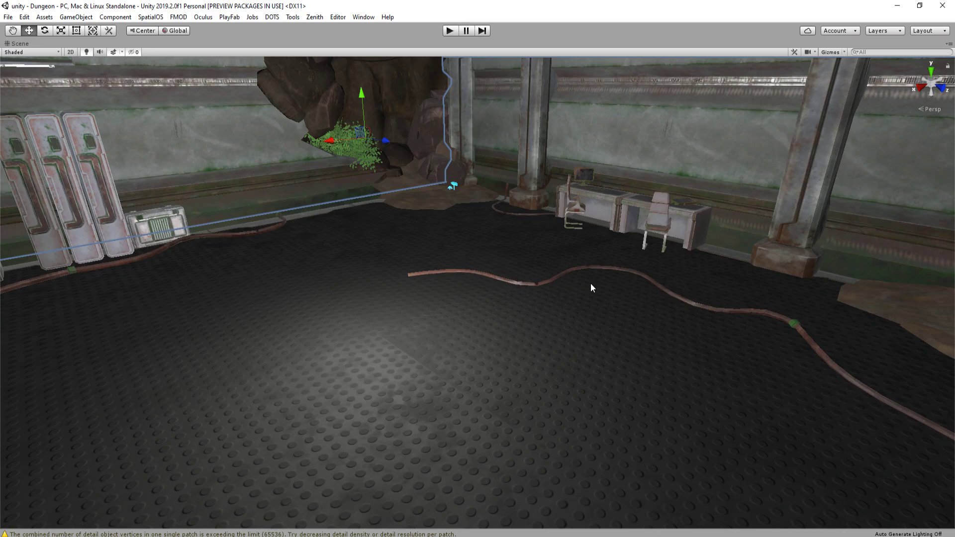
right_click_drag(601, 313, 450, 261)
key("s")
right_click_drag(643, 237, 552, 313)
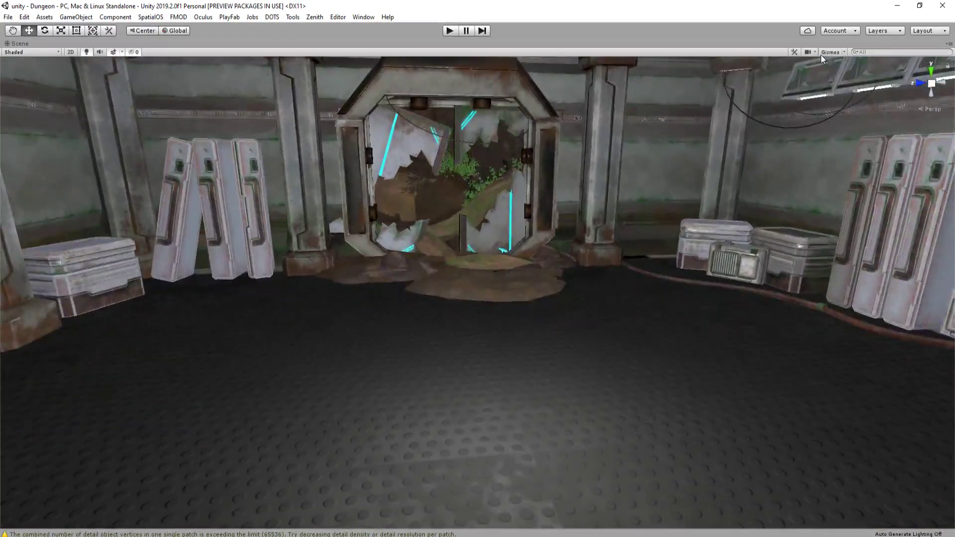
Light the floor of the large four-door room with a point light and inspect that light's settings
right_click_drag(499, 243, 634, 177)
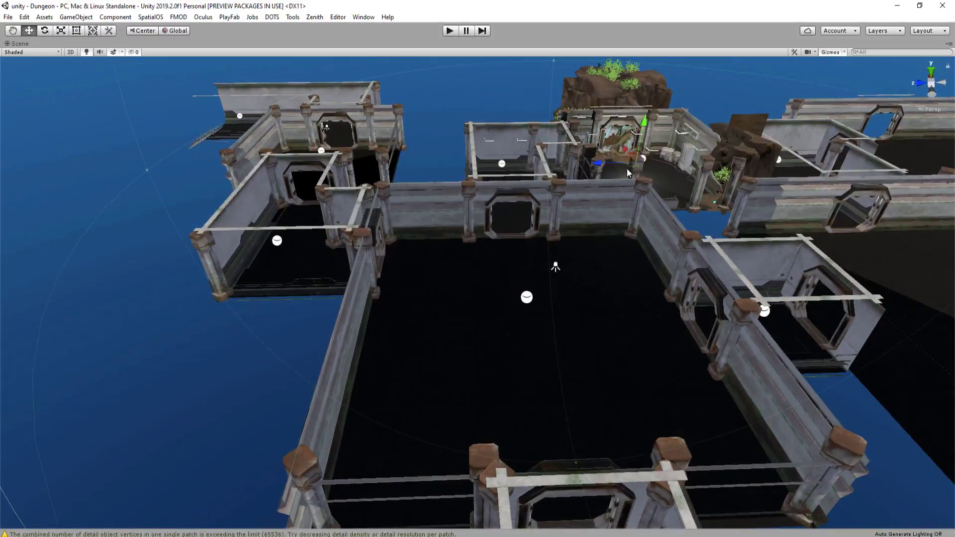
left_click(555, 268)
right_click_drag(555, 268, 579, 262)
key("shift+space")
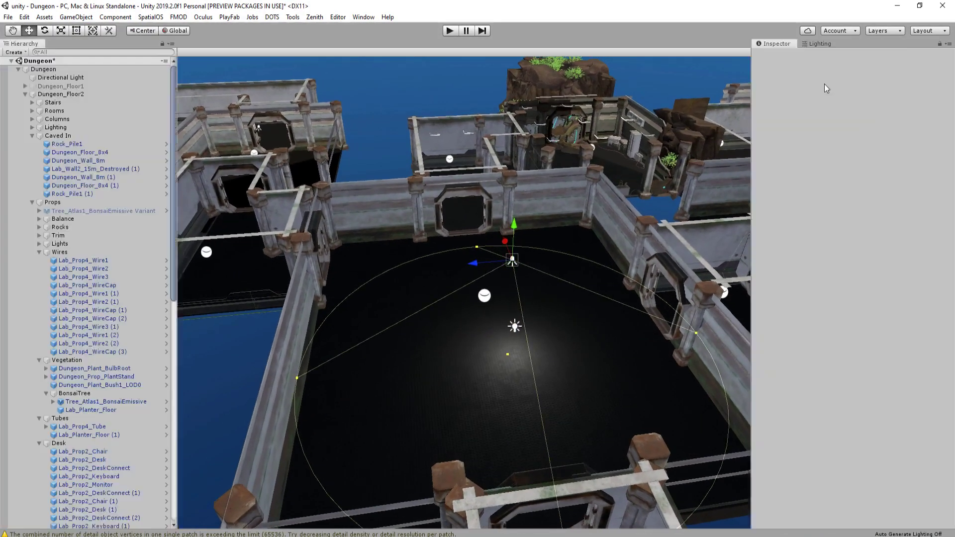
key("shift+space")
right_click_drag(532, 292, 525, 193)
left_click(522, 130)
right_click_drag(522, 130, 469, 232)
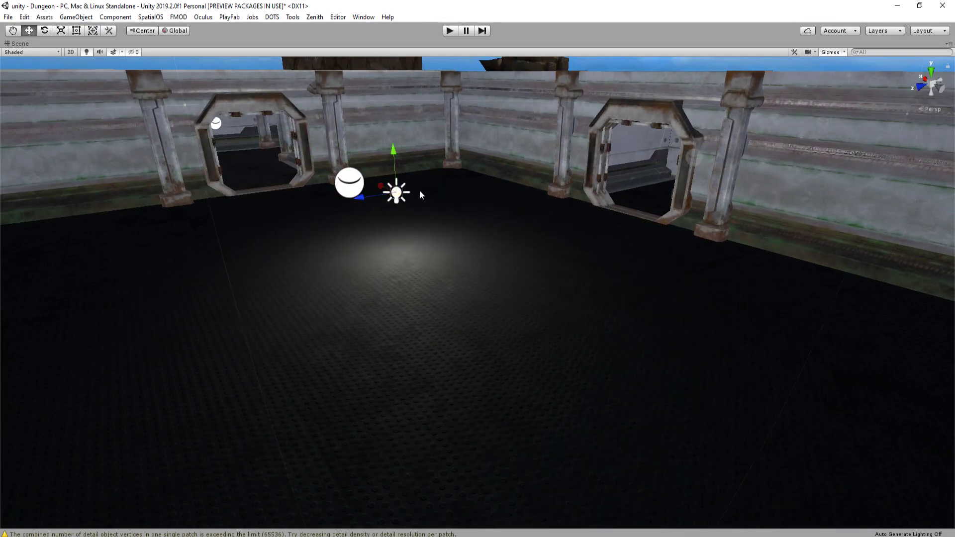
key("shift+space")
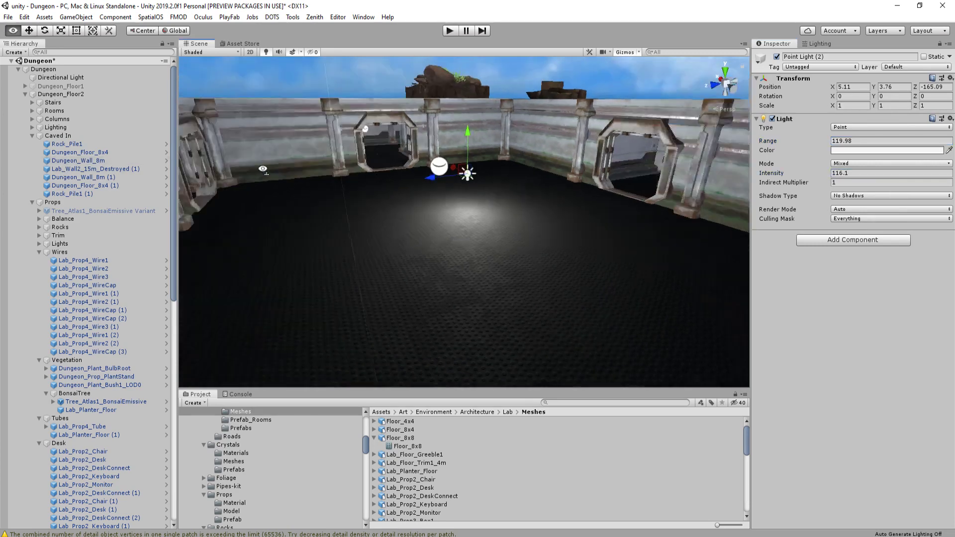
Slide the point light across the large room and delete the extra copy
key("shift+space")
left_click_drag(446, 192, 500, 223, "alt")
left_click_drag(356, 300, 651, 293)
key("ctrl+d")
mouse_move(651, 294)
right_mouse_down()
mouse_move(678, 294)
mouse_move(647, 296)
right_mouse_up()
key("d")
key("Delete")
left_click(103, 295)
key("a")
right_click_drag(103, 297, 140, 314)
left_click_drag(110, 263, 425, 265)
Bring a copy of the cyan bonsai tree and its planter from the prop lineup into the large room
right_click_drag(496, 245, 645, 387)
key("d")
key("e")
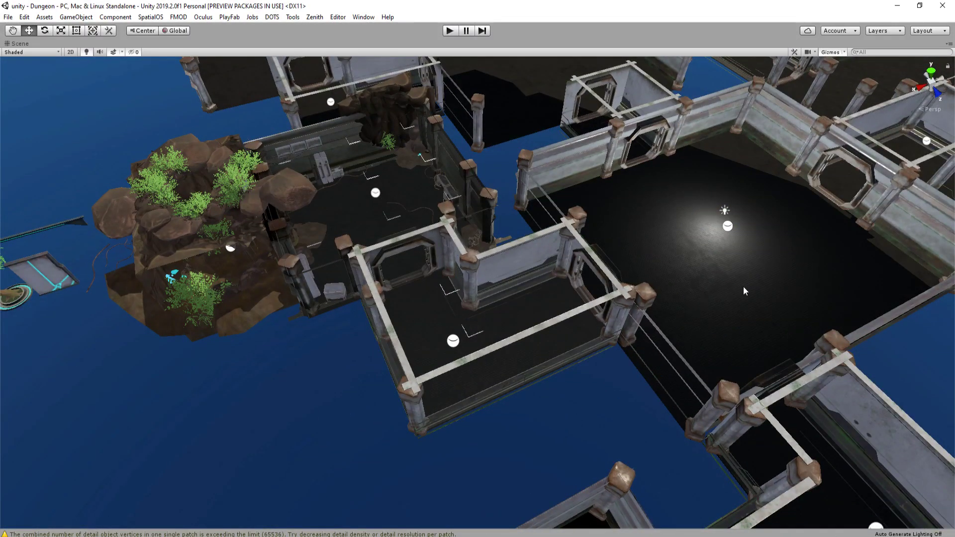
right_click_drag(743, 284, 740, 261)
right_click_drag(629, 265, 460, 222)
key("a")
key("w")
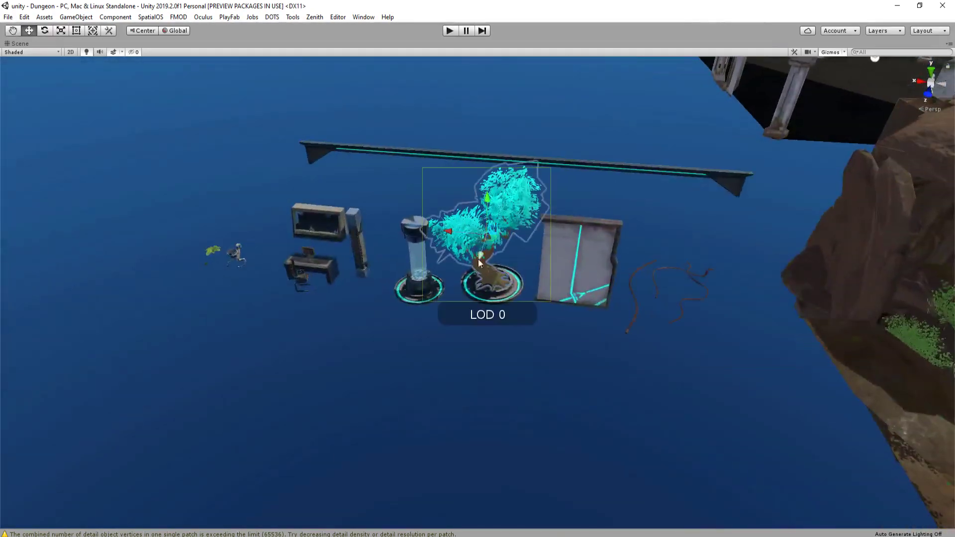
right_click_drag(508, 299, 273, 185)
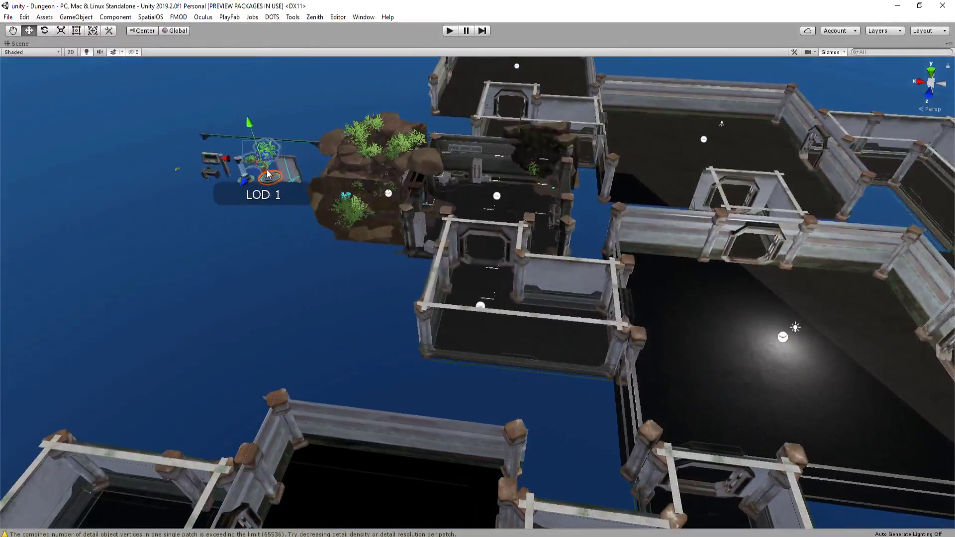
key("f")
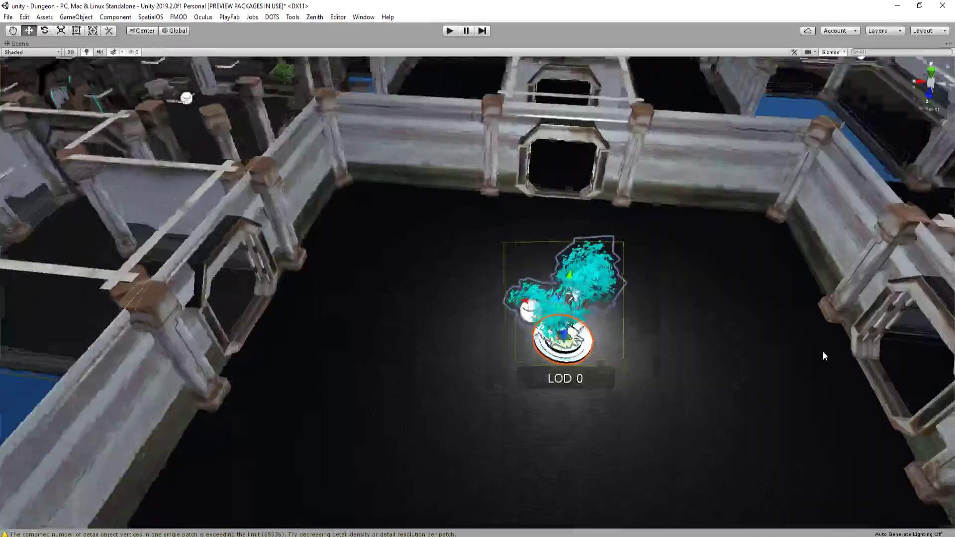
Set the point light's intensity to 54 and position the light beside the bonsai tree
right_click_drag(822, 351, 542, 298)
left_click(550, 282)
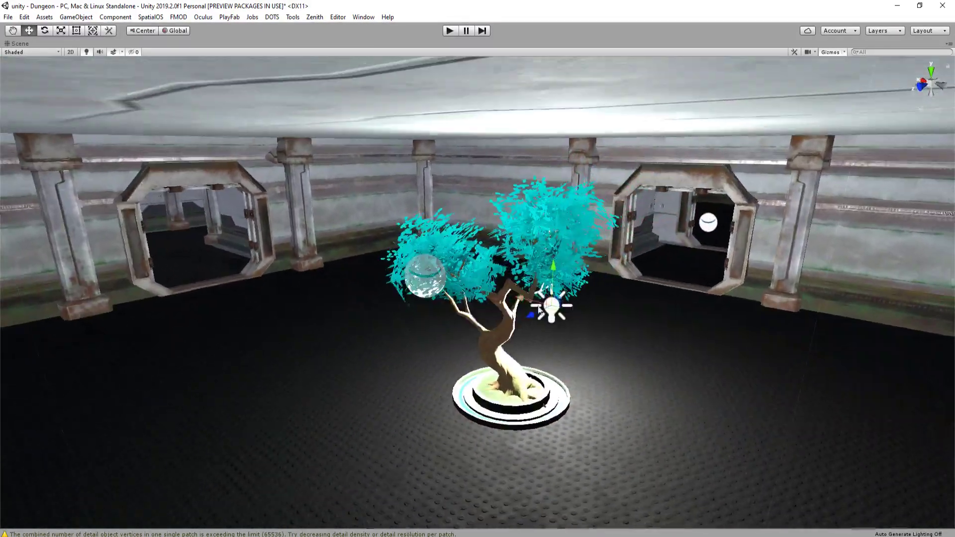
key("shift+space")
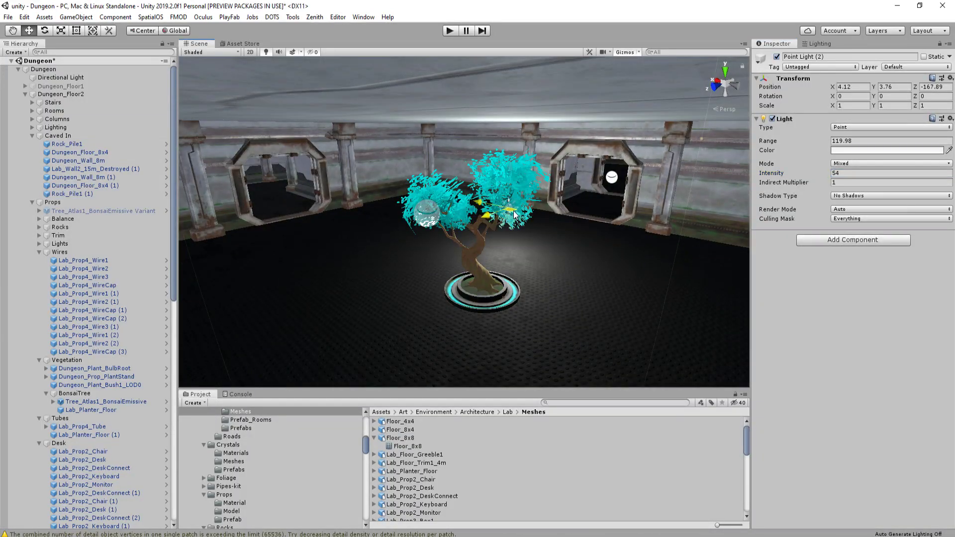
key("shift+space")
Adjust the bonsai tree's size and raise it so its roots sit in the planter
right_click_drag(514, 214, 516, 294)
left_click(514, 284)
key("f")
key("r")
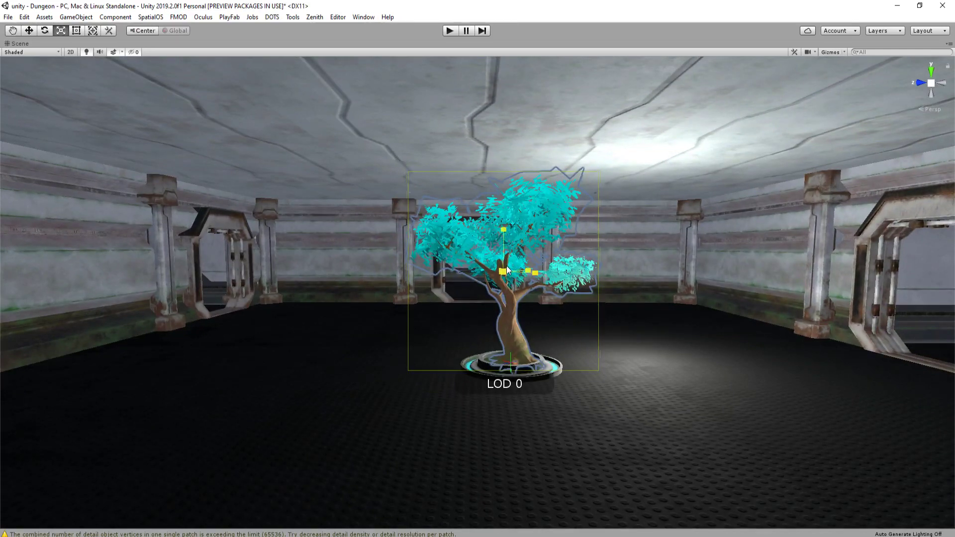
left_click_drag(517, 264, 512, 259)
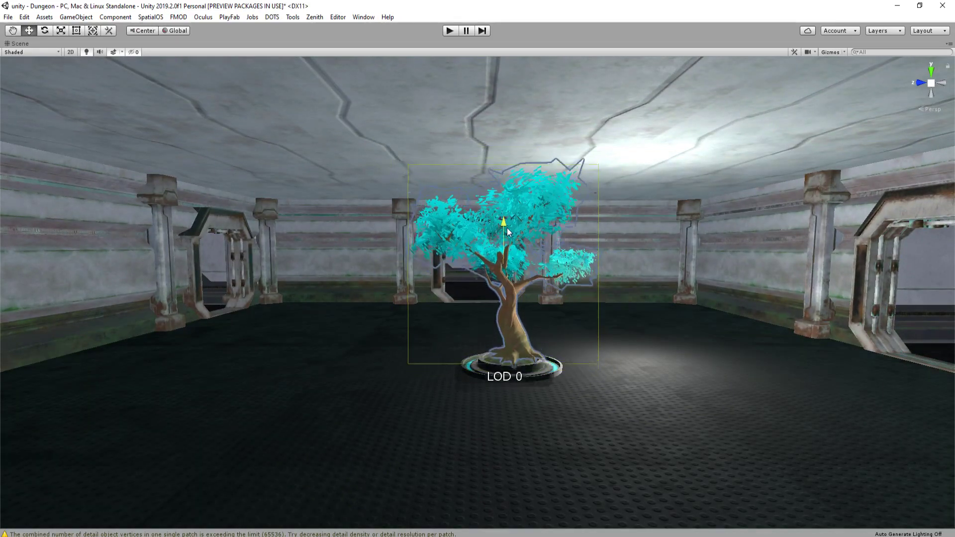
scroll(508, 231, "up", 8)
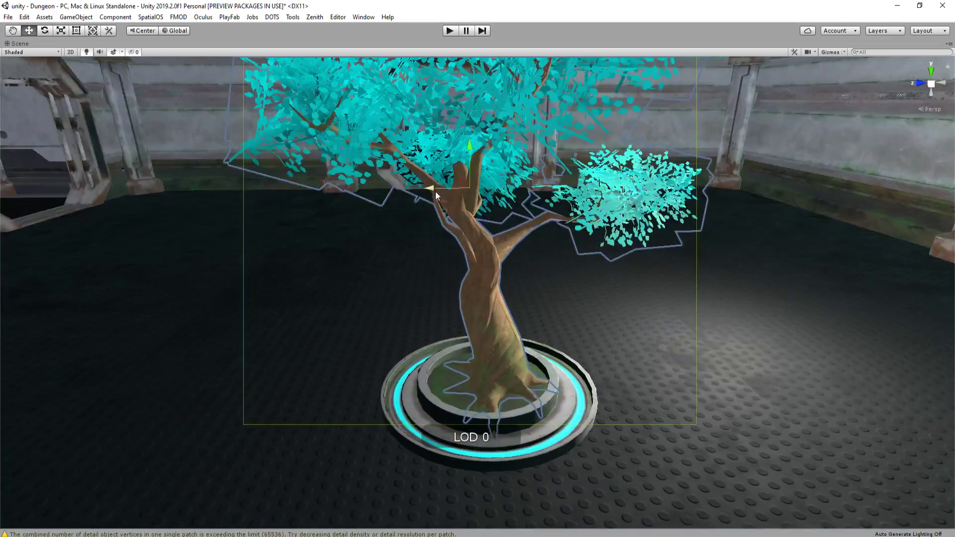
Centre the bonsai tree in the large room as seen from above and adjust its rotation
right_click_drag(436, 197, 680, 380)
key("s")
left_click(940, 77)
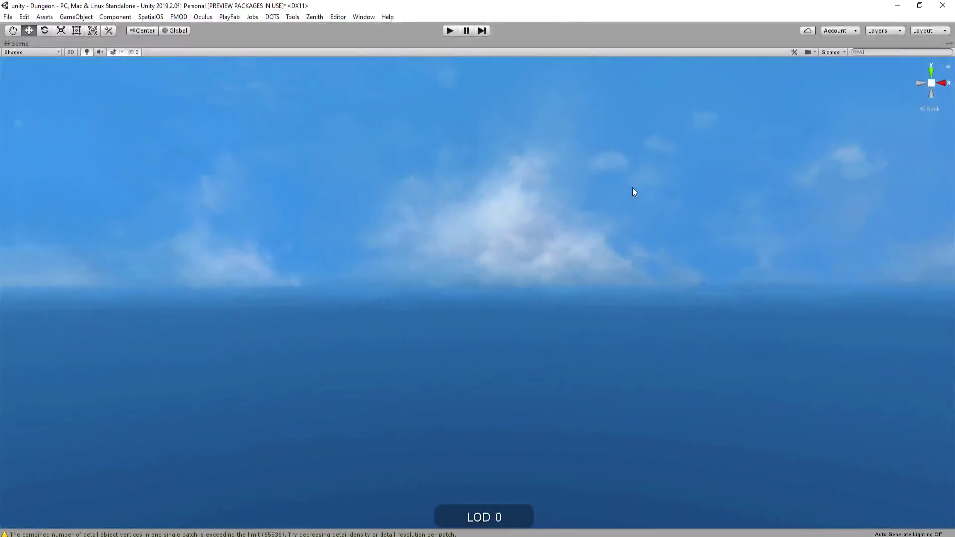
left_click(927, 69)
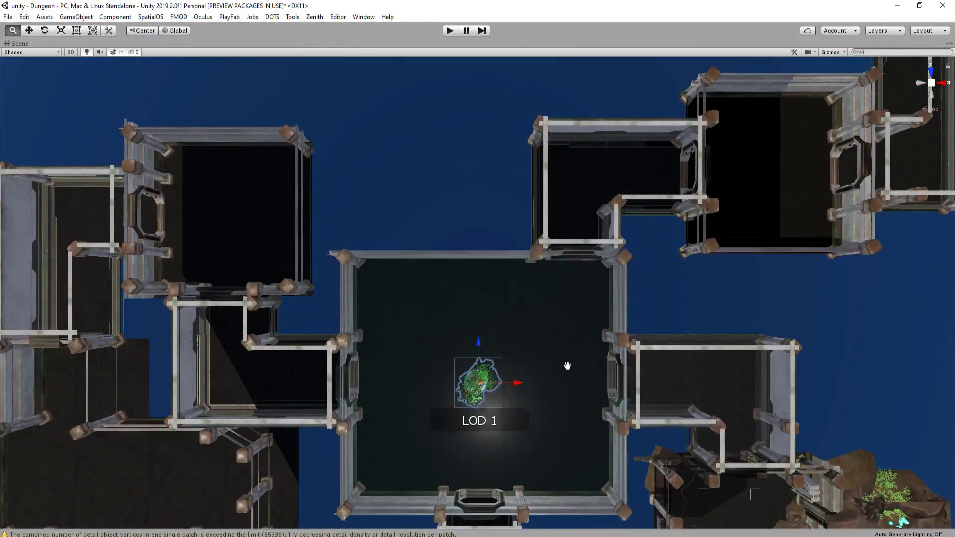
scroll(569, 326, "up", 2)
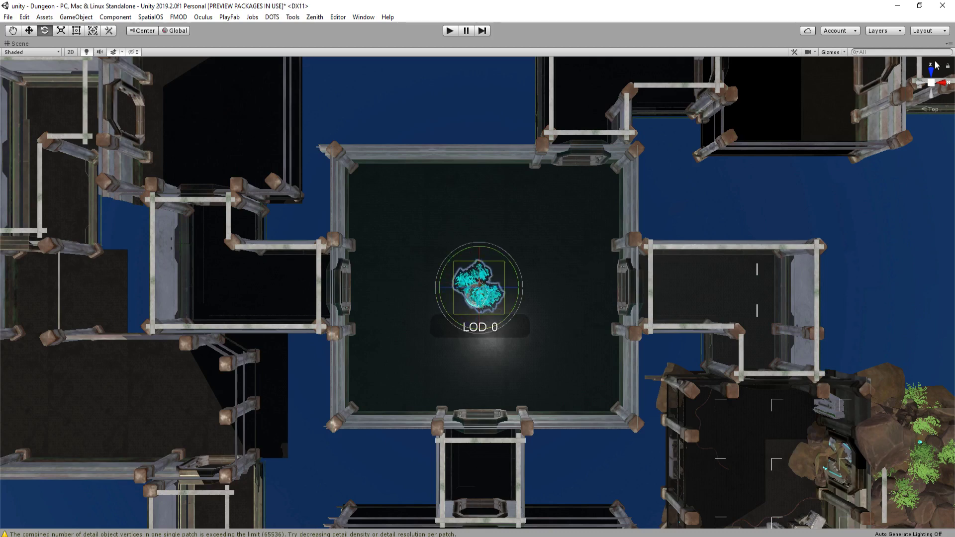
scroll(530, 311, "up", 6)
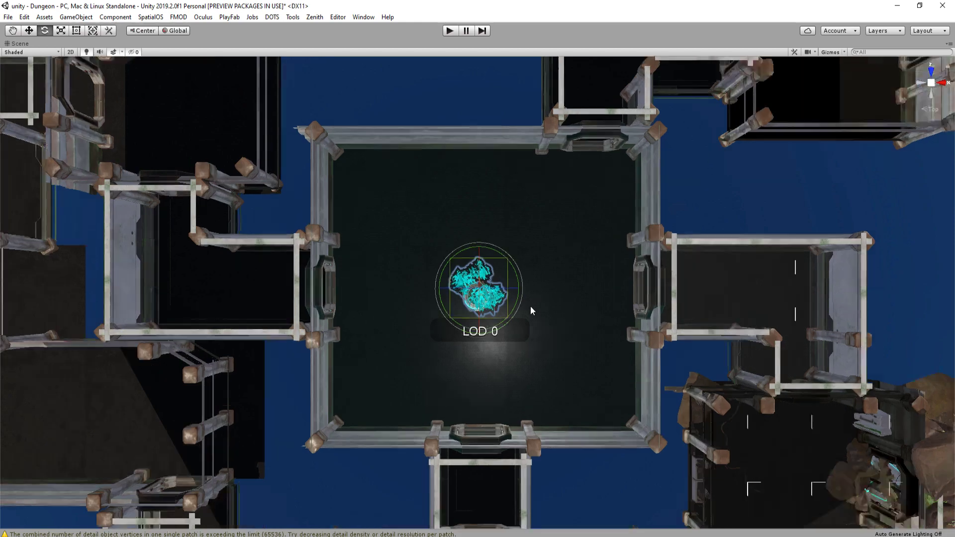
left_click_drag(571, 308, 405, 222, "alt")
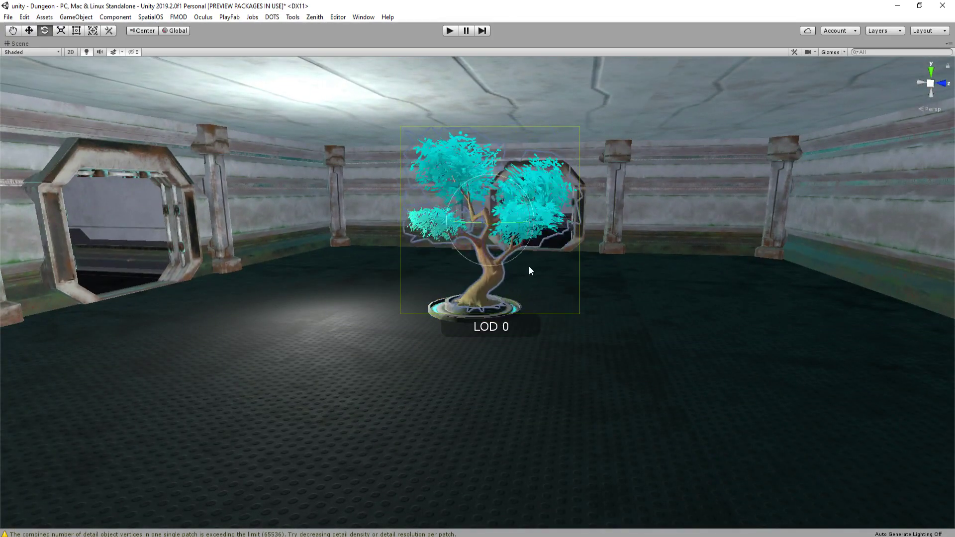
right_click_drag(537, 297, 774, 222)
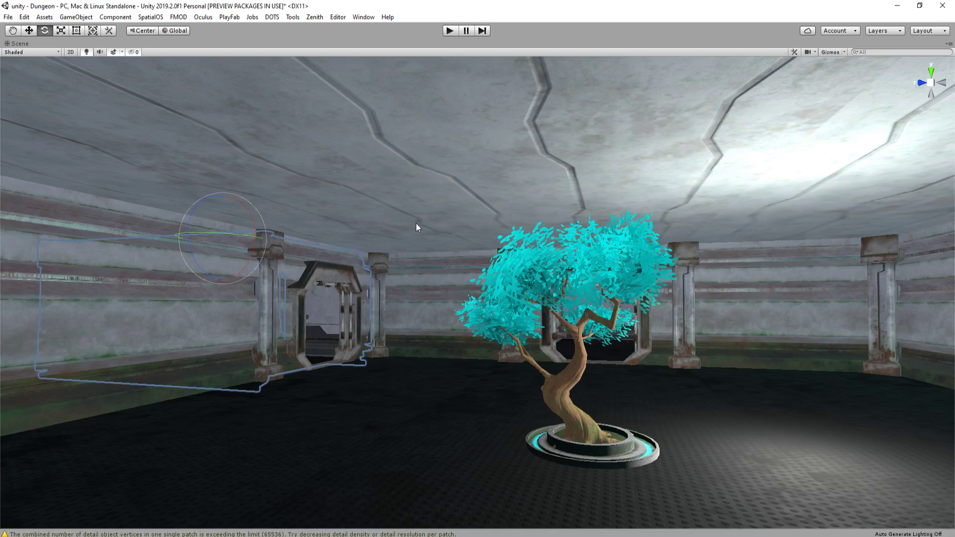
Bring a copy of the glass tube and its glowing floor base from the prop lineup into the large room
right_click_drag(418, 224, 481, 264)
key("w")
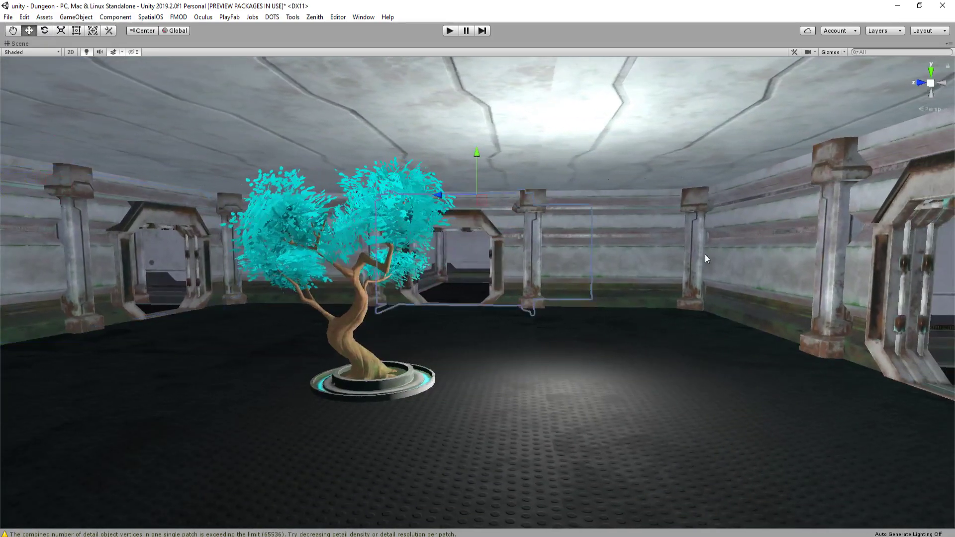
right_click_drag(705, 258, 565, 219)
scroll(575, 386, "down", 2)
key("w")
left_click(498, 320)
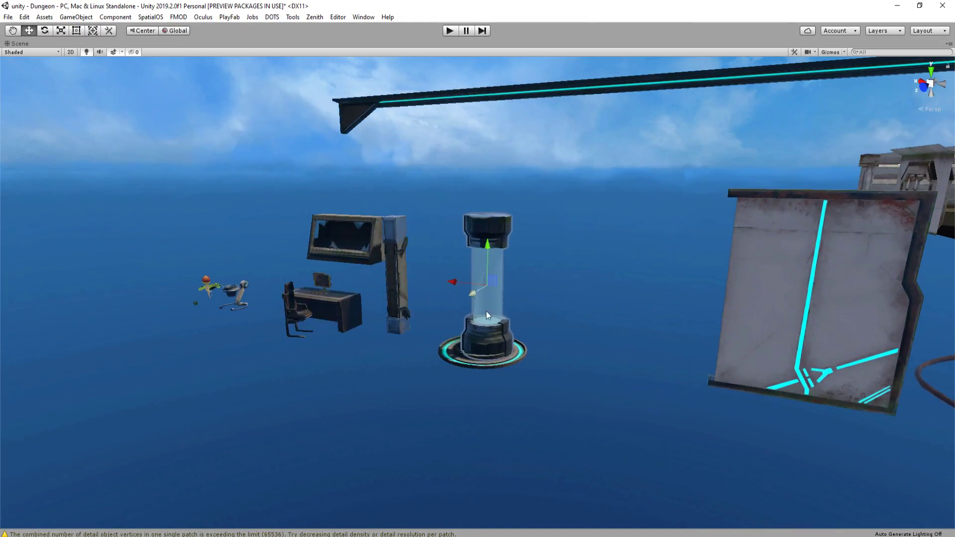
left_click(506, 358)
right_click_drag(508, 358, 604, 374)
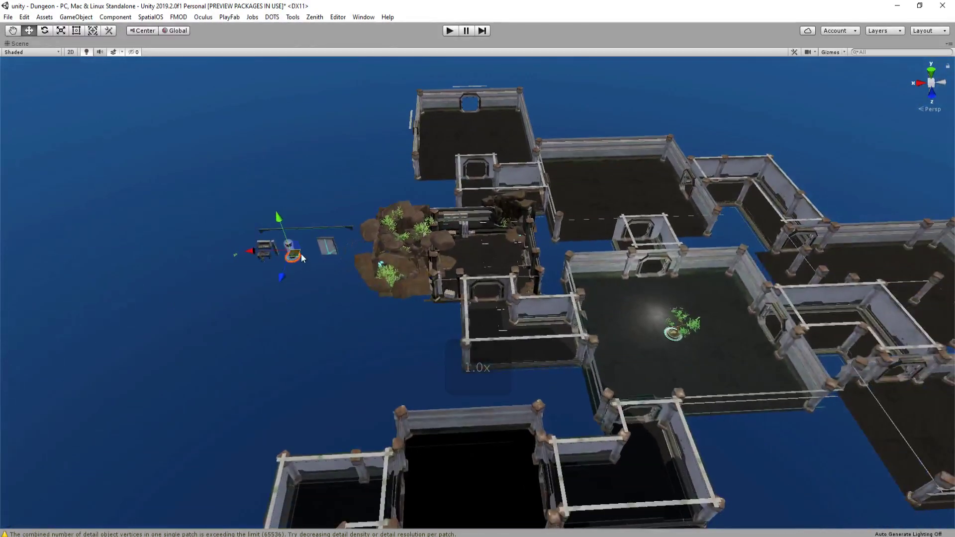
key("ctrl+d")
left_click_drag(300, 254, 711, 299)
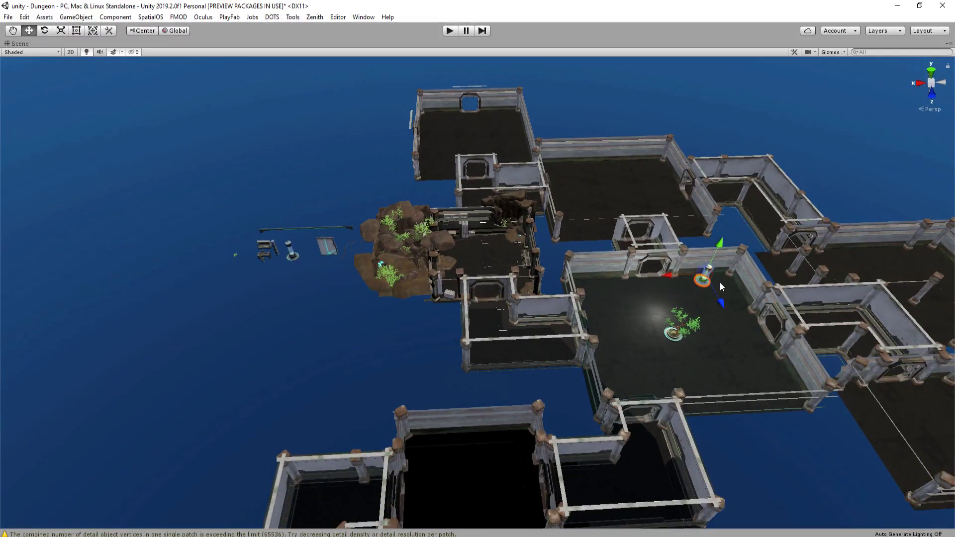
key("f")
Duplicate the glass tube with its base along the wall to make a row of three between the columns
right_click_drag(601, 331, 621, 251)
left_click_drag(482, 227, 619, 221)
key("ctrl+d")
left_click(625, 222)
left_click(538, 222)
key("ctrl+d")
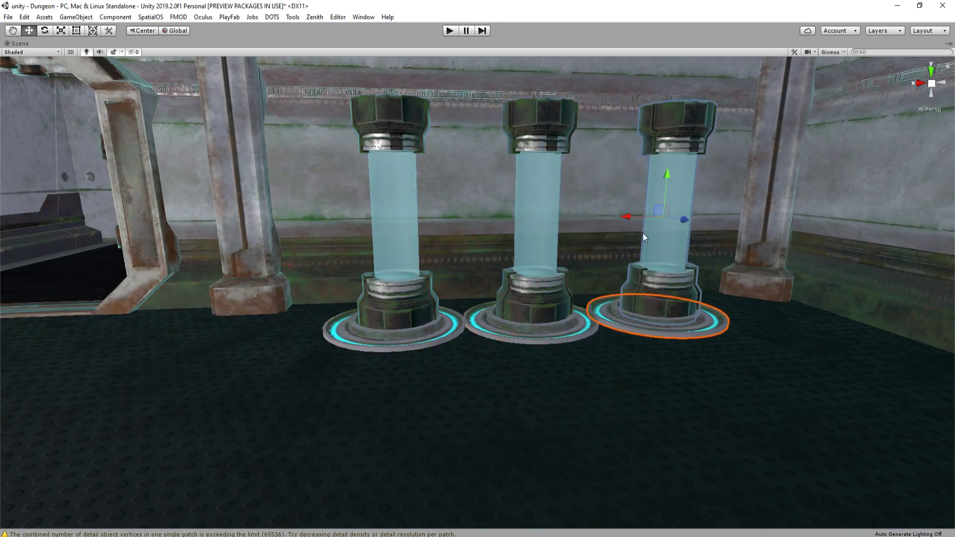
Rotate the middle glass tube about its vertical axis so it differs from its neighbours
left_click(538, 276)
key("e")
left_click_drag(554, 223, 771, 207)
Space the three glass tubes and their bases more widely and evenly along the wall
right_click_drag(712, 220, 574, 309)
key("s")
key("w")
left_click(574, 308)
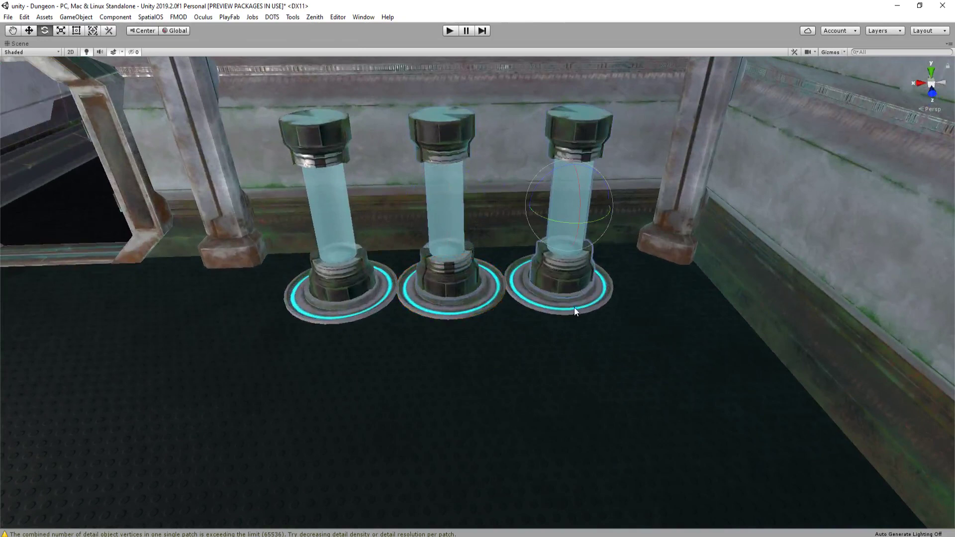
key("w")
left_click_drag(534, 211, 562, 210)
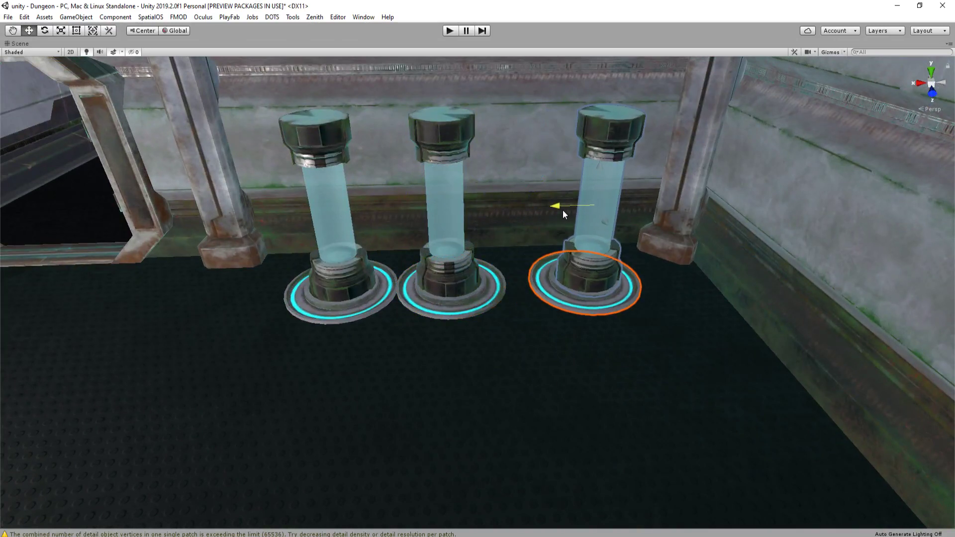
left_click(459, 277)
left_click_drag(408, 210, 424, 213)
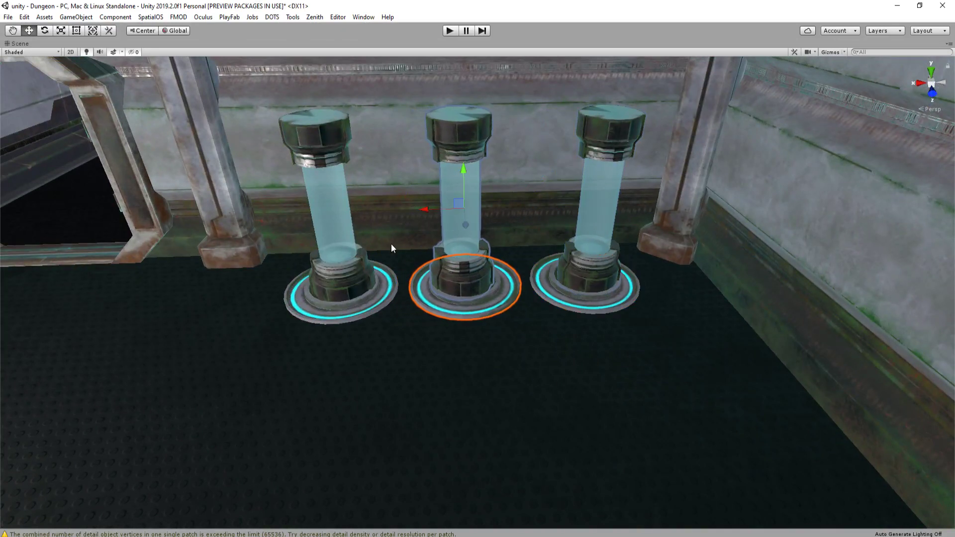
left_click(342, 282)
left_click(461, 288, "shift")
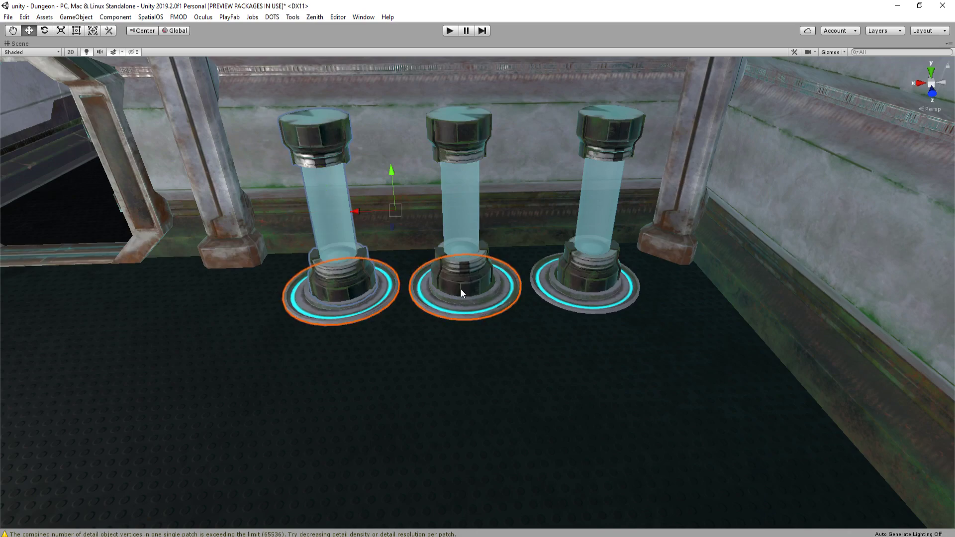
left_click(596, 252, "shift")
right_click_drag(600, 296, 496, 181)
Adjust the height of the single ceiling panel above the bonsai tree
left_click(503, 193)
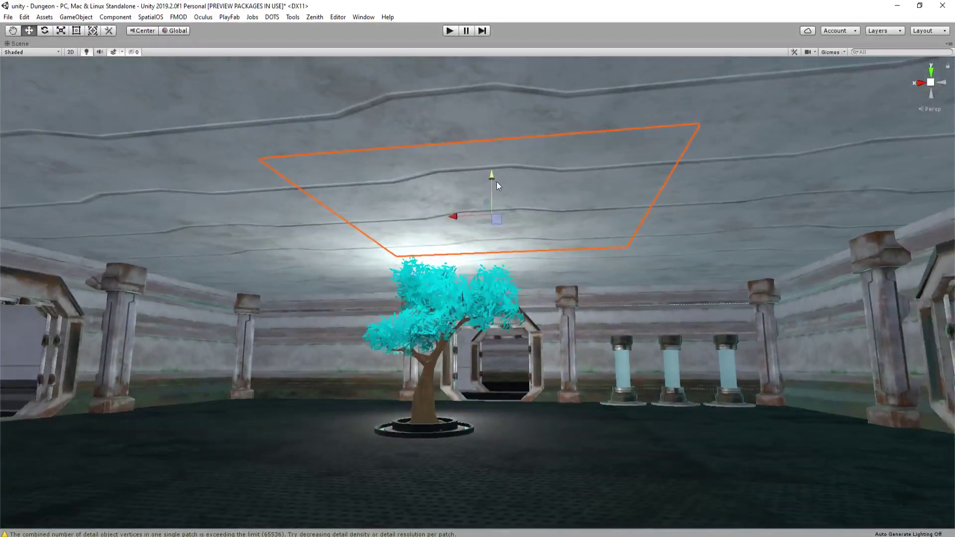
left_click_drag(496, 181, 573, 143)
right_click_drag(573, 143, 426, 214)
scroll(434, 256, "down", 6)
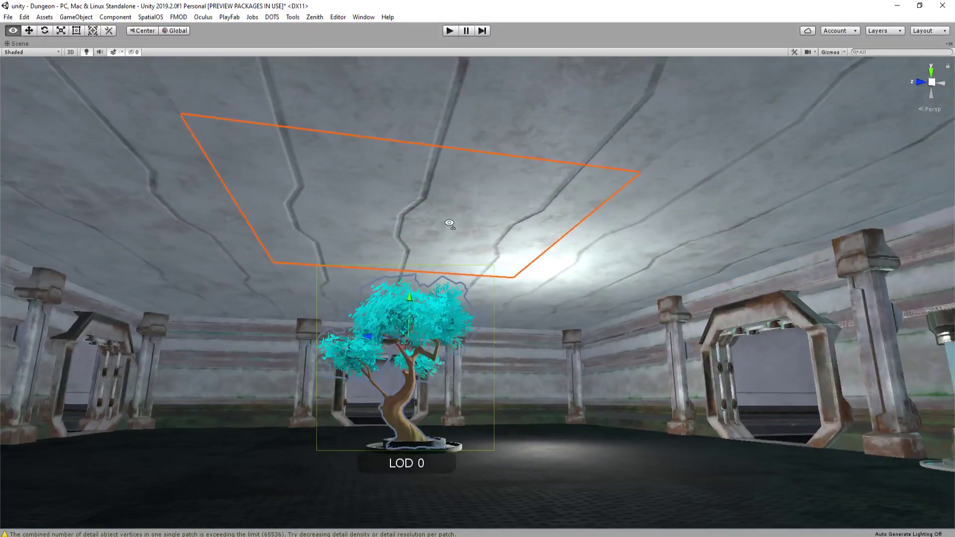
Switch the transform handles to Pivot mode and adjust the bonsai tree's size beneath the ceiling
right_click_drag(332, 250, 568, 289)
key("s")
key("w")
left_click(576, 332)
key("z")
key("r")
key("s")
key("w")
Select the two adjoining ceiling panels above the bonsai tree and adjust their height together
left_click(556, 209)
right_click_drag(556, 209, 369, 206)
key("w")
left_click(323, 256, "shift")
right_click_drag(323, 255, 379, 257)
left_click_drag(408, 269, 429, 225)
key("s")
key("a")
right_click_drag(440, 224, 530, 240)
left_click_drag(260, 137, 257, 193)
right_click_drag(425, 145, 305, 186)
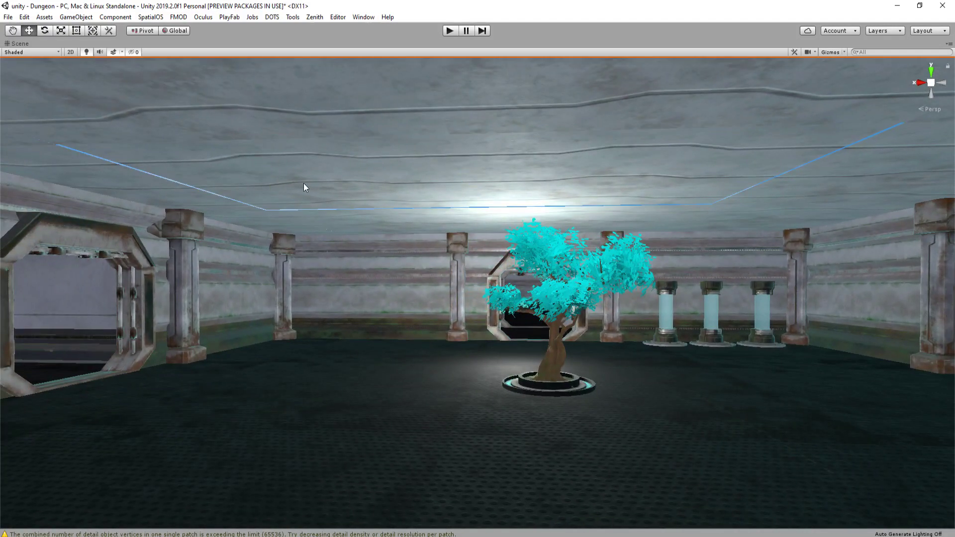
left_click(435, 206)
key("ctrl+z")
key("ctrl+y")
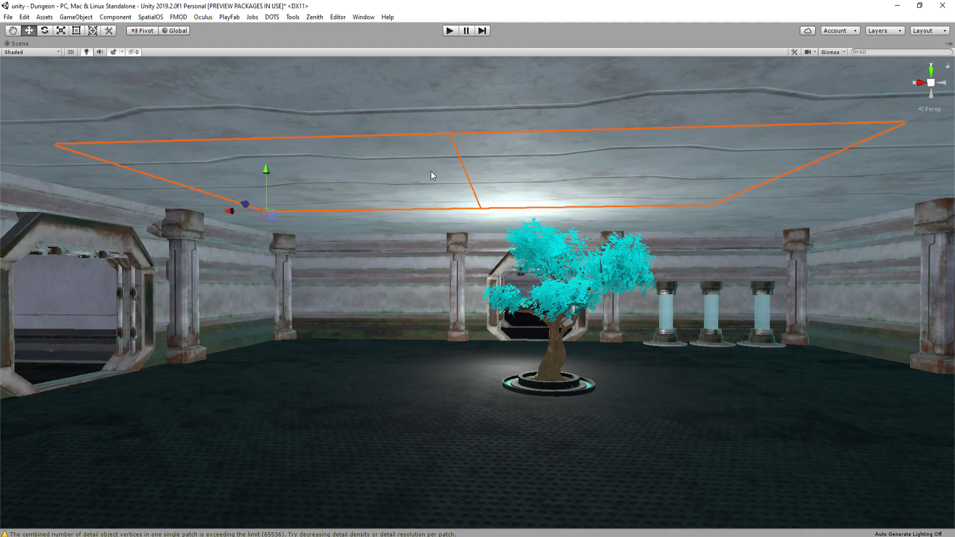
Locate the source mesh of one ceiling panel, Floor_8x8, among the project assets
key("shift+space")
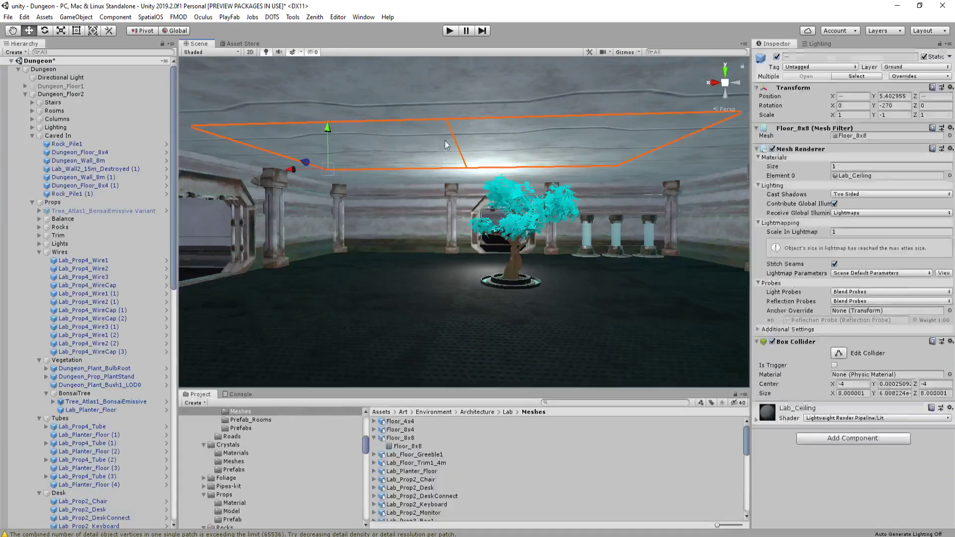
left_click(636, 130)
left_click(851, 136)
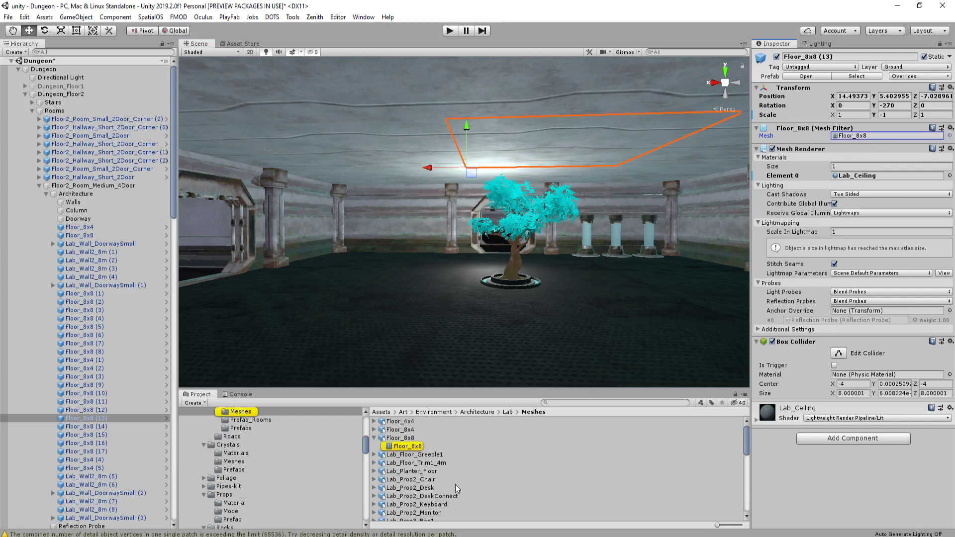
scroll(424, 454, "down", 3)
scroll(448, 470, "up", 3)
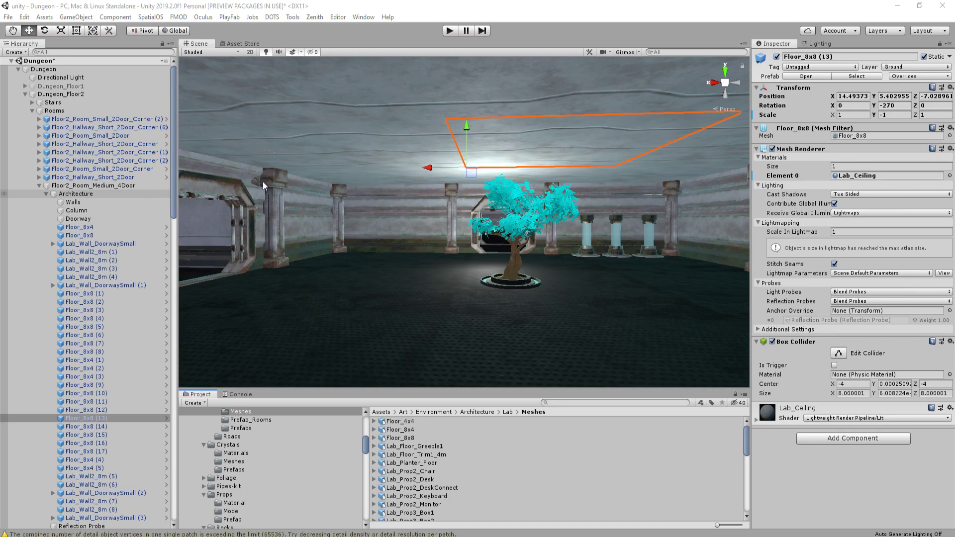
Select the cyan bonsai tree in the large room and view it up close
key("w")
right_click_drag(509, 230, 388, 198)
left_click(508, 231)
key("d")
left_click(424, 210)
scroll(68, 125, "up", 12)
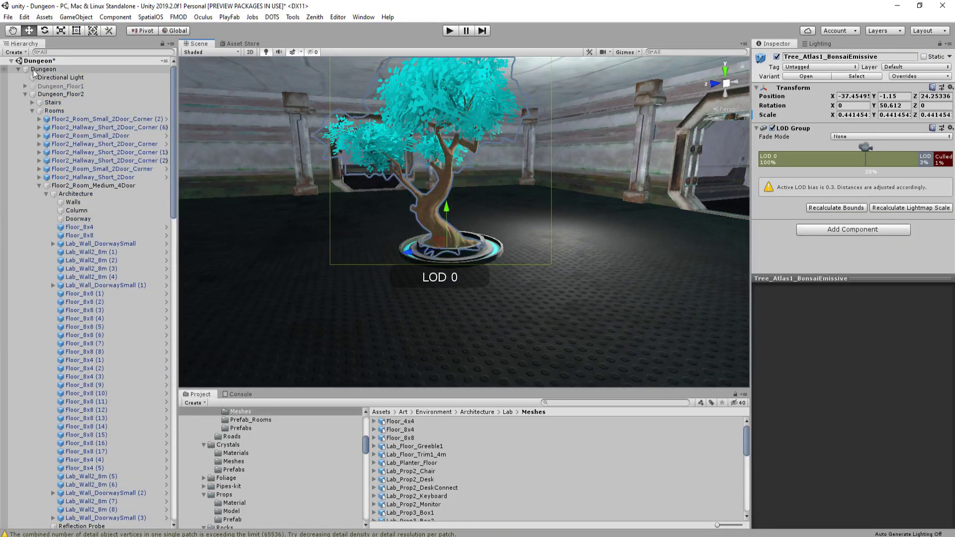
Collapse the Dungeon hierarchy and create an empty object named Branch at the scene root
left_click(18, 70)
right_click_drag(421, 233, 432, 219)
left_click(18, 128)
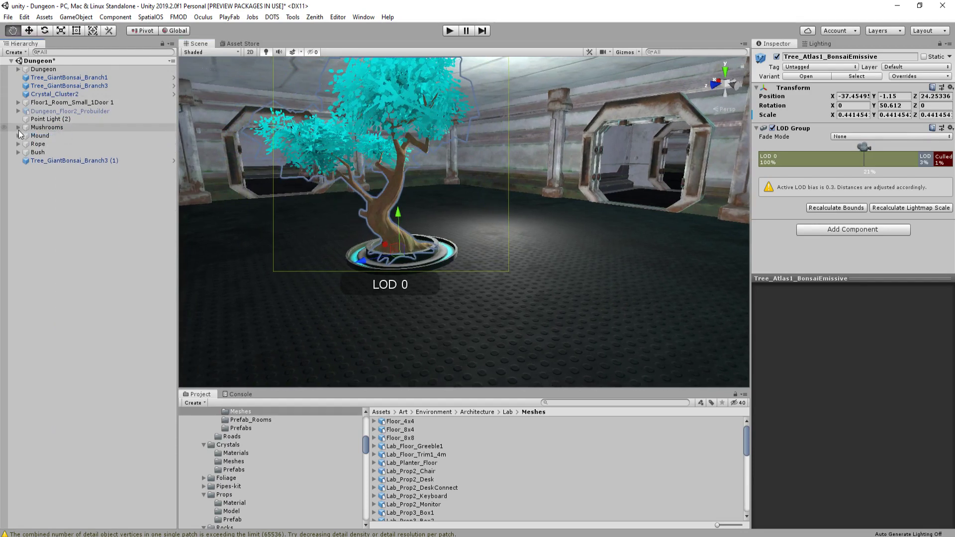
right_click(45, 178)
left_click(120, 276)
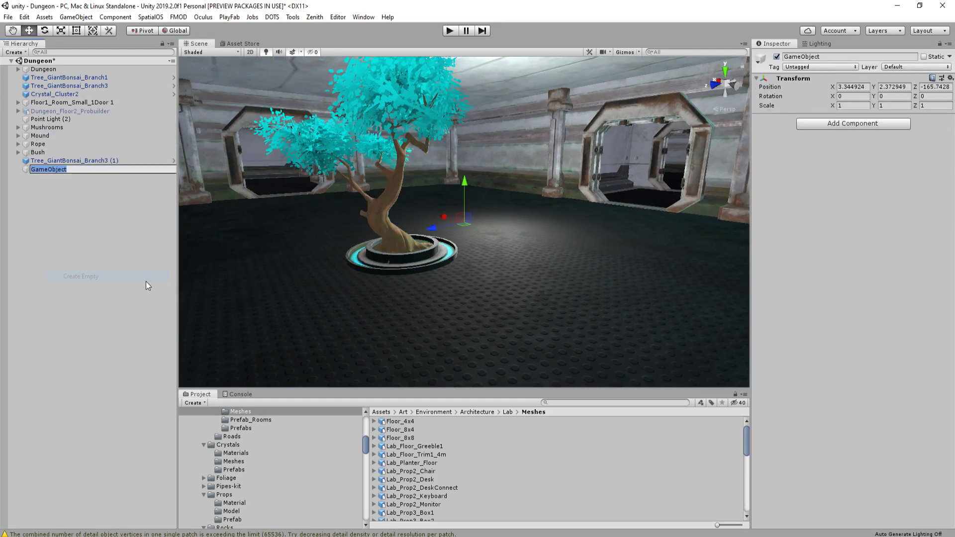
type("Branch")
key("Return")
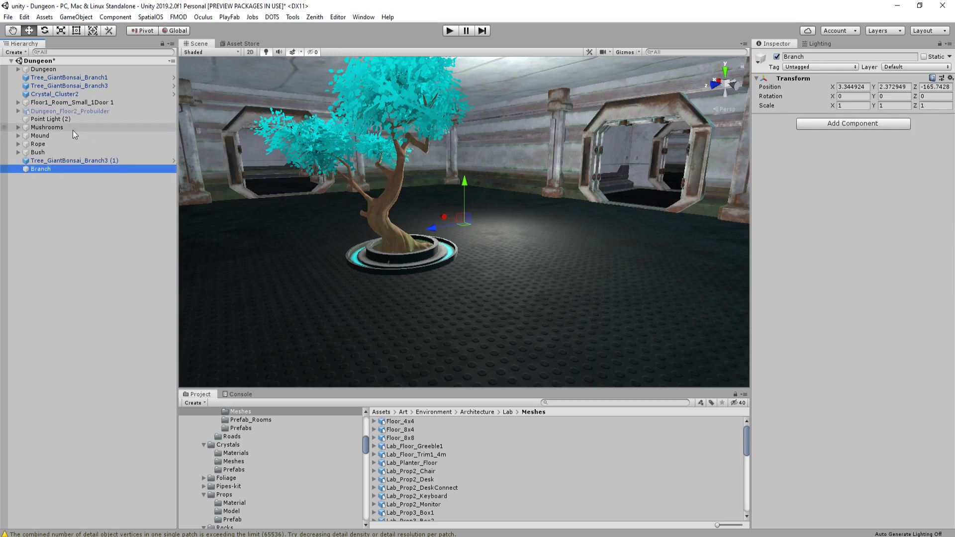
Parent Tree_GiantBonsai_Branch3 (1), Tree_GiantBonsai_Branch1 and Tree_GiantBonsai_Branch3 under the Branch object
mouse_move(61, 158)
left_mouse_down()
mouse_move(64, 171)
mouse_move(53, 170)
left_mouse_up()
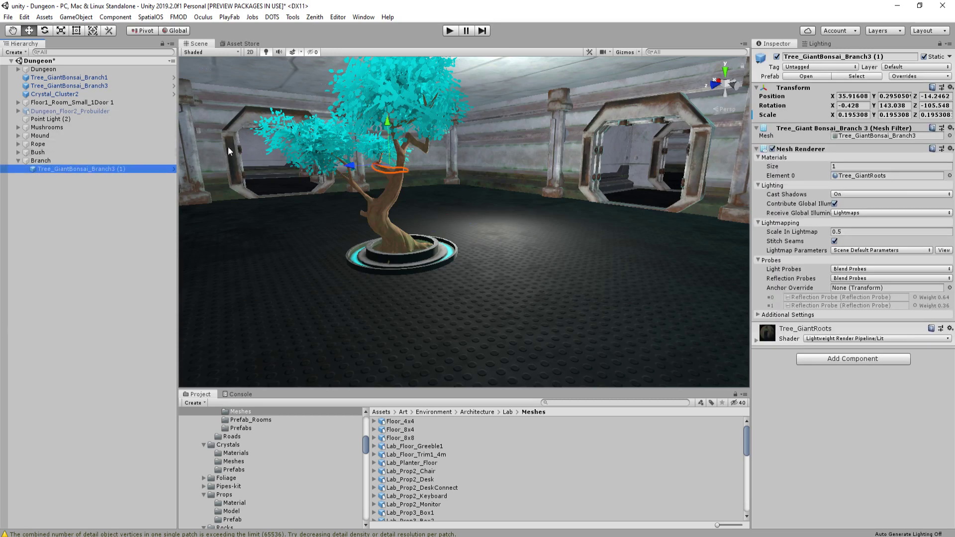
key("s")
right_click_drag(298, 155, 443, 175)
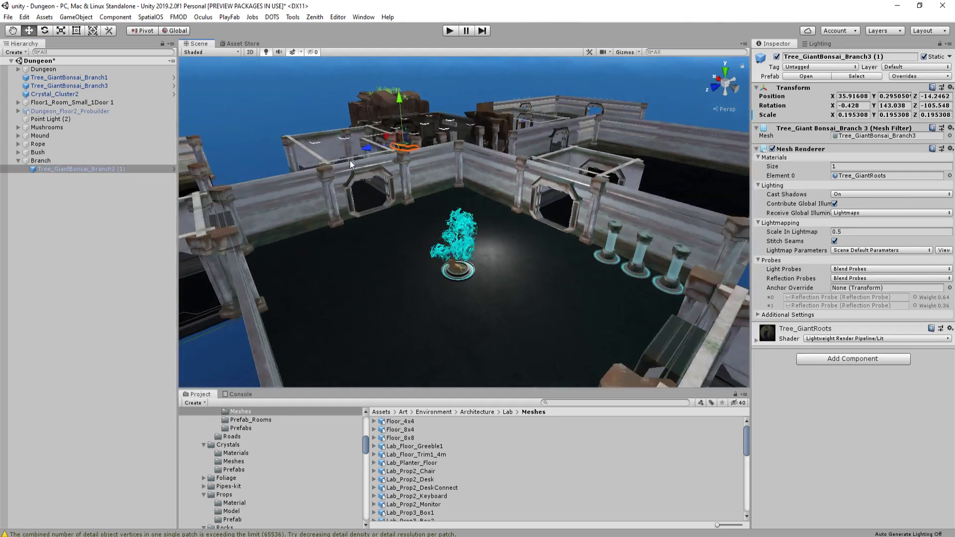
left_click(70, 77)
left_click(87, 84, "shift")
left_click_drag(87, 83, 64, 162)
right_click_drag(217, 127, 332, 119)
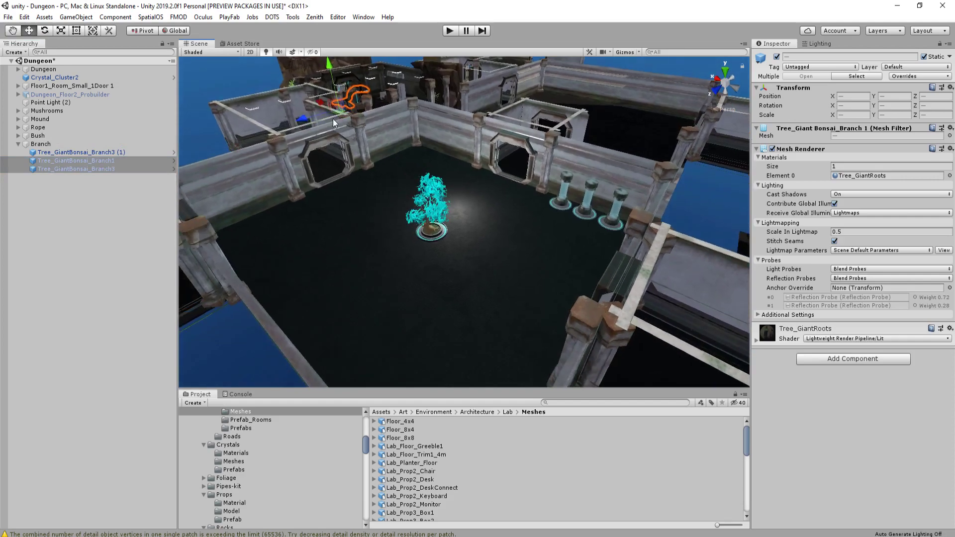
Duplicate the two selected bonsai branches and place the copies near the tree in the large room
key("ctrl+d")
left_click_drag(342, 98, 387, 269)
key("shift+space")
right_click_drag(503, 256, 419, 234)
Scale the two branch copies down and move them across the floor beside the tree planter
key("r")
left_click_drag(410, 227, 413, 241)
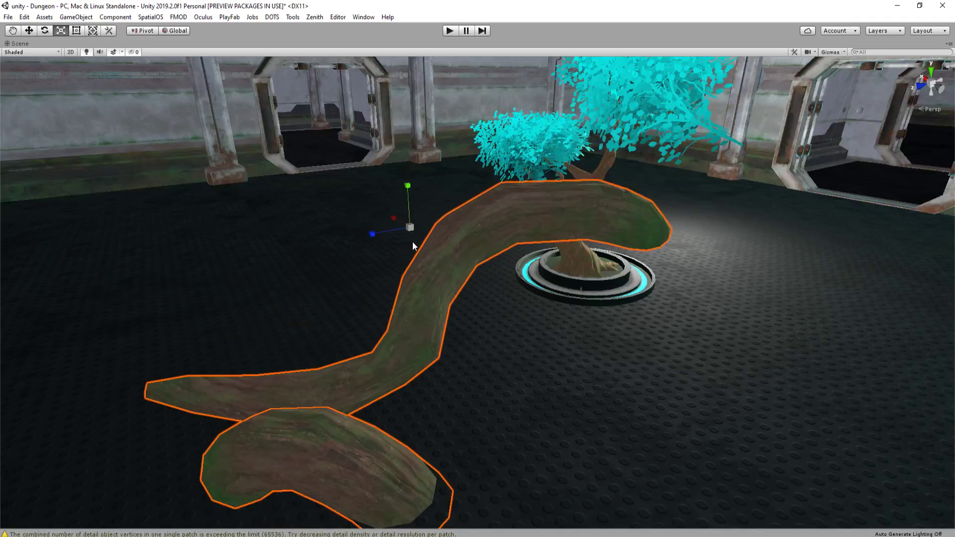
key("z")
left_click_drag(438, 271, 491, 284)
key("w")
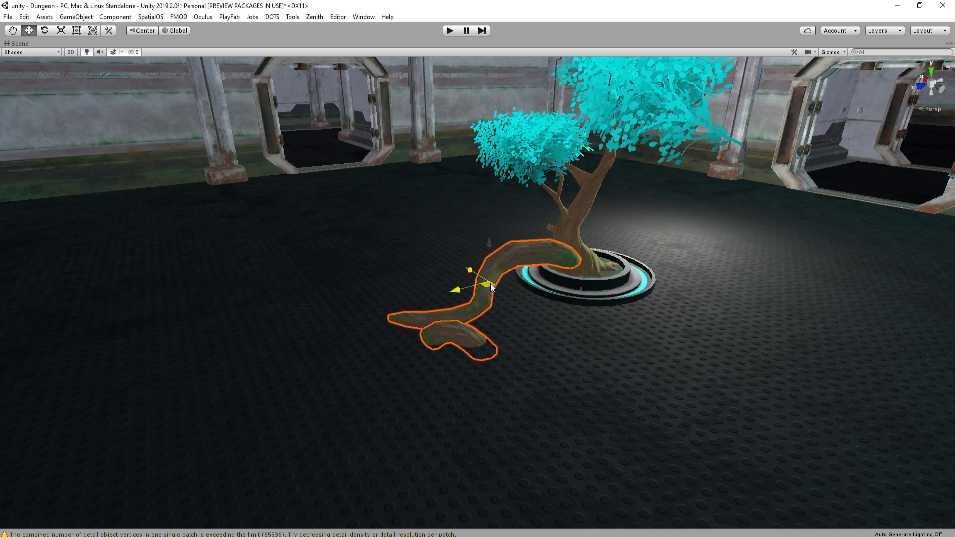
Move the short branch onto the planter's edge at the base of the trunk
right_click_drag(490, 283, 471, 248)
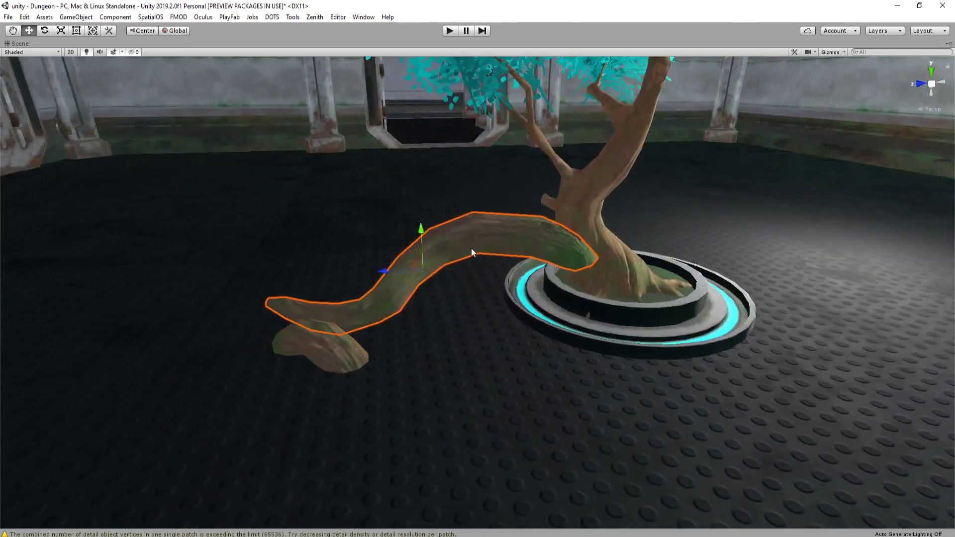
left_click(309, 340)
left_click_drag(336, 363, 511, 375)
key("e")
right_click_drag(511, 375, 477, 326)
Enlarge the circular planter around the tree and lower it partly into the floor
left_click(477, 326)
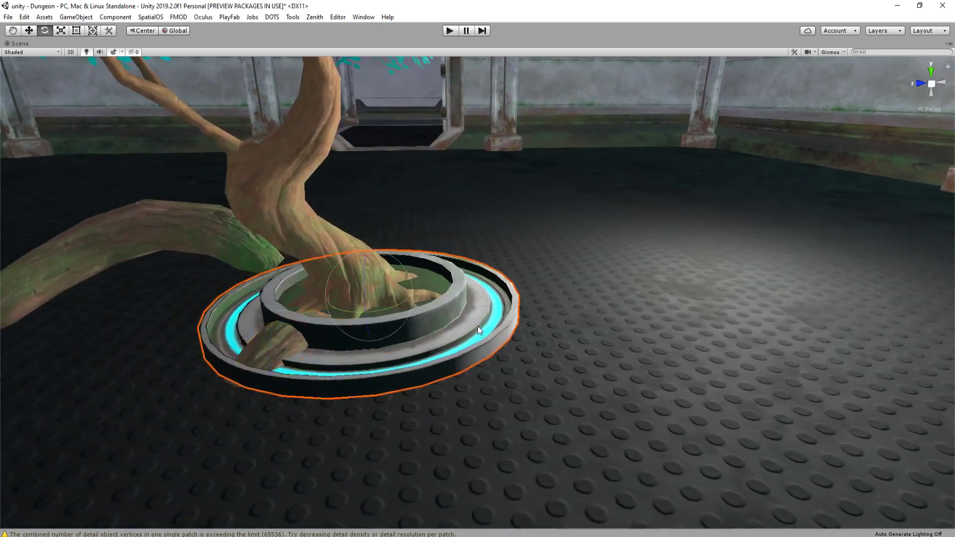
key("f")
key("r")
left_click_drag(499, 277, 523, 282)
left_click_drag(498, 233, 503, 253)
right_click_drag(504, 252, 452, 274)
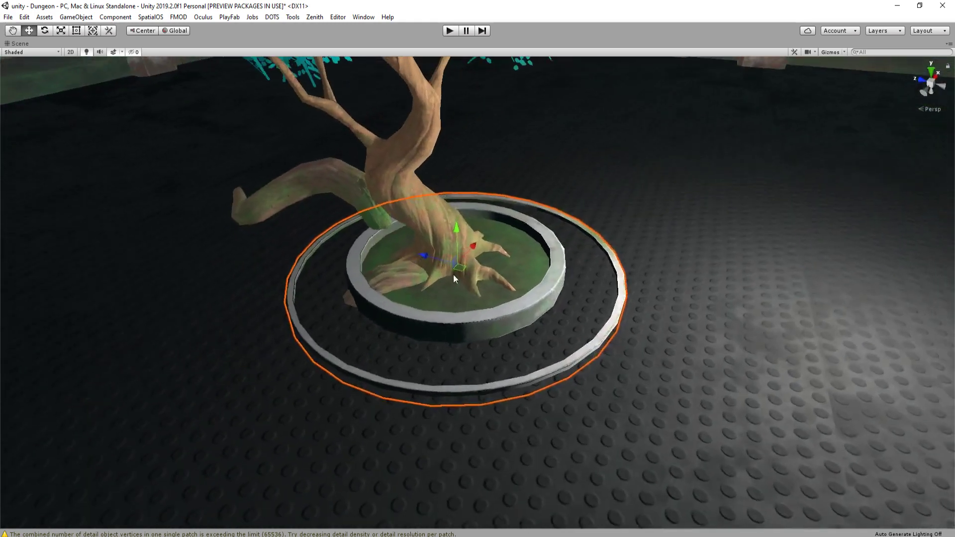
key("r")
left_click_drag(458, 266, 466, 273)
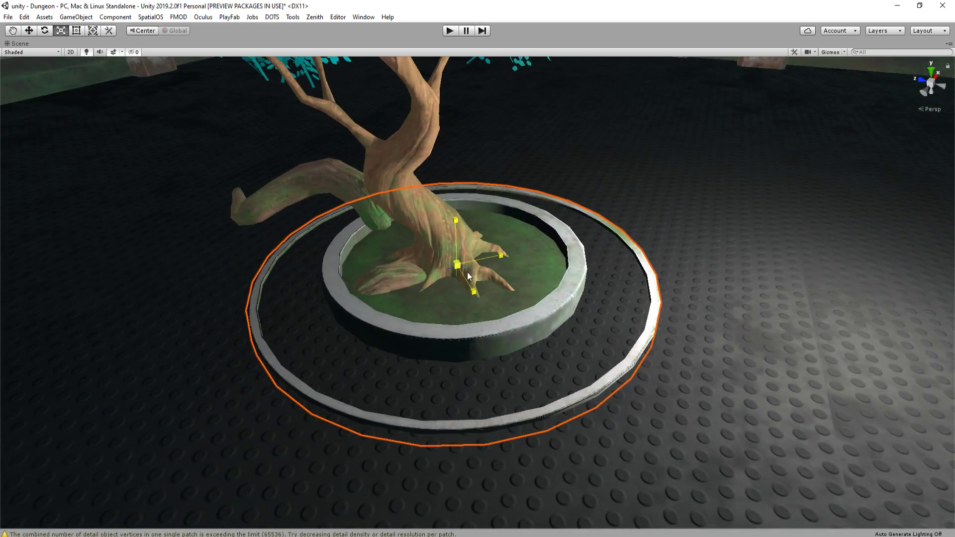
Raise the enlarged planter slightly so its middle step rises above the floor
middle_click_drag(467, 273, 541, 222)
left_click(541, 224)
left_click(609, 241)
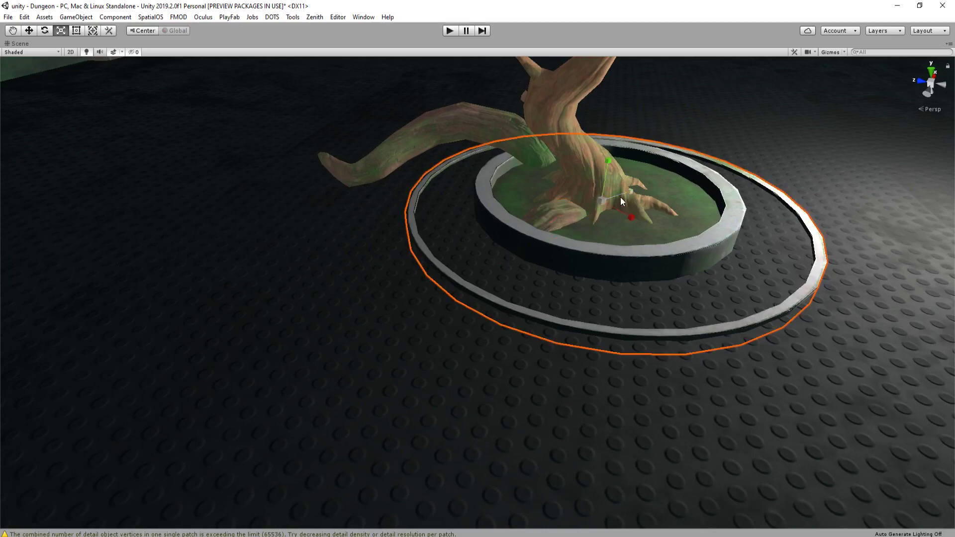
key("w")
left_click_drag(605, 162, 607, 163)
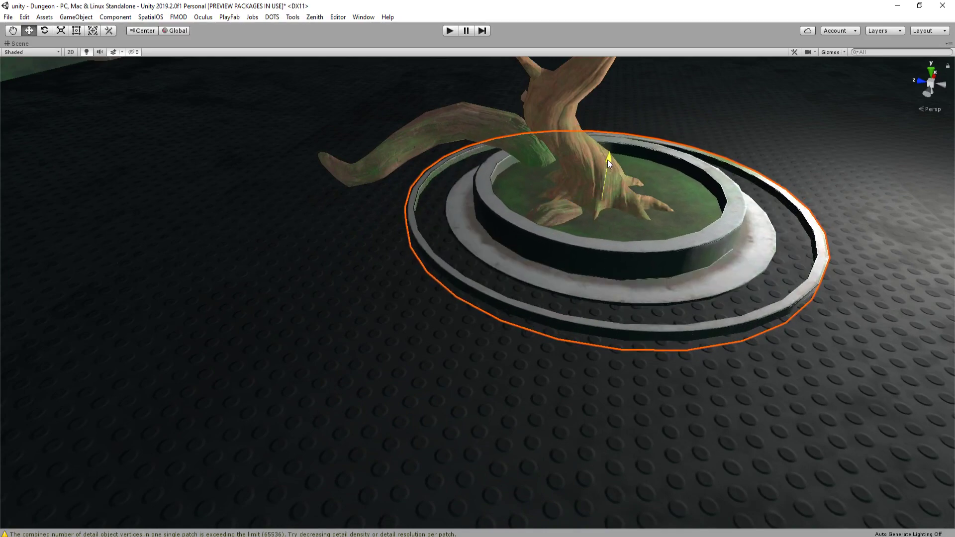
Scale up the bonsai tree about its pivot in the planter
left_click(577, 163)
key("f")
key("z")
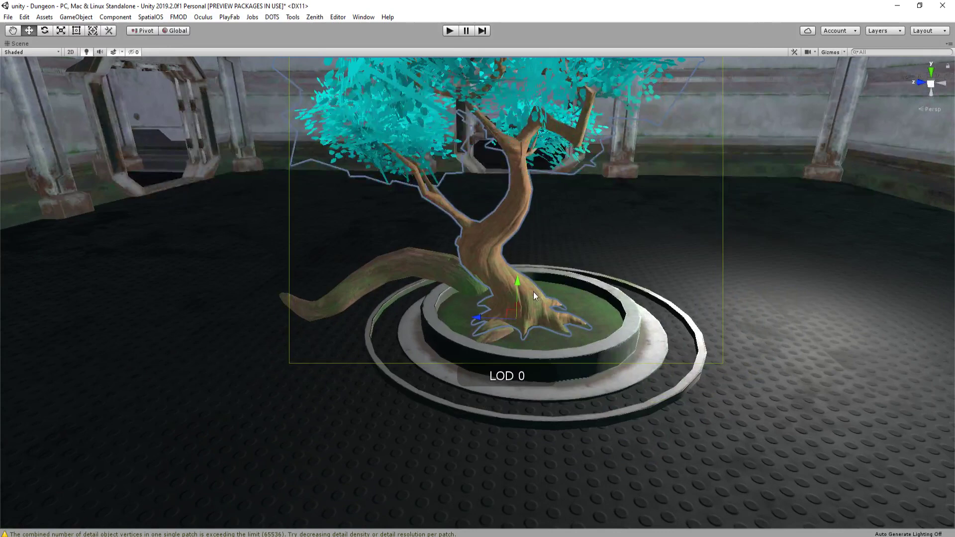
key("r")
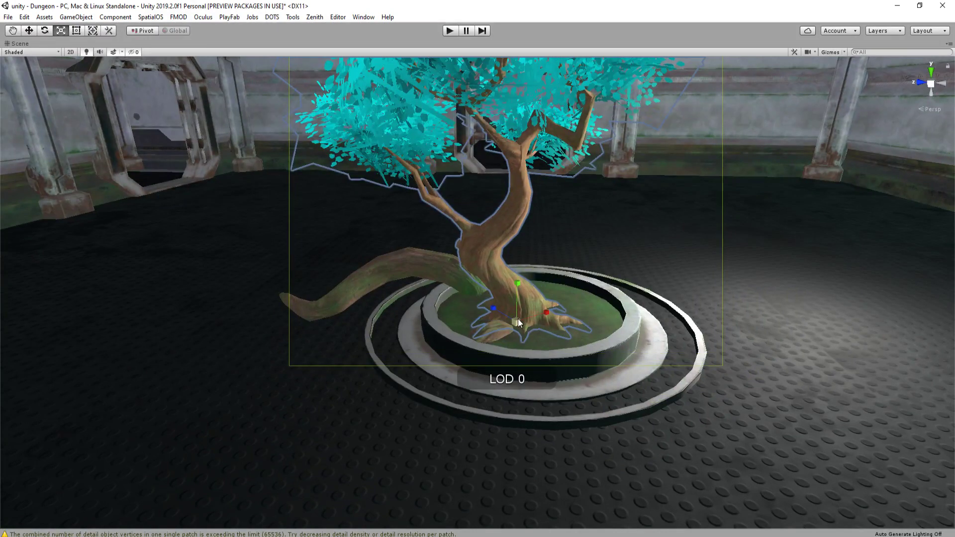
left_click_drag(517, 320, 514, 284)
Move the long branch so its thick end meets the trunk base and it crosses the planter rim
right_click_drag(514, 284, 455, 254)
left_click(458, 292)
key("w")
left_click(494, 274)
key("w")
left_click_drag(405, 277, 404, 272)
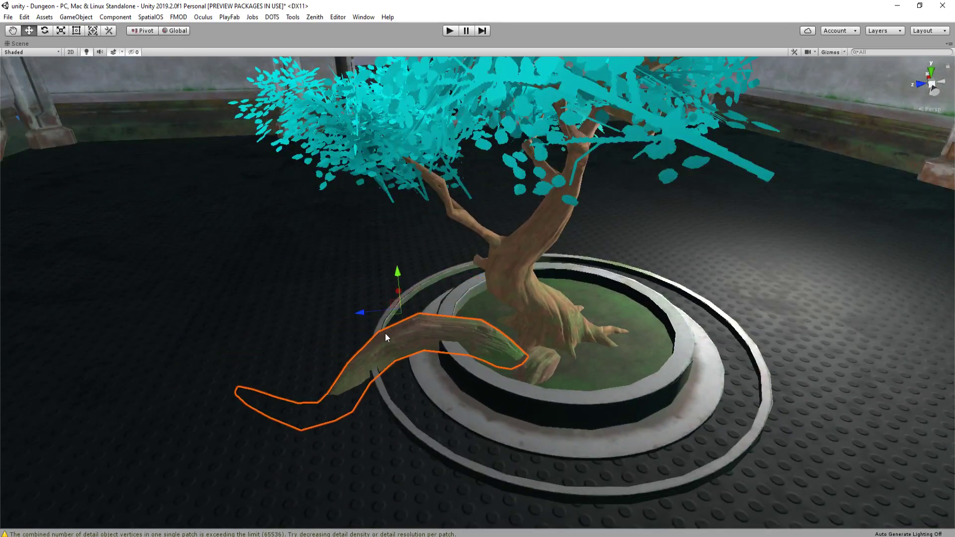
left_click_drag(398, 315, 436, 304)
Raise the planter until its glowing ring clears the floor, and lift the tree to match
left_click(560, 410)
right_click_drag(560, 411, 529, 293)
key("q")
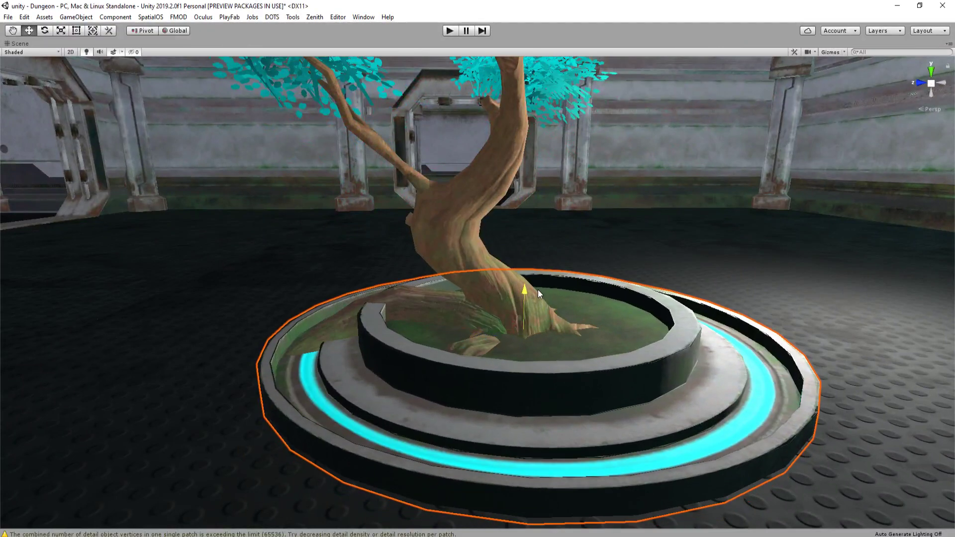
left_click(509, 285)
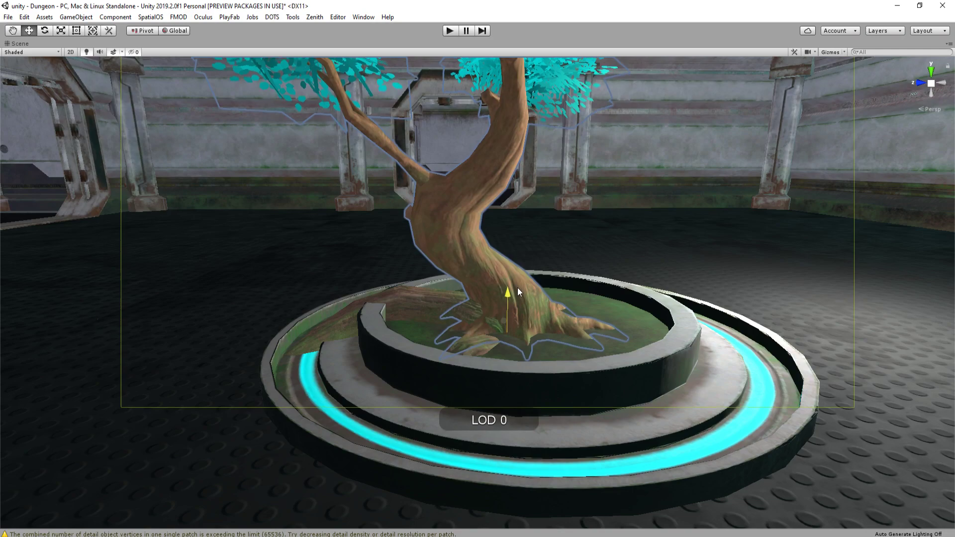
right_click_drag(517, 288, 477, 272)
Move the short branch against the trunk base and resize it so it lies across the inner rim
left_click(464, 261)
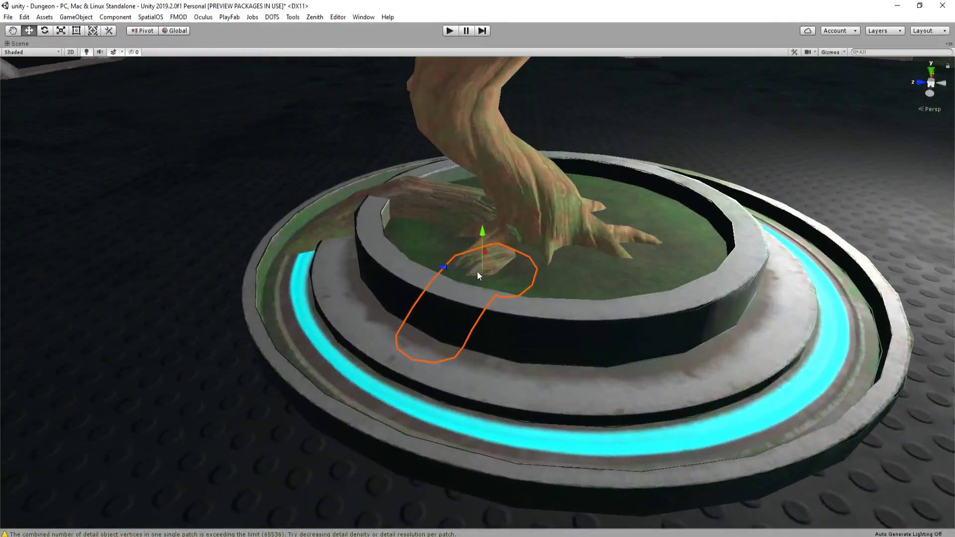
left_click_drag(485, 273, 452, 210)
key("r")
middle_click_drag(453, 210, 347, 228)
left_click_drag(347, 227, 360, 225)
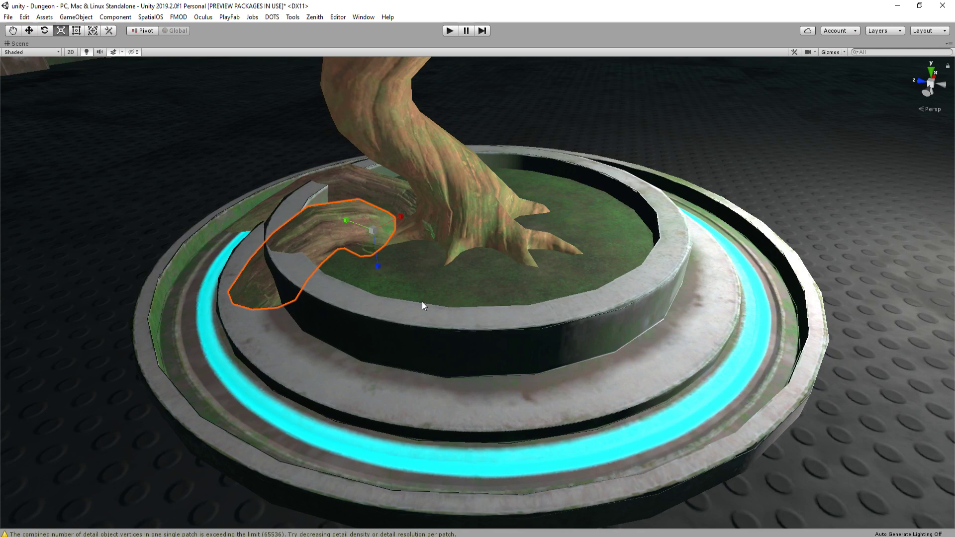
Rescale the circular planter around the tree and its branches
left_click(422, 301)
left_click_drag(422, 301, 437, 239, "alt")
mouse_move(488, 176)
left_mouse_down()
mouse_move(493, 190)
mouse_move(486, 185)
mouse_move(501, 188)
left_mouse_up()
key("w")
key("x")
key("w")
right_click_drag(499, 183, 437, 270)
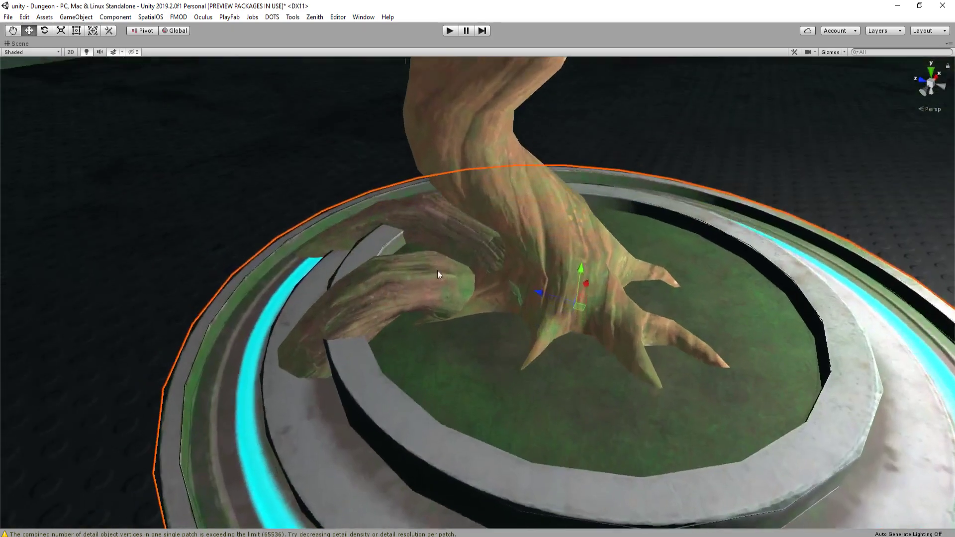
Stretch the short branch so it reaches from the trunk base past the planter's inner rim
left_click(550, 282)
key("q")
right_click_drag(550, 282, 741, 195)
scroll(729, 194, "down", 2)
key("a")
left_click_drag(387, 233, 392, 240)
right_click_drag(393, 241, 470, 321)
left_click(436, 273)
key("e")
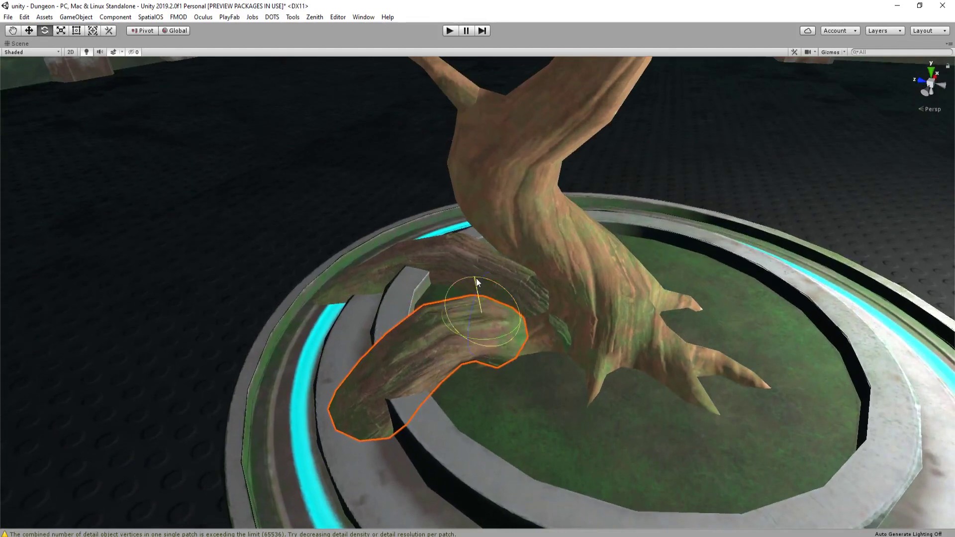
key("r")
left_click_drag(504, 302, 515, 294)
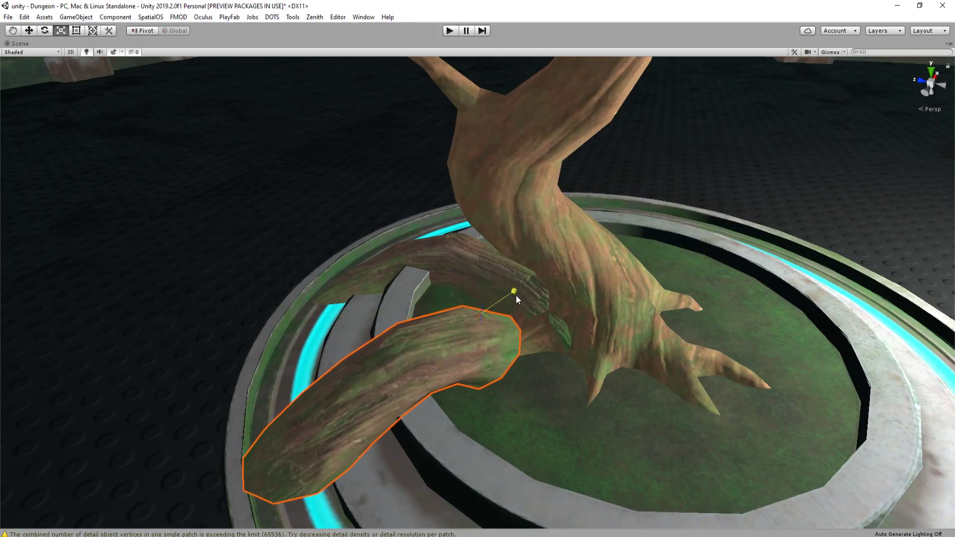
Shift the stretched short branch closer to the trunk as a root crossing the inner rim
right_click_drag(515, 294, 447, 285)
key("w")
left_click_drag(473, 232, 506, 225)
scroll(506, 225, "down", 5)
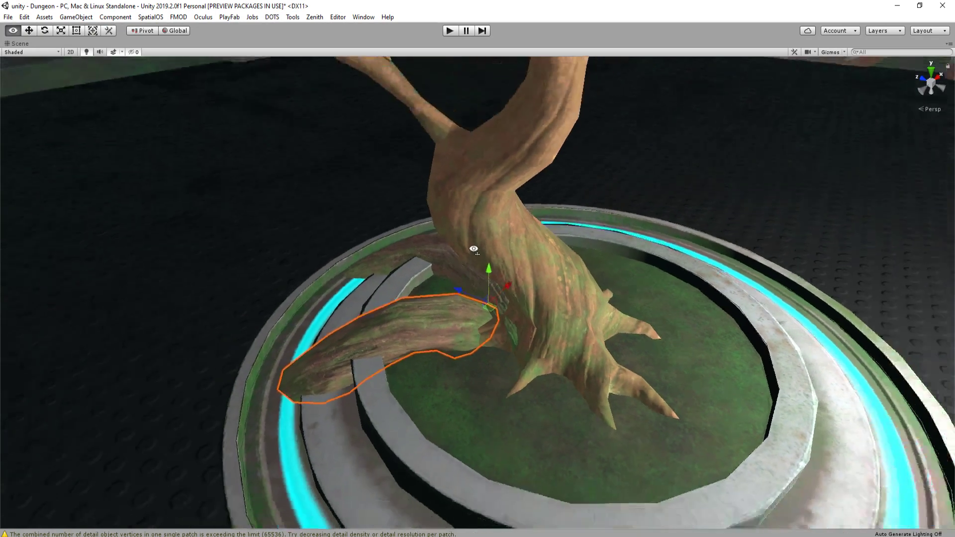
left_click_drag(472, 263, 490, 268)
Raise and tilt the long branch so it extends from the trunk over the planter's outer rim
right_click_drag(490, 268, 566, 256)
left_click_drag(544, 219, 550, 210)
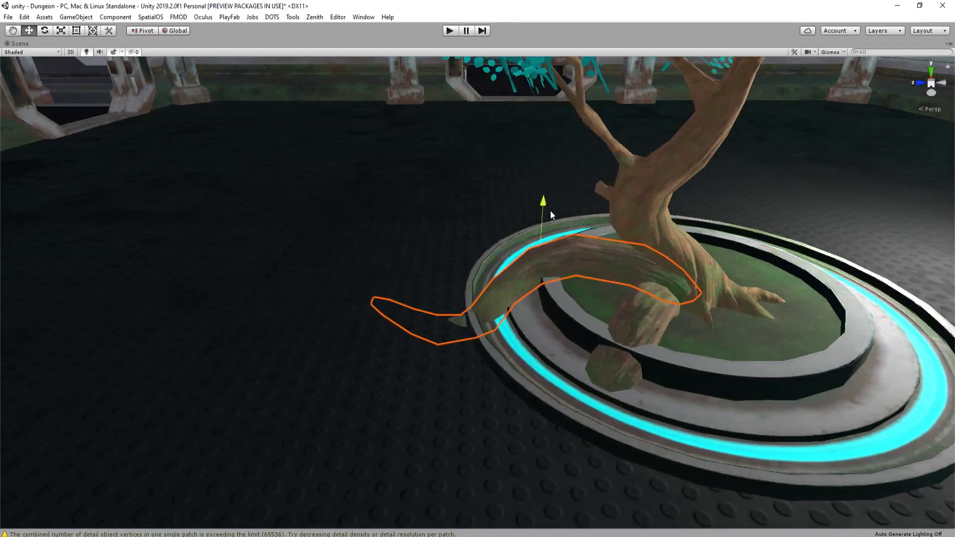
key("e")
left_click_drag(534, 251, 565, 215)
key("ctrl+z")
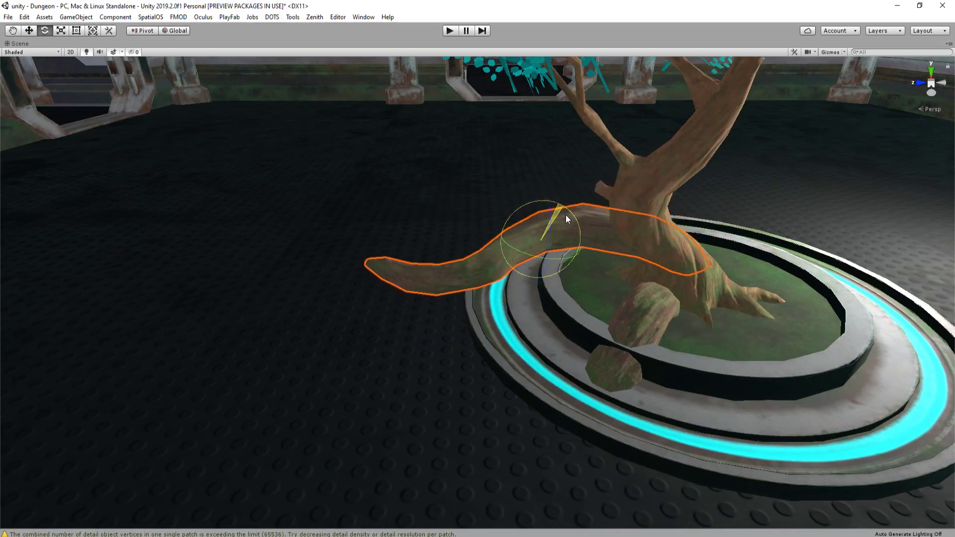
right_click_drag(566, 215, 435, 210)
key("w")
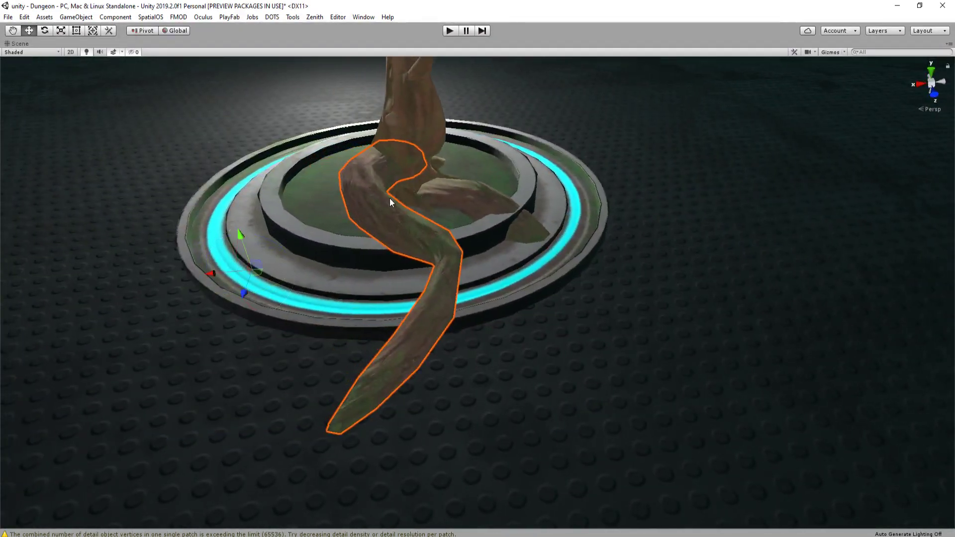
Duplicate the short branch using its center as the handle position, and move the copy toward the planter's outer rim
left_click(470, 201)
key("f")
key("x")
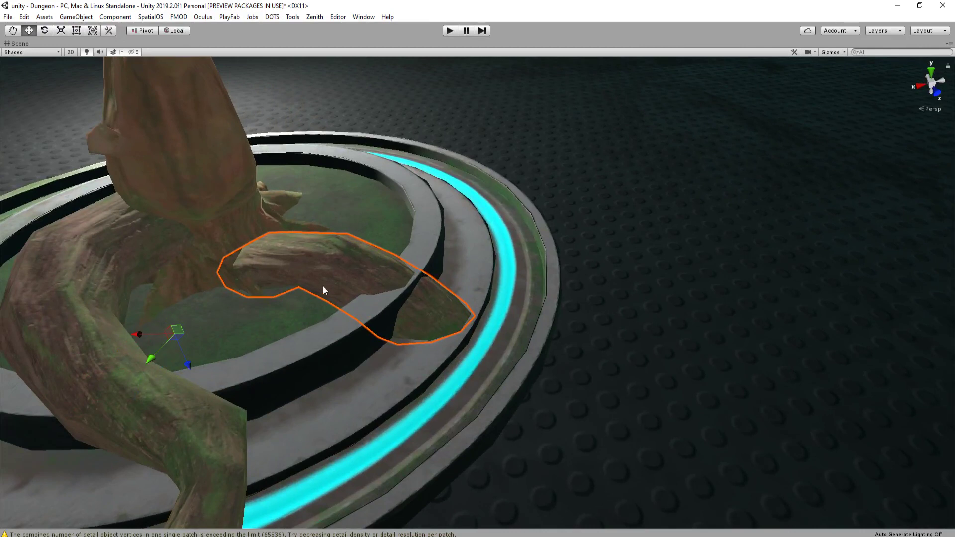
key("z")
key("x")
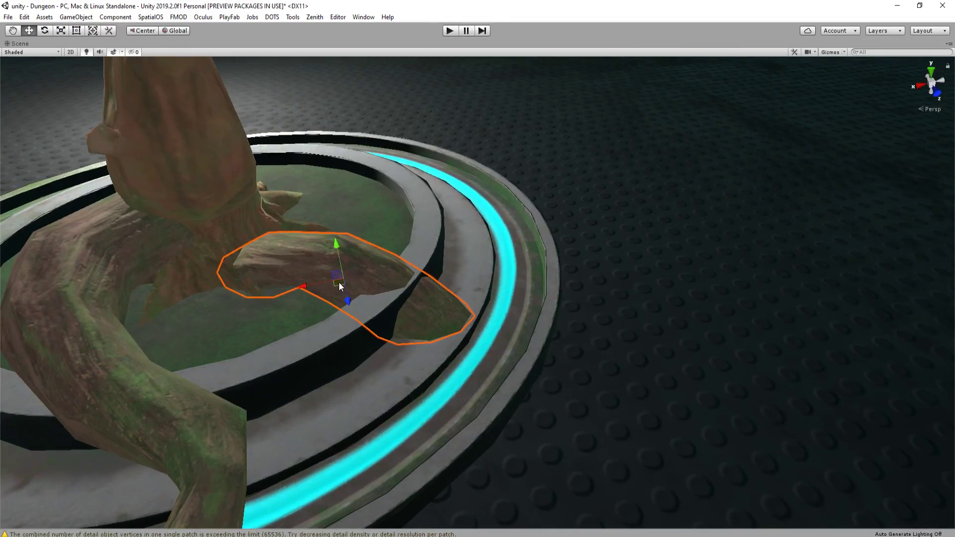
left_click_drag(340, 288, 503, 321)
Rotate the short branch copy outward and place it against the outer end of the original short branch
key("e")
left_click_drag(462, 355, 411, 366)
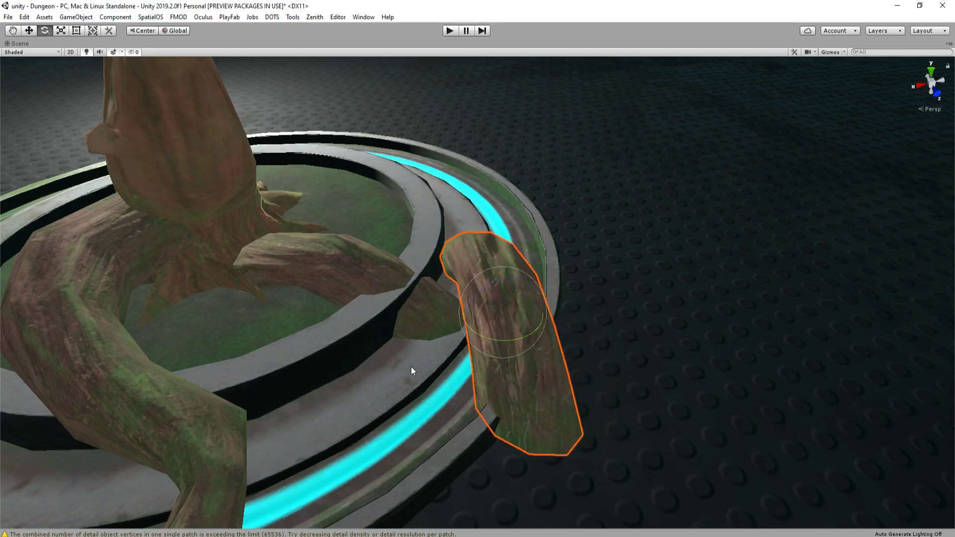
key("w")
left_click_drag(502, 316, 437, 347)
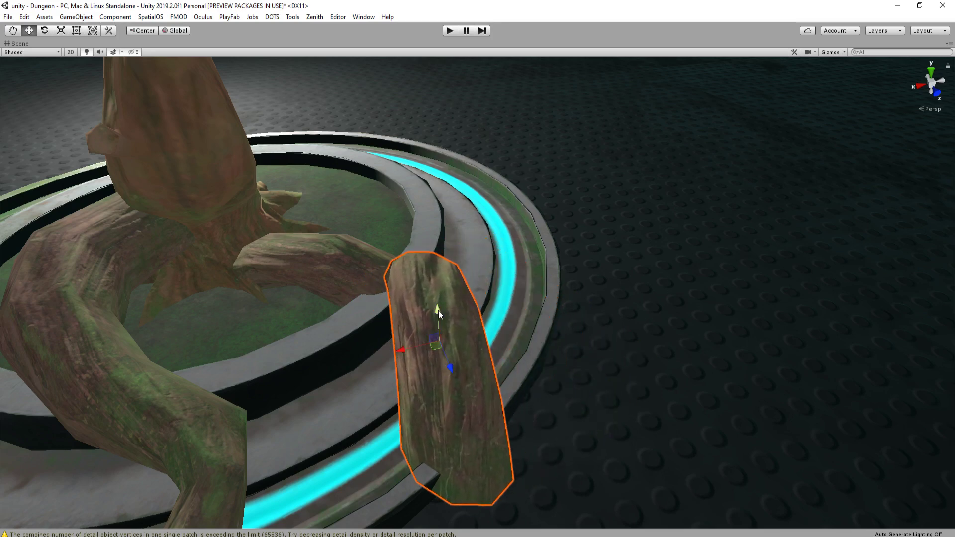
mouse_move(438, 310)
left_mouse_down()
mouse_move(432, 325)
mouse_move(434, 317)
left_mouse_up()
key("d")
right_click_drag(448, 315, 423, 246)
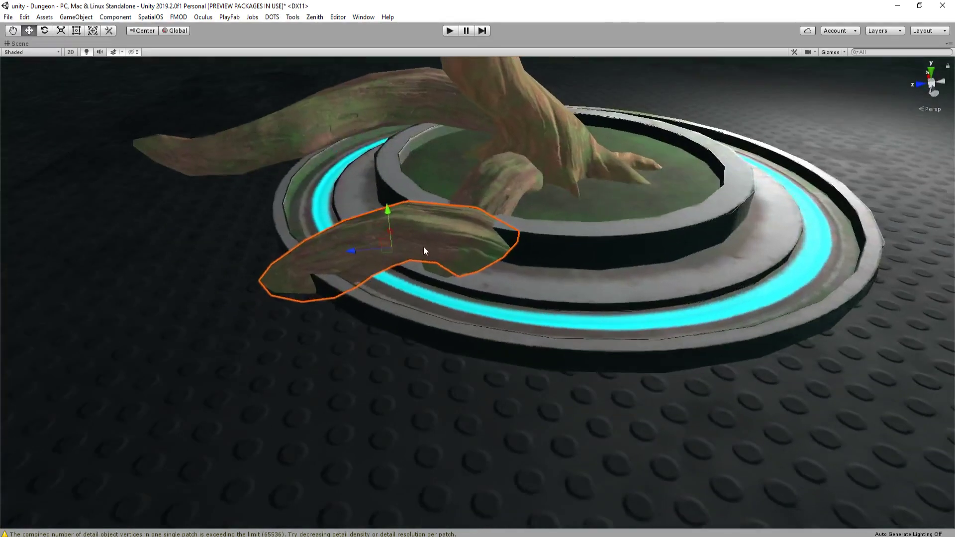
Tilt the branch copy over the planter's outer rim and adjust its scale
key("e")
left_click_drag(405, 264, 432, 268)
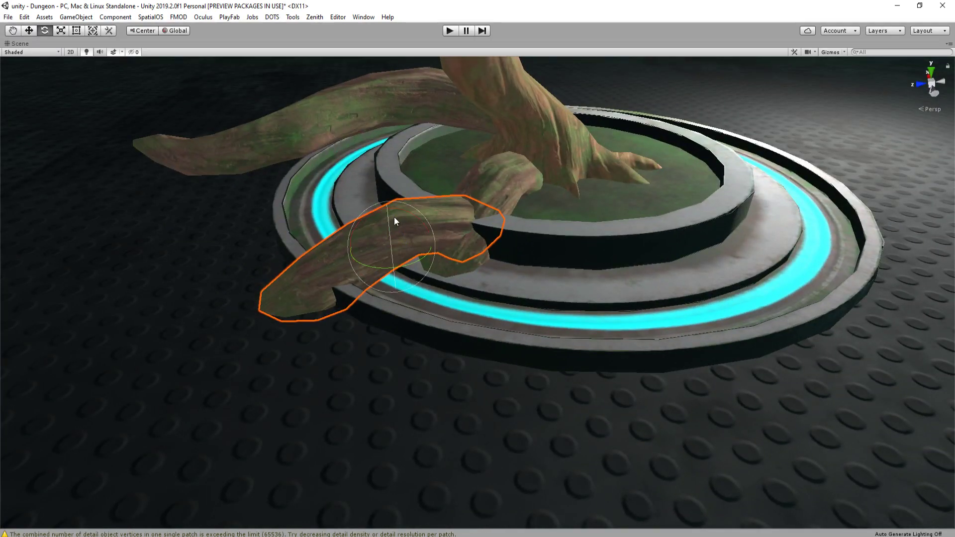
right_click_drag(394, 215, 459, 228)
key("r")
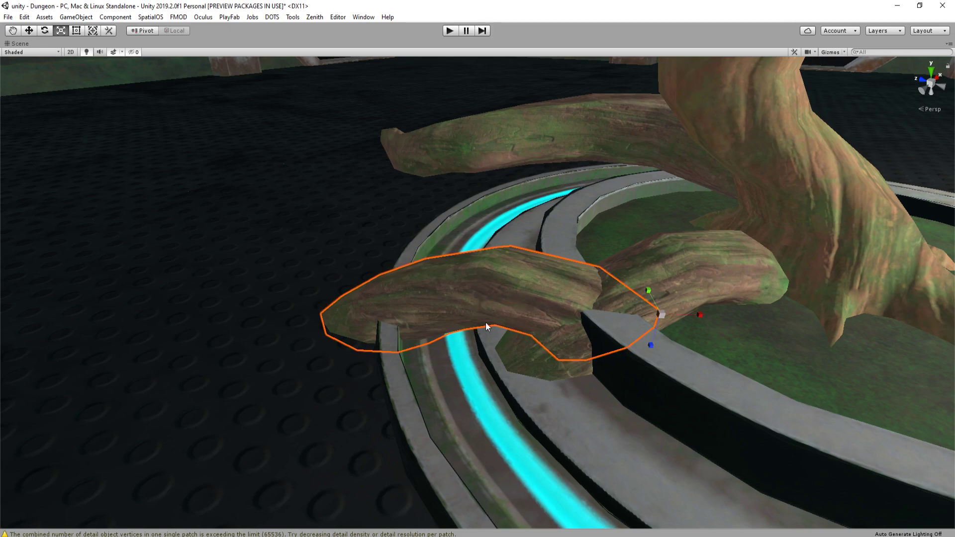
right_click_drag(495, 319, 470, 298)
left_click_drag(469, 298, 470, 303)
Rotate the branch copy further and reposition it to continue the root over the outer rim
key("e")
left_click_drag(493, 241, 530, 304)
scroll(530, 305, "down", 3)
key("w")
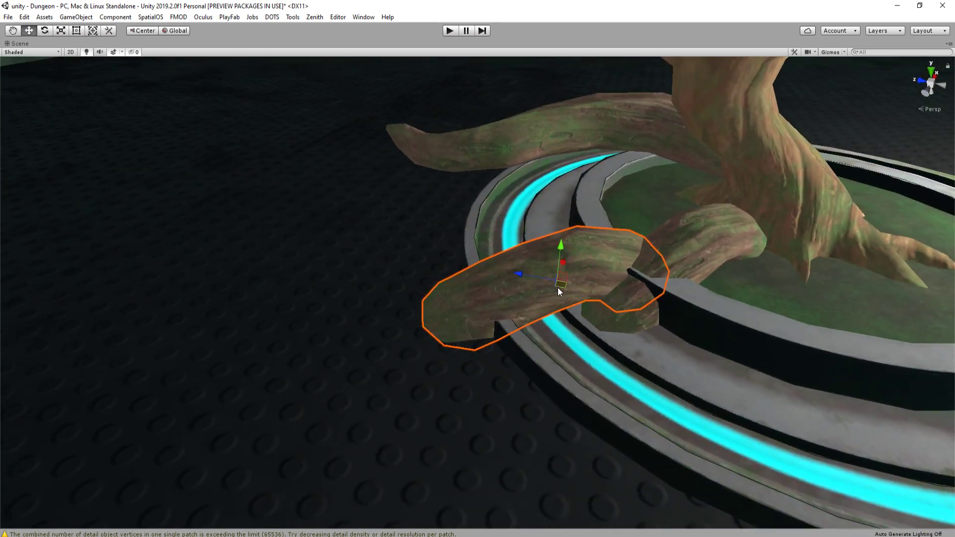
mouse_move(558, 291)
left_mouse_down()
mouse_move(542, 341)
mouse_move(565, 315)
mouse_move(541, 288)
left_mouse_up()
key("e")
key("w")
Select the original short branch beside the trunk and nudge it to line up with the outer copy
right_click_drag(537, 287, 533, 253)
key("s")
left_click(631, 295)
left_click(625, 311)
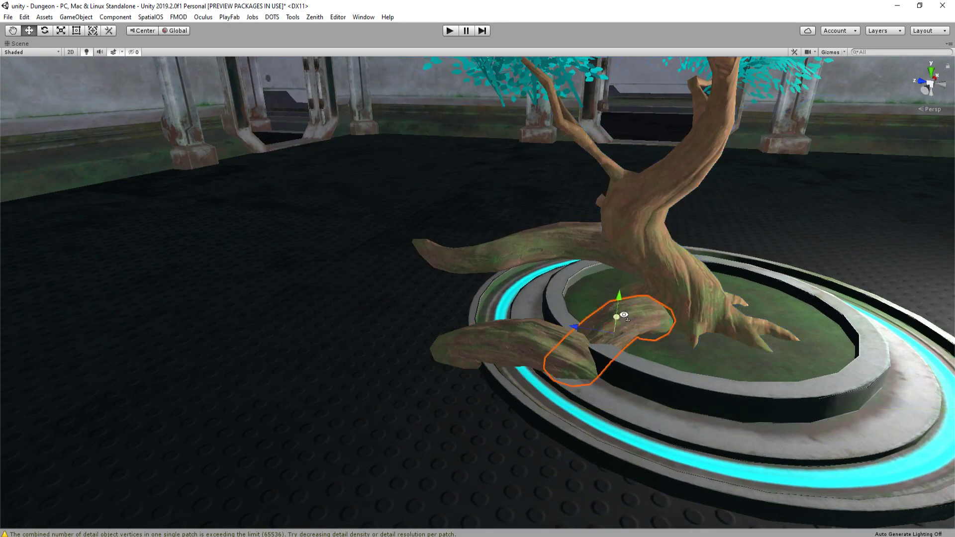
right_click_drag(623, 314, 627, 319)
key("d")
key("w")
left_click_drag(476, 302, 478, 299)
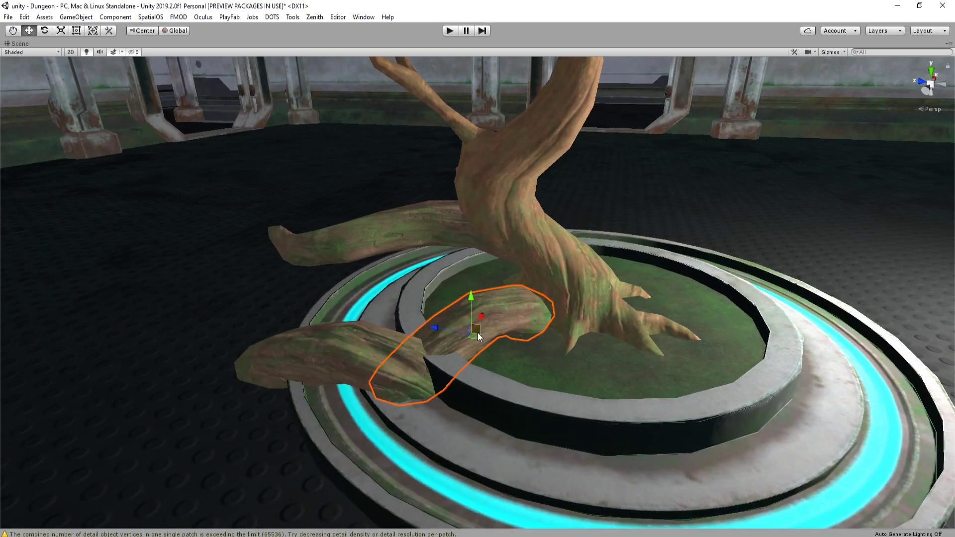
Nudge the inner short branch into line and rotate the outer short branch down over the planter's outer rim
left_click_drag(479, 338, 494, 339)
right_click_drag(493, 339, 477, 278)
key("s")
key("w")
key("e")
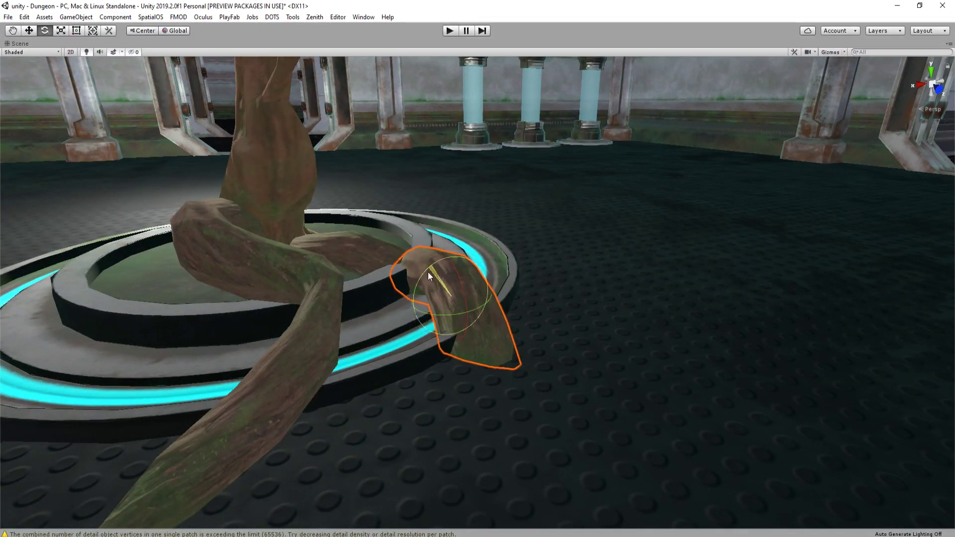
left_click_drag(427, 272, 464, 293)
right_click_drag(464, 293, 414, 247)
Select the long branch in front of the trunk, lower it, and reposition it across the planter's rim
left_click(414, 248)
key("w")
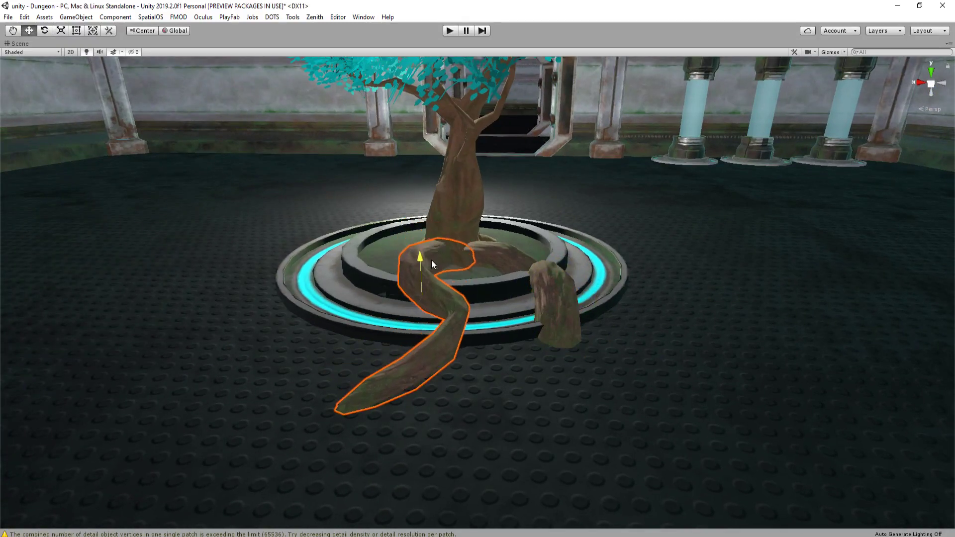
left_click_drag(431, 259, 434, 271)
right_click_drag(433, 270, 474, 316)
key("r")
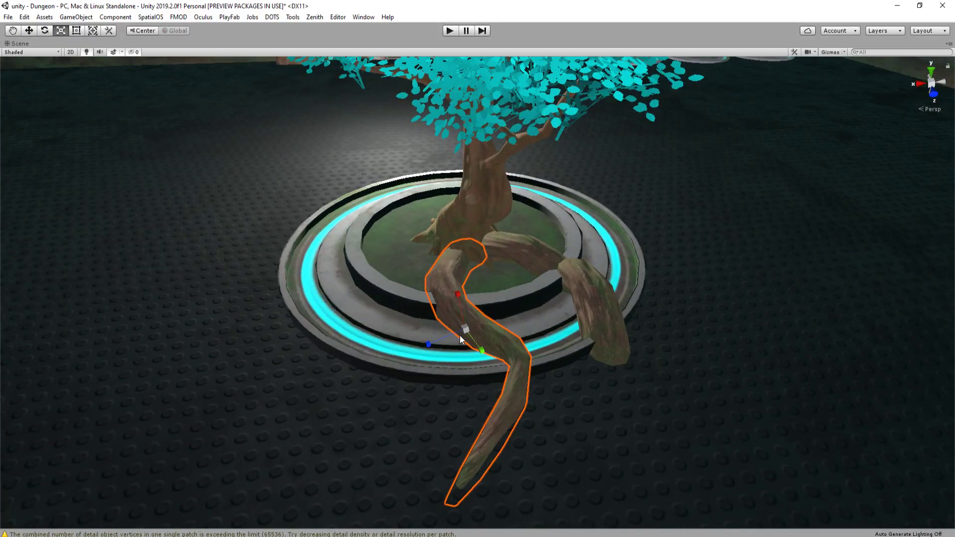
key("w")
left_click_drag(465, 330, 439, 285)
left_click(577, 293)
right_click_drag(535, 255, 569, 270)
left_click(407, 267)
left_click(571, 270)
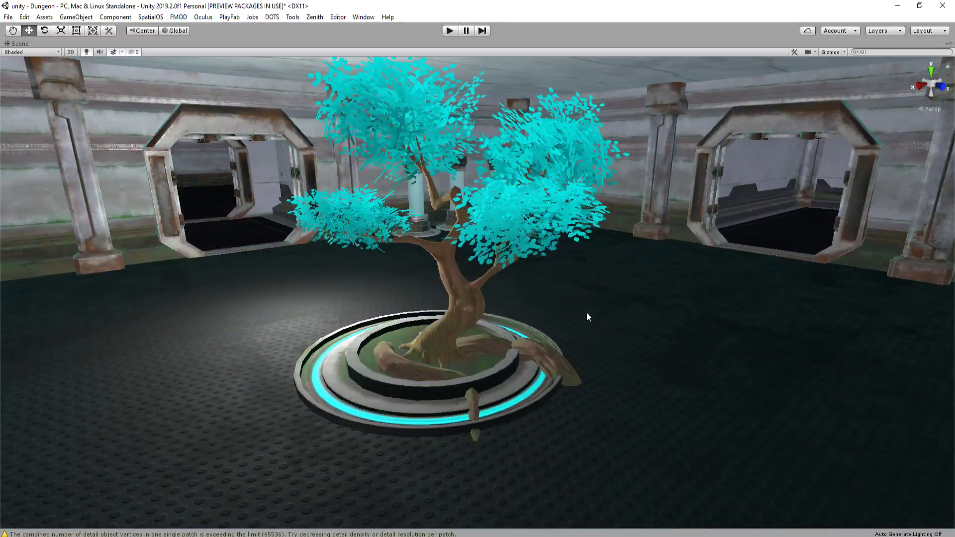
Select the bonsai tree, scale it up slightly, and lower it into the planter
right_click_drag(586, 315, 497, 302)
left_click(496, 303)
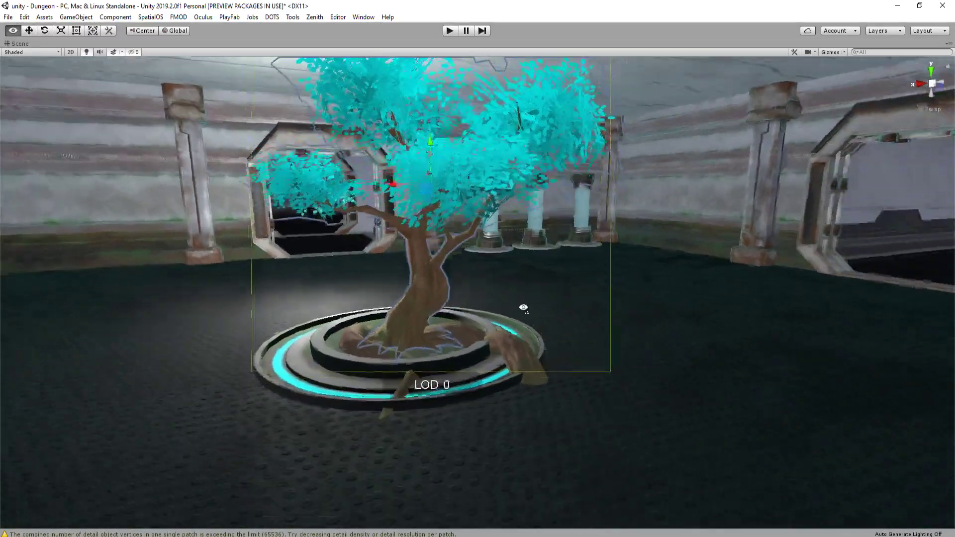
key("f")
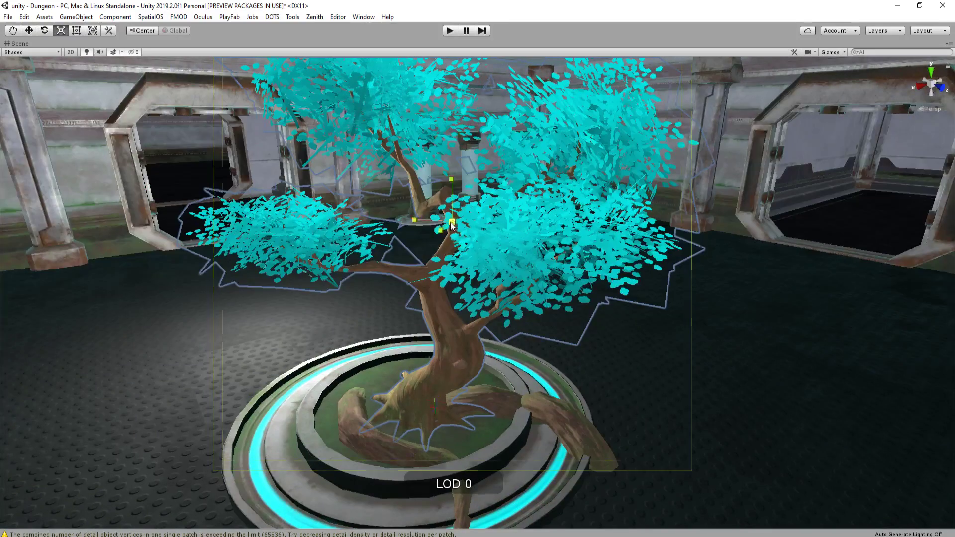
scroll(424, 374, "down", 1)
scroll(455, 229, "up", 1)
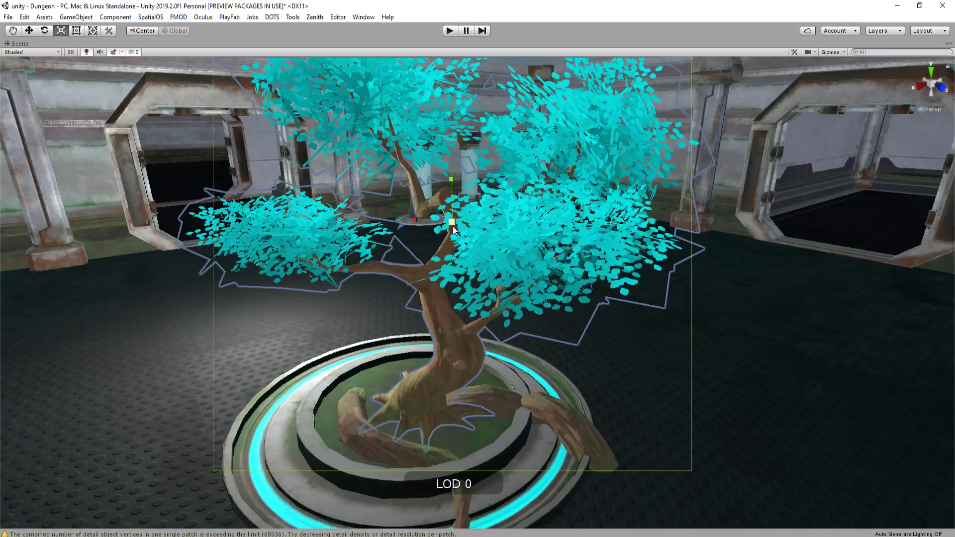
scroll(460, 229, "up", 1)
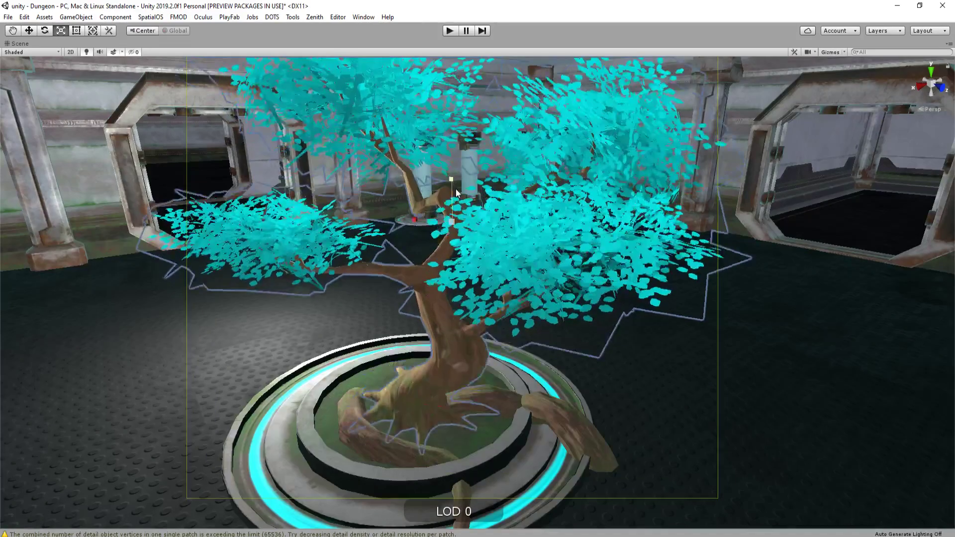
key("w")
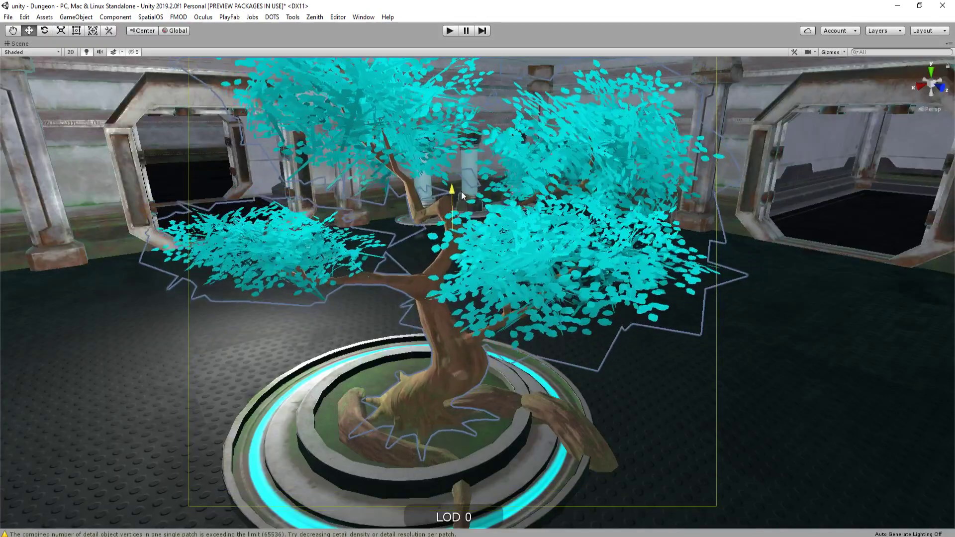
left_click_drag(463, 189, 486, 288, "alt")
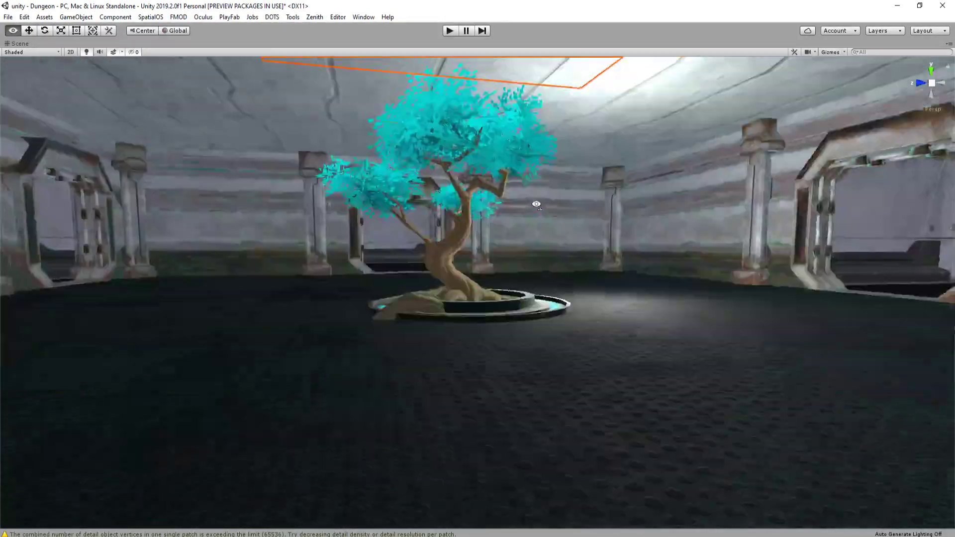
Focus on the outer short branch and rotate it to follow the slope over the planter's outer rim
scroll(486, 288, "up", 5)
left_click(433, 316)
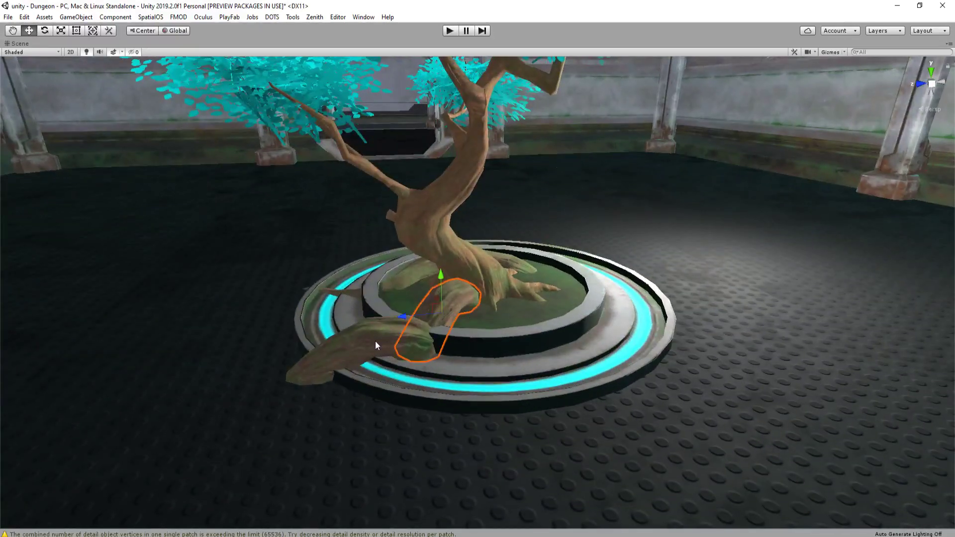
key("f")
key("e")
left_click_drag(310, 369, 316, 393)
Resize both short branches together and reposition them beside the trunk as one continuous root
left_click(467, 295, "shift")
key("r")
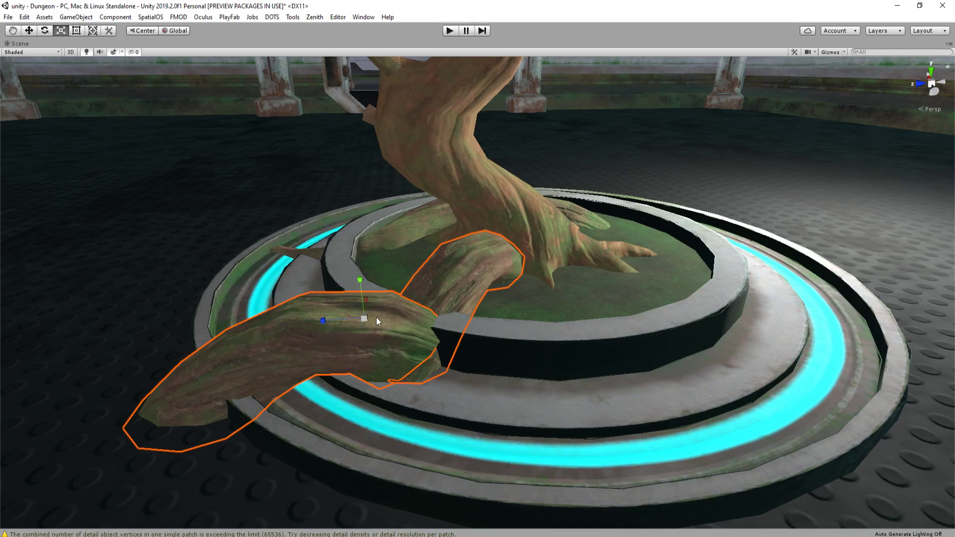
left_click_drag(363, 317, 400, 312)
key("w")
left_click_drag(403, 271, 578, 277)
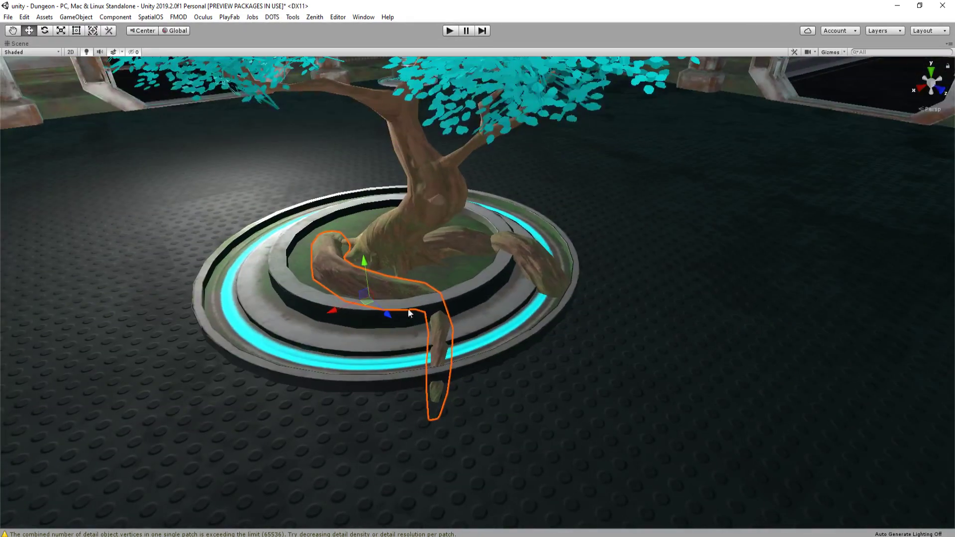
Rotate the long branch and move its thick end against the trunk, with the thin end reaching past the planter's edge
left_click_drag(373, 310, 420, 314)
key("e")
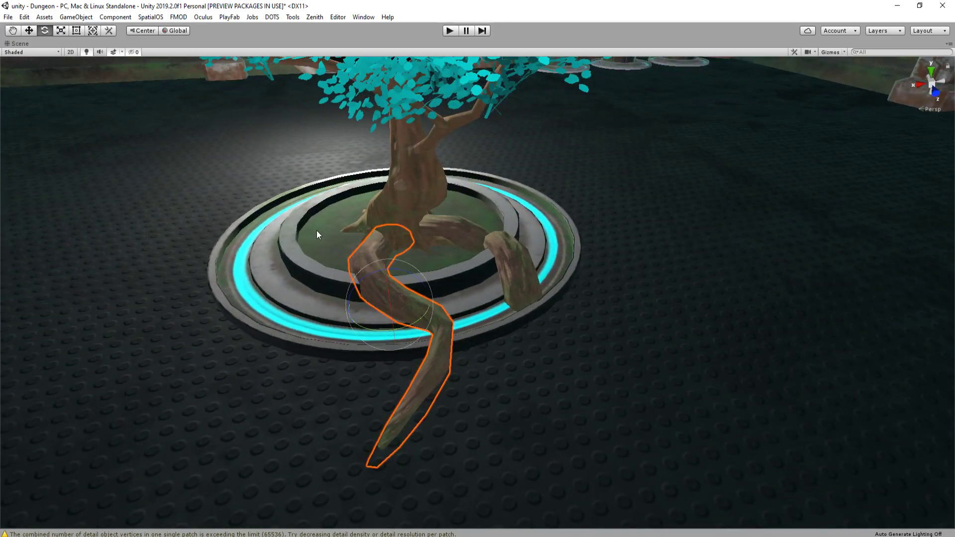
right_click_drag(367, 225, 325, 202)
key("w")
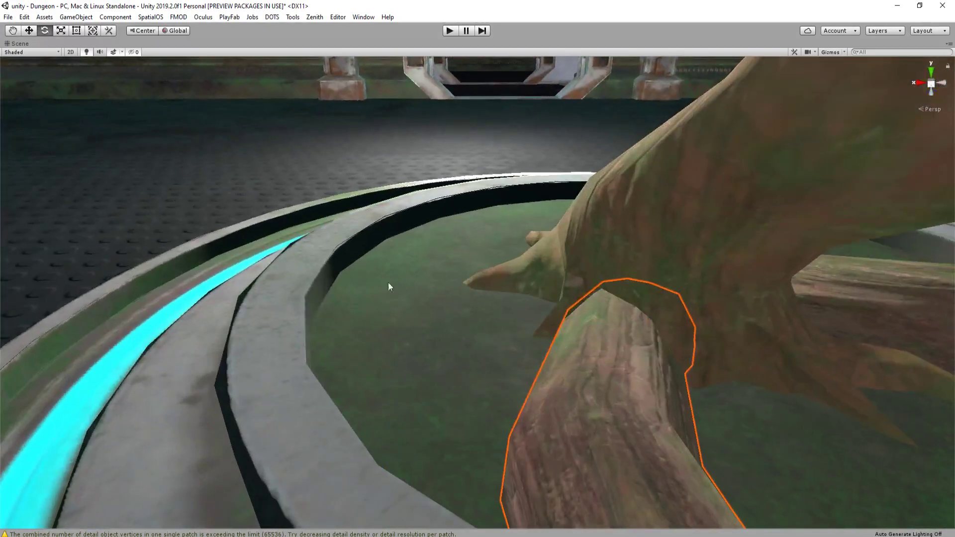
key("s")
right_click_drag(481, 262, 410, 289)
left_click_drag(566, 370, 431, 390)
key("w")
left_click_drag(535, 368, 433, 301)
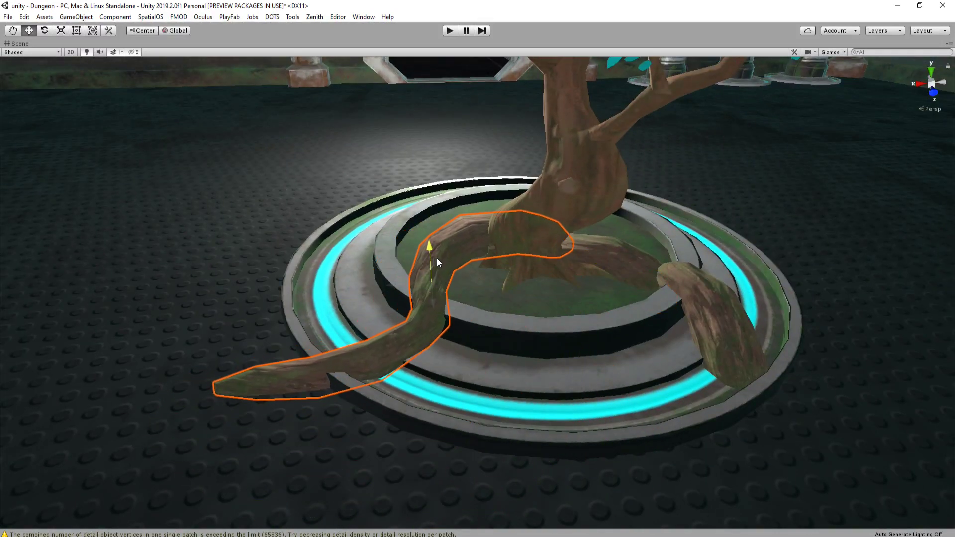
Try to move the outer short branch across the planter
right_click_drag(442, 257, 529, 273)
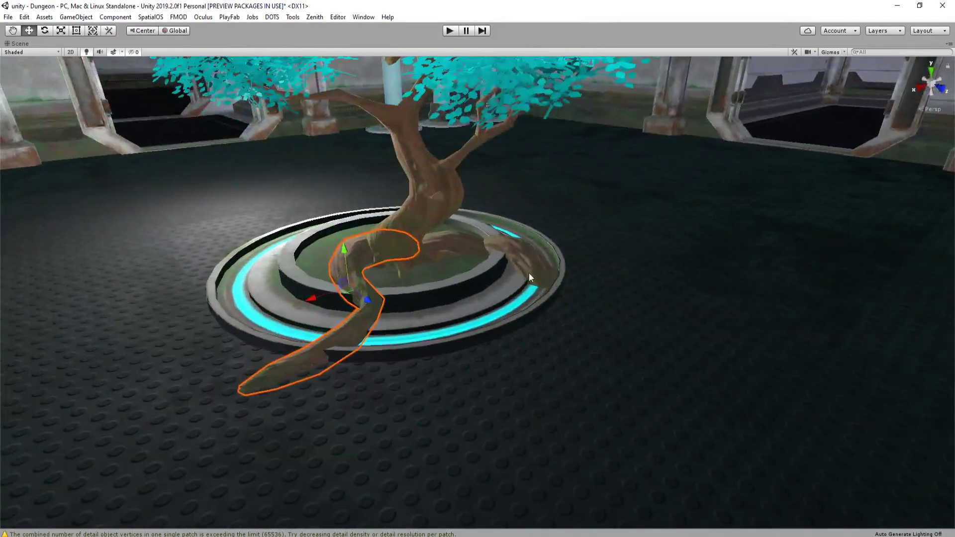
left_click(532, 271)
left_click_drag(521, 266, 437, 269)
key("ctrl+z")
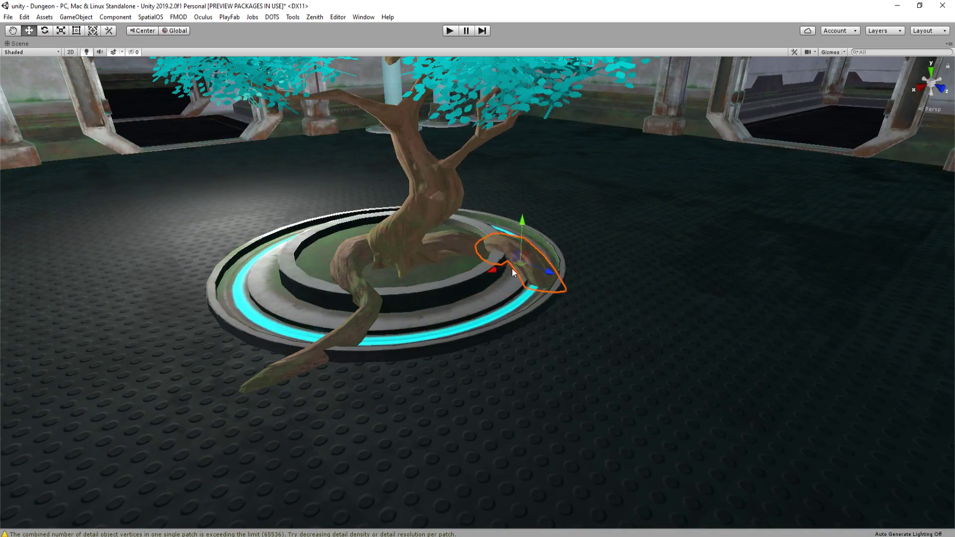
Select the long branch, rotate it slightly, and adjust its position against the trunk and over the rim
left_click(479, 315)
right_click_drag(382, 323, 587, 298)
left_click(512, 302)
key("e")
left_click_drag(589, 301, 569, 315)
key("w")
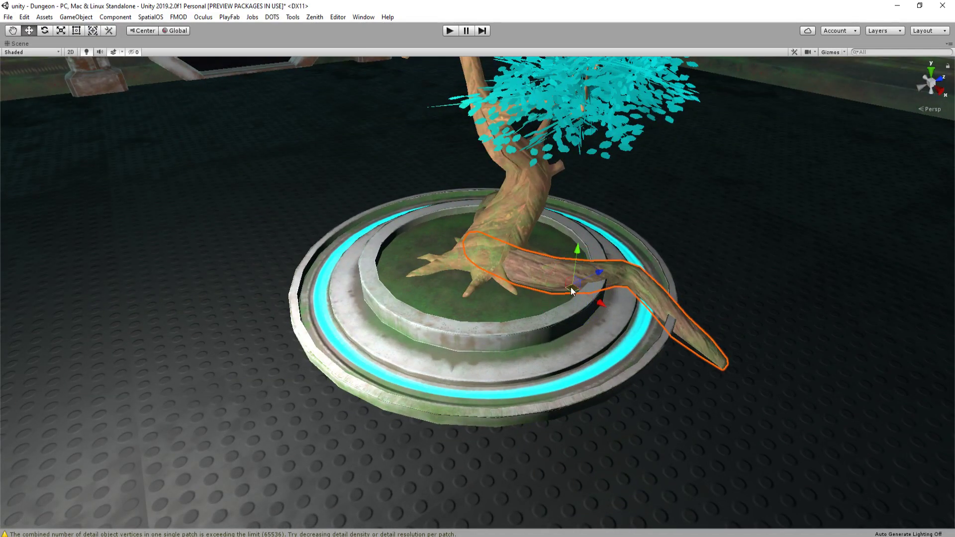
left_click_drag(579, 272, 598, 283)
Duplicate the long branch and turn the copy out over the planter on another side of the trunk
right_click_drag(598, 283, 554, 307)
key("ctrl+d")
left_click_drag(549, 307, 450, 88)
key("e")
left_click_drag(460, 257, 404, 310, "alt")
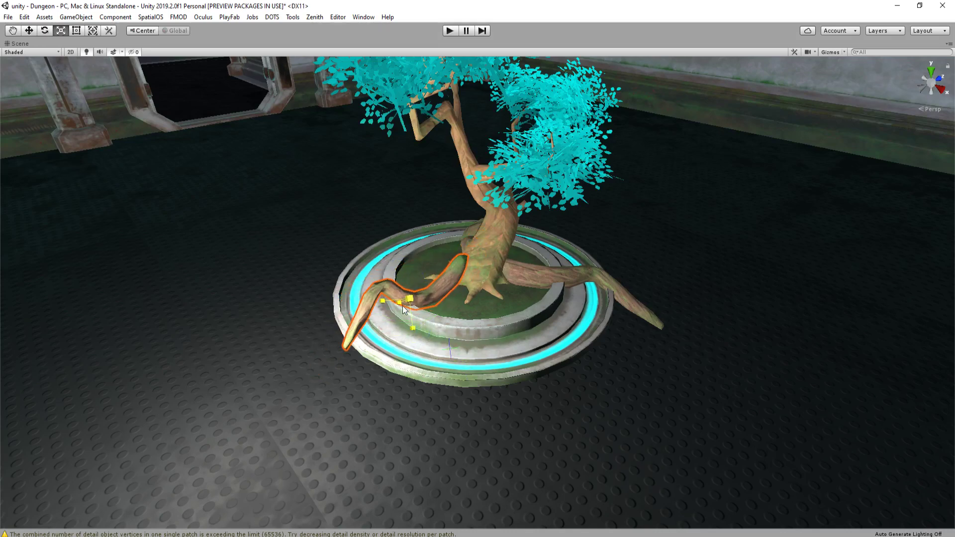
Reposition the long branch copy so its thick end meets the trunk and its thin end arches over the outer rim
right_click_drag(389, 313, 318, 247)
key("w")
key("x")
key("w")
key("x")
left_click_drag(318, 246, 343, 211)
left_click_drag(351, 256, 363, 205)
key("w")
key("s")
Select the original long branch and scale it down
right_click_drag(356, 169, 517, 158)
left_click(611, 159)
right_click_drag(611, 159, 526, 145)
key("d")
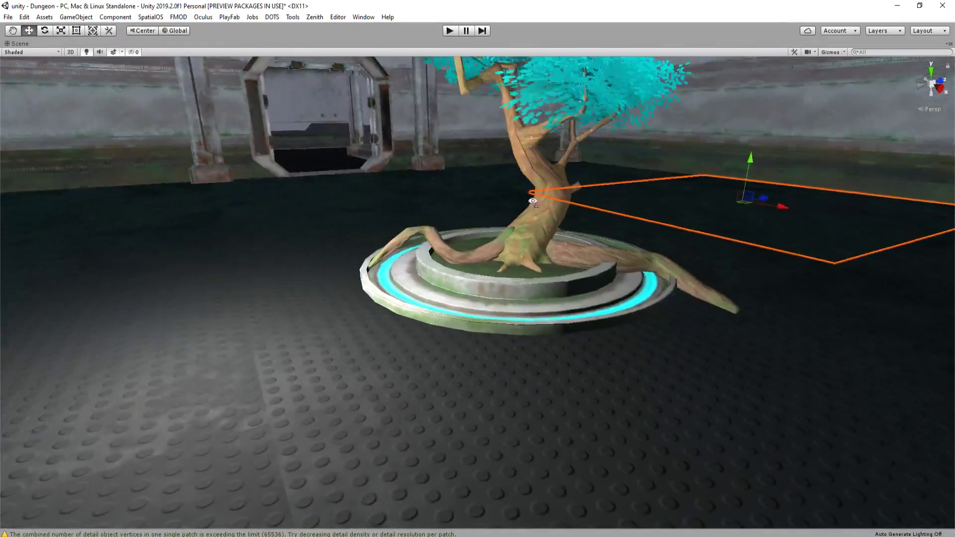
right_click_drag(536, 199, 445, 204)
left_click(477, 295)
right_click_drag(478, 294, 545, 324)
key("w")
key("a")
key("r")
left_click_drag(456, 288, 425, 288)
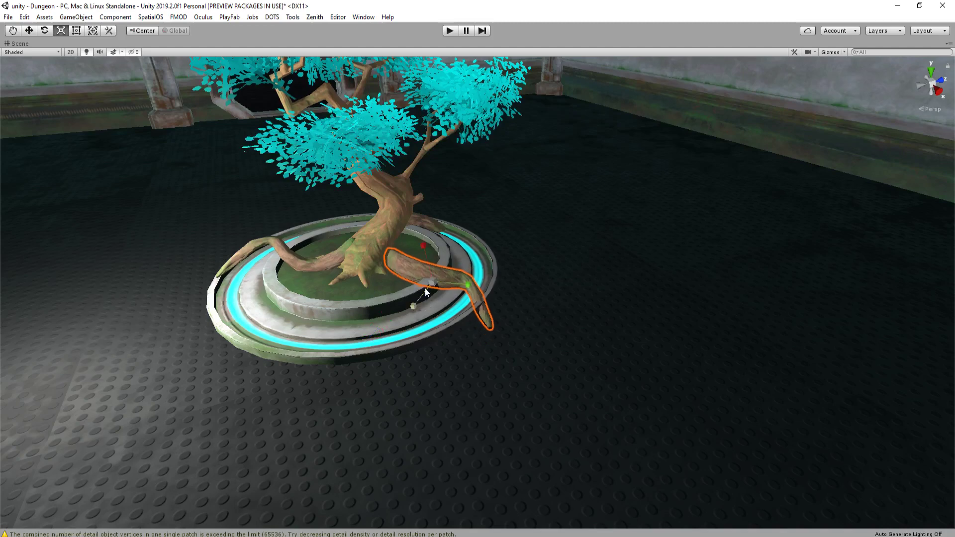
Move the scaled-down branch against the trunk and tilt it to clear the planter's inner rim, using local and global orientation
key("w")
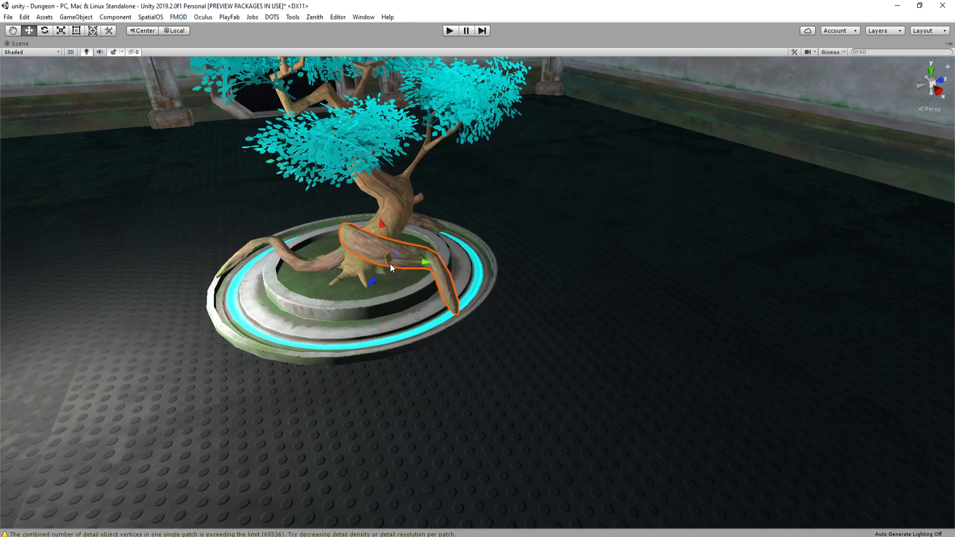
key("x")
mouse_move(390, 265)
right_mouse_down()
mouse_move(458, 279)
mouse_move(528, 330)
mouse_move(358, 273)
mouse_move(323, 249)
mouse_move(383, 277)
right_mouse_up()
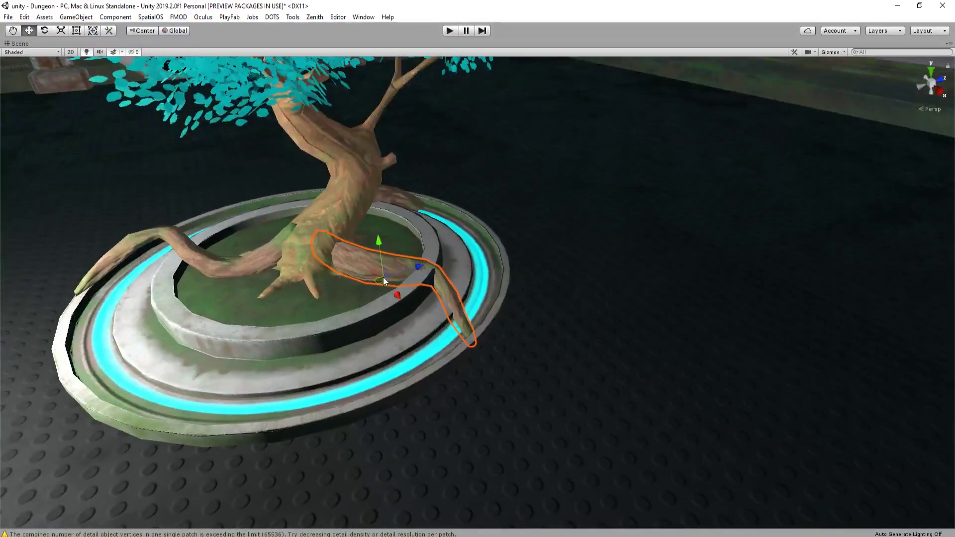
key("e")
key("x")
left_click_drag(371, 257, 382, 243)
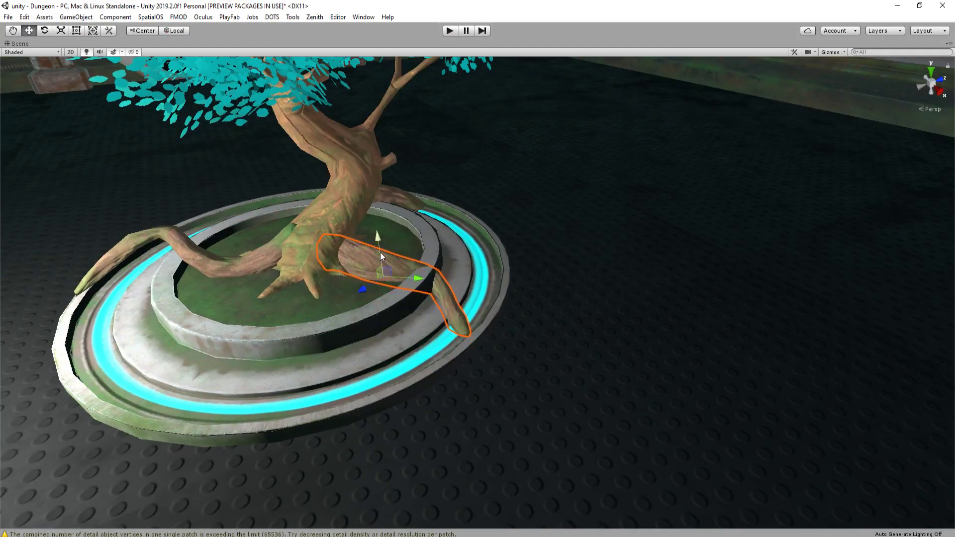
left_click_drag(378, 283, 353, 237)
key("e")
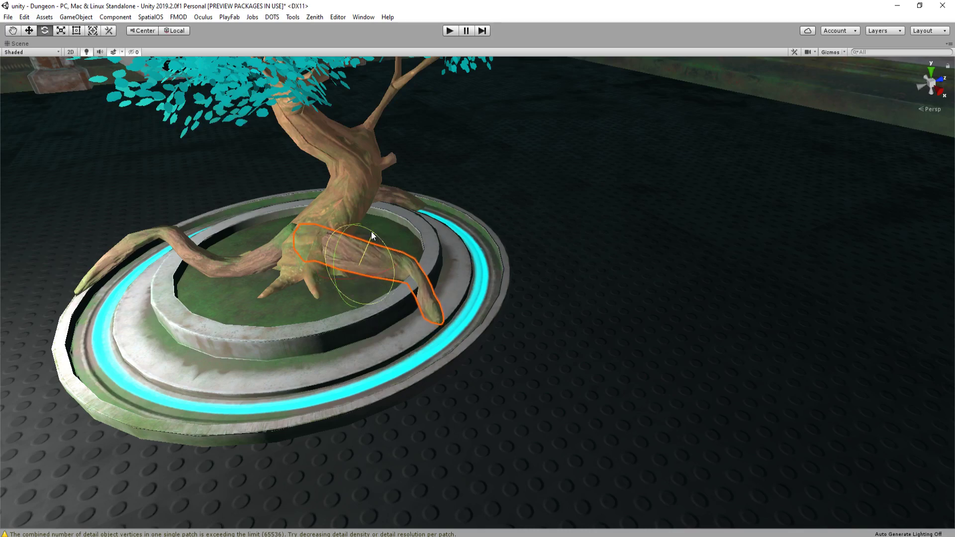
key("w")
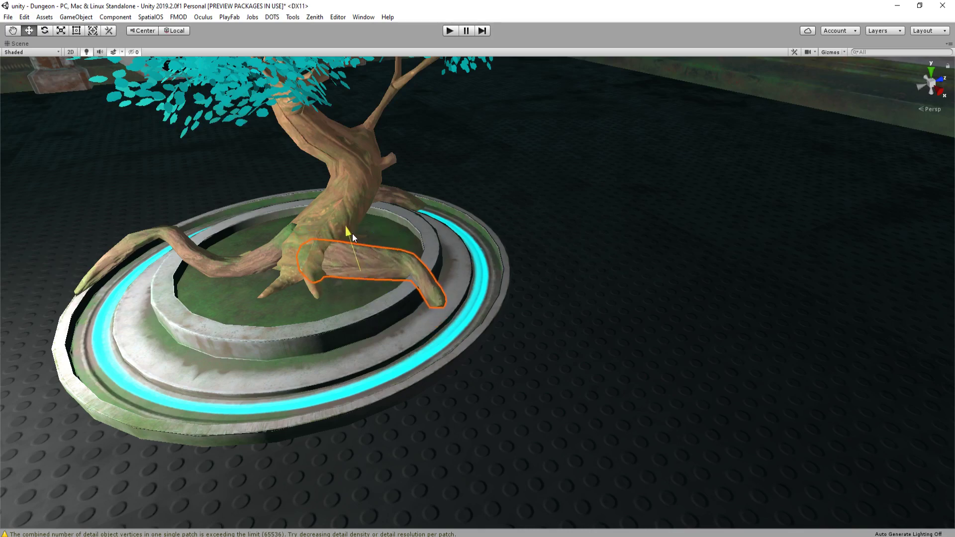
Inspect the root arrangement from the other side of the planter
left_click(549, 195)
key("s")
right_click_drag(548, 192, 482, 257)
key("d")
key("w")
left_click(482, 257)
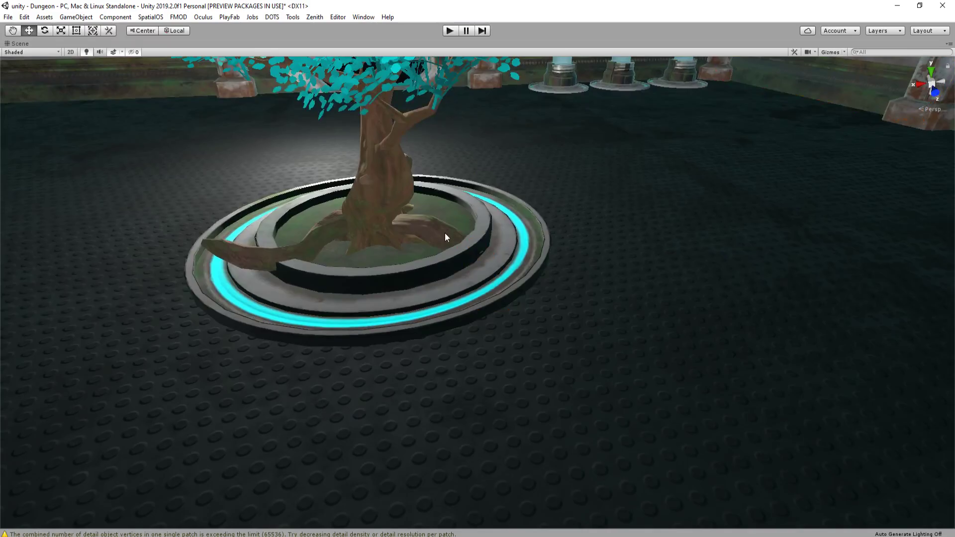
scroll(445, 237, "down", 3)
Select the scaled-down branch and rotate it around the trunk toward the gap beside the long branch copy
left_click(404, 237)
right_click_drag(404, 237, 383, 209)
key("e")
left_click(374, 232)
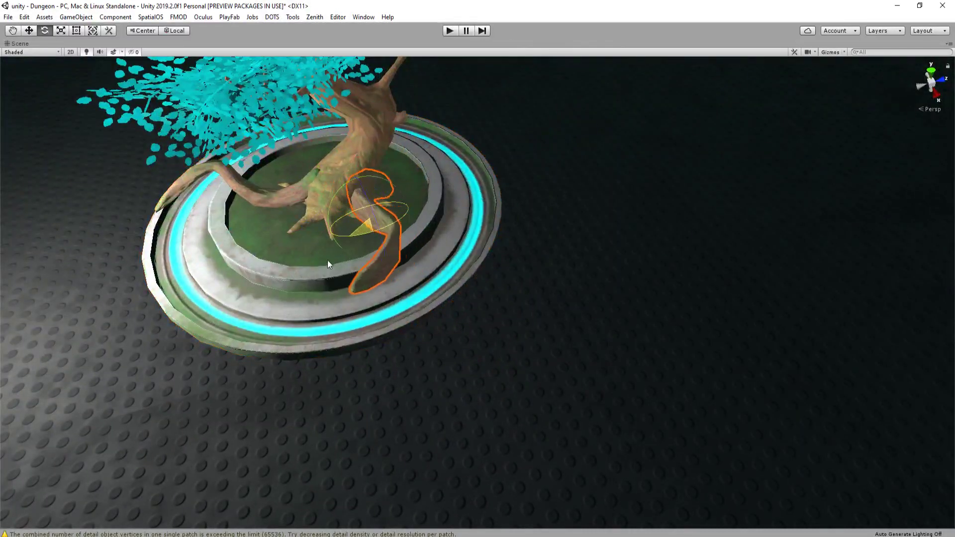
left_click_drag(355, 230, 332, 237)
Shift the rotated branch against the base of the trunk, checking its fit over the inner rim from several angles
right_click_drag(341, 208, 294, 120)
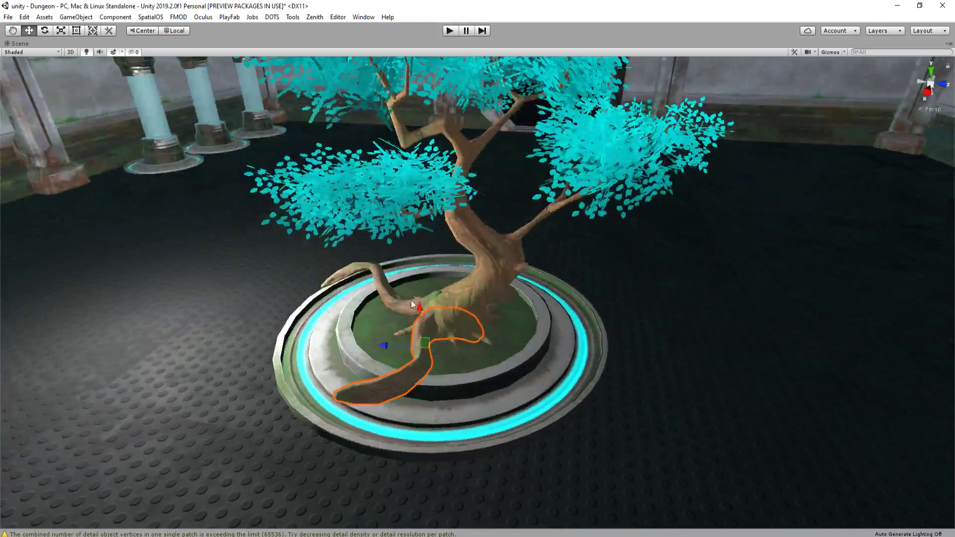
right_click_drag(426, 310, 387, 302)
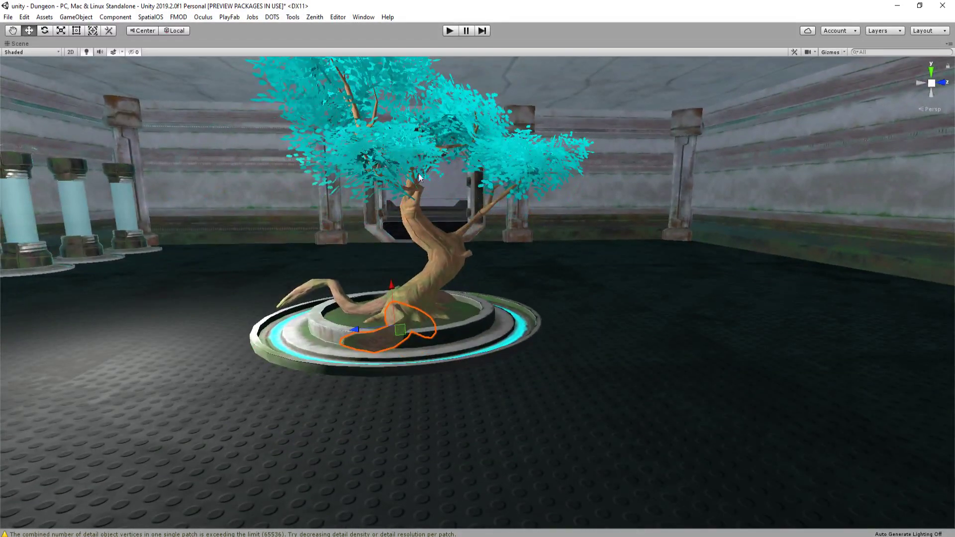
right_click_drag(420, 178, 380, 245)
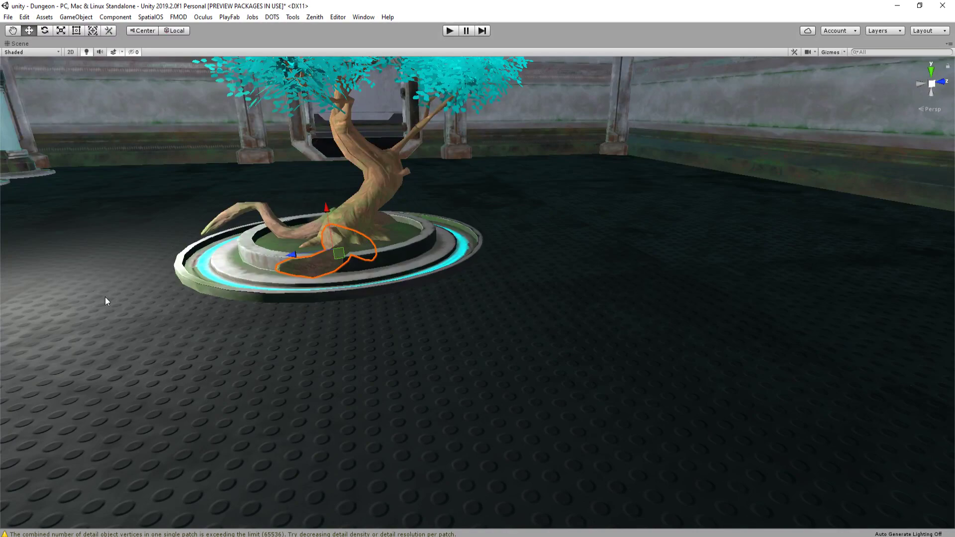
right_click_drag(339, 211, 336, 191)
right_click_drag(577, 181, 461, 267)
left_click_drag(464, 256, 466, 262)
mouse_move(465, 262)
right_mouse_down()
mouse_move(478, 276)
mouse_move(481, 255)
right_mouse_up()
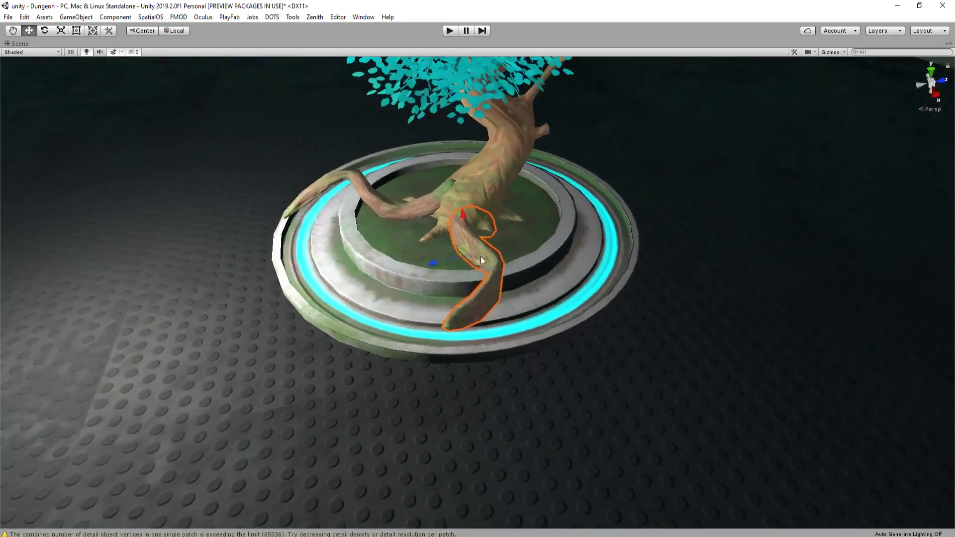
Adjust the branch's scale and rotate it so its thin end extends outward across the glowing ring
key("r")
left_click_drag(467, 231, 467, 232)
right_click_drag(467, 232, 502, 251)
key("e")
left_click_drag(479, 243, 452, 264)
key("w")
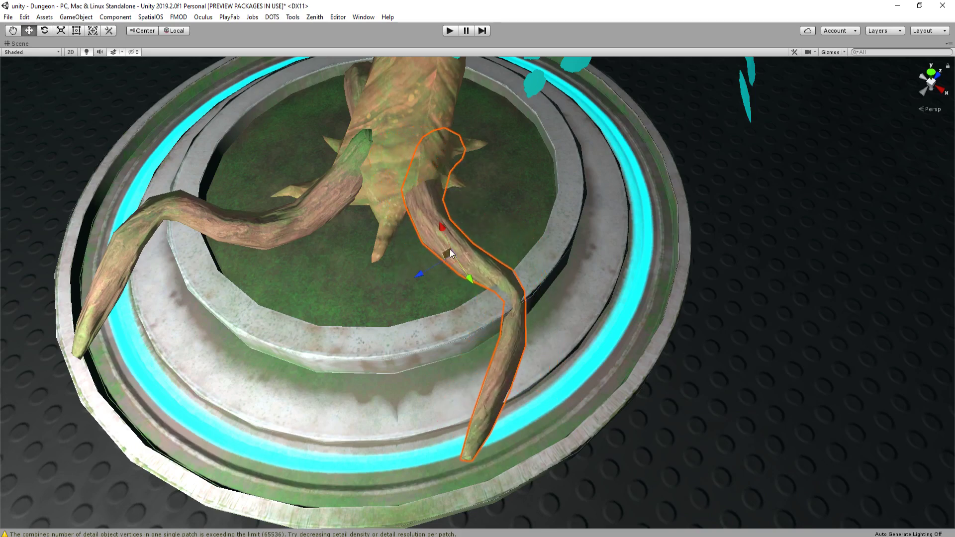
Nudge the branch into place against the trunk and review the finished tree and planter from across the room
right_click_drag(461, 235, 309, 282)
key("e")
key("w")
left_click_drag(309, 282, 309, 274)
right_click_drag(309, 274, 219, 219)
left_click(288, 246)
left_click(519, 229)
right_click_drag(518, 229, 489, 224)
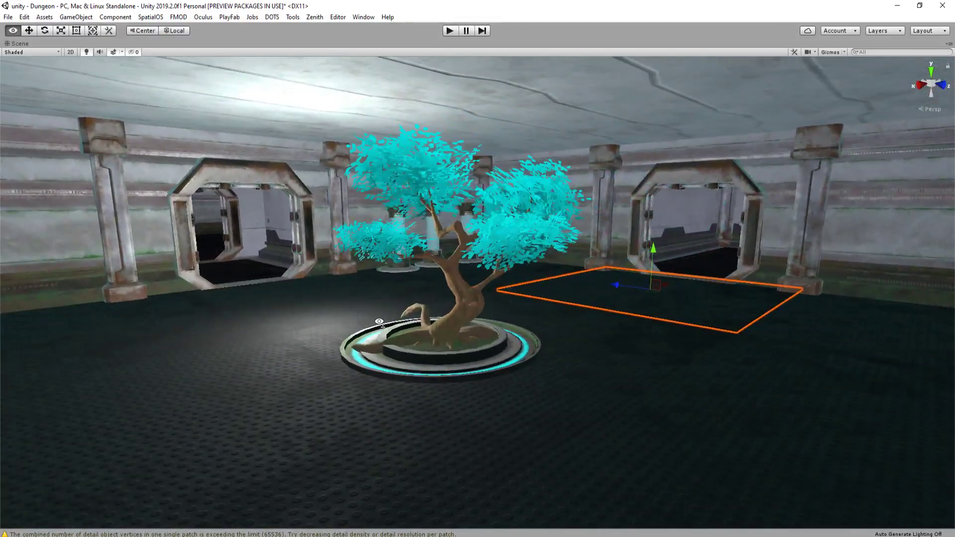
Bring a copy of the rock mound from the neighbouring room beside the bonsai planter and rotate it
right_click_drag(379, 321, 512, 305)
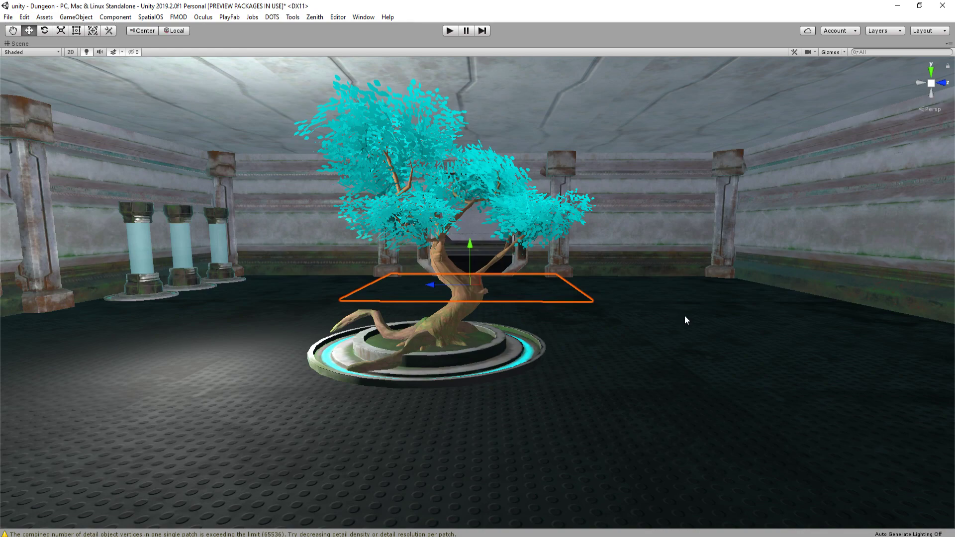
right_click_drag(685, 320, 433, 304)
left_click(486, 251)
mouse_move(486, 251)
right_mouse_down()
mouse_move(537, 254)
mouse_move(475, 262)
right_mouse_up()
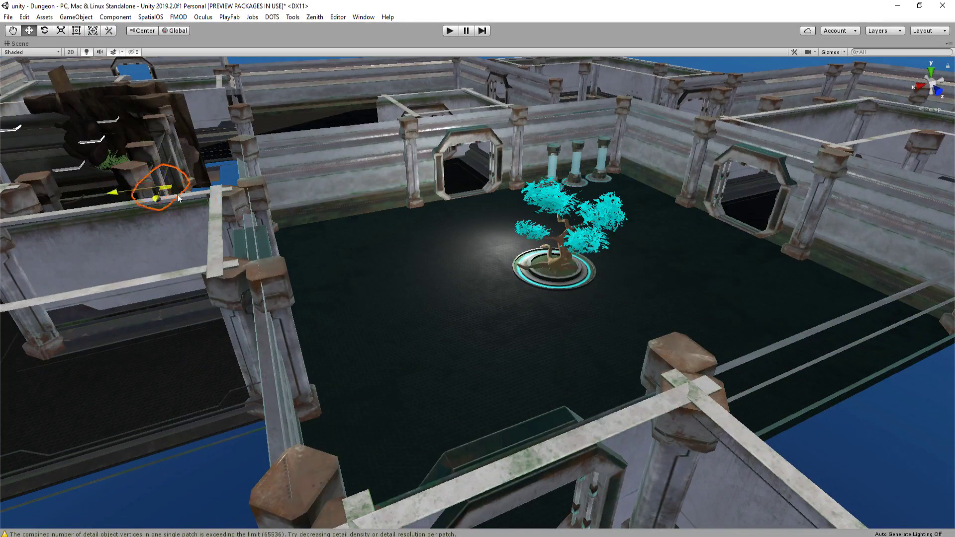
right_click_drag(520, 261, 536, 238)
key("w")
key("e")
left_click_drag(429, 217, 452, 188)
right_click_drag(466, 206, 467, 211)
Locate the mound's source prefab in the project, then delete the mound beside the planter
key("shift+space")
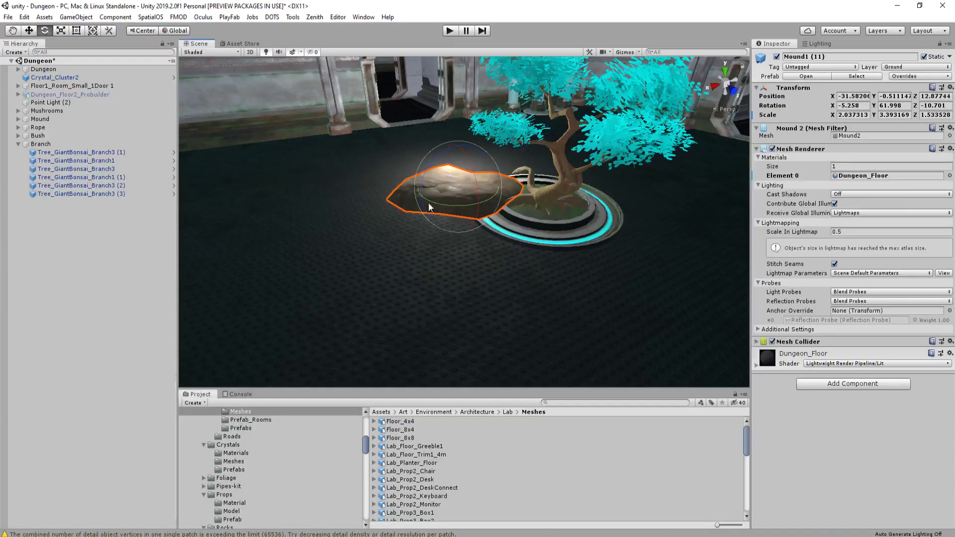
left_click(429, 204)
left_click(476, 198)
left_click(860, 78)
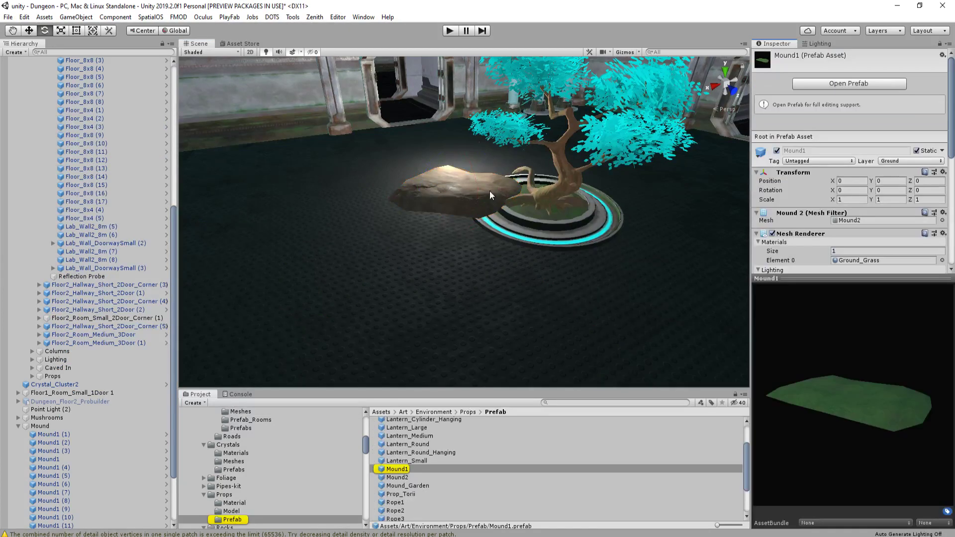
left_click(483, 211)
key("Delete")
Place a Mound2 prefab on the floor beside the planter and assign it the brown Dungeon_Floor material
left_click_drag(410, 481, 421, 203)
left_click(949, 176)
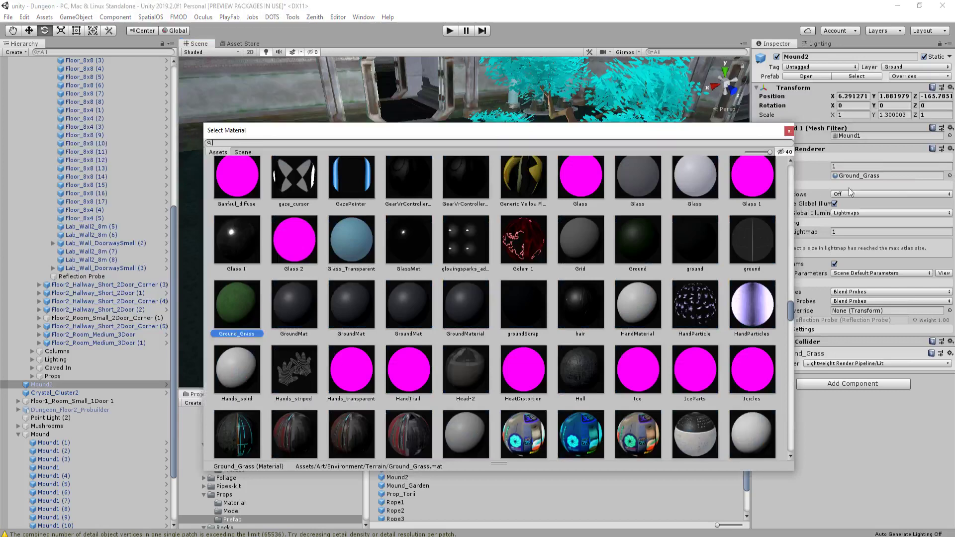
type("dungeon")
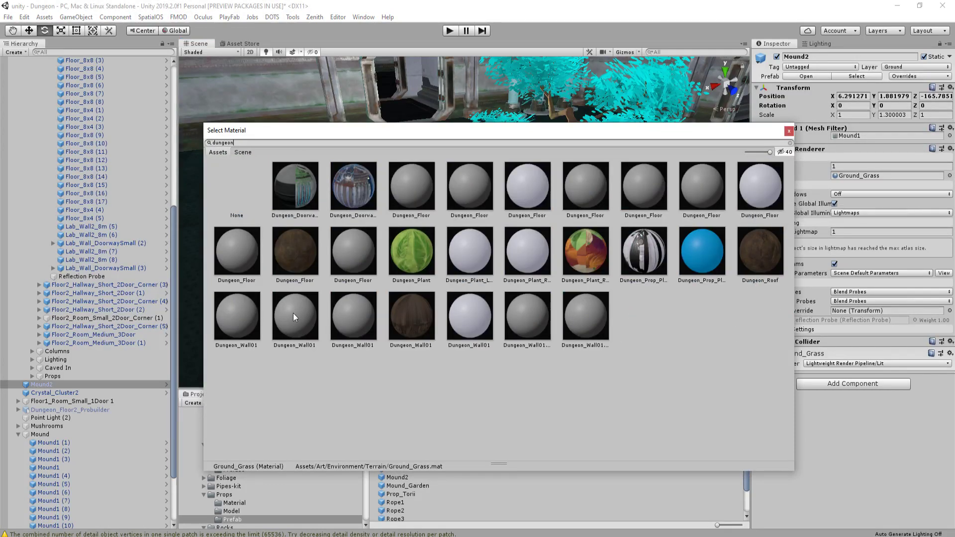
double_click(297, 264)
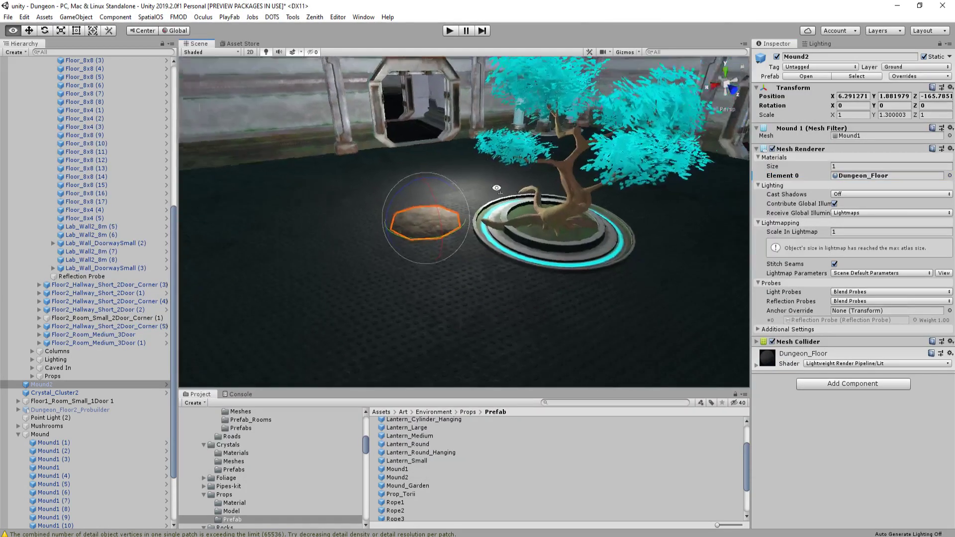
Raise the new mound and slide it into the planter's inner ring around the trunk
key("shift+space")
left_click_drag(403, 285, 408, 214)
left_click_drag(398, 248, 396, 257)
key("w")
right_click_drag(395, 259, 393, 271)
left_click_drag(382, 284, 665, 286)
right_click_drag(665, 285, 709, 284)
Scale the mound to fit the planter's inner ring and adjust its height around the roots
key("r")
left_click_drag(538, 253, 525, 252)
right_click_drag(525, 253, 480, 279)
key("w")
mouse_move(481, 269)
left_mouse_down()
mouse_move(466, 287)
mouse_move(460, 237)
mouse_move(479, 258)
mouse_move(472, 232)
mouse_move(490, 270)
mouse_move(473, 264)
mouse_move(482, 261)
left_mouse_up()
key("r")
key("w")
key("r")
key("w")
key("d")
right_click_drag(481, 262, 480, 169)
key("w")
scroll(476, 180, "down", 2)
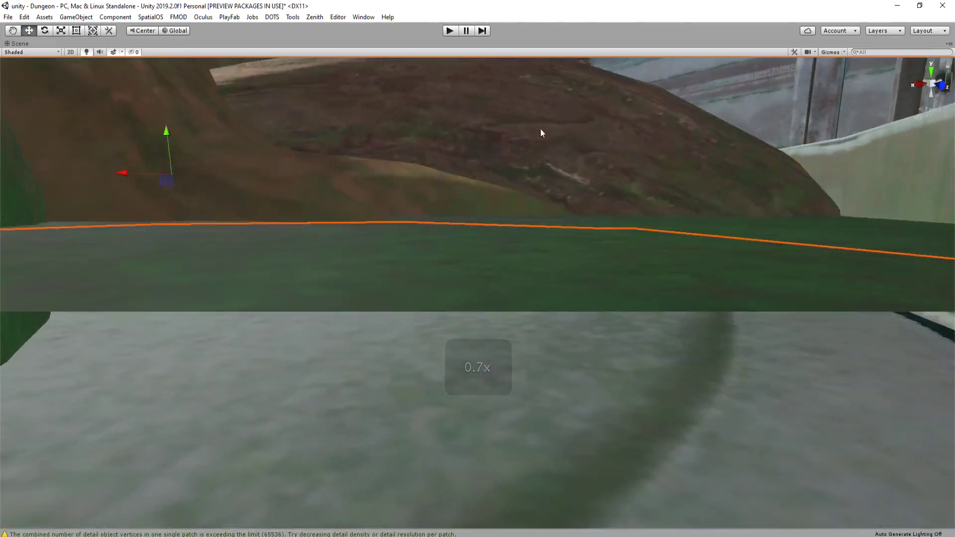
Duplicate the planter's soil mound, then enlarge the copy and shift it out past the rim
key("f")
right_click_drag(500, 252, 290, 204)
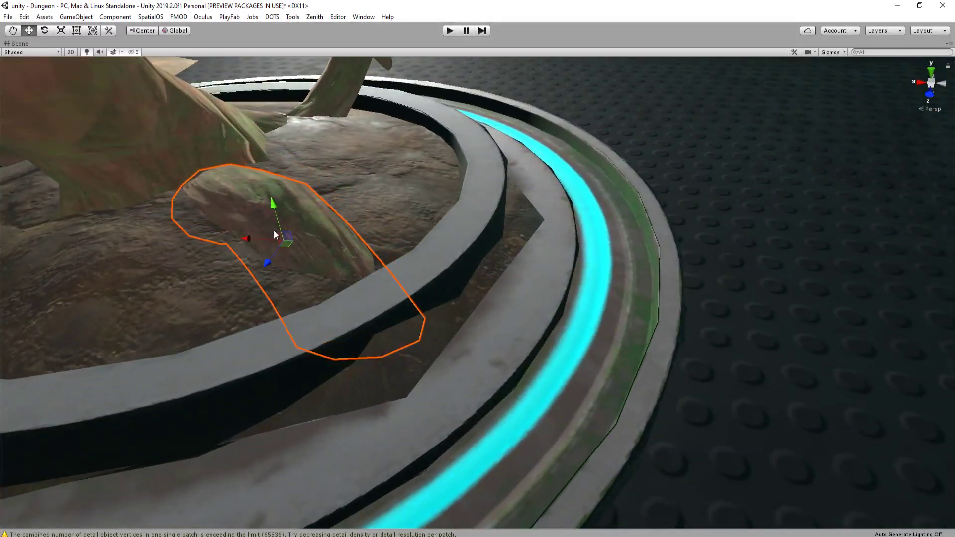
right_click_drag(288, 247, 228, 286)
left_click(204, 242)
left_click_drag(207, 294, 432, 214)
key("r")
key("w")
mouse_move(416, 173)
left_mouse_down()
mouse_move(413, 197)
mouse_move(414, 180)
left_mouse_up()
Select the tree, planter and root branches together and raise them slightly above the floor
left_click(450, 296)
right_click_drag(472, 256, 476, 231)
left_click(390, 273)
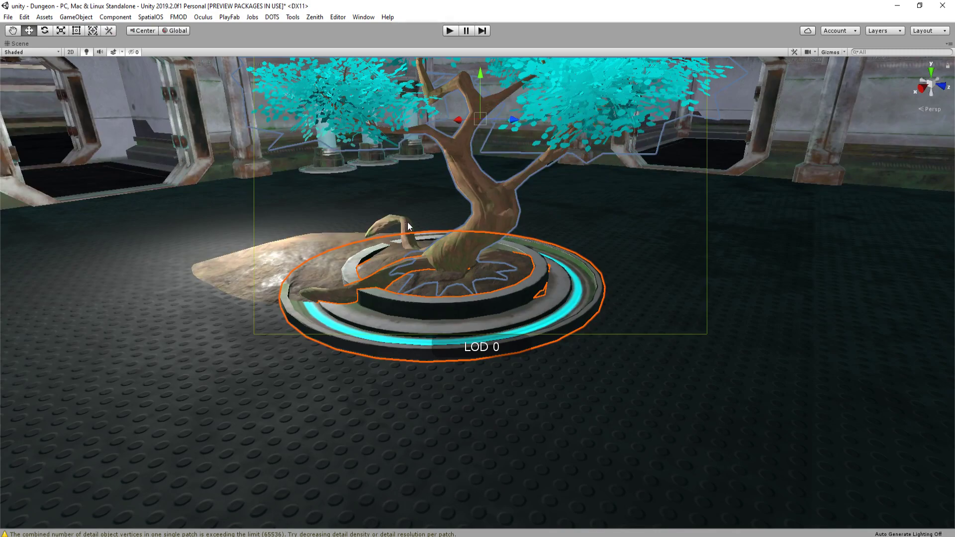
right_click_drag(407, 221, 503, 247)
left_click(392, 264, "shift")
left_click(376, 289, "shift")
key("z")
left_click_drag(545, 372, 544, 365)
Select the large mound beside the planter, nudge it against the rim and adjust its scale
left_click(276, 385)
right_click_drag(377, 362, 386, 378)
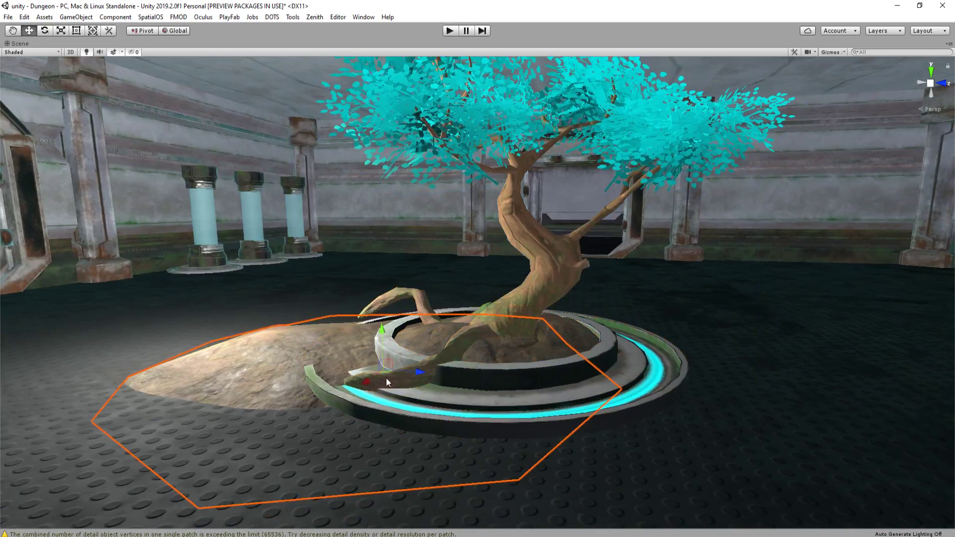
mouse_move(386, 332)
left_mouse_down()
mouse_move(386, 347)
mouse_move(402, 335)
left_mouse_up()
right_click_drag(402, 335, 271, 243)
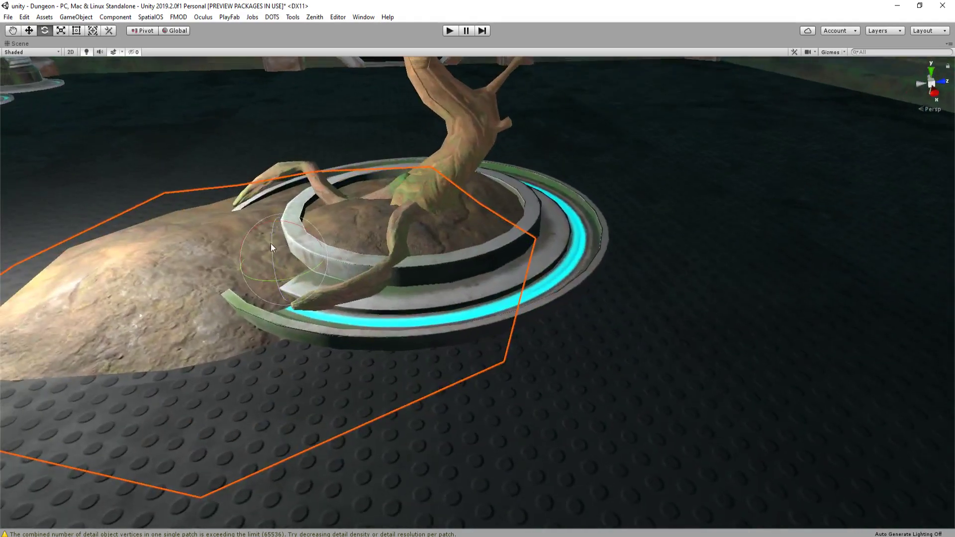
key("r")
left_click_drag(273, 221, 348, 197)
key("w")
Flatten the large mound's height and slide it beneath the planter
scroll(354, 191, "down", 3)
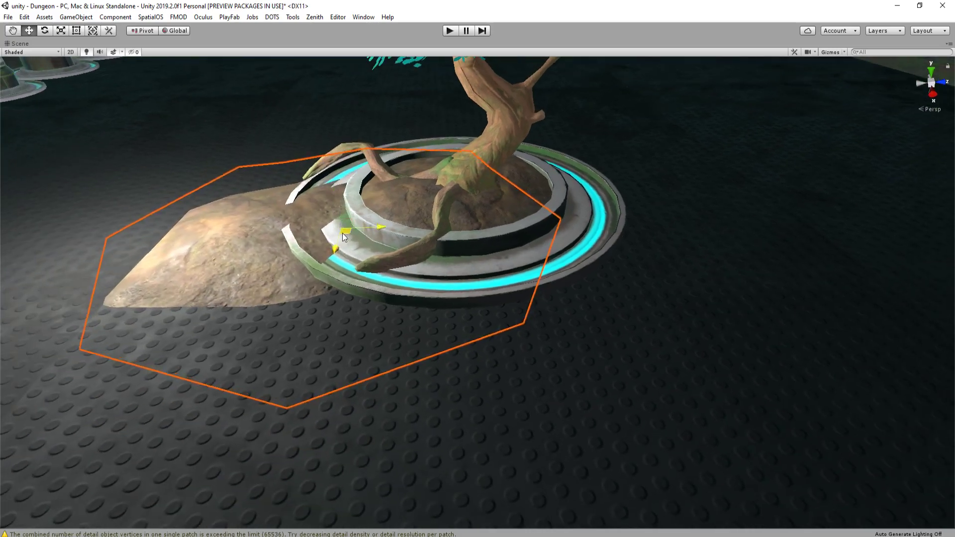
left_click_drag(343, 232, 346, 172, "alt")
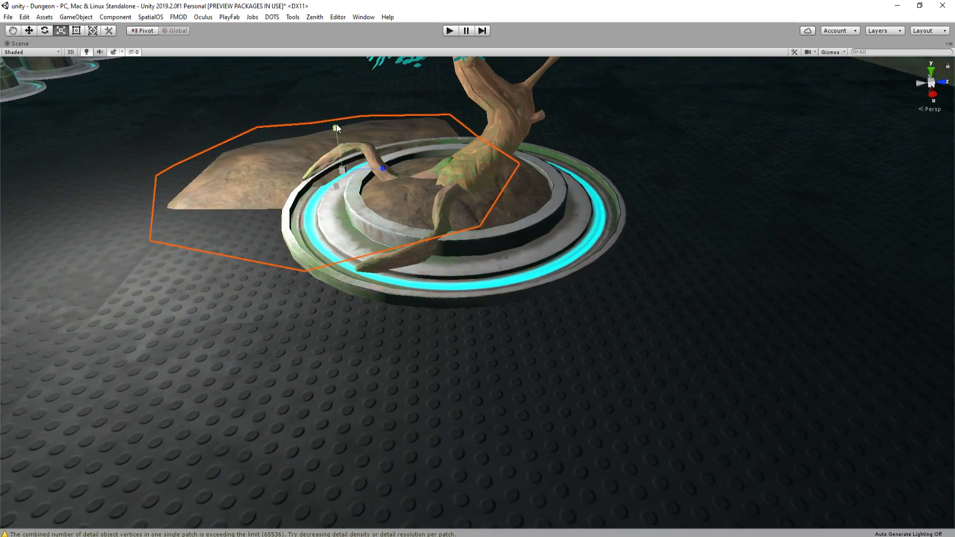
left_click_drag(336, 125, 373, 195)
key("w")
scroll(446, 243, "up", 6)
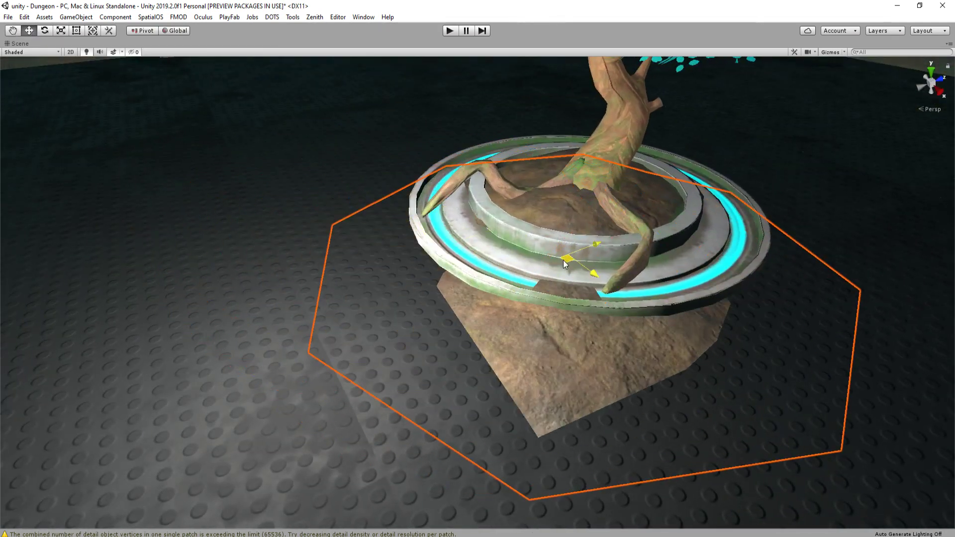
Rescale the flattened mound and centre it beneath the planter as a soil apron around the outer rim
key("r")
left_click_drag(573, 213, 422, 185)
left_click_drag(387, 285, 433, 291)
key("w")
right_click_drag(437, 290, 509, 285)
scroll(545, 264, "down", 6)
Examine the soil apron and planter from several sides and distances across the room
left_click(546, 265)
key("s")
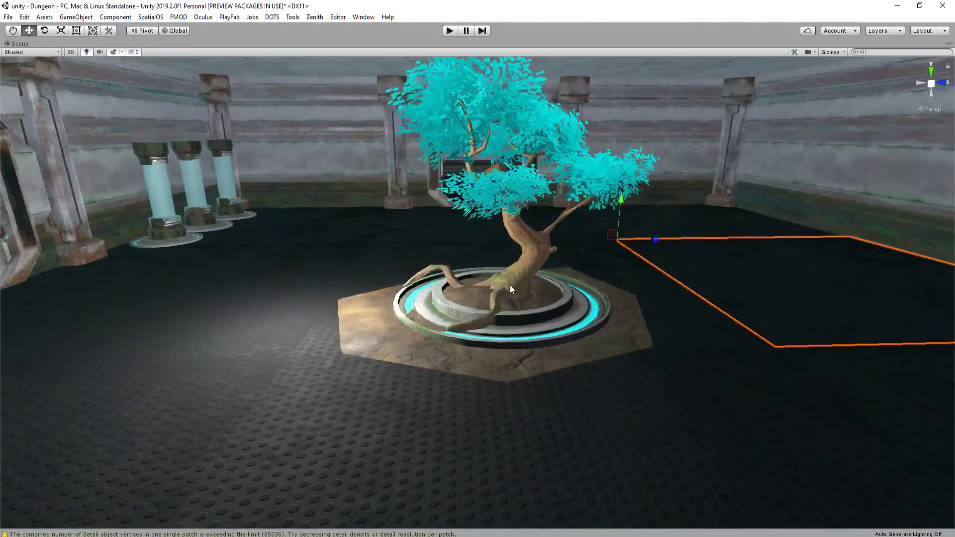
left_click(538, 374)
key("s")
right_click_drag(514, 245, 447, 257)
key("d")
left_click(424, 269)
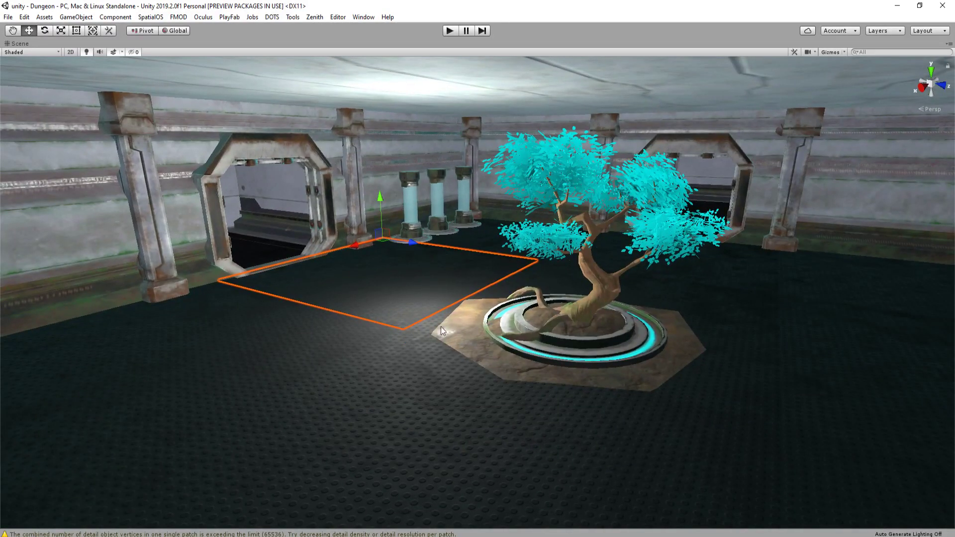
key("s")
right_click_drag(440, 292, 236, 345)
key("a")
key("w")
scroll(320, 300, "down", 2)
scroll(203, 344, "down", 1)
scroll(209, 338, "down", 2)
Copy the rock mound from the neighbouring room and bring it against the edge of the soil apron
left_click(344, 341)
key("s")
right_click_drag(344, 341, 422, 313)
scroll(358, 288, "up", 3)
key("s")
scroll(435, 313, "up", 2)
left_click_drag(112, 326, 115, 326)
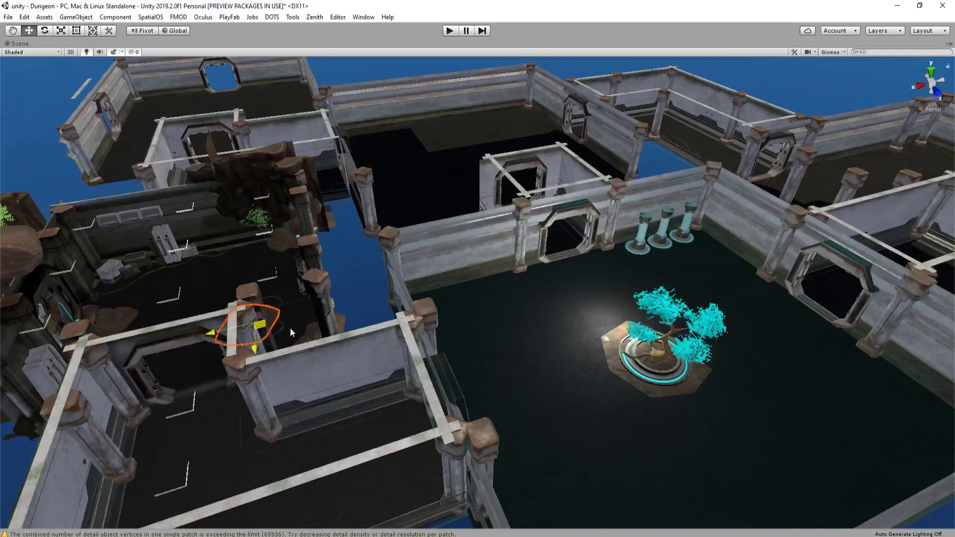
left_click_drag(291, 333, 607, 361)
key("f")
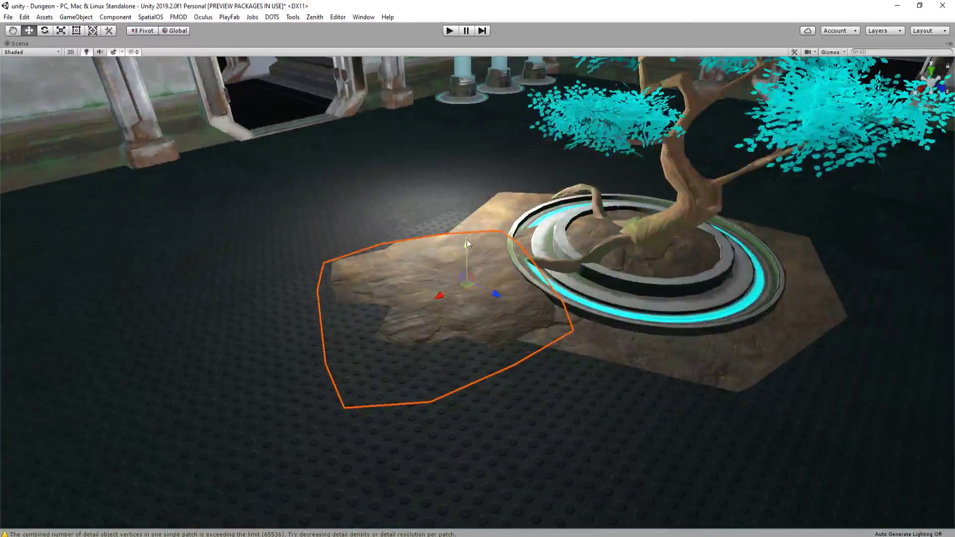
Lower the rock mound into the floor and rotate it to blend with the soil apron
left_click_drag(467, 240, 388, 282)
key("e")
key("a")
key("s")
right_click_drag(388, 282, 395, 236)
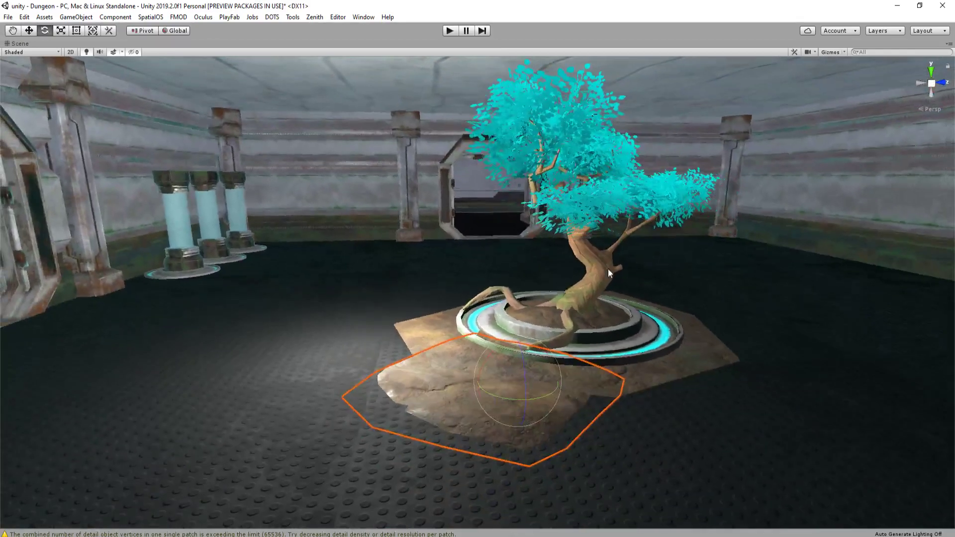
key("d")
right_click_drag(475, 273, 410, 304)
key("w")
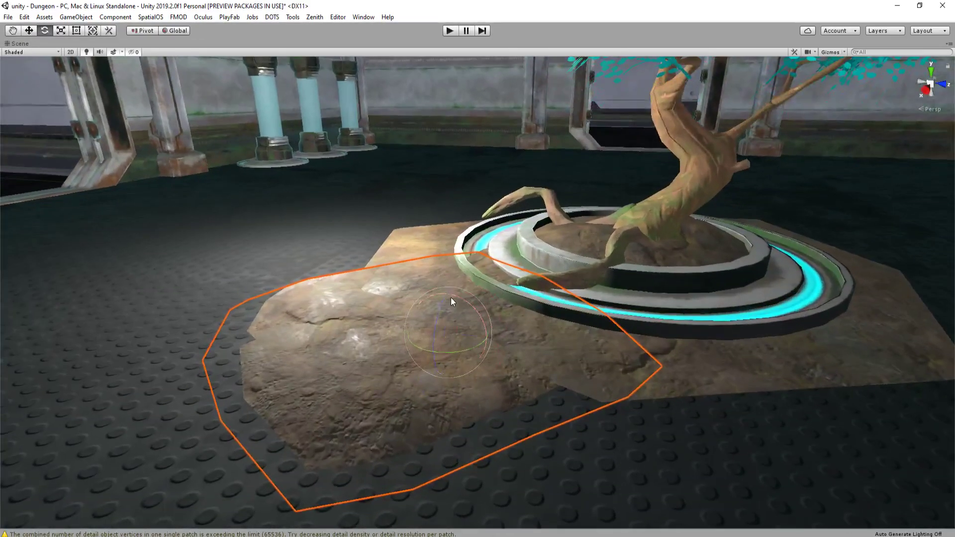
Place a second copy of the rock mound further along the apron's edge, overlapping the first one
key("w")
left_click_drag(452, 333, 689, 427)
key("f")
key("e")
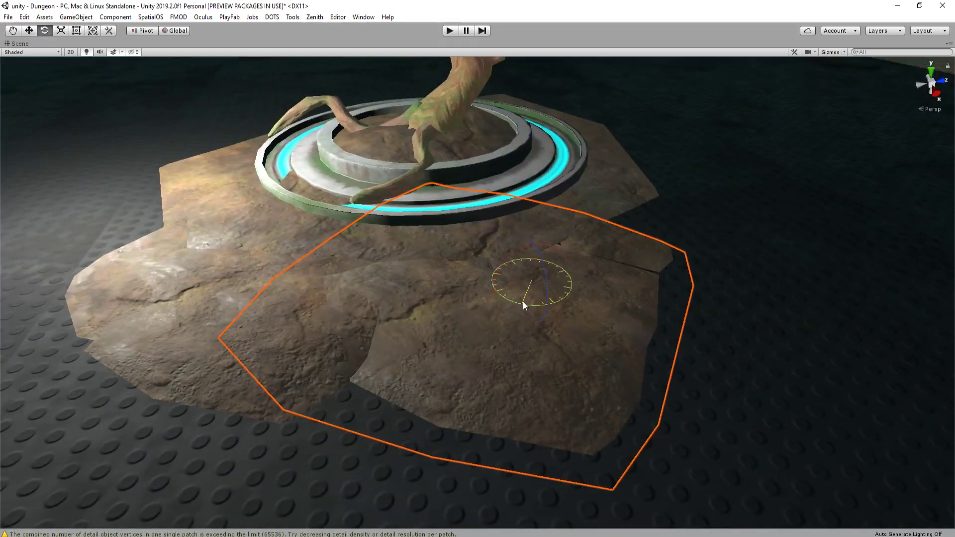
key("w")
left_click_drag(525, 288, 620, 271)
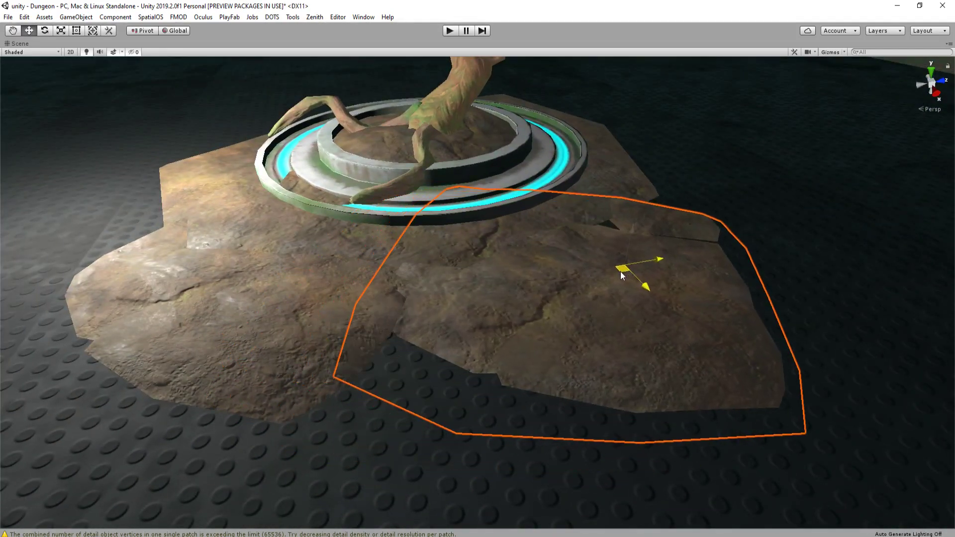
Place a third mound copy on another side of the planter, then rotate and scale it
key("s")
right_click_drag(620, 271, 382, 303)
left_click_drag(352, 298, 705, 253)
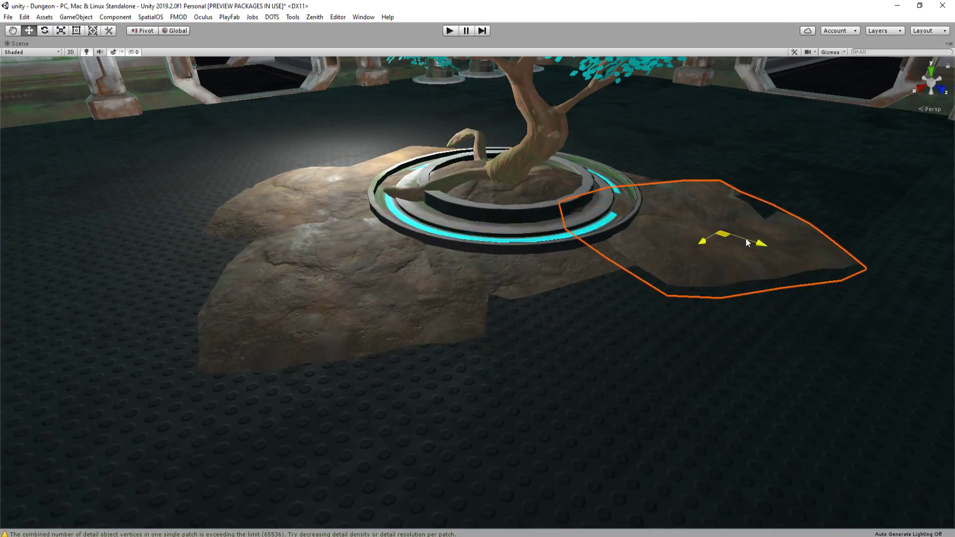
right_click_drag(706, 252, 534, 267)
key("e")
left_click_drag(471, 297, 413, 343)
key("r")
left_click_drag(473, 262, 482, 267)
right_click_drag(482, 267, 448, 275)
Move the third mound along the apron's edge, rescale it and nudge it into place
key("w")
left_click_drag(538, 248, 333, 346)
right_click_drag(333, 340, 393, 299)
key("r")
left_click_drag(392, 297, 411, 363)
key("w")
left_click_drag(407, 322, 400, 321)
Reselect the third mound, adjust its height and shift it toward the uncovered side of the planter
right_click_drag(400, 320, 392, 319)
right_click_drag(357, 276, 436, 314)
left_click(461, 242)
left_click(435, 312)
left_click(406, 320)
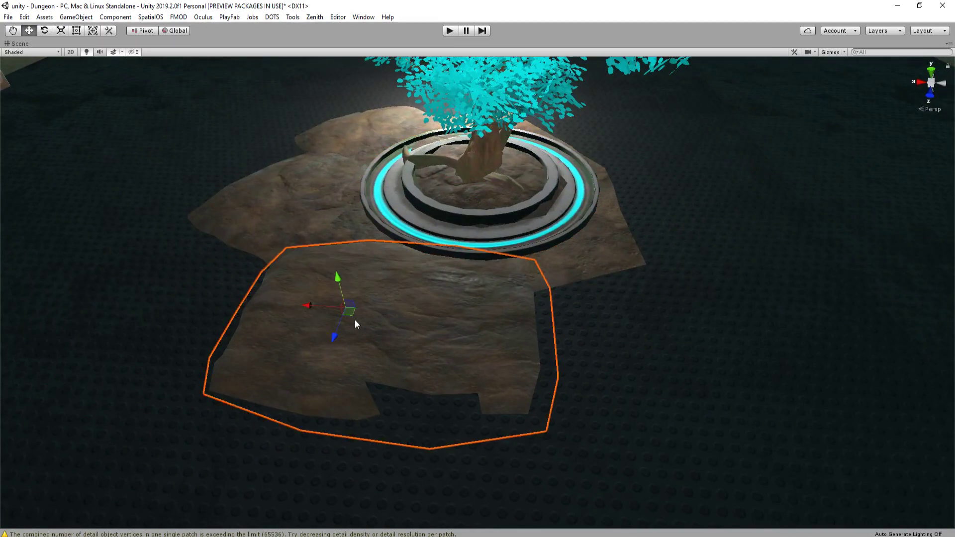
left_click_drag(354, 320, 401, 262)
left_click_drag(386, 225, 392, 229)
right_click_drag(392, 229, 440, 281)
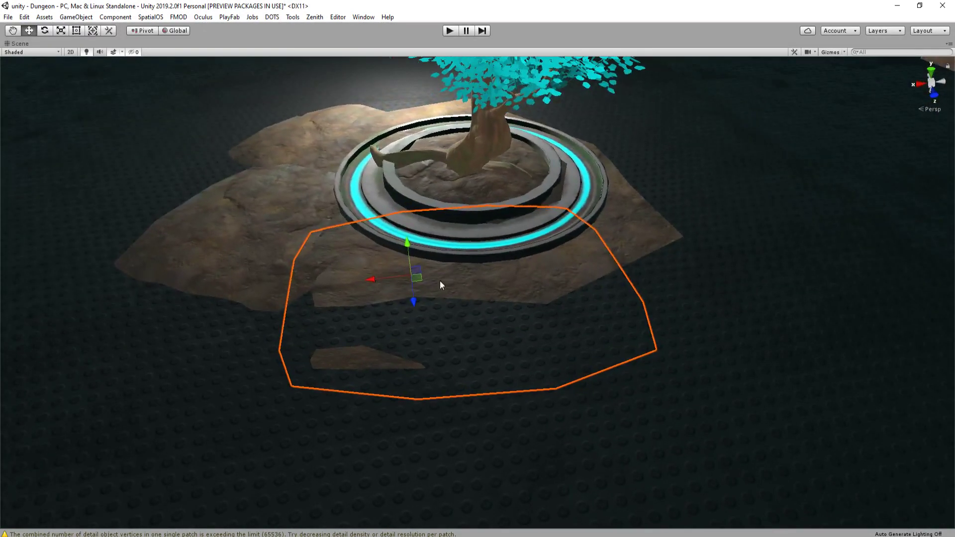
left_click_drag(417, 282, 618, 364)
Rotate the third mound, move it against the apron's edge and raise it above the floor
right_click_drag(618, 364, 595, 330)
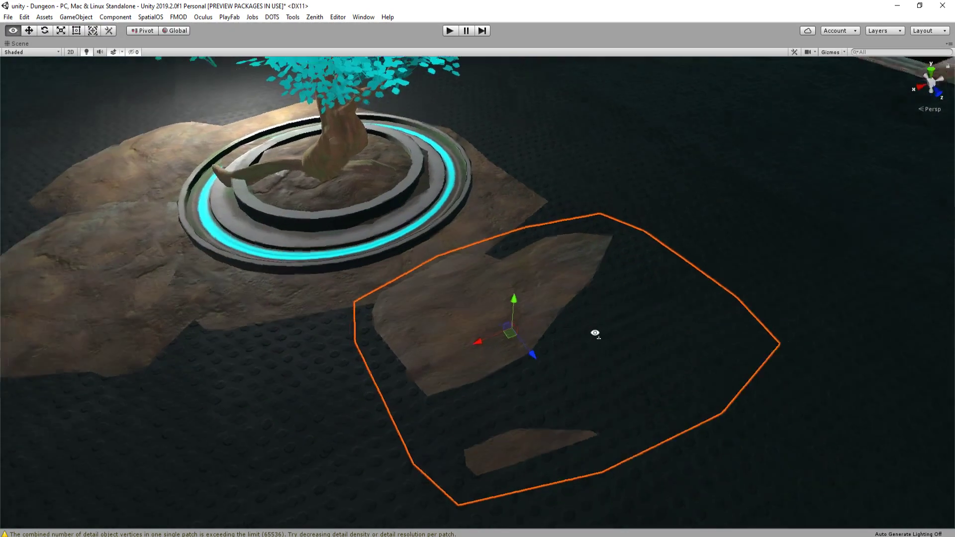
key("e")
left_click_drag(538, 359, 731, 322)
key("w")
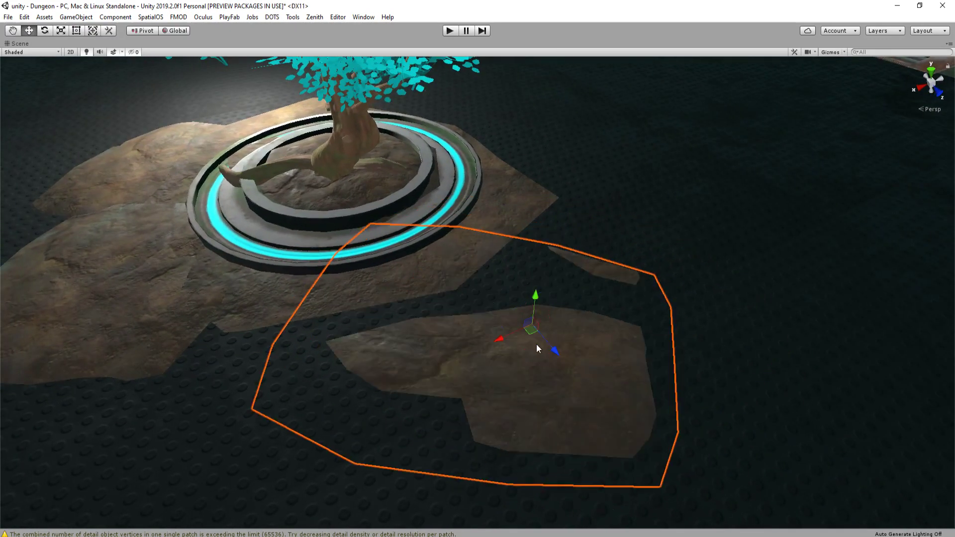
left_click_drag(533, 338, 599, 243)
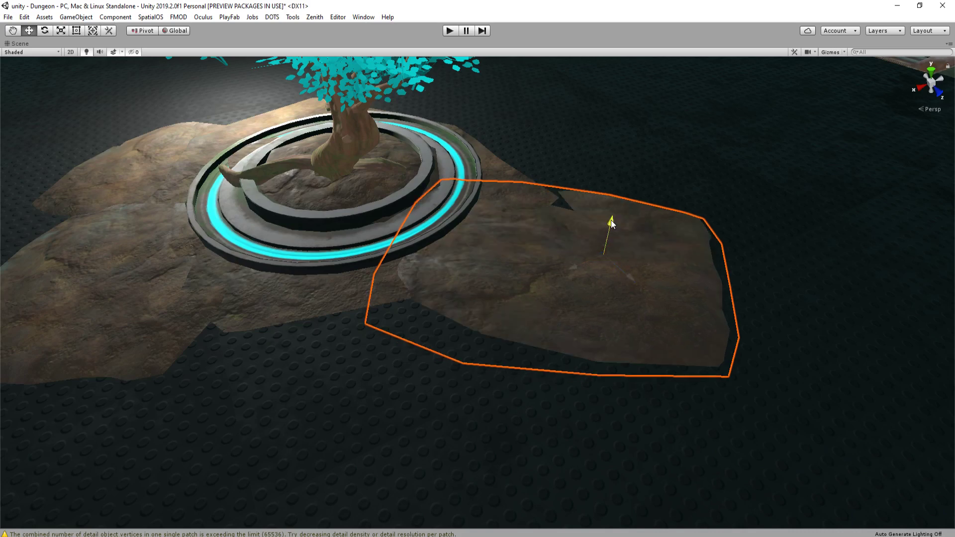
right_click_drag(610, 222, 572, 186)
key("e")
left_click_drag(560, 191, 522, 192)
right_click_drag(521, 187, 426, 223)
Select the flat soil apron and place a copy in front of the planter to fill the bare gap
left_click(535, 175)
left_click(425, 223)
key("w")
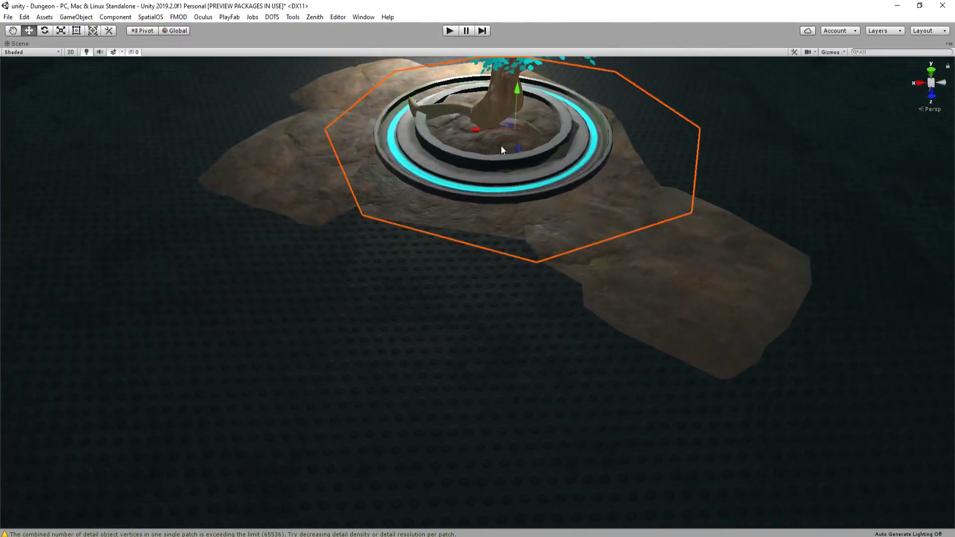
mouse_move(502, 136)
left_mouse_down()
mouse_move(473, 193)
mouse_move(499, 164)
mouse_move(489, 246)
mouse_move(471, 251)
mouse_move(516, 265)
mouse_move(516, 252)
left_mouse_up()
key("ctrl+z")
key("r")
key("w")
Copy the third mound and move the copy across the floor near the three glass cylinders
left_click(692, 248)
right_click_drag(692, 248, 591, 197)
key("w")
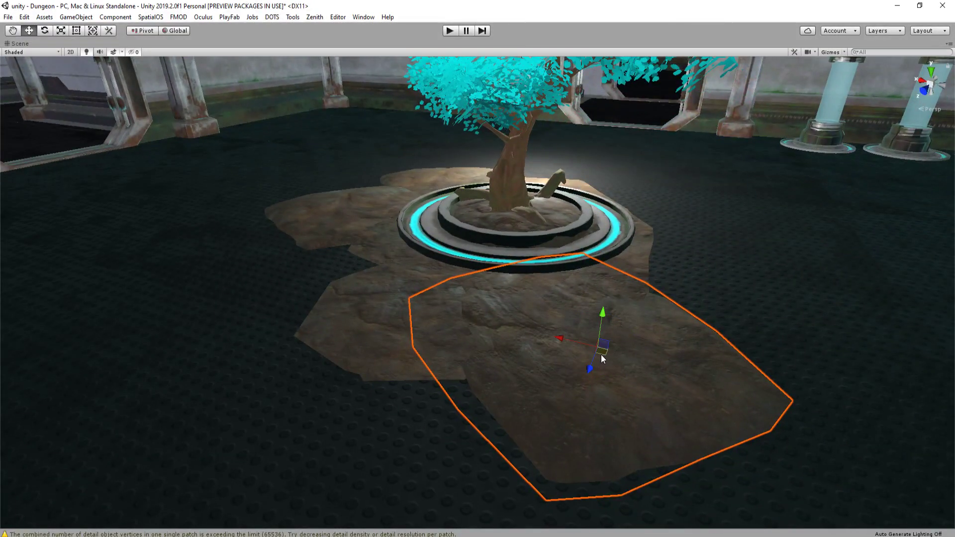
left_click_drag(601, 350, 846, 210)
right_click_drag(846, 210, 505, 352)
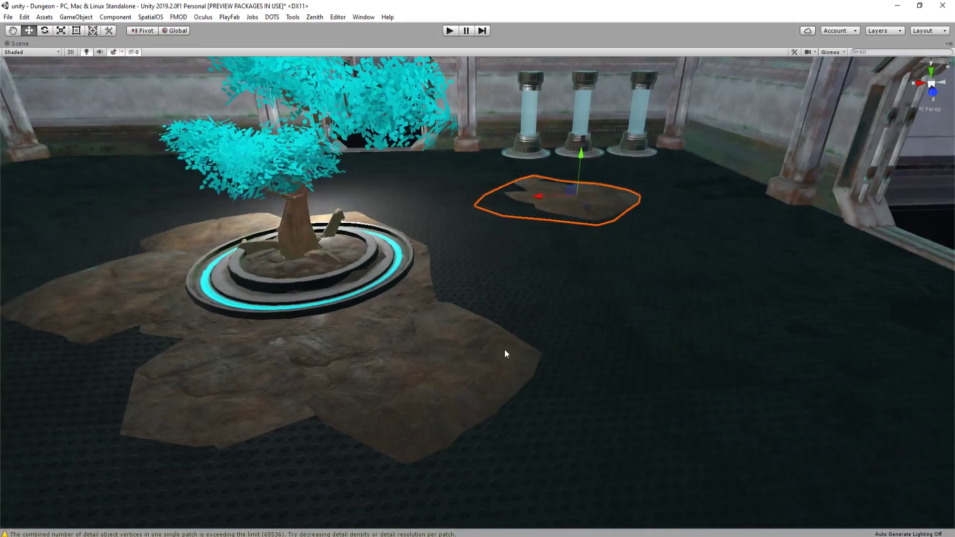
Reposition the mound copy on the floor beside the planter and rotate it to fit the soil apron's front edge
left_click_drag(572, 166, 442, 342)
key("e")
key("w")
right_click_drag(559, 277, 527, 260)
key("e")
left_click_drag(529, 255, 504, 255)
key("w")
right_click_drag(504, 254, 339, 354)
Shift the mound along the planter's front edge to spread the soil across the floor
left_click(317, 371)
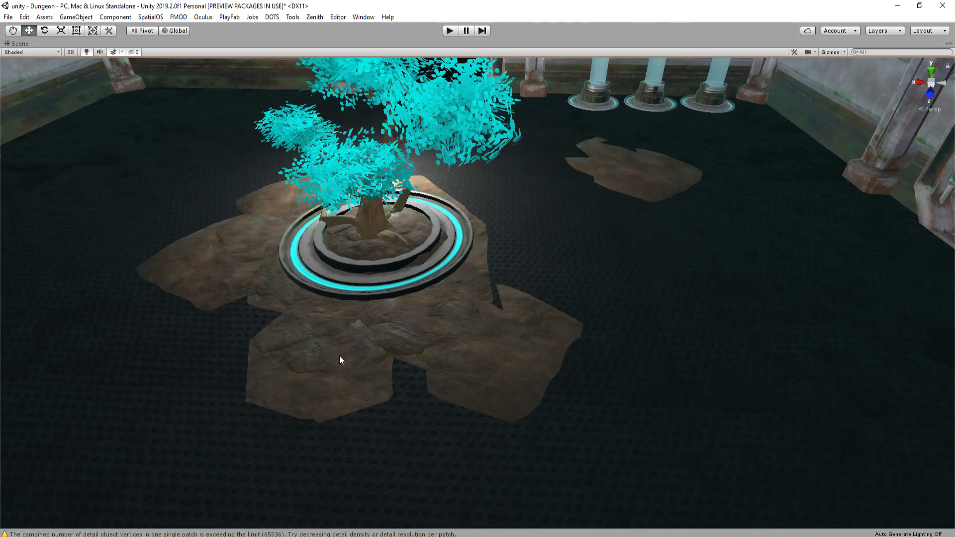
right_click_drag(455, 315, 411, 329)
left_click(462, 298)
mouse_move(480, 284)
right_mouse_down()
mouse_move(486, 277)
mouse_move(490, 299)
right_mouse_up()
left_click_drag(491, 303, 559, 283)
Move the separate mound near the glass cylinders back toward the wall beside them
right_click_drag(565, 281, 515, 287)
left_click(614, 268)
left_click_drag(452, 267, 608, 257)
key("e")
key("w")
left_click(507, 282)
key("f")
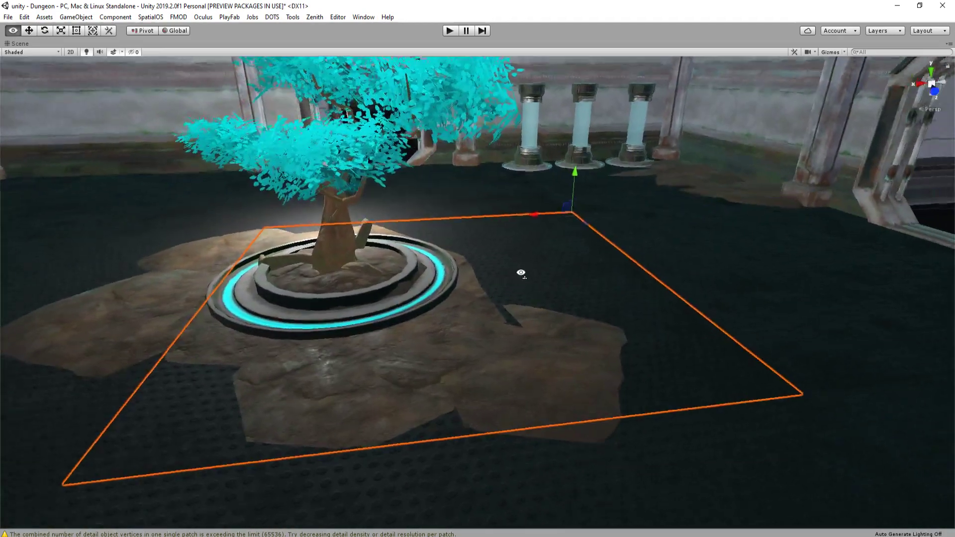
Select the flat soil apron under the planter and nudge its height slightly
right_click_drag(519, 298, 451, 256)
left_click_drag(430, 207, 431, 204)
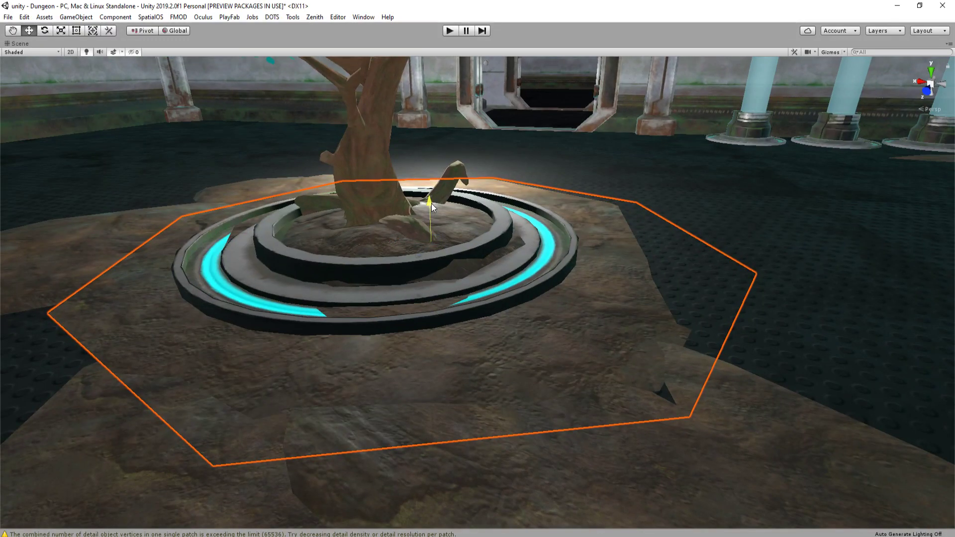
right_click_drag(433, 322, 628, 323)
right_click_drag(535, 342, 621, 424)
Bring back the full editor layout and search the project assets for "crystal"
key("shift+space")
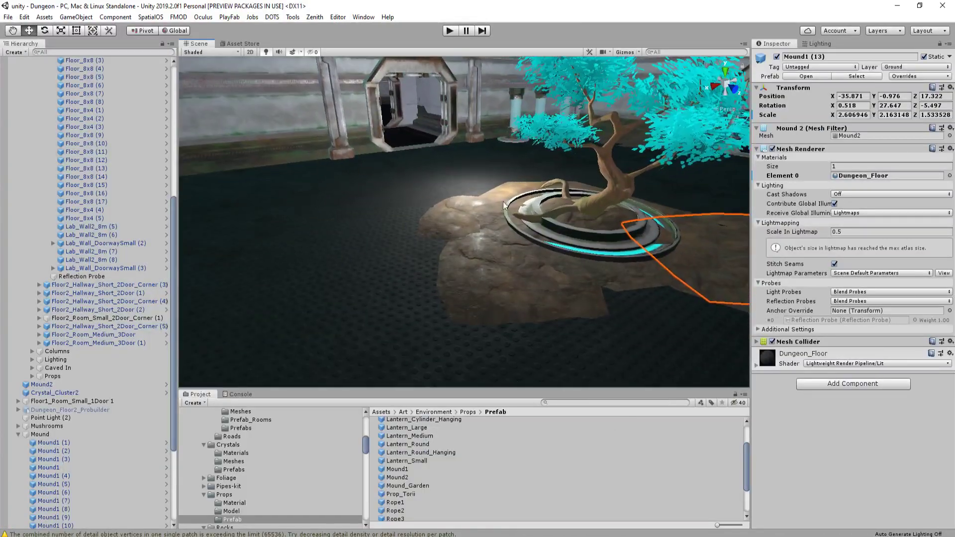
right_click_drag(504, 205, 415, 205)
key("f")
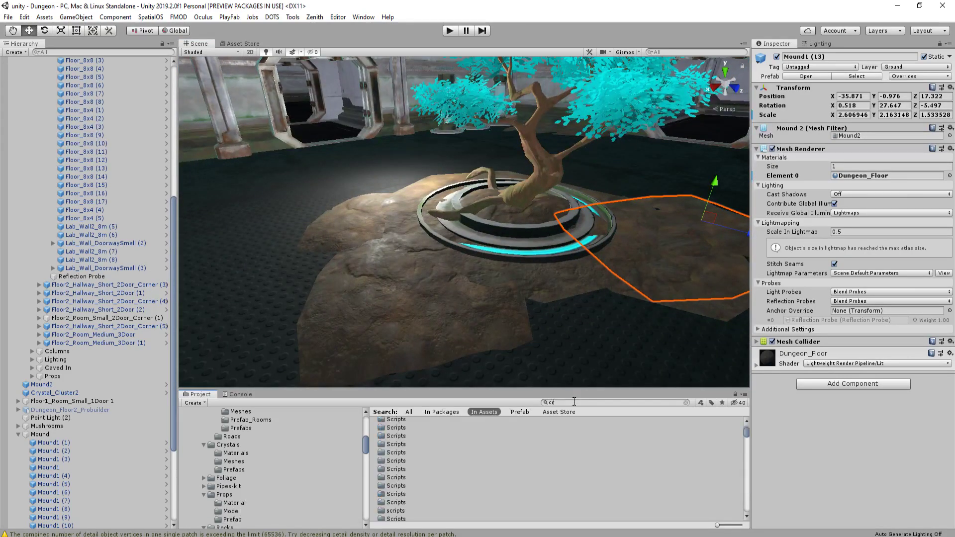
type("l")
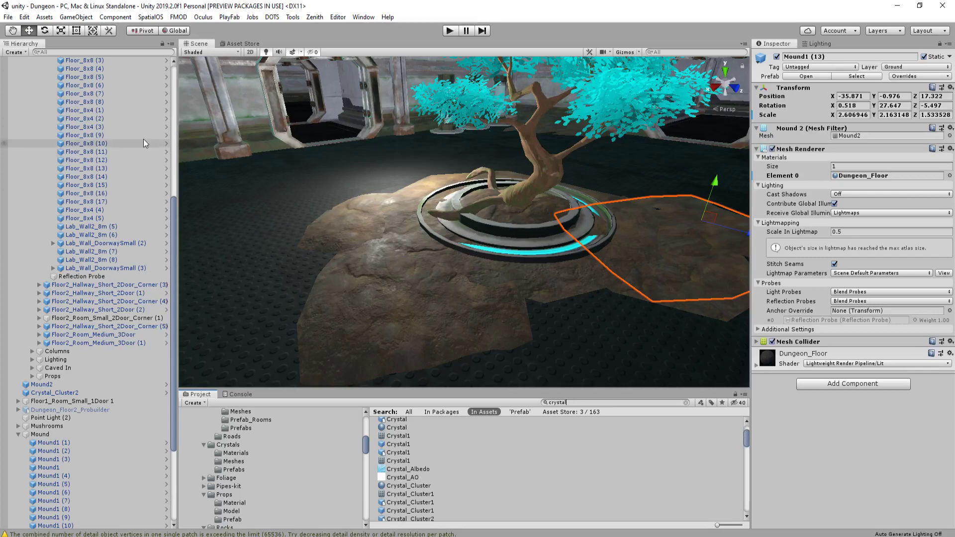
Collapse the Dungeon, Mound and Branch groups in the scene hierarchy
scroll(90, 121, "up", 10)
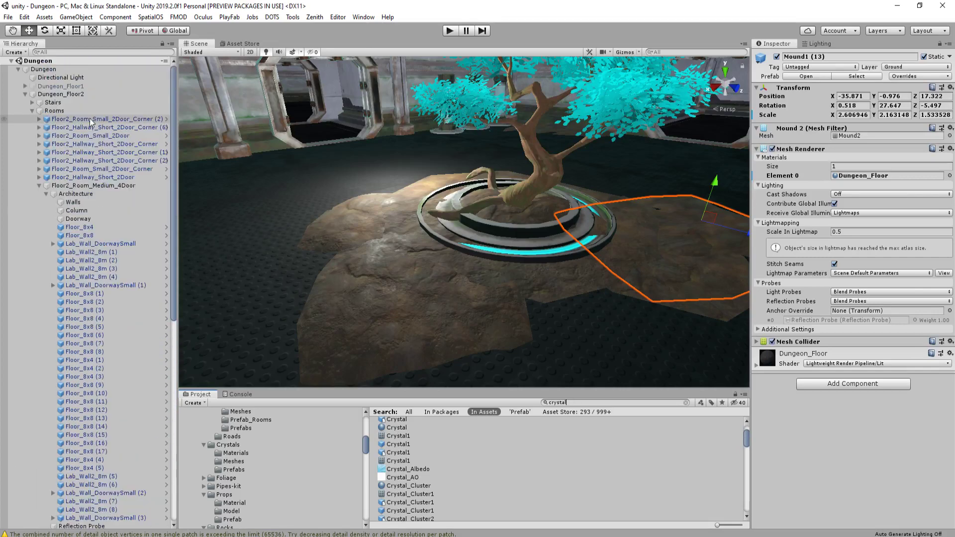
left_click(24, 94)
left_click(19, 69)
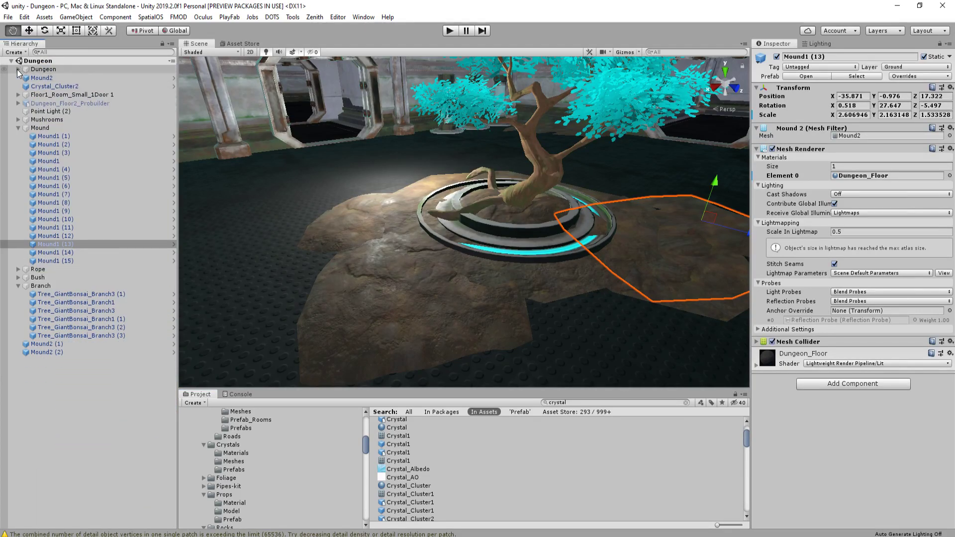
left_click(17, 128)
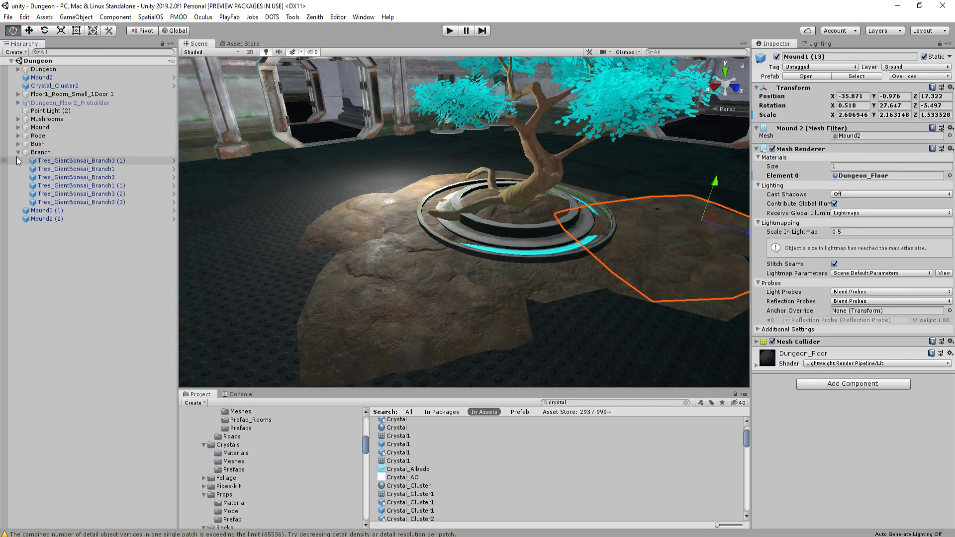
left_click(19, 152)
Place the loose Mound2, Mound2 (1) and Mound2 (2) objects under the Mound group
key("w")
left_click(49, 159)
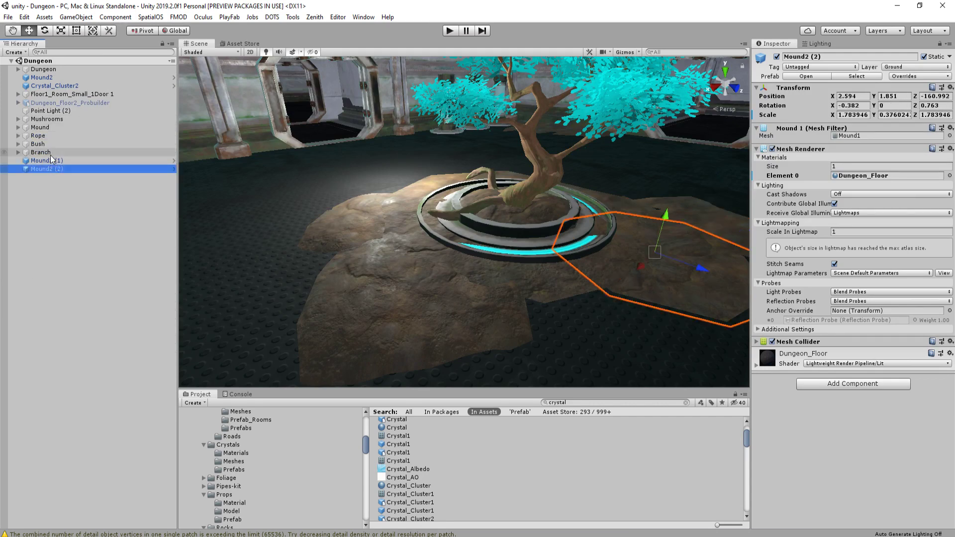
left_click(51, 167, "shift")
left_click_drag(55, 162, 46, 127)
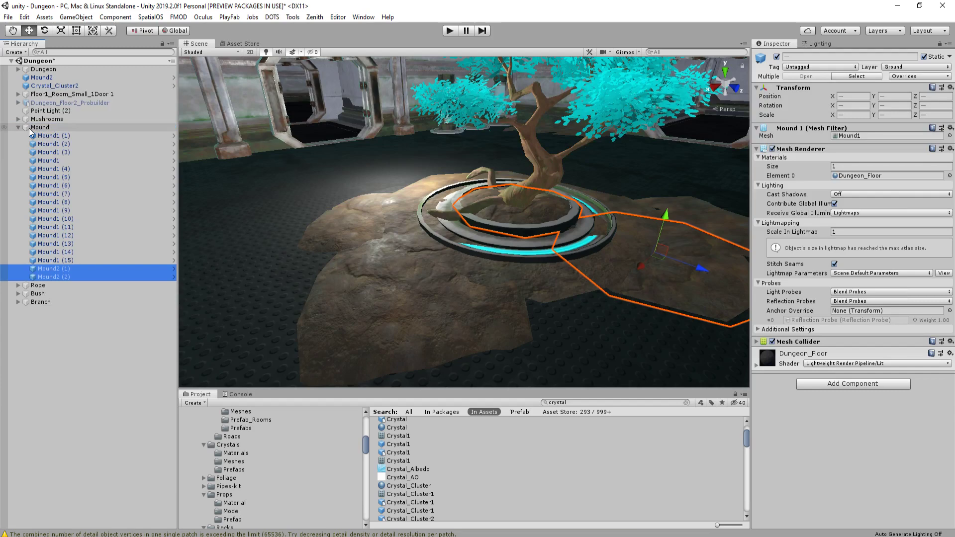
left_click(19, 128)
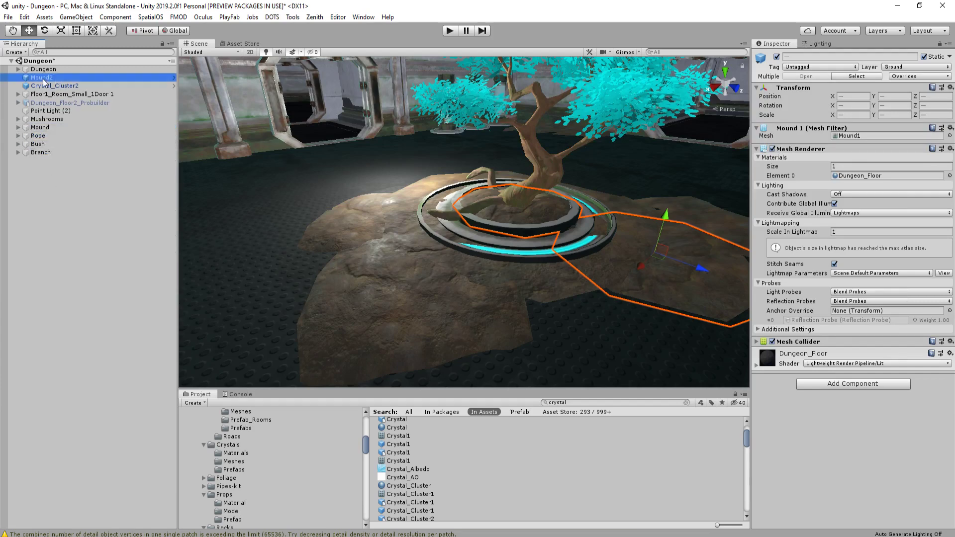
left_click_drag(54, 127, 54, 127)
left_click(19, 120)
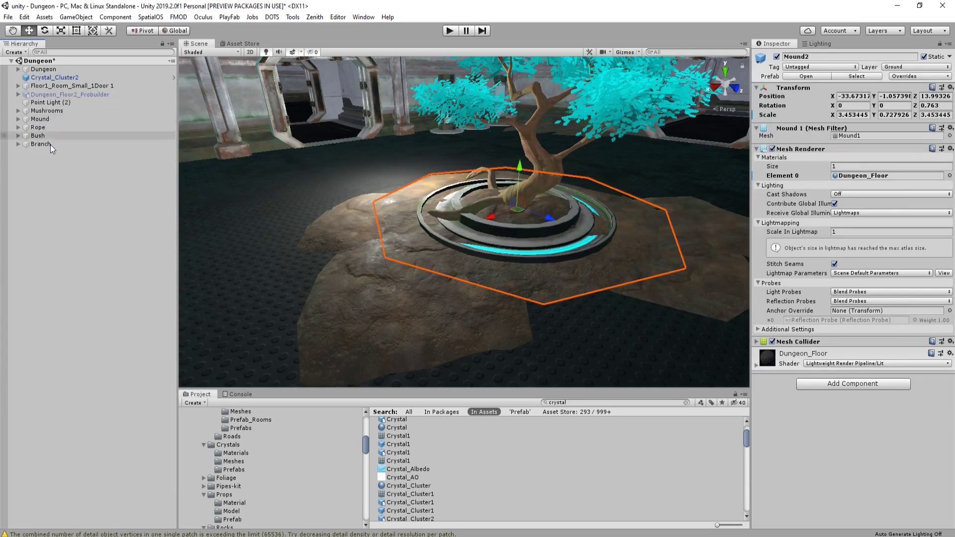
Create an empty object named Crystal and place Crystal_Cluster2 under it
right_click(73, 213)
left_click(136, 334)
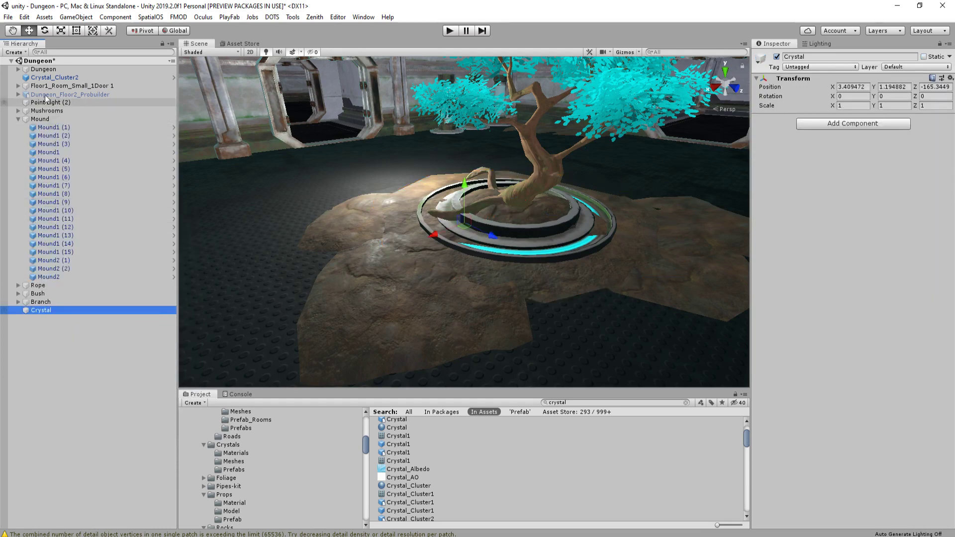
left_click_drag(53, 78, 54, 88)
left_click_drag(59, 307, 54, 309)
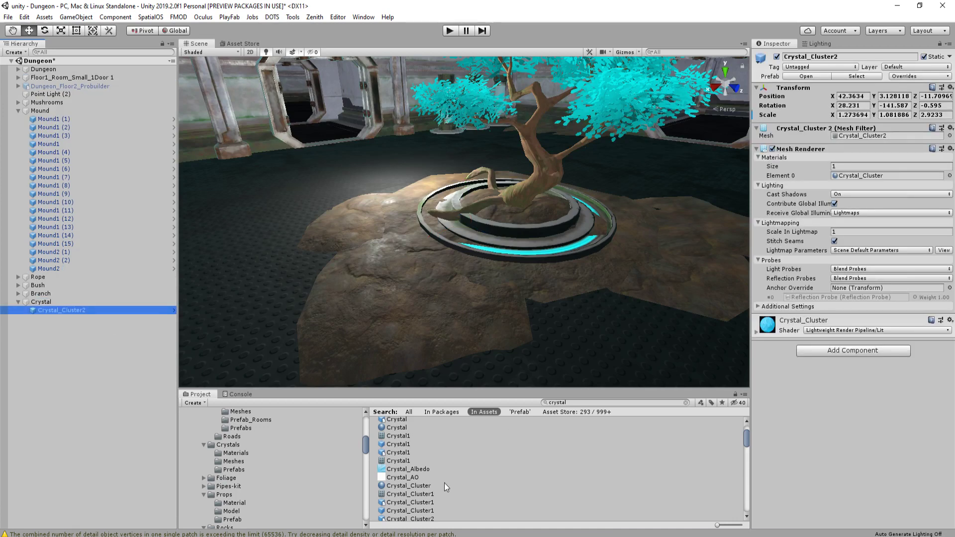
Place the Crystal_Cluster1 prefab on the soil mound near the planter and put it under the Crystal group
scroll(423, 464, "down", 4)
left_click(424, 465)
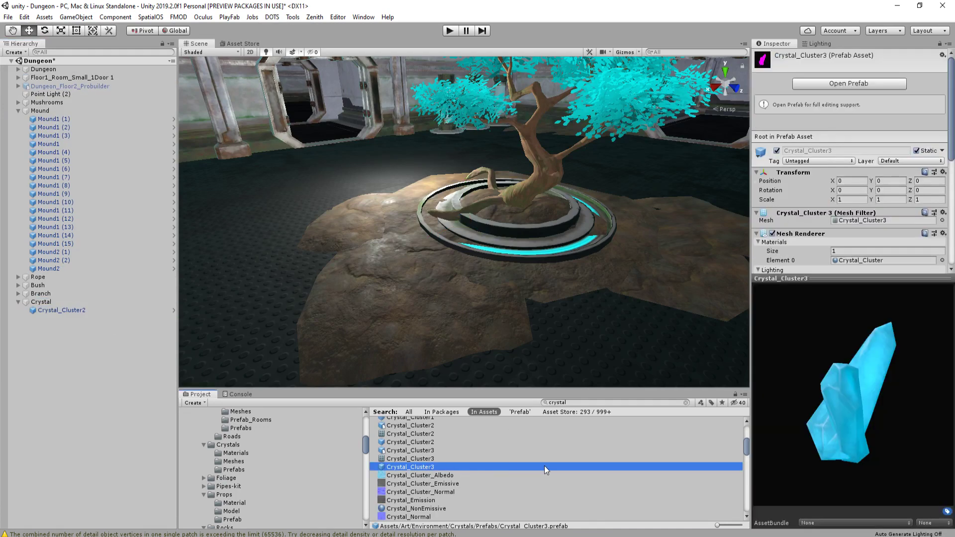
scroll(468, 466, "up", 2)
left_click(431, 448, "ctrl")
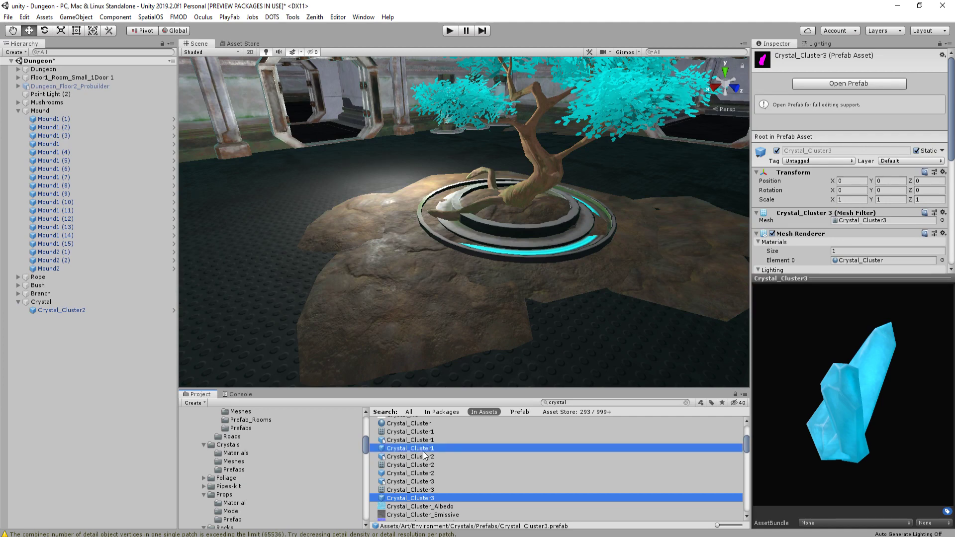
left_click_drag(424, 454, 343, 292)
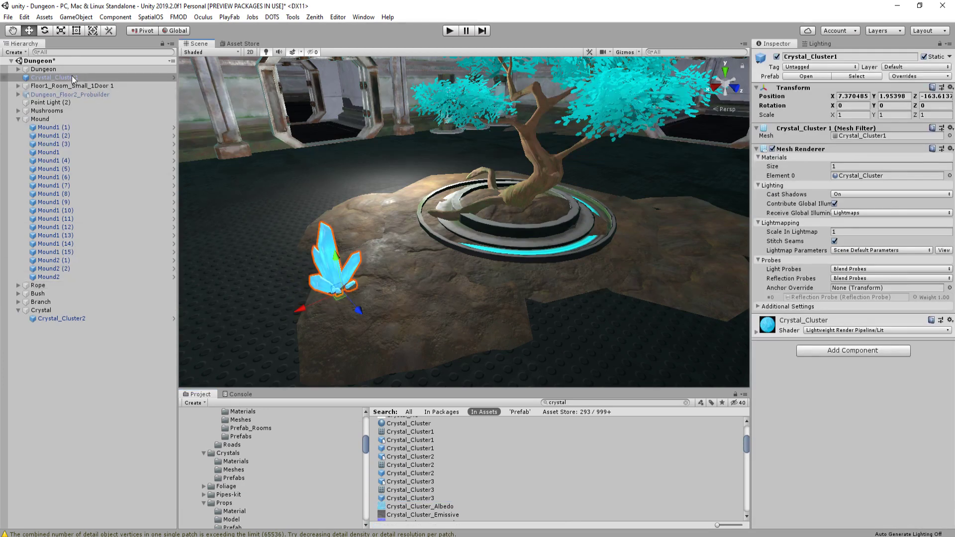
left_click_drag(40, 313, 41, 312)
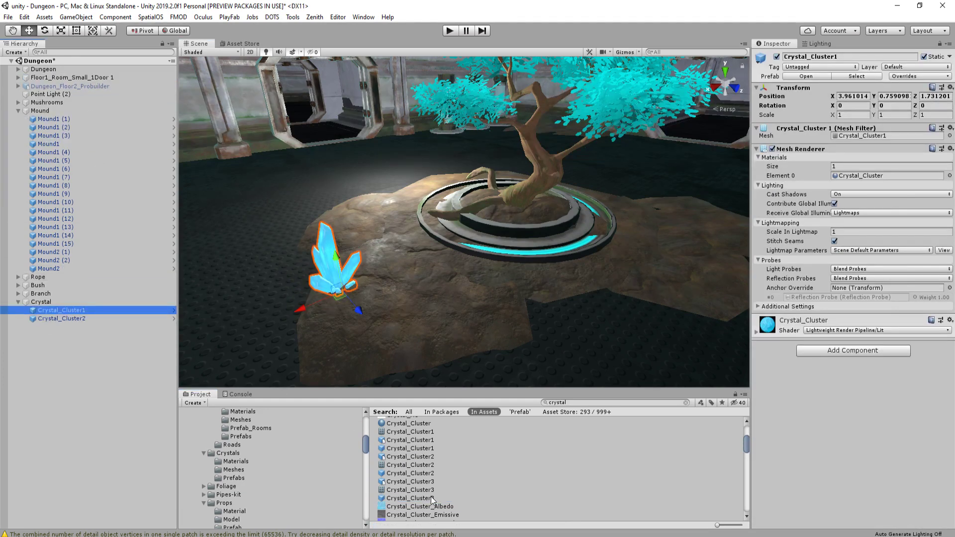
Place the Crystal_Cluster3 prefab on the soil beside the first cluster and put it under the Crystal group
left_click_drag(430, 496, 80, 326)
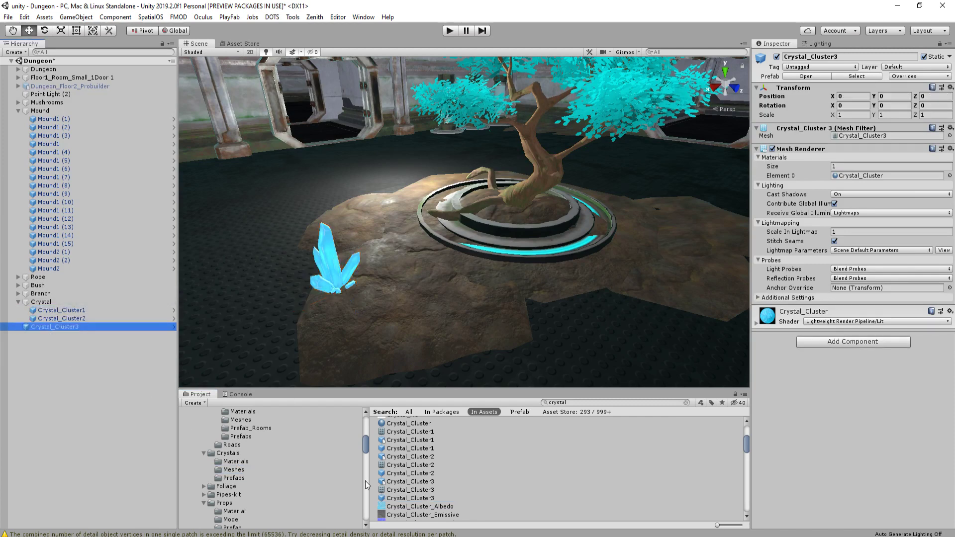
left_click_drag(410, 498, 417, 306)
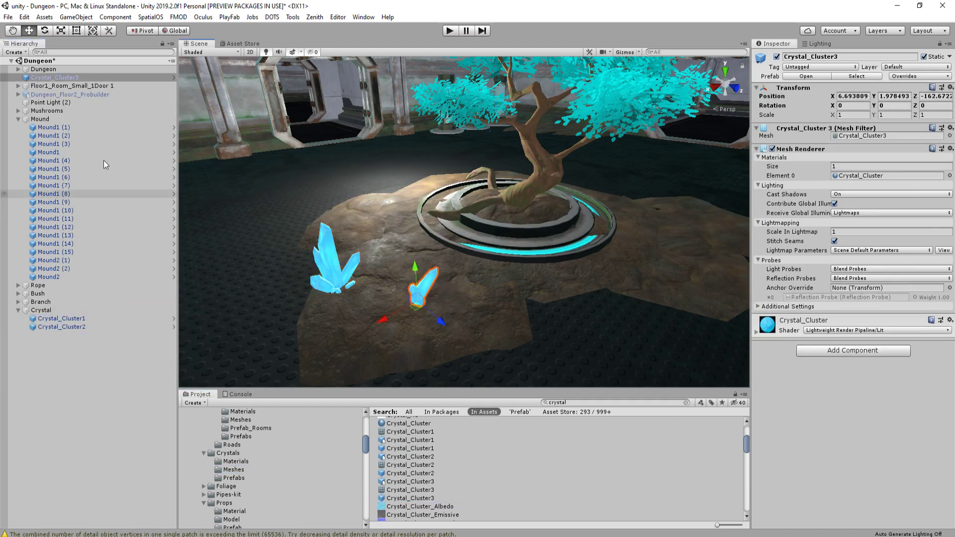
left_click_drag(55, 79, 79, 309)
right_click_drag(486, 255, 478, 252)
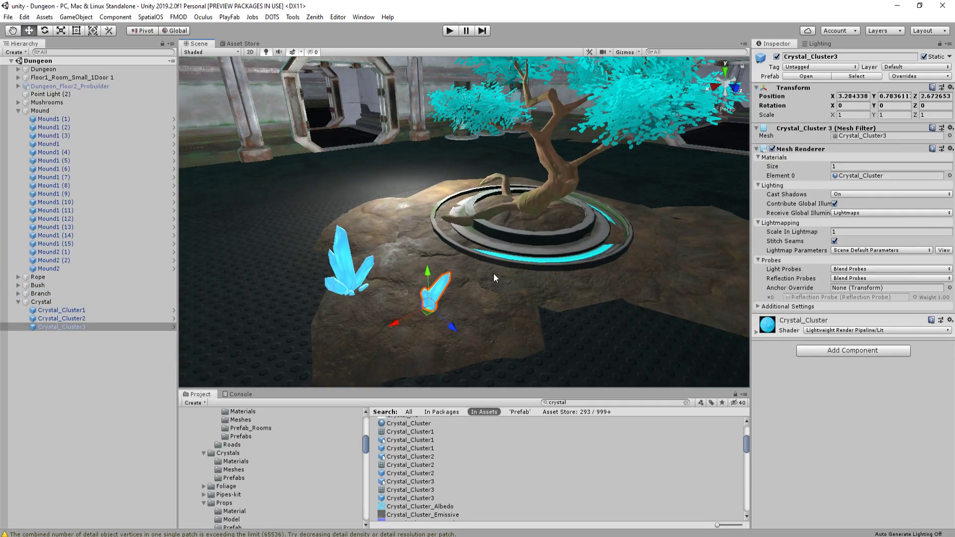
right_click_drag(494, 276, 515, 277)
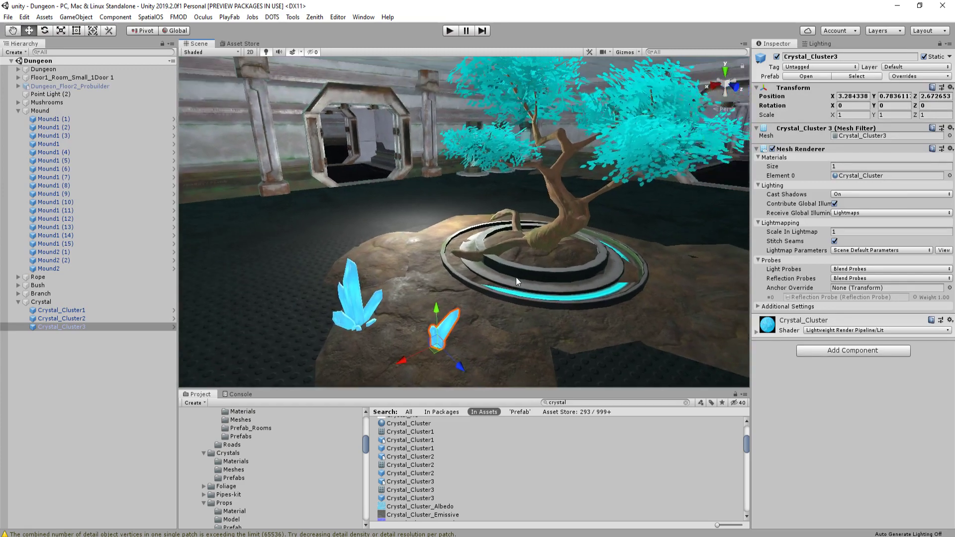
Maximize the scene view and move the larger crystal cluster onto the planter's inner ring
key("shift+space")
right_click_drag(523, 311, 442, 359)
left_click(442, 359)
scroll(444, 389, "up", 4)
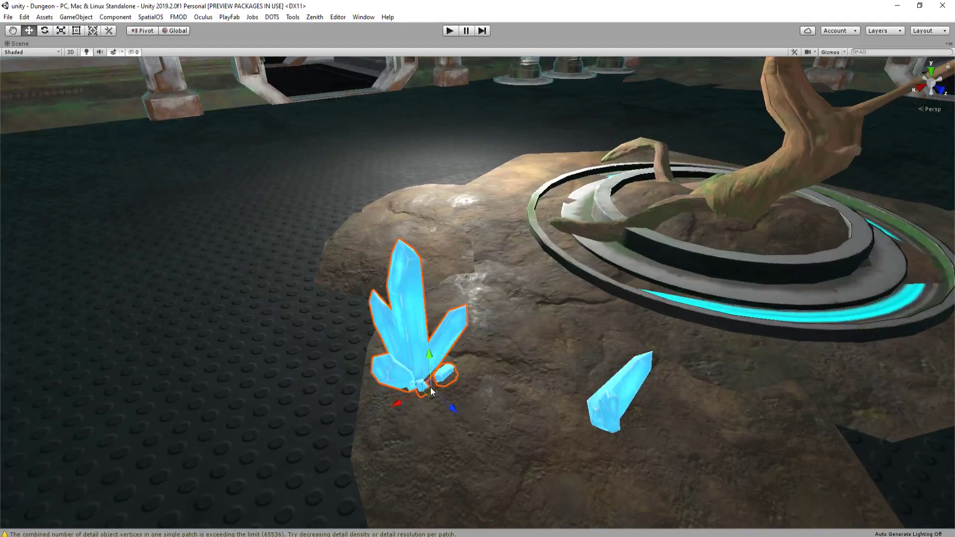
left_click_drag(430, 387, 689, 278)
key("f")
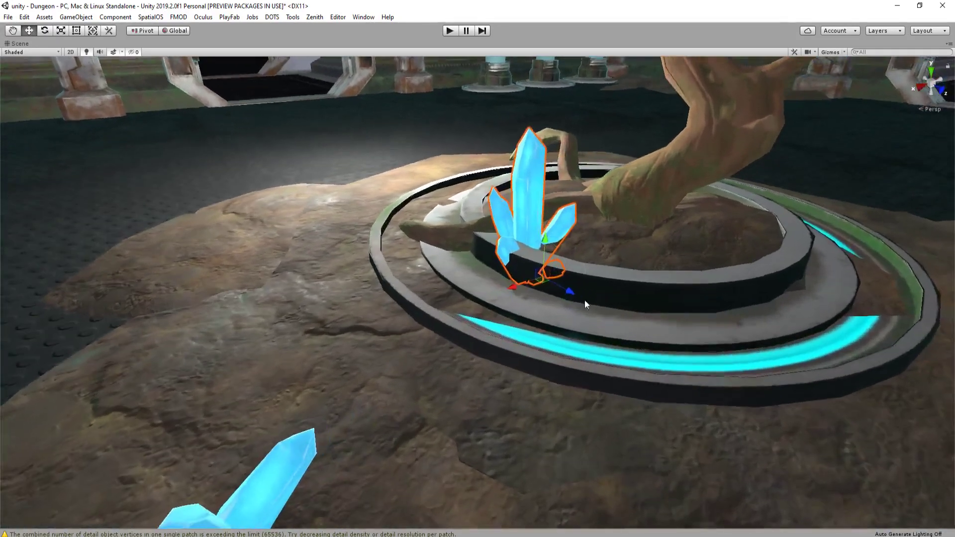
left_click_drag(547, 277, 518, 278)
Duplicate the bonsai tree, move the copy away from the planter and scale it down to a miniature
left_click(518, 279)
key("ctrl+d")
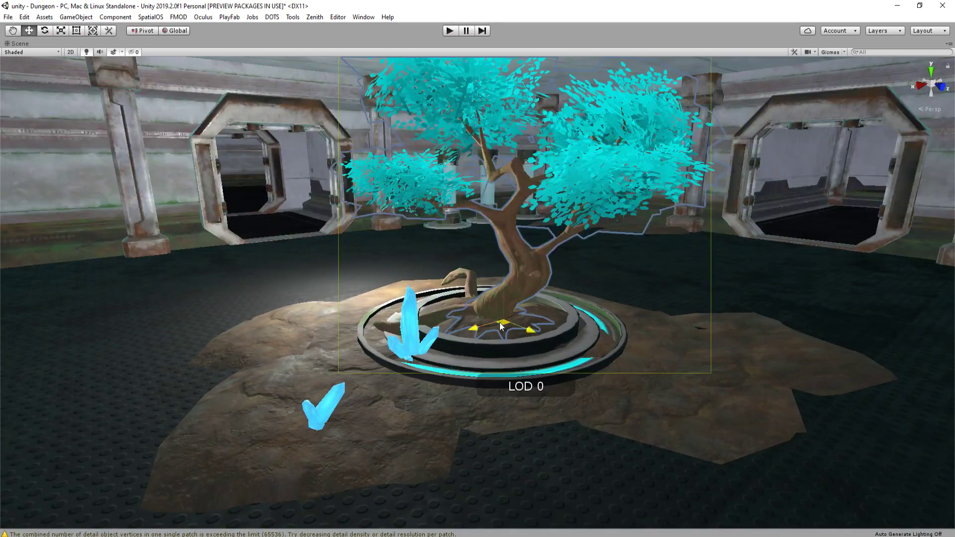
left_click_drag(519, 312, 208, 311)
left_click_drag(198, 325, 191, 354)
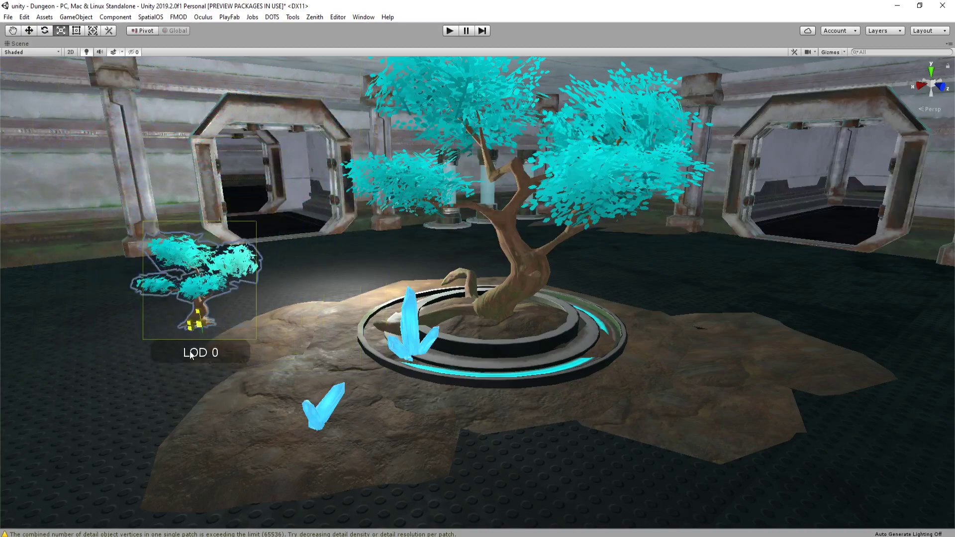
right_click_drag(224, 348, 278, 388)
key("w")
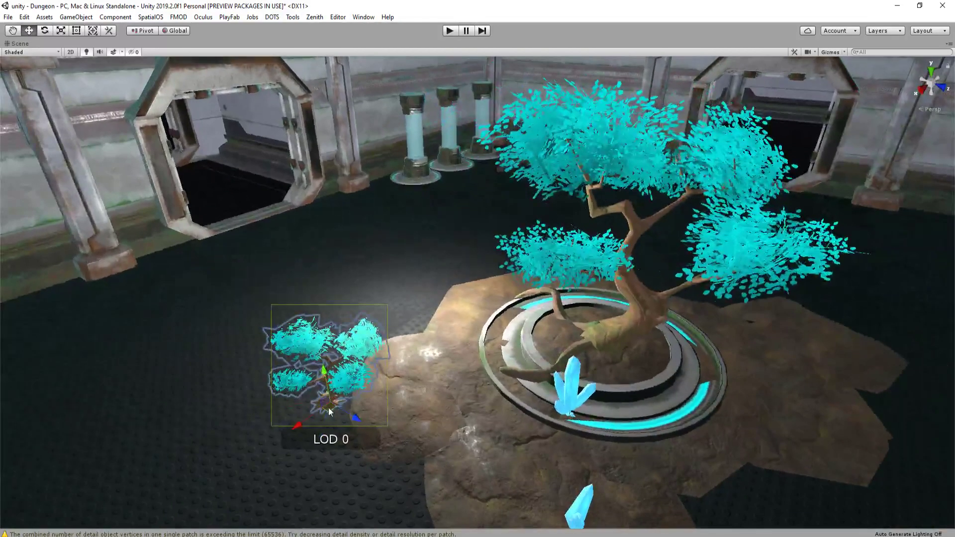
Move the miniature tree to the nearest glass cylinder, resize it and raise it to the tube's height
left_click_drag(329, 412, 420, 180)
key("f")
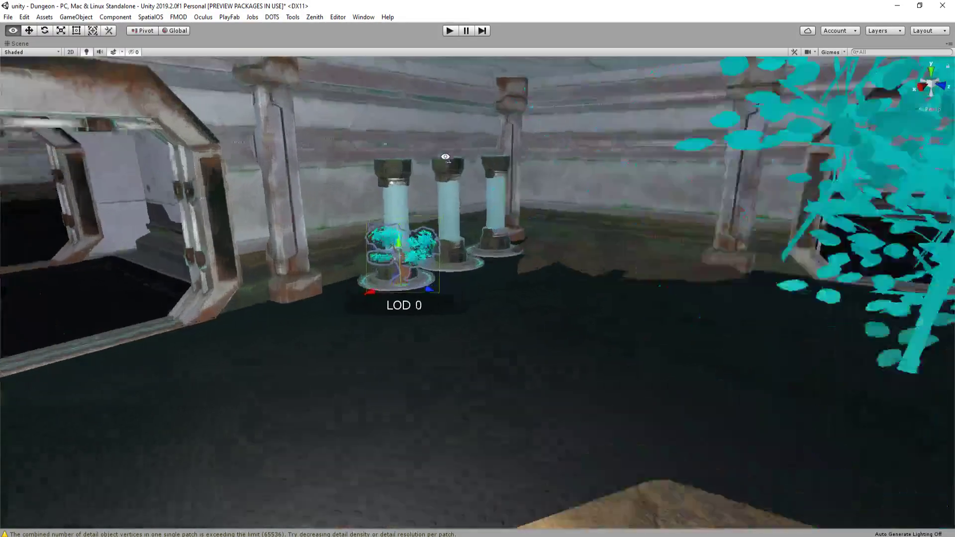
key("r")
left_click_drag(410, 393, 505, 176)
scroll(434, 416, "up", 5)
key("w")
key("f")
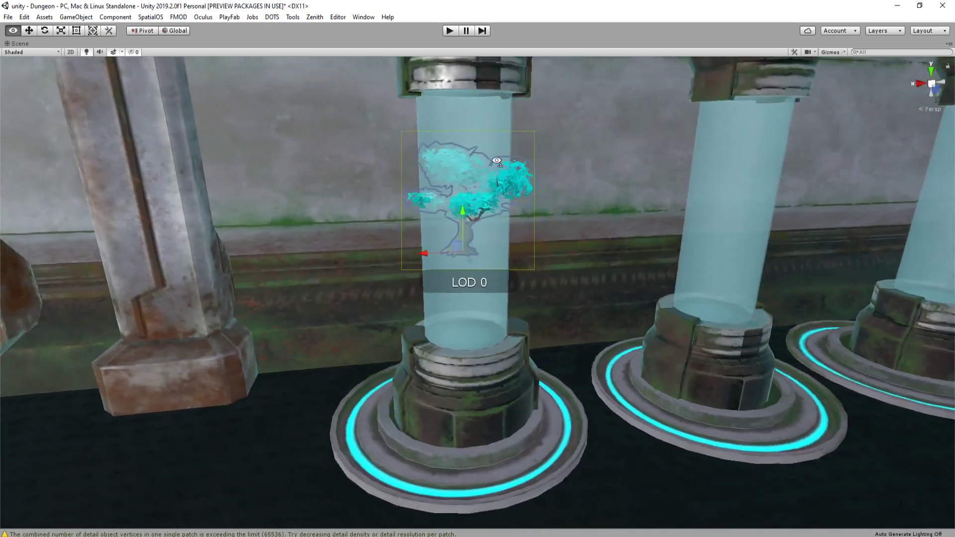
Shrink and rotate the miniature tree to fit inside the glass cylinder, checking it from up close
key("e")
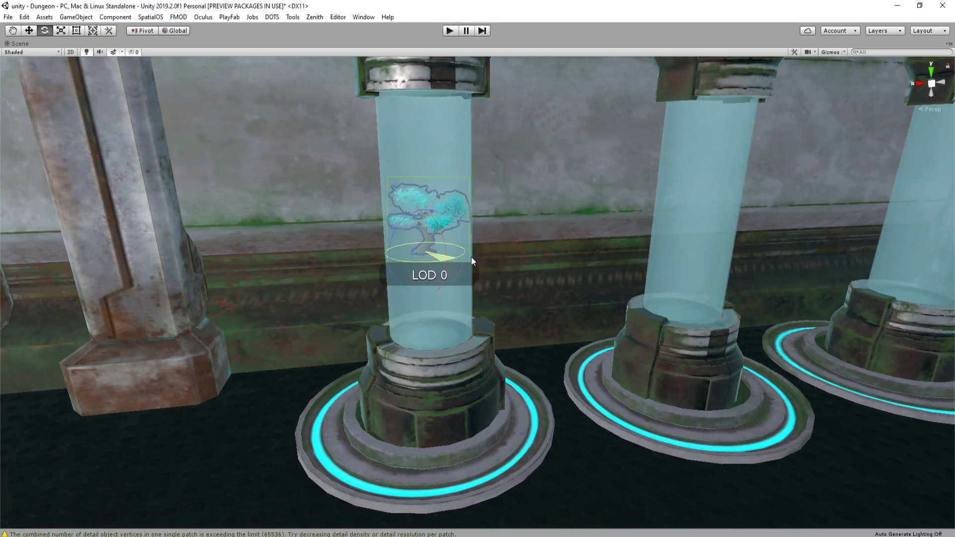
left_click(510, 247)
key("s")
right_click_drag(509, 248, 430, 308)
key("w")
scroll(502, 288, "down", 2)
scroll(413, 308, "down", 3)
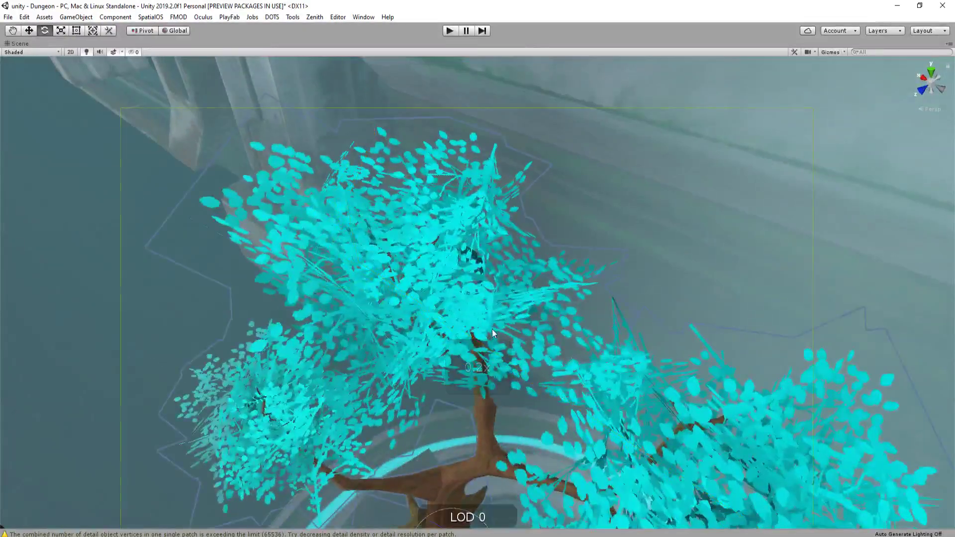
key("s")
right_click_drag(493, 331, 422, 314)
key("w")
scroll(481, 314, "up", 2)
Select the larger crystal cluster, rotate it and move it onto the planter's soil beside the trunk
left_click(413, 314)
left_click_drag(414, 319, 431, 344, "alt")
key("w")
key("e")
left_click_drag(432, 393, 369, 405)
key("w")
left_click_drag(426, 371, 537, 287)
left_click_drag(538, 220, 524, 200, "alt")
Resize the larger crystal cluster and settle it into the planter's soil between the root and the trunk
key("r")
left_click_drag(483, 264, 474, 301)
right_click_drag(474, 302, 485, 295)
key("w")
left_click_drag(433, 279, 434, 293)
right_click_drag(434, 292, 507, 290)
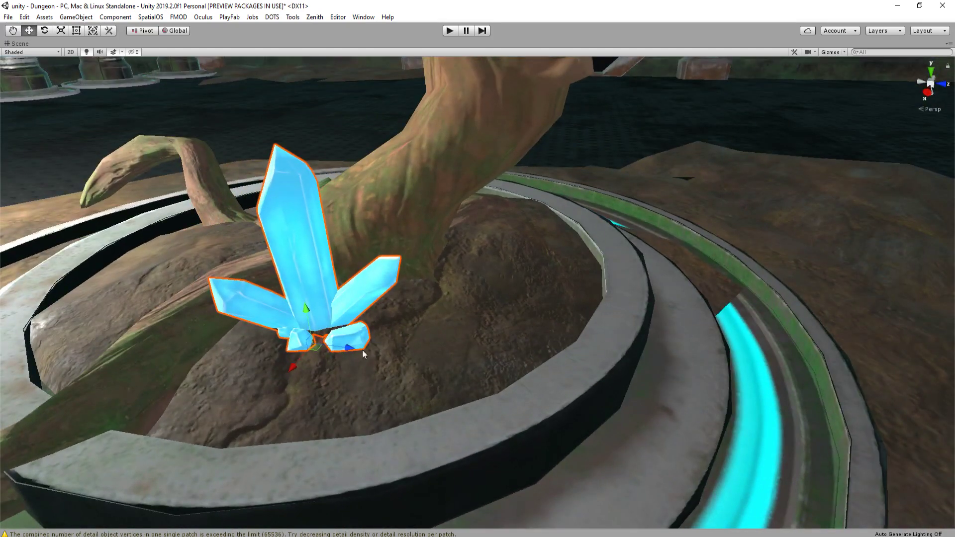
left_click_drag(320, 347, 302, 276)
right_click_drag(302, 277, 496, 325)
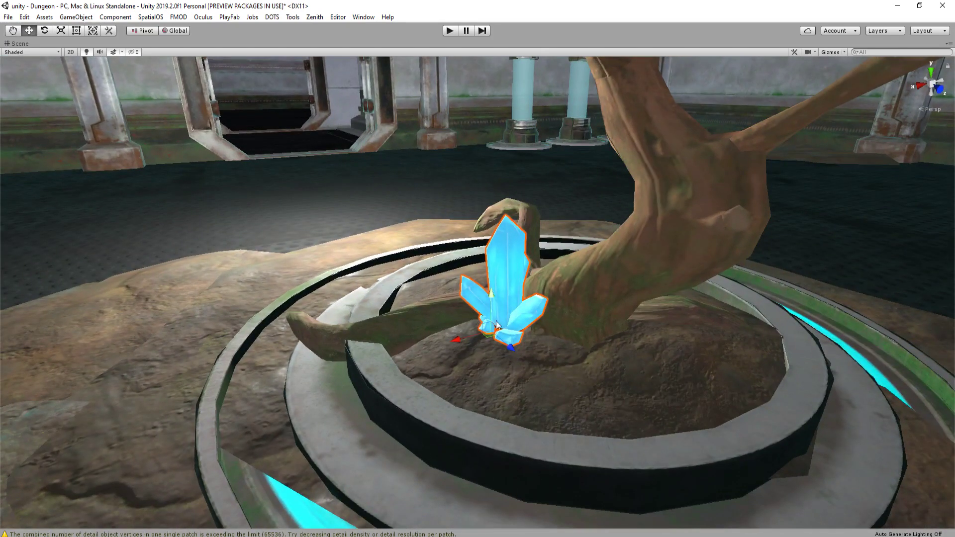
mouse_move(487, 336)
left_mouse_down()
mouse_move(493, 319)
mouse_move(502, 326)
left_mouse_up()
right_click_drag(501, 326, 587, 279)
Move the smaller crystal cluster onto the planter's soil beside the larger one, resize it and lower it into the soil
left_click(486, 311)
right_click_drag(485, 311, 517, 339)
left_click_drag(370, 339, 702, 260)
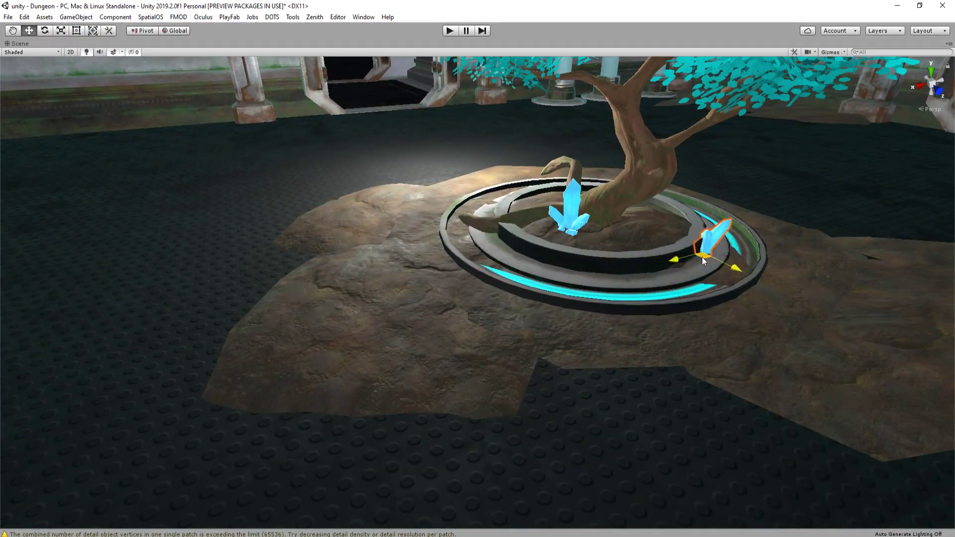
key("f")
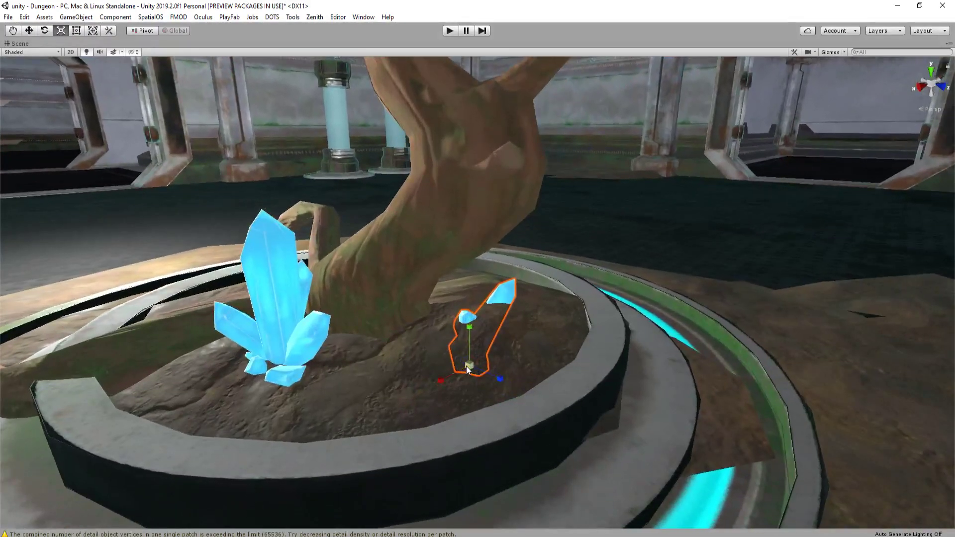
left_click_drag(467, 369, 426, 381)
key("w")
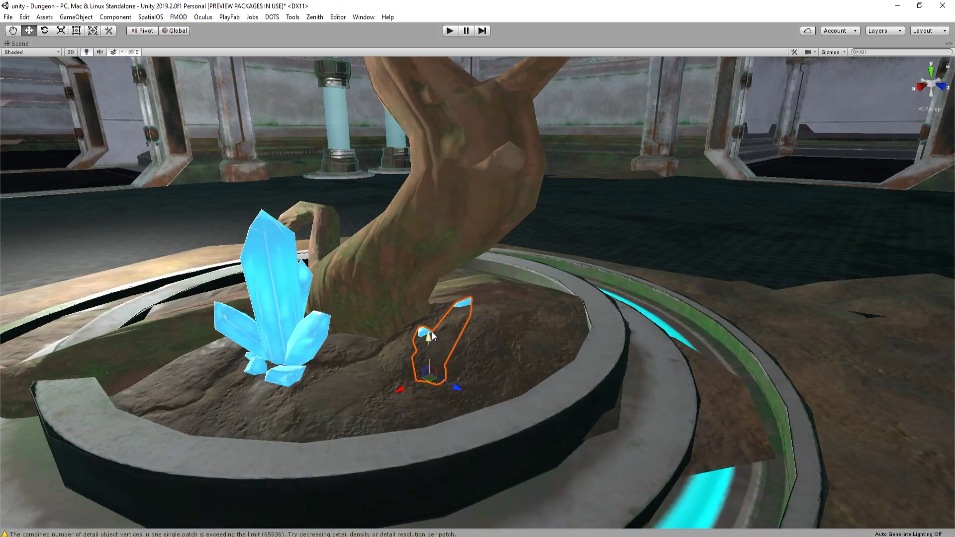
mouse_move(432, 333)
left_mouse_down()
mouse_move(453, 319)
mouse_move(451, 342)
mouse_move(544, 354)
mouse_move(458, 338)
mouse_move(430, 344)
left_mouse_up()
Rotate the smaller crystal cluster so its prongs spread outward and fine-tune its height in the planter's soil
key("d")
right_click_drag(431, 344, 348, 345)
key("e")
left_click_drag(501, 367, 478, 367)
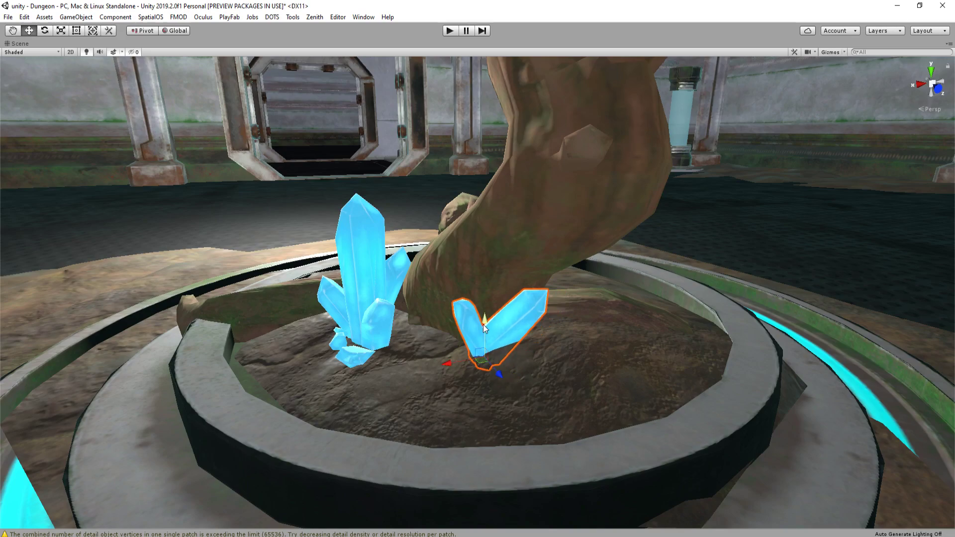
left_click_drag(483, 324, 485, 320)
Duplicate Crystal_Cluster2 and bring the copy to the bonsai area with Align With View
key("s")
key("a")
right_click_drag(484, 321, 699, 330)
key("s")
key("w")
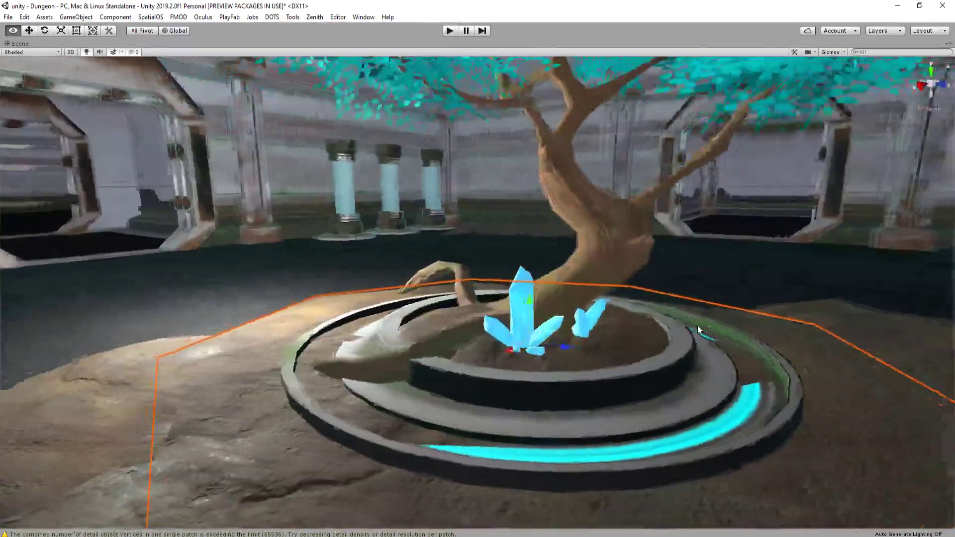
key("shift+space")
left_click(90, 309)
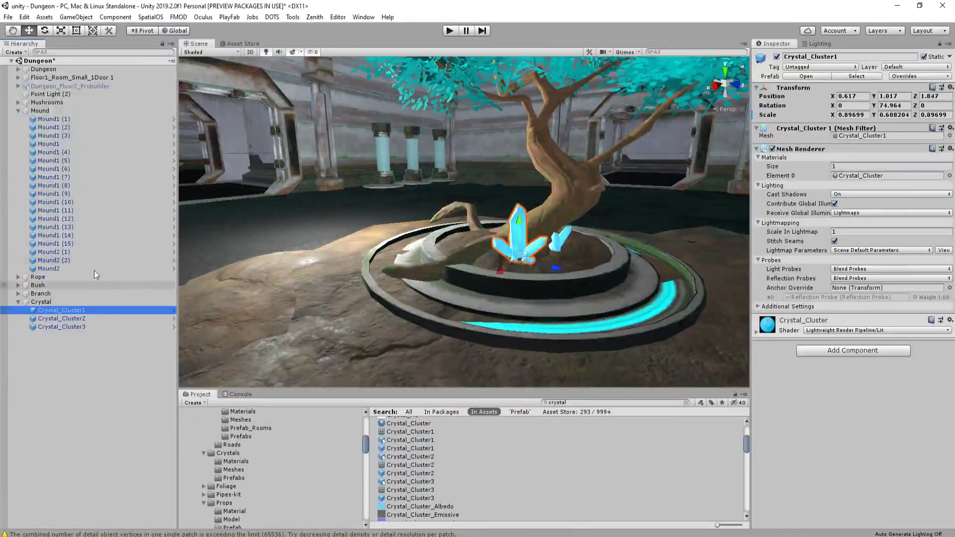
left_click(92, 318)
key("ctrl+d")
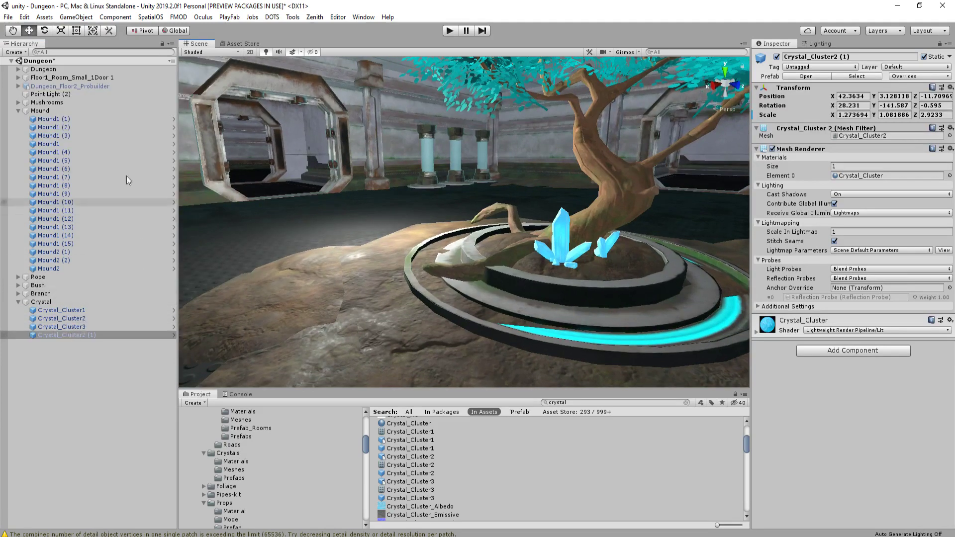
left_click(66, 19)
left_click(85, 249)
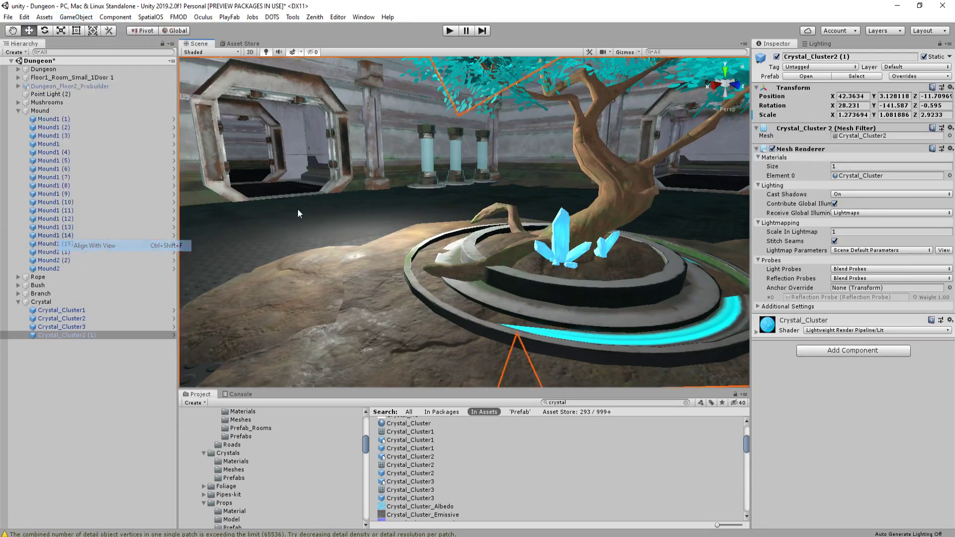
Reset the crystal copy's rotation to 0 on all axes and set its scale to 1 on all axes
right_click_drag(418, 198, 419, 197)
key("s")
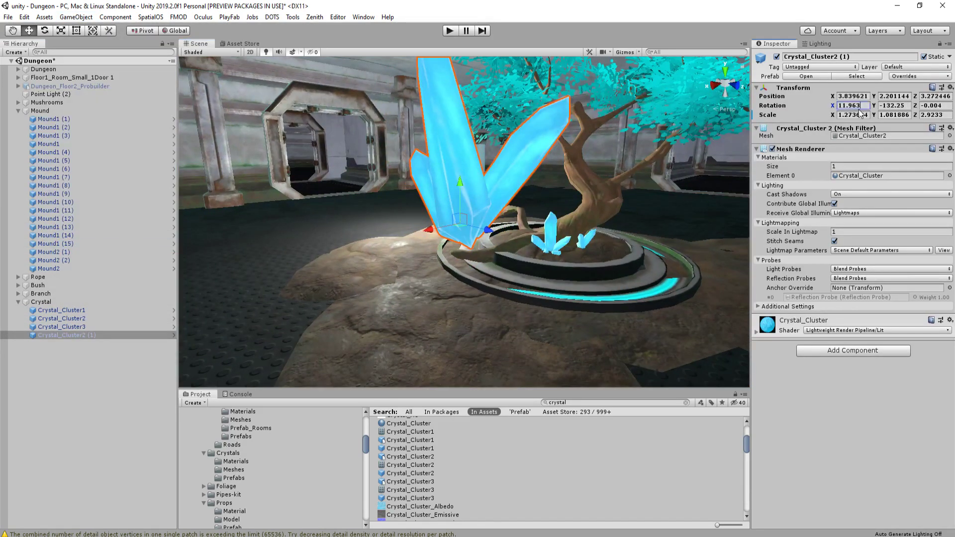
type("0")
key("Tab")
type("0")
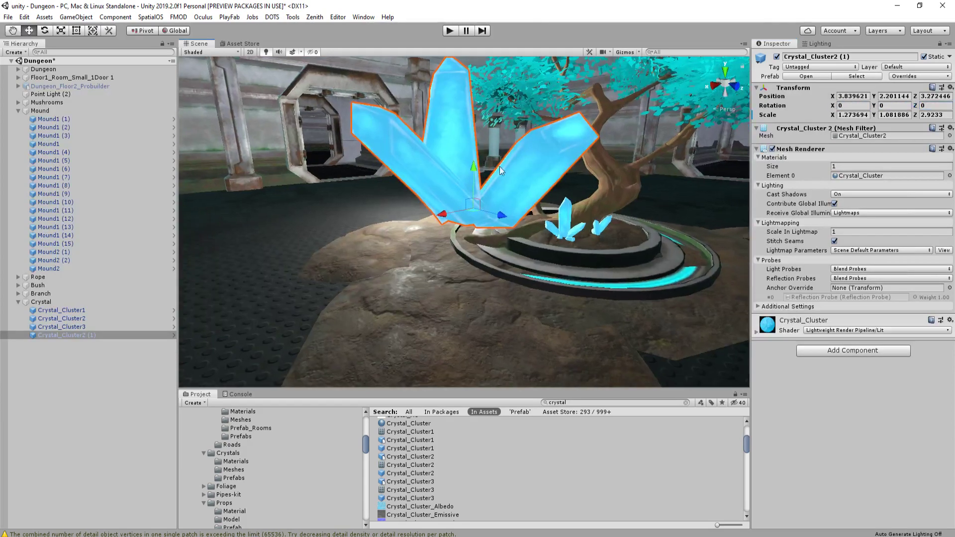
key("shift+space")
key("shift+space")
type("1")
key("Tab")
type("1")
key("Tab")
type("1")
key("shift+space")
Move the crystal copy behind the bonsai and down to the bend where the trunk meets the low branch
right_click_drag(647, 162, 457, 227)
key("s")
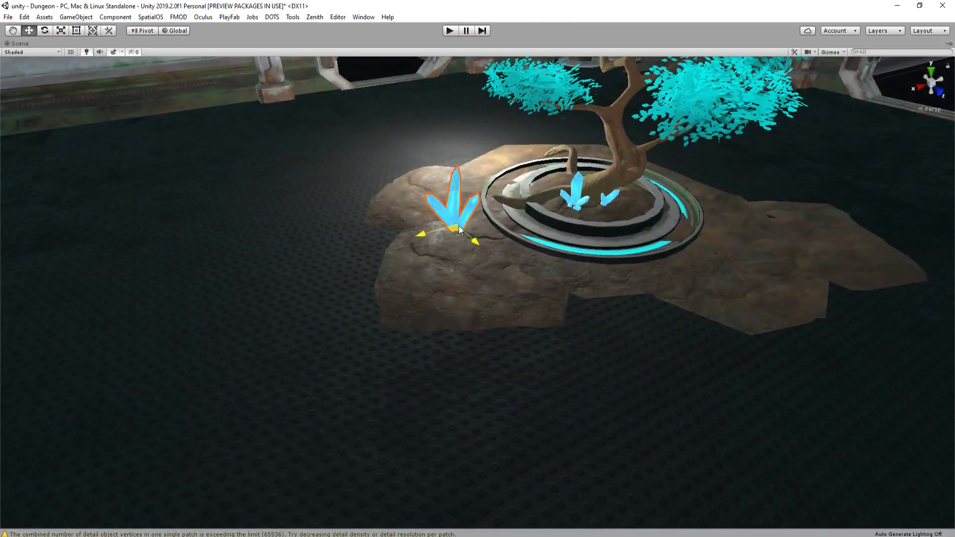
left_click_drag(459, 230, 585, 166)
right_click_drag(641, 123, 570, 228)
key("w")
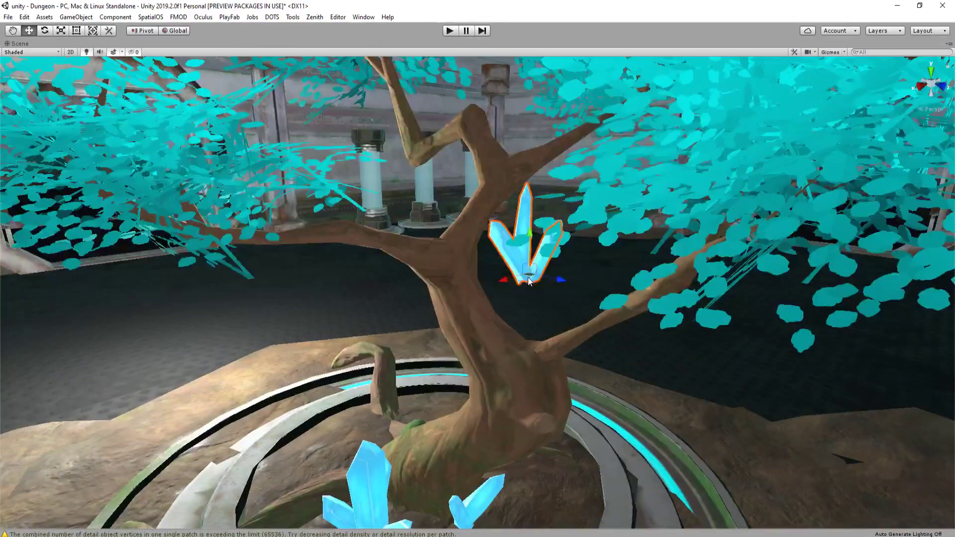
left_click_drag(531, 277, 540, 322)
Tilt the crystal copy against the bonsai's trunk and resize it
key("e")
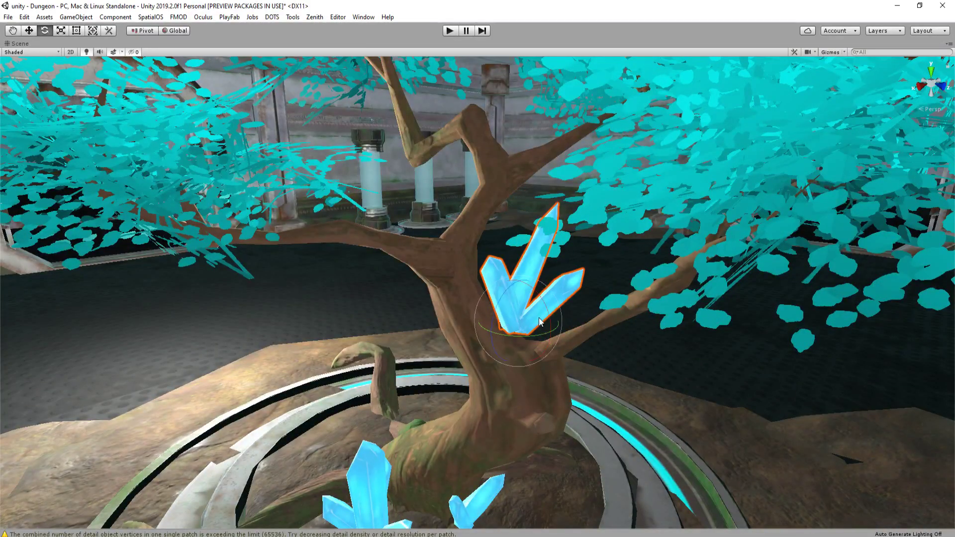
left_click_drag(518, 290, 518, 341)
key("d")
right_click_drag(518, 341, 272, 286)
key("w")
key("r")
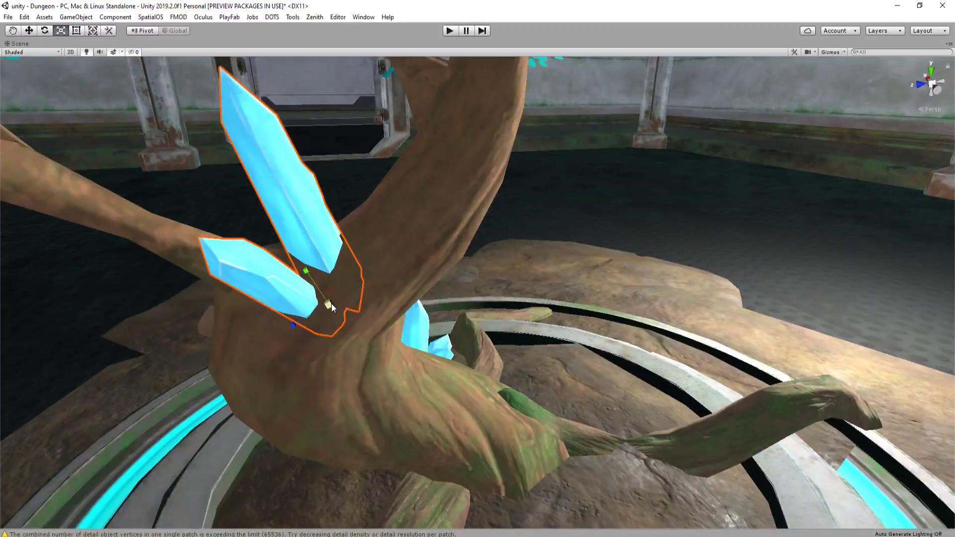
left_click_drag(331, 305, 339, 315)
Rotate the crystal copy and embed its base in the trunk so the crystals grow outward from the bark
key("s")
right_click_drag(339, 314, 320, 305)
key("e")
left_click_drag(450, 196, 455, 229)
right_click_drag(455, 233, 676, 258)
key("e")
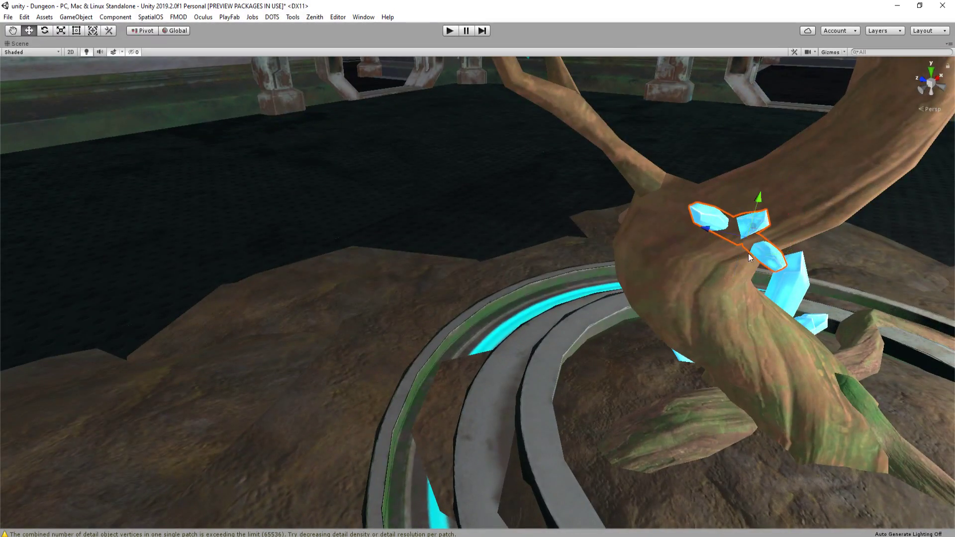
left_click_drag(749, 243, 565, 284, "alt")
right_click_drag(564, 284, 549, 252)
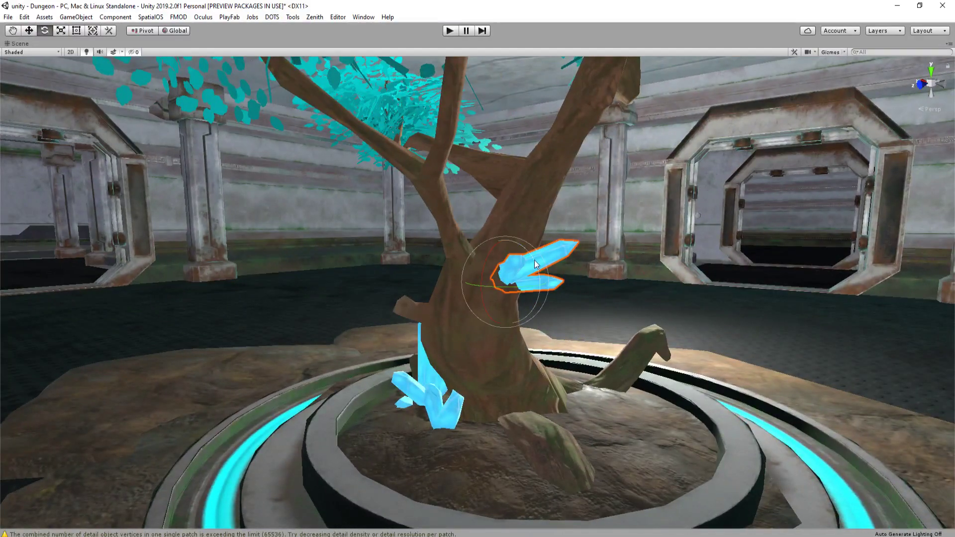
Set the bonsai leaf material's Leaf Emission color to hue 192 and value 70
left_click_drag(578, 217, 759, 196, "alt")
left_click(638, 174)
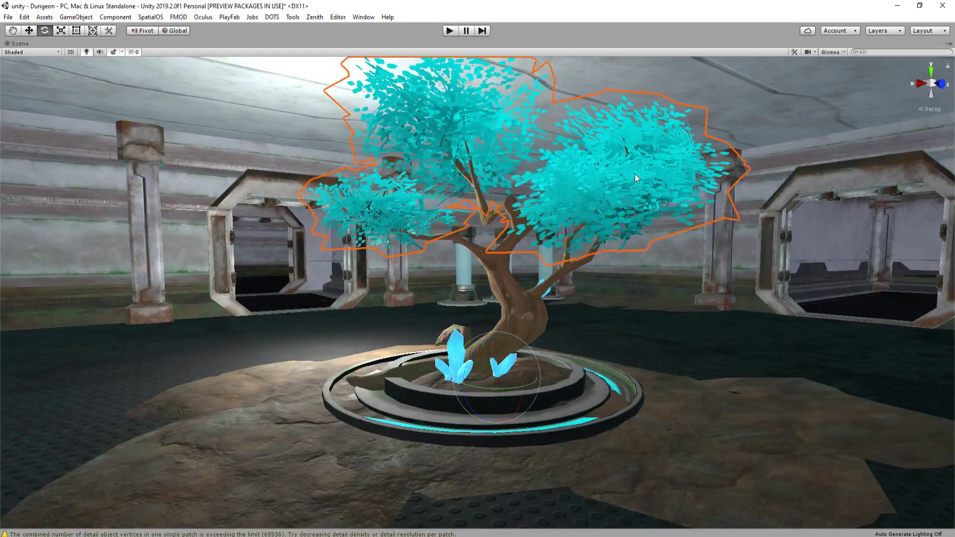
key("shift+space")
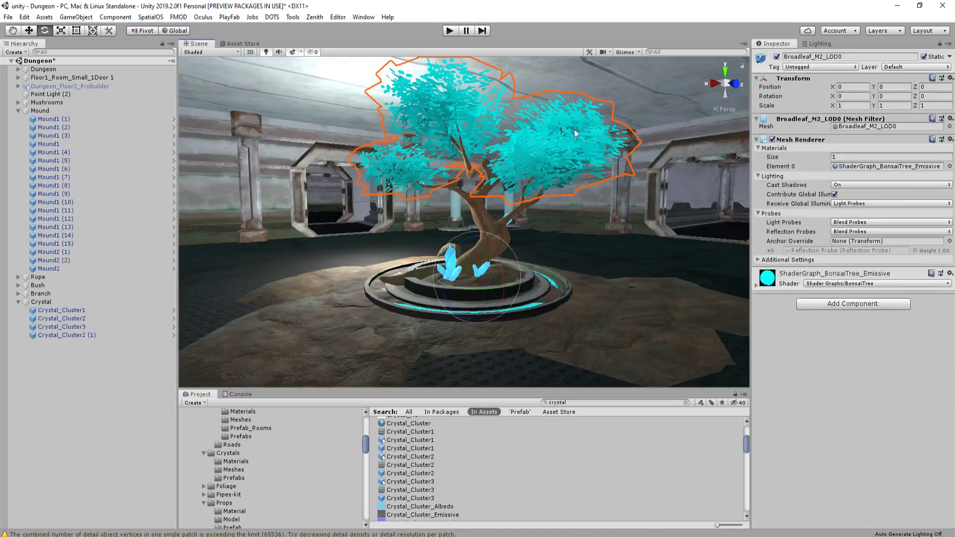
left_click(757, 285)
left_click(926, 325)
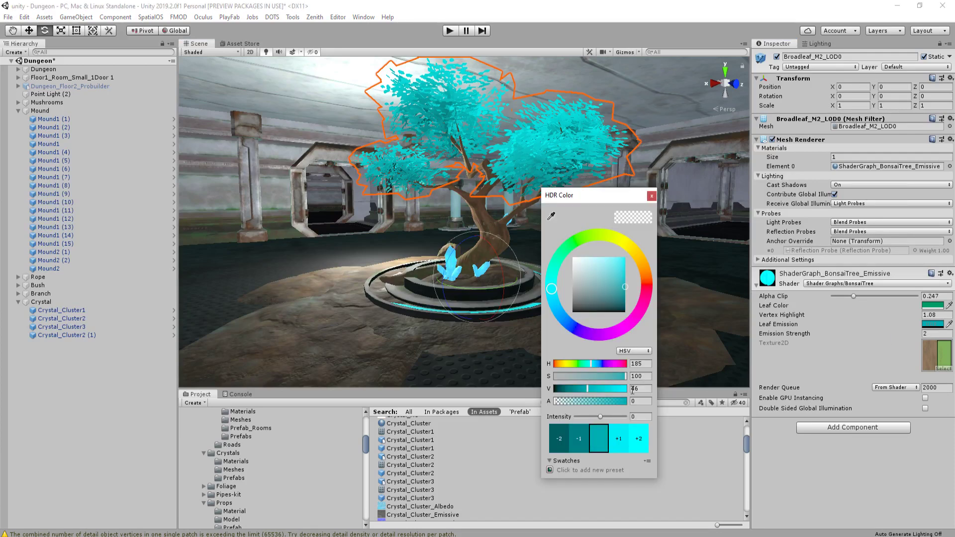
mouse_move(595, 392)
left_mouse_down()
mouse_move(615, 390)
mouse_move(604, 393)
left_mouse_up()
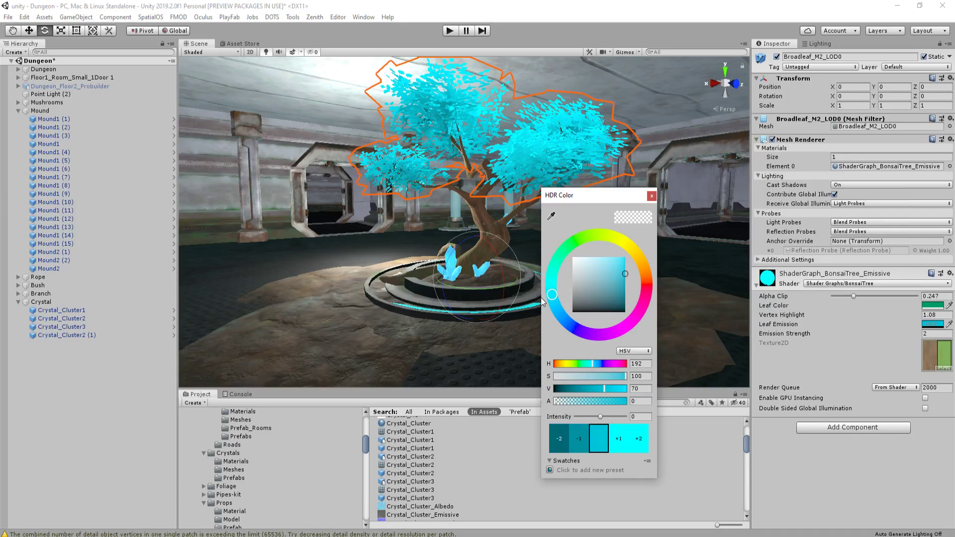
left_click(652, 196)
Examine the bonsai and the surrounding lab room from several viewpoints
left_click(643, 230)
key("s")
right_click_drag(645, 227, 613, 230)
left_click(669, 183)
key("w")
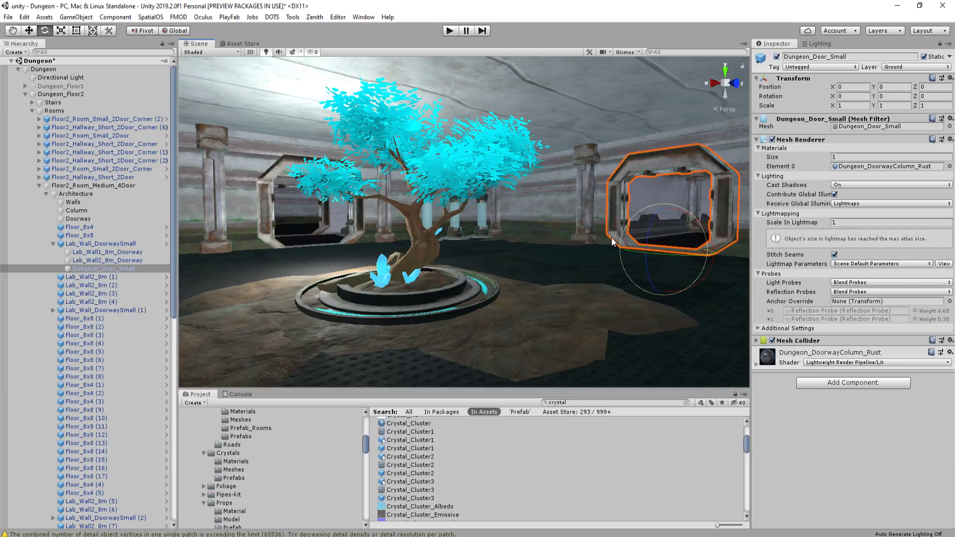
right_click_drag(611, 239, 515, 262)
right_click_drag(309, 243, 554, 283)
key("shift+space")
key("shift+space")
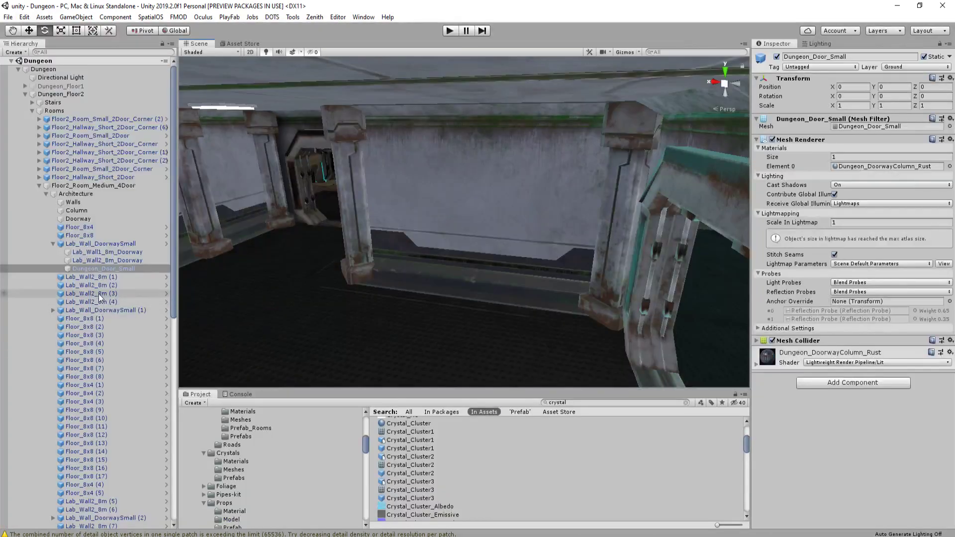
Collapse the Dungeon_Floor2, Mound and Crystal groups in the hierarchy and expand Mushrooms
left_click(25, 94)
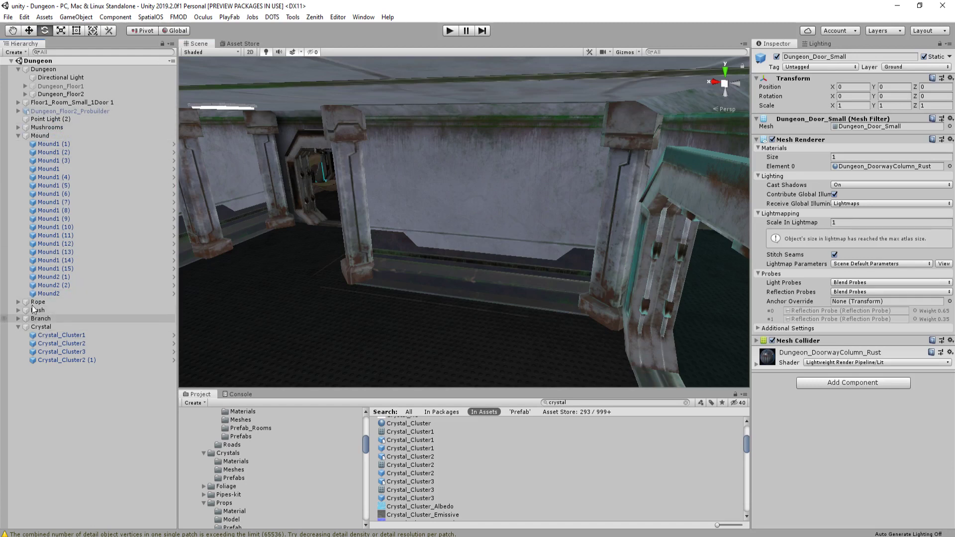
left_click(18, 136)
key("q")
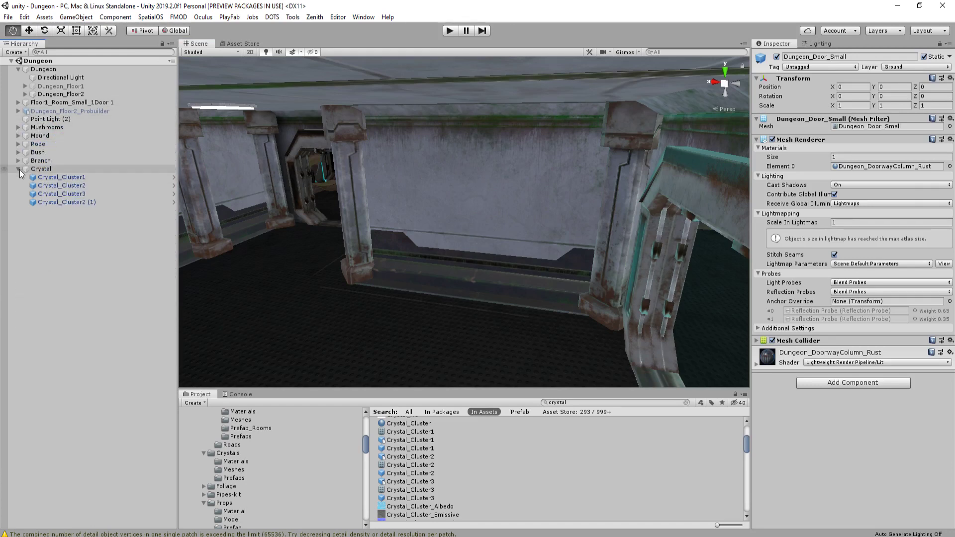
left_click(18, 169, "alt")
left_click(18, 127)
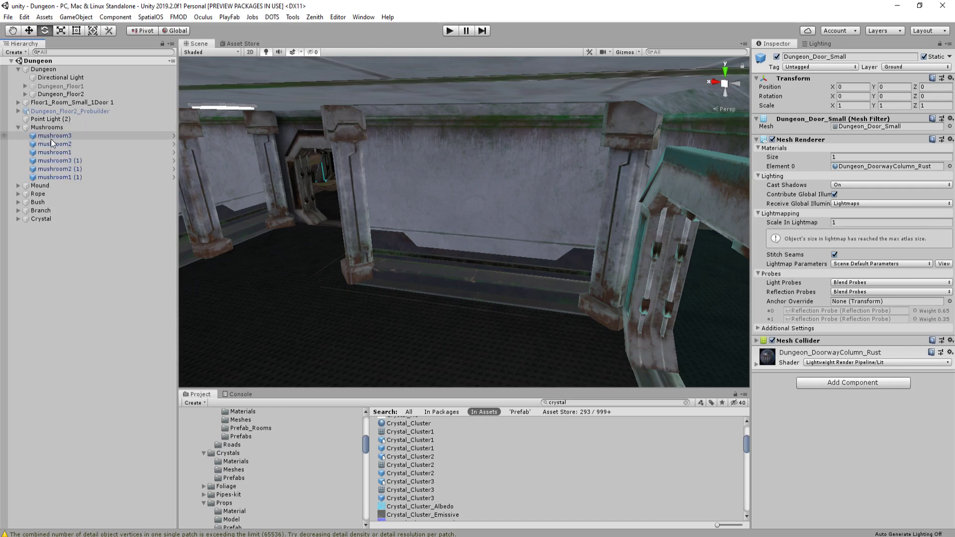
Duplicate mushroom1, mushroom2 and mushroom3 together
left_click(57, 153)
left_click(69, 138, "shift")
key("s")
right_click_drag(214, 122, 150, 169)
key("ctrl+d")
key("w")
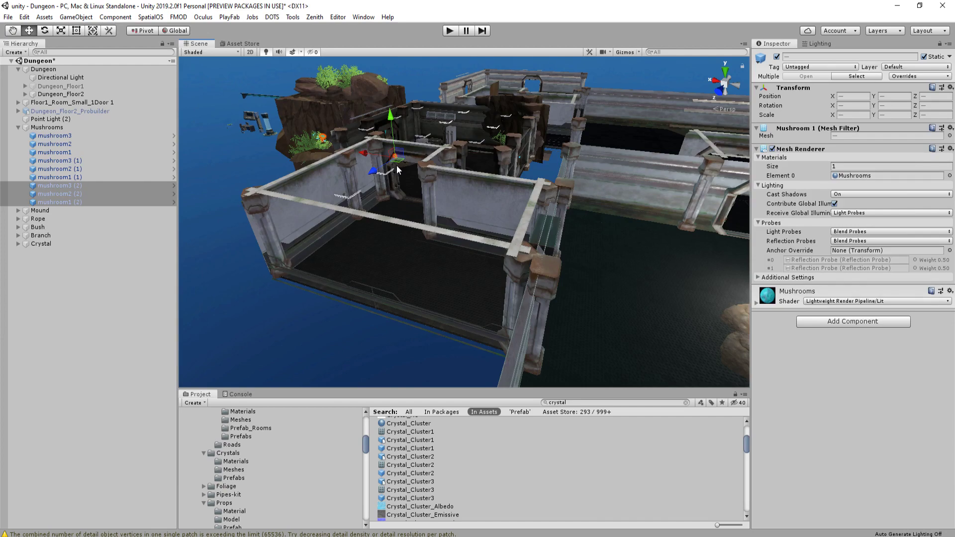
Move the duplicated mushrooms into the lab room and place the small pair on the planter's soil beside the smaller crystals
left_click_drag(396, 162, 774, 332)
right_click_drag(576, 276, 682, 286)
key("shift+space")
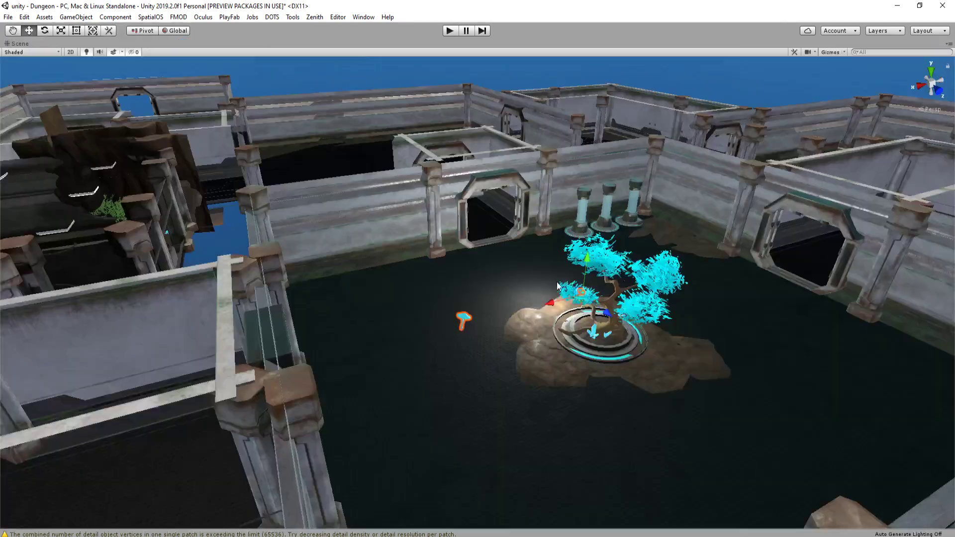
right_click_drag(499, 271, 550, 258)
key("w")
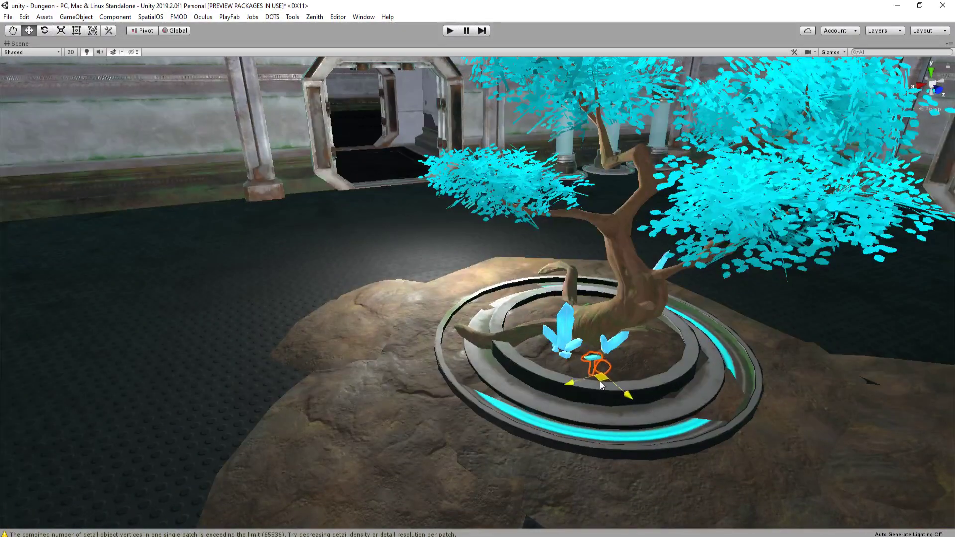
left_click_drag(610, 328, 610, 331)
Select the wide-capped mushroom left on the floor and move it to the soil mound in front of the planter
right_click_drag(609, 331, 361, 299)
left_click(342, 239)
right_click_drag(342, 242, 297, 261)
left_click_drag(179, 201, 728, 354)
right_click_drag(547, 373, 577, 367)
key("a")
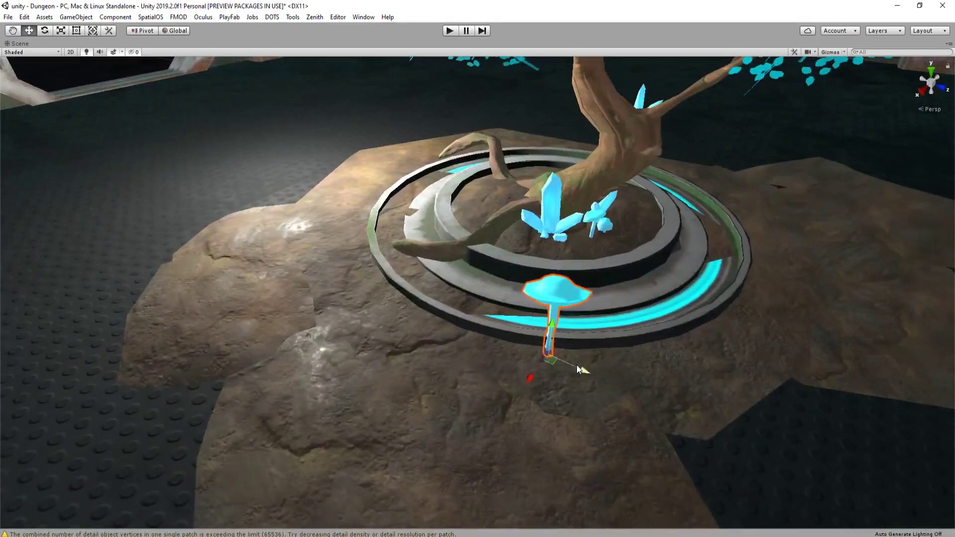
Move the wide-capped mushroom into the planter's outer ring beside the root's end and shrink it
left_click_drag(552, 364, 405, 305)
right_click_drag(406, 305, 332, 422)
key("w")
key("r")
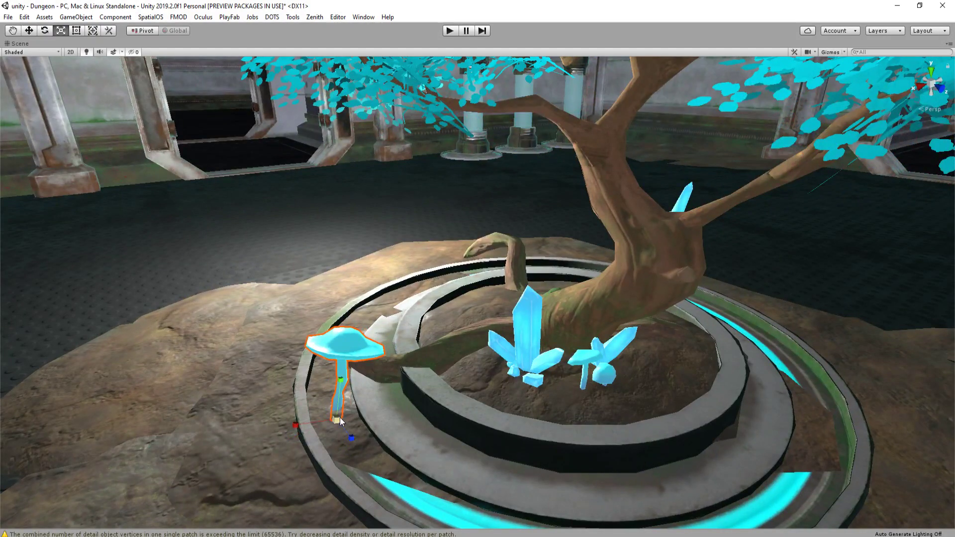
left_click_drag(339, 420, 327, 435)
Select the two small mushrooms, rotate them and move them beside the larger crystal cluster near the root
right_click_drag(328, 436, 462, 354)
key("w")
left_click(432, 344, "shift")
key("e")
left_click_drag(555, 357, 497, 363)
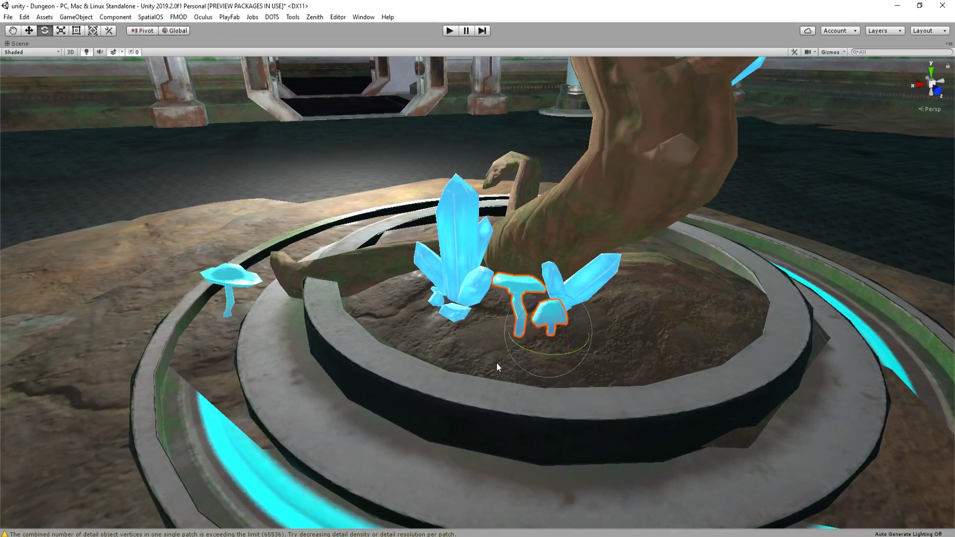
key("w")
left_click_drag(549, 340, 569, 297)
Rotate the two small mushrooms around their own local axes
key("e")
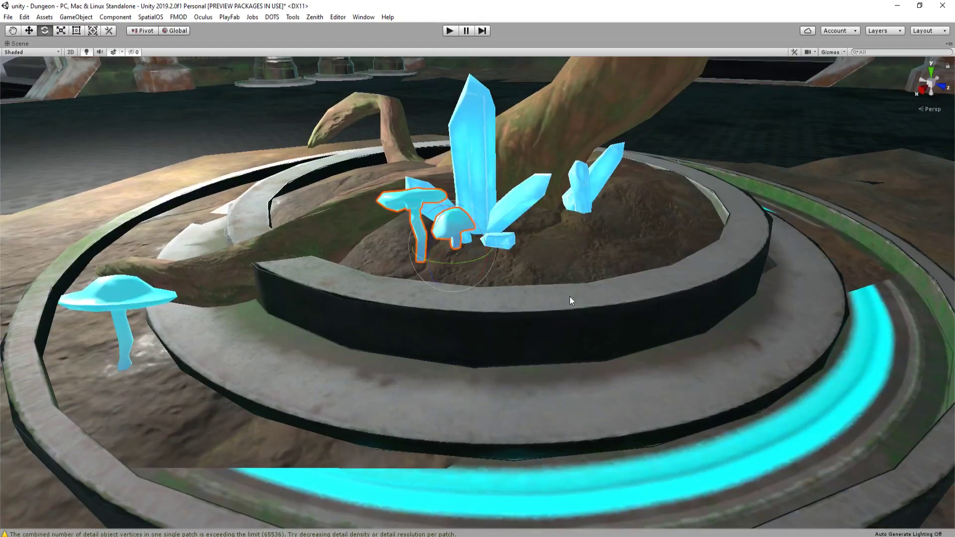
key("x")
key("z")
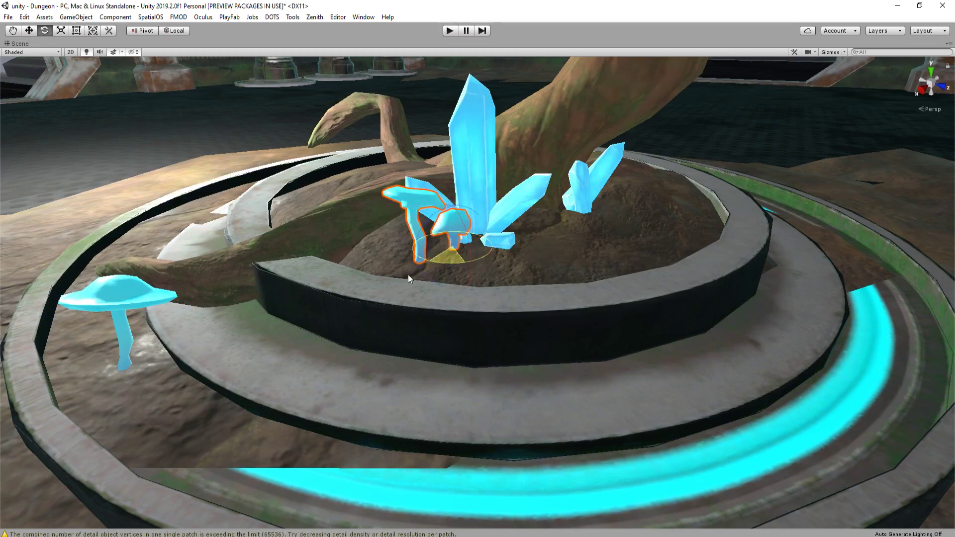
left_click_drag(449, 235, 423, 239)
Select only the short round-capped mushroom and move it onto the soil between the two crystal clusters
left_click_drag(423, 239, 408, 180, "alt")
key("w")
key("e")
left_click(430, 235)
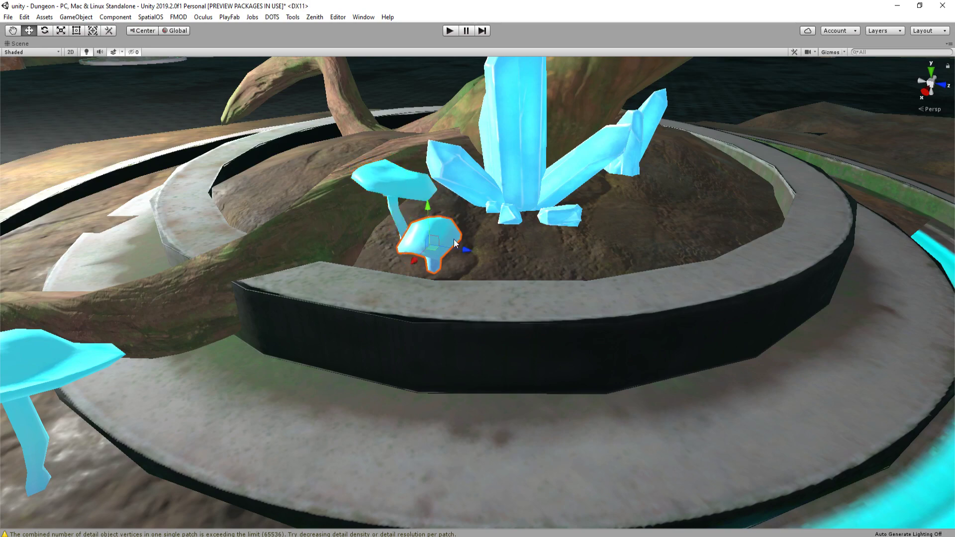
key("f")
left_click_drag(557, 316, 438, 262)
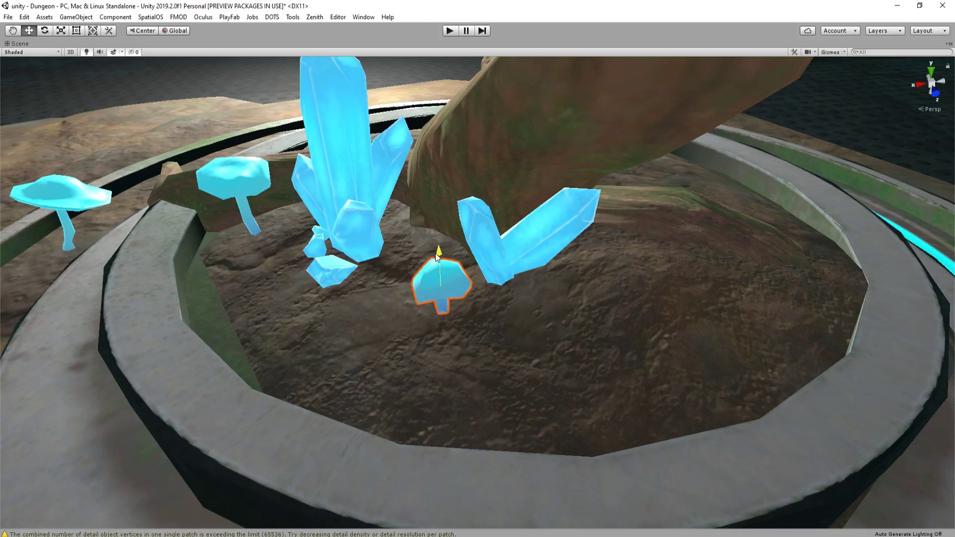
Move the short round-capped mushroom past the smaller crystal cluster to the root stub and tilt it with the Rotate tool
left_click_drag(438, 305, 541, 300)
scroll(388, 301, "down", 3)
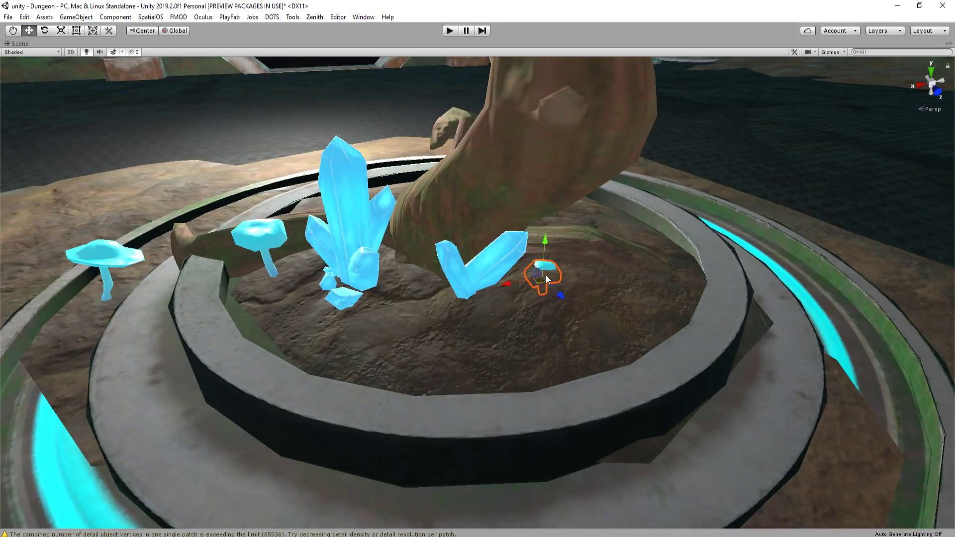
key("e")
key("f")
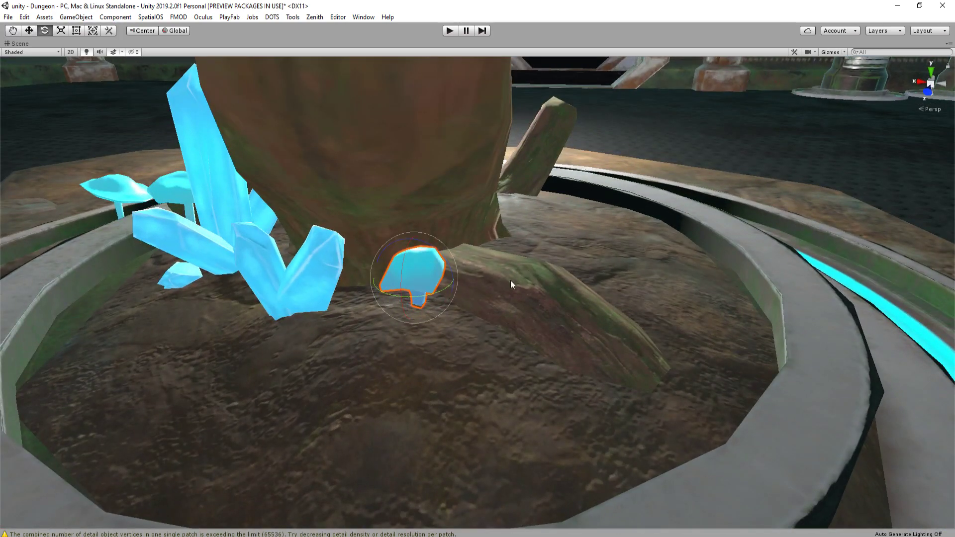
scroll(510, 284, "down", 5)
left_click_drag(510, 284, 459, 368, "alt")
Move the wide-capped mushroom from beside the trunk out toward the planter's outer ring, near the long root's tip
key("w")
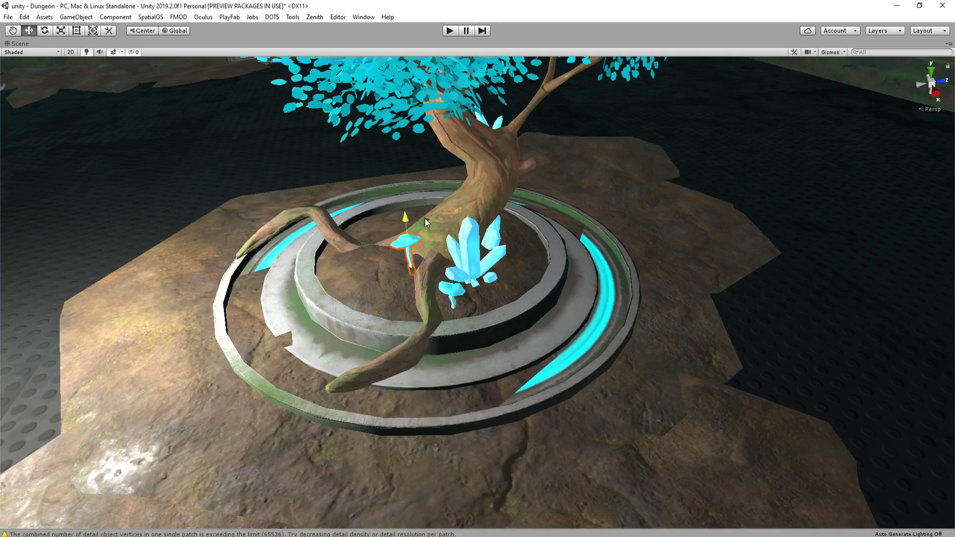
scroll(425, 219, "up", 10)
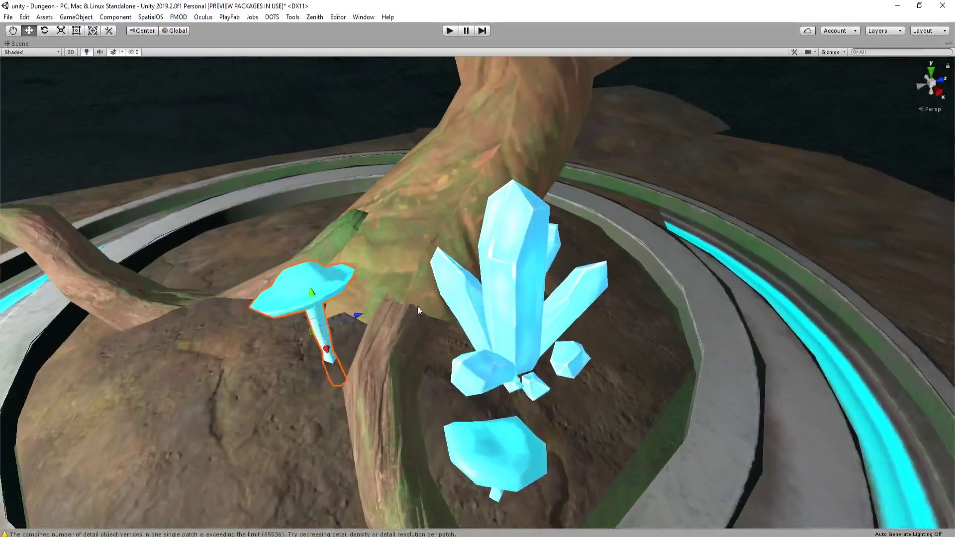
left_click_drag(318, 332, 376, 282)
left_click_drag(510, 280, 509, 247)
right_click_drag(509, 247, 507, 282)
key("s")
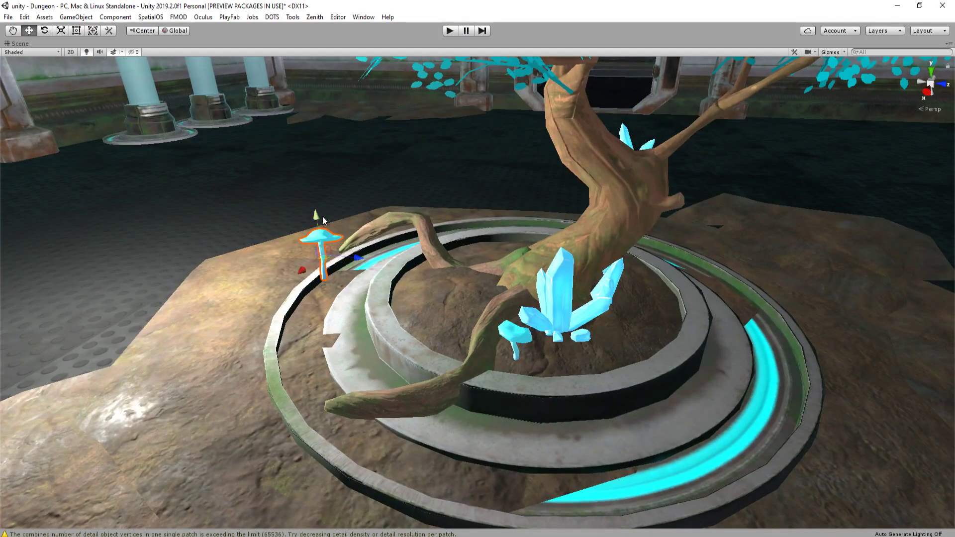
Apply the Tree_GiantRoots_Emissive material to the long root beside the larger crystal cluster
left_click(505, 319)
key("shift+space")
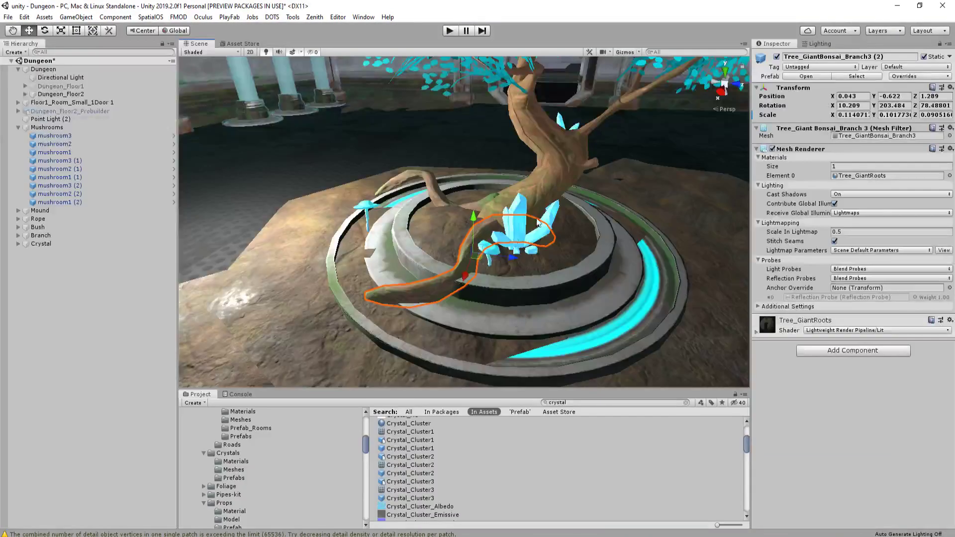
left_click(895, 175)
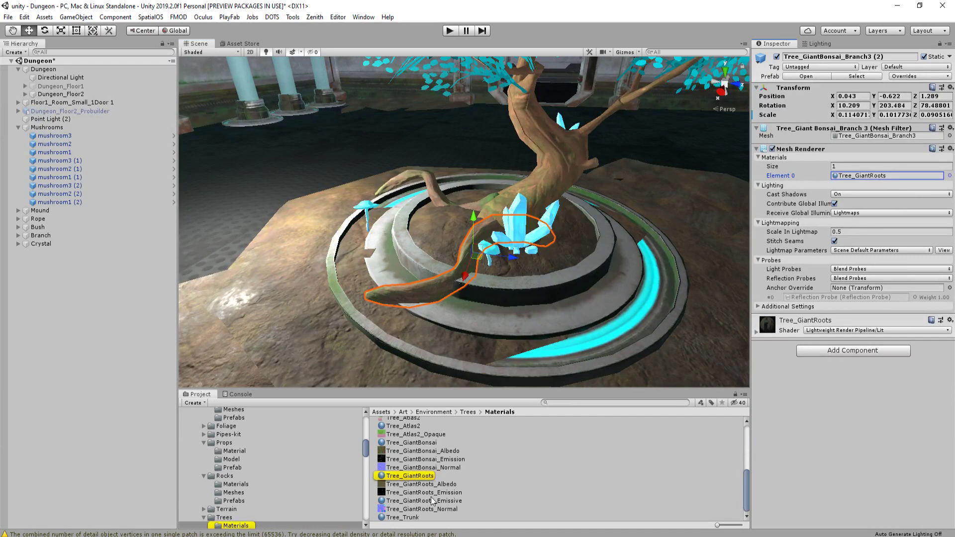
left_click_drag(413, 499, 493, 238)
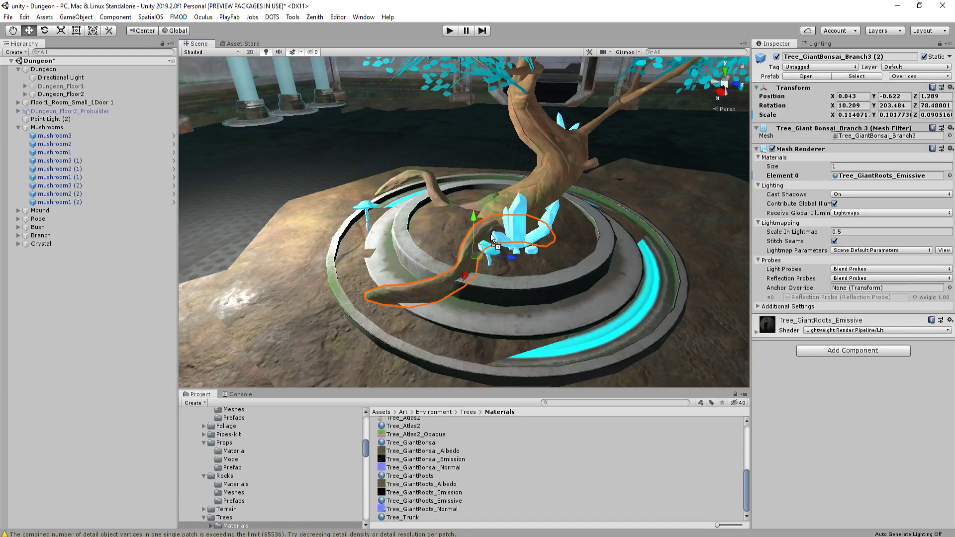
left_click_drag(438, 285, 438, 285)
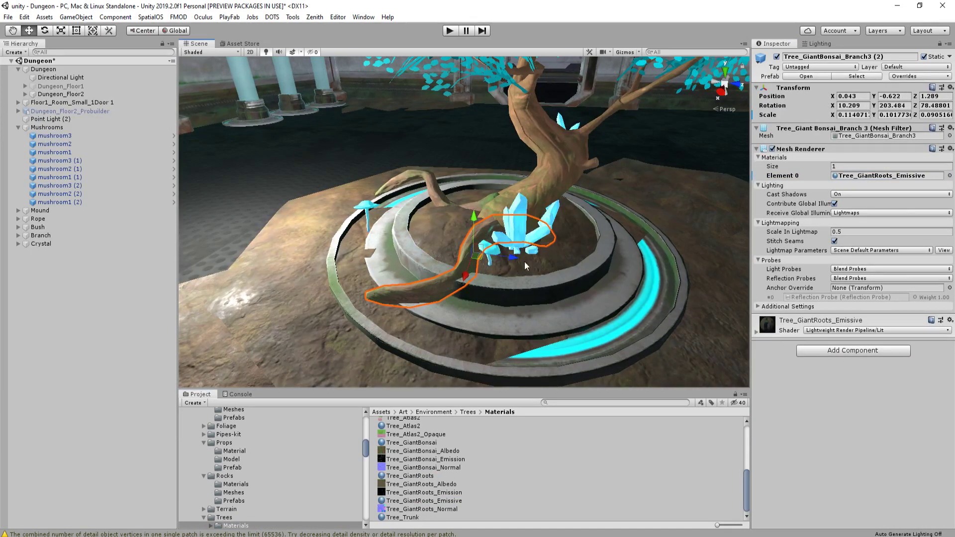
Apply the Tree_GiantRoots_Emissive material to the other long root that reaches over the planter's rings
key("a")
right_click_drag(524, 262, 542, 226)
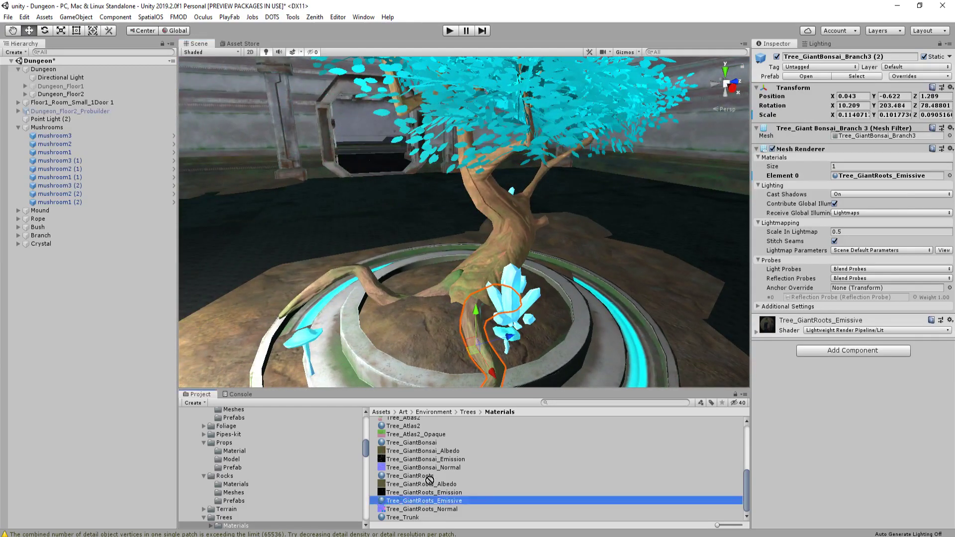
right_click_drag(378, 292, 643, 242)
key("a")
Try to adjust the placement of the second long root, then undo the changes
left_click(597, 243)
left_click_drag(575, 215, 590, 239)
key("ctrl+z")
key("ctrl+z")
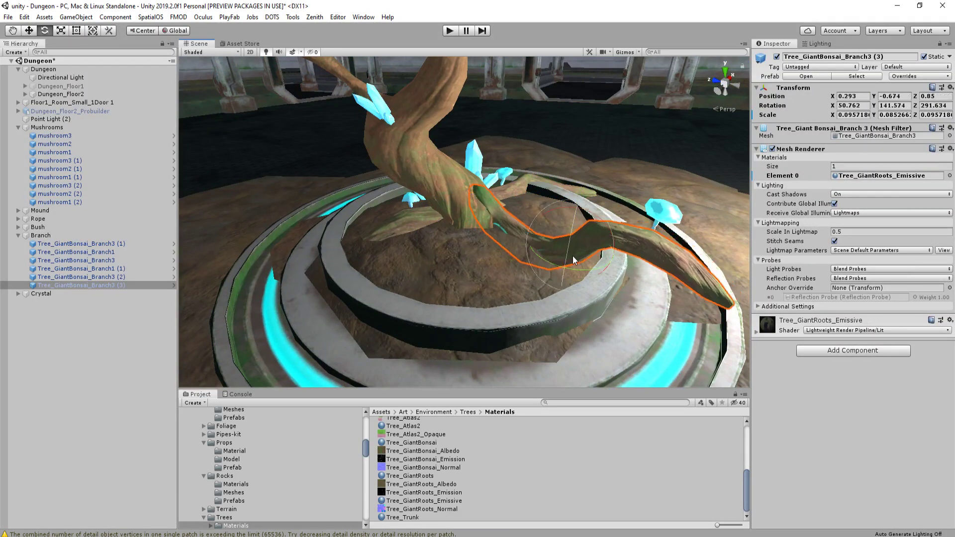
key("ctrl+z")
key("a")
right_click_drag(571, 260, 556, 325)
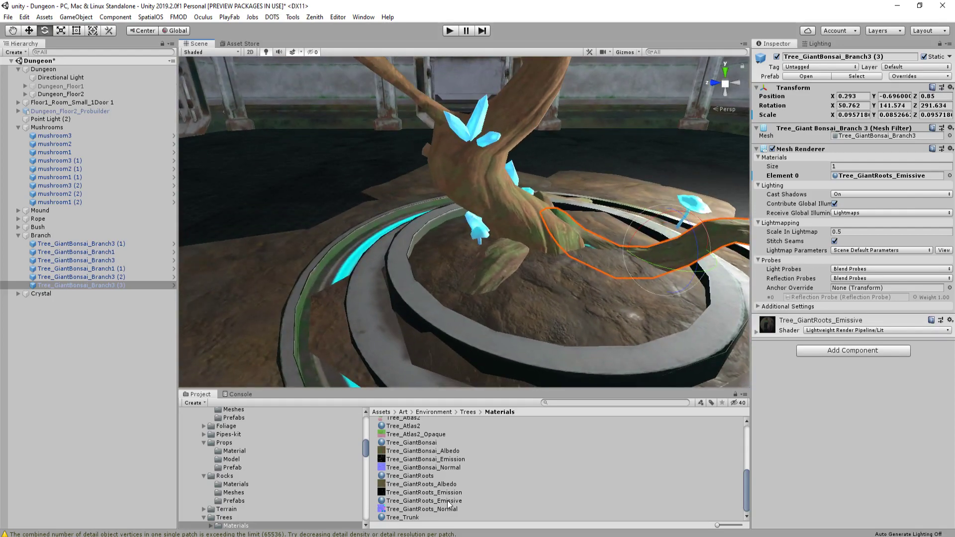
Apply the Tree_GiantRoots_Emissive material to the short root stub beside the smaller crystals and raise it to a Y position of -0.292
left_click_drag(448, 506, 507, 261)
right_click_drag(507, 261, 536, 284)
left_click(536, 285)
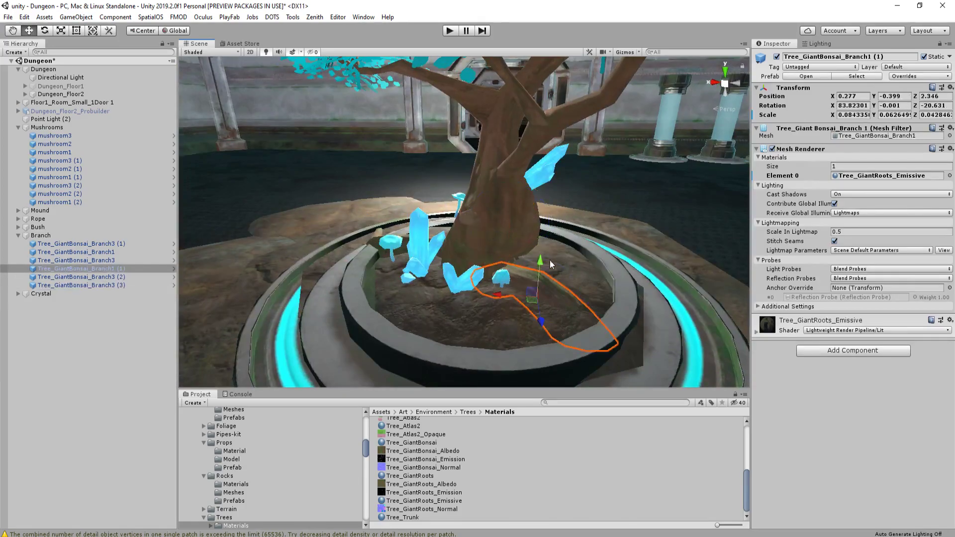
left_click_drag(537, 254, 557, 248)
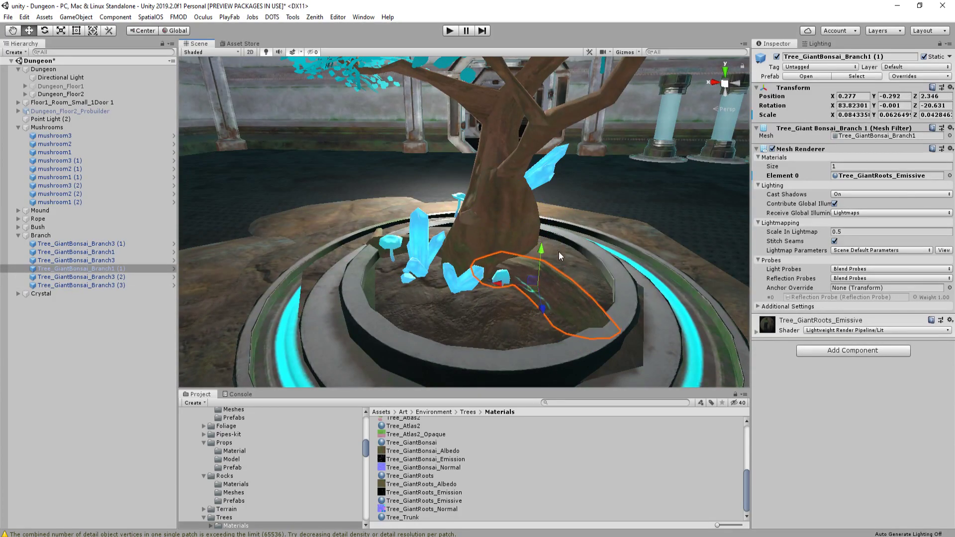
Select the wide-capped mushroom and move it farther out into the planter's outer ring, beside the long root's tip
key("shift+space")
right_click_drag(559, 252, 640, 278)
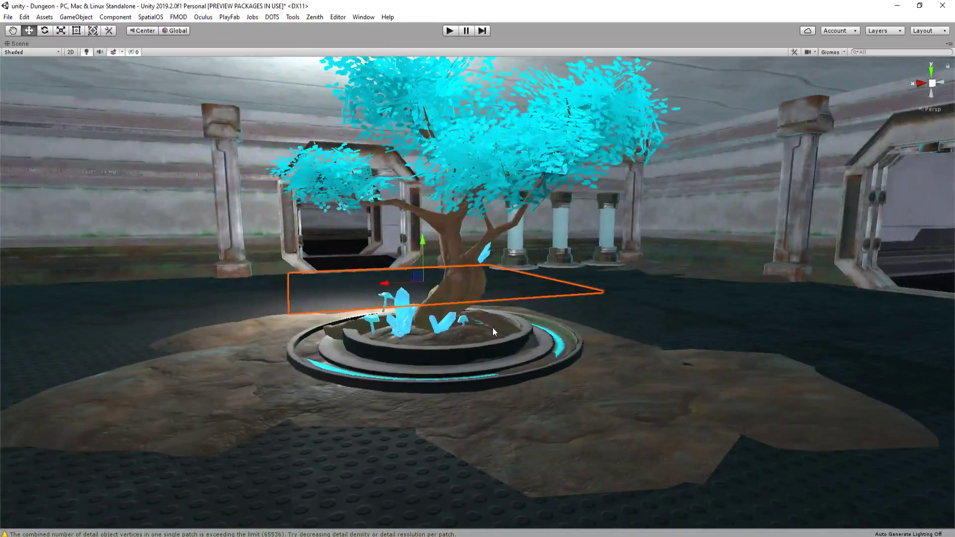
mouse_move(492, 328)
right_mouse_down()
mouse_move(512, 316)
mouse_move(548, 320)
mouse_move(500, 330)
right_mouse_up()
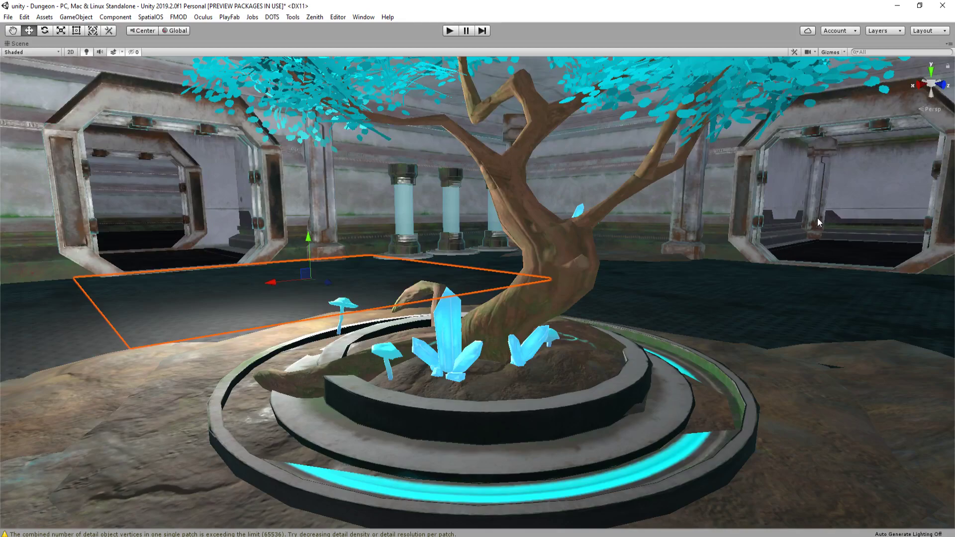
right_click_drag(818, 219, 454, 326)
left_click(432, 370)
mouse_move(431, 370)
right_mouse_down()
mouse_move(454, 380)
mouse_move(443, 358)
right_mouse_up()
left_click(433, 323)
right_click_drag(432, 323, 597, 288)
key("w")
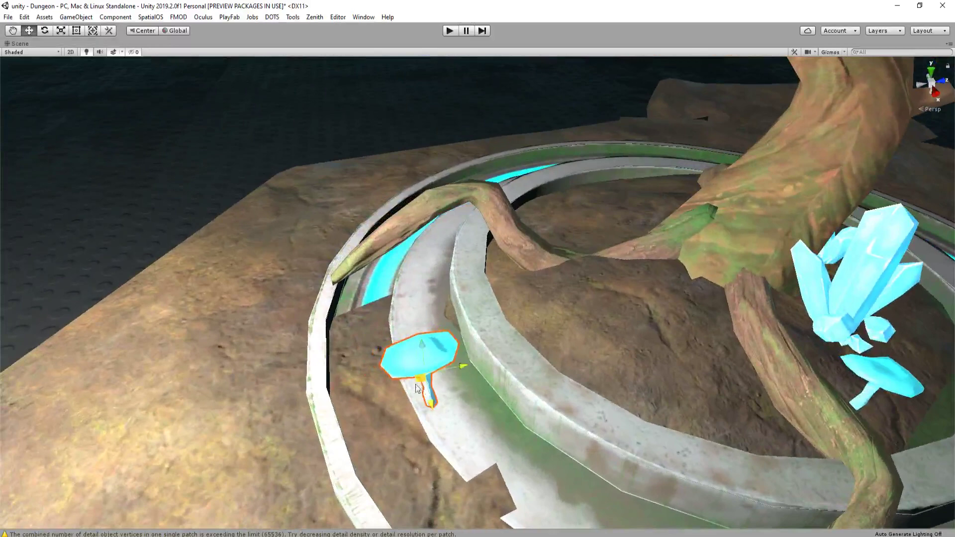
left_click_drag(416, 384, 354, 367)
right_click_drag(355, 367, 542, 343)
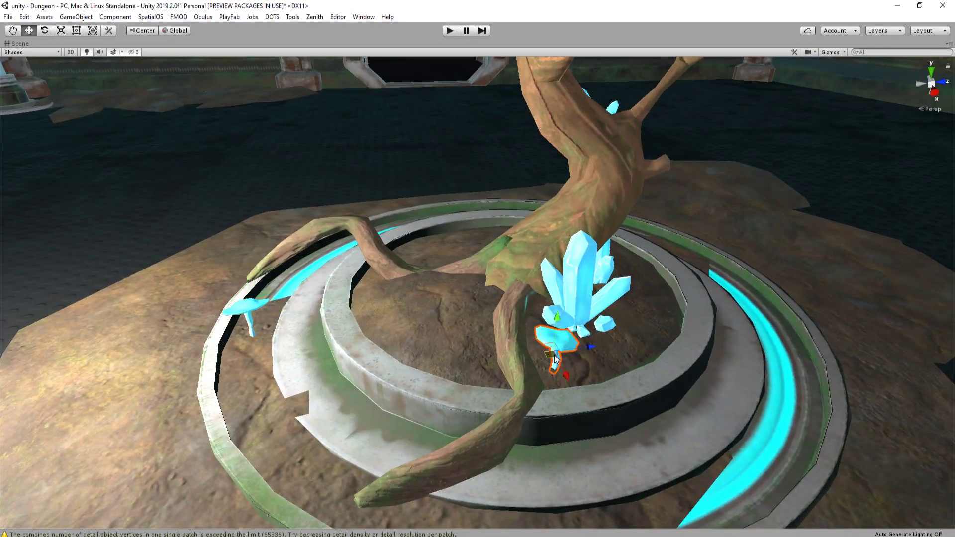
Duplicate the mushroom by the larger crystals, place the copy next to the wide-capped mushroom in the outer ring, and rotate and shrink it
left_click_drag(556, 359, 264, 358)
right_click_drag(263, 358, 460, 329)
key("e")
left_click_drag(321, 366, 556, 309)
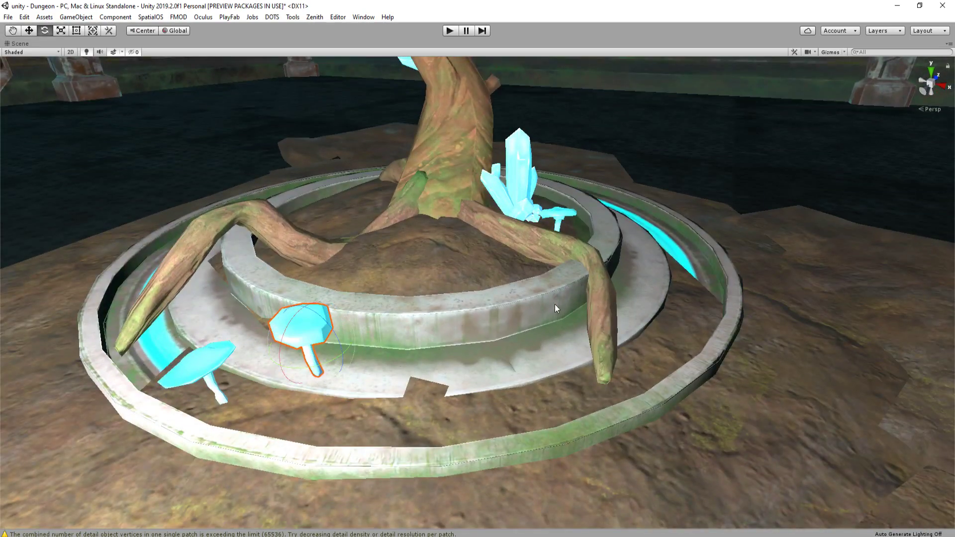
left_click_drag(315, 320, 321, 362)
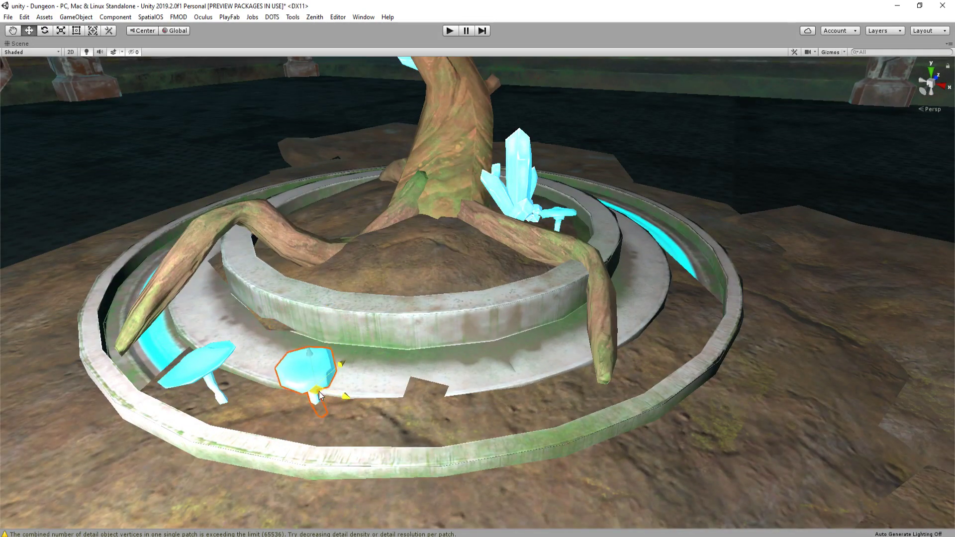
left_click_drag(320, 397, 264, 414)
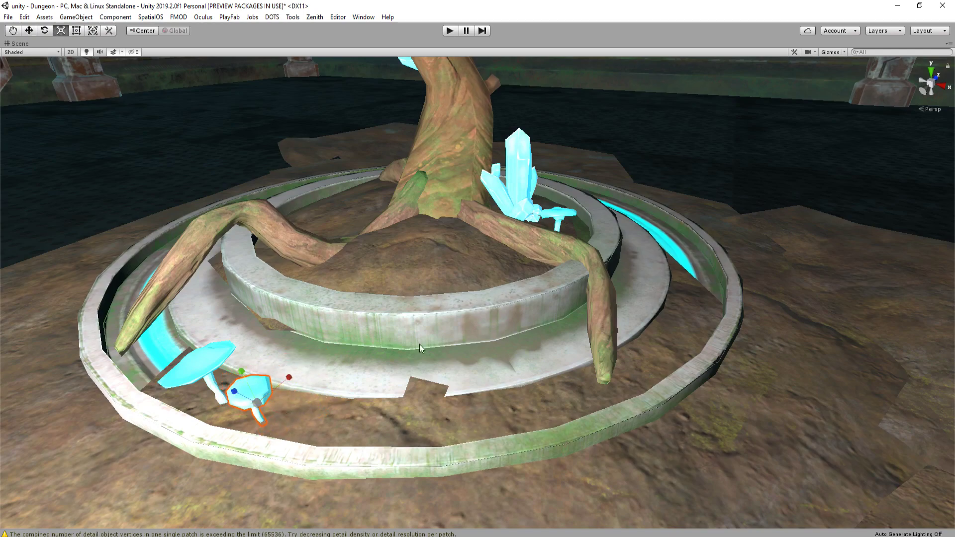
right_click_drag(419, 344, 312, 308)
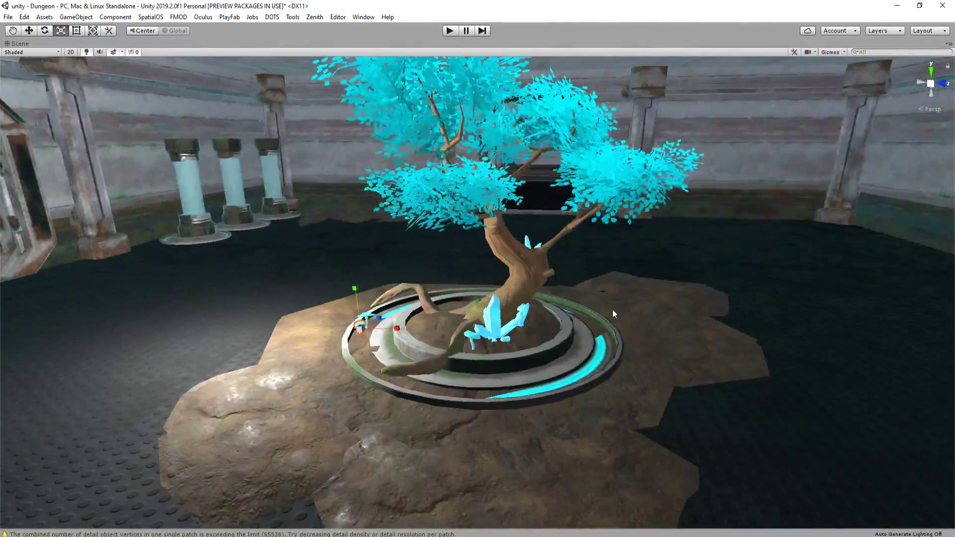
Search the project assets for "grass" and preview the Foliage_Atlas1_Grass2 prefab
left_click(632, 299)
key("shift+space")
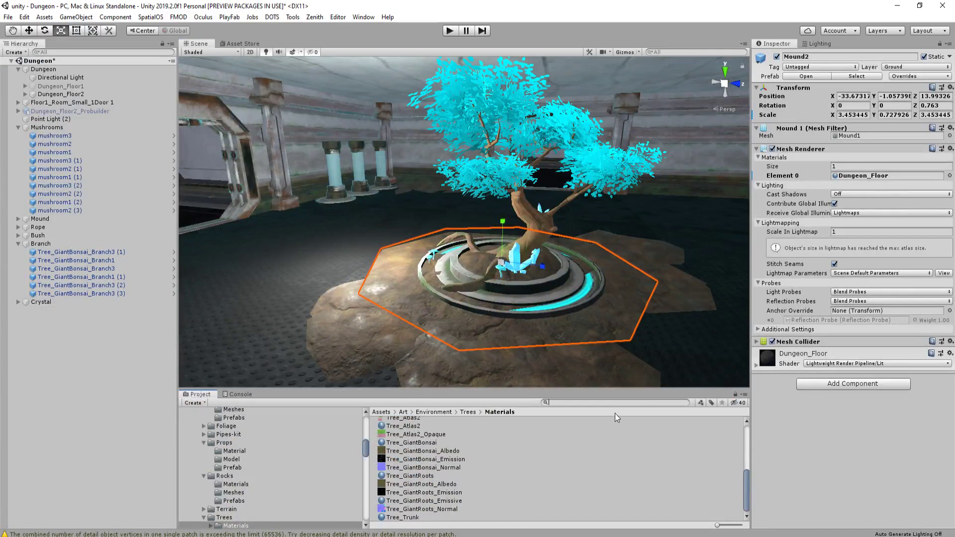
type("grass")
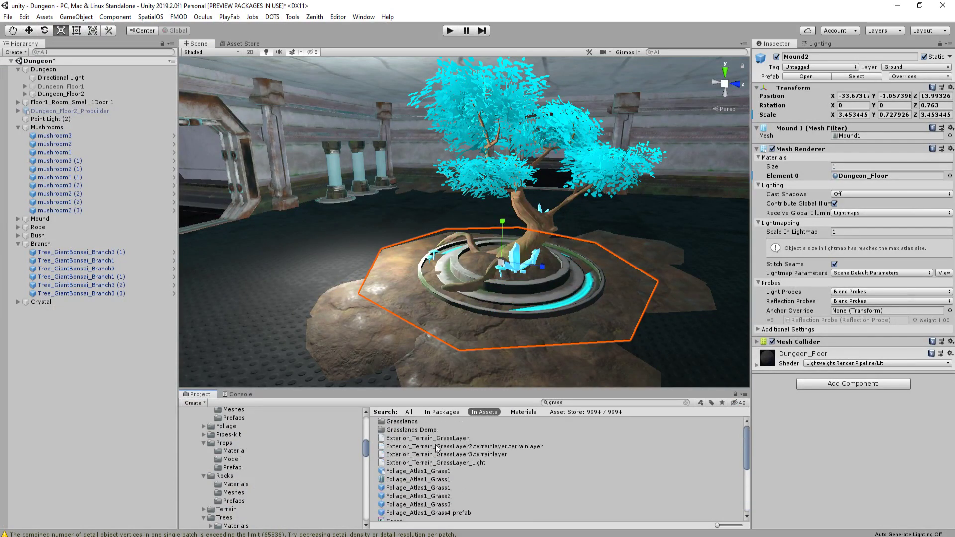
scroll(437, 447, "down", 2)
left_click(453, 457)
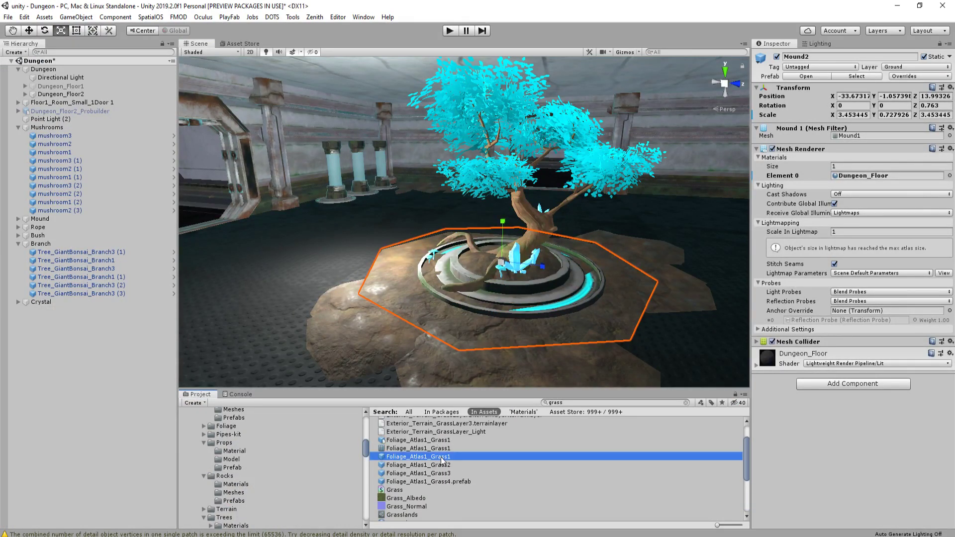
left_click(445, 467)
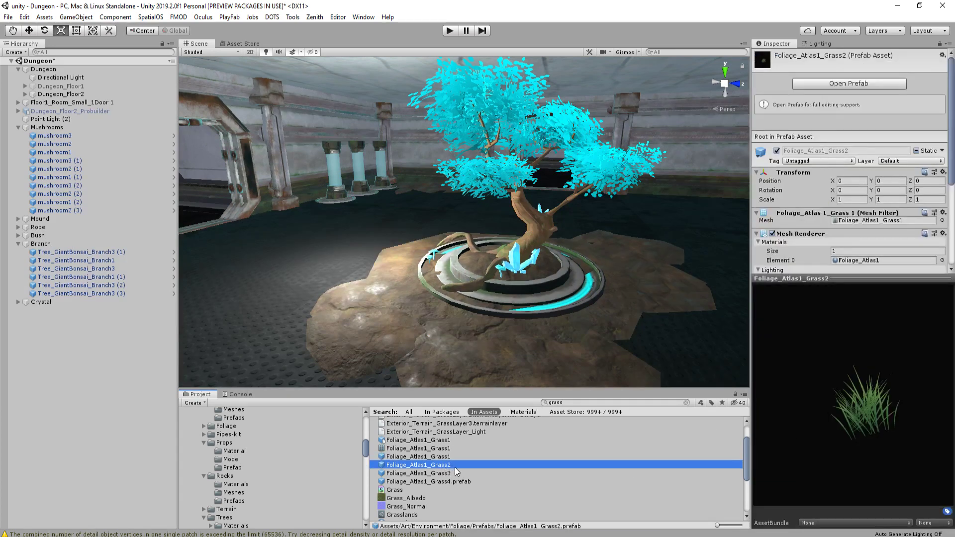
left_click_drag(895, 404, 861, 421)
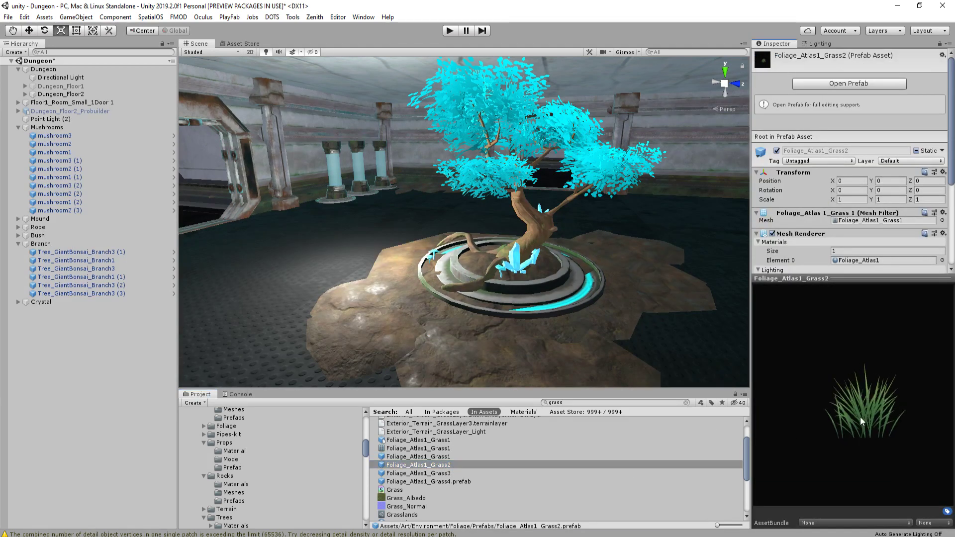
Place the Foliage_Atlas1_Grass3 prefab in the planter's outer ring beside the long root and rotate it to 53.343 about Y
left_click(445, 473)
left_click_drag(425, 476, 467, 299)
key("w")
right_click_drag(485, 296, 495, 314)
key("w")
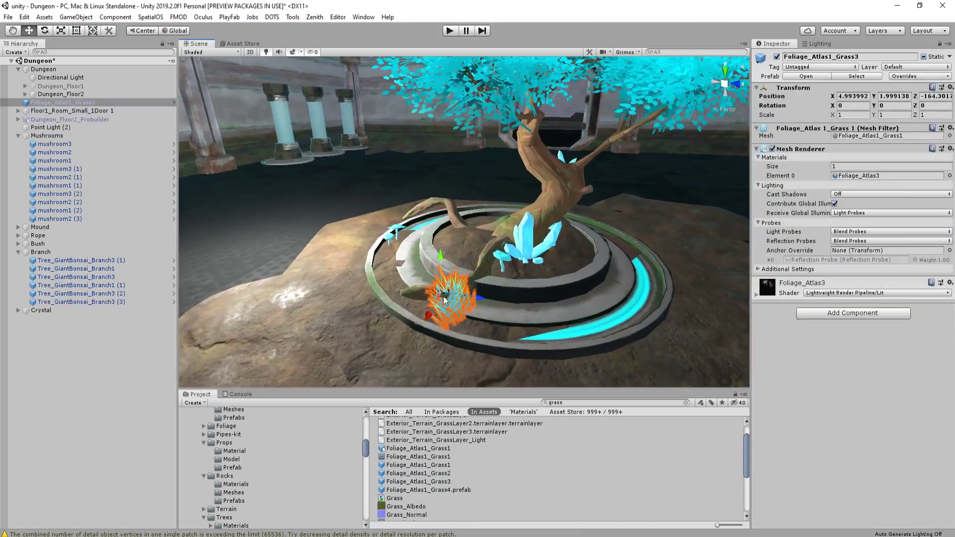
left_click_drag(455, 315, 389, 341)
left_click_drag(425, 271, 448, 282)
Place the green Foliage_Atlas1_Grass1 prefab in the planter's outer ring next to the blue grass tuft
left_click(585, 278)
key("d")
right_click_drag(586, 278, 503, 267)
key("w")
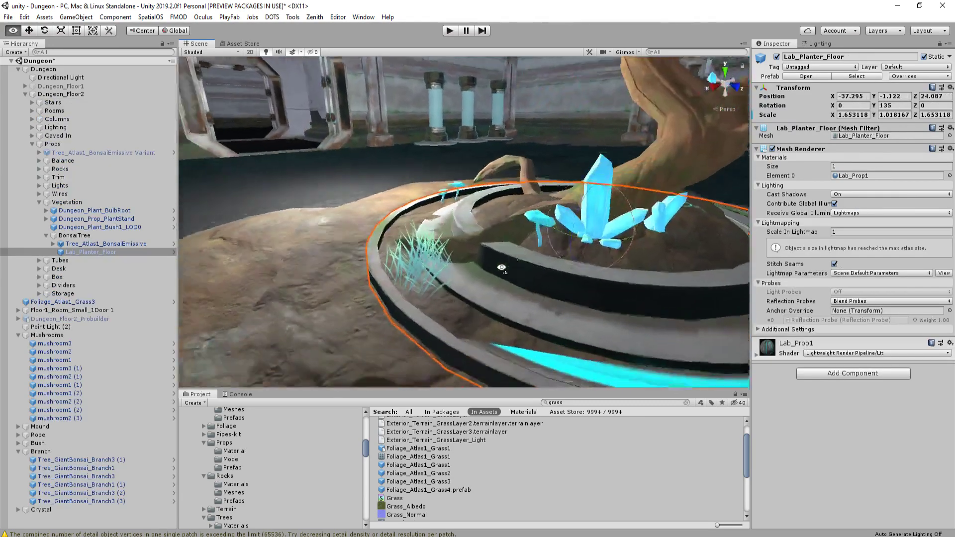
left_click(421, 256)
key("s")
right_click_drag(421, 256, 429, 264)
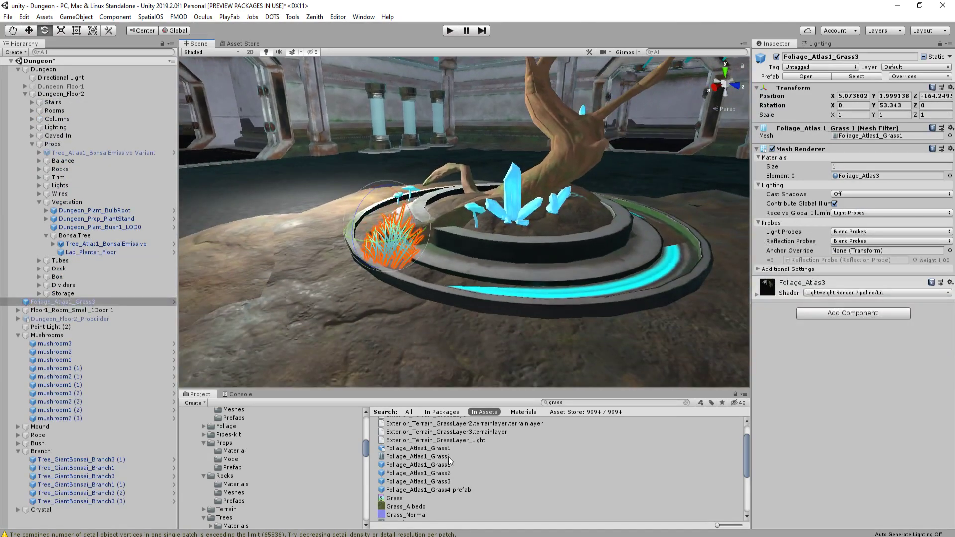
left_click_drag(447, 465, 421, 284)
key("shift+space")
Select the blue grass tuft in the outer ring and scale it down
key("w")
right_click_drag(756, 232, 795, 208)
key("s")
left_click(795, 207)
key("a")
right_click_drag(567, 281, 594, 299)
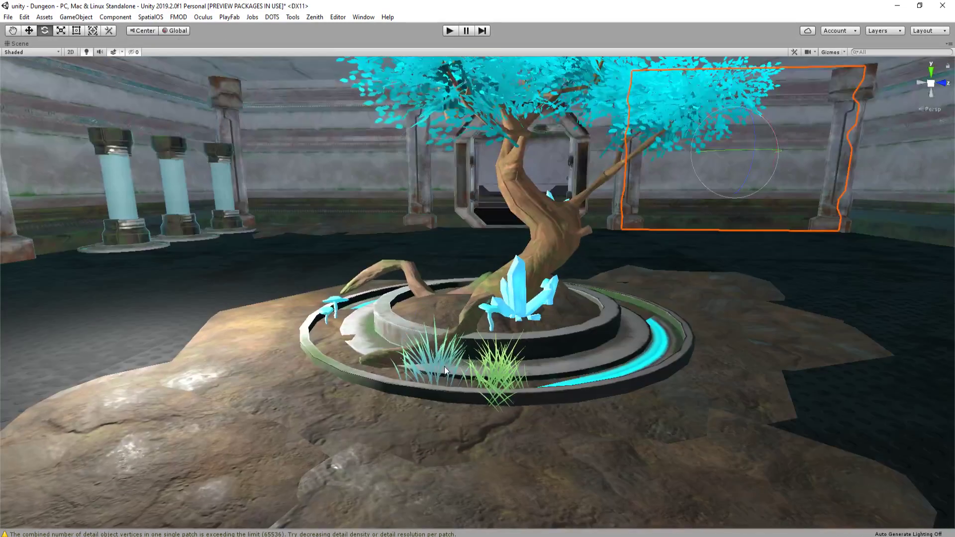
left_click(443, 366)
right_click_drag(444, 366, 497, 365)
key("r")
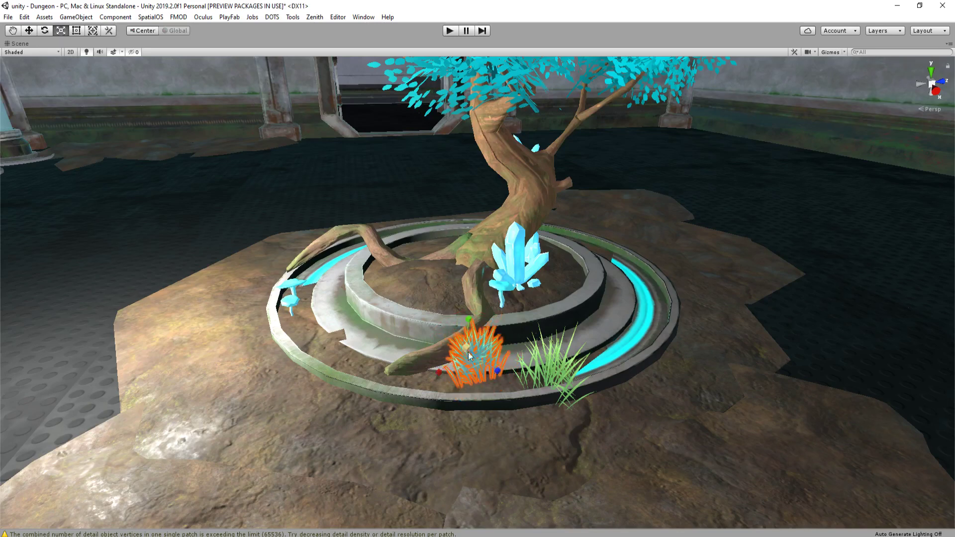
right_click_drag(474, 354, 574, 407)
Move the green grass tuft onto the soil mound beside the trunk, between the two long roots, and raise it to the surface
left_click(573, 407)
key("w")
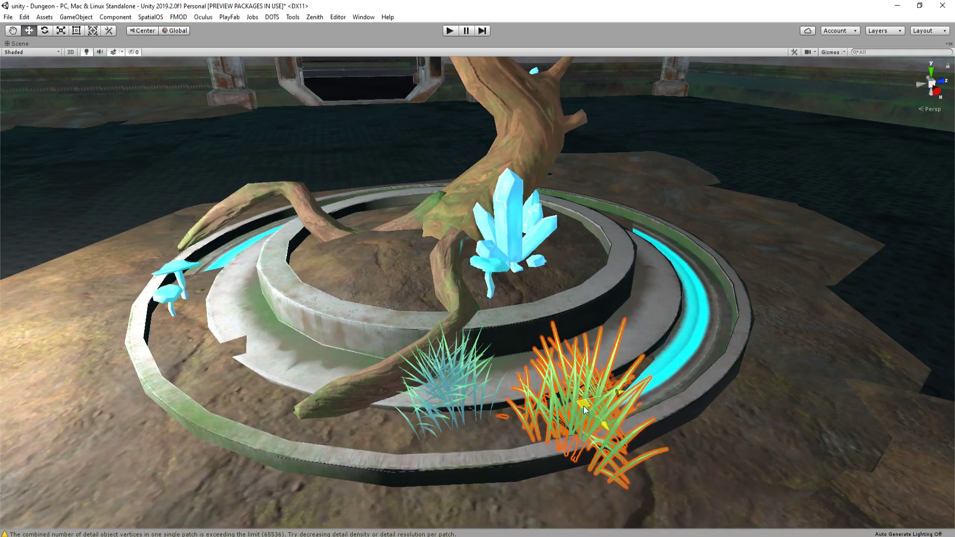
left_click_drag(584, 410, 396, 244)
left_click_drag(394, 198, 392, 172)
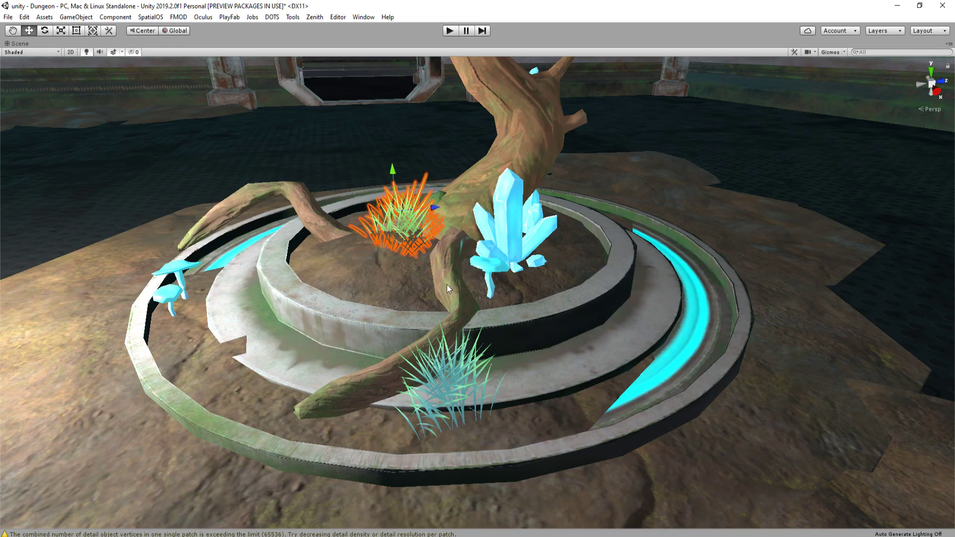
Move the blue grass tuft from the outer ring onto the soil mound, in front of the green tuft beside the trunk
left_click(457, 392)
key("x")
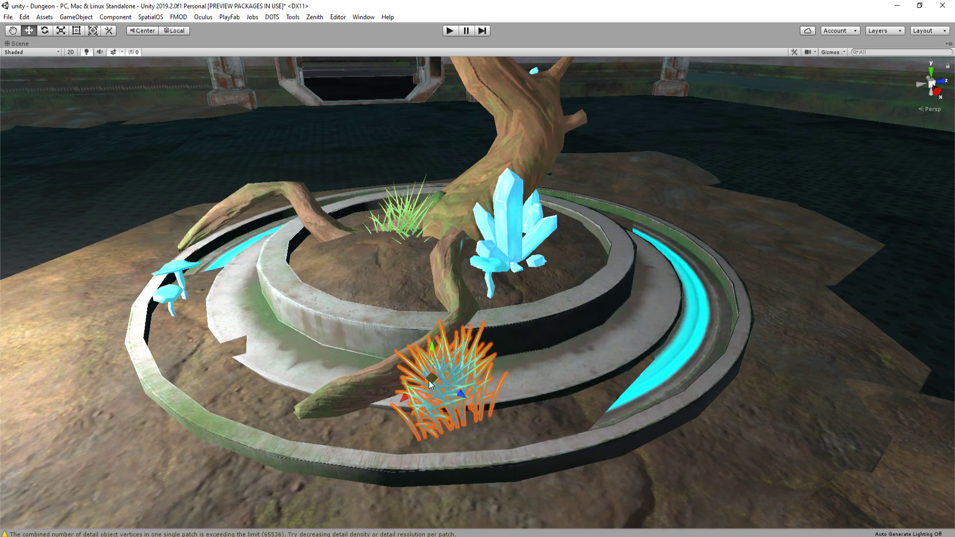
key("x")
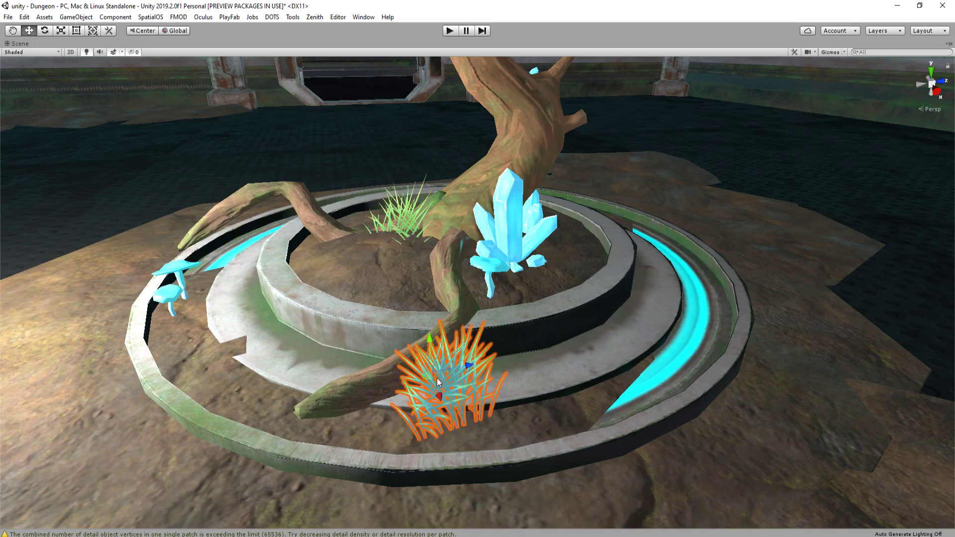
left_click_drag(437, 382, 389, 259)
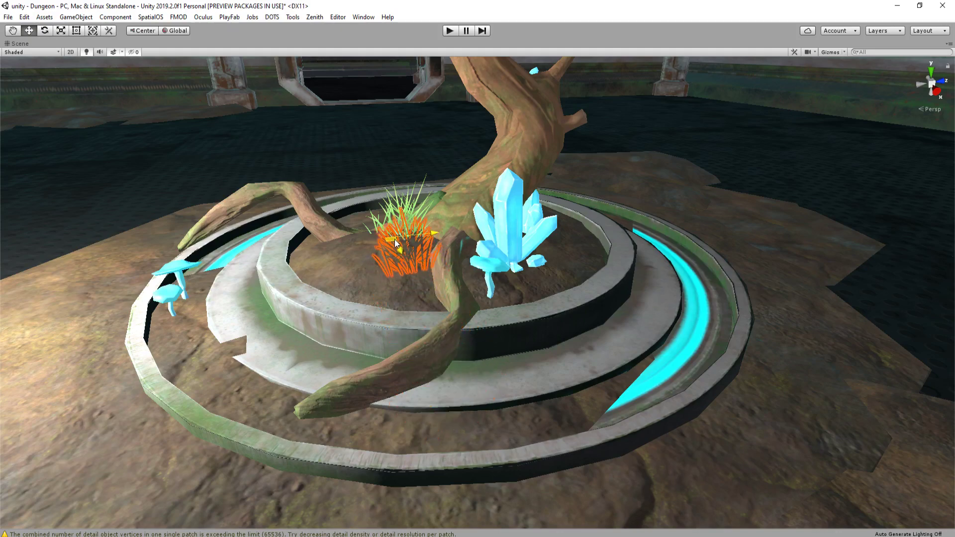
Raise the blue grass tuft to the mound's surface and position it between the green tuft and the adjacent long root
right_click_drag(375, 252, 522, 320)
scroll(511, 277, "down", 3)
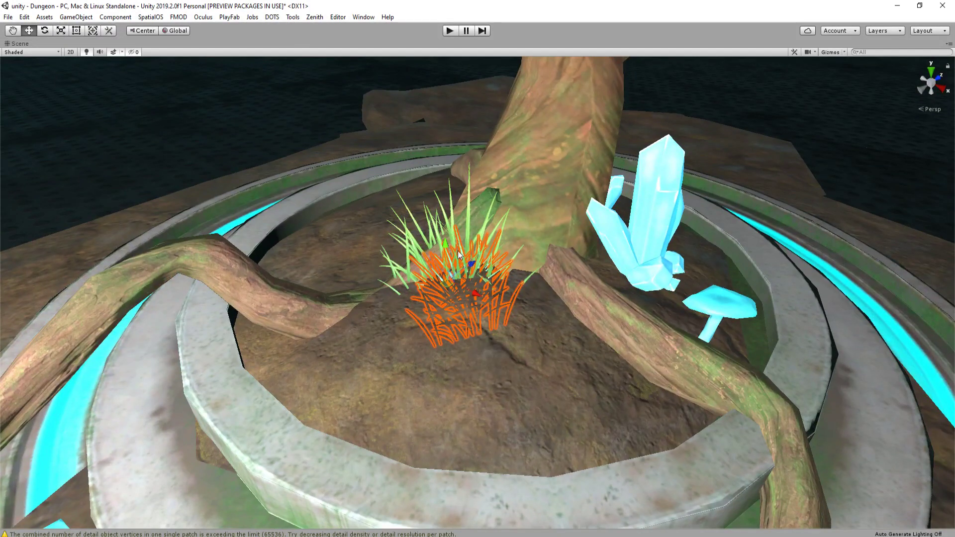
key("r")
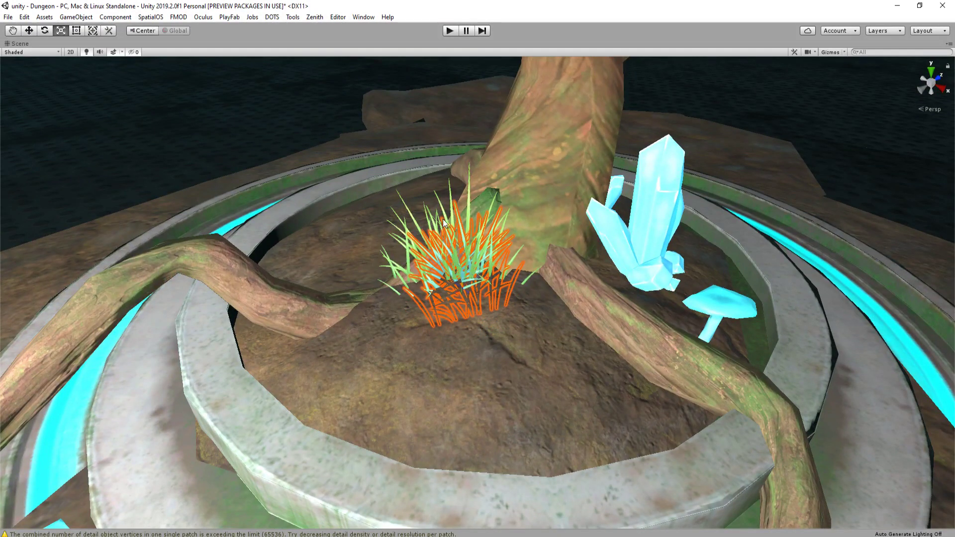
right_click_drag(463, 276, 537, 277)
key("w")
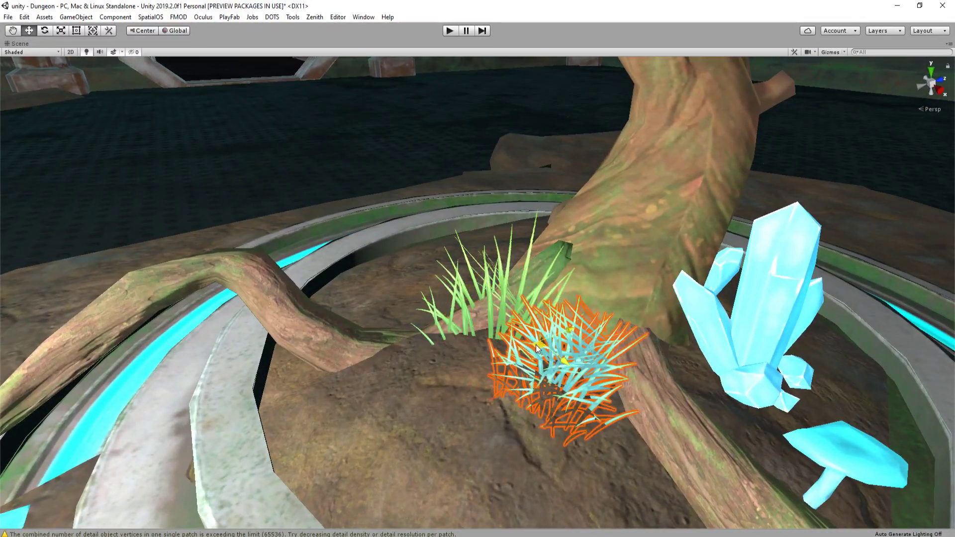
right_click_drag(487, 318, 466, 218)
Select the green grass tuft on the mound and adjust its size and position so it slightly overlaps the blue tuft
left_click(493, 292)
left_click(507, 252)
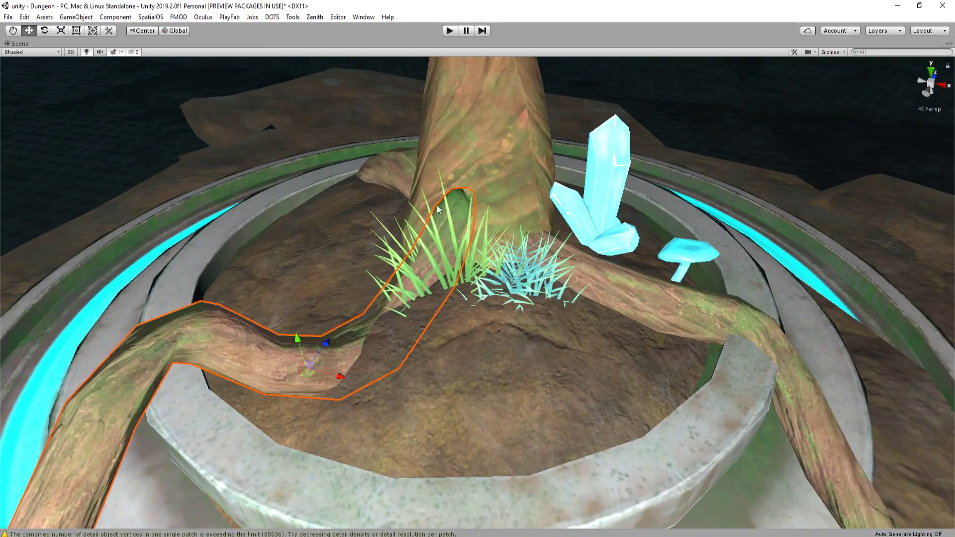
left_click(458, 262)
key("f")
left_click(453, 254)
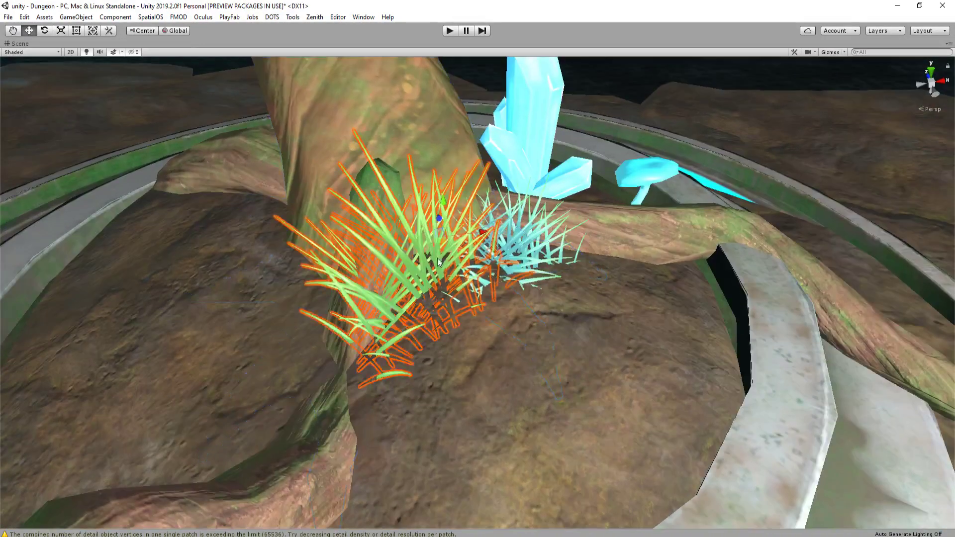
key("f")
left_click_drag(469, 287, 303, 283, "alt")
key("r")
key("w")
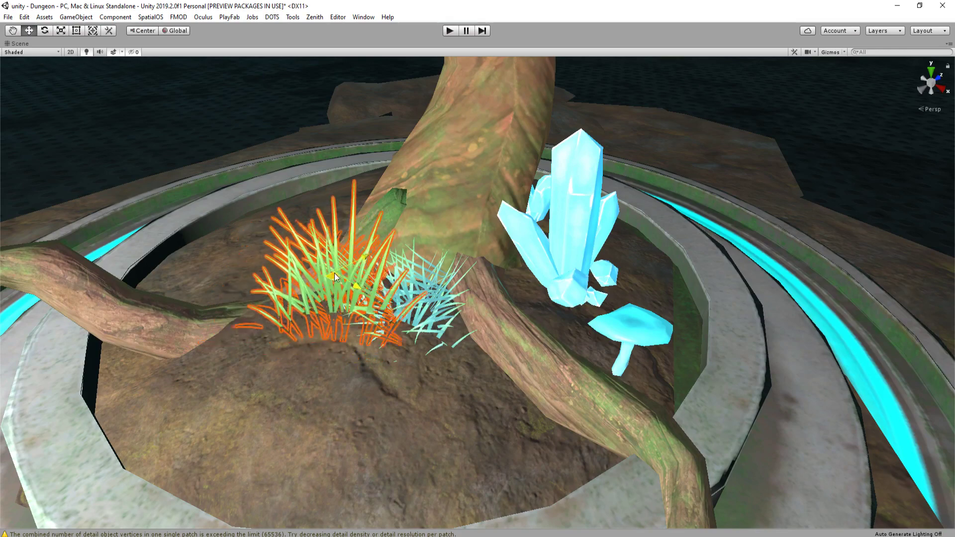
left_click(428, 298)
left_click_drag(428, 298, 471, 283, "alt")
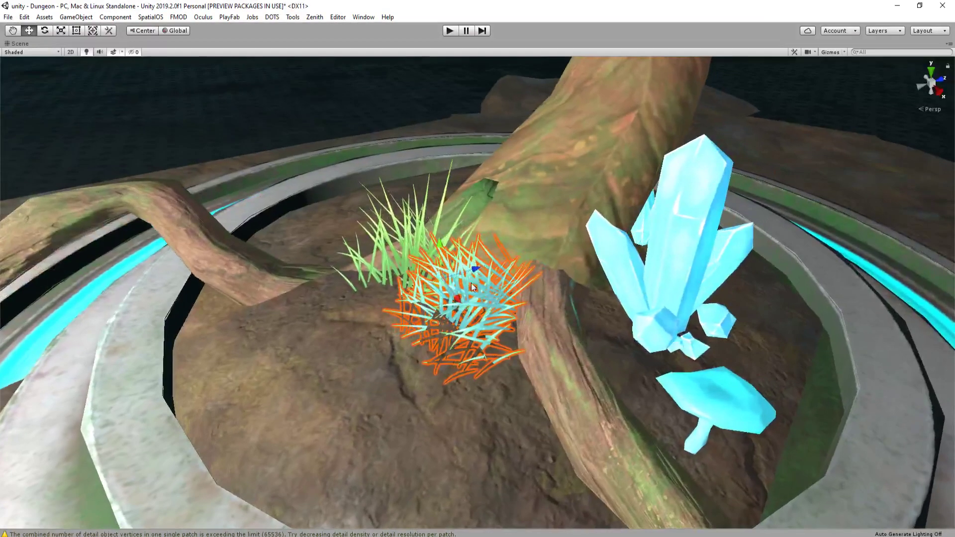
Place a copy of the green grass tuft in the planter's outer ring beside the tip of the long root
left_click_drag(414, 255, 641, 283, "alt")
left_click_drag(354, 284, 501, 299)
key("r")
left_click(496, 298)
key("e")
left_click_drag(491, 256, 756, 275)
key("x")
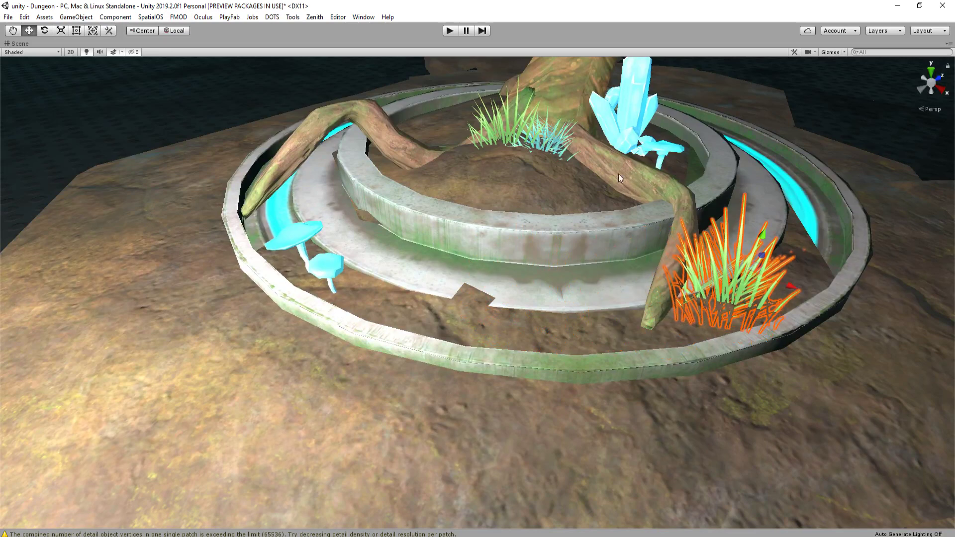
Duplicate the blue grass tuft and place the copy near the mound's edge, beside the other long root
left_click(553, 152)
left_click_drag(554, 152, 451, 167, "alt")
key("ctrl+d")
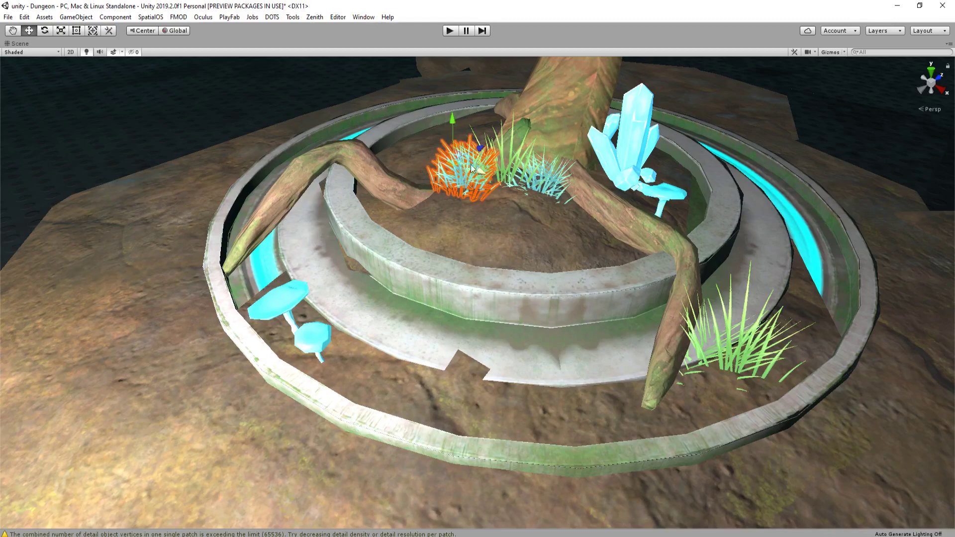
key("w")
right_click_drag(562, 186, 523, 158)
left_click_drag(515, 160, 456, 221)
left_click_drag(462, 176, 468, 202)
key("w")
right_click_drag(468, 203, 455, 204)
left_click_drag(492, 276, 519, 258)
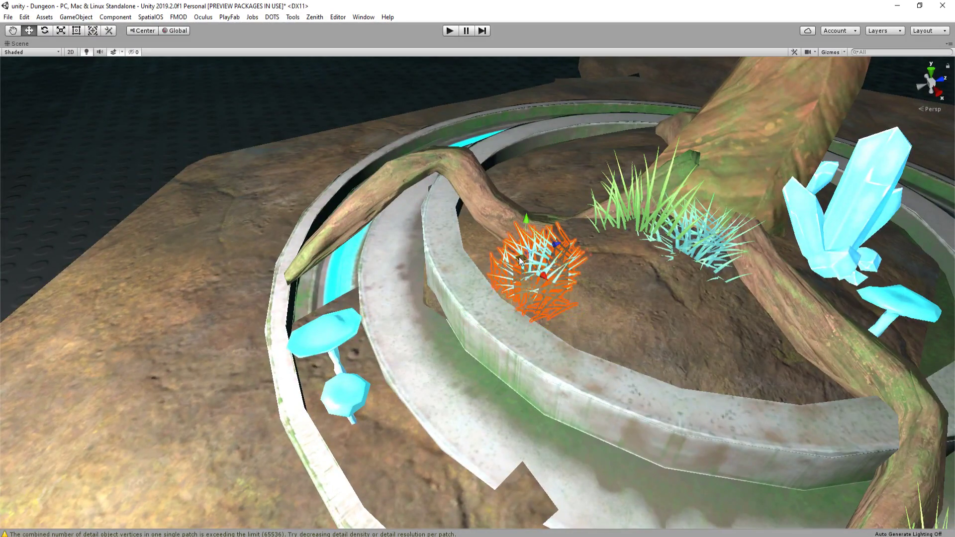
Place another copy of the blue grass tuft in the outer ring, against the green tuft at the long root's tip
right_click_drag(526, 203, 443, 215)
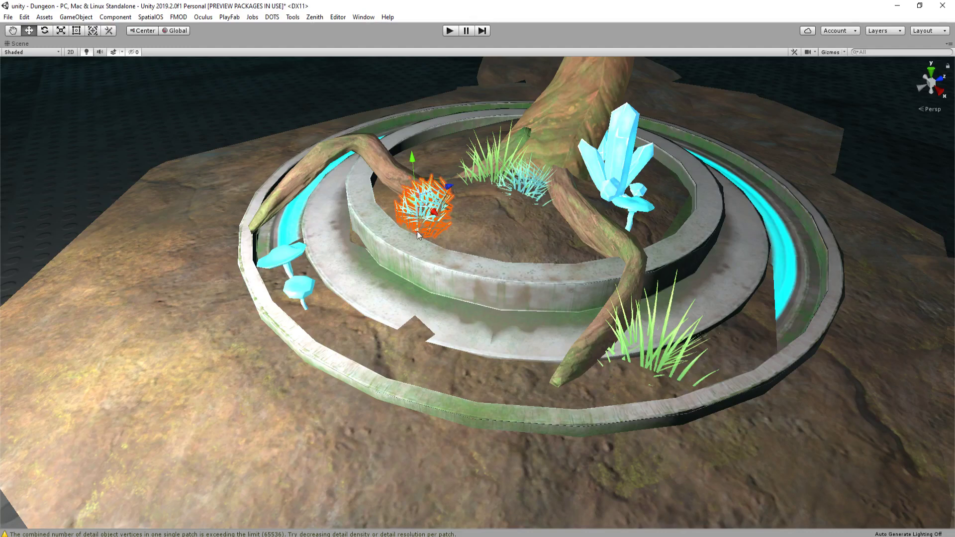
left_click_drag(423, 204, 635, 336)
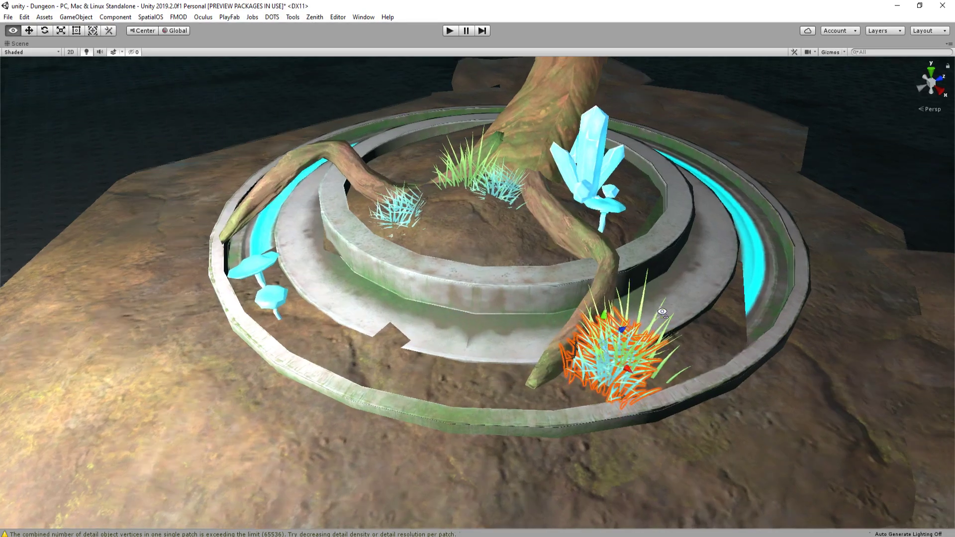
scroll(622, 313, "up", 5)
Select the green grass tuft in the outer ring and rotate it beside the blue tuft
left_click(577, 310)
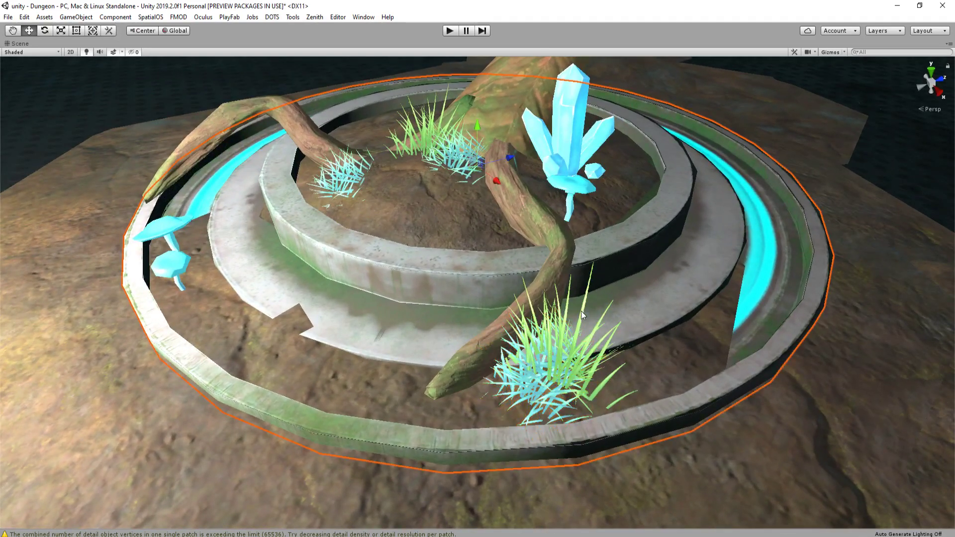
left_click(581, 311)
left_click(590, 366)
left_click_drag(557, 371, 494, 290)
key("e")
key("x")
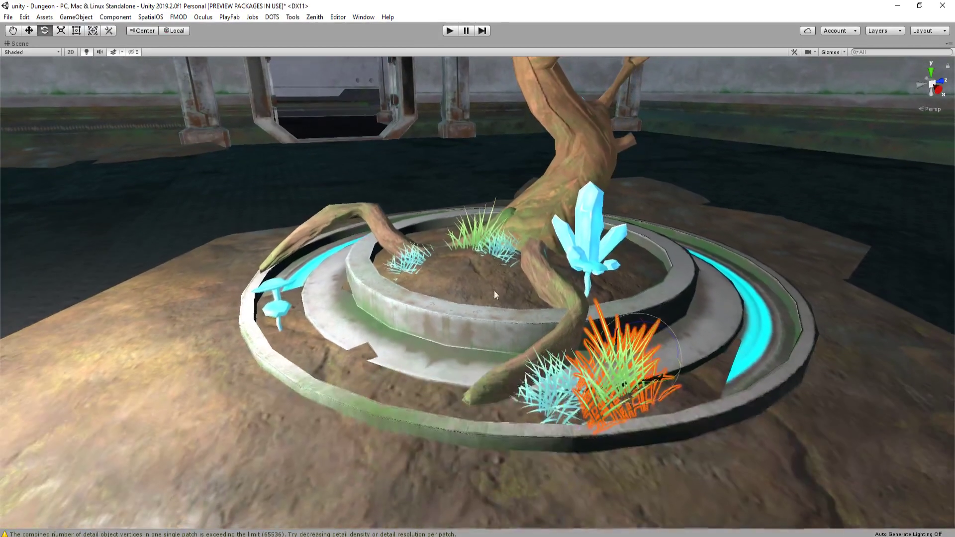
Place a copy of the outer ring's blue grass tuft on the soil mound between the two crystal clusters near the trunk
left_click(537, 389)
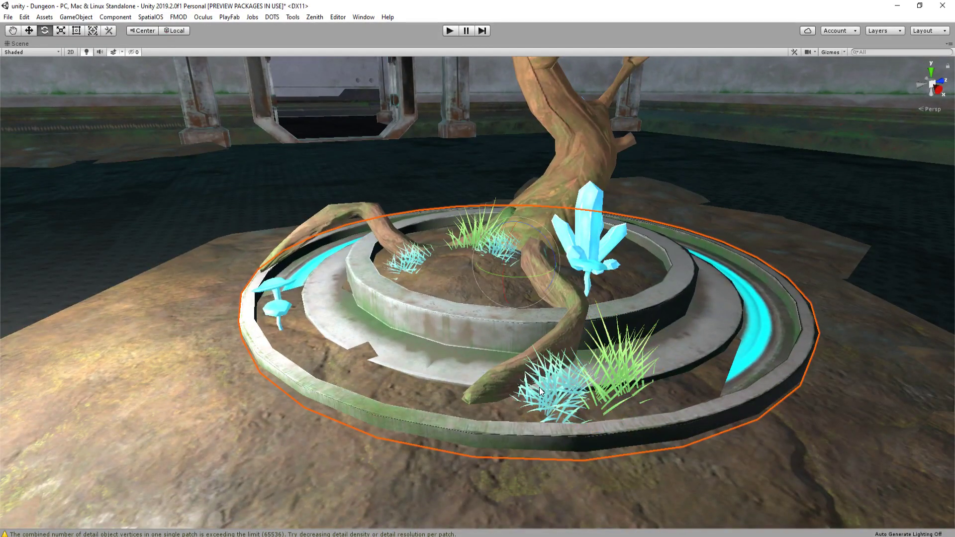
left_click(541, 391)
left_click_drag(541, 391, 542, 285, "alt")
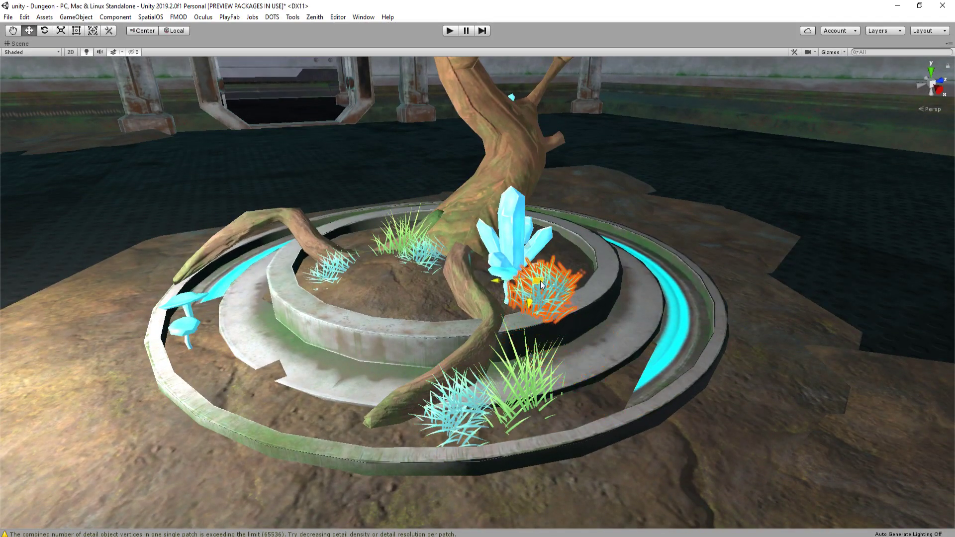
key("d")
right_click_drag(550, 267, 395, 273)
key("w")
scroll(462, 259, "down", 2)
left_click(379, 302)
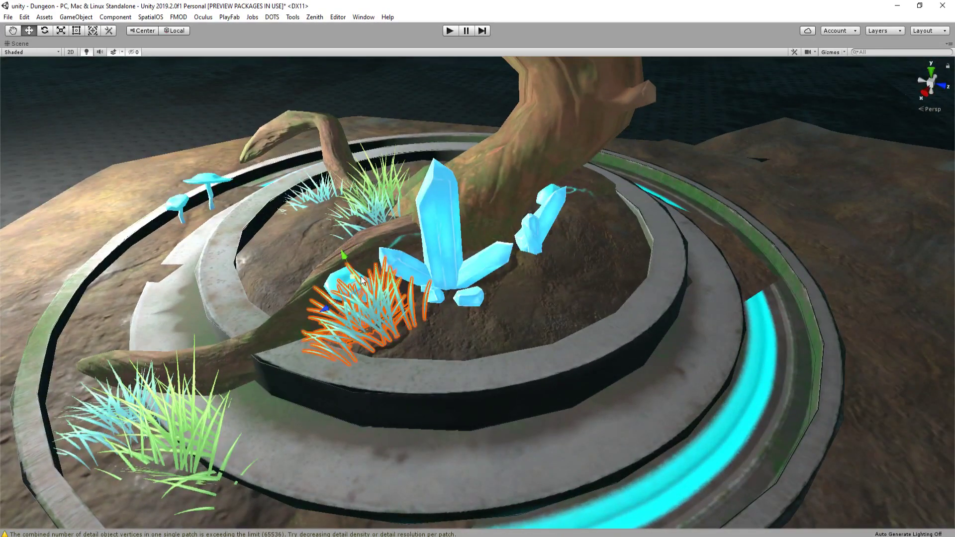
left_click_drag(361, 275, 532, 221)
right_click_drag(532, 221, 469, 189)
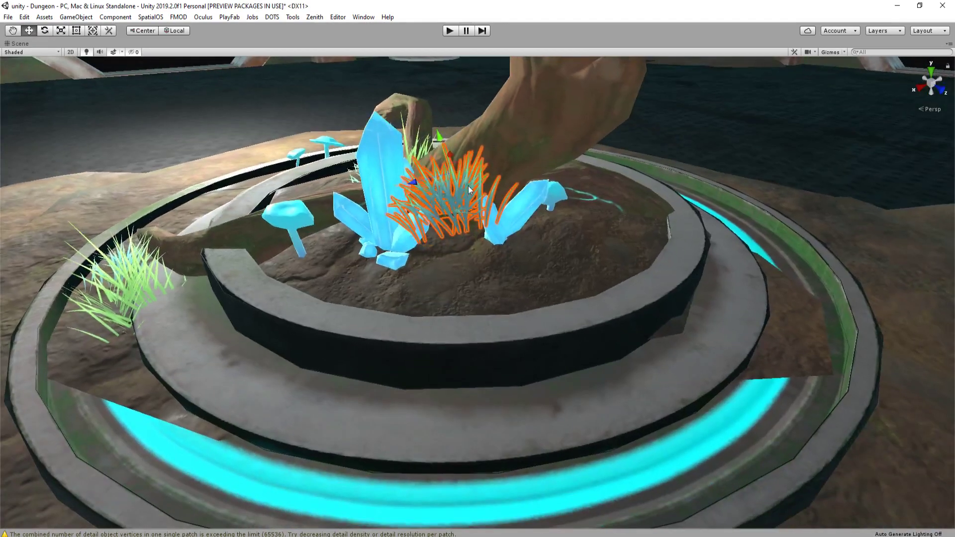
Lower the blue grass tuft between the crystal clusters into the soil and rotate it
left_click_drag(444, 148, 456, 204)
key("e")
right_click_drag(457, 204, 475, 255)
left_click_drag(486, 217, 515, 321)
key("w")
key("x")
key("w")
Adjust the size of the green grass tuft in the outer ring and shift it down toward the outer rim
scroll(520, 207, "down", 10)
left_click(573, 208)
left_click(513, 337)
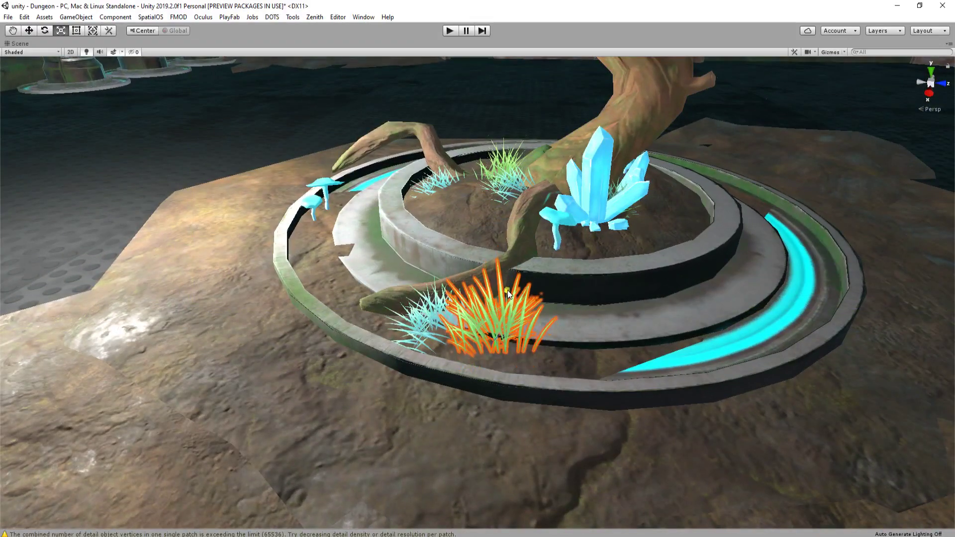
key("w")
left_click_drag(507, 267, 507, 282)
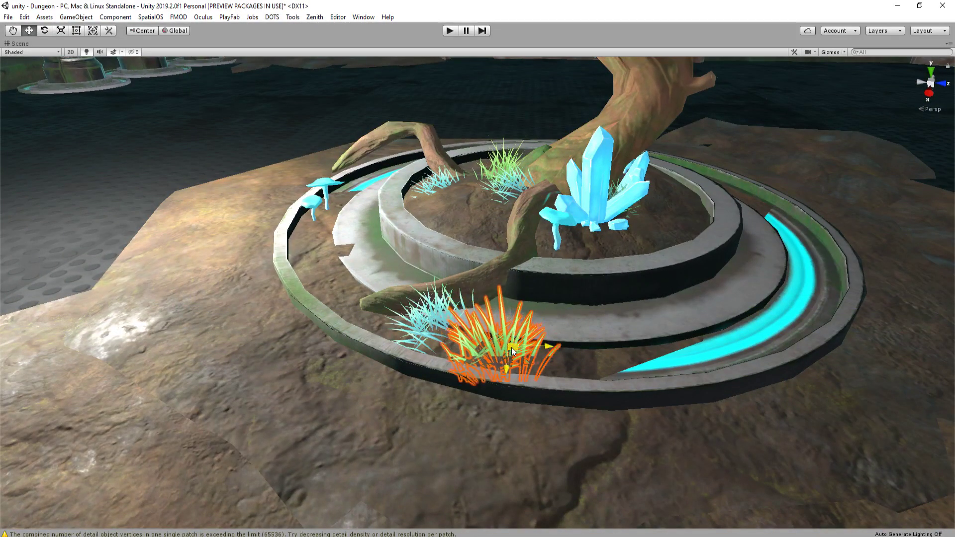
left_click_drag(511, 349, 507, 346)
Place a copy of the blue grass tuft on the opposite side of the mound, between the trunk and the curved root
left_click(619, 261)
left_click_drag(621, 258, 547, 196, "alt")
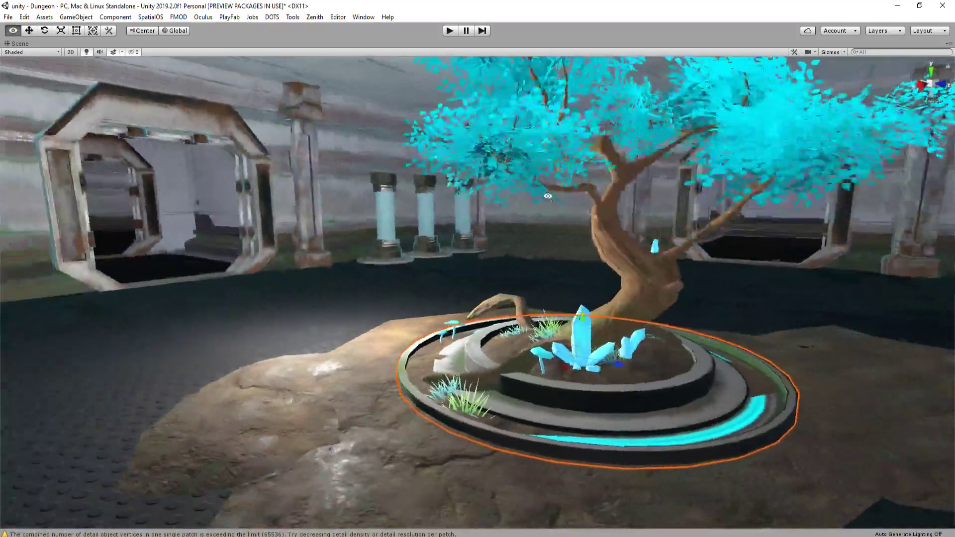
right_click_drag(547, 196, 446, 243)
key("w")
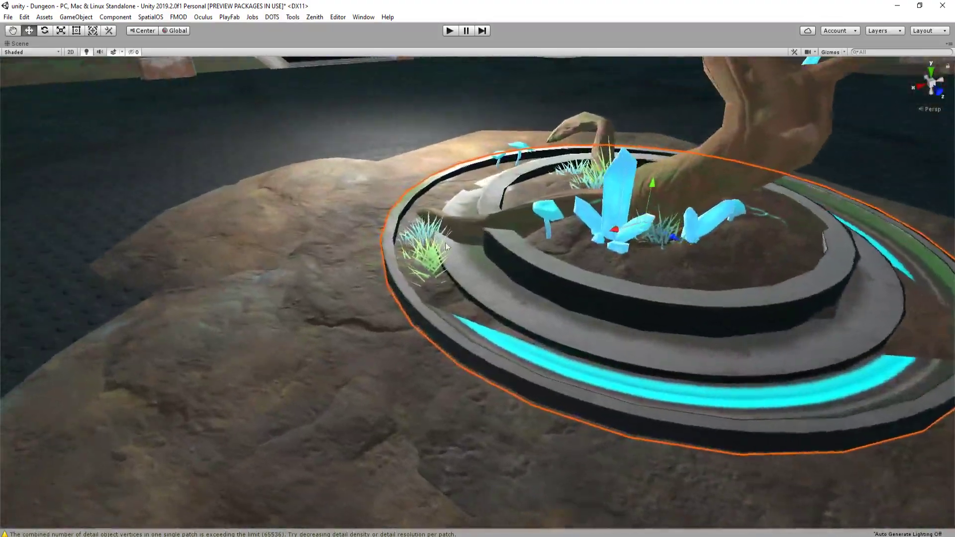
left_click(445, 243)
left_click_drag(446, 243, 570, 313, "alt")
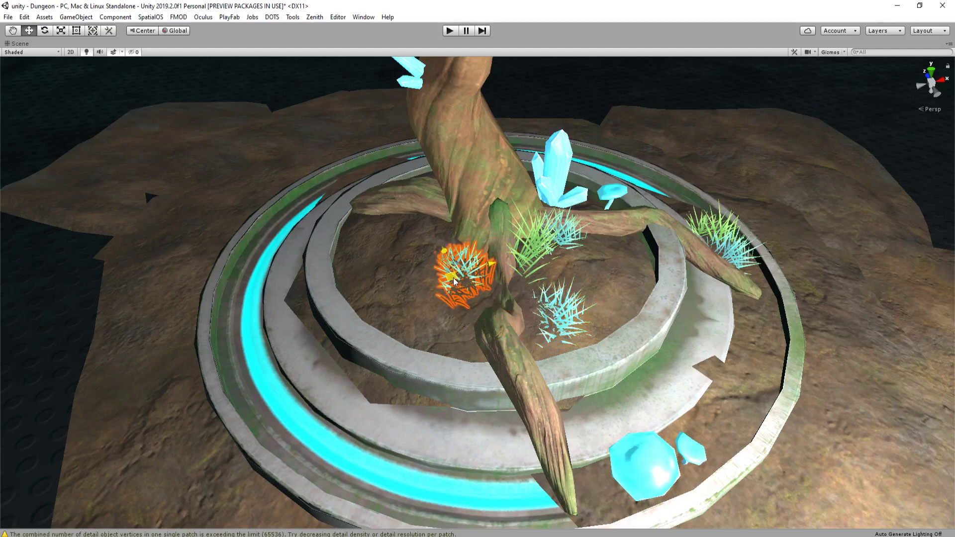
Place a further copy of the blue grass tuft behind the previous one, raise it and move it against the trunk
left_click_drag(454, 282, 426, 246)
key("r")
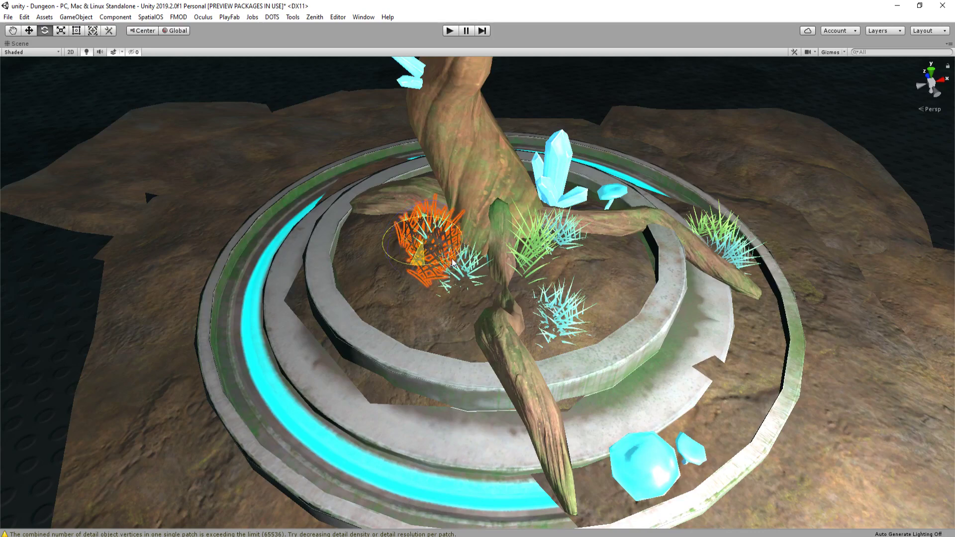
right_click_drag(452, 262, 473, 244)
key("w")
left_click_drag(515, 208, 520, 188)
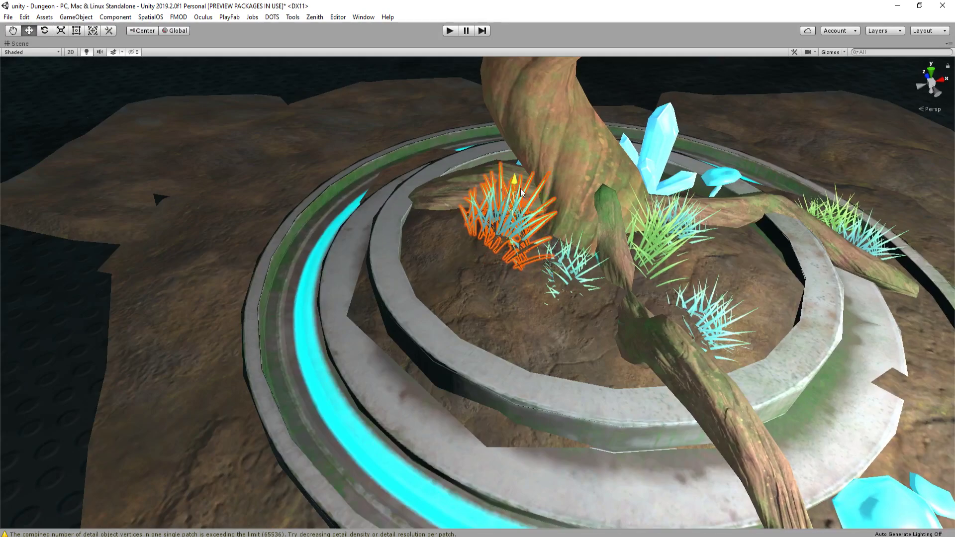
left_click_drag(508, 225, 532, 230)
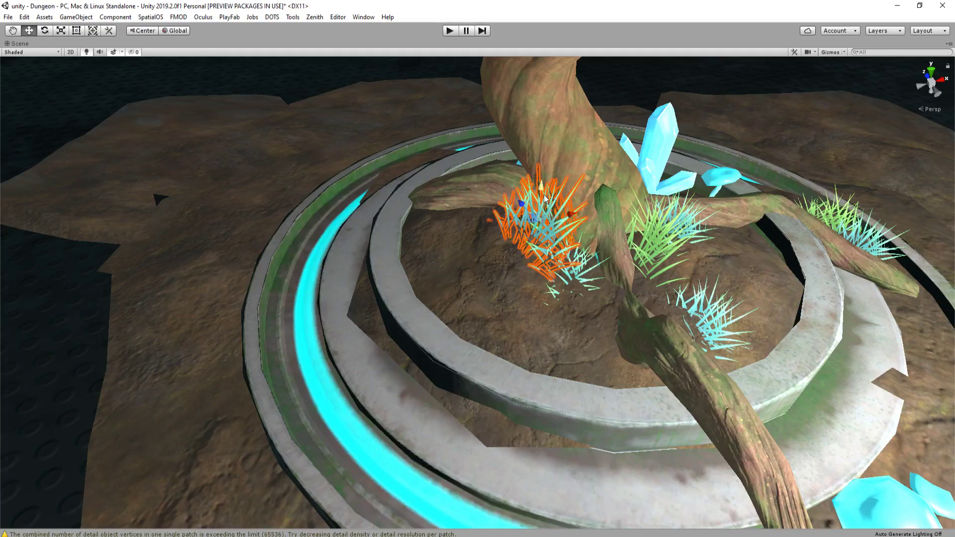
left_click_drag(545, 199, 540, 205)
Select the rear blue grass tuft beside the trunk, adjust its scale and nudge it sideways
right_click_drag(540, 205, 469, 175)
left_click(518, 194)
left_click(462, 172)
key("r")
left_click_drag(431, 170, 429, 168)
key("w")
left_click_drag(432, 133, 411, 133)
Select the smaller blue grass tuft in front and reposition it against the base of the curved root at soil level
left_click(499, 225)
right_click_drag(497, 224, 482, 287)
left_click(482, 287)
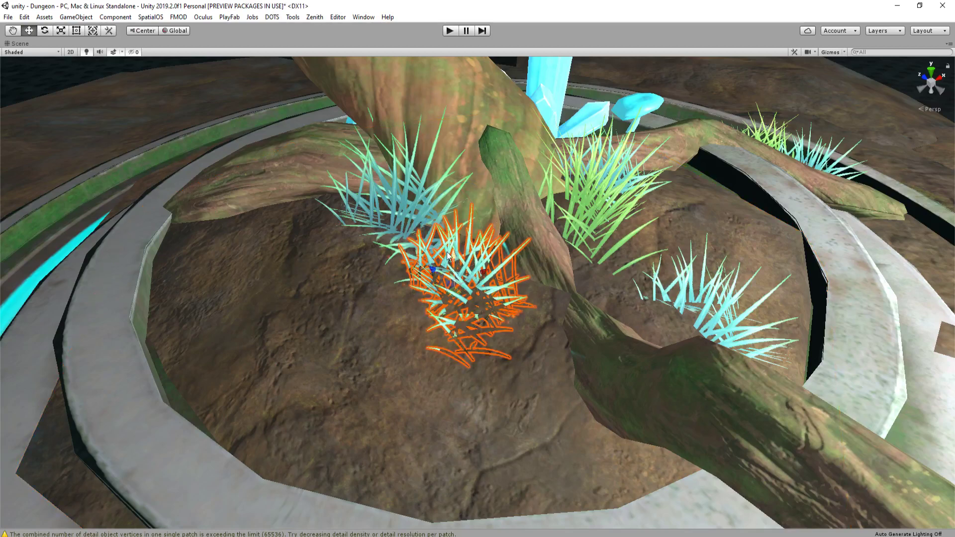
left_click_drag(448, 256, 451, 244)
left_click_drag(456, 296, 453, 241)
left_click_drag(454, 278, 488, 288)
left_click_drag(486, 248, 487, 256)
Place a copy of the large blue grass tuft at the mound's edge, beside the thick root and the inner planter rim
right_click_drag(519, 237, 648, 281)
key("s")
key("a")
scroll(572, 229, "down", 1)
key("w")
left_click(494, 212)
scroll(485, 243, "up", 5)
middle_click_drag(494, 213, 464, 266)
left_click(491, 254)
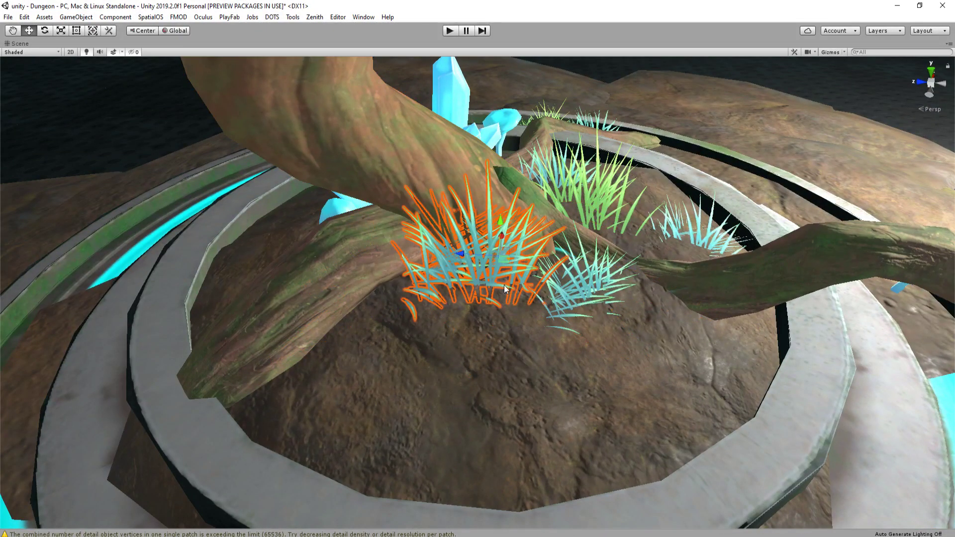
left_click(523, 261)
left_click(498, 265)
left_click_drag(500, 266, 300, 329)
key("w")
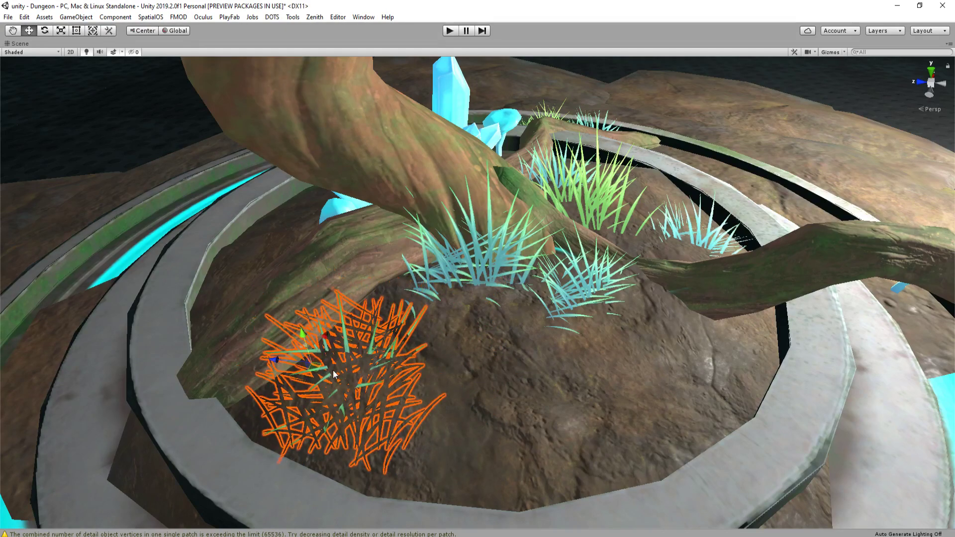
left_click_drag(317, 376, 278, 347)
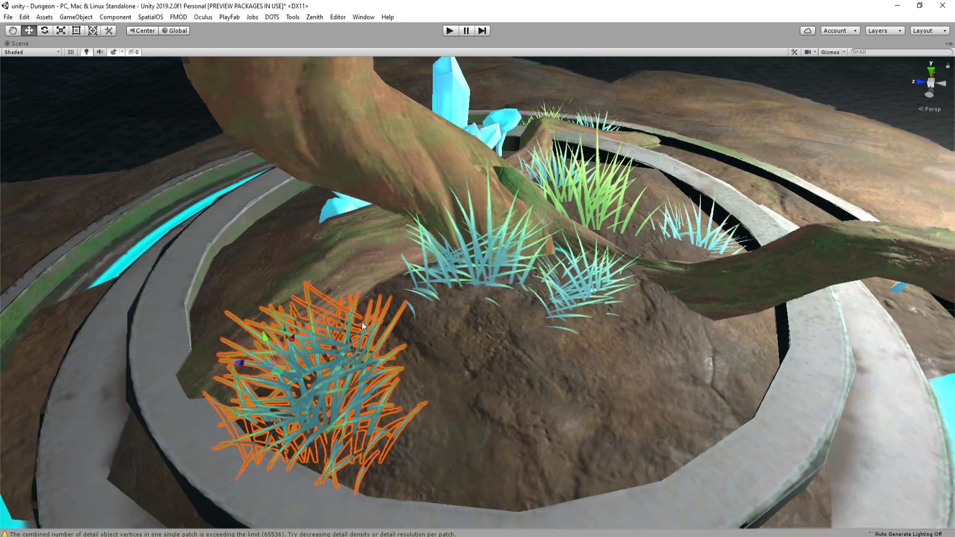
Lower the copied grass tuft by the inner rim onto the mound's surface
left_click_drag(362, 326, 229, 251, "alt")
key("e")
key("w")
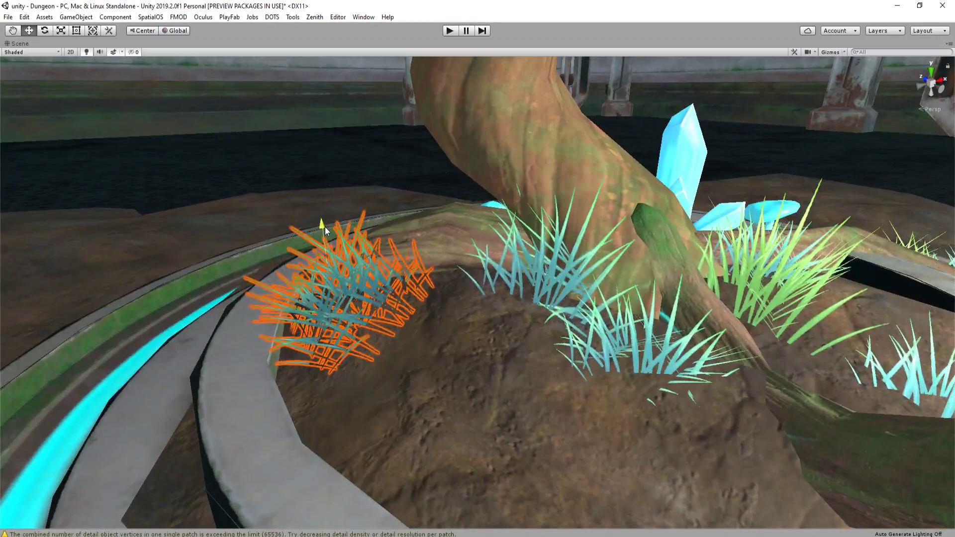
left_click_drag(325, 226, 325, 234)
Duplicate a glowing mushroom, place the copy on the soil beside the inner rim's blue grass tuft and adjust its scale
right_click_drag(348, 228, 273, 279)
key("s")
key("d")
key("w")
left_click_drag(274, 279, 159, 344, "alt")
left_click(572, 356)
key("ctrl+d")
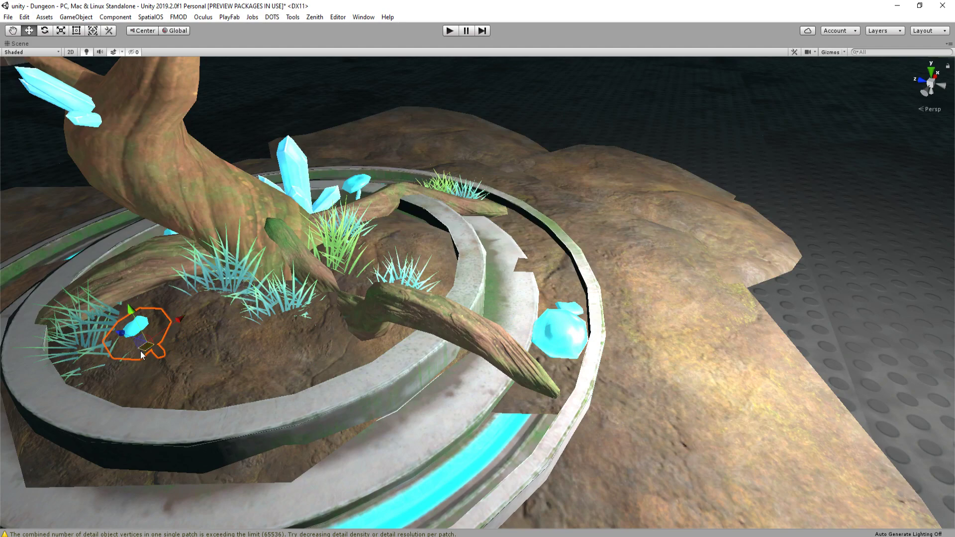
key("f")
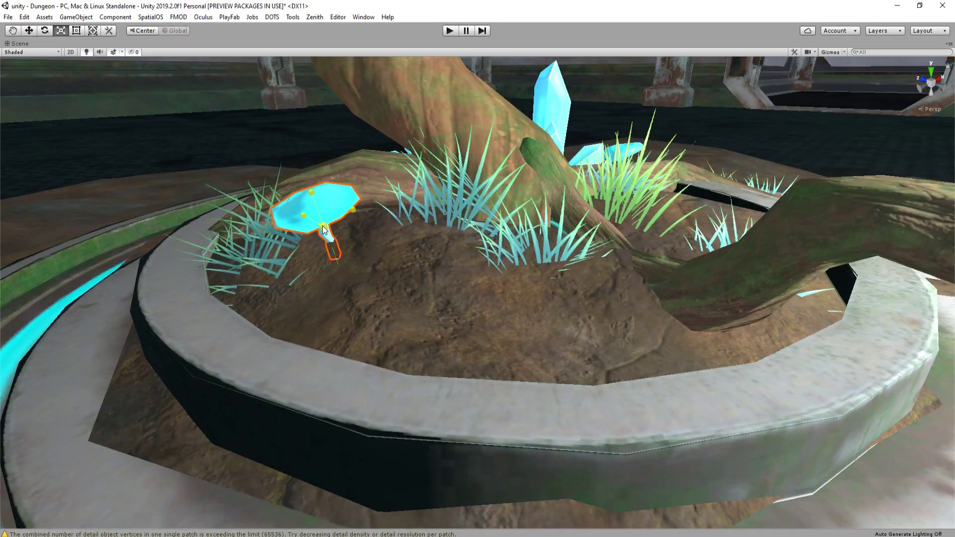
left_click_drag(323, 226, 320, 230)
Move the copied mushroom across the mound to sit between the thick root and the trunk's blue grass tuft
right_click_drag(319, 230, 351, 295)
key("e")
left_click_drag(365, 292, 375, 279)
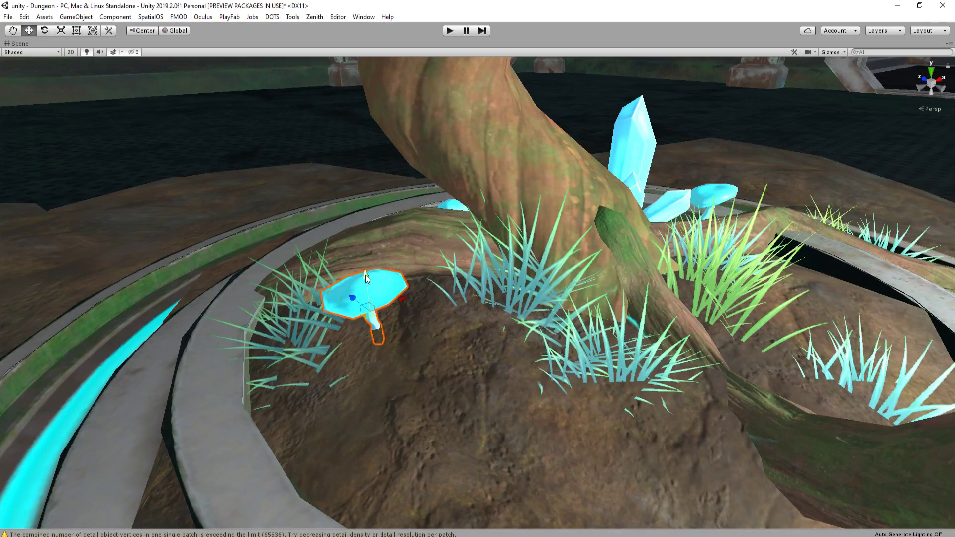
left_click_drag(363, 311, 431, 306)
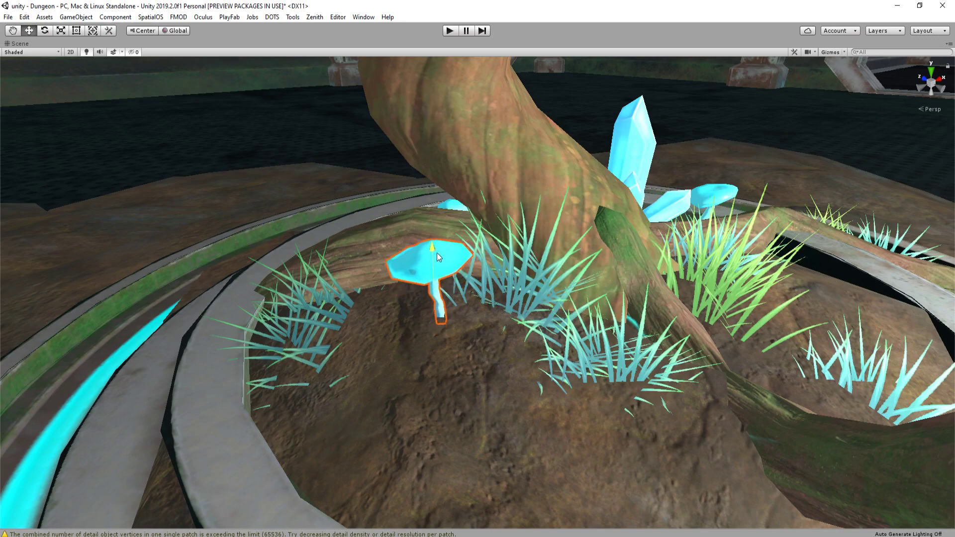
Set a smaller glowing mushroom in front of the large one, sink its stem into the soil and tilt it
right_click_drag(437, 256, 685, 334)
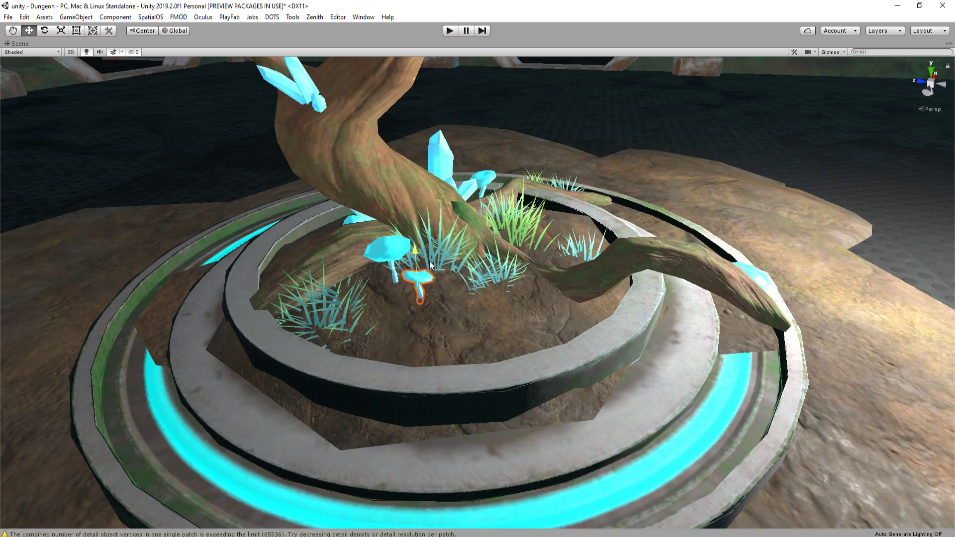
key("f")
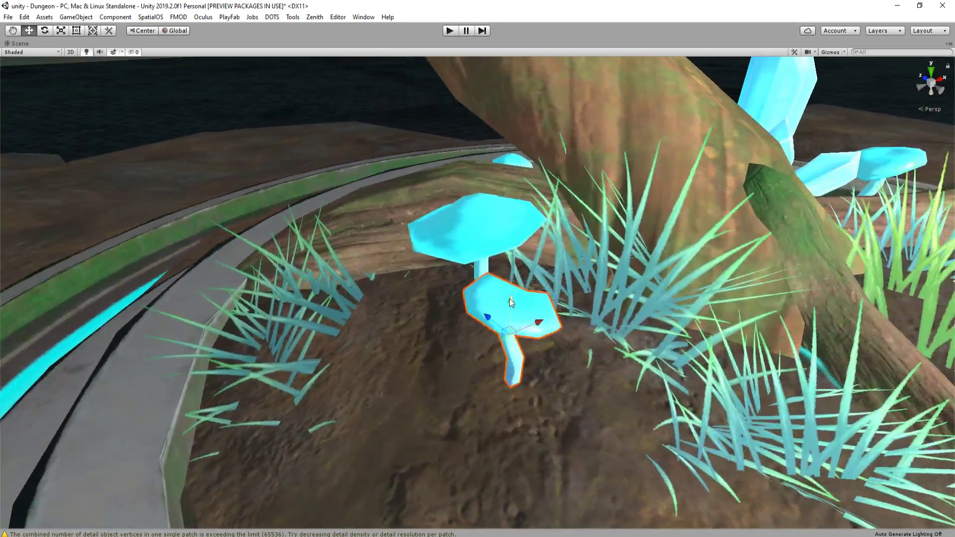
left_click_drag(512, 302, 505, 323)
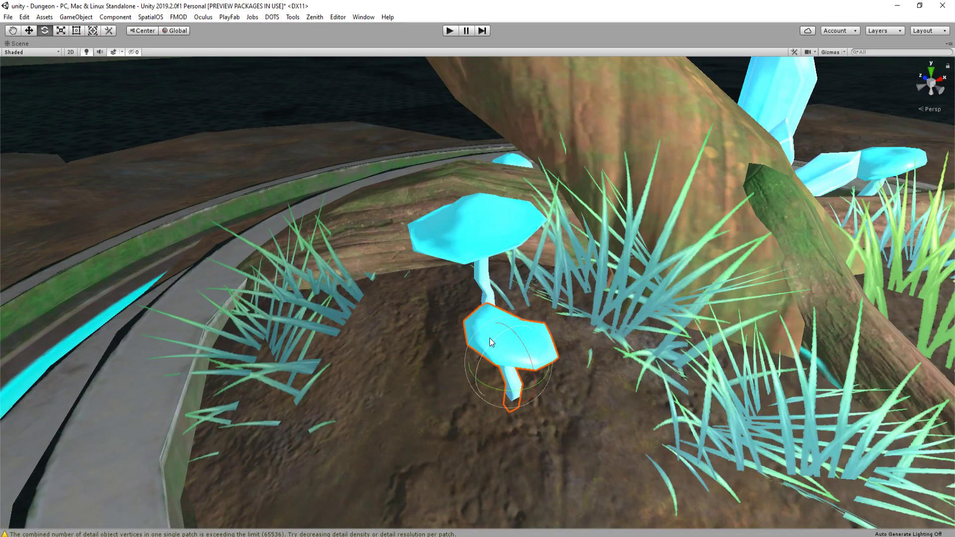
left_click_drag(508, 366, 537, 338)
Place a copy of the inner rim's blue grass tuft at the mound's front edge, next to the root that crosses the rim
key("s")
right_click_drag(537, 338, 373, 135)
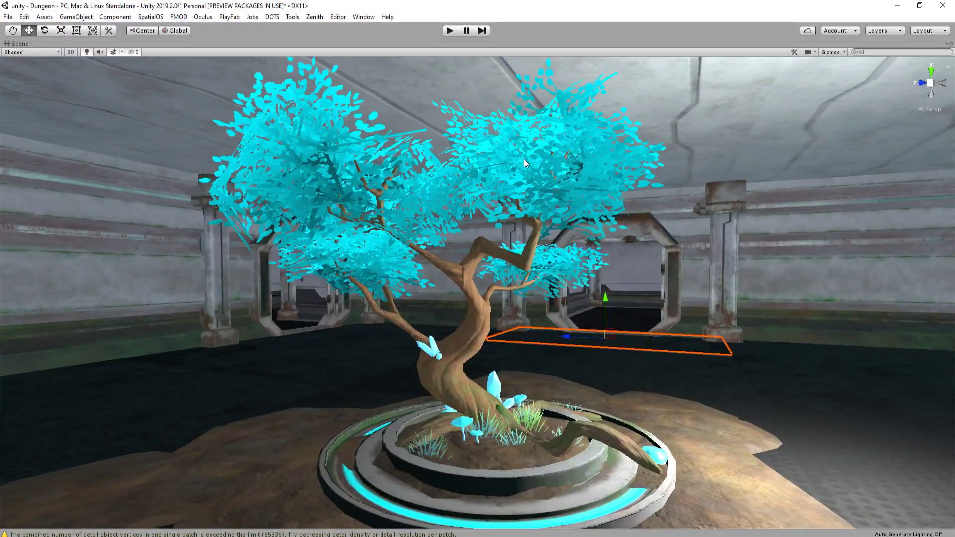
right_click_drag(595, 237, 612, 298)
key("w")
left_click(362, 342)
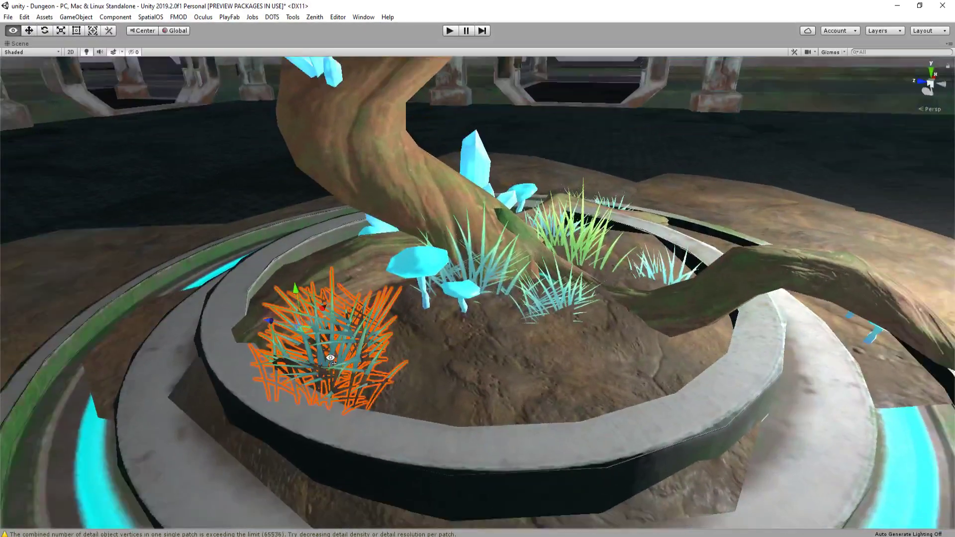
middle_click_drag(362, 341, 413, 270)
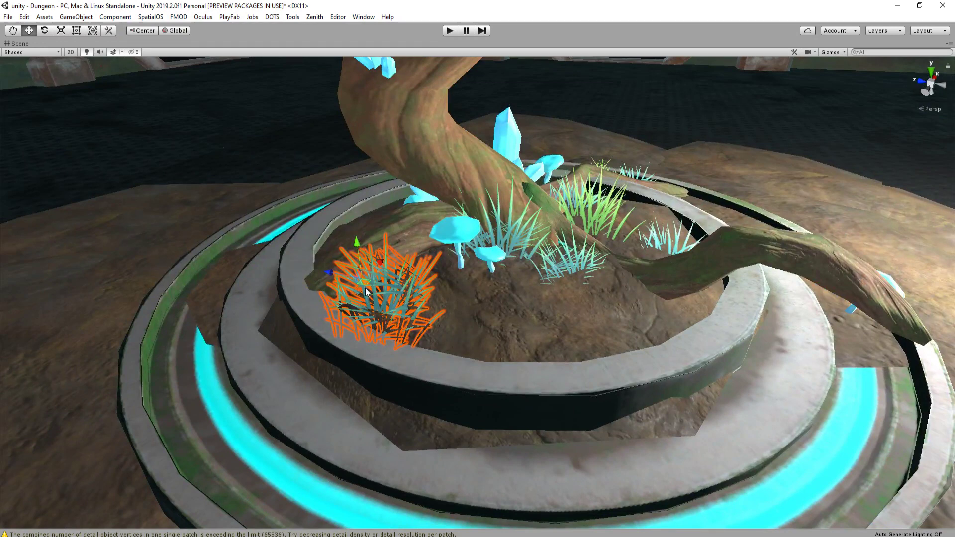
key("ctrl+d")
left_click_drag(366, 288, 632, 271)
key("w")
key("d")
right_click_drag(666, 264, 583, 275)
left_click_drag(548, 252, 549, 268)
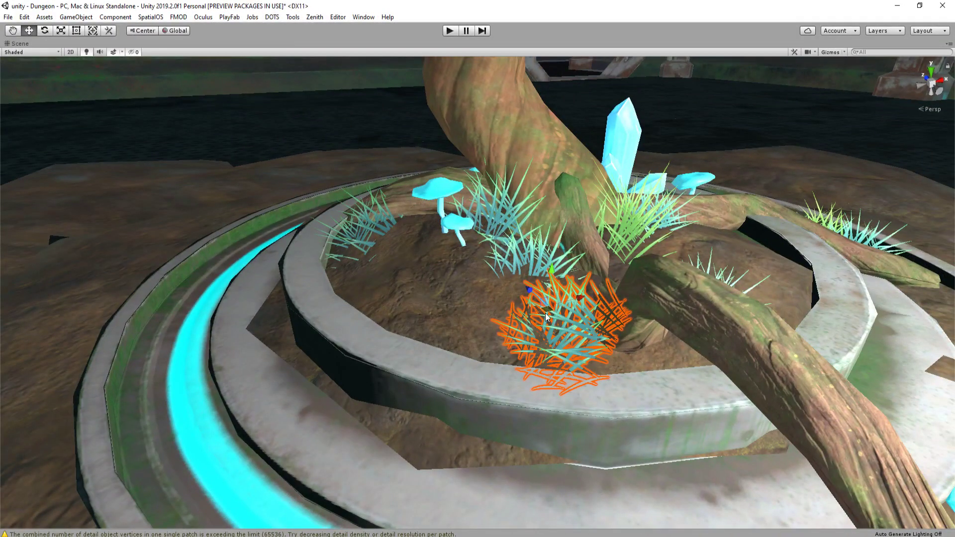
mouse_move(546, 314)
left_mouse_down()
mouse_move(568, 324)
mouse_move(552, 324)
left_mouse_up()
Place another blue grass tuft in front of the two mushrooms, rotate it and lower it into the mound
key("a")
right_click_drag(553, 323, 615, 275)
key("s")
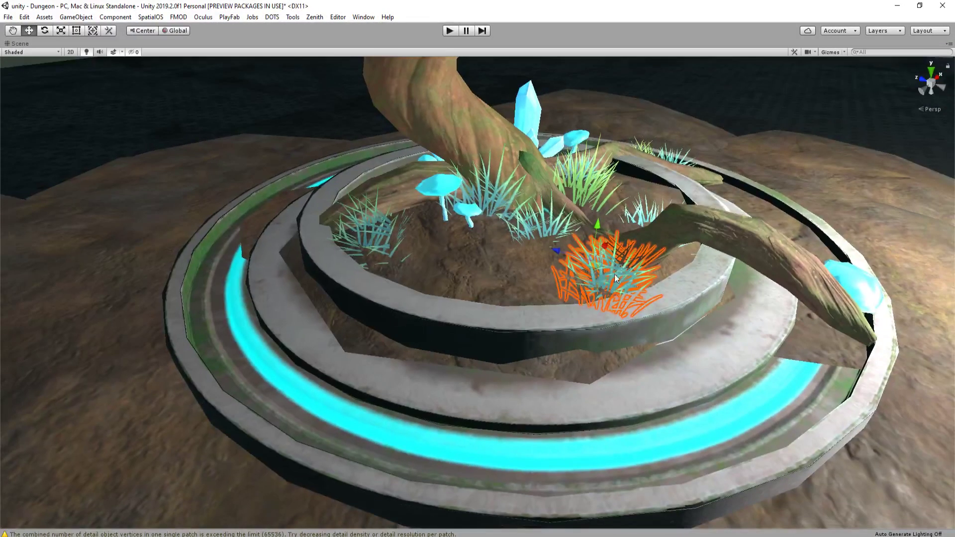
left_click_drag(599, 274, 493, 274)
left_click_drag(441, 246, 428, 237)
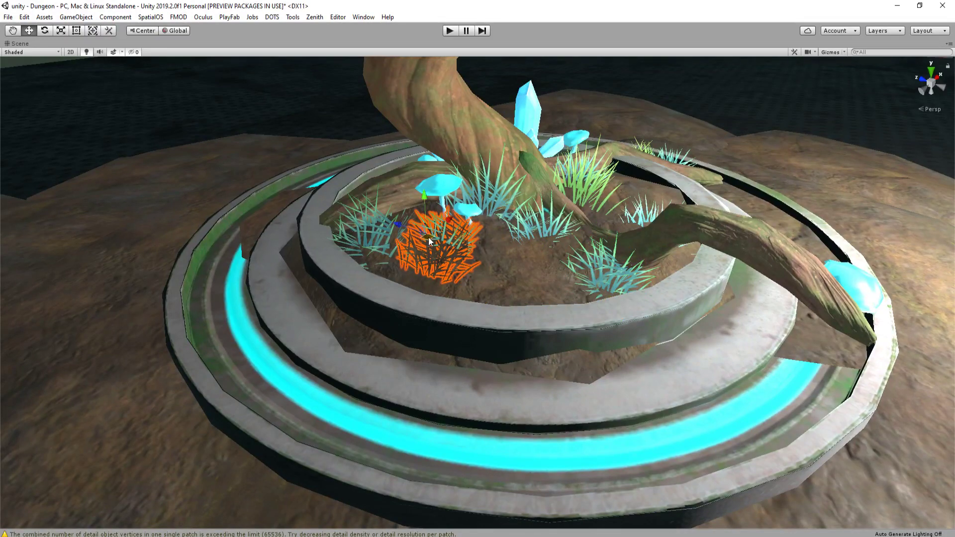
key("s")
right_click_drag(428, 237, 561, 332)
key("w")
left_click_drag(538, 308, 530, 294)
left_click_drag(541, 337, 571, 338)
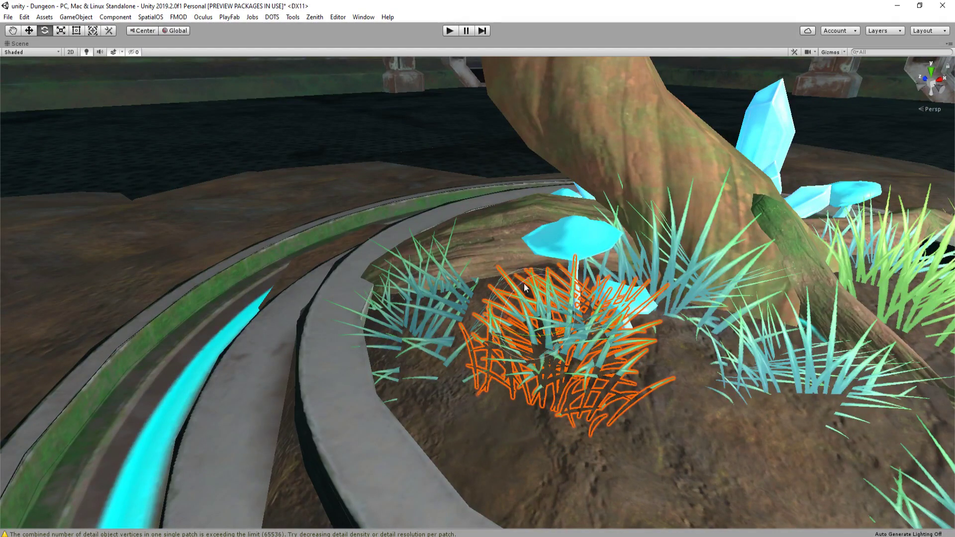
left_click_drag(524, 287, 510, 340)
Copy the rim's blue grass tuft to the other side of the thick root, near the small mushroom, and adjust its size
key("s")
right_click_drag(512, 338, 493, 288)
key("w")
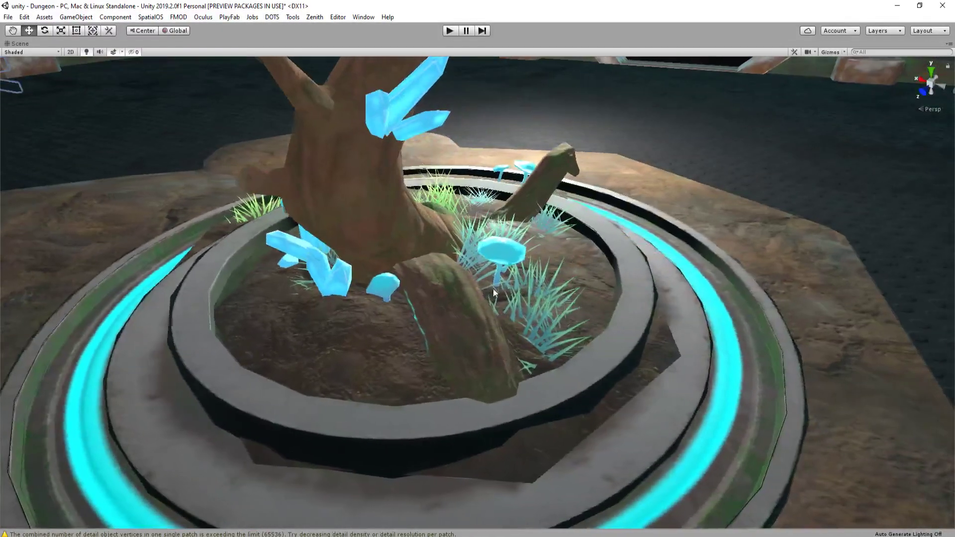
left_click(528, 284)
left_click_drag(541, 302, 420, 326)
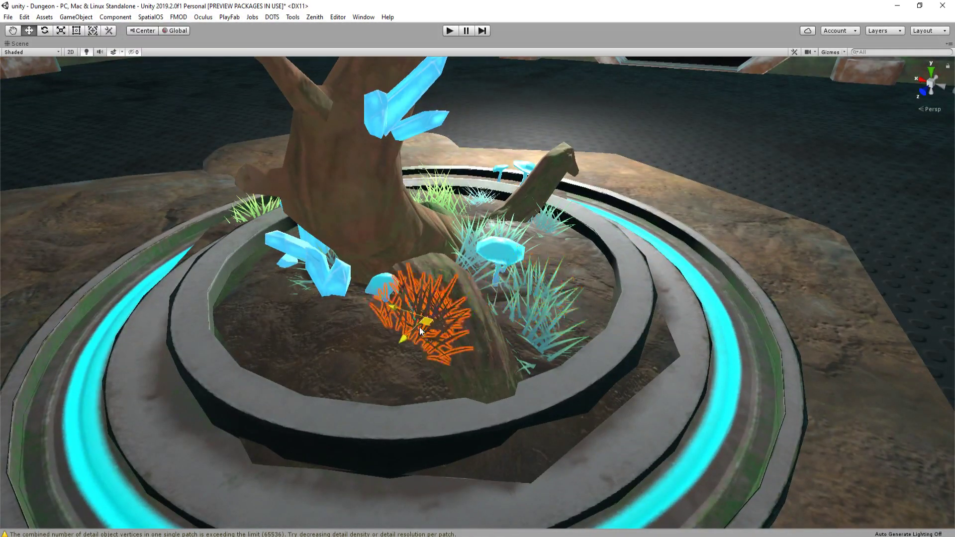
right_click_drag(399, 340, 584, 285)
left_click_drag(606, 303, 654, 323)
right_click_drag(655, 323, 516, 336)
left_click_drag(441, 299, 442, 294)
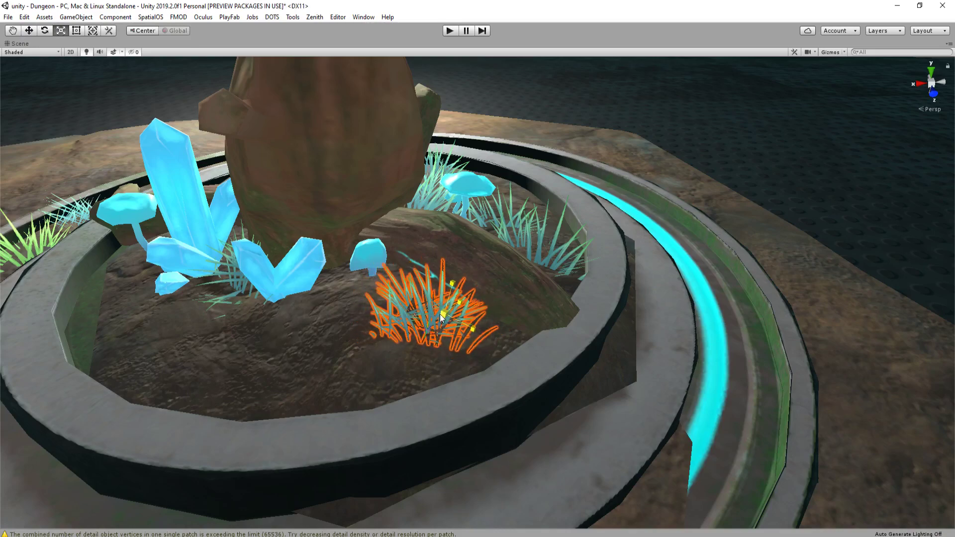
Rotate the grass tuft beside the thick root and settle it onto the sloping soil
right_click_drag(441, 315, 464, 317)
key("e")
left_click_drag(563, 427, 548, 405)
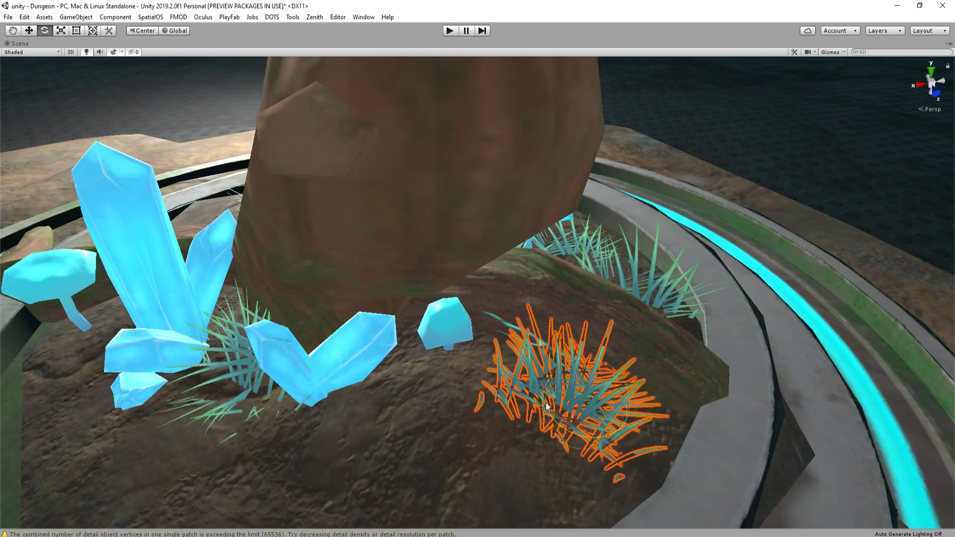
right_click_drag(548, 405, 497, 373)
key("w")
mouse_move(342, 247)
left_mouse_down()
mouse_move(342, 259)
mouse_move(342, 249)
left_mouse_up()
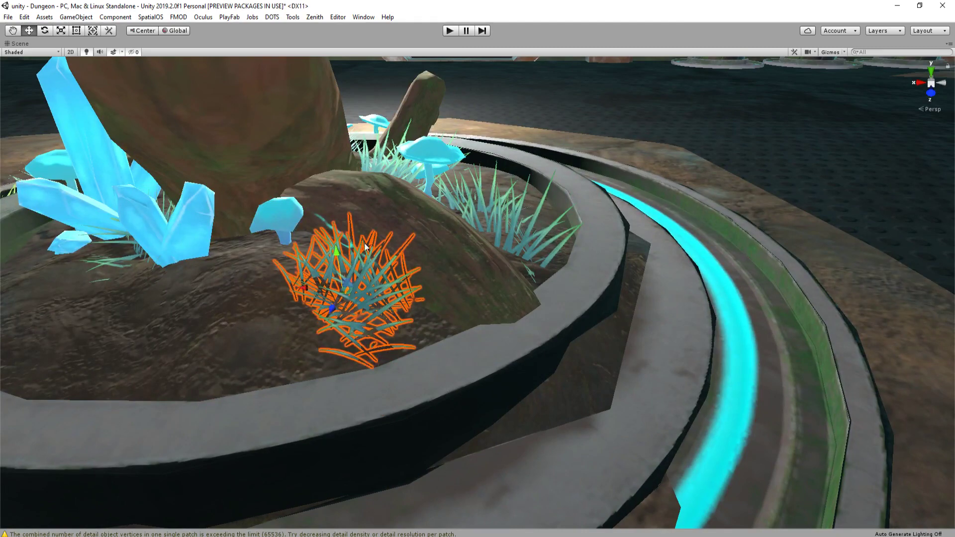
Duplicate the blue grass tuft and place the copy beneath the mushroom beside the large crystal cluster
right_click_drag(428, 225, 458, 277)
left_click(431, 214)
left_click(559, 261)
left_click(482, 266)
key("ctrl+d")
left_click_drag(457, 277, 263, 344)
mouse_move(262, 300)
left_mouse_down()
mouse_move(272, 325)
mouse_move(269, 315)
left_mouse_up()
right_click_drag(269, 316, 376, 353)
key("s")
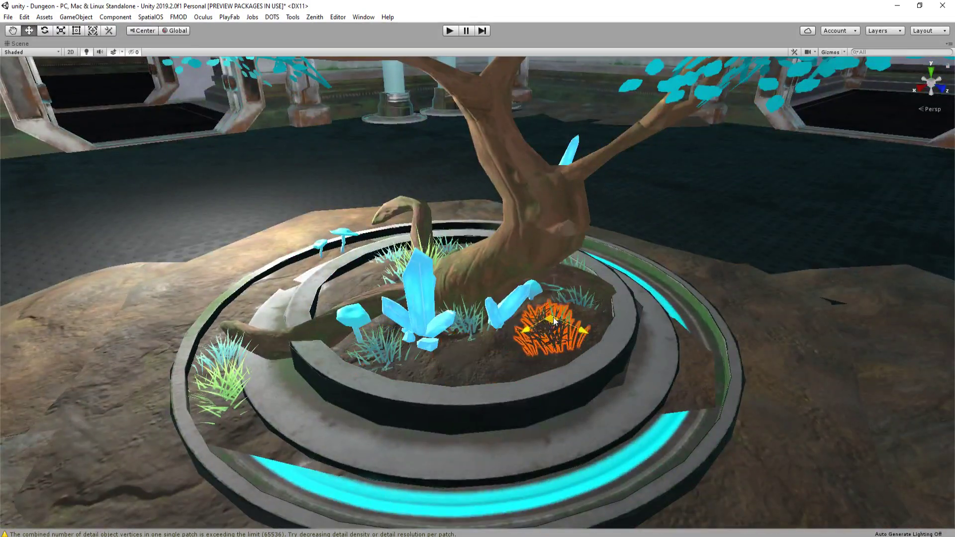
Offset a copy of the thick root's grass tuft toward the small mushroom and adjust its height to the soil
right_click_drag(564, 299, 516, 317)
key("w")
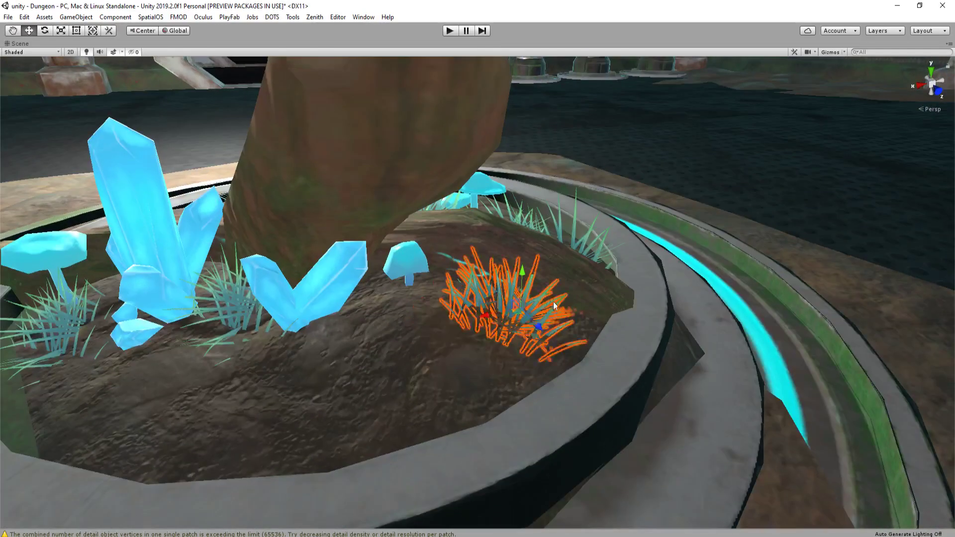
mouse_move(516, 317)
left_mouse_down()
mouse_move(461, 348)
mouse_move(507, 299)
left_mouse_up()
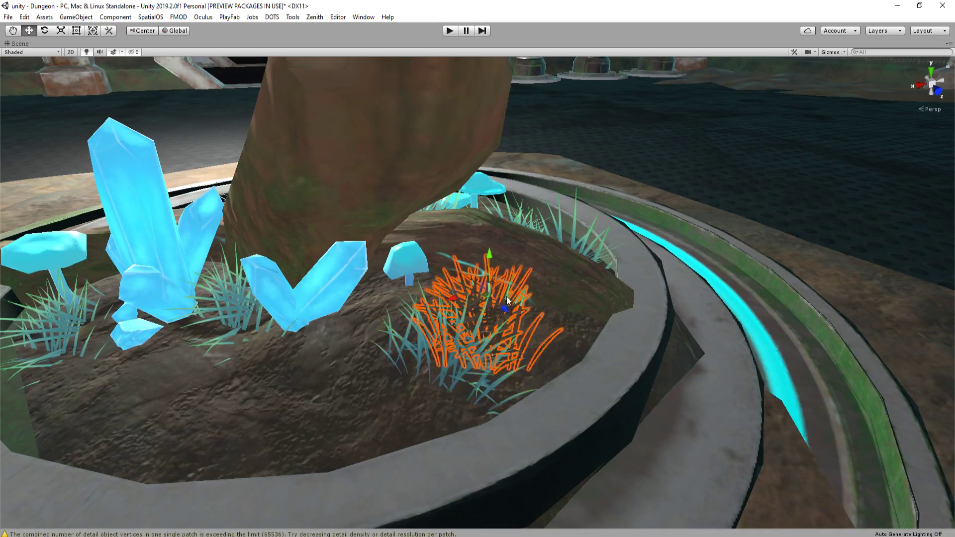
left_click_drag(489, 260, 500, 233)
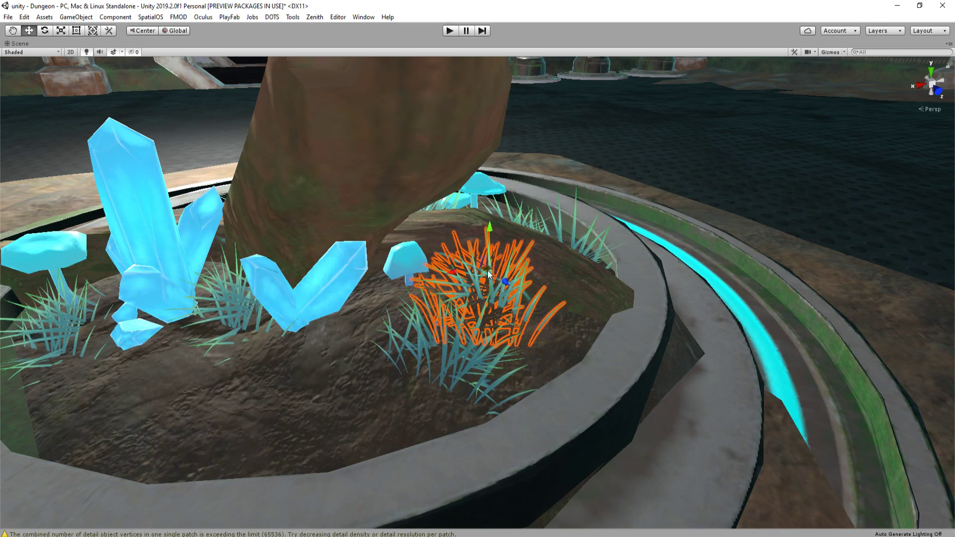
left_click_drag(489, 273, 526, 282)
key("f")
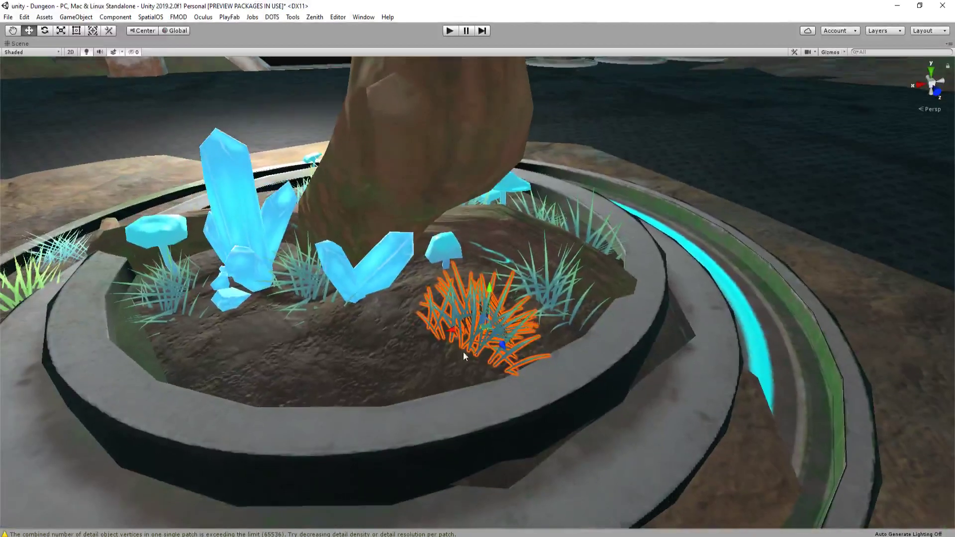
Place a blue grass tuft between the large crystals and the inner rim, rotate it and lower it into the soil
left_click_drag(464, 351, 286, 355)
key("e")
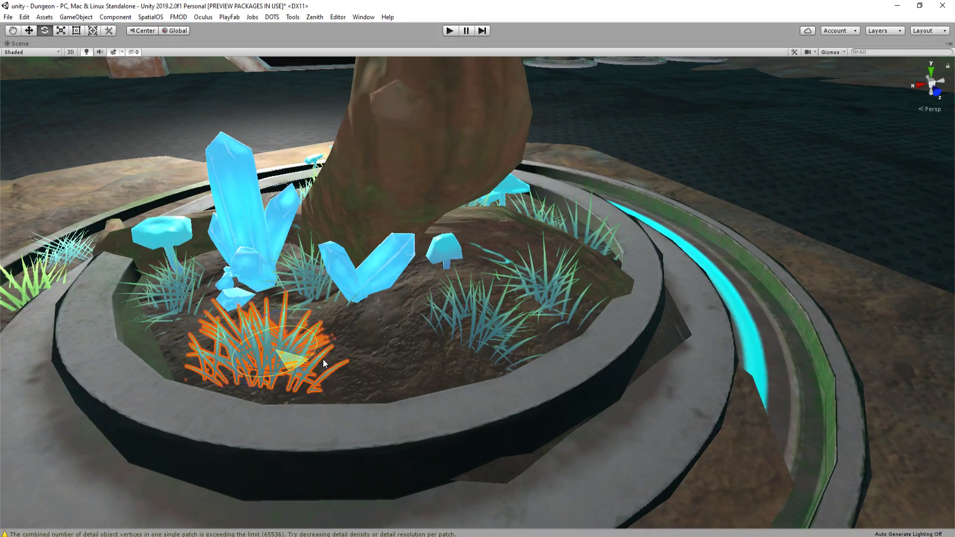
key("w")
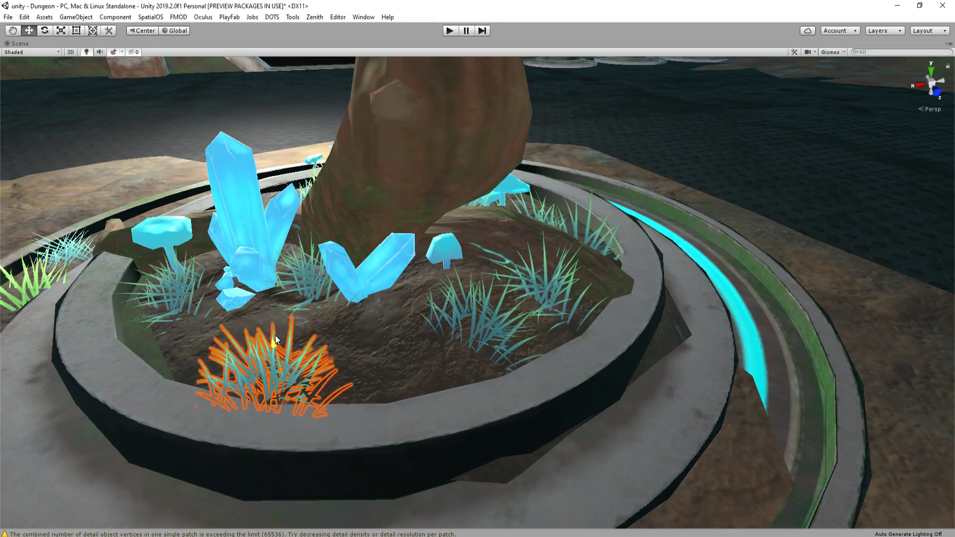
Examine the planter's grass from around the tree, restore the full editor layout and inspect the outer ring tuft's transform
left_click(387, 251)
key("s")
right_click_drag(387, 247, 551, 340)
key("a")
key("d")
key("w")
left_click(600, 292)
key("s")
right_click_drag(601, 291, 659, 292)
left_click(658, 294)
key("a")
key("shift+space")
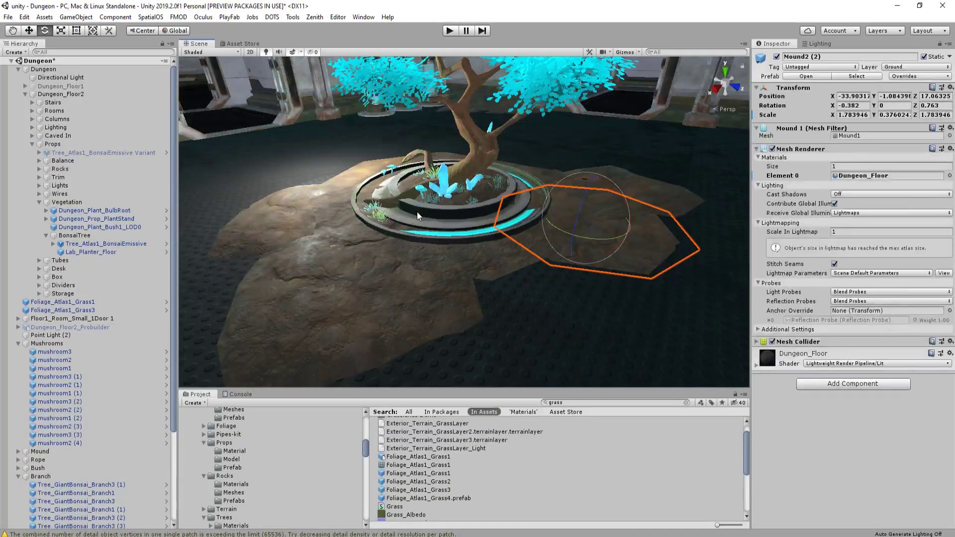
left_click(380, 224)
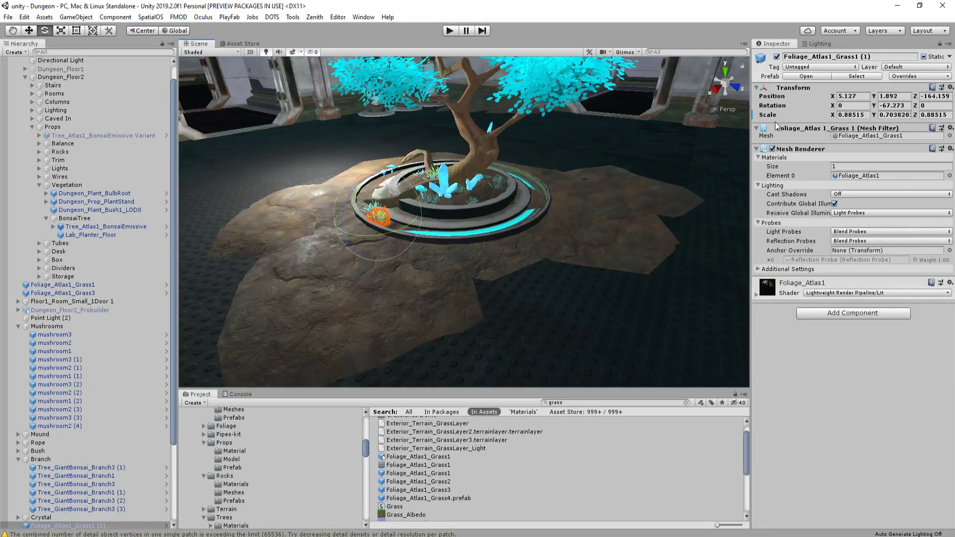
Duplicate a planter grass tuft, scale it to about 1.22, 0.73, 1.22 and place it on the soil outside the outer ring
left_click(499, 185)
key("w")
right_click_drag(512, 183, 513, 201)
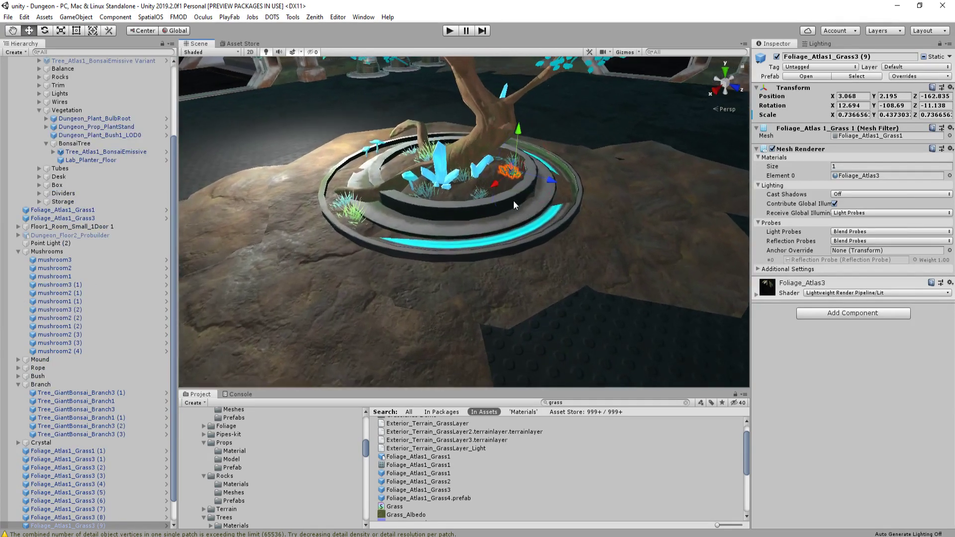
key("ctrl+d")
key("ctrl+d")
key("ctrl+d")
key("ctrl+d")
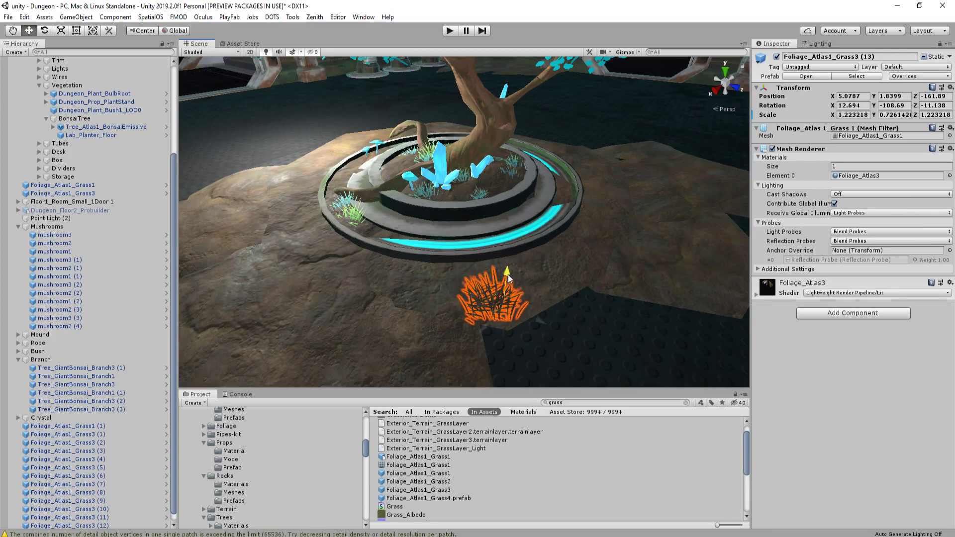
left_click_drag(509, 275, 503, 237)
key("ctrl+d")
left_click_drag(502, 275, 414, 280)
right_click_drag(459, 257, 480, 200)
key("Delete")
Maximize the scene view and raise a glowing mushroom to the bonsai trunk's upper fork
key("s")
key("shift+space")
right_click_drag(468, 271, 572, 291)
left_click(386, 283)
key("s")
right_click_drag(386, 283, 330, 348)
left_click(243, 382)
key("s")
right_click_drag(243, 381, 225, 357)
key("d")
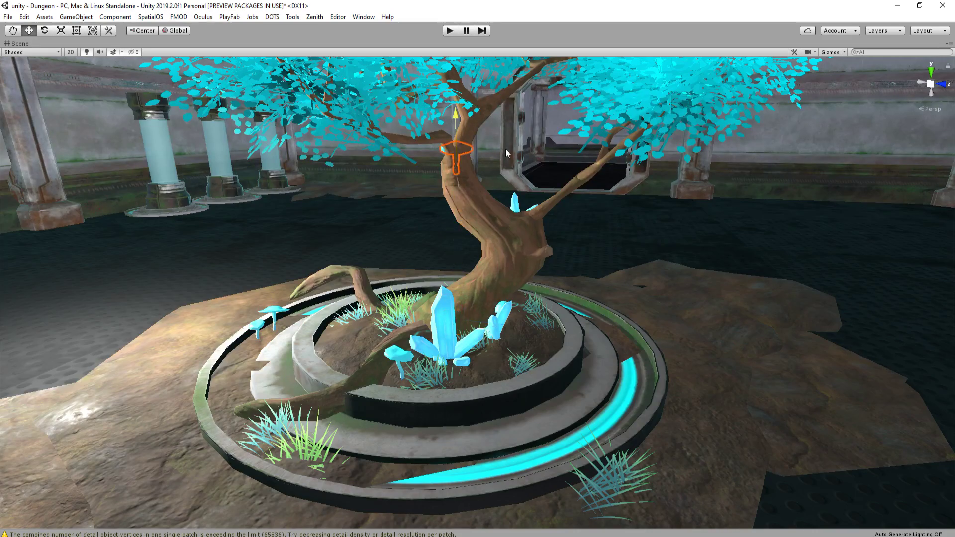
key("w")
right_click_drag(506, 153, 458, 166)
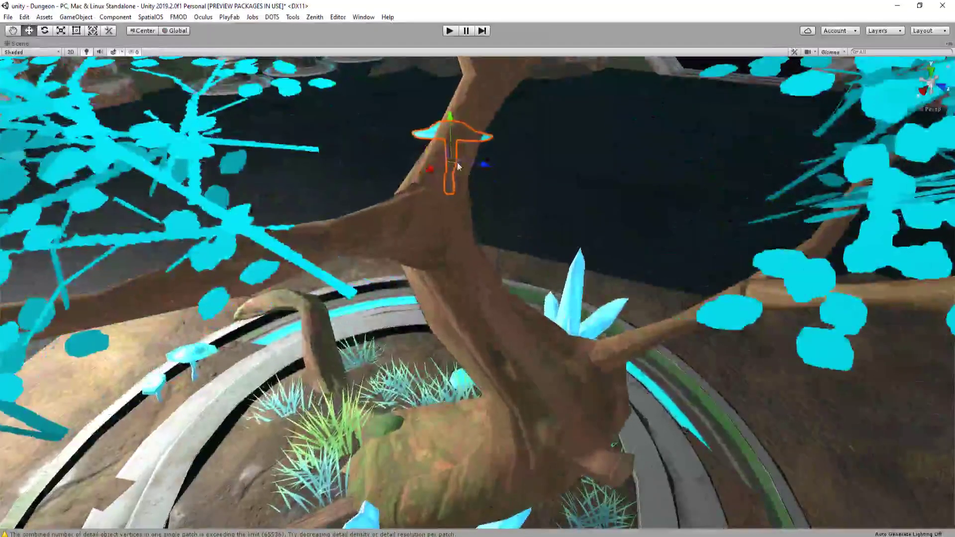
Tilt the mushroom outward from the trunk, scale it down and seat its stem against the bark at the fork
left_click_drag(458, 166, 536, 223)
key("e")
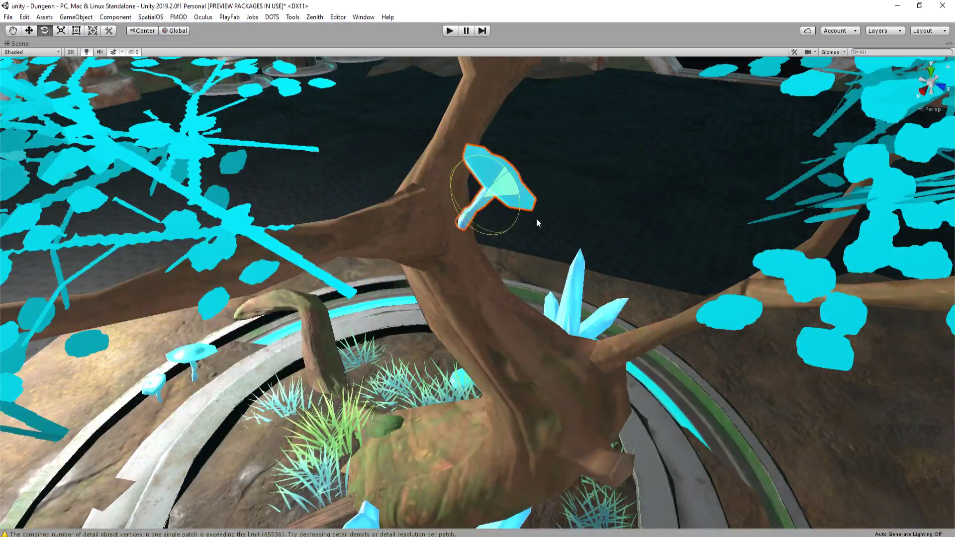
key("r")
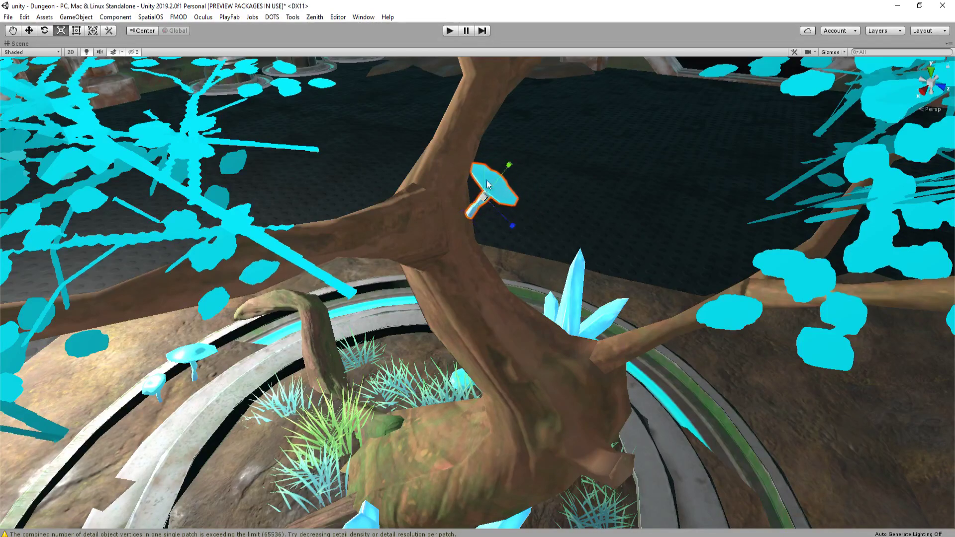
left_click_drag(487, 186, 453, 178)
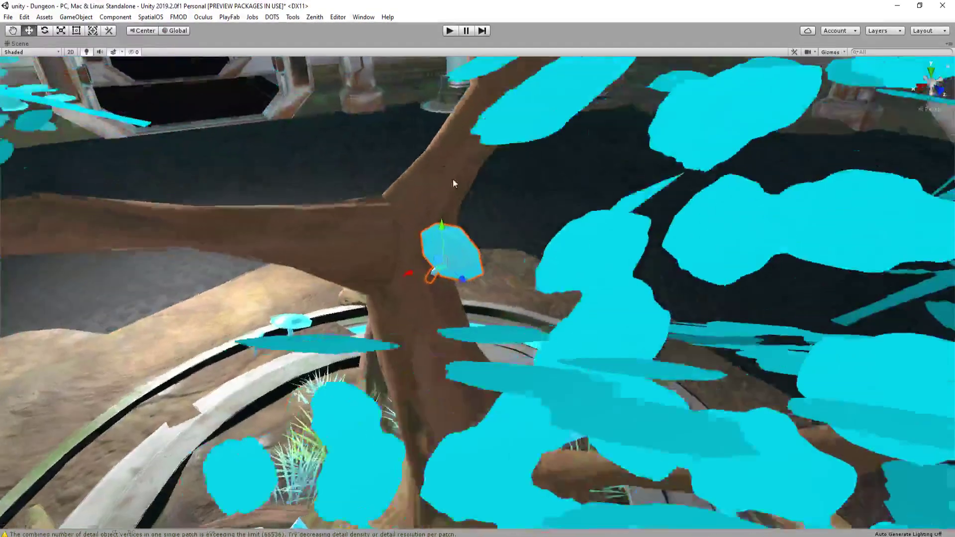
Examine the glowing mushroom at the trunk's upper fork from several sides and the whole bonsai planter from farther away
scroll(451, 186, "up", 6)
key("e")
left_click_drag(549, 251, 429, 299, "alt")
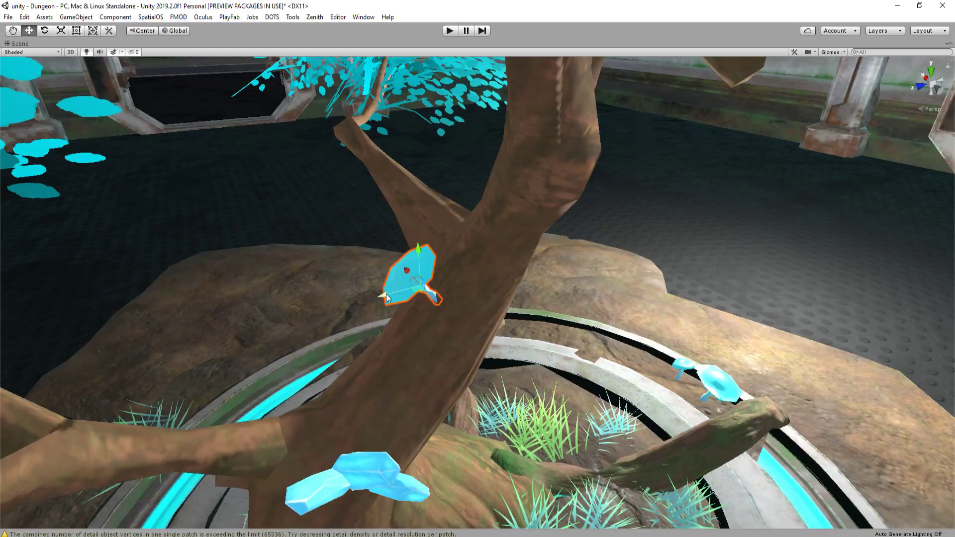
left_click_drag(411, 255, 384, 324, "alt")
right_click_drag(367, 330, 348, 241)
left_click(437, 236)
right_click_drag(438, 235, 463, 215)
left_click_drag(463, 215, 492, 256, "alt")
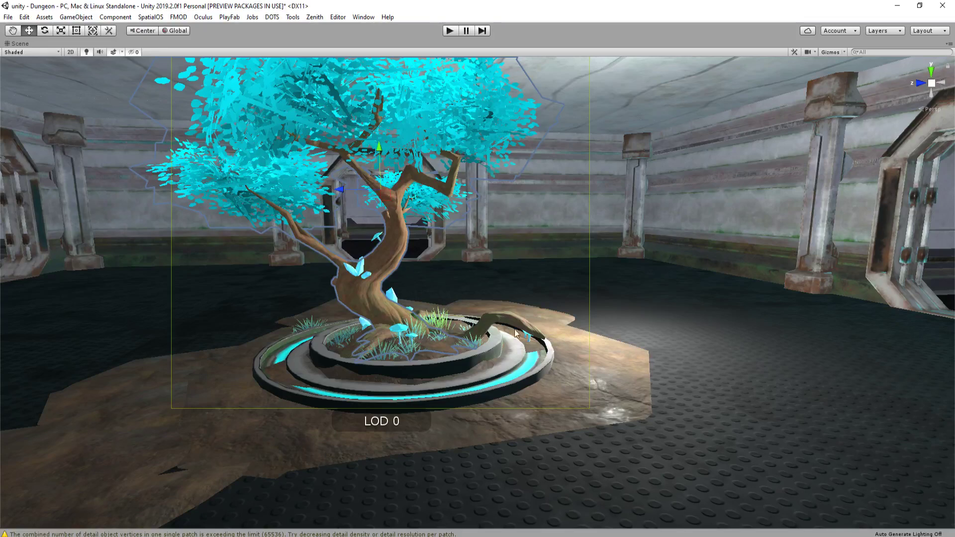
Inspect the soil mounds around the planter and the roots and mushrooms along its outer ring
left_click(716, 338)
left_click_drag(590, 328, 328, 296, "alt")
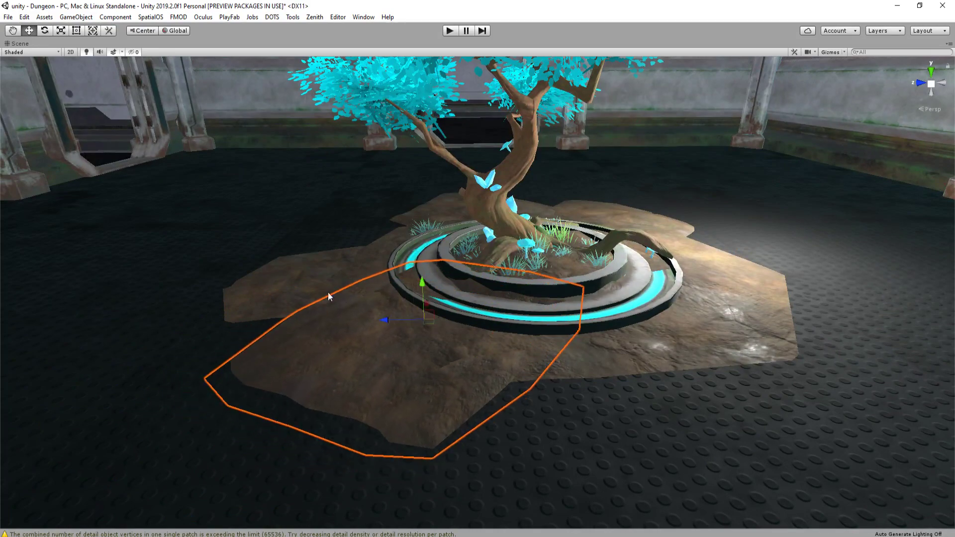
left_click(287, 292)
right_click_drag(287, 293, 341, 308)
key("a")
left_click_drag(354, 333, 406, 327)
right_click_drag(406, 327, 449, 338)
key("w")
left_click(449, 339)
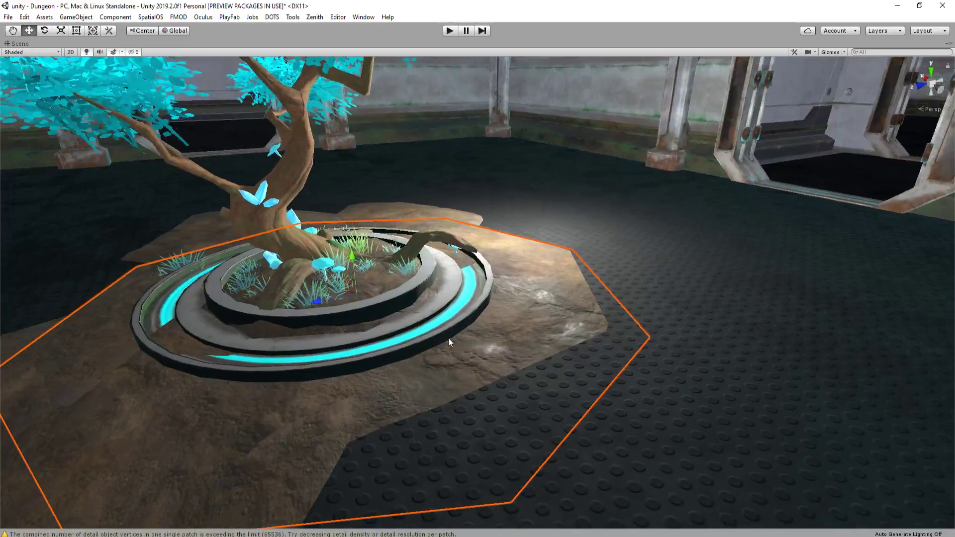
left_click_drag(339, 296, 406, 328)
right_click_drag(405, 328, 447, 345)
key("w")
key("d")
scroll(358, 308, "down", 2)
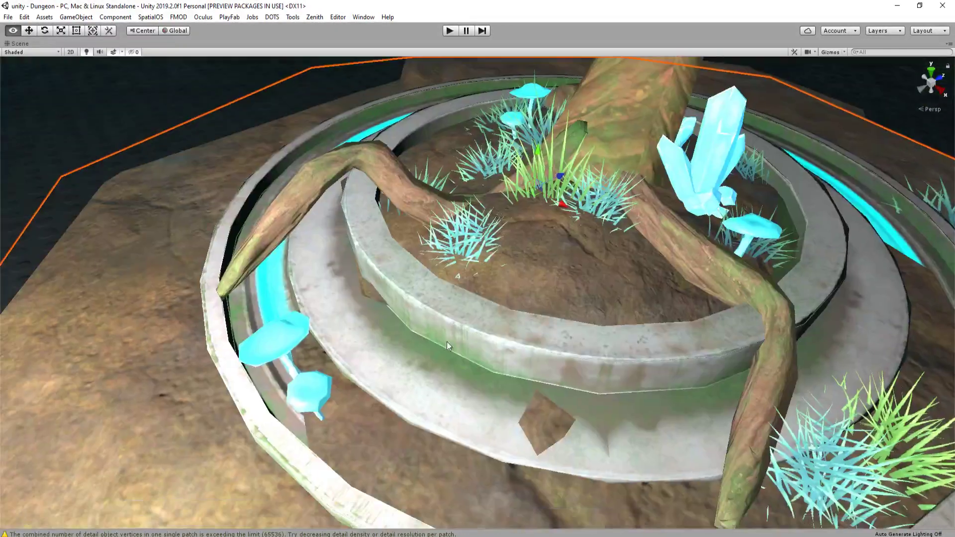
Duplicate a glowing ring mushroom, place the copy on top of the arching root and scale it down
left_click(322, 400)
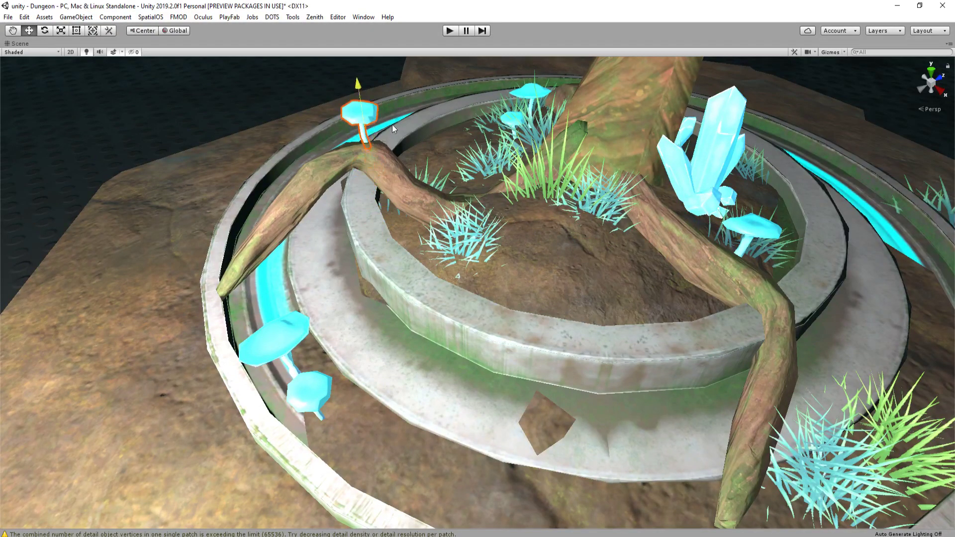
right_click_drag(392, 124, 547, 185)
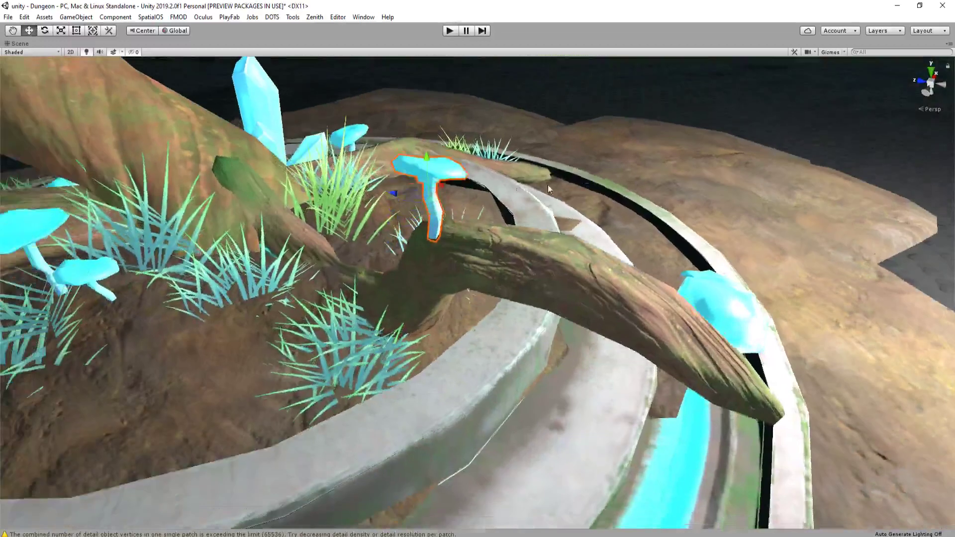
key("r")
left_click_drag(420, 185, 417, 187)
key("w")
right_click_drag(431, 219, 439, 243)
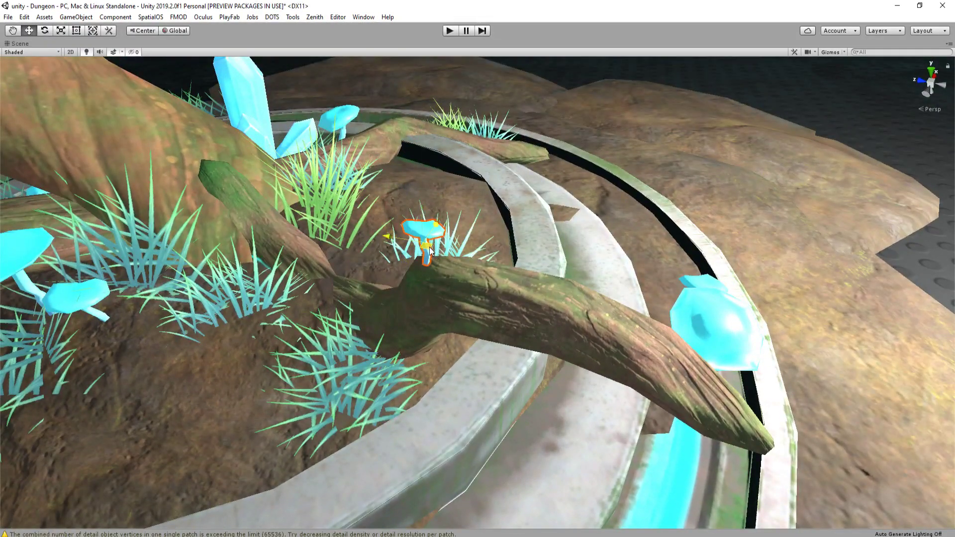
Slide the small mushroom along the arching root's crest and seat its stem on the bark
right_click_drag(493, 219, 411, 245)
key("d")
key("s")
key("s")
key("w")
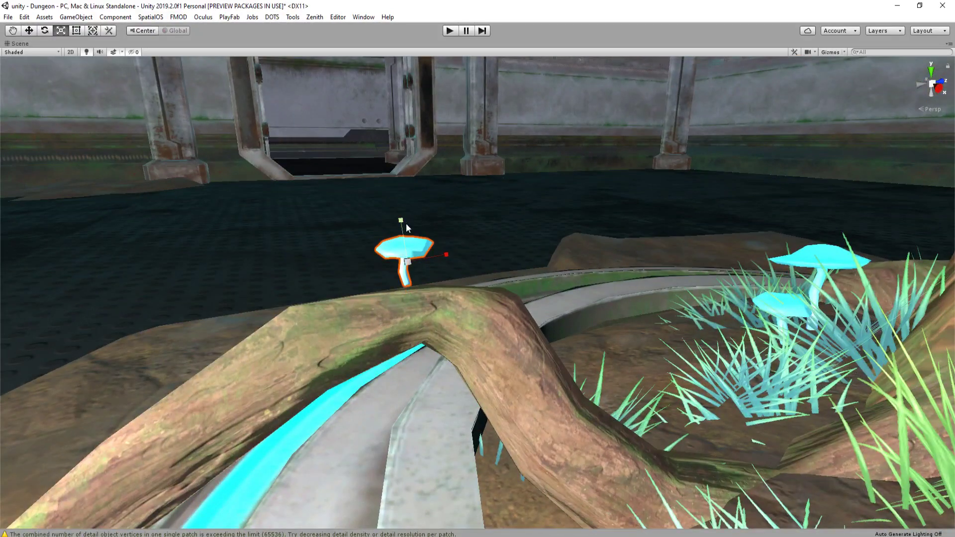
key("w")
left_click_drag(443, 255, 483, 255)
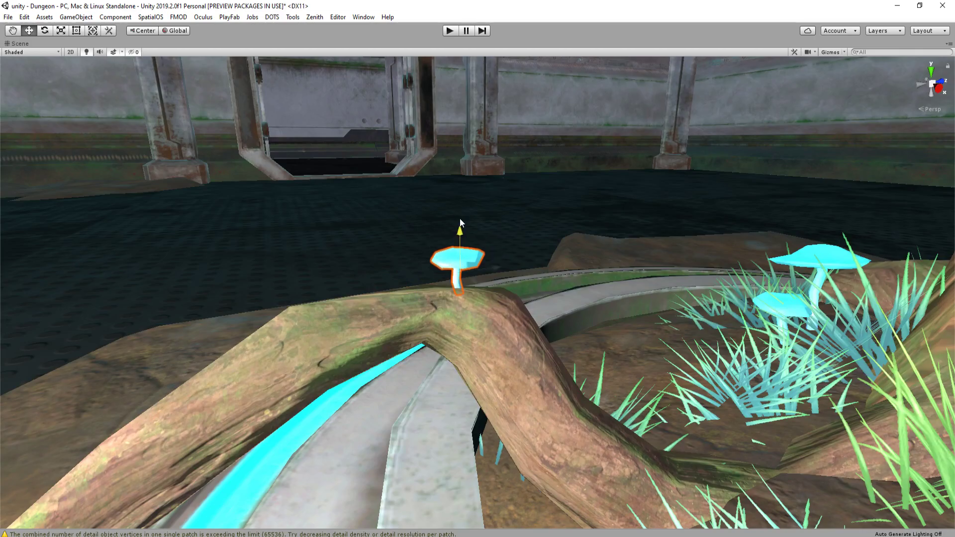
Examine the finished planter from across the room and check which soil mounds make up its base
right_click_drag(460, 219, 496, 321)
key("e")
key("s")
left_click(456, 314)
left_click_drag(452, 308, 395, 251)
mouse_move(395, 252)
right_mouse_down()
mouse_move(407, 255)
mouse_move(405, 282)
mouse_move(399, 254)
right_mouse_up()
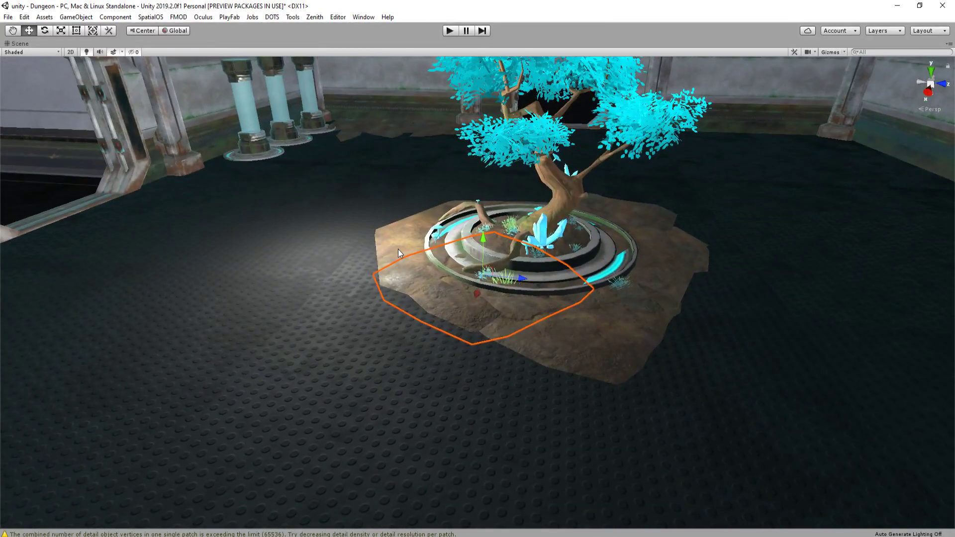
left_click(455, 254)
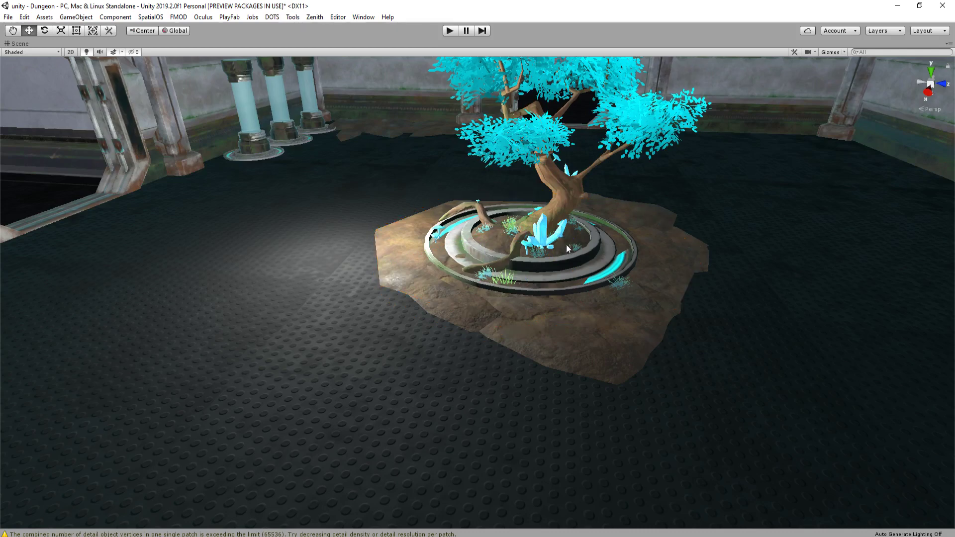
left_click_drag(572, 240, 585, 240)
key("ctrl+z")
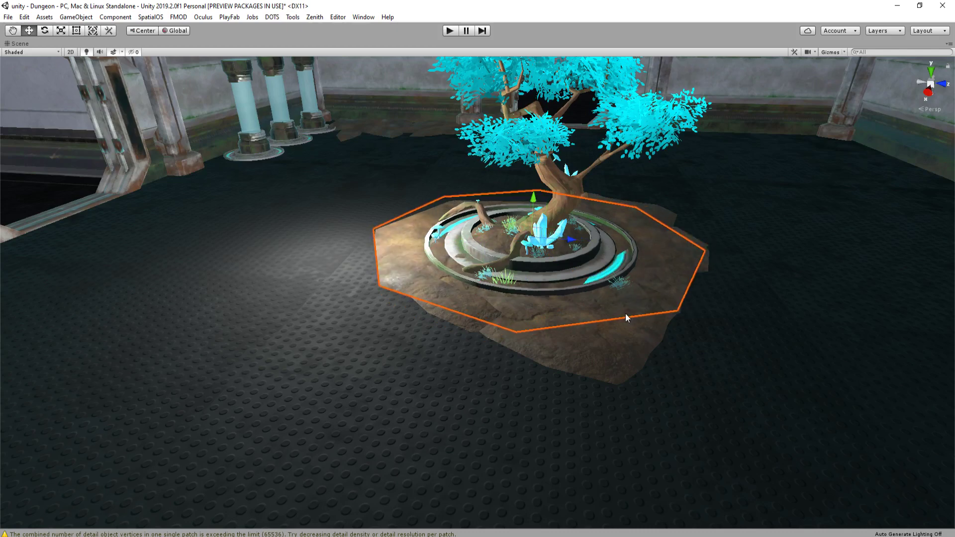
left_click(476, 313)
left_click(479, 314)
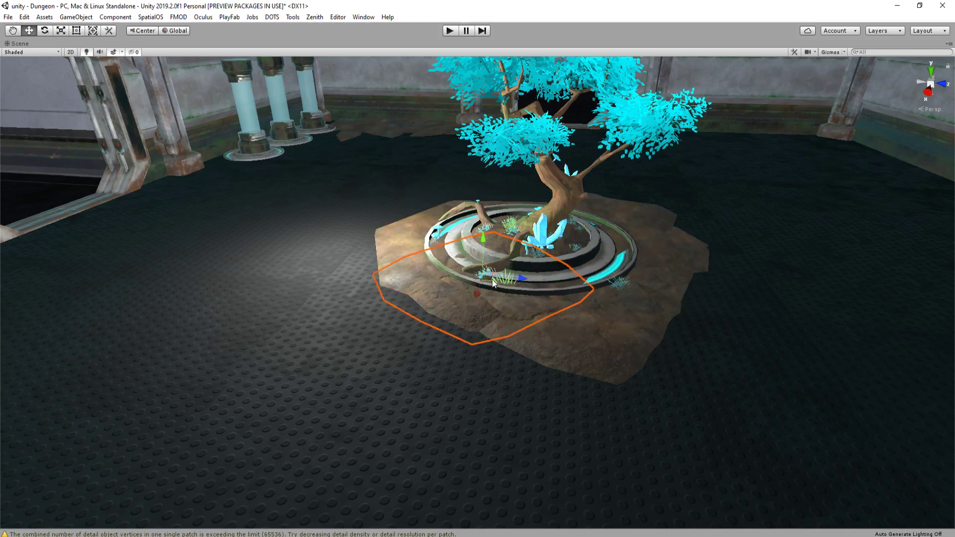
Try a duplicated soil mound on the open floor beside the planter, rotating it there
left_click_drag(491, 279, 221, 326)
left_click_drag(237, 276, 465, 254)
scroll(473, 279, "up", 2)
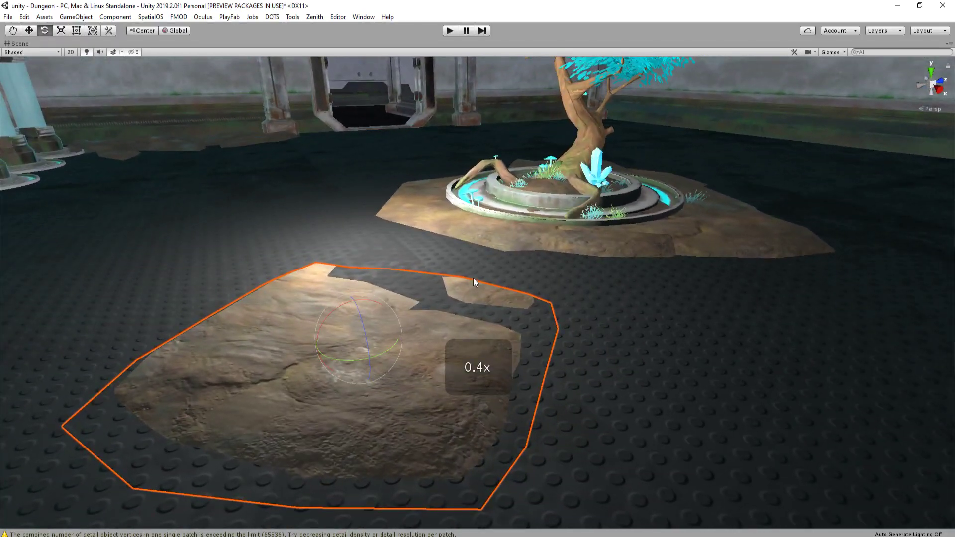
mouse_move(361, 311)
left_mouse_down()
mouse_move(350, 308)
mouse_move(356, 299)
left_mouse_up()
key("r")
key("w")
right_click_drag(413, 298, 451, 314)
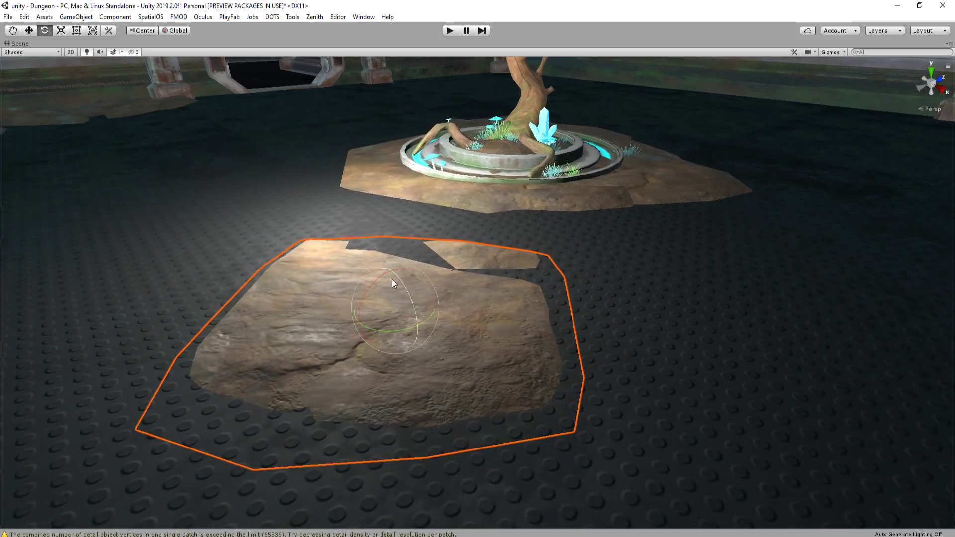
Try tilting the separate floor mound further and scaling it down, viewed against the whole room
key("e")
key("w")
mouse_move(403, 303)
left_mouse_down()
mouse_move(390, 299)
mouse_move(392, 312)
left_mouse_up()
right_click_drag(392, 312, 319, 300)
left_click(338, 316)
key("r")
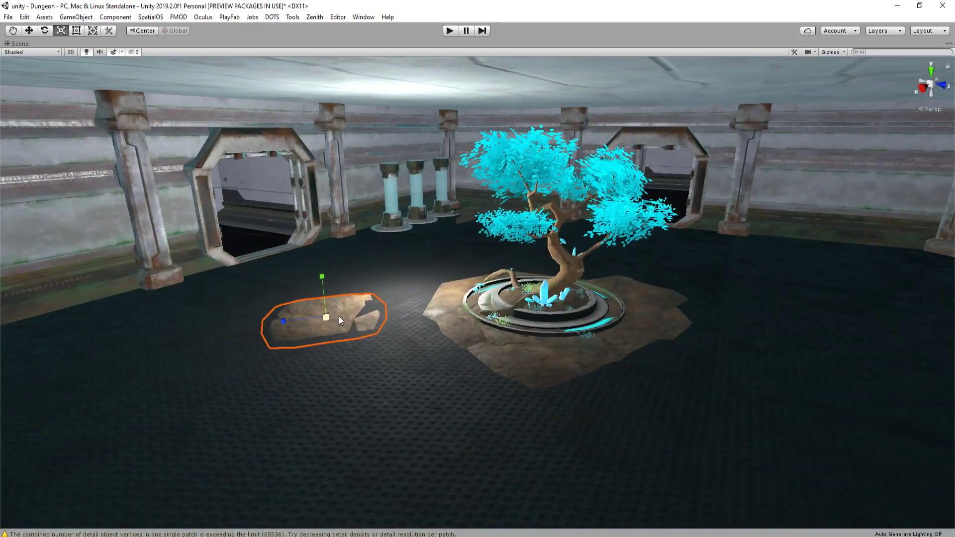
mouse_move(394, 296)
right_mouse_down()
mouse_move(447, 294)
mouse_move(327, 318)
mouse_move(416, 300)
mouse_move(381, 308)
right_mouse_up()
scroll(328, 319, "down", 2)
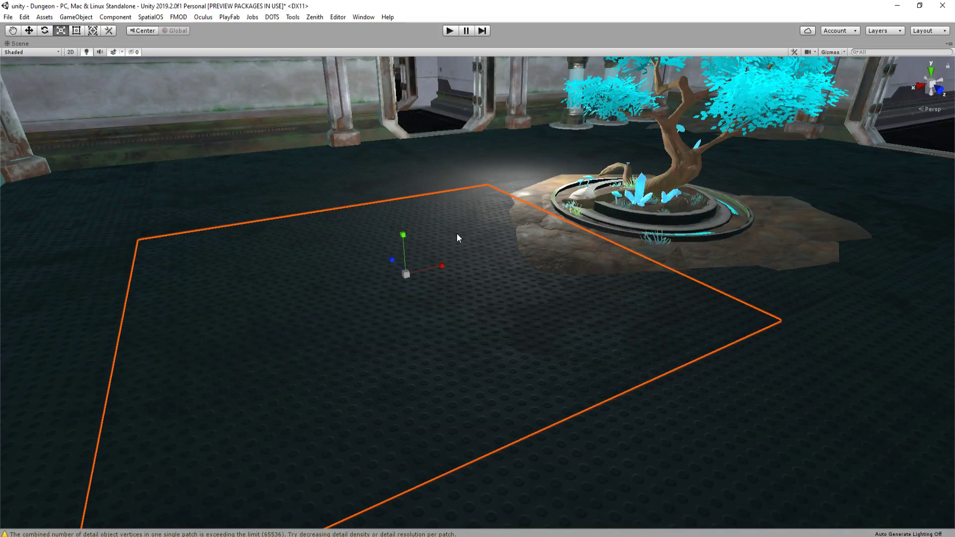
Try pulling a copy of the planter's edge soil mound onto the open floor, and delete it
right_click_drag(538, 246, 567, 237)
left_click(575, 236)
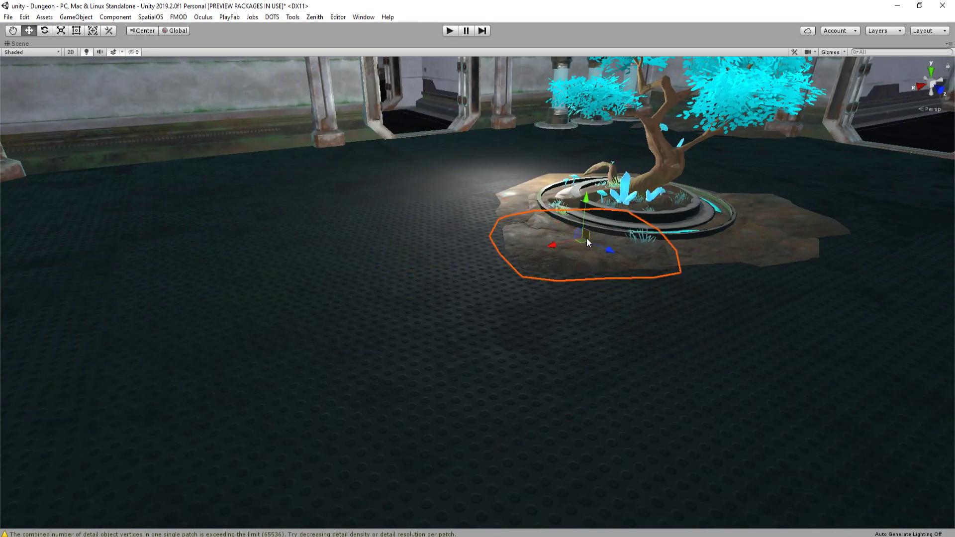
left_click_drag(587, 243, 394, 254)
key("Delete")
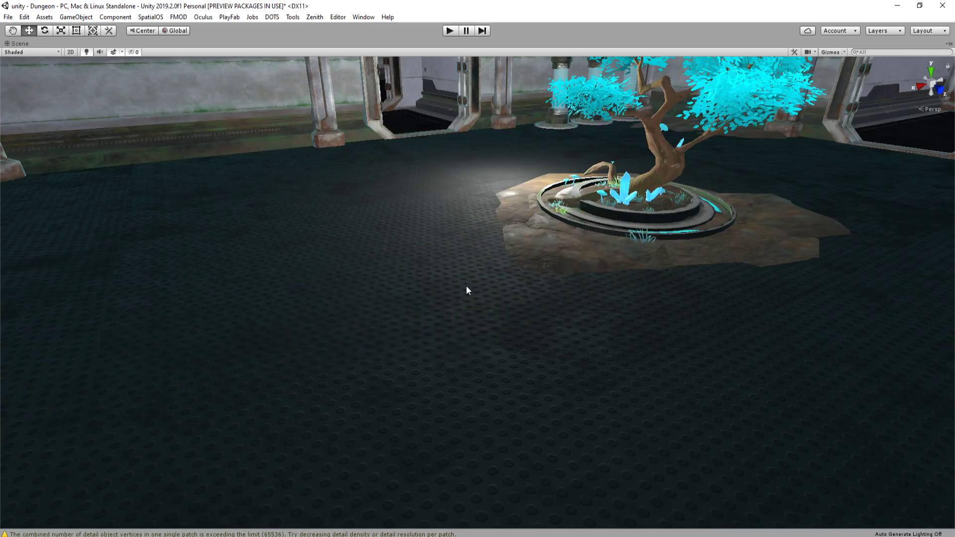
Restore the full editor layout and search the project assets for "leaf"
left_click(467, 286)
right_click_drag(467, 287, 511, 236)
right_click_drag(734, 213, 825, 130)
left_click(825, 131)
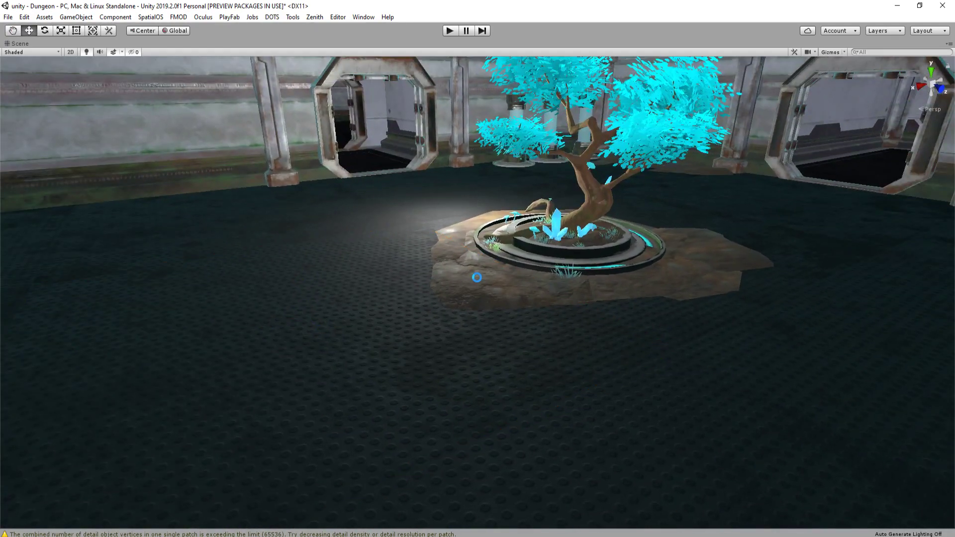
right_click_drag(453, 278, 477, 309)
left_click(477, 308)
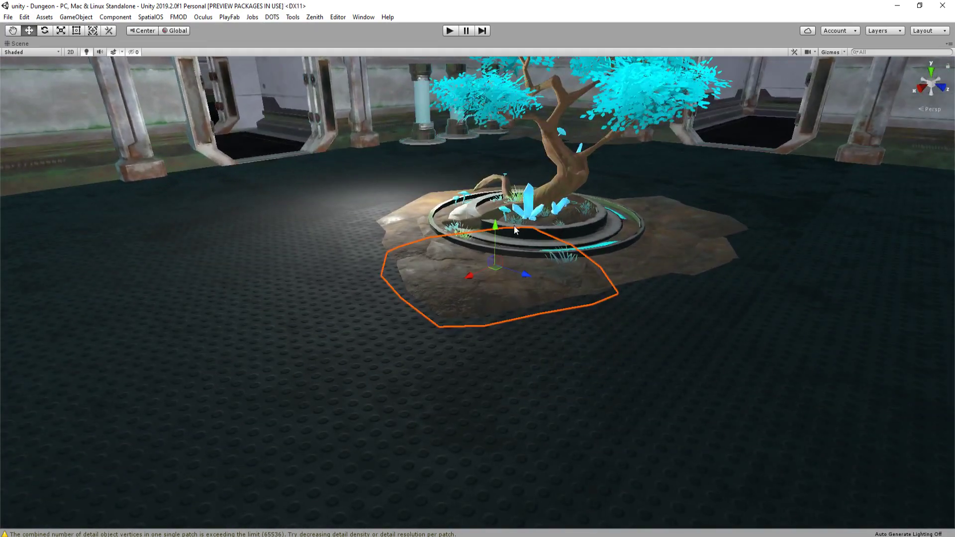
key("shift+space")
left_click(598, 107)
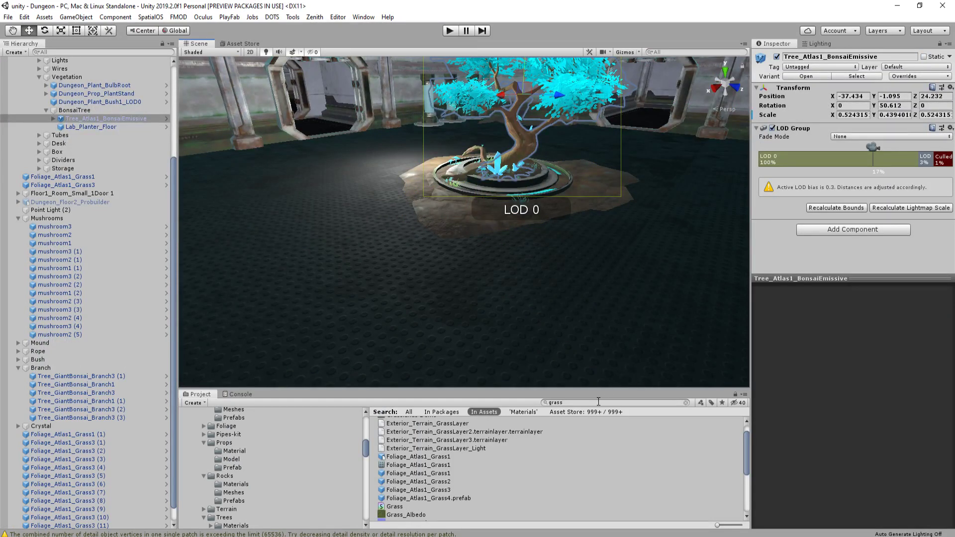
type("leaf")
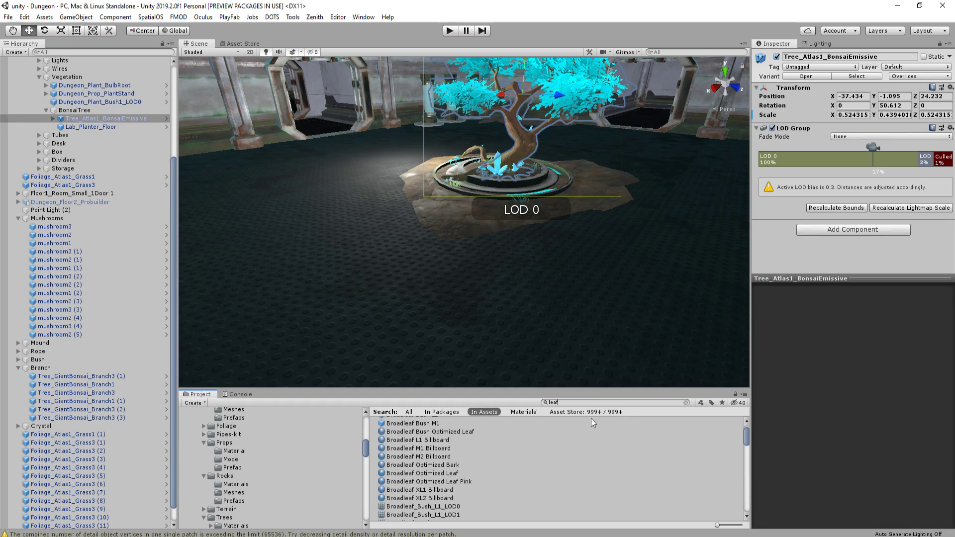
Compare the Leaf_Pile and Leaf_Pile2 prefabs and place Leaf_Pile on the soil outside the planter's outer ring
scroll(477, 453, "down", 10)
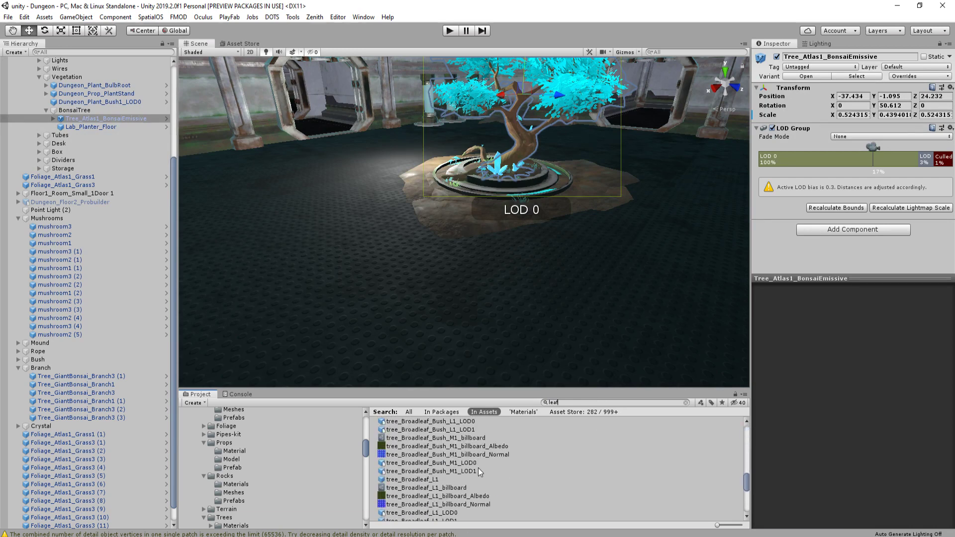
scroll(477, 472, "up", 6)
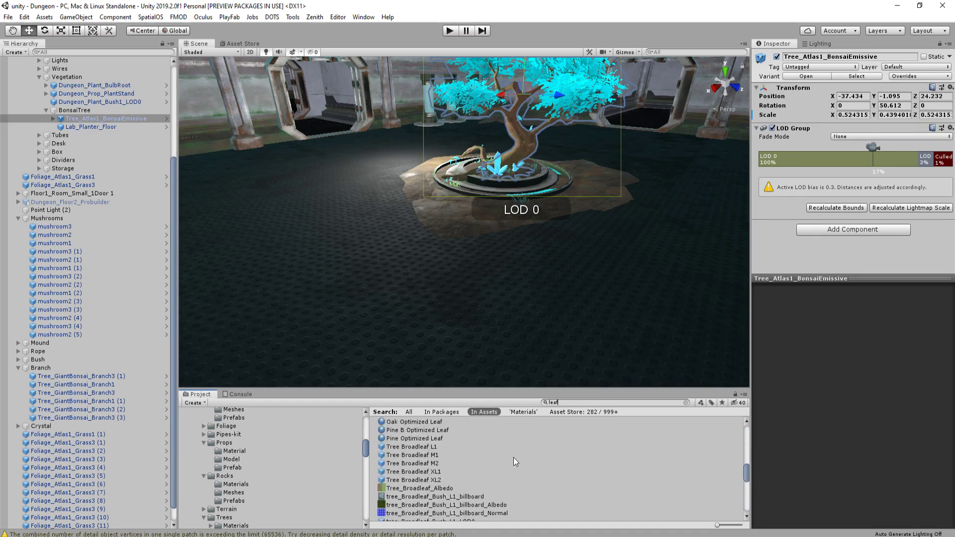
scroll(559, 449, "up", 2)
left_click(416, 443)
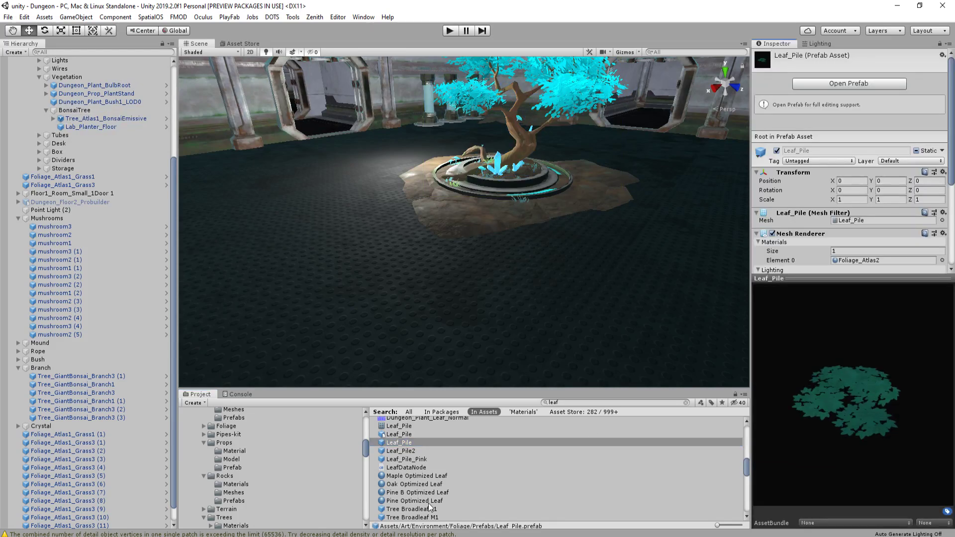
left_click(414, 451)
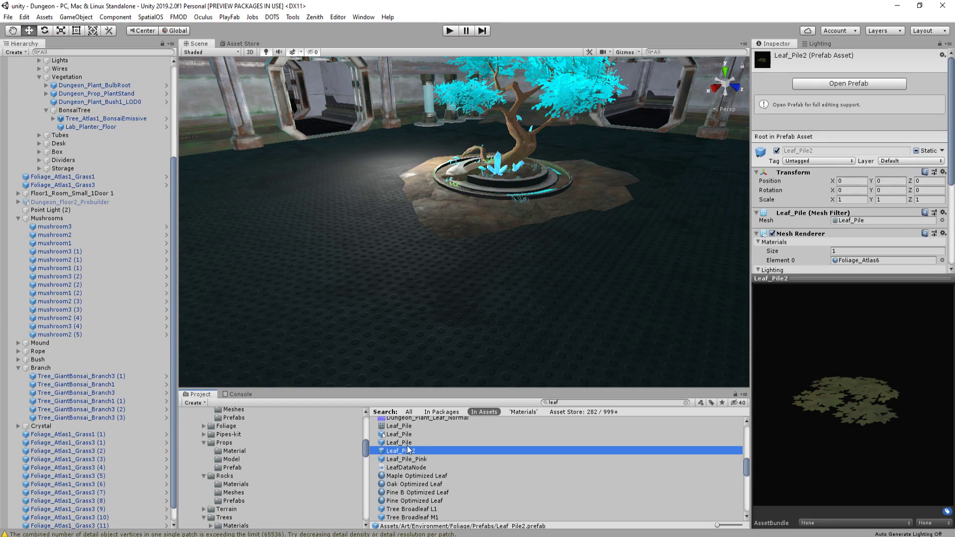
left_click_drag(407, 442, 470, 248)
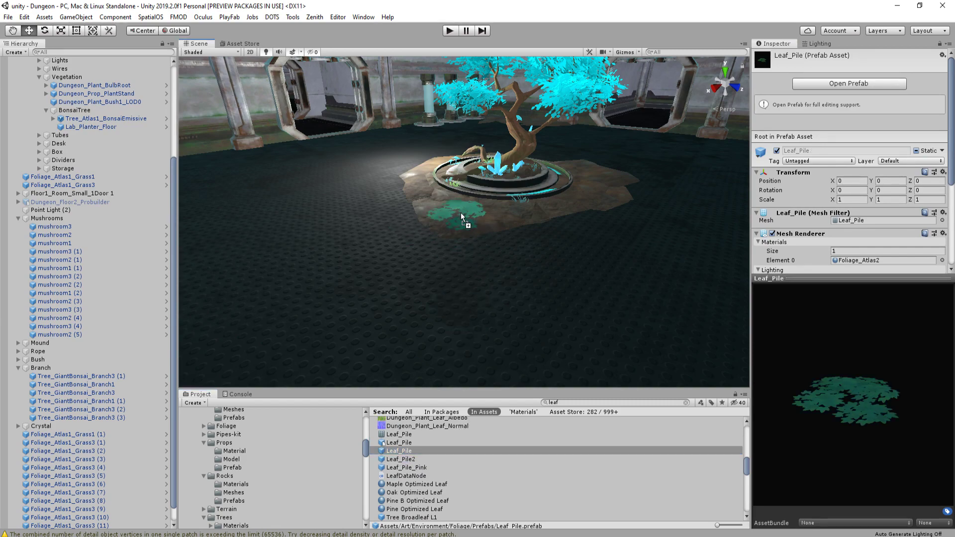
left_click_drag(460, 213, 461, 214)
Maximize the scene view and rescale the leaf pile uniformly on the soil mound
key("shift+space")
right_click_drag(523, 182, 467, 257)
key("w")
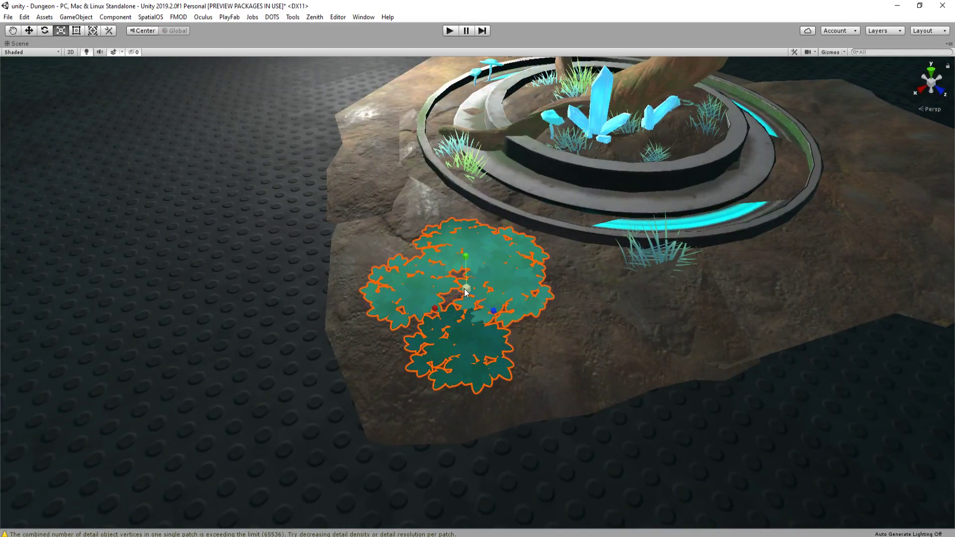
left_click_drag(465, 291, 489, 287)
key("w")
left_click(280, 325)
right_click_drag(280, 324, 487, 345)
Duplicate the leaf pile and place the copy on the soil at another side of the outer ring
left_click(519, 282)
left_click(490, 293)
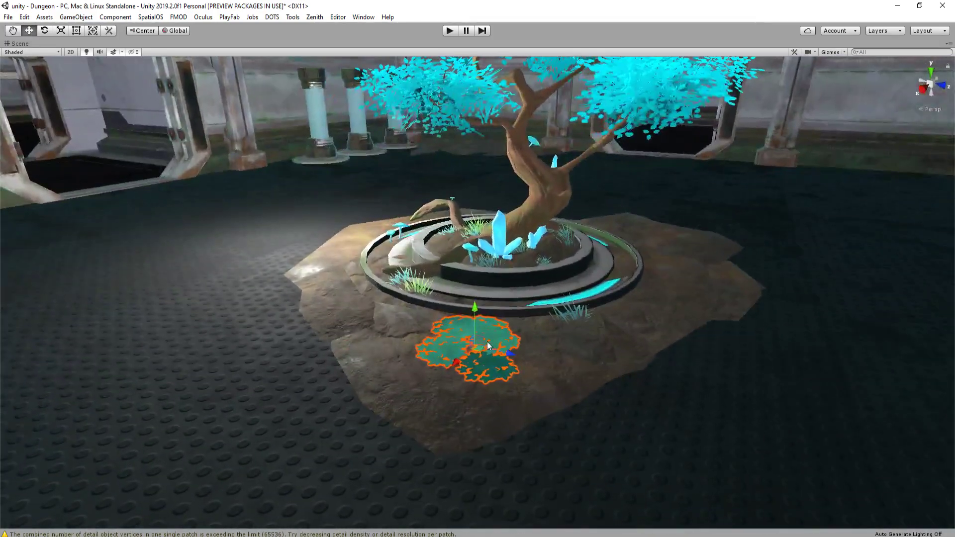
key("ctrl+d")
left_click_drag(481, 354, 652, 269)
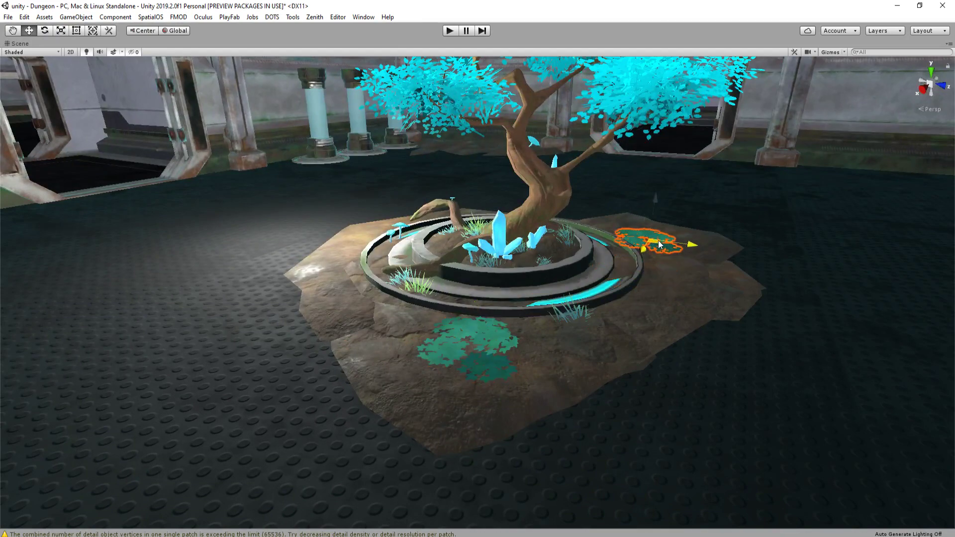
right_click_drag(658, 240, 619, 217)
right_click_drag(629, 236, 517, 269)
left_click_drag(540, 272, 564, 285)
Duplicate the second leaf pile, set the copy directly beside it on the soil and rotate it
left_click(649, 251)
right_click_drag(649, 251, 562, 223)
left_click(646, 357)
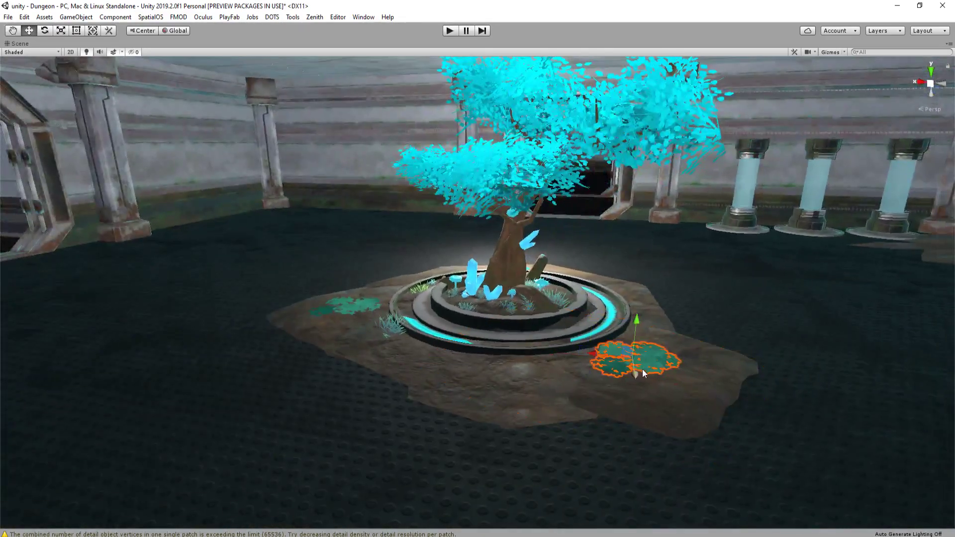
left_click_drag(634, 356, 712, 382)
key("e")
Move the leaf pile near the ring's grass tuft across to the two neighbouring piles to form one cluster
left_click(359, 306)
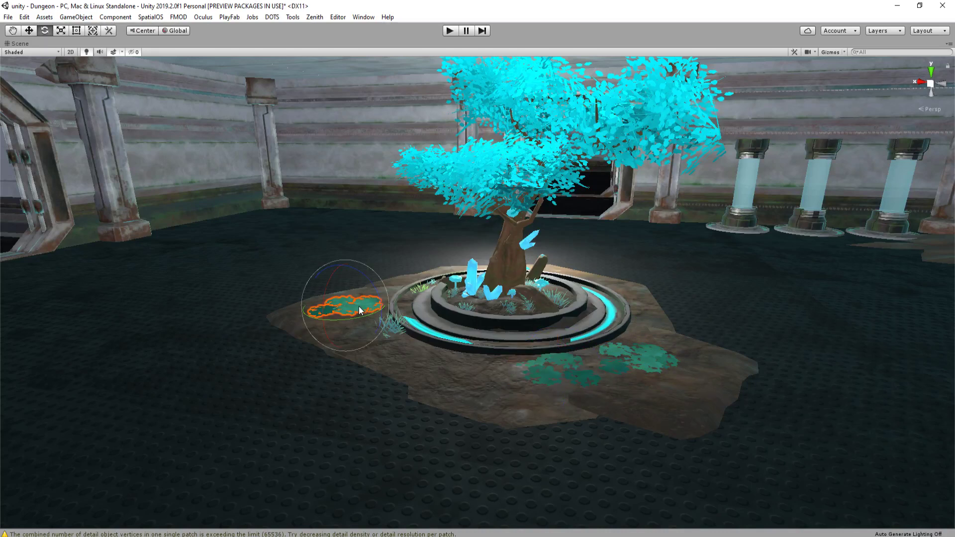
key("w")
left_click_drag(348, 315, 622, 313)
left_click(649, 324)
scroll(473, 417, "up", 5)
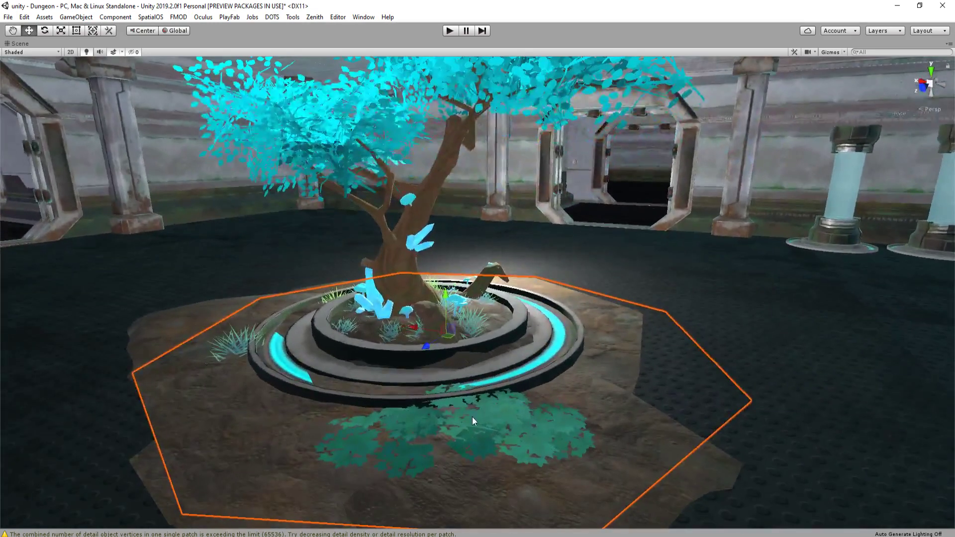
Move the selected leaf pile to the outer edge of the cluster, adjust its rotation and scale, and set its height on the soil
left_click(506, 394)
left_click(457, 368)
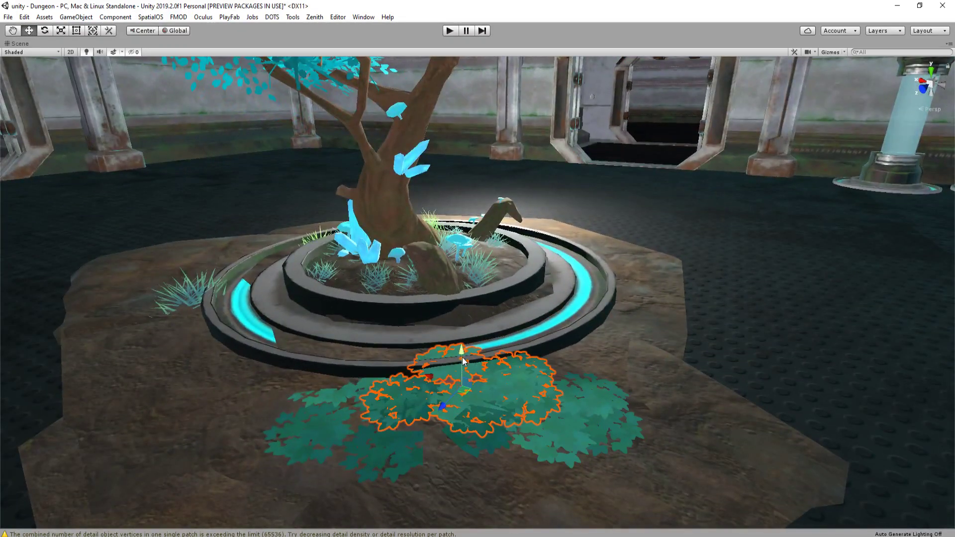
left_click_drag(461, 351, 463, 359)
left_click_drag(463, 401, 345, 424)
key("e")
key("r")
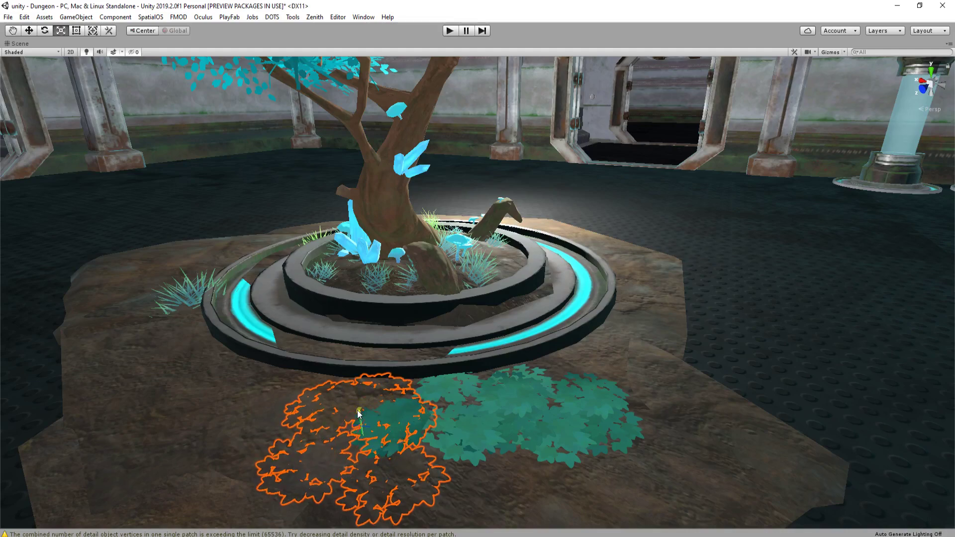
key("w")
left_click_drag(362, 405, 363, 400)
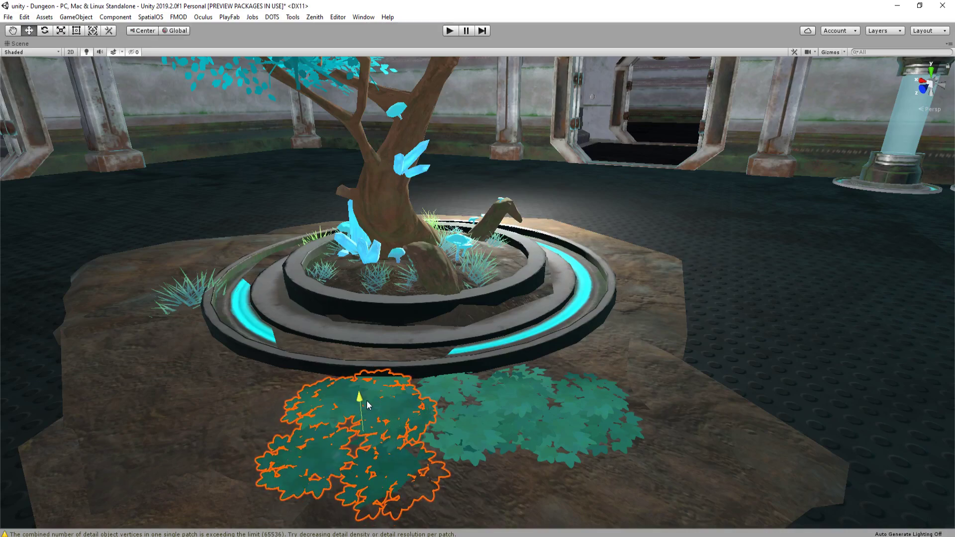
Select another leaf pile in the cluster and locate its Foliage_Atlas2 material in the project assets
left_click(490, 399)
right_click_drag(497, 398, 544, 346)
key("s")
left_click(581, 359)
key("s")
left_click(497, 356)
key("shift+space")
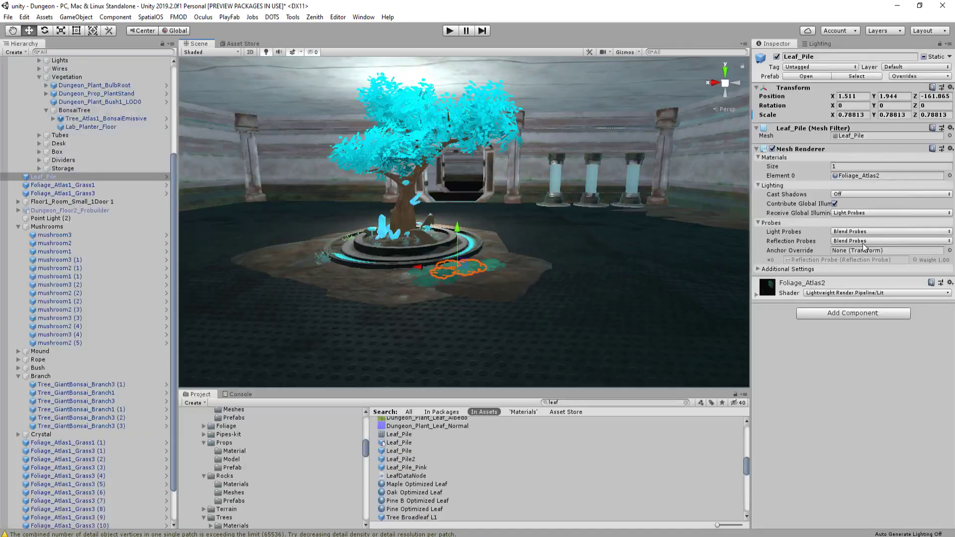
left_click(756, 294)
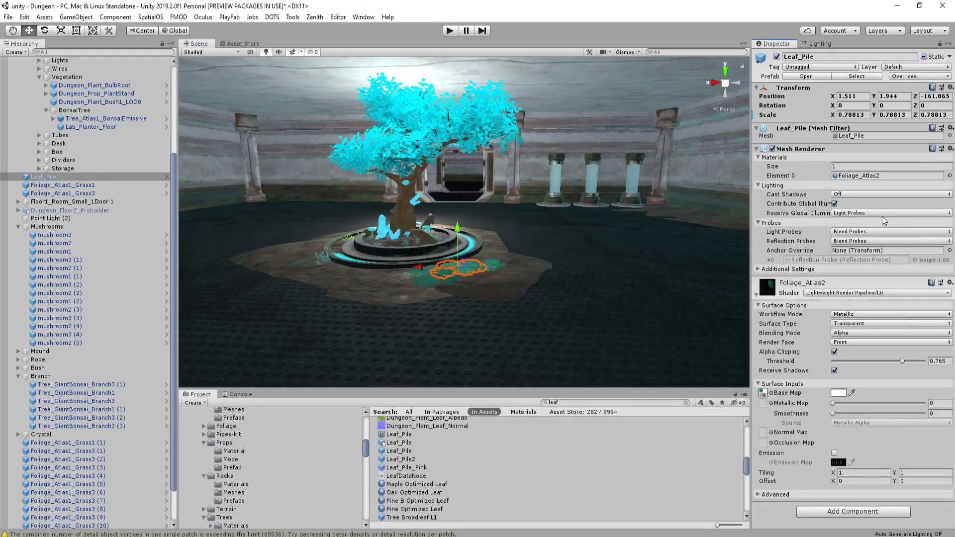
left_click(882, 176)
left_click(425, 463)
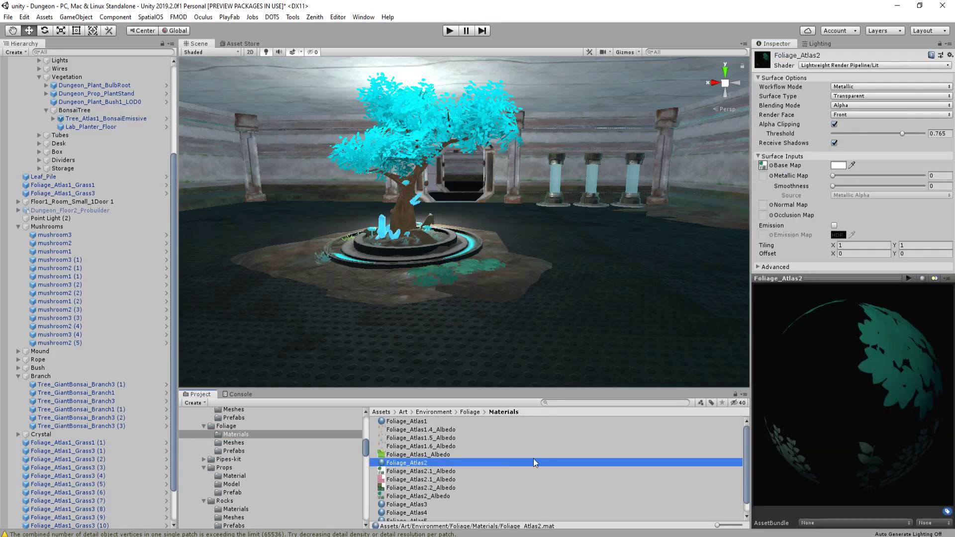
Duplicate the Foliage_Atlas2 material and rename the copy Foliage_Atlas2_Emissive
key("Down")
key("Down")
key("Down")
key("Down")
key("Down")
key("Down")
key("Down")
key("Down")
key("Down")
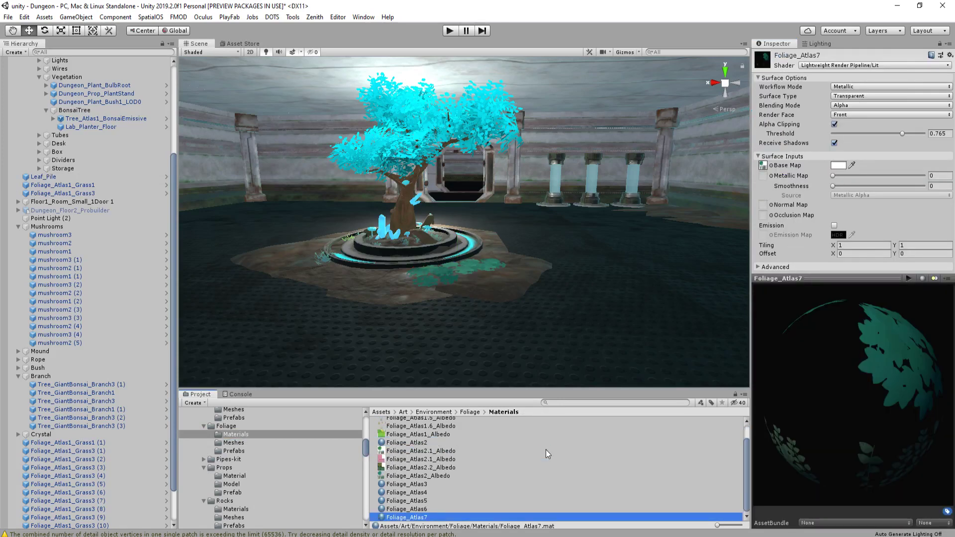
key("F2")
key("End")
key("BackSpace")
type("2")
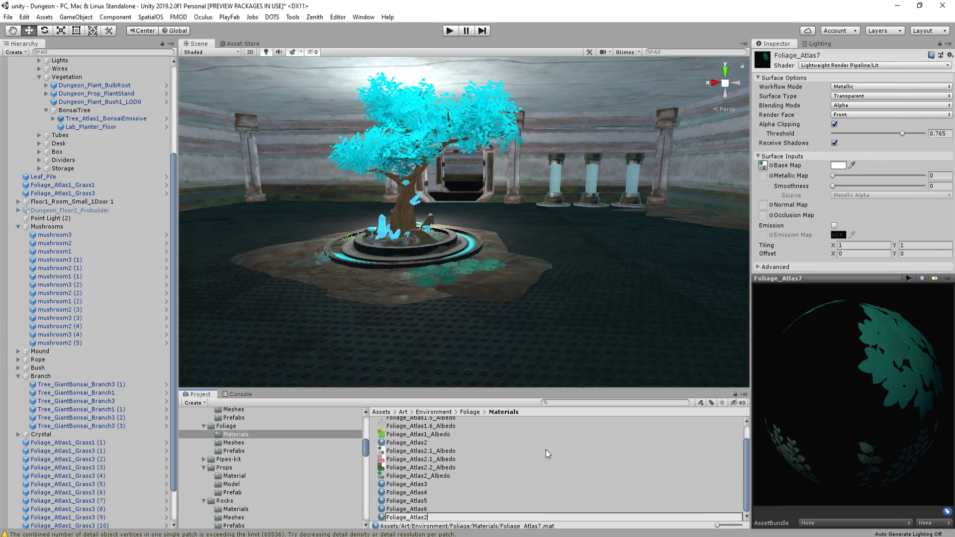
type("_Emissive")
key("Return")
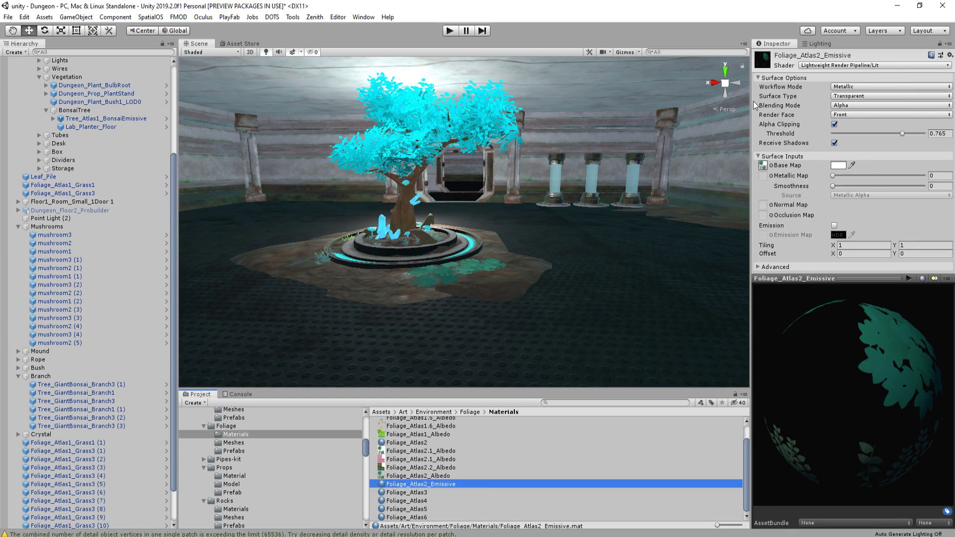
Enable emission on Foliage_Atlas2_Emissive and set the emission colour to a teal with H 189, S 100 and V 57
left_click_drag(477, 250, 490, 249, "alt")
key("w")
right_click_drag(490, 248, 453, 280)
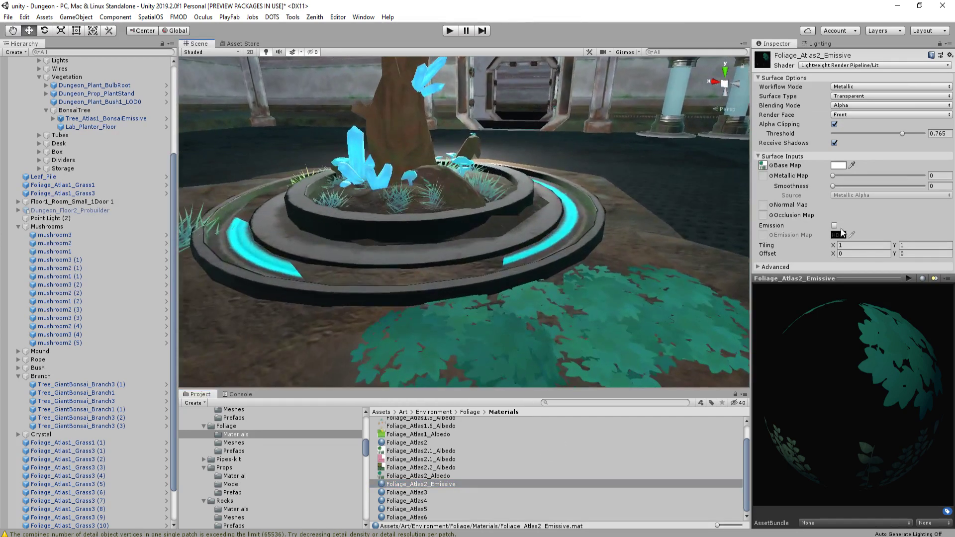
left_click(834, 227)
left_click_drag(886, 321, 846, 308)
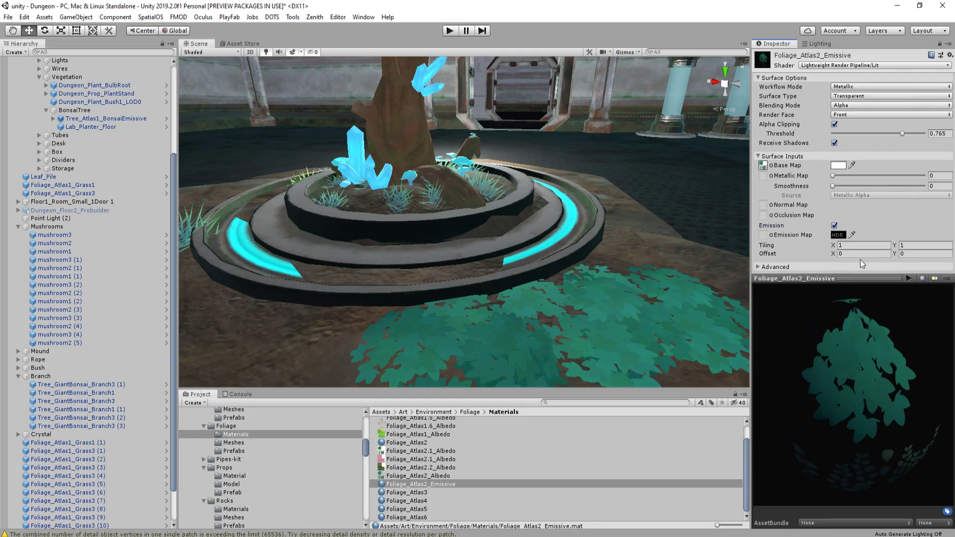
left_click(837, 235)
left_click(572, 261)
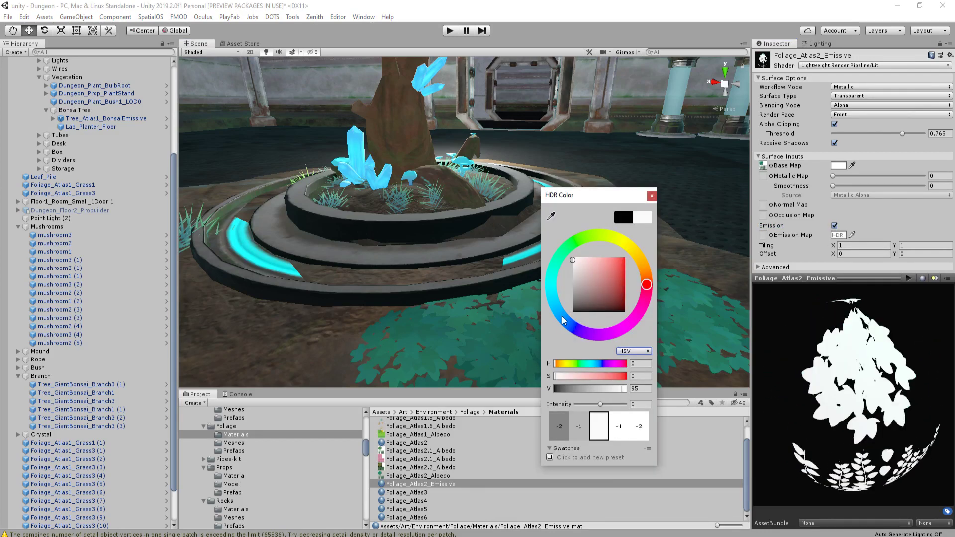
left_click_drag(562, 319, 551, 294)
left_click_drag(599, 267, 633, 257)
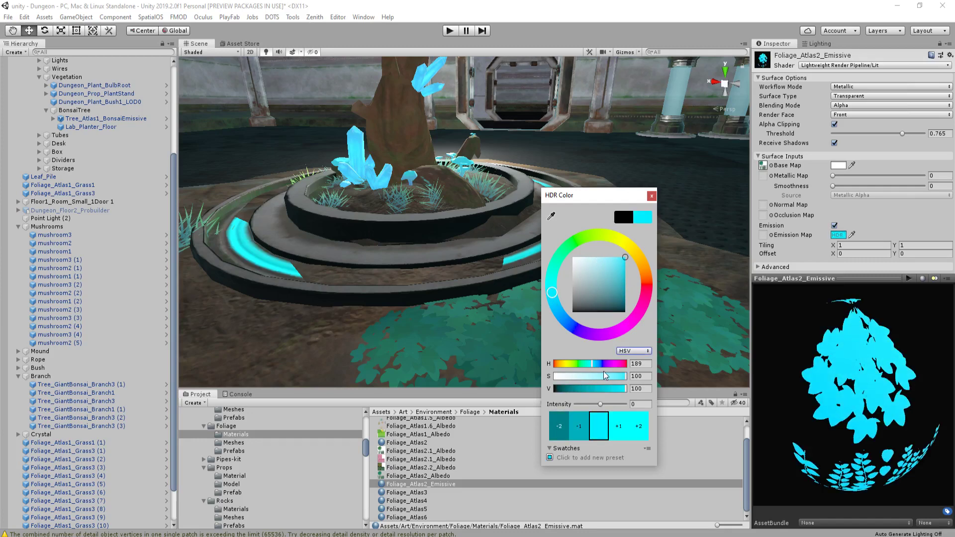
left_click_drag(588, 402, 602, 405)
left_click(651, 196)
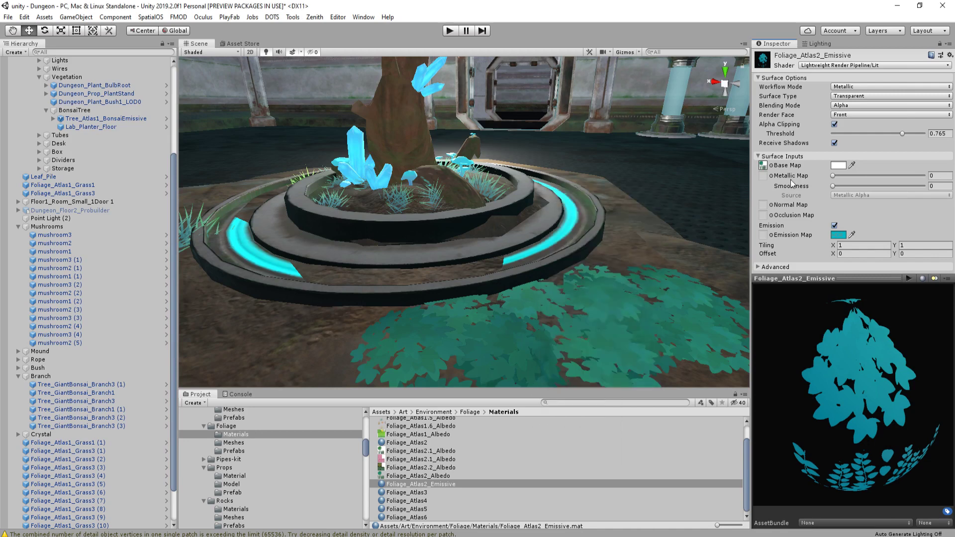
Turn off the material's emission and tint its base map light blue with hexadecimal colour 26D5FF
left_click(834, 226)
left_click(837, 165)
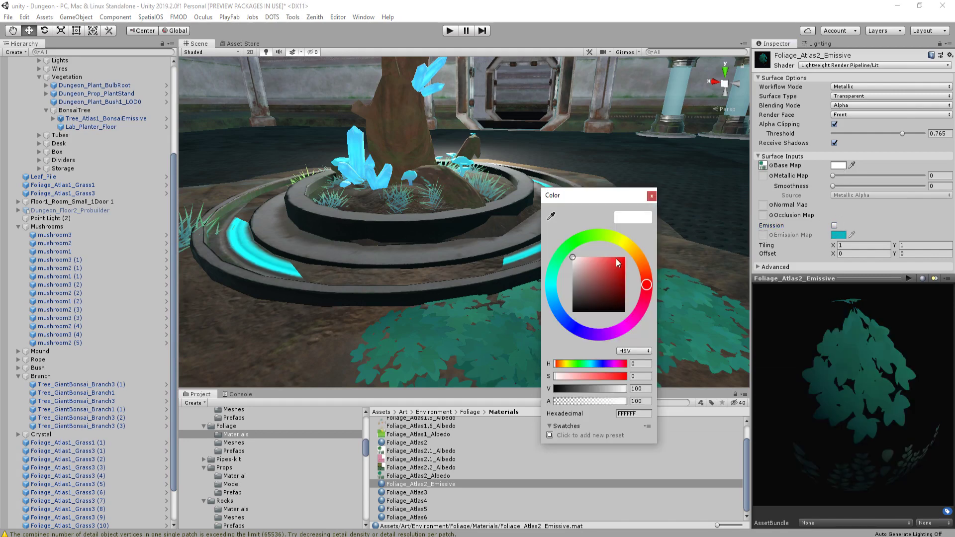
left_click(554, 281)
left_click_drag(580, 260, 620, 252)
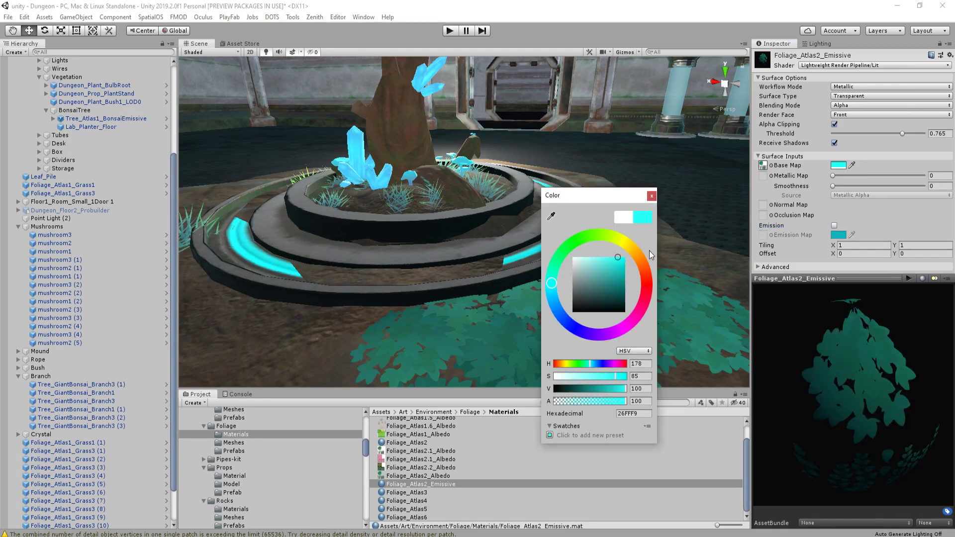
mouse_move(550, 293)
left_mouse_down()
mouse_move(554, 306)
mouse_move(552, 295)
left_mouse_up()
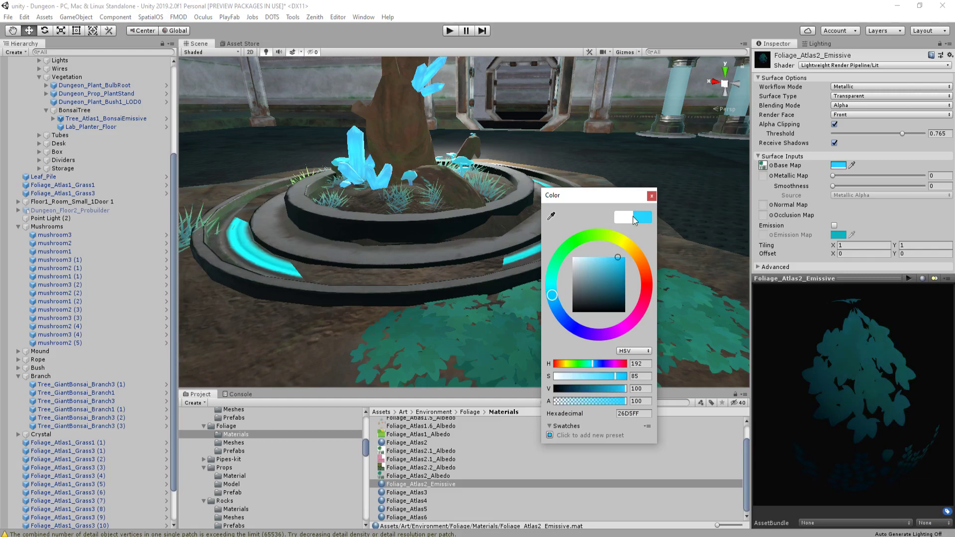
left_click(651, 196)
Apply the Foliage_Atlas2_Emissive material to the leaf piles on the soil beside the planter
scroll(547, 323, "up", 3)
left_click_drag(446, 484, 498, 314)
left_click_drag(426, 485, 602, 332)
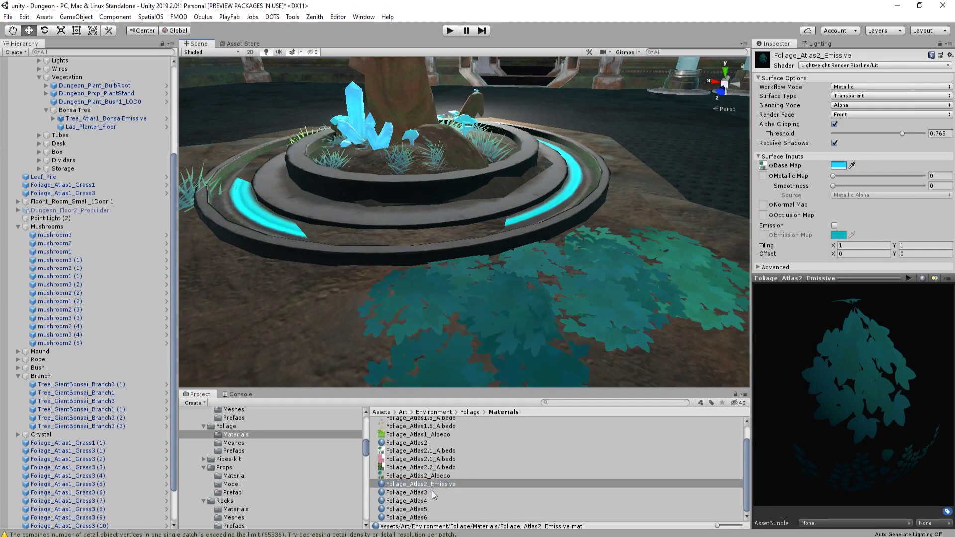
scroll(675, 282, "down", 5)
left_click_drag(674, 282, 662, 204, "alt")
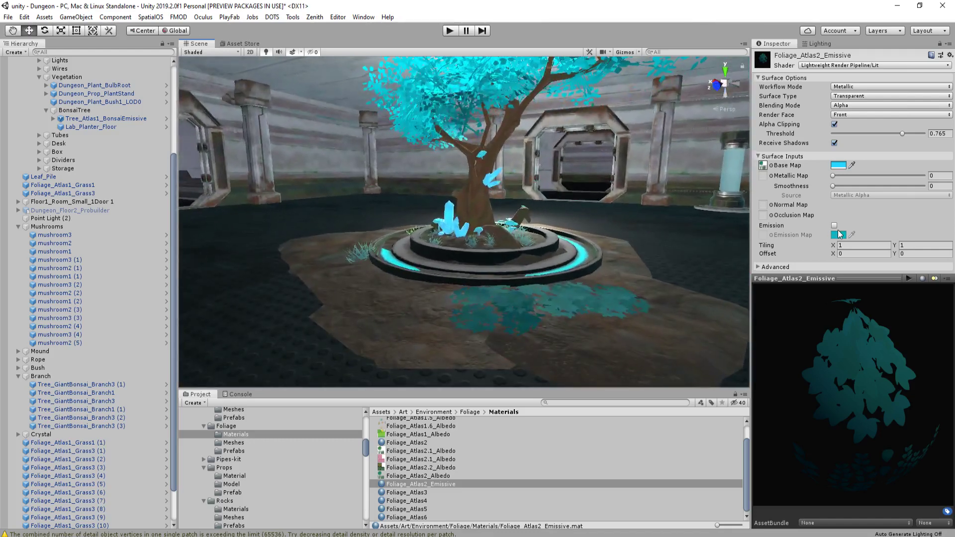
Turn the material's emission back on and try emission intensities of 0.5, 1 and 100
left_click(835, 226)
left_click(838, 235)
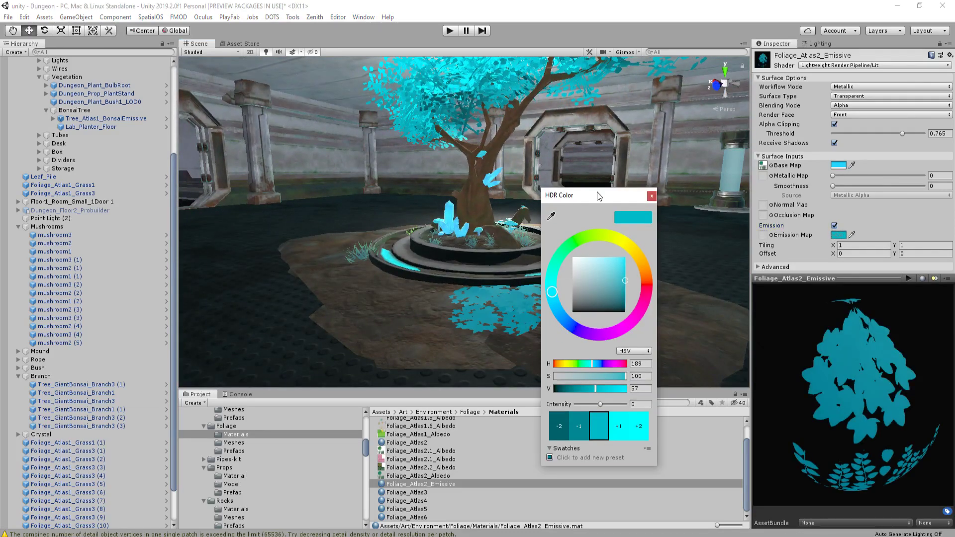
left_click_drag(598, 196, 223, 208)
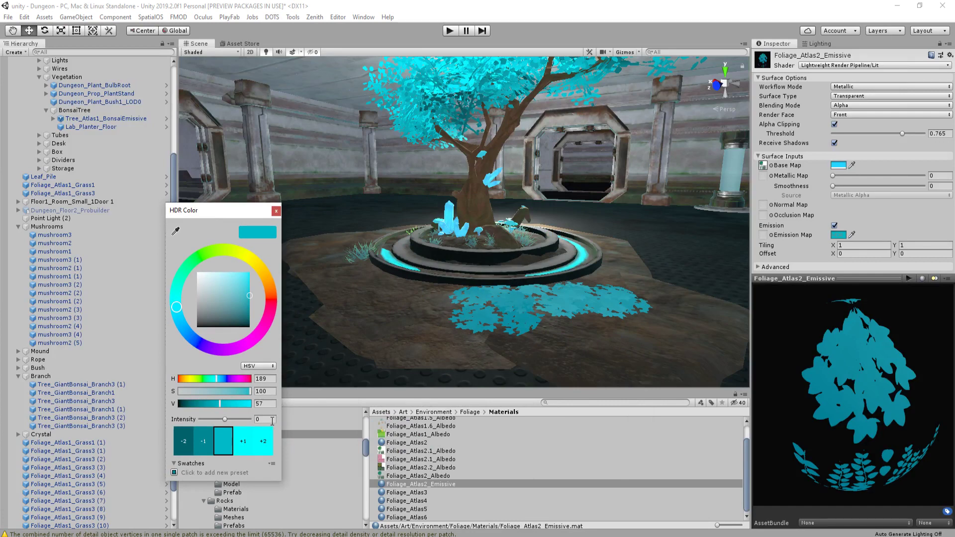
type(".0")
key("ctrl+a")
type(".5")
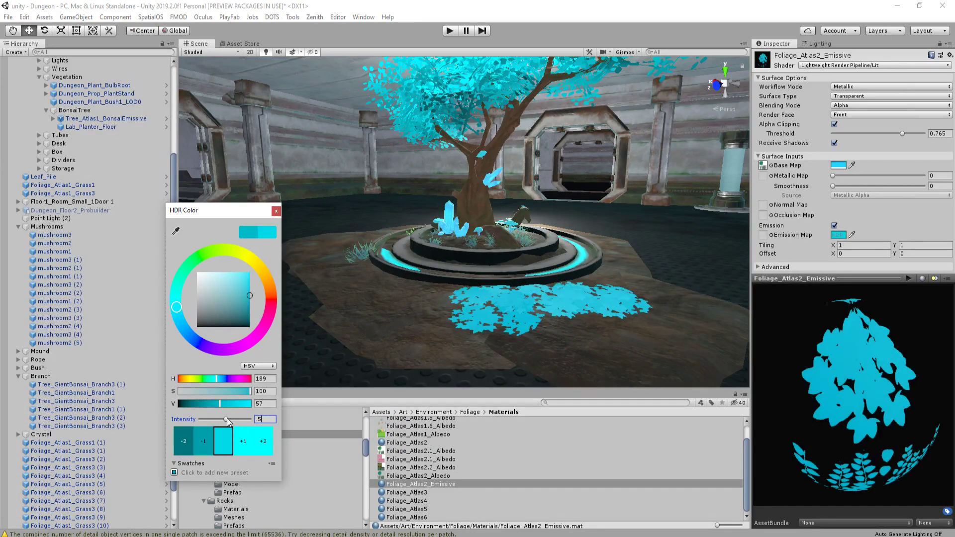
key("ctrl+a")
type("1")
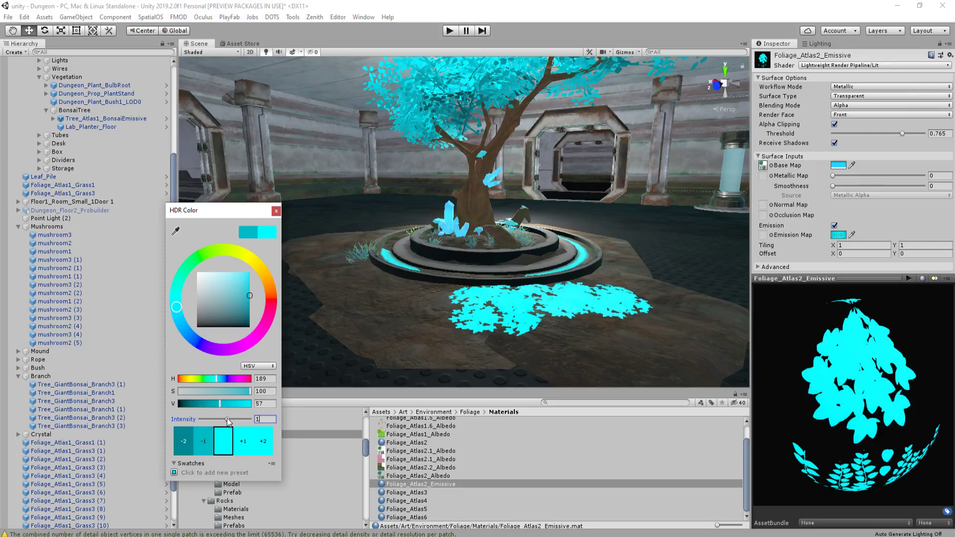
type("100")
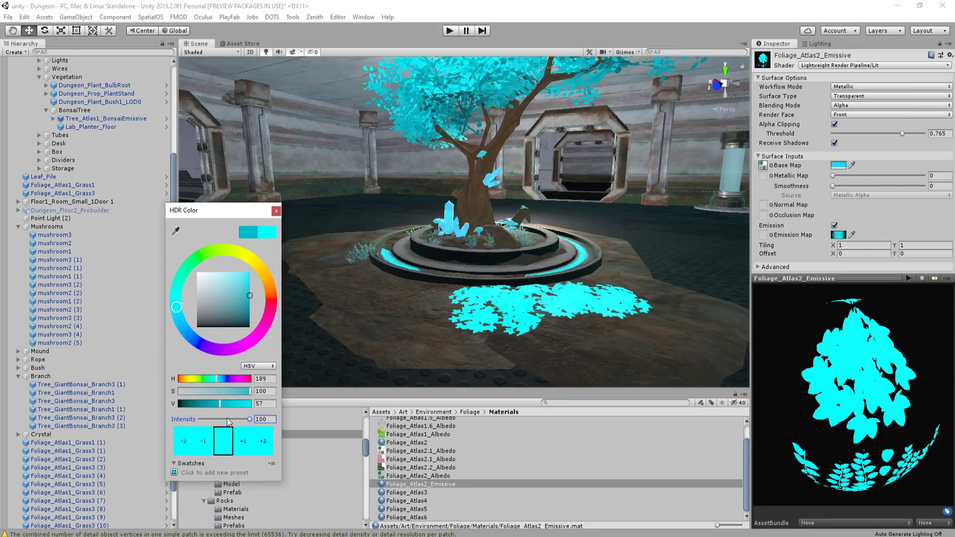
Set the emission intensity to 0.75 and darken the emission colour to H 189, S 100, V 20
type(".")
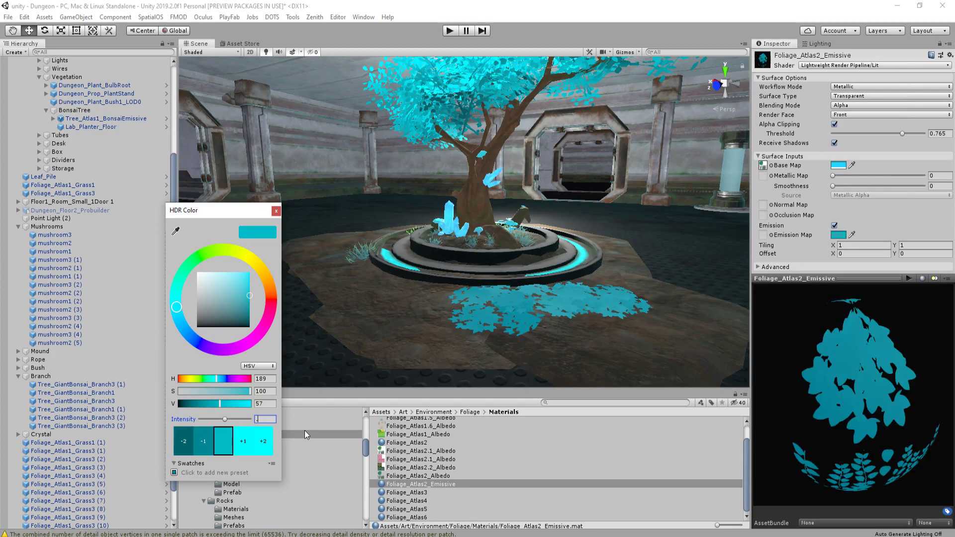
type("75")
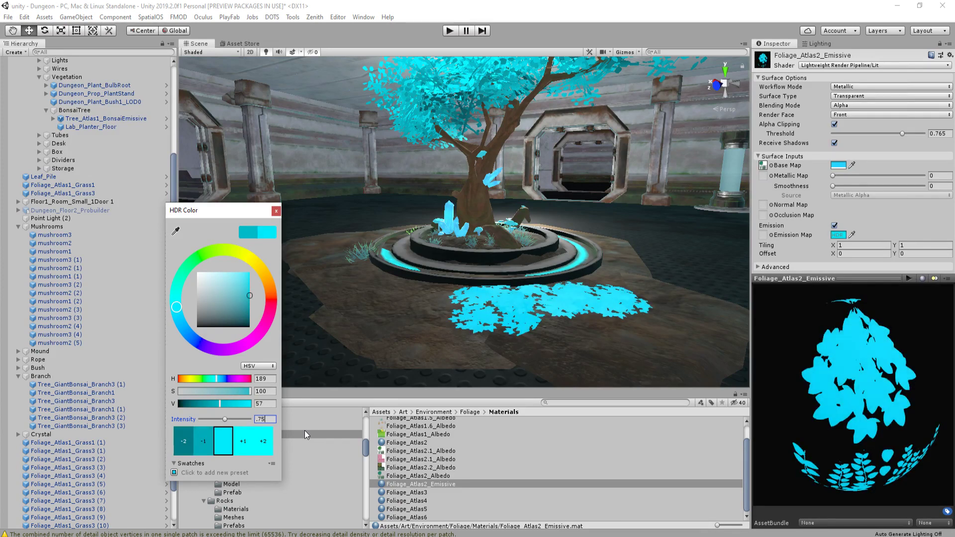
mouse_move(252, 296)
left_mouse_down()
mouse_move(222, 286)
mouse_move(240, 272)
mouse_move(256, 308)
mouse_move(265, 306)
left_mouse_up()
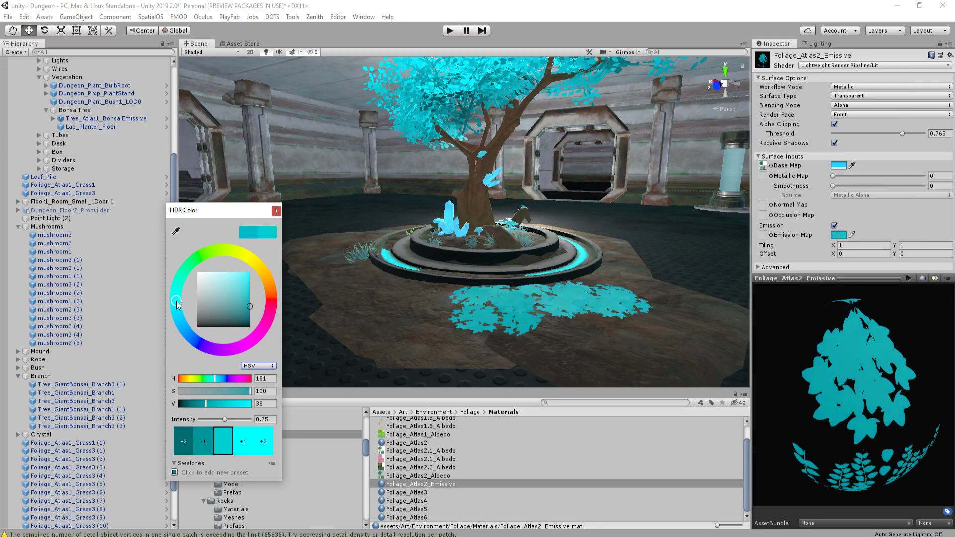
left_click_drag(244, 311, 254, 320)
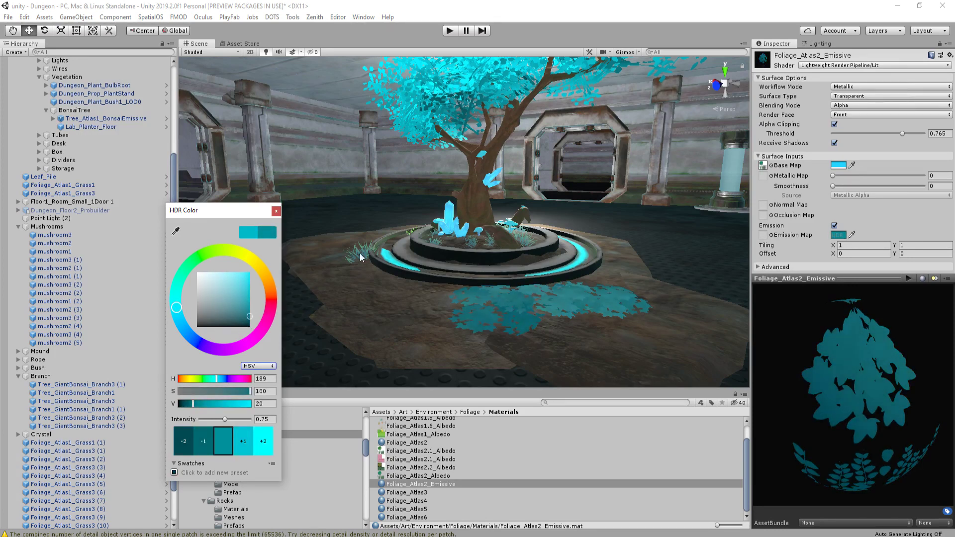
Examine the recoloured leaf piles around the bonsai planter from near and far, including in the maximized scene view
right_click_drag(360, 258, 499, 162)
key("s")
key("a")
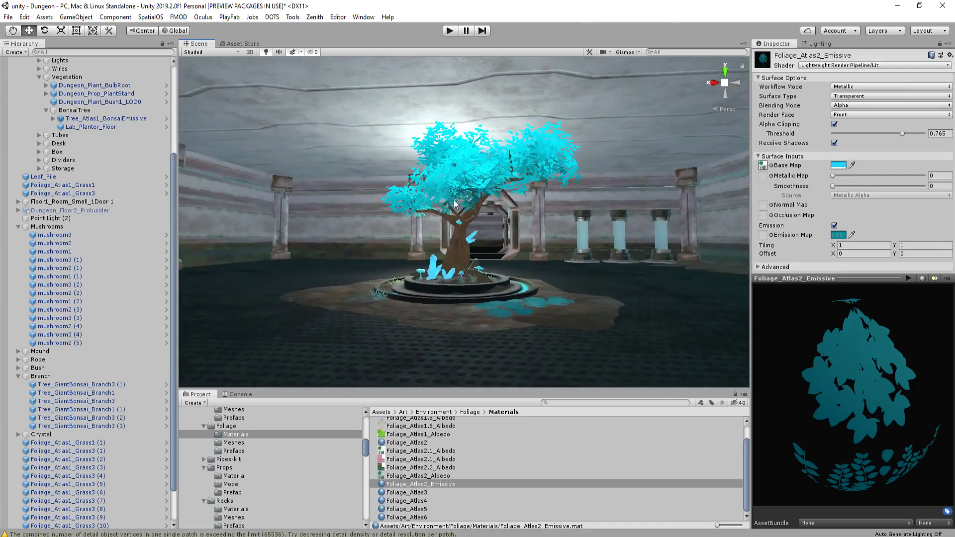
key("w")
right_click_drag(461, 200, 433, 223)
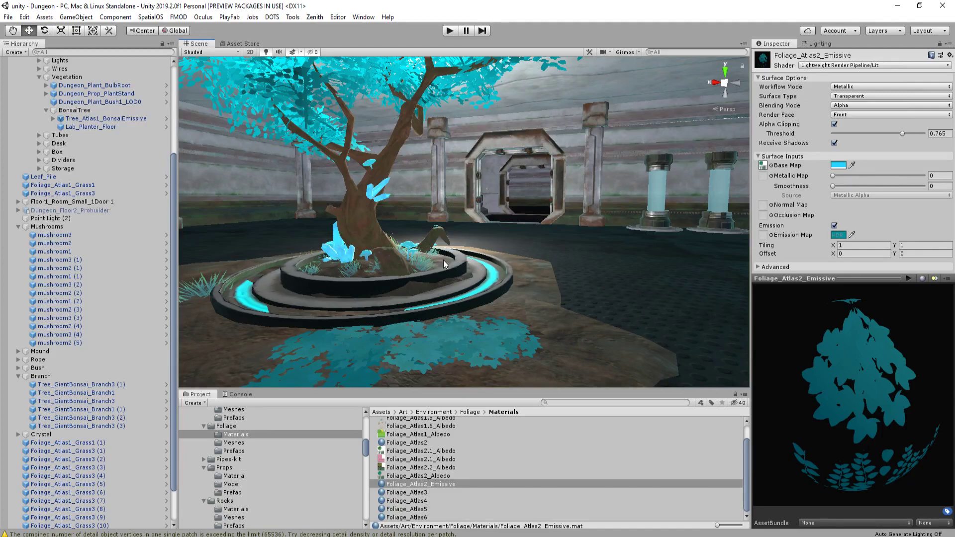
key("s")
right_click_drag(443, 261, 468, 285)
key("shift+space")
key("w")
key("d")
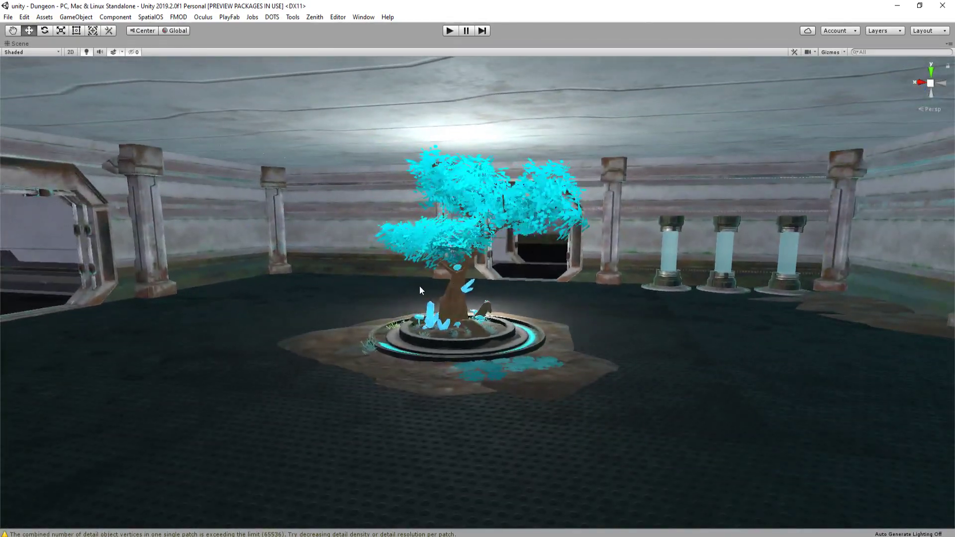
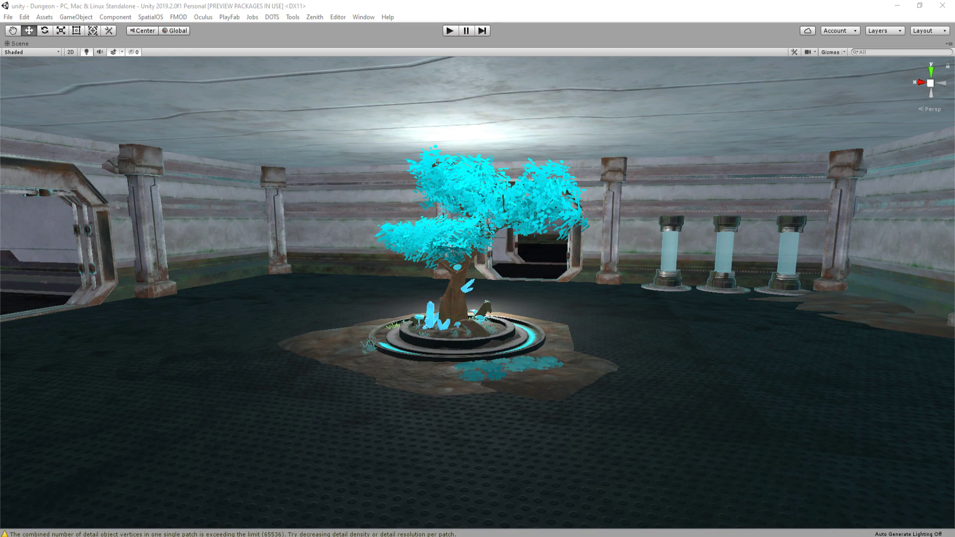
Restore the full editor layout and collapse the expanded Dungeon_Floor2, Mushrooms, Branch and Crystal groups in the hierarchy
right_click_drag(663, 258, 523, 270)
scroll(540, 271, "down", 1)
scroll(527, 269, "up", 1)
key("shift+space")
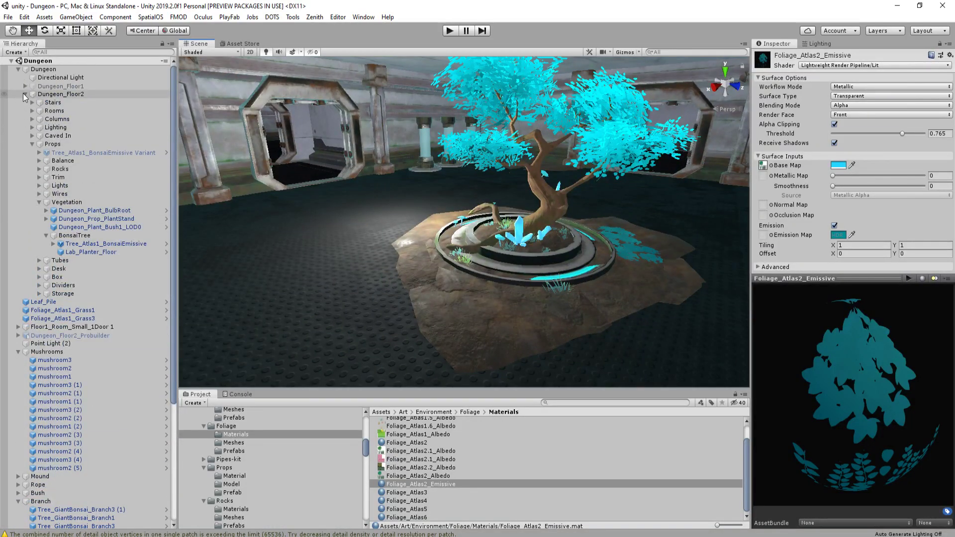
left_click(25, 95)
left_click(18, 153)
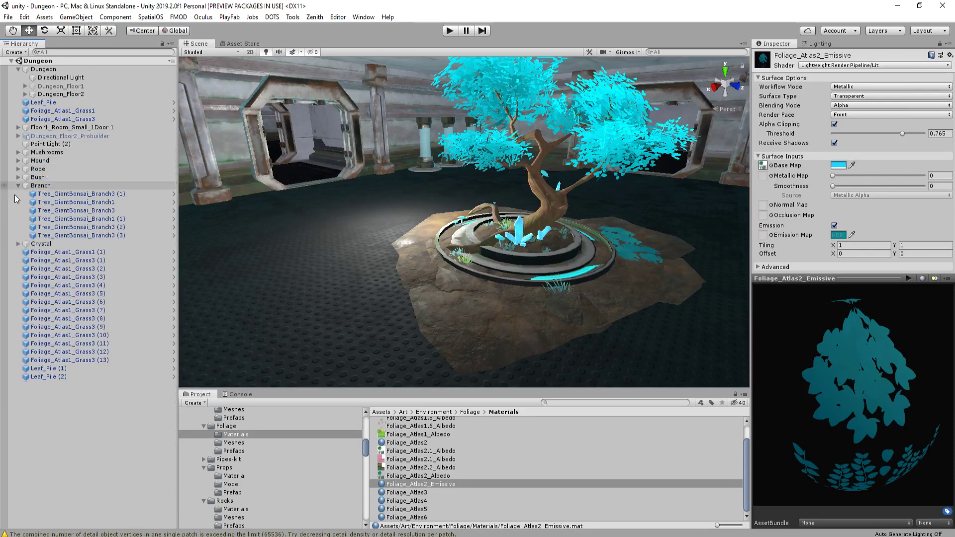
left_click(19, 243)
left_click(75, 194)
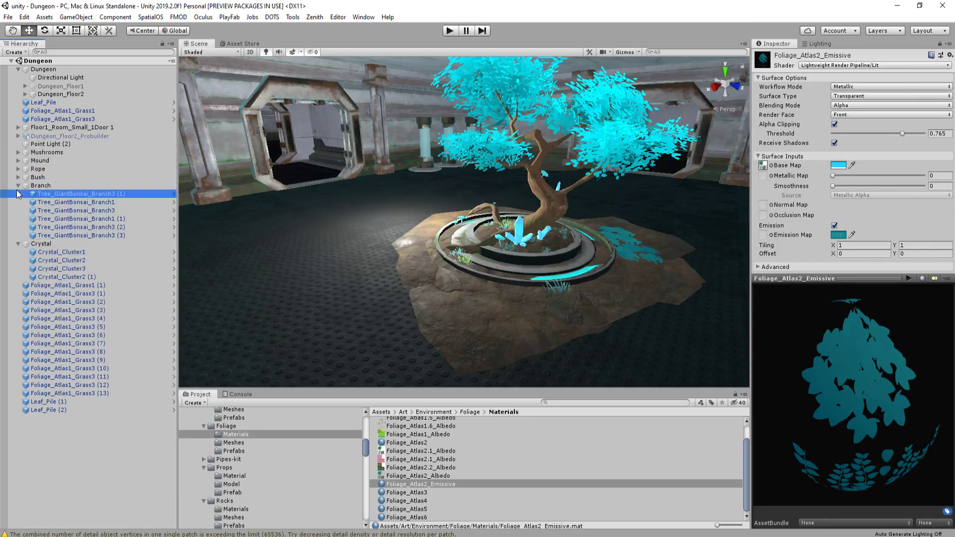
left_click(18, 185)
left_click(18, 194)
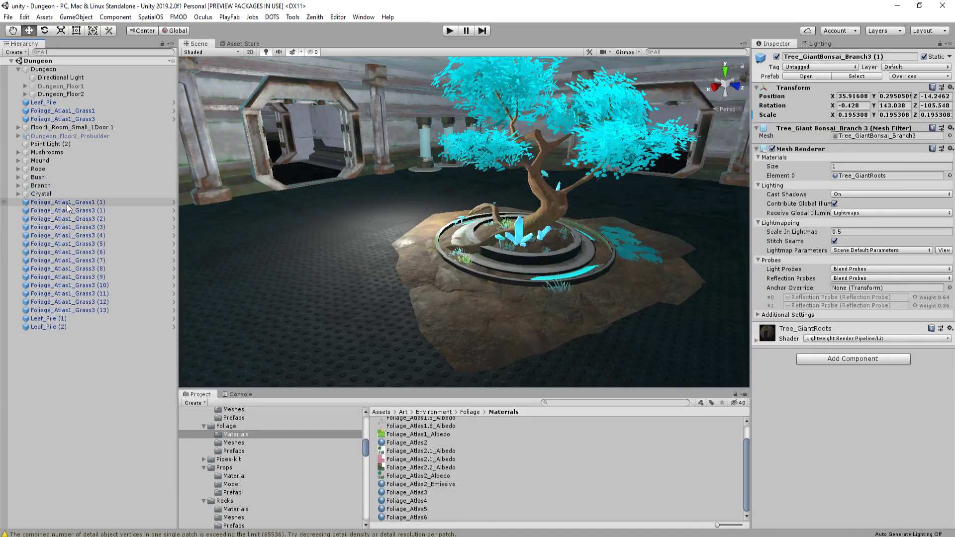
Create an empty object named Grass in the Dungeon scene
right_click(56, 357)
left_click(122, 242)
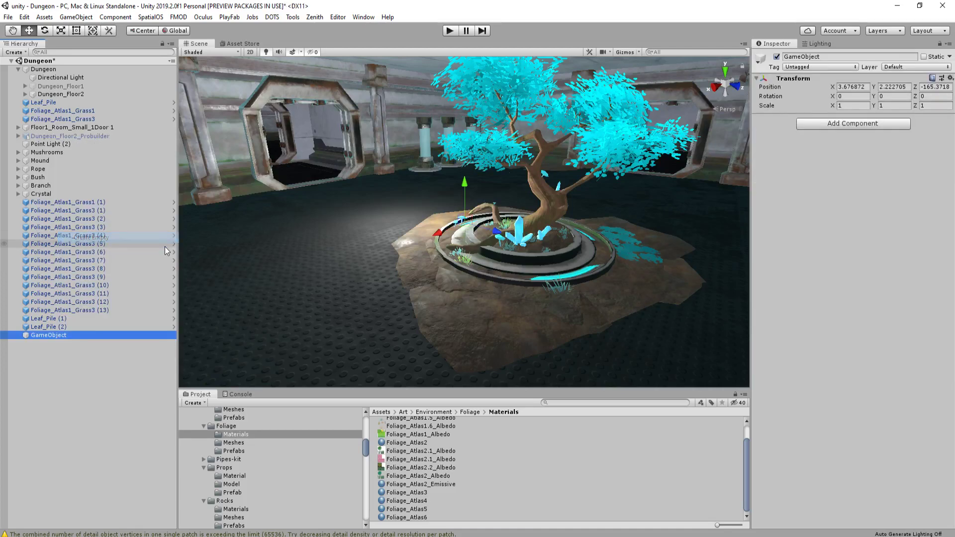
type("Grass")
key("Return")
Move all Foliage_Atlas1_Grass1 and Foliage_Atlas1_Grass3 objects into the Grass object and collapse it
left_click(75, 201)
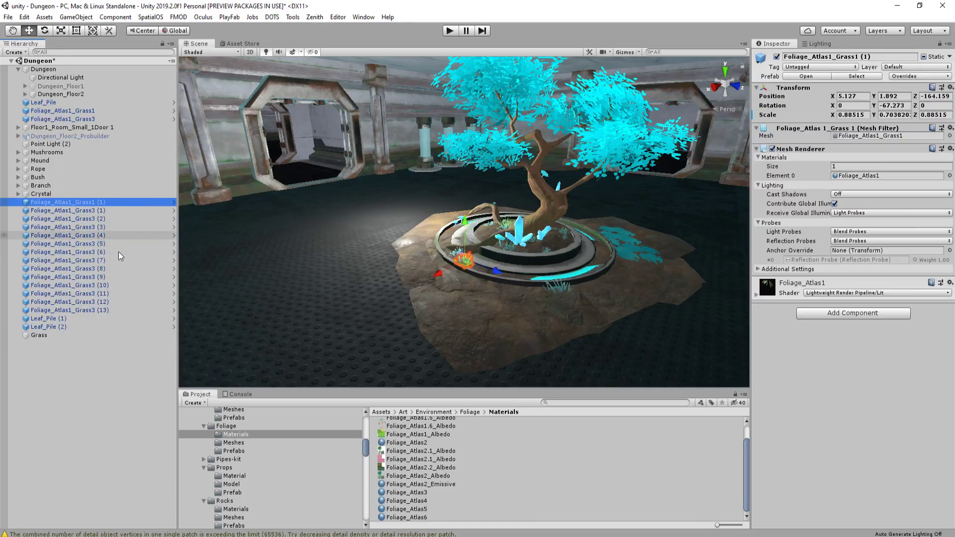
left_click(96, 308, "shift")
left_click_drag(95, 306, 38, 335)
left_click(80, 119)
left_click(80, 111, "shift")
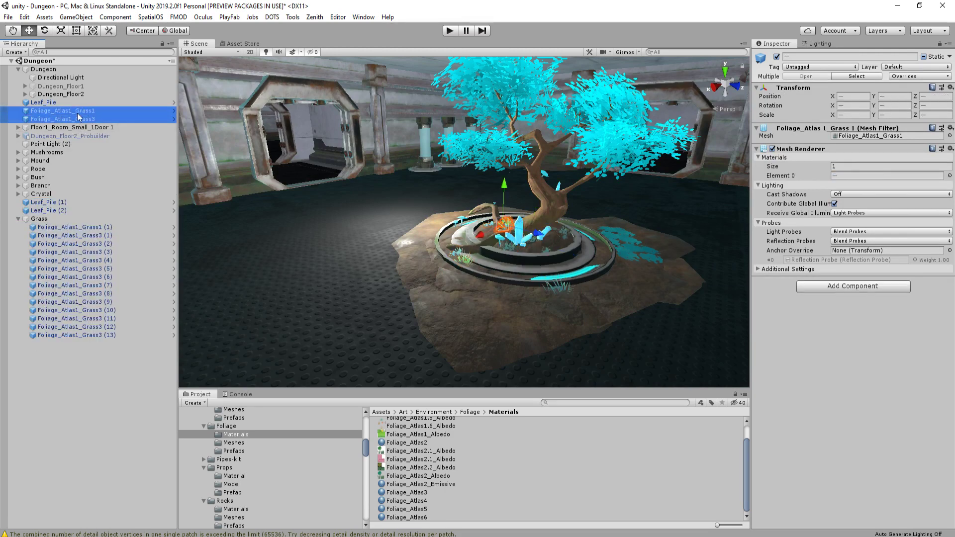
left_click_drag(80, 111, 73, 224)
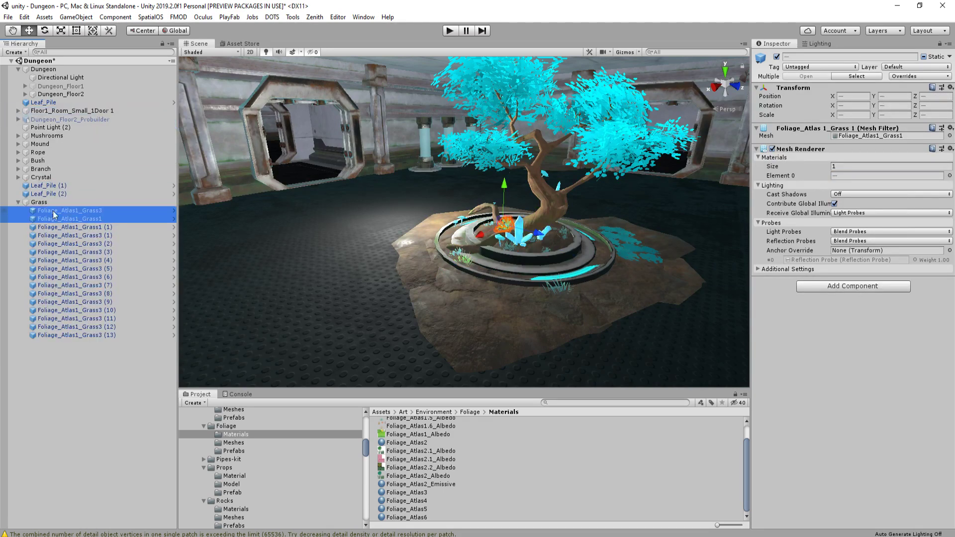
left_click(18, 204)
Create another empty object named Leaf_Pile in the scene
right_click(41, 252)
left_click(139, 356)
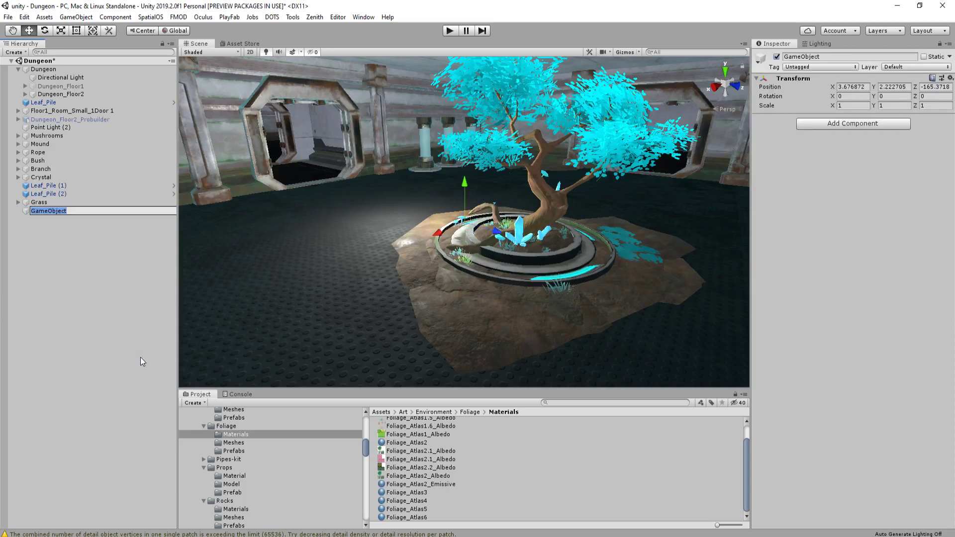
type("Leaf_Pile")
key("Return")
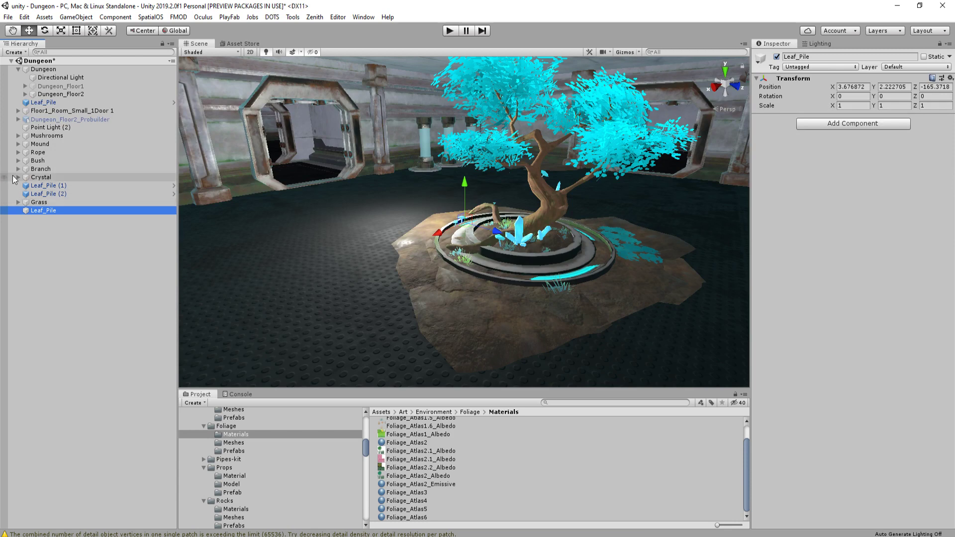
Move Leaf_Pile, Leaf_Pile (1) and Leaf_Pile (2) into the empty Leaf_Pile object, collapse it and save the scene
key("Up")
key("Up")
key("Up")
key("Up")
key("Up")
key("Up")
key("Up")
key("Up")
key("Up")
key("Up")
key("Up")
key("Up")
key("Up")
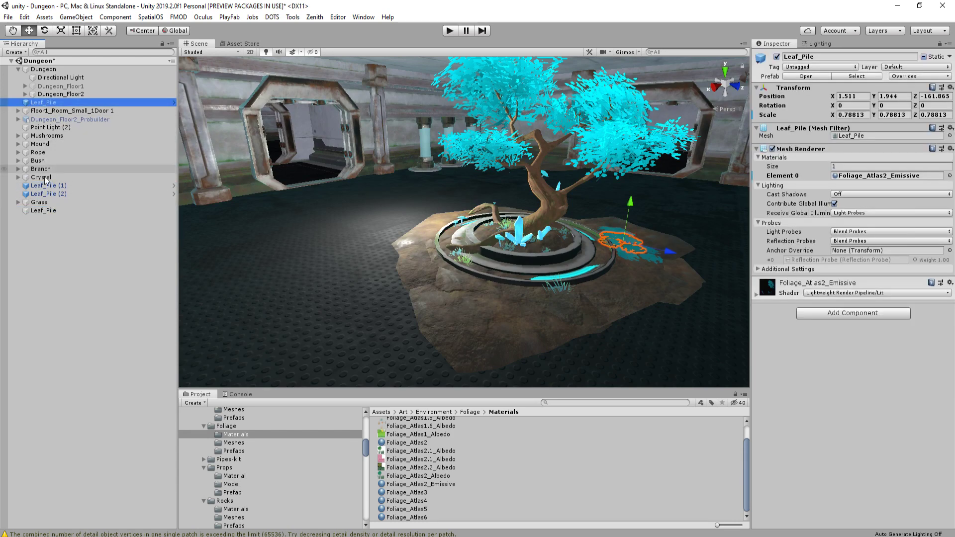
left_click(47, 186, "ctrl")
left_click(48, 194, "ctrl")
left_click(45, 203, "ctrl")
left_click(48, 194, "ctrl")
left_click(46, 203, "ctrl")
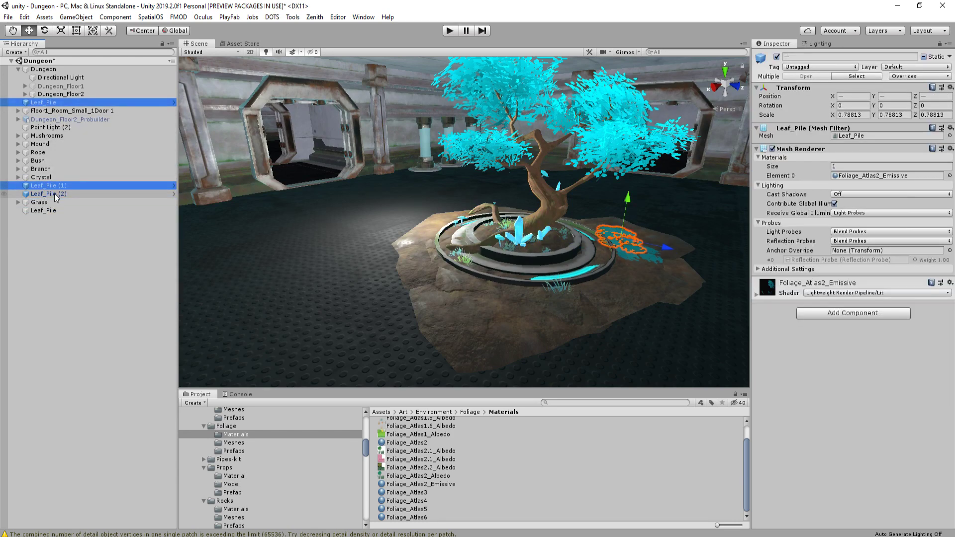
left_click(48, 194, "ctrl")
left_click_drag(49, 195, 51, 209)
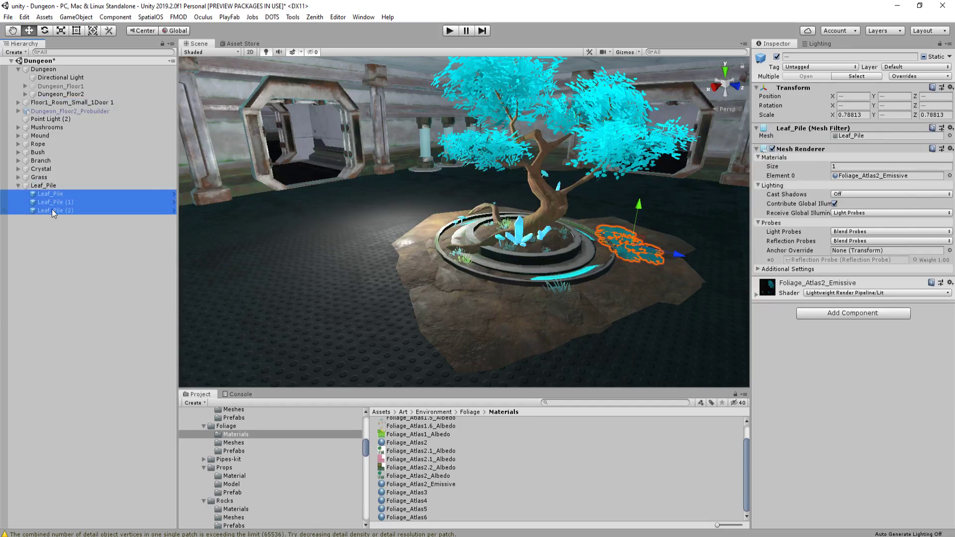
left_click(20, 186)
right_click_drag(388, 192, 611, 219)
key("ctrl+s")
Duplicate two Lab_Prop4 wires and a wire cap from the neighbouring room and move the copies into the bonsai tree room
left_click(407, 246)
left_click(396, 237, "shift")
right_click_drag(333, 256, 342, 208)
left_click(488, 271, "shift")
key("s")
scroll(397, 245, "up", 5)
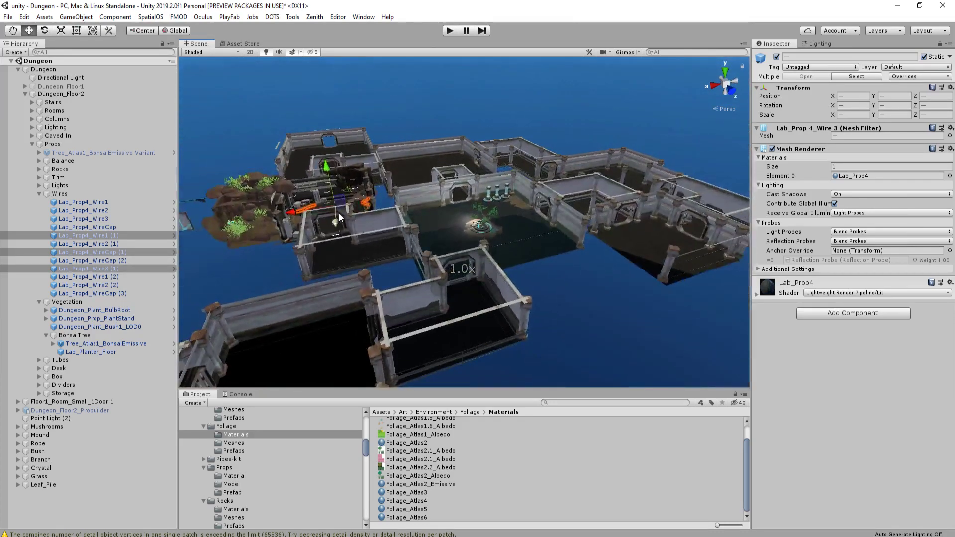
key("ctrl+d")
left_click_drag(342, 208, 510, 241)
right_click_drag(511, 241, 428, 247)
key("w")
key("shift+space")
key("w")
key("d")
right_click_drag(601, 253, 551, 280)
Separate the copied wires and place one over the planter's rings beside the tree trunk
left_click(601, 302)
right_click_drag(602, 303, 634, 233)
left_click_drag(628, 215, 281, 239)
right_click_drag(281, 239, 533, 336)
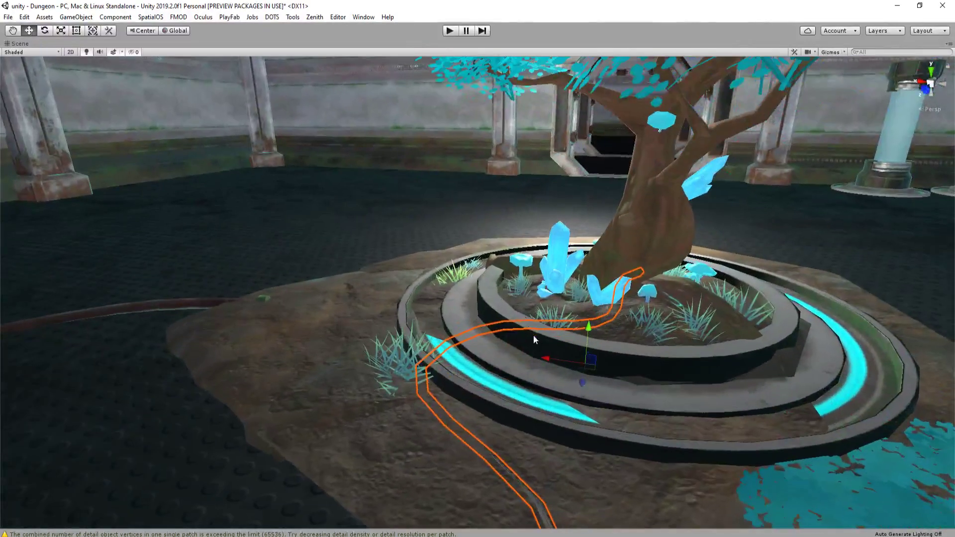
left_click_drag(588, 326, 599, 310)
left_click_drag(601, 303, 572, 298, "alt")
left_click_drag(573, 300, 710, 303, "alt")
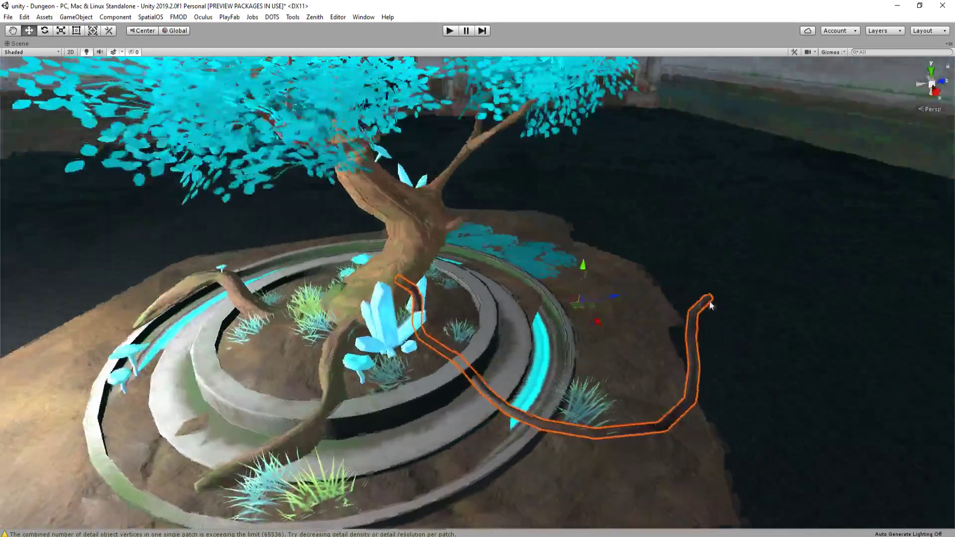
Rotate and reposition the wire so it runs from the trunk across the planter rings toward the floor
key("e")
left_click_drag(601, 291, 597, 262)
key("w")
key("e")
left_click_drag(605, 308, 547, 300)
key("w")
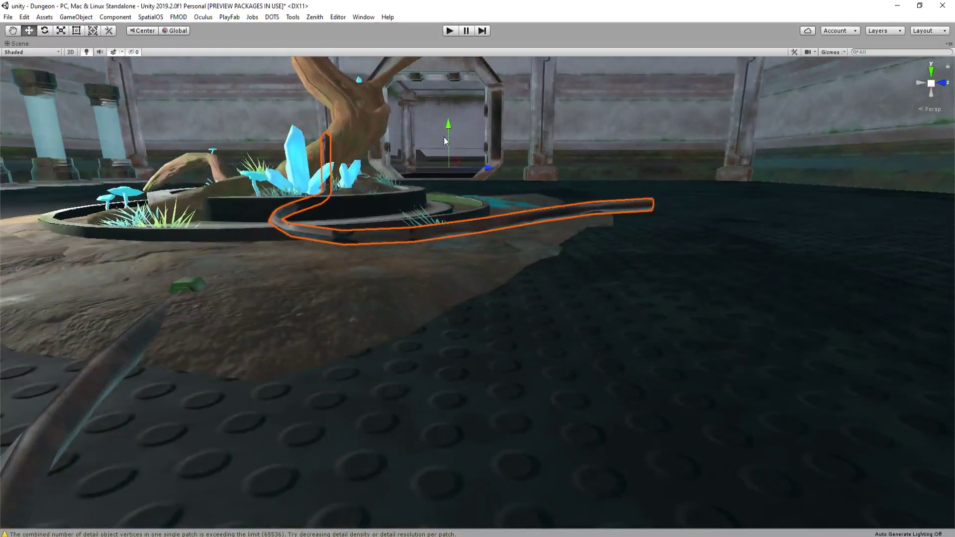
left_click_drag(469, 140, 525, 210)
key("w")
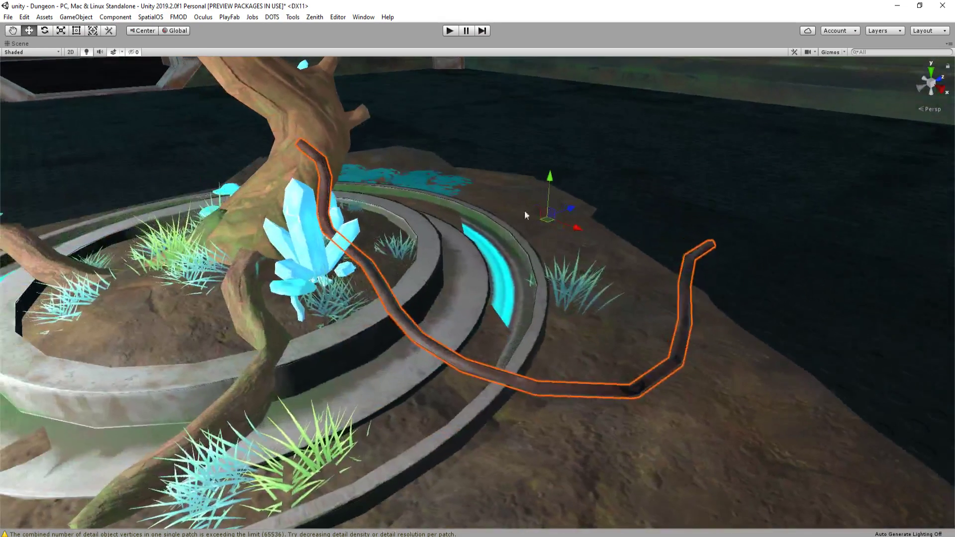
Rotate the second copied wire and join its end to the first wire's free end on the floor
left_click_drag(573, 234, 431, 273, "alt")
left_click_drag(449, 269, 535, 285, "alt")
scroll(237, 232, "down", 5)
left_click(245, 209)
key("f")
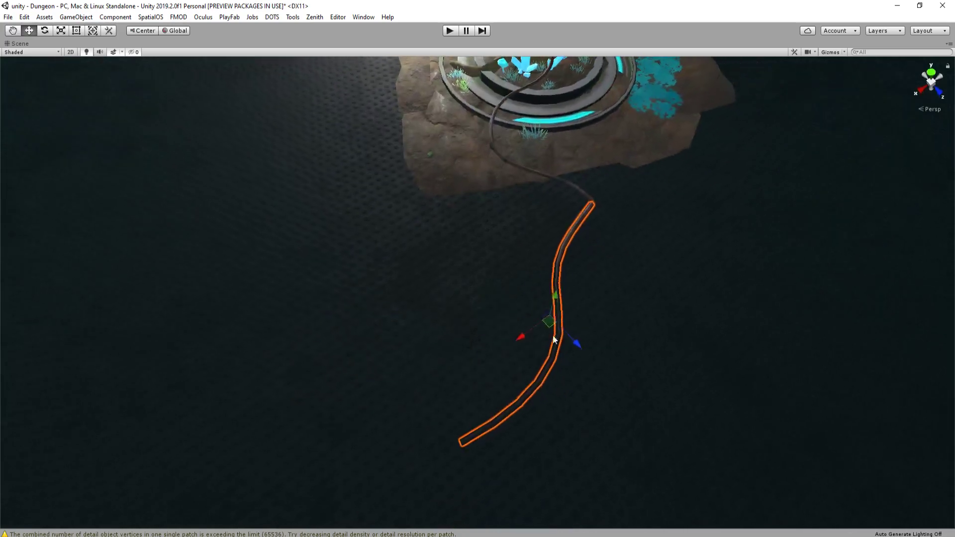
key("e")
left_click_drag(556, 352, 460, 247)
key("w")
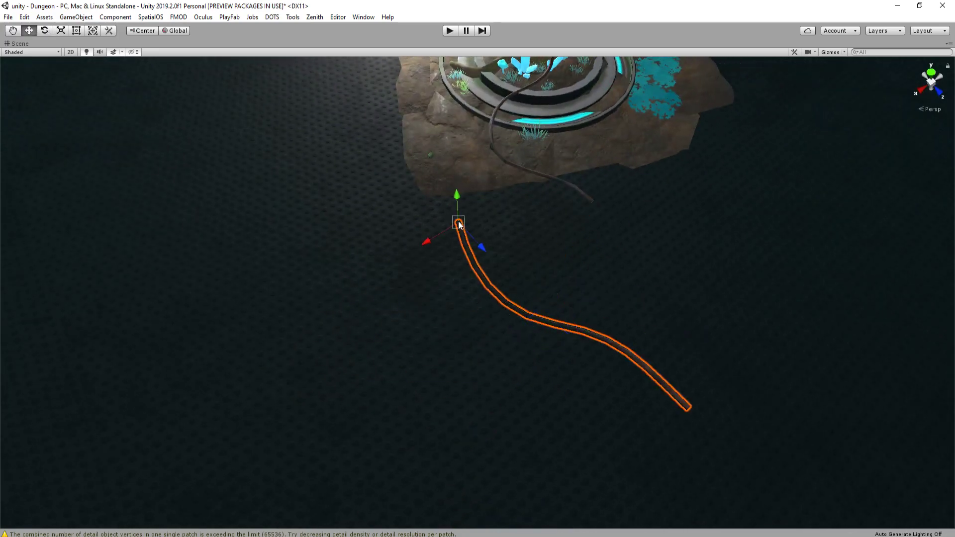
left_click_drag(591, 219, 439, 322, "alt")
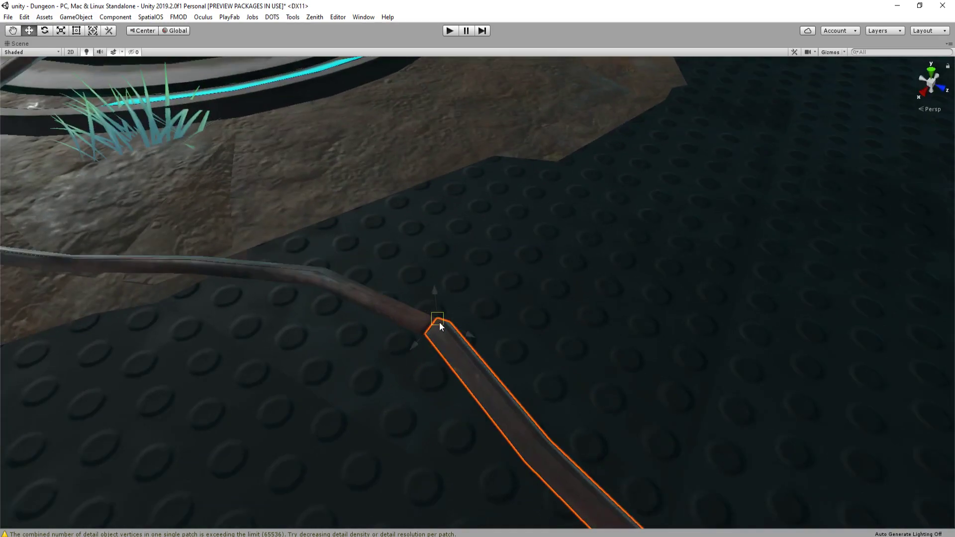
key("s")
right_click_drag(440, 322, 429, 345)
Move the copied wire cap onto the tree trunk at the wire's upper end and rotate it to fit
left_click(548, 257)
key("e")
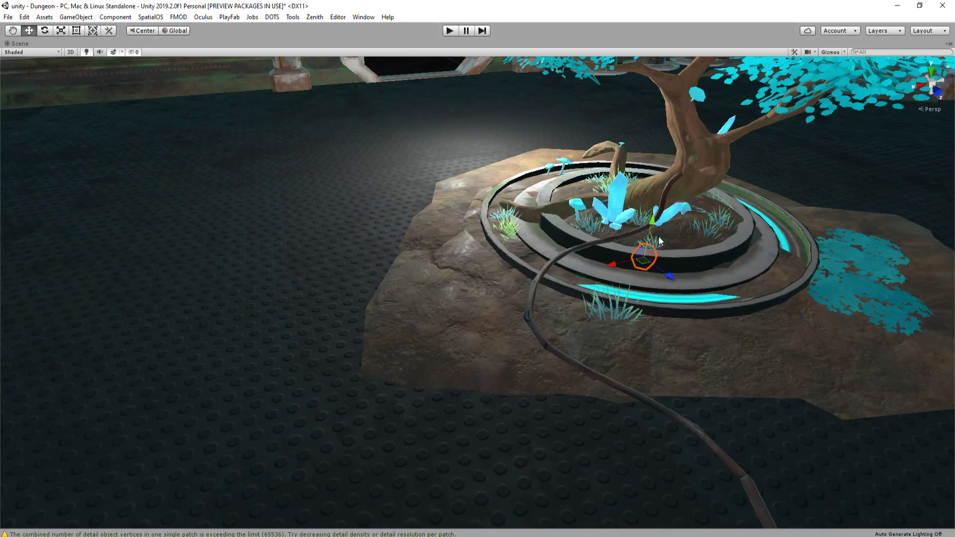
key("f")
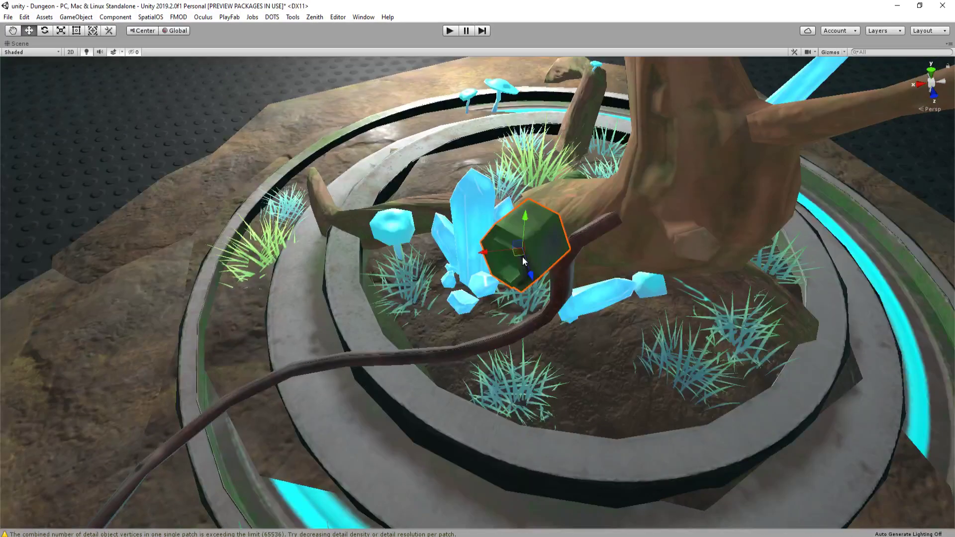
left_click_drag(523, 256, 625, 223)
right_click_drag(624, 223, 659, 242)
key("e")
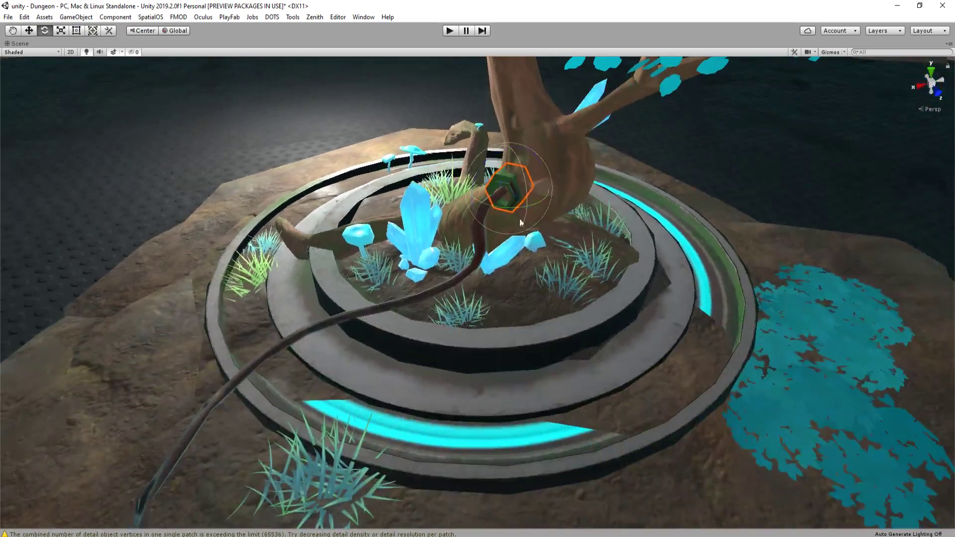
key("r")
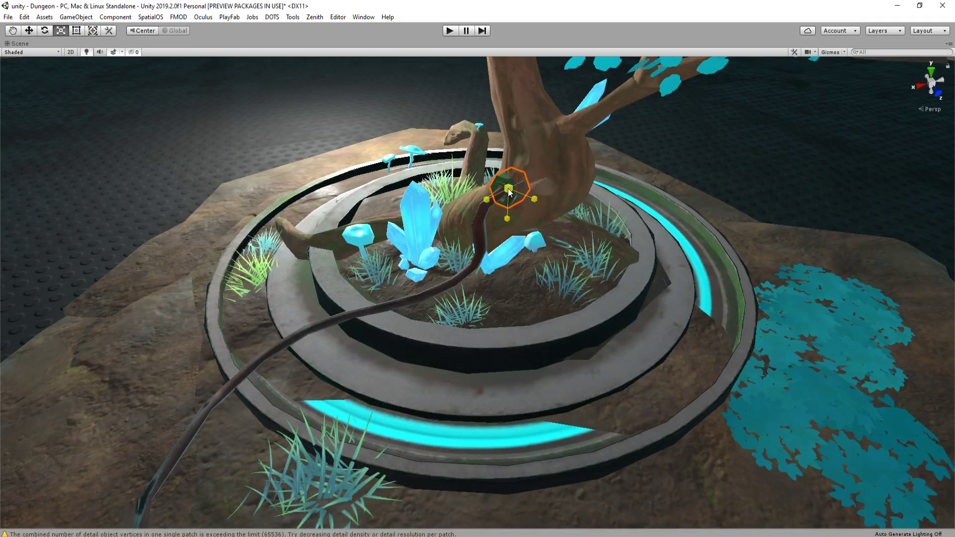
left_click_drag(517, 187, 599, 247, "alt")
key("w")
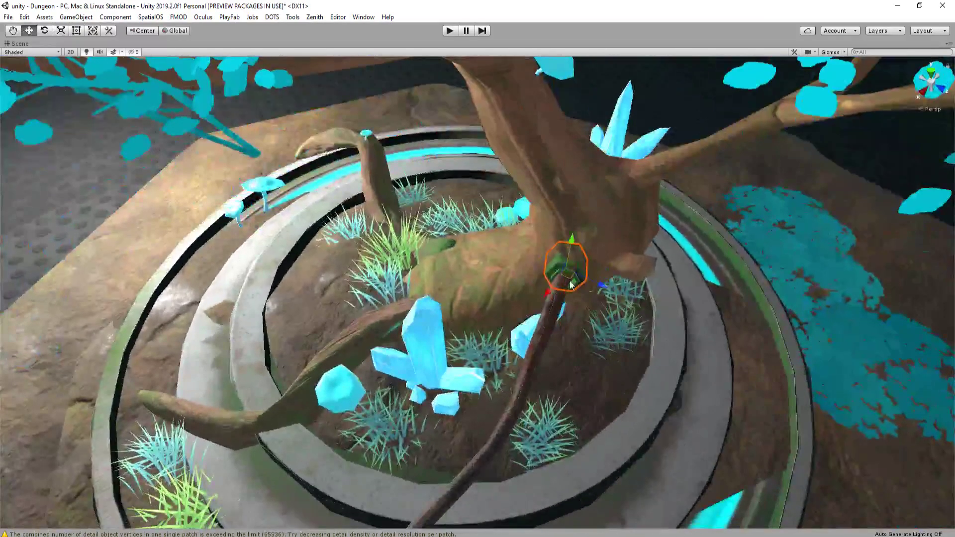
left_click_drag(578, 299, 616, 292, "alt")
Duplicate the floor wire, rotate the copy and snap its end to the cable's free end, extending it toward the wall
left_click(676, 363)
key("f")
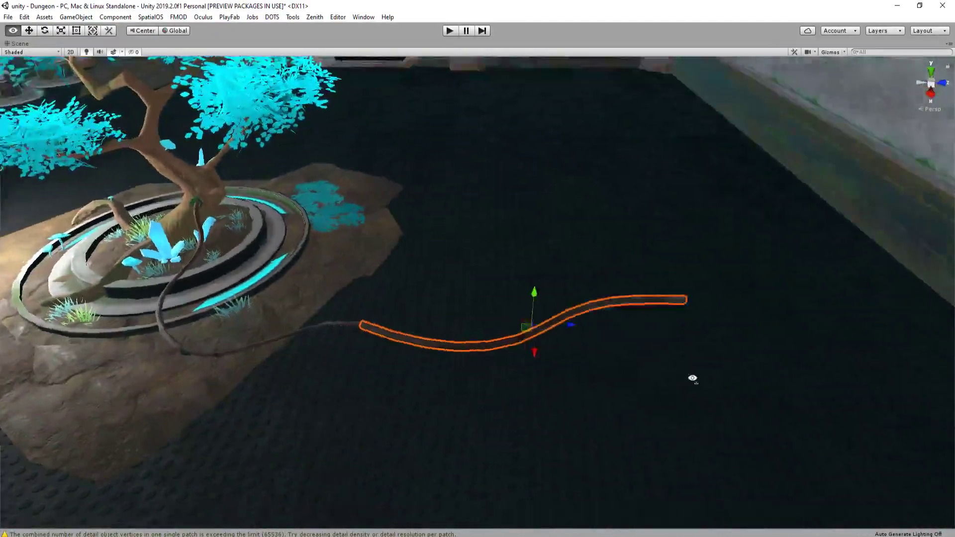
left_click(743, 313)
left_click_drag(742, 310, 807, 297)
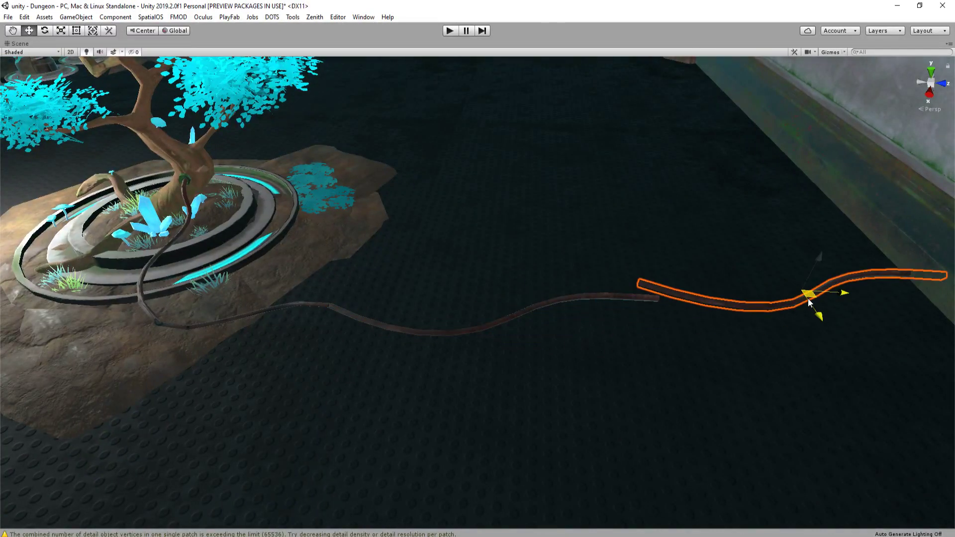
right_click_drag(657, 300, 704, 294)
scroll(704, 293, "up", 4)
key("e")
left_click_drag(650, 257, 694, 254)
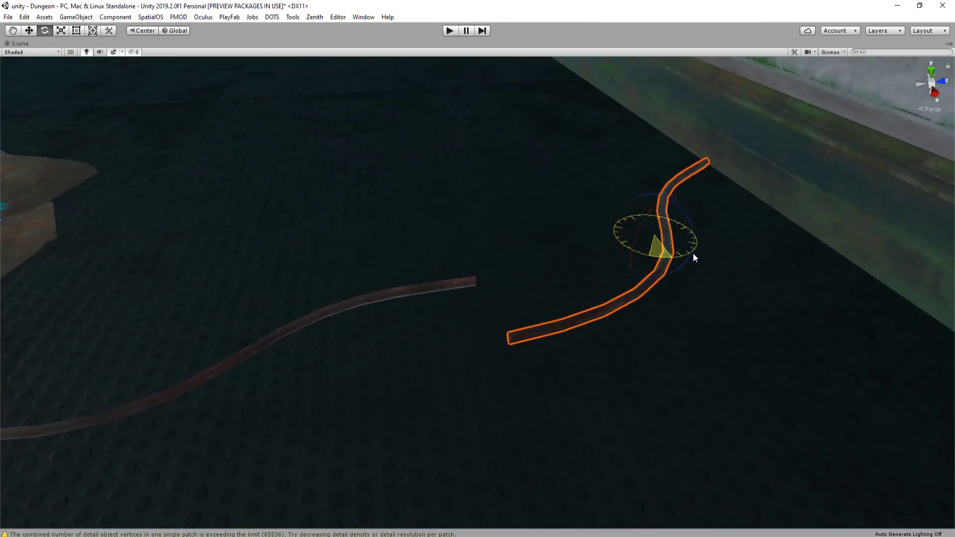
scroll(681, 269, "up", 3)
right_click_drag(666, 279, 635, 302)
key("w")
key("v")
left_click_drag(565, 391, 512, 254)
Duplicate the planter wire together with its trunk cap and move the copies to another side of the tree
scroll(511, 255, "down", 4)
right_click_drag(547, 251, 575, 209)
left_click(592, 234)
right_click_drag(642, 271, 537, 275)
key("s")
key("a")
left_click(572, 177)
key("w")
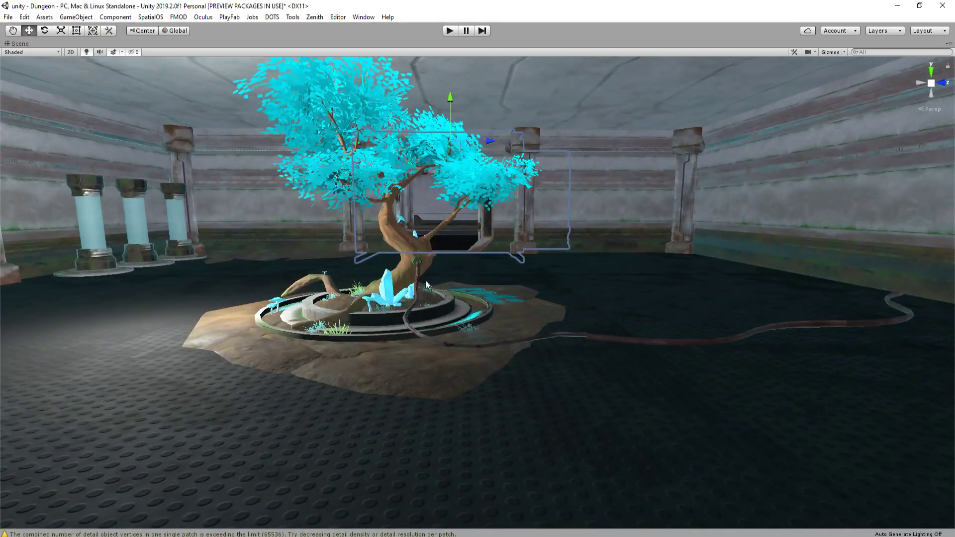
right_click_drag(426, 282, 369, 304)
left_click(387, 334)
key("f")
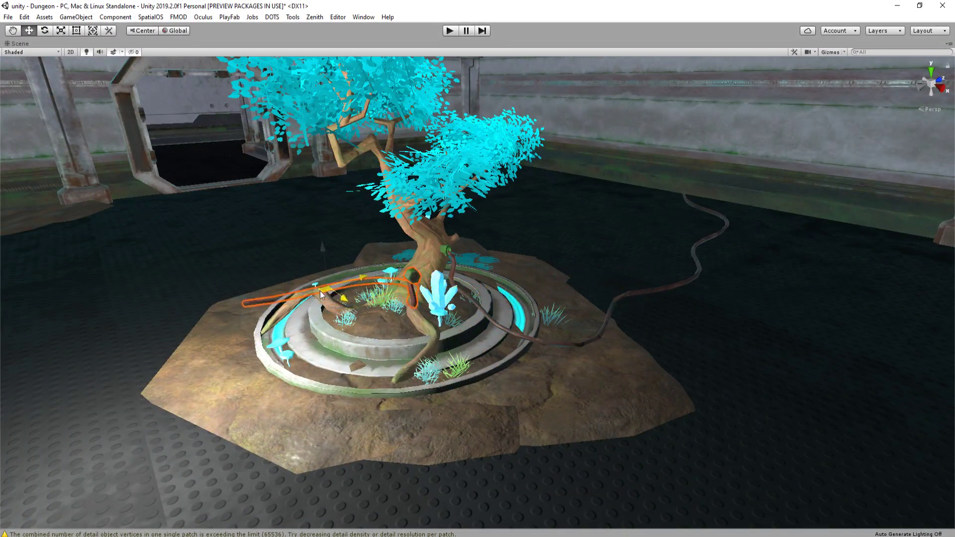
right_click_drag(324, 267, 437, 301)
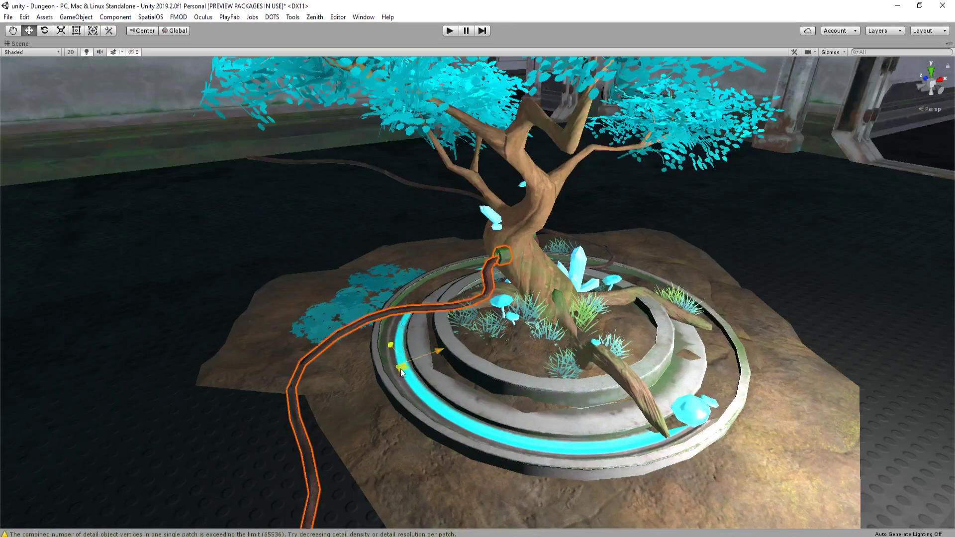
left_click_drag(401, 369, 455, 383)
Rotate the copied wire and cap and reposition them against the trunk above the planter
right_click_drag(524, 343, 510, 344)
key("e")
left_click_drag(388, 351, 488, 372)
key("w")
right_click_drag(487, 372, 657, 370)
left_click_drag(556, 338, 622, 356)
key("e")
right_click_drag(622, 356, 554, 349)
key("w")
left_click_drag(477, 344, 490, 265)
right_click_drag(490, 264, 445, 230)
Try to snap the copied wire's position onto the tree trunk's surface
left_click(377, 235)
left_click_drag(376, 235, 382, 244, "ctrl+shift")
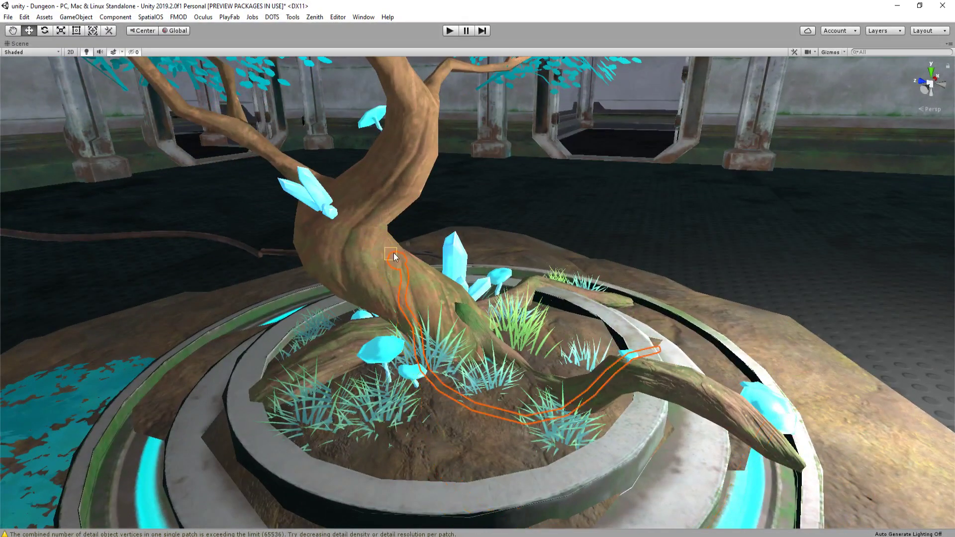
key("ctrl+z")
Move the copied wire and cap outward so the cap meets the lower trunk and the wire crosses the planter rim
right_click_drag(413, 257, 607, 321)
left_click_drag(500, 276, 501, 297)
left_click_drag(499, 339, 545, 339)
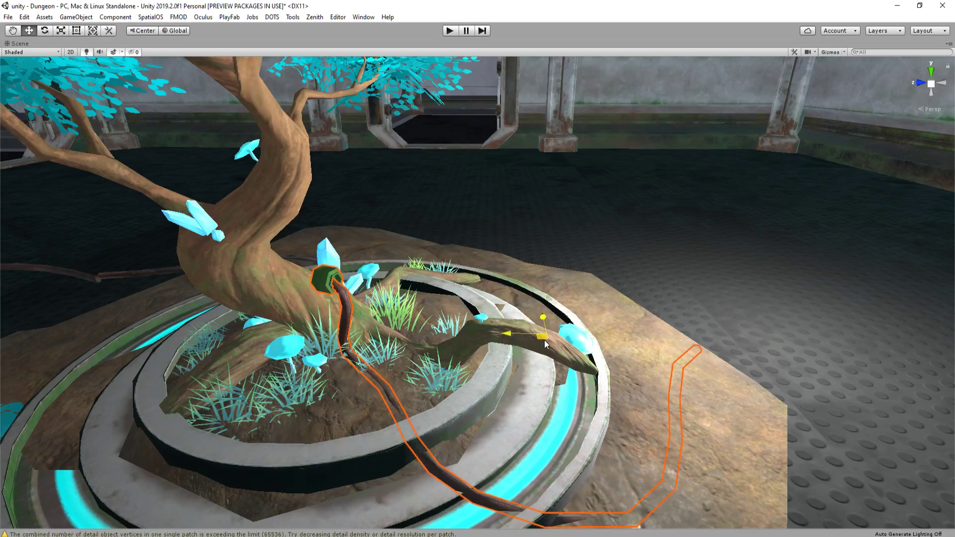
right_click_drag(545, 340, 444, 328)
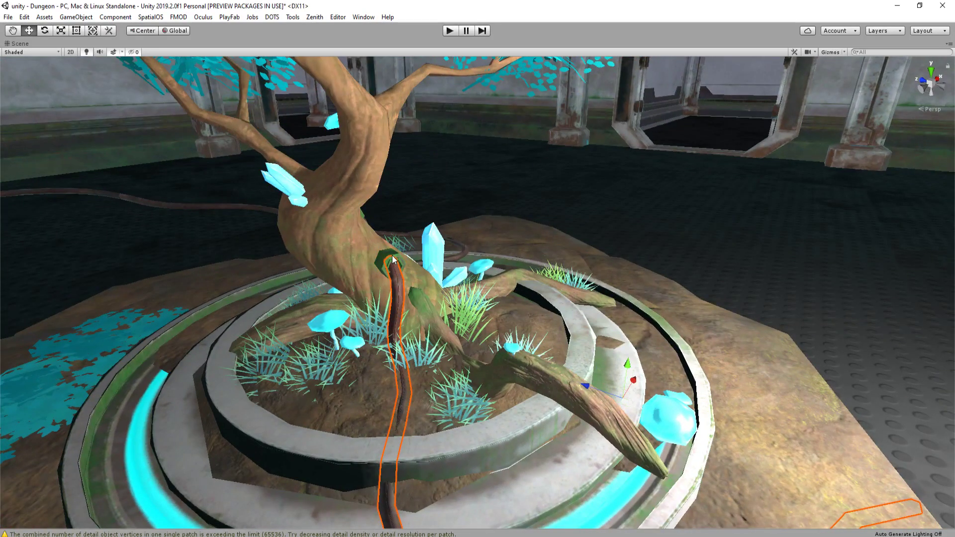
Rotate the copied wire and cap so the wire curves over the planter rings onto the dirt mound
key("z")
right_click_drag(395, 259, 597, 276)
key("e")
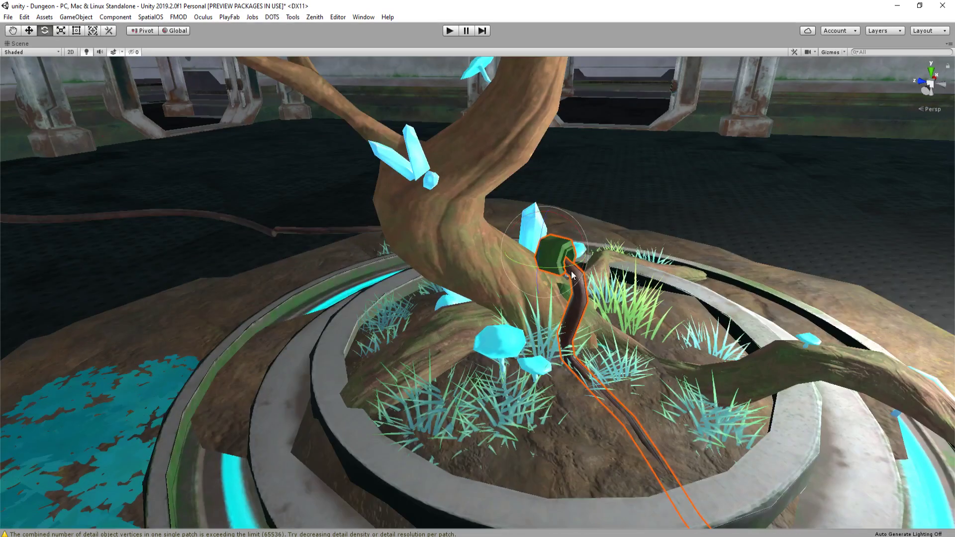
left_click_drag(569, 272, 578, 267)
key("d")
right_click_drag(592, 262, 603, 330)
key("s")
key("w")
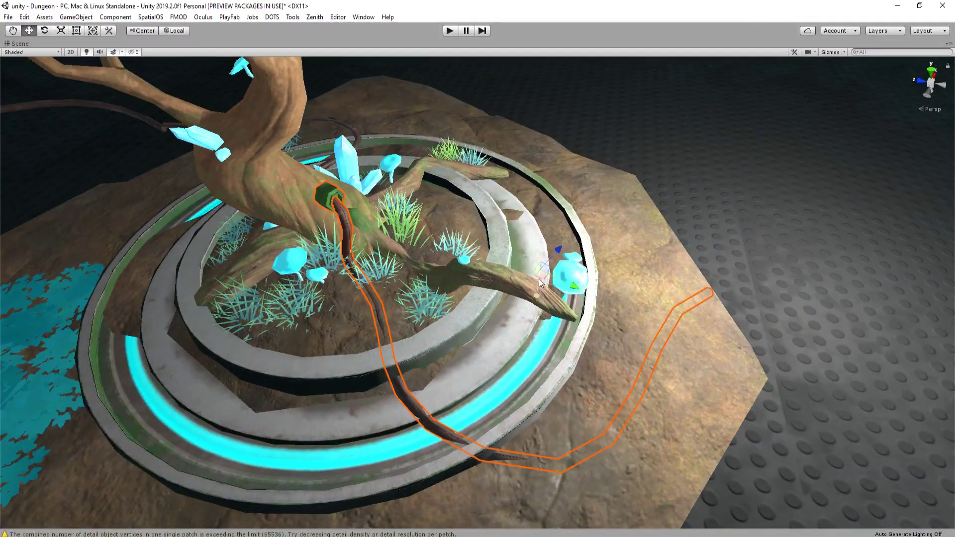
Nudge the wire and cap against the trunk and tilt them to lift the wire's far end above the dirt
left_click_drag(549, 280, 530, 264)
key("w")
right_click_drag(530, 263, 545, 124)
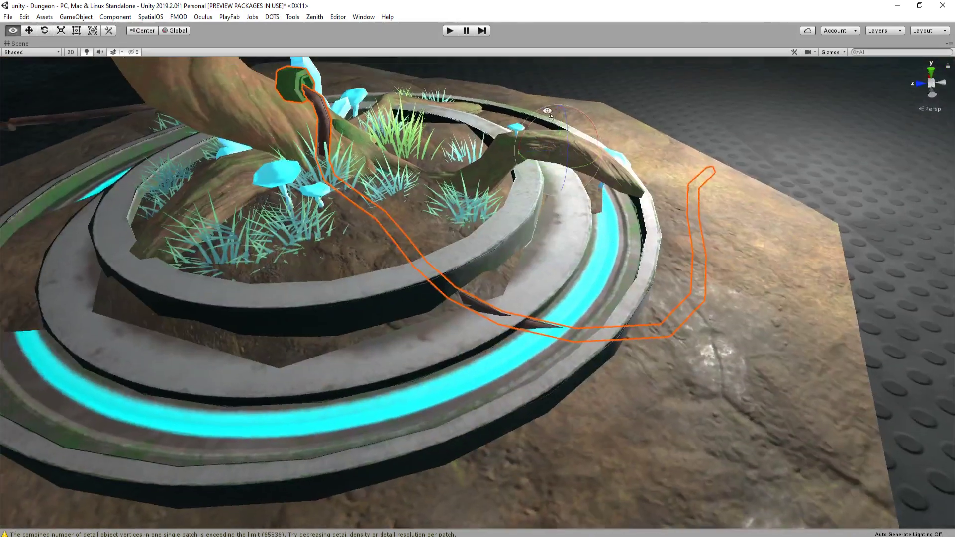
key("e")
left_click_drag(544, 124, 536, 114)
key("s")
right_click_drag(571, 190, 572, 184)
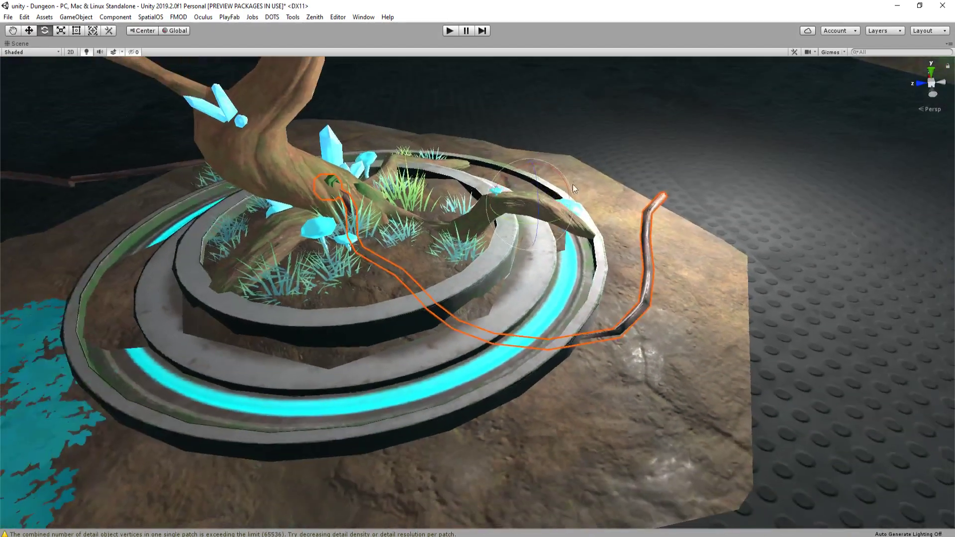
left_click_drag(541, 183, 543, 157)
key("s")
right_click_drag(543, 158, 599, 169)
left_click_drag(568, 150, 568, 159)
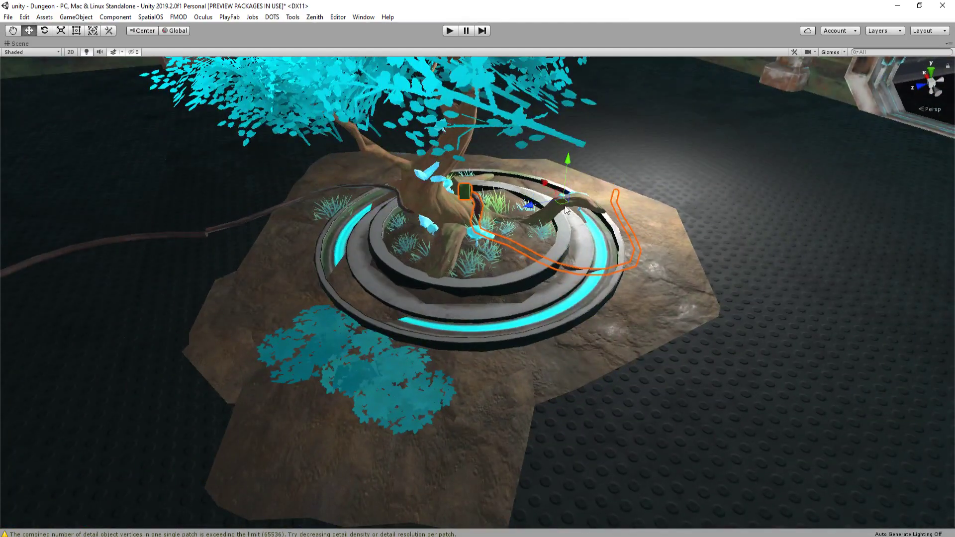
Move the wire and cap higher on the front of the trunk and rotate them to lay the wire along the mound
left_click_drag(581, 251, 497, 276)
key("w")
right_click_drag(567, 249, 556, 247)
left_click_drag(625, 290, 653, 381)
key("s")
right_click_drag(652, 381, 602, 322)
key("d")
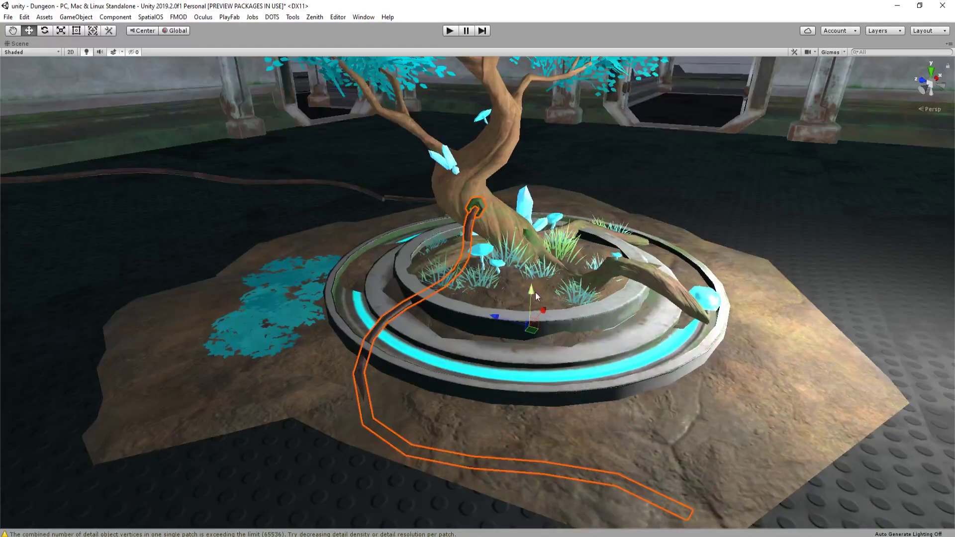
key("e")
left_click_drag(525, 301, 519, 307)
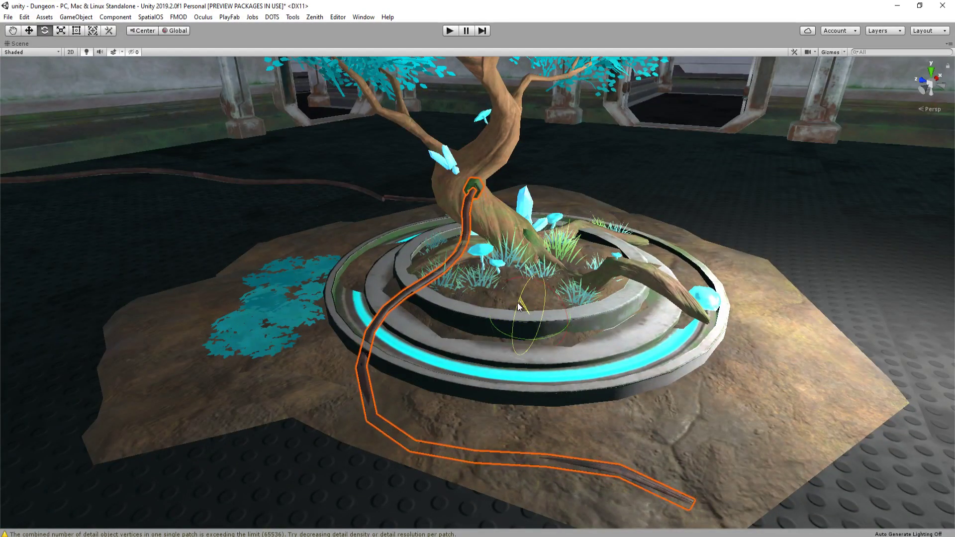
Shift the wire and cap along the planter and rotate them so the wire drapes over the rings toward the mound's edge
key("e")
right_click_drag(532, 276, 571, 306)
left_click_drag(571, 307, 555, 268)
key("w")
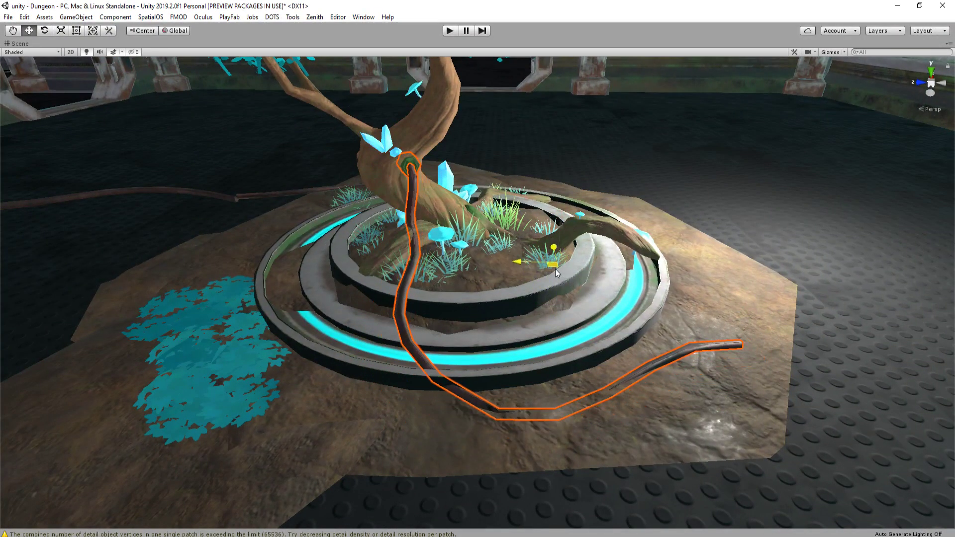
right_click_drag(555, 269, 754, 334)
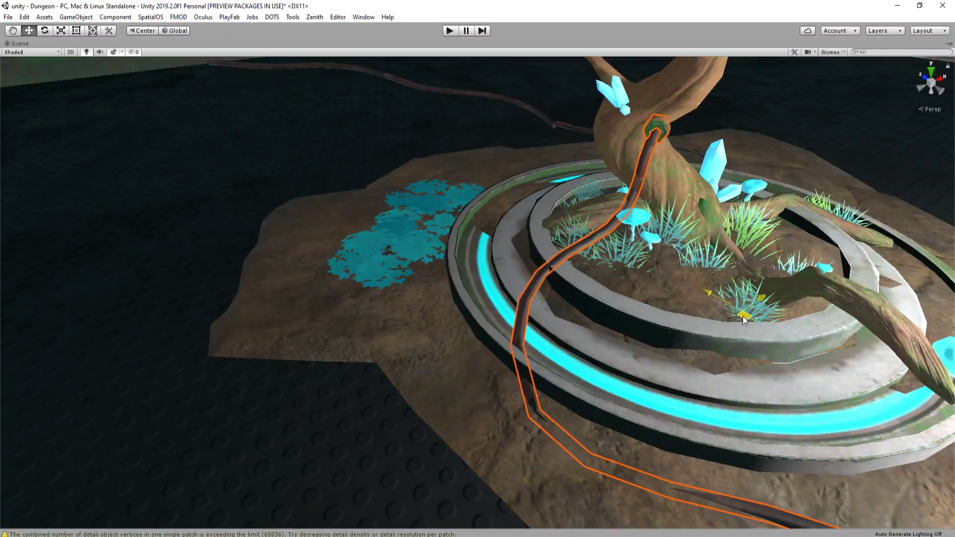
right_click_drag(644, 318, 455, 268)
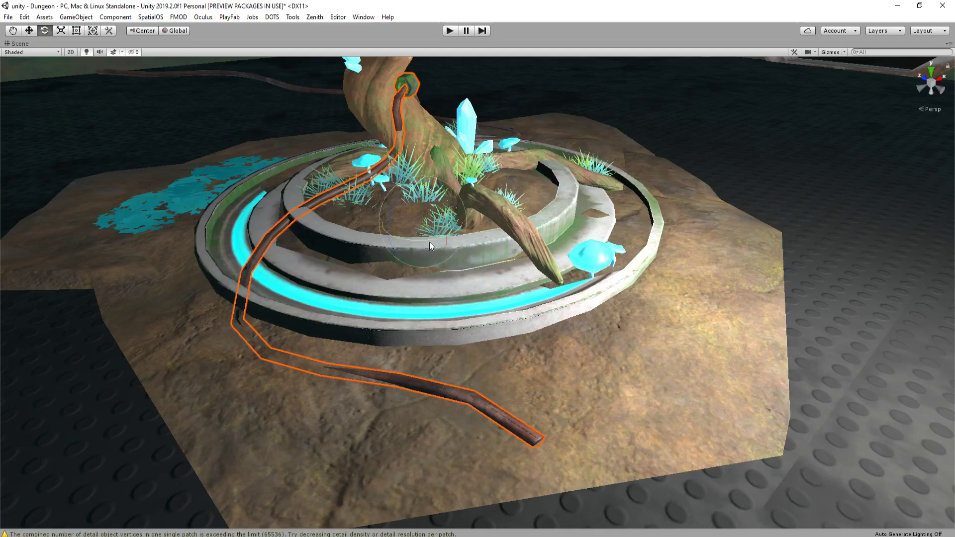
left_click_drag(429, 242, 493, 213)
key("w")
right_click_drag(493, 213, 533, 254)
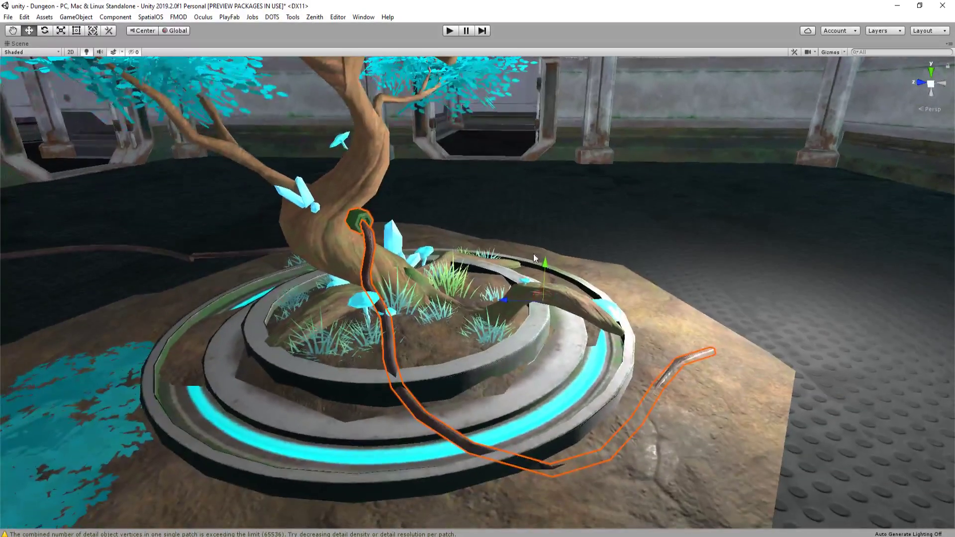
Lower the wire and cap to fit the cap against the trunk near the crystals
right_click_drag(544, 291, 509, 285)
key("e")
key("w")
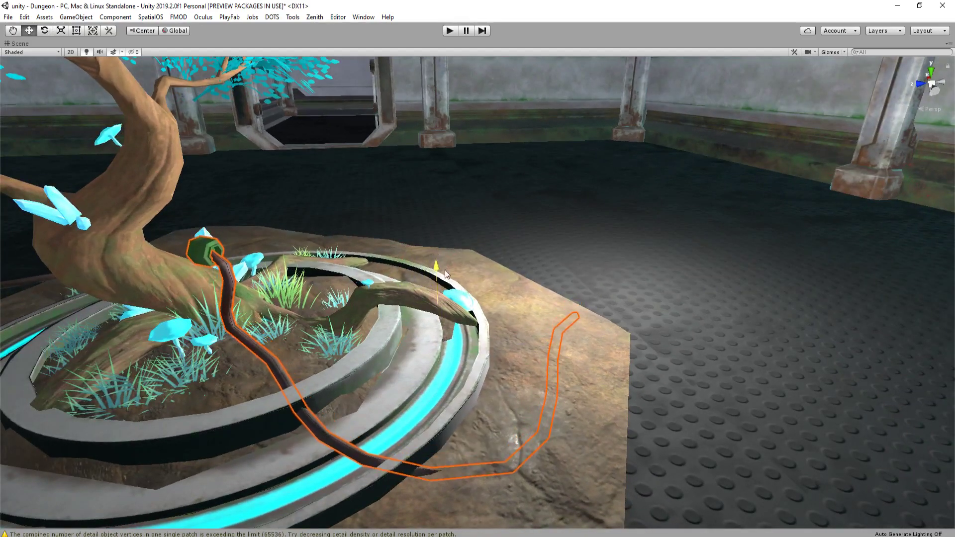
right_click_drag(455, 262, 423, 216)
left_click(294, 238)
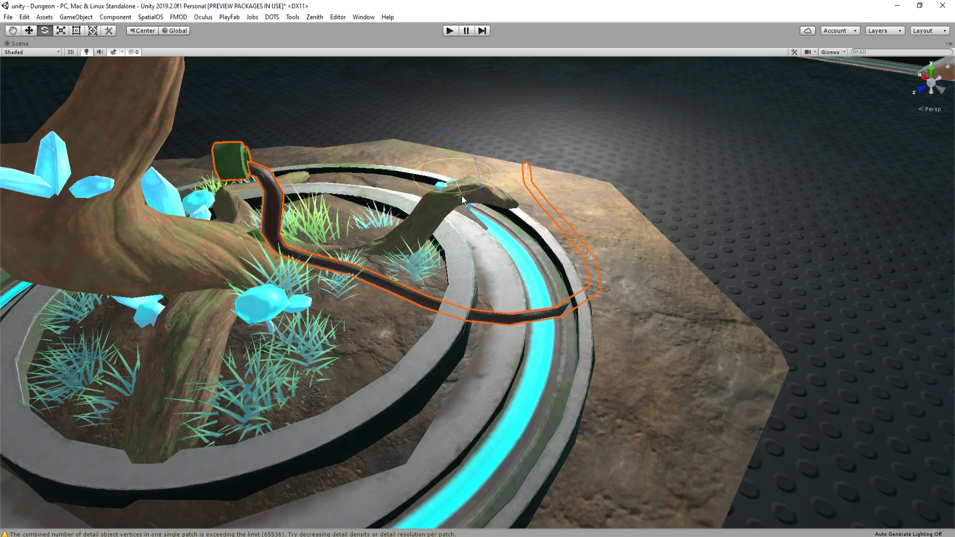
Rotate the wire and cap again and reposition them over the planter to change the wire's direction
left_click_drag(461, 196, 363, 193)
right_click_drag(366, 195, 581, 332)
left_click_drag(539, 366, 591, 385)
right_click_drag(591, 384, 508, 358)
left_click_drag(478, 351, 467, 324)
right_click_drag(467, 324, 527, 338)
key("e")
left_click_drag(566, 355, 641, 362)
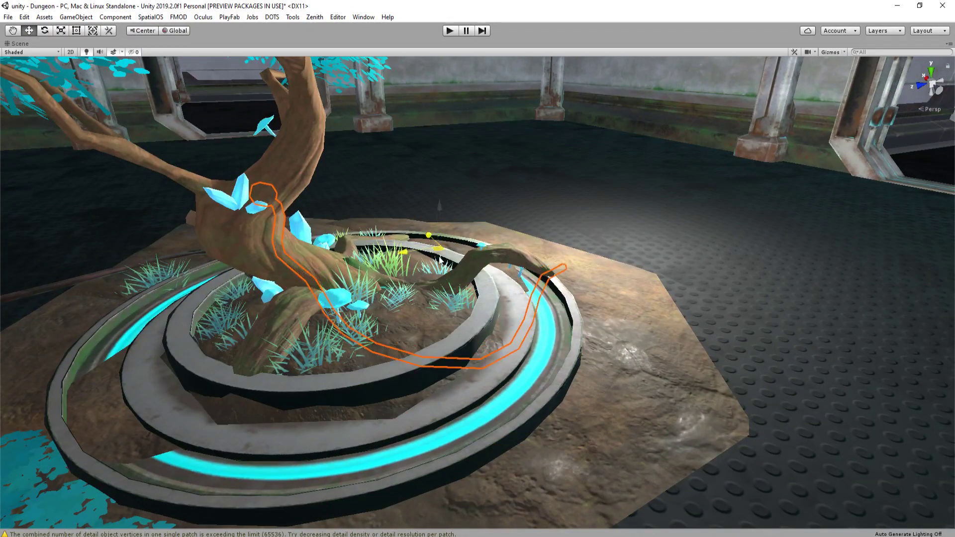
Pull the wire and cap out to the front of the trunk and adjust their angle and position there
left_click_drag(440, 259, 487, 294)
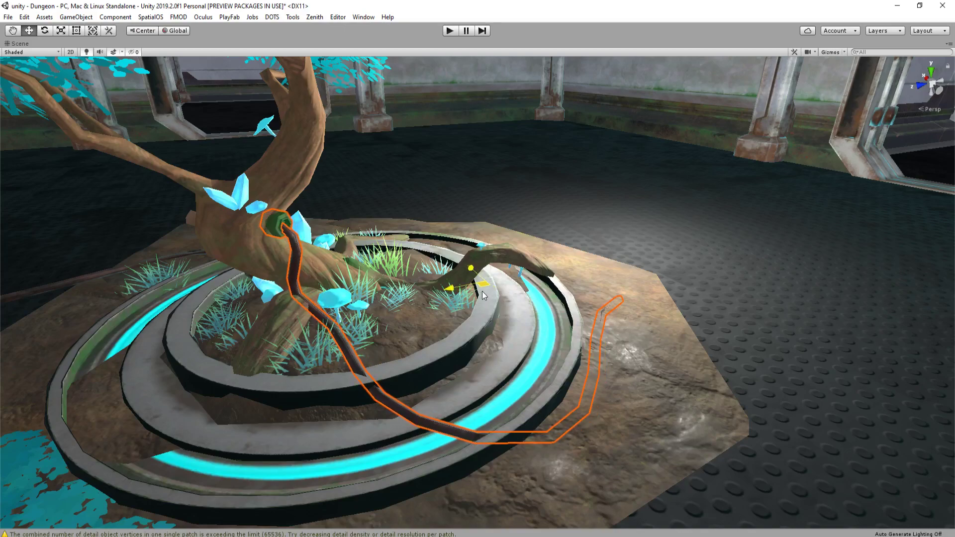
left_click_drag(483, 291, 472, 353, "alt")
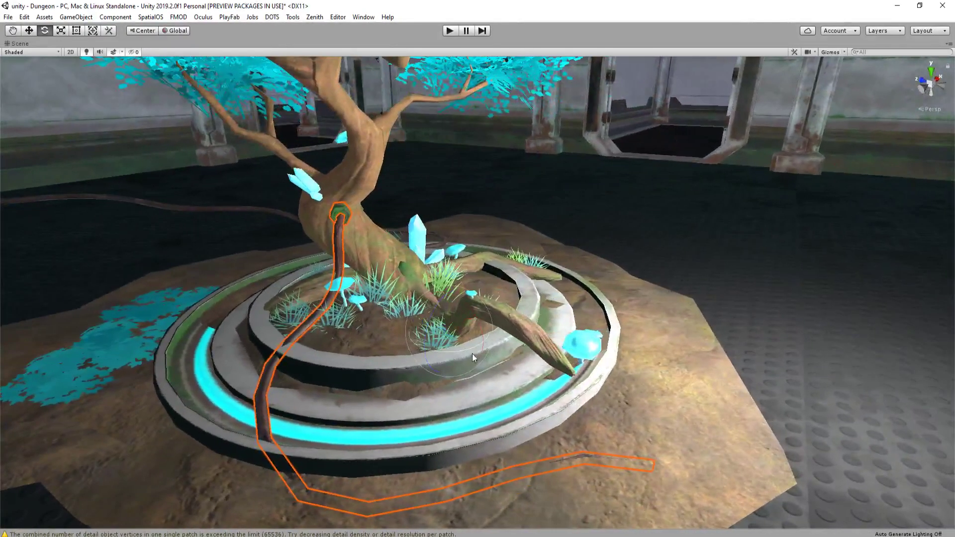
key("w")
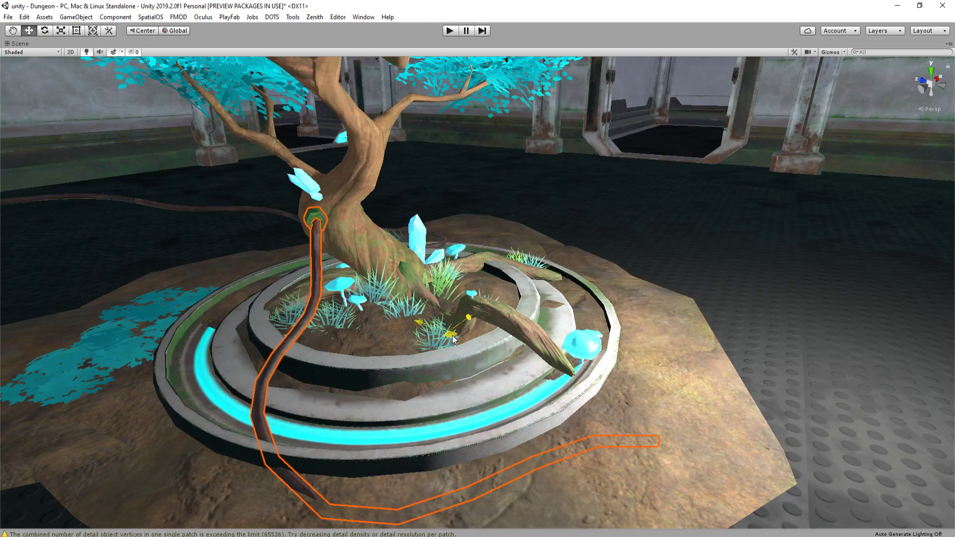
left_click_drag(487, 325, 564, 302, "alt")
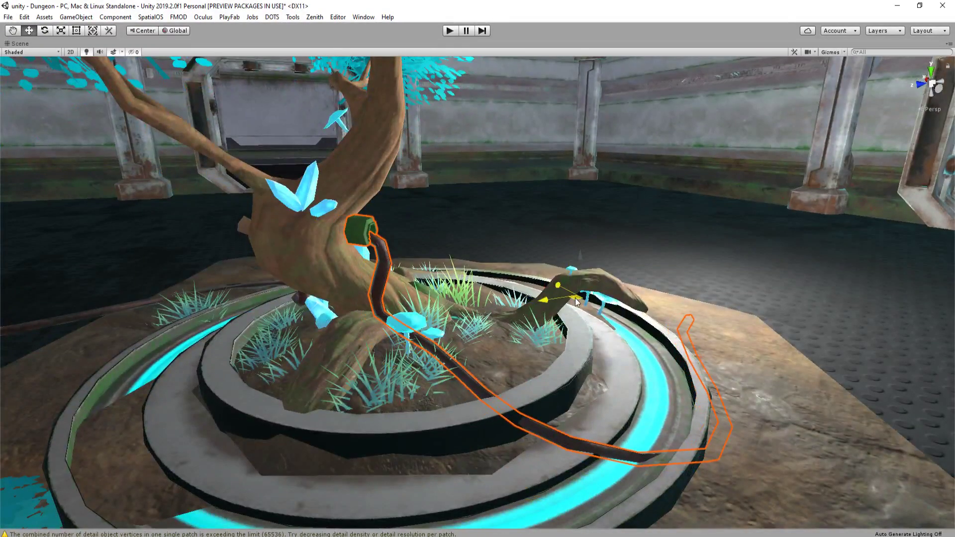
Rotate and move the wire alone to fit its end into the cap, and extend it with another wire segment across the floor
key("r")
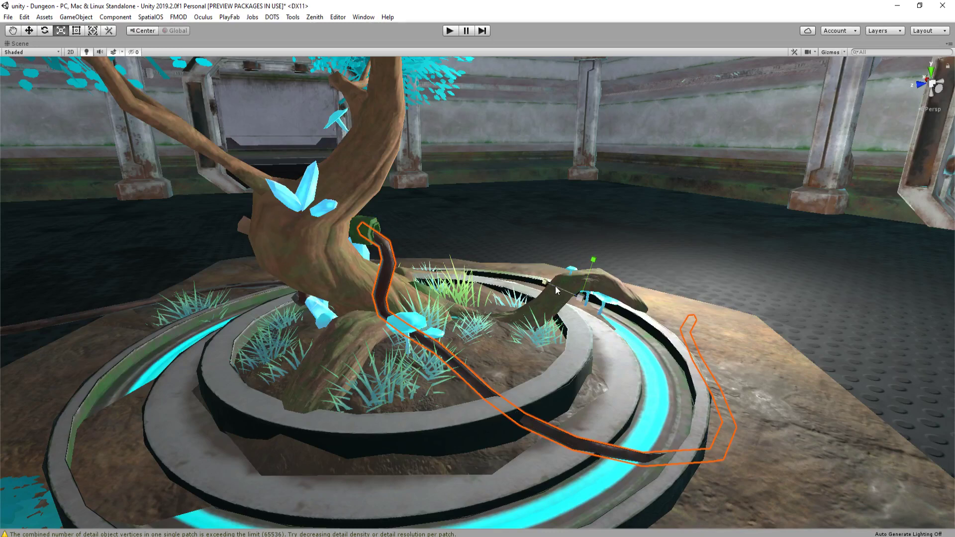
key("e")
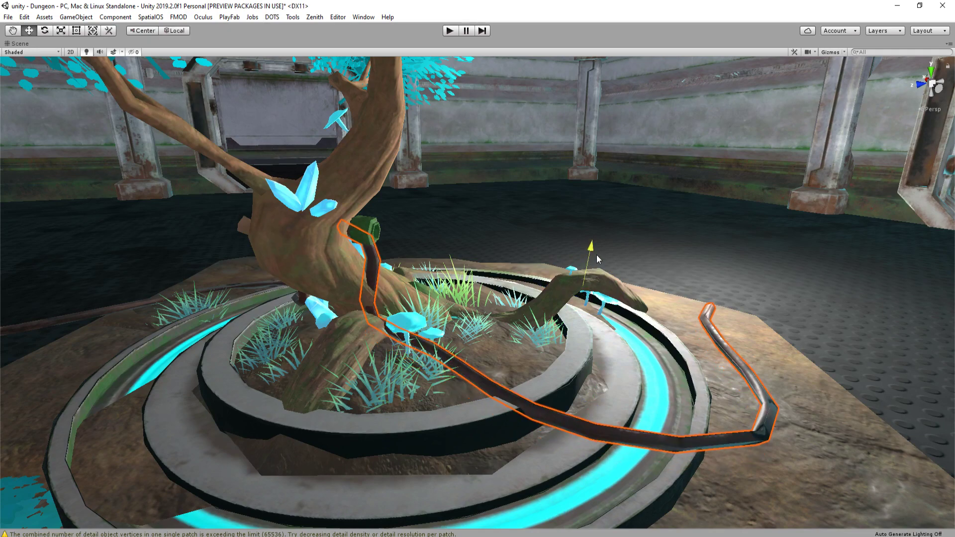
key("e")
left_click_drag(596, 255, 486, 350, "alt")
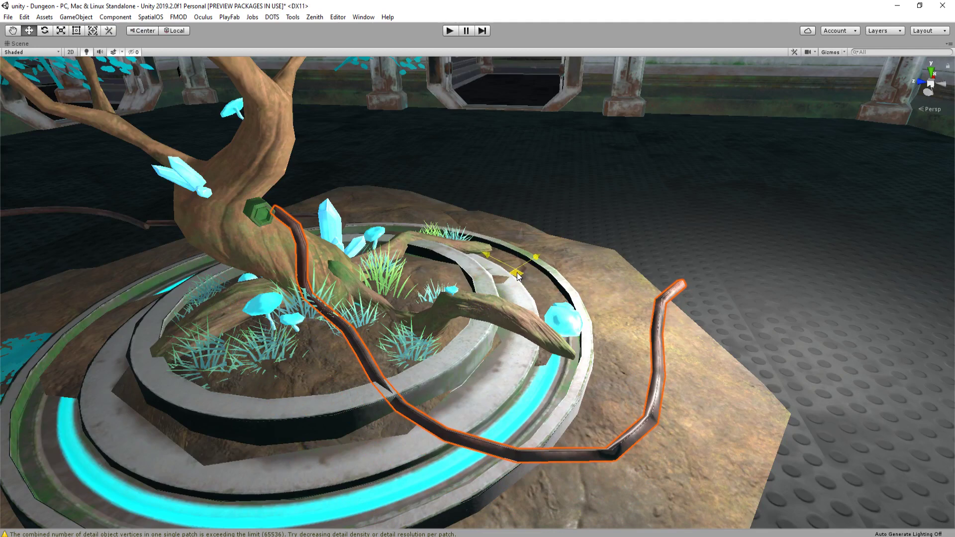
left_click_drag(512, 247, 587, 251, "alt")
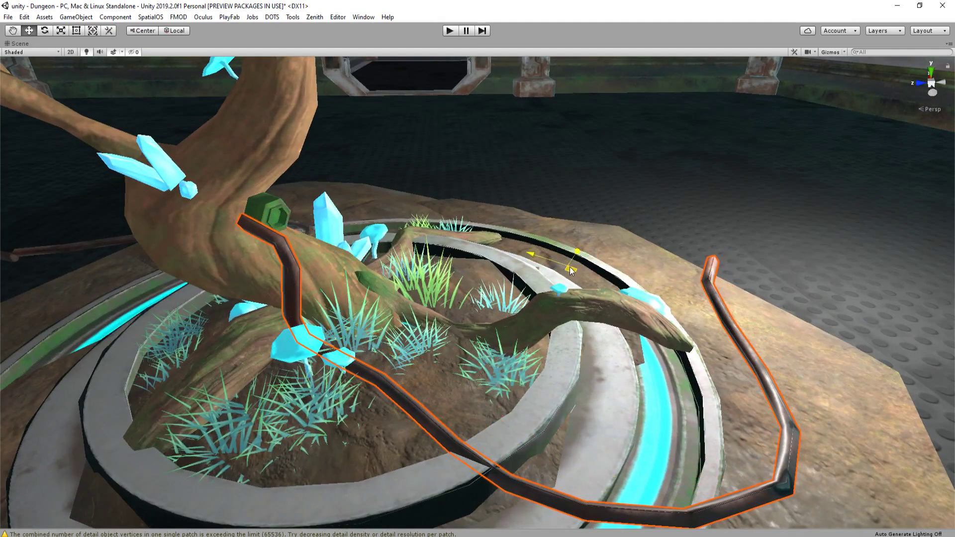
mouse_move(555, 258)
left_mouse_down("alt")
mouse_move(413, 254)
mouse_move(383, 242)
mouse_move(661, 241)
mouse_move(638, 195)
mouse_move(559, 273)
left_mouse_up("alt")
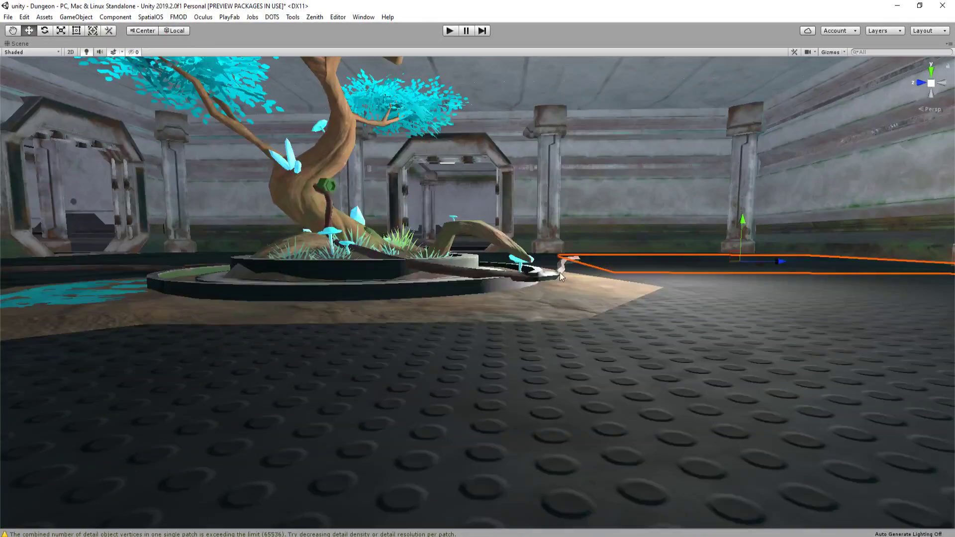
Remove the copied wires and their cap from this side of the tree
scroll(561, 268, "up", 3)
right_click_drag(562, 265, 340, 253)
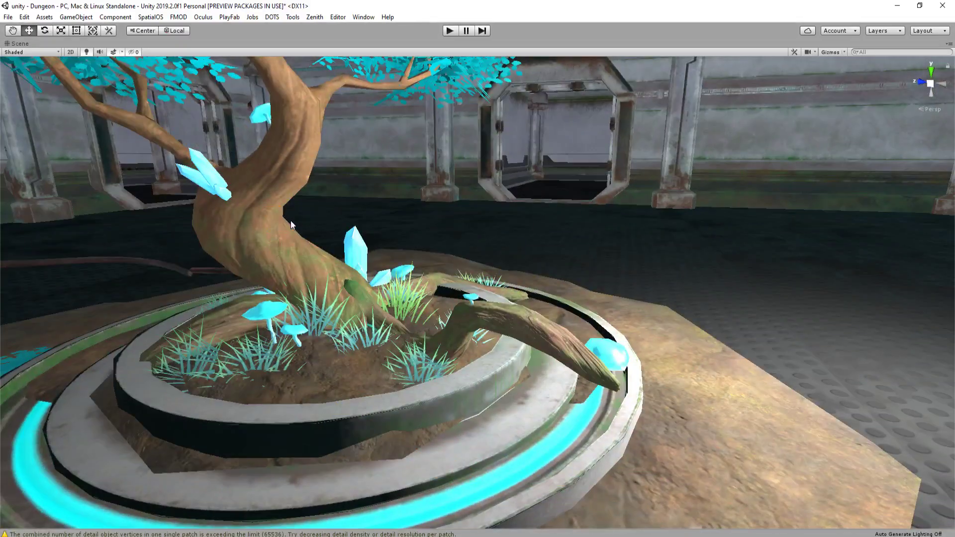
right_click_drag(582, 220, 344, 250)
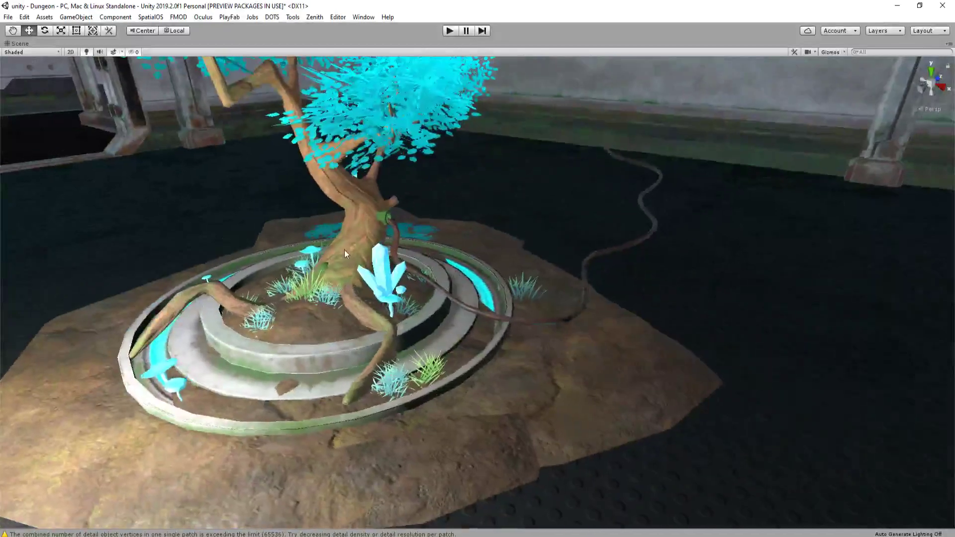
Select the Lab_Wall_Divider2 panel outside the level and move it toward the bonsai tree room
right_click_drag(560, 327, 447, 267)
scroll(470, 365, "up", 1)
key("shift+space")
left_click(441, 268)
key("f")
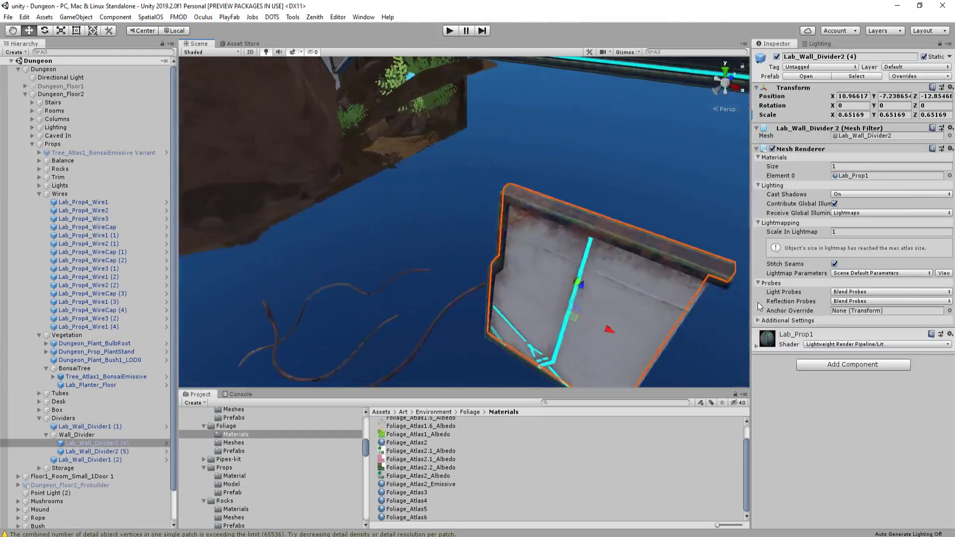
left_click(651, 271, "shift")
left_click_drag(661, 271, 410, 230, "alt")
key("shift+space")
key("s")
right_click_drag(560, 255, 295, 212)
scroll(422, 259, "up", 4)
left_click_drag(186, 265, 473, 280)
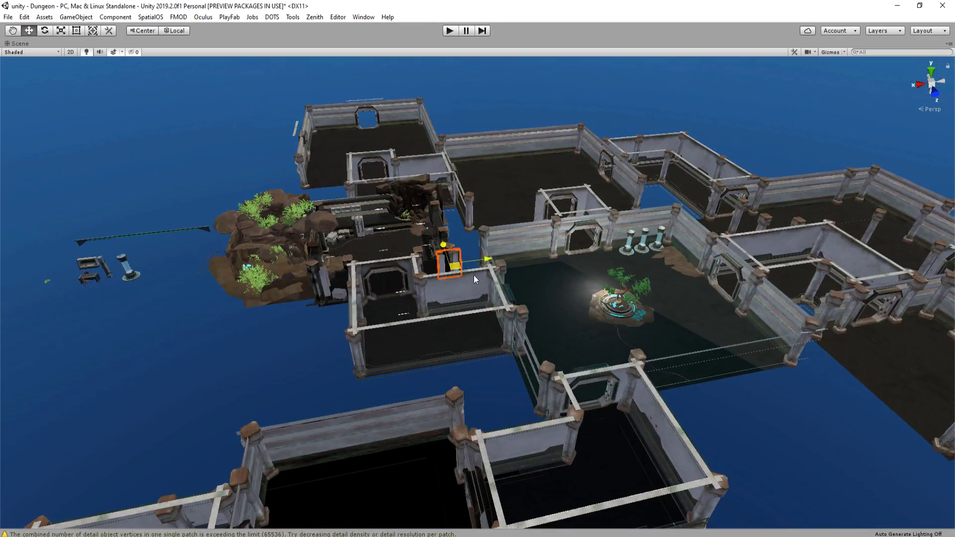
Place the divider inside the tree room beside the column next to the doorway and adjust its rotation
left_click_drag(760, 326, 769, 320)
key("w")
right_click_drag(686, 311, 579, 266)
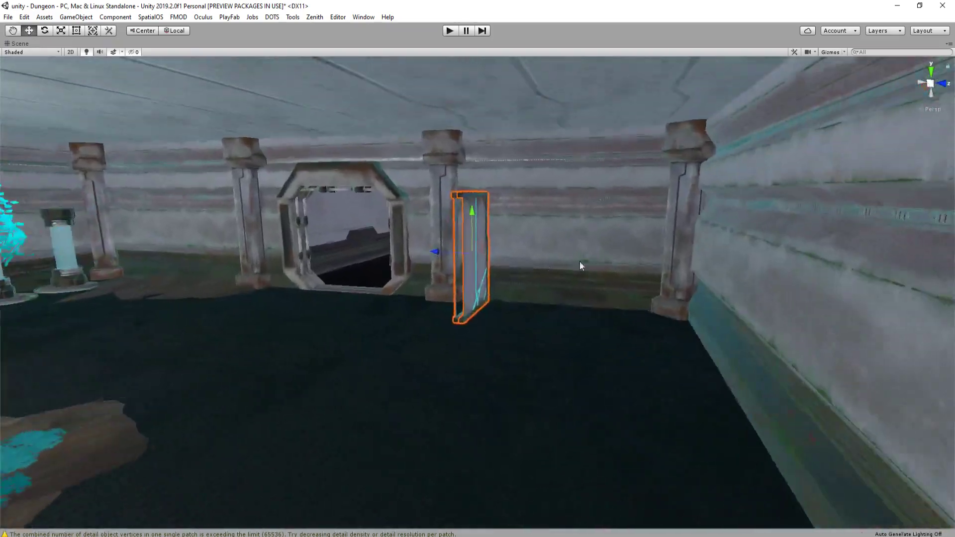
key("e")
left_click_drag(730, 255, 730, 254)
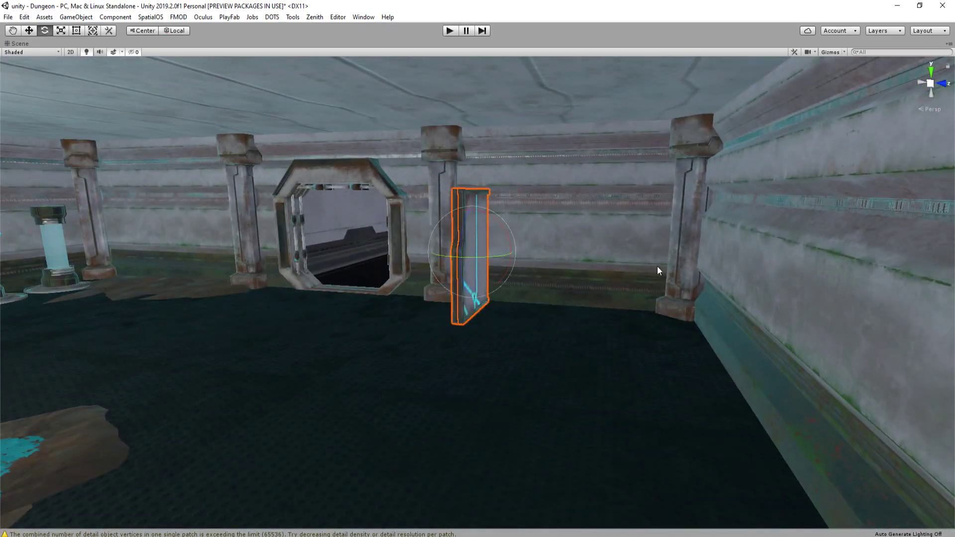
Move the divider away from the doorway column into the open floor near the room's corner
mouse_move(499, 293)
right_mouse_down()
mouse_move(526, 299)
mouse_move(414, 298)
mouse_move(658, 268)
mouse_move(499, 307)
right_mouse_up()
key("s")
key("w")
key("w")
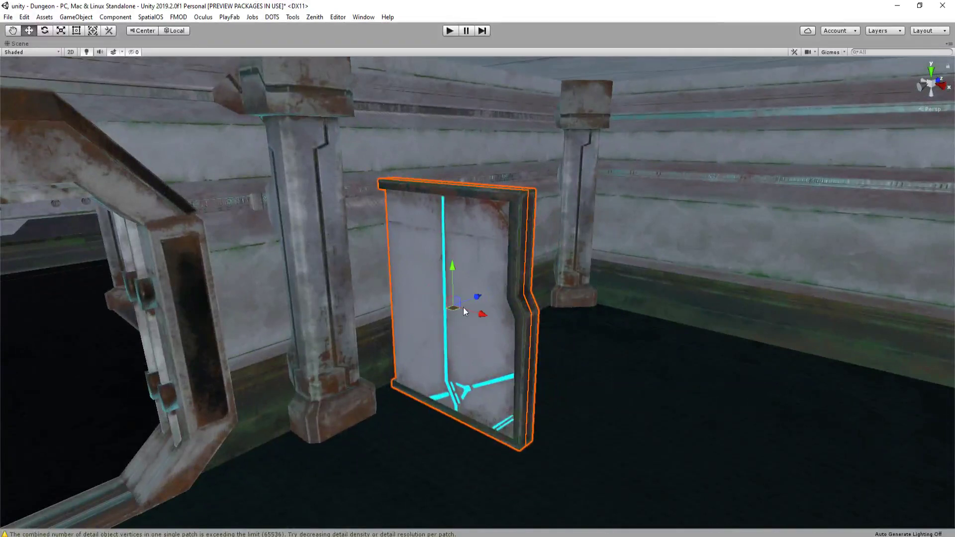
left_click_drag(481, 294, 444, 317)
right_click_drag(446, 317, 470, 324)
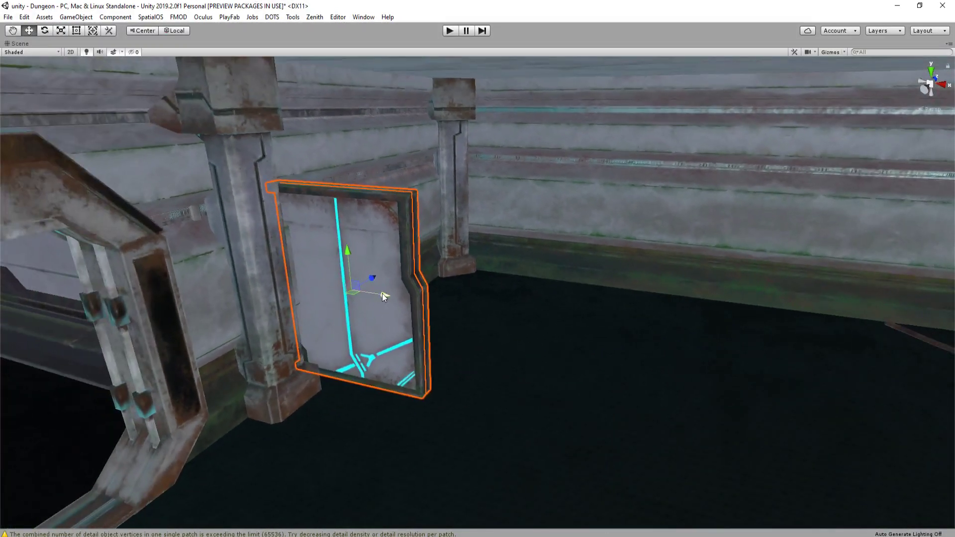
left_click_drag(382, 294, 721, 338)
Duplicate the wall divider, turn the copy to face the opposite way and slide it out beside the original panel
right_click_drag(642, 312, 726, 313)
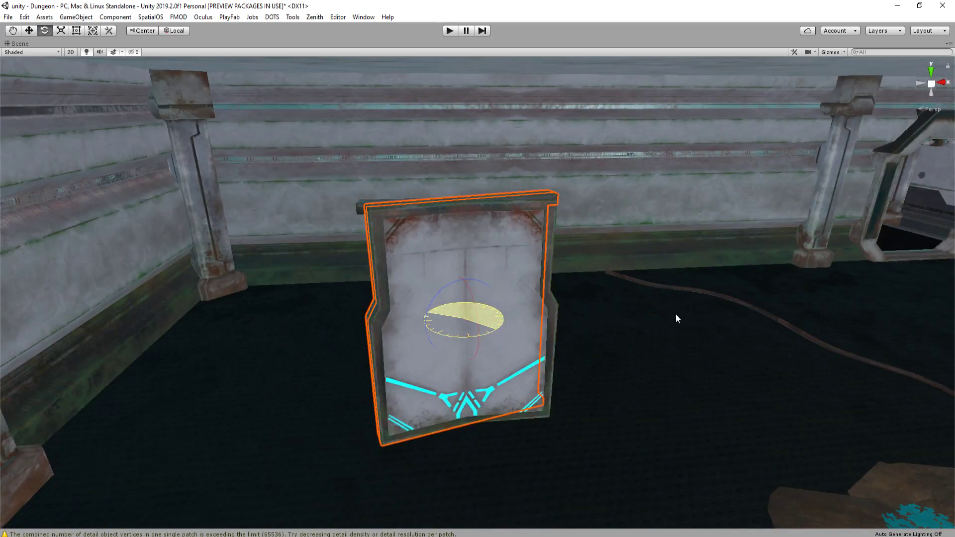
left_click_drag(676, 315, 661, 323)
key("w")
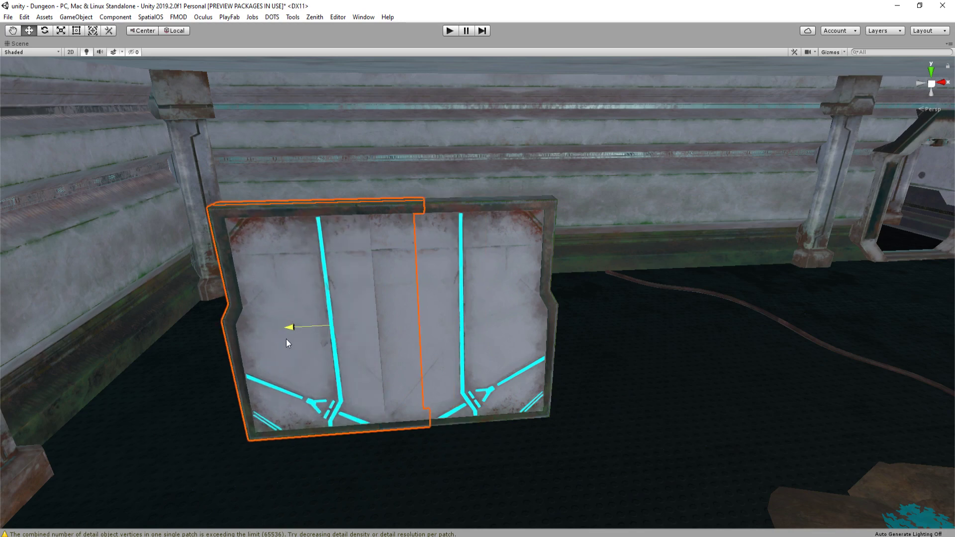
left_click_drag(286, 339, 248, 348)
Snap the copied divider's bottom corner onto the original panel's bottom corner so the two halves form one wall
right_click_drag(380, 329, 390, 374)
key("w")
key("v")
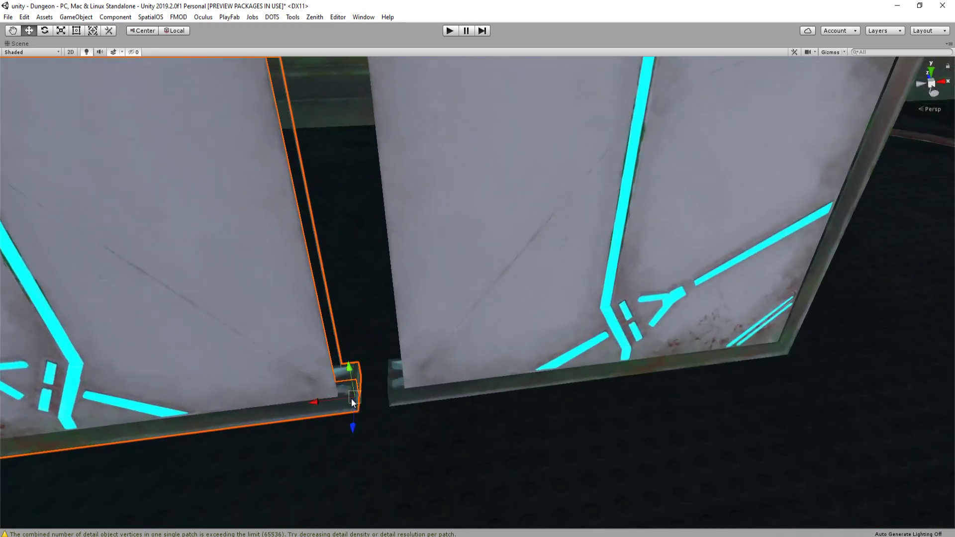
left_click_drag(351, 398, 403, 397)
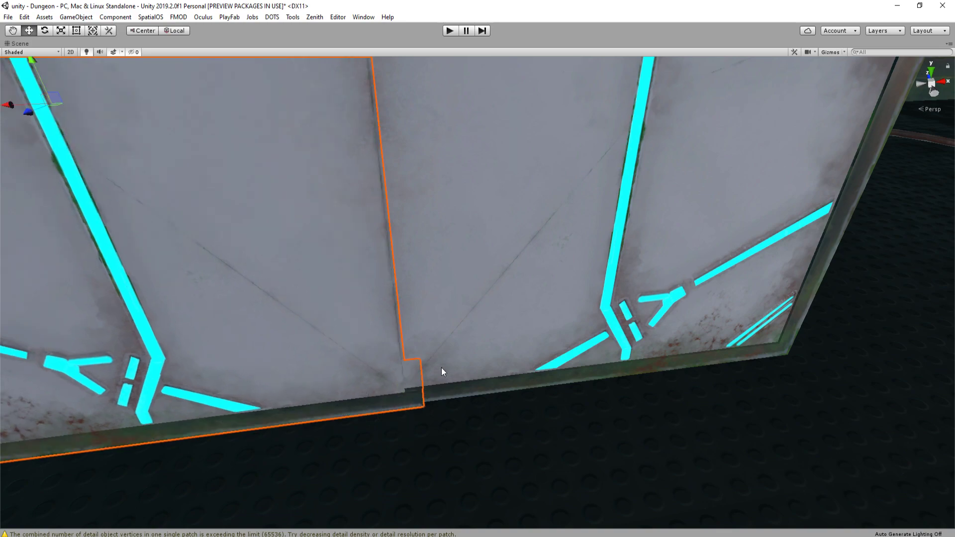
Select both divider panels, move them together toward the side wall and lower them onto the floor
key("s")
right_click_drag(441, 368, 398, 303)
left_click(557, 273, "shift")
key("d")
right_click_drag(602, 266, 559, 290)
scroll(595, 205, "down", 3)
left_click_drag(494, 321, 353, 330)
right_click_drag(353, 330, 424, 191)
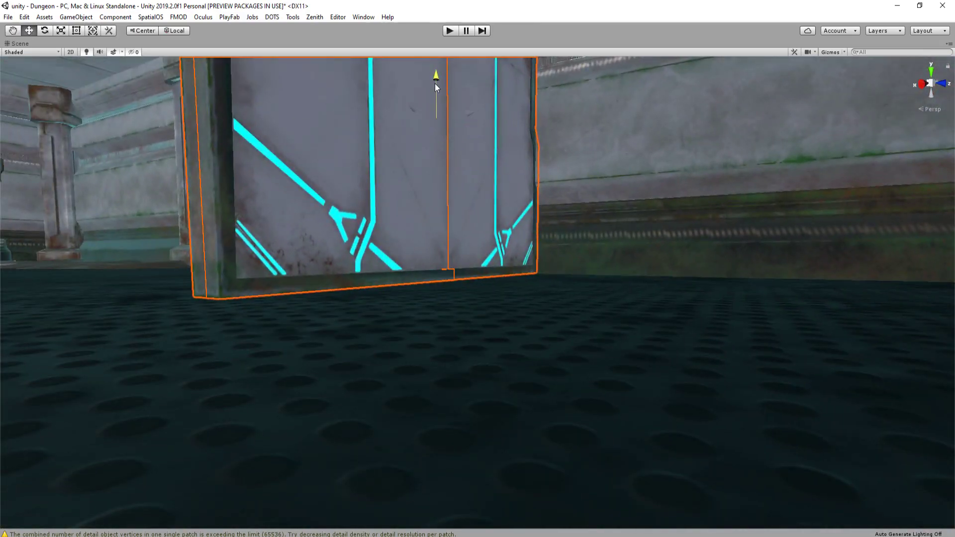
left_click_drag(435, 83, 437, 95)
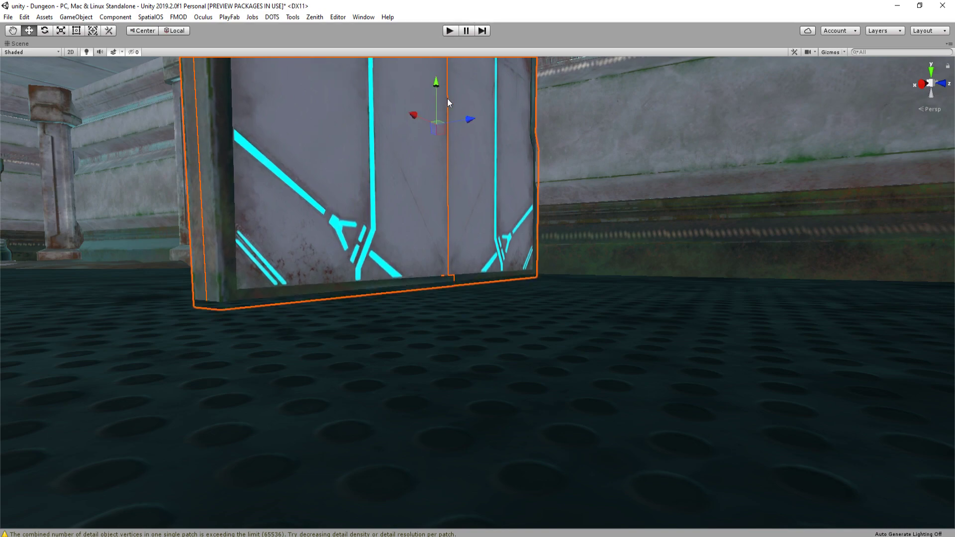
Try to bring the desk, chair, monitor and keyboard from the furnished room behind the divider and rotate them
right_click_drag(447, 99, 679, 181)
right_click_drag(667, 212, 383, 193)
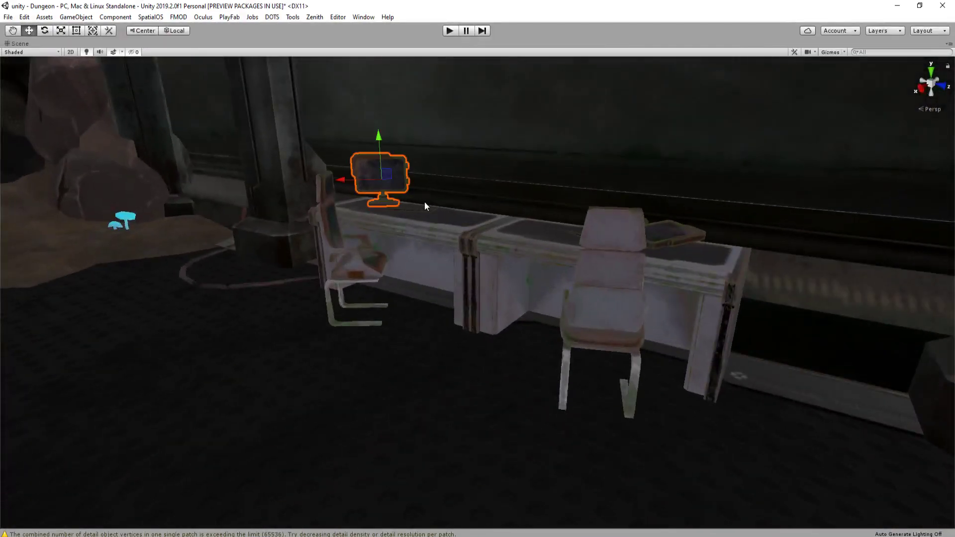
right_click_drag(519, 219, 247, 190)
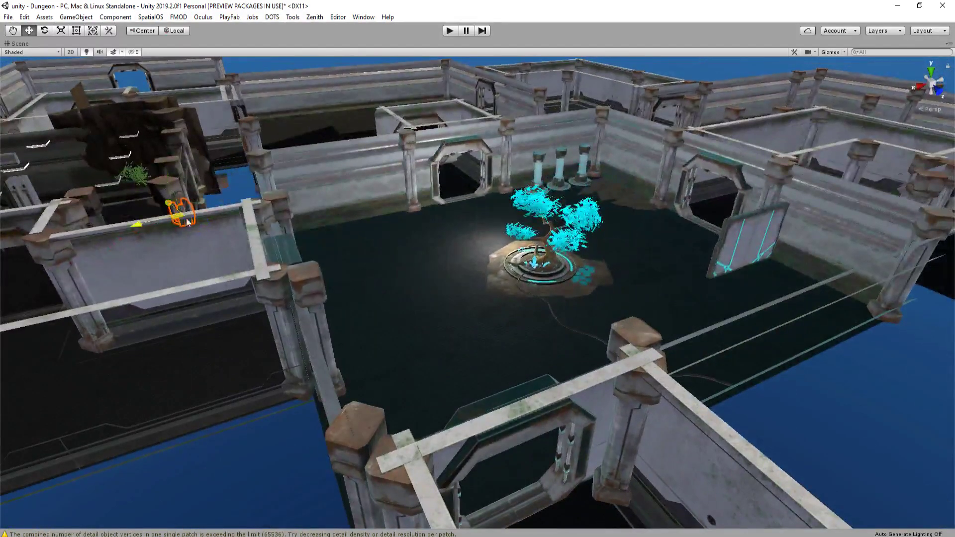
key("f")
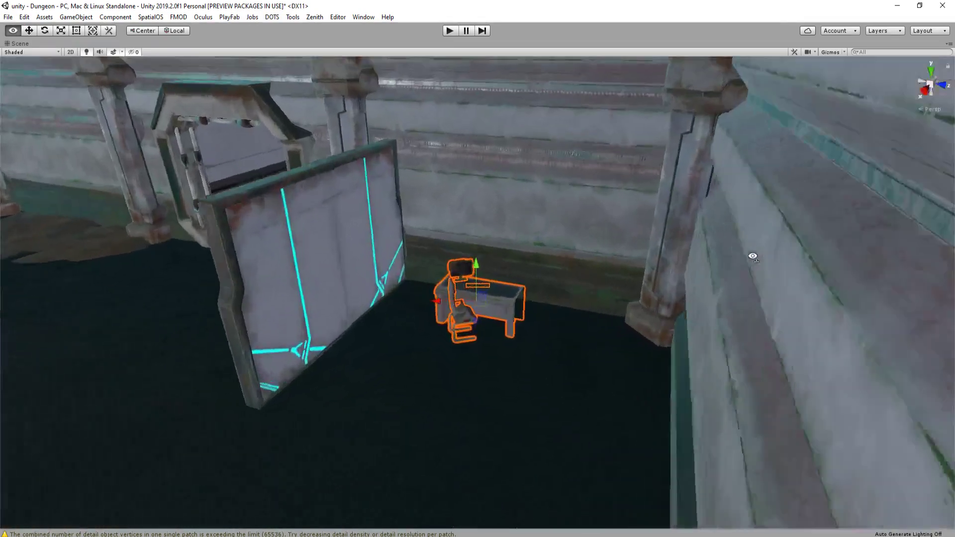
key("e")
left_click_drag(490, 322, 511, 321)
right_click_drag(510, 322, 732, 439)
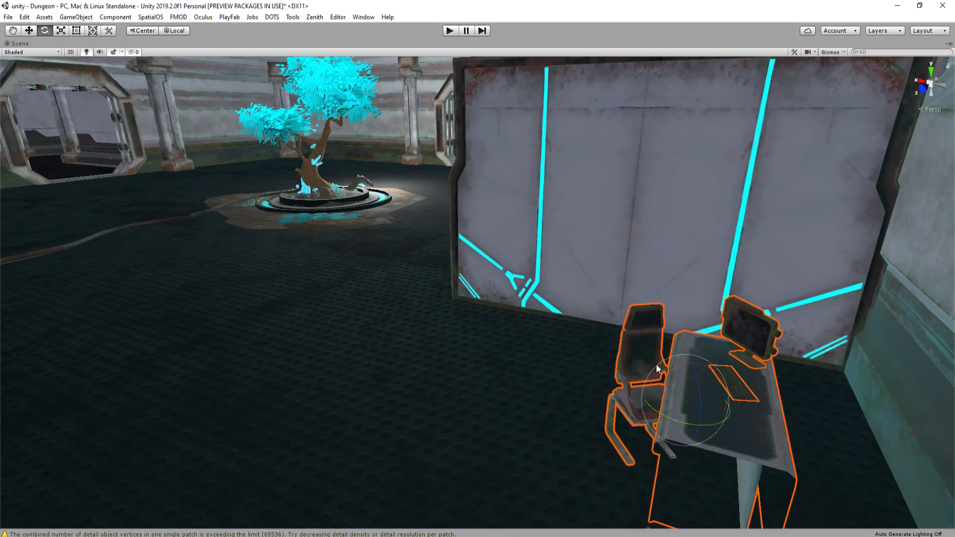
Bring the complete desk set with its end panels, chair, monitor and keyboard behind the divider and lower it to the floor
right_click_drag(656, 364, 687, 307)
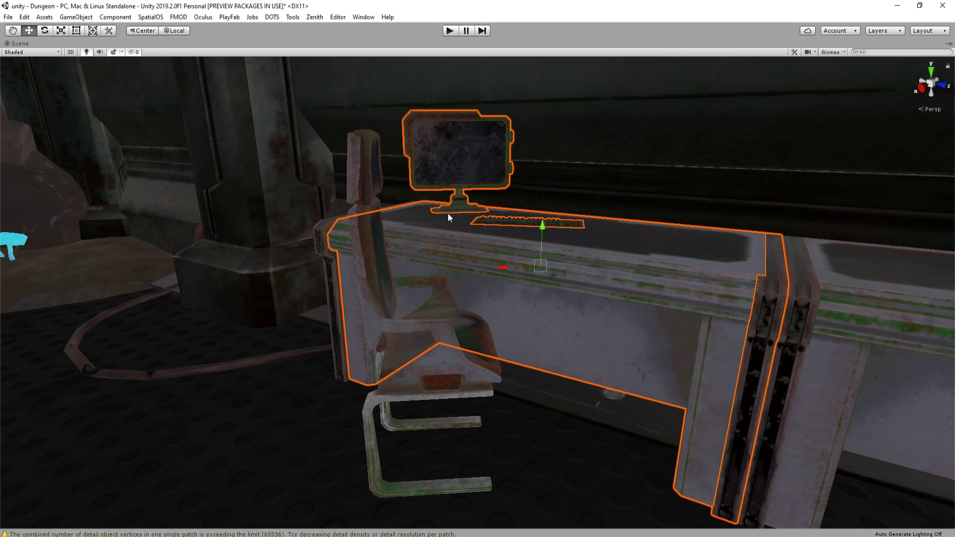
right_click_drag(334, 306, 318, 291)
scroll(412, 315, "down", 1)
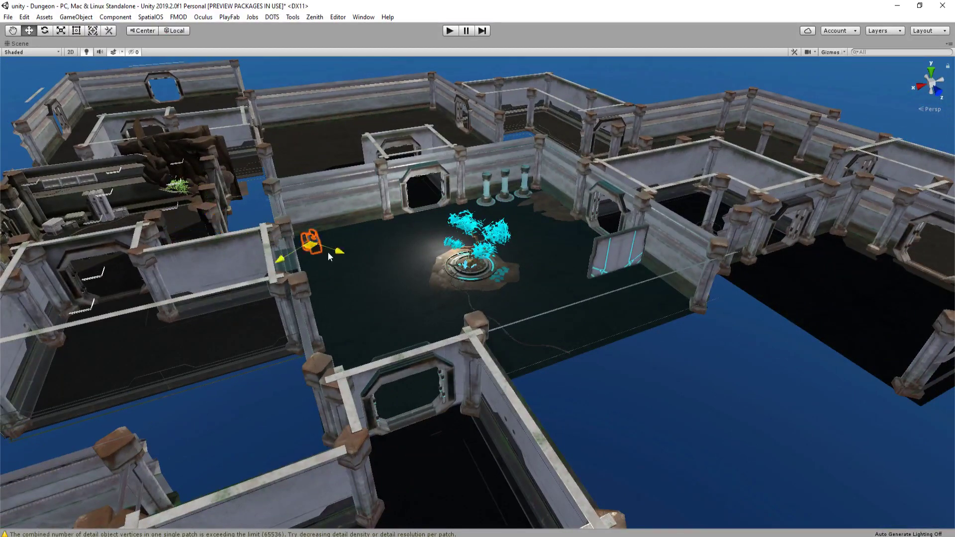
right_click_drag(662, 292, 647, 249)
key("w")
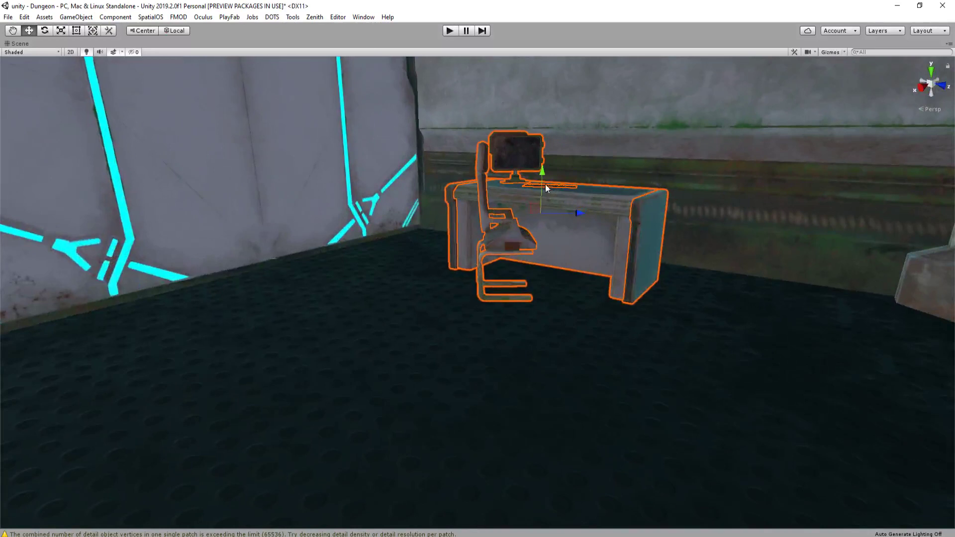
left_click_drag(541, 181, 541, 186)
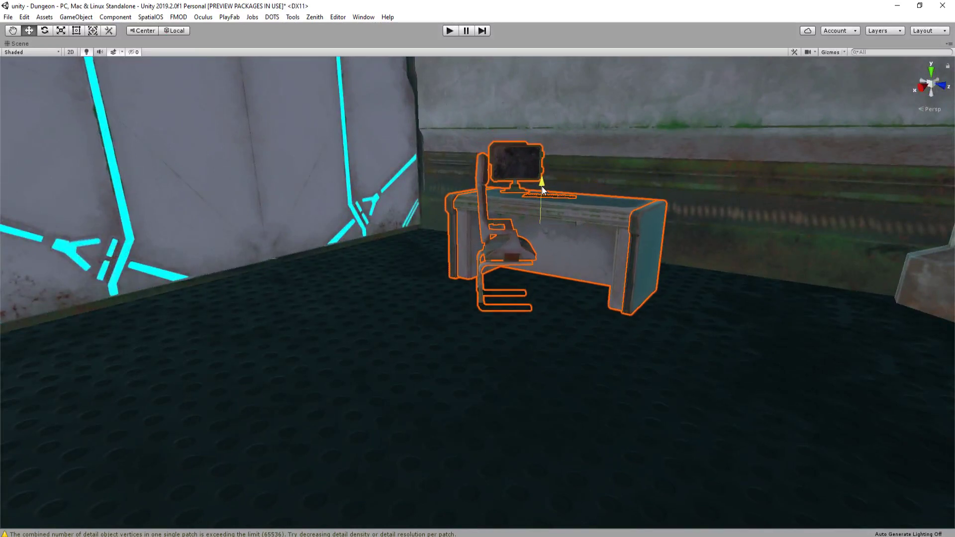
Rotate the desk set so its back faces the divider and move it up against the panels
right_click_drag(544, 220, 557, 249)
left_click_drag(553, 248, 419, 258)
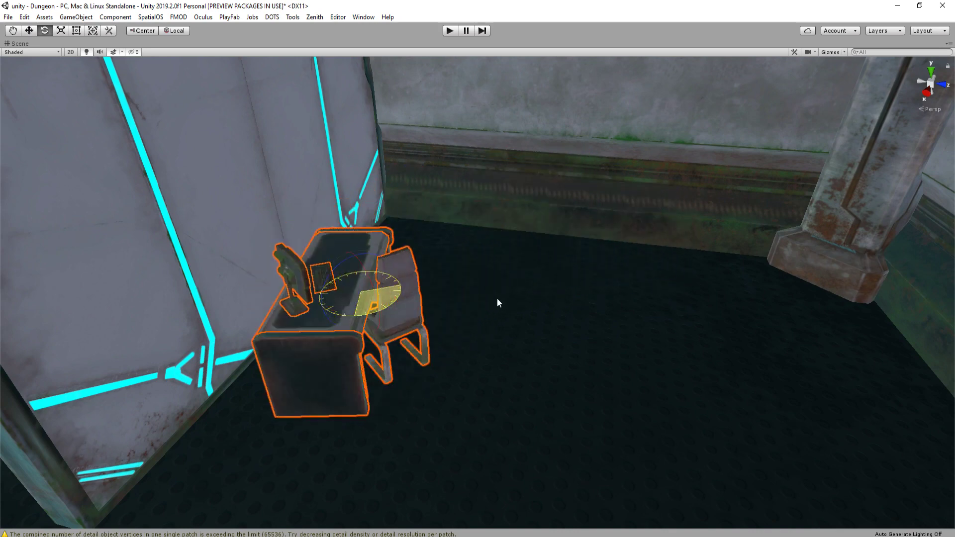
left_click_drag(497, 299, 480, 298)
right_click_drag(467, 294, 256, 299)
key("w")
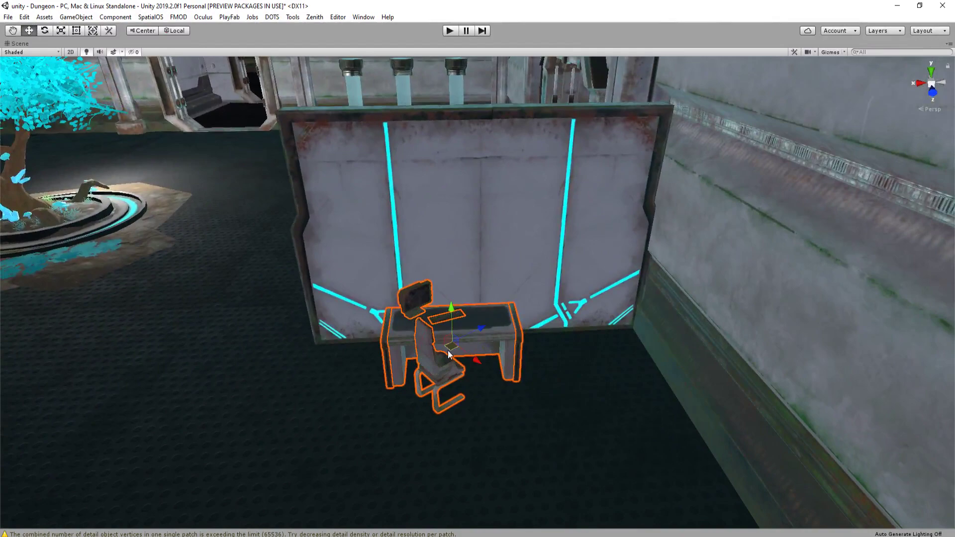
left_click_drag(448, 354, 488, 324)
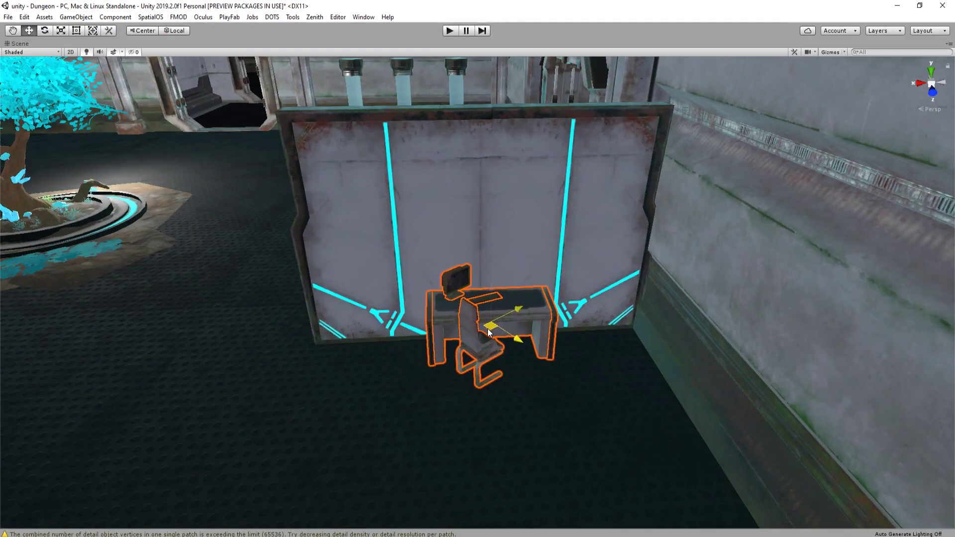
right_click_drag(489, 333, 381, 306)
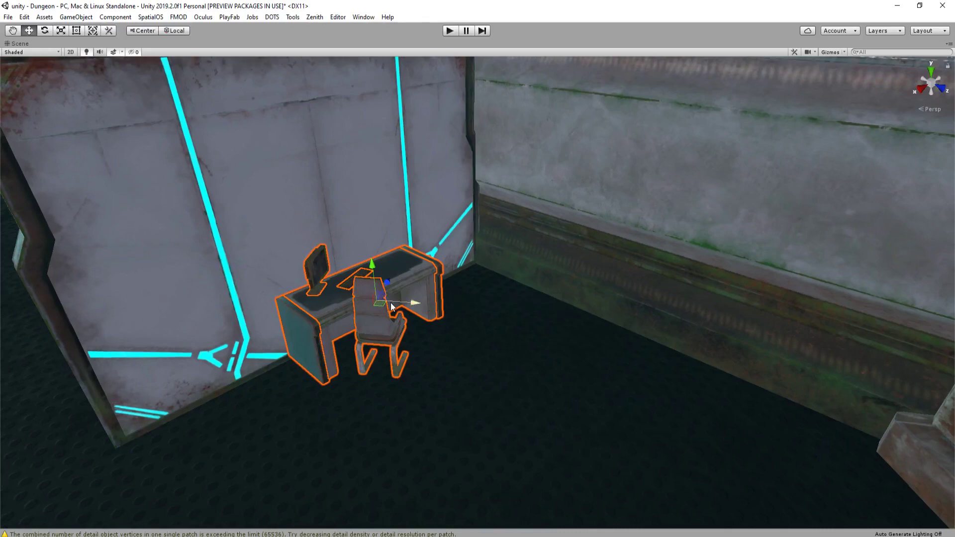
Try to add a second, rotated copy of the desk set along the room's side wall
key("e")
left_click_drag(594, 318, 491, 351)
right_click_drag(491, 351, 531, 347)
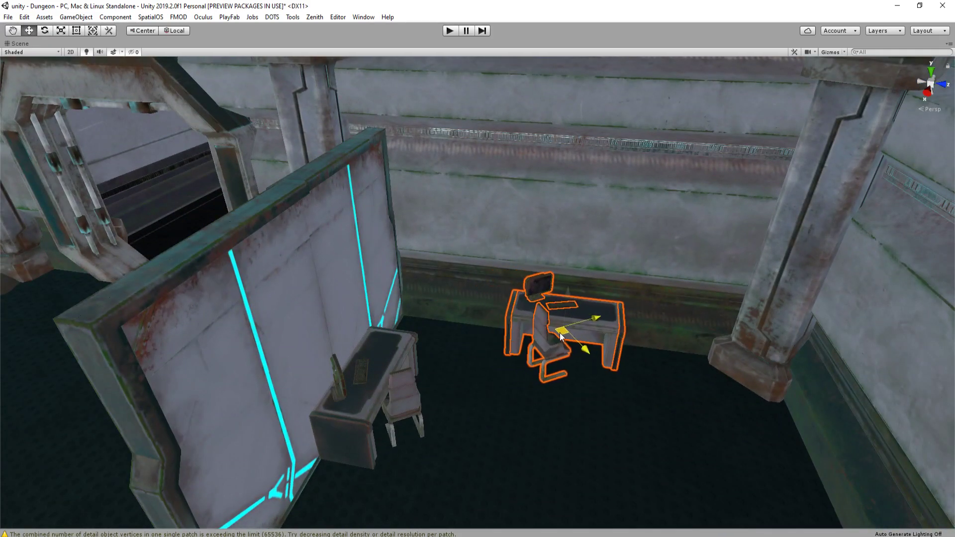
right_click_drag(561, 336, 510, 341)
right_click_drag(580, 338, 601, 284)
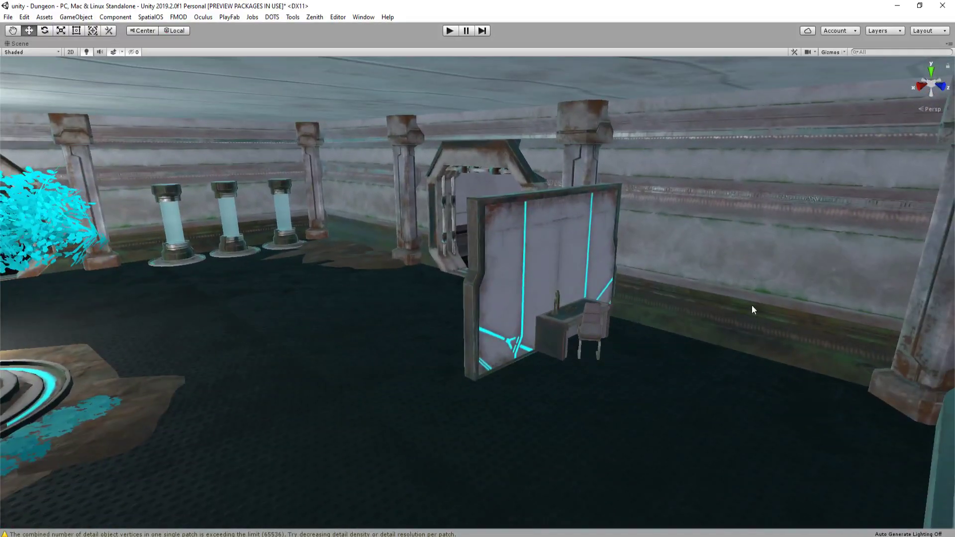
Bring a tall locker, a vented equipment case and a storage crate from the furnished room into the desk area
right_click_drag(650, 253, 699, 256)
right_click_drag(586, 284, 614, 283)
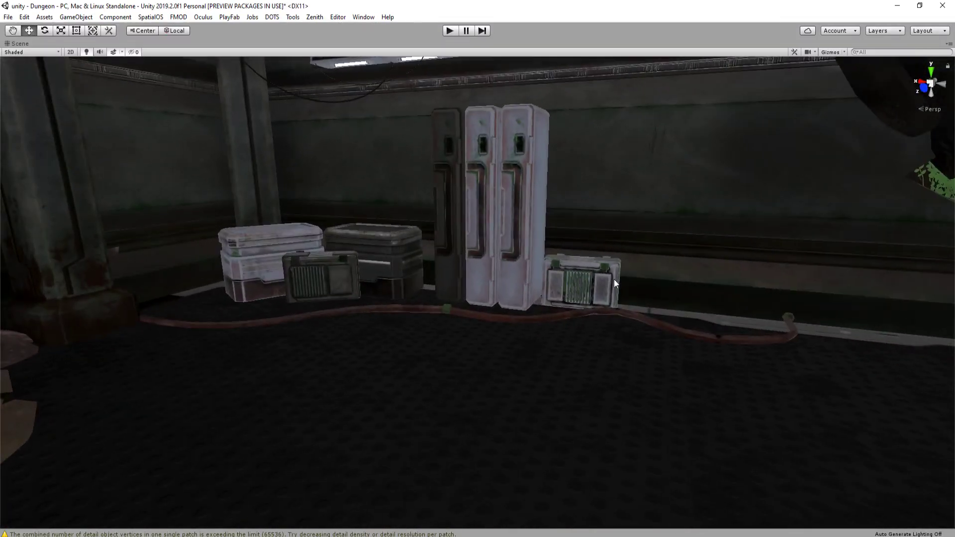
left_click(506, 230)
left_click(571, 279)
left_click(400, 245, "shift")
right_click_drag(400, 245, 336, 252)
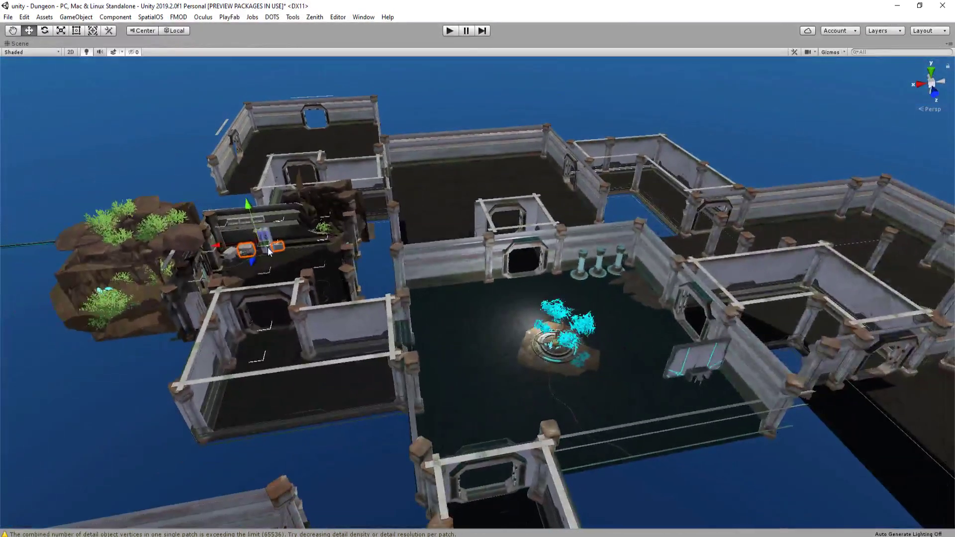
key("w")
right_click_drag(746, 374, 618, 354)
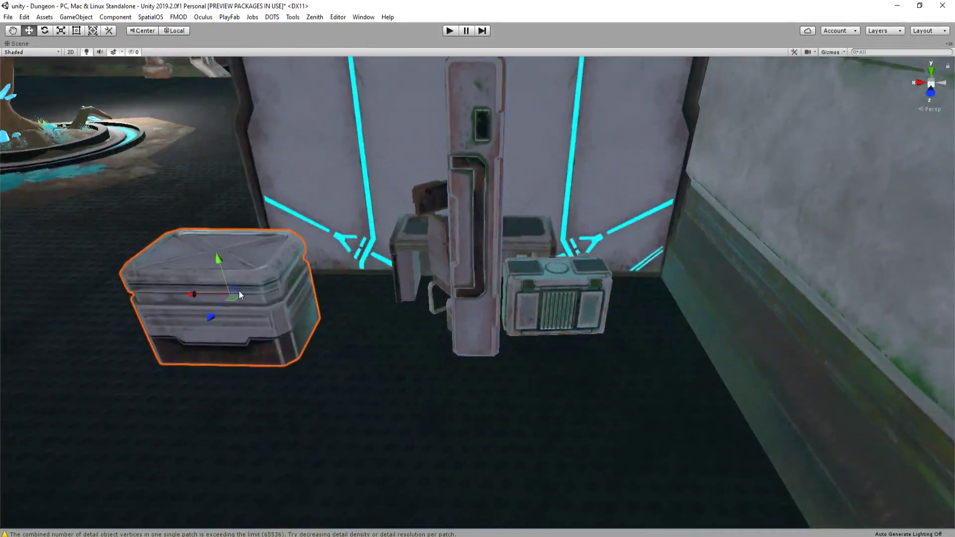
Move the equipment case aside and place the storage crate on the floor between the desk and the side wall
left_click_drag(556, 295, 102, 381)
left_click(264, 285)
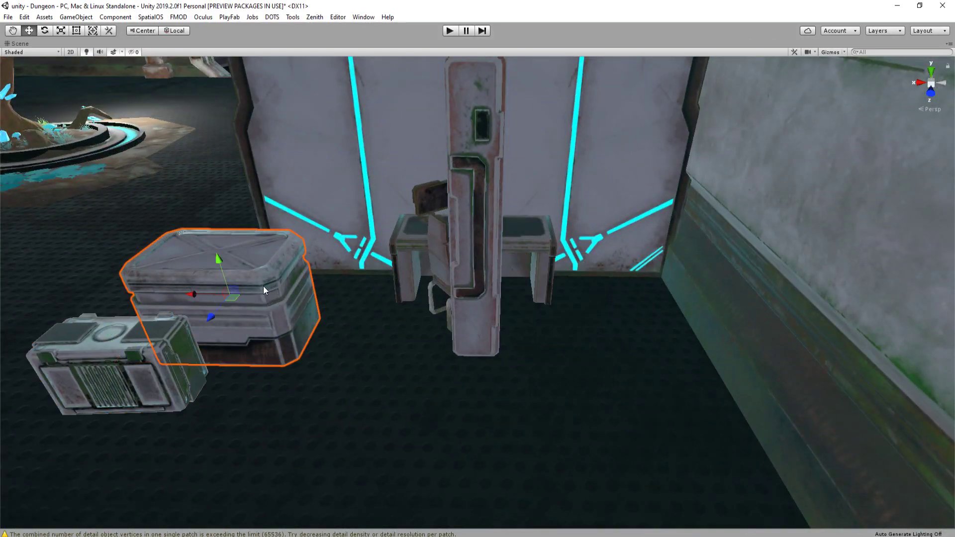
left_click_drag(277, 300, 645, 292)
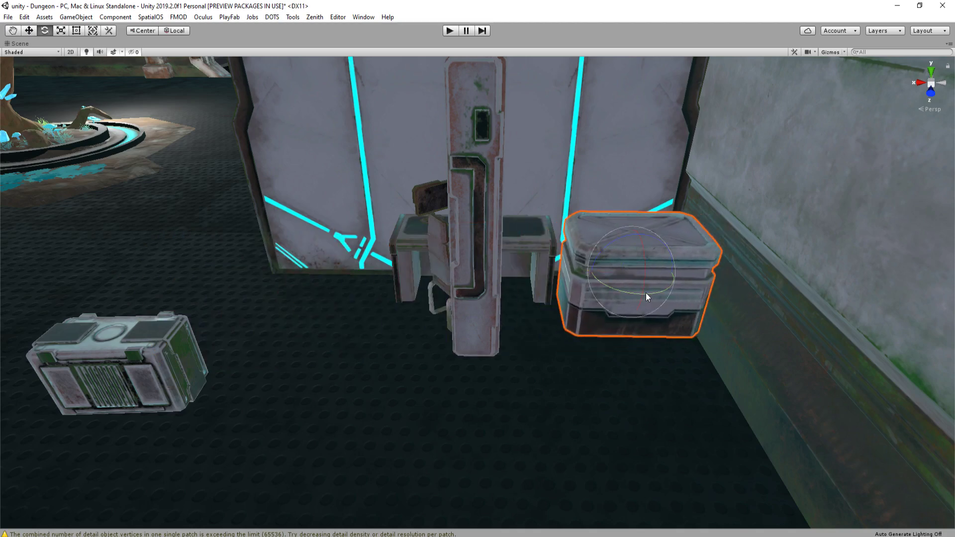
right_click_drag(632, 303, 515, 275)
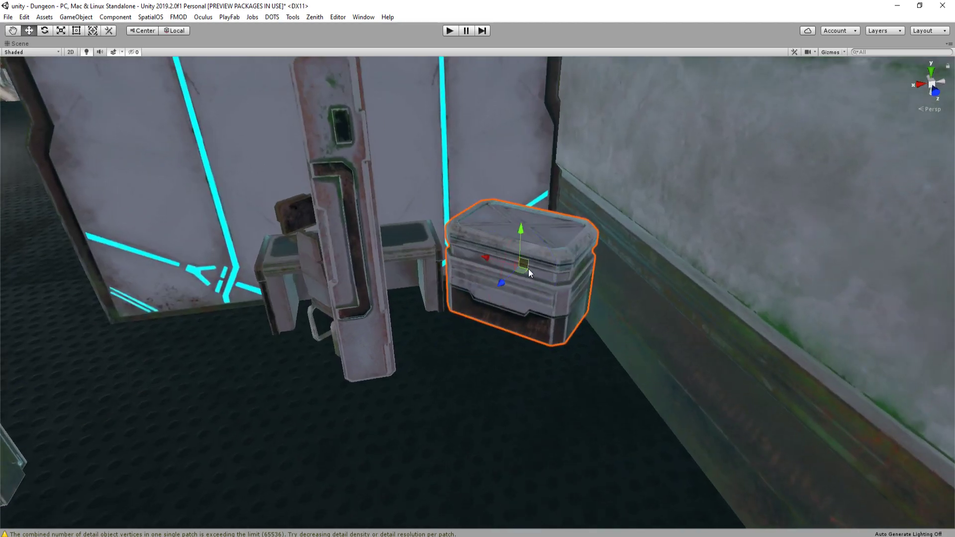
left_click_drag(527, 271, 522, 273)
key("ctrl+z")
left_click_drag(519, 225, 522, 231)
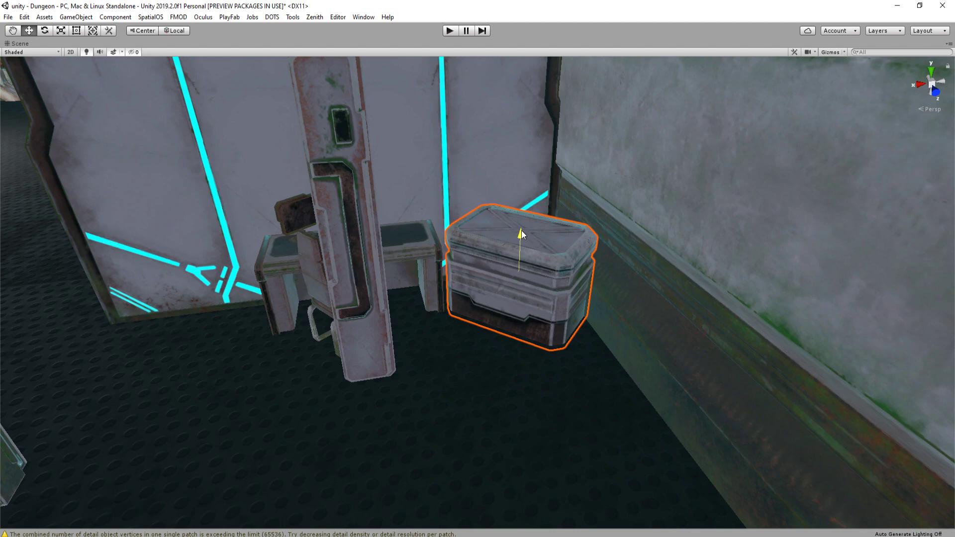
Move the tall locker away from the desk into the open floor and rotate it about its vertical axis
key("s")
right_click_drag(521, 231, 460, 218)
left_click(359, 417)
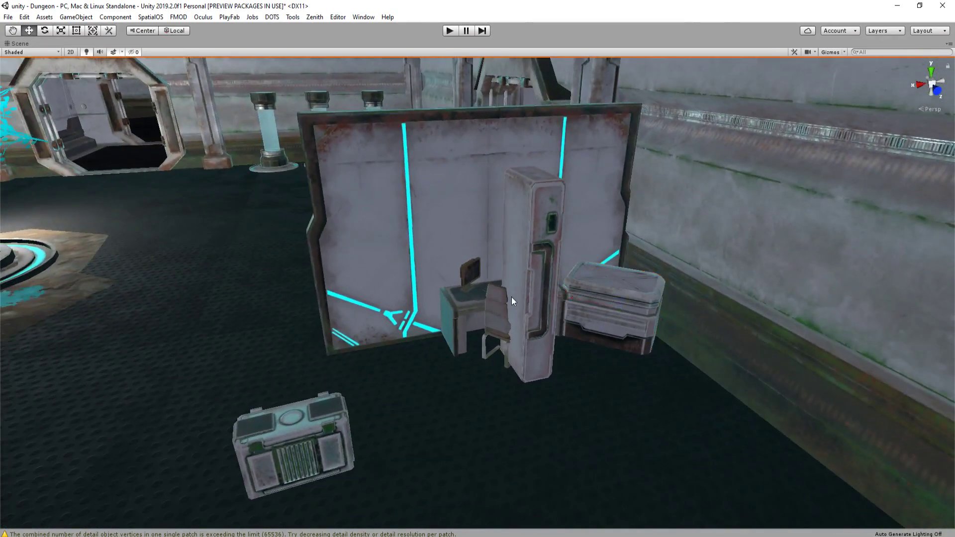
right_click_drag(511, 297, 395, 324)
key("w")
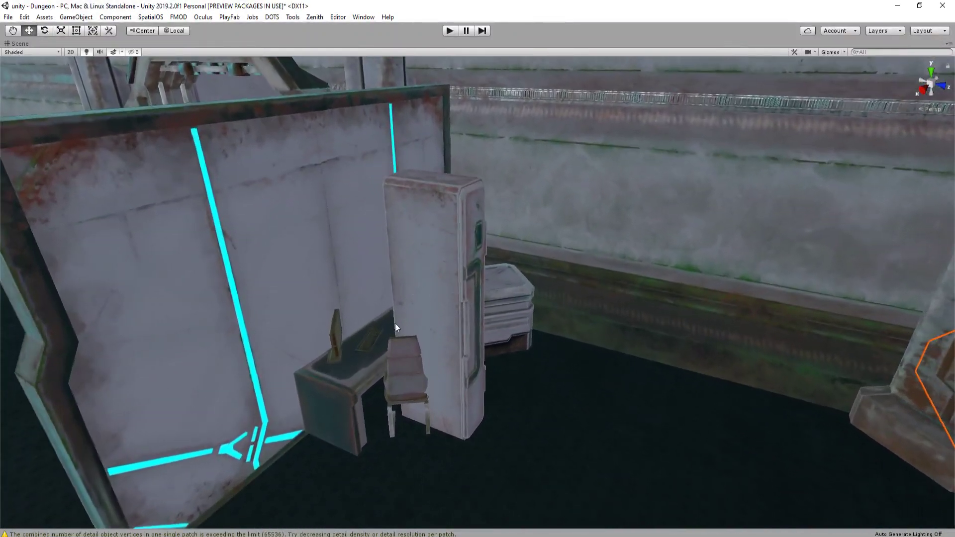
left_click_drag(464, 319, 537, 324)
mouse_move(528, 314)
right_mouse_down()
mouse_move(541, 314)
mouse_move(532, 323)
right_mouse_up()
key("e")
left_click_drag(505, 302, 337, 338)
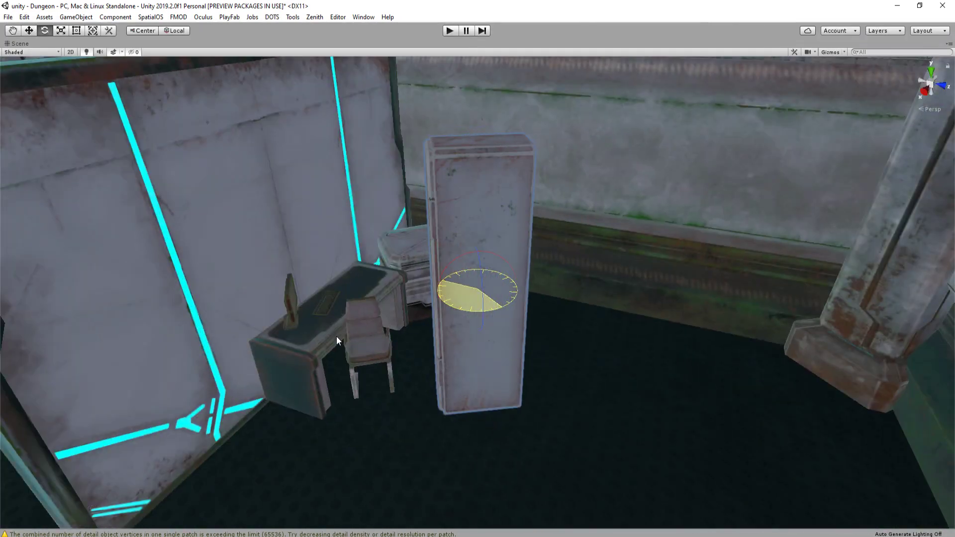
Adjust the locker's rotation and move it into the room's corner beside the column
right_click_drag(318, 338, 381, 369)
key("w")
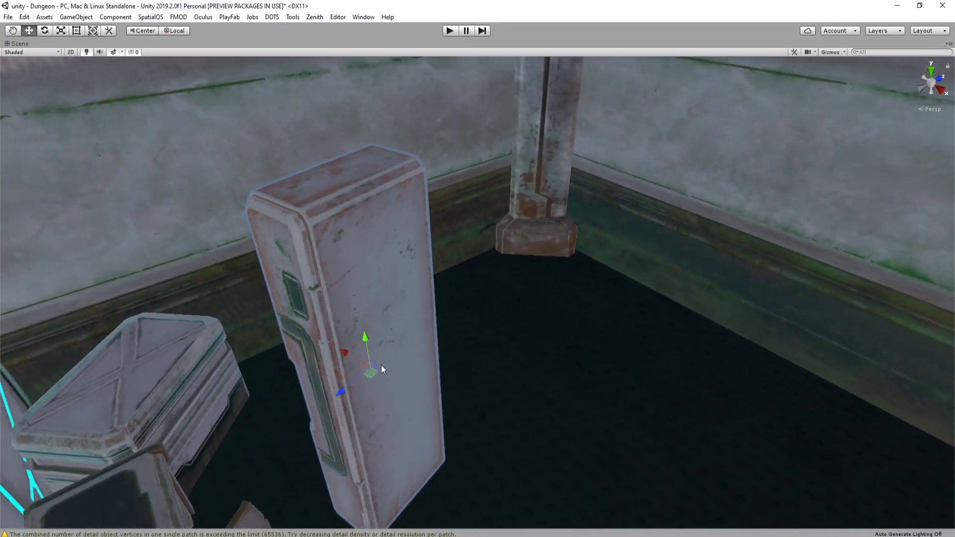
left_click_drag(364, 376, 606, 242)
key("ctrl+z")
key("e")
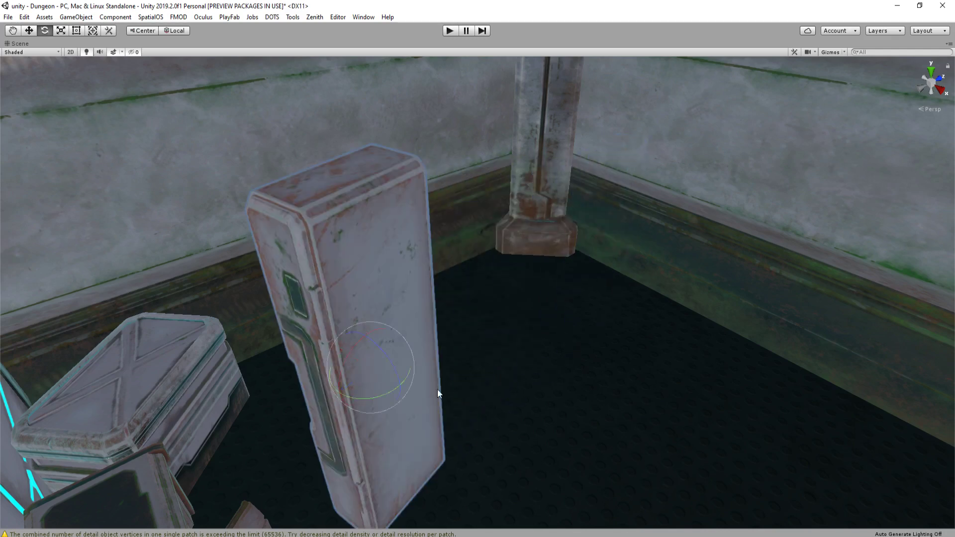
mouse_move(345, 395)
left_mouse_down()
mouse_move(367, 396)
mouse_move(350, 407)
left_mouse_up()
key("ctrl+z")
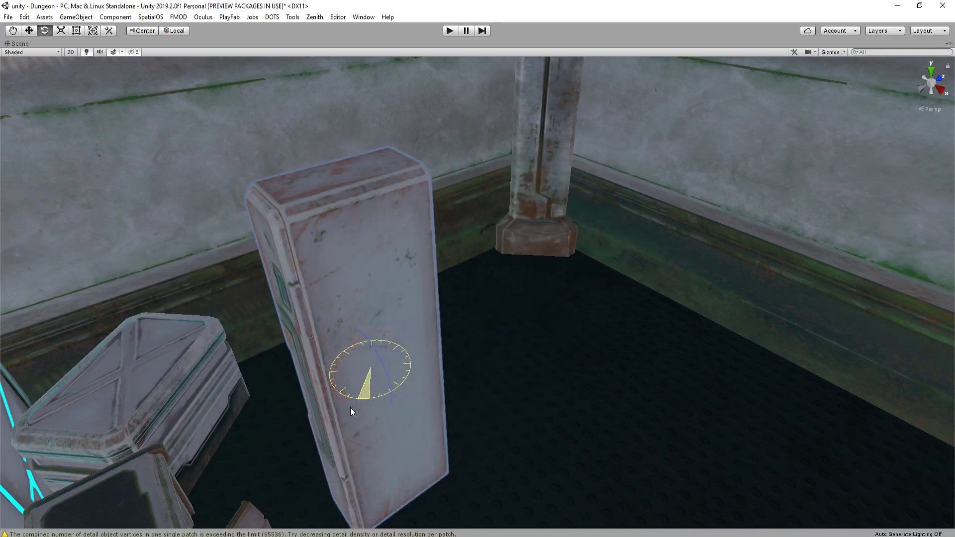
key("w")
left_click_drag(358, 375, 619, 237)
Duplicate the locker twice to make a row of three next to the corner column
left_click_drag(759, 274, 399, 266)
key("ctrl+d")
key("ctrl+d")
Move the vented equipment case from the open floor to the side of the locker row
left_click(399, 265)
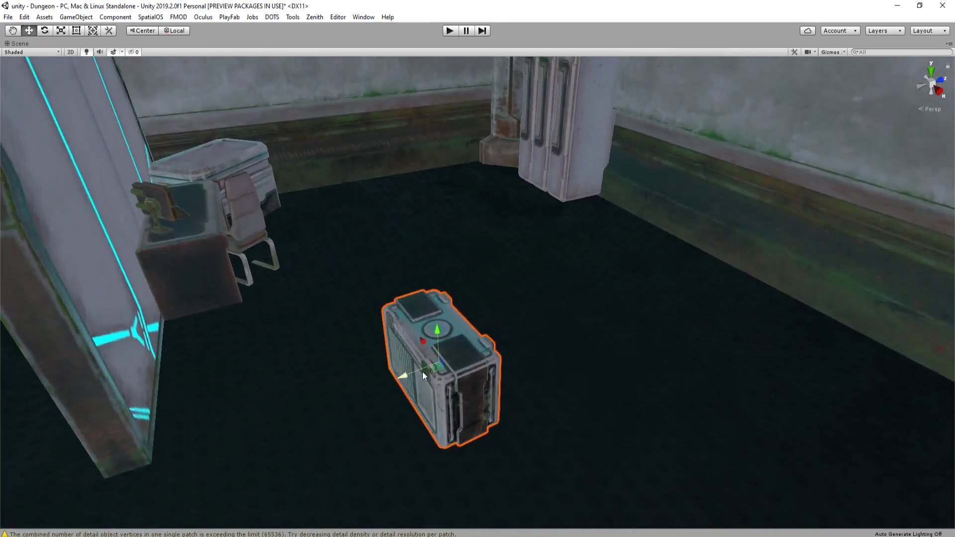
left_click_drag(422, 372, 500, 207)
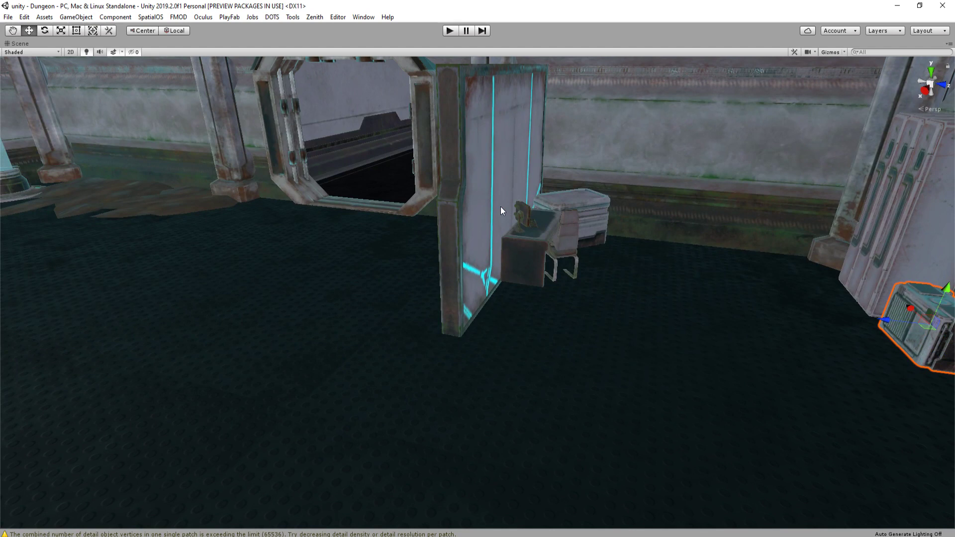
Move the row of three glass tubes with glowing ring bases along the bonsai room's back wall near the corner column
left_click_drag(762, 309, 739, 272, "alt")
key("s")
right_click_drag(739, 272, 703, 270)
key("w")
right_click_drag(716, 325, 556, 218)
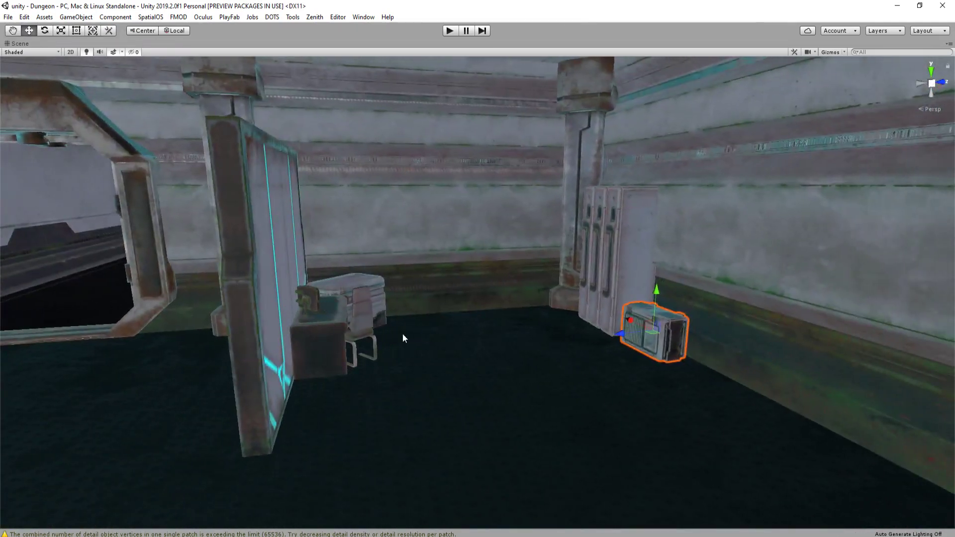
right_click_drag(556, 253, 478, 379)
key("s")
scroll(488, 322, "up", 3)
key("w")
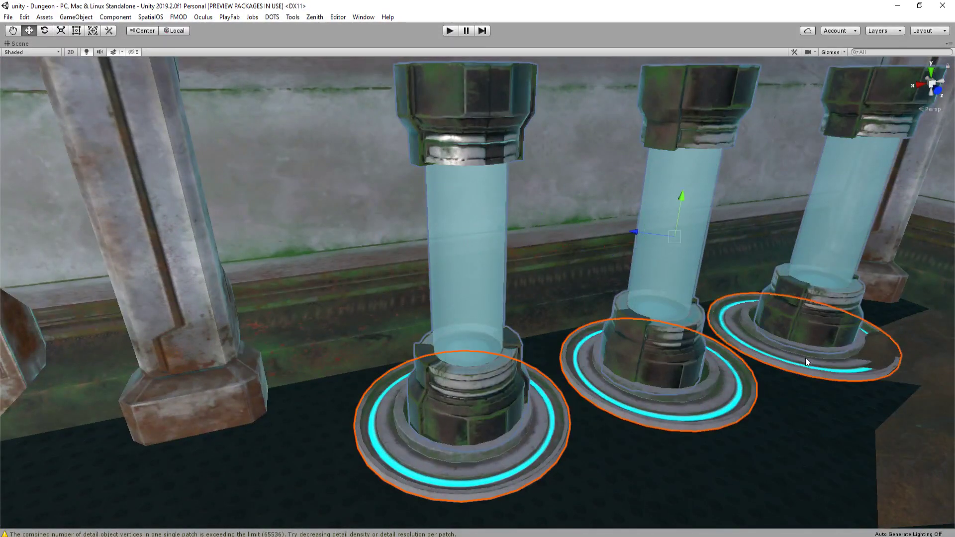
key("s")
right_click_drag(807, 362, 732, 307)
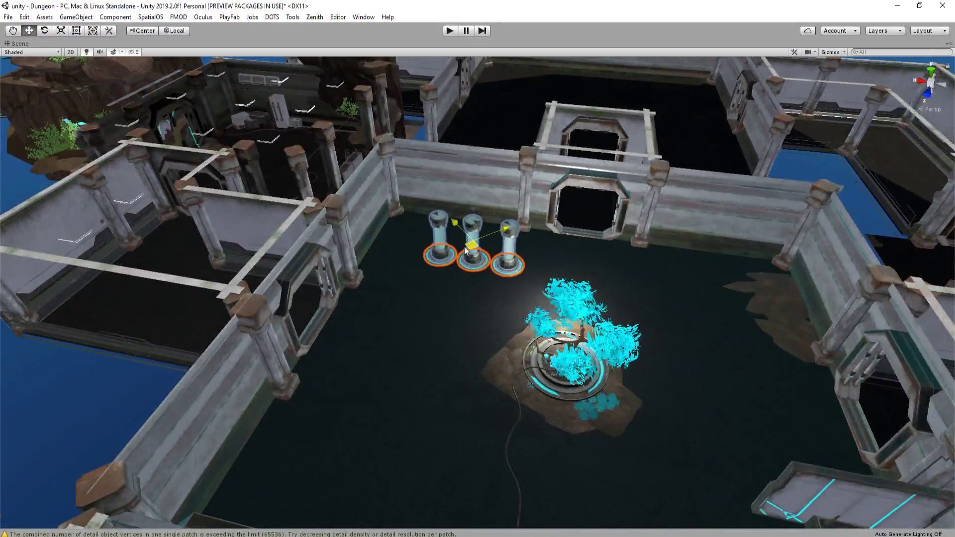
key("f")
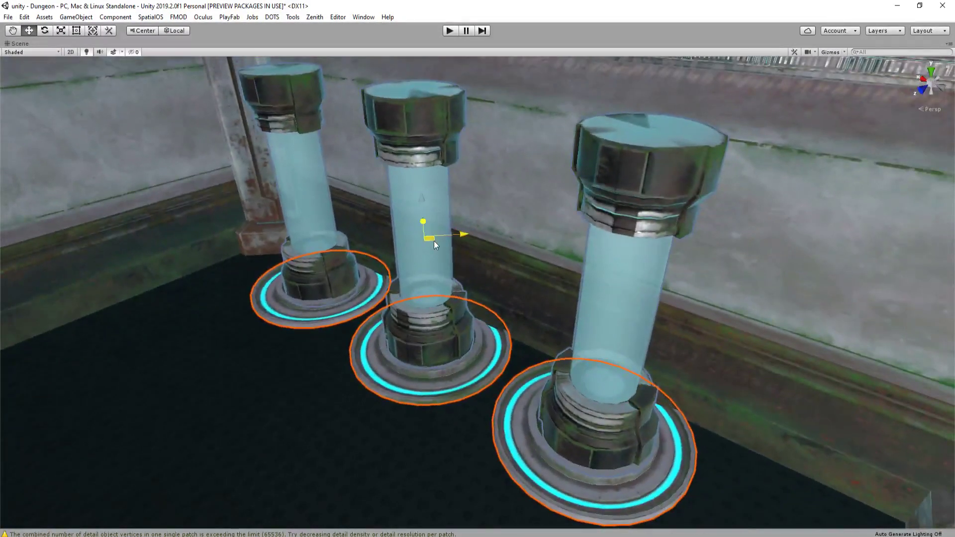
right_click_drag(434, 241, 366, 320)
Place a copy of the plant stand from the spare props between the wall divider and the desk, and turn it
key("s")
left_click(365, 232)
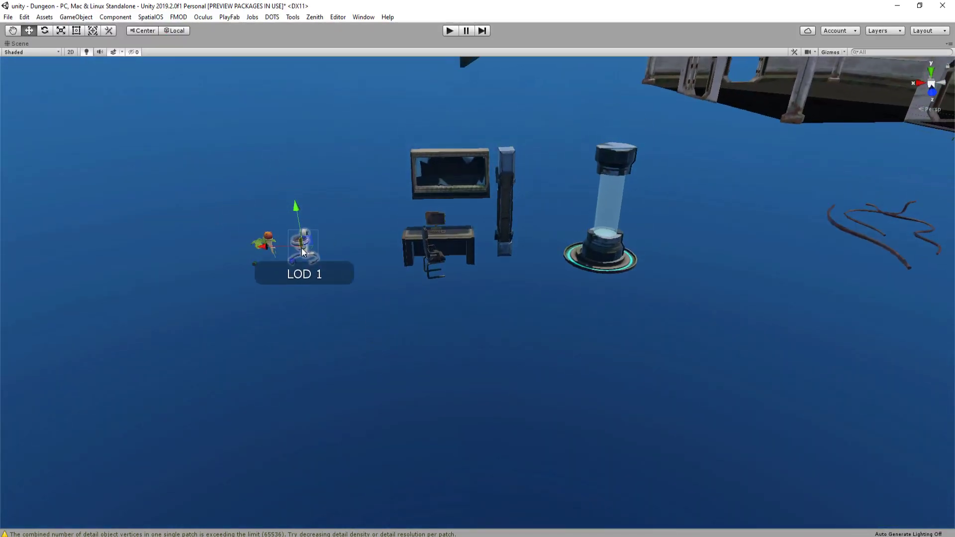
right_click_drag(730, 297, 383, 172)
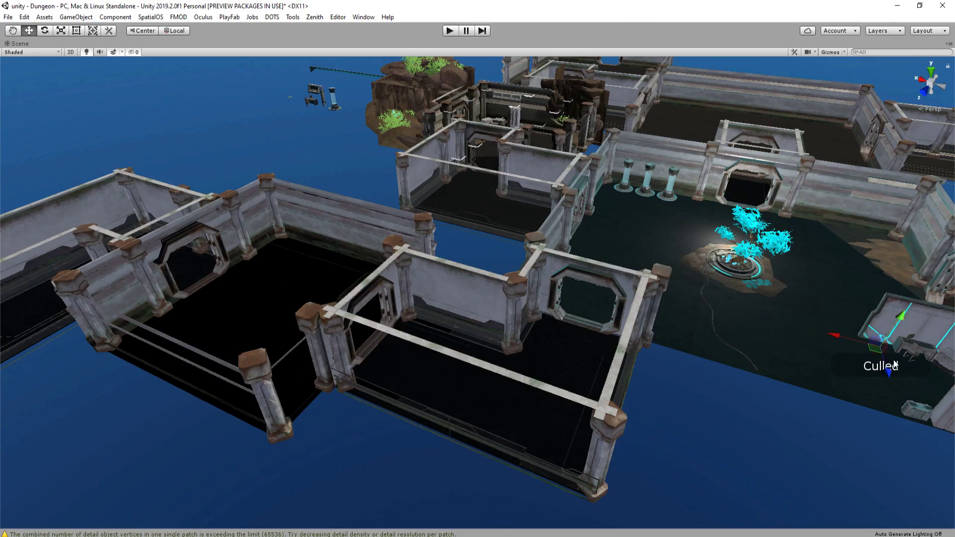
right_click_drag(894, 365, 837, 329)
key("f")
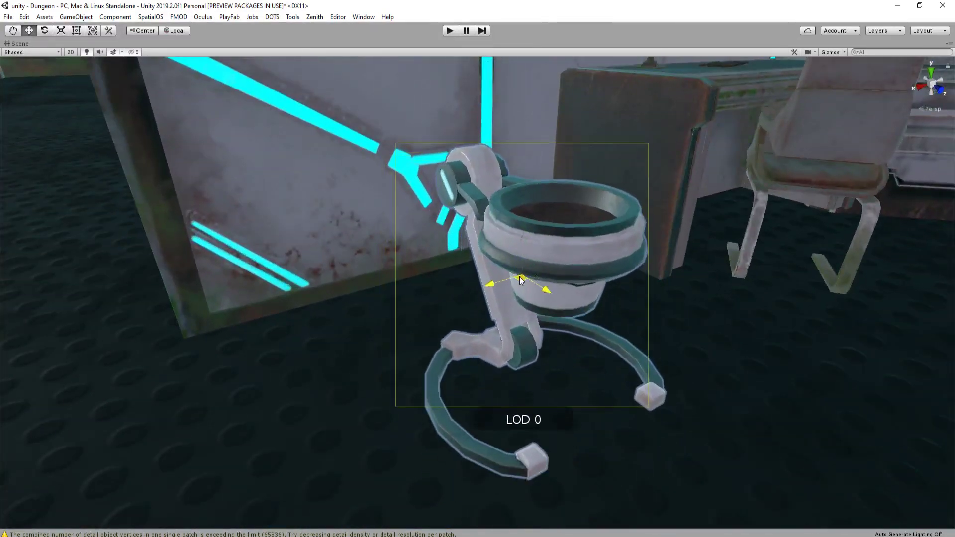
left_click_drag(520, 277, 538, 221)
mouse_move(538, 221)
right_mouse_down()
mouse_move(502, 194)
mouse_move(429, 233)
mouse_move(601, 233)
mouse_move(610, 256)
mouse_move(327, 240)
mouse_move(454, 217)
mouse_move(523, 229)
right_mouse_up()
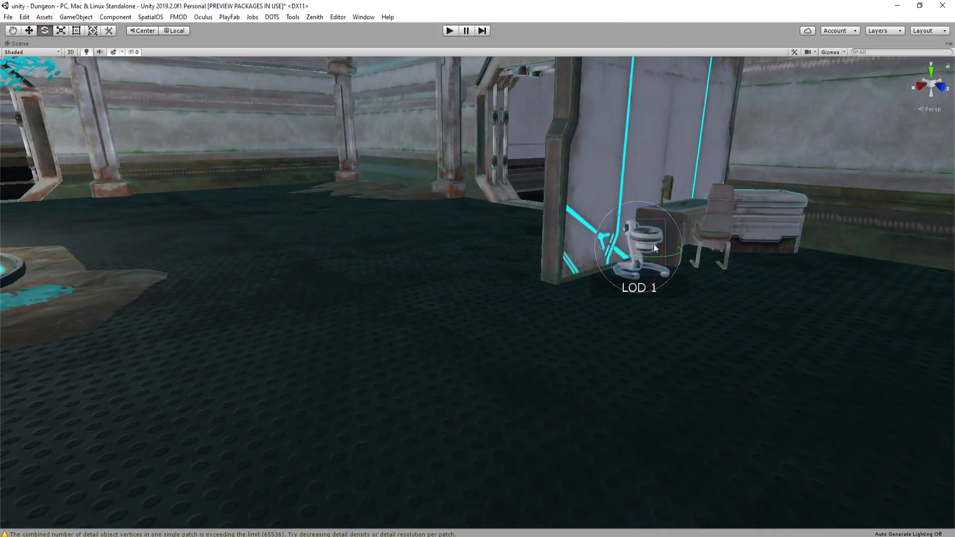
Copy the pair of glowing mushrooms from the bonsai planter and move them into the plant stand's pot beside the desk
right_click_drag(653, 244, 279, 196)
scroll(423, 281, "down", 3)
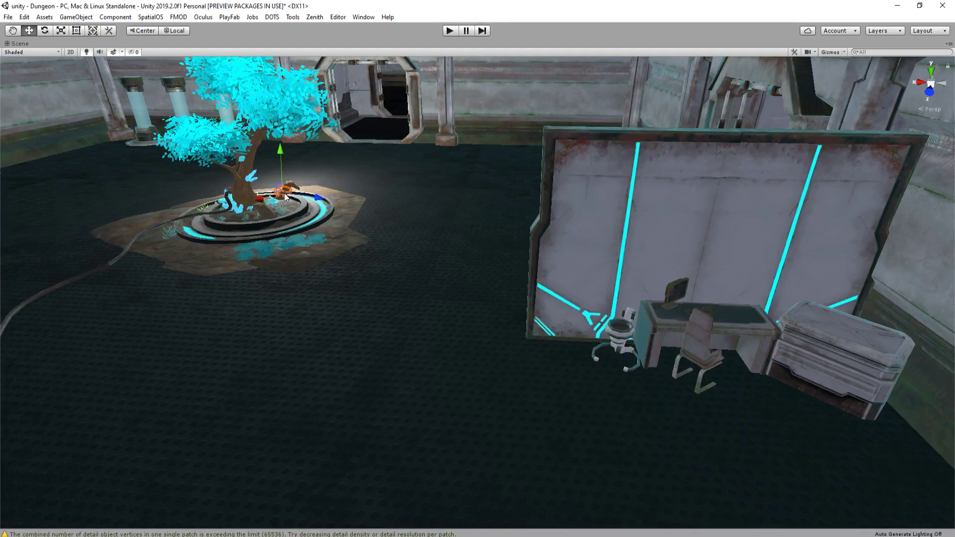
scroll(284, 199, "up", 2)
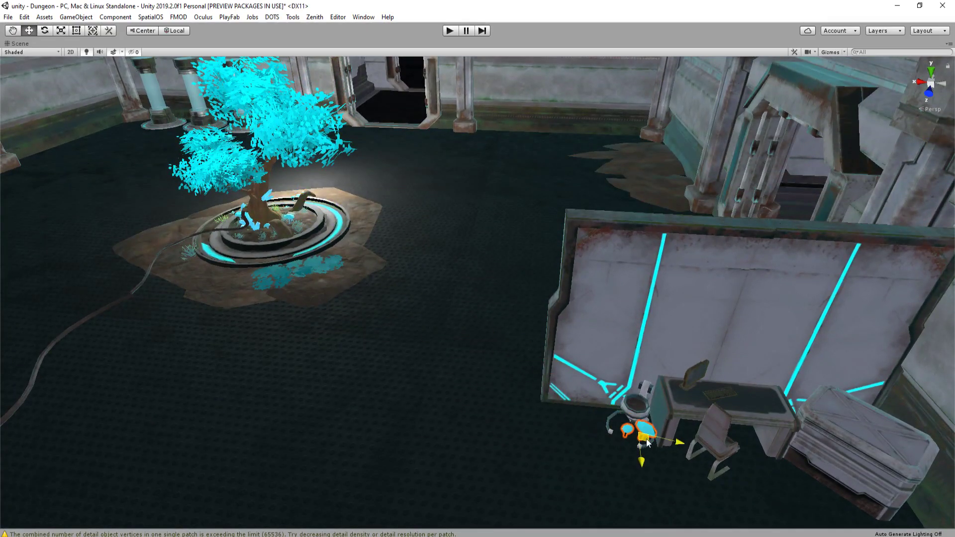
left_click_drag(653, 393, 656, 384)
right_click_drag(656, 384, 720, 348)
key("w")
scroll(706, 398, "up", 1)
Adjust the placement of the two glowing mushrooms so both stand in the pot's soil
key("r")
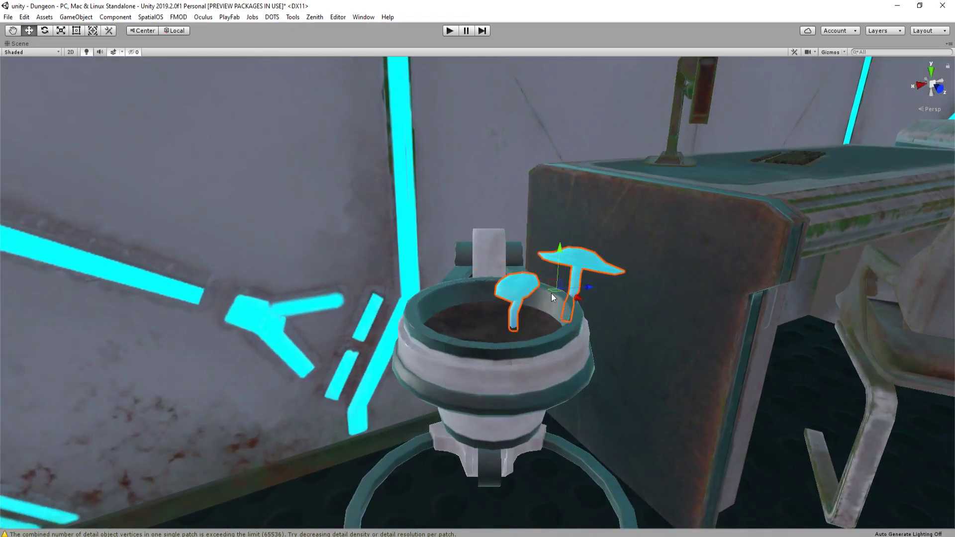
key("e")
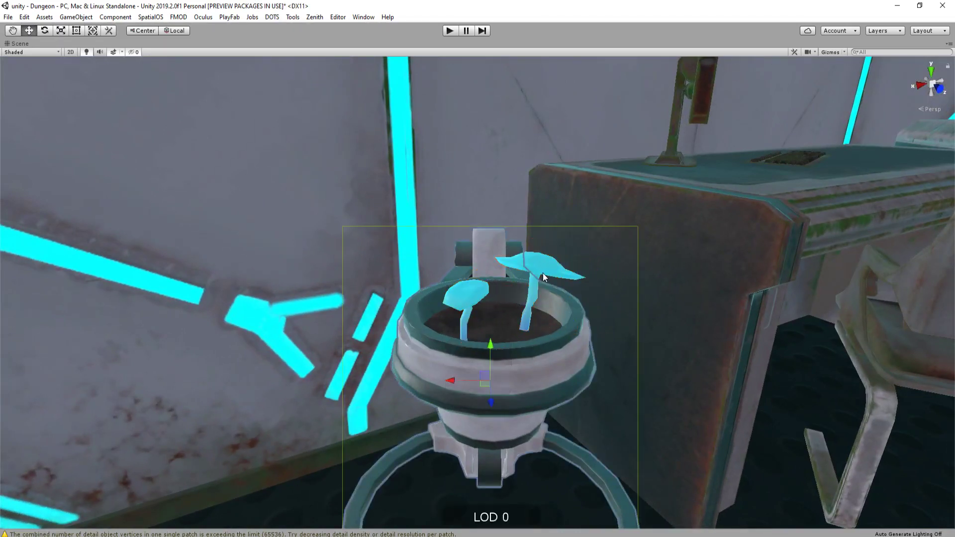
right_click_drag(542, 273, 454, 255)
left_click(454, 254)
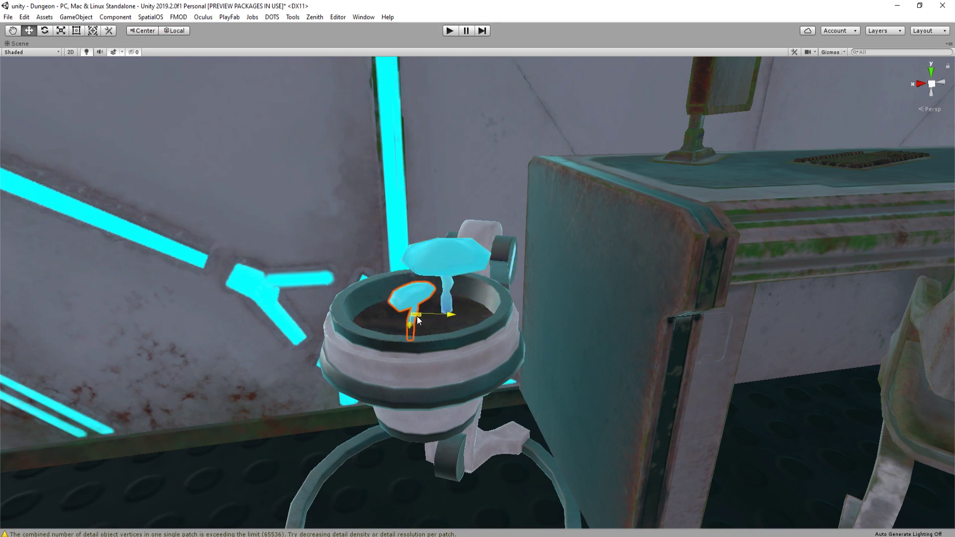
Copy the grass tuft from the bonsai planter's edge, scale it down and set it in the pot with the mushrooms
right_click_drag(403, 332, 180, 298)
left_click(310, 303)
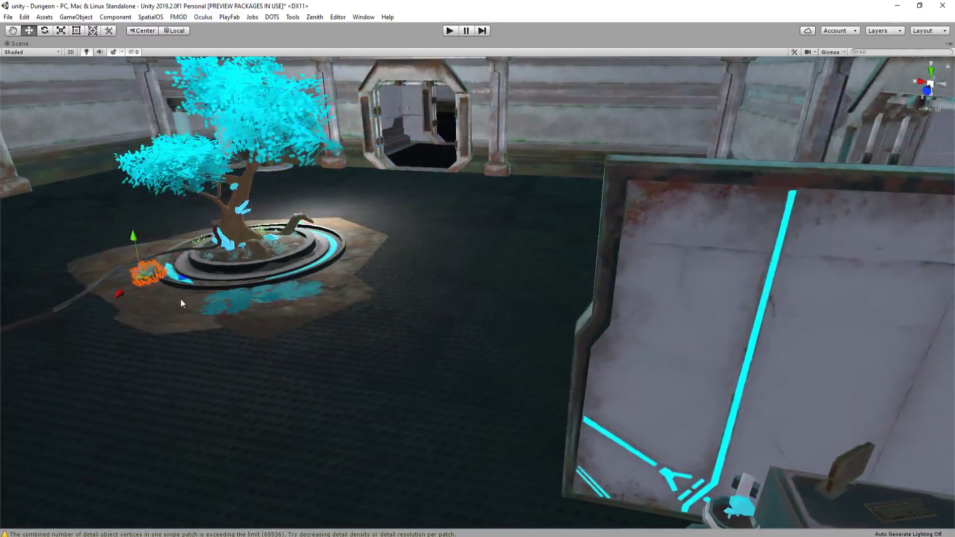
key("x")
left_click_drag(147, 278, 390, 394)
right_click_drag(389, 394, 309, 329)
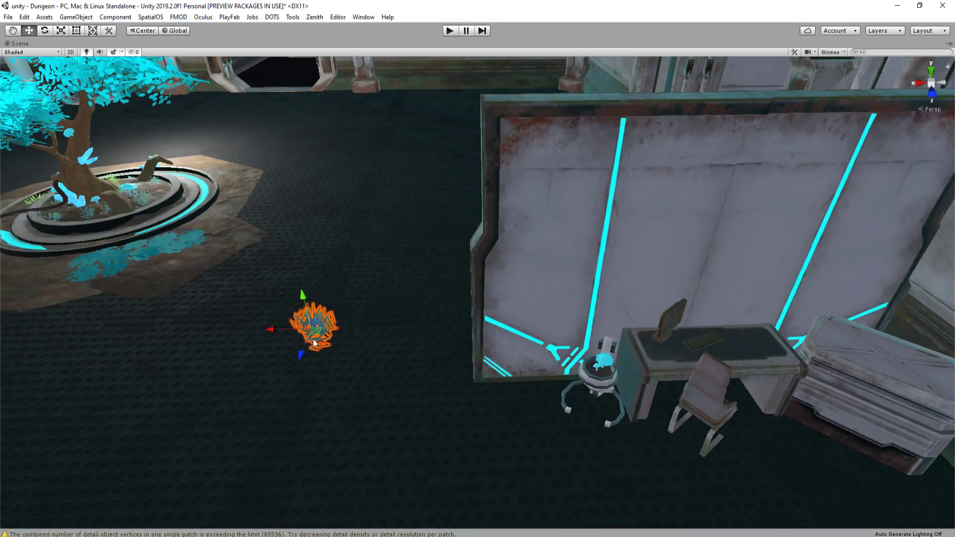
key("f")
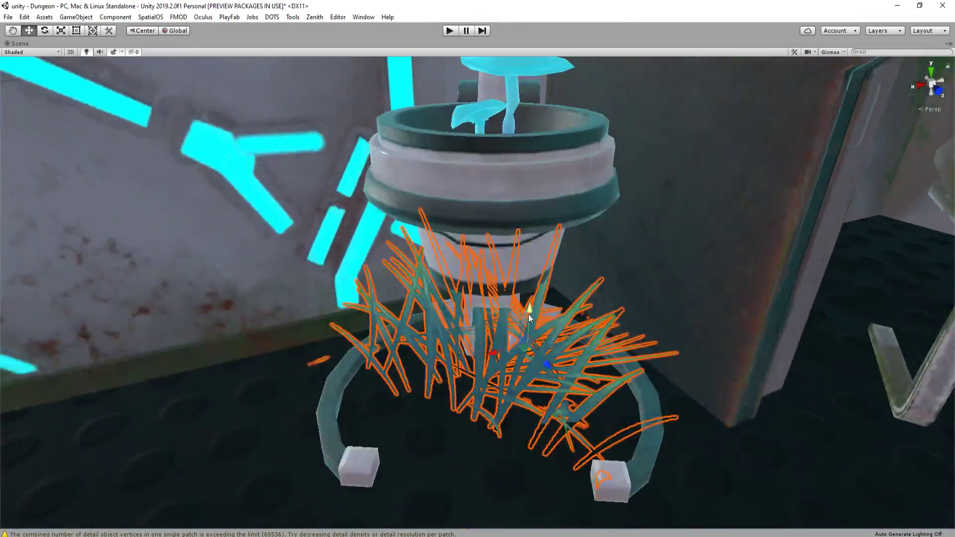
left_click_drag(528, 315, 528, 286, "alt")
key("r")
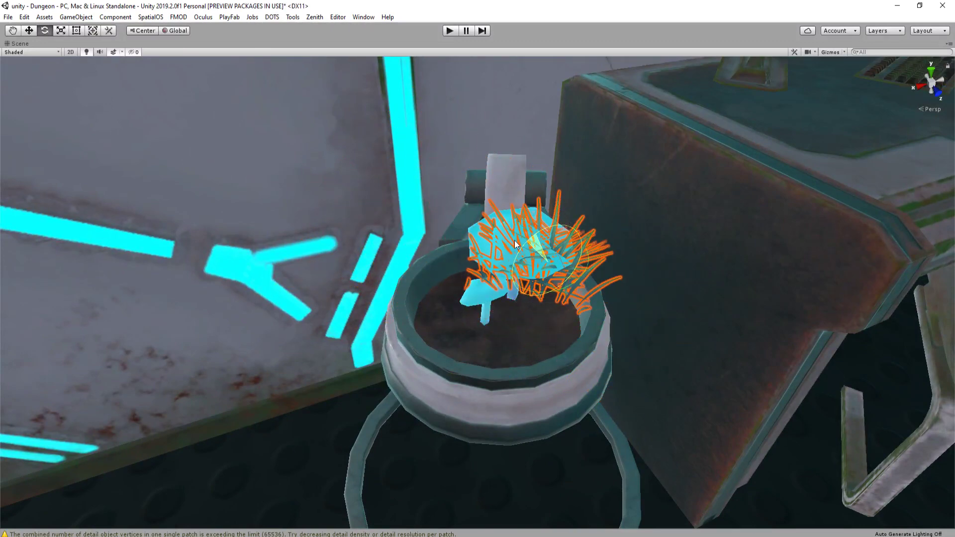
left_click_drag(542, 222, 561, 263)
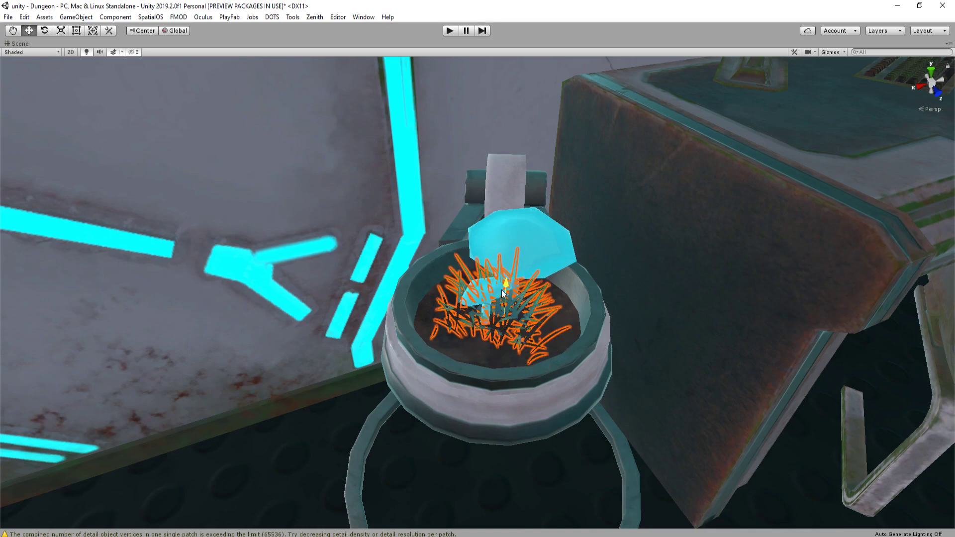
Duplicate the plant stand without its plants and place the copy between the glass tubes and the column by the doorway
left_click(520, 246)
right_click_drag(521, 245, 728, 265)
key("s")
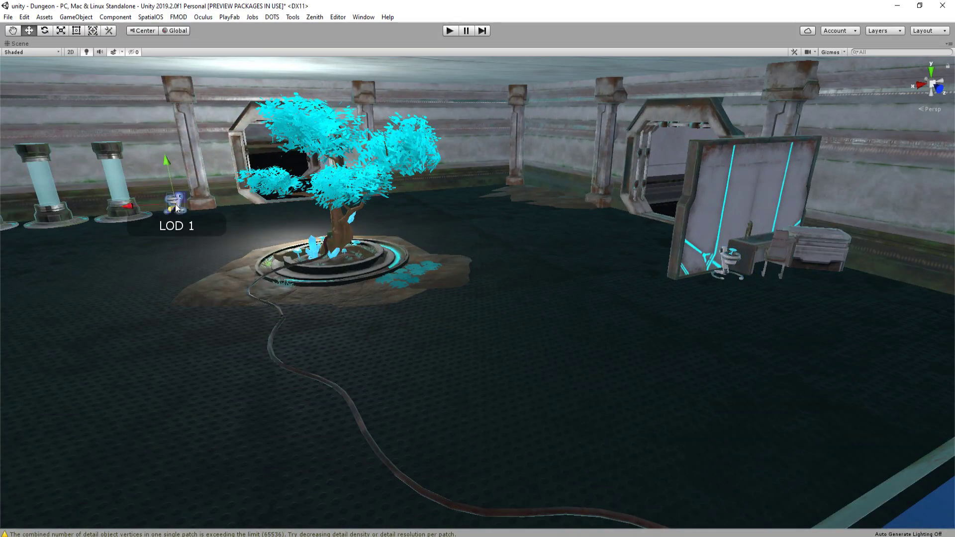
Duplicate the glowing bonsai tree, move the copy out of the planter and scale it down to pot size
right_click_drag(344, 219, 324, 226)
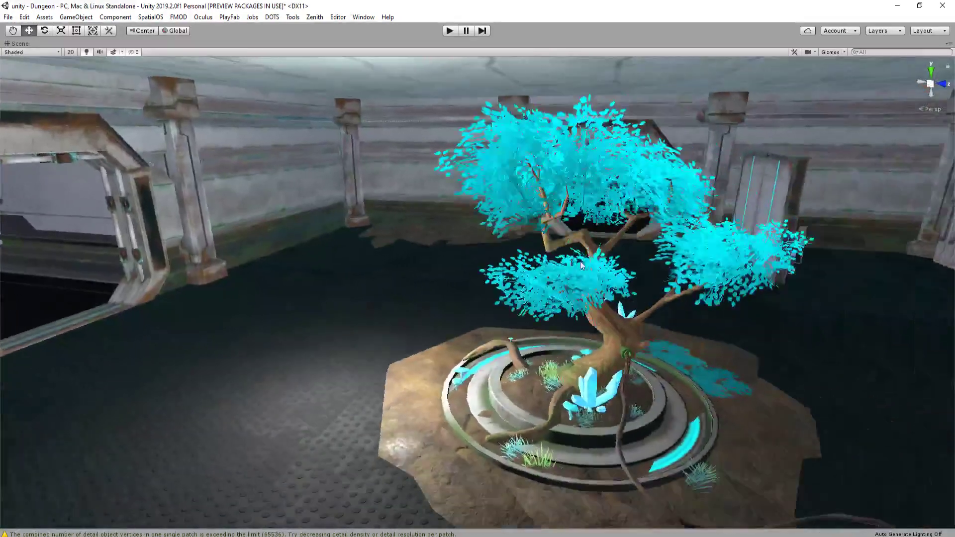
left_click(582, 265)
key("ctrl+d")
left_click_drag(633, 225, 75, 270)
right_click_drag(597, 266, 504, 261)
key("r")
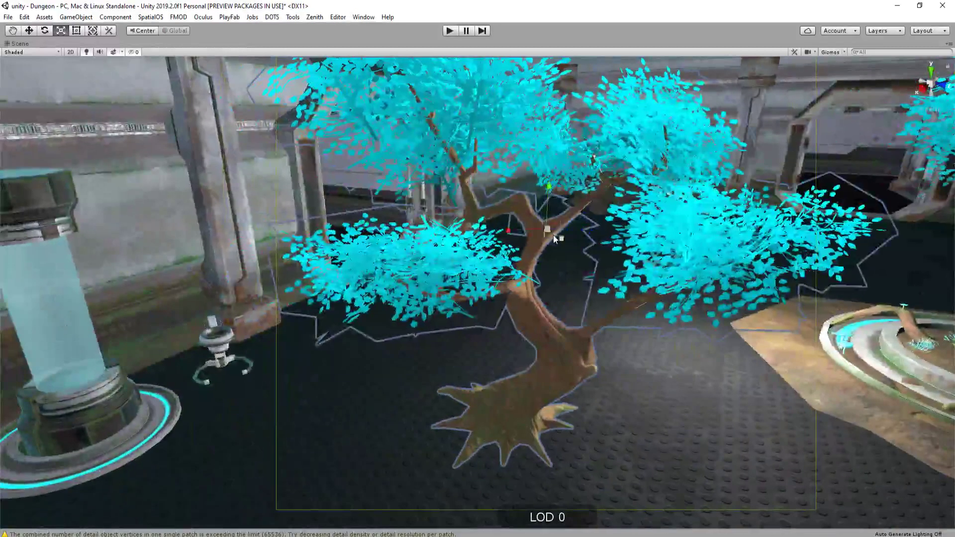
left_click_drag(551, 233, 537, 273)
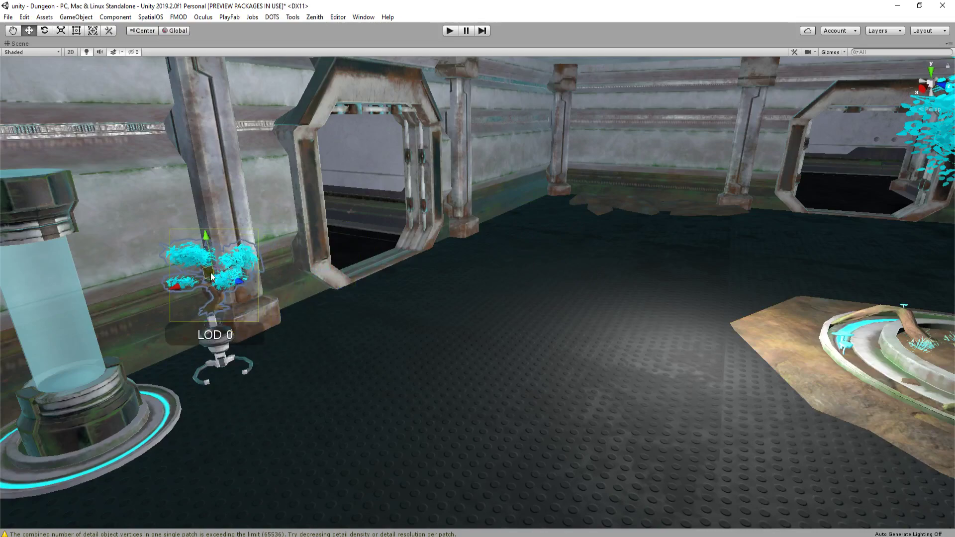
Move the miniature bonsai over to the plant stand beside the glass tubes and lower it toward the pot
right_click_drag(348, 273, 405, 271)
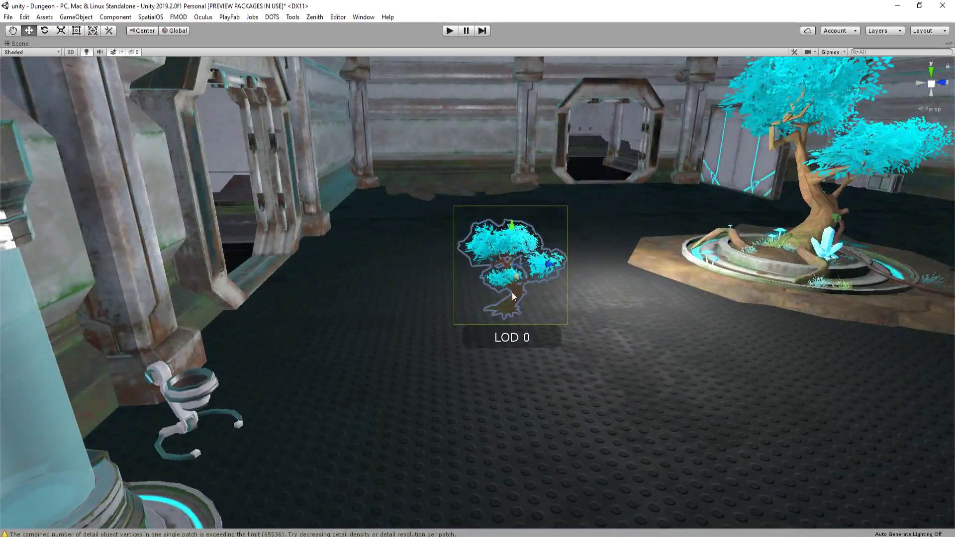
left_click_drag(510, 271, 177, 324)
right_click_drag(429, 284, 295, 241)
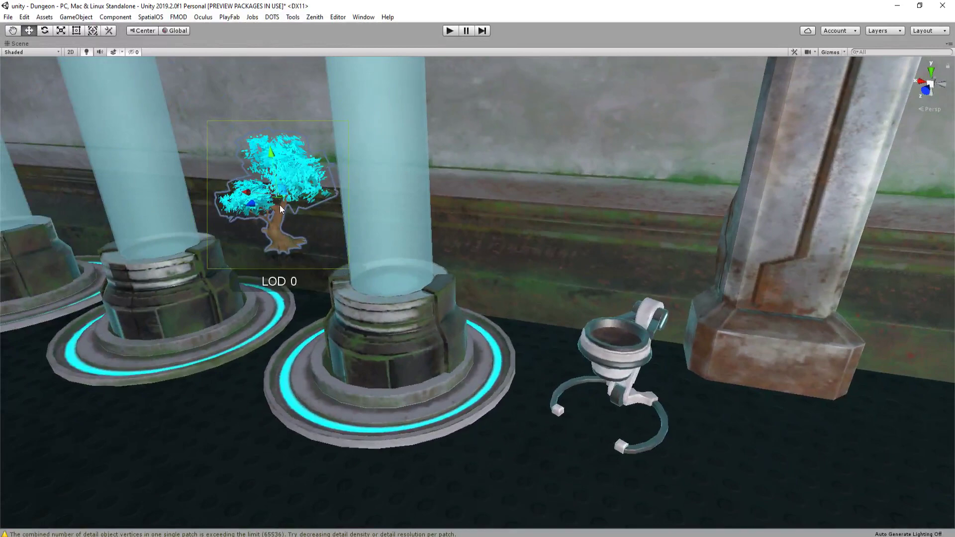
left_click_drag(280, 195, 660, 277)
right_click_drag(660, 277, 530, 321)
left_click_drag(496, 259, 627, 233)
left_click_drag(633, 191, 633, 239)
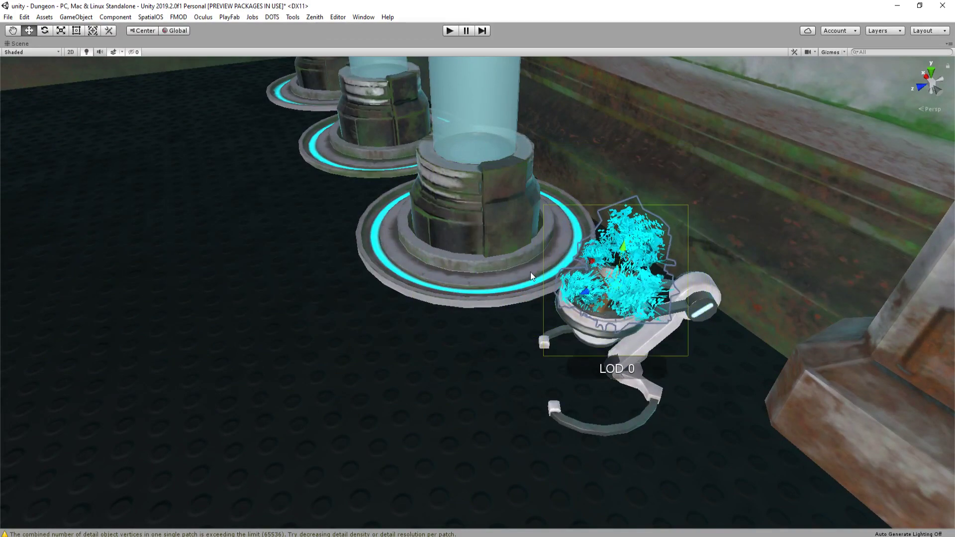
Align the miniature bonsai with the pot so its trunk stands in the soil
key("w")
right_click_drag(530, 276, 579, 268)
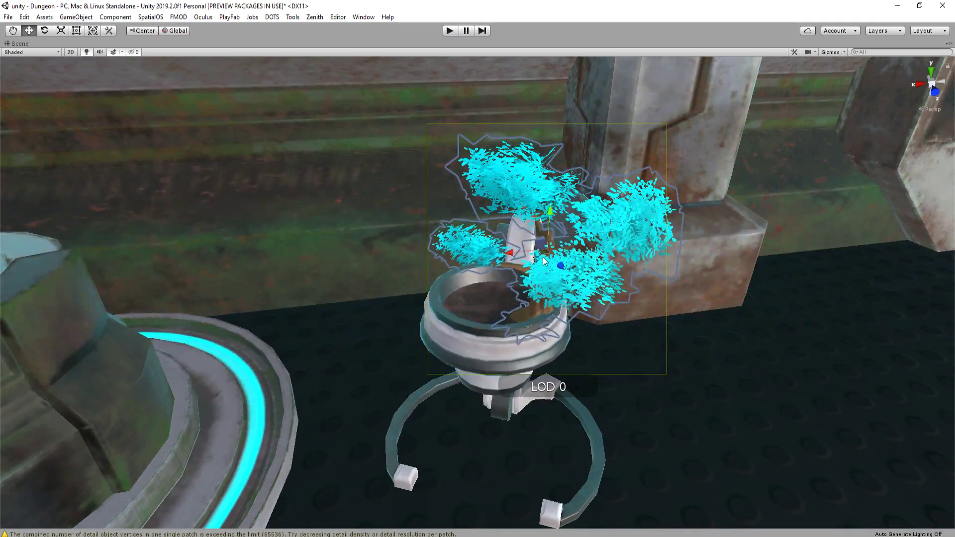
left_click_drag(543, 263, 505, 253)
left_click_drag(511, 205, 511, 194)
key("s")
right_click_drag(557, 262, 571, 227)
left_click(571, 227)
scroll(547, 219, "down", 5)
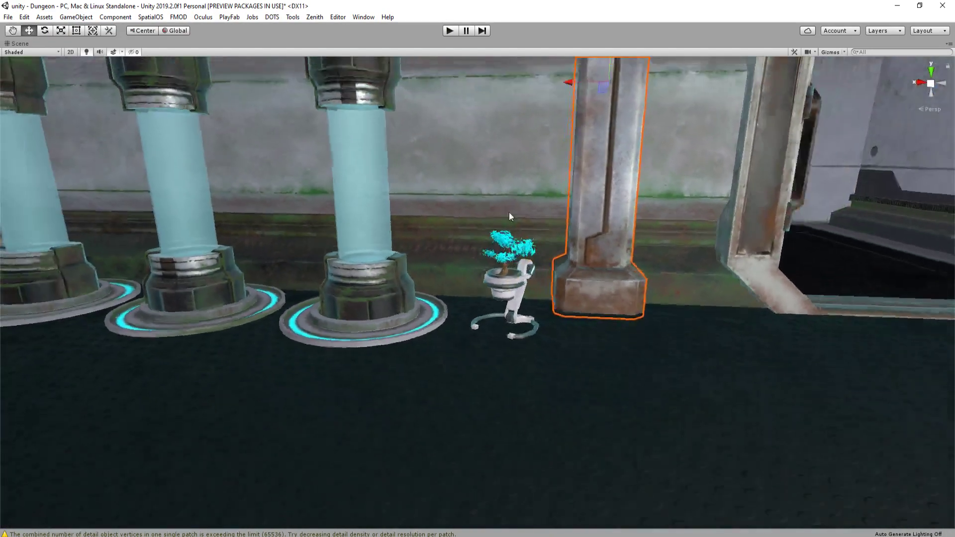
Scale the potted miniature bonsai up slightly
scroll(489, 269, "up", 6)
left_click(488, 270)
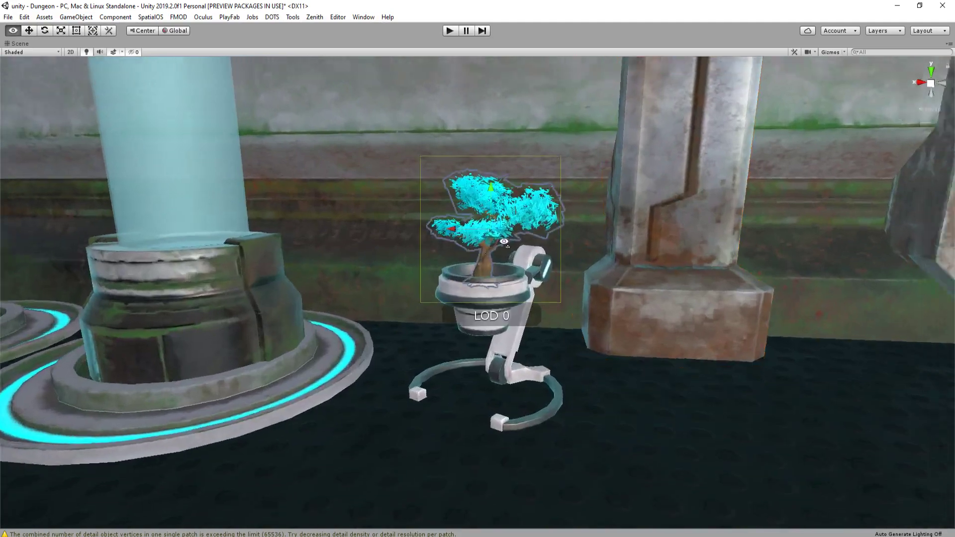
key("f")
key("r")
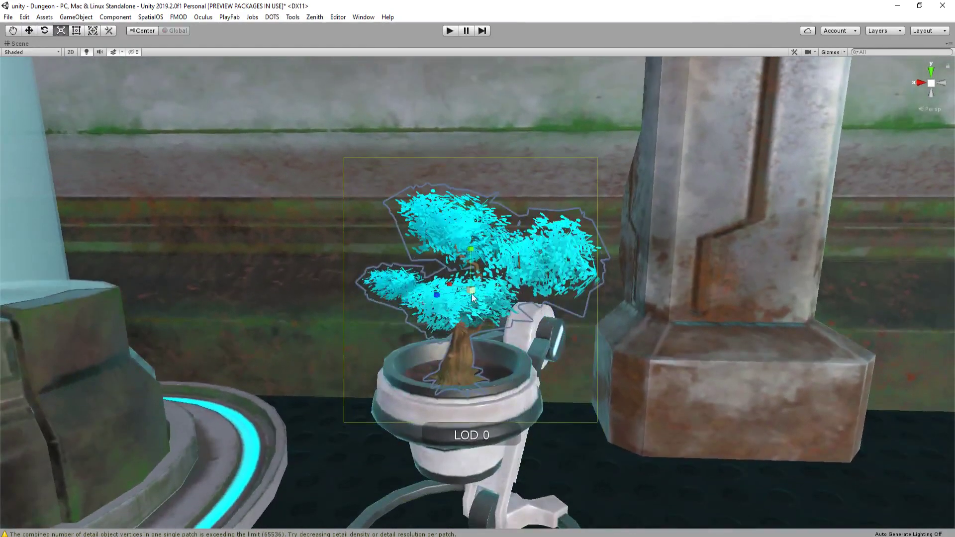
left_click_drag(471, 294, 476, 291)
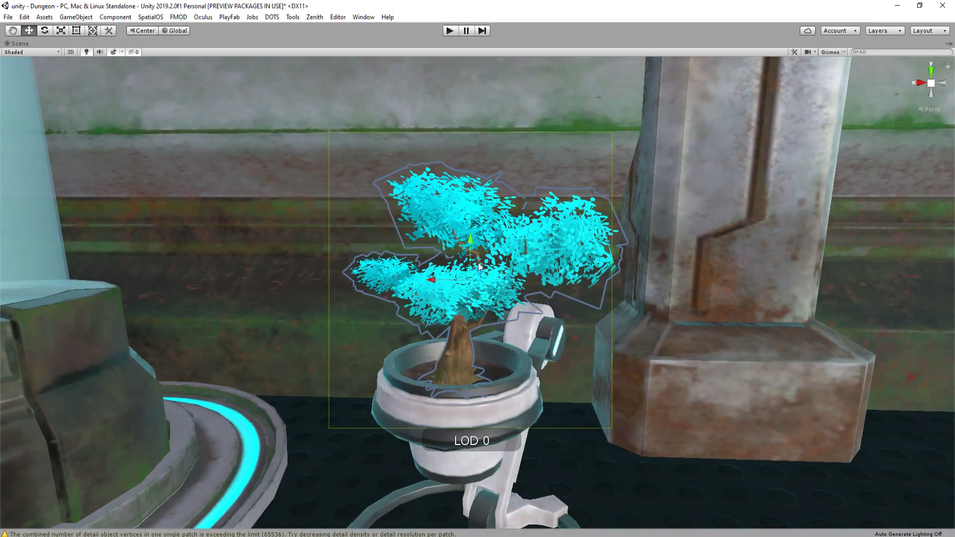
left_click_drag(499, 371, 471, 272, "alt")
scroll(471, 271, "up", 5)
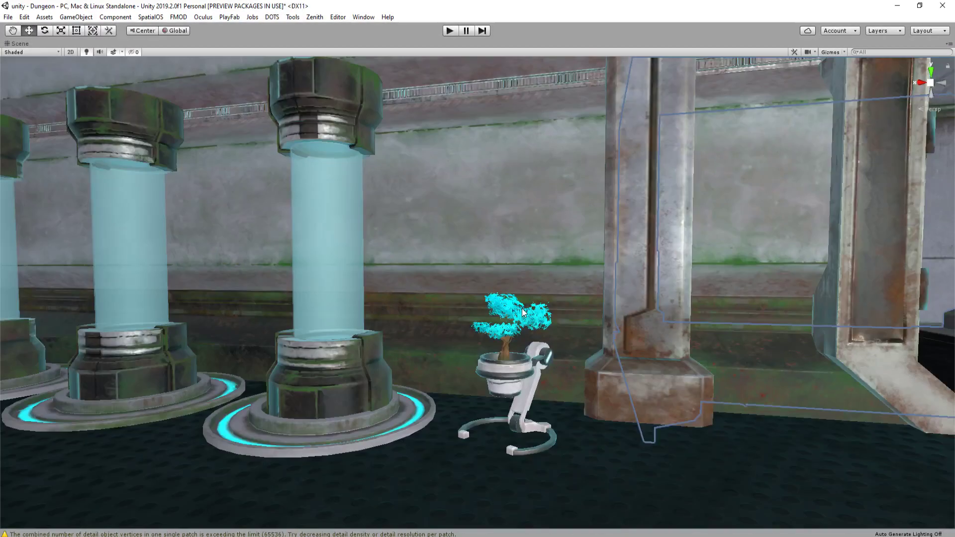
Assign the ShaderGraph_BonsaiTree_Emissive material to the Broadleaf_M2_LOD1 mesh of the miniature bonsai
key("shift+space")
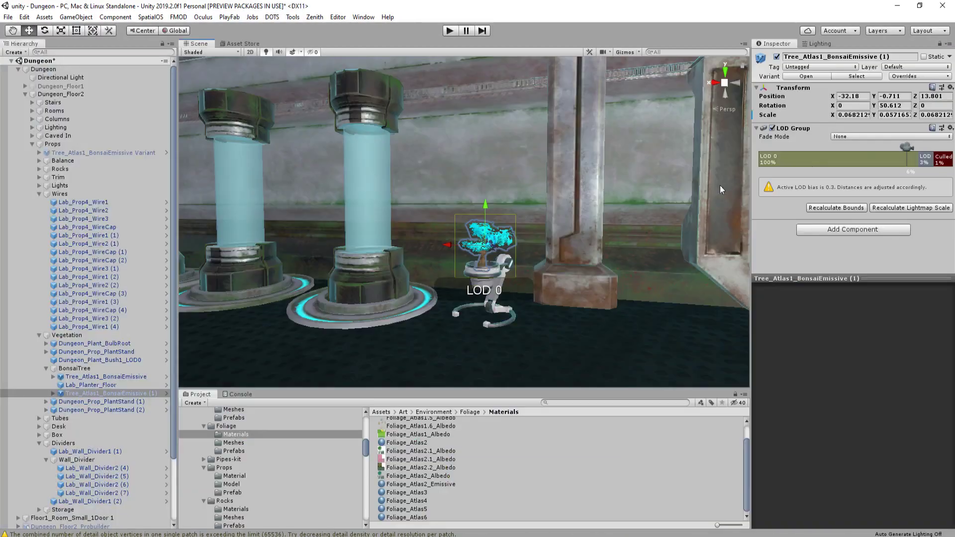
left_click(928, 165)
left_click(802, 222)
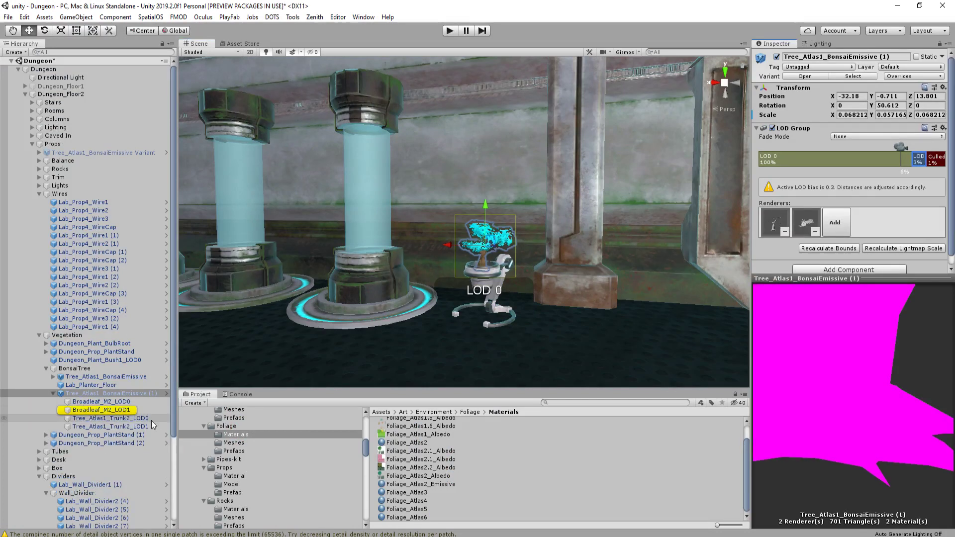
left_click(130, 410)
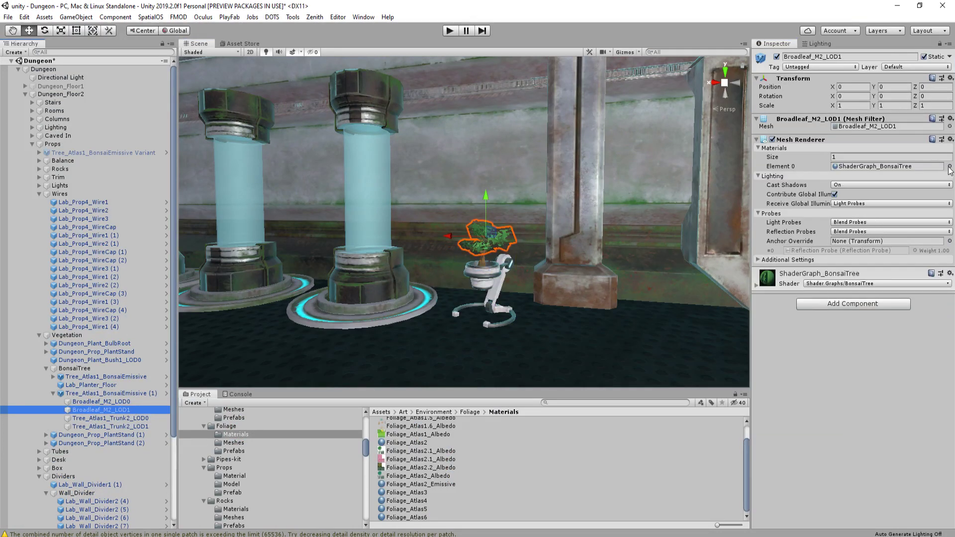
left_click(949, 166)
type("BONSAI TREE")
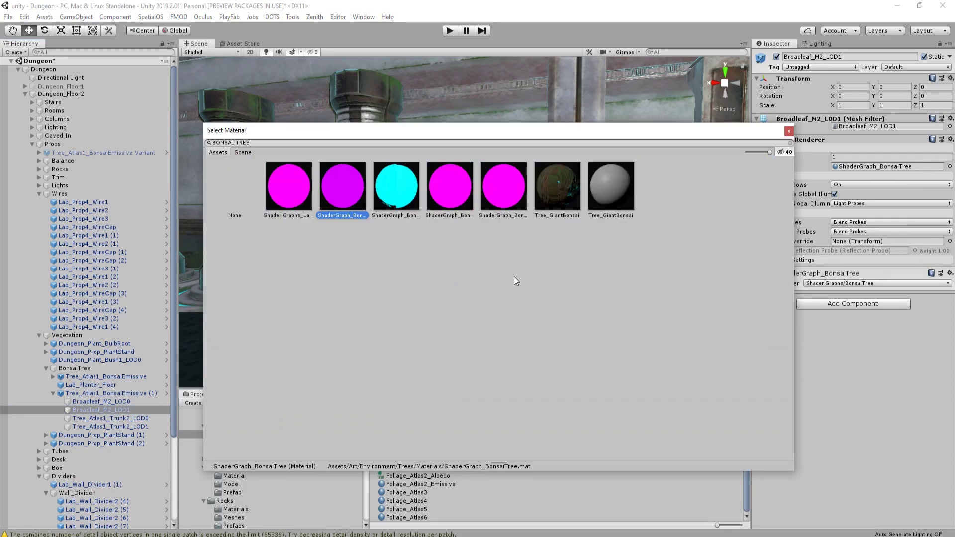
left_click(417, 206)
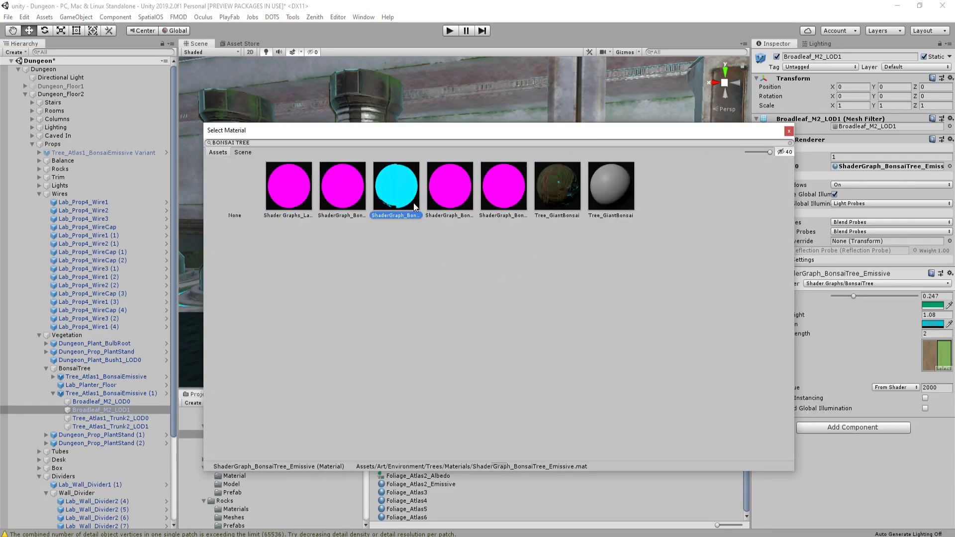
left_click(788, 131)
scroll(586, 207, "down", 10)
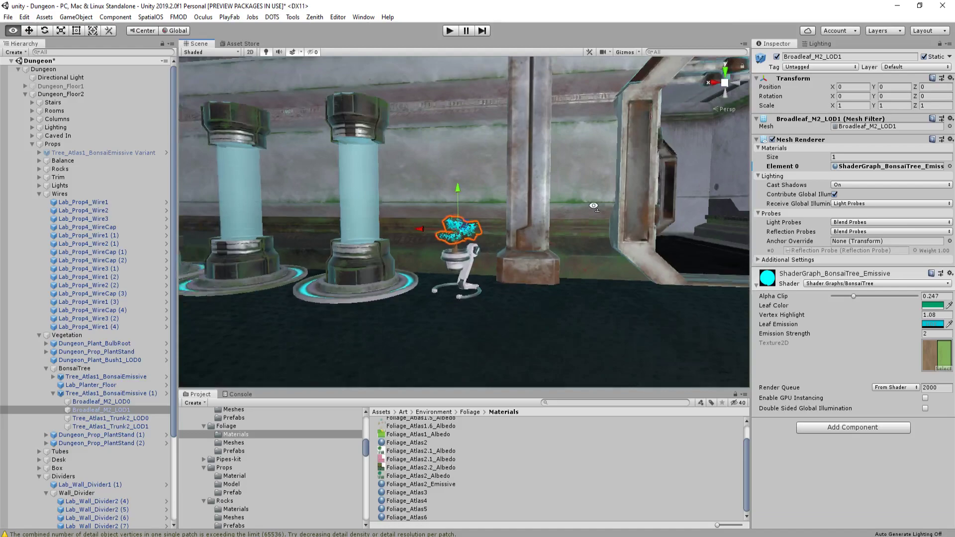
Select the miniature bonsai together with its plant stand and move both into the dark, unfurnished room
left_click(84, 393)
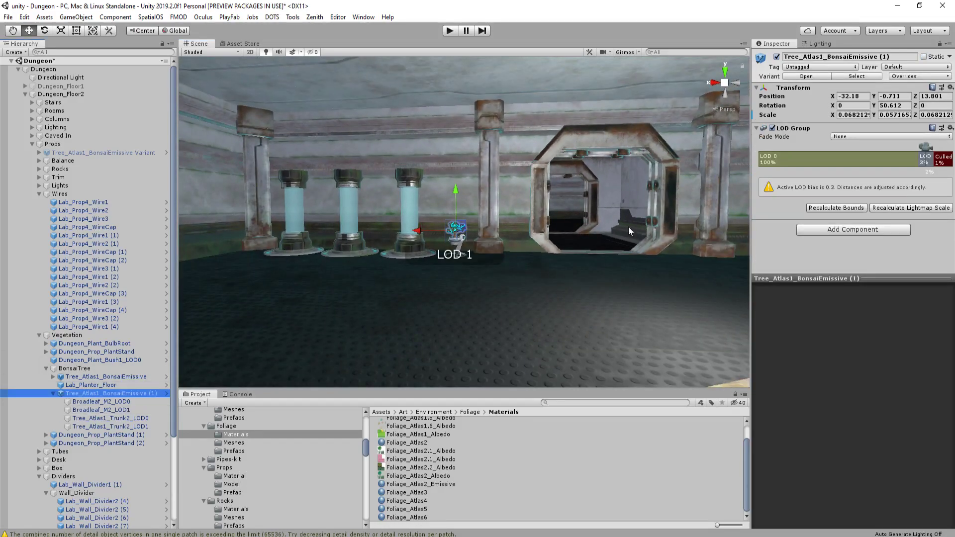
left_click(528, 255)
key("shift+space")
key("s")
right_click_drag(528, 254, 682, 265)
right_click_drag(780, 293, 636, 312)
key("w")
left_click(619, 293)
left_click(615, 385, "shift")
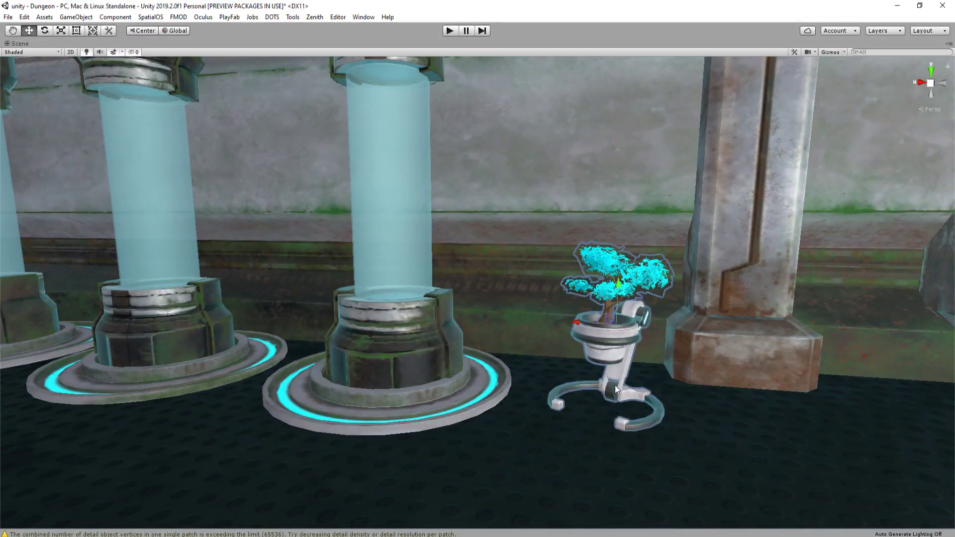
key("s")
right_click_drag(603, 281, 650, 228)
key("w")
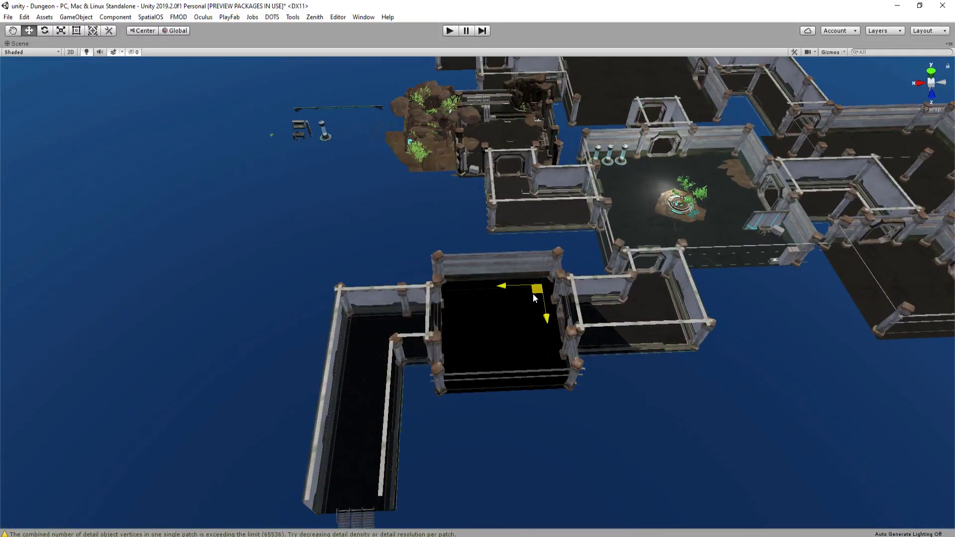
left_click_drag(533, 293, 536, 297)
Position the bonsai and its plant stand on the floor near the corner column, away from the doorway
key("f")
right_click_drag(536, 297, 583, 269)
key("a")
key("s")
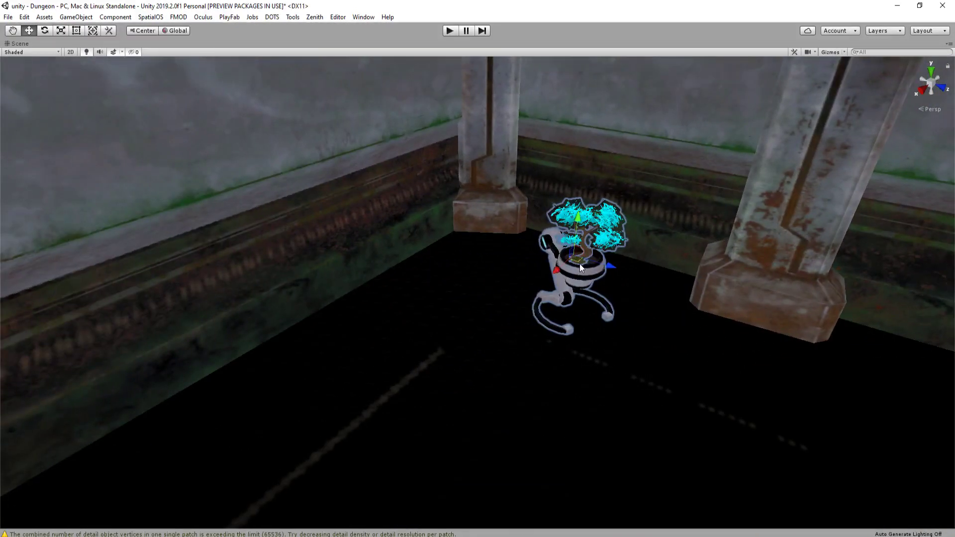
left_click_drag(580, 264, 936, 322)
key("d")
right_click_drag(756, 313, 791, 305)
key("w")
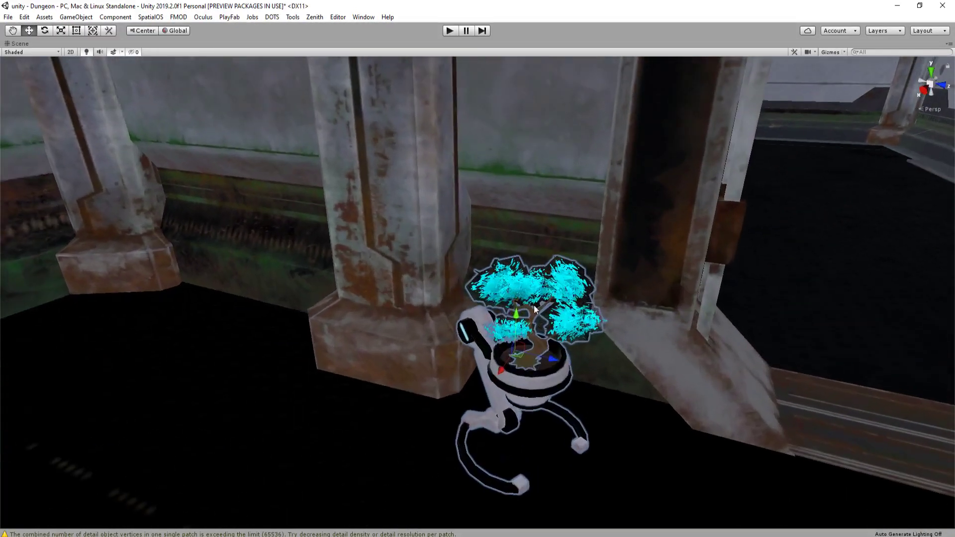
key("s")
mouse_move(534, 309)
right_mouse_down()
mouse_move(519, 309)
mouse_move(531, 311)
right_mouse_up()
left_click_drag(533, 311, 217, 275)
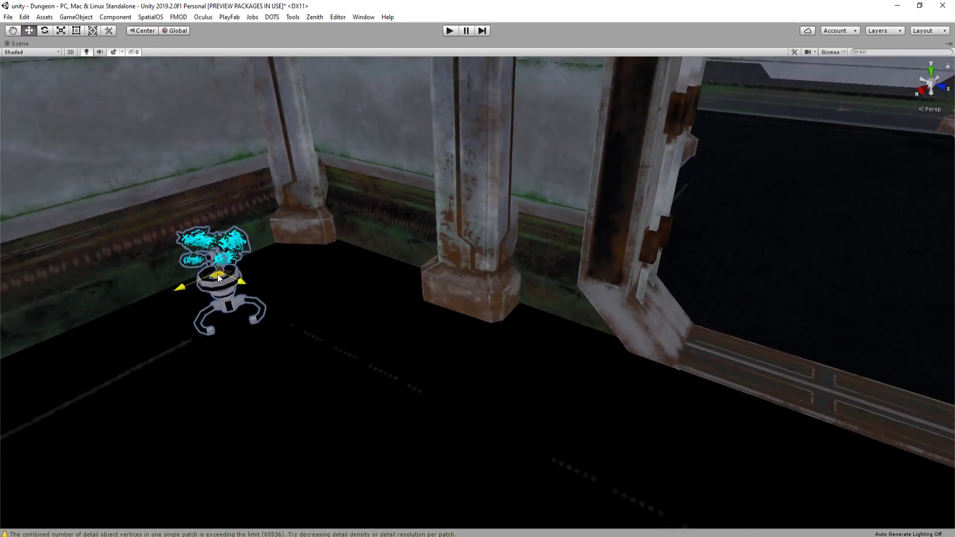
Rotate the bonsai and its plant stand to face into the room from the corner
key("f")
key("e")
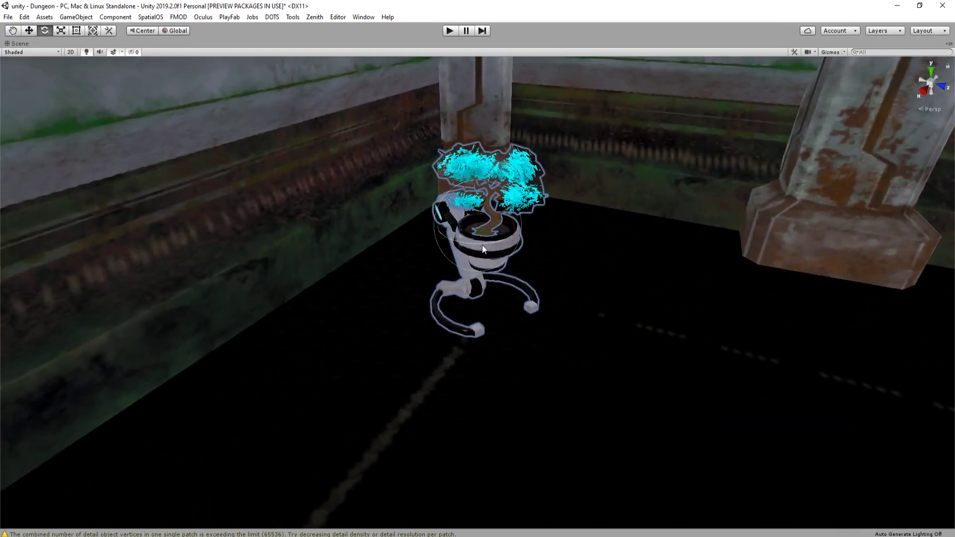
left_click_drag(482, 245, 519, 230)
Select the three glass tubes with their glowing bases in the bonsai room and duplicate them
right_click_drag(553, 218, 471, 303)
key("s")
left_click(487, 202)
key("s")
key("w")
left_click(467, 347)
left_click(616, 302, "shift")
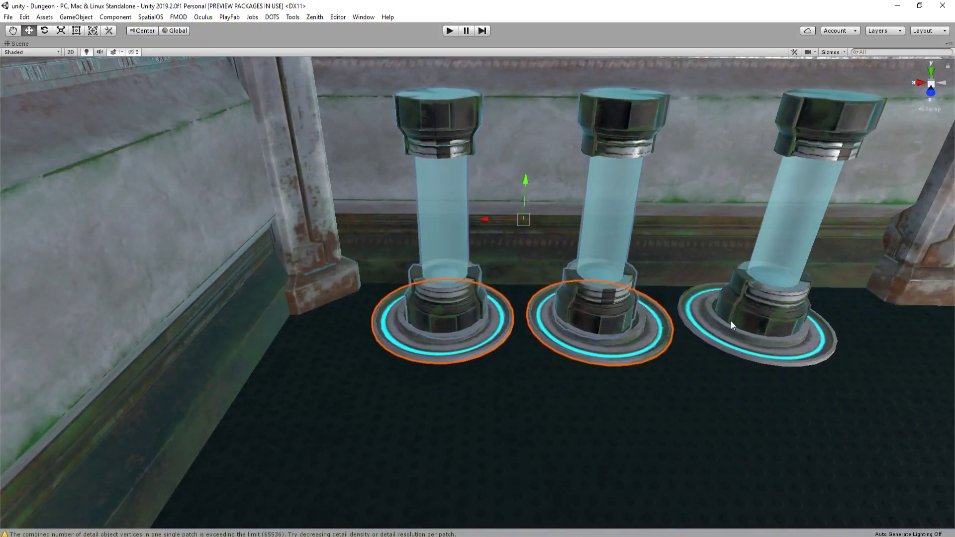
left_click(758, 351, "shift")
left_click_drag(583, 225, 494, 266, "alt")
key("ctrl+d")
Rotate the duplicated tubes a quarter turn and line them up along the adjoining wall
key("e")
left_click_drag(617, 260, 739, 243)
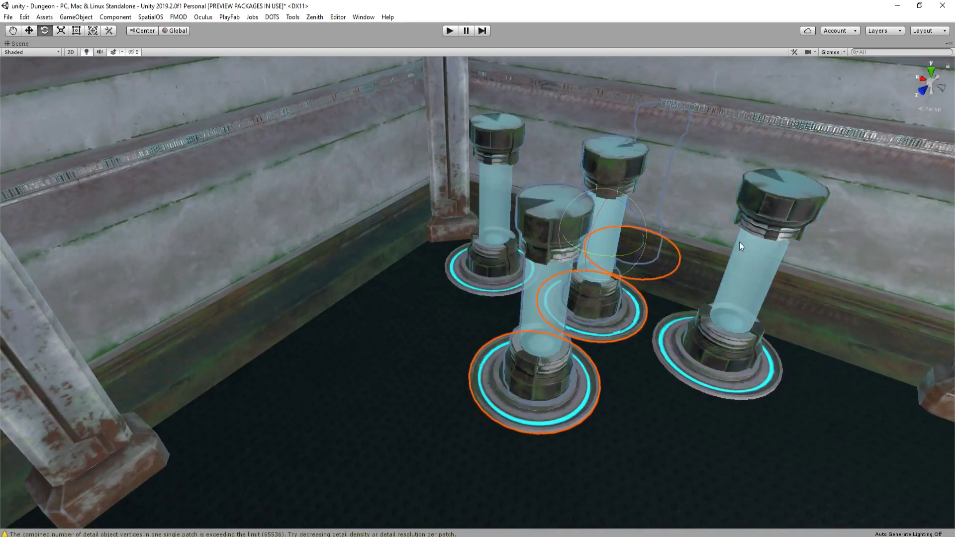
key("w")
left_click_drag(602, 248, 324, 289)
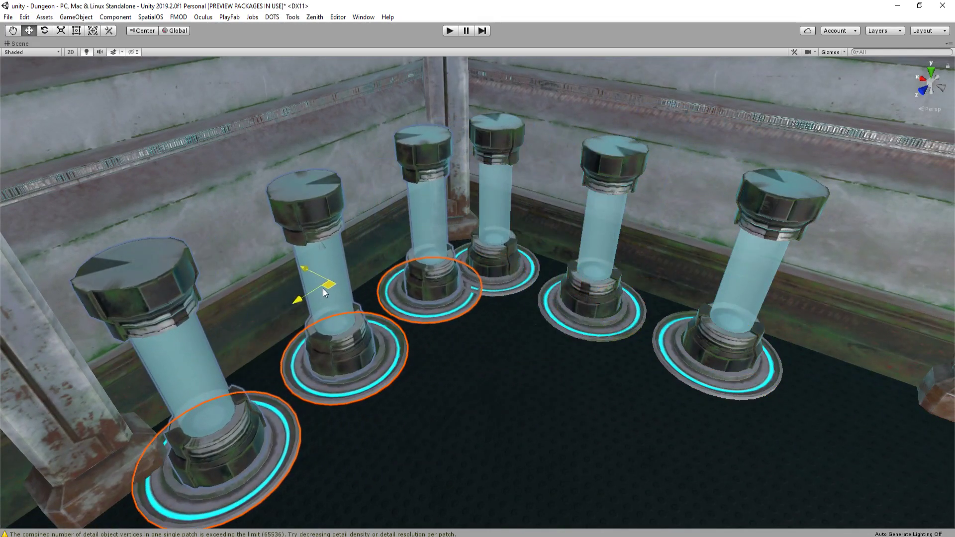
Delete the duplicated glass tube that crowds the original one in the corner
left_click(444, 299)
left_click_drag(496, 275, 508, 318, "alt")
key("Delete")
left_click(509, 332)
key("Delete")
Select the two remaining tube copies and shift them along the wall to even out the row around the corner
left_click(360, 366)
left_click(371, 417)
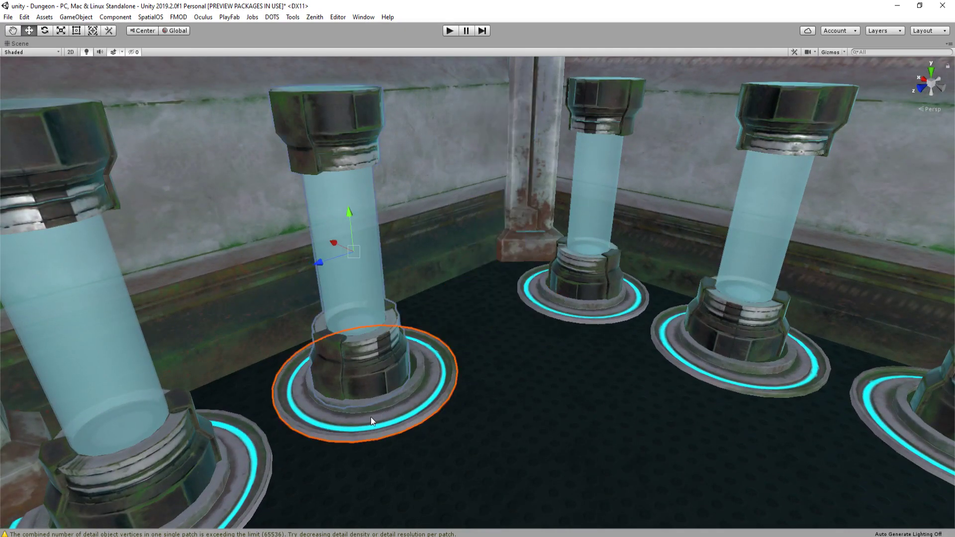
left_click(218, 465, "shift")
left_click_drag(163, 447, 462, 242, "alt")
right_click_drag(461, 242, 645, 247)
left_click(643, 248)
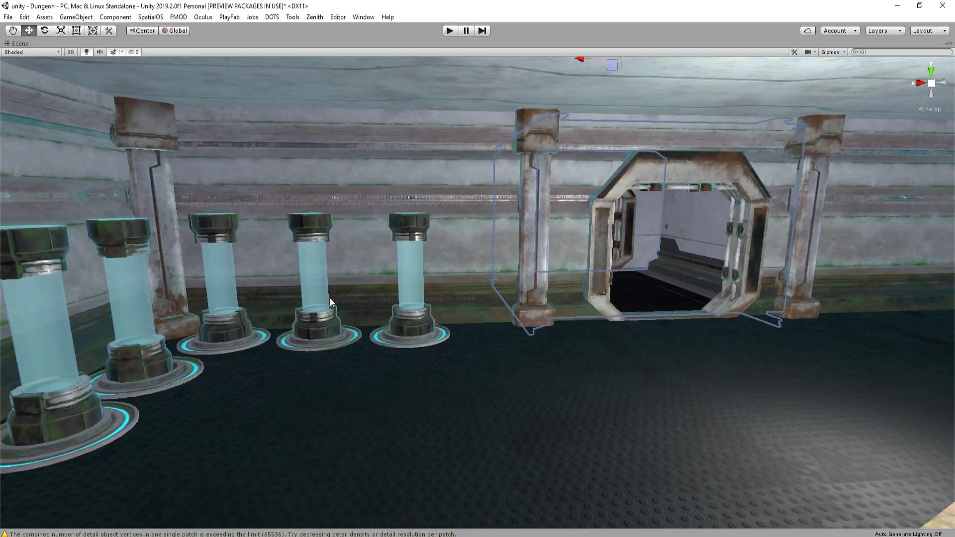
Rotate the copied tube next to the corner about its vertical axis
left_click(112, 348)
key("e")
left_click_drag(134, 315, 46, 343)
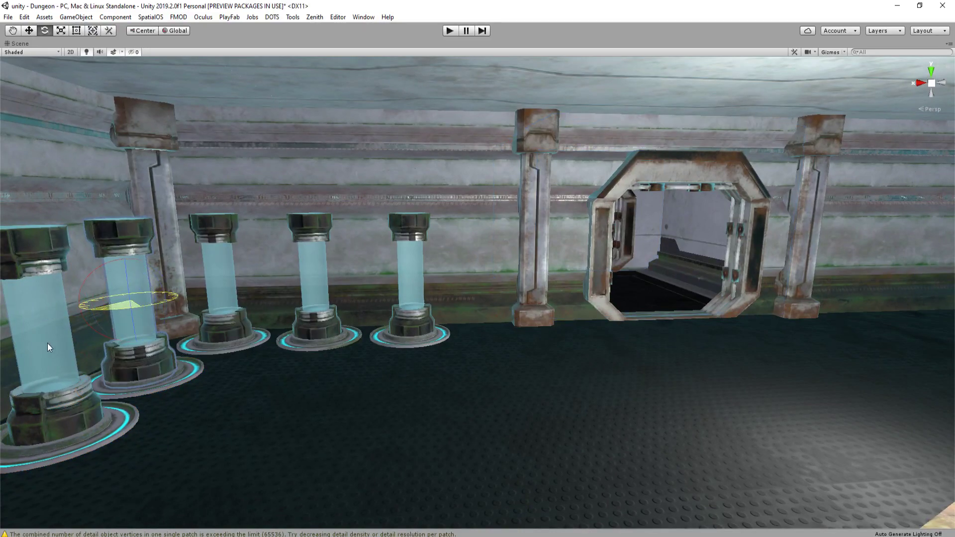
Search the project assets for CRYSTAL and look through the crystal prefabs and clusters
right_click_drag(342, 301, 446, 291)
key("shift+space")
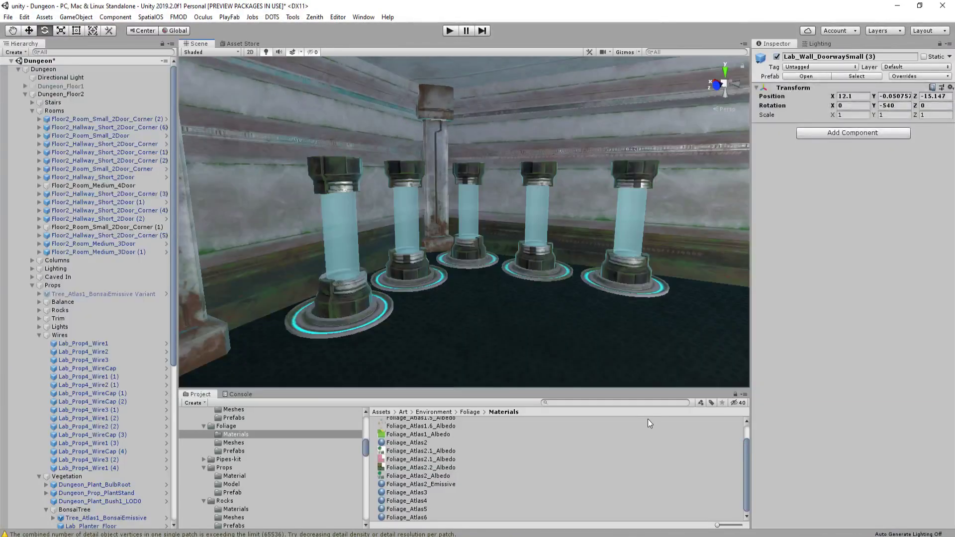
left_click(652, 402)
type("CRYSTAL")
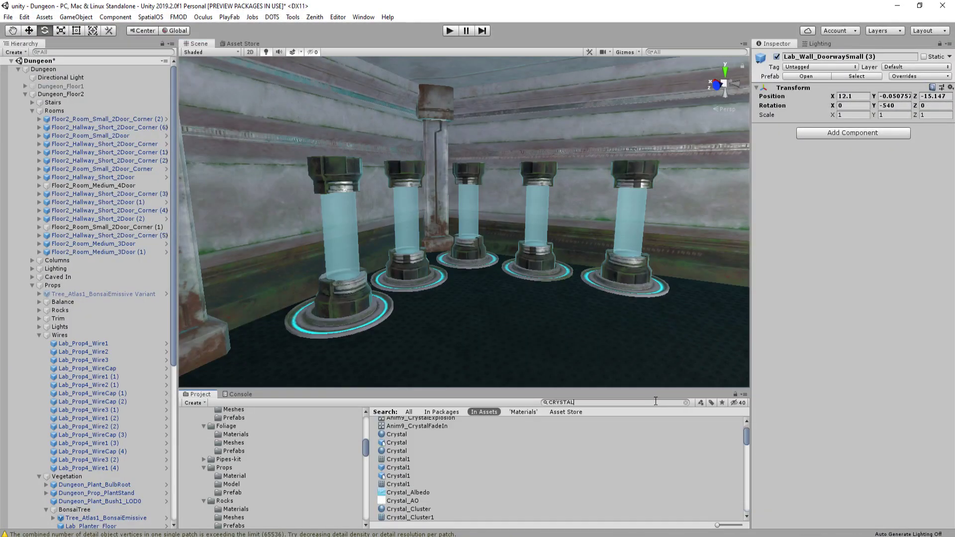
key("ctrl+a")
scroll(443, 428, "down", 3)
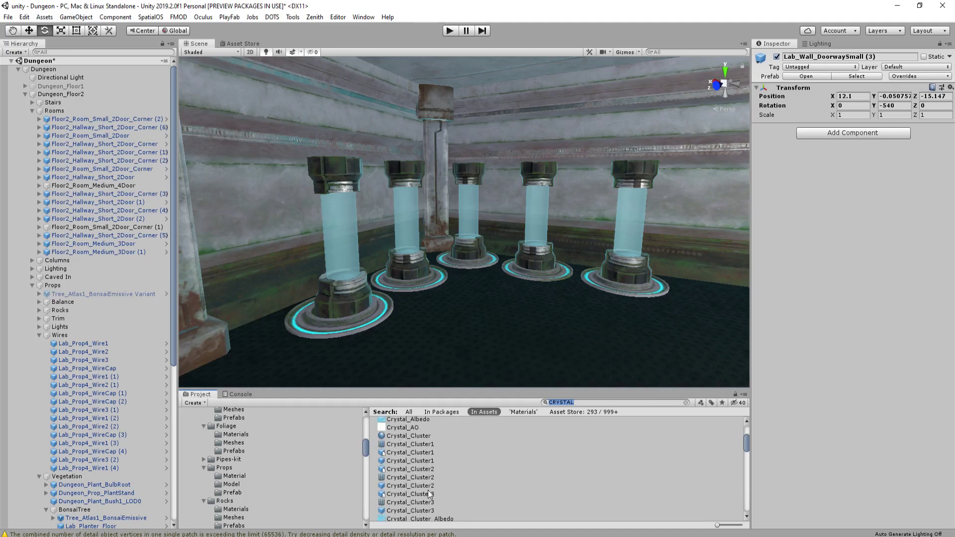
scroll(428, 490, "down", 2)
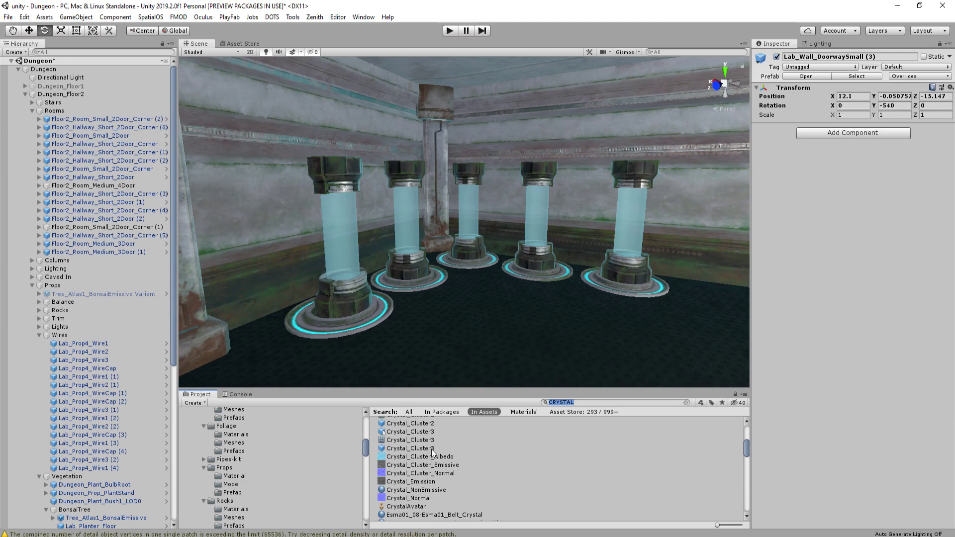
scroll(432, 453, "down", 2)
scroll(448, 455, "up", 3)
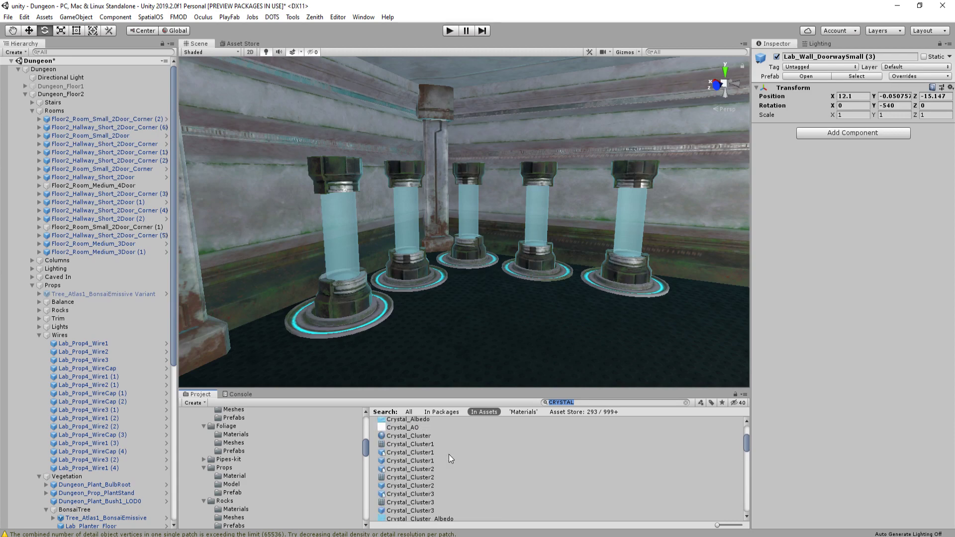
scroll(437, 454, "up", 1)
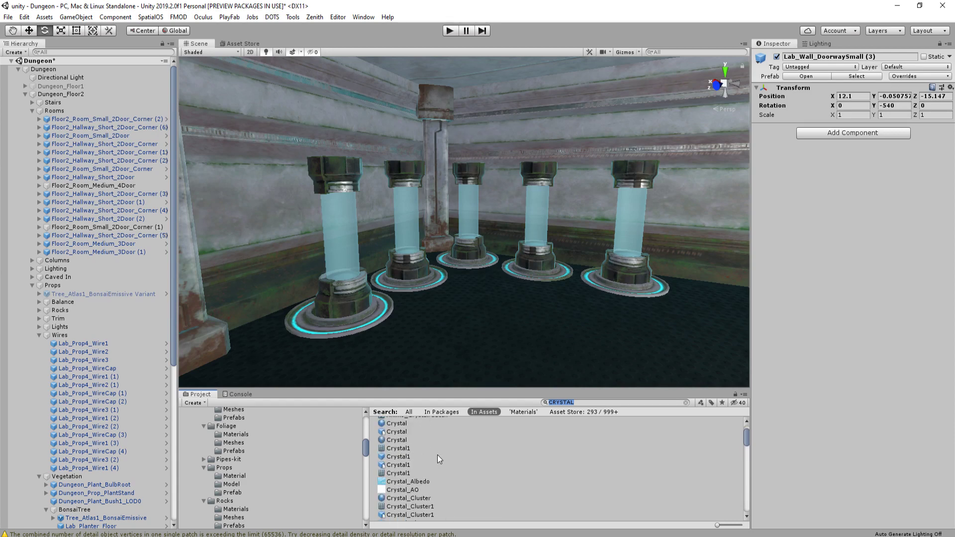
Place the Crystal1 prefab in the scene near the glass tubes
left_click(403, 463)
left_click(412, 457)
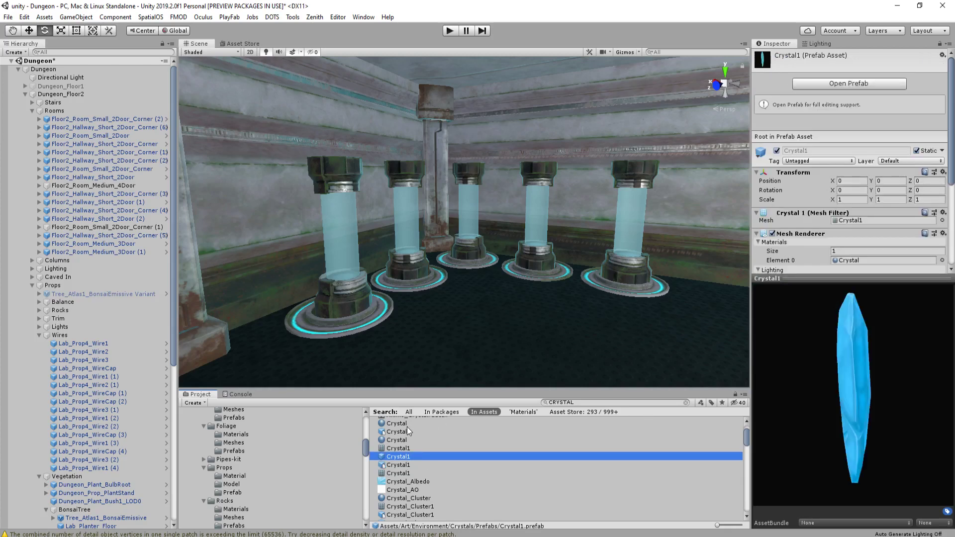
scroll(416, 428, "up", 1)
left_click_drag(391, 489, 431, 294)
Lower the crystal from above the tubes to the height of their glass sections
scroll(426, 265, "up", 3)
key("shift+space")
key("r")
key("w")
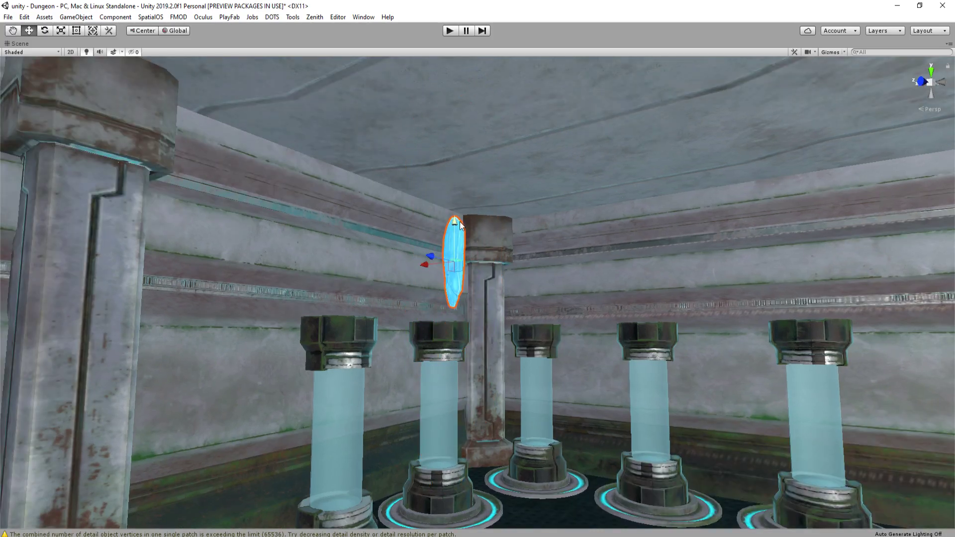
left_click_drag(459, 222, 469, 402)
right_click_drag(469, 402, 440, 427)
key("w")
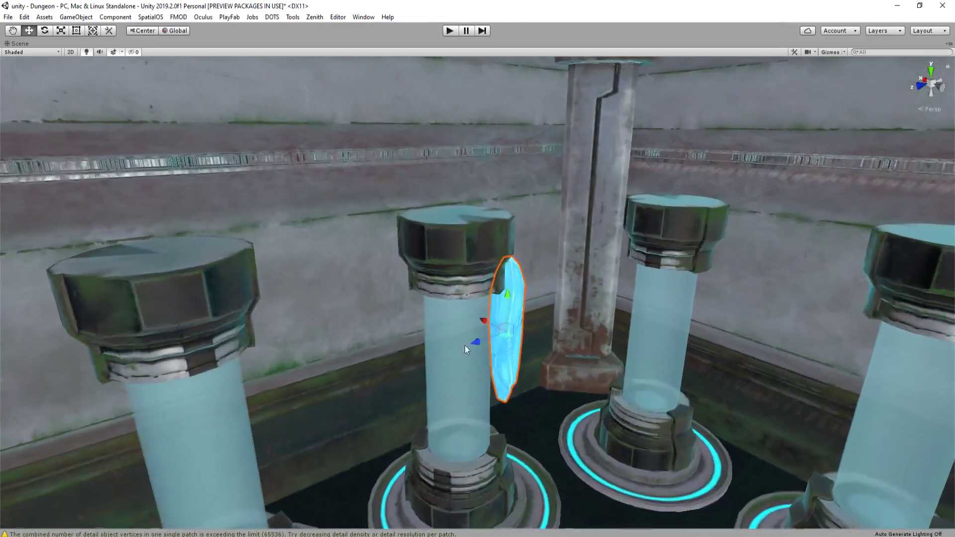
Move the crystal inside the copied tube next to the corner and centre it in the glass
left_click_drag(473, 347, 422, 370)
key("w")
right_click_drag(437, 390, 386, 342)
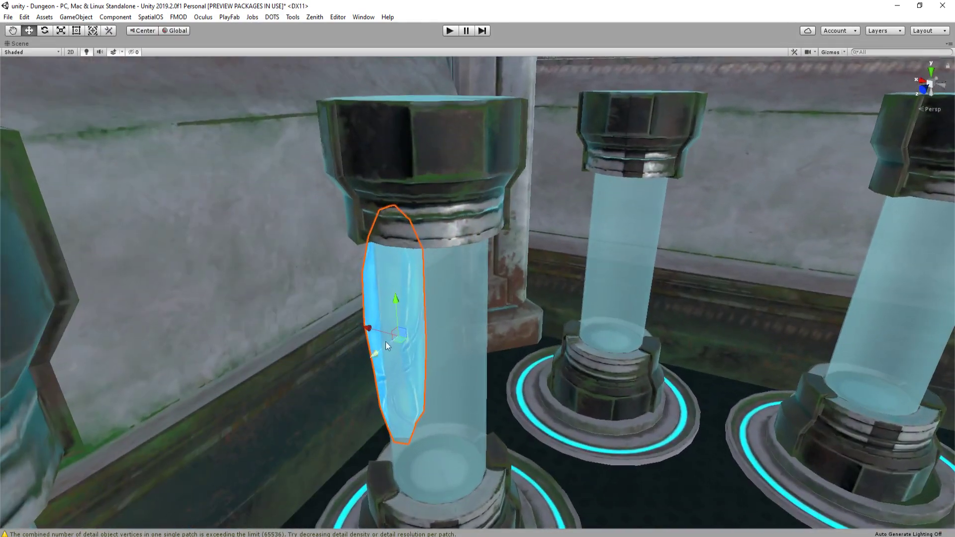
left_click_drag(386, 341, 455, 344)
right_click_drag(454, 344, 372, 313)
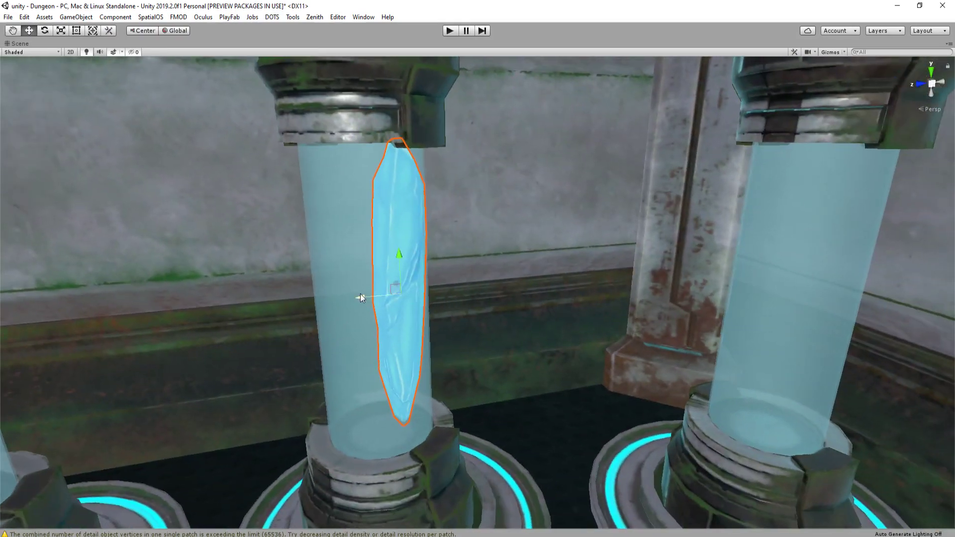
left_click_drag(360, 297, 335, 314)
key("a")
right_click_drag(335, 315, 360, 297)
Scale the crystal down uniformly so it floats inside the glass tube
key("r")
left_click_drag(333, 315, 326, 332)
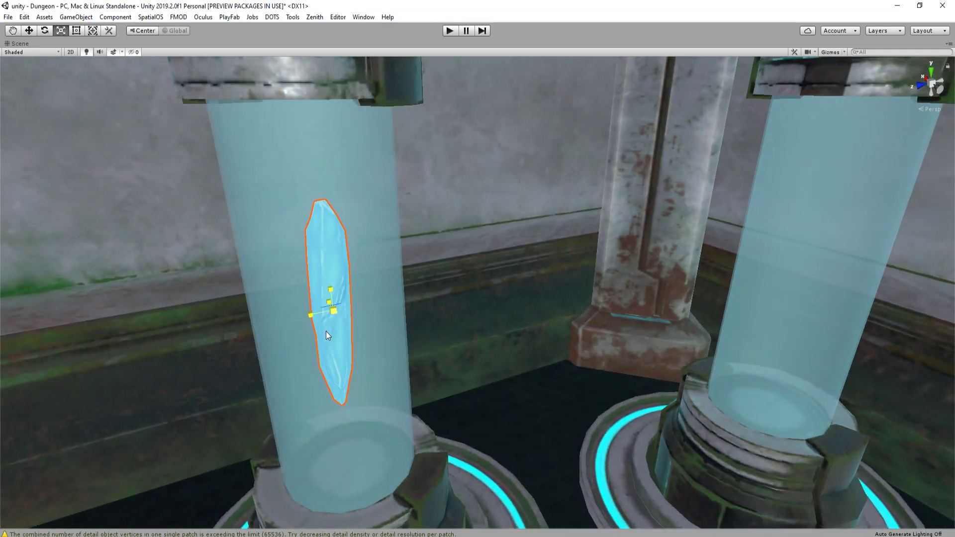
key("w")
right_click_drag(326, 331, 432, 242)
Duplicate the crystal, shift the copy beside the original inside the tube and try rotating it
key("ctrl+d")
left_click_drag(392, 220, 353, 223)
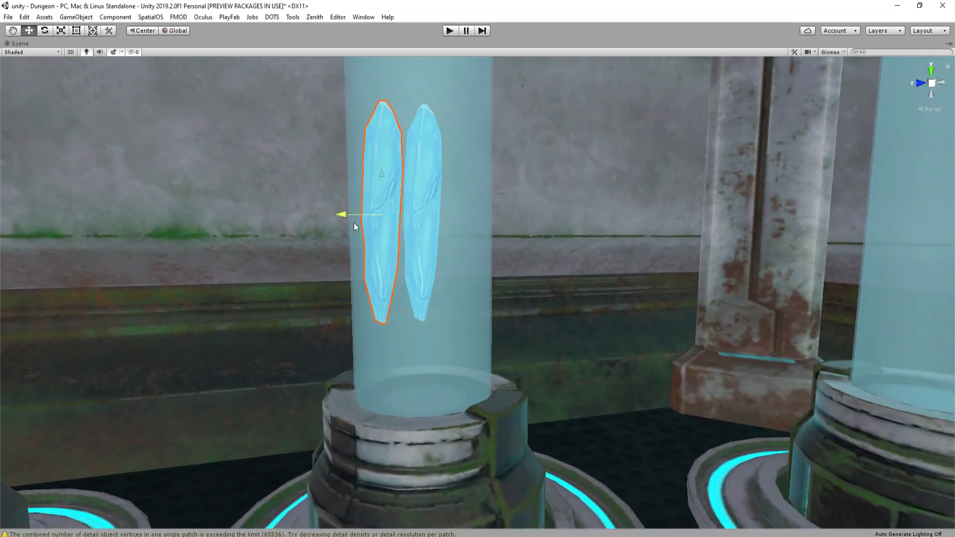
key("e")
left_click_drag(378, 180, 399, 383)
left_click_drag(374, 180, 452, 294)
key("ctrl+z")
Shrink the crystal copy to about half size, lower it beside the original's tip and rotate it
key("w")
key("r")
key("e")
left_click_drag(371, 252, 353, 259)
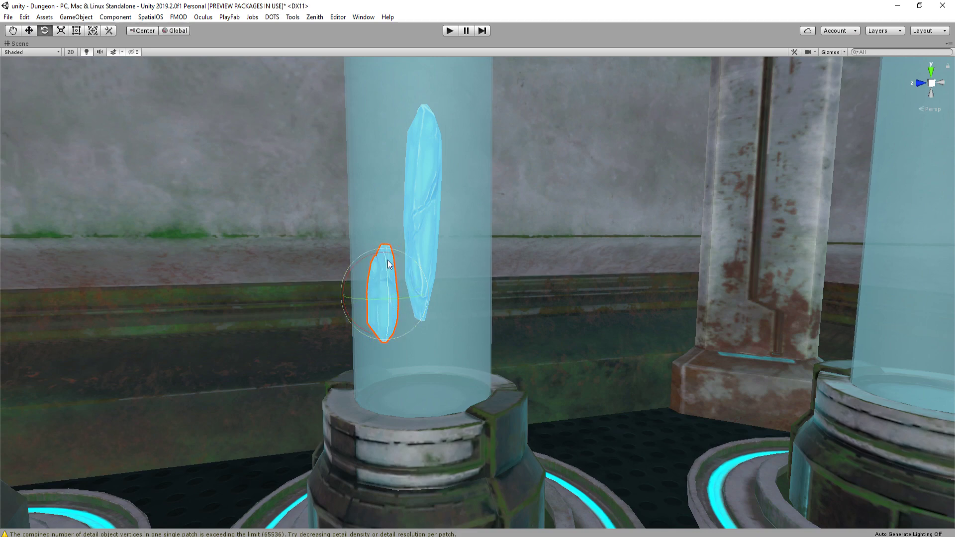
Reposition the smaller crystal lower in the tube, beneath the larger crystal's tip
key("w")
right_click_drag(427, 276, 403, 350)
scroll(303, 304, "down", 1)
left_click(361, 289)
key("s")
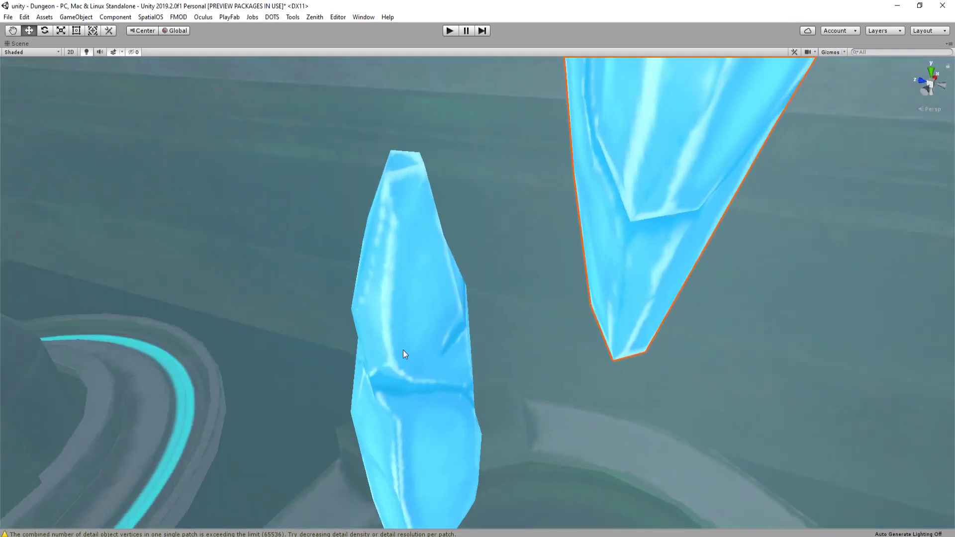
left_click(421, 345)
key("s")
right_click_drag(425, 393, 491, 297)
left_click(503, 312)
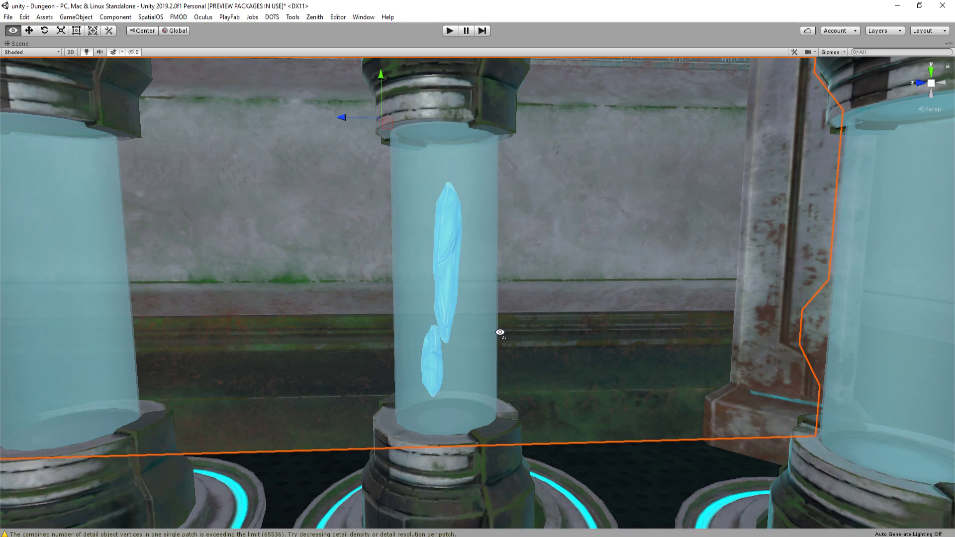
Undo the smaller crystal copy so only the large crystal floats in the tube, and save the scene
key("ctrl+z")
key("ctrl+z")
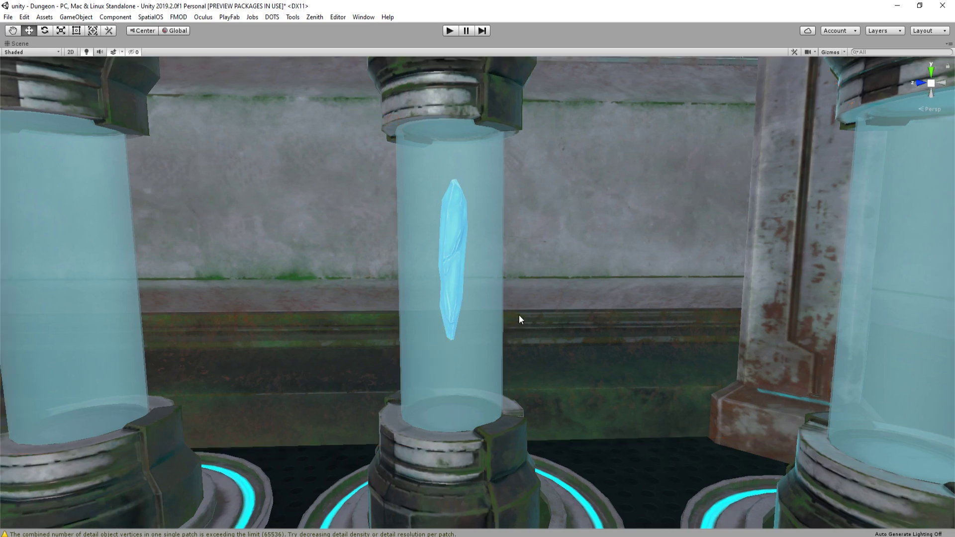
right_click_drag(518, 315, 501, 341)
scroll(512, 321, "down", 3)
left_click(481, 324)
left_click(583, 322)
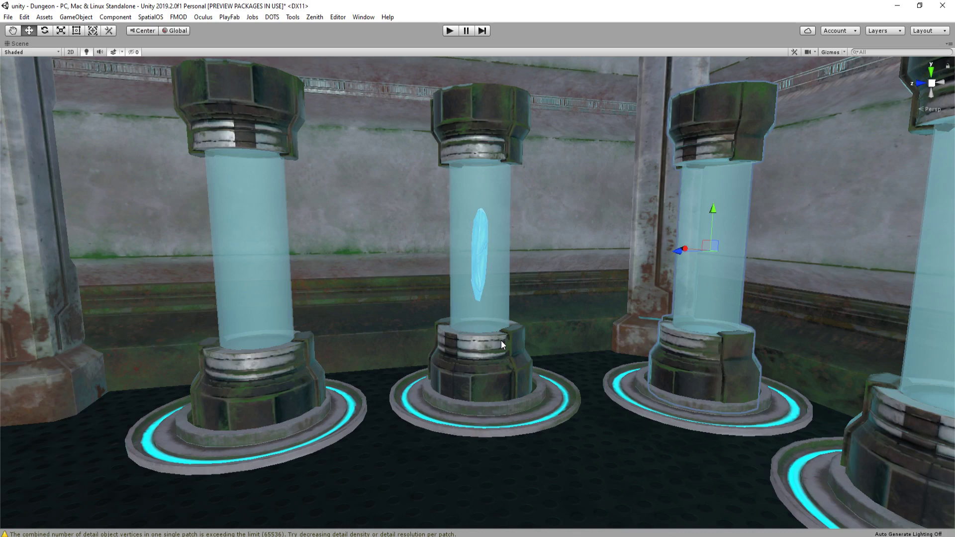
key("ctrl+s")
right_click_drag(536, 315, 619, 302)
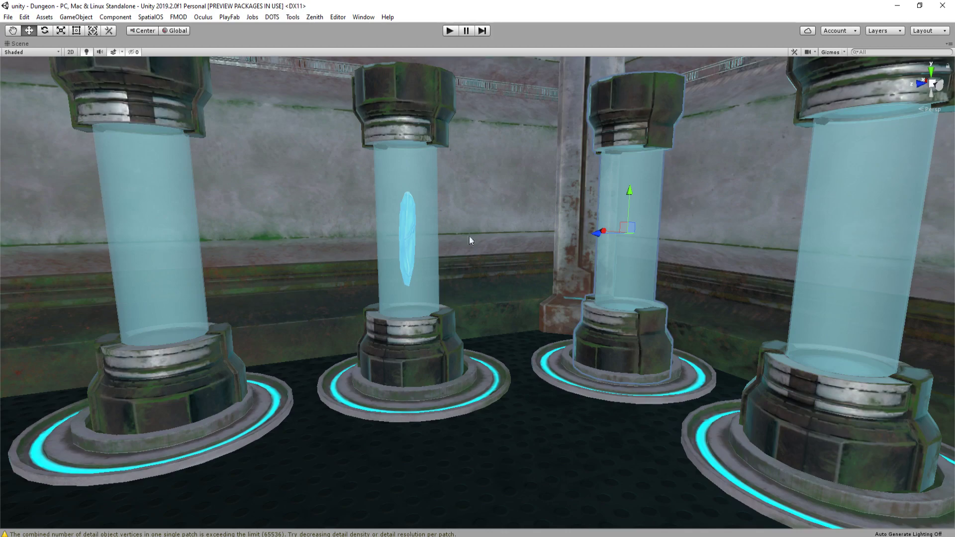
Duplicate a glowing mushroom from the tree planter and move the copy over to the empty corner glass tube
right_click_drag(469, 236, 647, 353)
key("w")
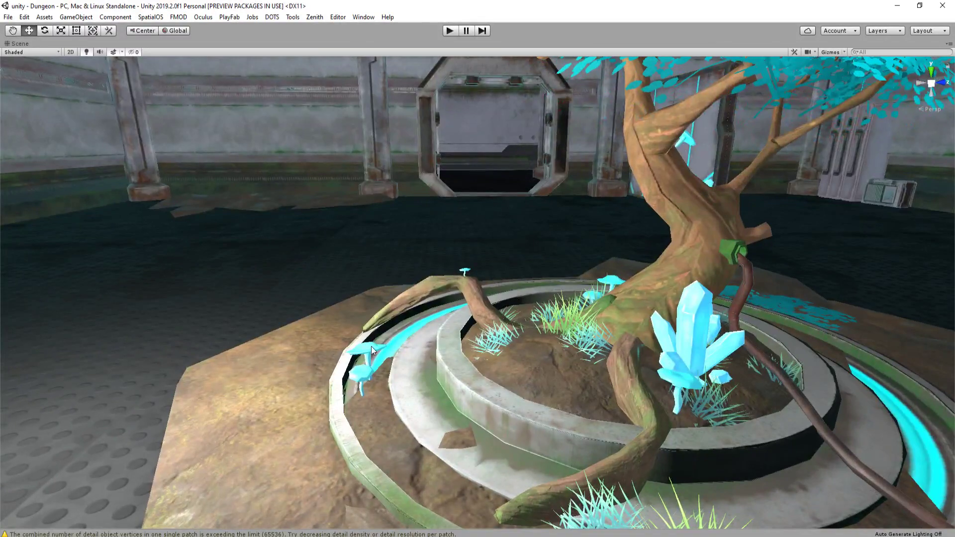
left_click(371, 348)
right_click_drag(371, 348, 678, 330)
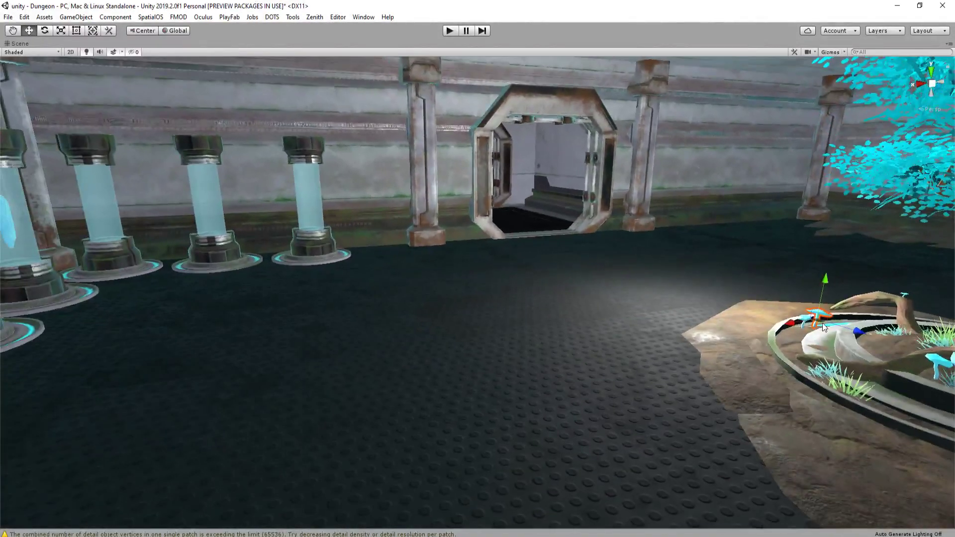
left_click_drag(822, 324, 106, 255)
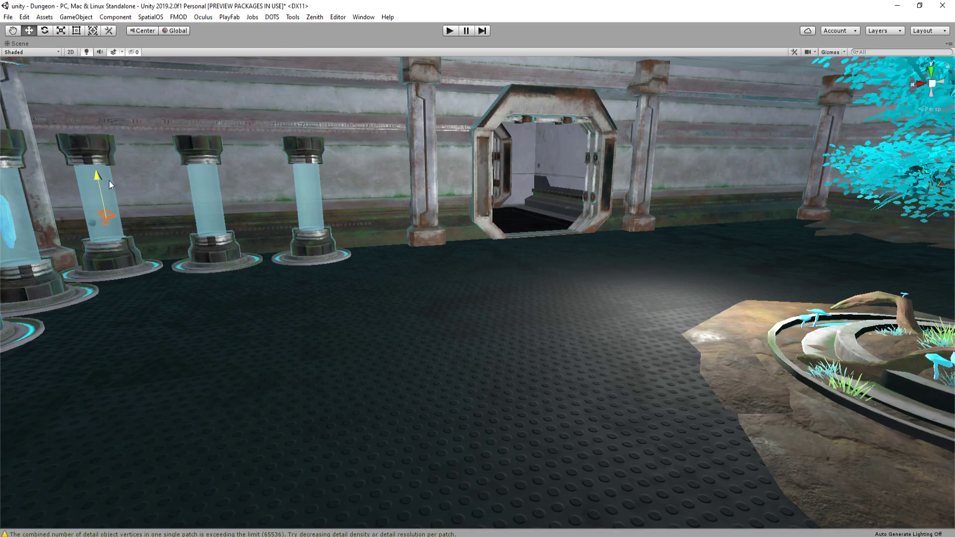
right_click_drag(109, 181, 87, 168)
right_click_drag(516, 277, 492, 279)
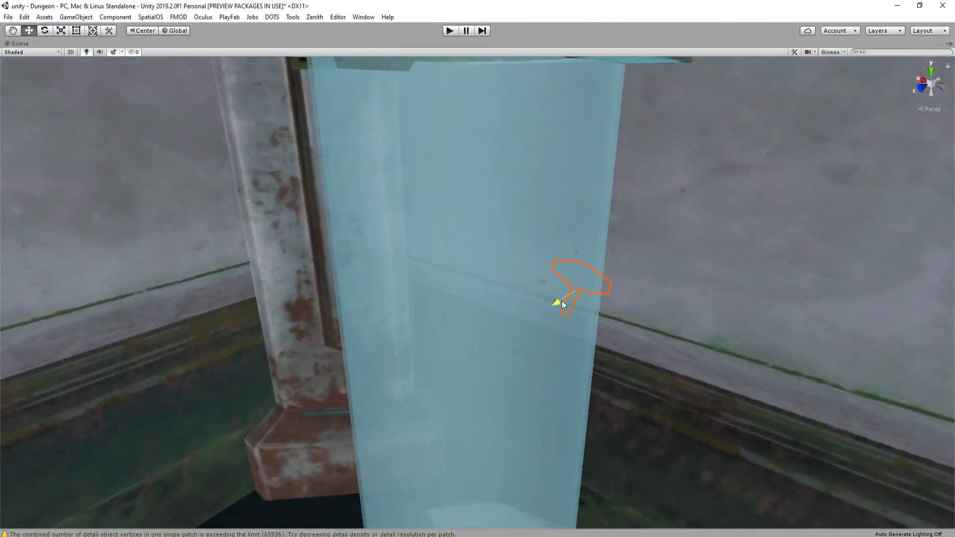
Centre the mushroom copy inside the corner tube and adjust its height so it floats around mid-tube
right_click_drag(562, 301, 562, 356)
left_click_drag(460, 365, 580, 392)
right_click_drag(581, 394, 496, 354)
left_click_drag(491, 350, 480, 341)
right_click_drag(480, 341, 447, 234)
left_click_drag(424, 258, 413, 188)
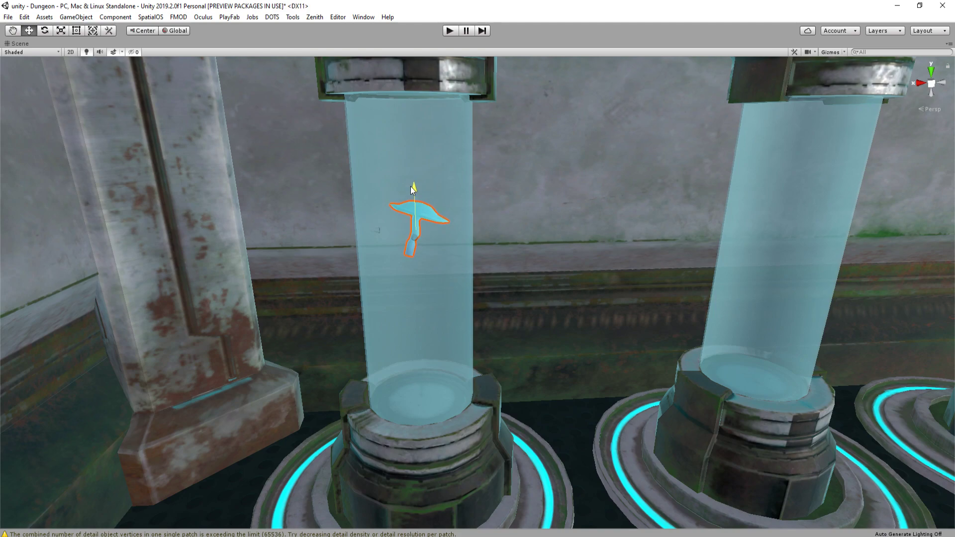
right_click_drag(412, 188, 485, 277)
key("f")
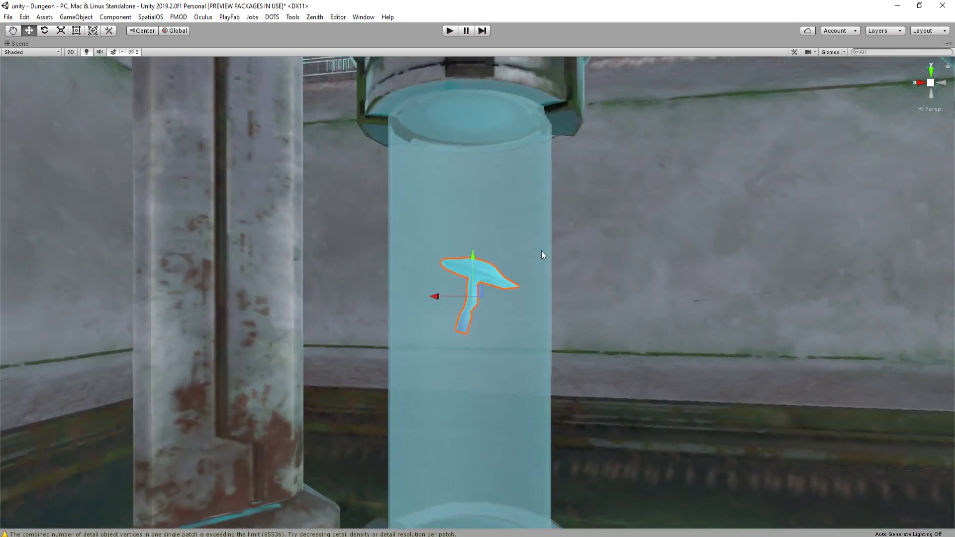
left_click_drag(481, 284, 482, 332)
Duplicate a smaller glowing mushroom from the planter and bring the copy to the base of the same corner tube
key("s")
right_click_drag(607, 290, 417, 244)
left_click(574, 290)
left_click(338, 318)
right_click_drag(325, 245, 398, 323)
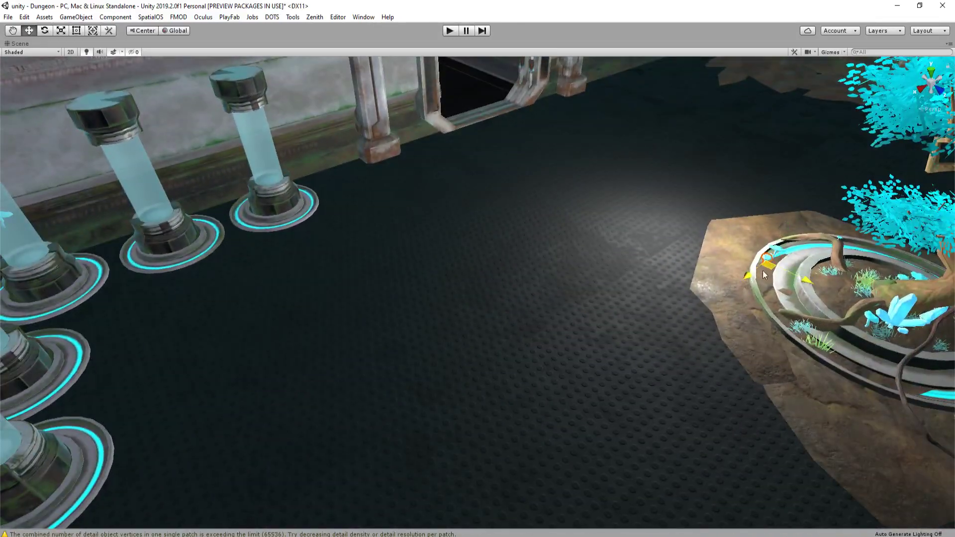
left_click_drag(763, 271, 96, 313)
key("f")
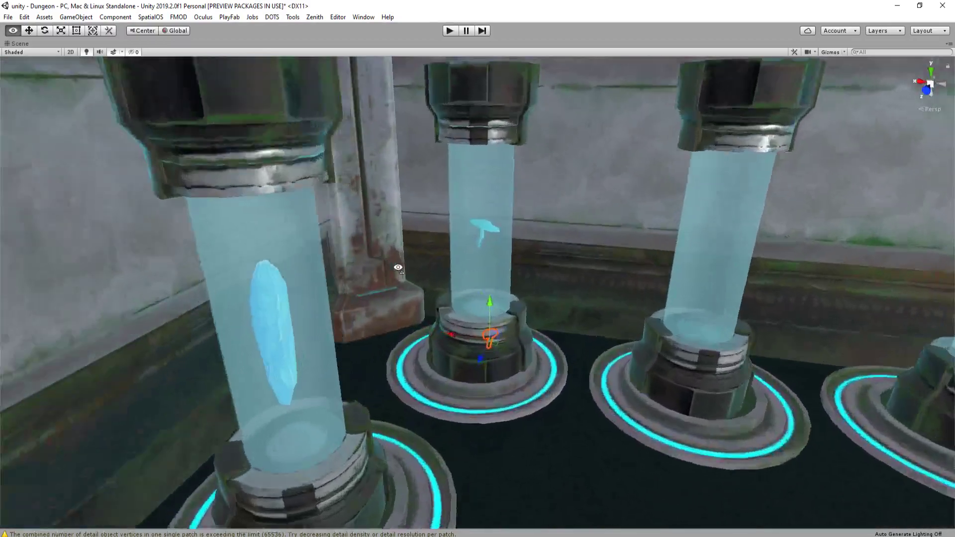
right_click_drag(398, 268, 415, 263)
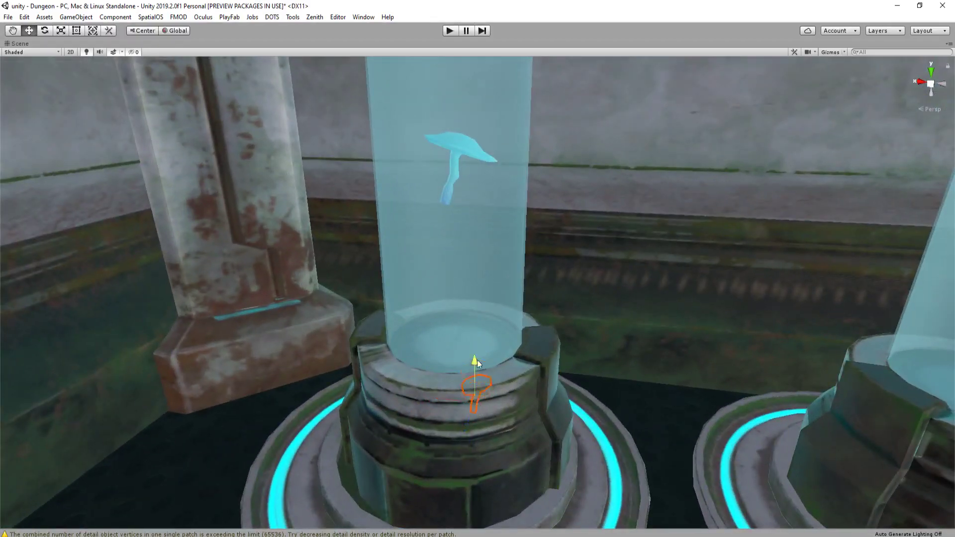
Raise the smaller mushroom into the tube and shift it inside the glass beneath the larger mushroom
left_click_drag(475, 362, 476, 190)
right_click_drag(494, 240, 456, 299)
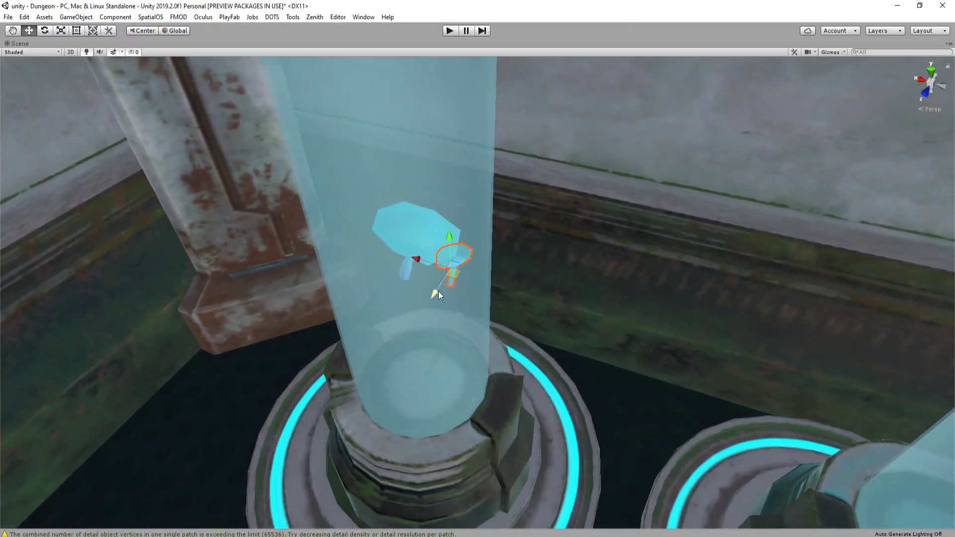
left_click_drag(439, 292, 422, 315)
left_click_drag(435, 263, 434, 291)
right_click_drag(435, 291, 493, 277)
scroll(476, 222, "down", 2)
scroll(494, 213, "down", 2)
key("w")
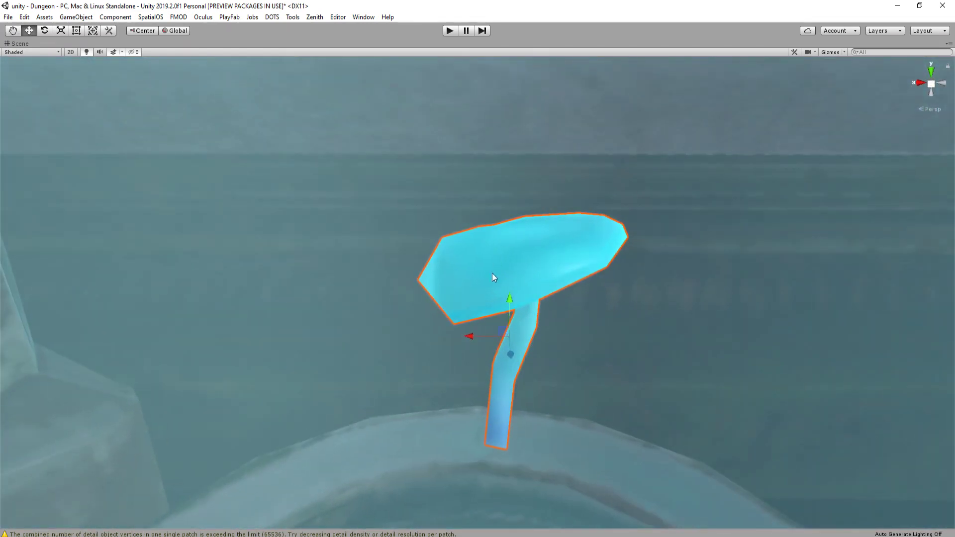
Fine-tune the smaller mushroom's placement under the larger one, nudging it sideways, and check the row of tubes from a distance
key("e")
left_click_drag(512, 354, 650, 332)
right_click_drag(650, 332, 534, 266)
key("s")
key("w")
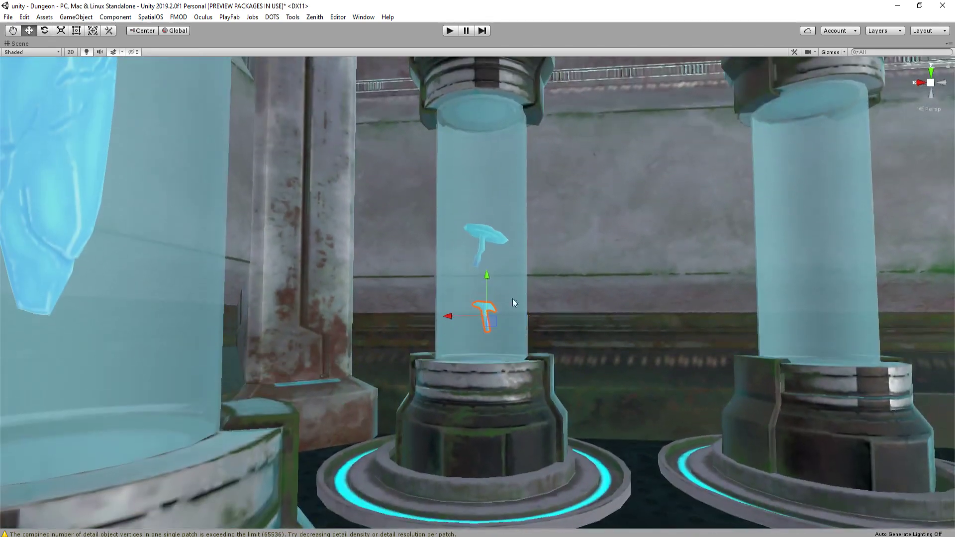
left_click_drag(487, 280, 487, 279)
key("e")
right_click_drag(498, 253, 450, 365)
key("w")
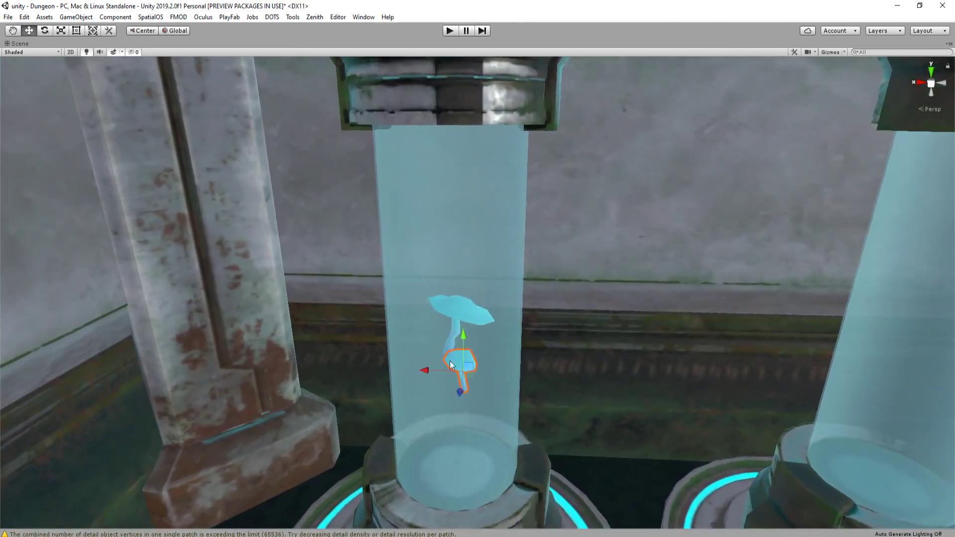
left_click_drag(421, 372, 440, 374)
key("q")
right_click_drag(440, 374, 460, 291)
left_click(580, 243)
right_click_drag(580, 243, 459, 295)
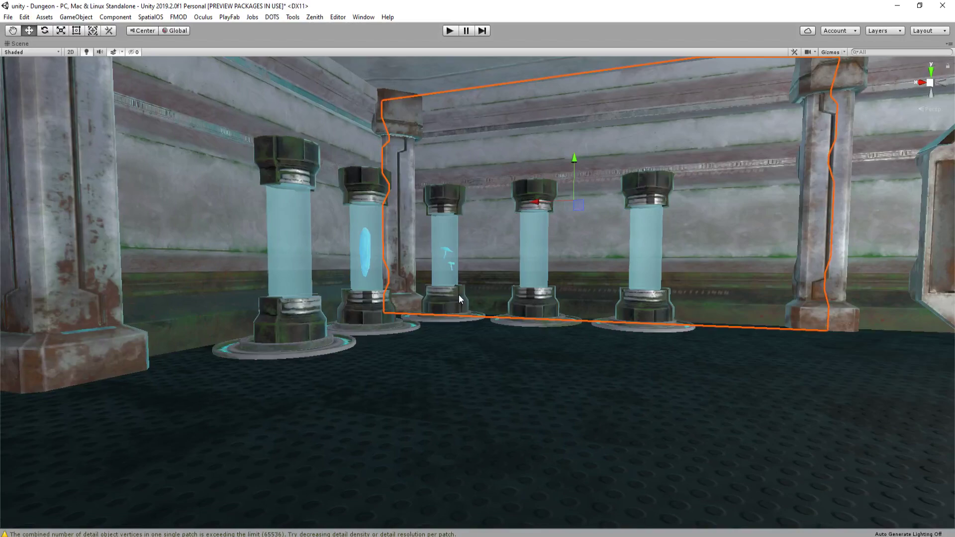
Select the glowing grass clump beside the tree planter and restore the full editor layout
right_click_drag(445, 247, 633, 314)
left_click(632, 313)
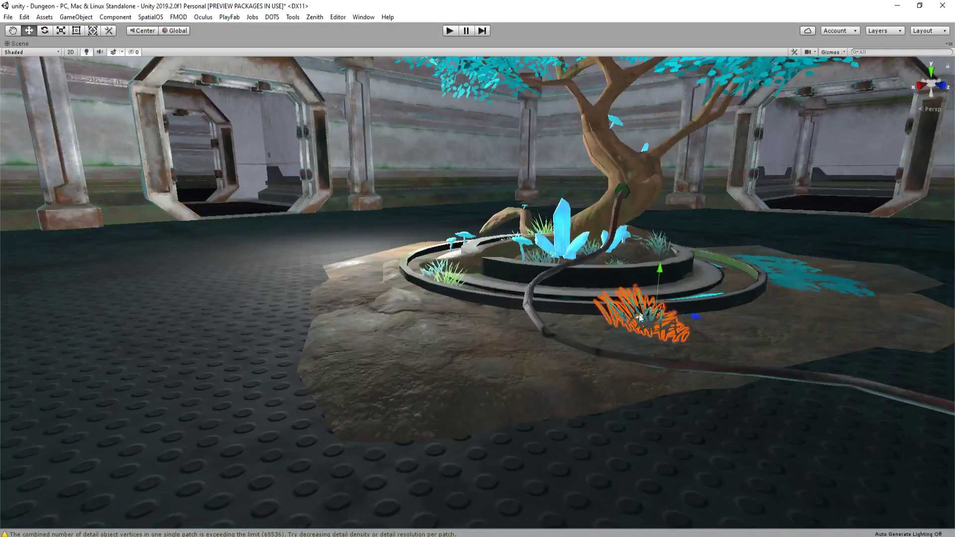
left_click_drag(655, 281, 658, 282)
left_click(646, 322)
key("shift+space")
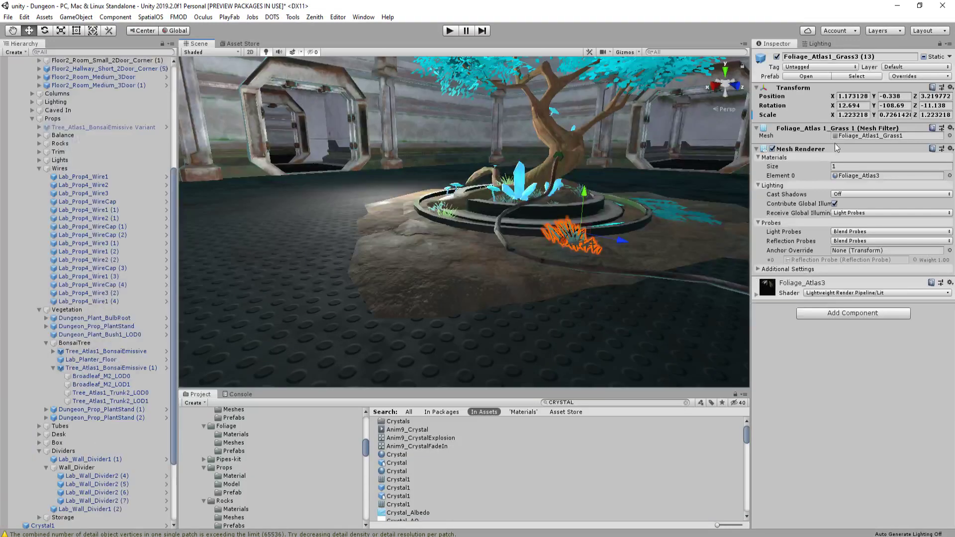
Search the project assets for "flower" and preview the Foliage_Atlas1 Flower1, Flower1.1 and Flower2 assets
left_click(609, 401)
type("flower")
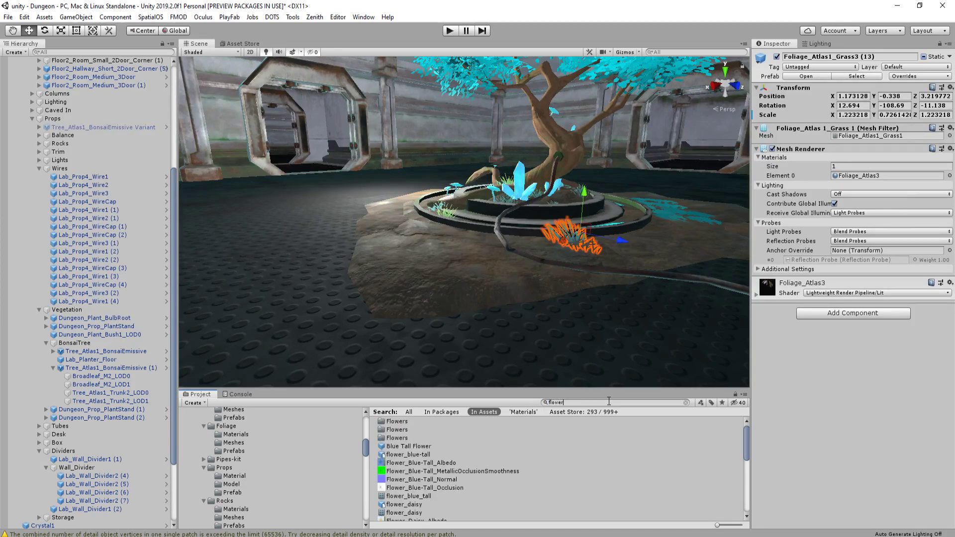
scroll(556, 438, "down", 6)
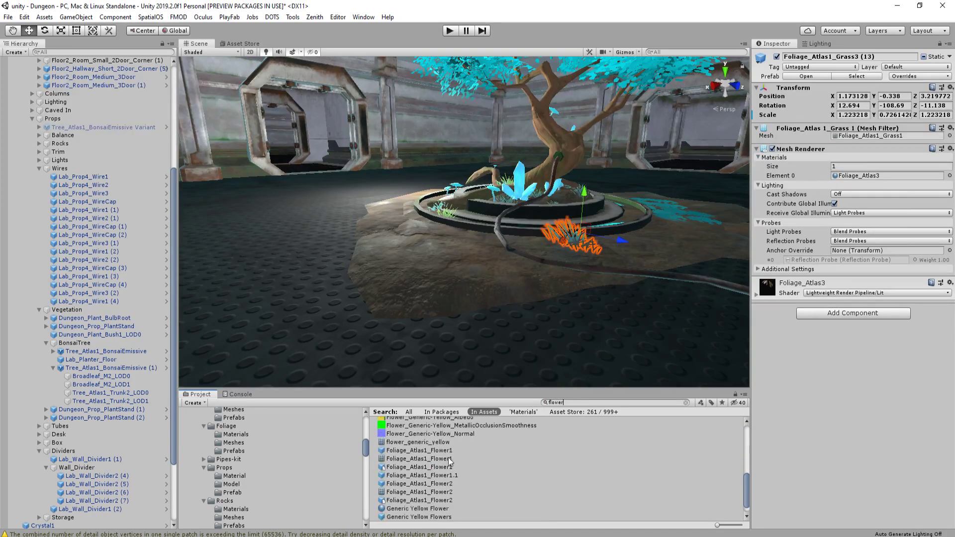
left_click(440, 456)
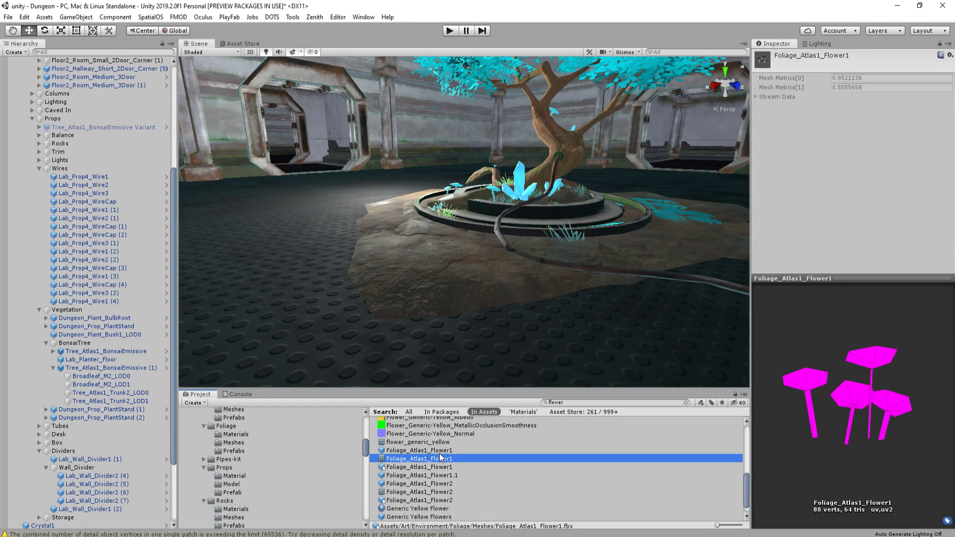
left_click(438, 450)
left_click(451, 476)
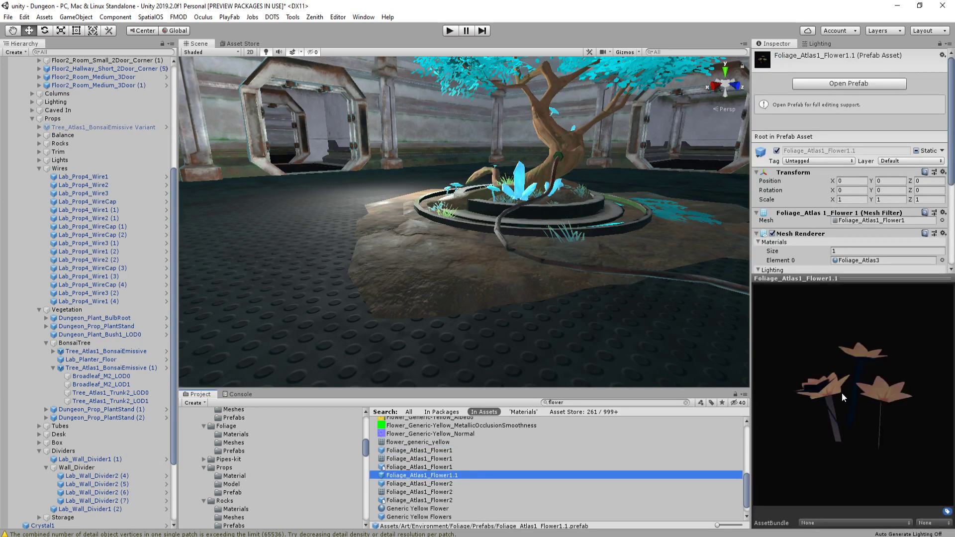
left_click_drag(842, 395, 826, 422)
left_click(449, 484)
scroll(464, 486, "down", 1)
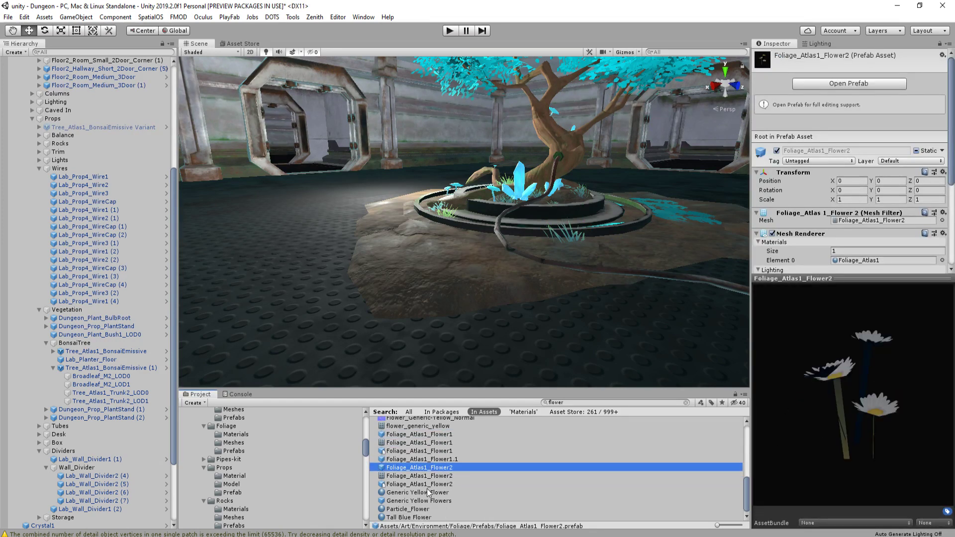
scroll(433, 490, "up", 10)
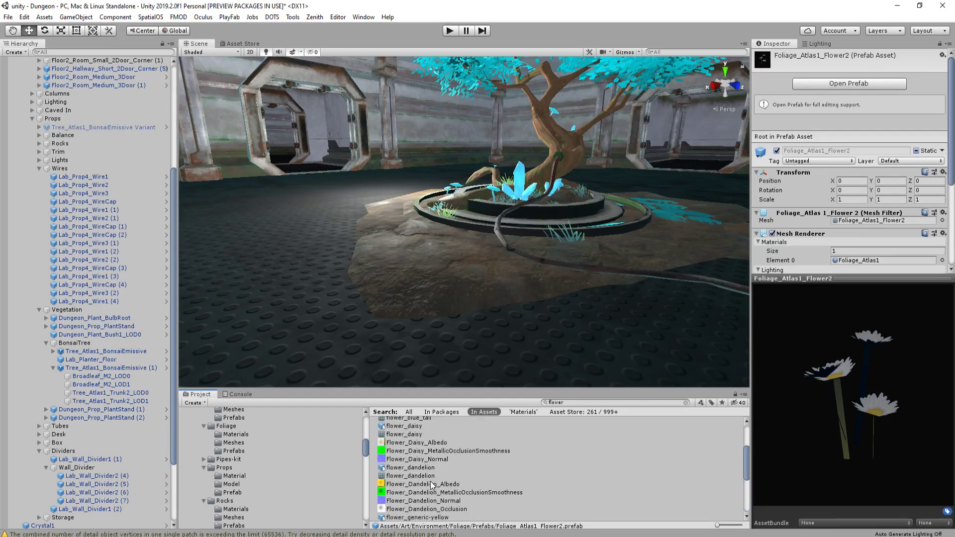
scroll(431, 485, "down", 10)
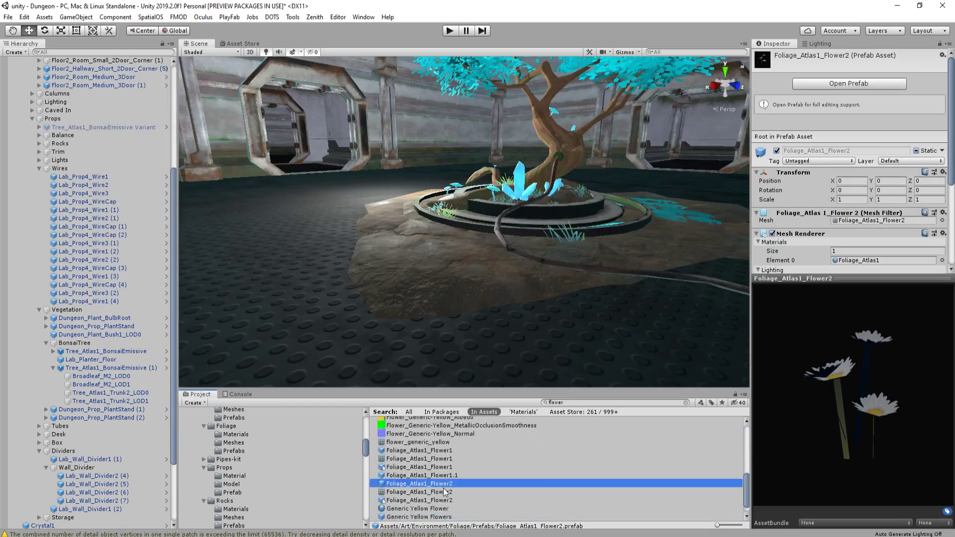
scroll(832, 172, "down", 3)
scroll(846, 169, "down", 2)
scroll(858, 164, "up", 4)
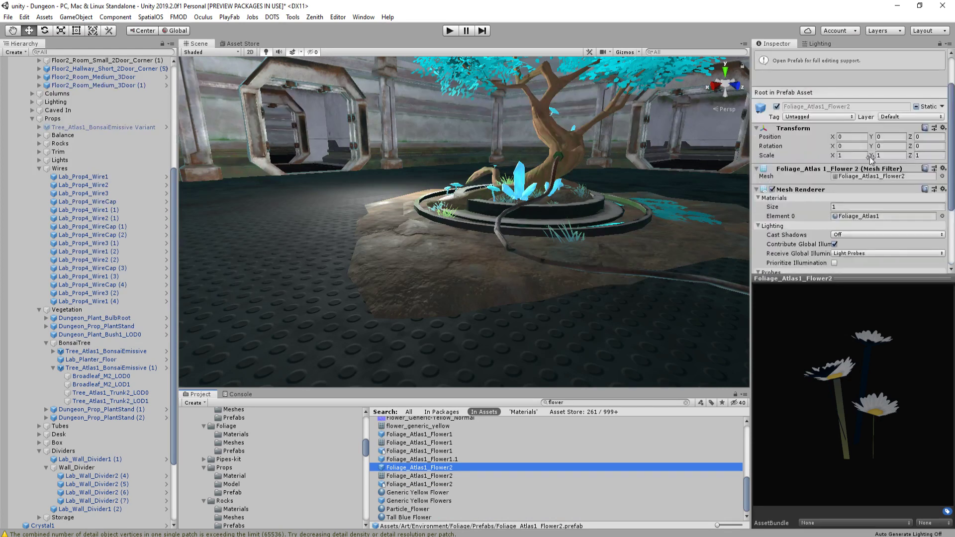
Locate the Foliage_Atlas1_Flower2 prefab's mesh in the Foliage Meshes folder and compare it with the neighbouring foliage meshes
left_click(871, 176)
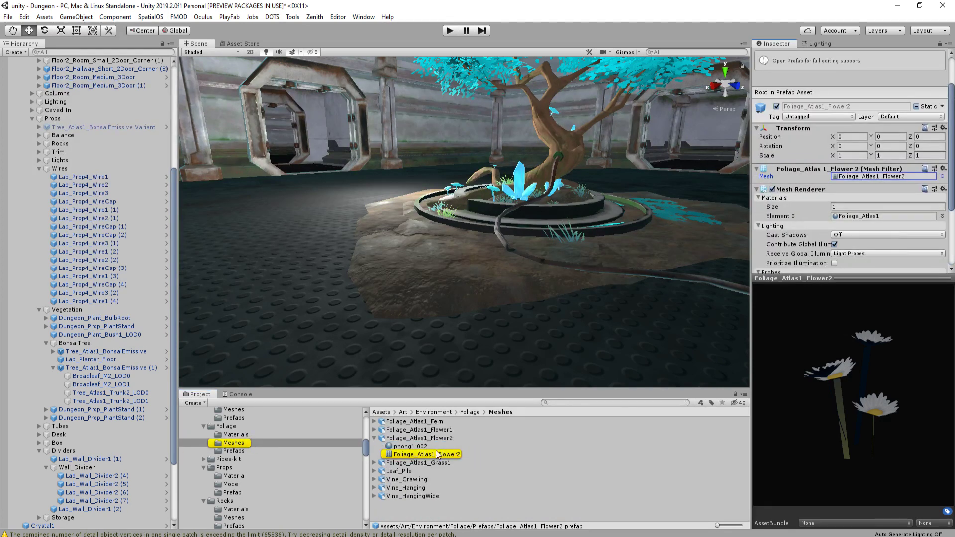
left_click(428, 438)
left_click(422, 471)
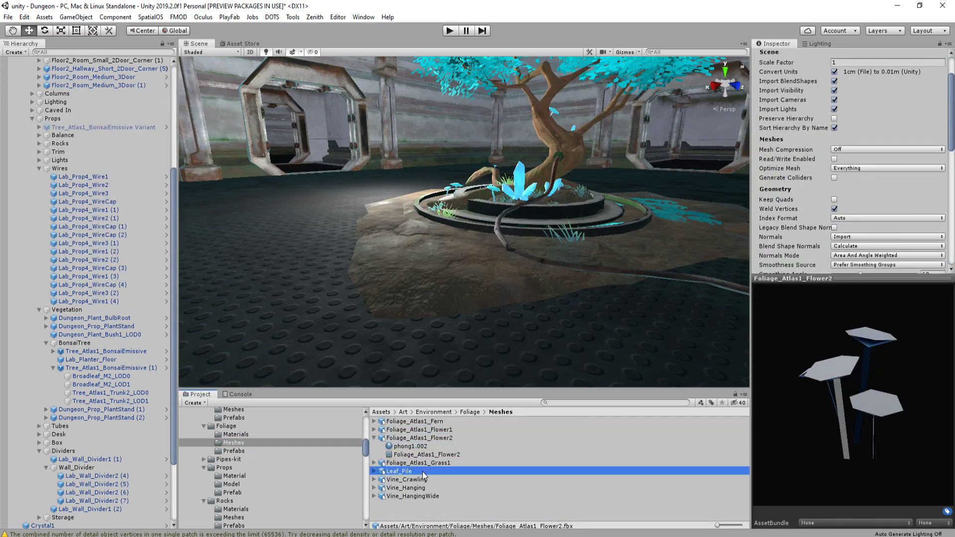
left_click(441, 462)
left_click(448, 423)
left_click(457, 427)
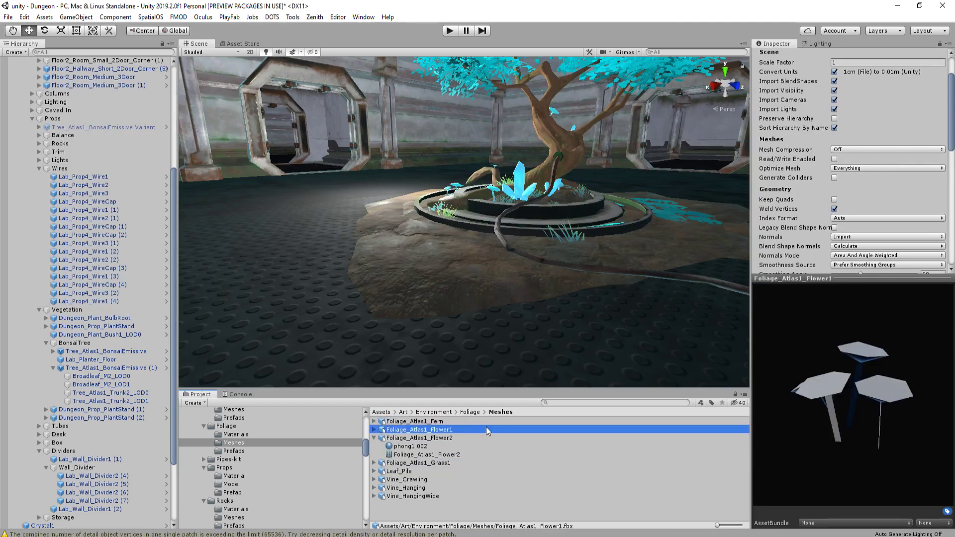
left_click(448, 438)
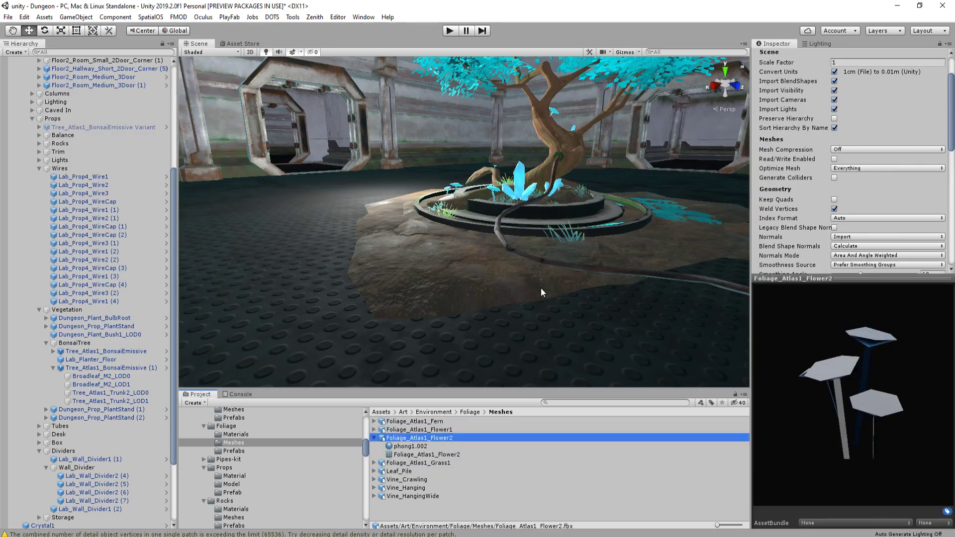
Place the Foliage_Atlas1_Flower2 prefab from the Foliage Prefabs folder into the scene, in front of the tree planter
right_click_drag(541, 288, 530, 287)
left_click(237, 449)
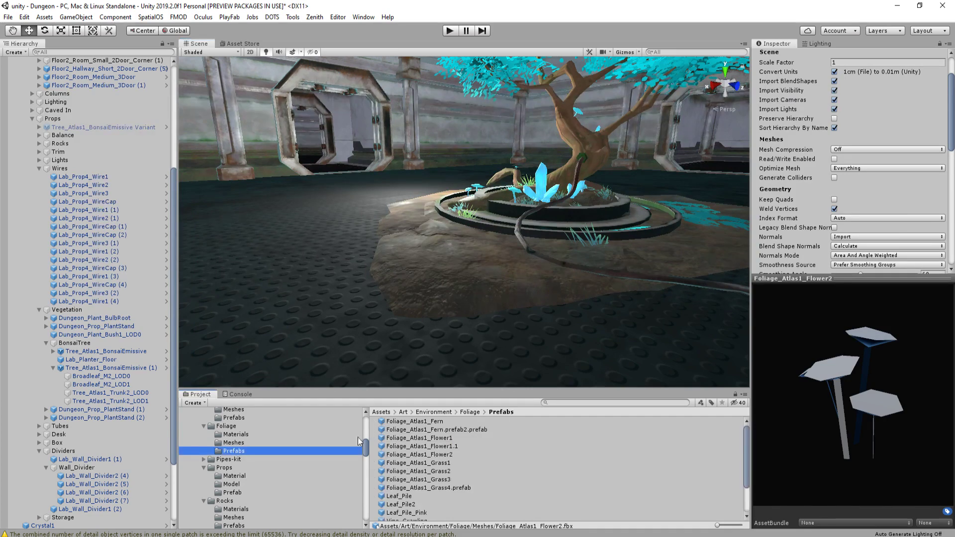
left_click(432, 446)
left_click(437, 455)
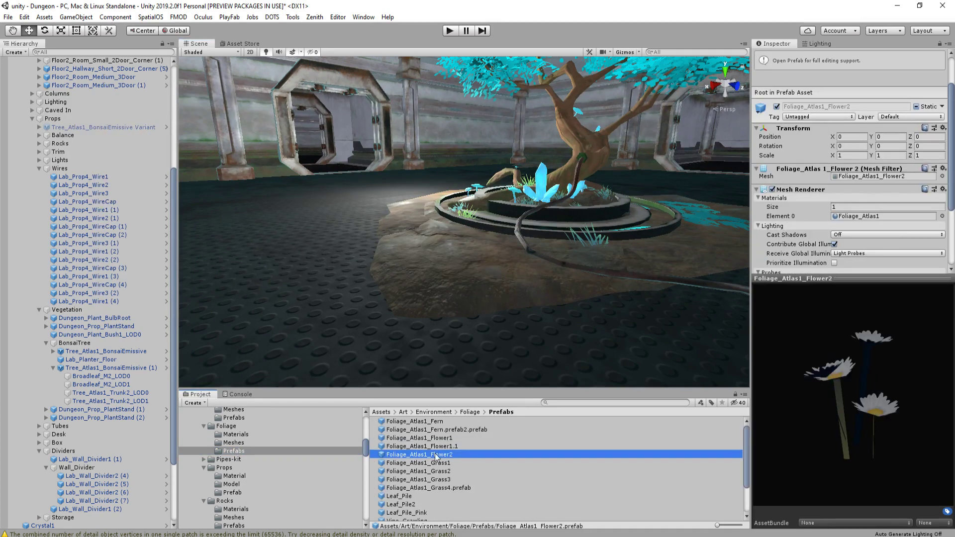
left_click_drag(434, 455, 496, 248)
left_click_drag(405, 263, 406, 263)
scroll(482, 238, "up", 3)
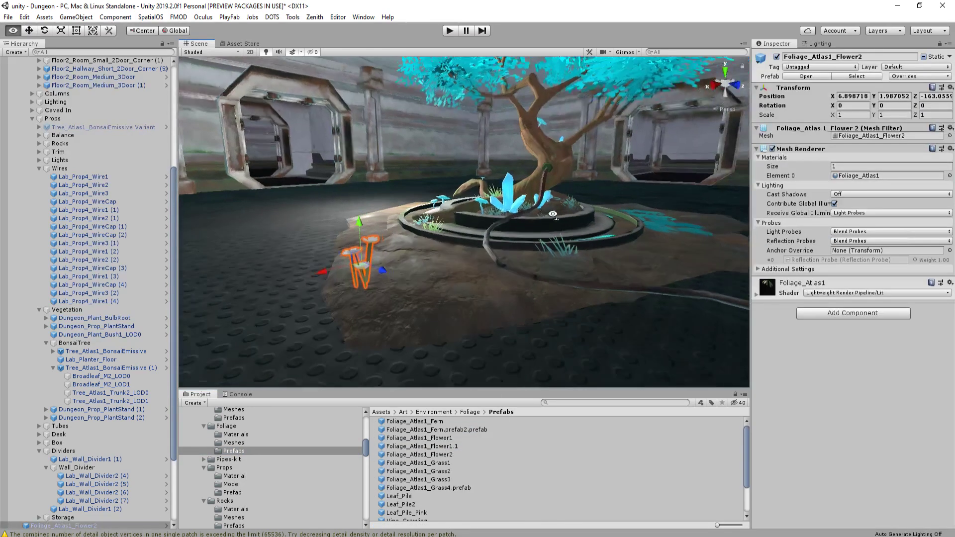
Compare the meshes used by the grass clump in front of the tree planter and the flowers beside it
left_click(604, 250)
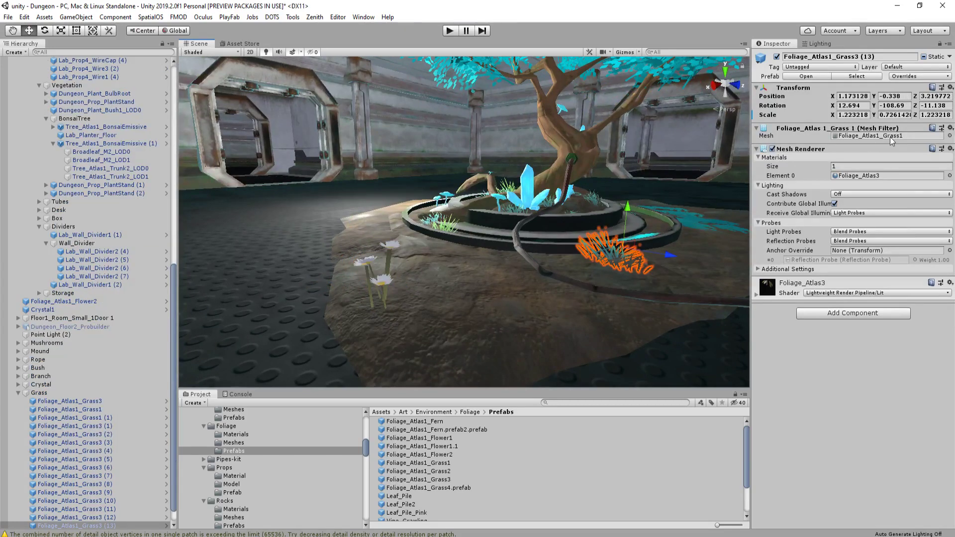
scroll(380, 304, "up", 3)
middle_click_drag(374, 304, 442, 332)
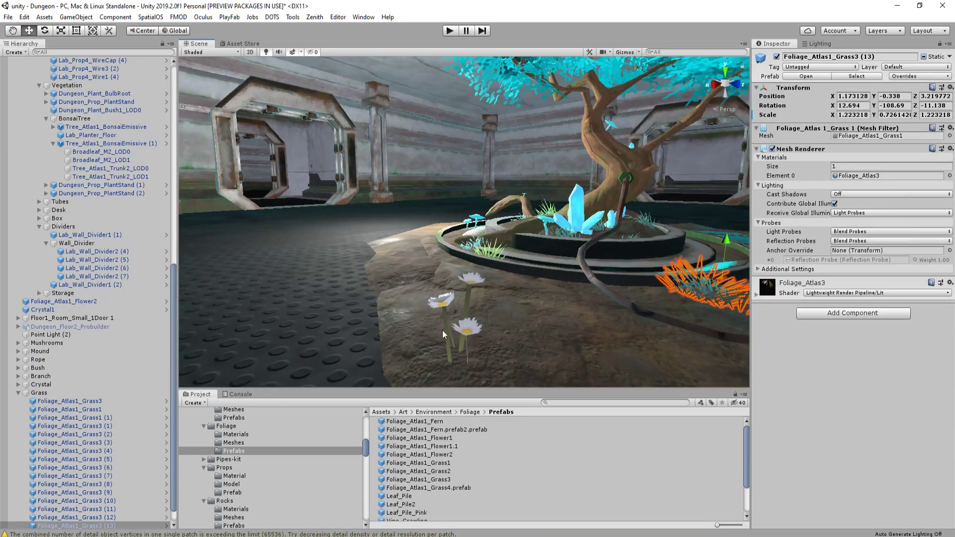
left_click(467, 327)
left_click(895, 136)
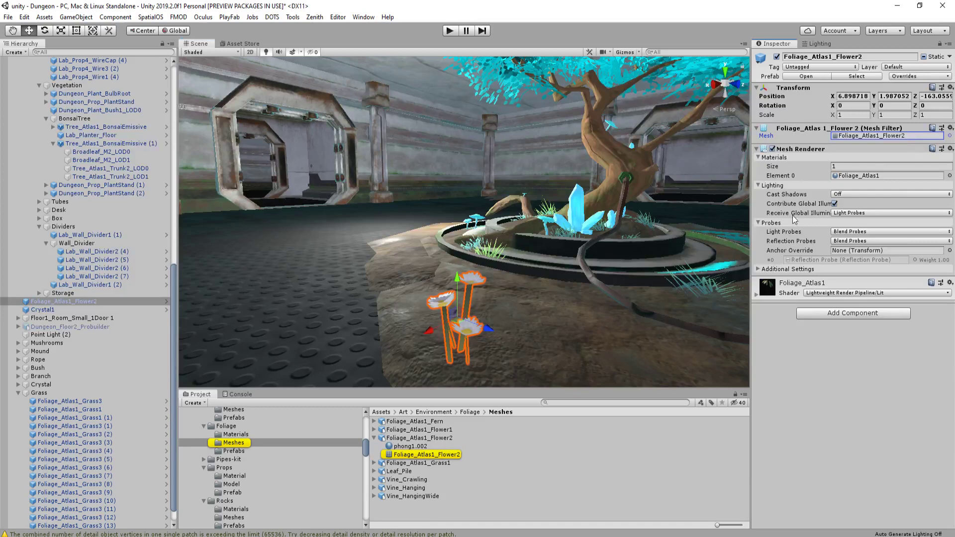
Try the Foliage_Atlas2_Emissive material on the flowers, and undo it
left_click(873, 178)
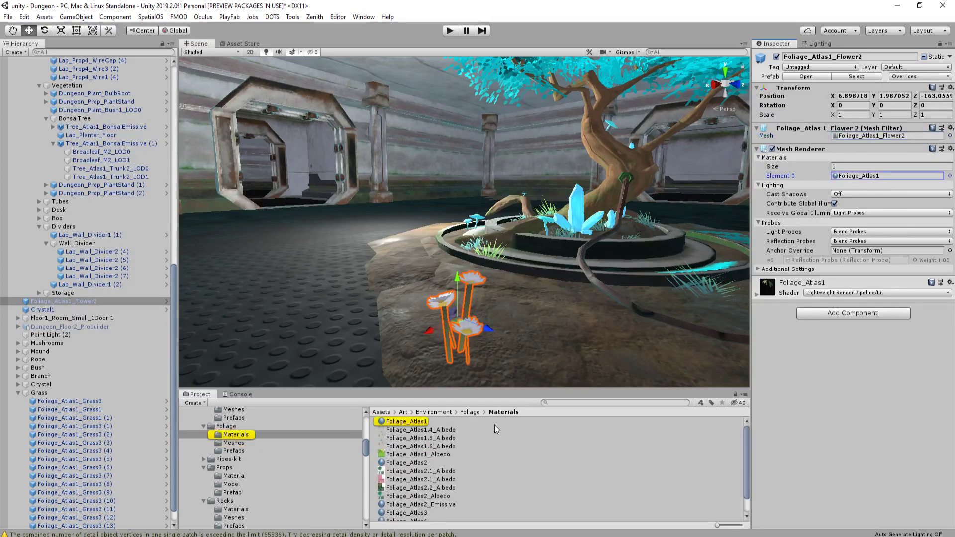
left_click_drag(440, 485, 467, 333)
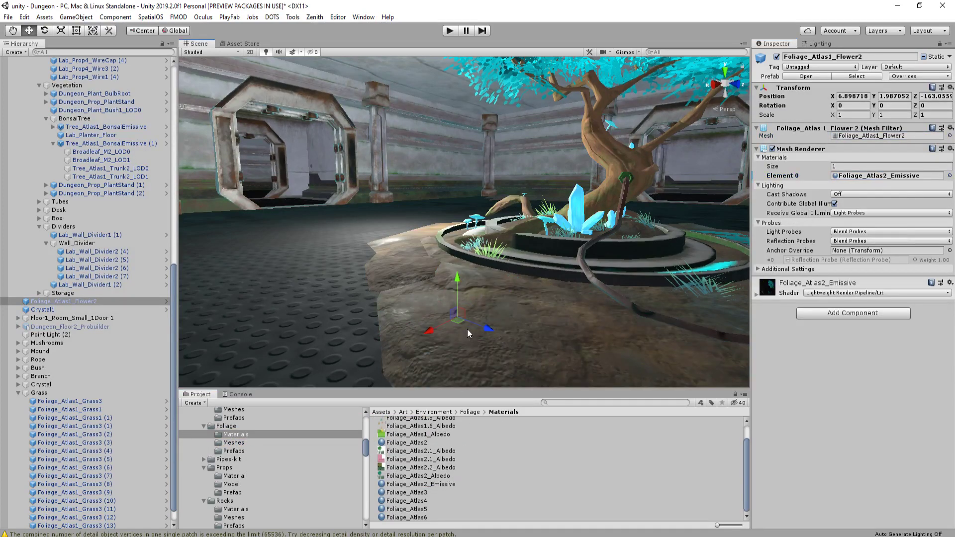
key("ctrl+z")
Duplicate the Foliage_Atlas1 material and rename the copy Foliage_Atlas1_Emissive
scroll(434, 436, "up", 1)
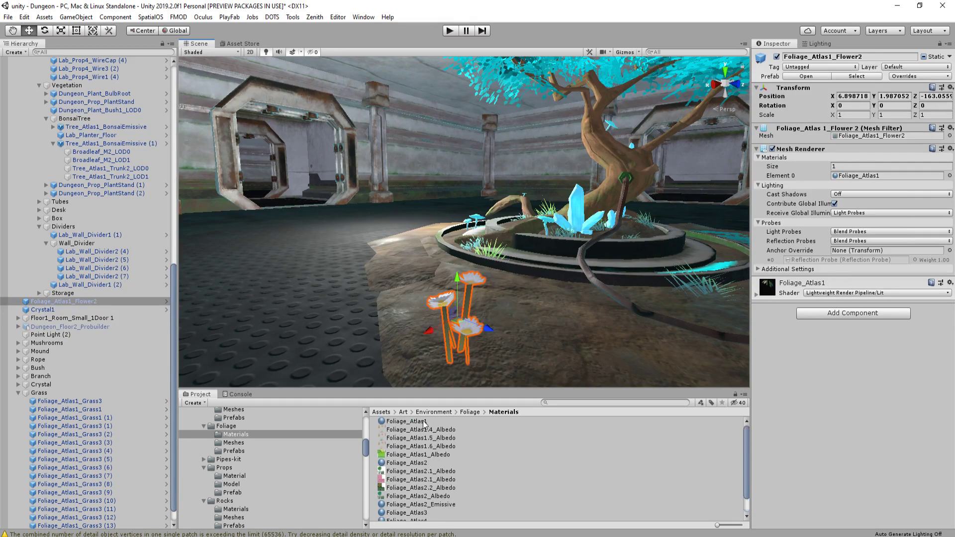
left_click(423, 421)
key("ctrl+d")
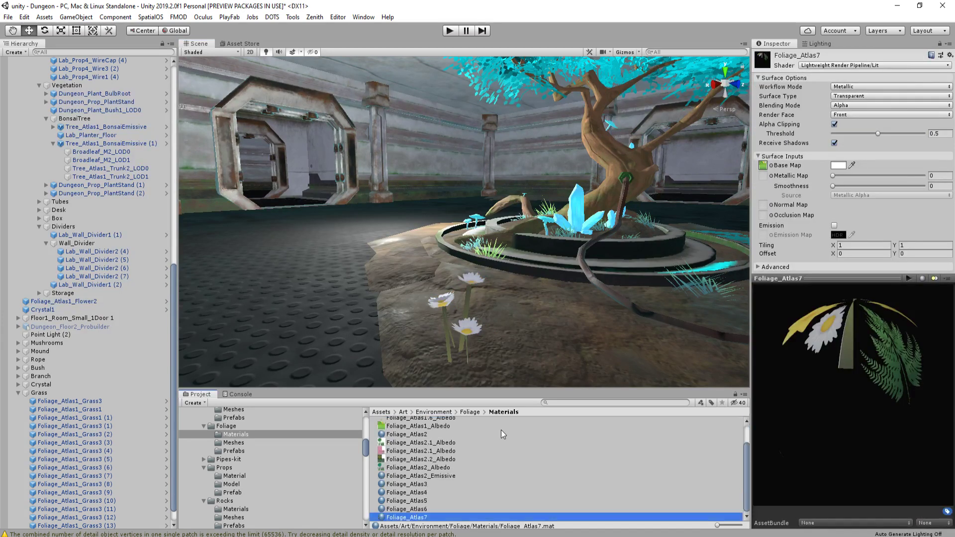
key("F2")
type("1")
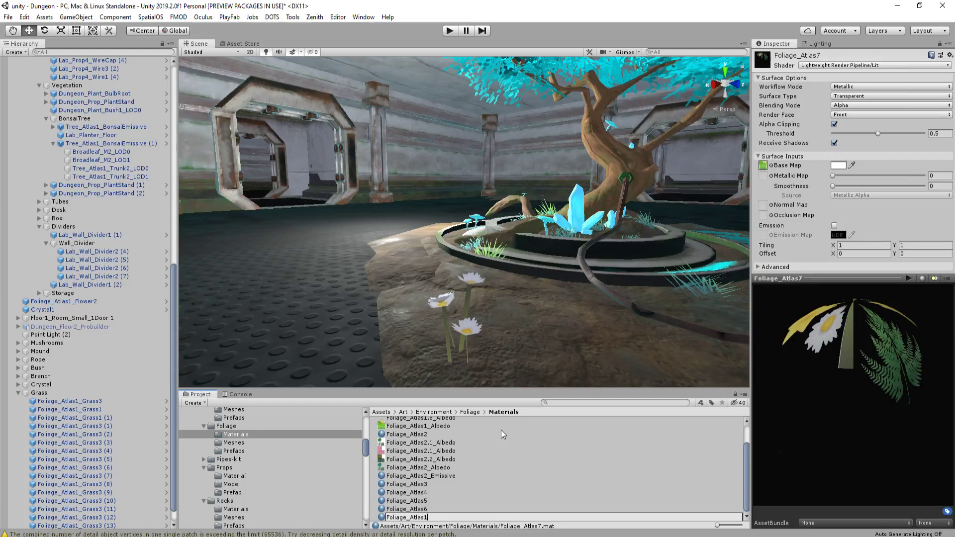
type("_Emissive")
key("Return")
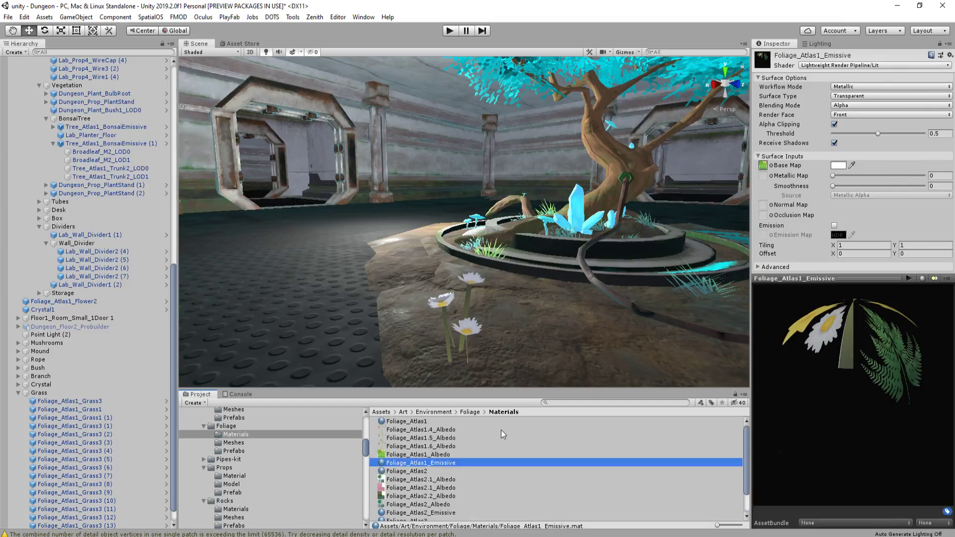
Assign the Foliage_Atlas1_Emissive material to the flowers and tint its base map bright cyan
left_click_drag(450, 446, 468, 326)
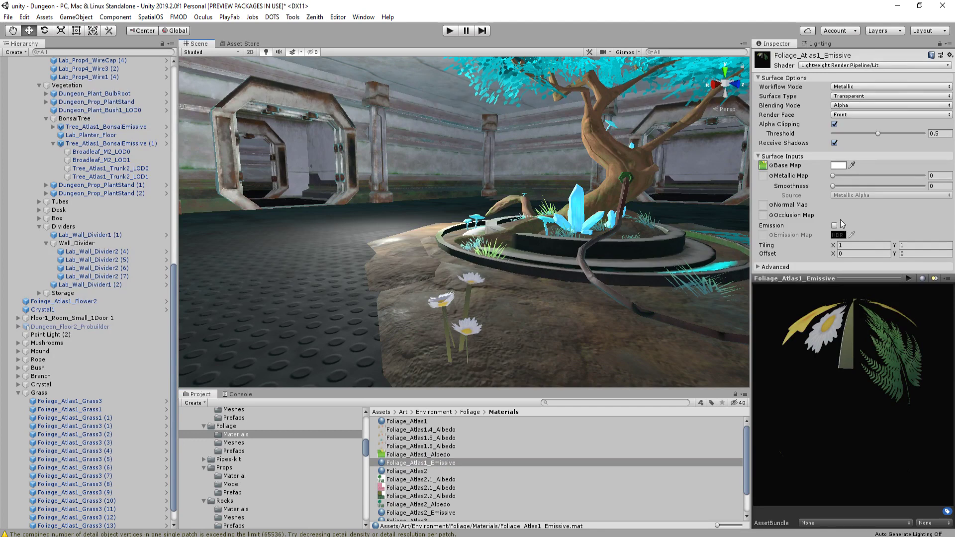
left_click(838, 165)
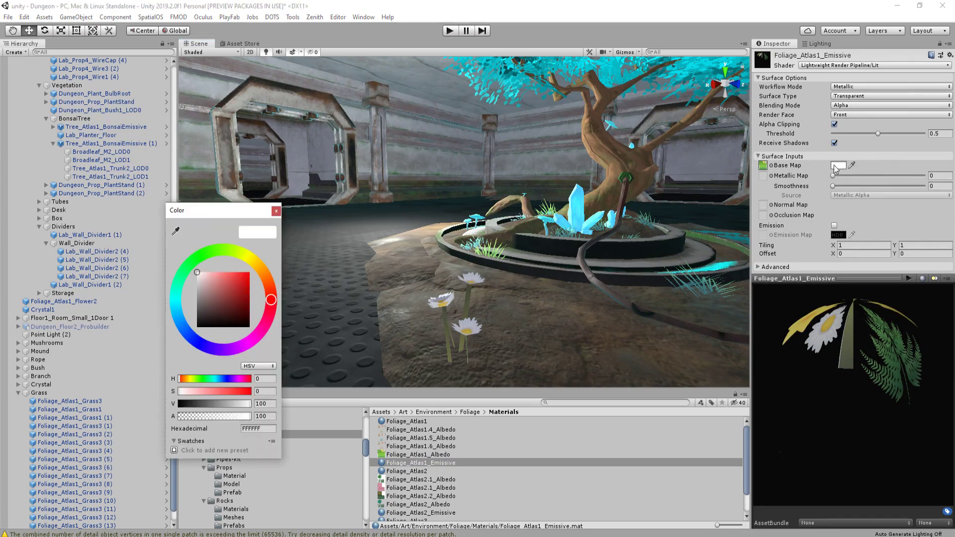
left_click(176, 304)
left_click_drag(246, 274, 260, 269)
left_click(280, 212)
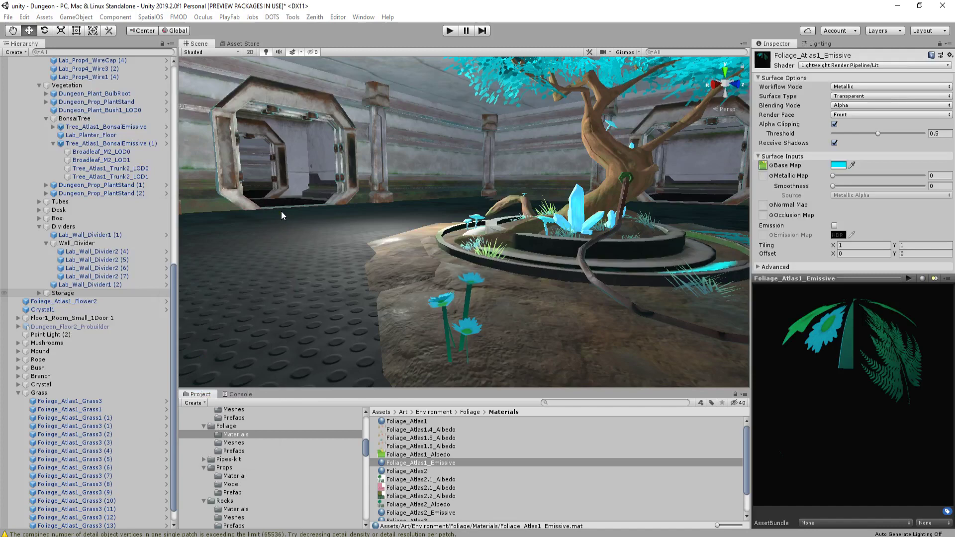
Undo the cyan base map tint on the Foliage_Atlas1_Emissive material
key("w")
right_click_drag(513, 265, 504, 281)
key("ctrl+z")
Delete the Foliage_Atlas1_Flower2 object from the scene and the Foliage_Atlas1_Emissive material from the project
left_click(499, 321)
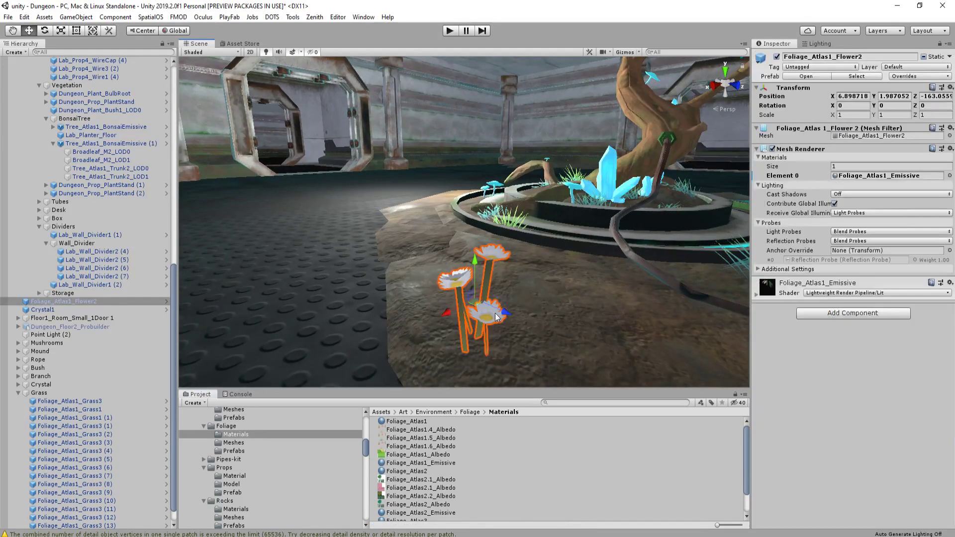
key("Delete")
scroll(433, 454, "down", 2)
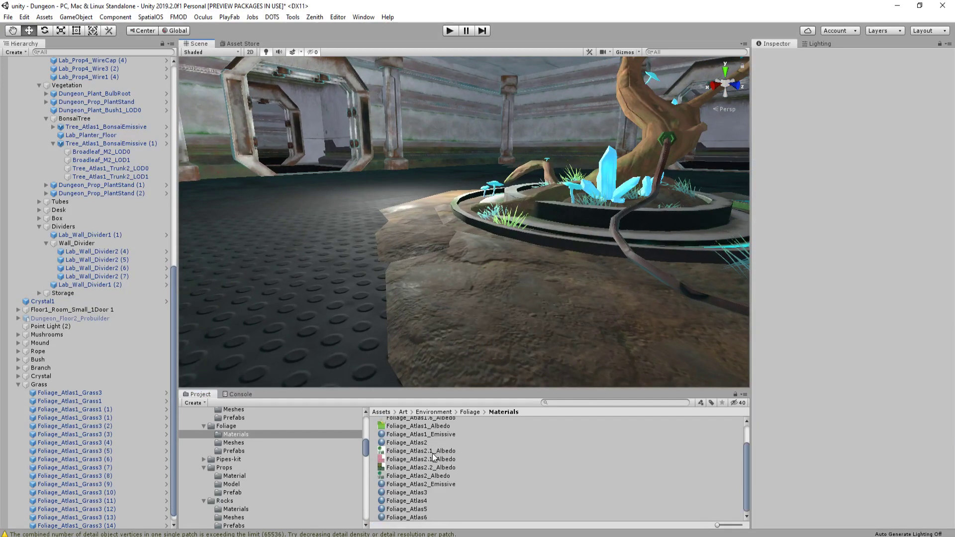
scroll(433, 454, "up", 2)
left_click(420, 463)
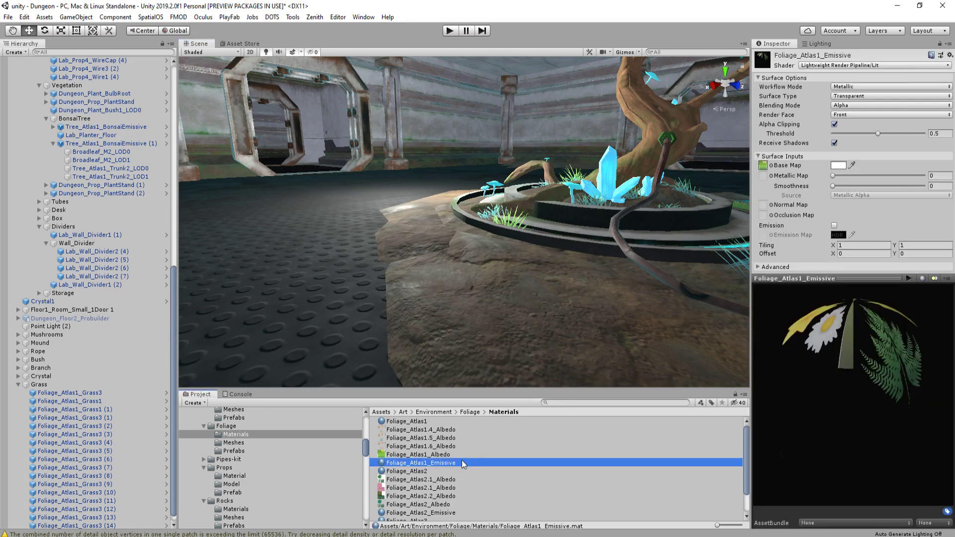
key("Delete")
left_click(523, 297)
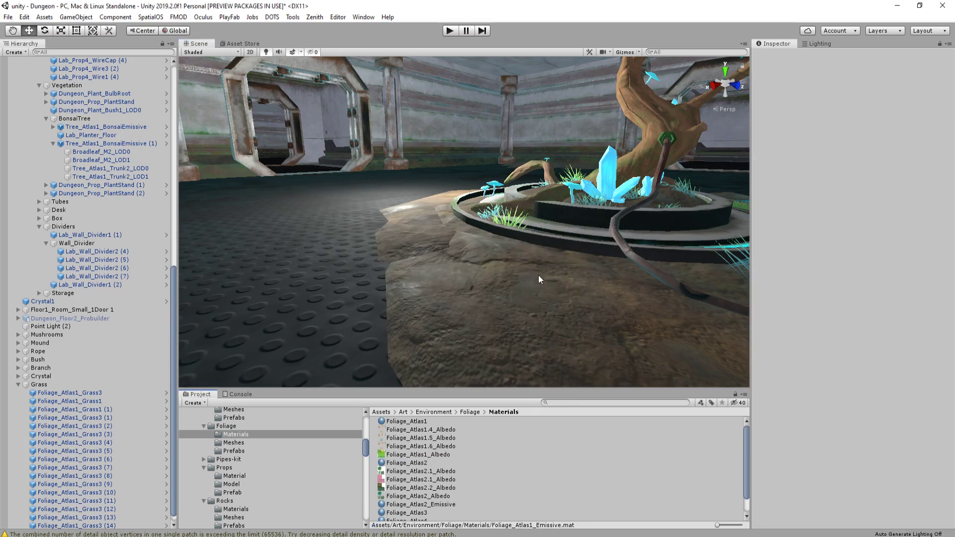
Examine the corner with the row of glass tubes and the surrounding room in an enlarged scene view
right_click_drag(542, 282, 501, 270)
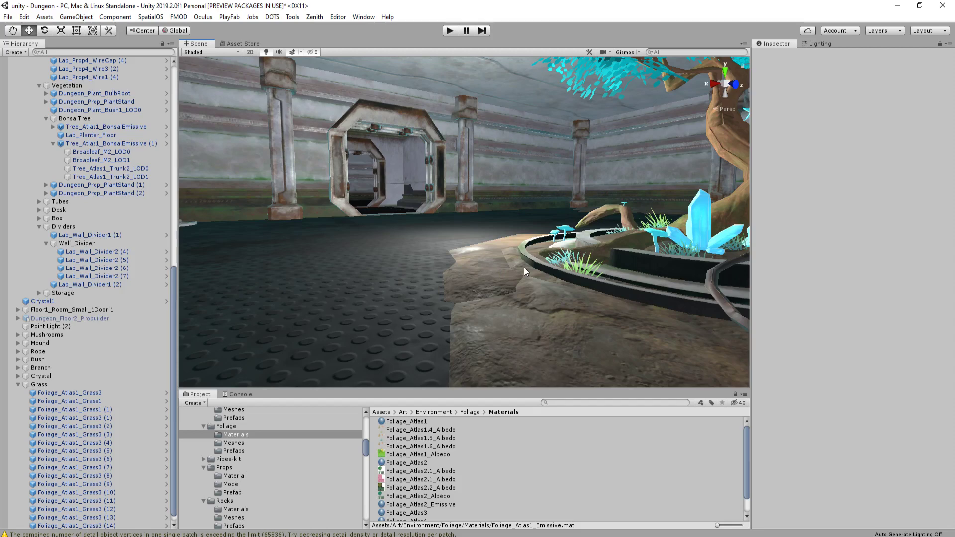
right_click_drag(524, 271, 450, 249)
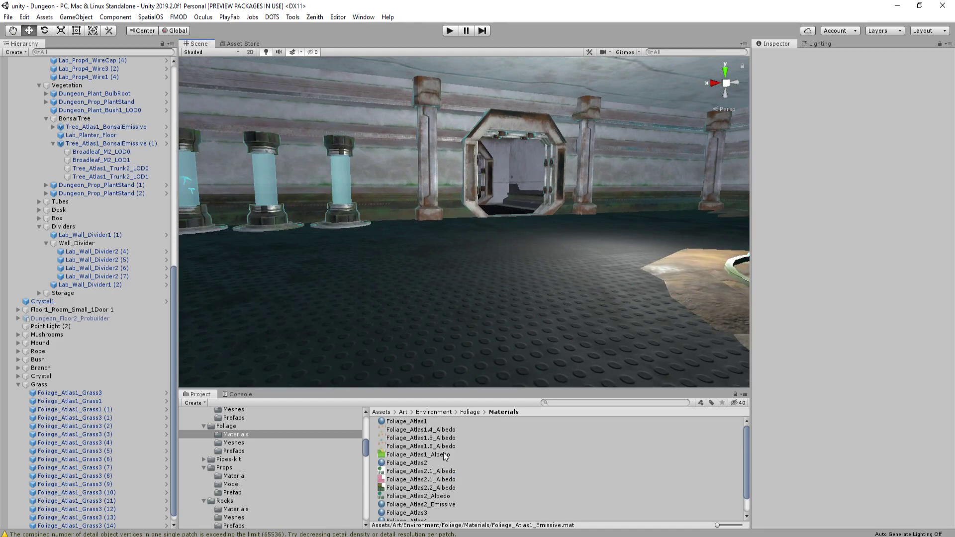
right_click_drag(402, 251, 459, 243)
right_click_drag(516, 270, 484, 263)
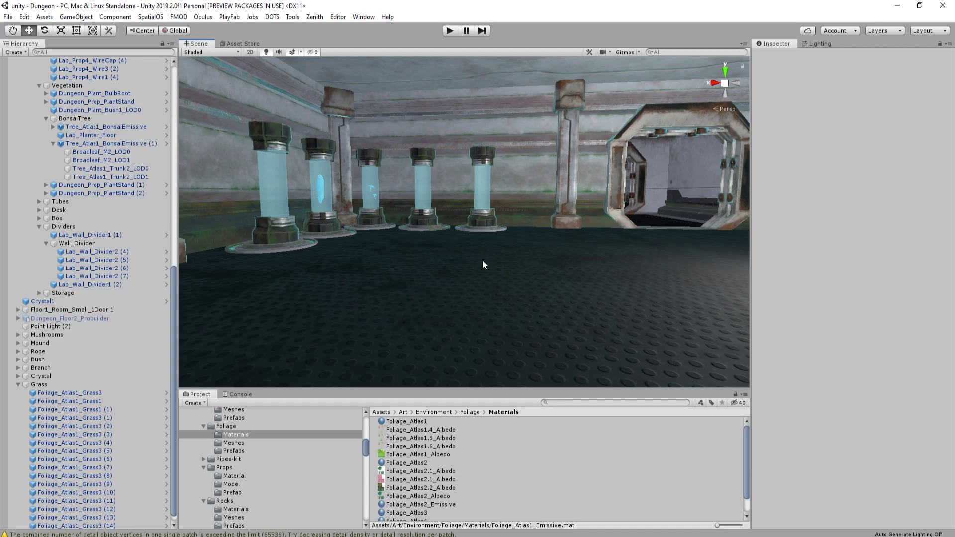
mouse_move(478, 260)
right_mouse_down()
mouse_move(443, 269)
mouse_move(497, 286)
mouse_move(461, 267)
right_mouse_up()
key("shift+space")
right_click_drag(452, 308, 829, 341)
left_click_drag(830, 341, 587, 362, "alt")
right_click_drag(665, 350, 419, 314)
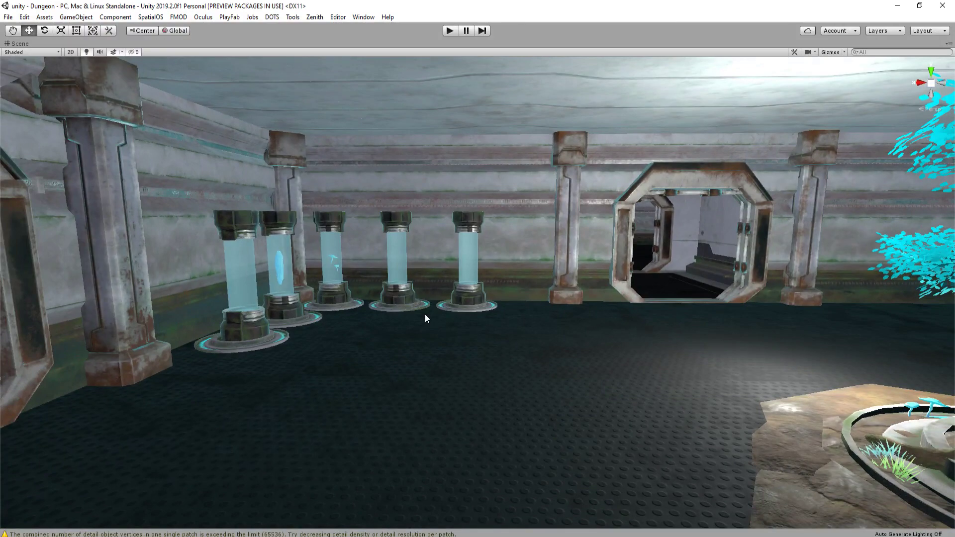
Bring a hanging wire from the neighbouring room's caved-in corner over to the last two glass tubes
right_click_drag(488, 317, 476, 181)
left_click(453, 150)
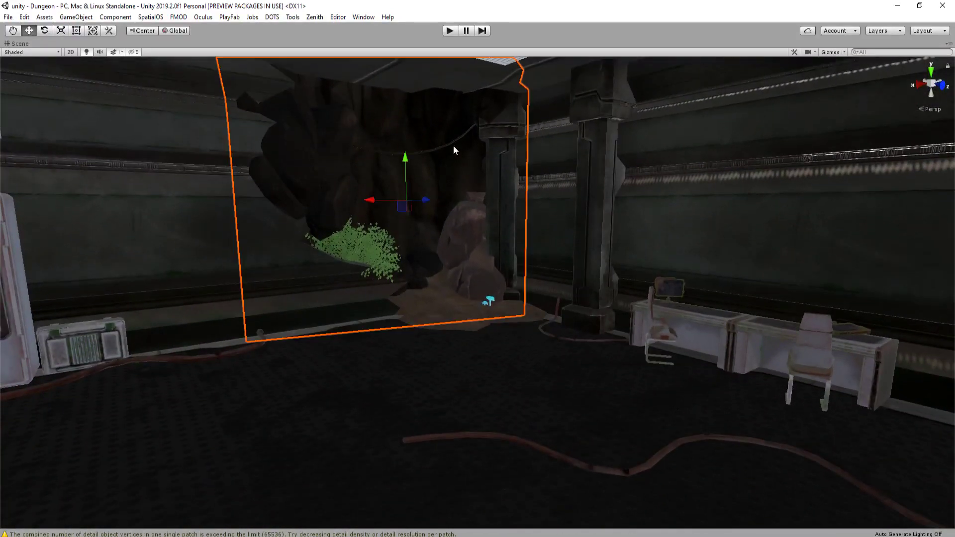
right_click_drag(452, 149, 347, 144)
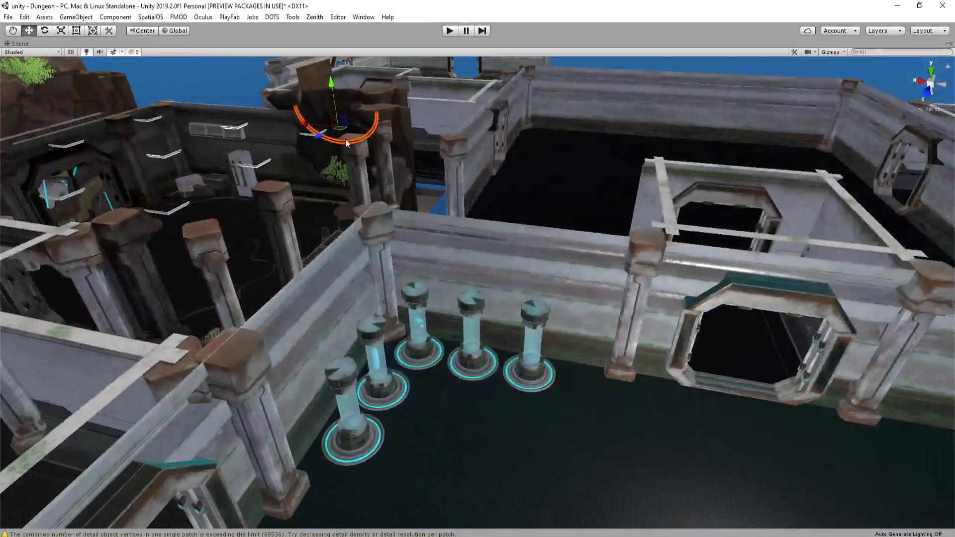
left_click_drag(345, 130, 517, 286)
right_click_drag(517, 282, 502, 253)
key("r")
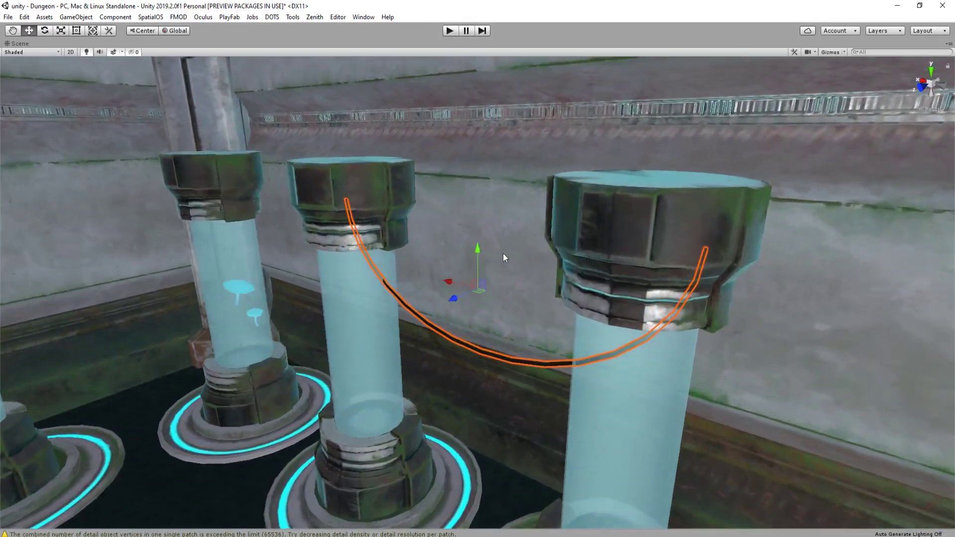
Raise, scale and rotate the hanging wire so it spans between the caps of the last two glass tubes
key("w")
left_click(473, 249)
left_click(479, 253)
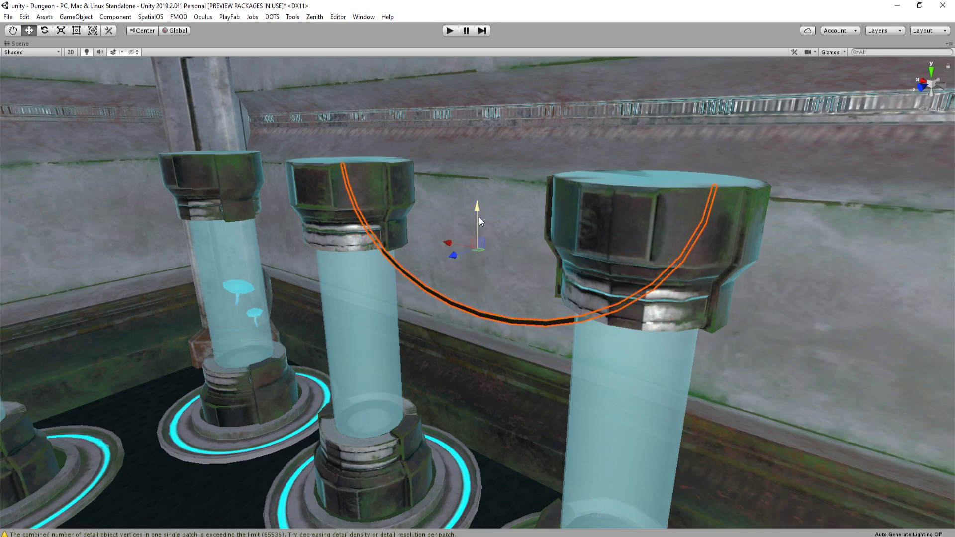
key("f")
key("r")
left_click_drag(591, 234, 579, 249)
right_click_drag(580, 249, 574, 234)
key("e")
left_click_drag(574, 234, 546, 237)
key("w")
left_click_drag(531, 199, 530, 160)
right_click_drag(565, 169, 515, 247)
Try rotating the last glass tube onto its side, and undo it
left_click(528, 217)
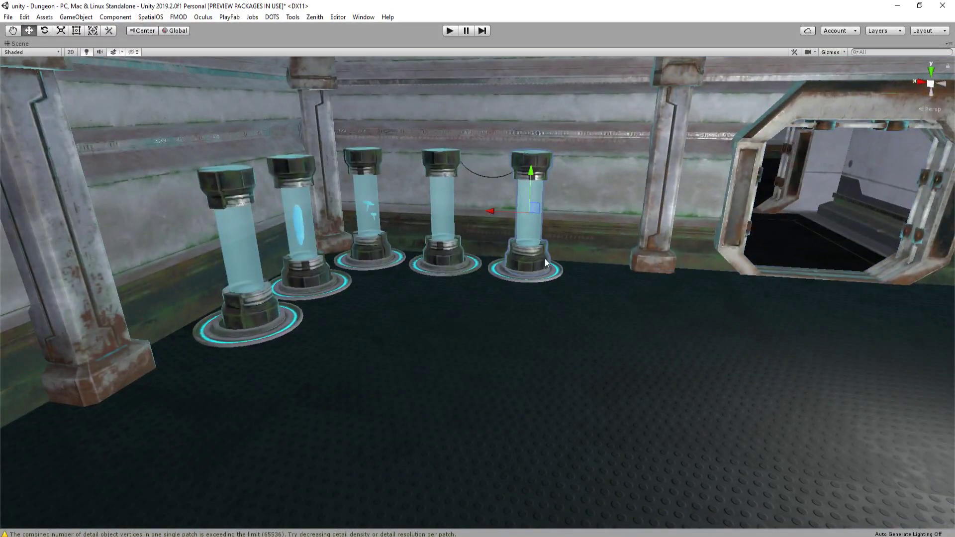
key("e")
left_click_drag(563, 187, 641, 285)
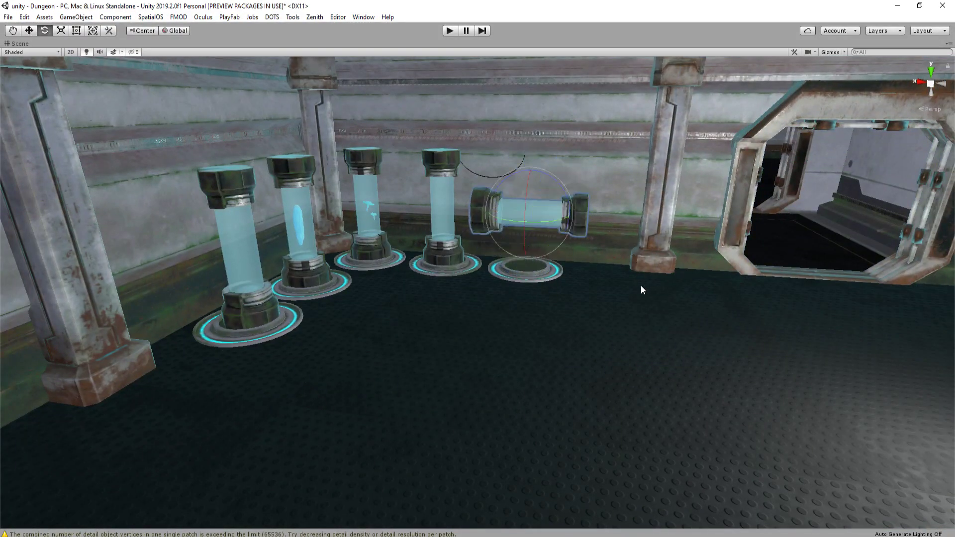
key("w")
key("ctrl+z")
key("ctrl+z")
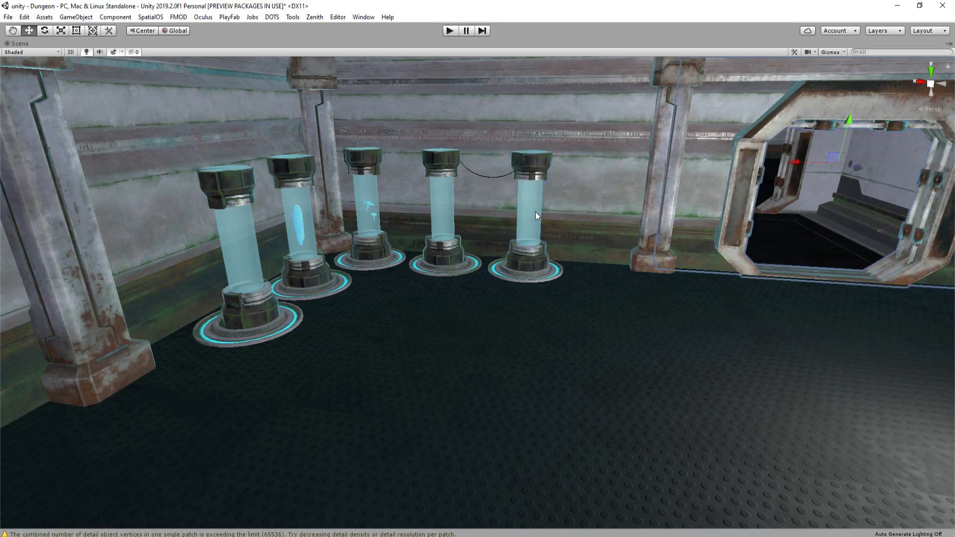
Inspect the wire hanging between the last two glass tubes up close
left_click(500, 180)
key("f")
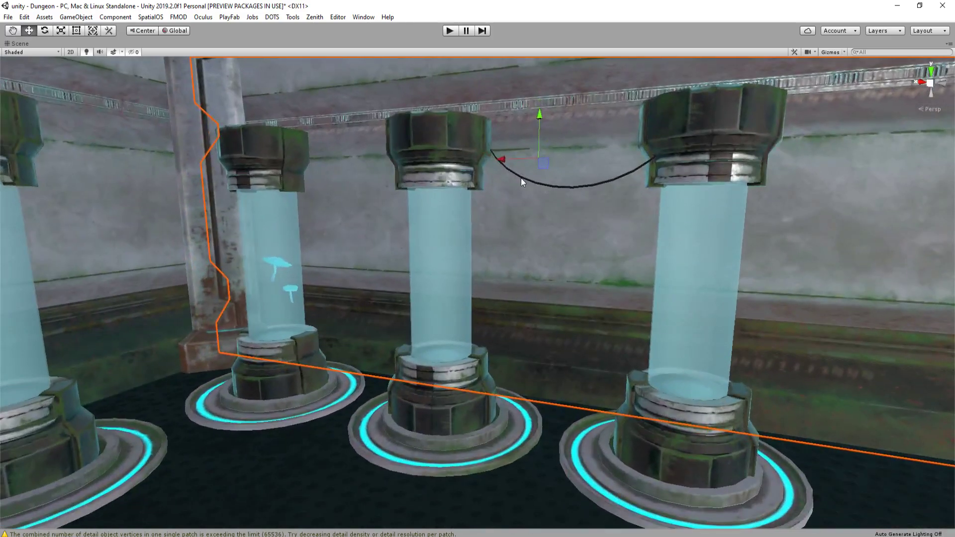
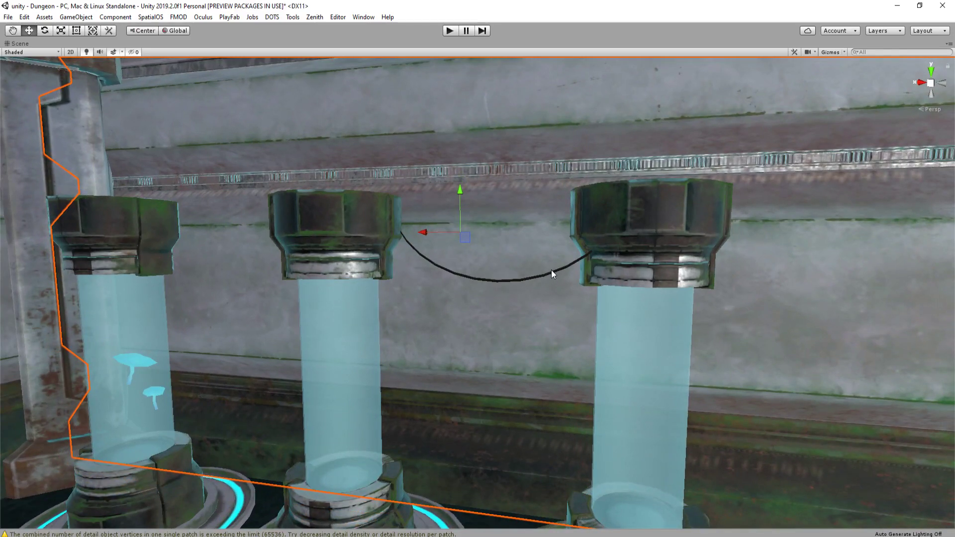
left_click(542, 276)
Locate the source prefab of the neighbouring room's ceiling light in the SciFiFacility lights folder
key("s")
right_click_drag(542, 274, 485, 207)
scroll(413, 292, "up", 1)
scroll(413, 293, "up", 2)
key("w")
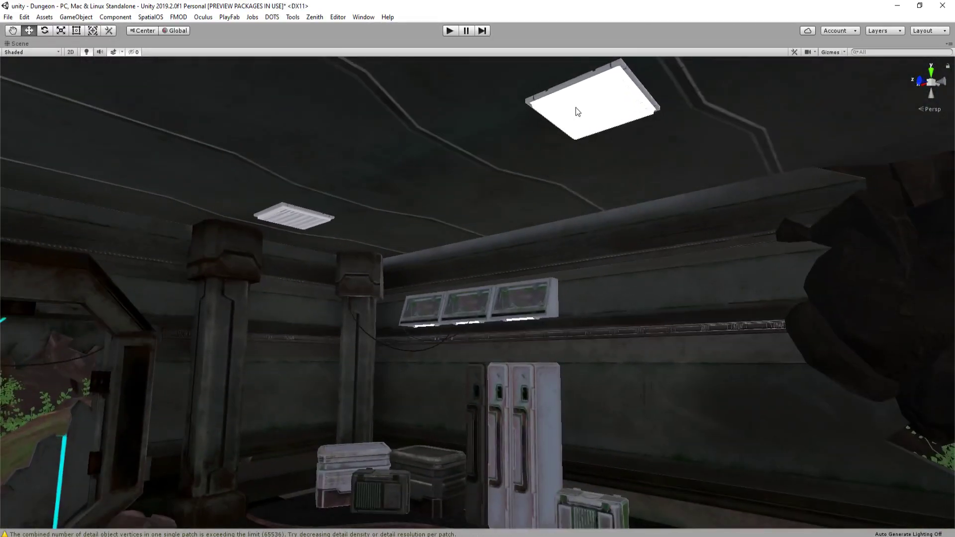
left_click(575, 106)
key("shift+space")
left_click(851, 76)
right_click_drag(572, 259, 593, 266)
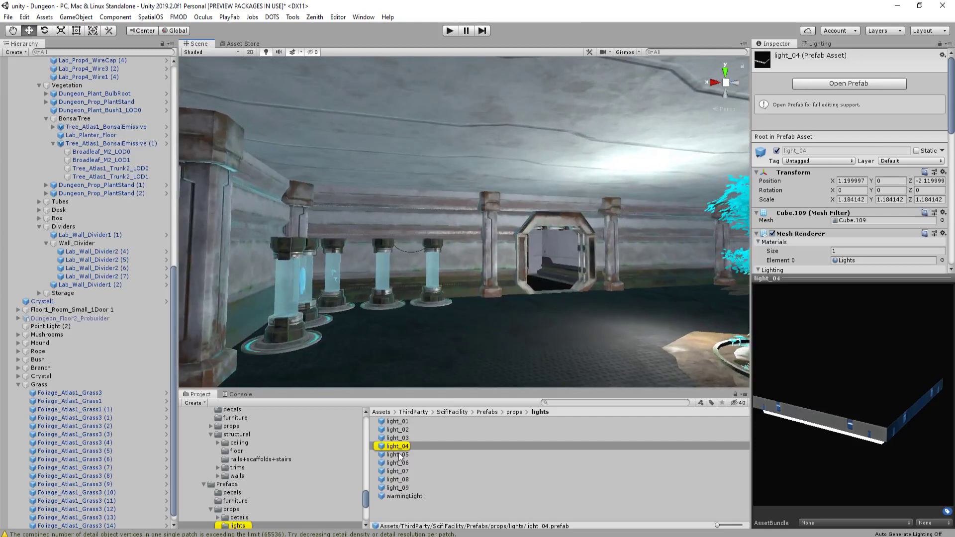
Preview the light_03 and light_02 prefabs, and place light_02 in the scene above the glass tubes
left_click(436, 439)
left_click_drag(859, 400, 660, 429)
left_click(435, 430)
left_click_drag(843, 323, 841, 387)
left_click_drag(407, 432, 455, 209)
key("shift+space")
Scale the light_02 fixture and move it up along the wall above the glass tubes
key("e")
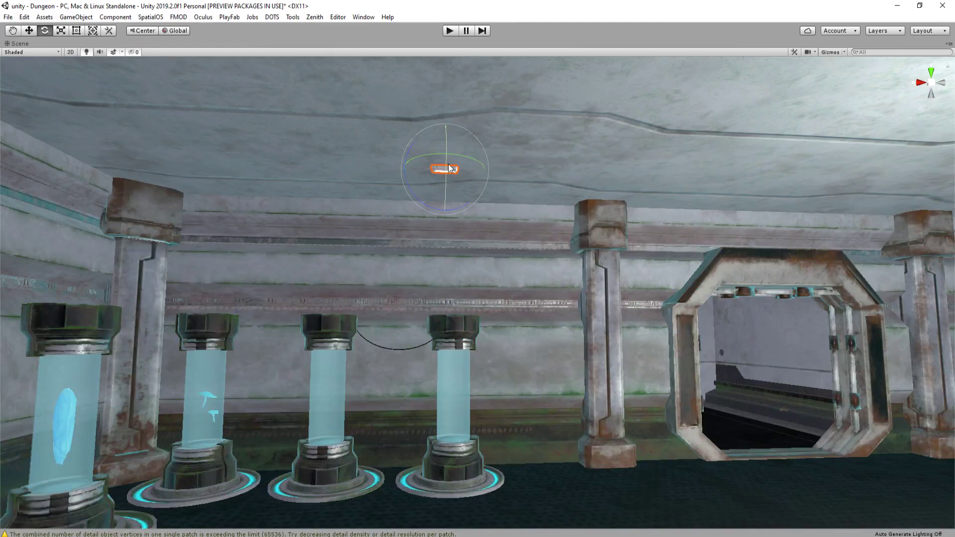
right_click_drag(472, 123, 587, 184)
key("w")
key("r")
left_click_drag(528, 209, 72, 221)
key("w")
mouse_move(434, 180)
right_mouse_down()
mouse_move(468, 160)
mouse_move(488, 189)
mouse_move(442, 189)
right_mouse_up()
left_click_drag(469, 170, 510, 67)
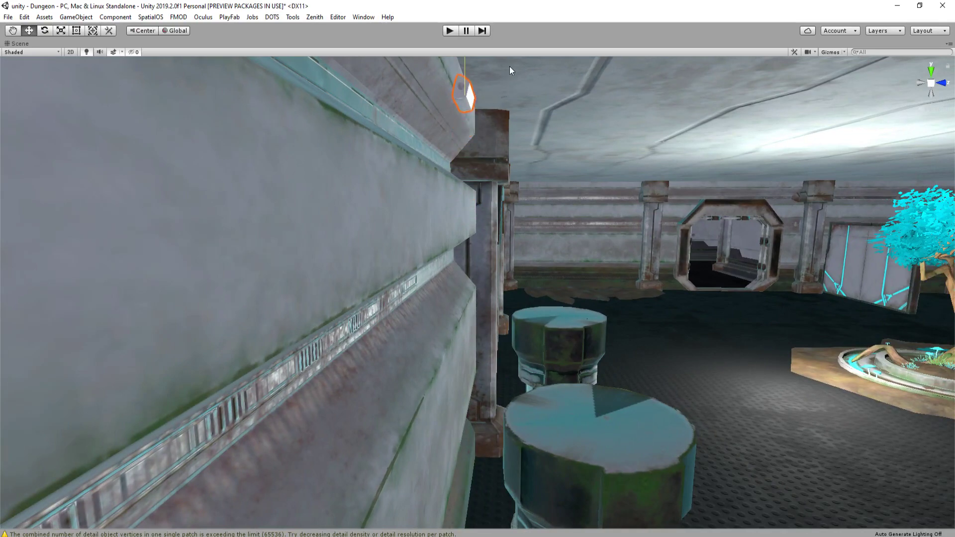
Raise the light fixture to the upper wall strip just below the ceiling and push it back against the wall
right_click_drag(509, 66, 469, 153)
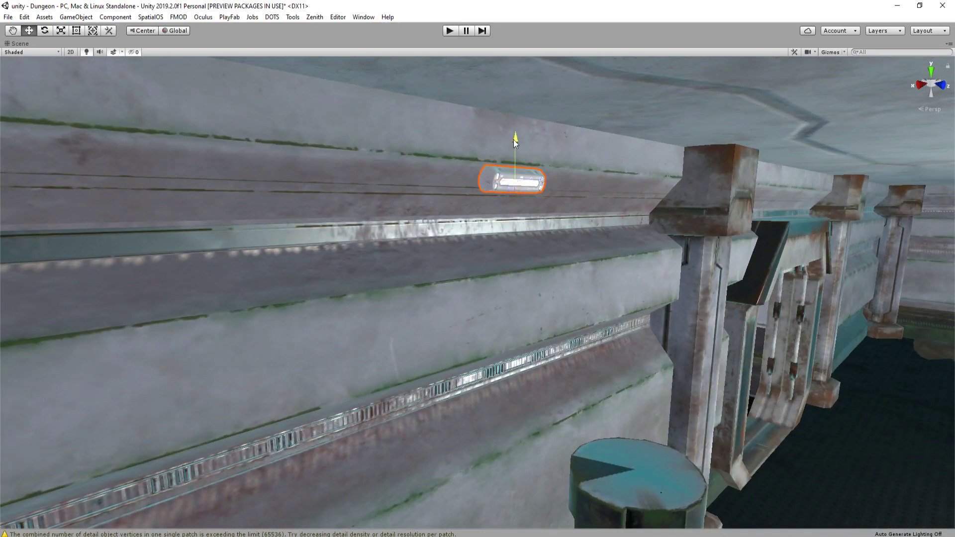
left_click_drag(514, 137, 536, 97)
right_click_drag(537, 97, 475, 153)
mouse_move(472, 154)
left_mouse_down()
mouse_move(443, 160)
mouse_move(455, 159)
left_mouse_up()
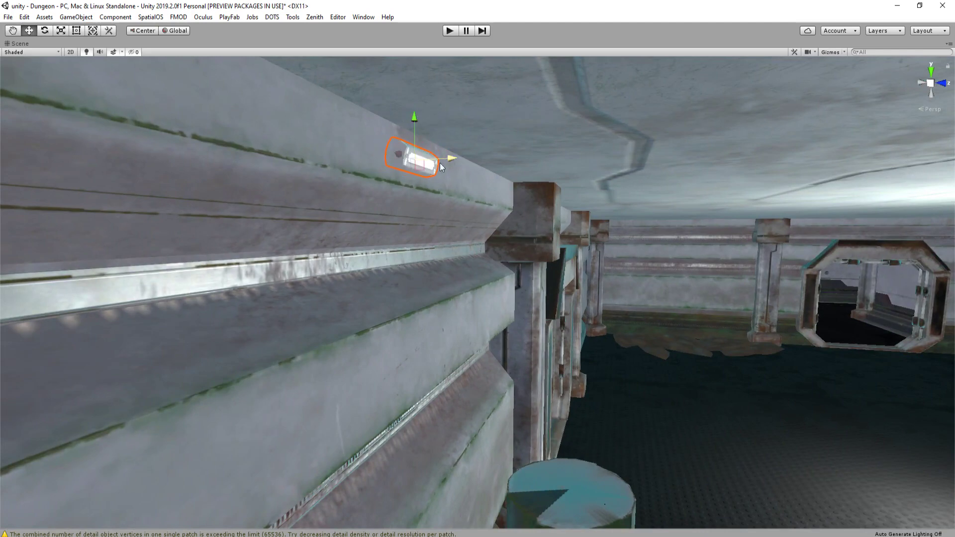
Slide the wall light along the upper wall strip and duplicate it to make a pair above the glass tubes
key("r")
right_click_drag(422, 161, 481, 210)
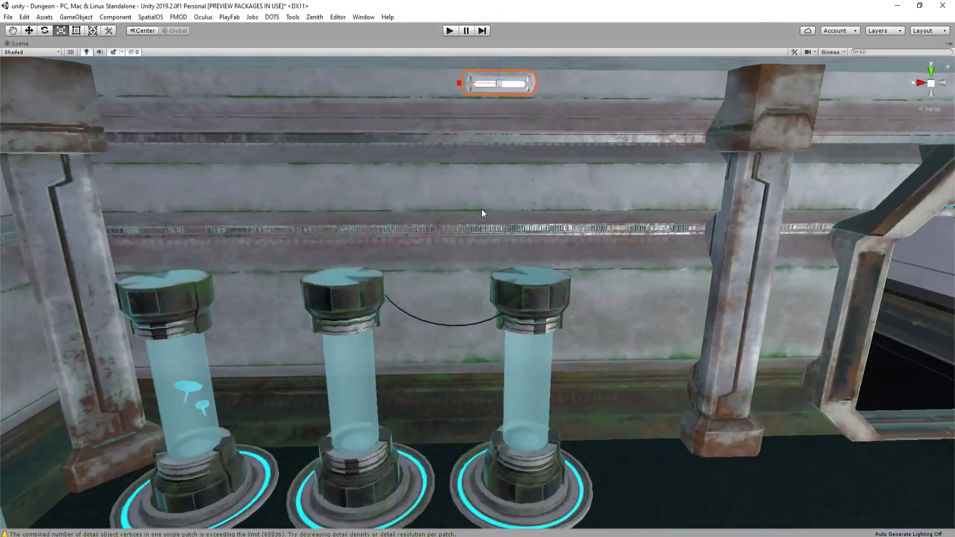
key("ctrl+s")
right_click_drag(509, 155, 473, 168)
key("w")
key("w")
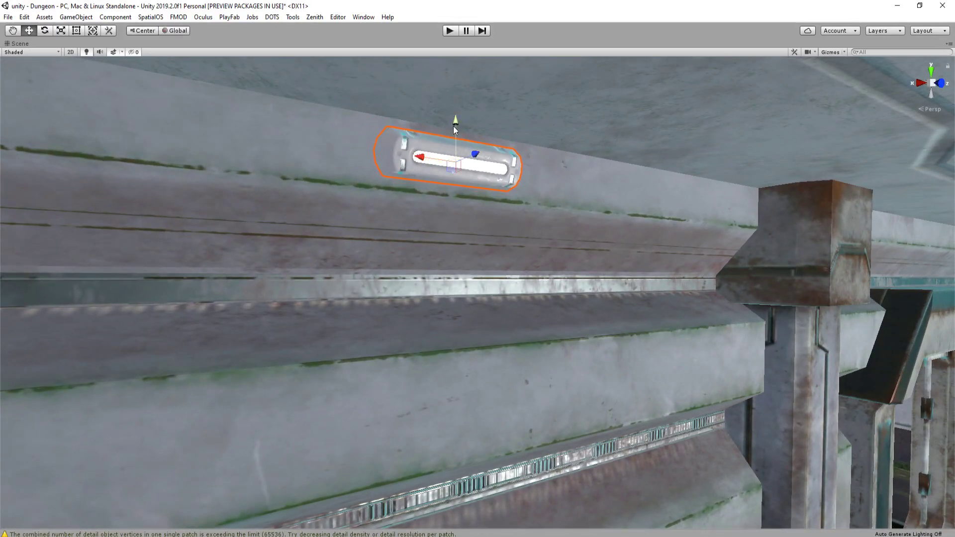
right_click_drag(459, 121, 532, 123)
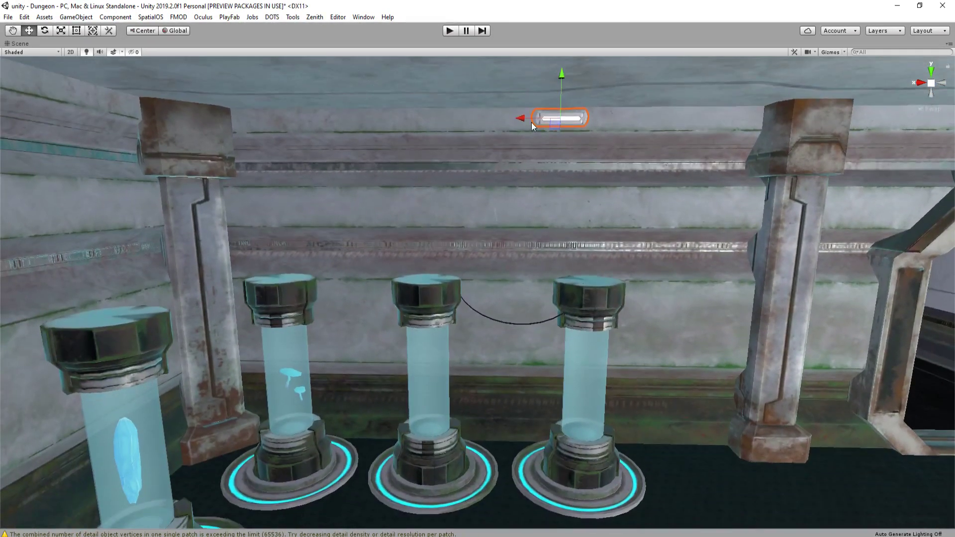
left_click_drag(520, 118, 462, 105)
key("ctrl+d")
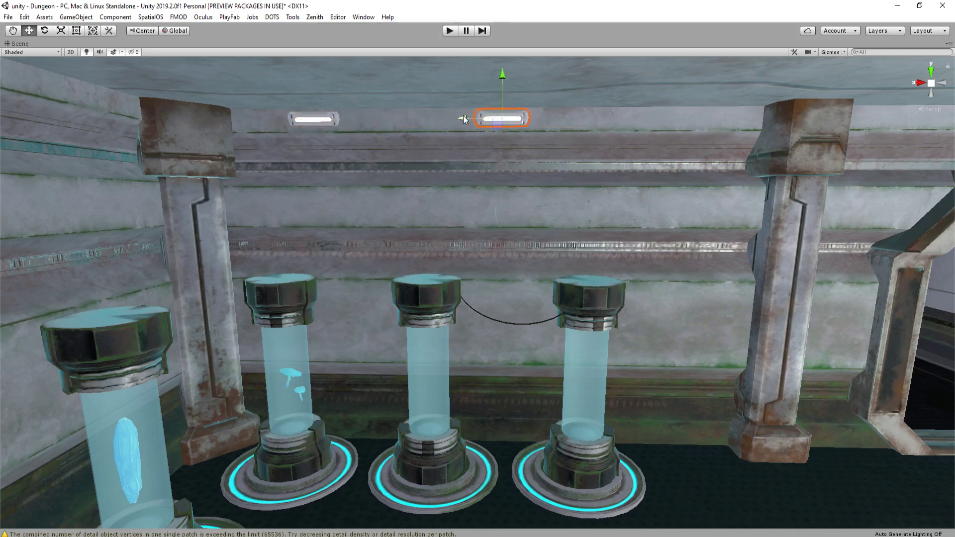
Select both wall lights and place a duplicated pair farther along the same wall, toward the doorway
left_click(328, 121, "shift")
scroll(349, 139, "down", 3)
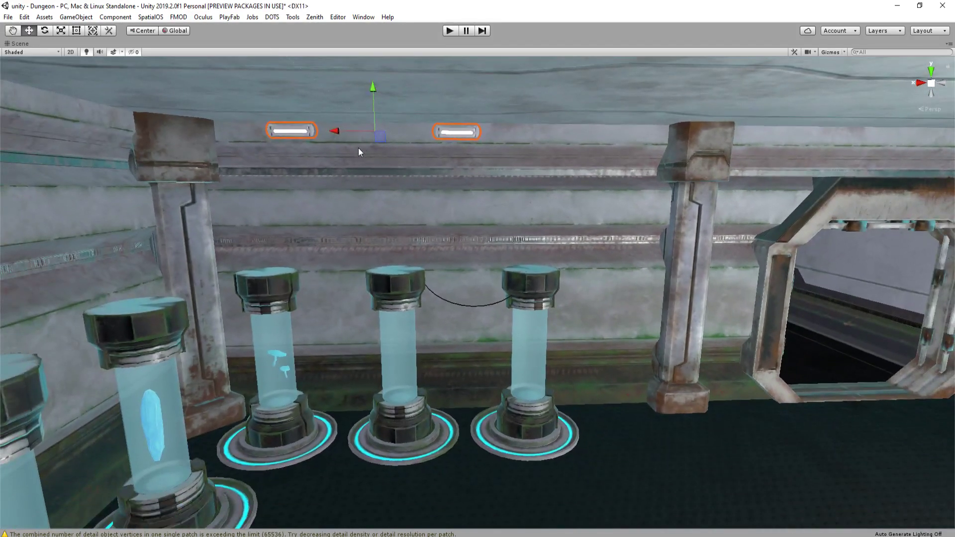
left_click_drag(333, 133, 654, 127)
right_click_drag(655, 127, 614, 127)
key("d")
Select all four wall lights and extend the row past the doorway with a duplicated set
left_click(424, 164, "shift")
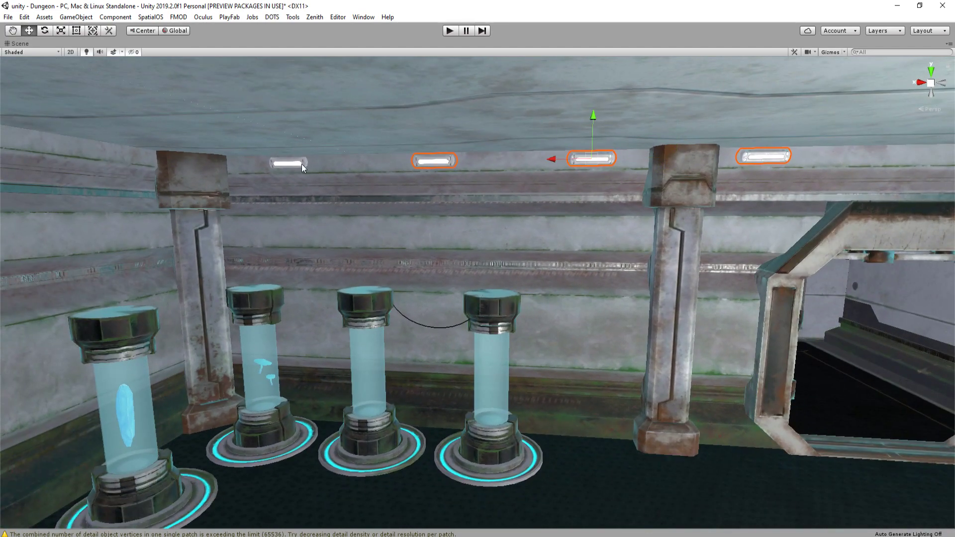
left_click(300, 164, "shift")
right_click_drag(433, 149, 458, 143)
key("s")
key("ctrl+d")
left_click_drag(300, 169, 715, 172)
key("d")
right_click_drag(715, 171, 647, 174)
Duplicate the last light in the row once more toward the far corner pillar
left_click(587, 183)
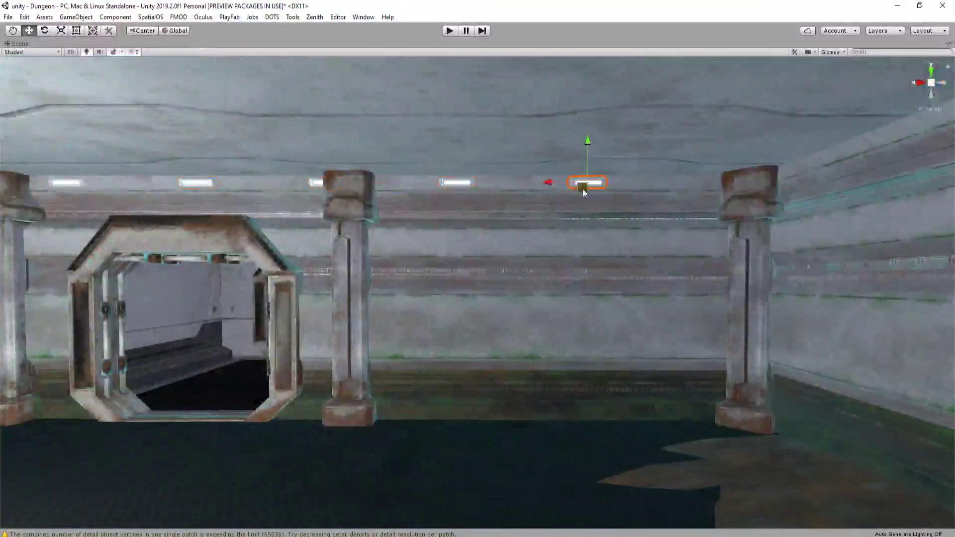
left_click_drag(565, 184, 667, 180)
mouse_move(666, 180)
right_mouse_down()
mouse_move(685, 184)
mouse_move(656, 184)
right_mouse_up()
Select every light in the row along the tube wall, from the far corner back to the tubes
left_click(656, 184, "shift")
left_click(525, 181, "shift")
left_click(376, 174, "shift")
key("a")
right_click_drag(376, 175, 348, 176)
right_click_drag(432, 179, 363, 174)
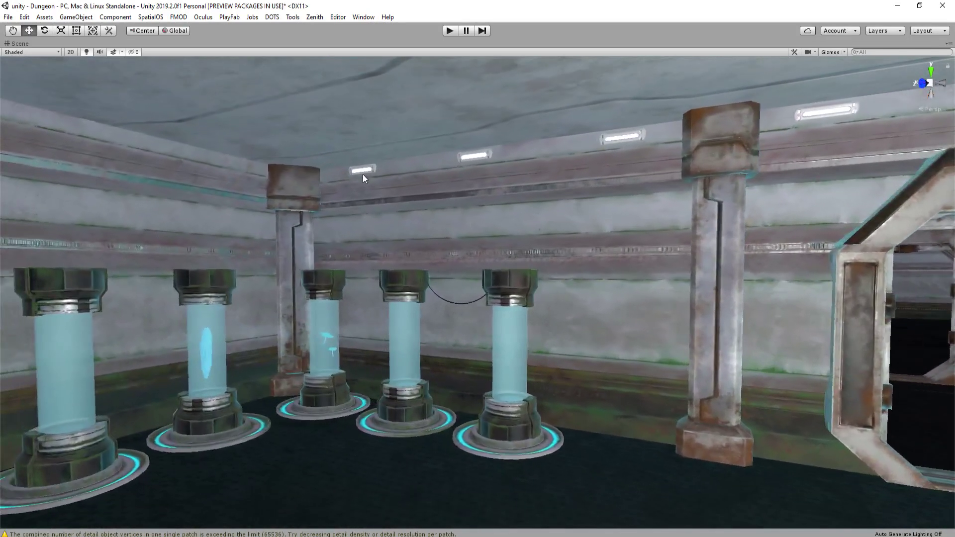
left_click(485, 164)
left_click(353, 169)
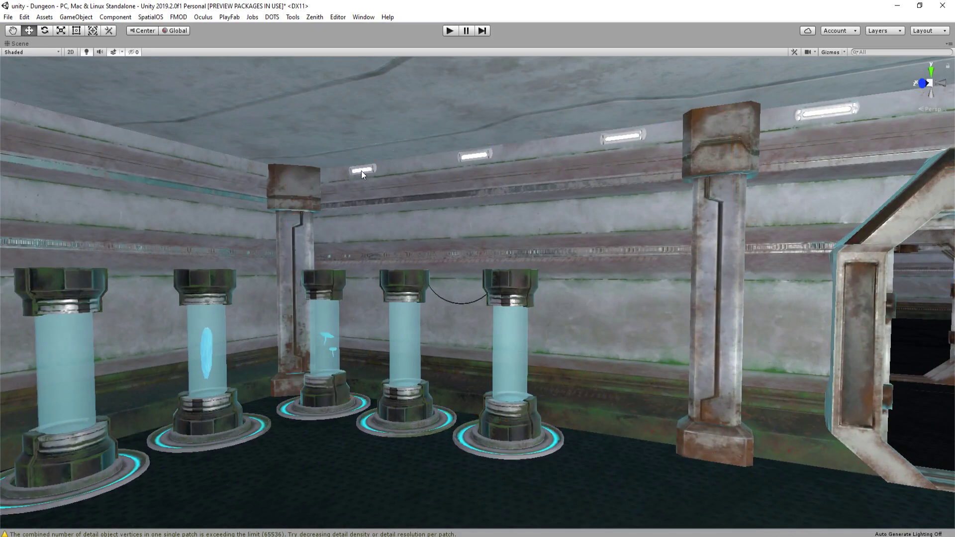
left_click(830, 115, "shift")
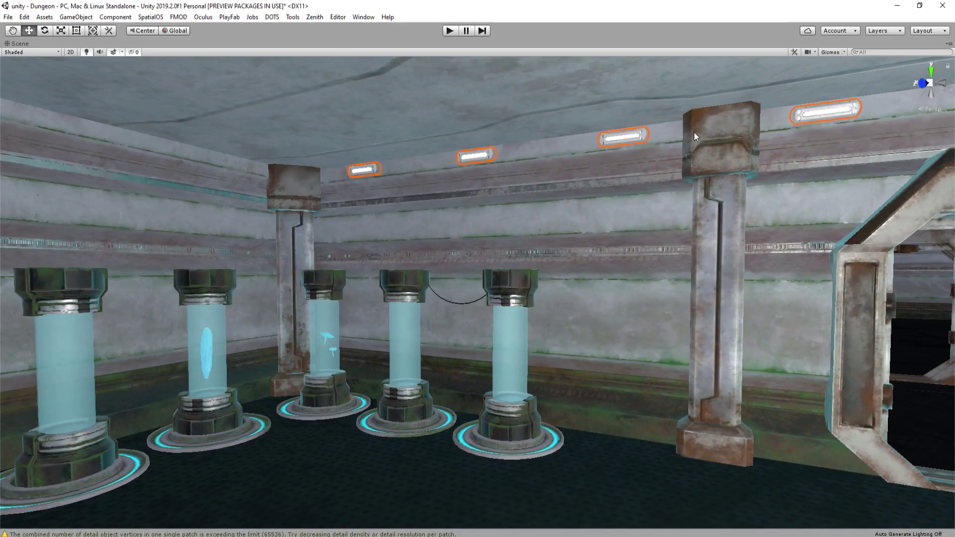
right_click_drag(694, 132, 610, 161)
Rotate a copy of the light row to face the other way and place it on the opposite wall's upper strip
key("e")
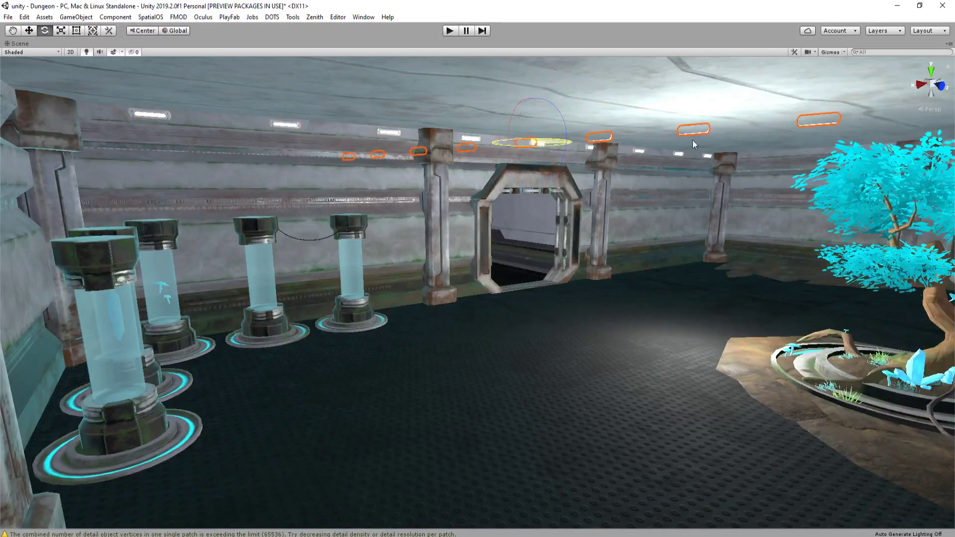
right_click_drag(786, 147, 221, 171)
key("w")
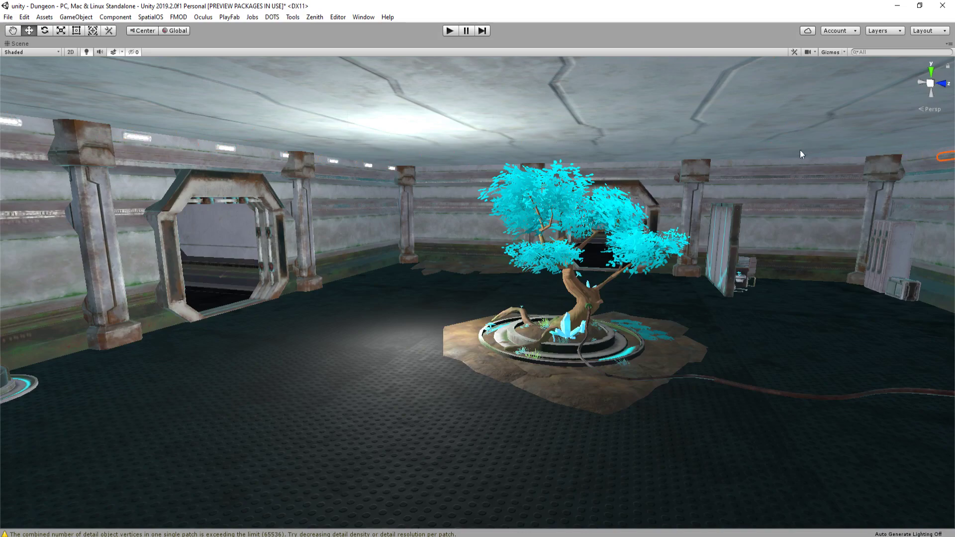
right_click_drag(800, 150, 774, 168)
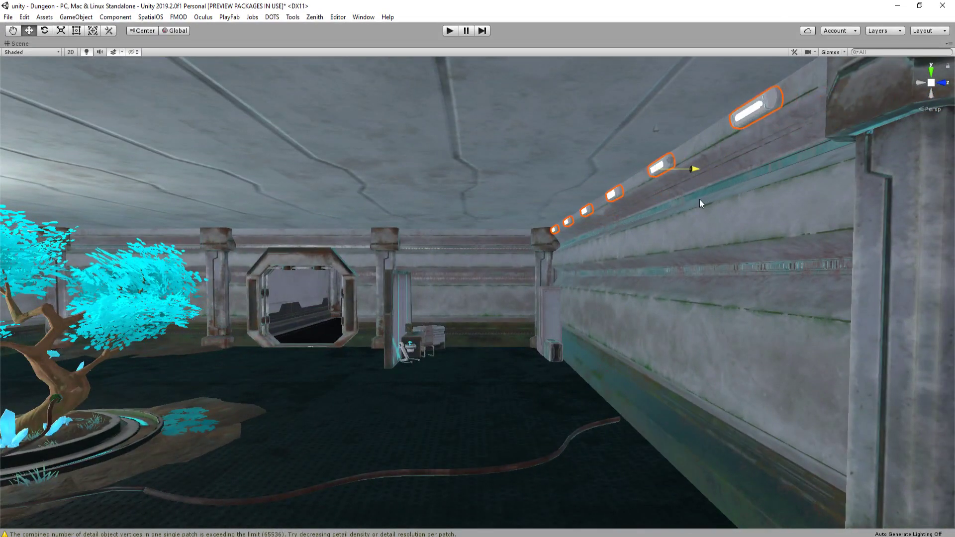
right_click_drag(700, 199, 594, 303)
left_click(594, 304)
key("f")
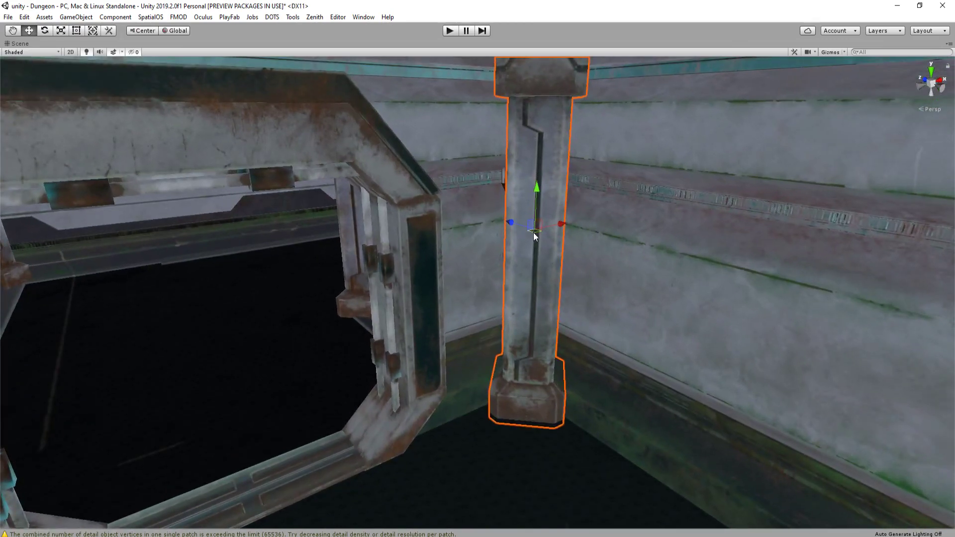
left_click_drag(525, 236, 482, 228, "alt")
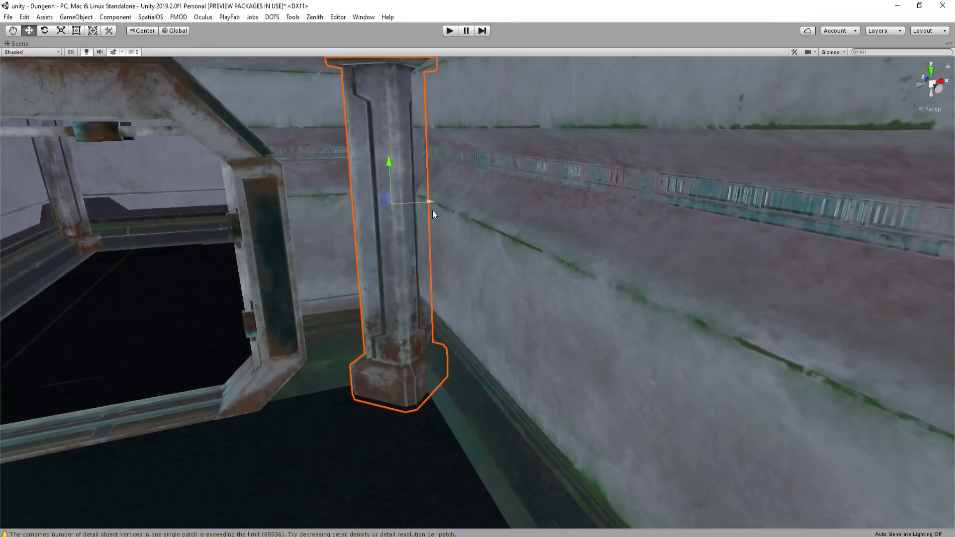
left_click_drag(432, 209, 532, 214, "alt")
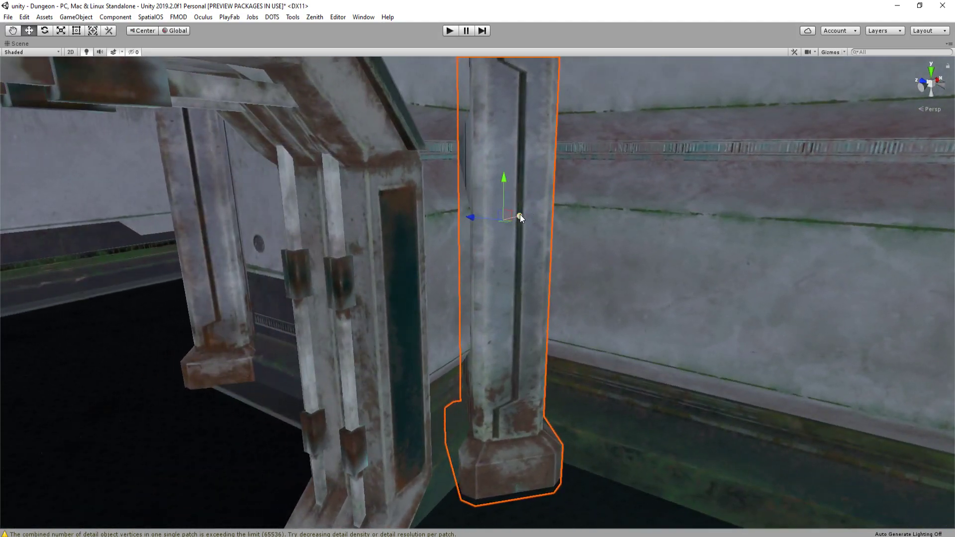
Select a run of neighbouring lights on the opposite wall, starting from the doorway end
right_click_drag(521, 215, 348, 147)
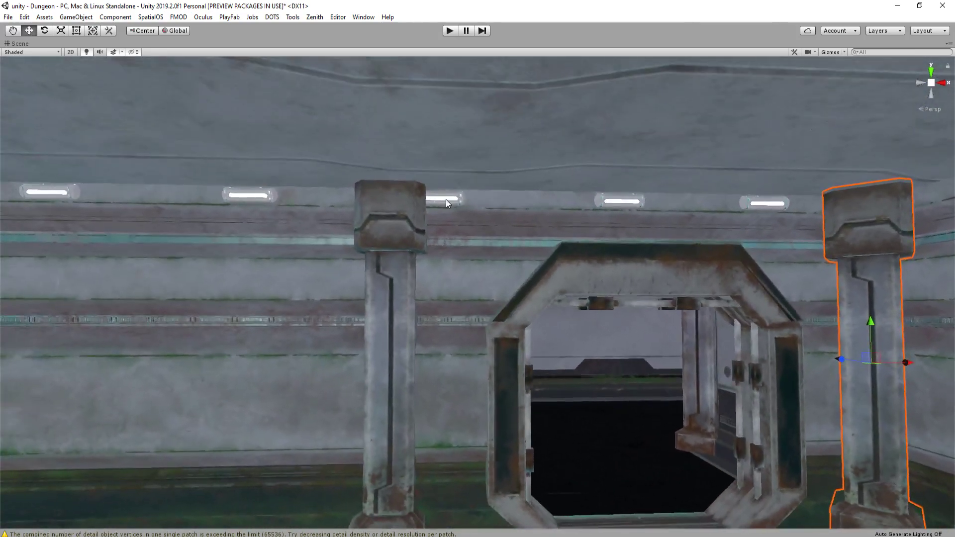
left_click(446, 199)
left_click(619, 202, "shift")
left_click(761, 202, "shift")
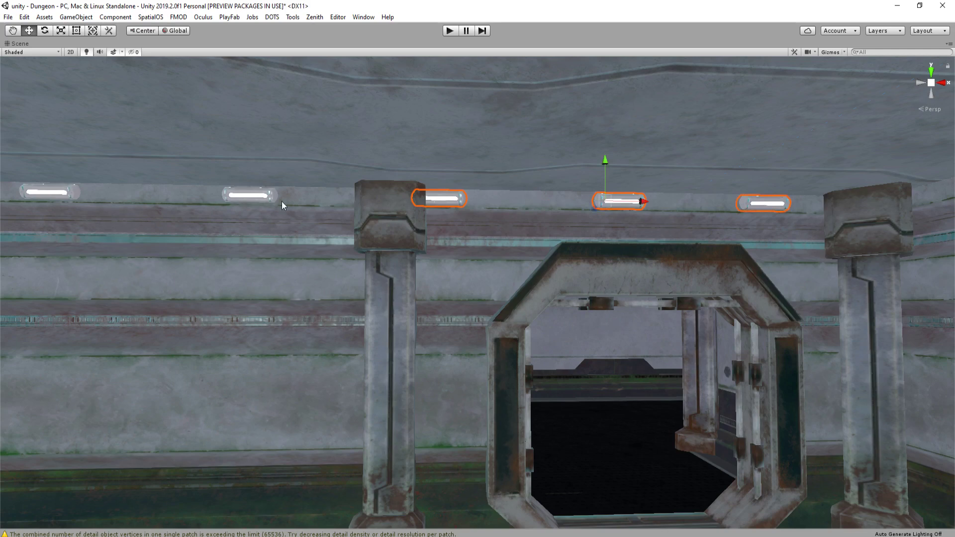
left_click_drag(258, 199, 503, 184, "alt")
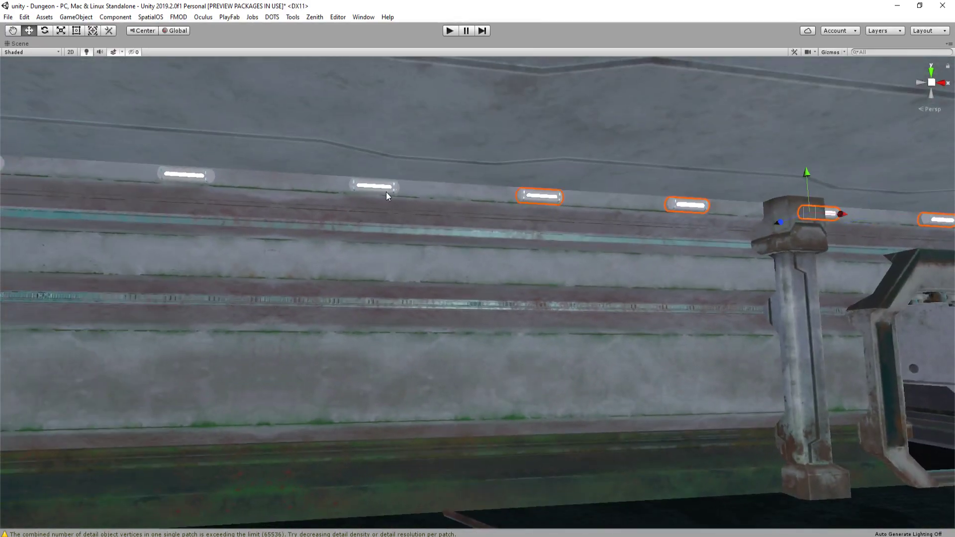
left_click_drag(378, 186, 483, 202, "alt")
Rotate a copy of the selected lights to line up with the adjoining end wall and move it toward that wall
key("e")
left_click_drag(530, 182, 421, 215)
right_click_drag(422, 214, 359, 211)
key("d")
left_click_drag(334, 189, 323, 195)
key("a")
mouse_move(324, 195)
right_mouse_down()
mouse_move(343, 181)
mouse_move(373, 217)
mouse_move(310, 184)
right_mouse_up()
key("ctrl+z")
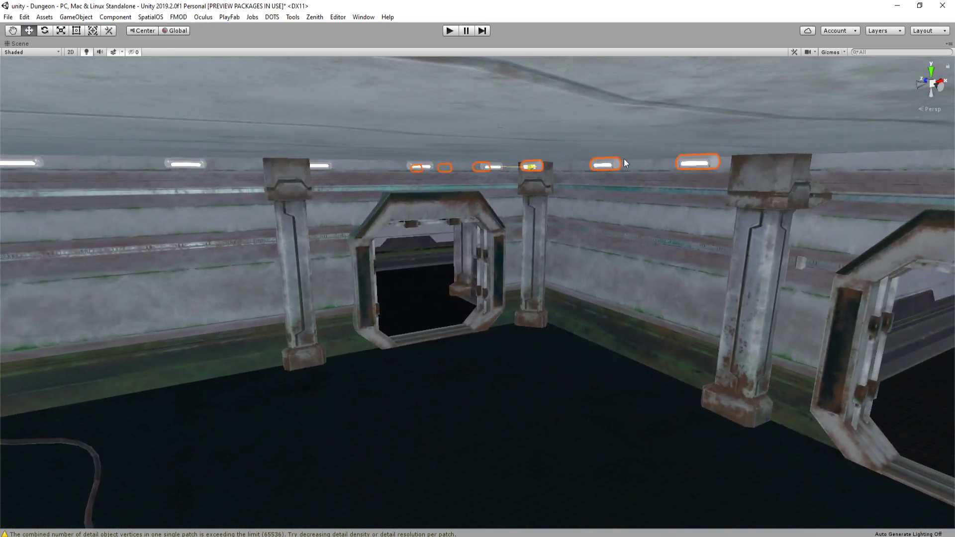
left_click_drag(746, 161, 687, 193)
key("w")
Slide the rotated light row along the end wall so it runs from the corner pillar across the doorway
right_click_drag(508, 200, 572, 166)
key("a")
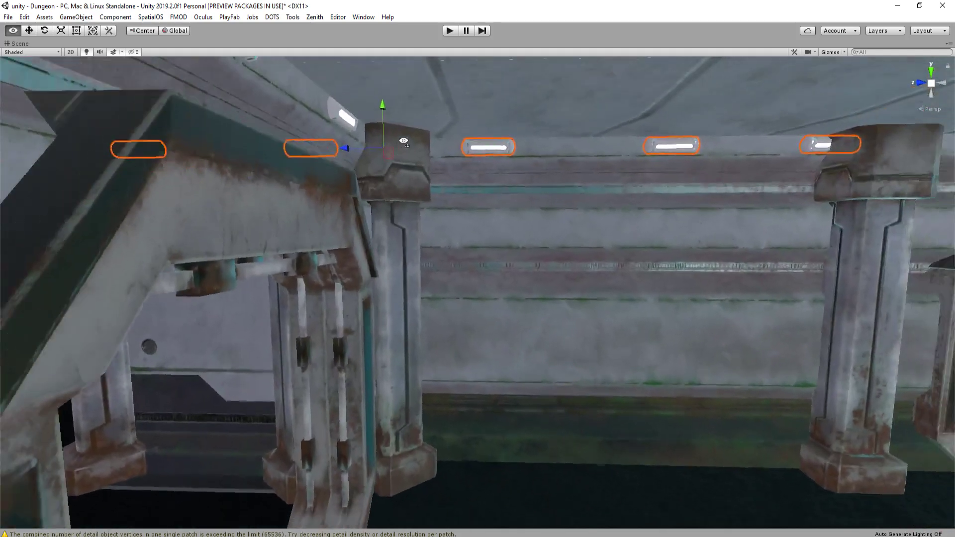
key("s")
left_click_drag(328, 161, 866, 165)
key("d")
right_click_drag(763, 174, 741, 174)
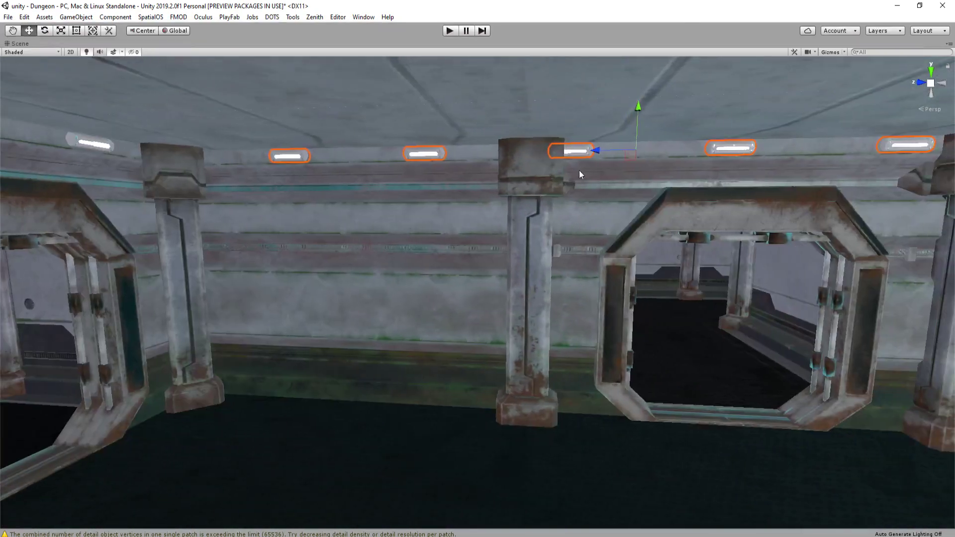
Duplicate the end wall's last light and place the copy farther along, toward the glass tubes
key("d")
right_click_drag(620, 153, 646, 144)
left_click(547, 165)
key("ctrl+d")
left_click_drag(506, 167, 700, 169)
right_click_drag(700, 169, 687, 168)
Select all the lights in the end wall row and nudge the row slightly along the wall
left_click(572, 165, "shift")
key("a")
right_click_drag(436, 165, 398, 172)
left_click(628, 169, "shift")
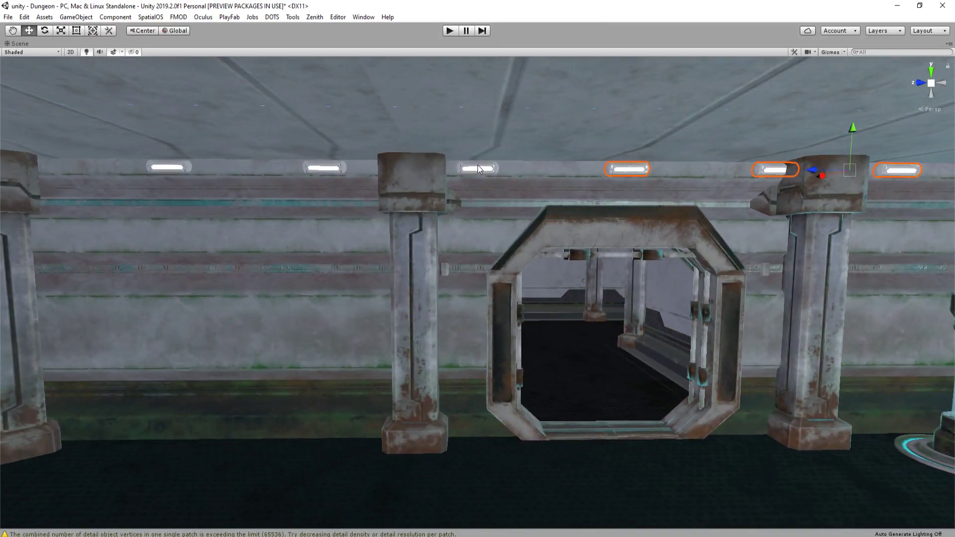
left_click(477, 168, "shift")
left_click(334, 172, "shift")
key("s")
right_click_drag(566, 161, 592, 192)
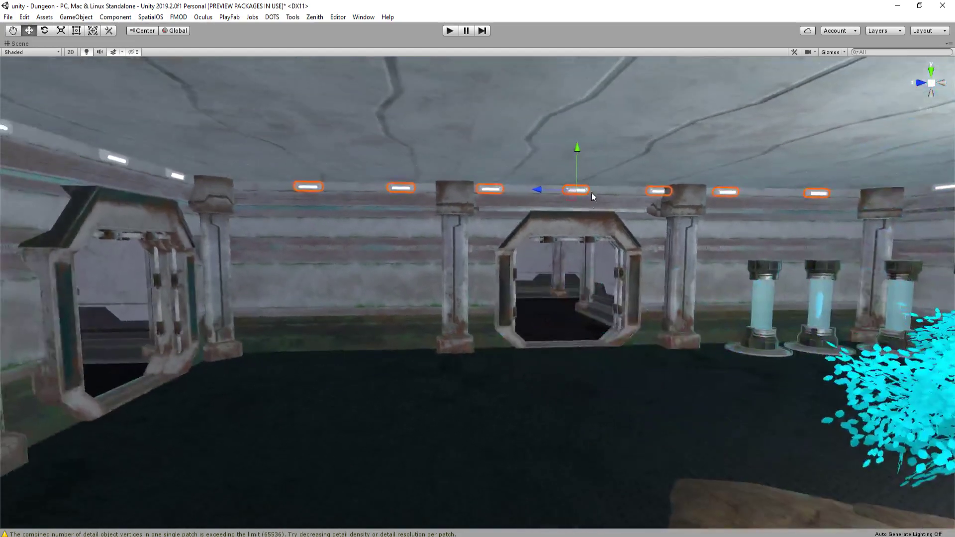
left_click(547, 193)
key("ctrl+z")
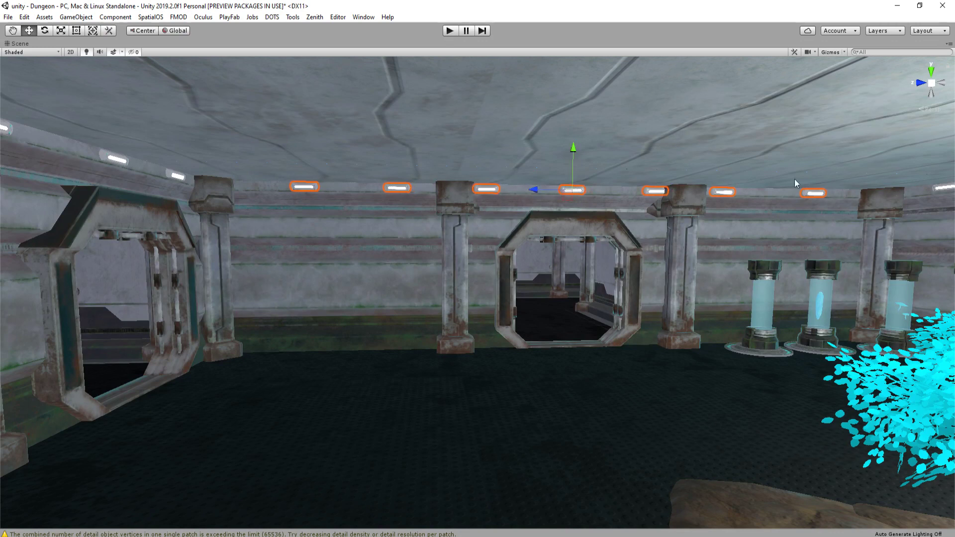
Shift the single light beside the doorway pillar slightly toward the glass tubes to even out the spacing
left_click(733, 190)
left_click(720, 195)
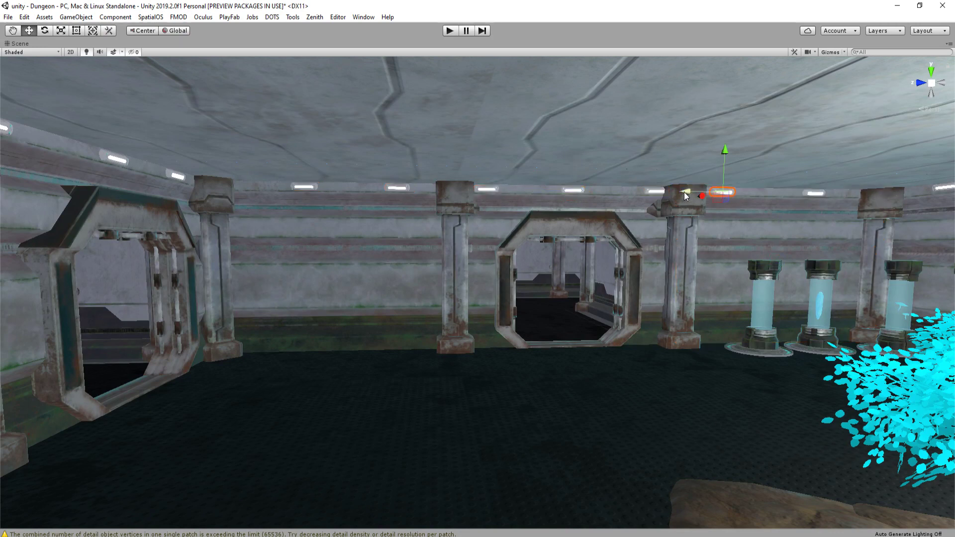
left_click_drag(684, 192, 697, 192)
Reselect every light in the end wall row, from the tube corner to the far corner
left_click(813, 193, "shift")
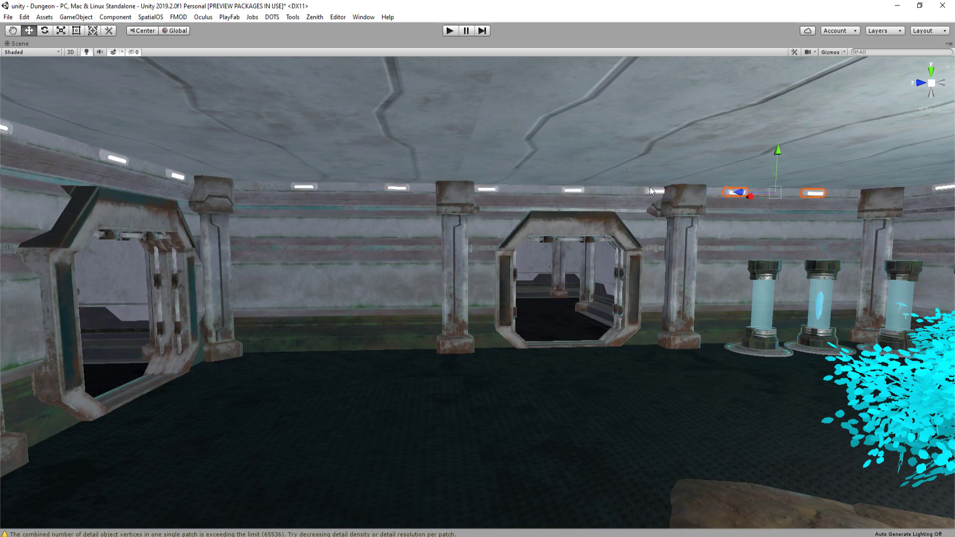
left_click(650, 187, "shift")
left_click(652, 191, "shift")
right_click_drag(652, 191, 679, 169)
left_click(681, 167, "shift")
left_click(562, 158, "shift")
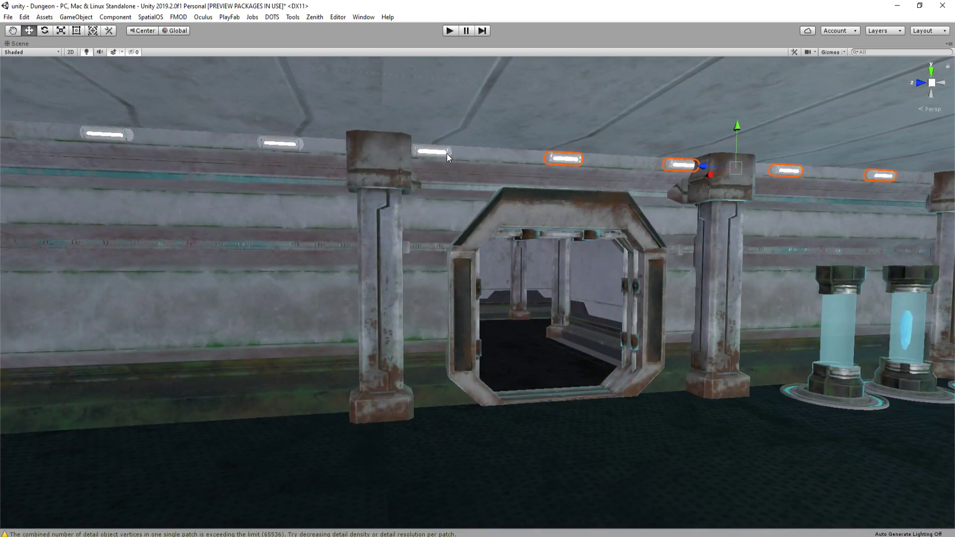
left_click(433, 152, "shift")
left_click(280, 144, "shift")
left_click(106, 135, "shift")
Duplicate the end wall's light row, turn it to face inward, and place it on the opposite end wall's upper strip
right_click_drag(106, 135, 110, 178)
key("e")
key("w")
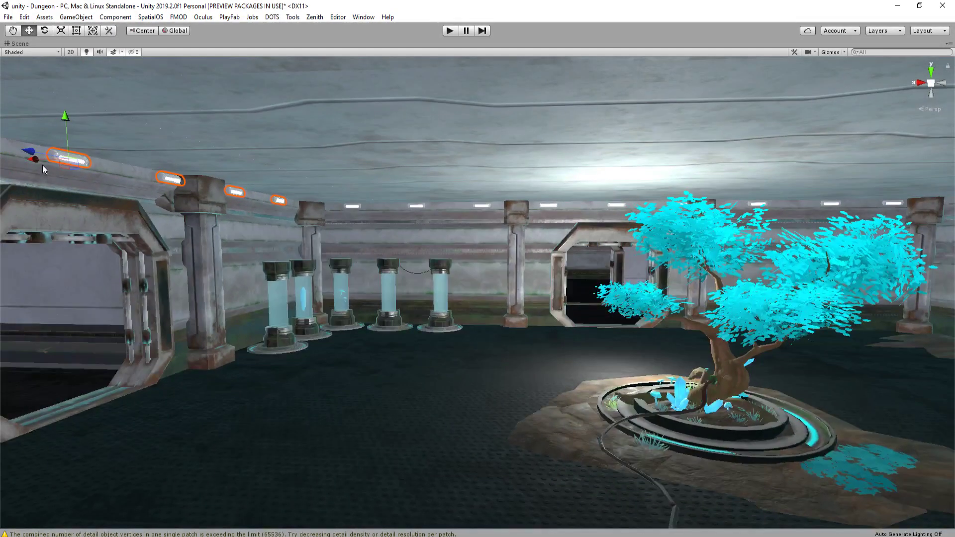
key("ctrl+d")
left_click_drag(42, 164, 121, 213)
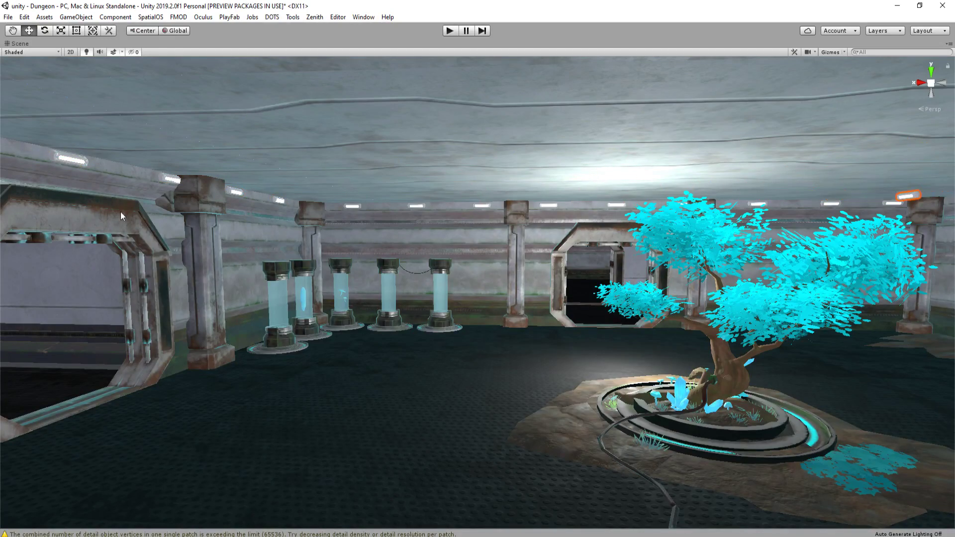
right_click_drag(120, 213, 437, 168)
left_click_drag(456, 160, 521, 184)
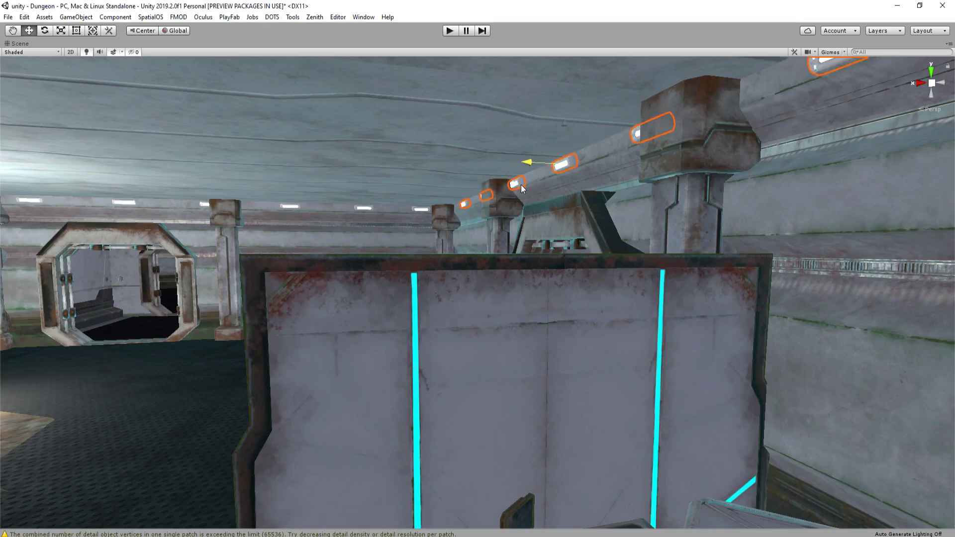
right_click_drag(521, 184, 654, 401)
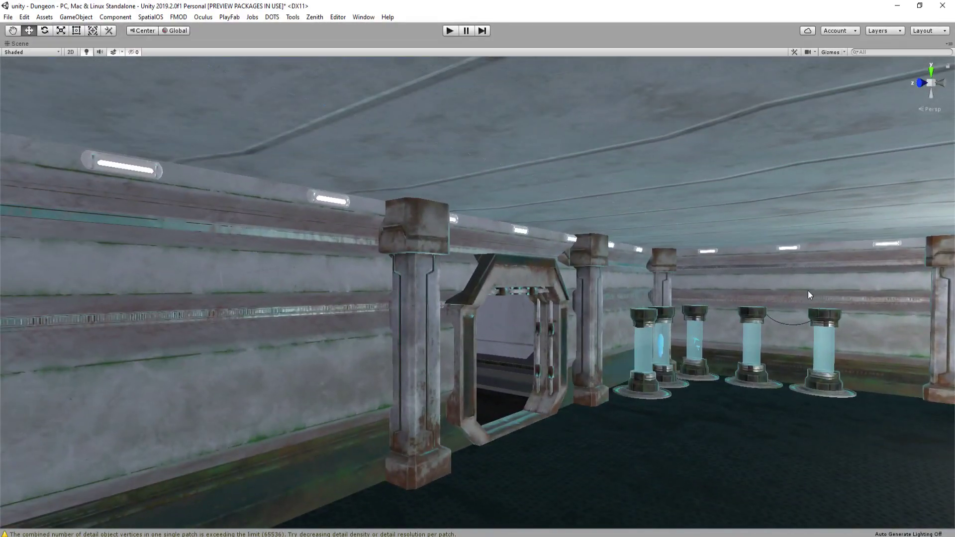
Bring a rectangular ceiling light panel into the tree room and position it just below the ceiling
right_click_drag(807, 290, 271, 202)
left_click(474, 148)
left_click_drag(502, 261, 289, 242)
right_click_drag(345, 247, 410, 257)
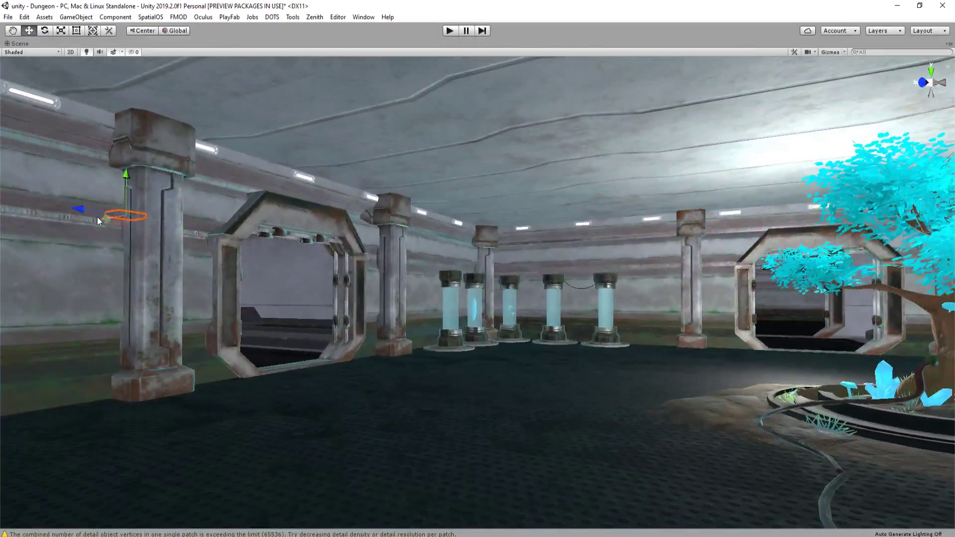
left_click_drag(97, 217, 320, 218)
right_click_drag(320, 218, 421, 206)
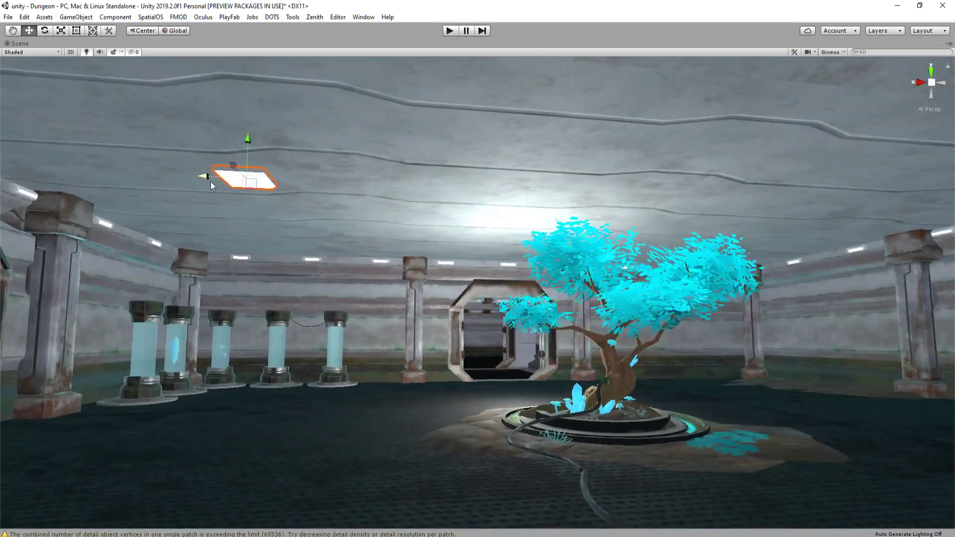
mouse_move(315, 184)
left_mouse_down()
mouse_move(394, 189)
mouse_move(318, 194)
left_mouse_up()
Place two more copies of the light panel in a line across the ceiling and select all three panels
left_click_drag(207, 177, 499, 187)
right_click_drag(499, 187, 463, 189)
left_click_drag(453, 207, 742, 203)
right_click_drag(742, 203, 737, 211)
left_click(636, 193, "shift")
left_click(404, 194, "shift")
right_click_drag(404, 194, 633, 205)
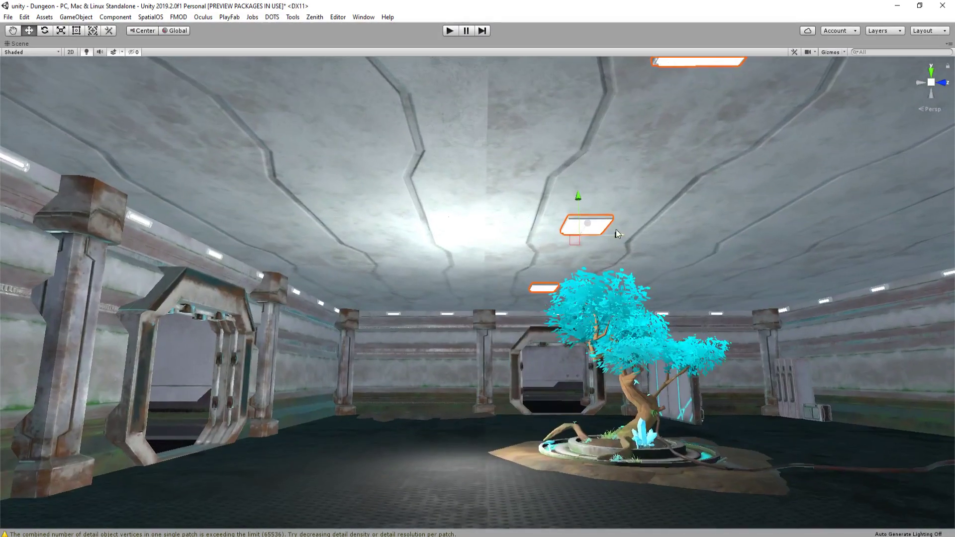
Duplicate the row of three light panels repeatedly and space the copies evenly until four parallel rows cover the ceiling
left_click_drag(444, 254, 404, 261)
key("ctrl+d")
left_click_drag(408, 226, 610, 226)
right_click_drag(610, 226, 456, 309)
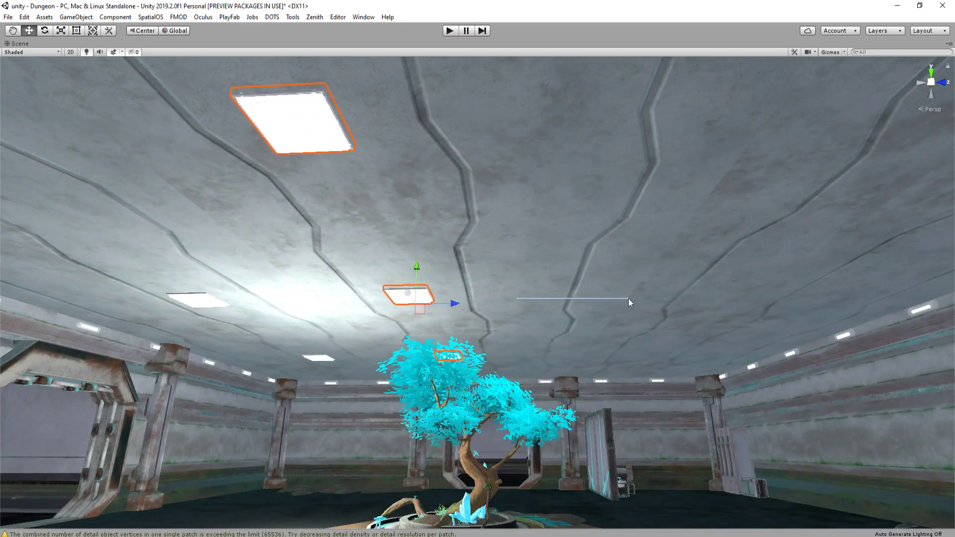
left_click_drag(456, 303, 658, 291)
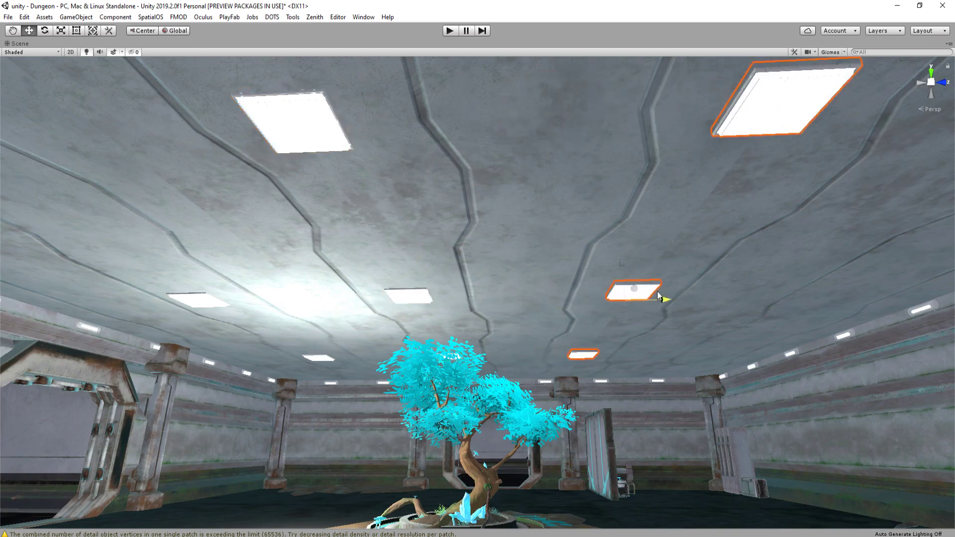
mouse_move(657, 291)
right_mouse_down()
mouse_move(696, 265)
mouse_move(672, 278)
right_mouse_up()
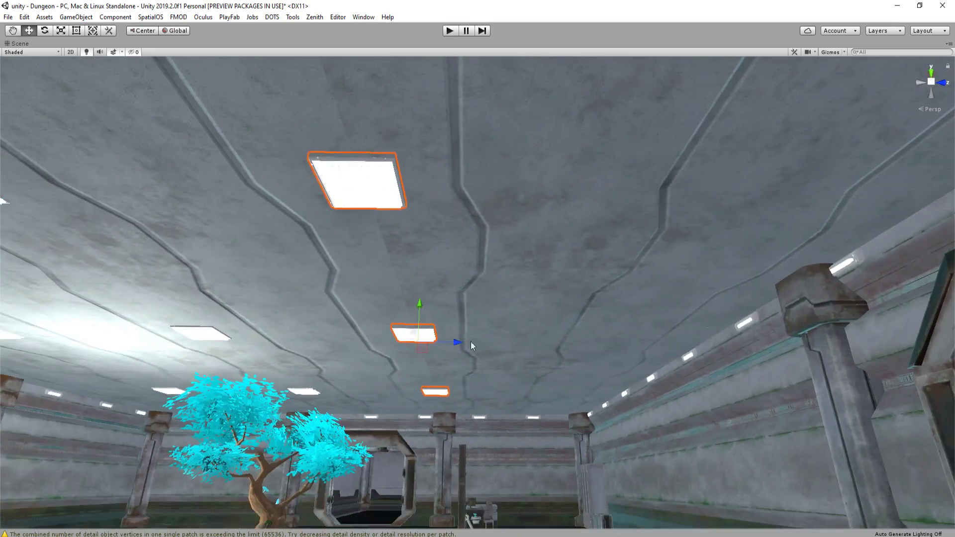
right_click_drag(451, 346, 666, 313)
left_click_drag(661, 314, 653, 319, "alt")
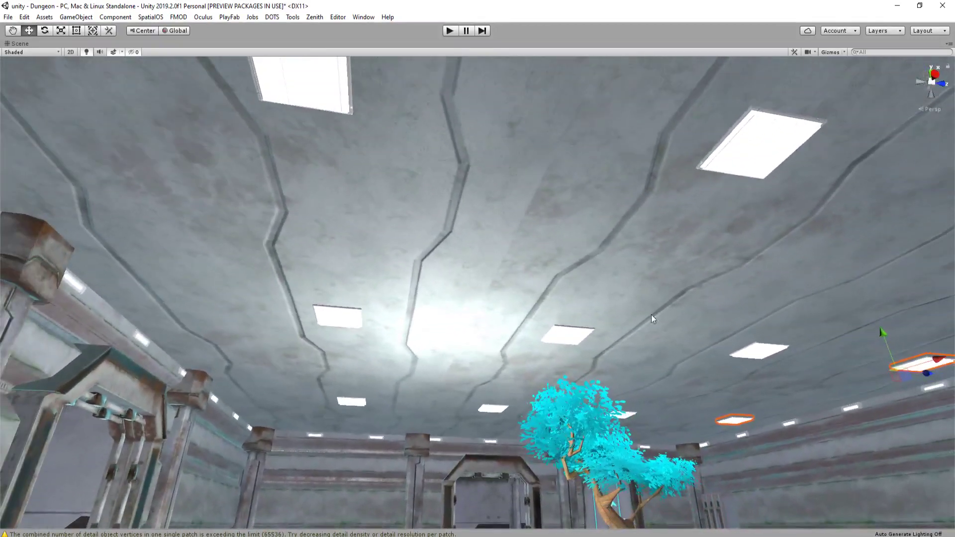
left_click_drag(374, 203, 547, 308, "alt")
left_click_drag(329, 244, 565, 196, "alt")
Select both panels of the freestanding wall divider and bring a duplicate of it to the open floor beside the tree
right_click_drag(209, 248, 598, 229)
left_click(562, 225)
right_click_drag(525, 213, 342, 256)
left_click(536, 156, "shift")
left_click(498, 184, "shift")
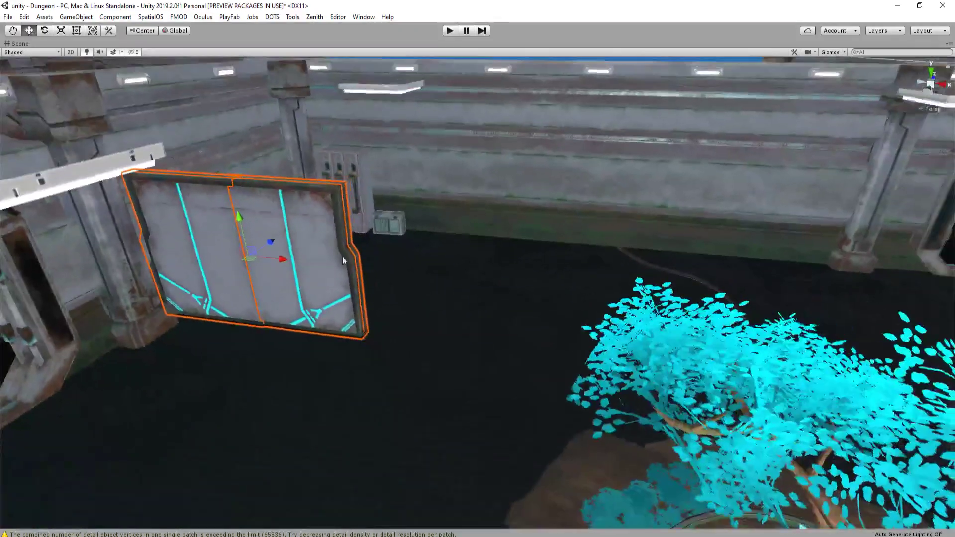
right_click_drag(252, 255, 373, 221)
key("e")
key("w")
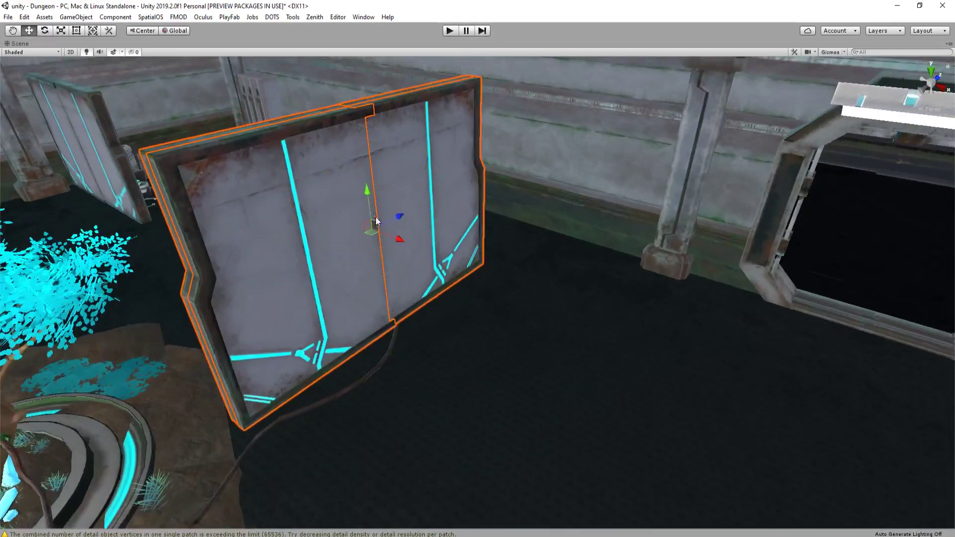
Move the divider copy towards the side wall and place an additional pillar against that wall near it
left_click_drag(373, 219, 633, 266)
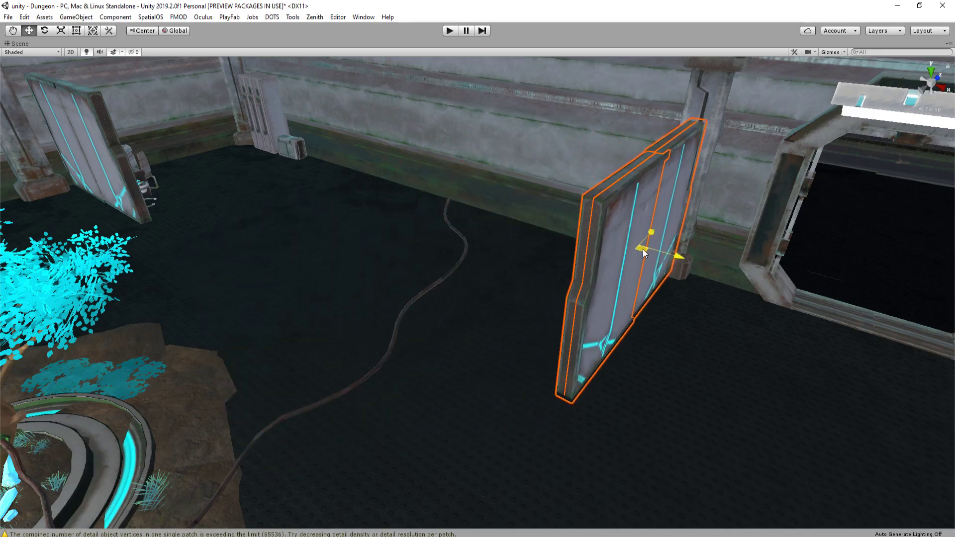
right_click_drag(643, 252, 526, 229)
right_click_drag(502, 261, 489, 242)
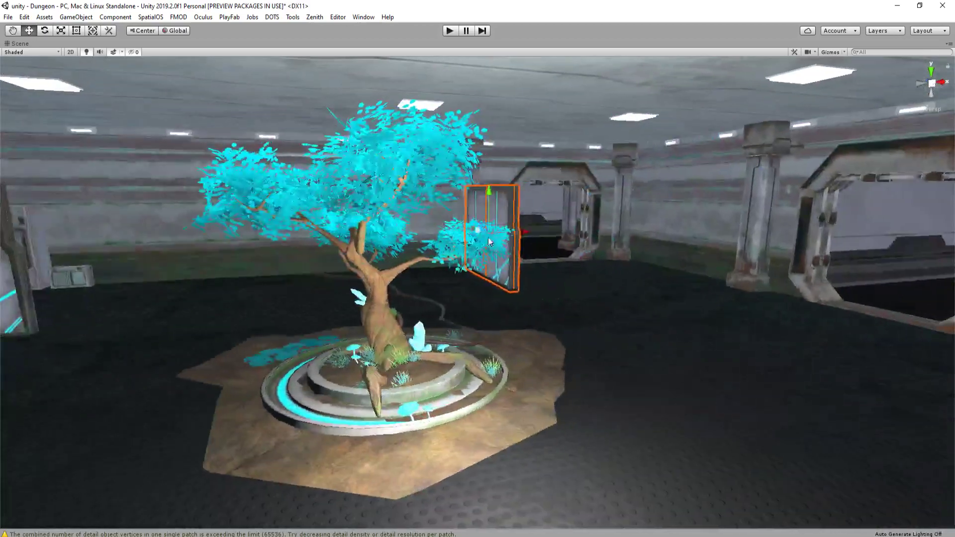
left_click_drag(526, 232, 401, 243)
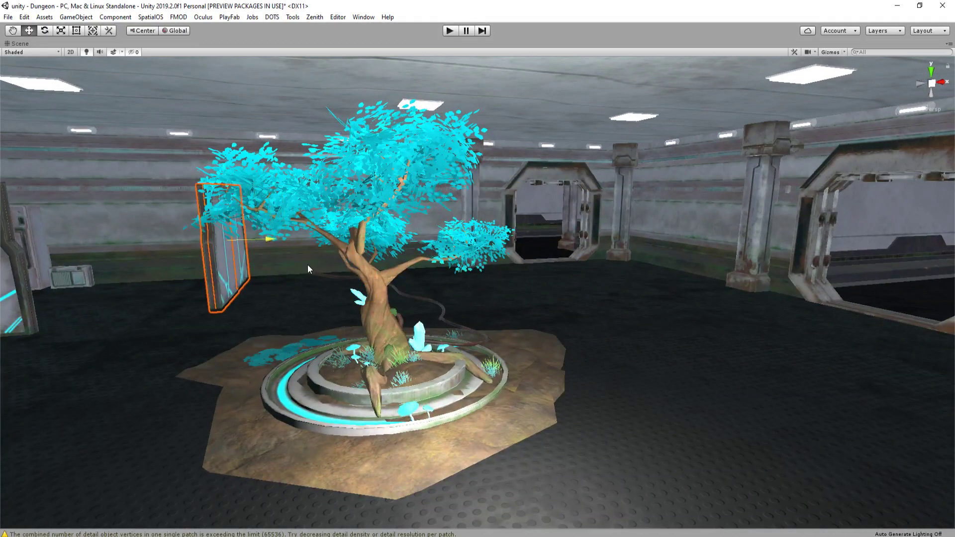
right_click_drag(308, 265, 454, 230)
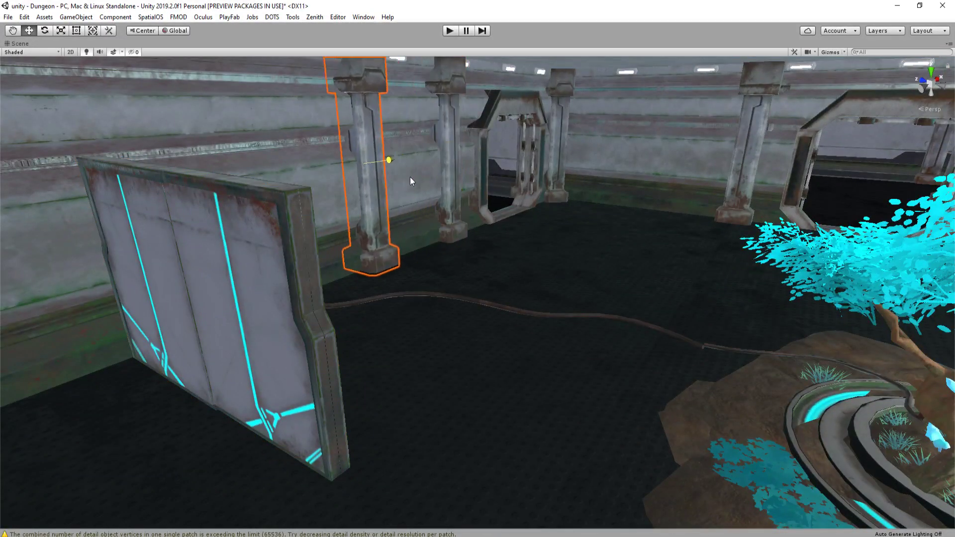
right_click_drag(305, 243, 361, 241)
left_click(470, 224)
Pick up the small wall window in the rocky room and bring it over into the tree room
right_click_drag(502, 213, 308, 294)
right_click_drag(473, 221, 512, 296)
left_click_drag(525, 274, 531, 270)
right_click_drag(532, 270, 533, 159)
left_click(605, 251)
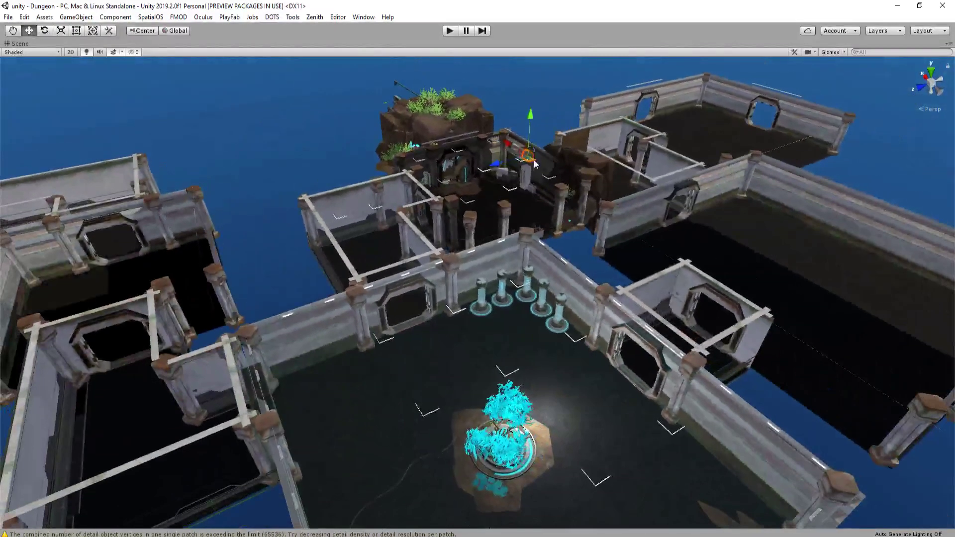
left_click_drag(530, 160, 381, 371)
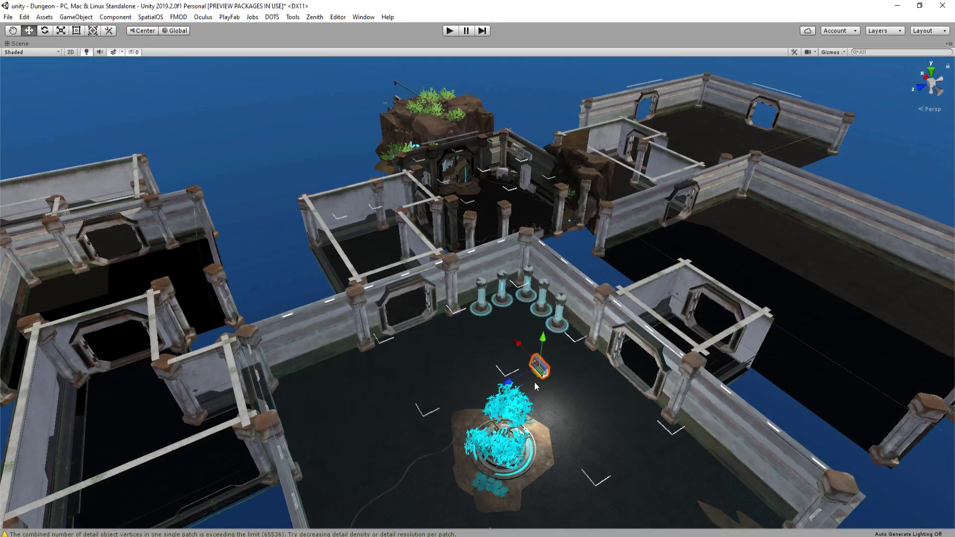
Turn the window to face the room, mount it on the side wall's upper strip beside the divider, and add a second one
right_click_drag(535, 386, 296, 250)
key("e")
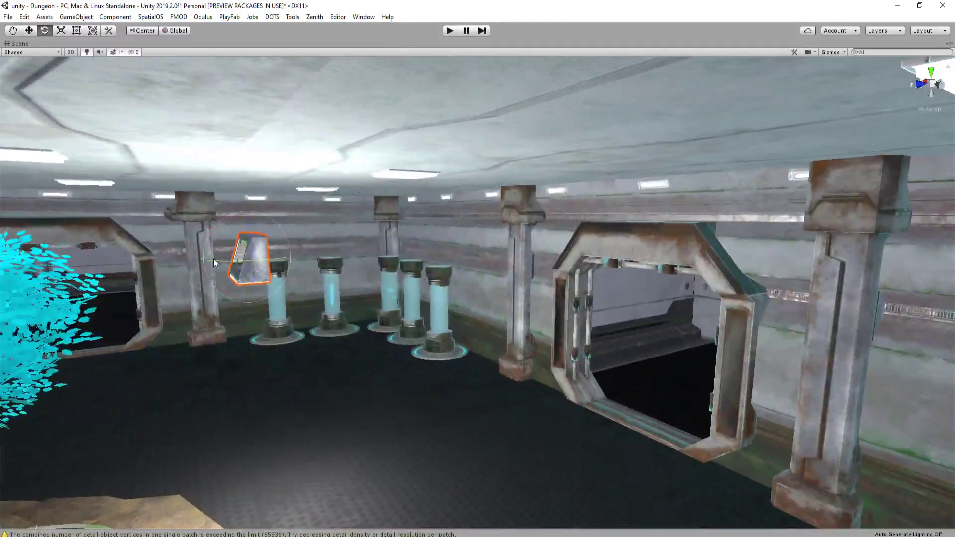
left_click_drag(392, 272, 391, 272)
right_click_drag(391, 272, 371, 277)
key("w")
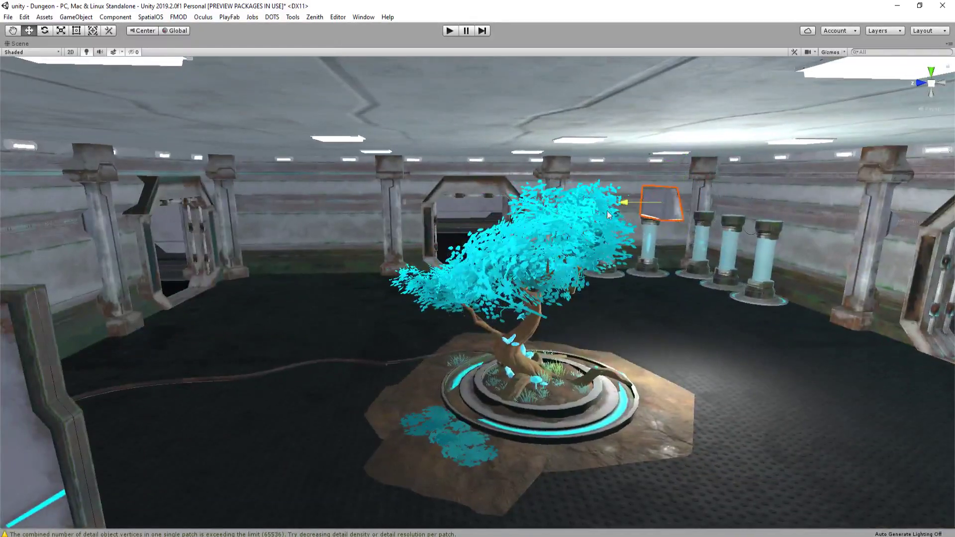
right_click_drag(16, 312, 478, 187)
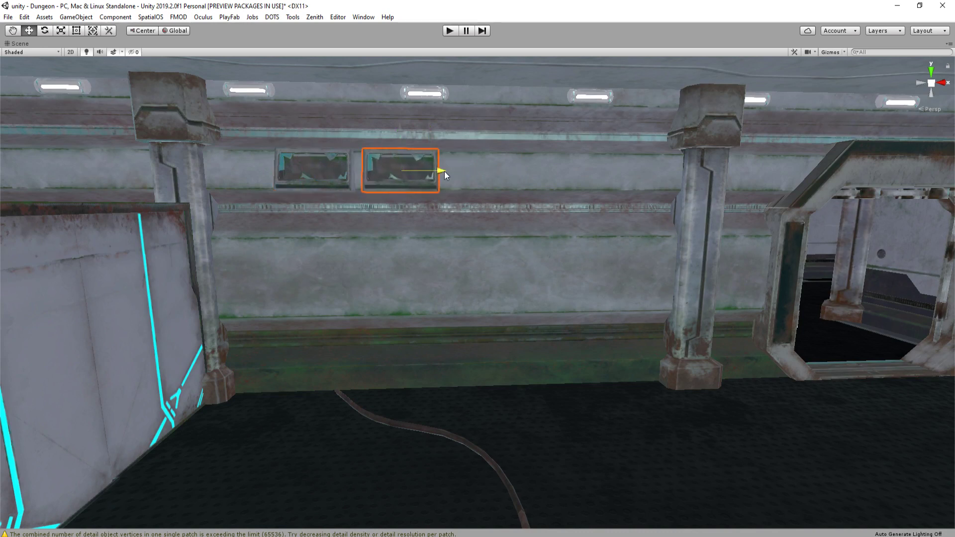
Duplicate the wall window to complete a row of four between the two pillars and even out their spacing
key("ctrl+d")
left_click_drag(524, 172, 619, 172)
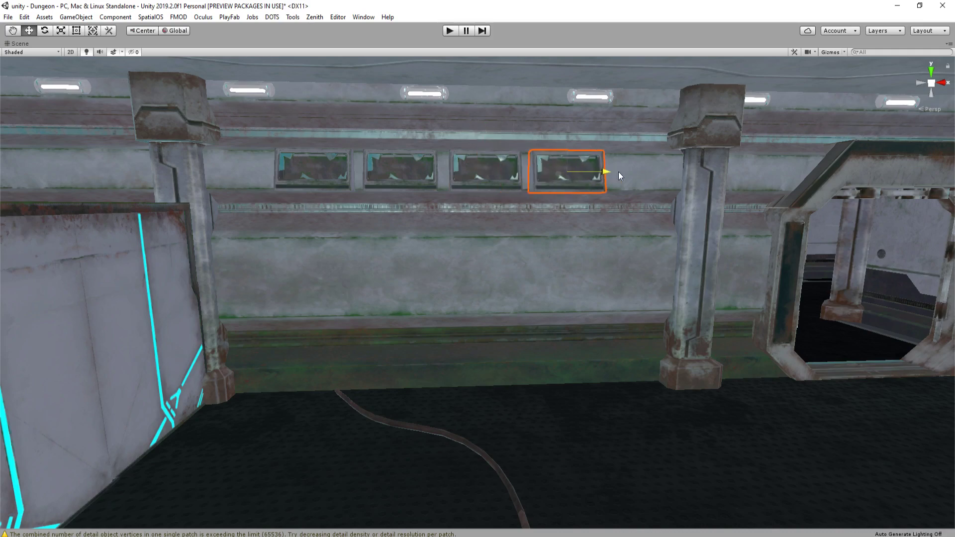
right_click_drag(619, 171, 467, 197)
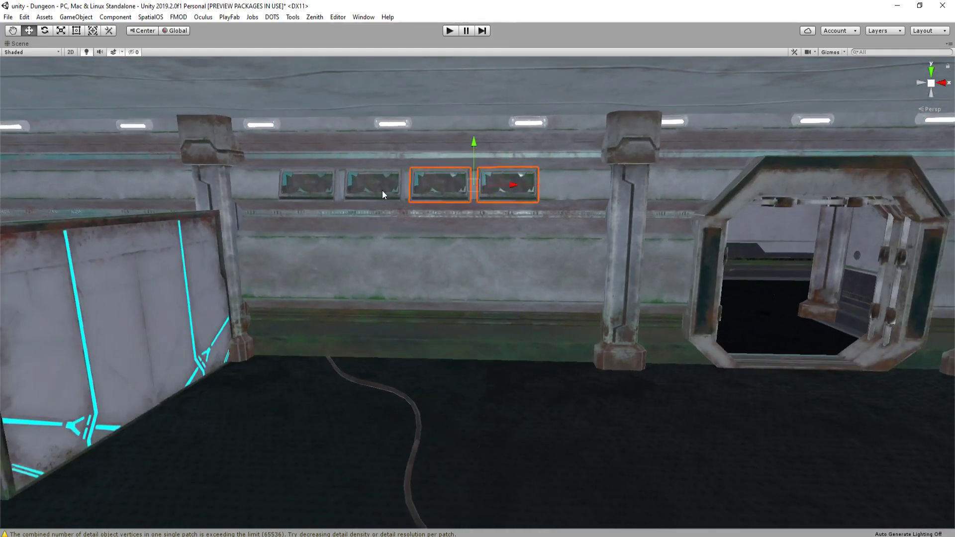
right_click_drag(342, 187, 383, 188)
left_click_drag(405, 193, 427, 197)
Duplicate the plant stand behind the divider and place the copy on the floor near the pillar on the divider's other side
right_click_drag(426, 197, 301, 283)
left_click(389, 273)
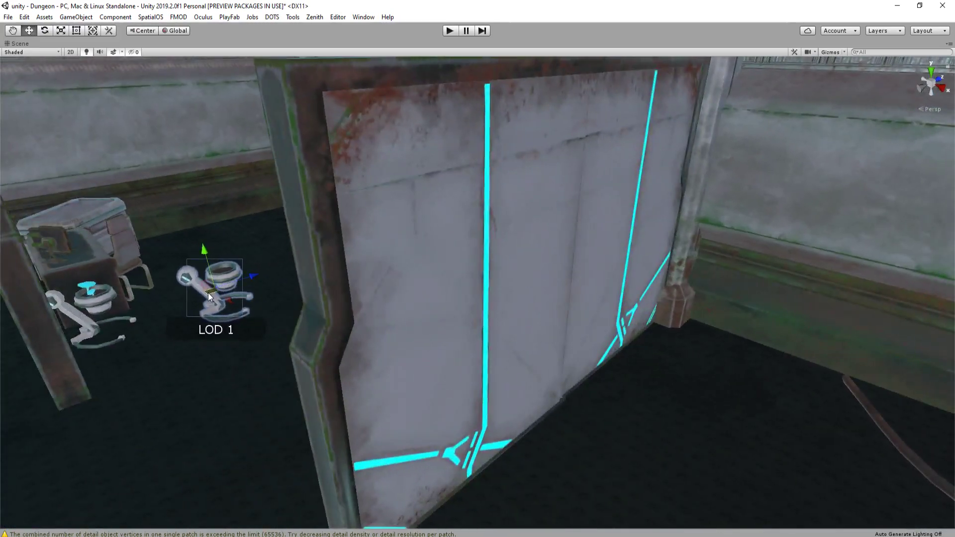
key("f")
key("e")
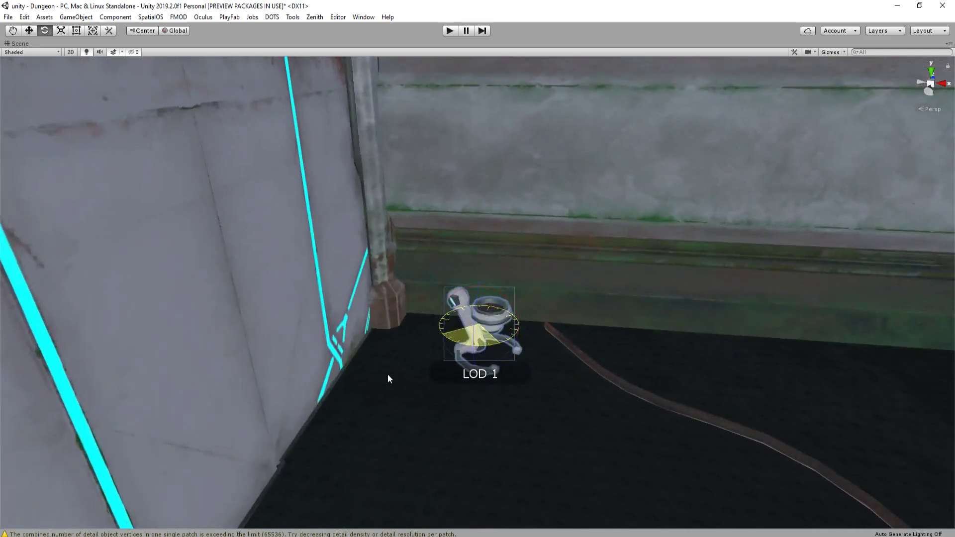
right_click_drag(389, 378, 444, 291)
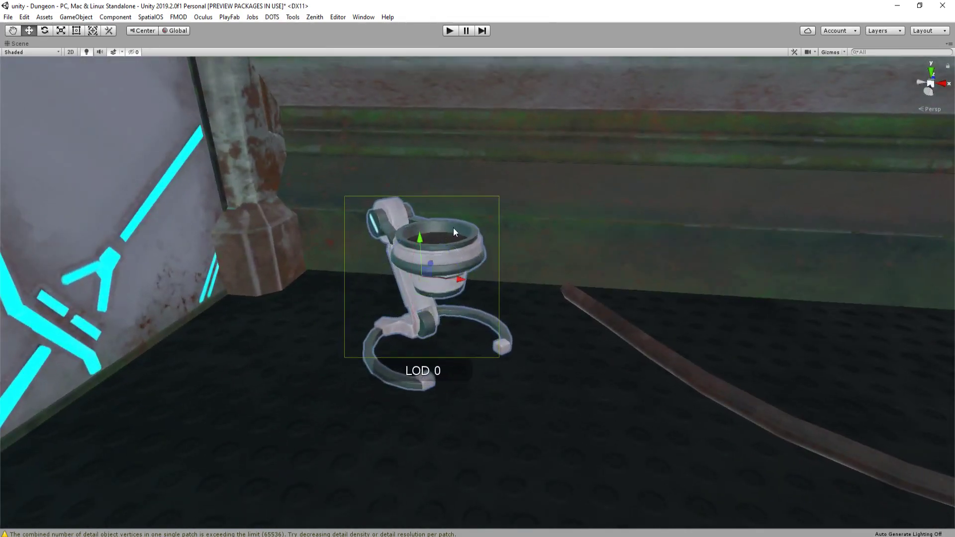
Select the whole Dungeon_Prop_PlantStand (3) object and unpack its prefab
key("shift+space")
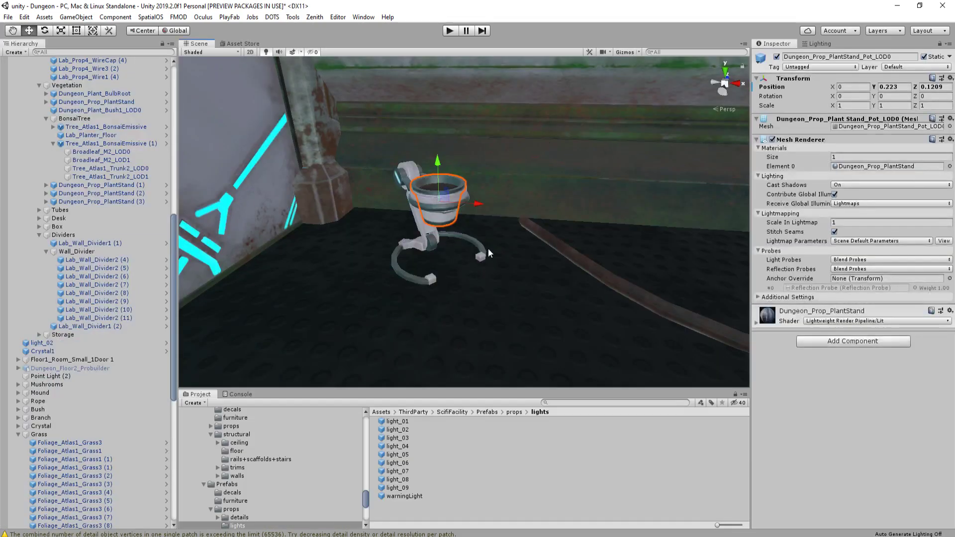
left_click(488, 250)
scroll(103, 206, "down", 6)
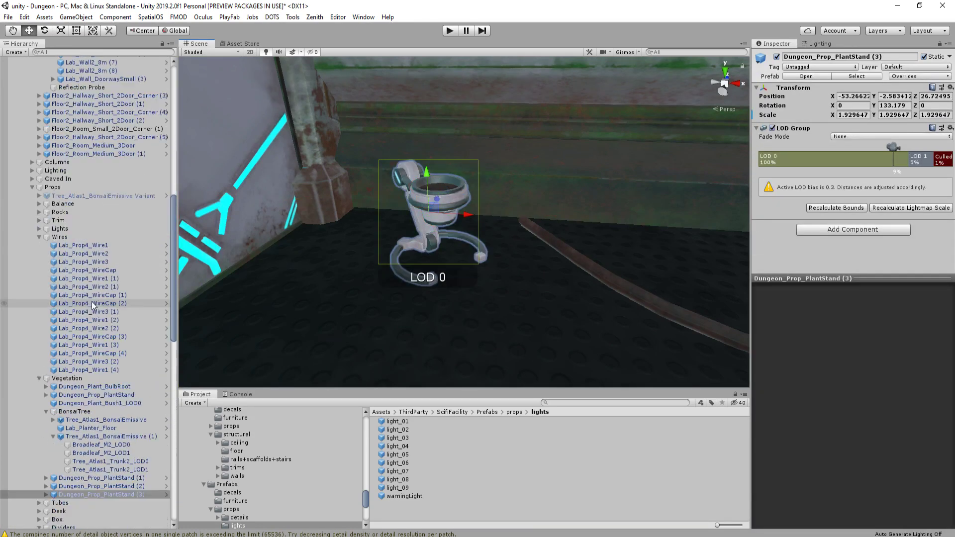
right_click(72, 373)
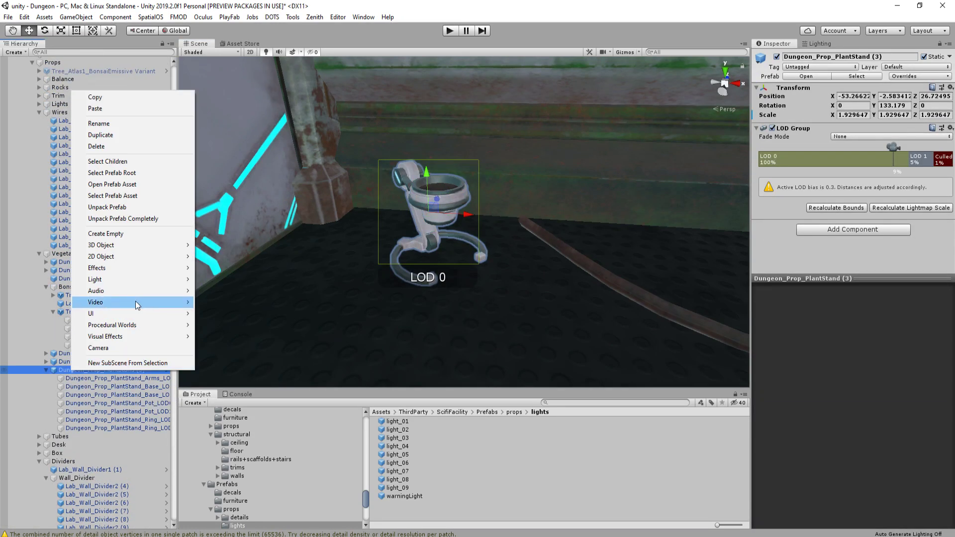
left_click(138, 208)
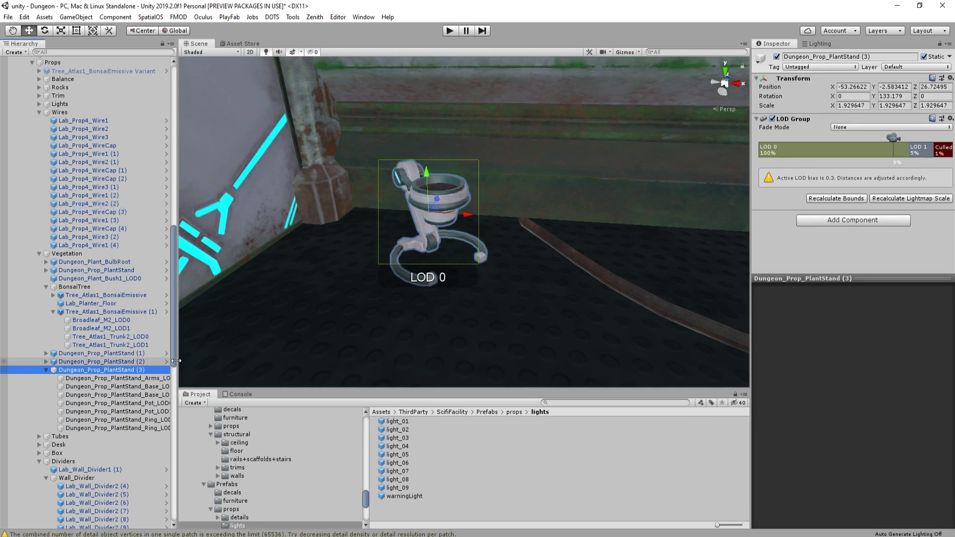
Move Dungeon_Prop_PlantStand_Pot_LOD0 out of its plant stand parent and deactivate Dungeon_Prop_PlantStand (3)
left_click_drag(193, 358, 283, 378)
left_click(154, 403)
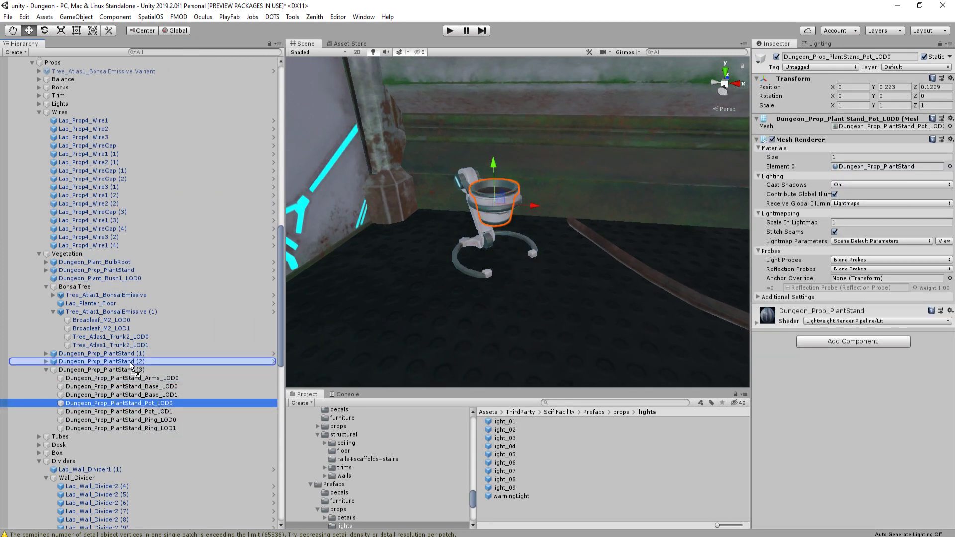
left_click_drag(130, 362, 128, 370)
left_click(125, 379)
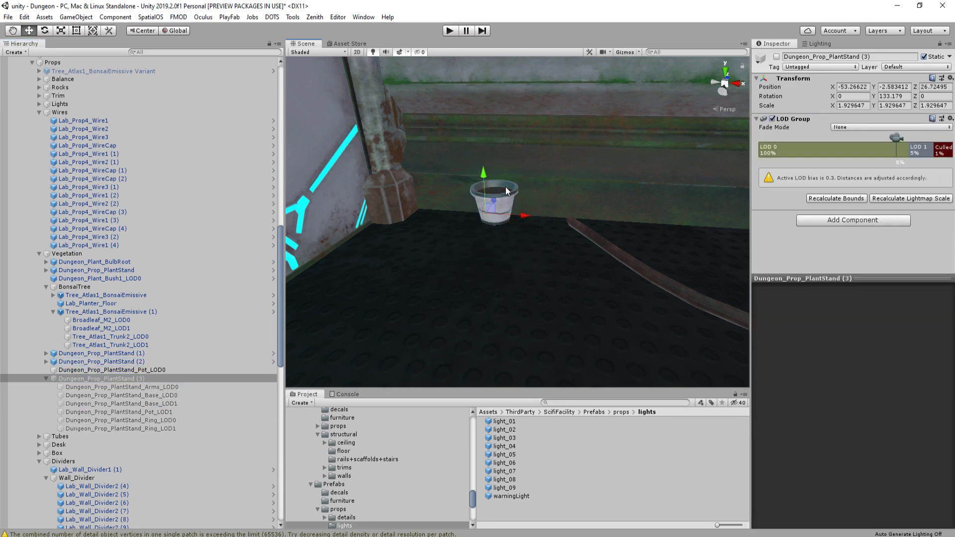
Scale up the separated pot uniformly on all axes to make it a large floor planter
left_click_drag(490, 208, 492, 207)
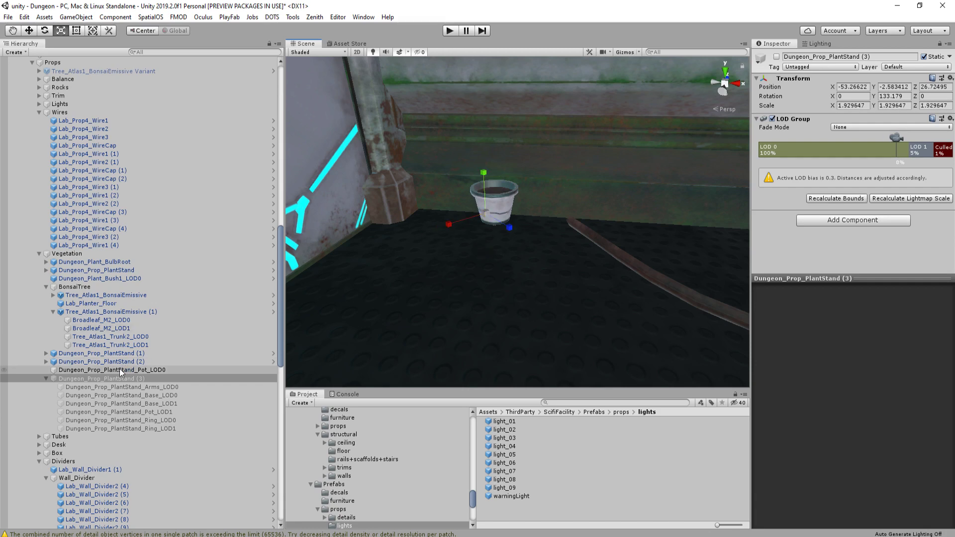
left_click(121, 370)
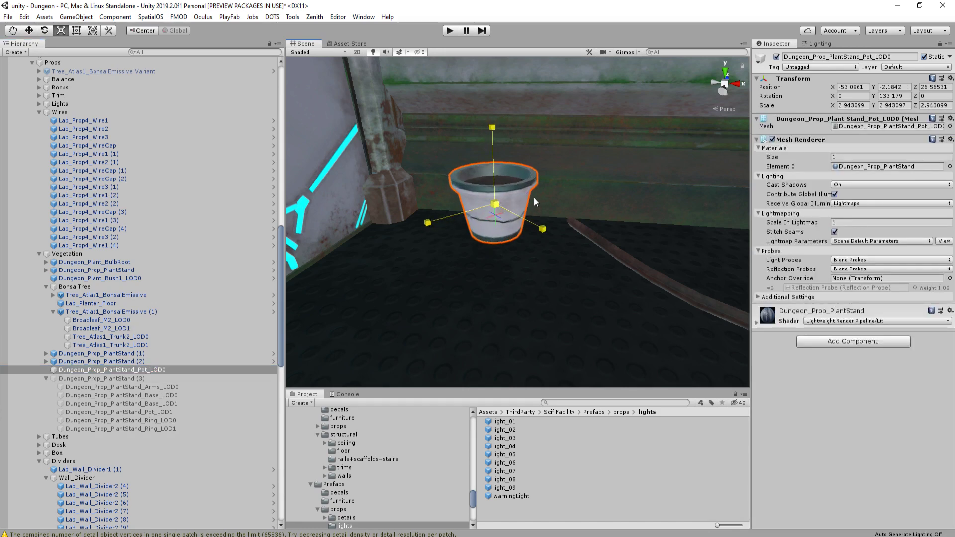
left_click_drag(534, 202, 565, 195)
key("s")
right_click_drag(577, 188, 494, 303)
key("shift+space")
Set the enlarged pot on the floor and slide it along the side wall, away from the divider
key("e")
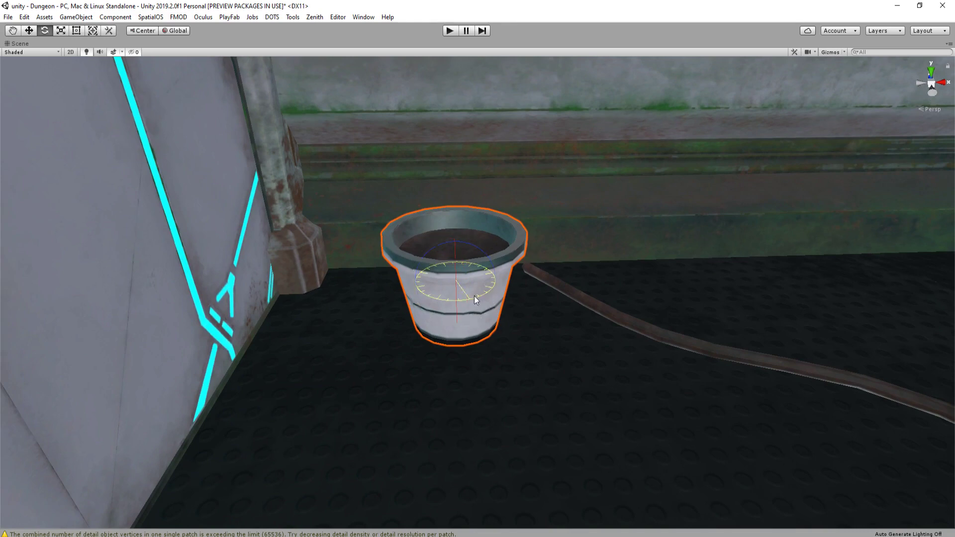
right_click_drag(589, 281, 451, 339)
key("w")
left_click(498, 343)
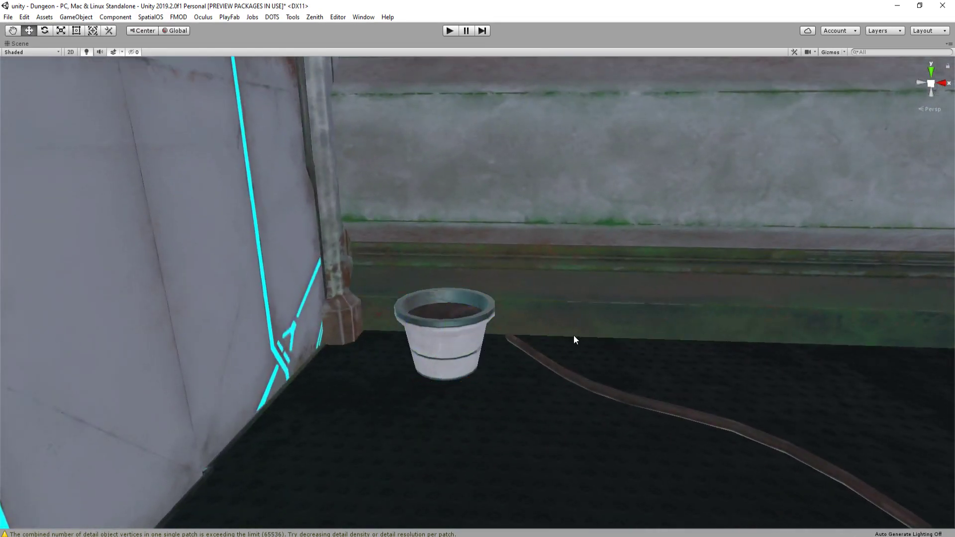
left_click_drag(454, 342, 865, 343)
right_click_drag(741, 343, 719, 316)
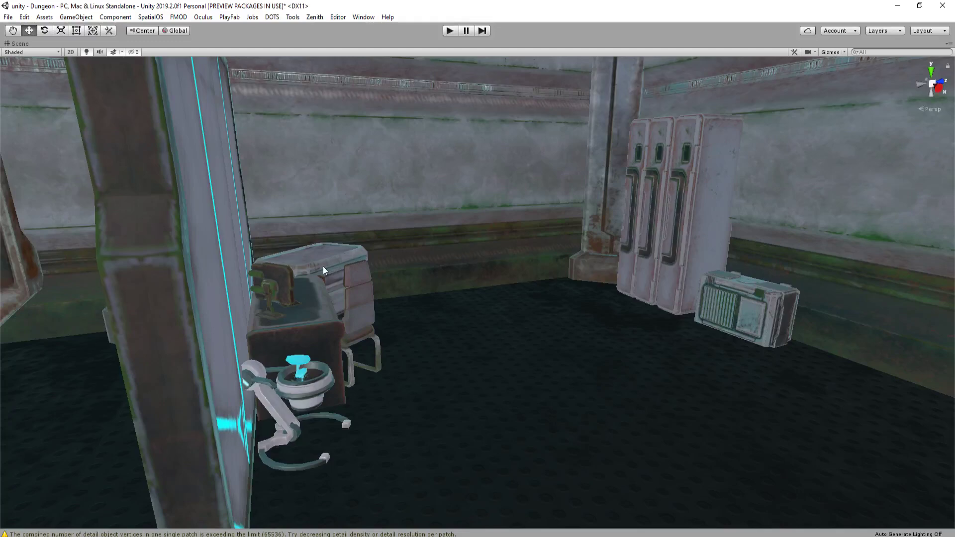
Bring a storage box over from the desk area and place it in the corner between the divider and the wall pillar
left_click(324, 269)
scroll(326, 266, "down", 8)
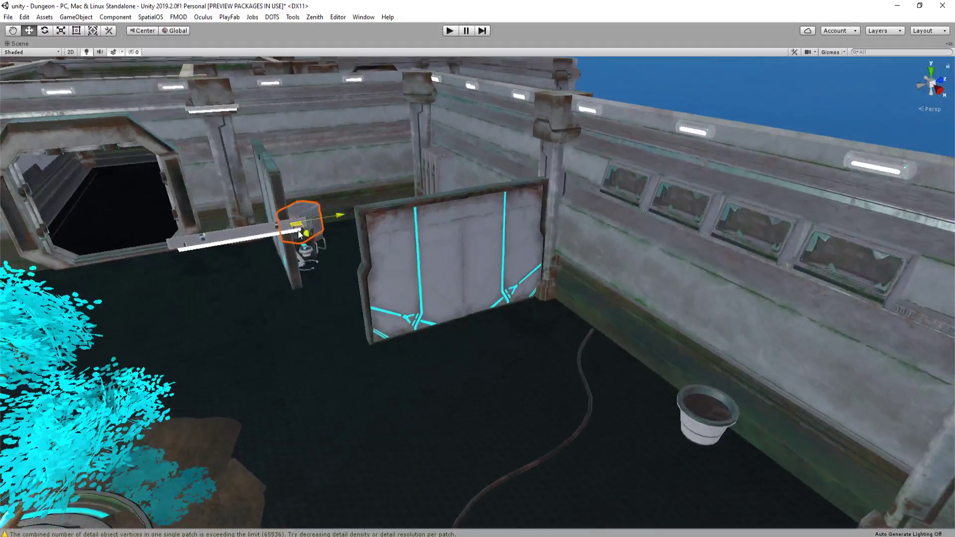
key("w")
key("f")
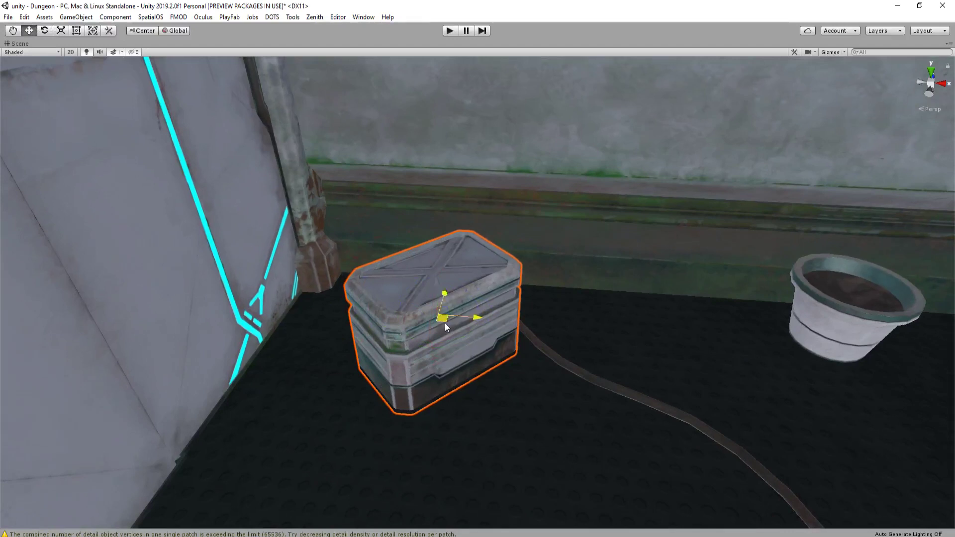
left_click_drag(444, 323, 378, 280)
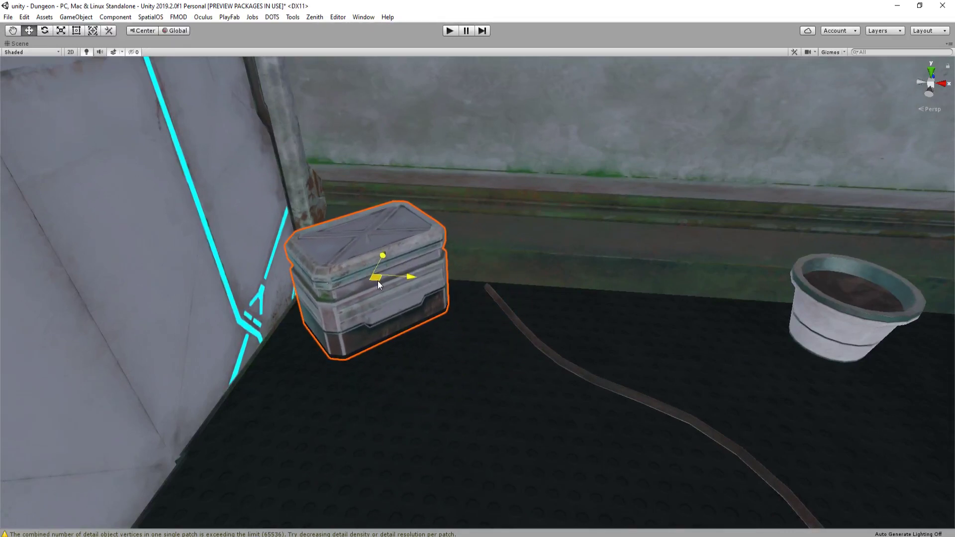
Duplicate the floor pot and place the copy right beside the storage box
right_click_drag(377, 280, 712, 207)
key("q")
left_click(712, 207)
scroll(709, 272, "down", 3)
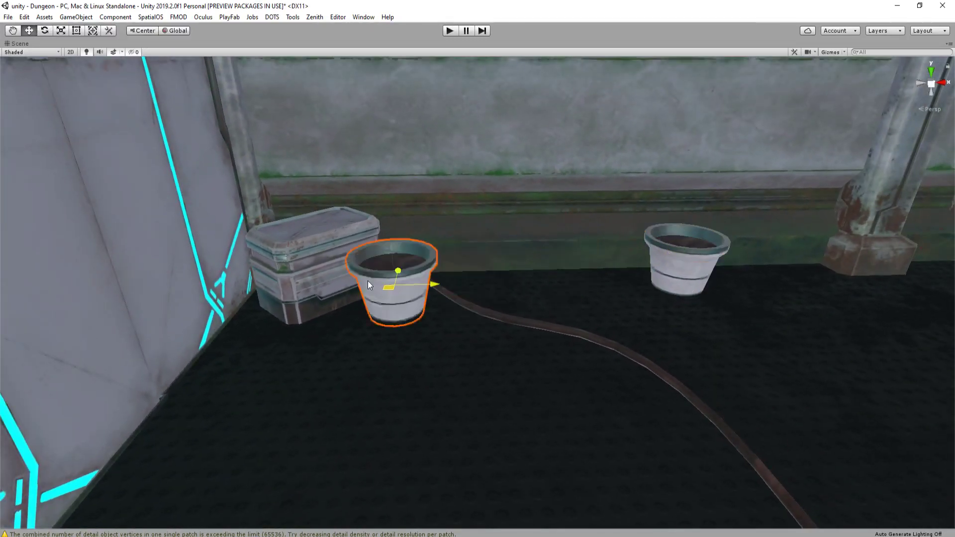
Set the copied pot on top of the storage box, scale it down uniformly and position it toward the back of the lid
left_click_drag(368, 284, 330, 180)
right_click_drag(330, 180, 483, 282)
key("r")
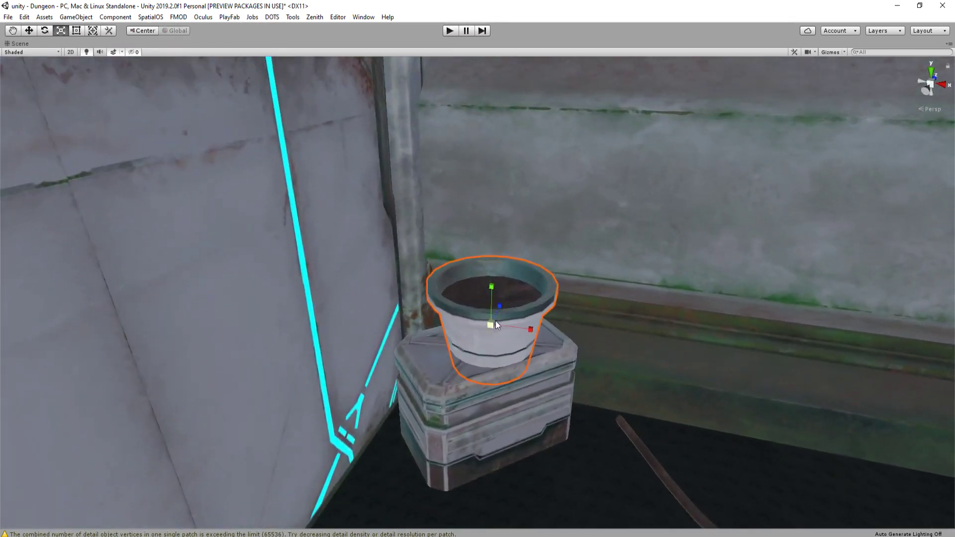
left_click_drag(483, 337, 481, 340)
mouse_move(481, 339)
right_mouse_down()
mouse_move(469, 330)
mouse_move(475, 357)
right_mouse_up()
key("e")
key("w")
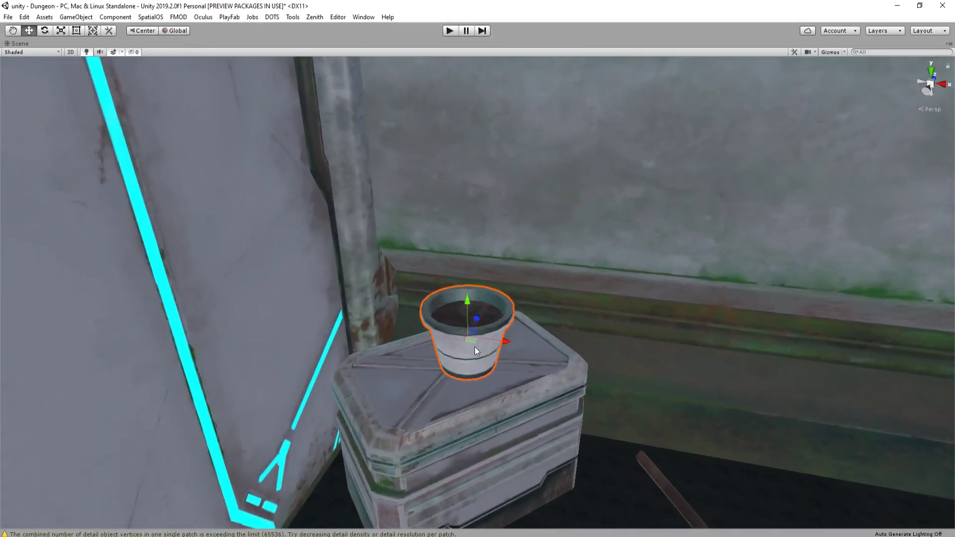
left_click_drag(475, 346, 491, 333)
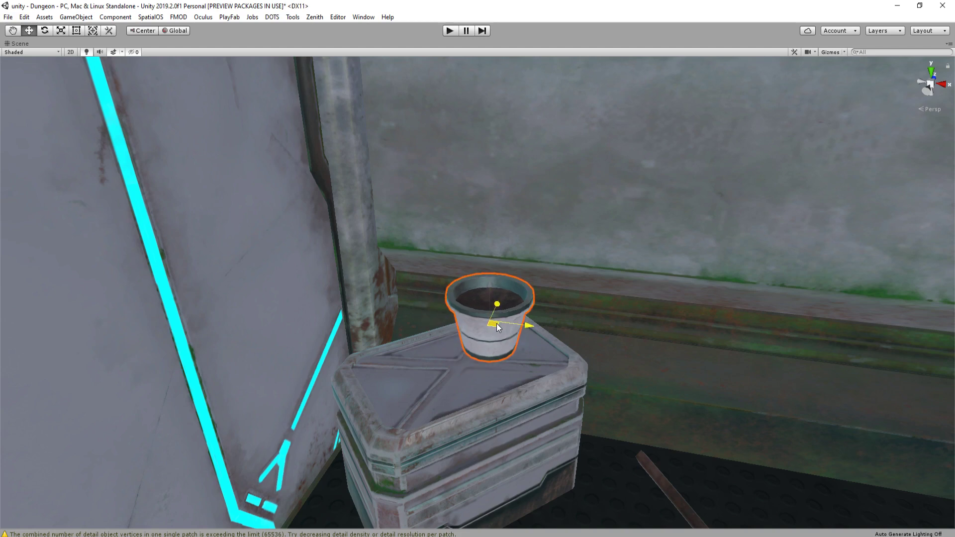
Duplicate the remaining floor pot, place the copy beside the storage box near the divider, and turn it upside down
right_click_drag(513, 323, 645, 297)
key("w")
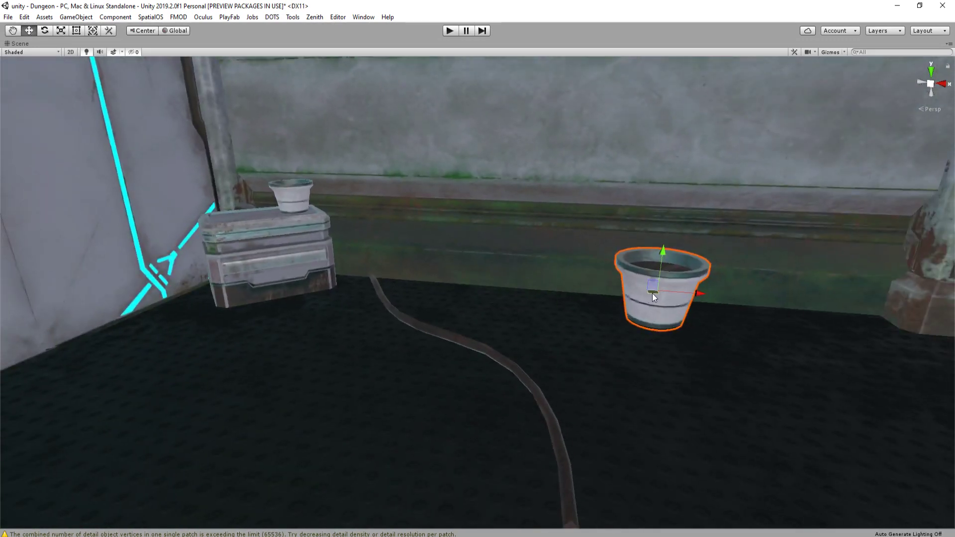
key("ctrl+d")
left_click_drag(652, 293, 162, 314)
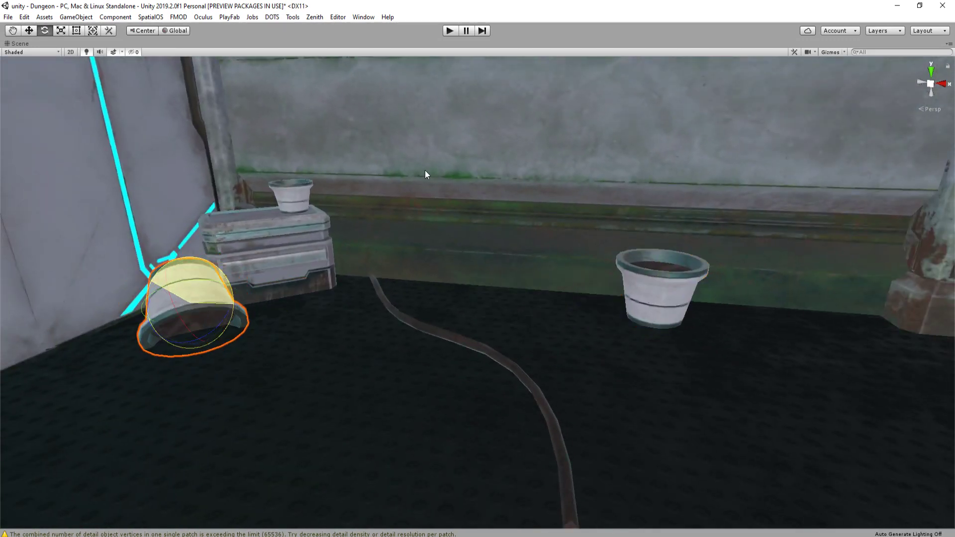
left_click_drag(217, 300, 219, 300)
right_click_drag(440, 283, 378, 281)
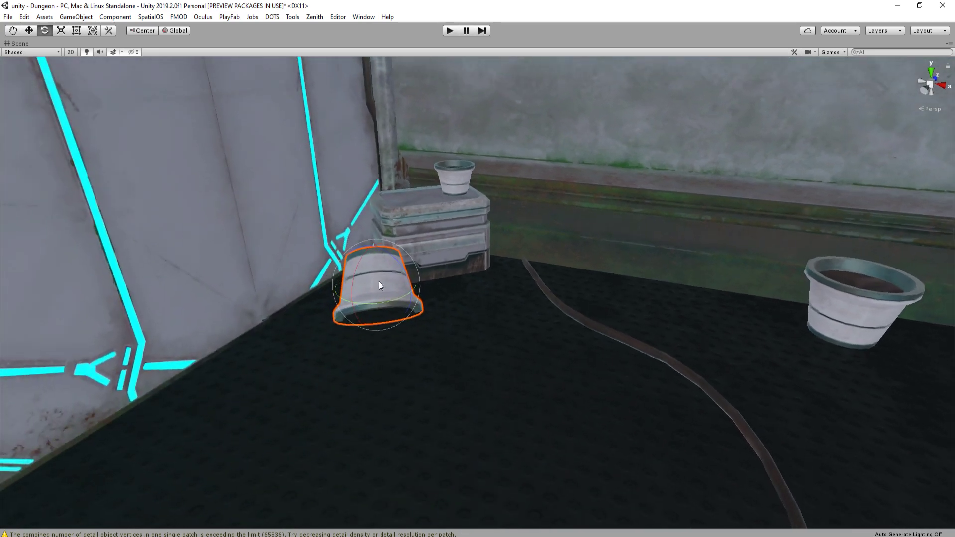
left_click_drag(417, 296, 420, 288)
right_click_drag(420, 287, 494, 328)
key("w")
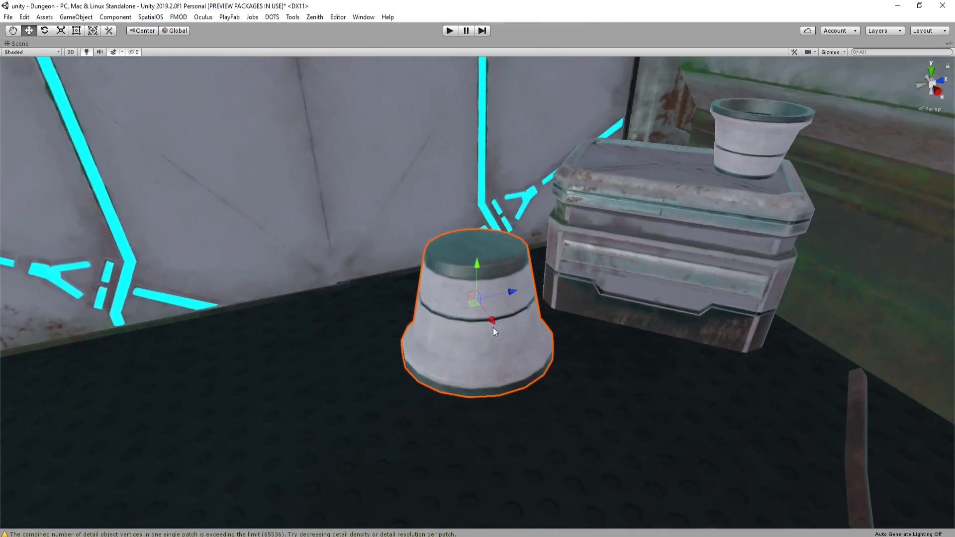
Shift the upturned pot toward the divider, duplicate it alongside, and rotate the copy upright
left_click_drag(476, 306, 339, 291)
key("ctrl+d")
key("e")
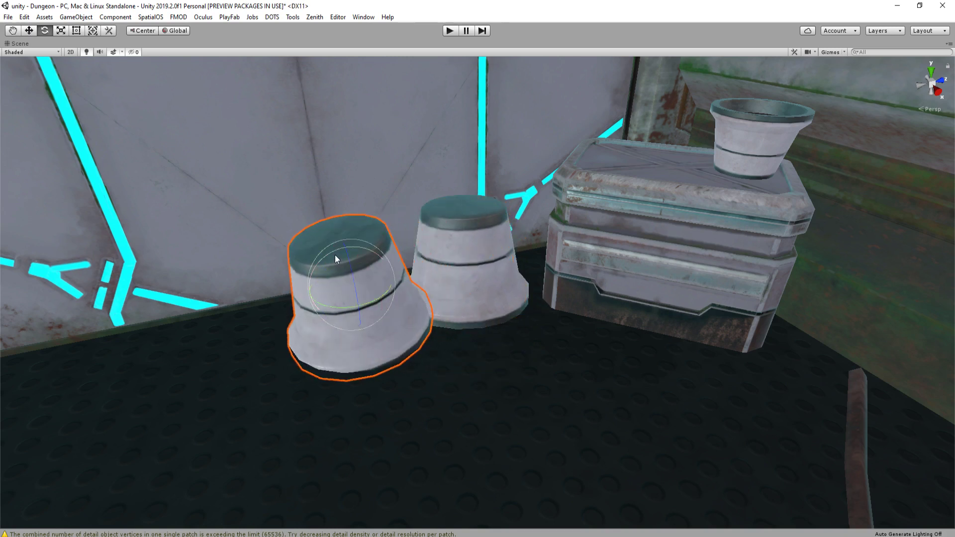
left_click_drag(336, 256, 178, 472)
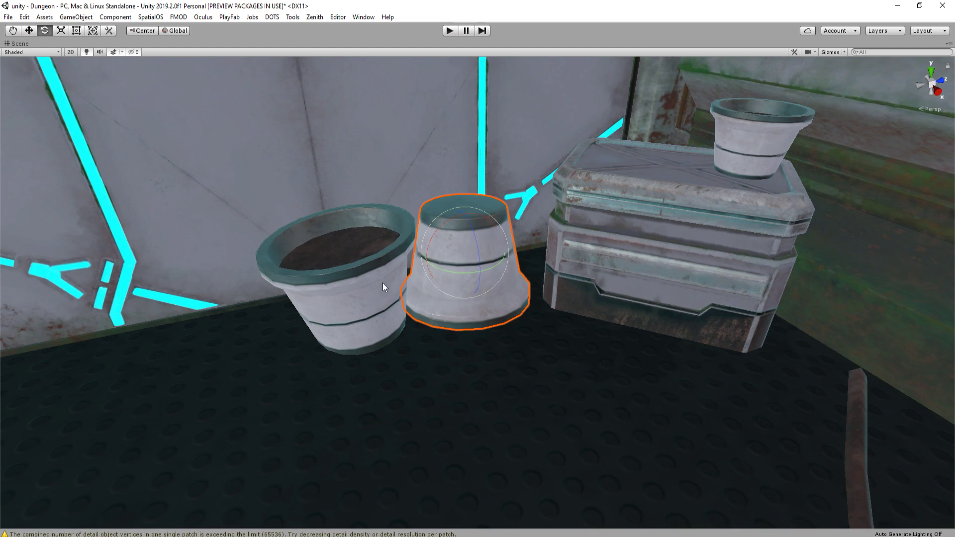
Bring the upright and upturned pots together beside the storage box and scale the pair down
key("w")
left_click_drag(402, 284, 463, 282)
key("e")
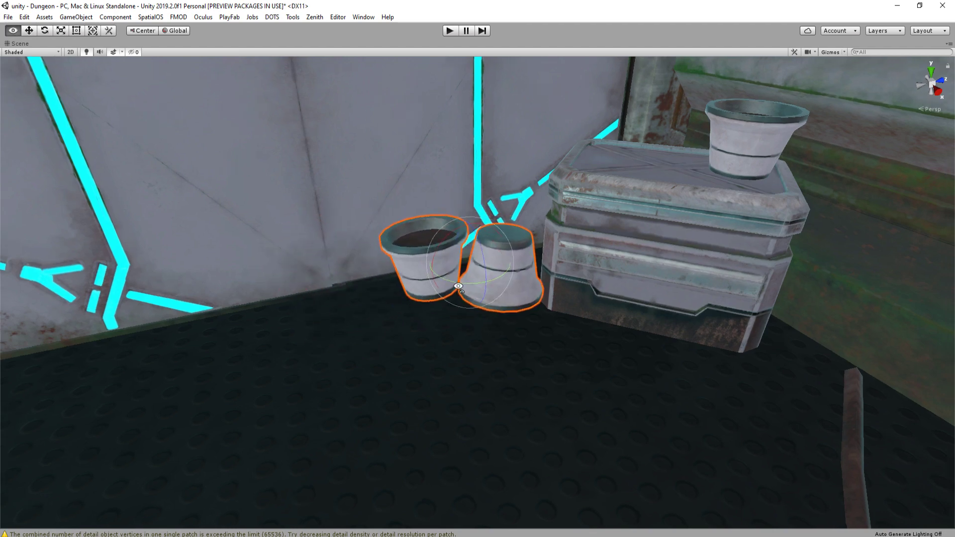
key("f")
left_click_drag(477, 276, 472, 212)
left_click_drag(340, 225, 359, 273)
Duplicate the upright pot and place the copy next to it, closer to the storage box
key("e")
key("w")
key("ctrl+d")
left_click_drag(347, 306, 470, 283)
Shrink the upturned pot and set it on the floor in front of the two upright pots
left_click(491, 224)
key("Delete")
left_click(503, 275)
key("r")
key("ctrl+z")
key("ctrl+z")
key("r")
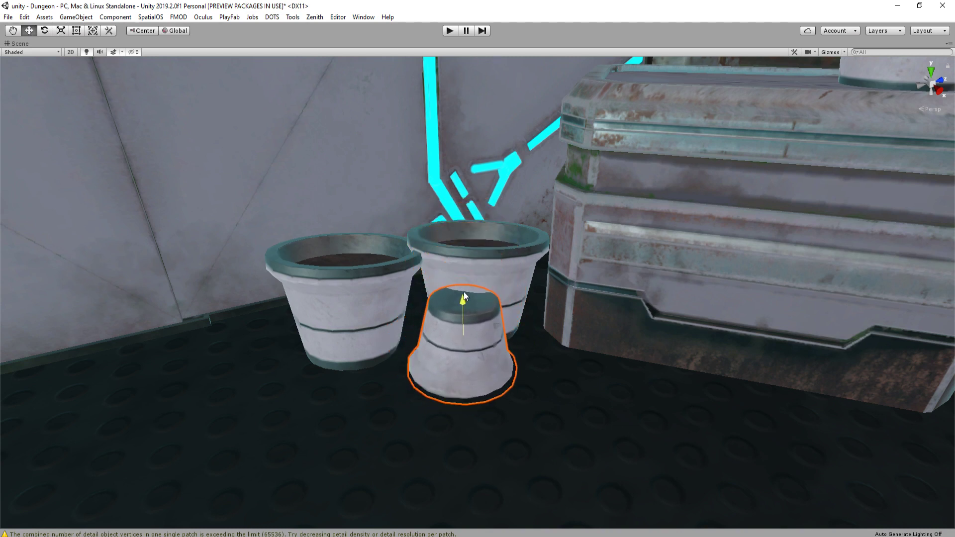
left_click_drag(458, 350, 437, 349)
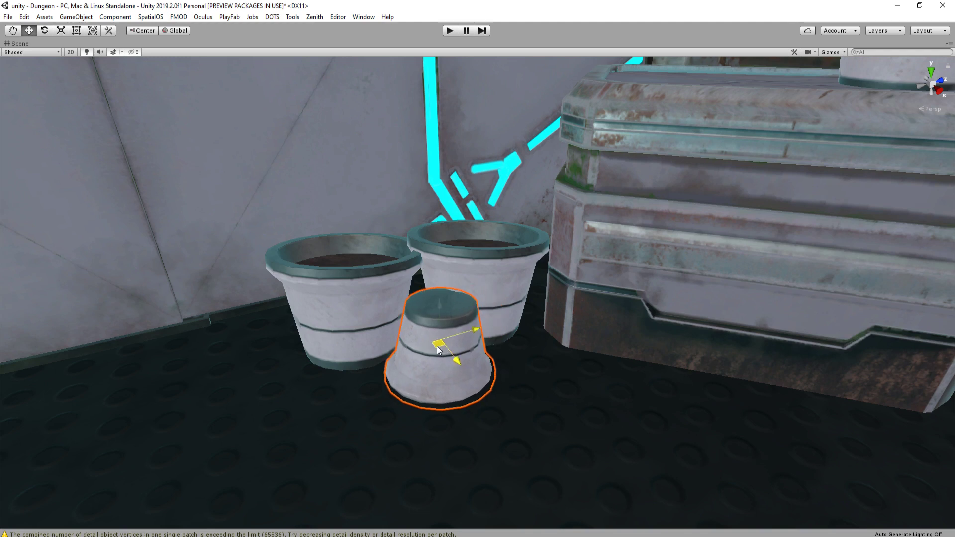
Enlarge the upright pot nearest the storage box and adjust its placement against the divider
left_click(476, 271)
left_click_drag(476, 269, 494, 232)
left_click_drag(502, 289, 458, 325)
key("z")
key("x")
right_click_drag(459, 326, 539, 360)
key("e")
key("a")
left_click_drag(532, 413, 525, 396)
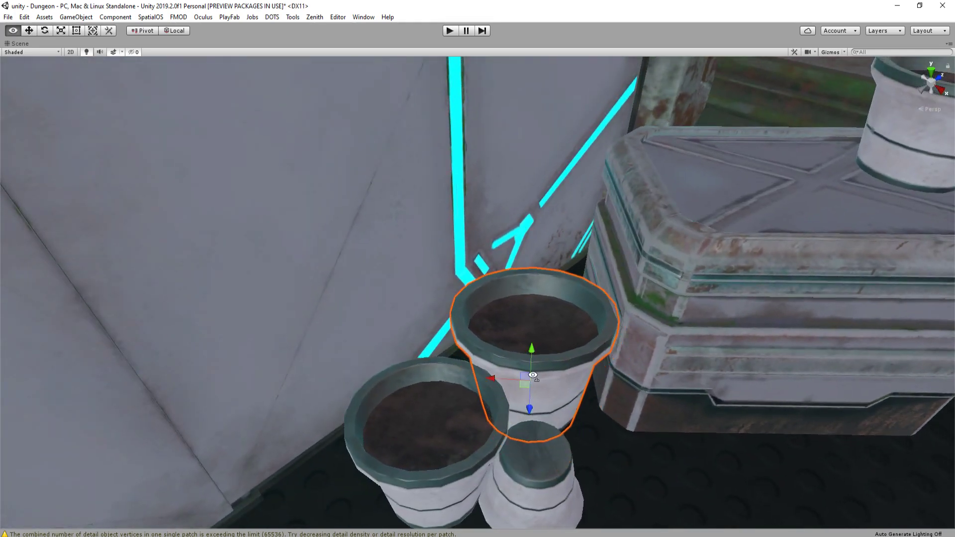
Move the other upright pot closer to the divider and tuck the small upturned pot in against the two upright ones
right_click_drag(525, 397, 435, 227)
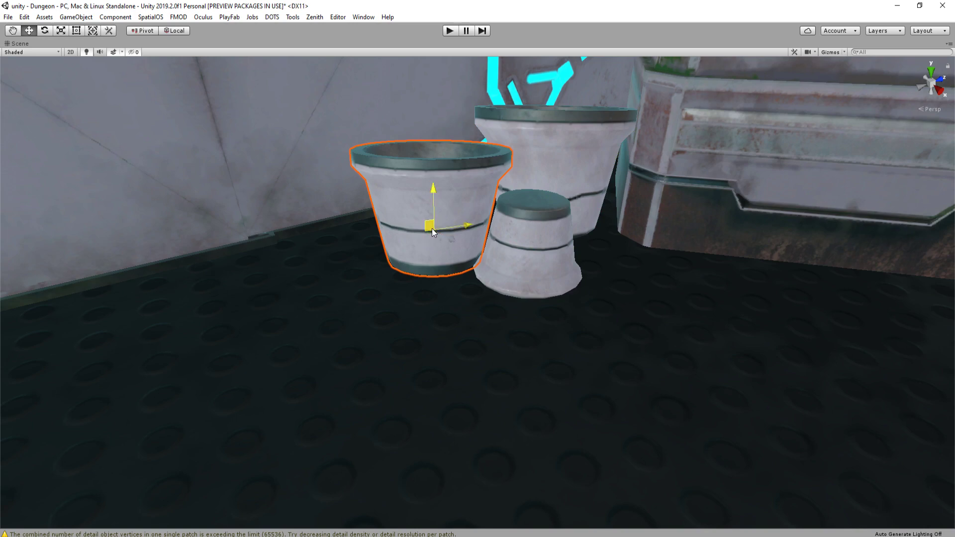
left_click_drag(431, 228, 425, 214)
right_click_drag(425, 214, 492, 231)
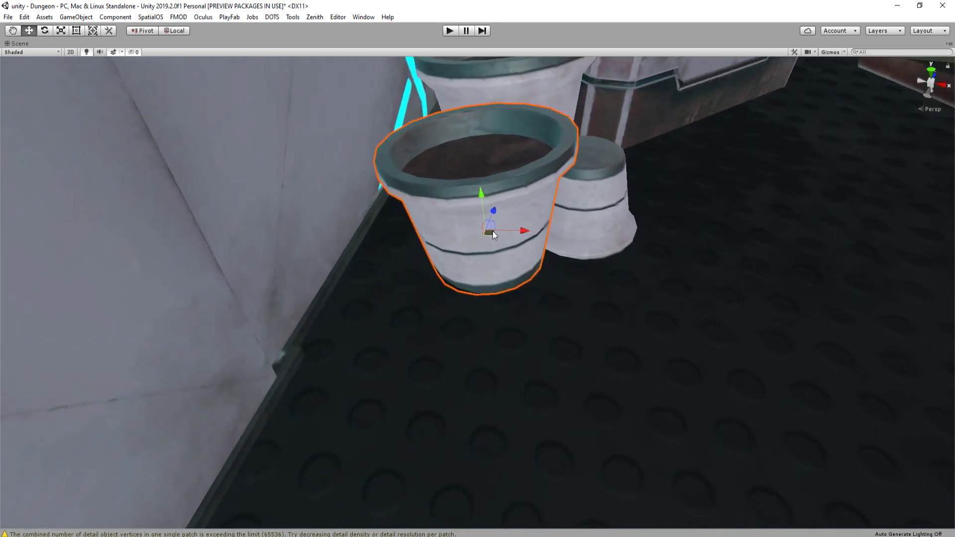
left_click_drag(492, 231, 452, 225)
right_click_drag(451, 225, 534, 317)
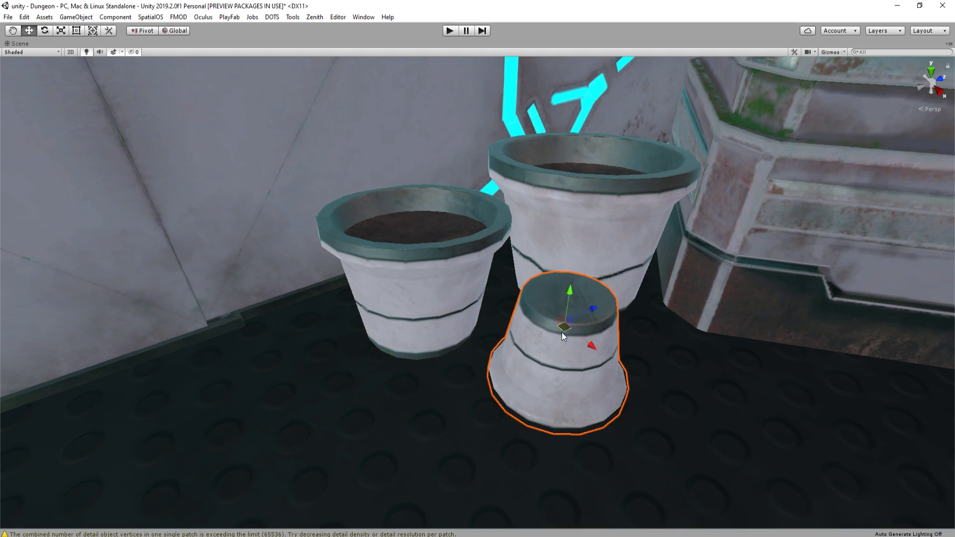
left_click_drag(562, 332, 541, 304)
Delete the lone floor pot standing against the side wall between the storage box and the pillar
right_click_drag(541, 304, 532, 214)
key("s")
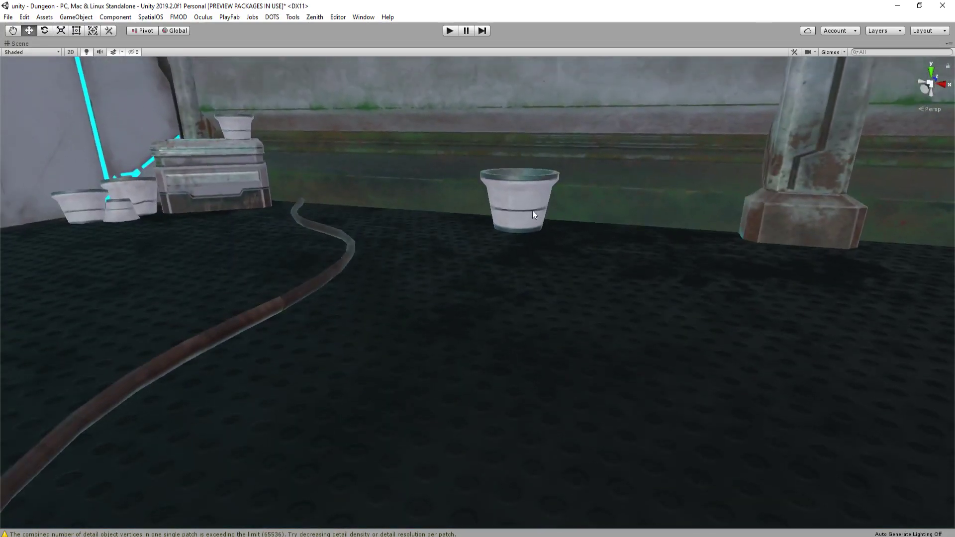
left_click(532, 211)
key("Delete")
Review the tree room's overall layout with its dividers, pots and ceiling lights
key("s")
right_click_drag(617, 248, 543, 258)
key("s")
key("w")
right_click_drag(652, 264, 600, 263)
key("s")
key("e")
key("w")
key("w")
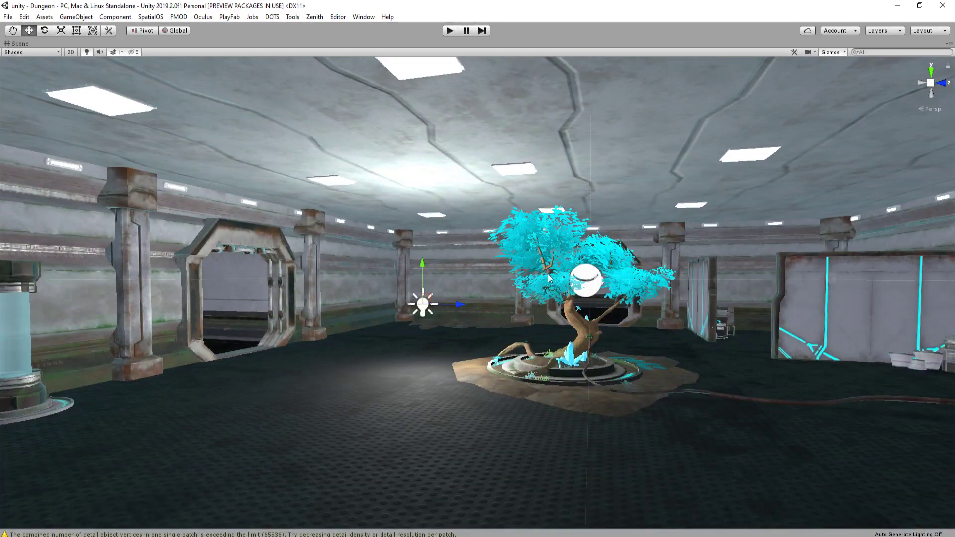
Move the point light from the tree room into the neighbouring lab room with the rock collapse
key("s")
right_click_drag(547, 277, 415, 379)
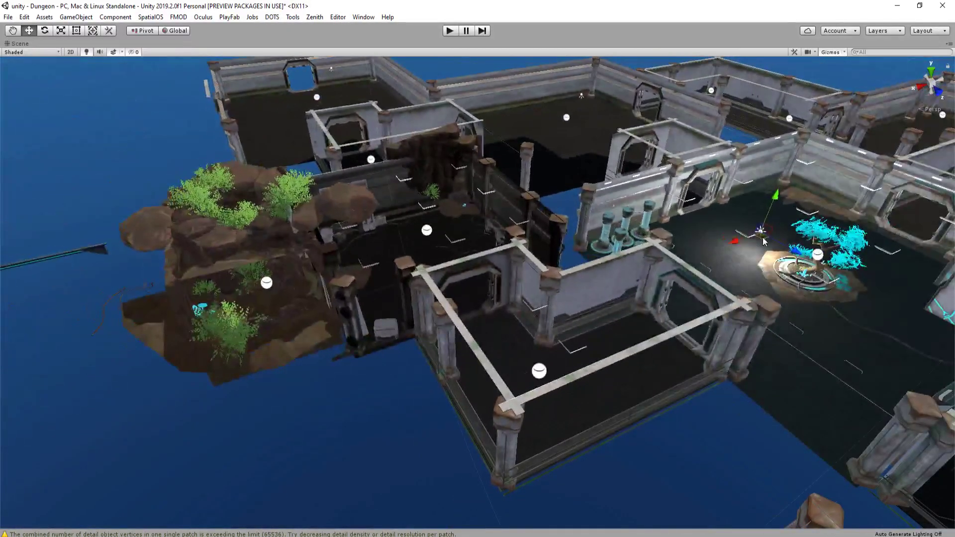
right_click_drag(429, 218, 663, 174)
key("w")
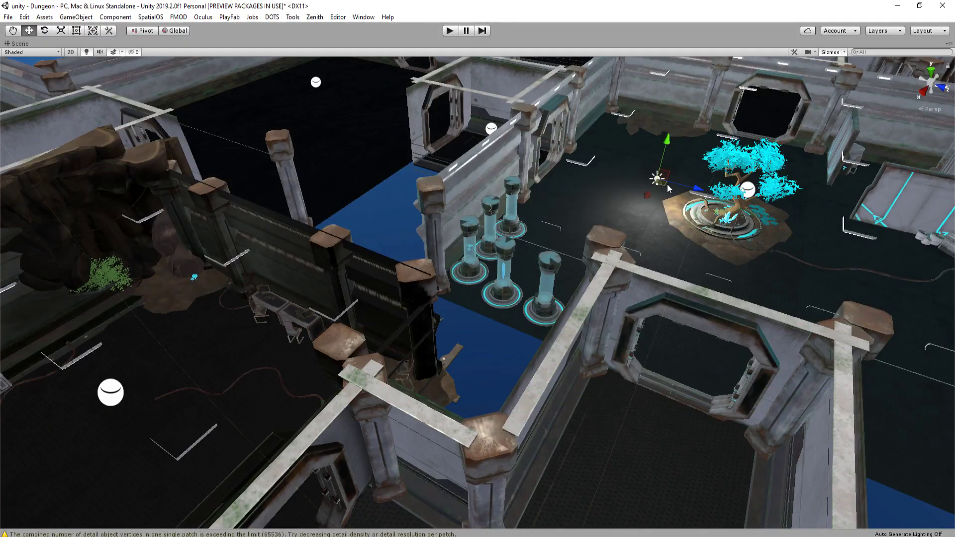
left_click_drag(667, 188, 107, 394)
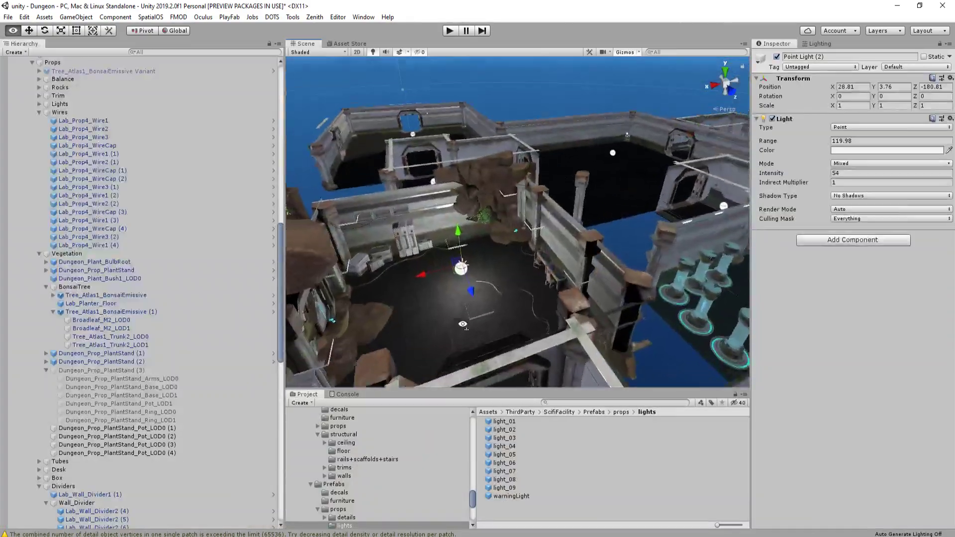
key("shift+space")
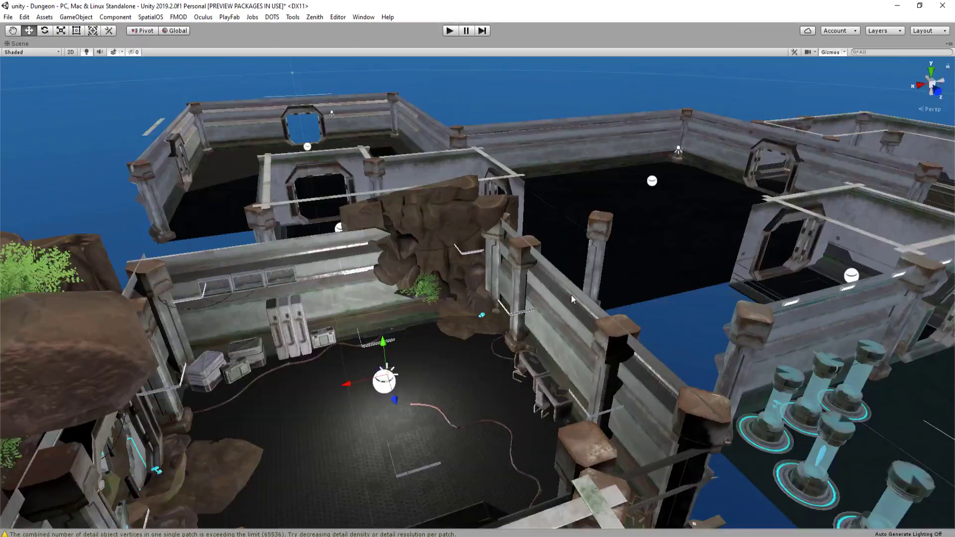
Examine the lit lab room's broken doorway, rocks, lockers, boxes and desks for comparison
right_click_drag(497, 298, 518, 207)
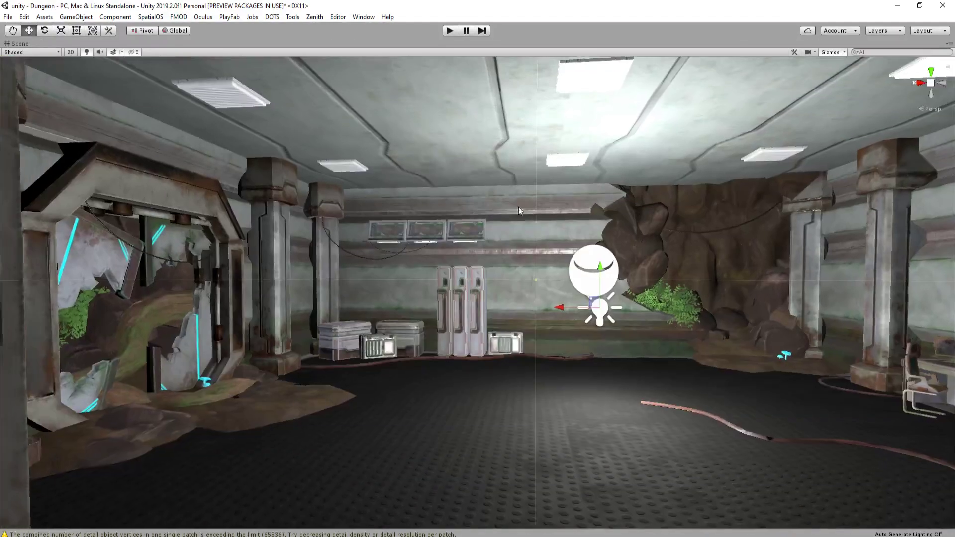
right_click_drag(697, 224, 702, 265)
right_click_drag(783, 277, 739, 268)
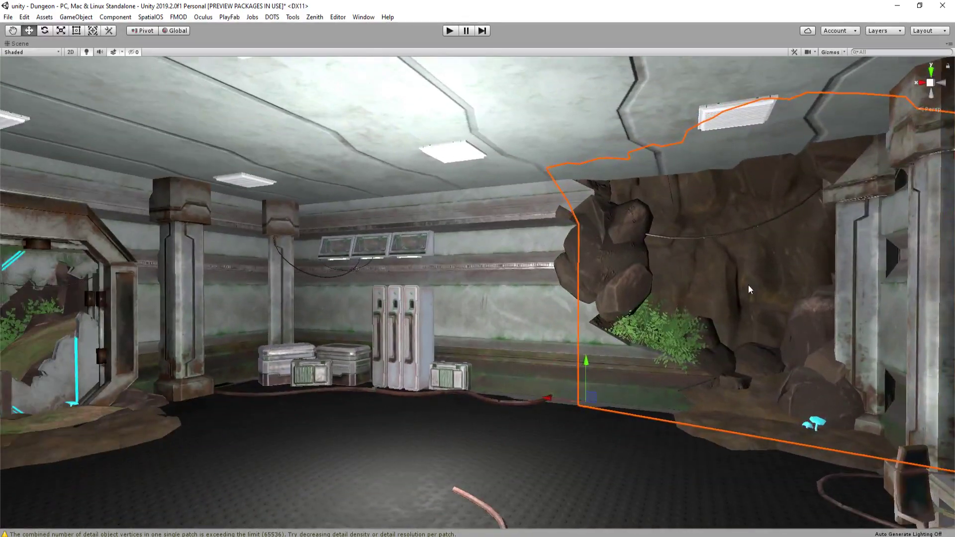
mouse_move(695, 305)
right_mouse_down()
mouse_move(537, 324)
mouse_move(478, 306)
mouse_move(365, 304)
mouse_move(341, 284)
mouse_move(684, 306)
right_mouse_up()
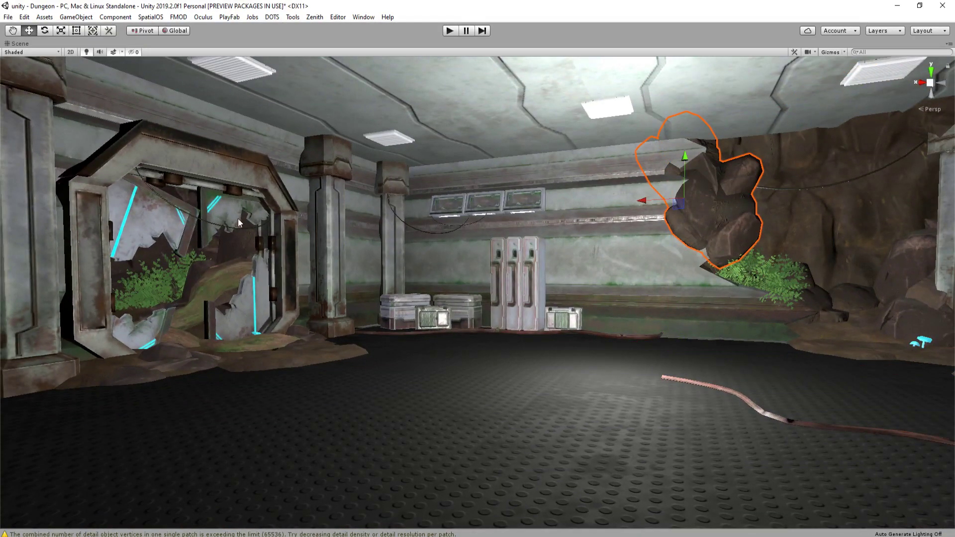
right_click_drag(667, 282, 688, 277)
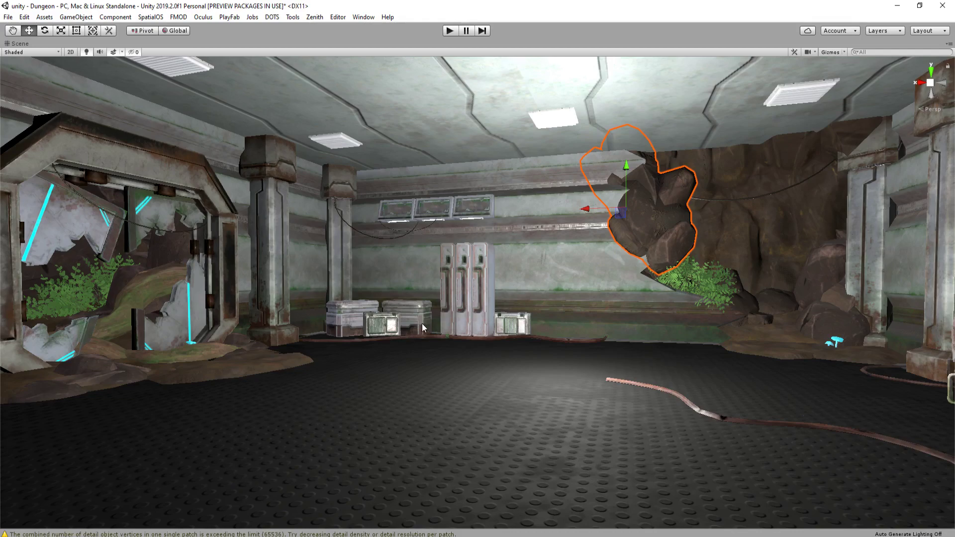
right_click_drag(422, 323, 817, 65)
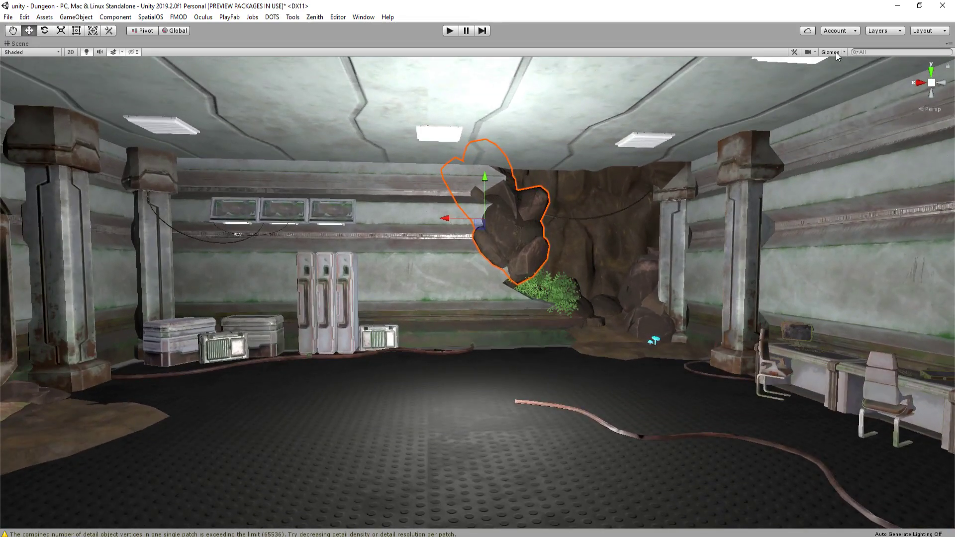
Move the point light out of the lab room and place it over the tree in the tree room
left_click(461, 300)
right_click_drag(461, 300, 564, 368)
key("s")
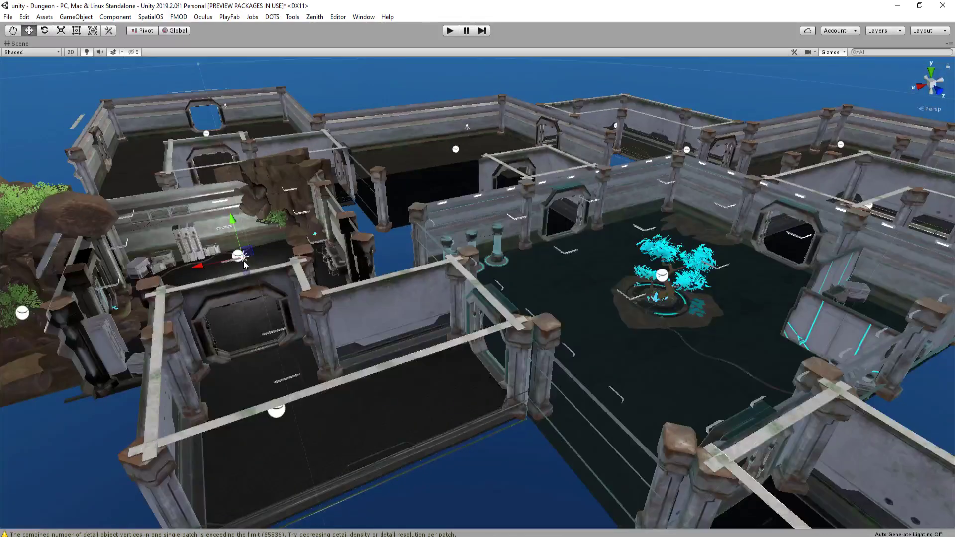
left_click_drag(247, 261, 654, 260)
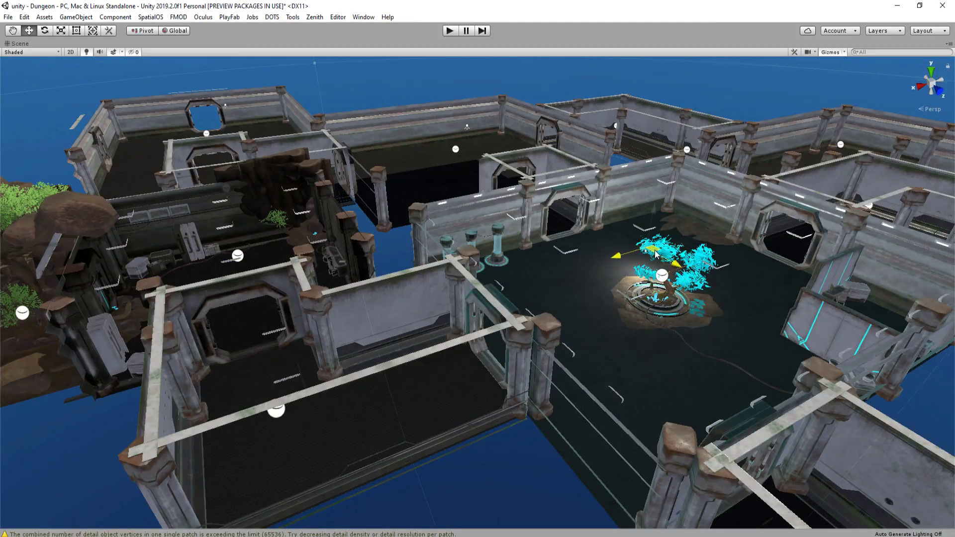
Inspect the tree room under the relocated light, including the corner with the glowing tubes
key("shift+space")
key("w")
right_click_drag(571, 340, 592, 308)
key("shift+space")
key("w")
right_click_drag(521, 306, 577, 173)
right_click_drag(828, 56, 841, 32)
key("w")
right_click_drag(769, 195, 503, 308)
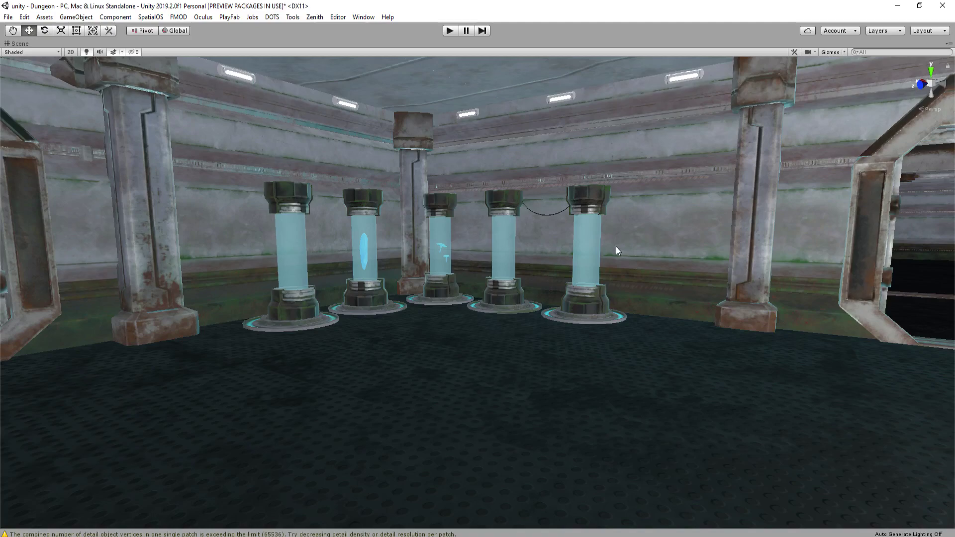
Check the desk area behind the divider and the view across the tree toward the tubes and doorway
right_click_drag(447, 288, 407, 376)
left_click_drag(407, 376, 526, 325)
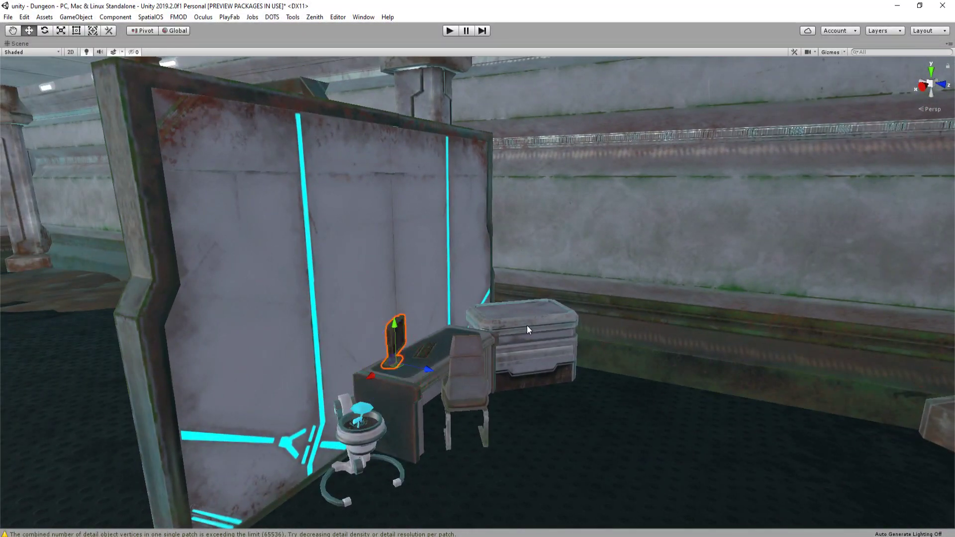
left_click(527, 325)
key("w")
right_click_drag(527, 326, 368, 313)
left_click(566, 313)
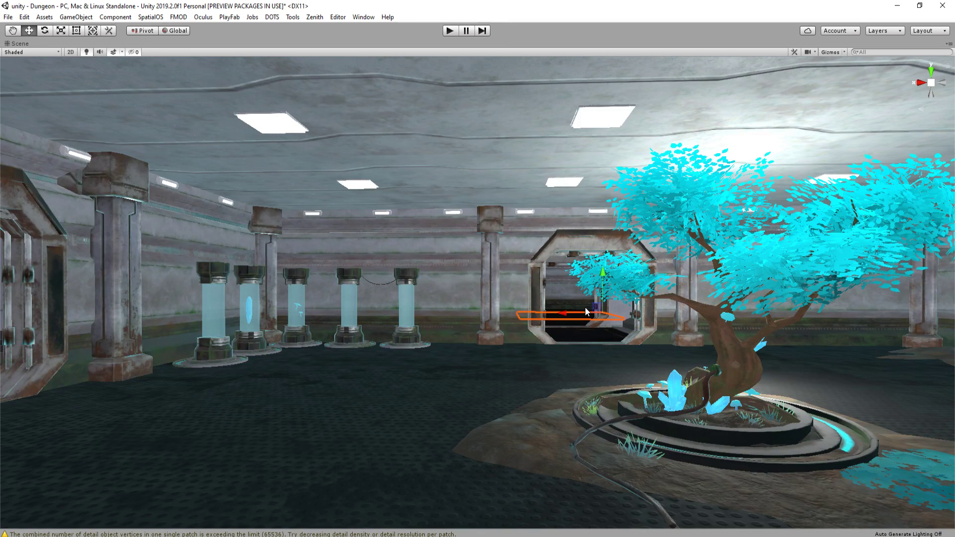
middle_click_drag(621, 291, 458, 318)
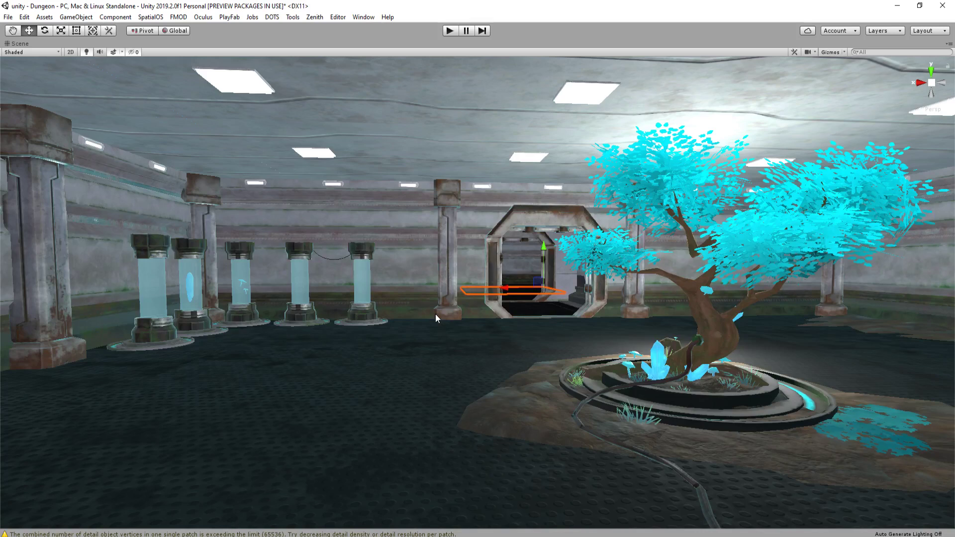